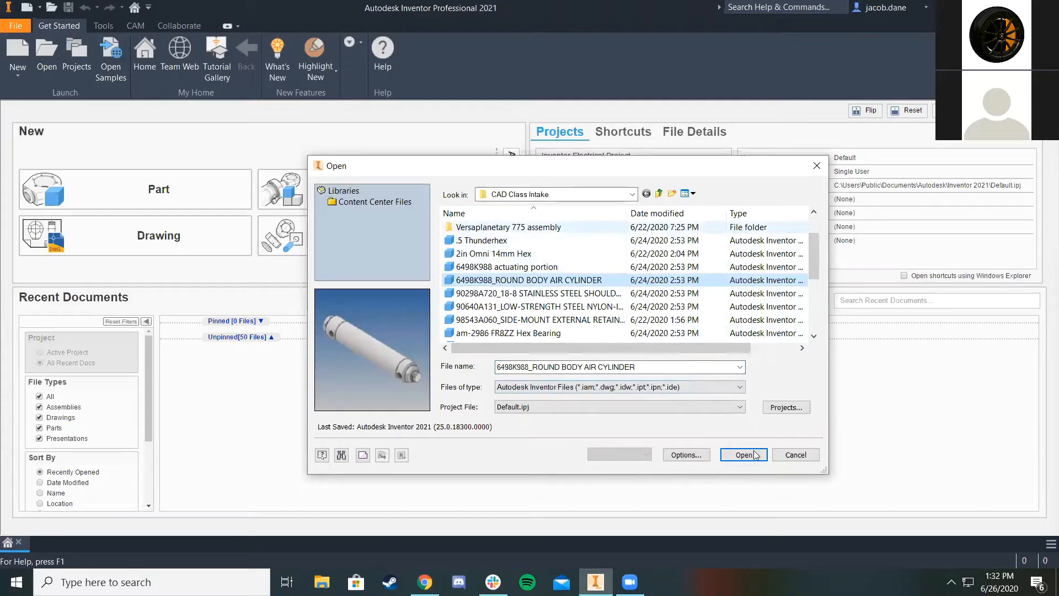
Open the Intake Assembly file from the CAD Class Intake folder
left_click(796, 455)
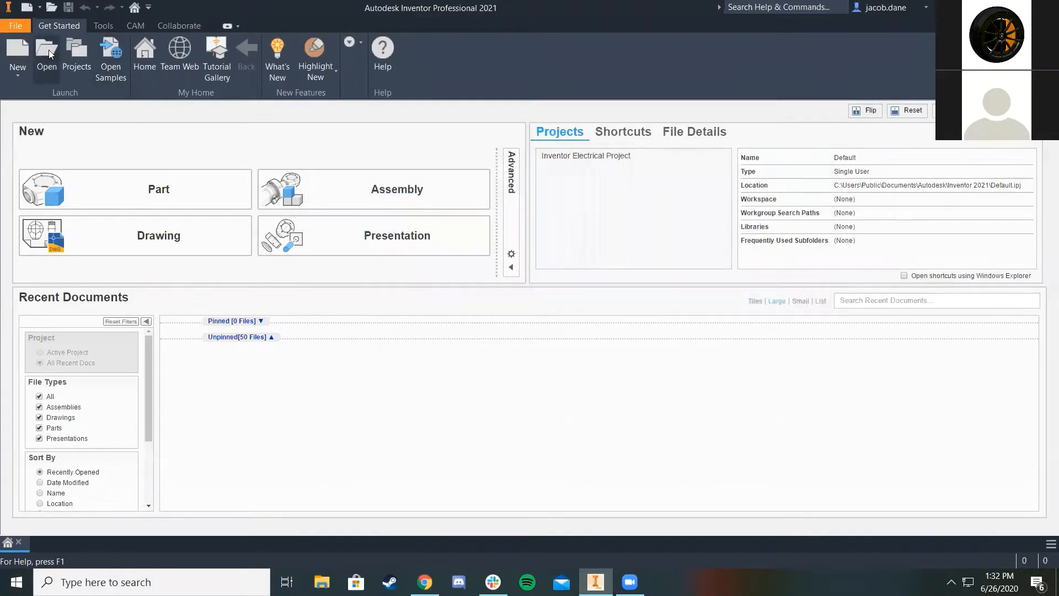
scroll(573, 281, "down", 1)
scroll(531, 282, "up", 1)
scroll(527, 279, "down", 4)
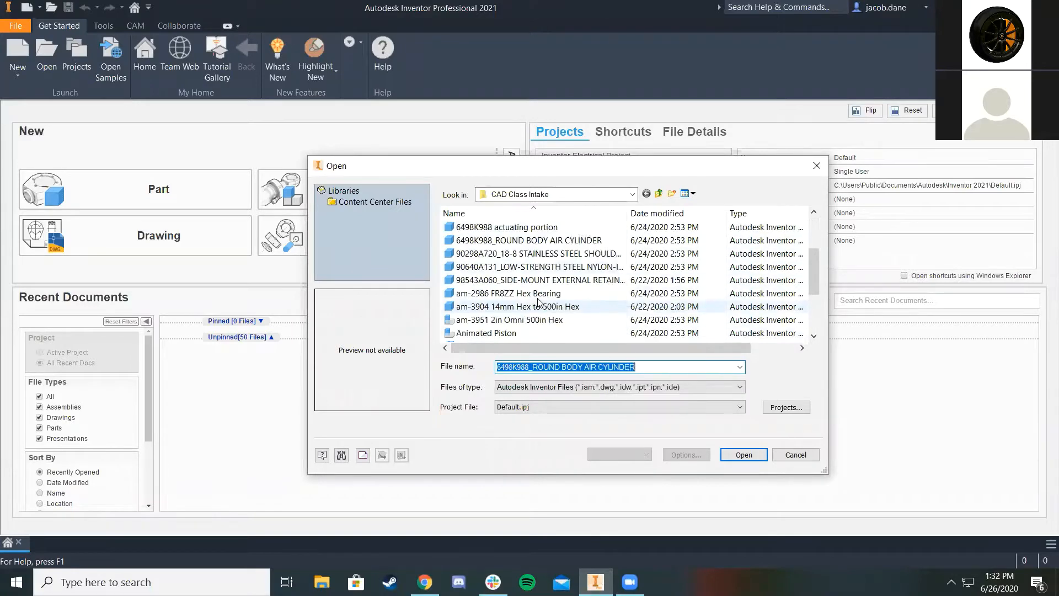
left_click(516, 280)
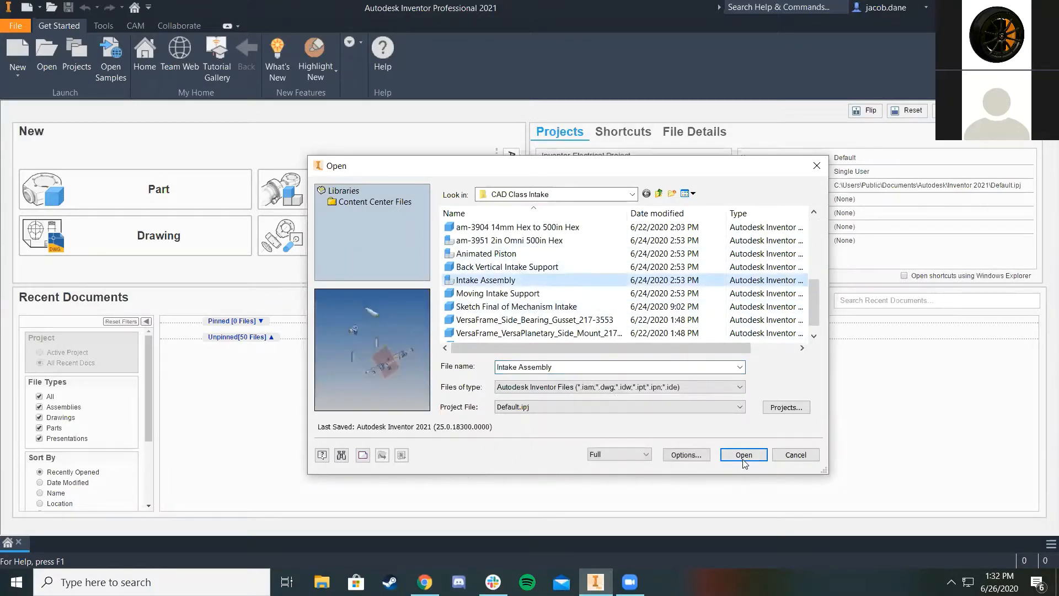
left_click(744, 455)
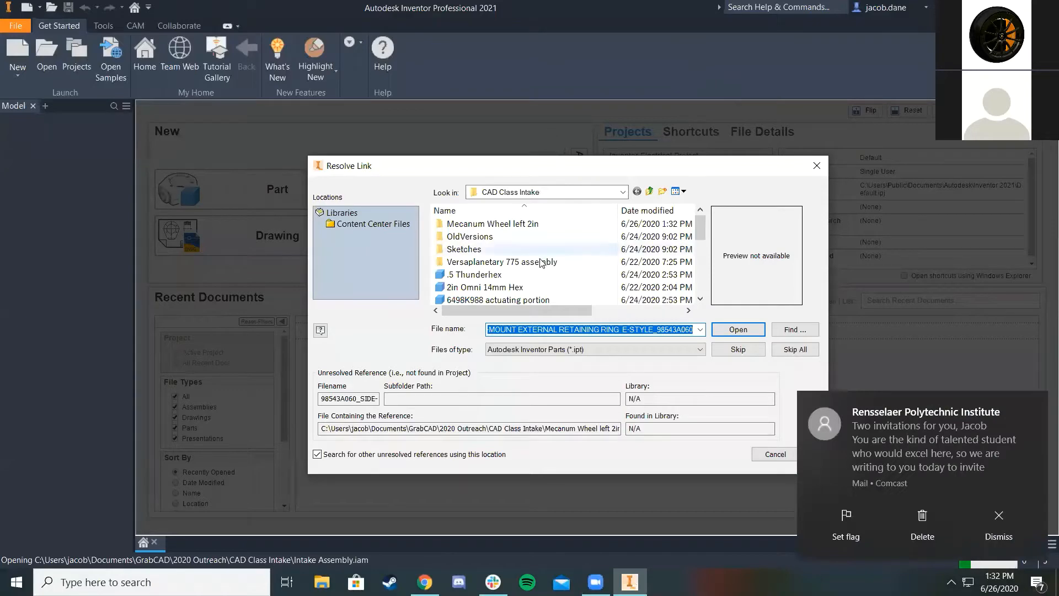
Search the CAD Class Intake folder and its Versaplanetary 775 assembly subfolder for the missing side-mount retaining ring part
scroll(507, 254, "down", 5)
scroll(507, 254, "up", 5)
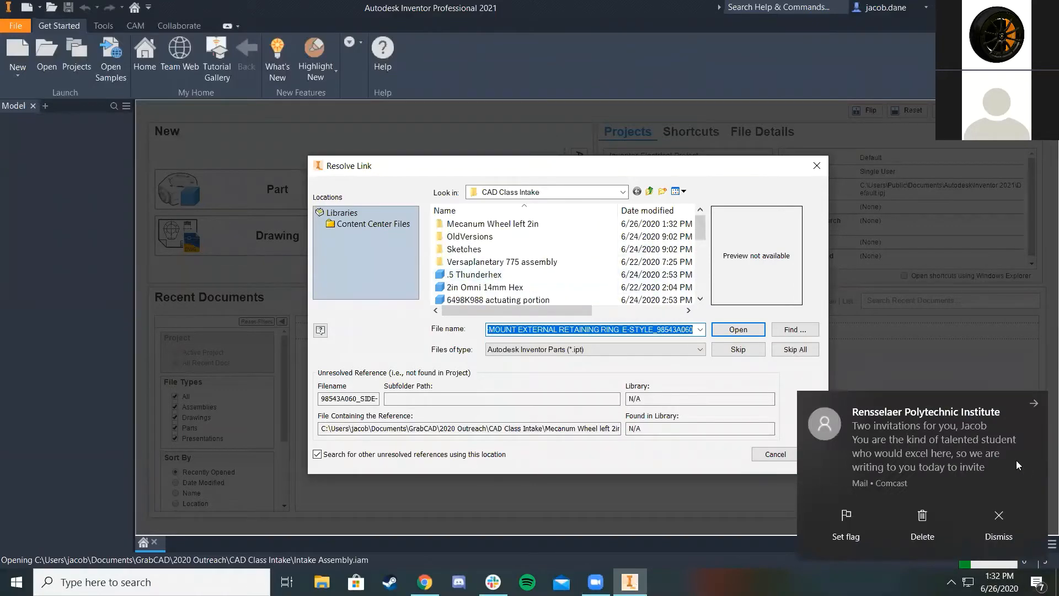
left_click(1032, 409)
scroll(575, 292, "down", 5)
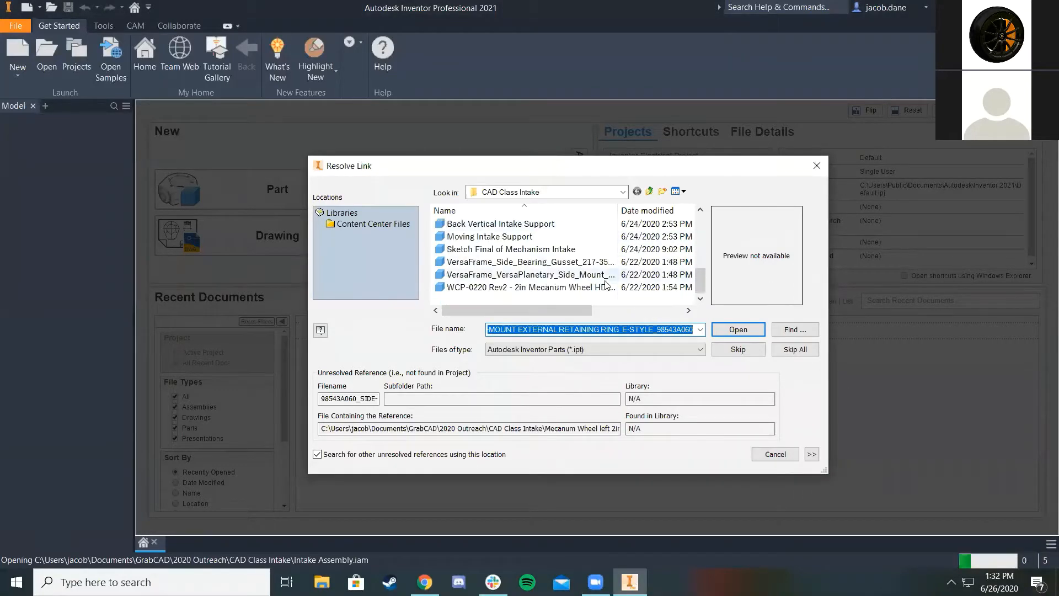
scroll(561, 245, "up", 5)
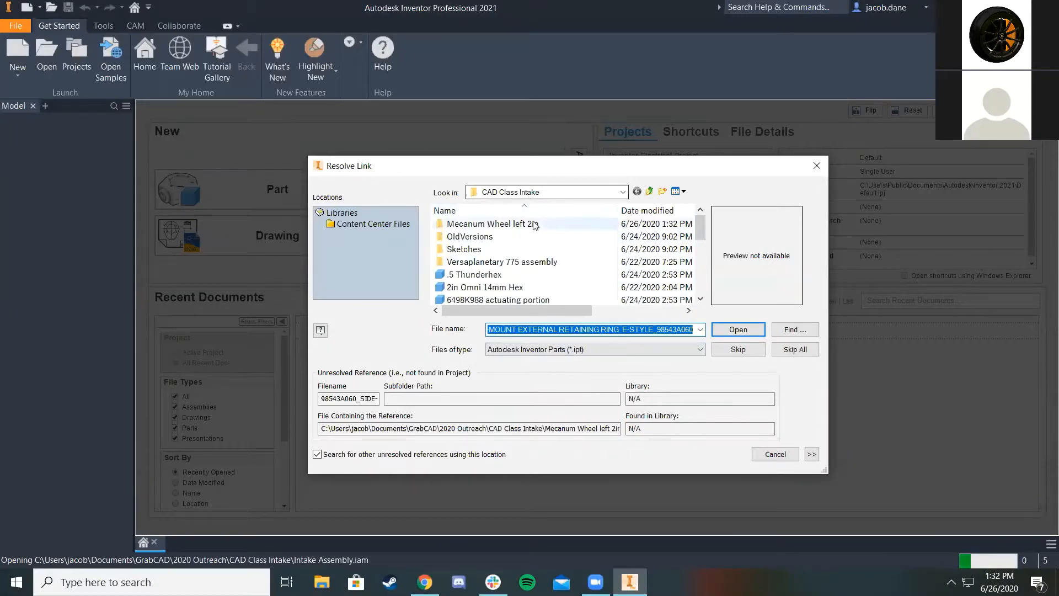
double_click(508, 266)
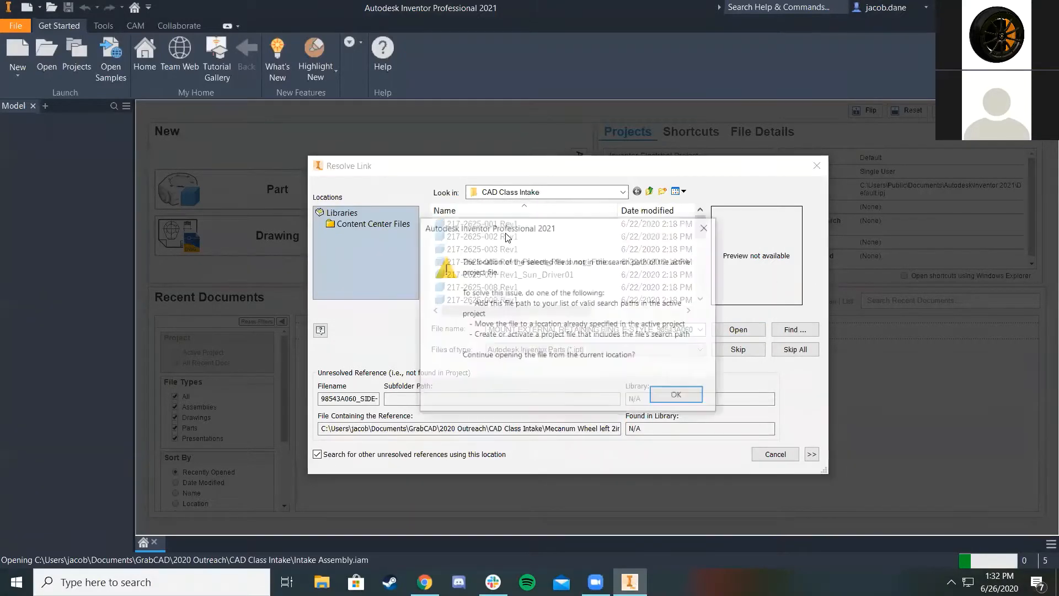
left_click(678, 396)
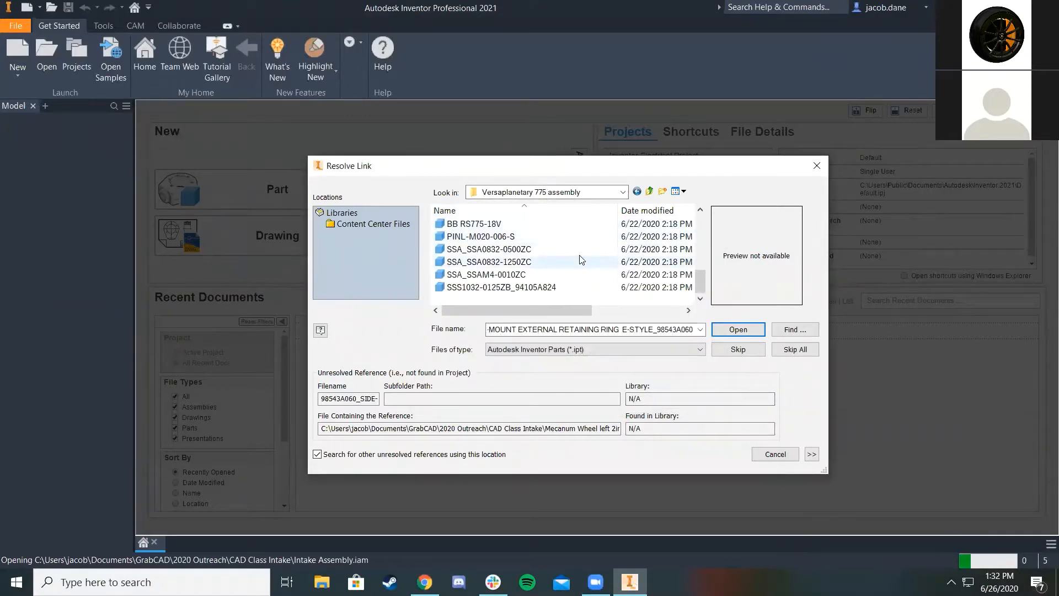
scroll(574, 273, "up", 5)
scroll(571, 253, "down", 5)
scroll(569, 232, "up", 5)
left_click(571, 193)
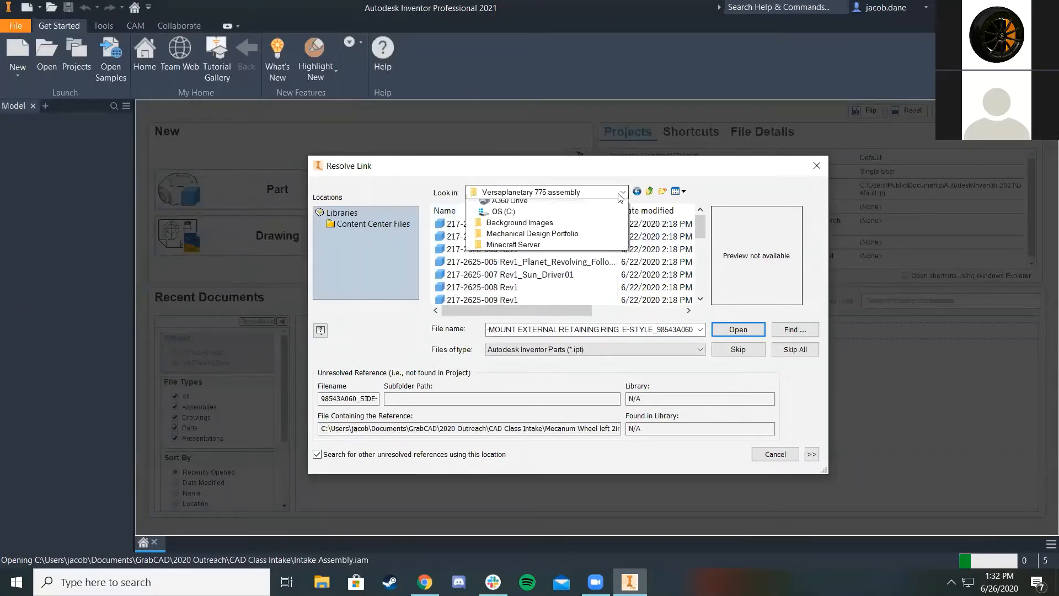
left_click(548, 355)
left_click(579, 192)
left_click(579, 192)
double_click(530, 285)
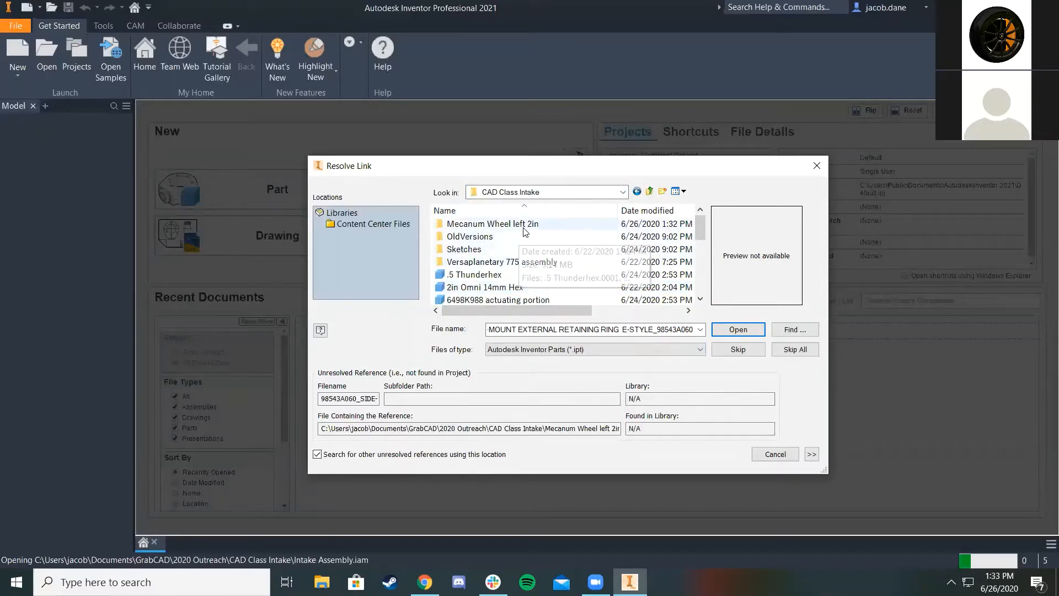
Preview the part files in the CAD Class Intake folder to identify the one matching the unresolved reference
left_click(521, 226)
scroll(524, 260, "down", 8)
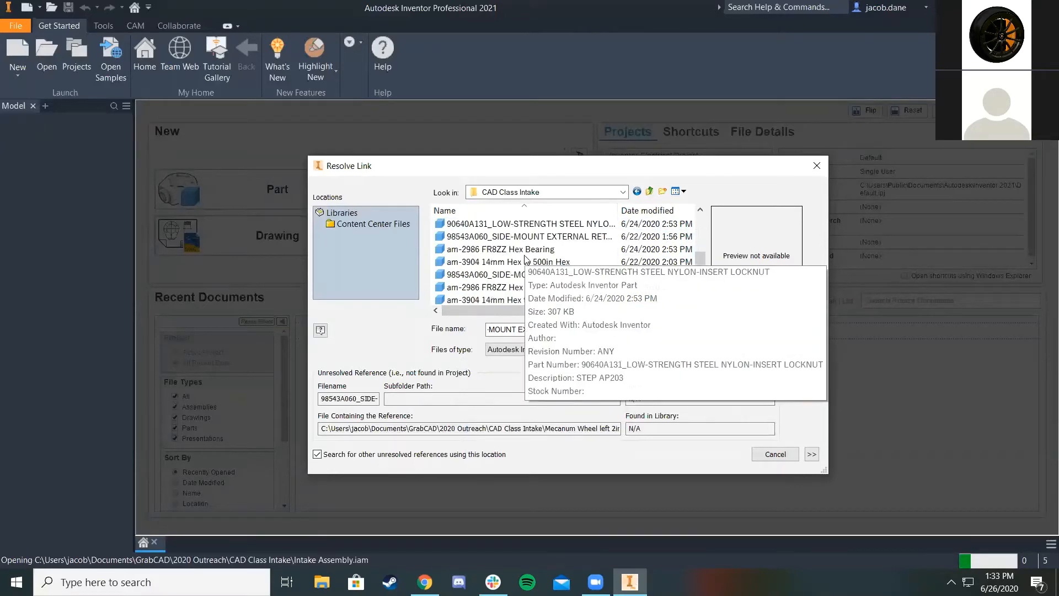
scroll(508, 278, "up", 1)
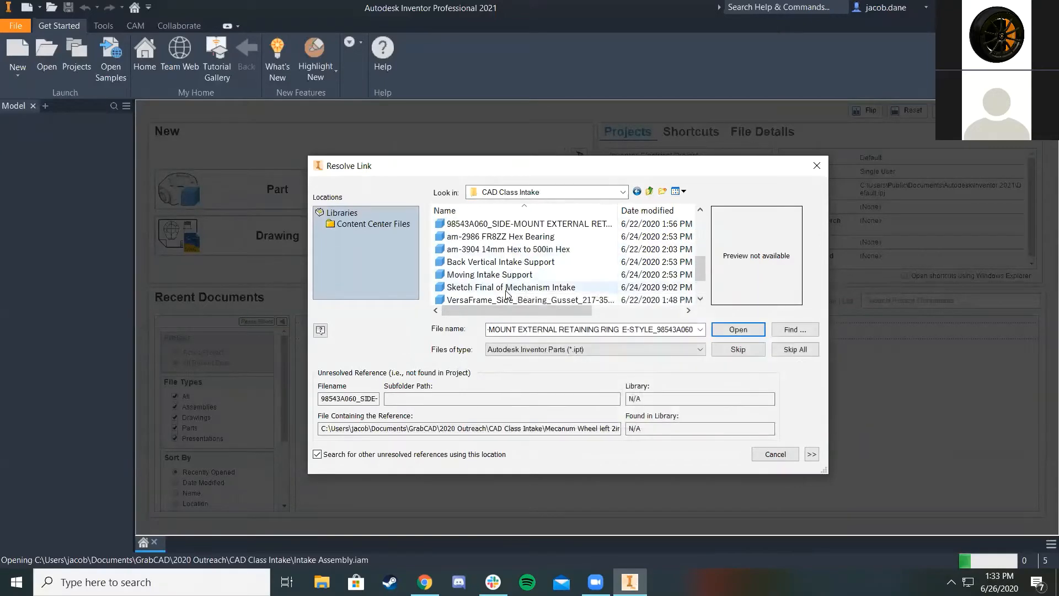
scroll(510, 282, "down", 1)
scroll(512, 285, "up", 2)
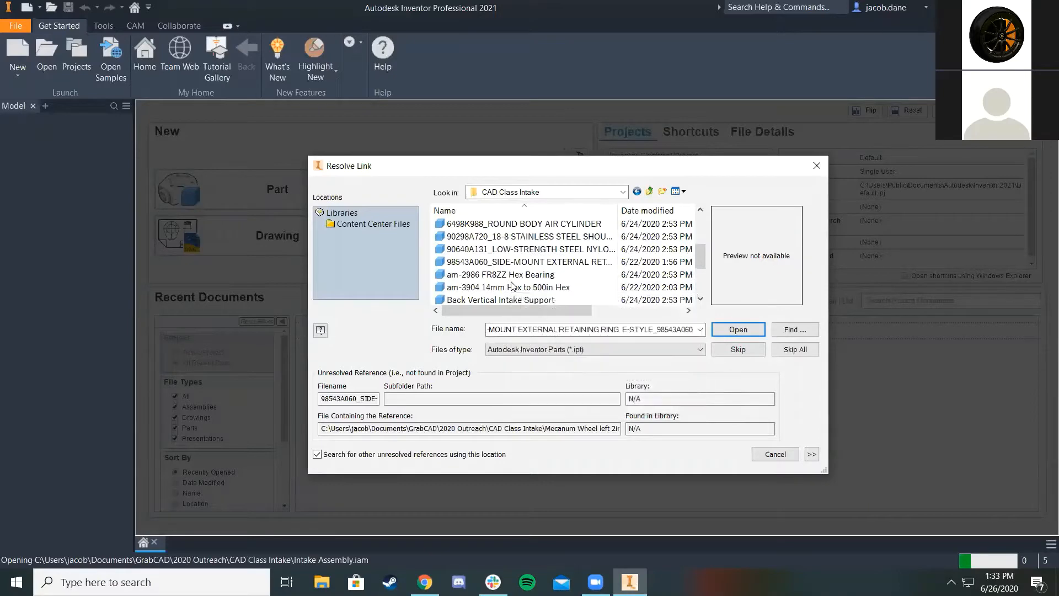
left_click(524, 287)
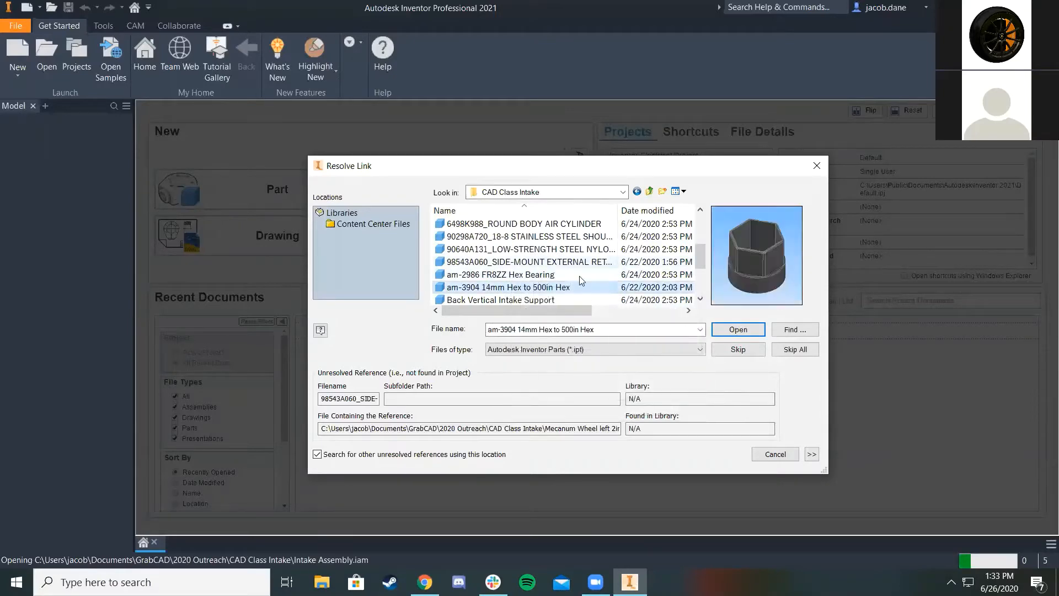
scroll(527, 286, "down", 2)
left_click(552, 287)
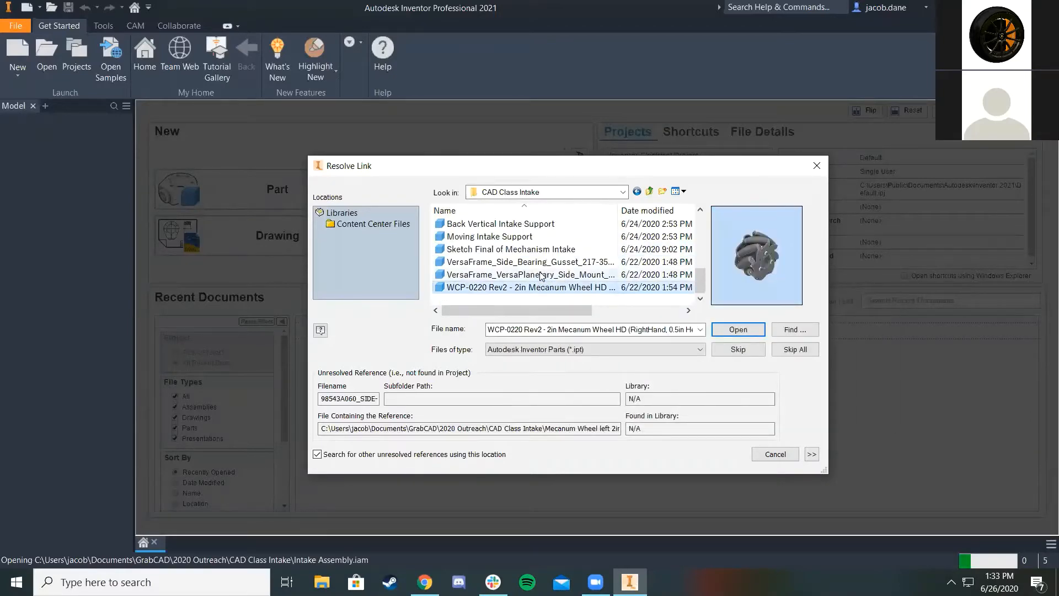
left_click(541, 275)
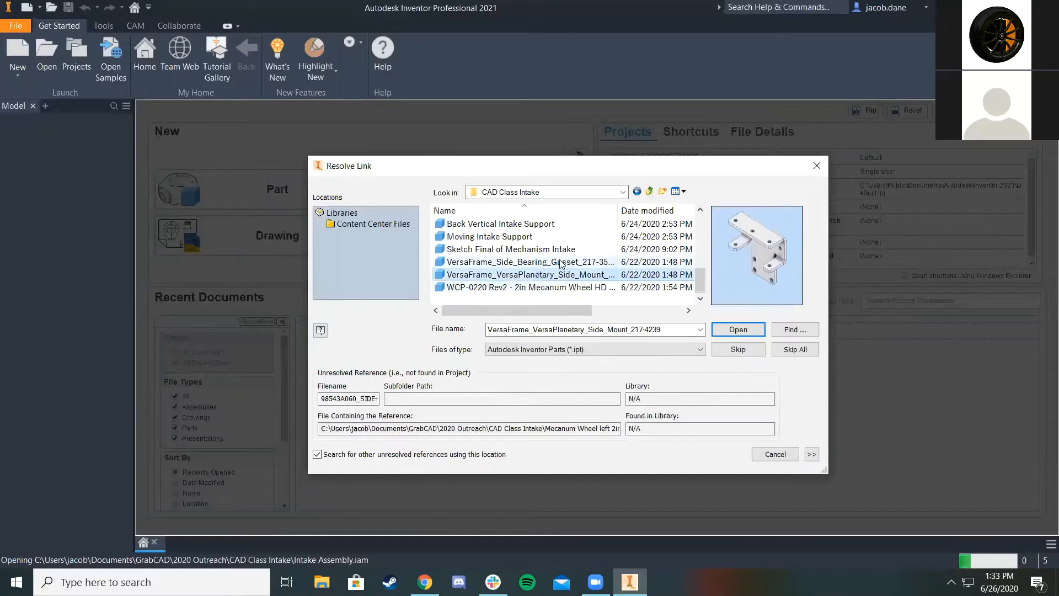
left_click(555, 262)
left_click(524, 249)
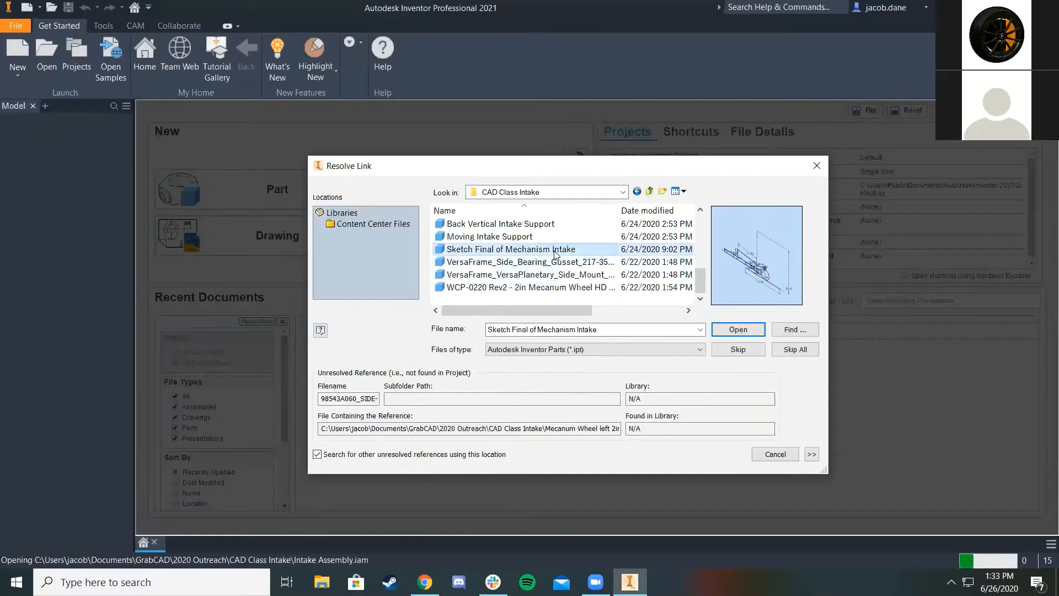
left_click(520, 242)
scroll(521, 243, "up", 1)
left_click(533, 261)
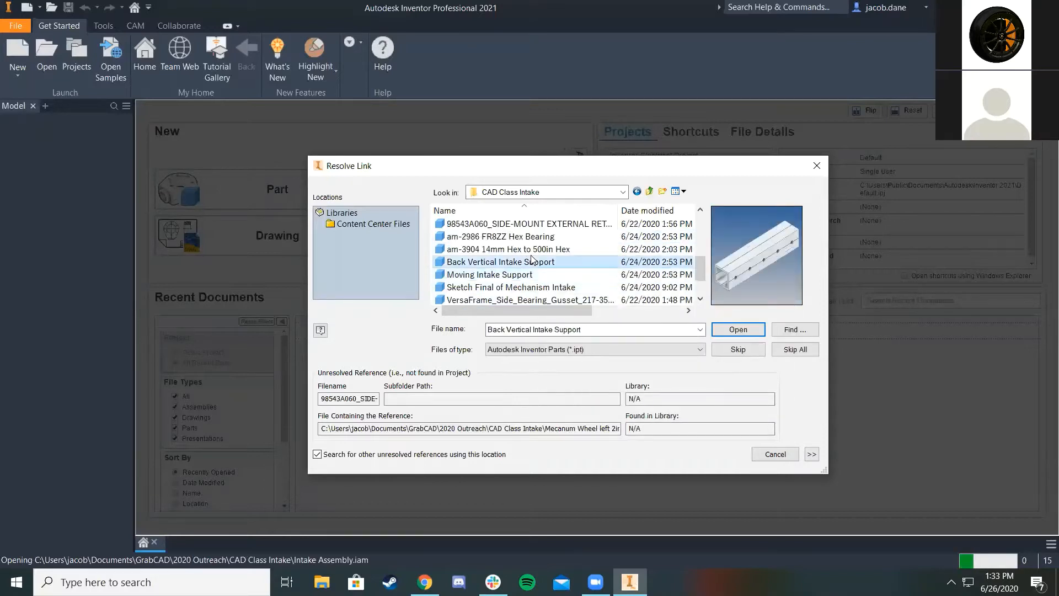
left_click(524, 249)
left_click(524, 236)
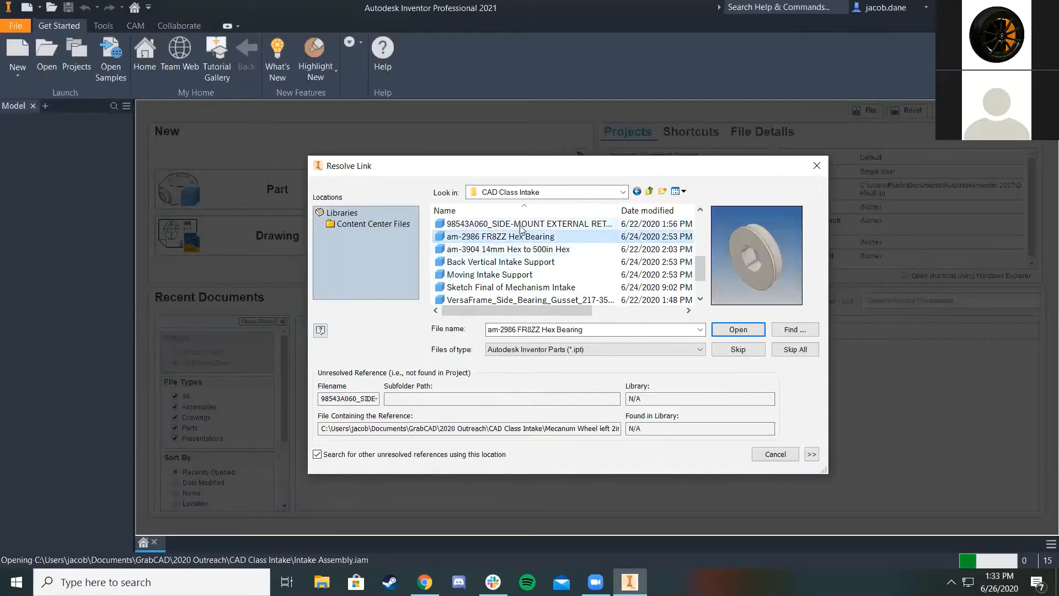
Resolve the missing link with the 98543A060_SIDE-MOUNT EXTERNAL RETAINING RING part and finish loading the assembly
left_click(524, 224)
scroll(524, 236, "up", 1)
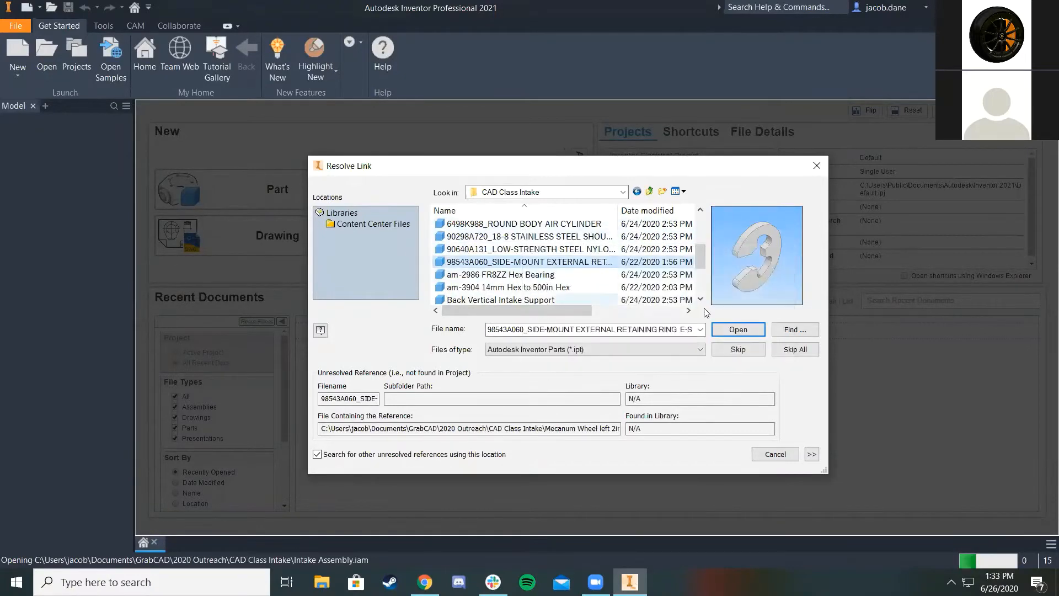
left_click(735, 330)
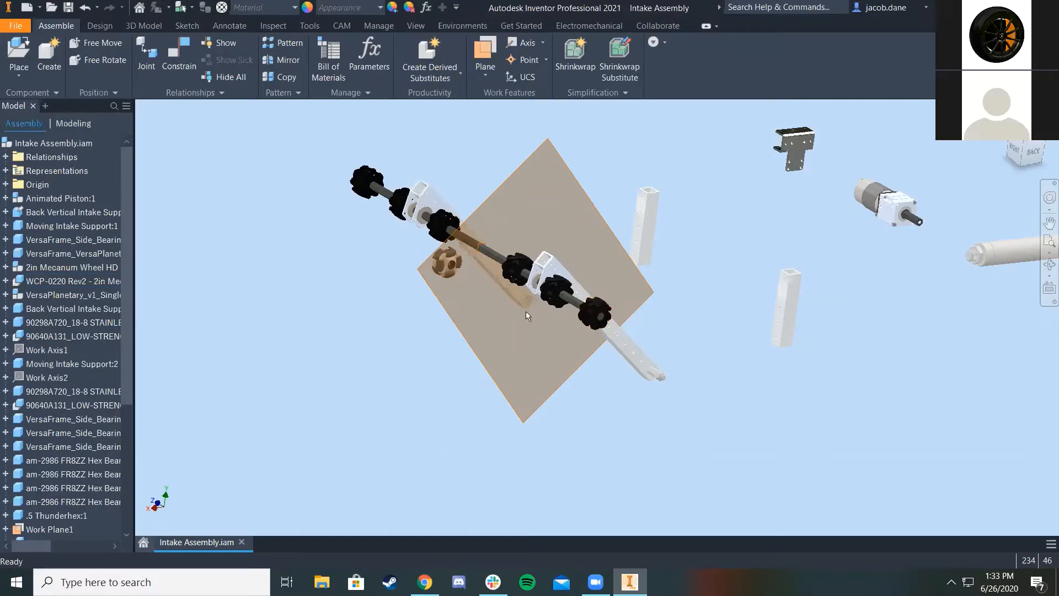
Move the loose omni wheel clear of the work plane into the open space beside the intake shaft
scroll(441, 270, "up", 5)
scroll(467, 253, "down", 3)
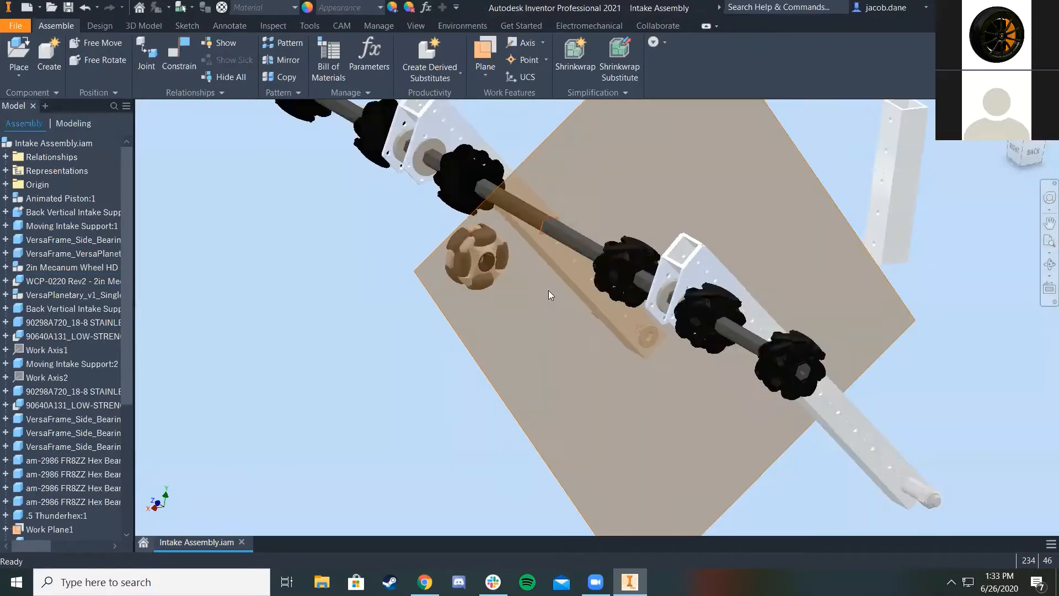
left_click_drag(520, 250, 555, 214)
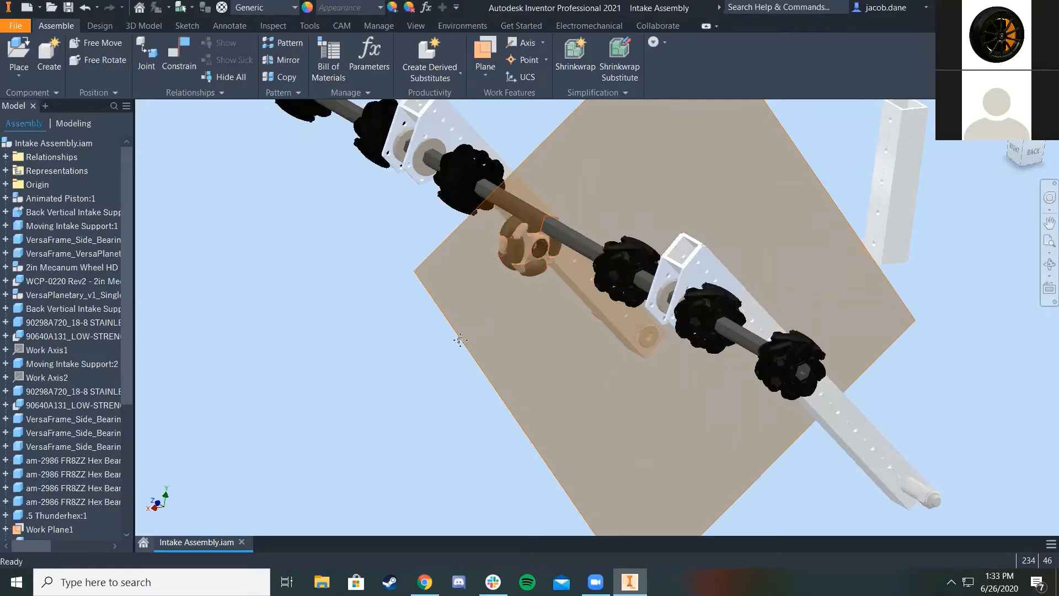
scroll(460, 339, "down", 3)
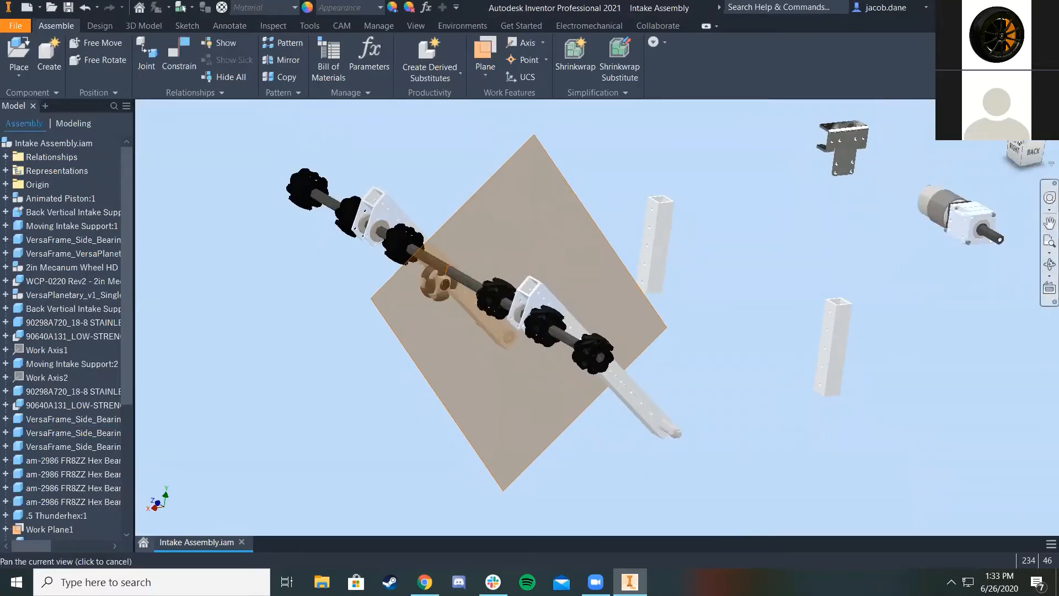
scroll(590, 237, "up", 5)
left_click_drag(629, 249, 472, 305)
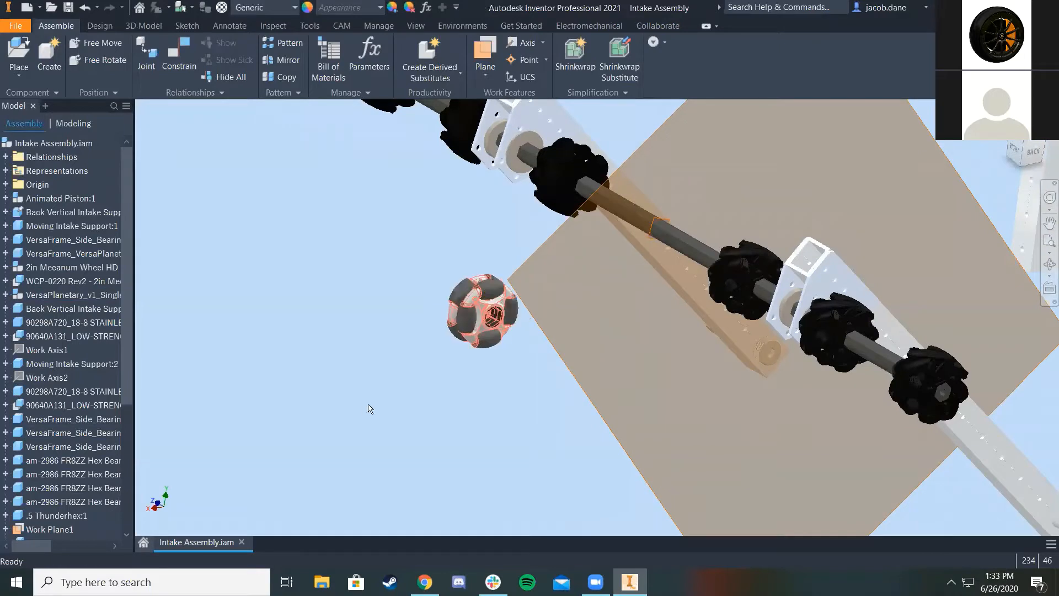
Open the loose omni wheel's subassembly for inspection and return to the Intake Assembly document
right_click(494, 313)
mouse_move(497, 313)
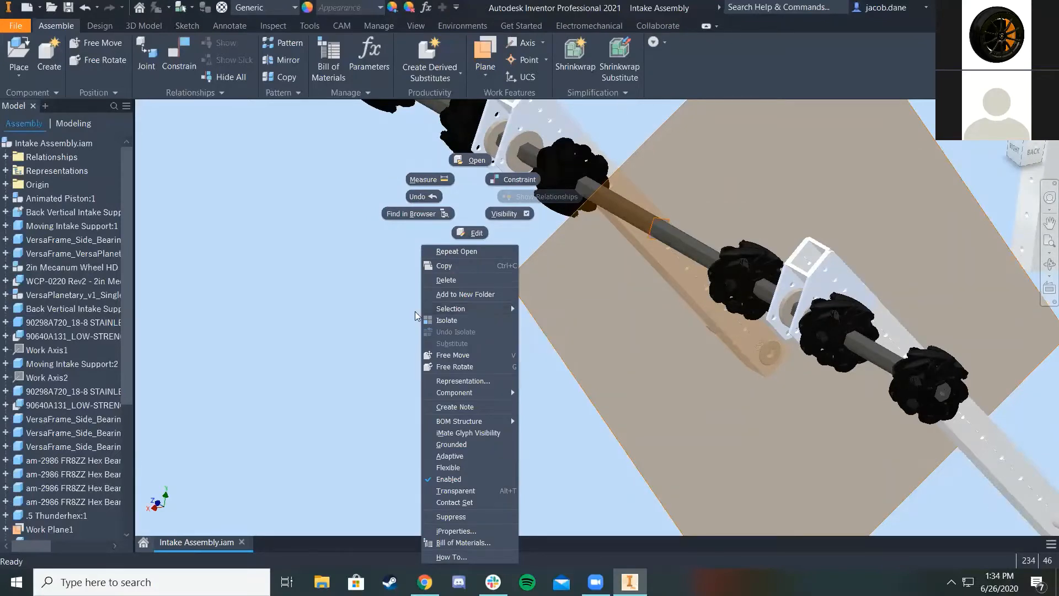
left_click(476, 161)
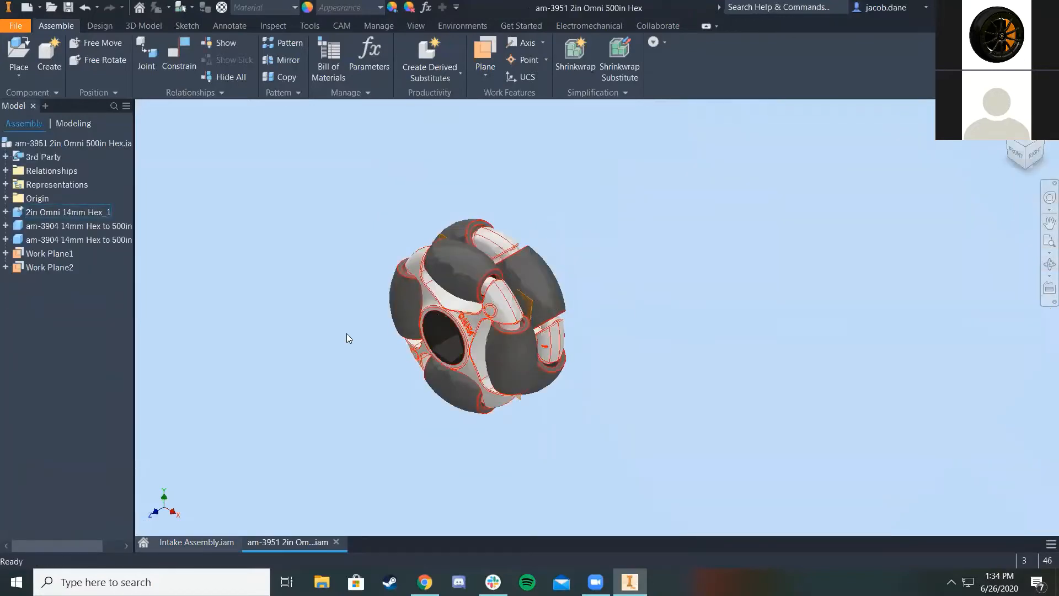
left_click(207, 542)
right_click(485, 310)
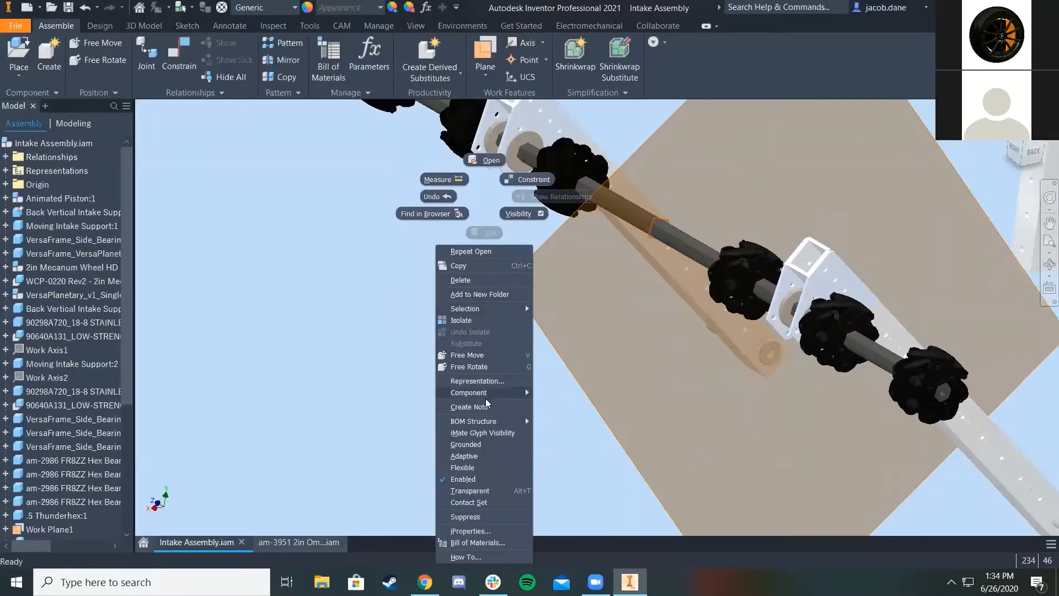
left_click(416, 413)
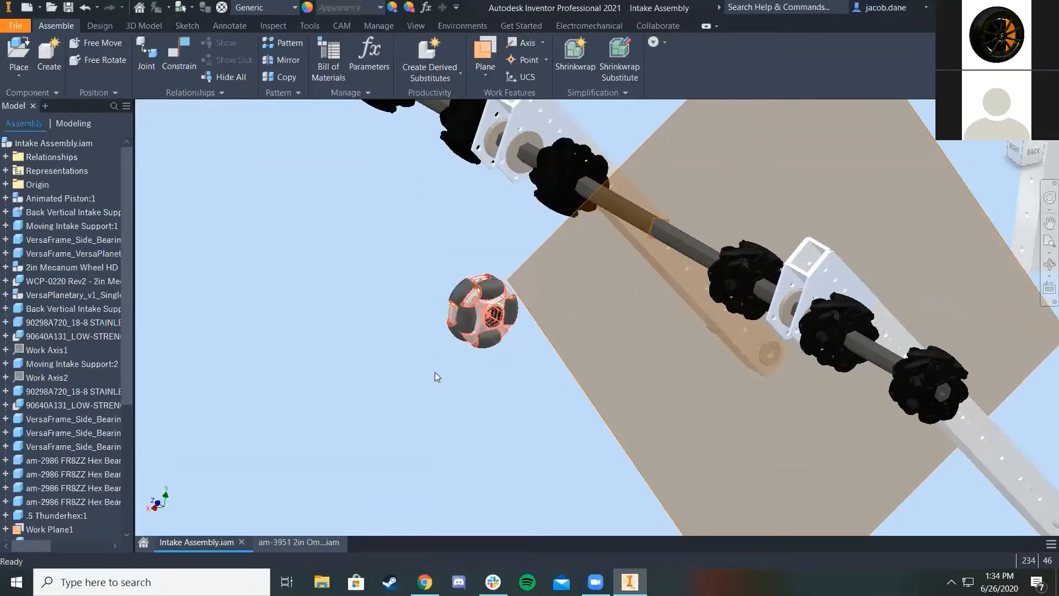
Mate the omni wheel's work plane to the intake assembly's Work Plane1 with a 0.000 in offset
scroll(465, 281, "down", 8)
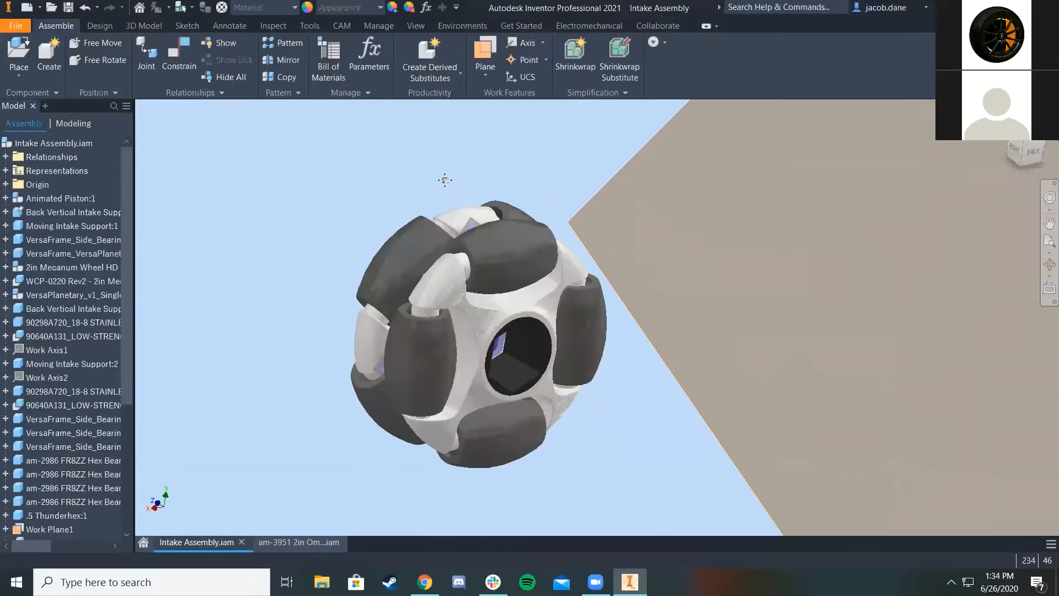
left_click(188, 68)
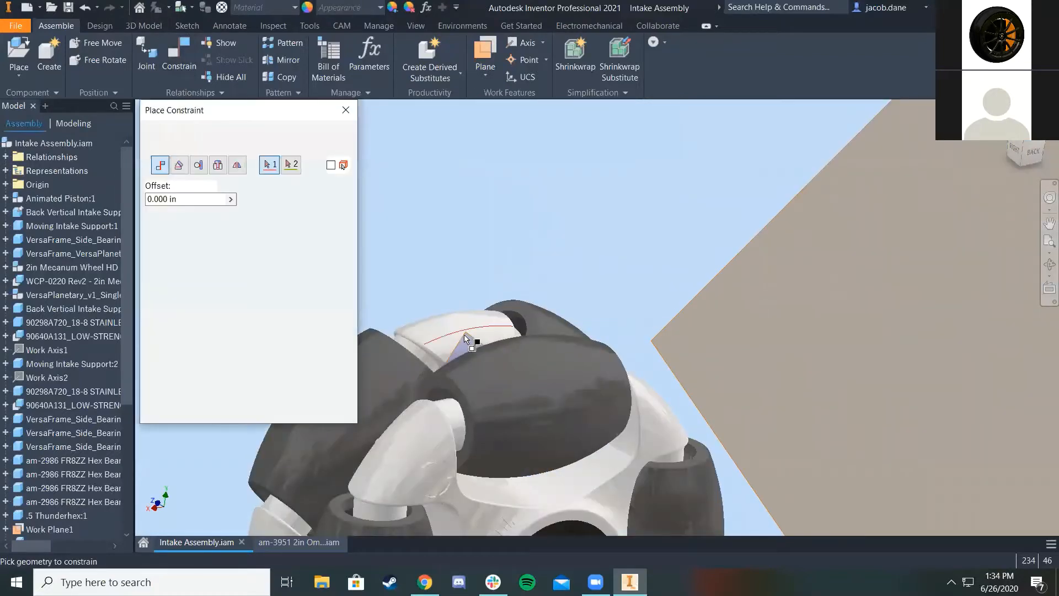
scroll(480, 334, "down", 3)
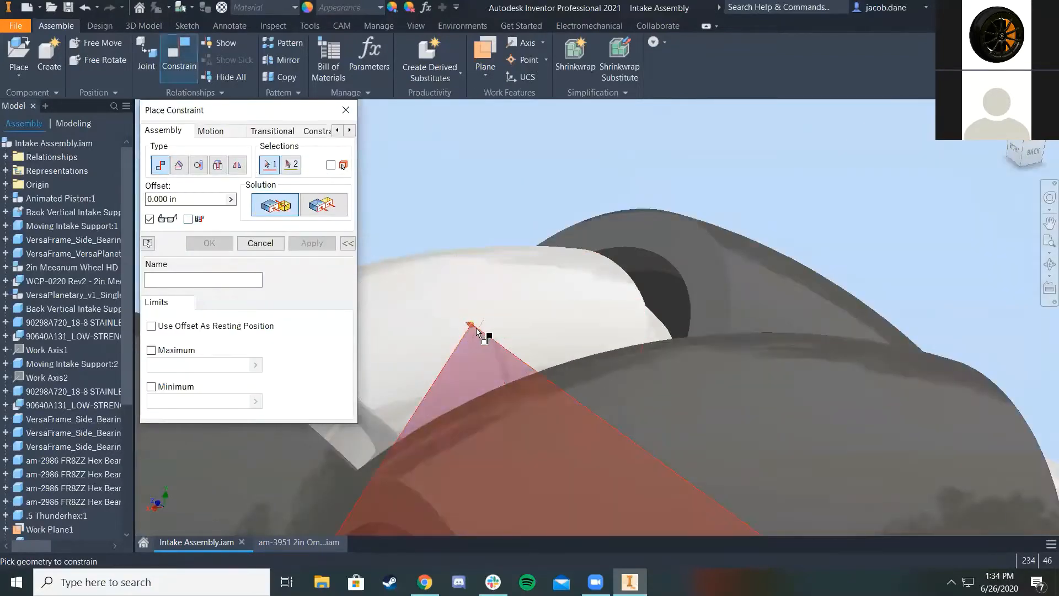
left_click(476, 329)
scroll(483, 300, "up", 6)
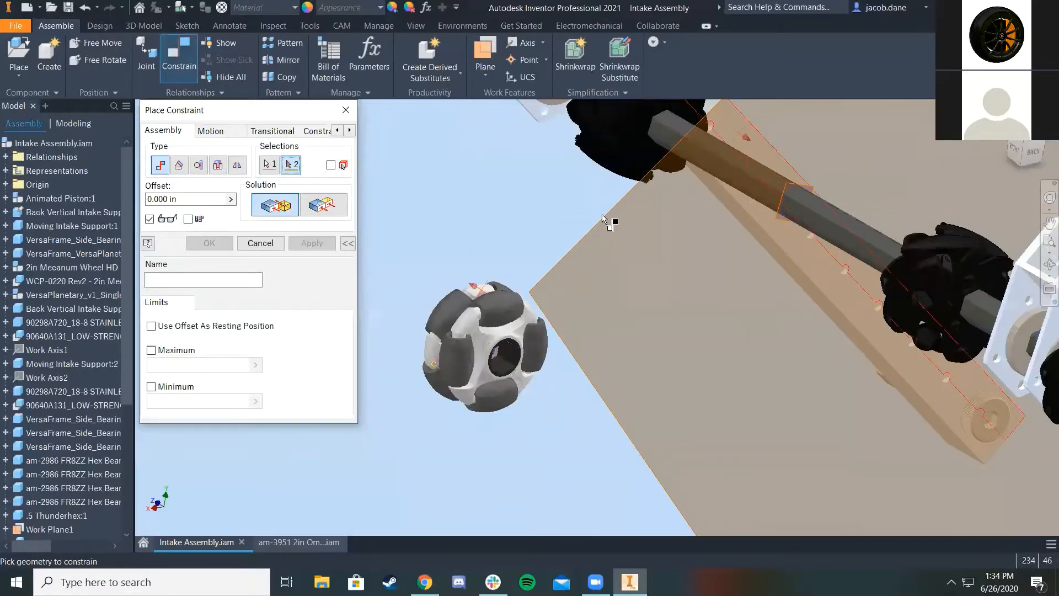
left_click(535, 286)
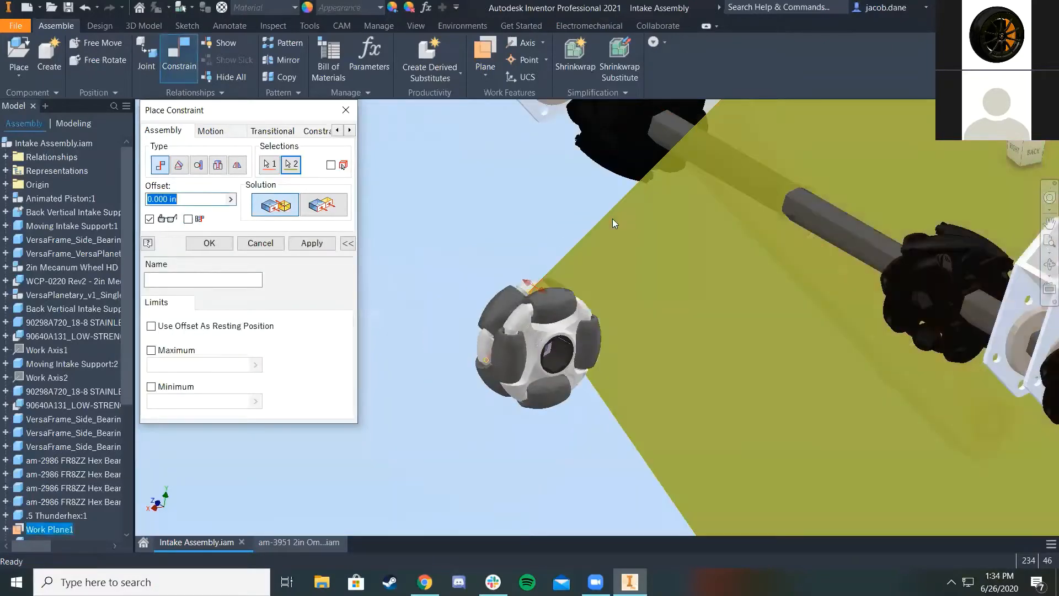
left_click(311, 247)
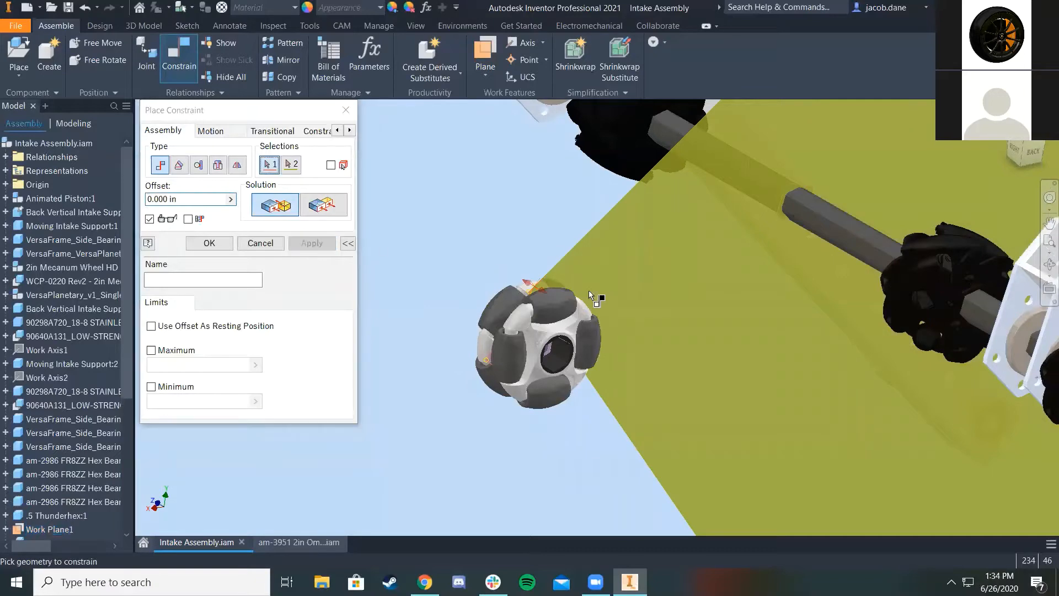
scroll(640, 312, "down", 5)
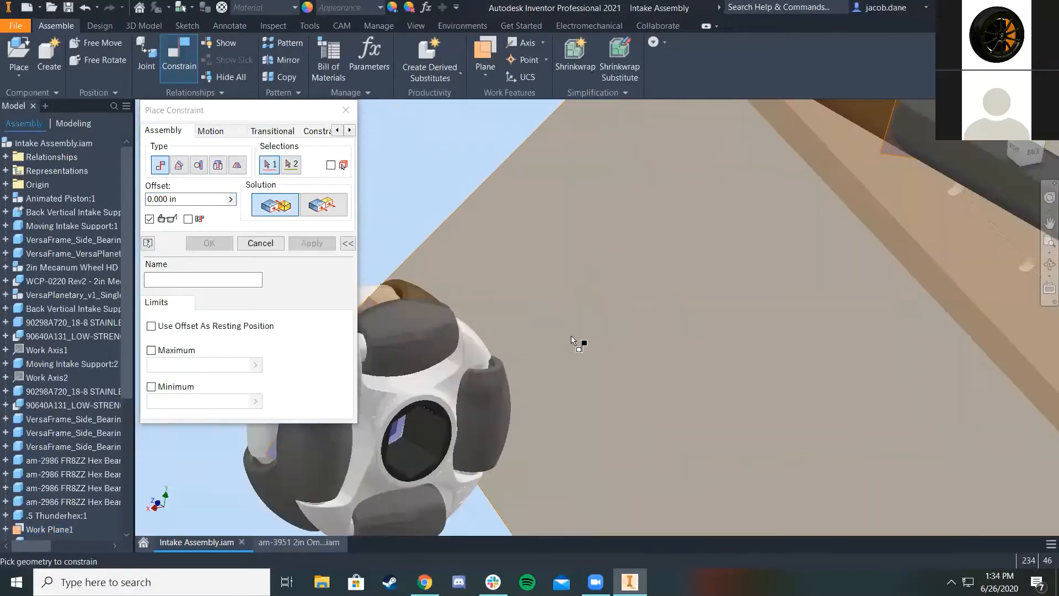
scroll(568, 337, "down", 3)
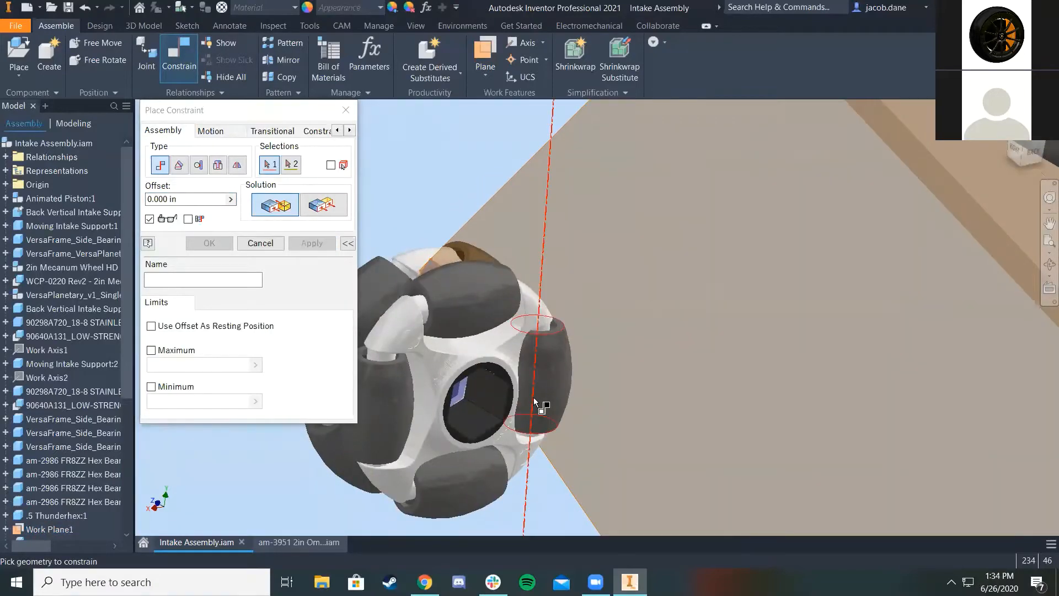
left_click(492, 397)
left_click(270, 164)
left_click(488, 400)
scroll(666, 277, "up", 5)
middle_click_drag(666, 277, 585, 361)
scroll(585, 361, "down", 5)
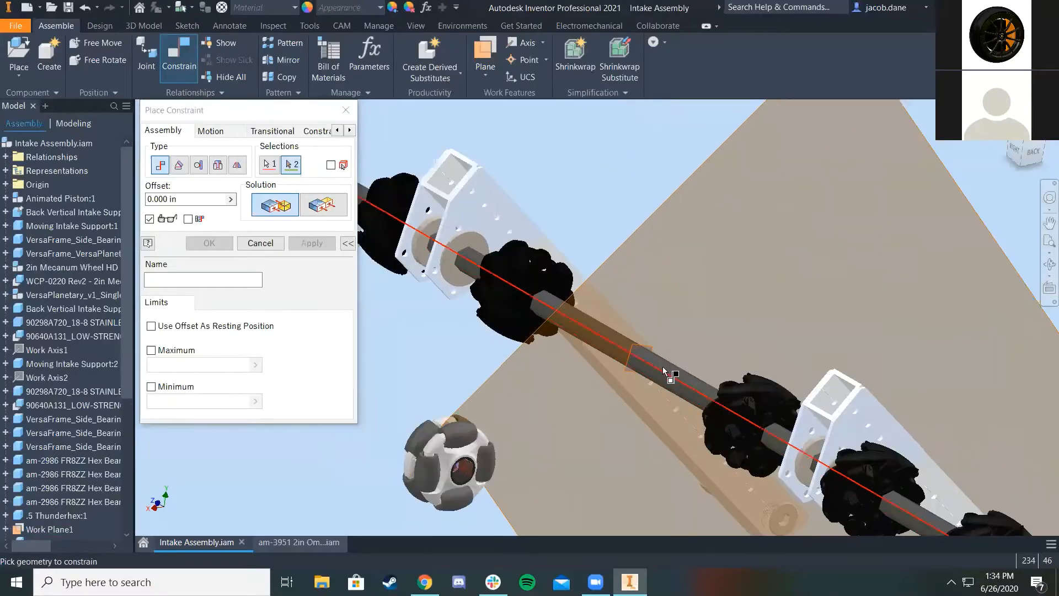
left_click(629, 365)
scroll(592, 360, "up", 5)
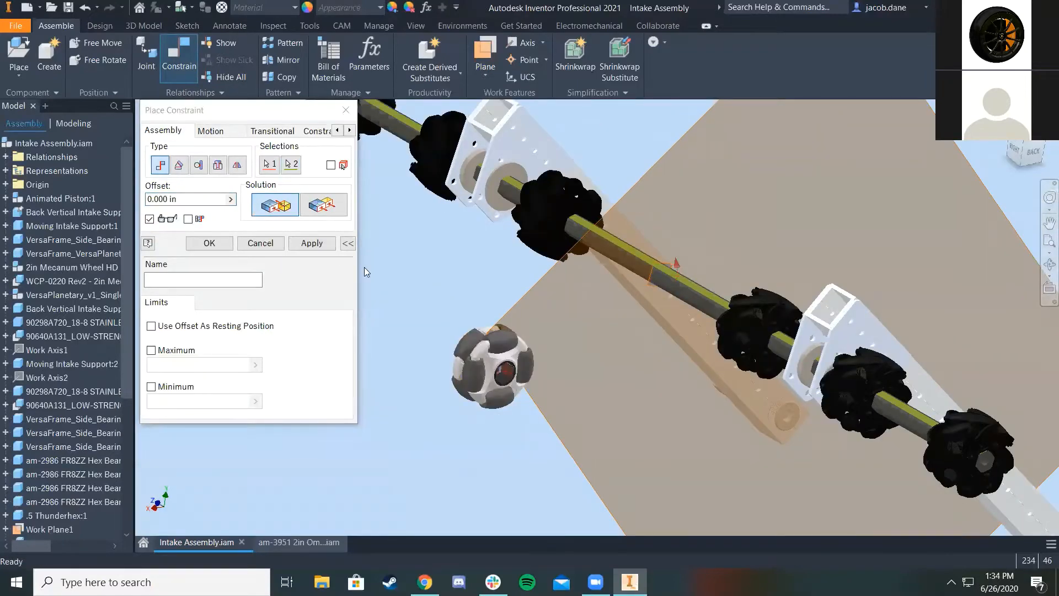
scroll(656, 284, "down", 5)
scroll(667, 309, "up", 5)
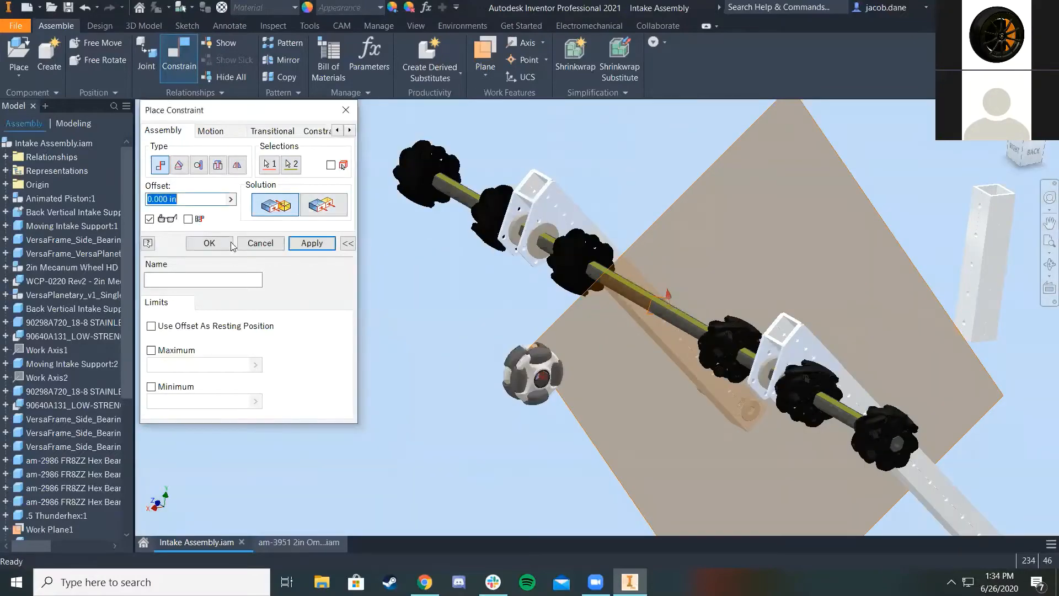
left_click(261, 243)
Move the omni wheel along the work plane onto the intake shaft between the two inner mecanum wheels
scroll(60, 359, "down", 5)
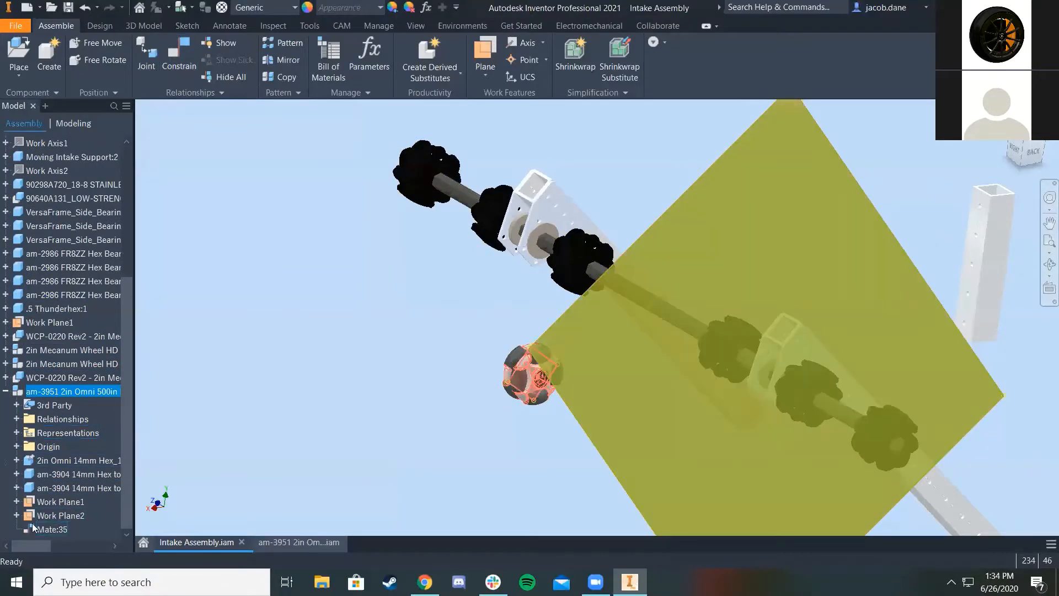
left_click_drag(535, 395, 652, 323)
left_click(350, 342)
middle_click_drag(360, 322, 360, 320)
scroll(361, 320, "up", 5)
Mate the omni wheel's bore axis to the intake shaft's axis with a 0.000 in offset
key("c")
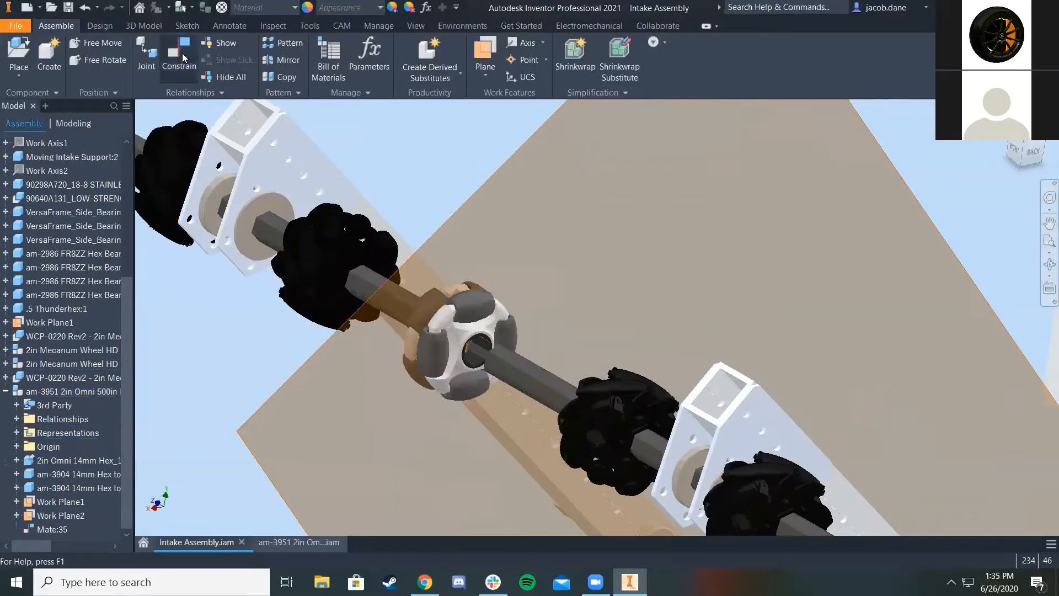
scroll(486, 343, "up", 5)
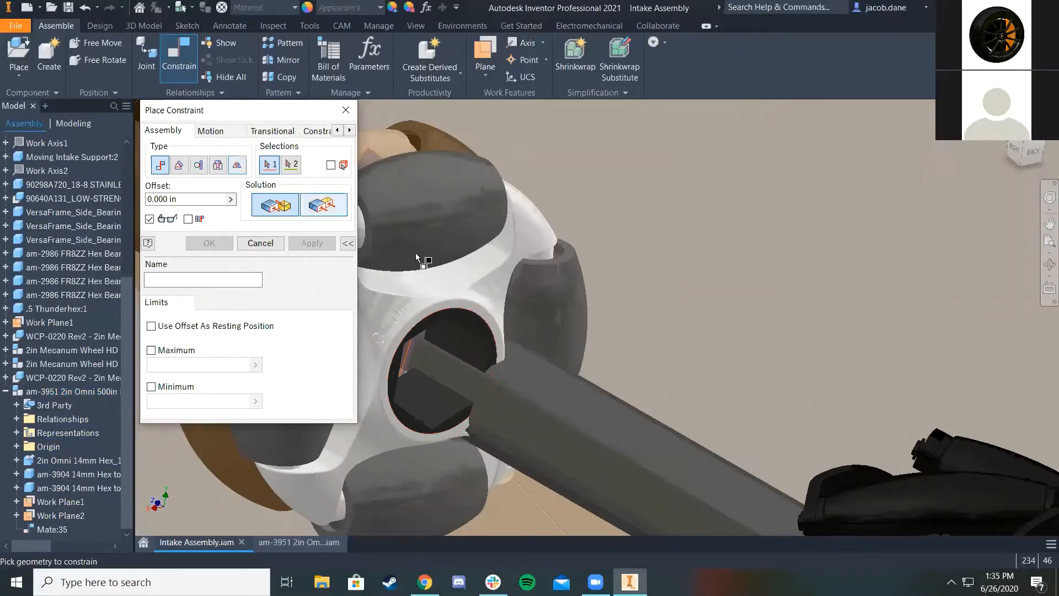
left_click(474, 317)
key("F5")
left_click(662, 347)
key("F5")
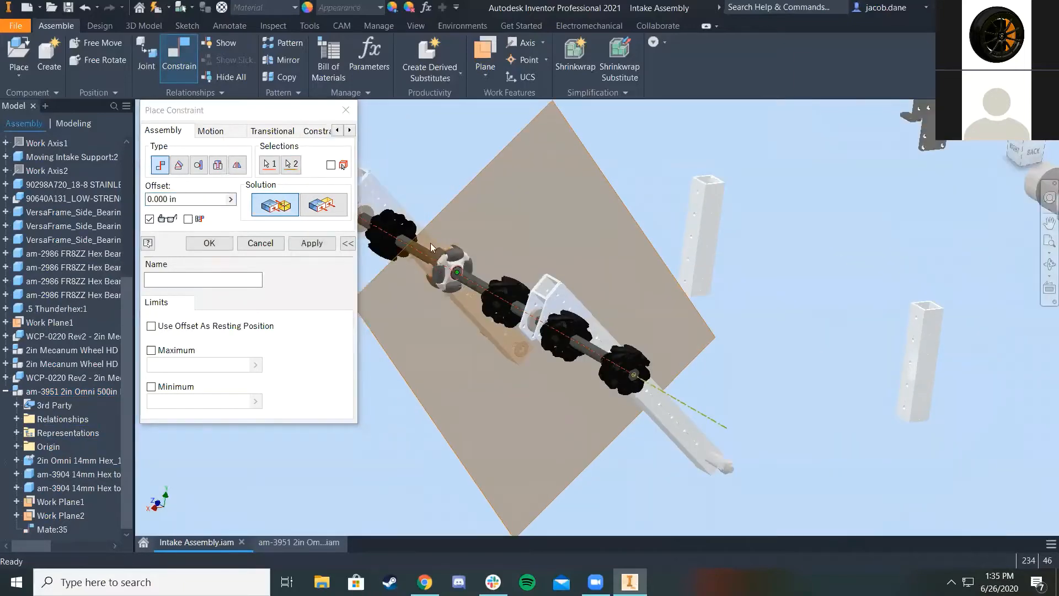
scroll(431, 246, "up", 5)
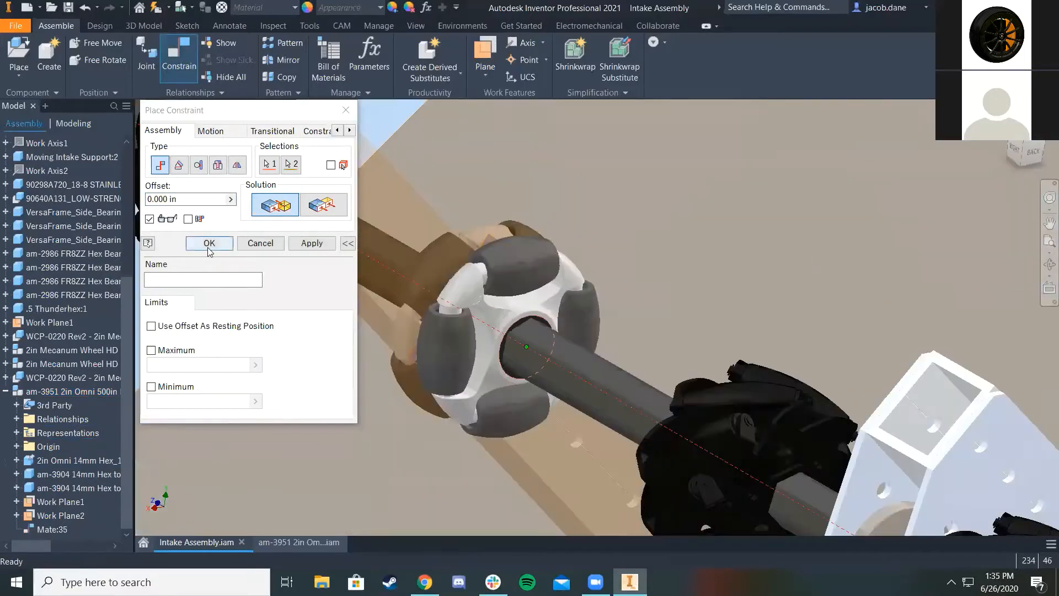
left_click(210, 249)
Test the constrained omni wheel's movement on the shaft and examine its position among the other intake wheels
left_click_drag(498, 280, 526, 325)
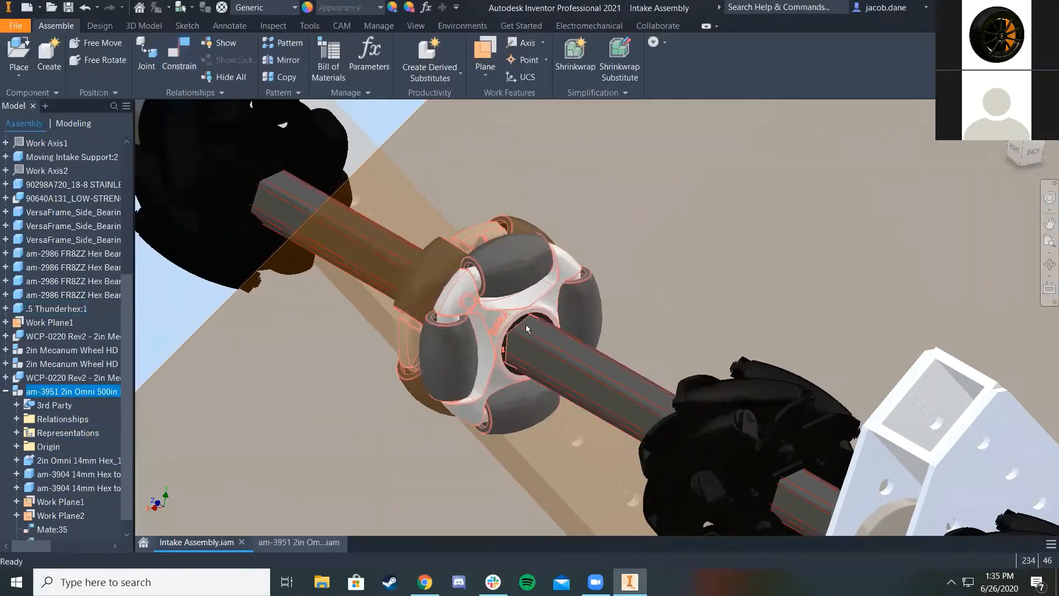
scroll(522, 318, "up", 6)
scroll(569, 371, "down", 7)
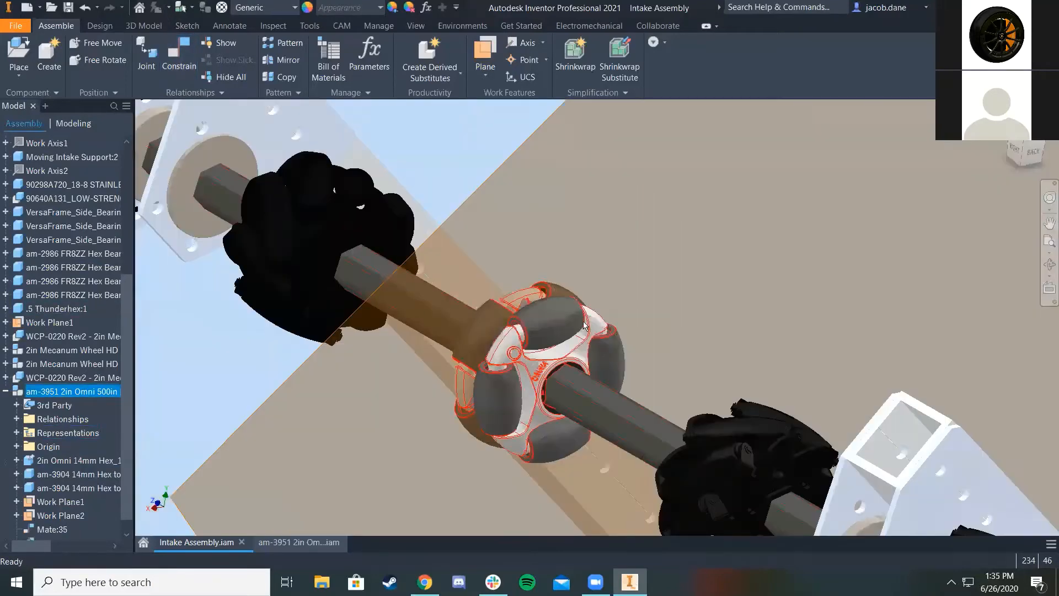
scroll(584, 322, "down", 5)
left_click(377, 363)
middle_click_drag(653, 314, 545, 281)
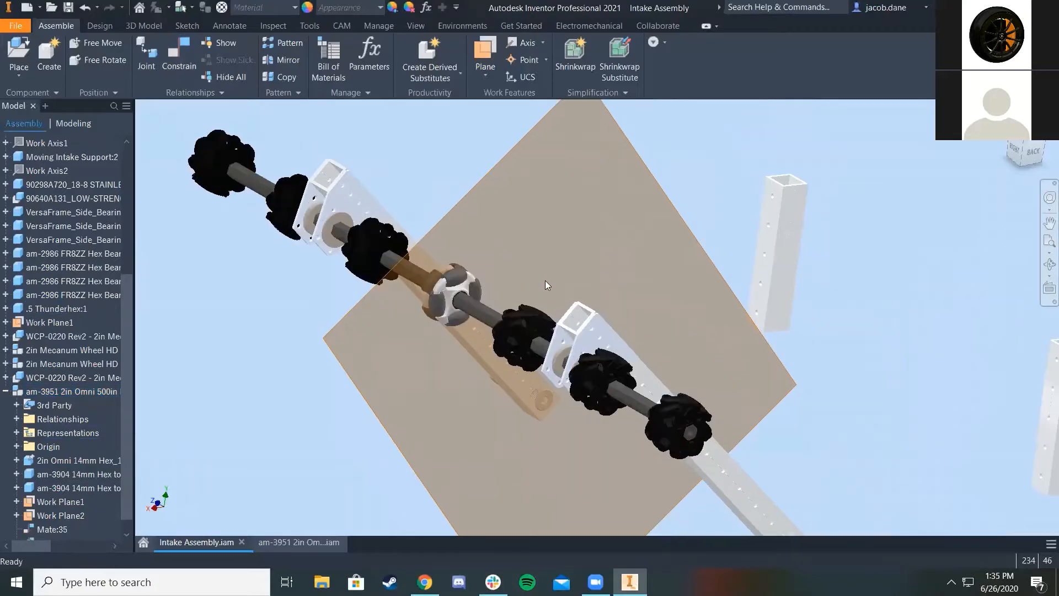
scroll(545, 281, "down", 5)
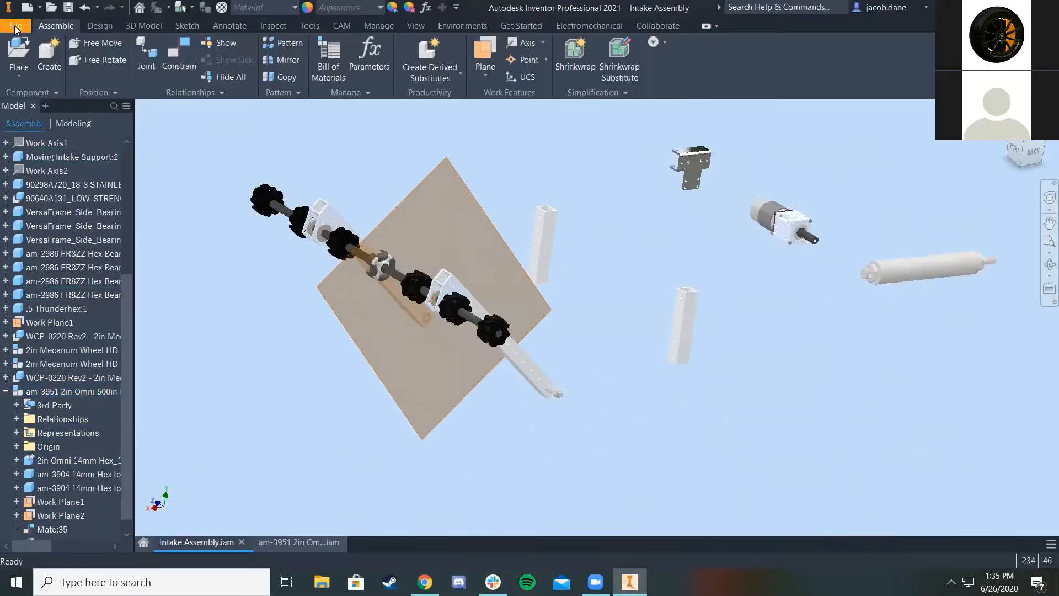
left_click(16, 27)
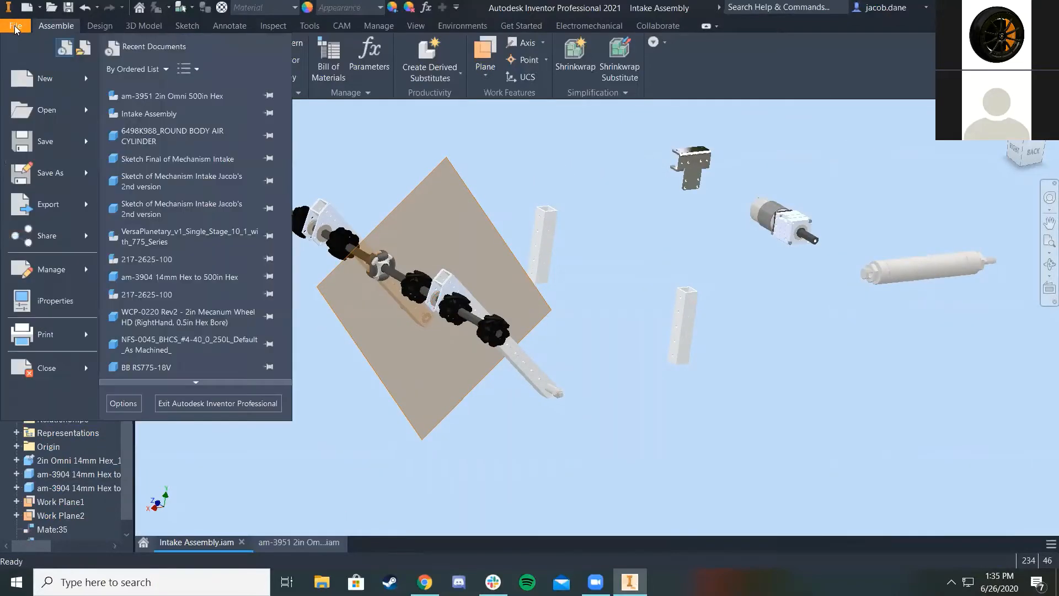
left_click(407, 138)
scroll(337, 315, "up", 5)
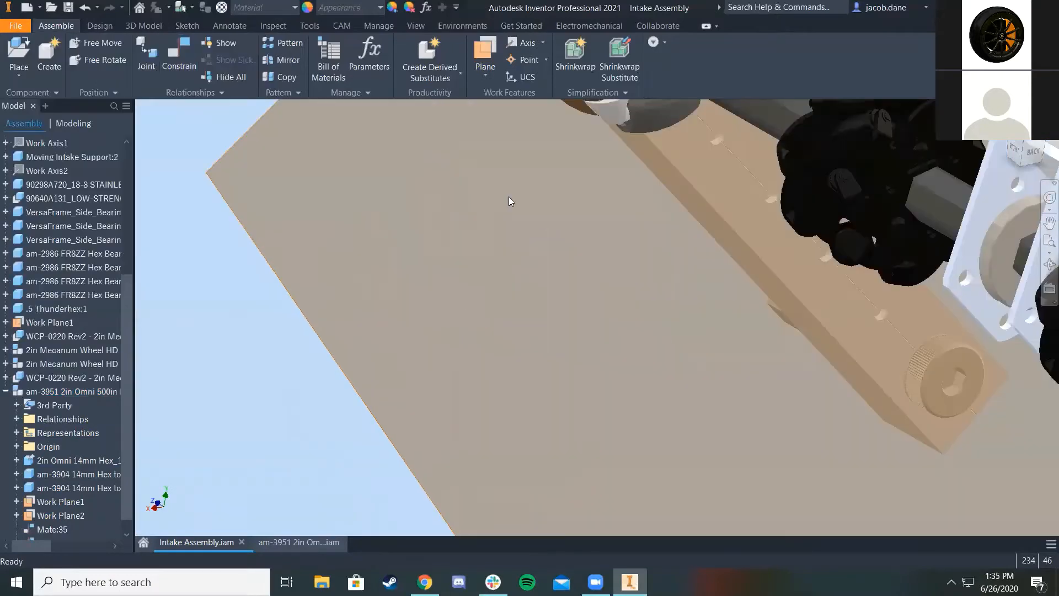
scroll(374, 348, "down", 3)
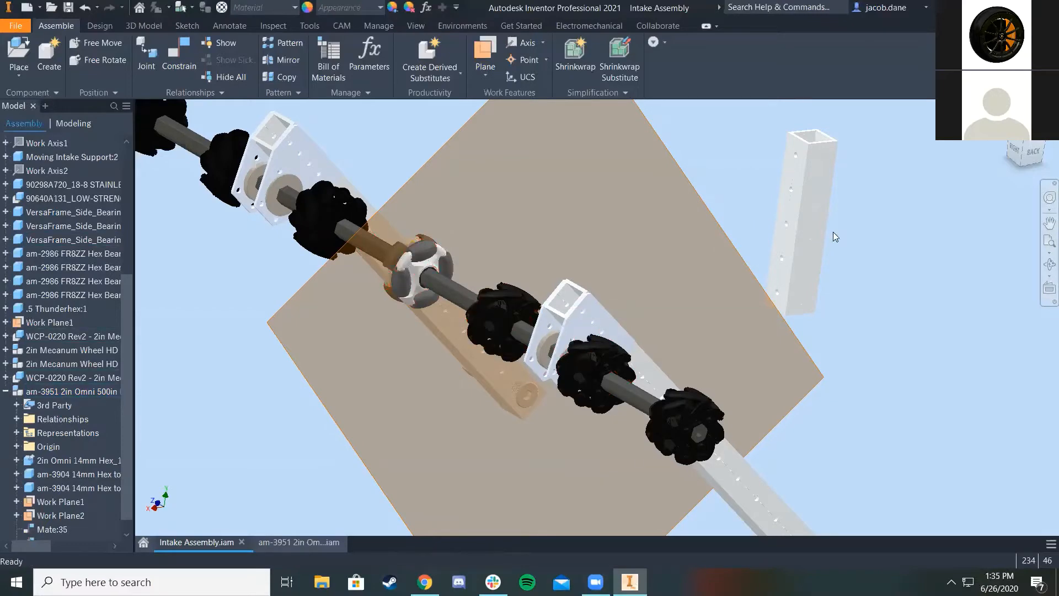
scroll(785, 292, "down", 3)
middle_click_drag(677, 319, 383, 371)
scroll(488, 315, "down", 3)
middle_click_drag(447, 336, 619, 383)
middle_click_drag(563, 408, 525, 376)
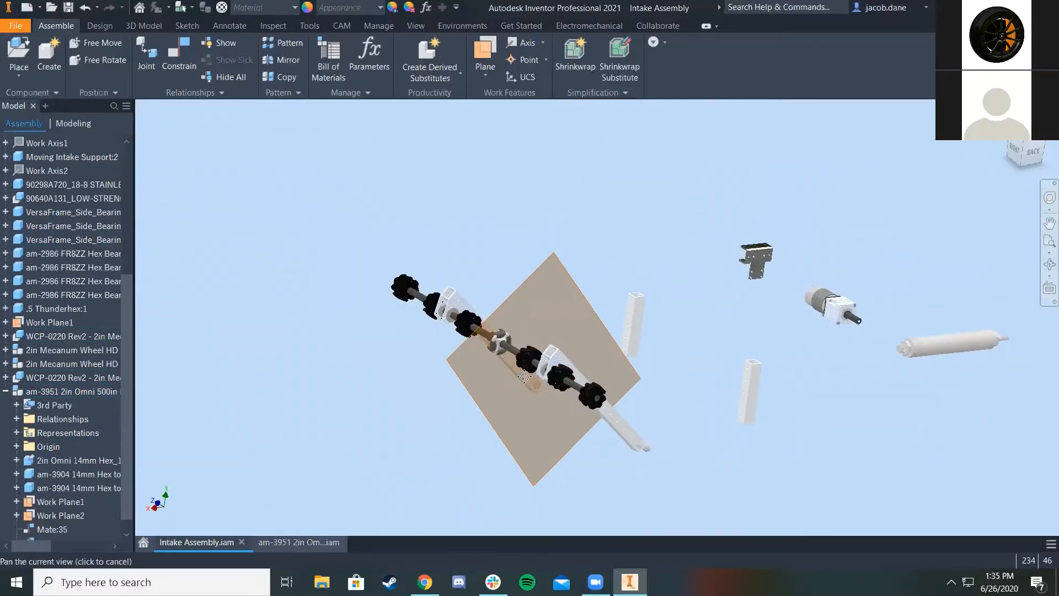
scroll(660, 405, "up", 3)
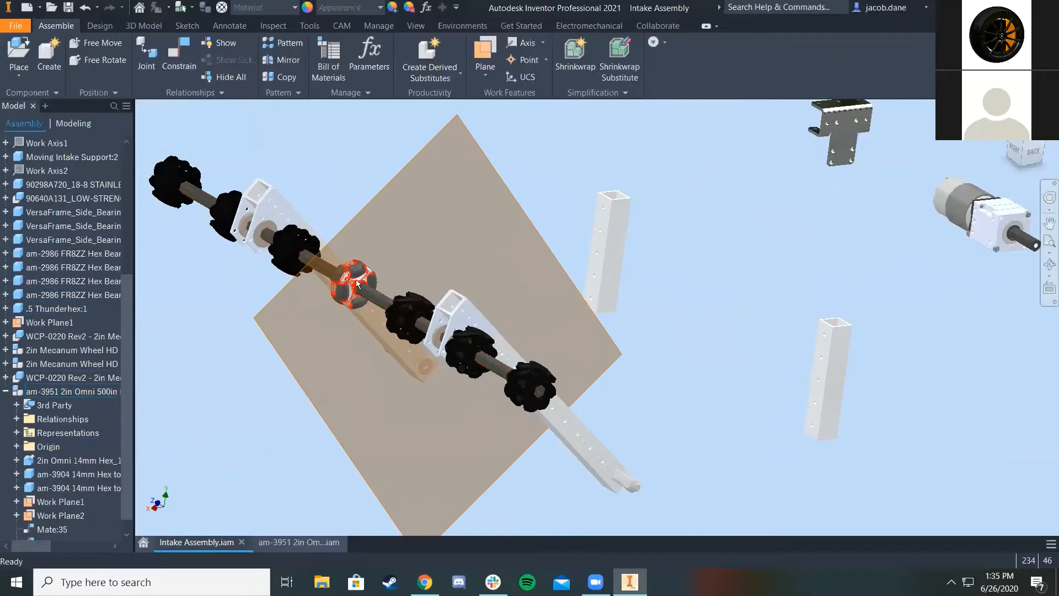
left_click(357, 283)
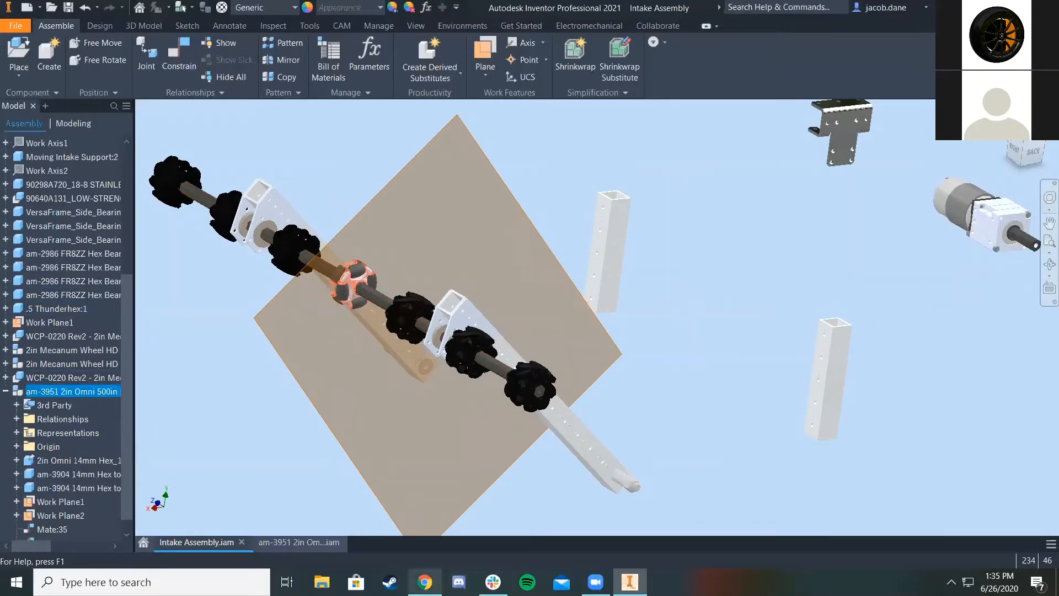
Switch to Chrome, open andymark.com in a new tab, and go to its Mecanum and Omni wheels category
mouse_move(424, 582)
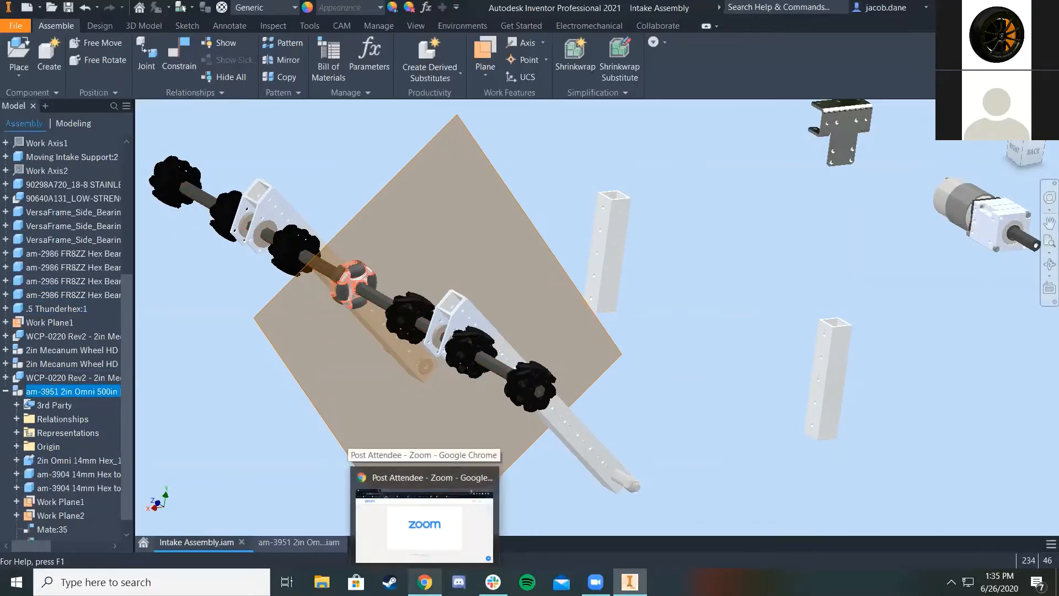
left_click(462, 550)
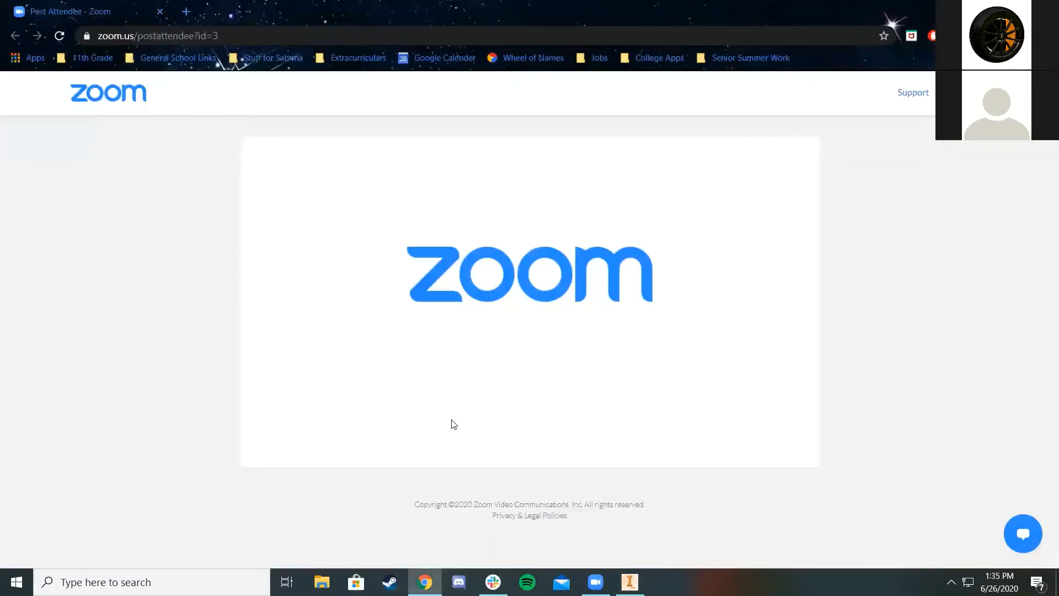
left_click(186, 11)
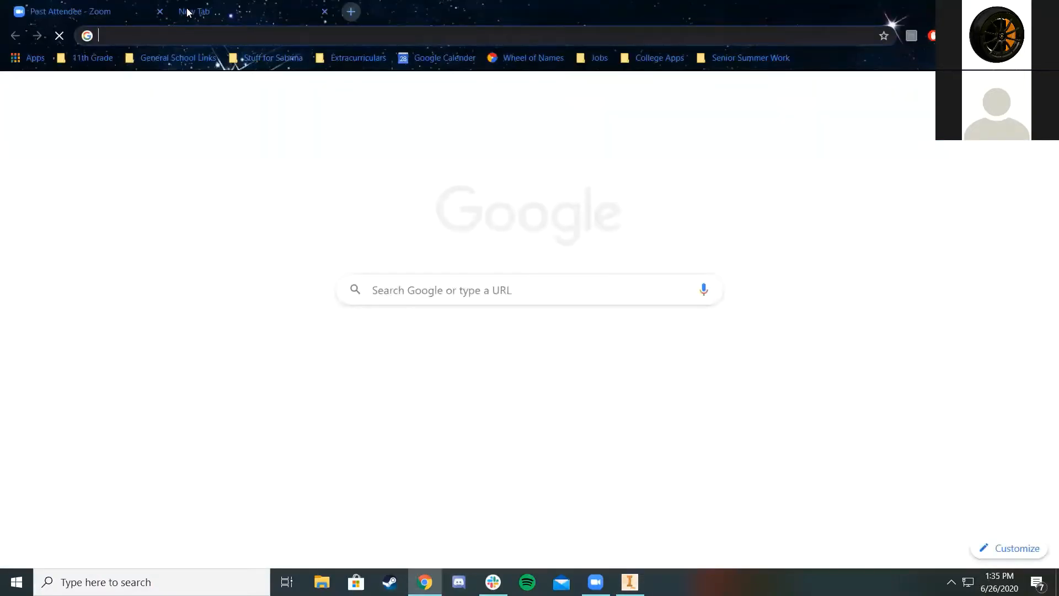
type("andy")
key("Return")
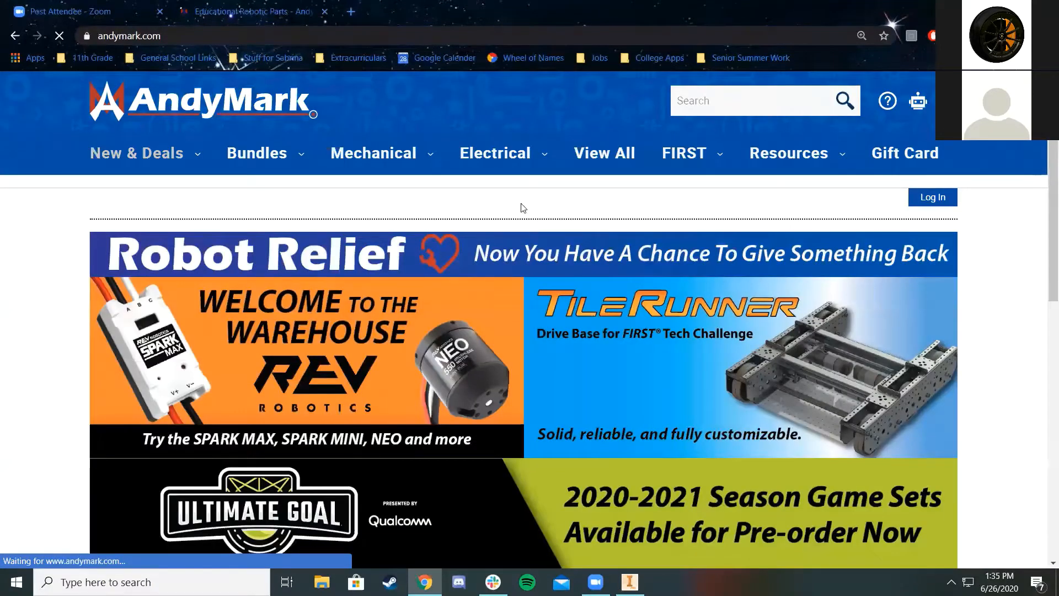
mouse_move(399, 156)
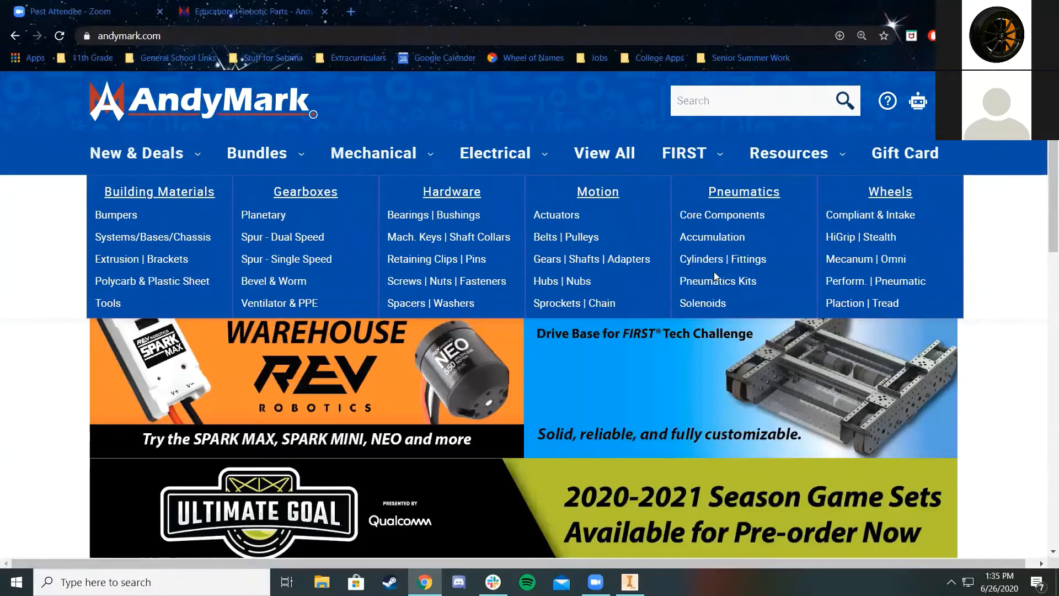
left_click(859, 260)
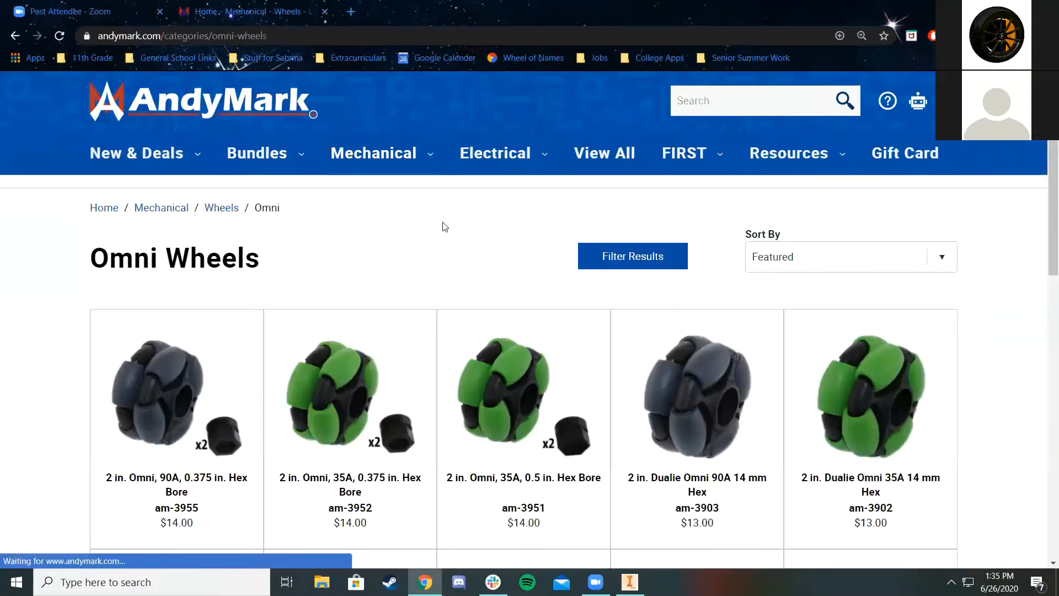
Open the product page for the 2 in. Omni, 35A, 0.5 in. Hex Bore wheel and examine its product picture
scroll(465, 212, "down", 1)
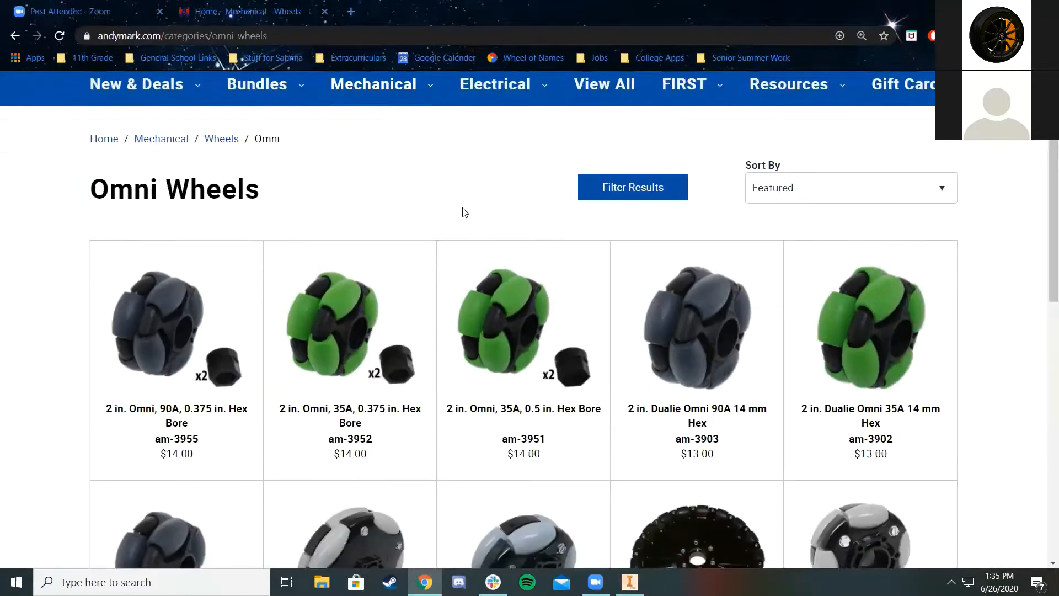
left_click(572, 418)
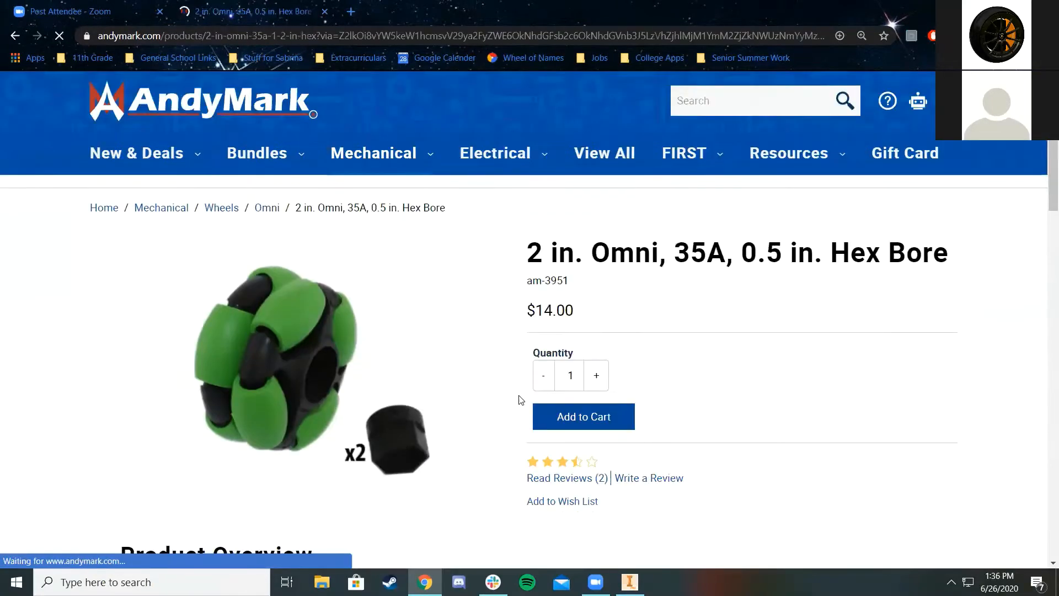
scroll(411, 446, "down", 2)
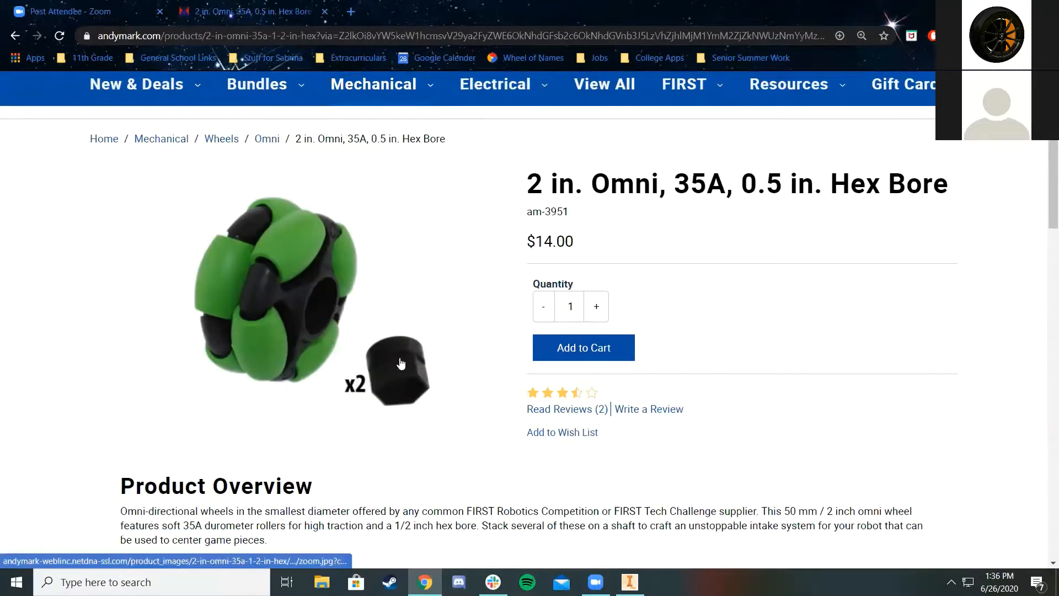
Download the CAD file am-3951 am-3953 2in Omni 500in Hex.STEP from the product page into the CAD Class Intake folder
scroll(572, 261, "down", 5)
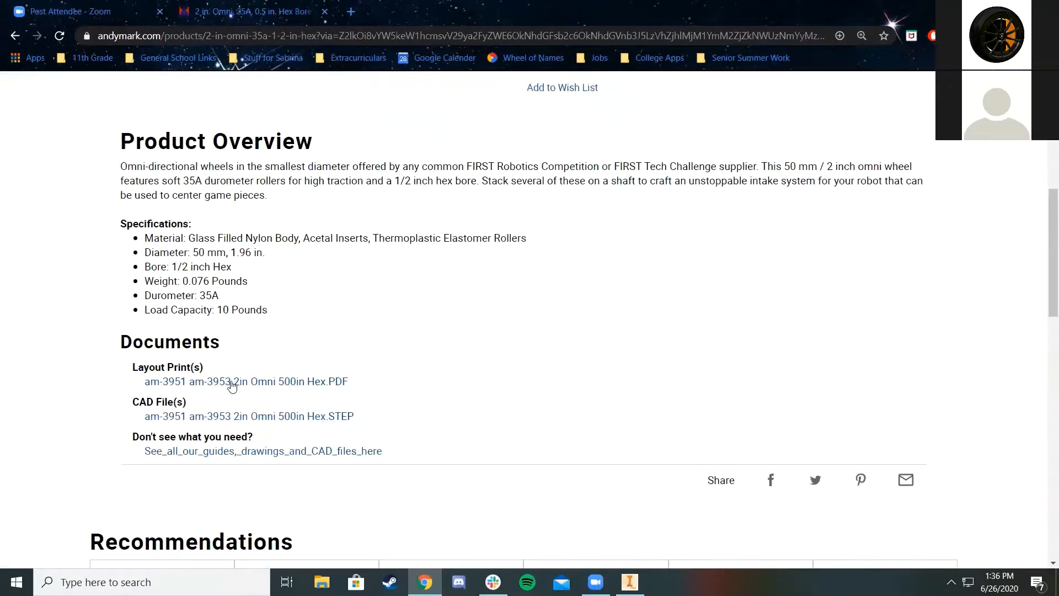
right_click(332, 422)
left_click(411, 363)
left_click(333, 421)
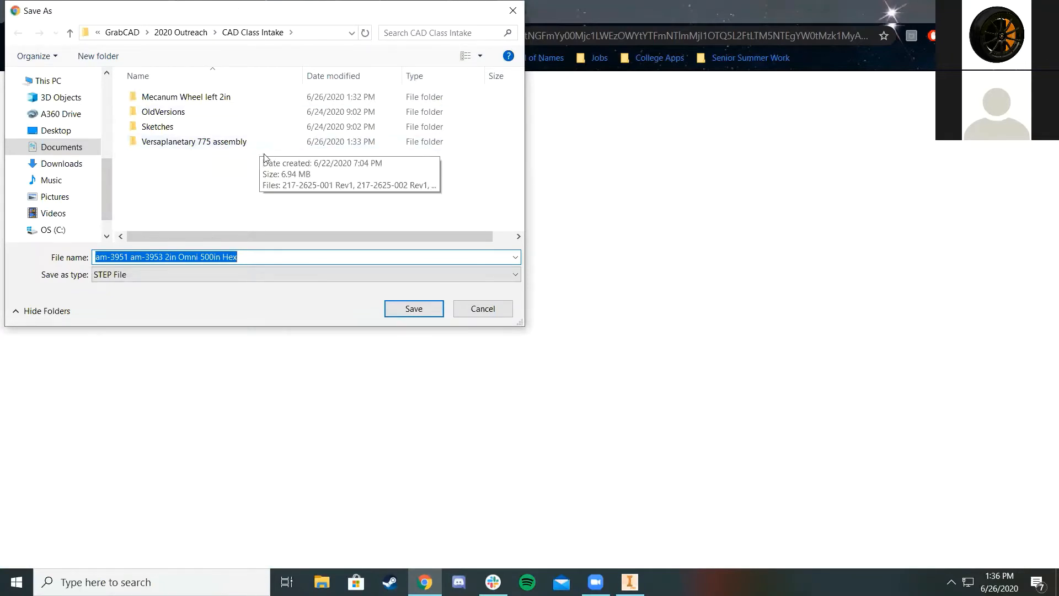
left_click(428, 310)
Switch to Inventor, start opening a file from the CAD Class Intake folder, and list all file types
left_click(630, 582)
left_click(362, 183)
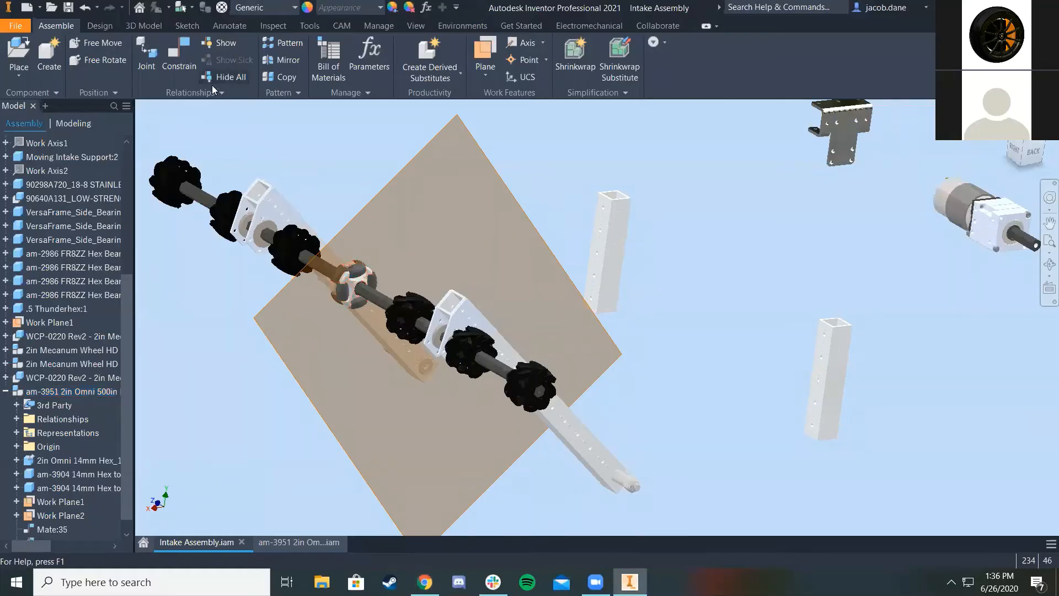
left_click(22, 28)
left_click(56, 104)
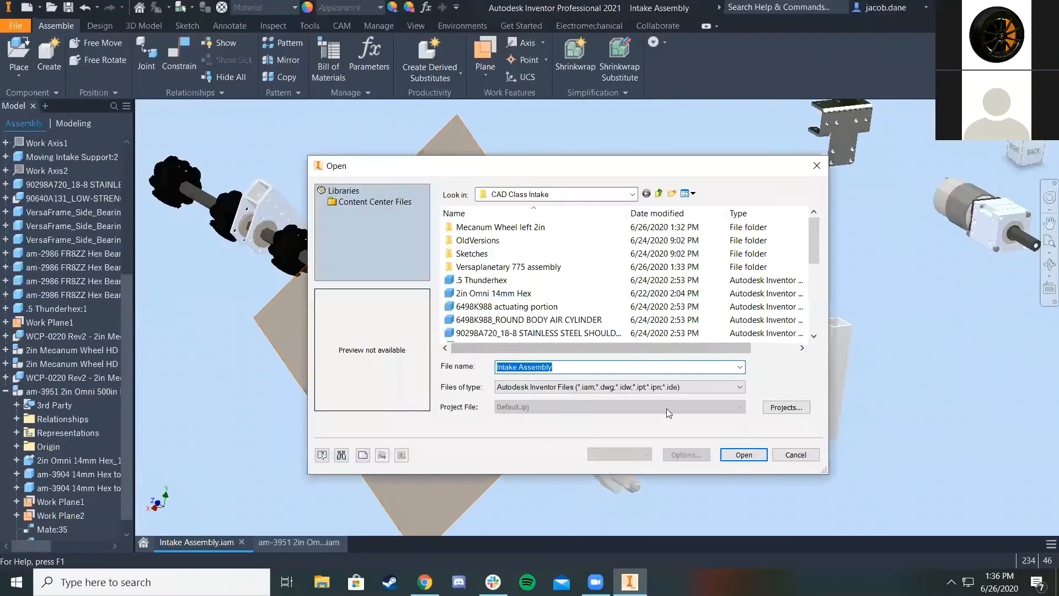
left_click(667, 386)
left_click(552, 379)
scroll(508, 298, "down", 5)
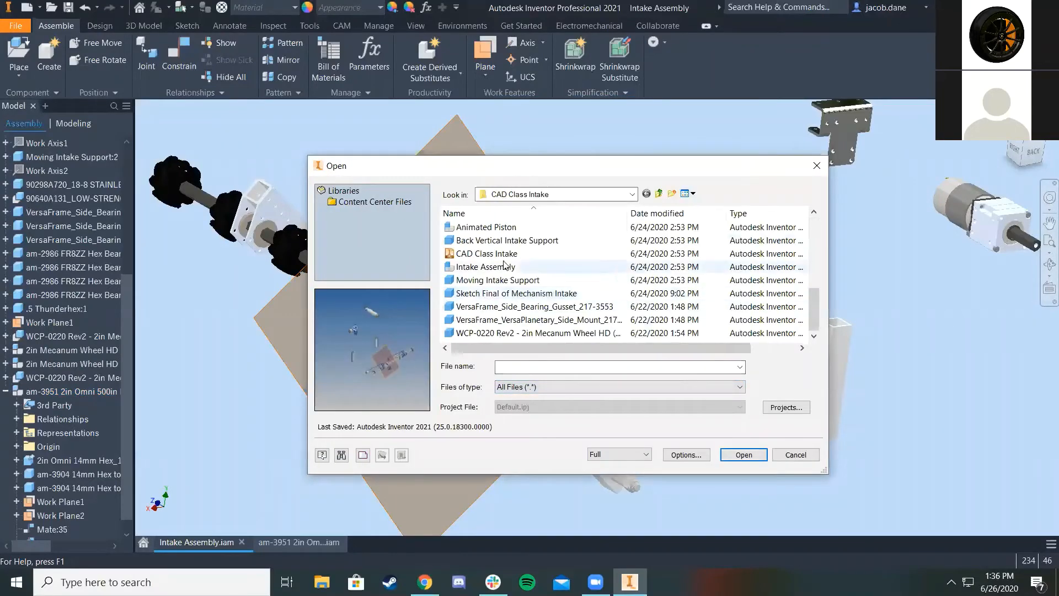
Import am-3951 am-3953 2in Omni 500in Hex.STEP as a converted model, and close it without saving
scroll(497, 291, "up", 4)
scroll(497, 292, "up", 1)
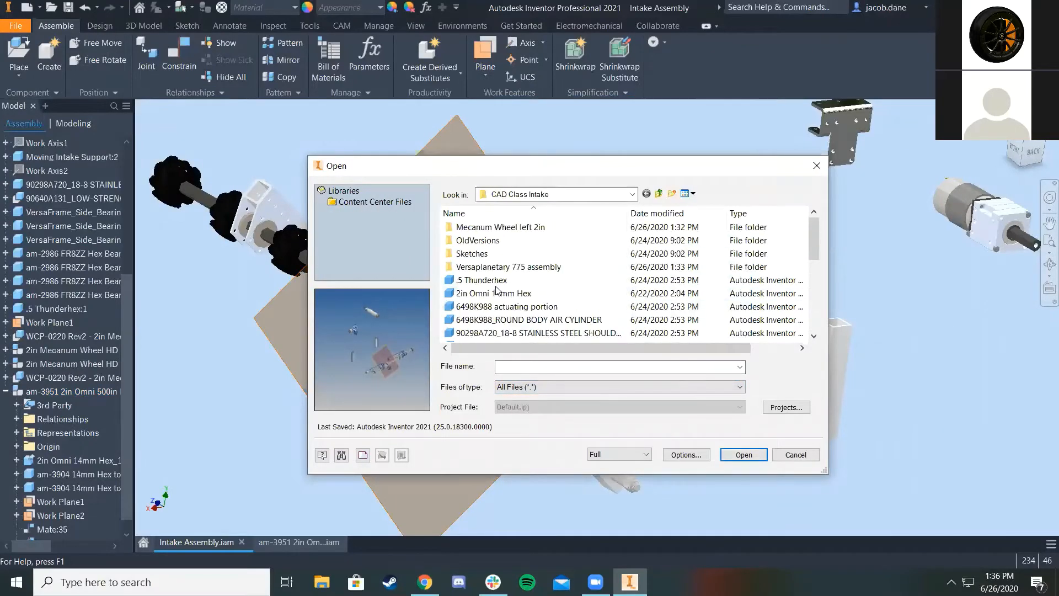
scroll(517, 275, "down", 5)
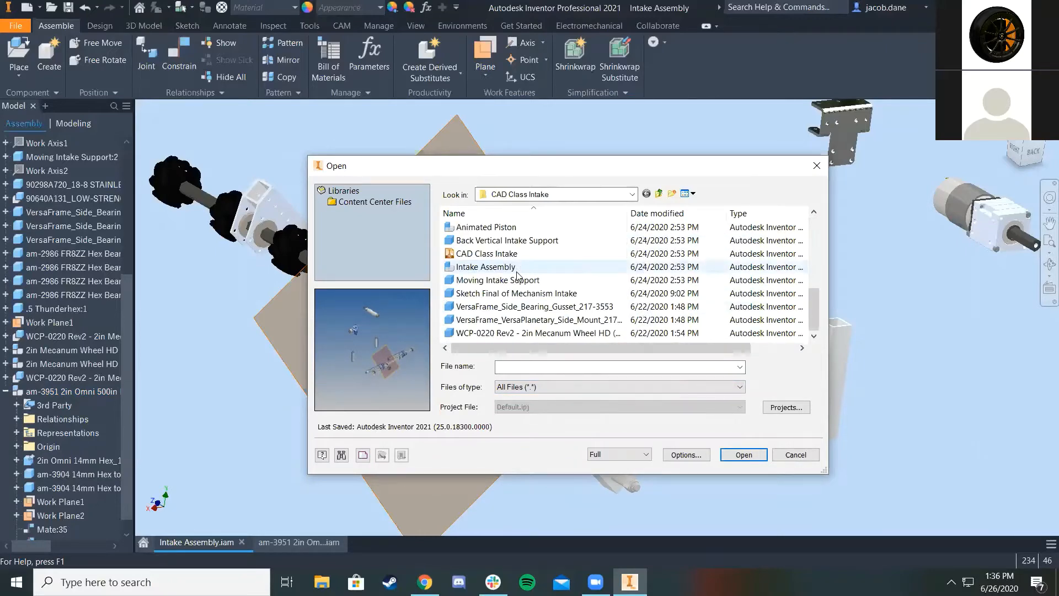
scroll(546, 292, "up", 5)
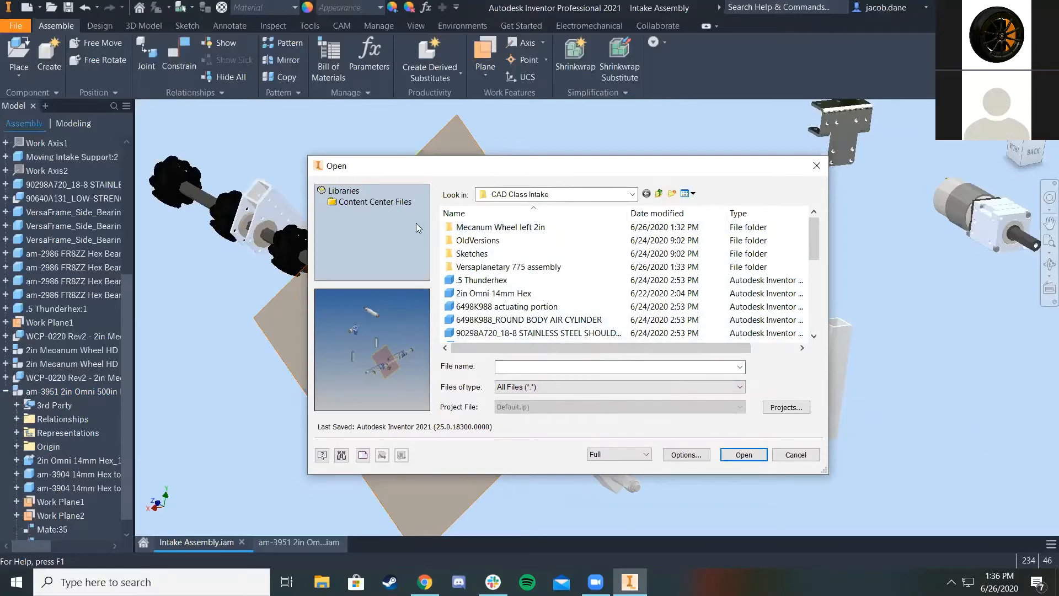
scroll(521, 330, "down", 5)
scroll(523, 287, "up", 1)
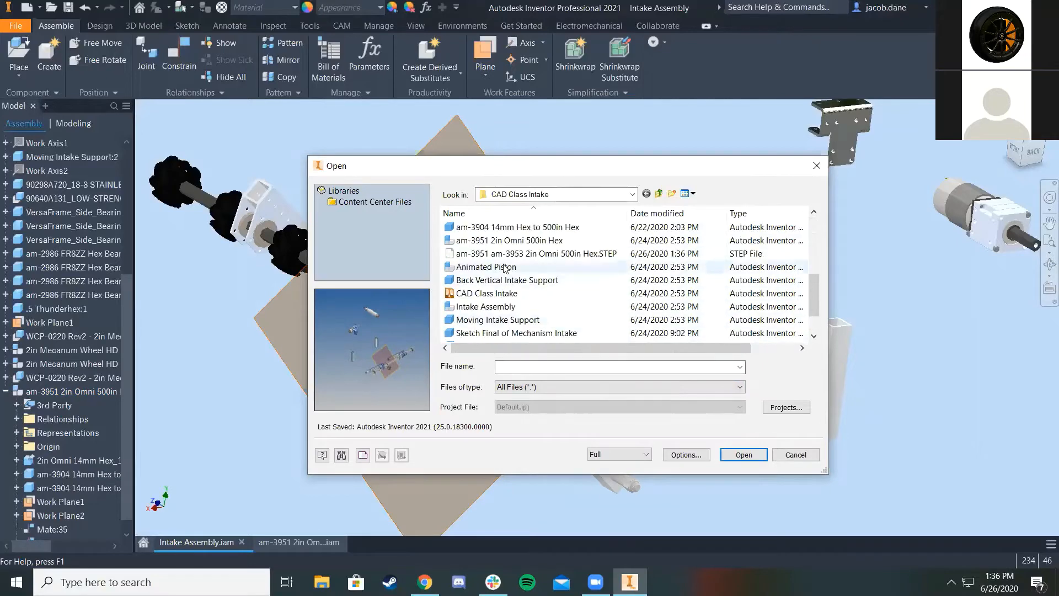
left_click(746, 456)
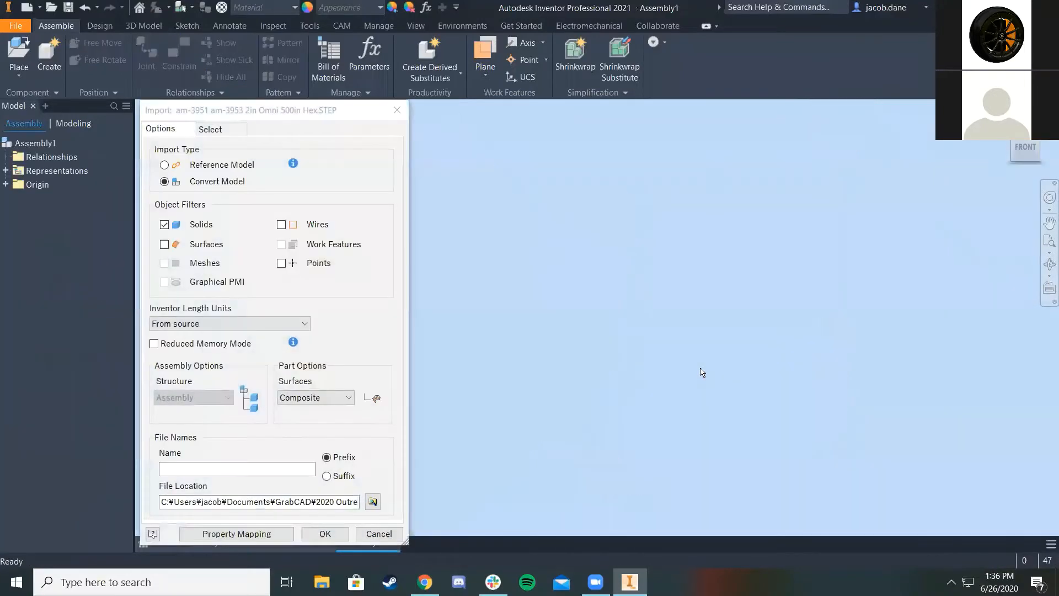
left_click(325, 534)
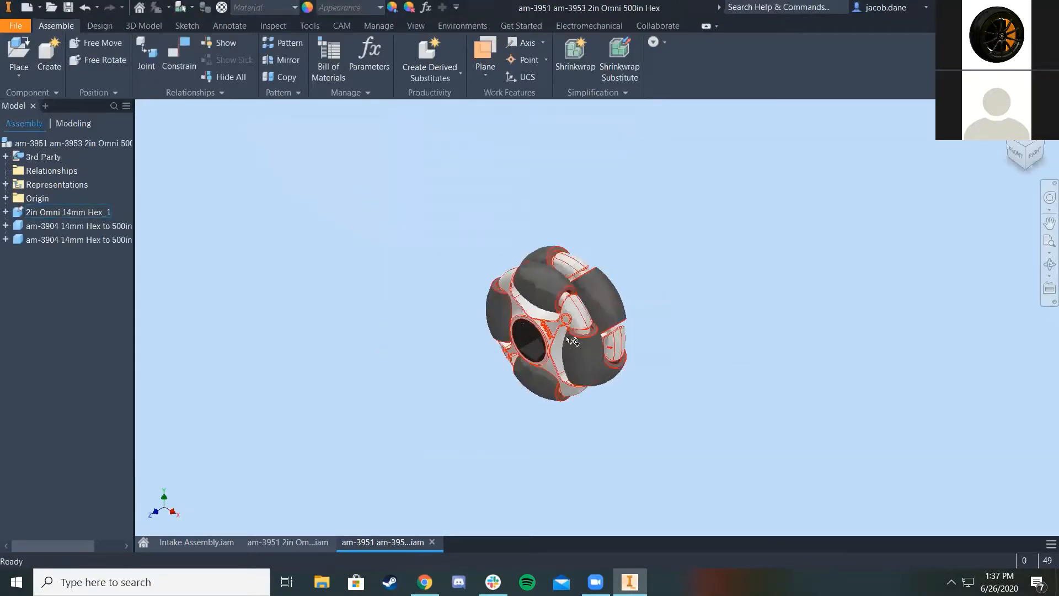
left_click(435, 542)
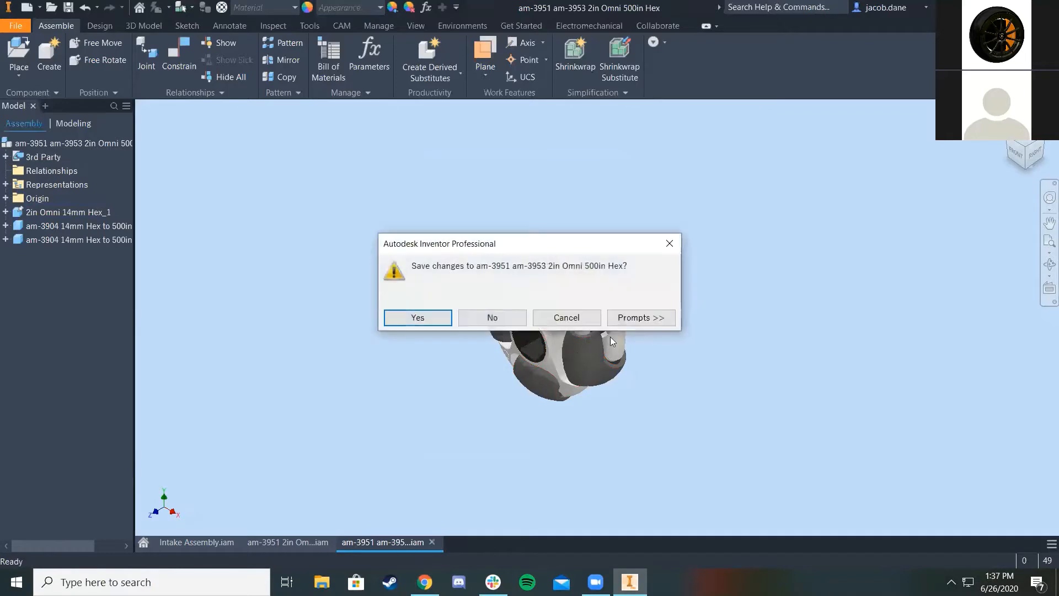
left_click(492, 316)
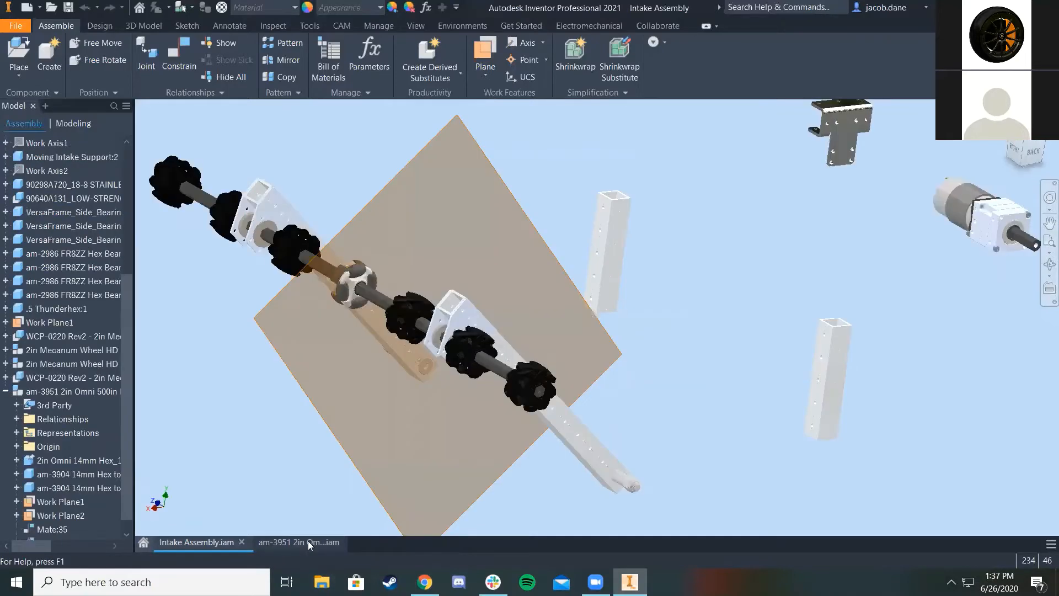
Copy the omni wheel on the intake shaft and paste a second instance into open space above the shaft
middle_click_drag(352, 302, 479, 339)
left_click(484, 311)
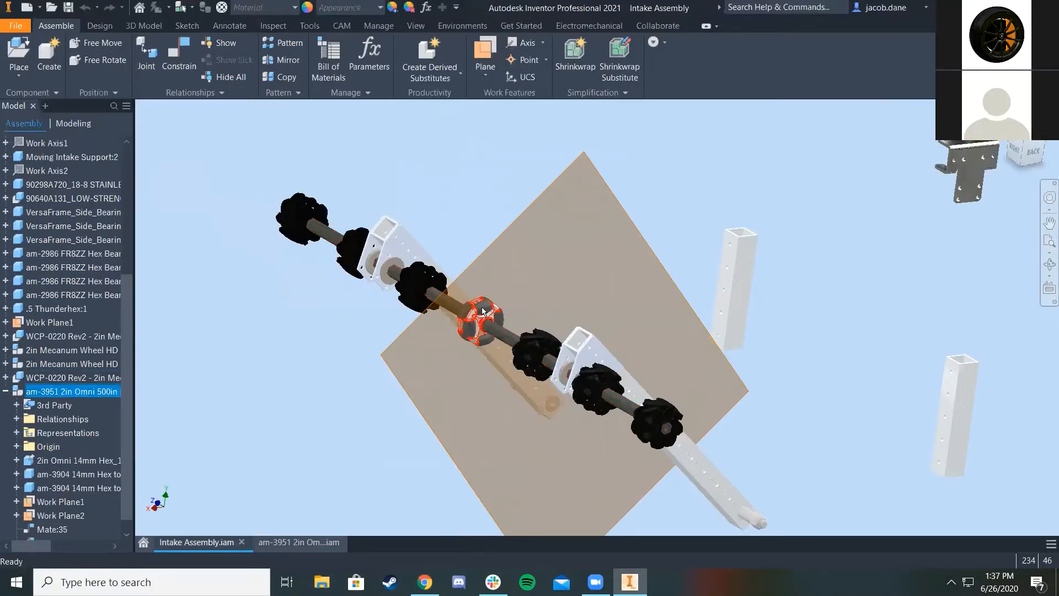
key("ctrl+c")
left_click(449, 179)
key("ctrl+v")
scroll(447, 161, "up", 3)
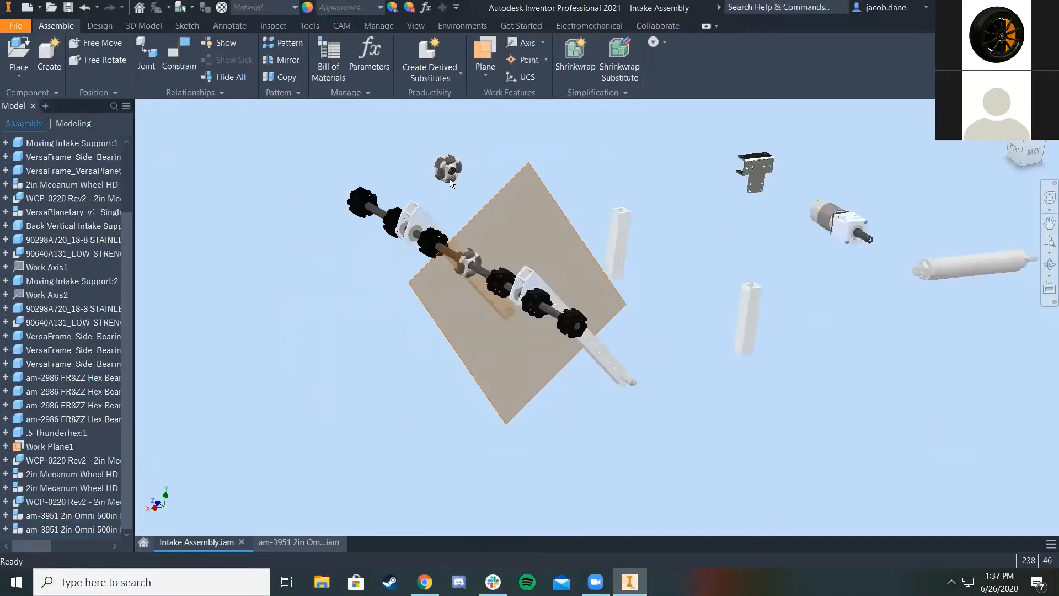
scroll(442, 164, "down", 6)
middle_click_drag(442, 167, 419, 272)
key("c")
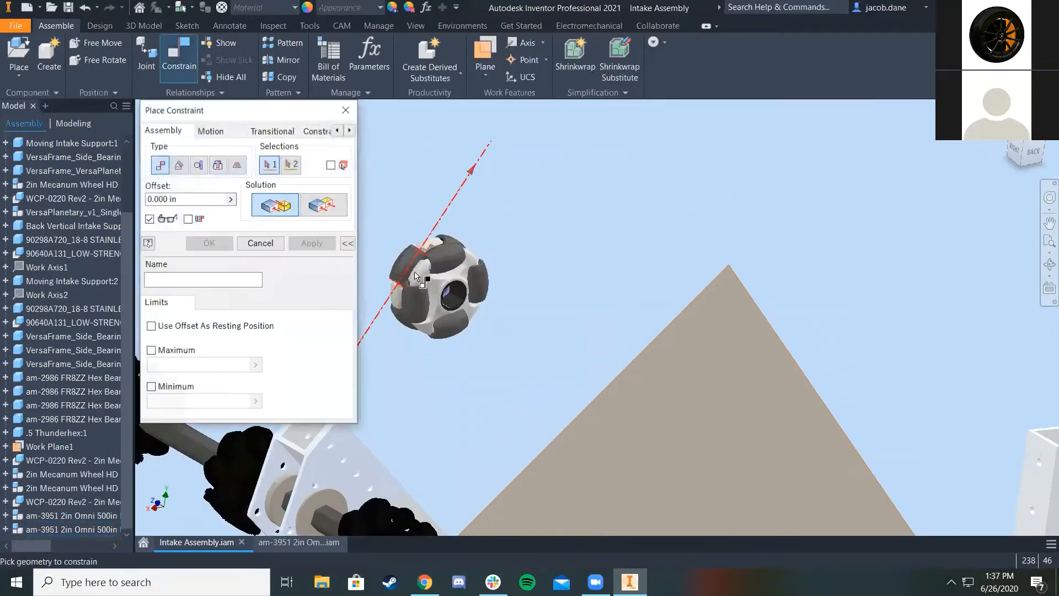
right_click(543, 269)
left_click(497, 265)
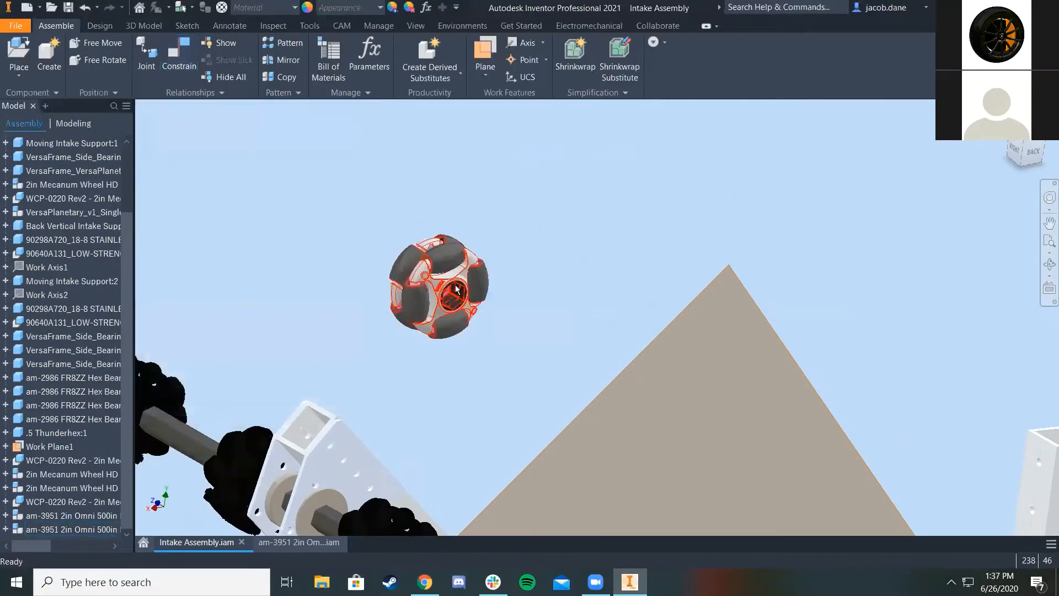
Reposition the copied omni wheel in the space beside the intake shaft and open it as its own document
left_click_drag(441, 300, 561, 284)
middle_click_drag(401, 401, 387, 345)
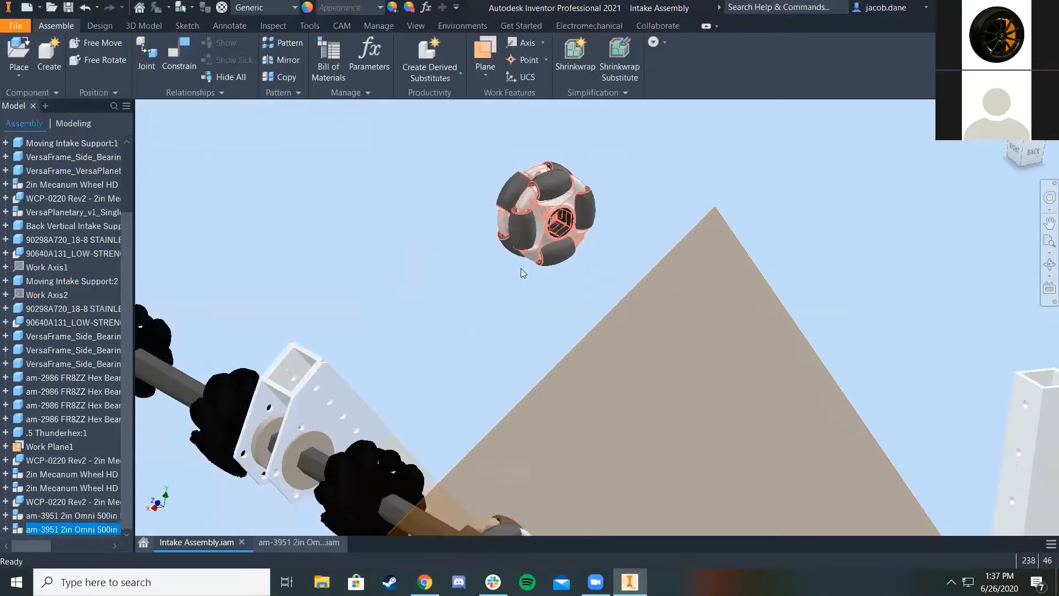
right_click(538, 201)
left_click(567, 285)
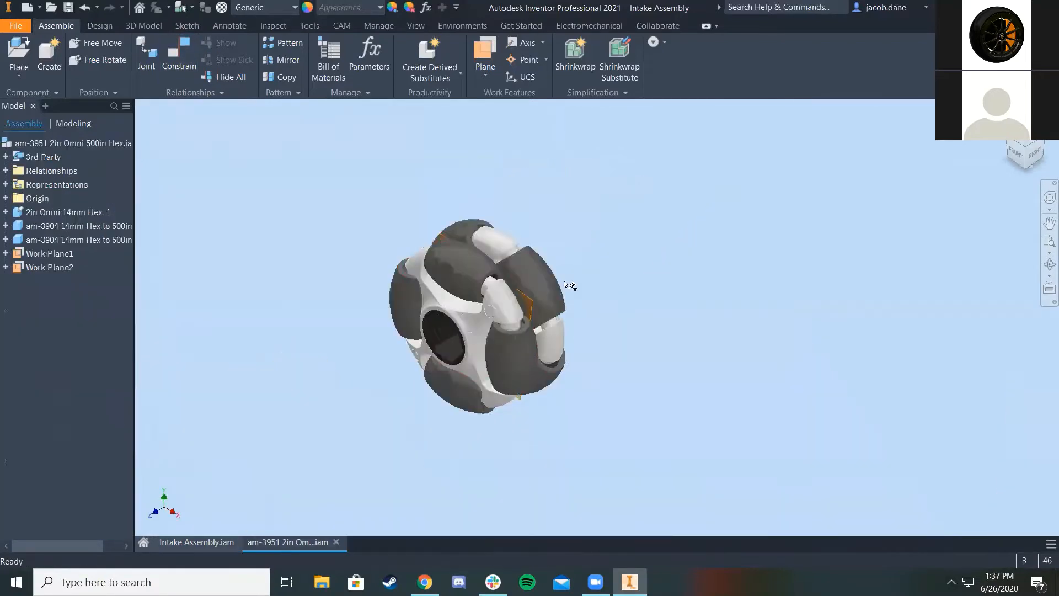
Save the opened omni wheel assembly under the new name am-3951 2in Omni 500in Hex gray
key("alt+f")
left_click(38, 175)
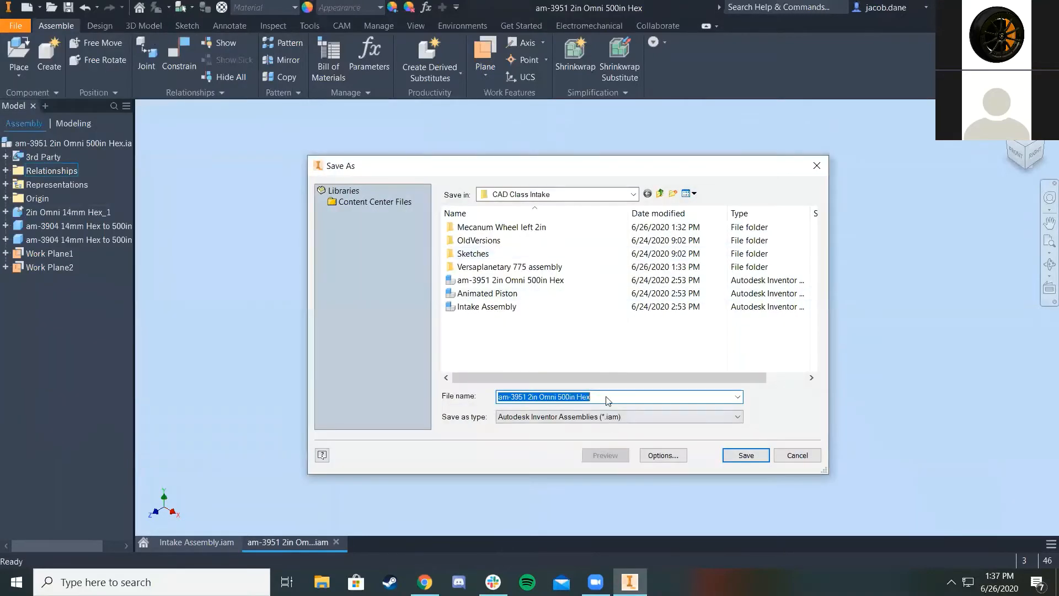
left_click(610, 395)
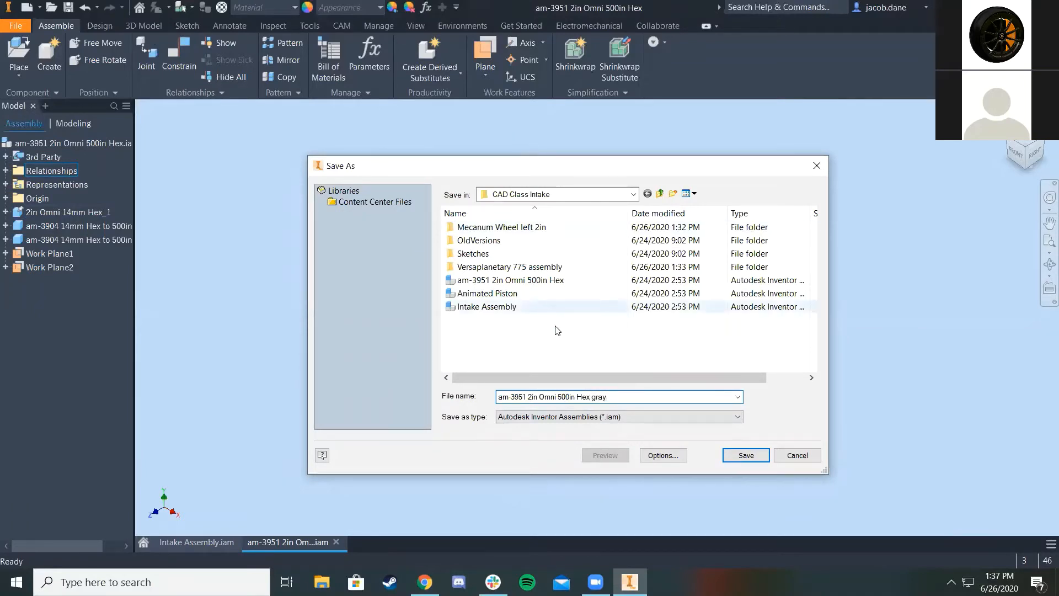
left_click(748, 456)
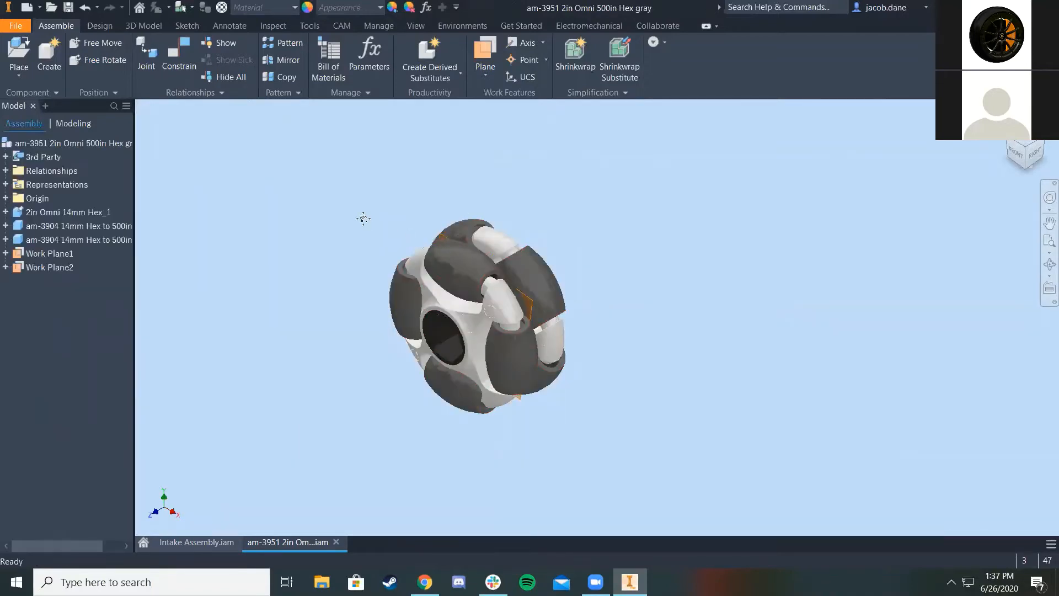
middle_click_drag(363, 218, 350, 231)
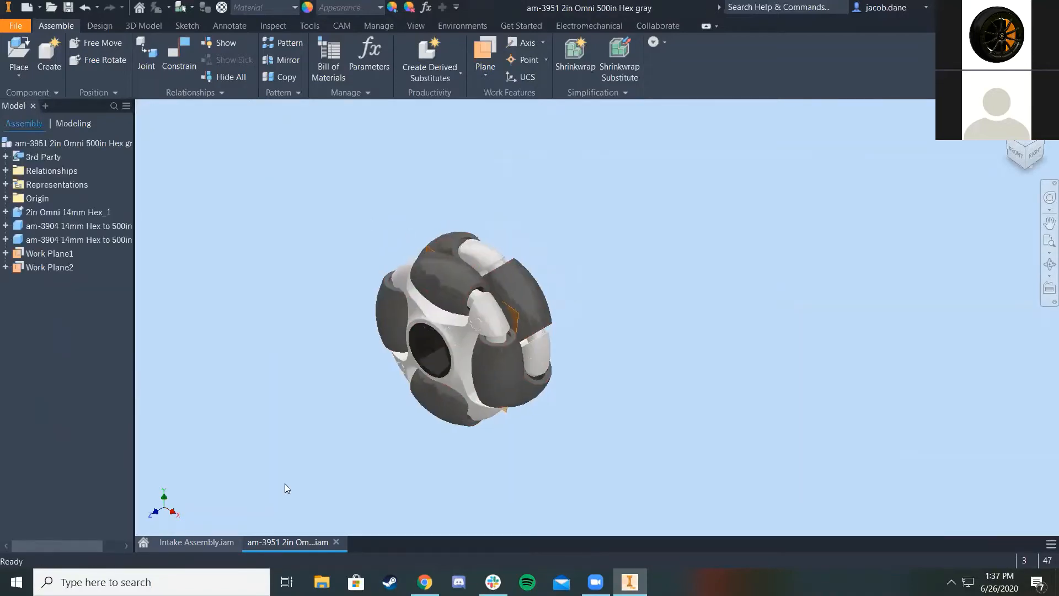
Return to the Intake Assembly and open the omni wheel mounted on the shaft as its own document
left_click(224, 542)
middle_click_drag(455, 387, 603, 221)
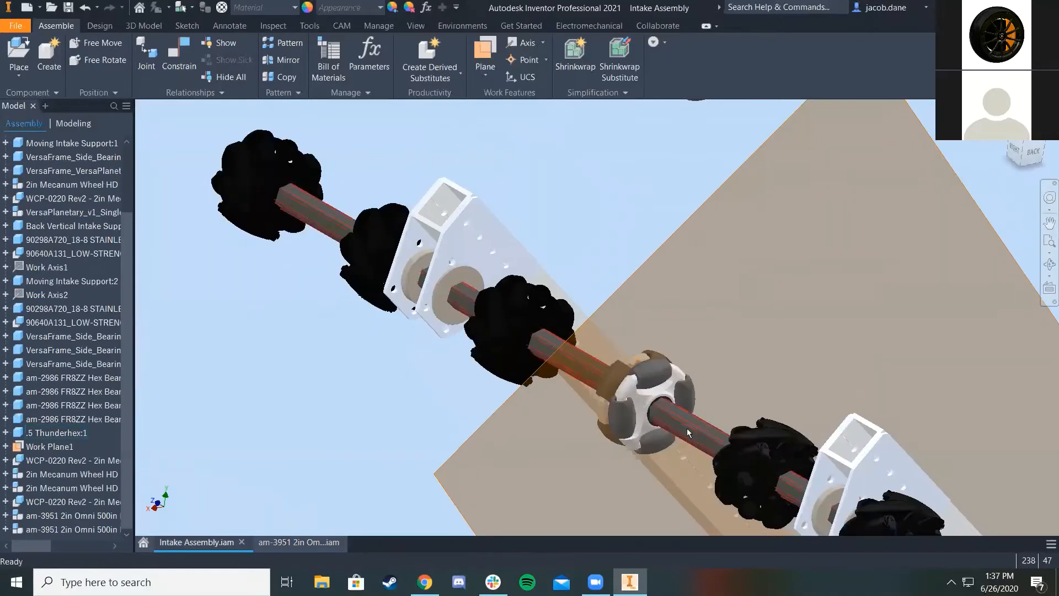
right_click(657, 390)
left_click(653, 140)
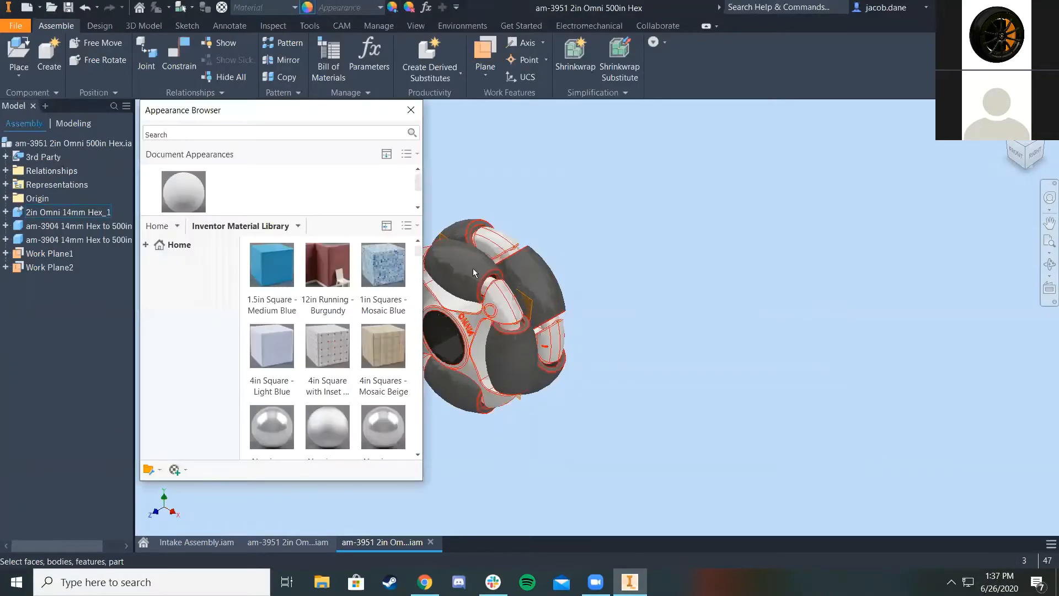
Try to adjust the omni wheel's appearance, checking the Adjust tool's colour value and appearance options, and cancel
left_click(411, 110)
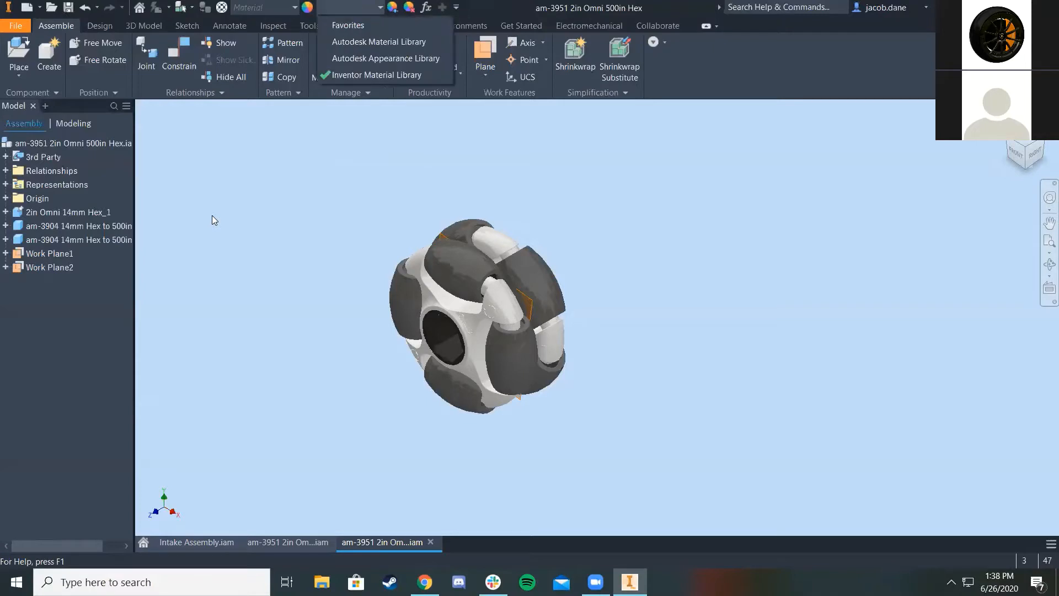
left_click(392, 8)
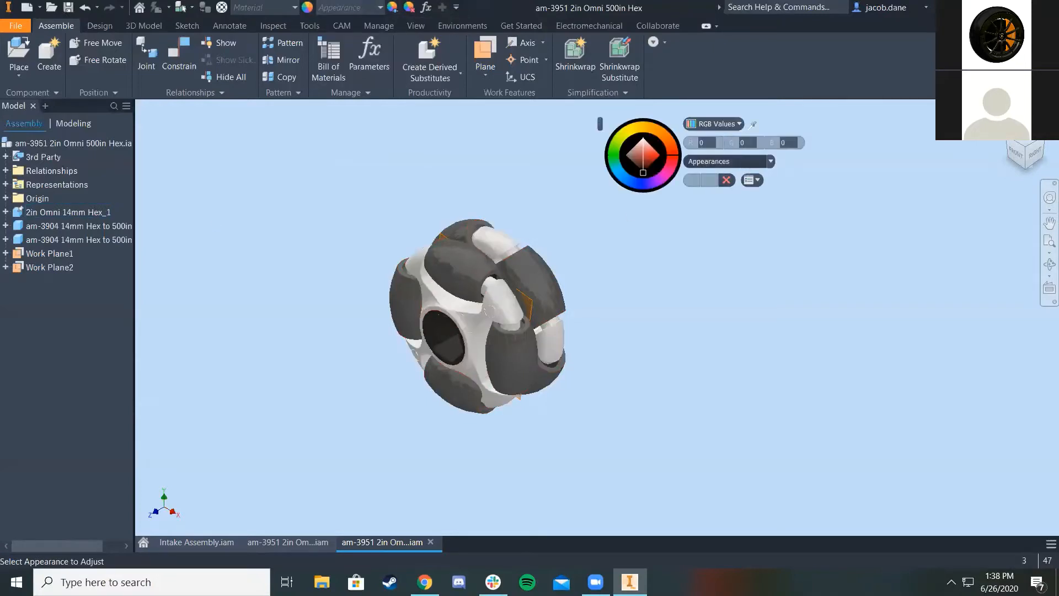
left_click(740, 124)
left_click(740, 123)
left_click(770, 161)
left_click(772, 161)
left_click(728, 181)
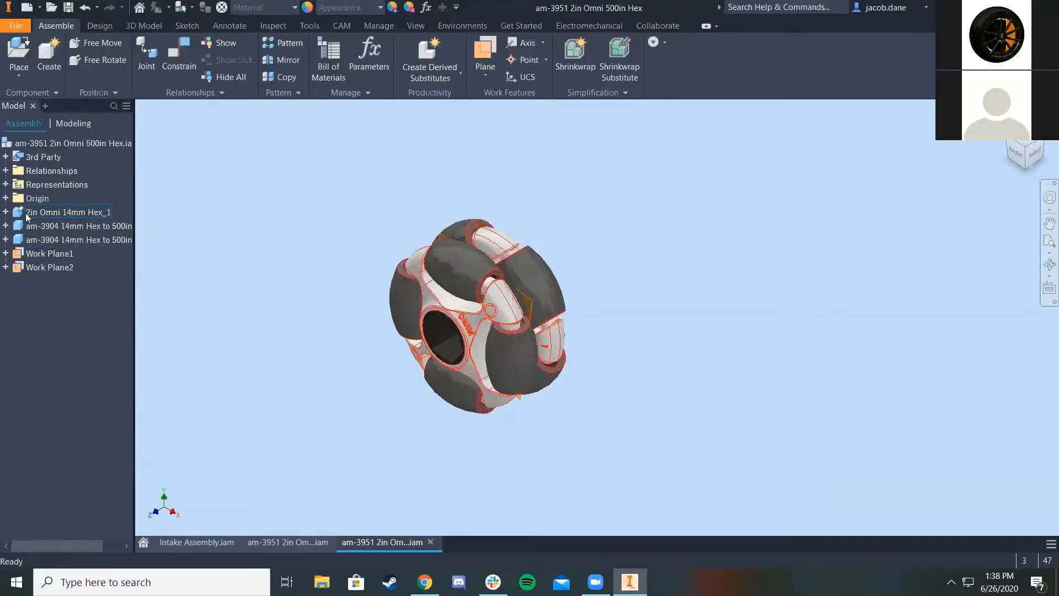
Expand the 2in Omni 14mm Hex_1 part, examine its body and rollers up close, and close the wheel document
left_click(5, 212)
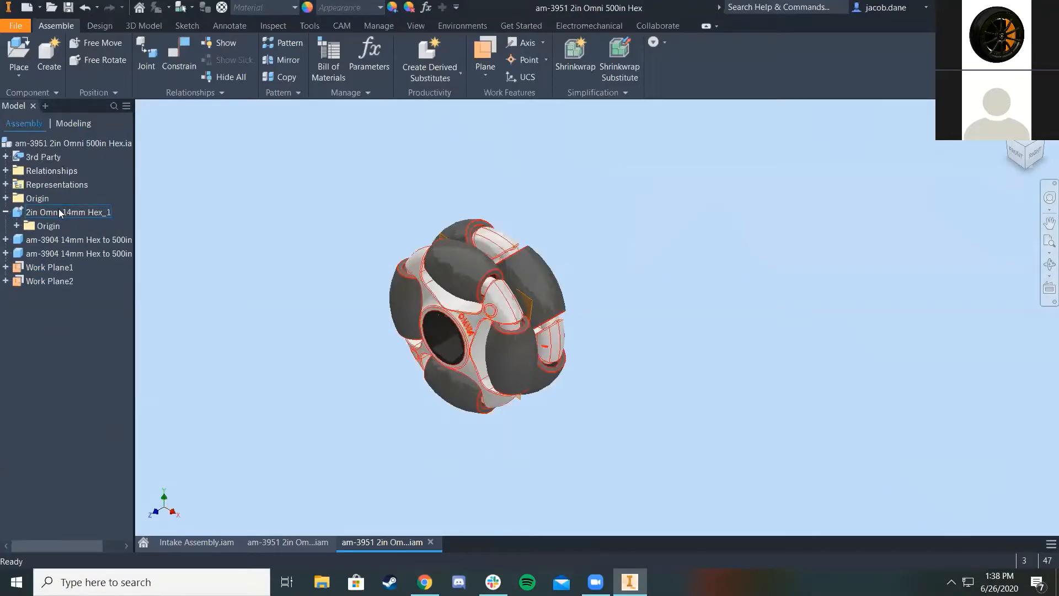
scroll(482, 268, "up", 6)
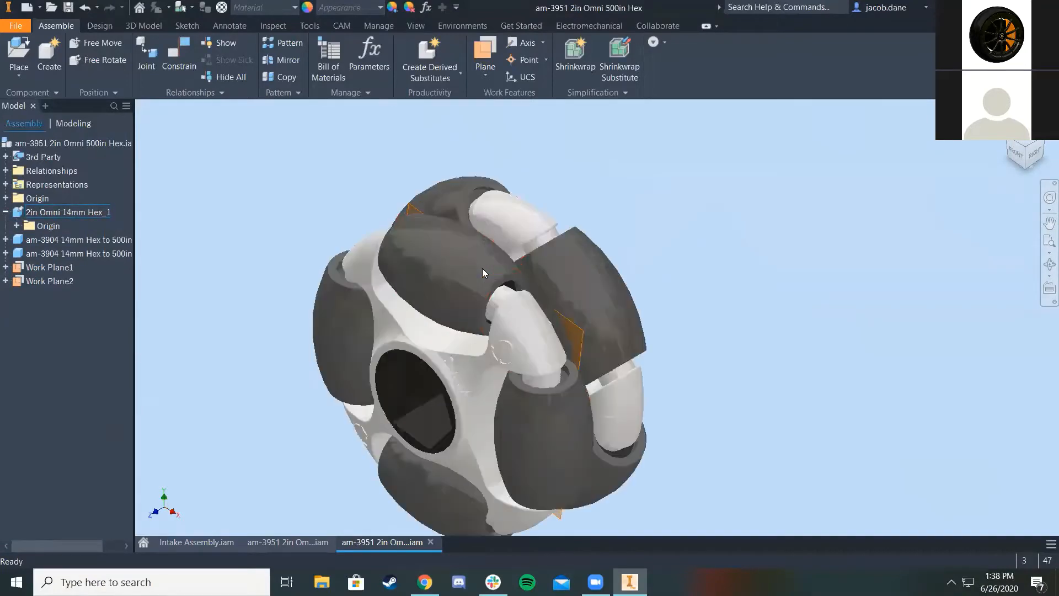
left_click(461, 343)
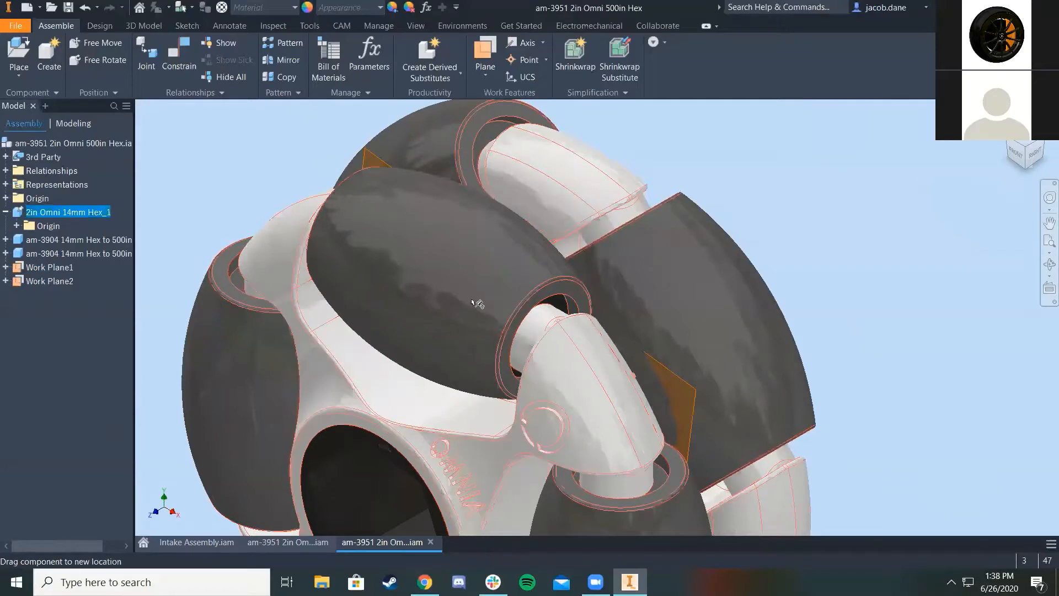
scroll(461, 295, "down", 6)
left_click(330, 227)
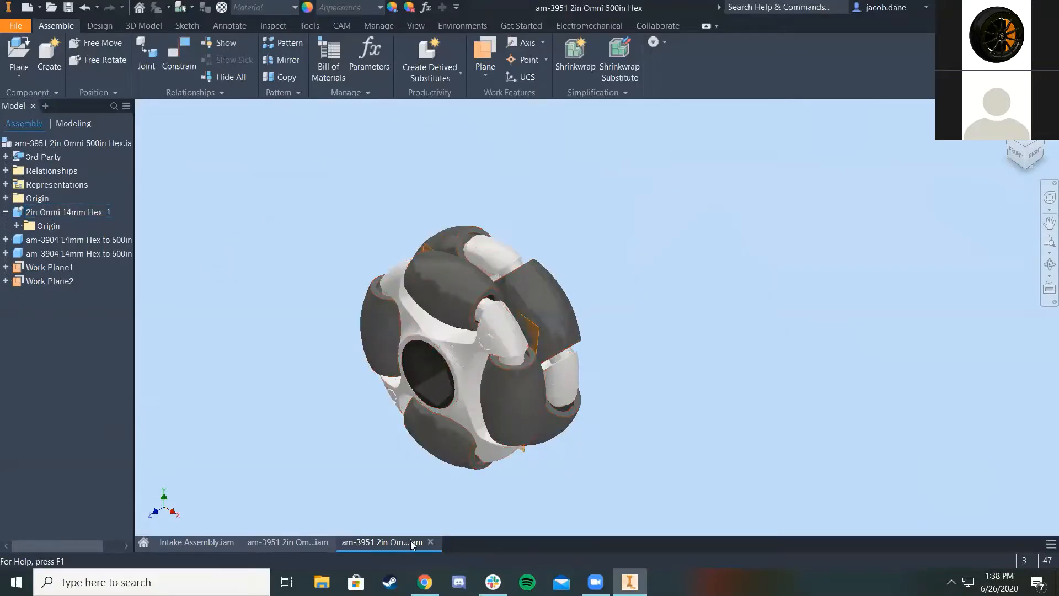
left_click(430, 543)
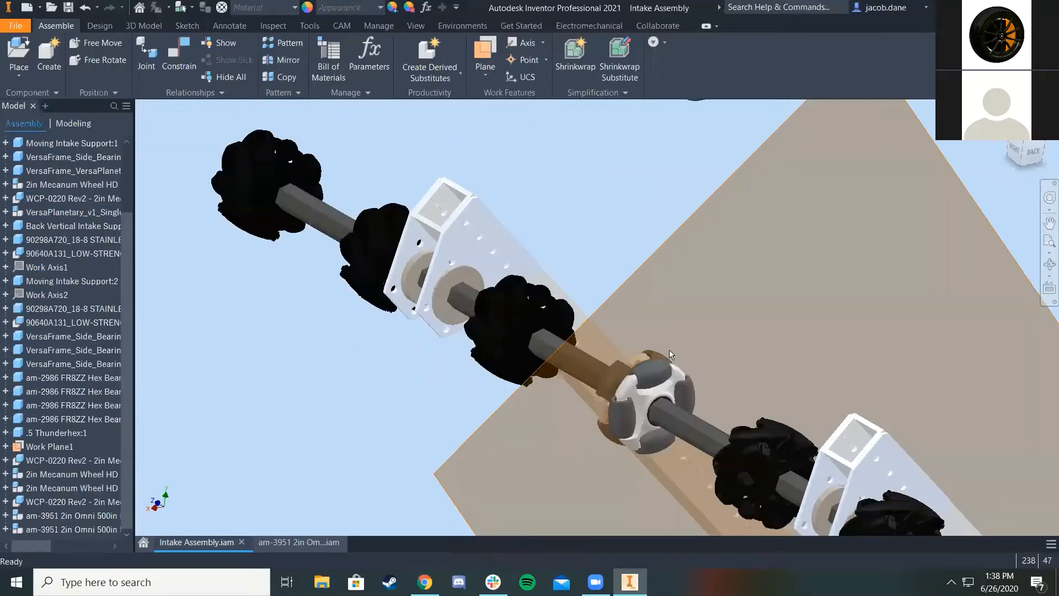
middle_click_drag(669, 351, 631, 309)
scroll(603, 362, "up", 3)
scroll(603, 363, "down", 5)
middle_click_drag(483, 347, 237, 286)
middle_click_drag(417, 133, 488, 325)
scroll(487, 297, "up", 3)
left_click(184, 53)
scroll(496, 249, "up", 5)
left_click(555, 236)
scroll(557, 298, "down", 5)
scroll(578, 391, "up", 5)
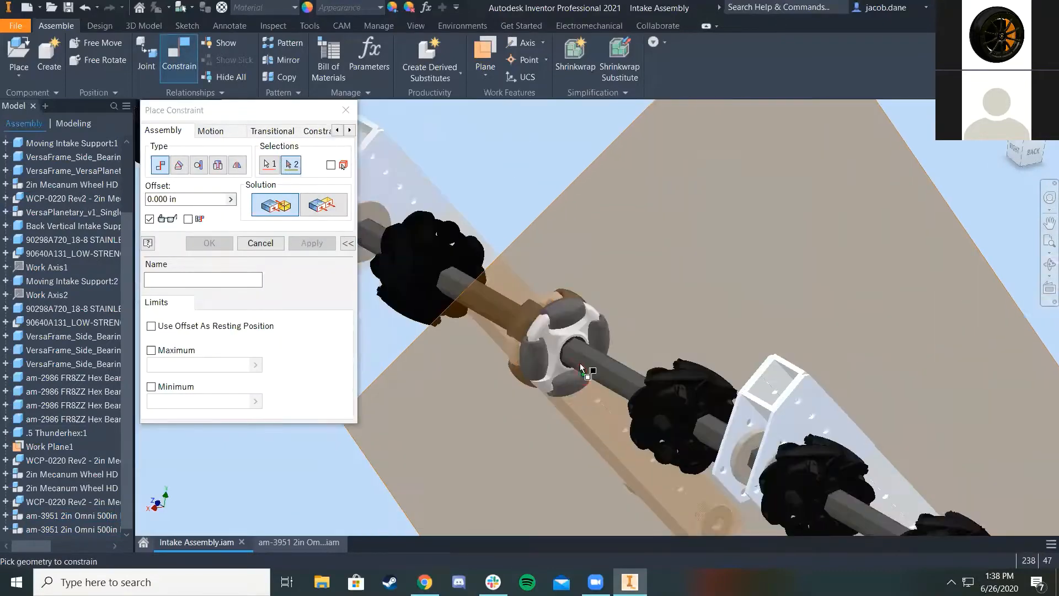
scroll(580, 363, "up", 5)
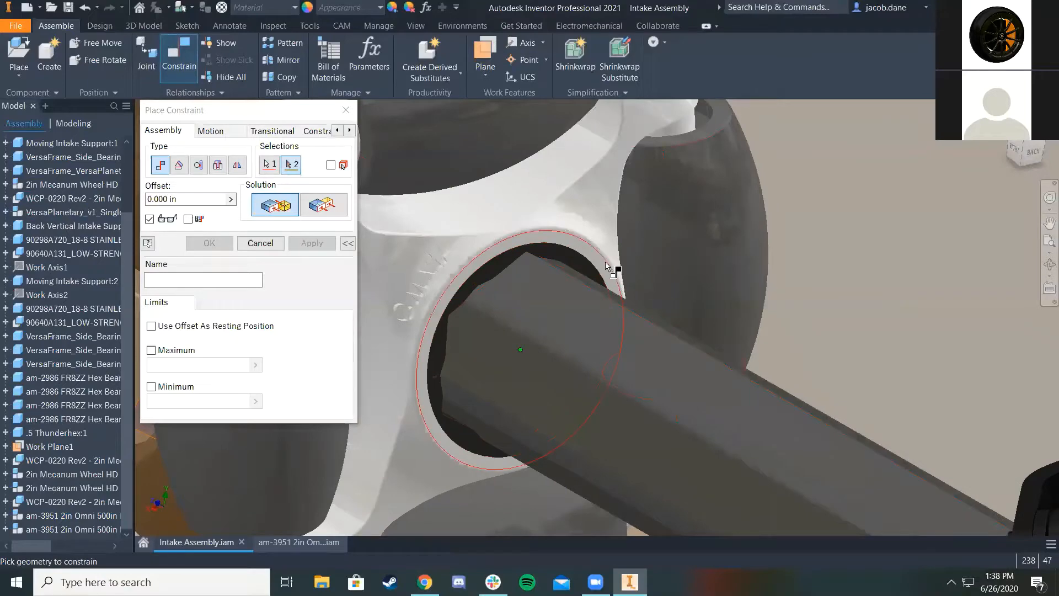
scroll(632, 256, "down", 5)
middle_click_drag(624, 166, 558, 450)
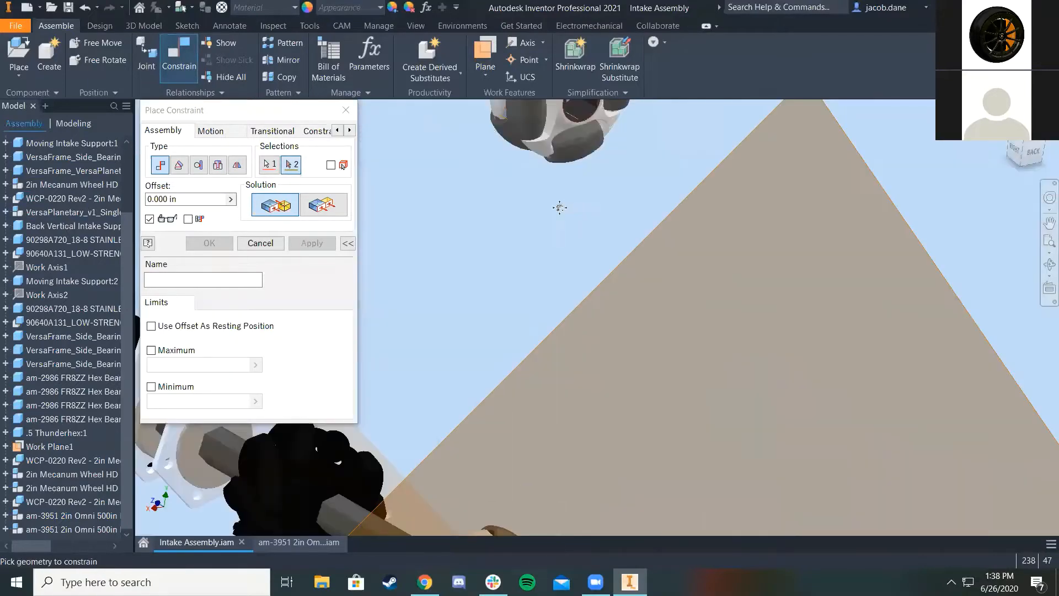
scroll(561, 208, "down", 3)
middle_click_drag(533, 286, 497, 405)
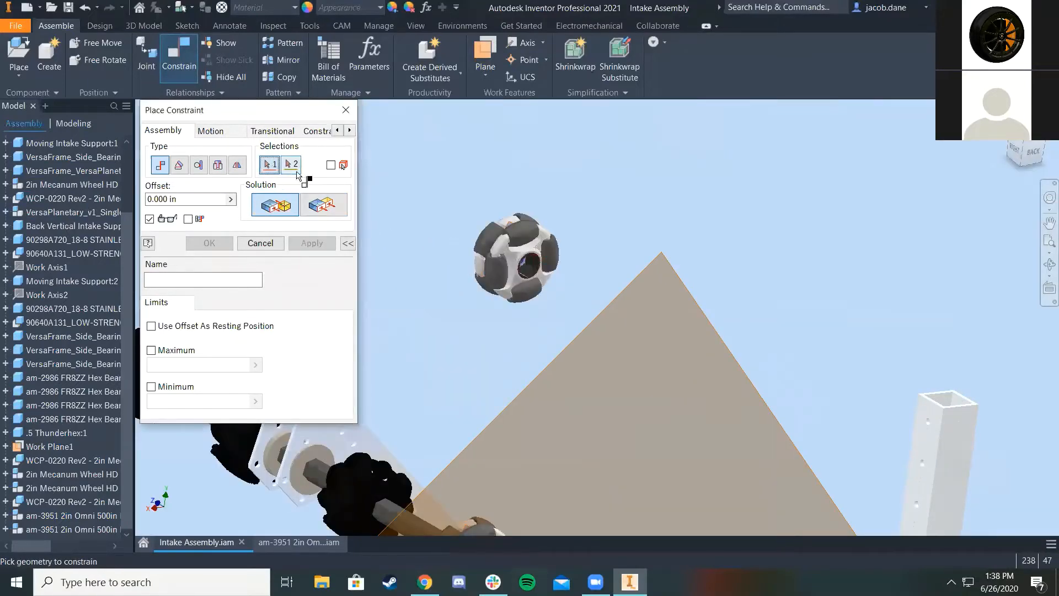
Mate the loose omni wheel copy's bore axis with the axis of the hex intake shaft at 0.000 in offset
scroll(529, 264, "up", 6)
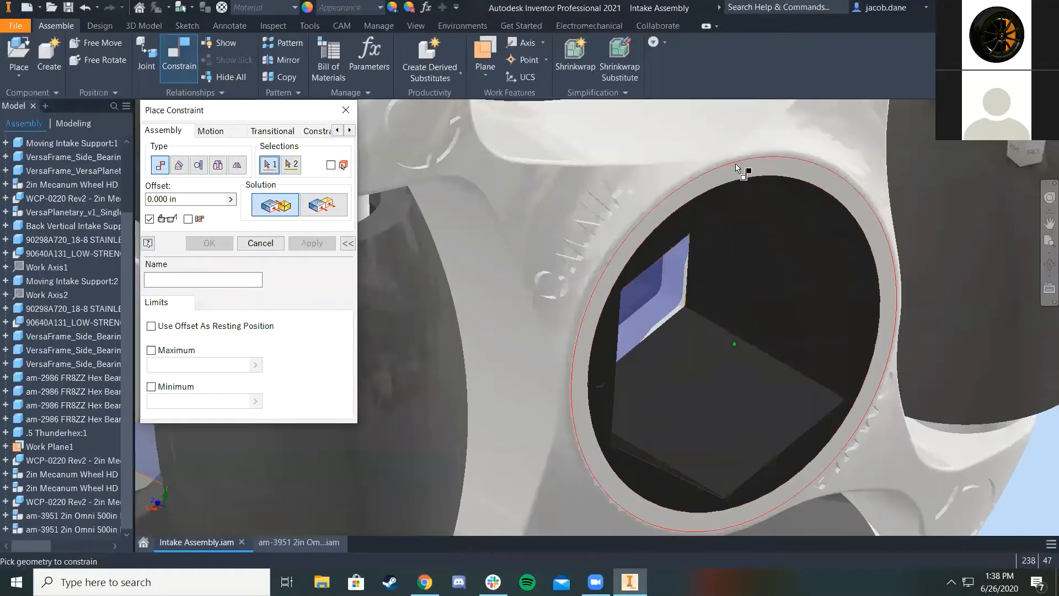
scroll(483, 400, "down", 6)
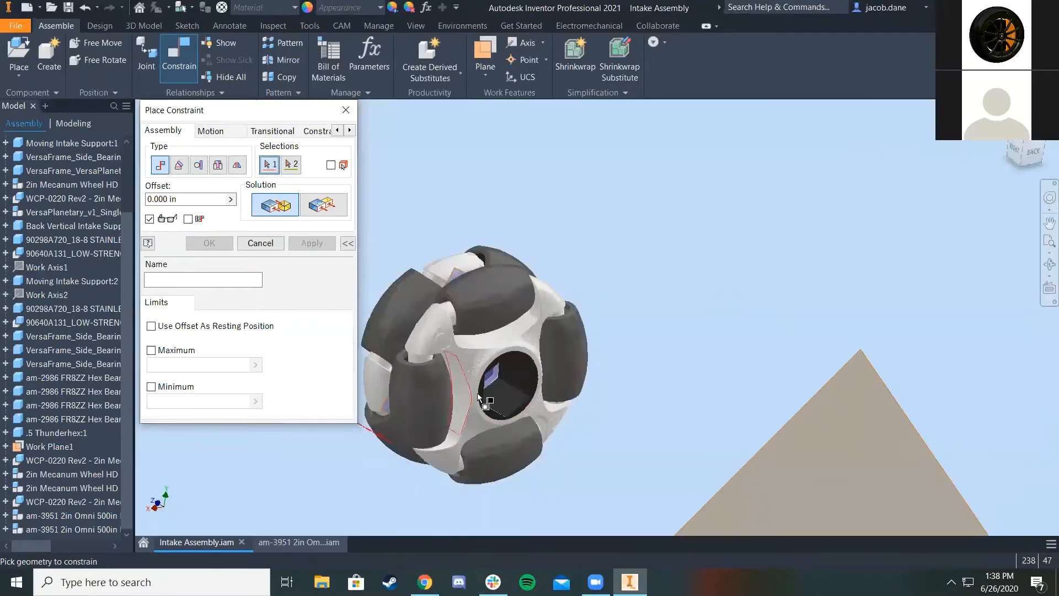
middle_click_drag(579, 402, 797, 64)
scroll(781, 201, "down", 4)
middle_click_drag(781, 204, 791, 144)
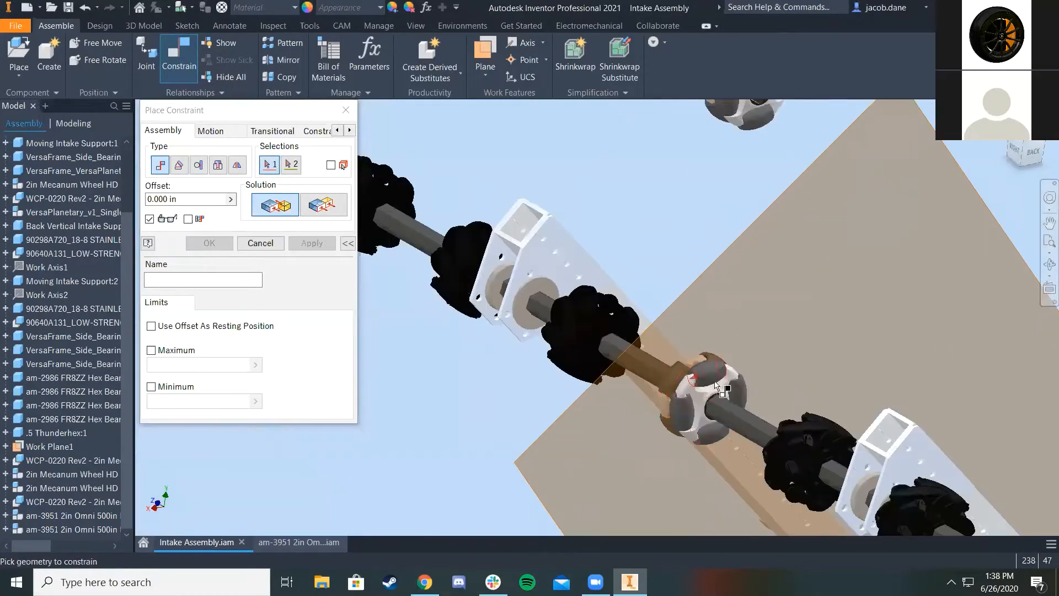
scroll(690, 395, "up", 4)
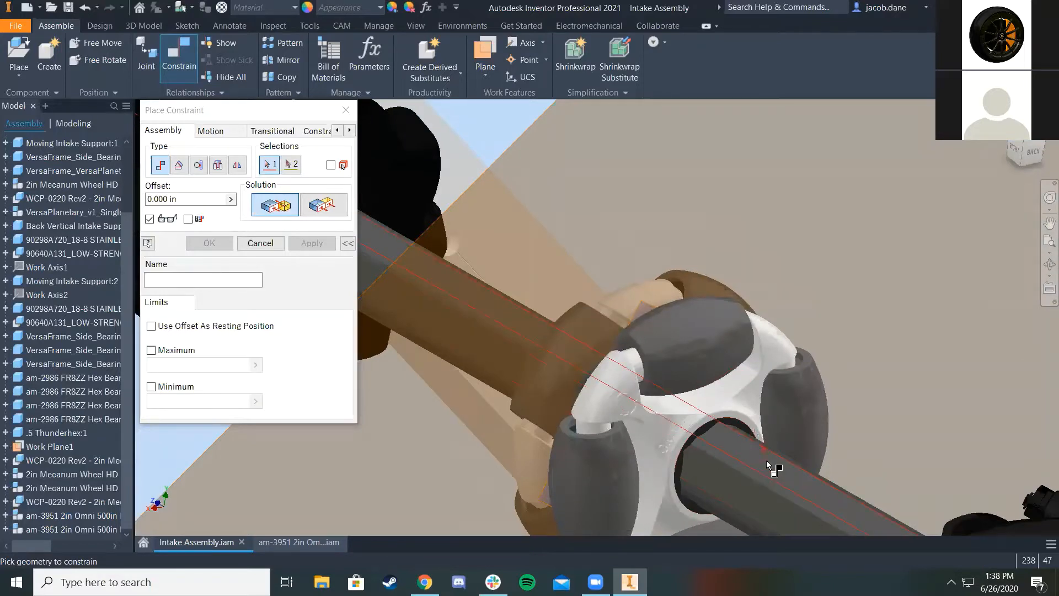
scroll(766, 463, "down", 5)
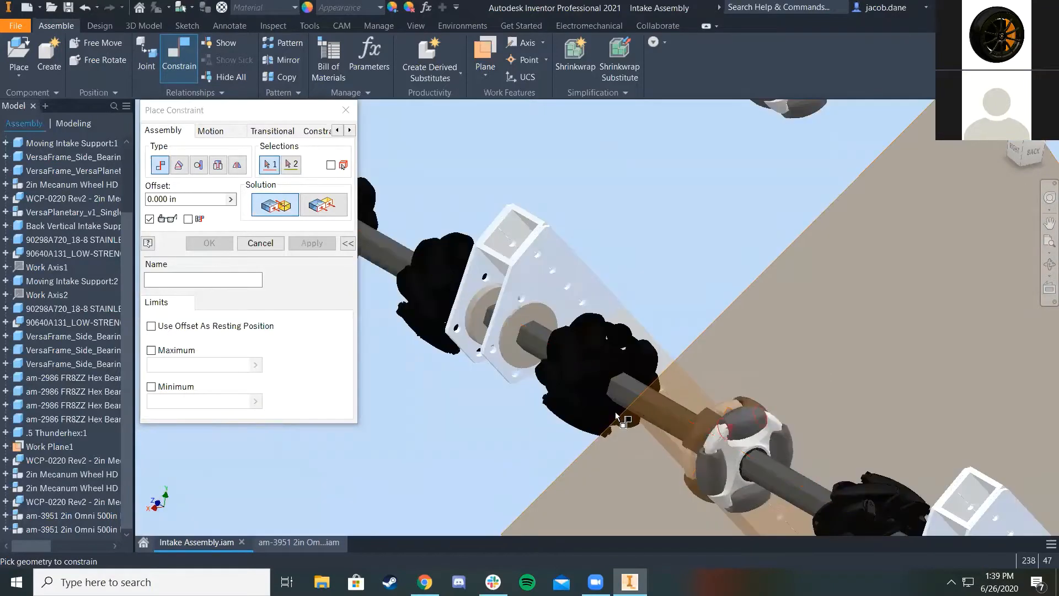
scroll(746, 197, "down", 3)
middle_click_drag(776, 107, 649, 237)
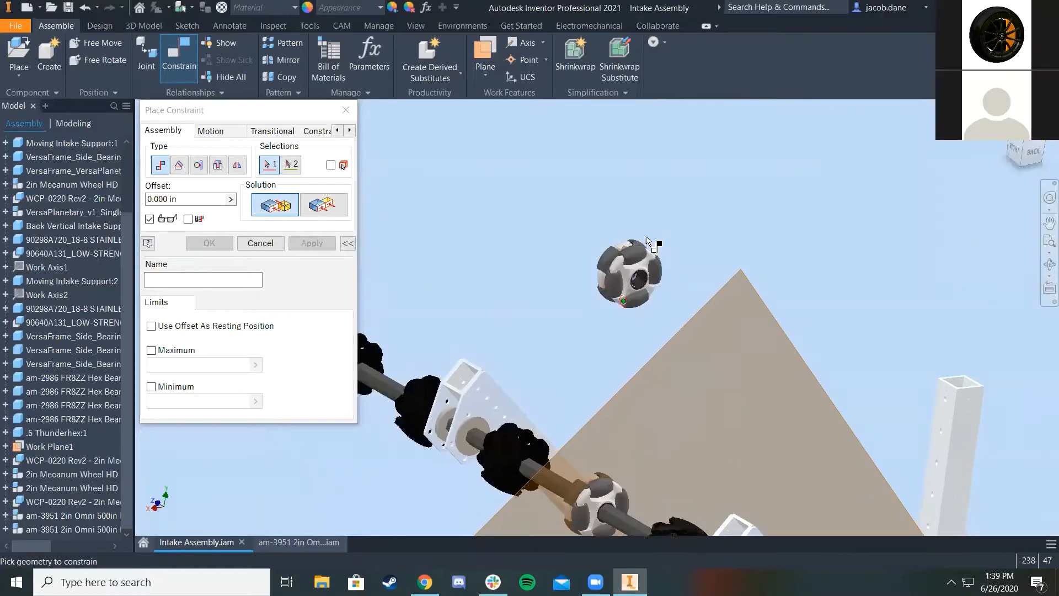
scroll(648, 239, "up", 5)
left_click(633, 370)
scroll(640, 370, "up", 5)
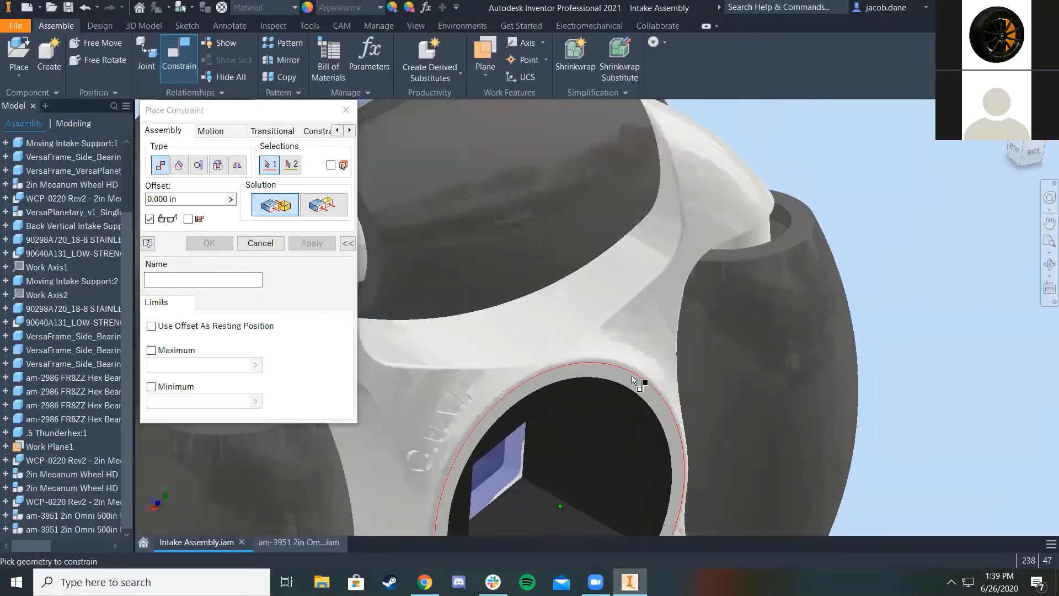
scroll(627, 386, "down", 5)
scroll(621, 147, "up", 8)
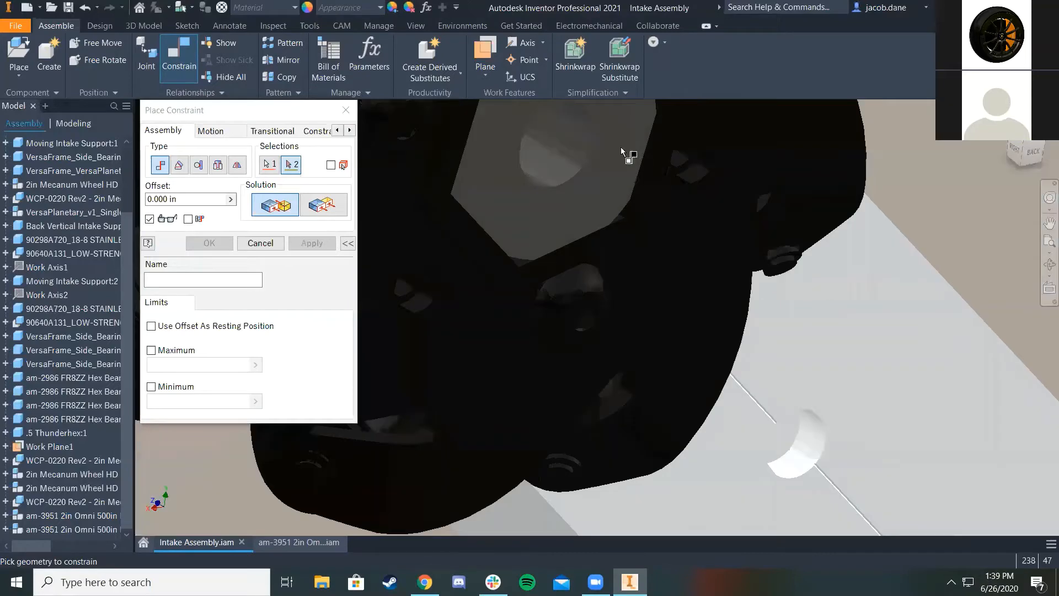
left_click(554, 154)
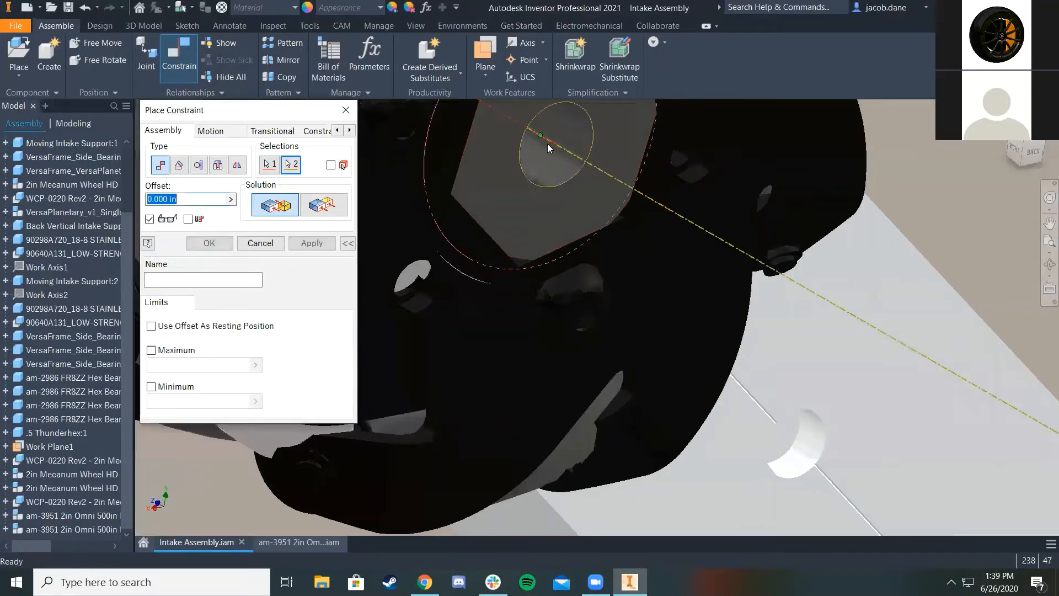
scroll(547, 144, "down", 5)
middle_click_drag(838, 254, 758, 186)
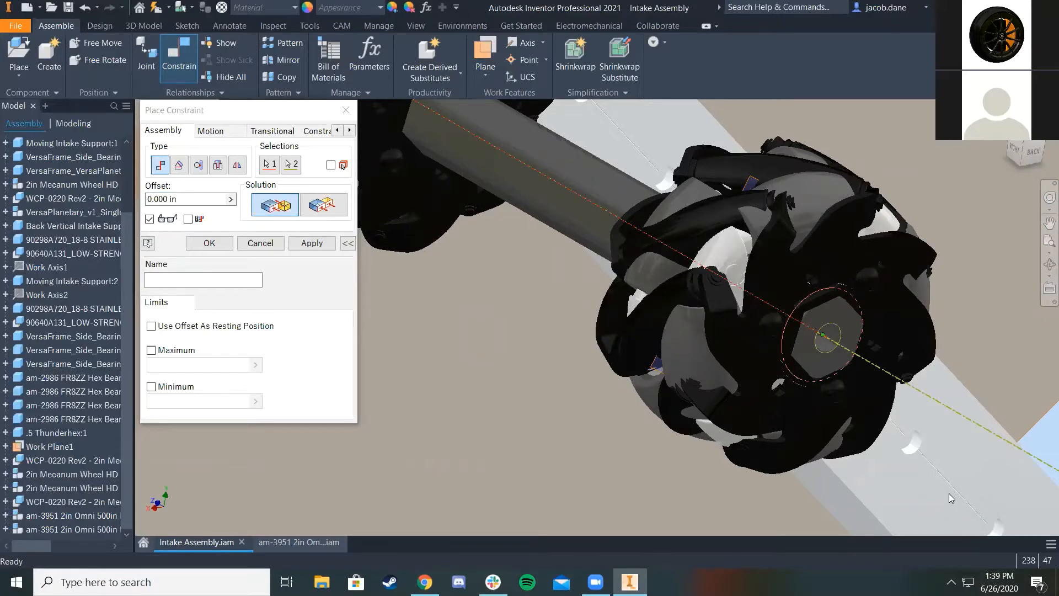
left_click(209, 243)
Slide the omni wheel copy along the shaft and mate its hub face against the mounted omni wheel's hub face
left_click_drag(806, 194, 549, 315)
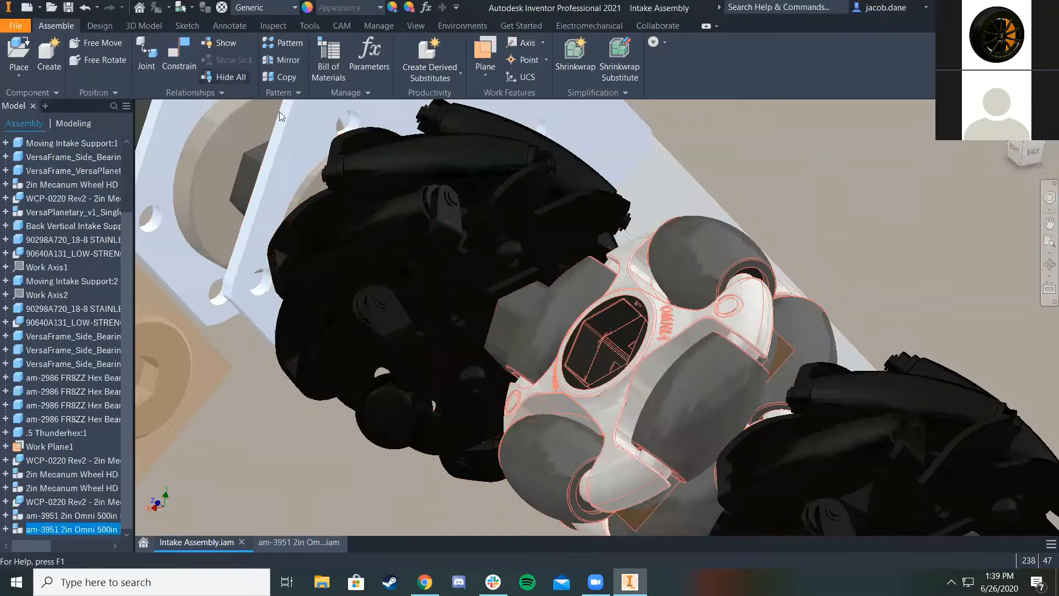
left_click(179, 55)
scroll(635, 309, "up", 5)
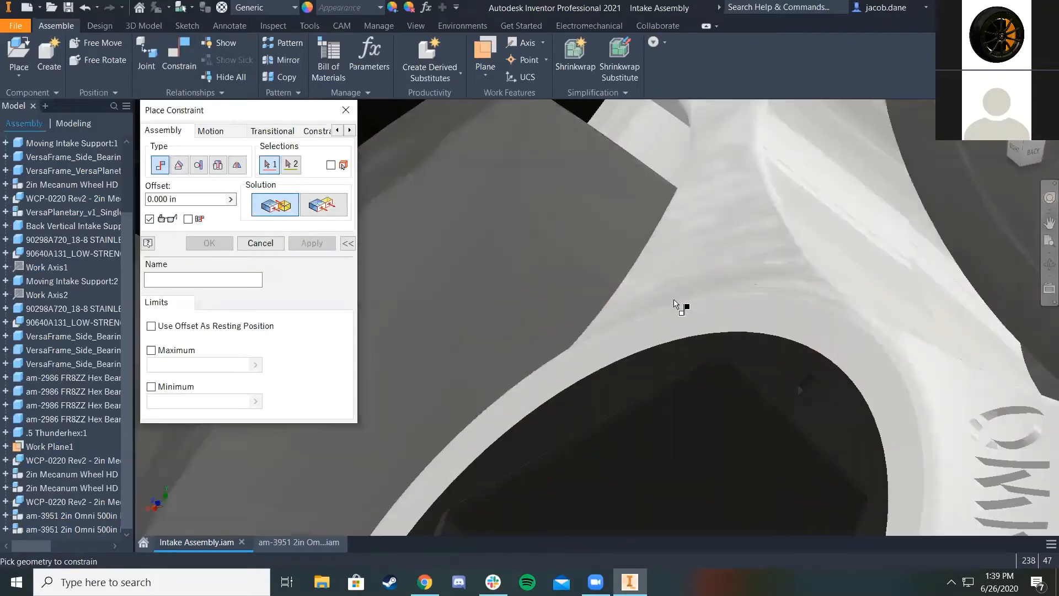
left_click(700, 326)
scroll(708, 327, "down", 8)
middle_click_drag(571, 254, 1002, 544)
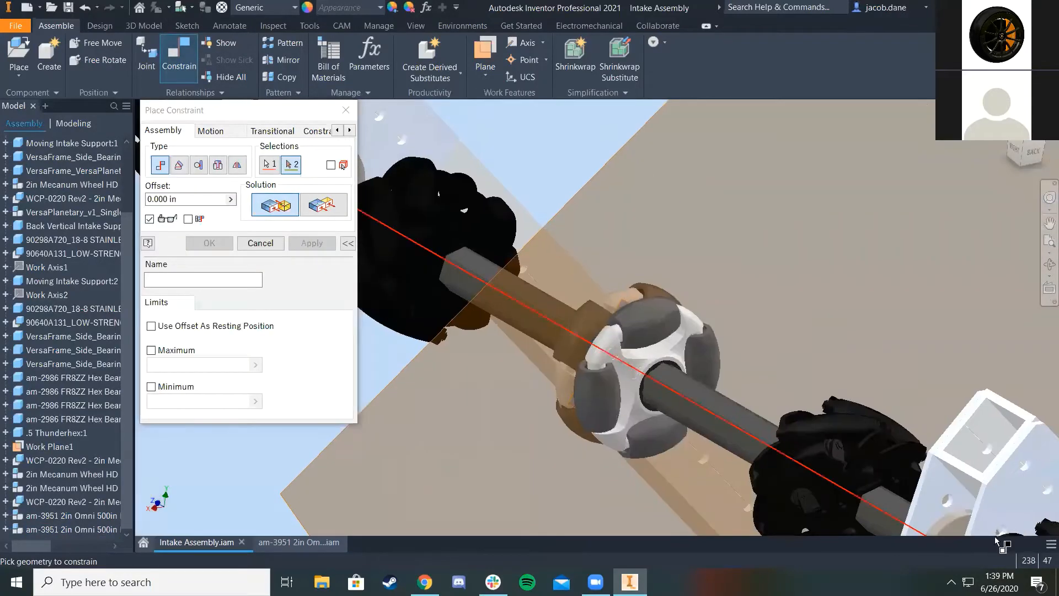
scroll(660, 353, "up", 4)
scroll(673, 347, "up", 4)
left_click(745, 337)
scroll(746, 338, "down", 7)
middle_click_drag(754, 227, 755, 222)
scroll(755, 222, "down", 3)
left_click(312, 243)
Finish constraining and paste another copy of the am-3951 omni wheel above the intake shaft
scroll(576, 292, "down", 5)
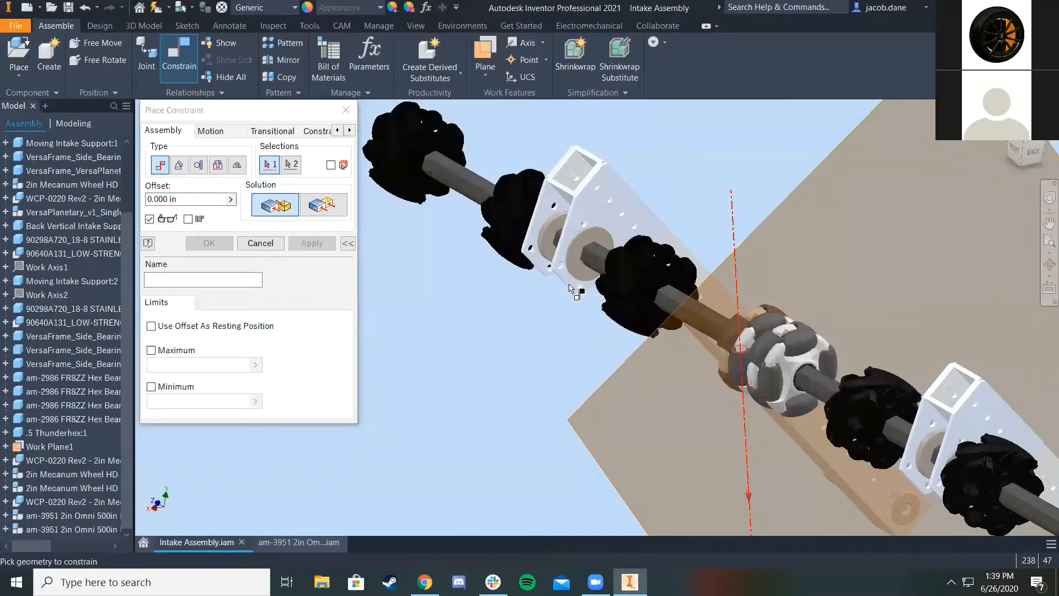
scroll(593, 253, "down", 3)
middle_click_drag(593, 254, 548, 341)
right_click(657, 183)
left_click(601, 183)
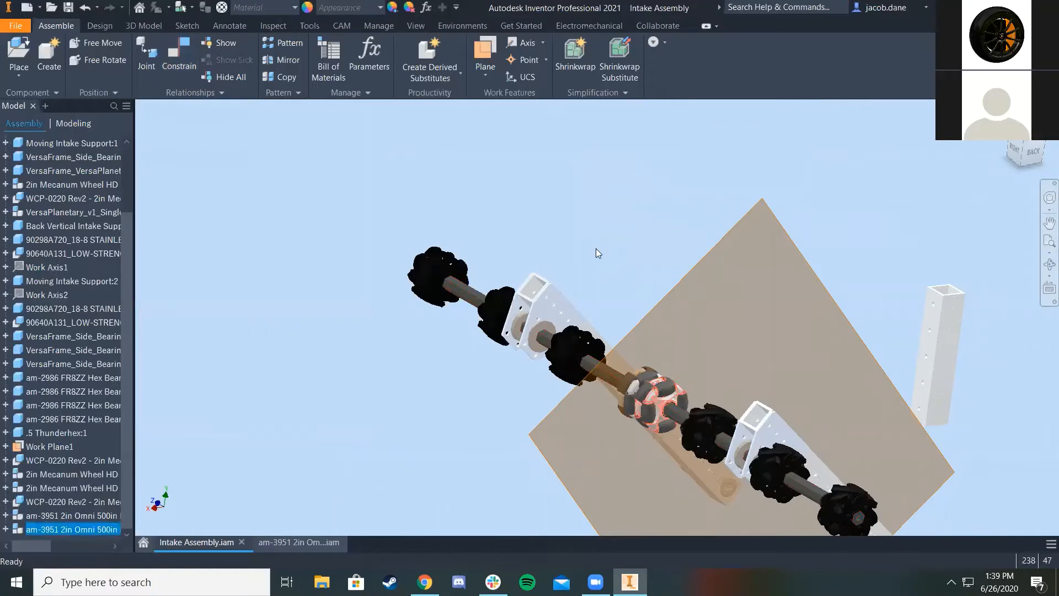
key("ctrl+v")
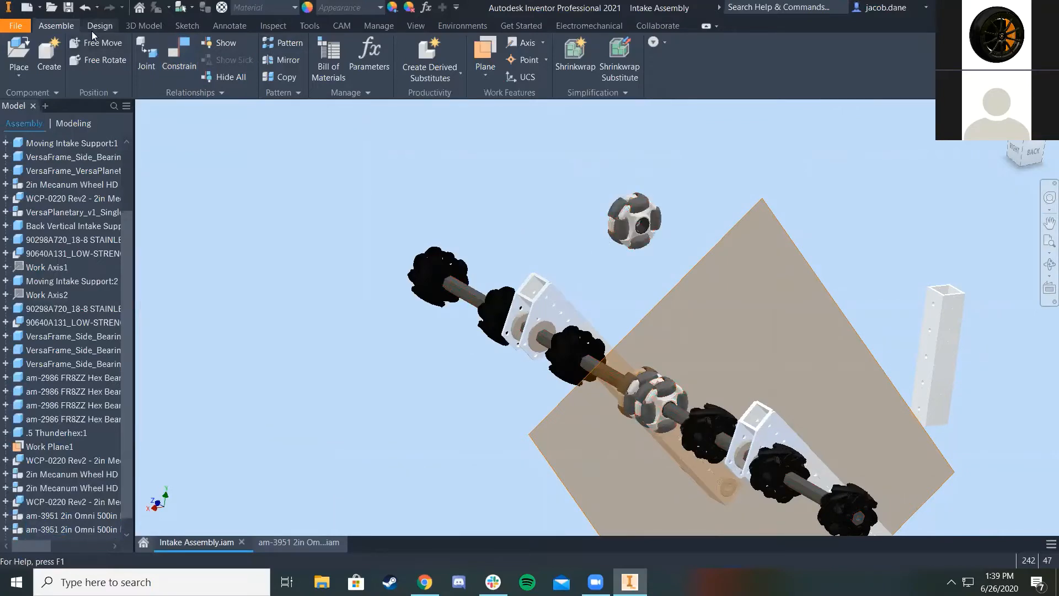
Mate the newly pasted omni wheel's bore axis with the intake shaft's axis using the centre hole at the shaft's end
left_click(180, 55)
scroll(706, 163, "up", 10)
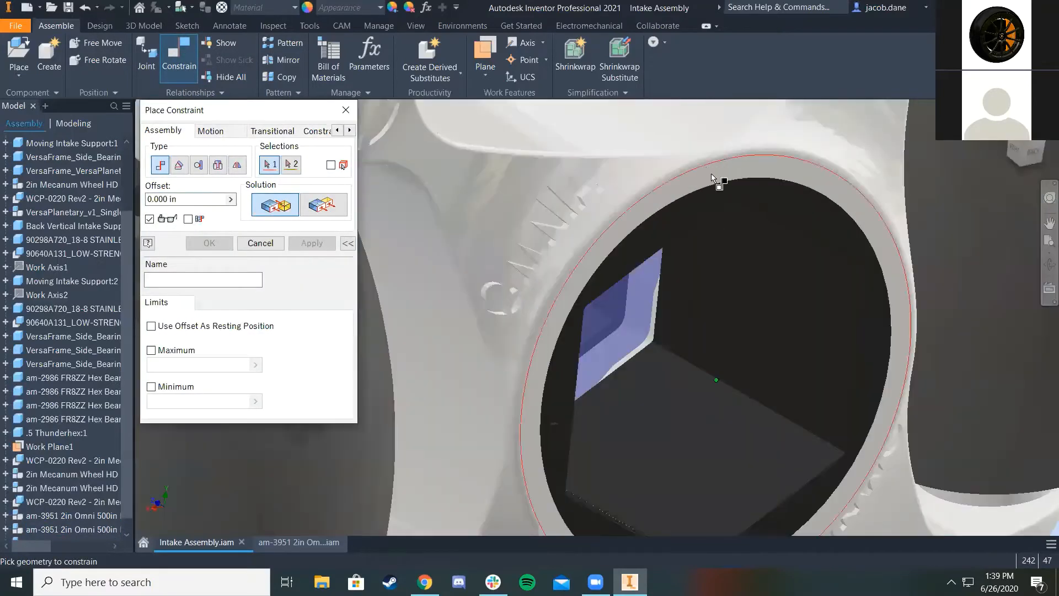
left_click(711, 162)
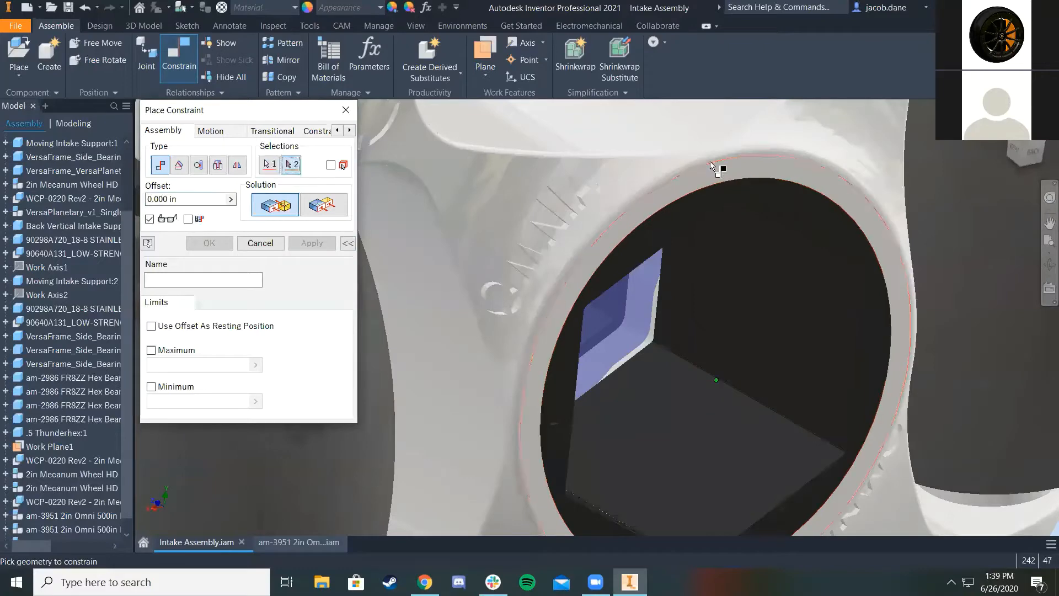
scroll(705, 267, "down", 10)
scroll(703, 266, "down", 5)
left_click(1010, 141)
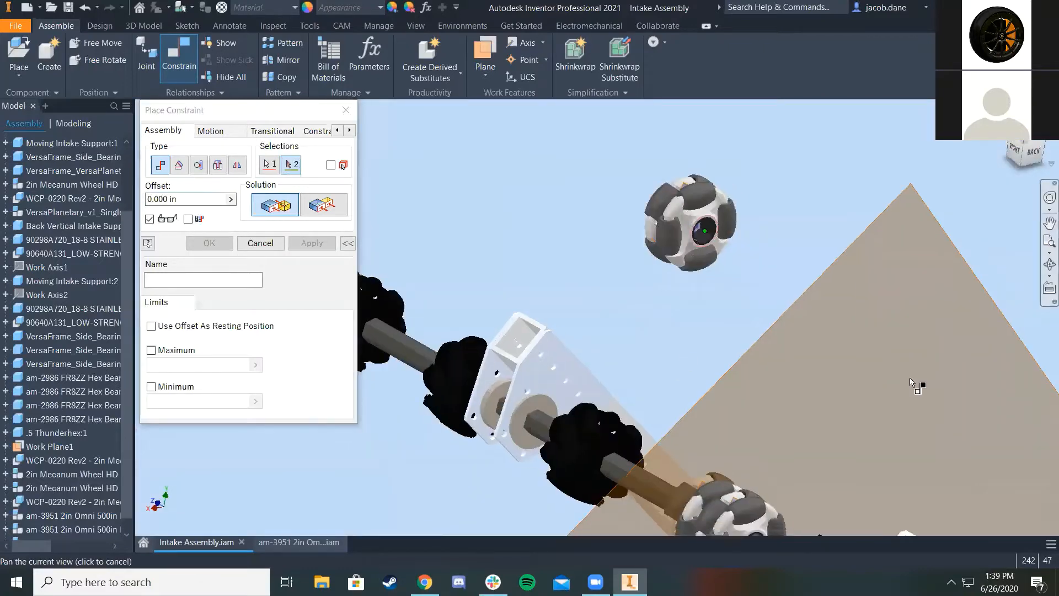
scroll(637, 353, "up", 10)
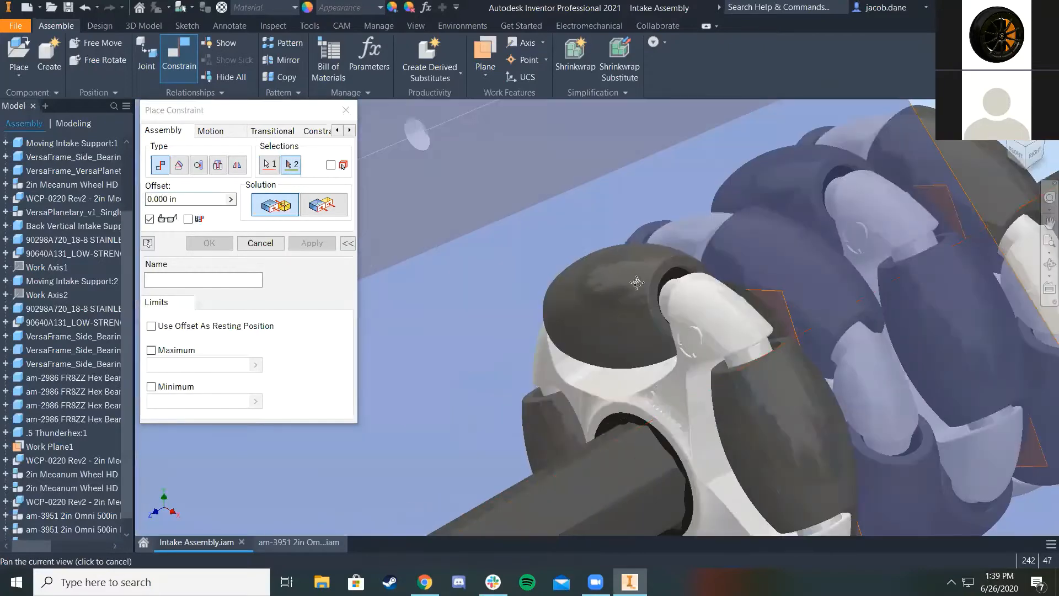
scroll(637, 389, "down", 5)
scroll(469, 408, "up", 10)
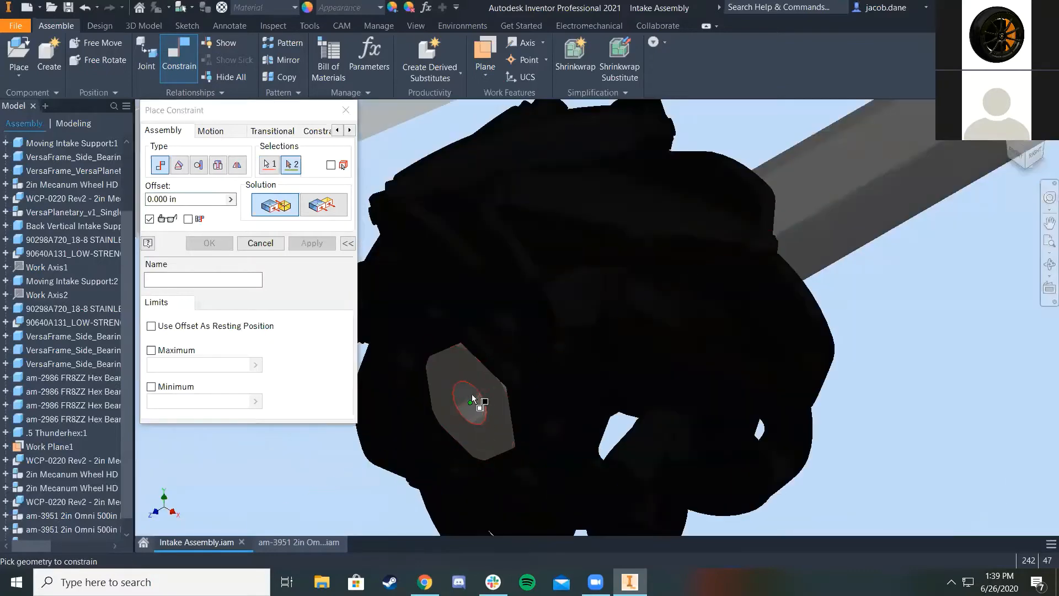
left_click(475, 410)
scroll(474, 410, "down", 10)
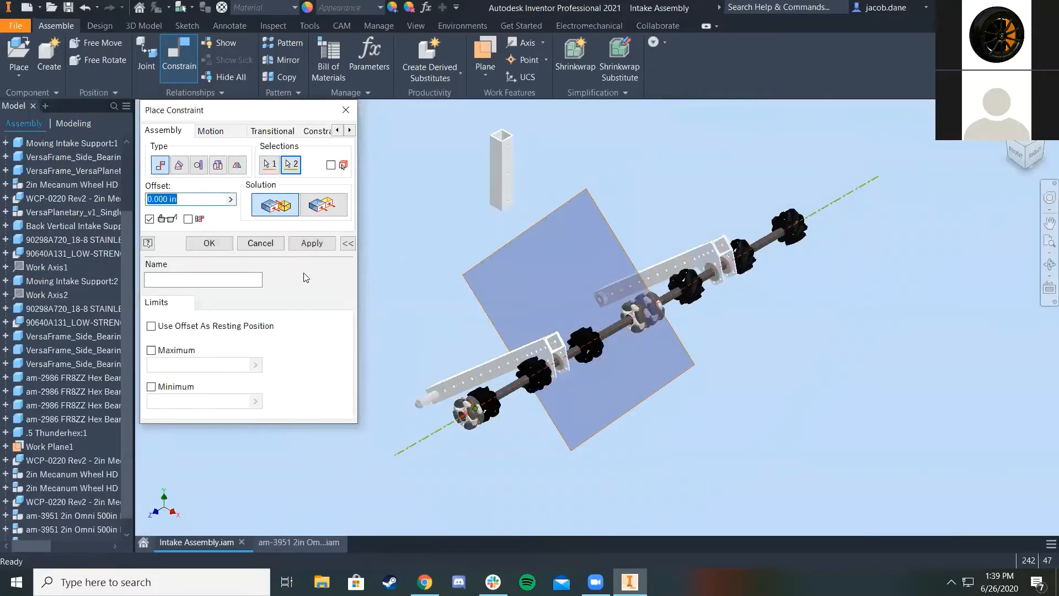
left_click(312, 243)
Leave the Constrain command and slide the new omni wheel along the shaft to between the two outermost mecanum wheels
scroll(444, 449, "up", 10)
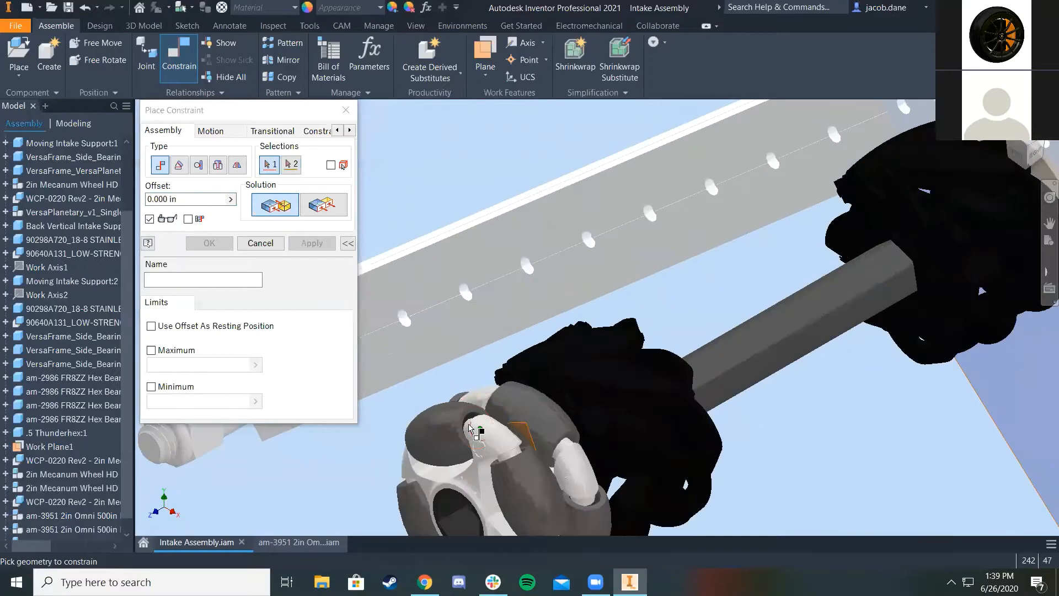
middle_click_drag(543, 514, 707, 282)
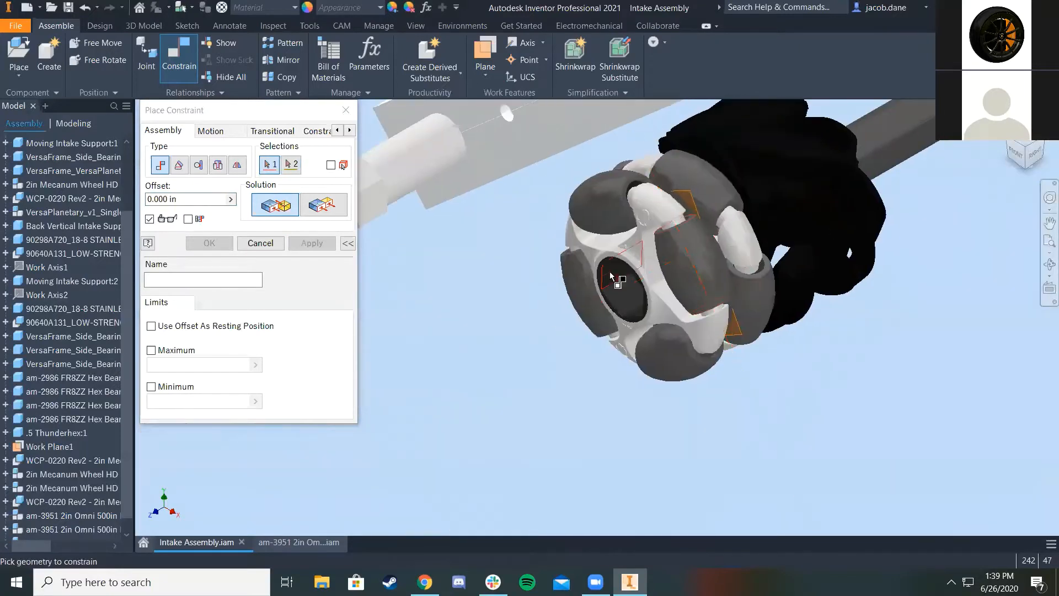
left_click(257, 245)
left_click_drag(679, 293, 1007, 165)
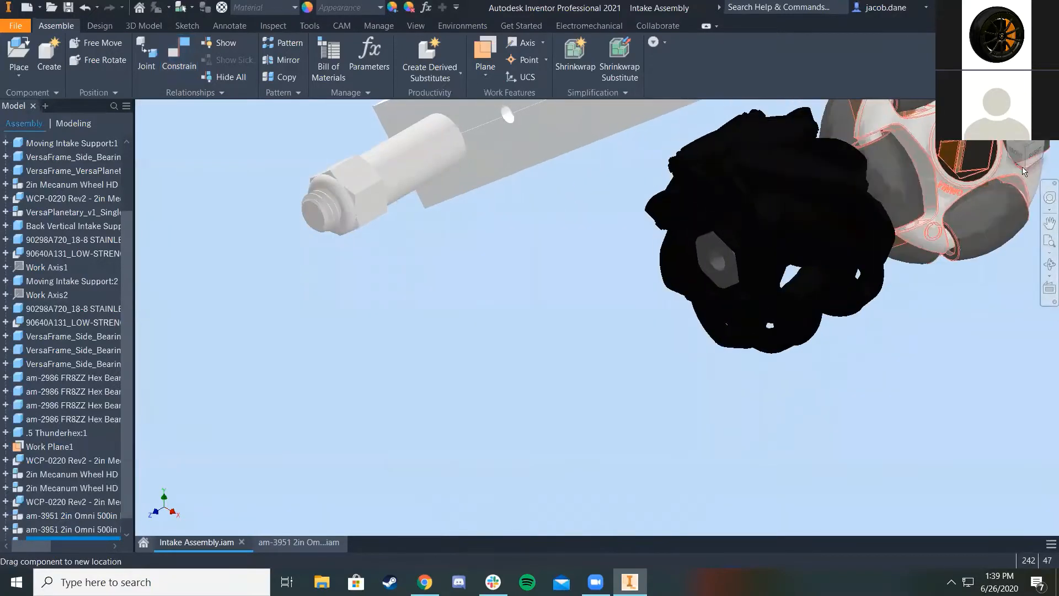
left_click_drag(962, 322, 665, 481)
middle_click_drag(607, 364, 246, 492)
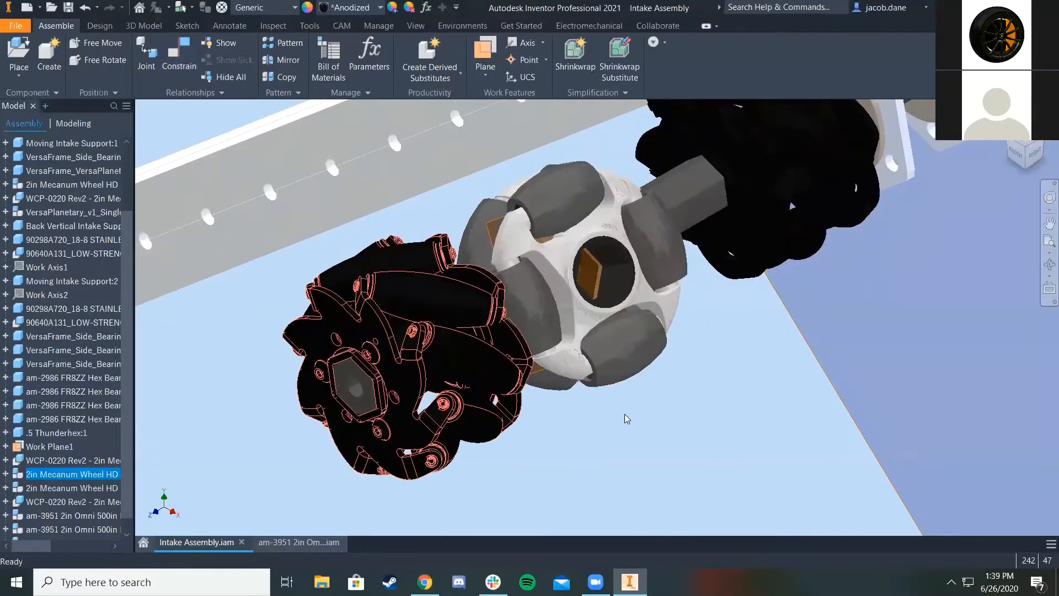
left_click(626, 418)
Mate the third omni wheel's hub face against the exposed hub face of the omni wheel pair at mid-shaft
left_click(178, 55)
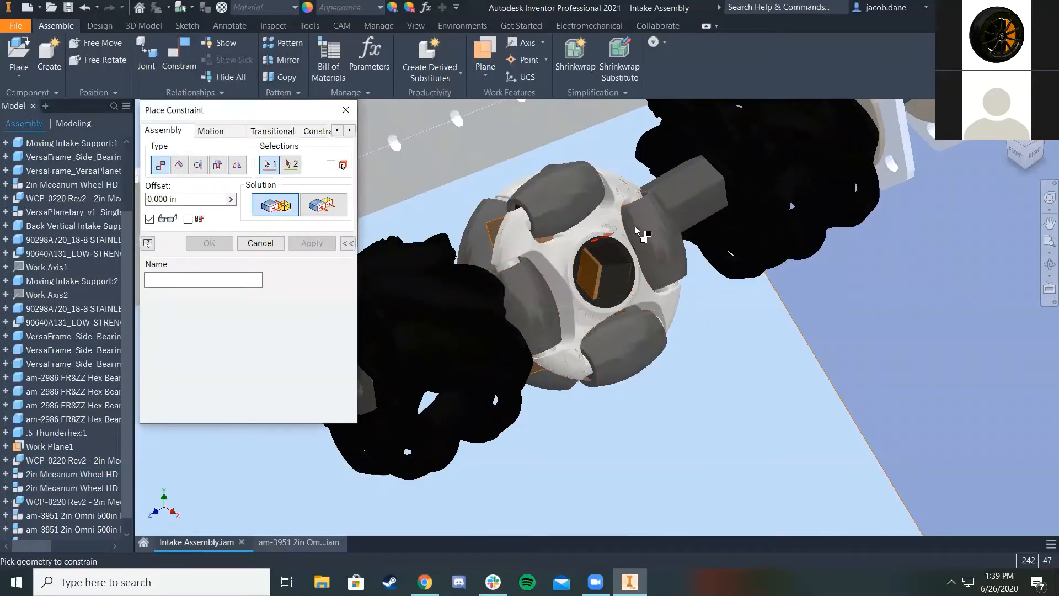
scroll(643, 232, "down", 5)
left_click(642, 195)
scroll(592, 327, "up", 6)
middle_click_drag(792, 260, 657, 362)
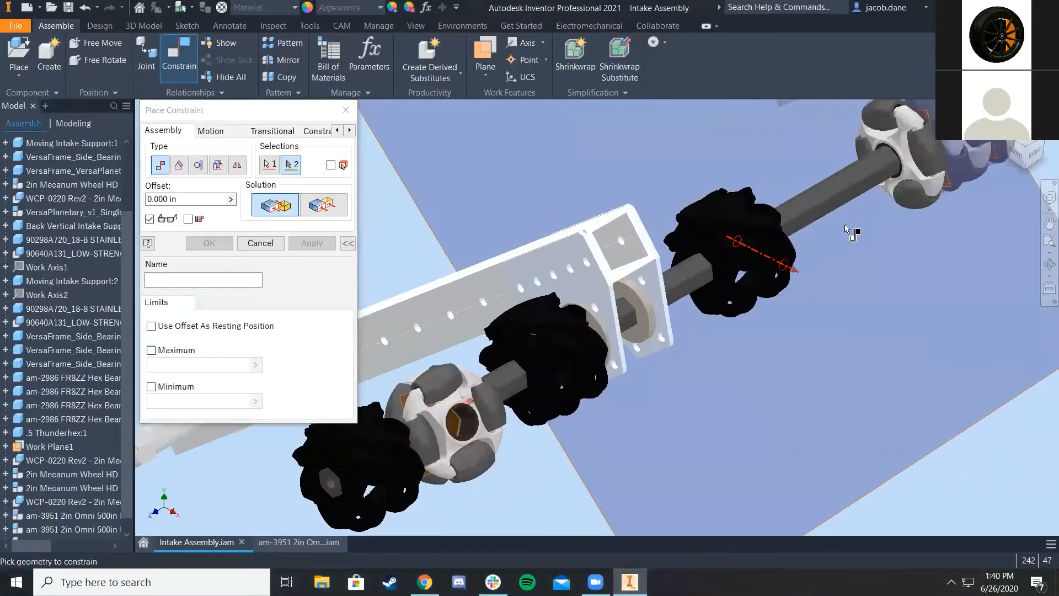
middle_click_drag(788, 241, 603, 376)
scroll(638, 338, "down", 6)
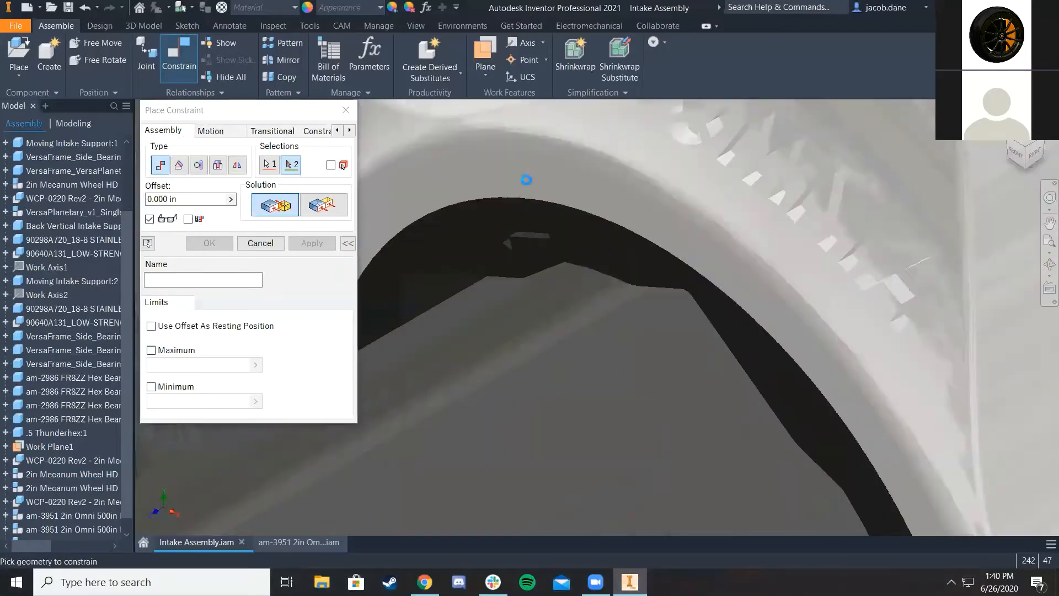
left_click(528, 178)
scroll(543, 243, "up", 5)
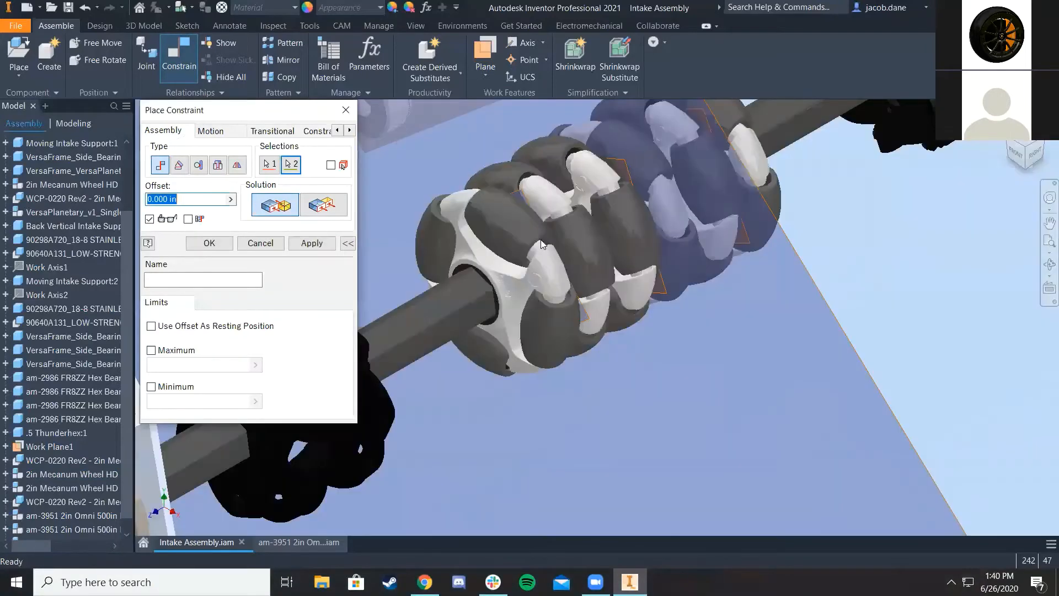
left_click(215, 245)
scroll(353, 278, "up", 5)
scroll(557, 279, "down", 2)
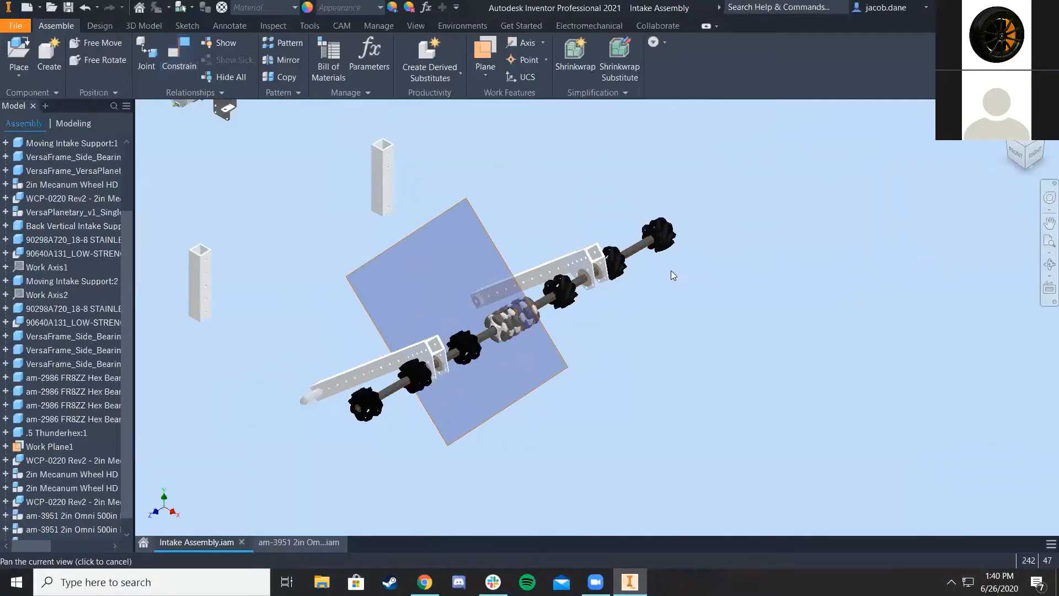
Inspect the omni wheel group at the middle of the intake shaft from the right side and from a corner view
left_click(1038, 147)
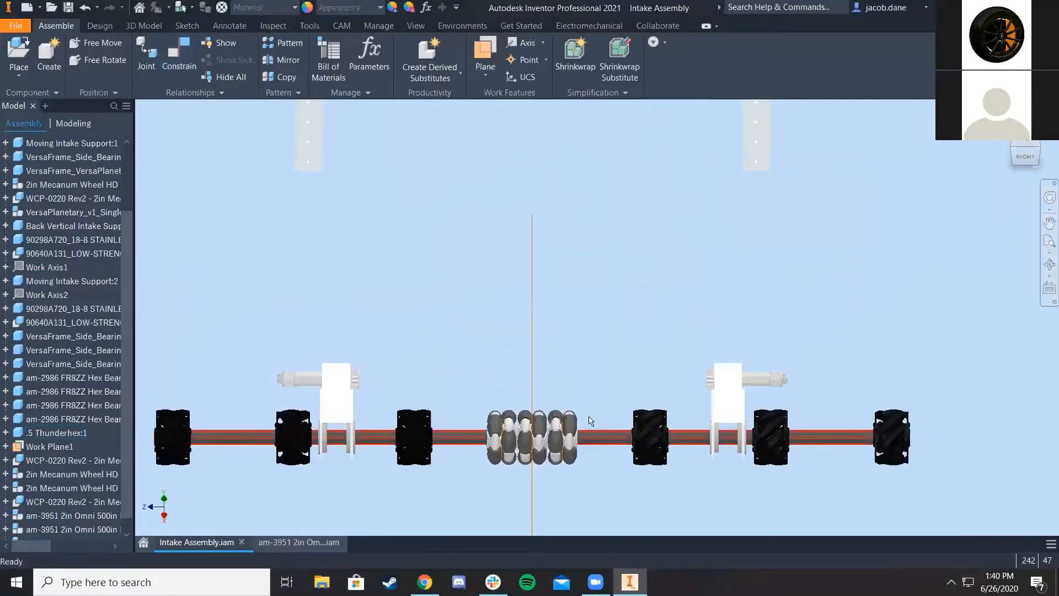
left_click(1039, 149)
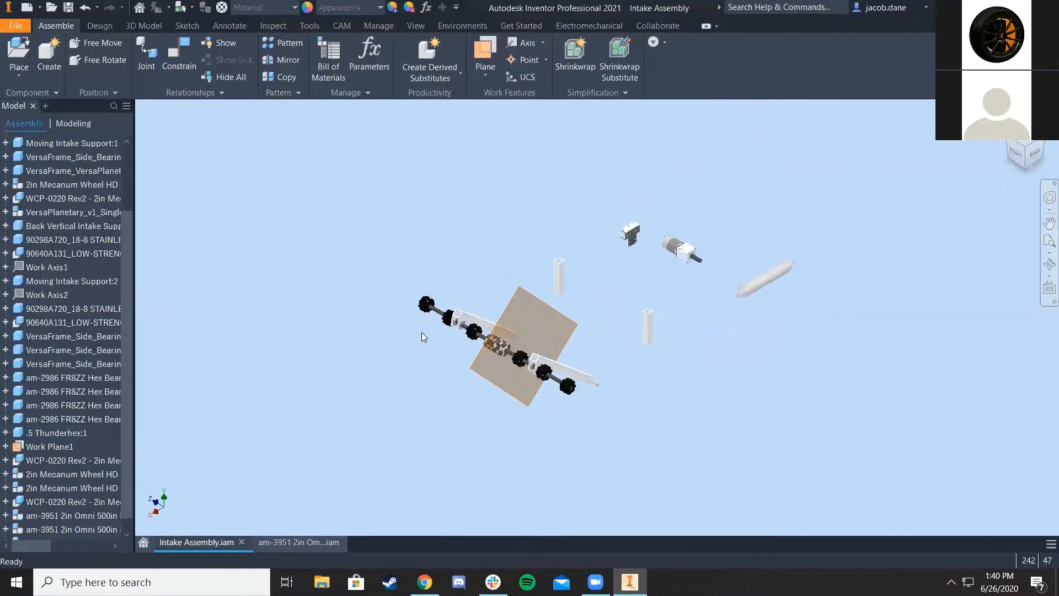
scroll(492, 387, "up", 5)
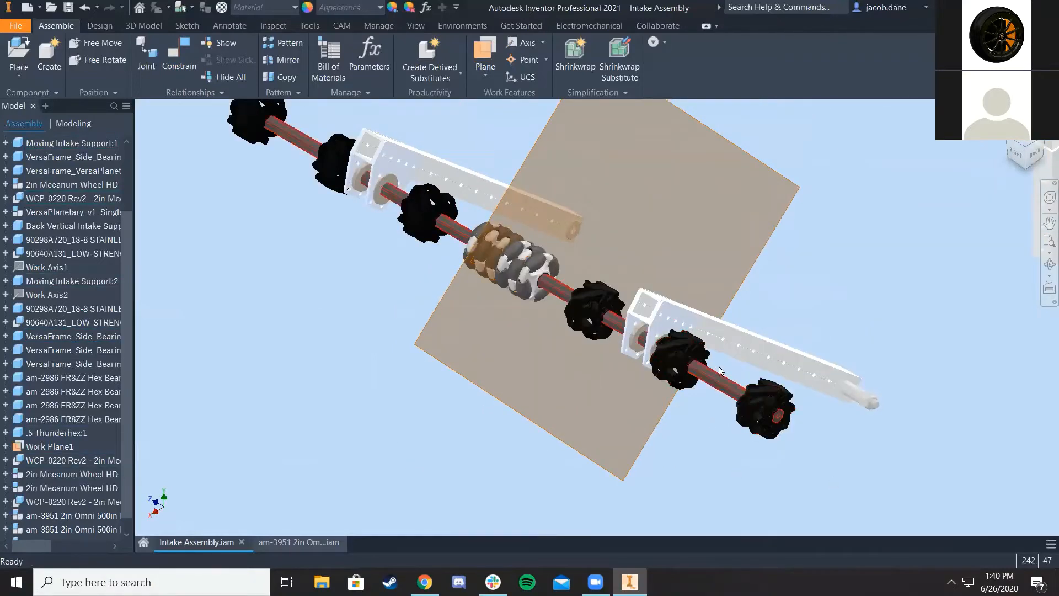
scroll(487, 304, "down", 4)
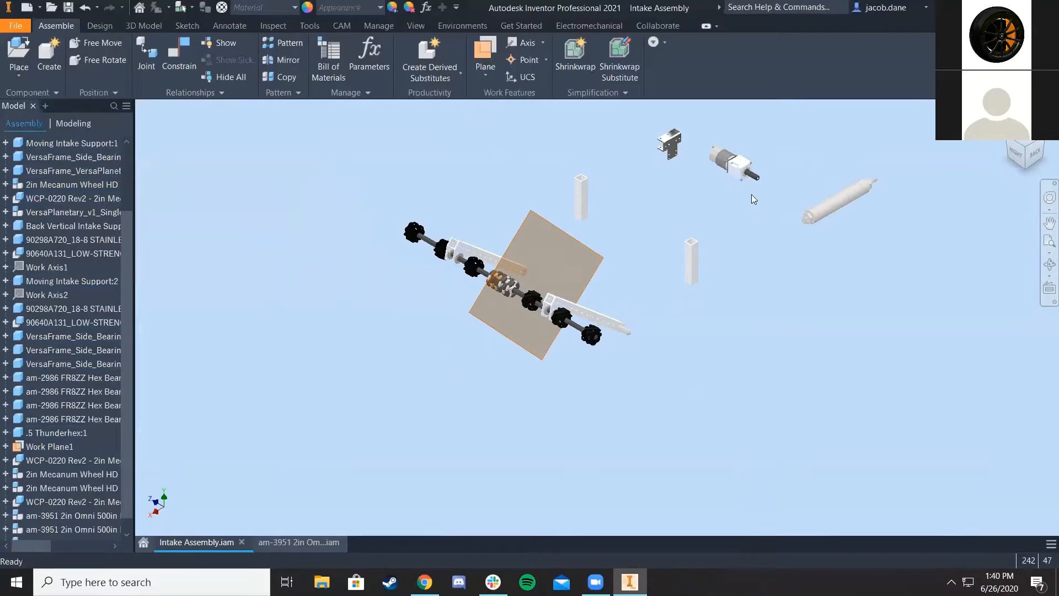
scroll(705, 230, "up", 3)
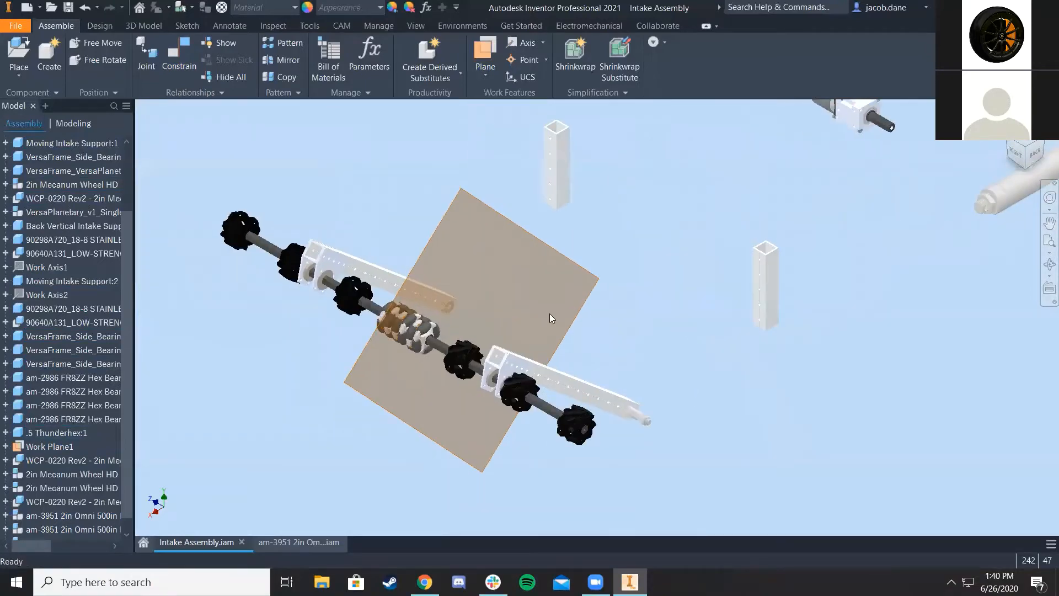
Start opening a file and preview the alternative Sketch of Mechanism Intake versions in the Sketches folder
left_click(16, 26)
left_click(77, 110)
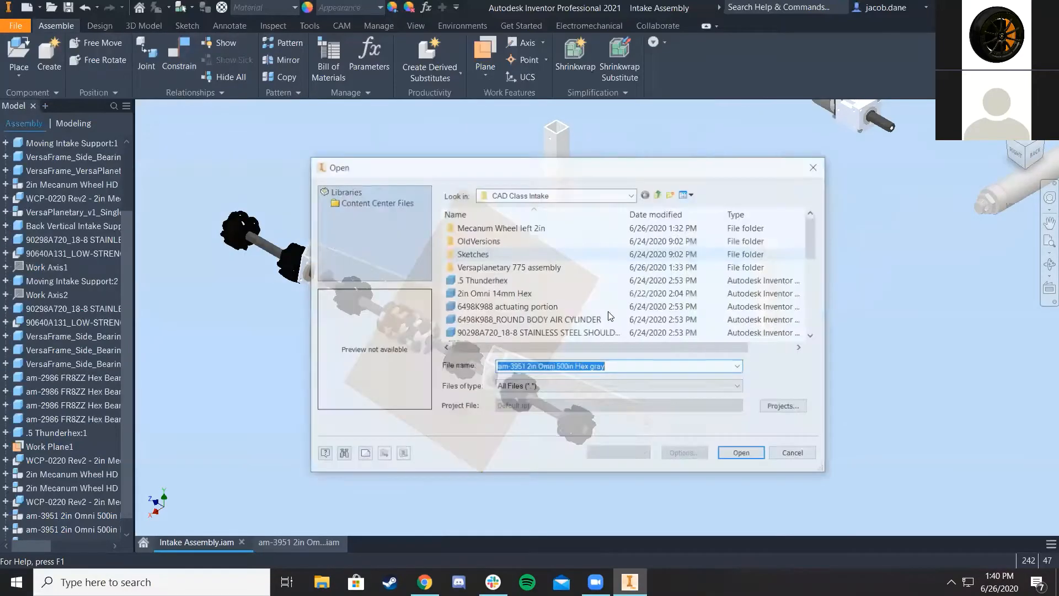
double_click(527, 252)
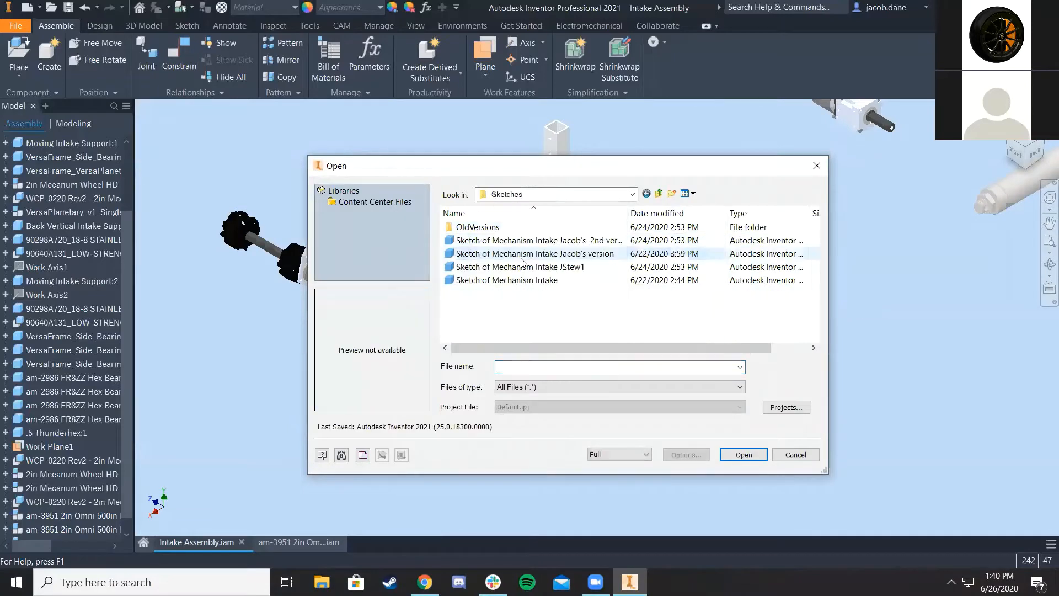
left_click(559, 241)
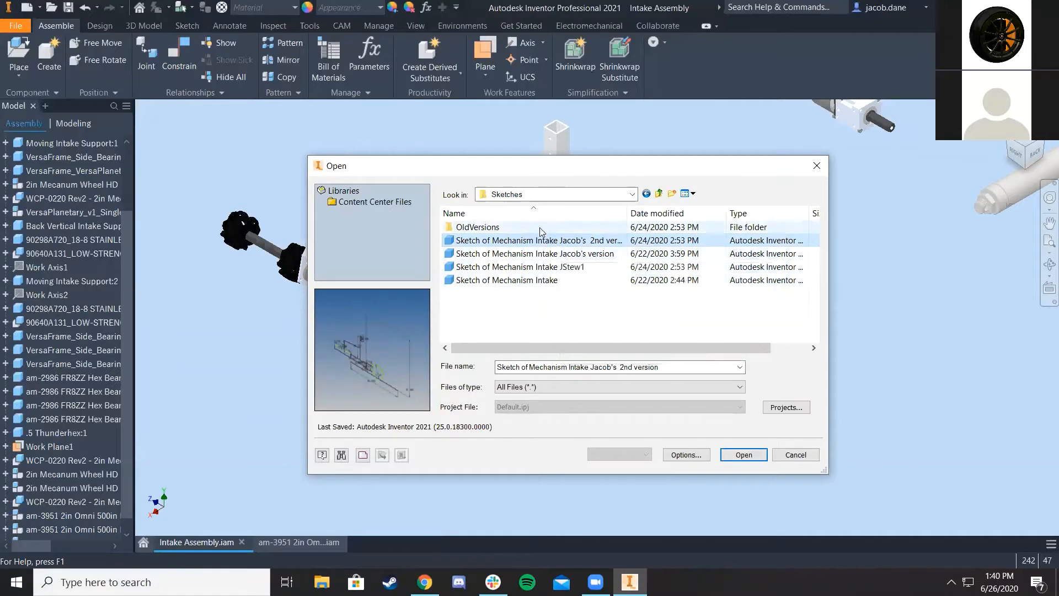
left_click(587, 257)
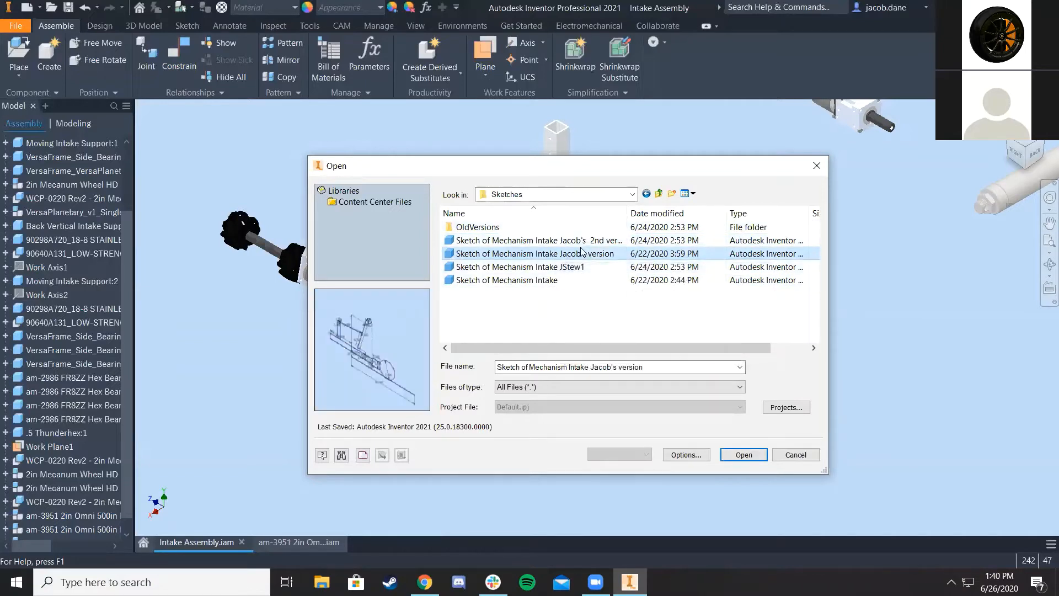
left_click(582, 240)
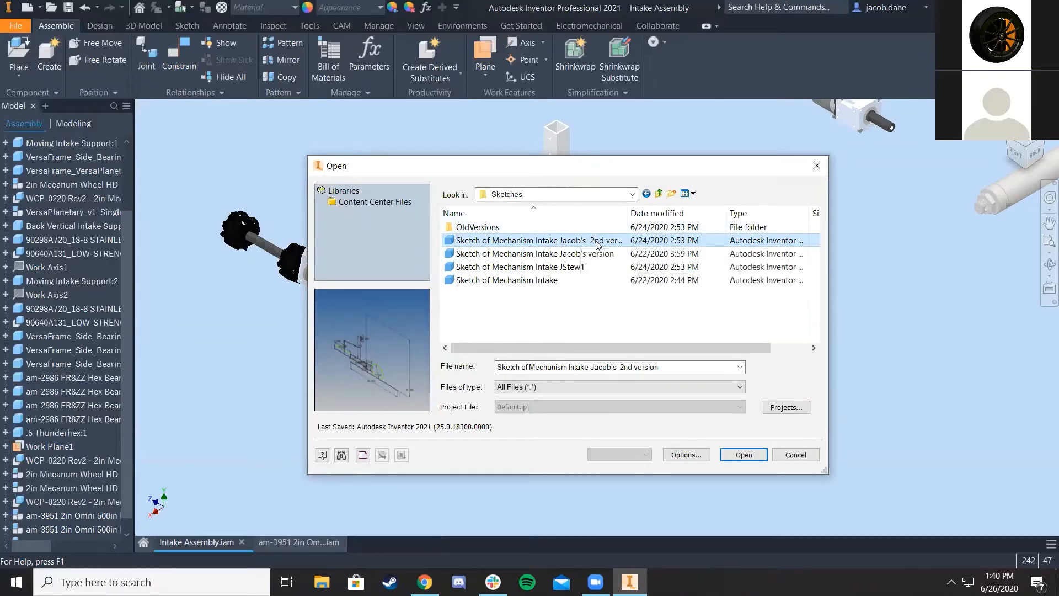
Return to the CAD Class Intake folder and open the part Sketch Final of Mechanism Intake
left_click(567, 196)
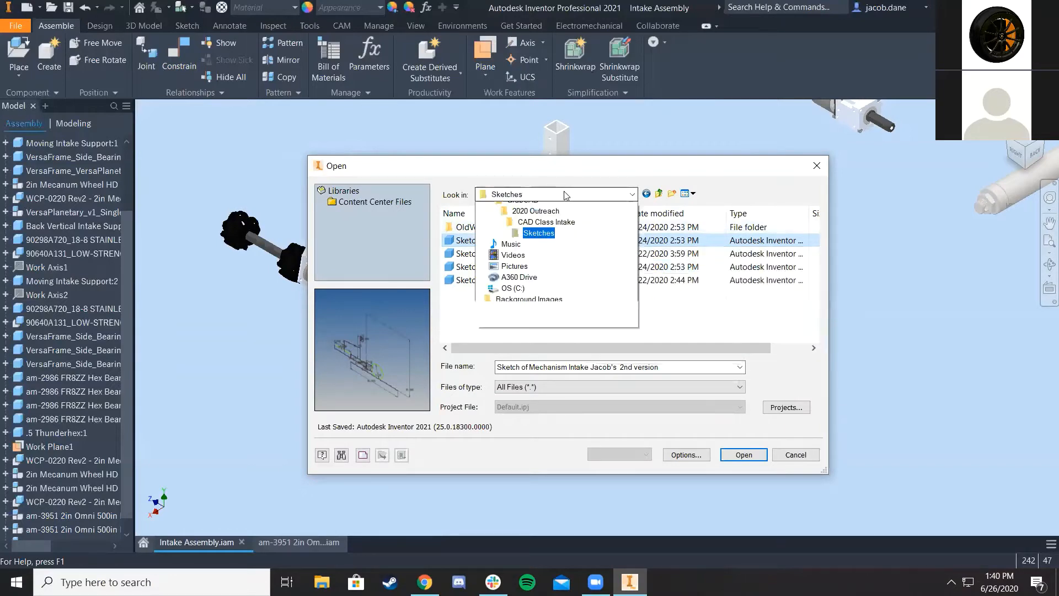
left_click(546, 366)
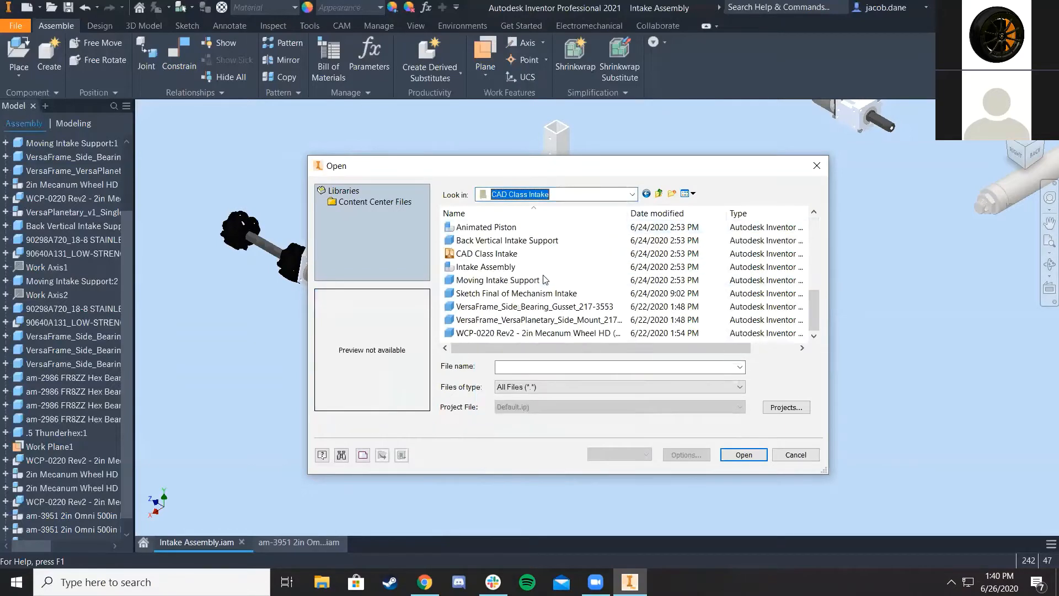
left_click(535, 294)
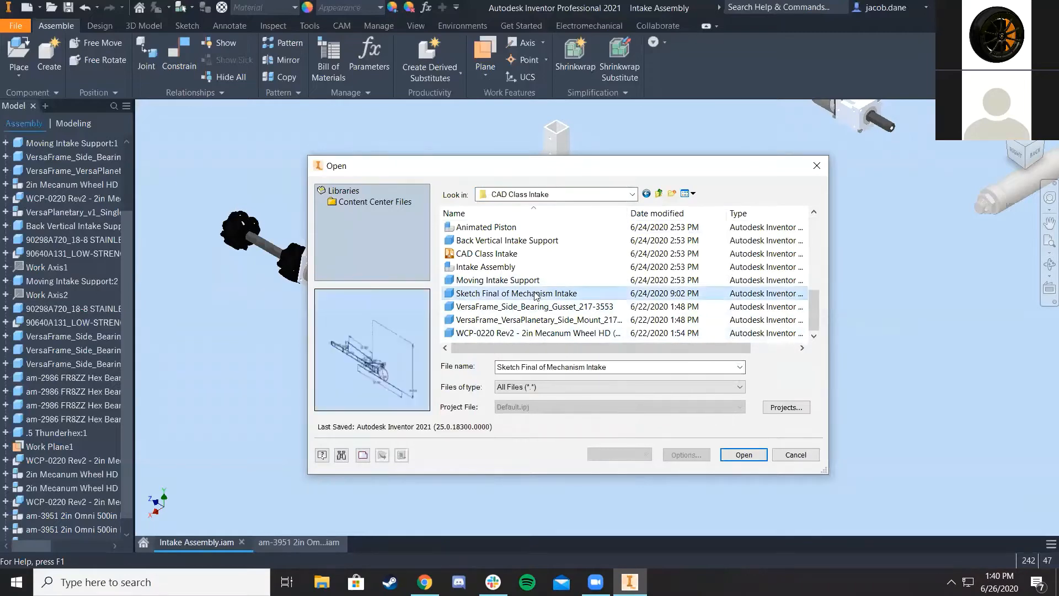
left_click(754, 457)
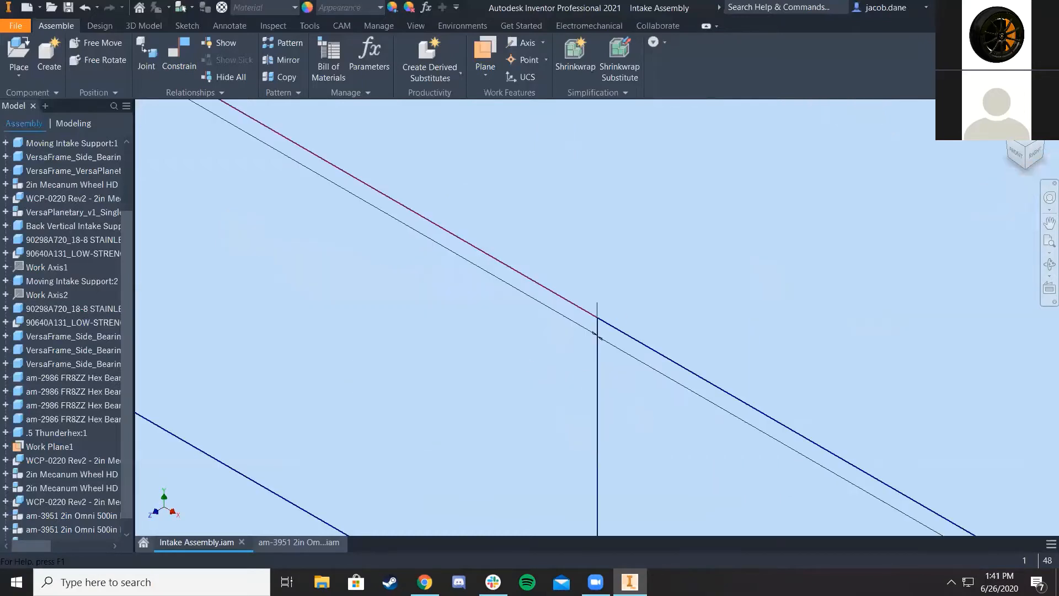
Orient the mechanism sketch to the front view and frame the whole linkage for inspection
scroll(633, 244, "up", 10)
mouse_move(632, 330)
middle_mouse_down()
mouse_move(566, 354)
mouse_move(611, 376)
middle_mouse_up()
scroll(544, 365, "down", 5)
left_click(1015, 154)
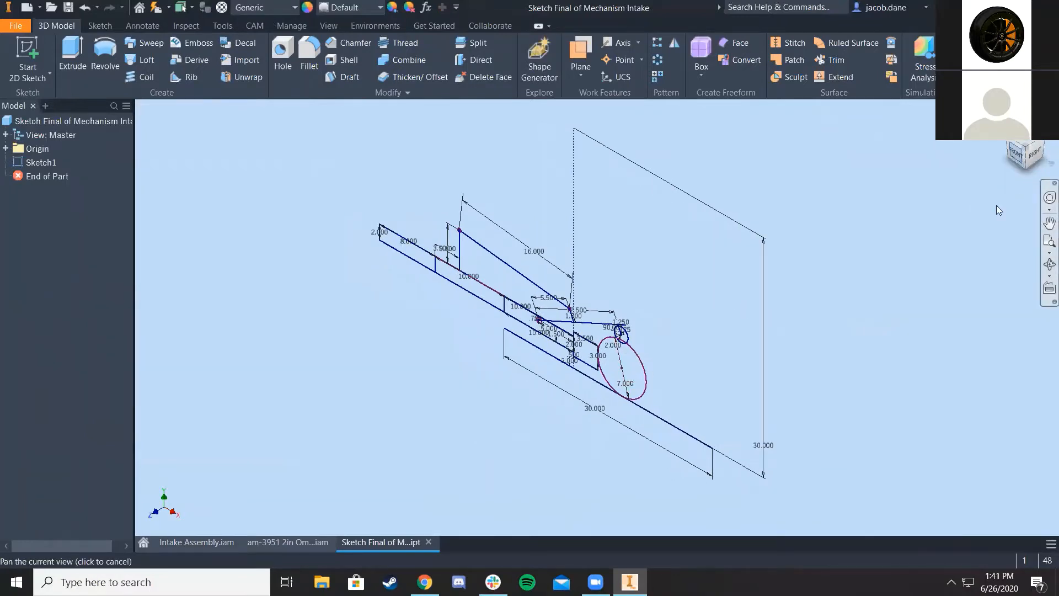
scroll(611, 366, "down", 7)
middle_click_drag(514, 311, 602, 295)
scroll(602, 294, "up", 3)
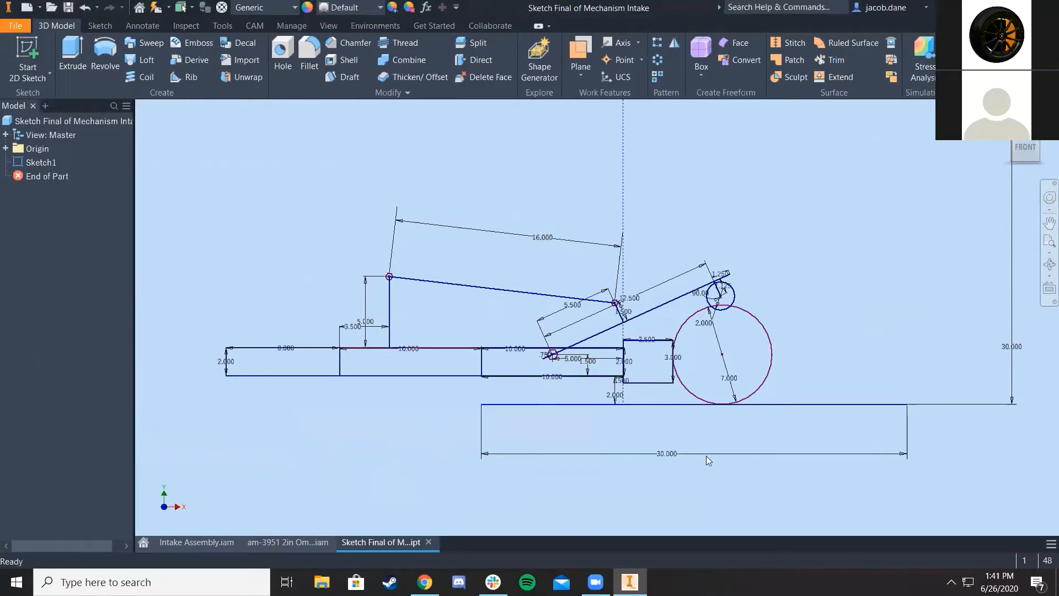
Switch to Slack and open the McMaster-Carr 60645K351 link for the piston's shaft end pivot from the self-addressed direct messages
left_click(425, 582)
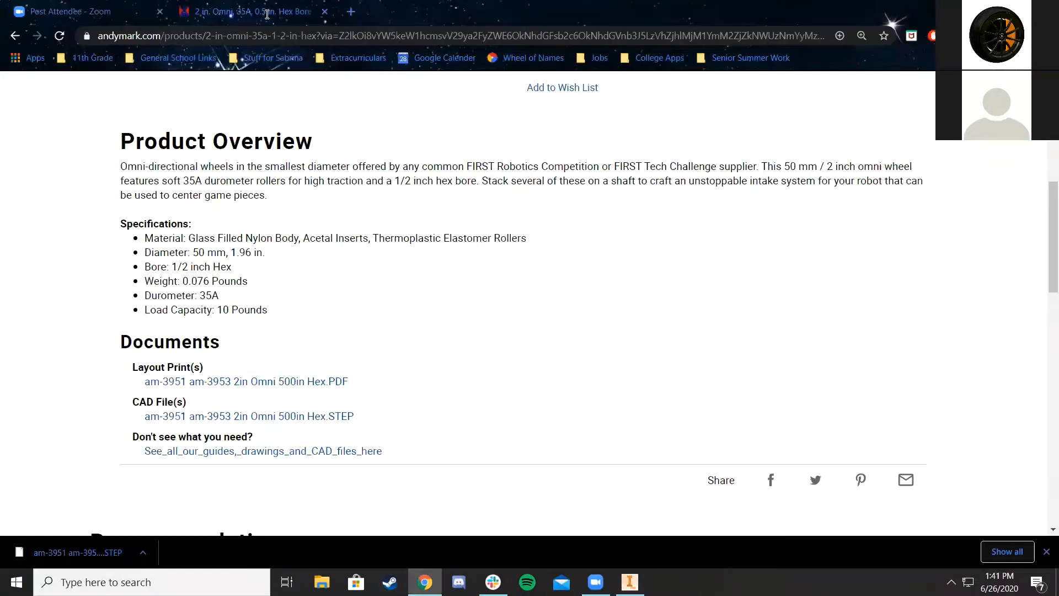
left_click(494, 582)
scroll(292, 331, "down", 3)
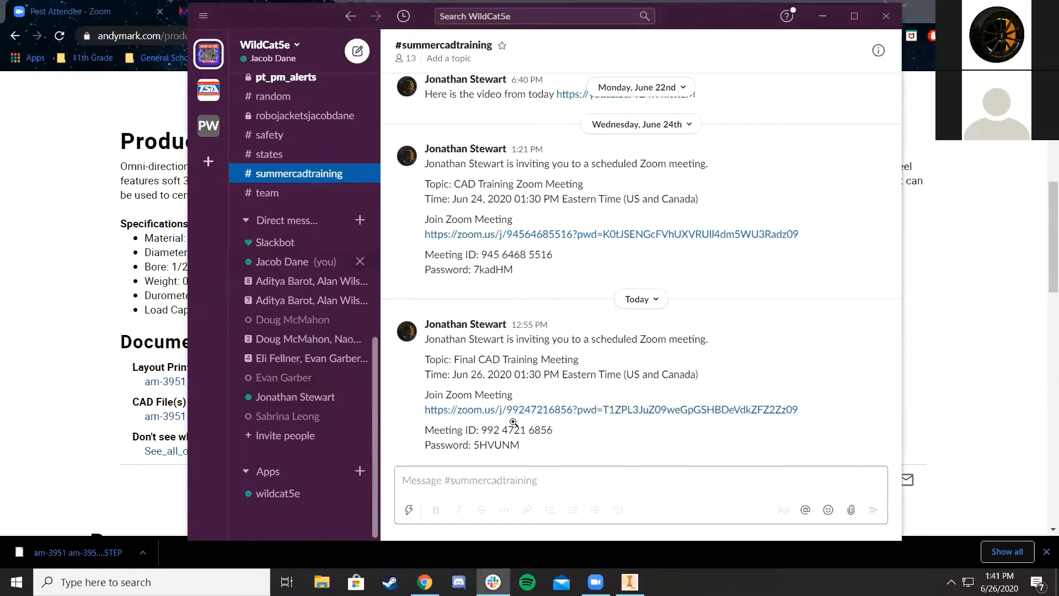
left_click(300, 264)
scroll(627, 309, "up", 5)
scroll(522, 338, "up", 3)
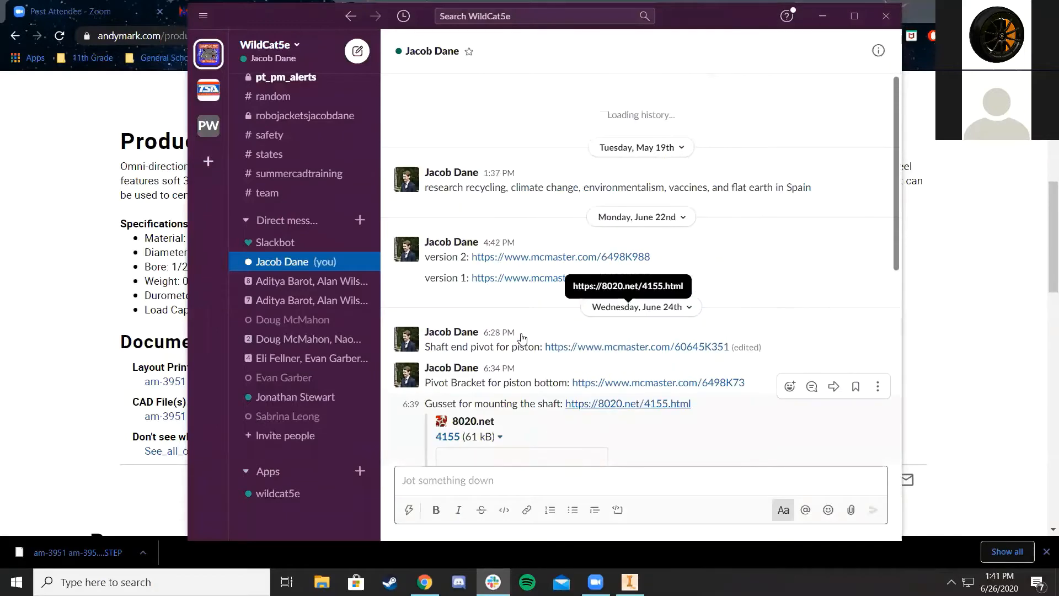
right_click(629, 348)
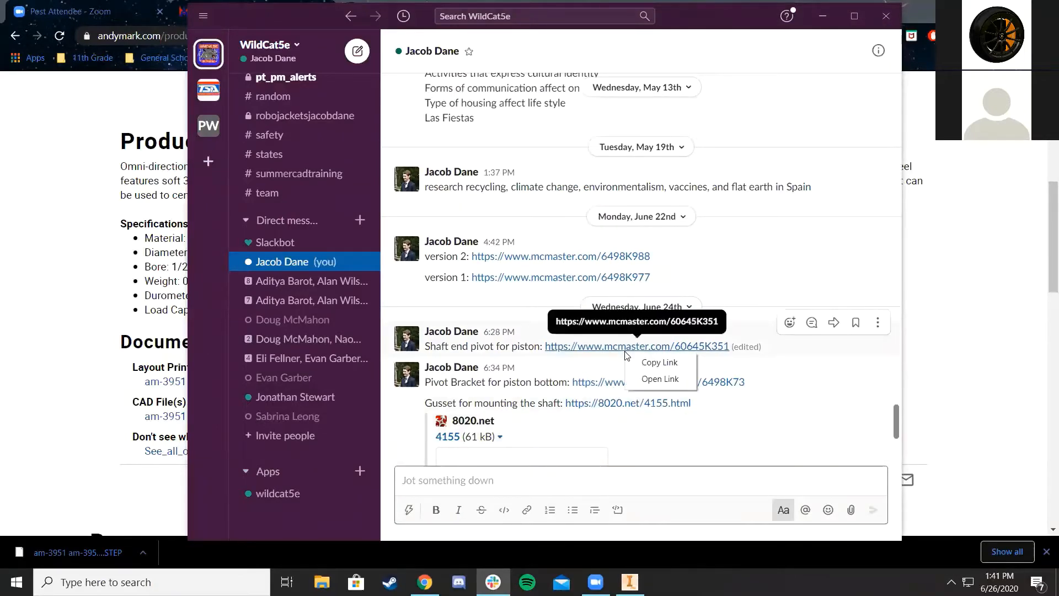
left_click(655, 379)
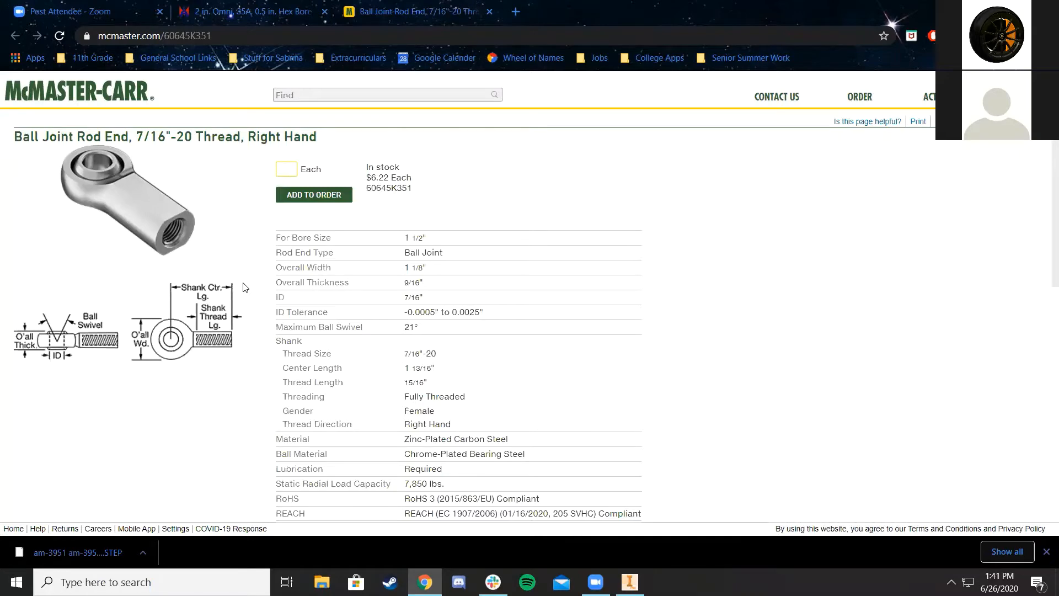
Switch back to Inventor and examine the piston line, arm pivots and their dimensions in the mechanism sketch
left_click(630, 582)
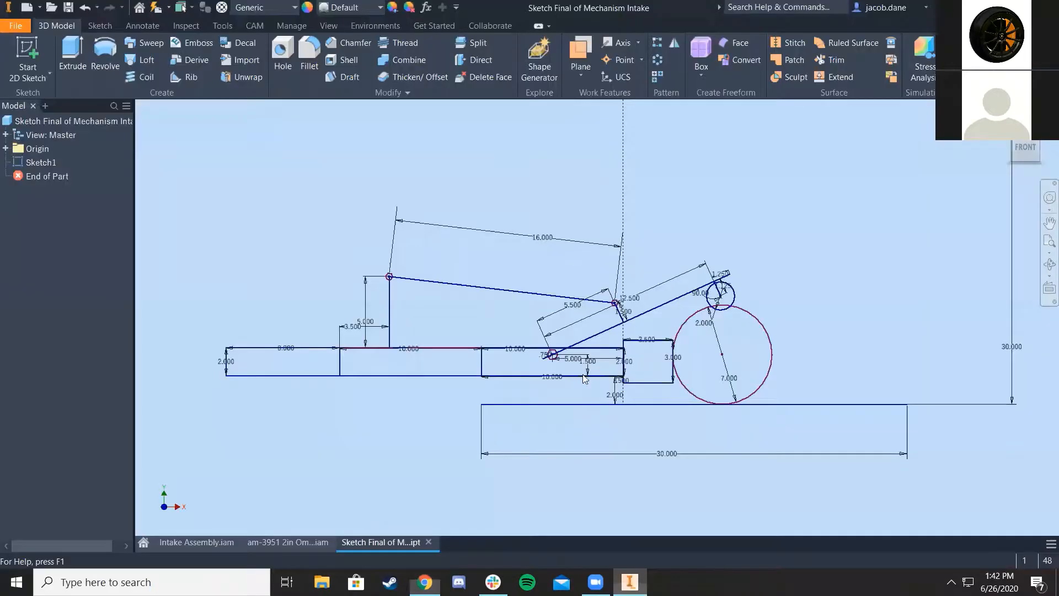
middle_click_drag(670, 327, 731, 328)
scroll(731, 380, "up", 5)
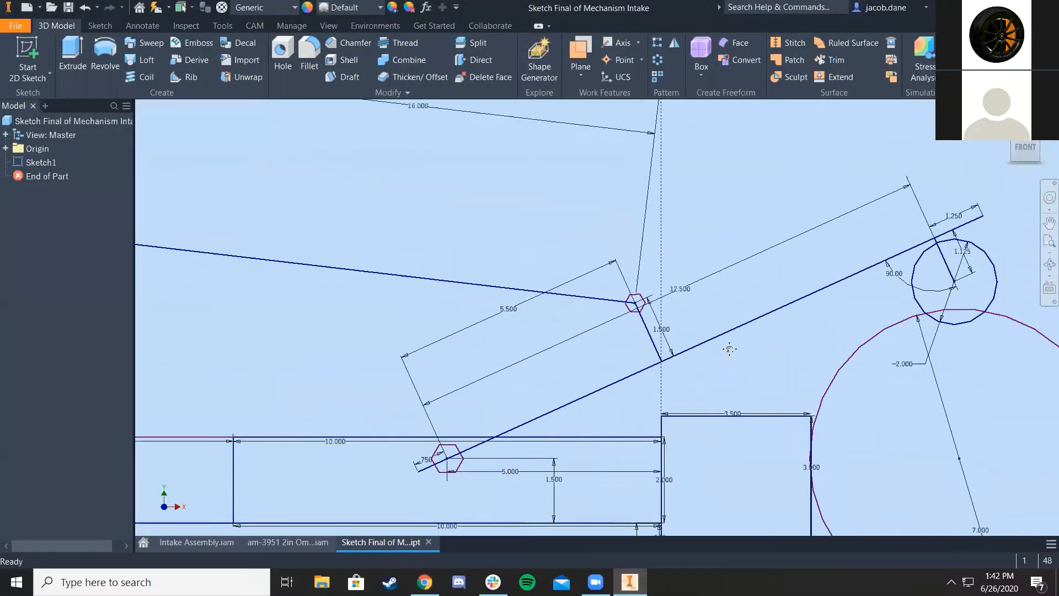
scroll(552, 403, "down", 4)
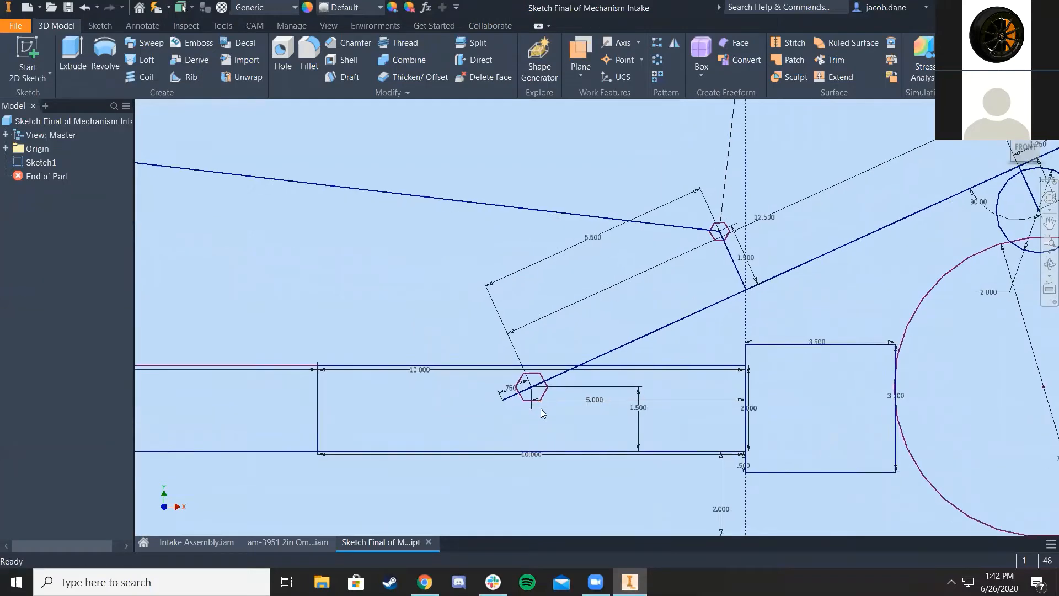
middle_click_drag(538, 400, 572, 418)
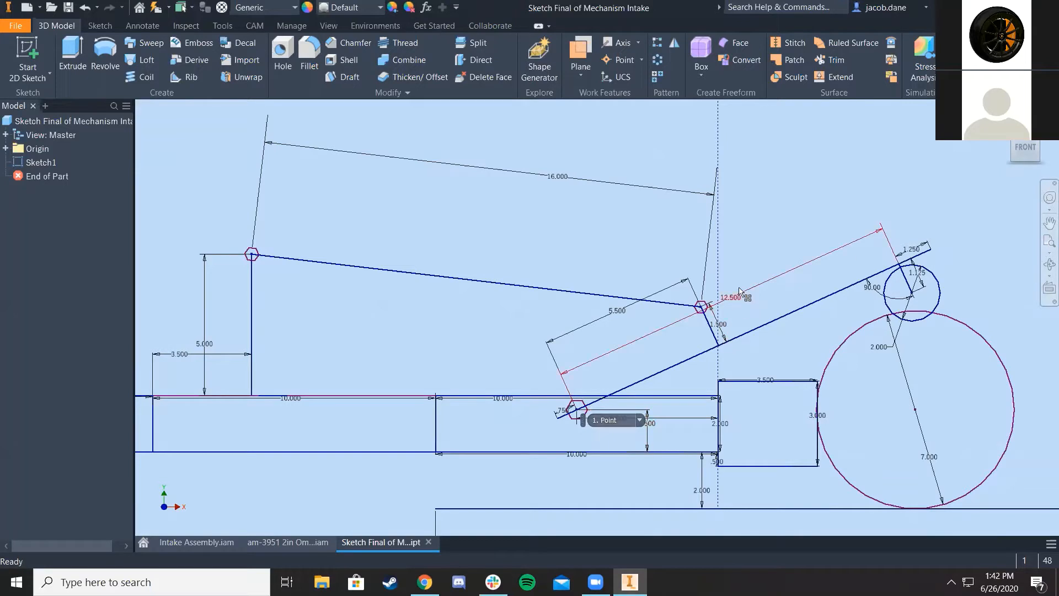
middle_click_drag(310, 253, 486, 280)
middle_click_drag(1002, 424, 815, 396)
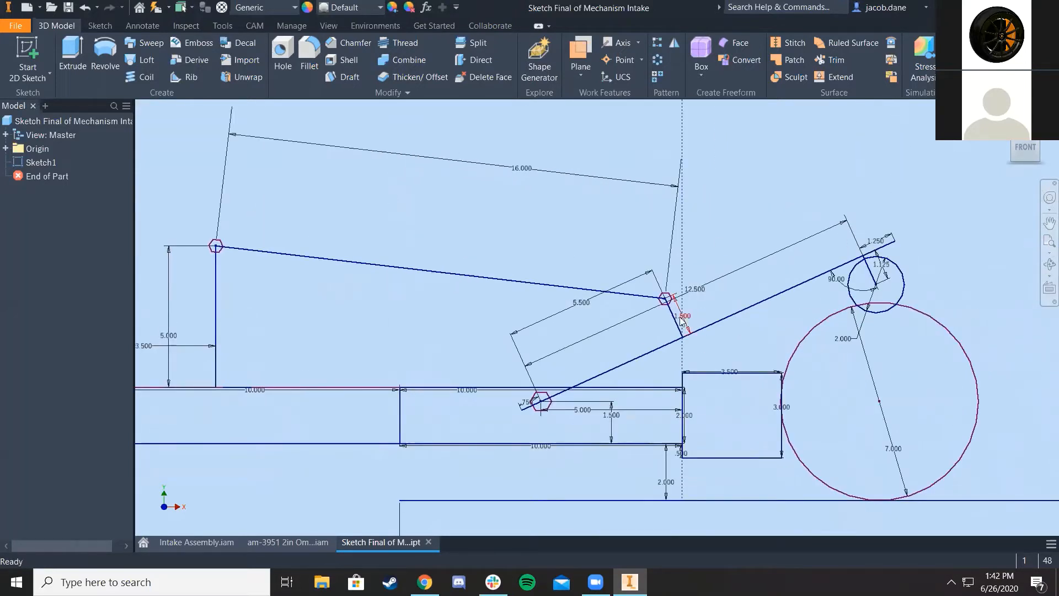
scroll(682, 319, "up", 3)
scroll(658, 330, "down", 4)
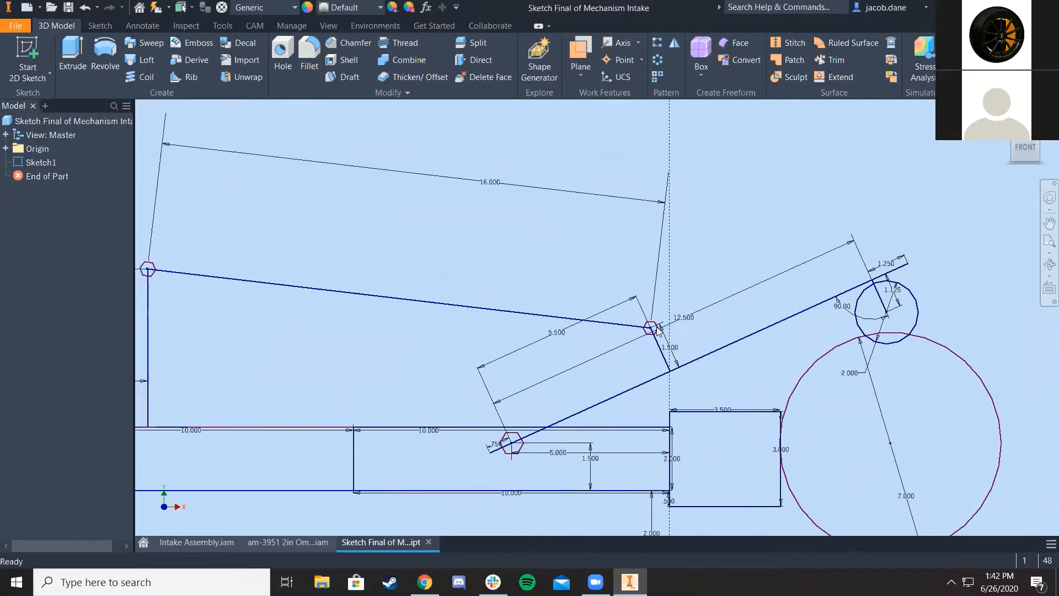
Set the length dimension of the piston line between its two pivot points to 11
middle_click_drag(817, 353, 1019, 378)
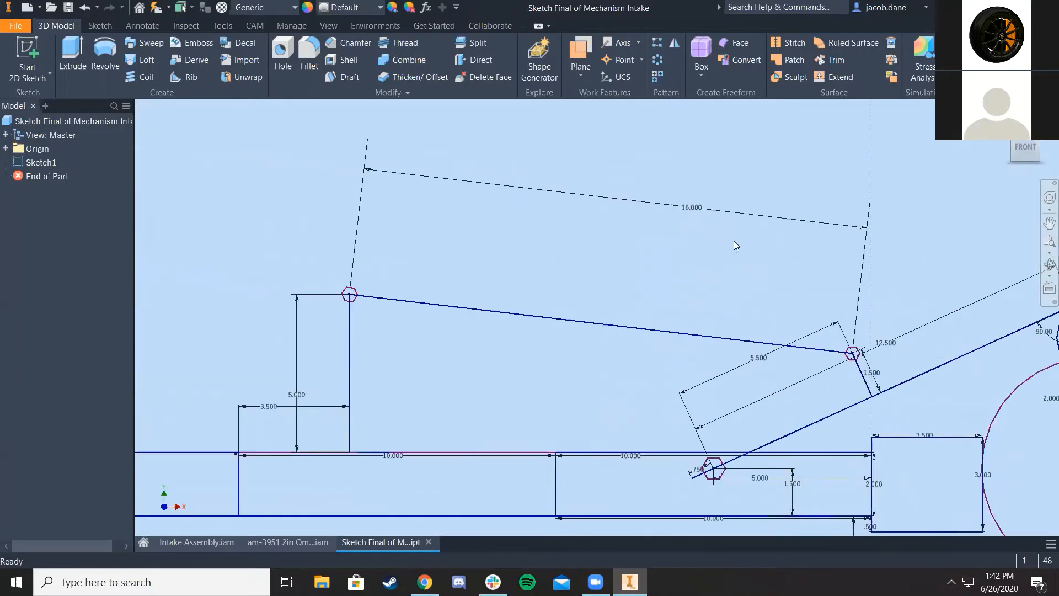
double_click(704, 208)
type("11")
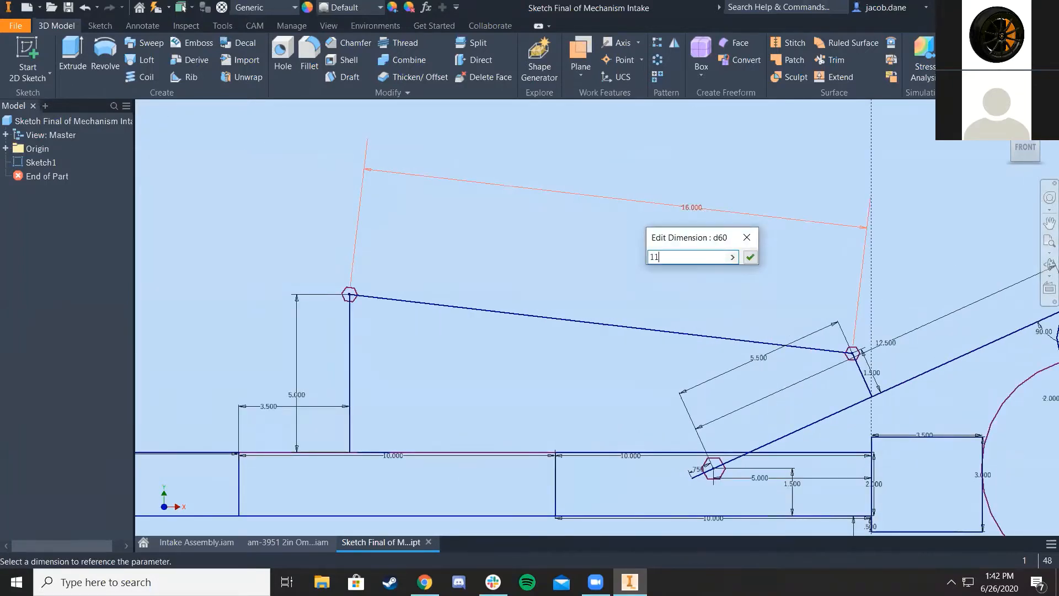
key("Return")
Examine the raised intake arm, its piston pivot offset and the wheel mounting at the arm's end
scroll(716, 277, "up", 3)
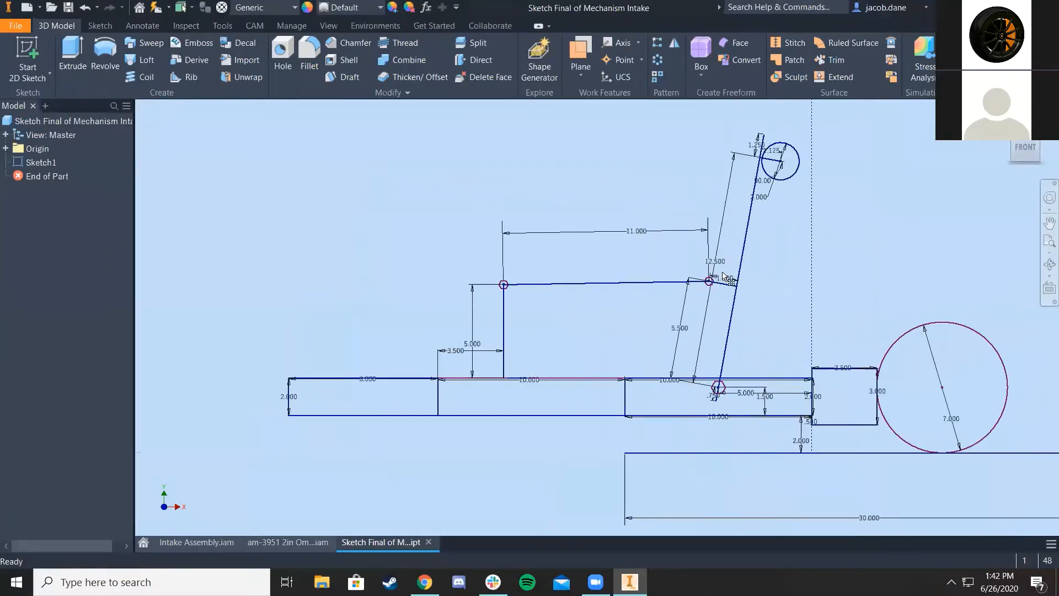
middle_click_drag(716, 264, 616, 276)
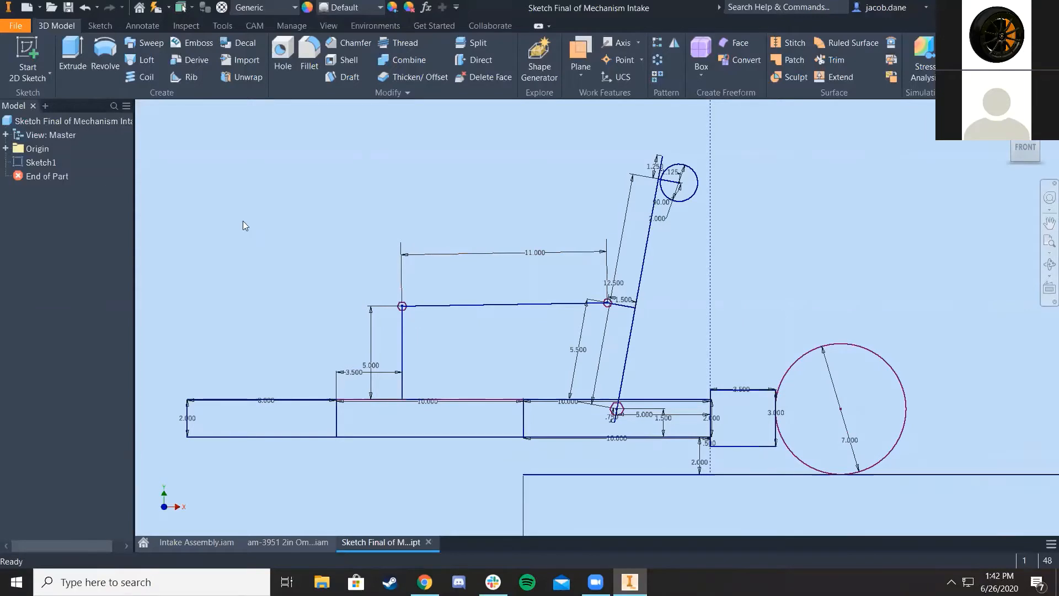
middle_click_drag(562, 202, 579, 220)
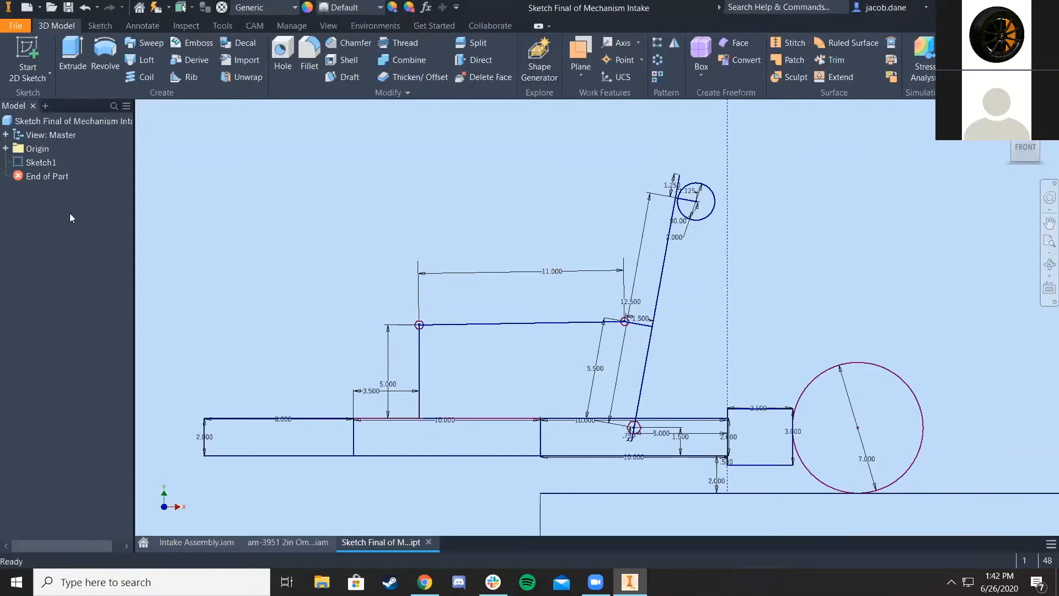
scroll(617, 347, "up", 6)
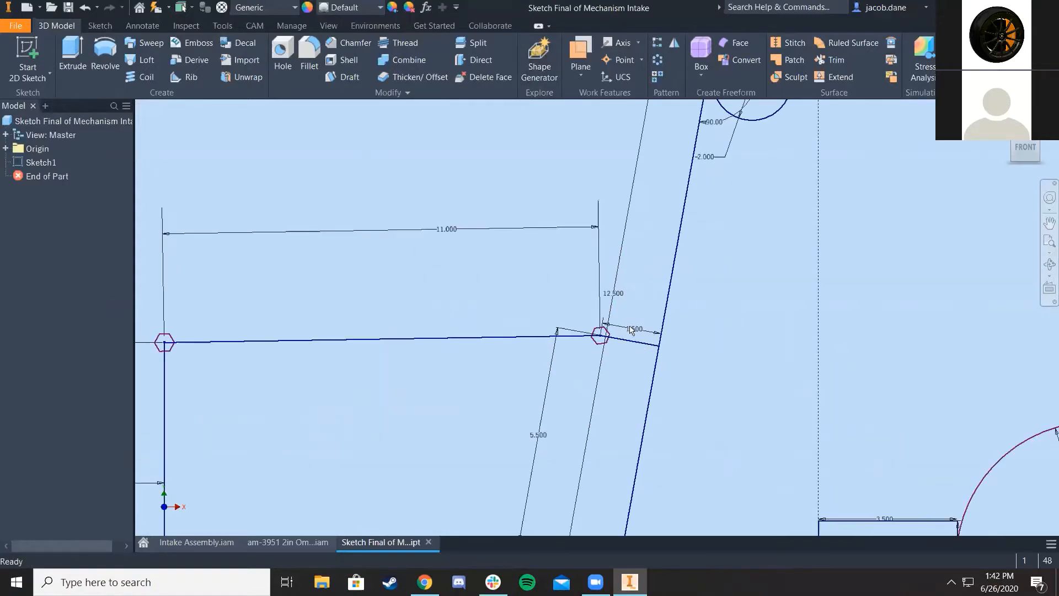
scroll(658, 291, "down", 5)
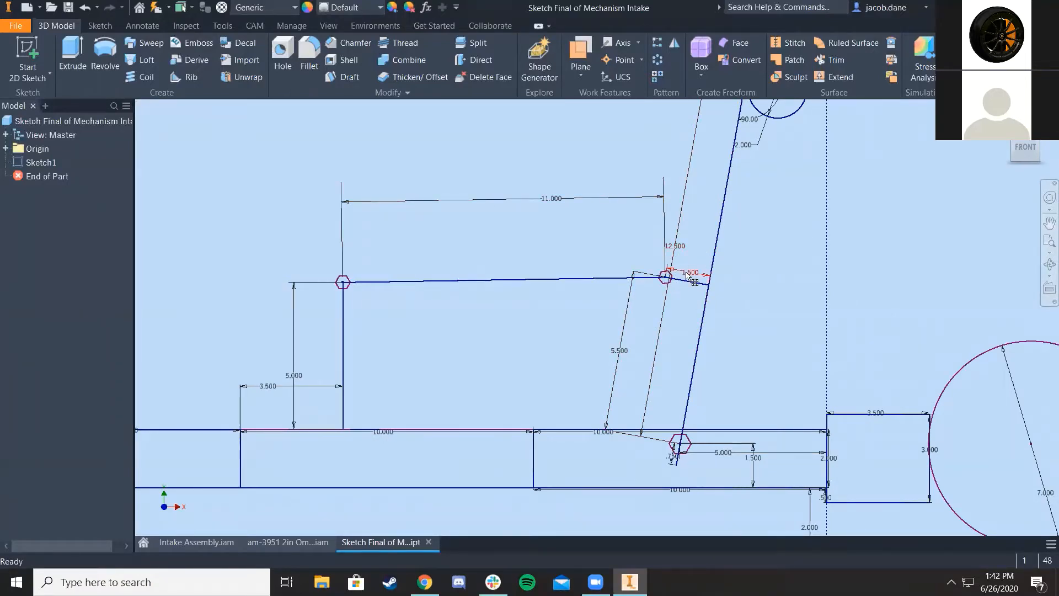
scroll(707, 294, "down", 3)
scroll(658, 237, "up", 8)
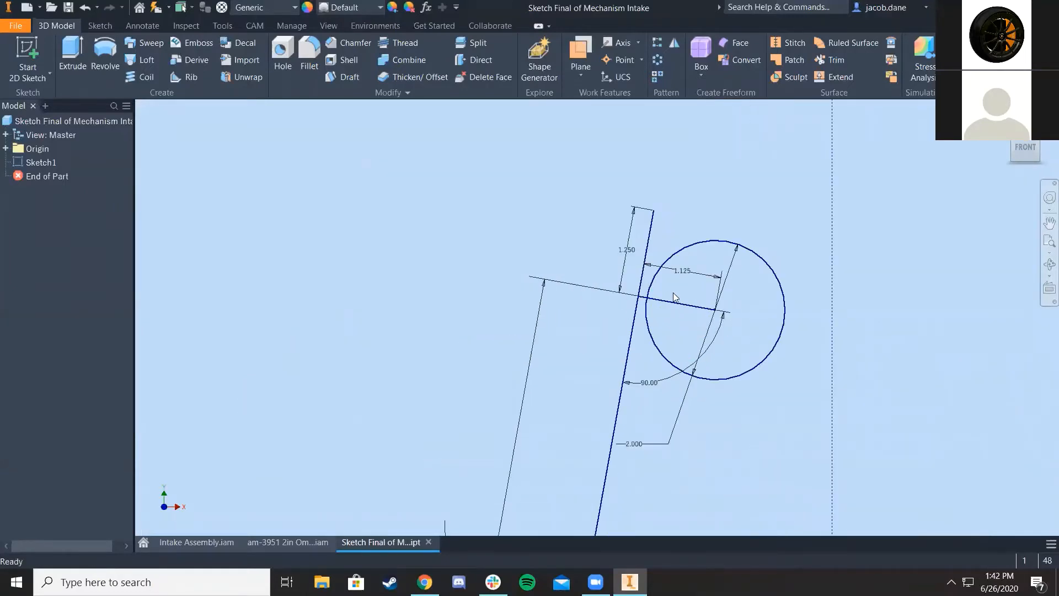
Examine the intake arm from its wheel mounting down to the lower hex pivot and its dimensions on the frame
middle_click_drag(717, 338, 721, 293)
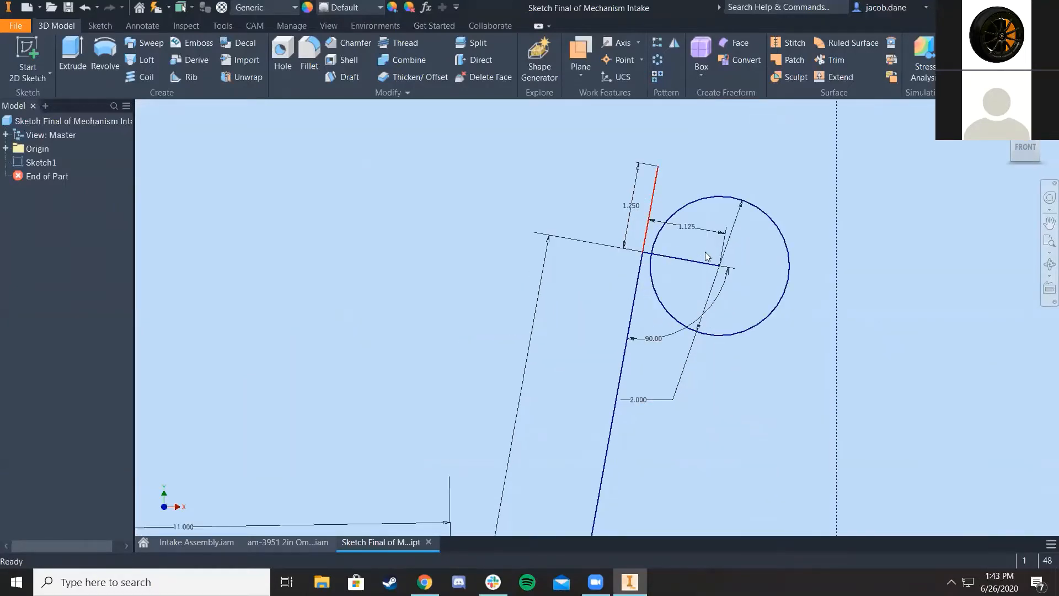
scroll(662, 199, "down", 5)
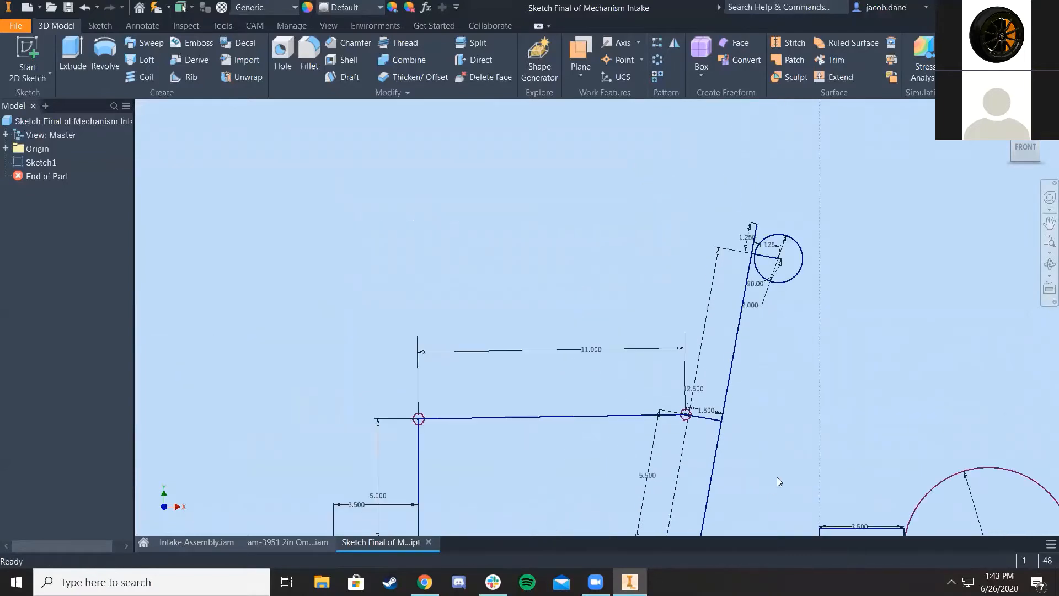
scroll(745, 310, "up", 6)
middle_click_drag(745, 310, 735, 393)
scroll(662, 309, "up", 6)
scroll(660, 298, "down", 3)
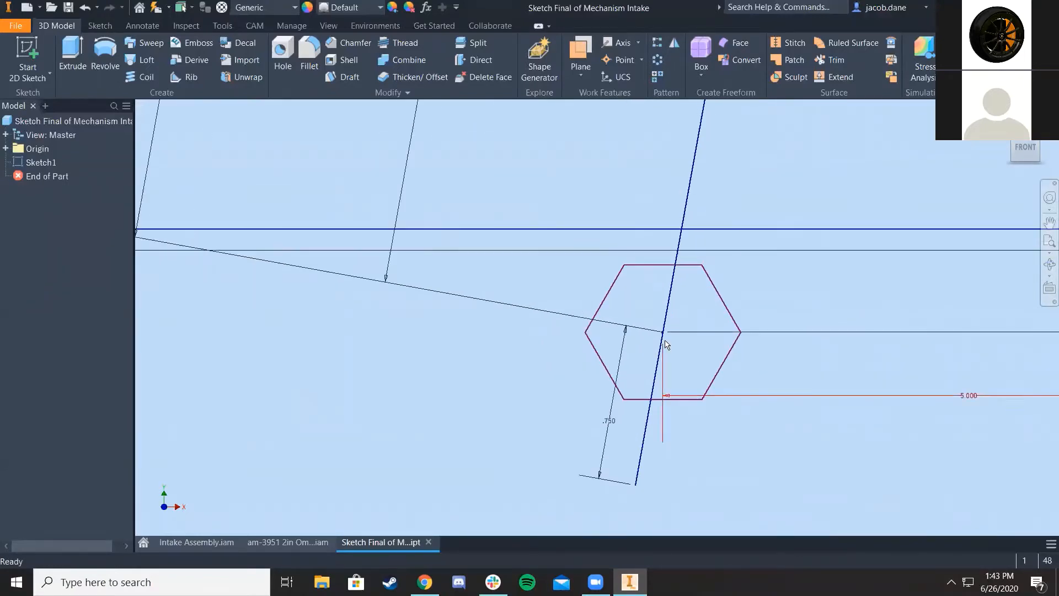
scroll(689, 260, "down", 3)
middle_click_drag(694, 279, 706, 226)
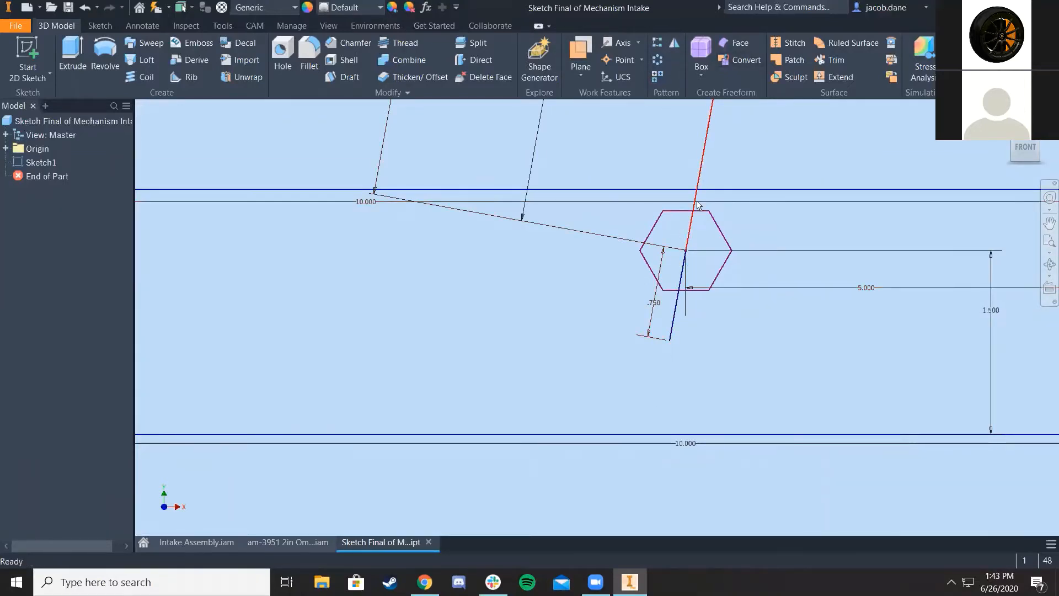
scroll(704, 255, "down", 8)
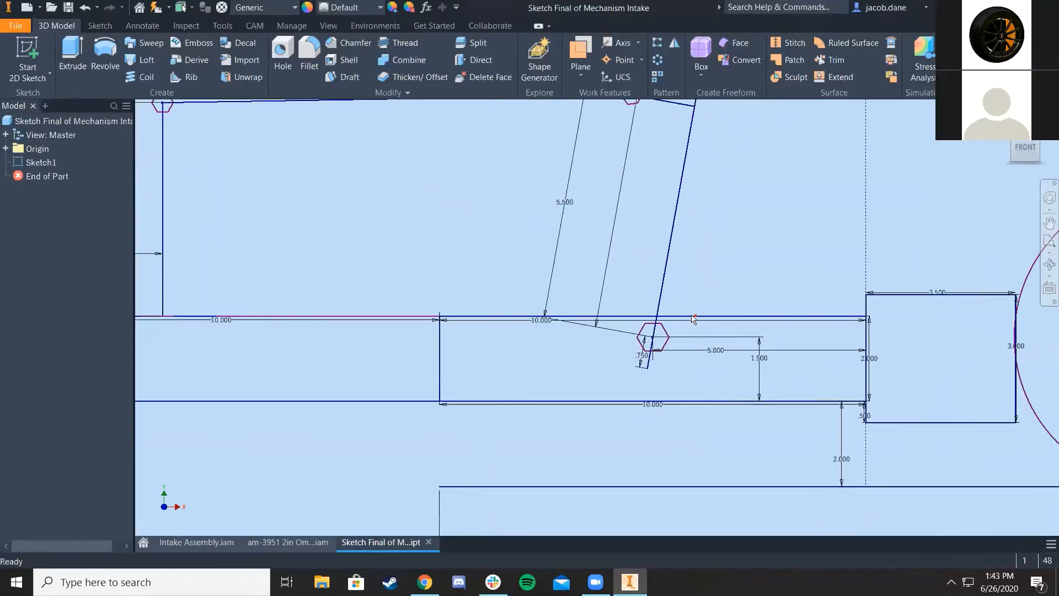
Examine the vertical piston support, its hex pivot and dimensions, and the piston line running to the intake arm
scroll(462, 269, "up", 8)
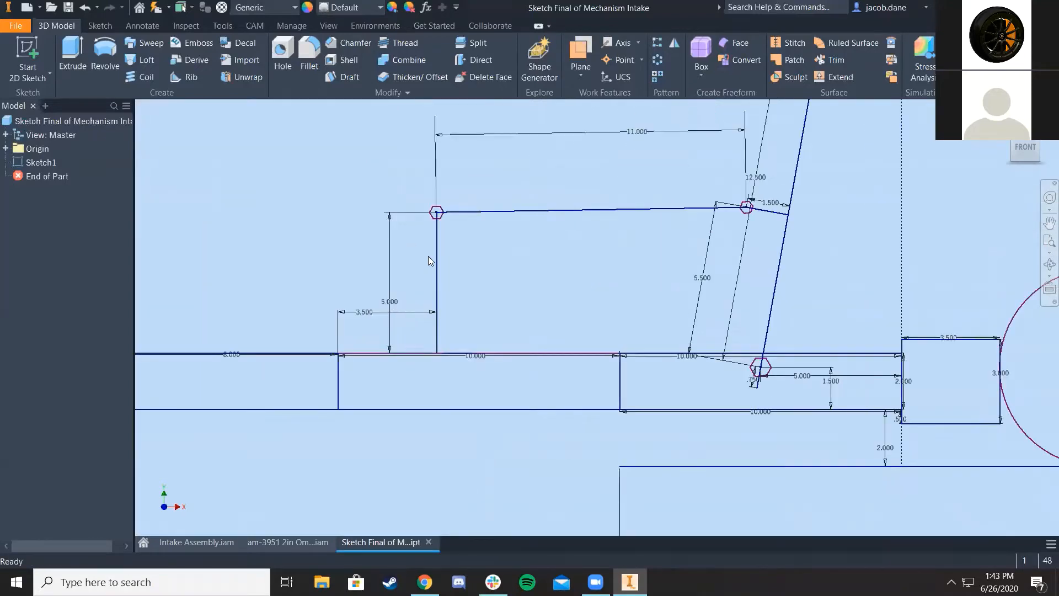
mouse_move(577, 252)
middle_mouse_down()
mouse_move(598, 261)
mouse_move(598, 238)
middle_mouse_up()
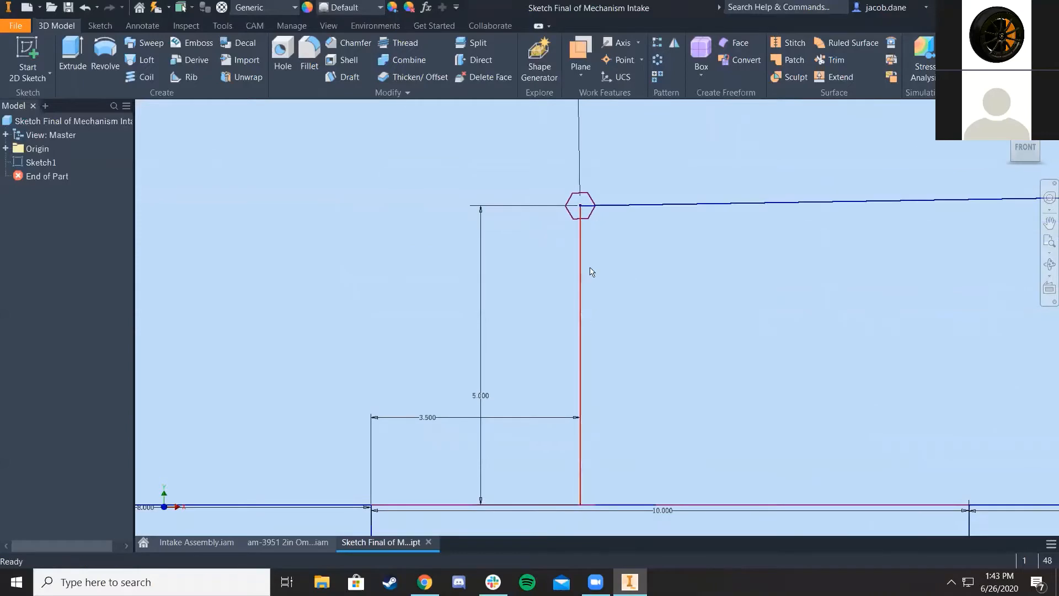
left_click(579, 382)
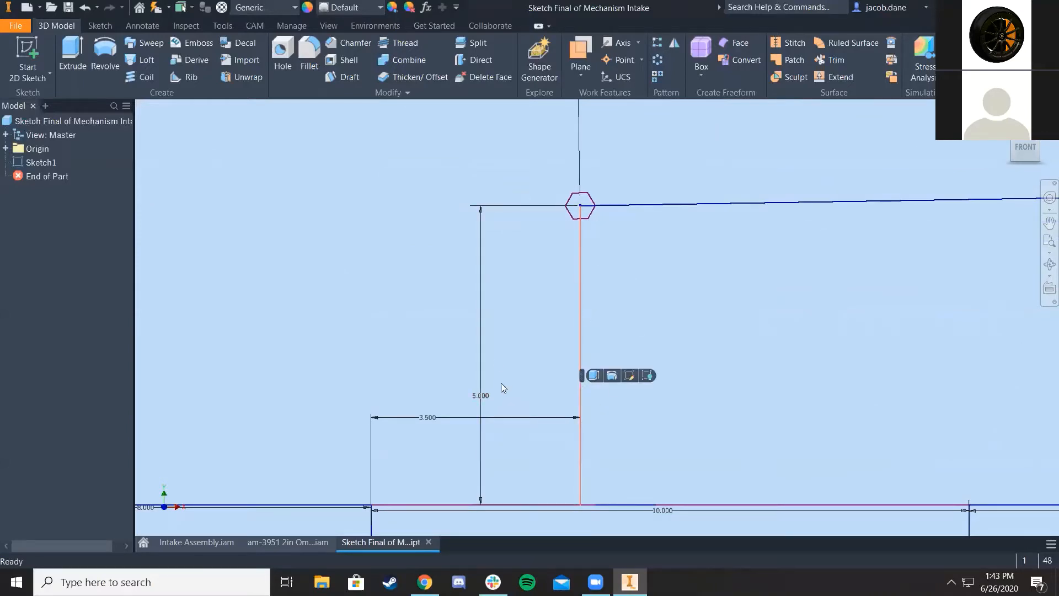
left_click(616, 230)
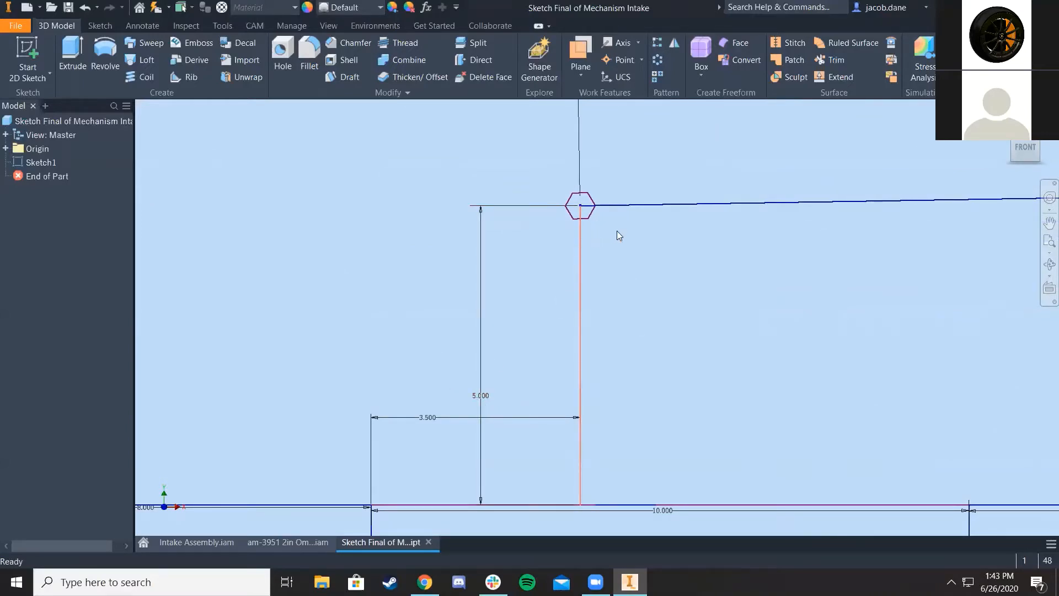
scroll(583, 222, "up", 3)
middle_click_drag(583, 222, 557, 307)
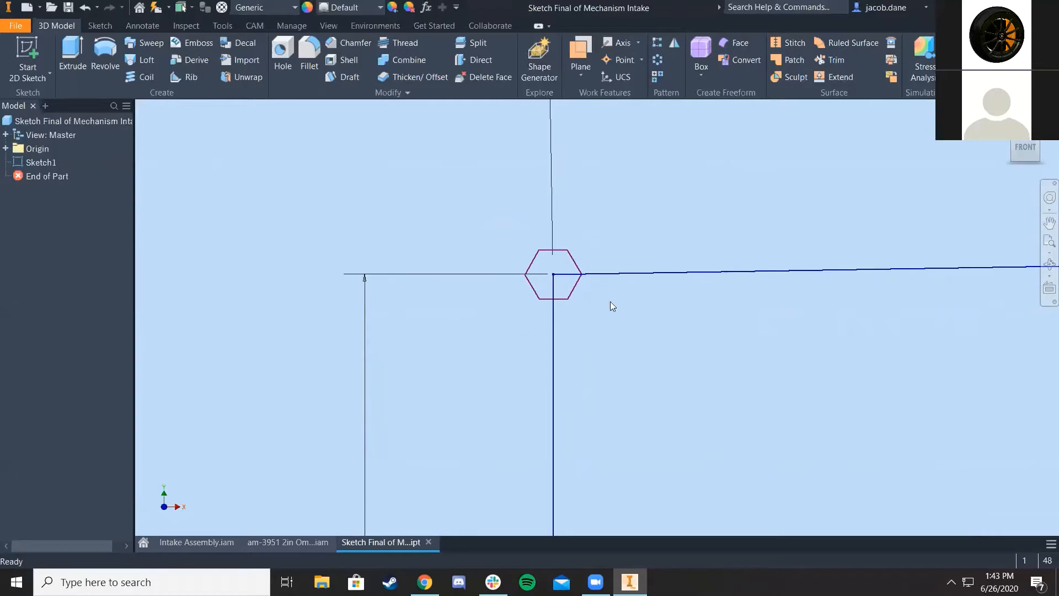
scroll(552, 320, "down", 5)
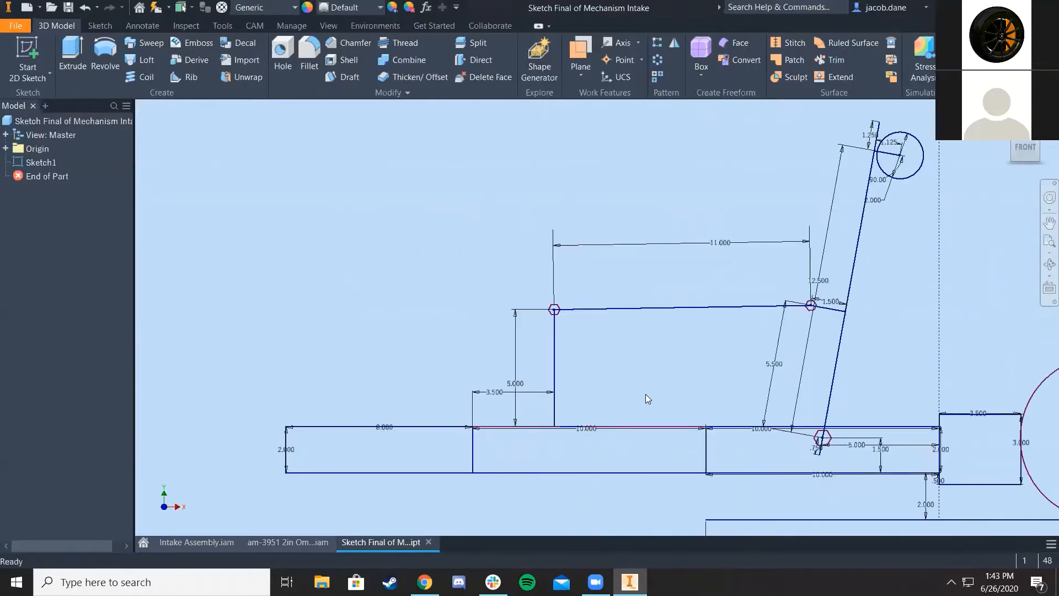
middle_click_drag(647, 399, 545, 347)
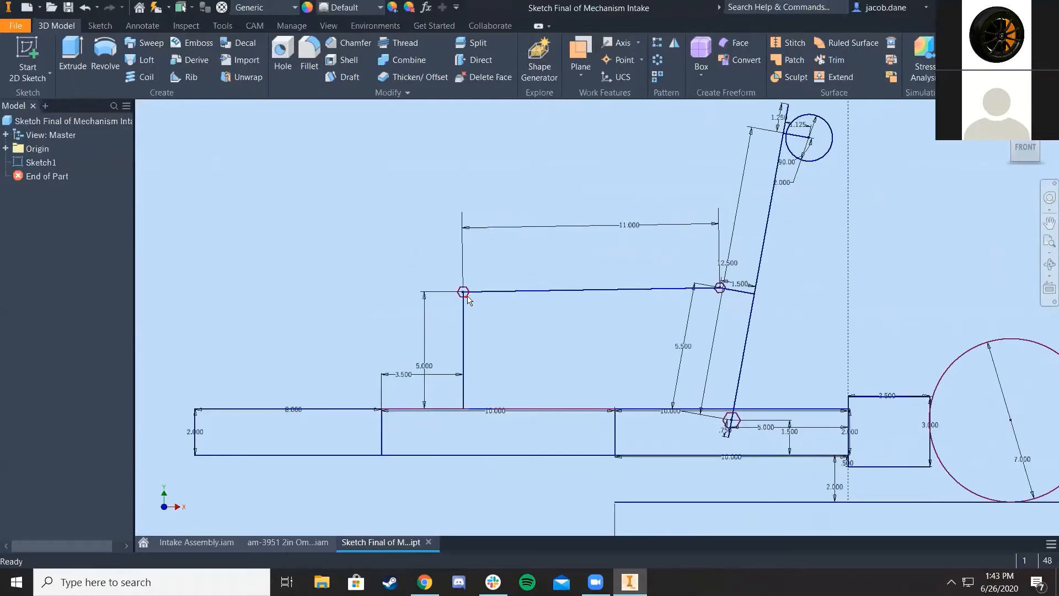
scroll(493, 377, "up", 3)
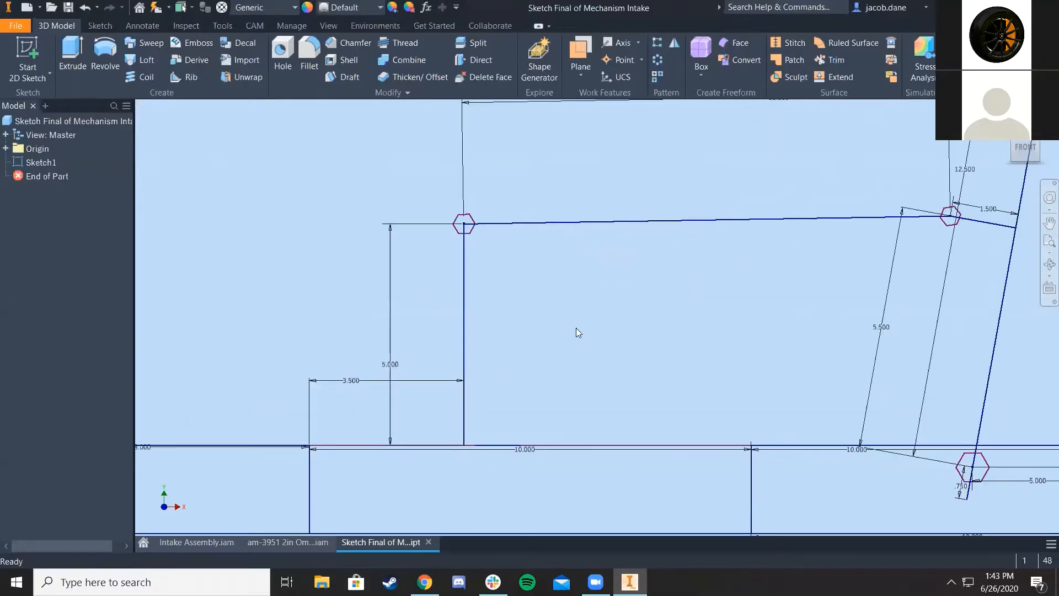
scroll(578, 332, "down", 3)
scroll(655, 199, "down", 2)
middle_click_drag(782, 171, 711, 256)
middle_click_drag(542, 275, 502, 409)
scroll(598, 357, "up", 3)
middle_click_drag(600, 360, 701, 249)
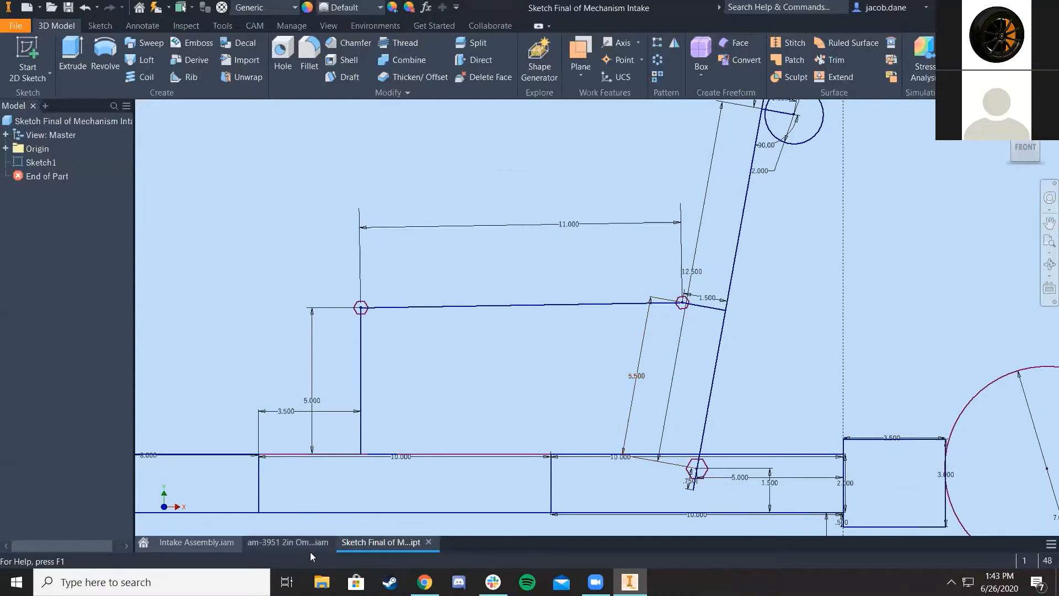
Switch to Intake Assembly.iam and examine the piston cylinder and its threaded rod end
left_click(288, 542)
left_click(197, 542)
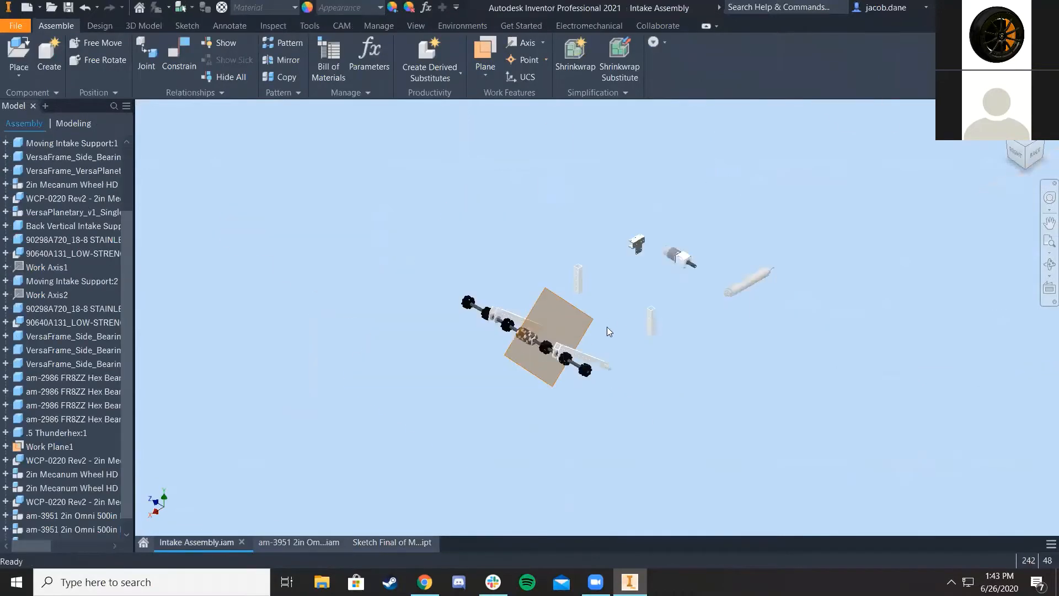
scroll(483, 374, "up", 8)
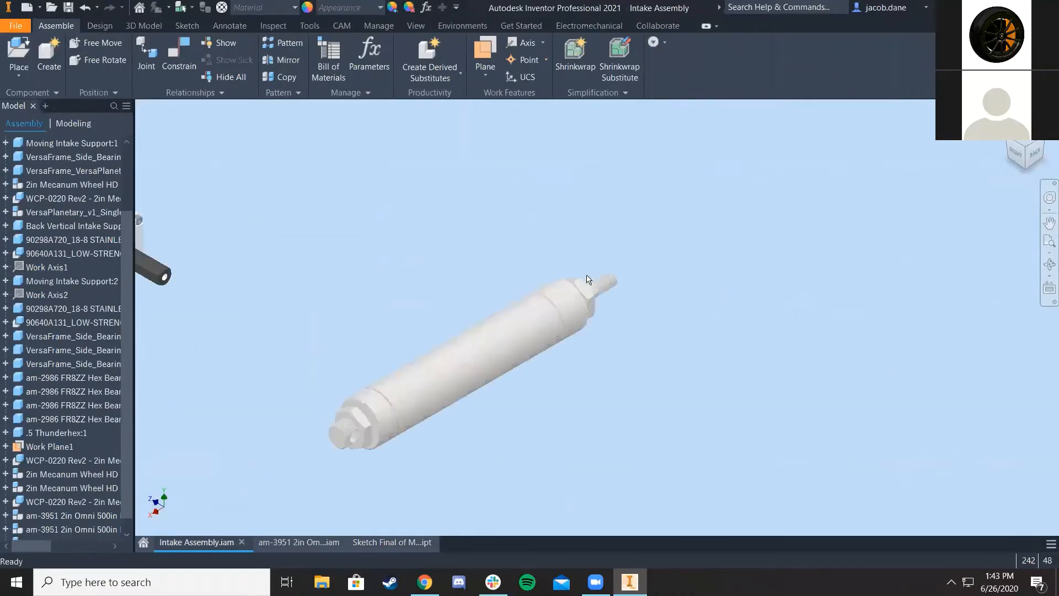
left_click(1043, 143)
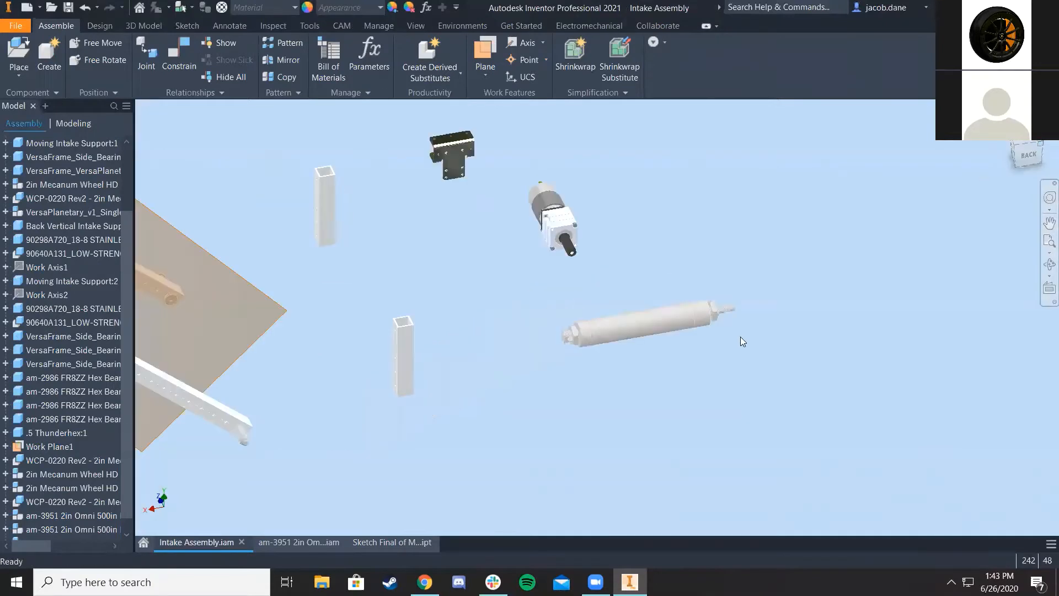
scroll(602, 393, "up", 6)
left_click_drag(775, 387, 752, 372)
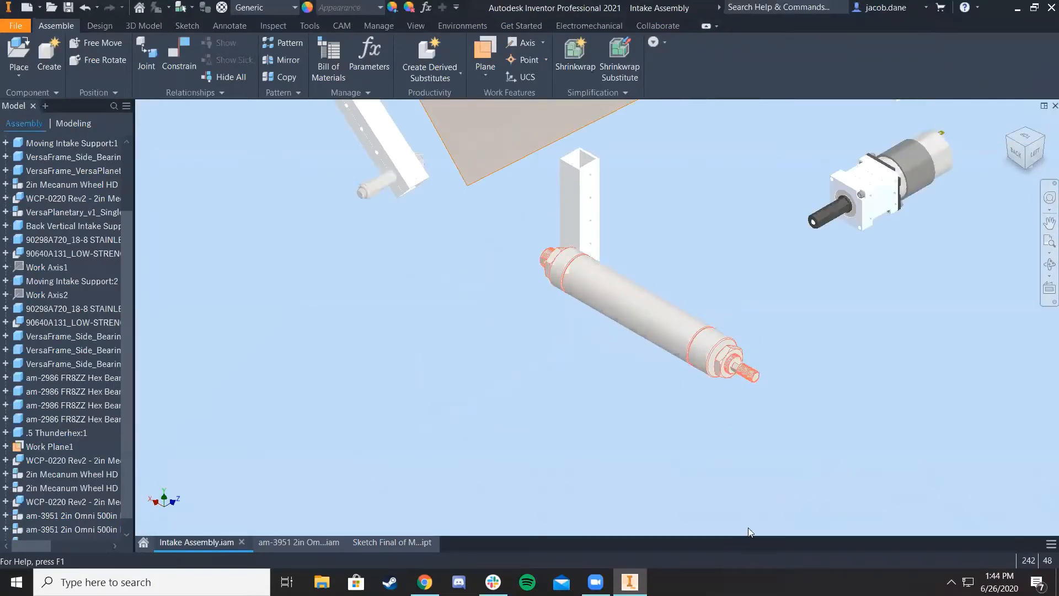
left_click(758, 378)
scroll(770, 364, "up", 3)
middle_click_drag(770, 365, 761, 353)
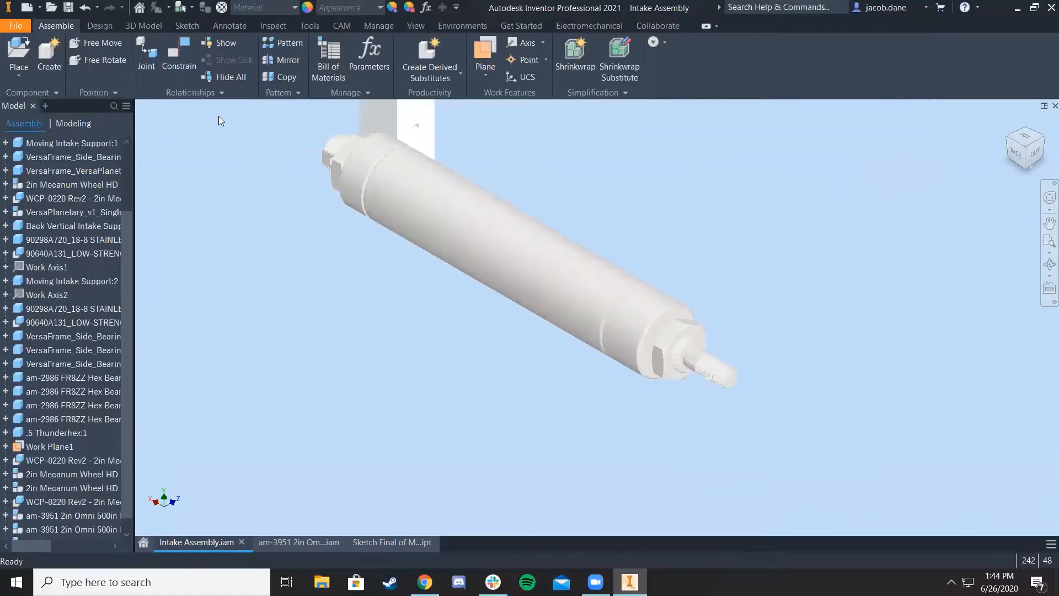
left_click(26, 44)
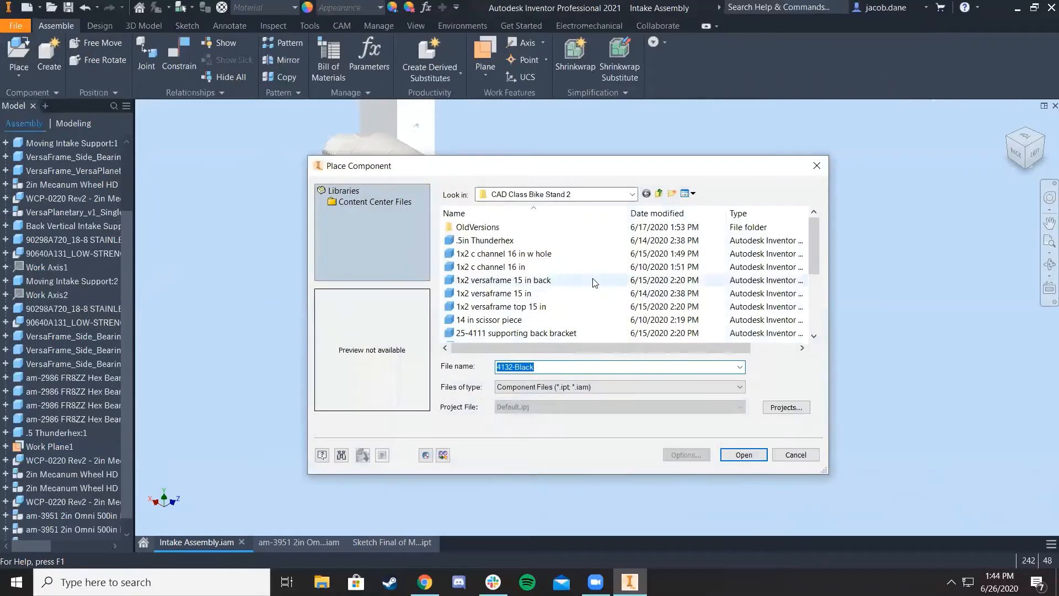
scroll(557, 304, "down", 4)
scroll(556, 305, "up", 3)
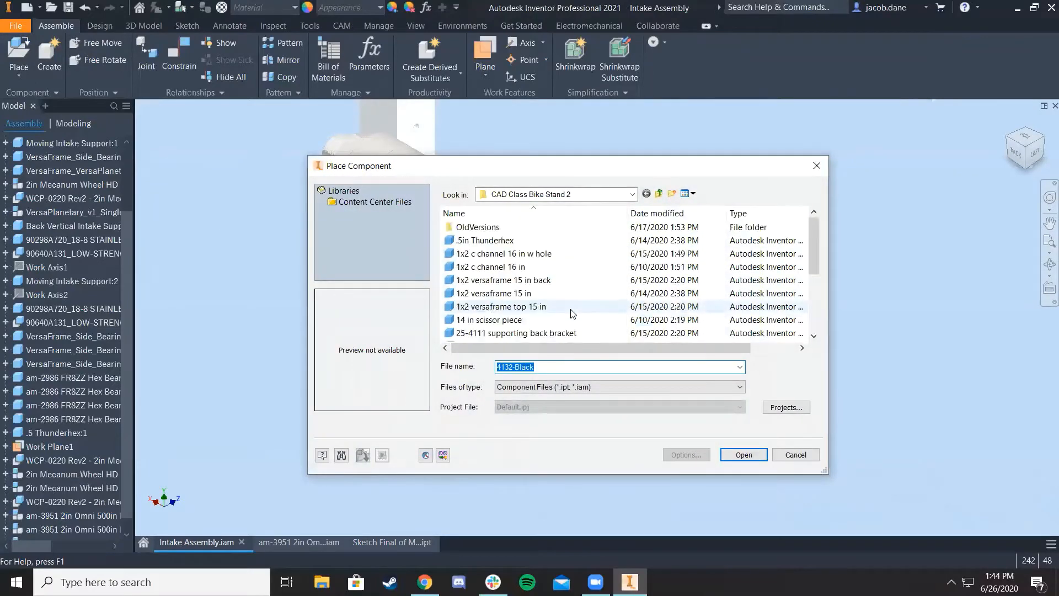
scroll(574, 301, "down", 2)
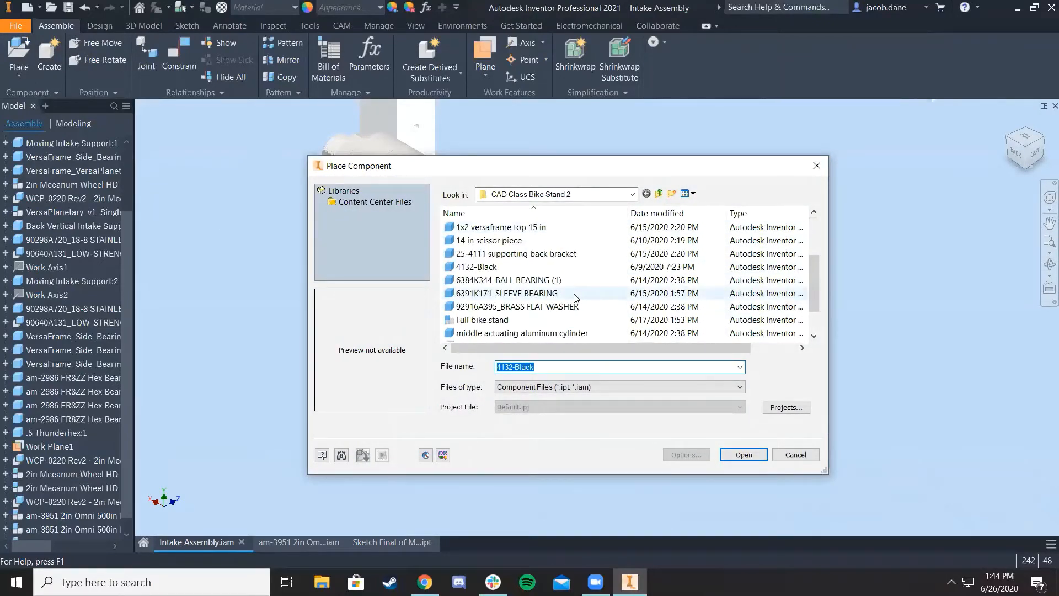
left_click(797, 458)
Move the piston cylinder clear of the vertical support tube in the assembly
scroll(688, 328, "up", 3)
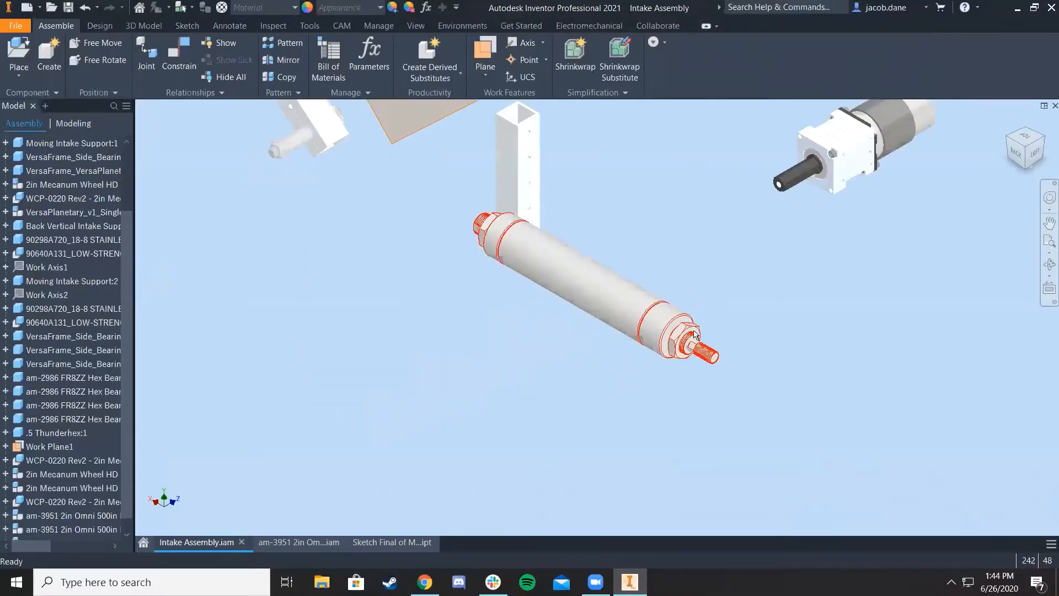
middle_click_drag(663, 310, 586, 373)
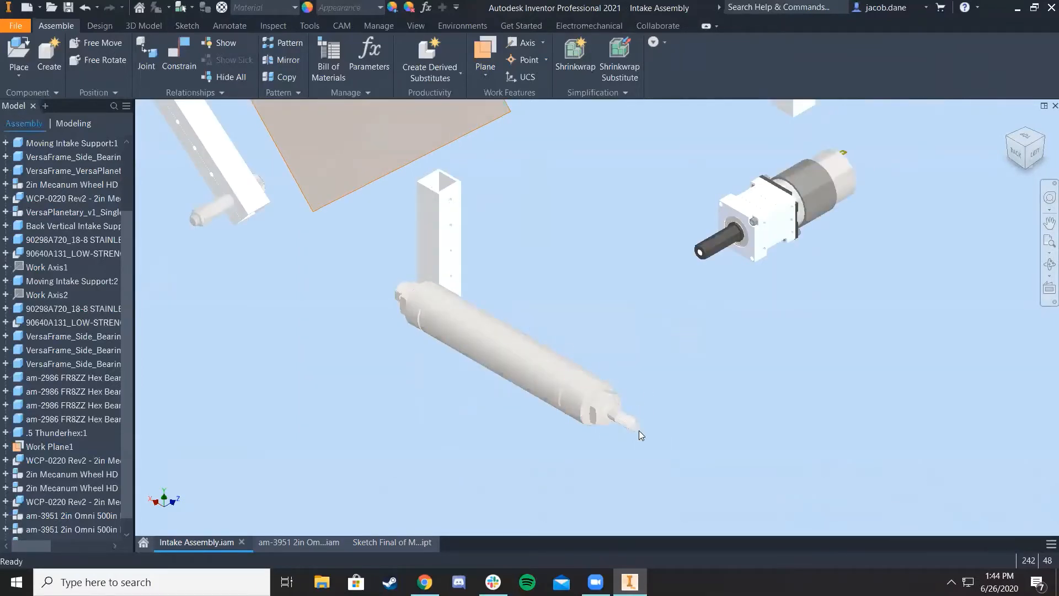
left_click_drag(540, 367, 482, 394)
middle_click_drag(653, 320, 674, 260)
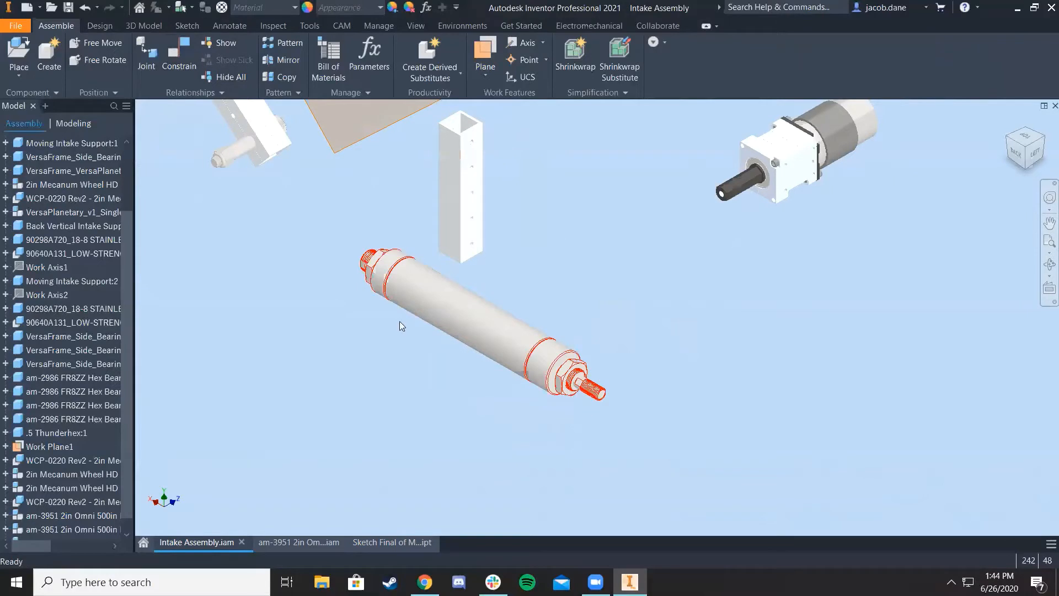
scroll(387, 365, "up", 2)
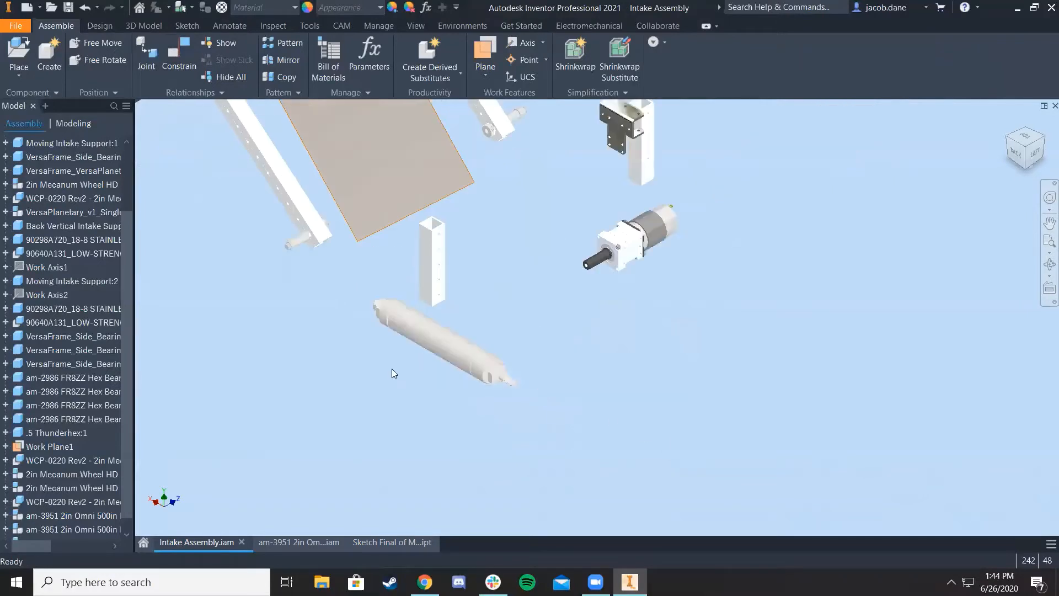
scroll(403, 371, "up", 1)
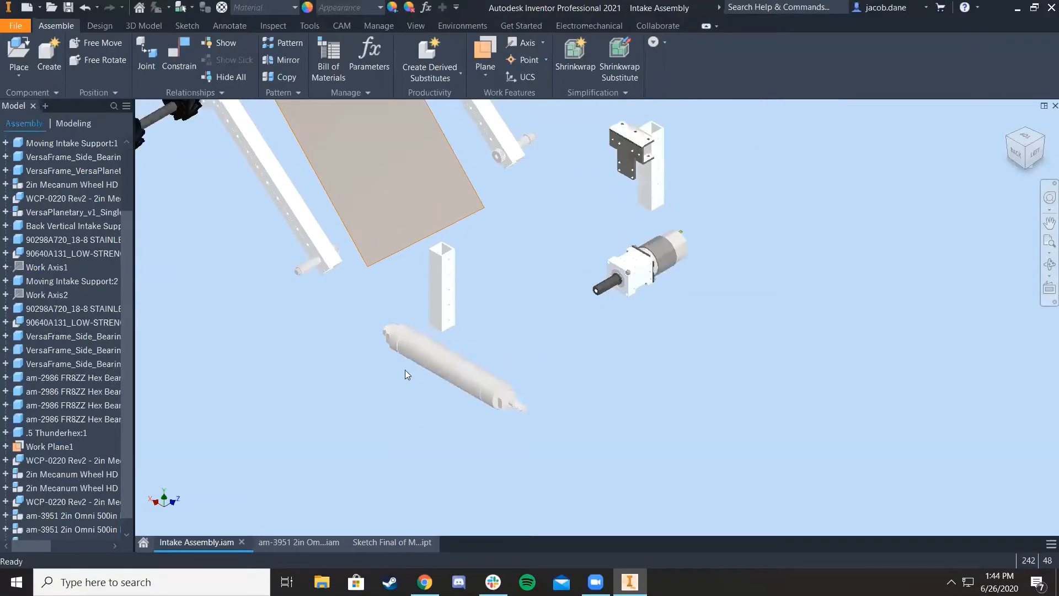
Place one instance of the 6498K988 actuating portion from the CAD Class Intake folder near the piston's rod end
left_click(18, 55)
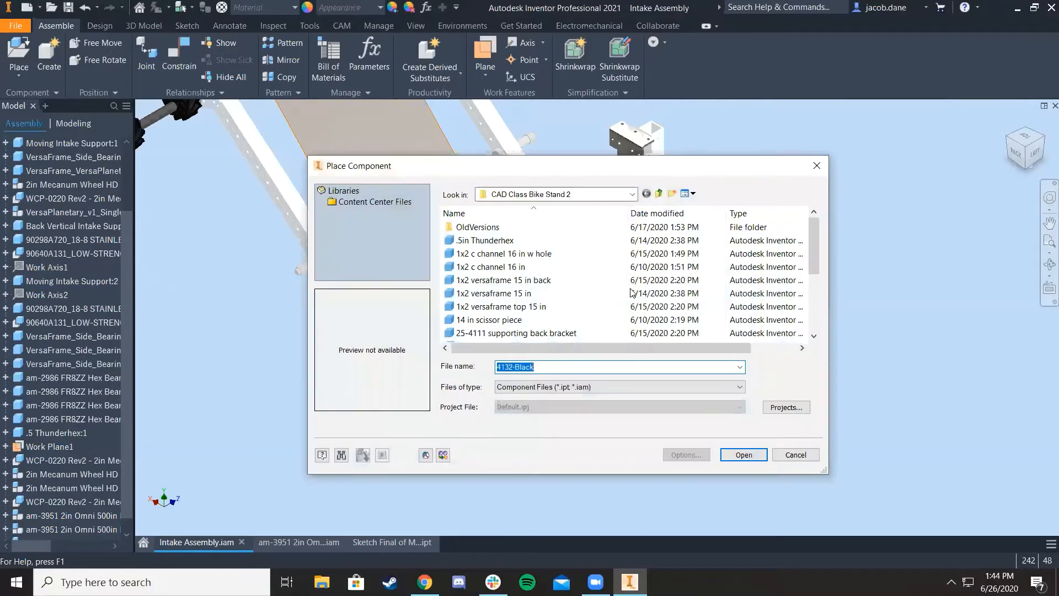
left_click(552, 195)
left_click(516, 346)
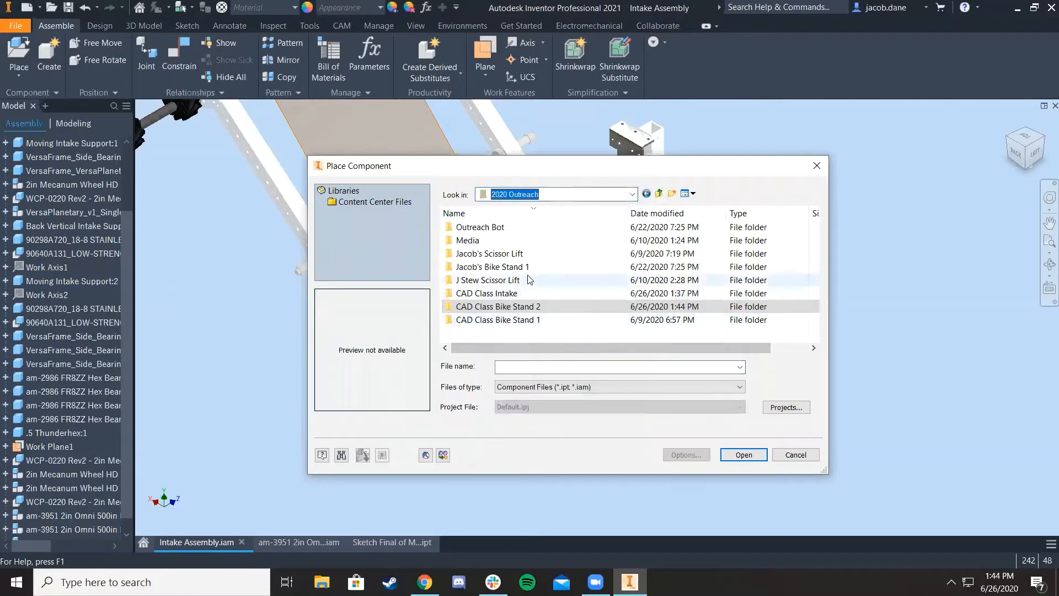
double_click(517, 293)
scroll(517, 301, "up", 1)
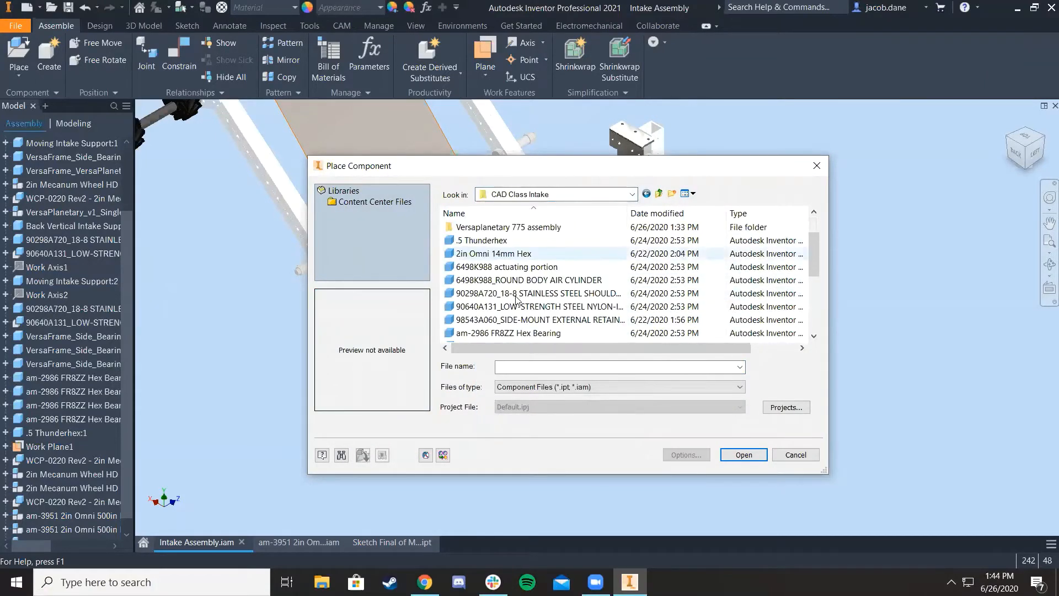
left_click(546, 266)
left_click(764, 458)
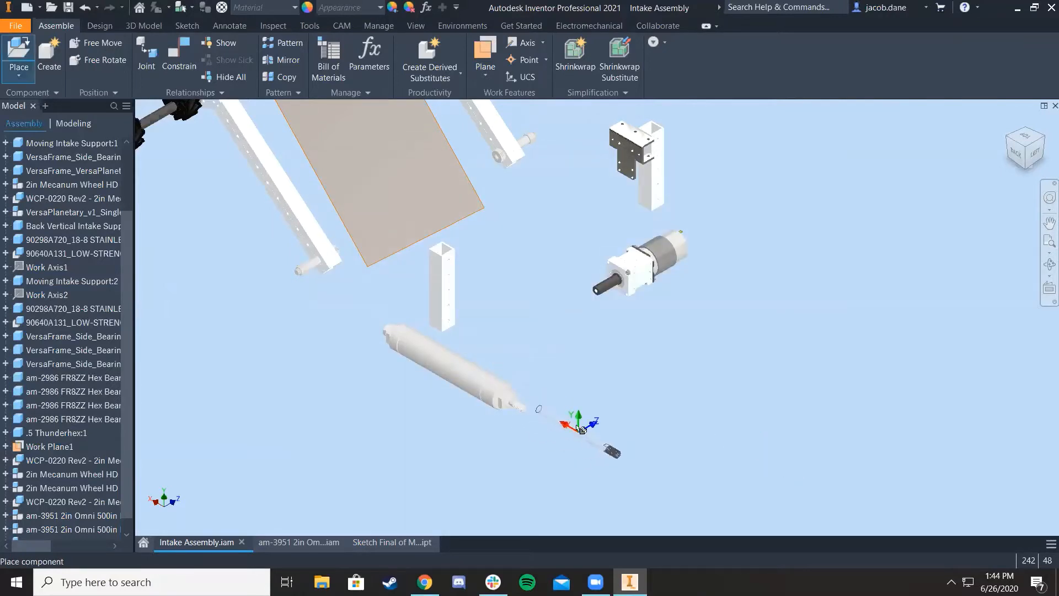
left_click(579, 418)
right_click(577, 389)
left_click(619, 389)
Open the piston subassembly from the Intake Assembly in its own document and view its threaded rod end
scroll(577, 384, "down", 5)
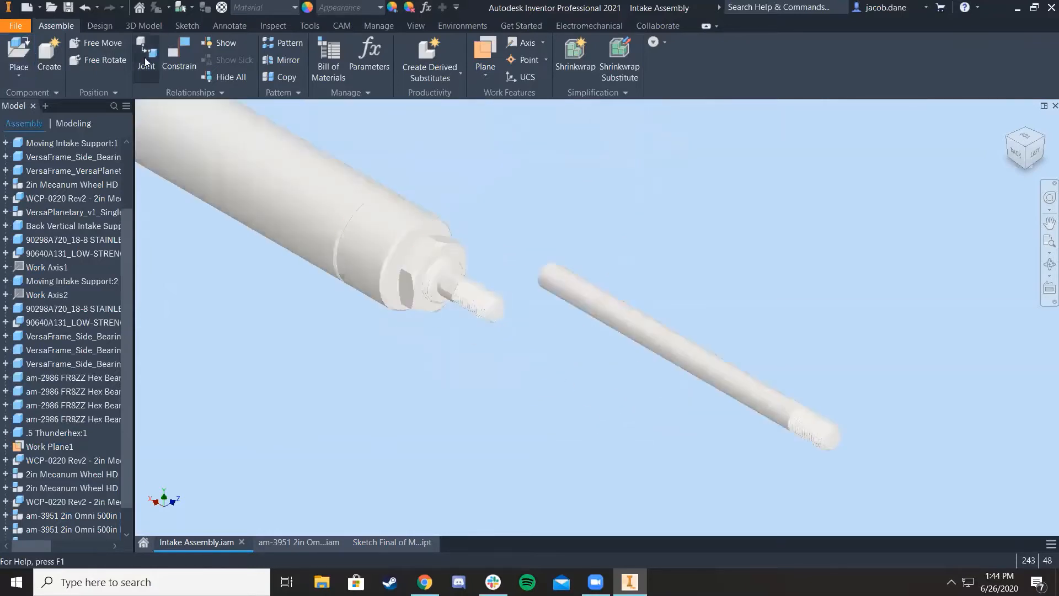
left_click(496, 298)
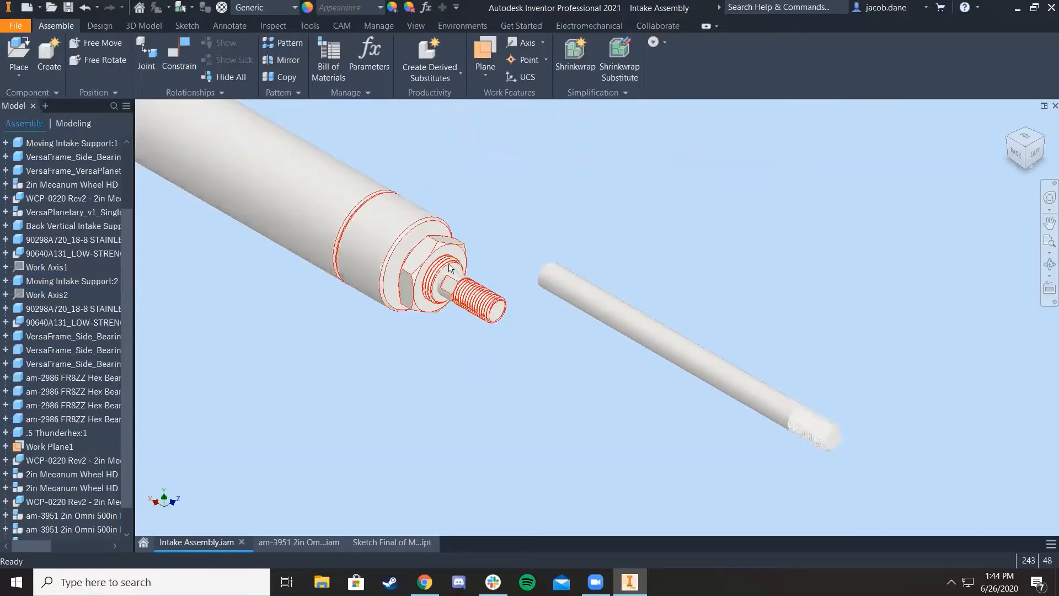
scroll(450, 268, "up", 2)
right_click(474, 184)
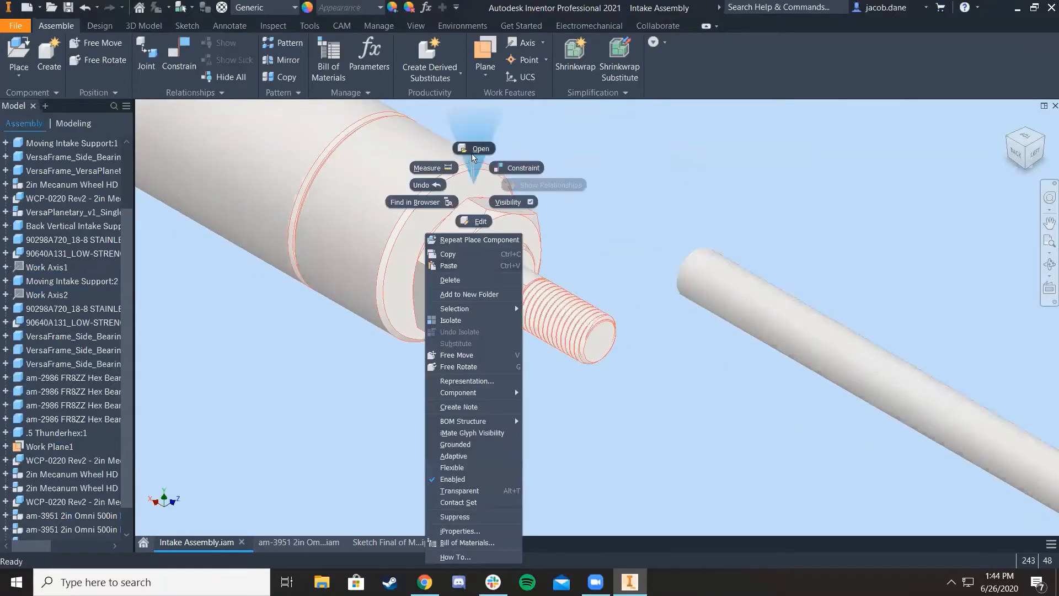
left_click(472, 157)
scroll(441, 314, "up", 4)
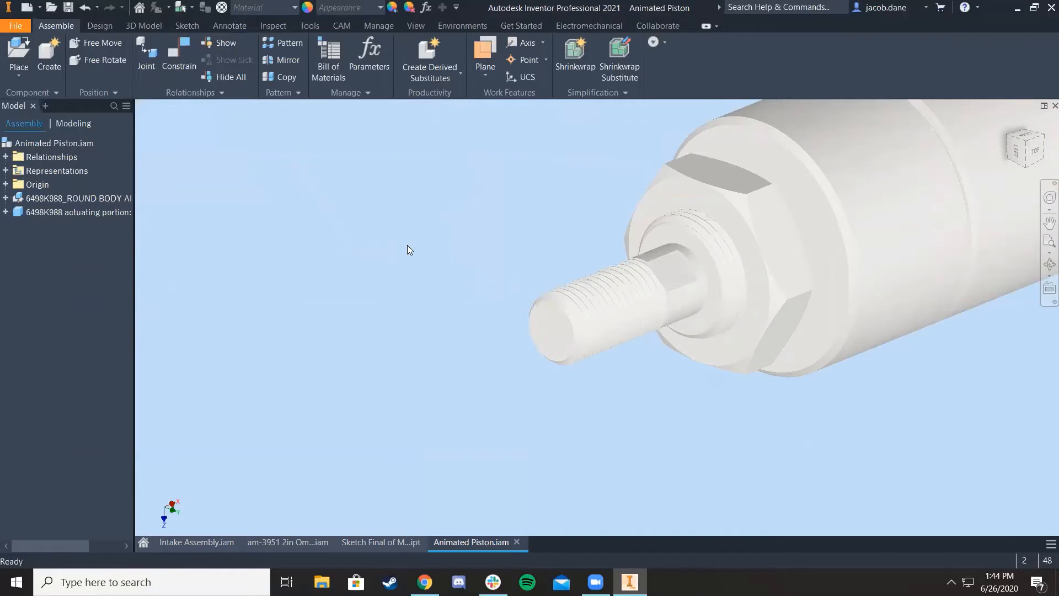
Close the Animated Piston document and place one 6498K988_ROUND BODY AIR CYLINDER from the CAD Class Intake folder beside the piston in Intake Assembly
scroll(406, 247, "down", 5)
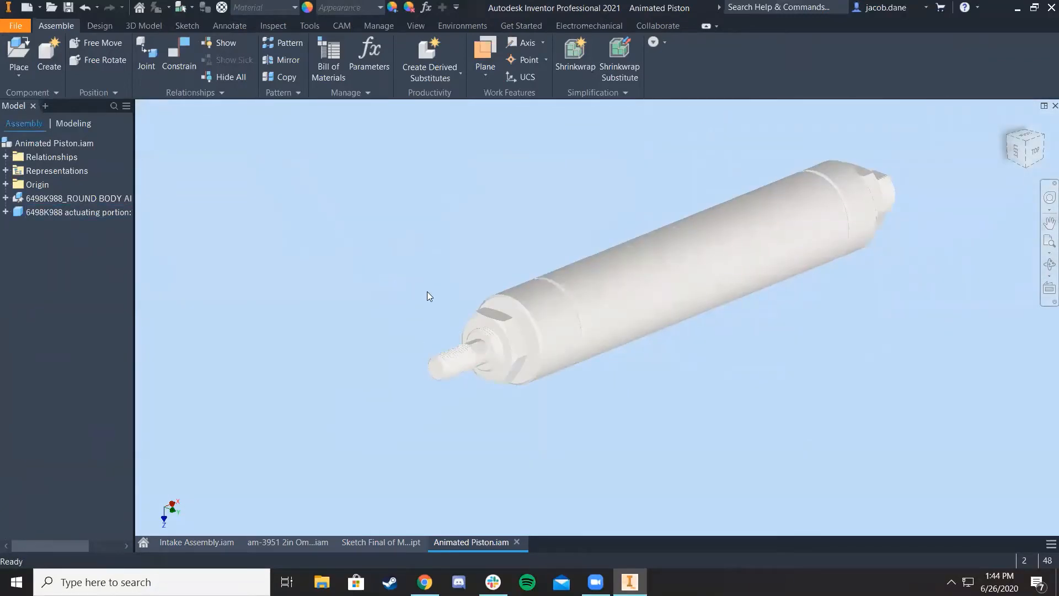
left_click(517, 542)
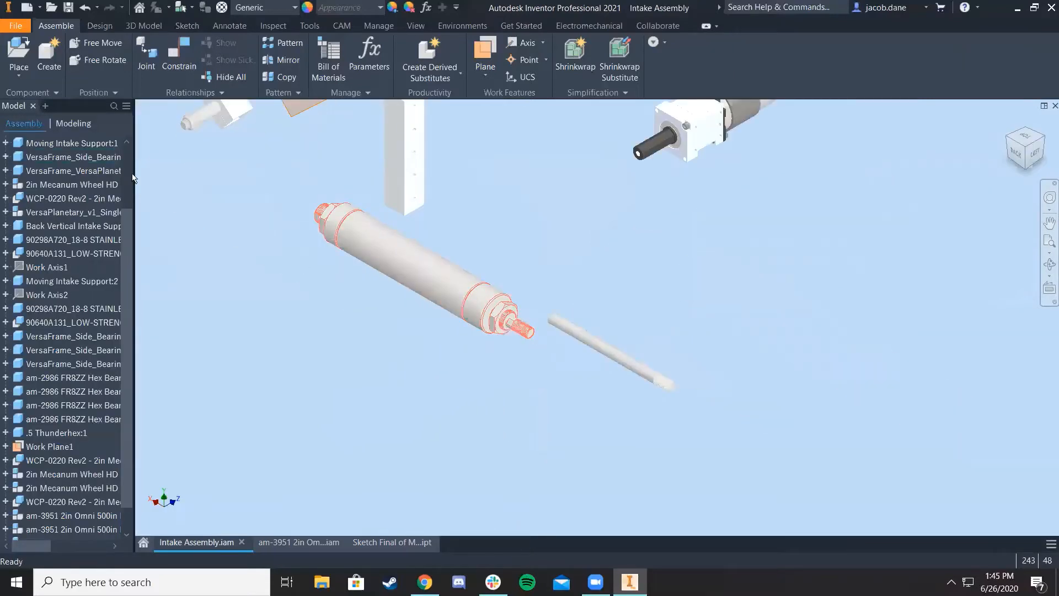
left_click(18, 55)
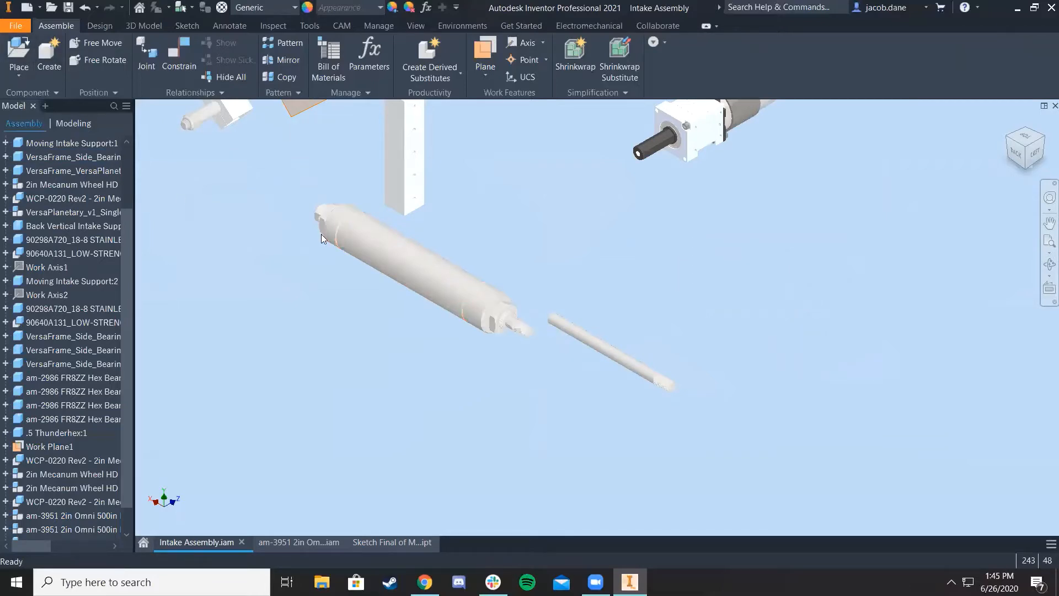
left_click(532, 320)
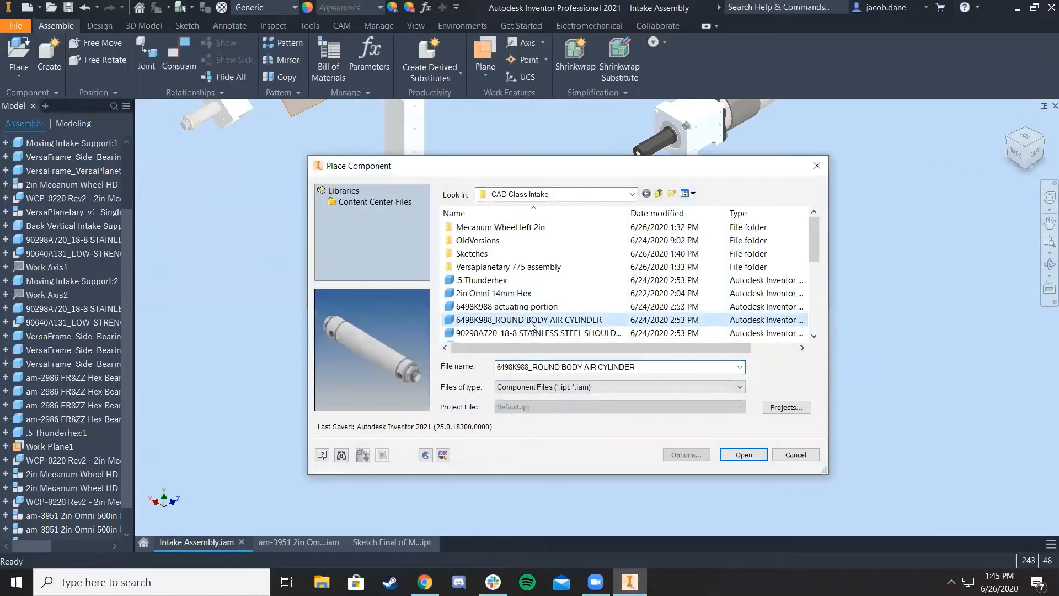
left_click(744, 455)
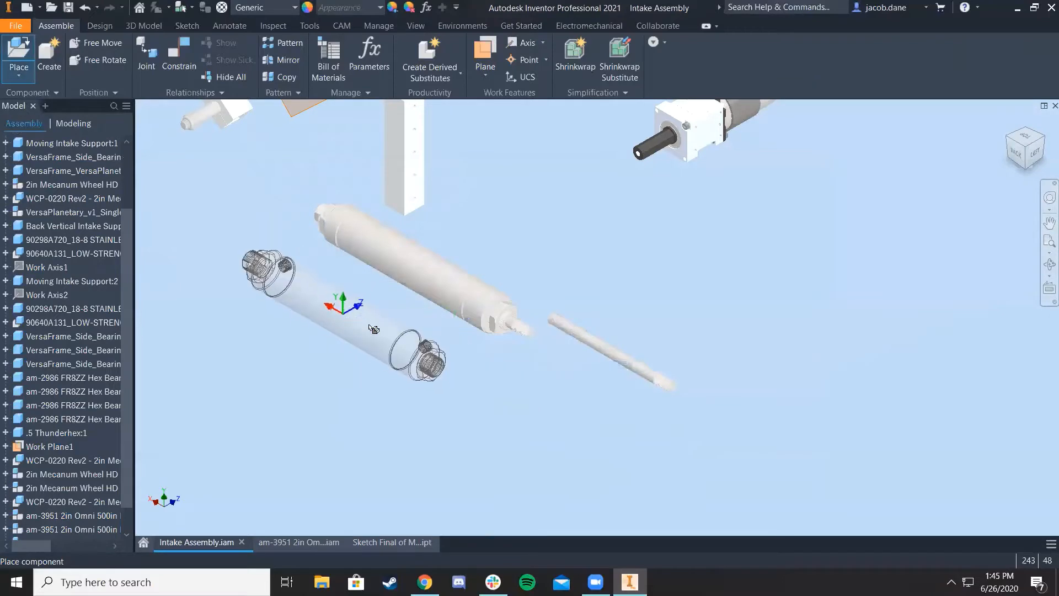
right_click(306, 349)
left_click(365, 360)
scroll(418, 367, "up", 3)
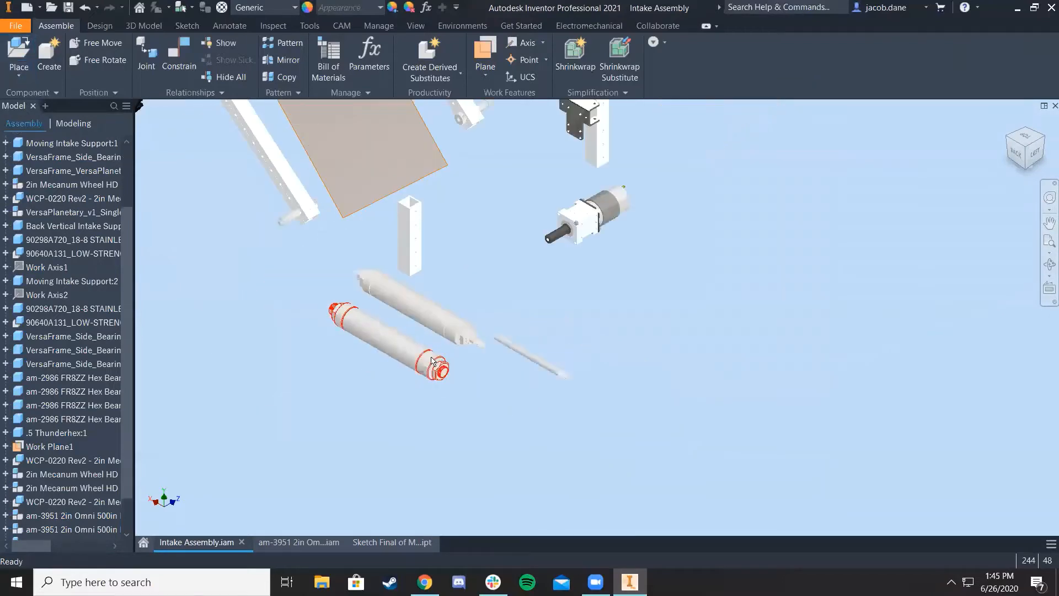
Compare the ends of the newly placed air cylinder with the existing piston, and delete the Animated Piston subassembly from Intake Assembly
scroll(434, 351, "down", 6)
mouse_move(499, 347)
middle_mouse_down()
mouse_move(576, 348)
mouse_move(544, 363)
mouse_move(572, 360)
middle_mouse_up()
scroll(319, 262, "up", 4)
scroll(270, 258, "down", 5)
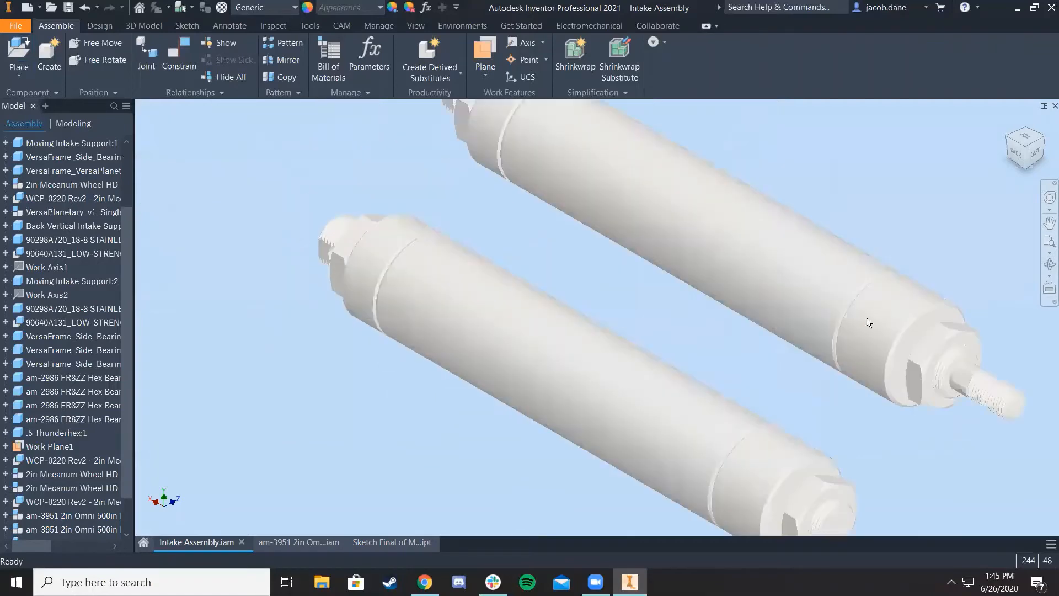
left_click(1002, 131)
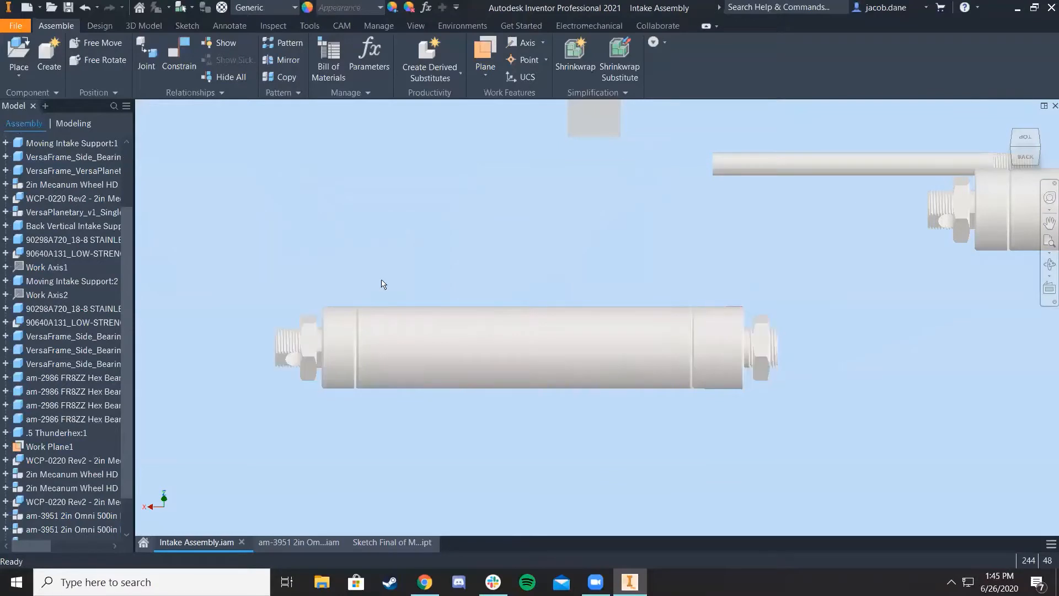
left_click(1038, 150)
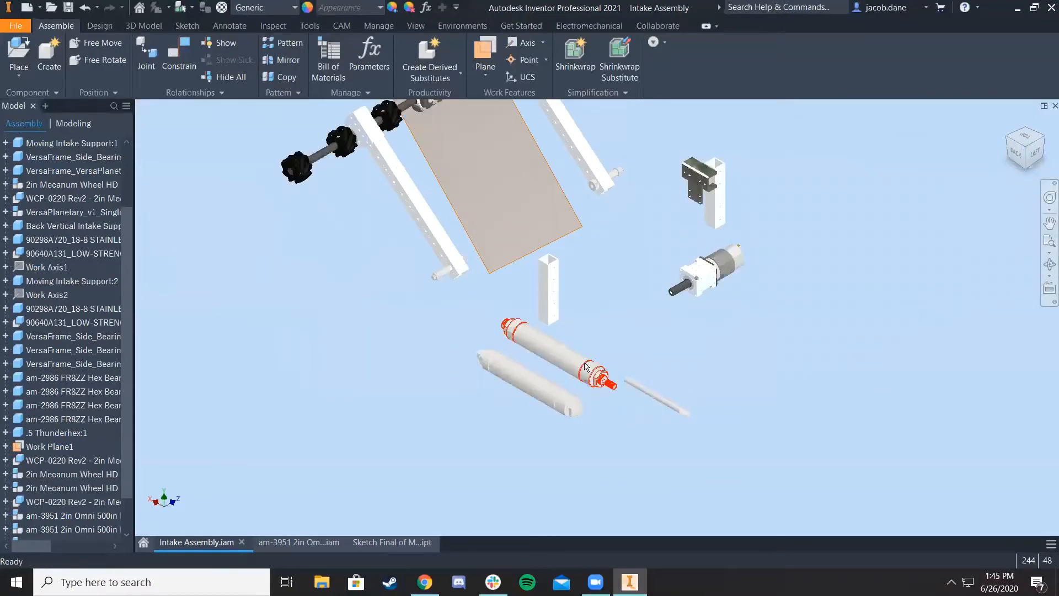
scroll(629, 397, "up", 5)
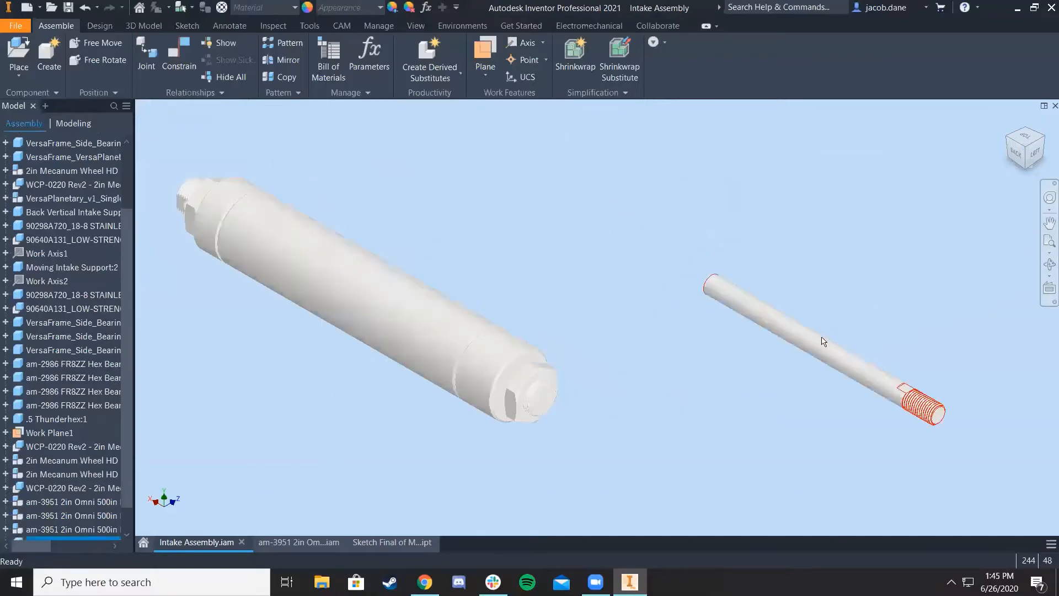
Mate the centre axis of the actuating rod to the centre axis of the air cylinder with zero offset
key("c")
left_click(720, 408)
left_click(491, 352)
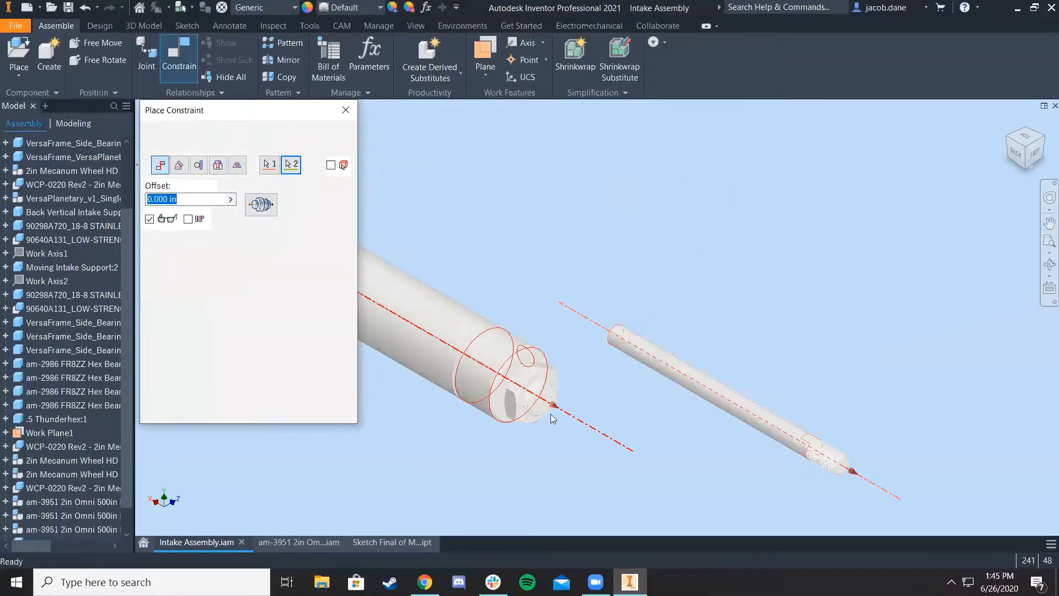
scroll(548, 424, "up", 3)
middle_click_drag(672, 264, 753, 184)
scroll(753, 185, "down", 4)
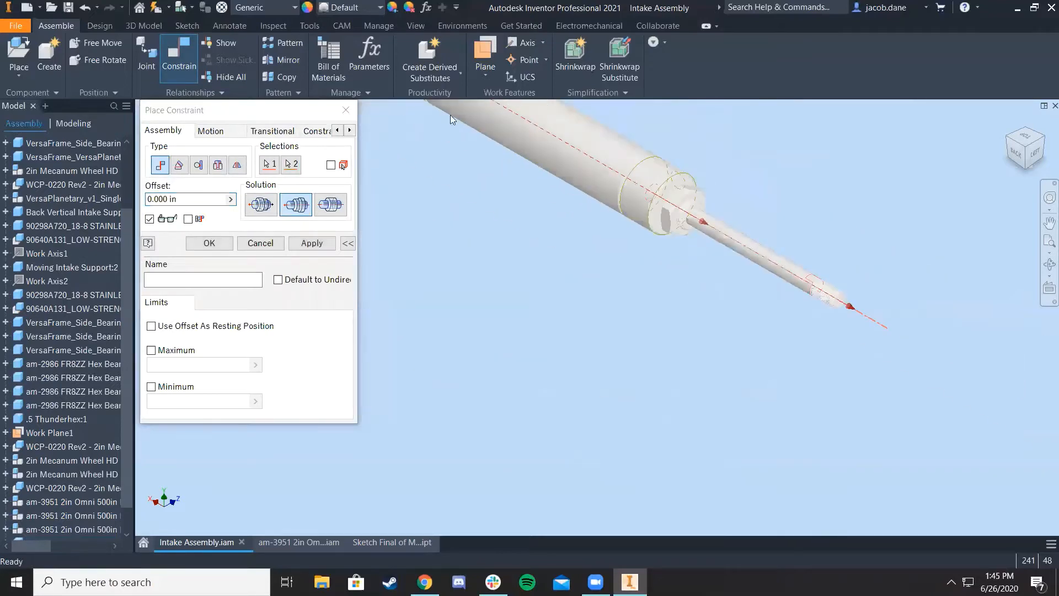
left_click(311, 243)
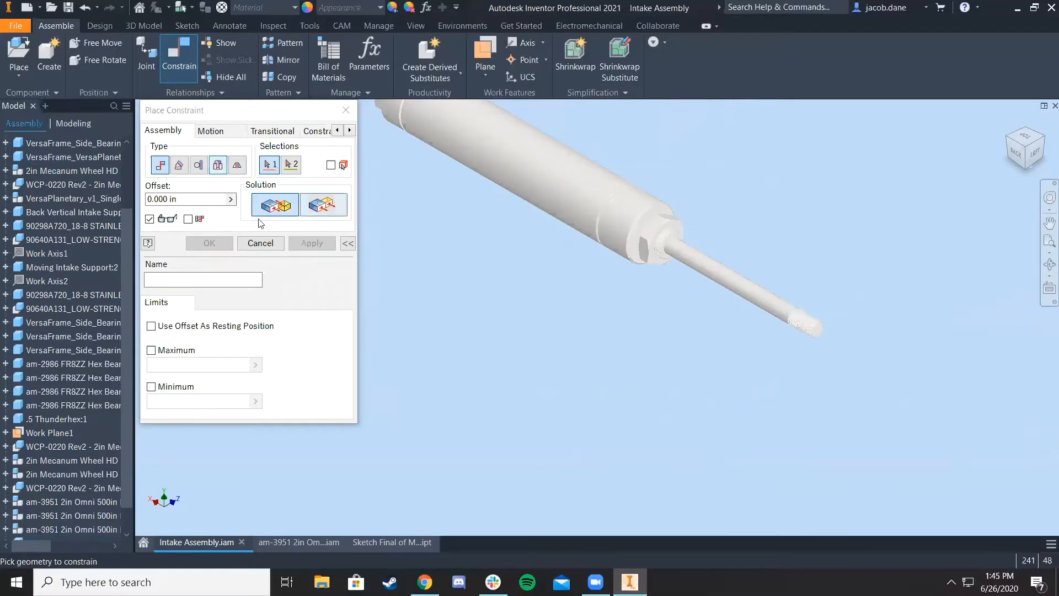
scroll(823, 359, "up", 5)
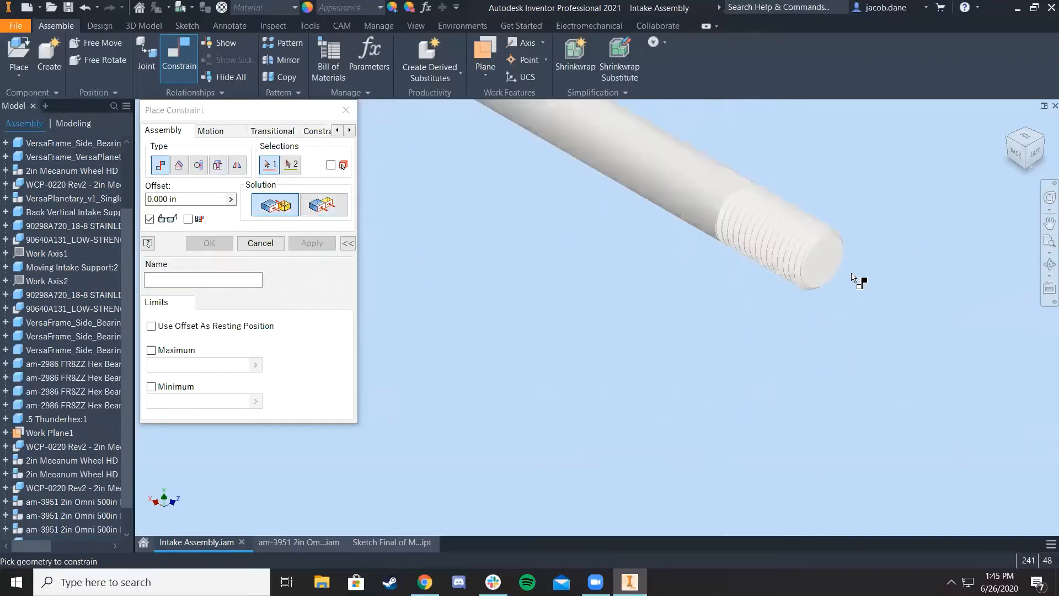
left_click(826, 266)
scroll(674, 189, "down", 3)
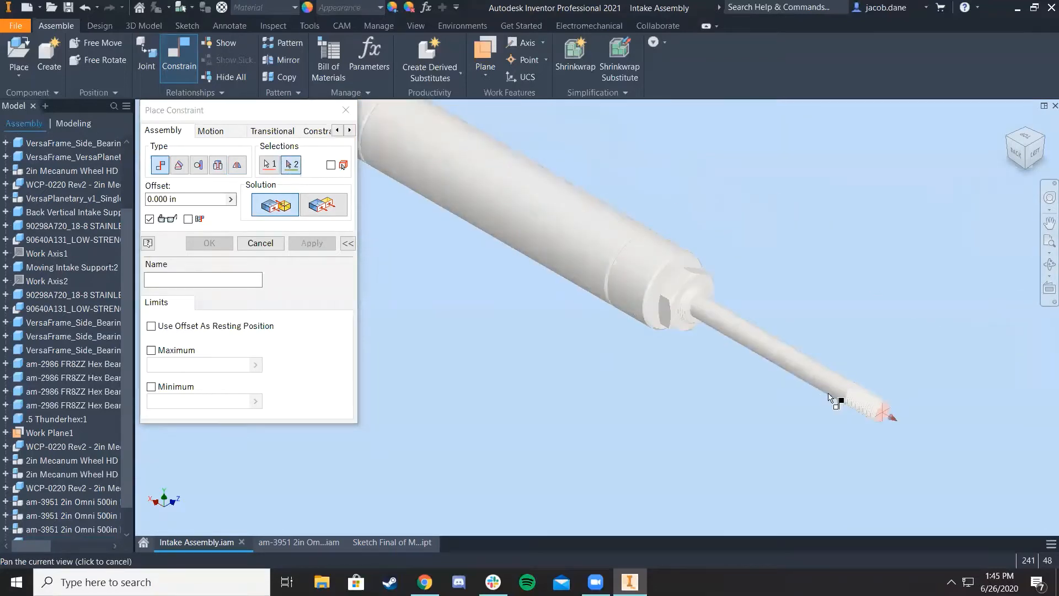
left_click(1008, 137)
scroll(670, 414, "up", 6)
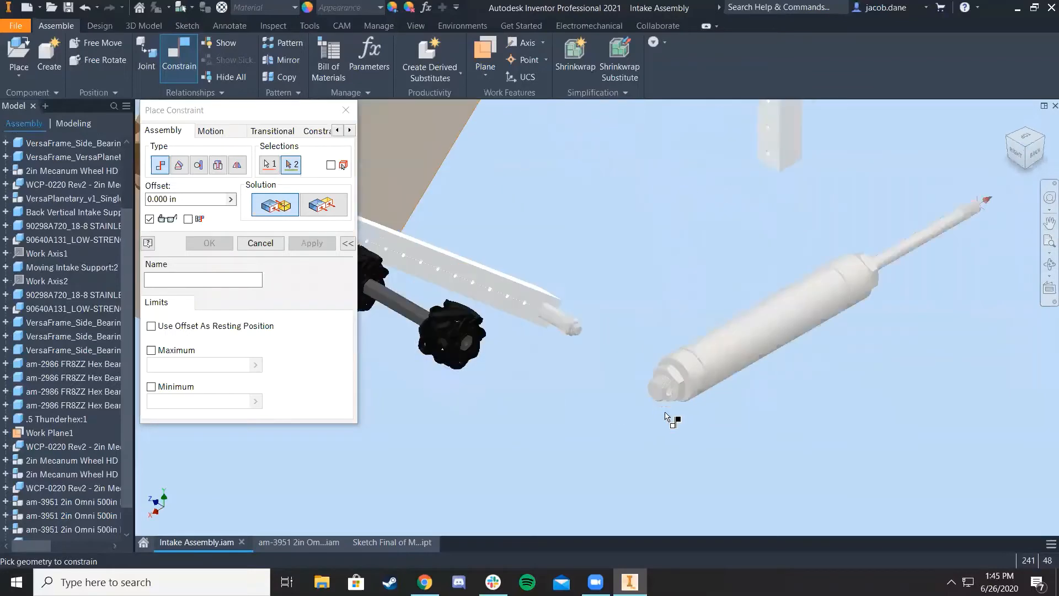
left_click(662, 413)
scroll(703, 391, "down", 5)
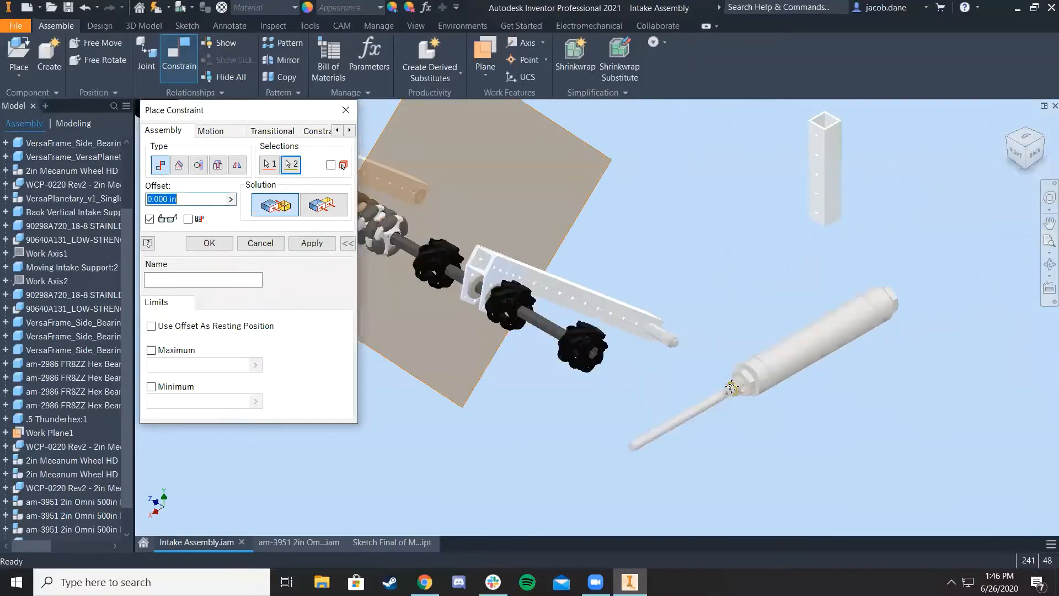
left_click(1046, 139)
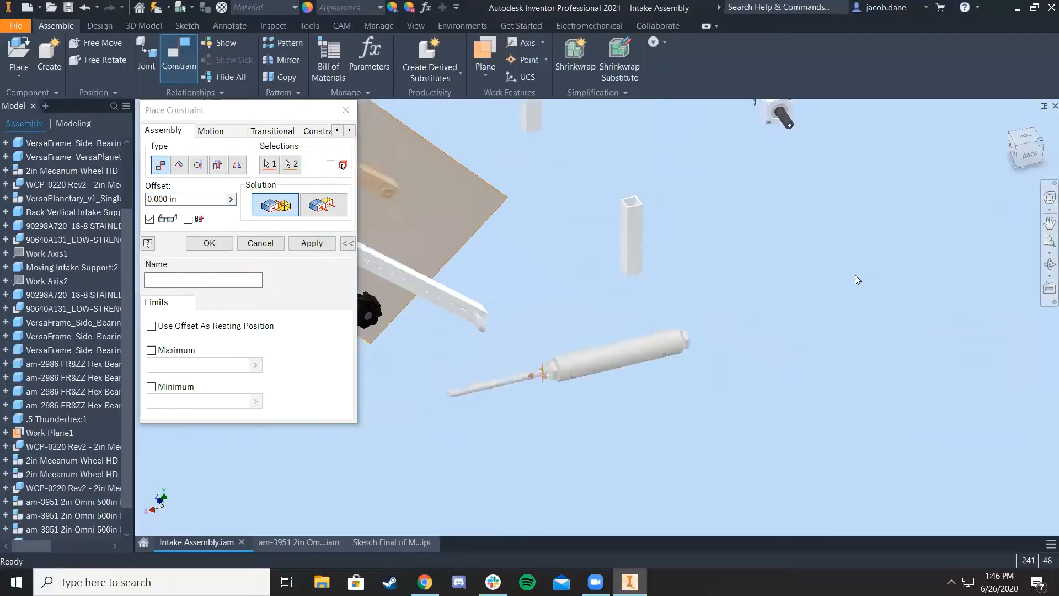
key("Escape")
Start a mate on the rod's threaded end face with a maximum limit of 15.5 in and a minimum of 10.5 in
scroll(572, 440, "up", 4)
middle_click_drag(608, 425, 472, 187)
key("c")
scroll(584, 229, "up", 6)
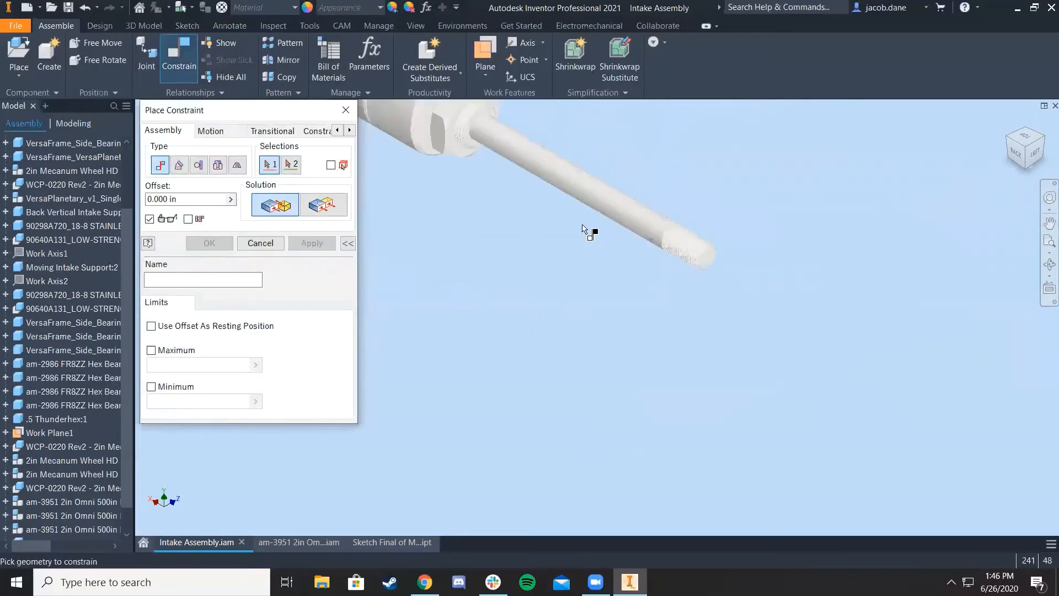
left_click(656, 344)
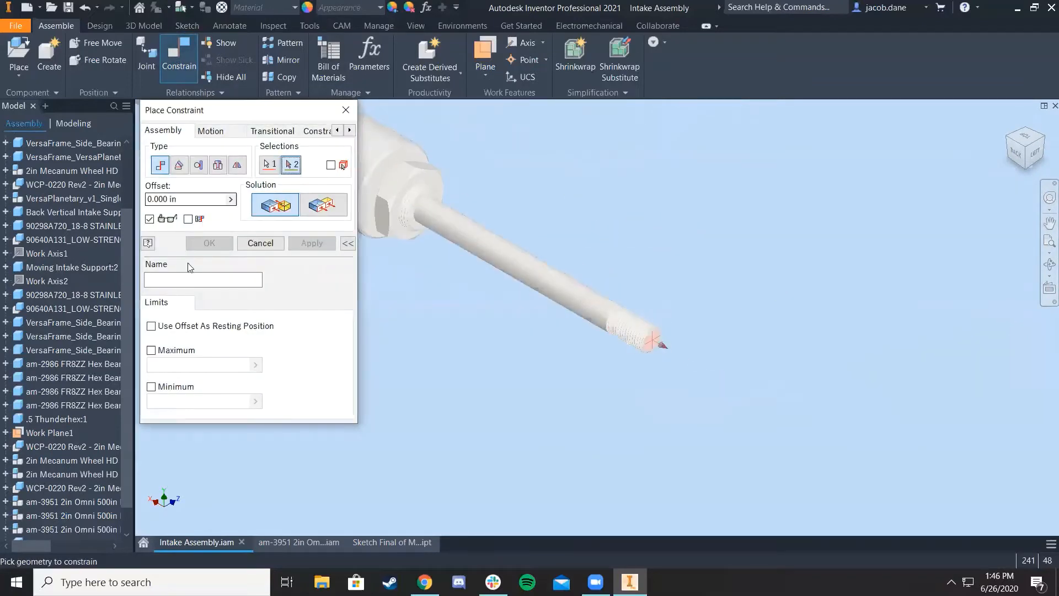
left_click(150, 350)
left_click(151, 386)
left_click_drag(190, 400, 147, 395)
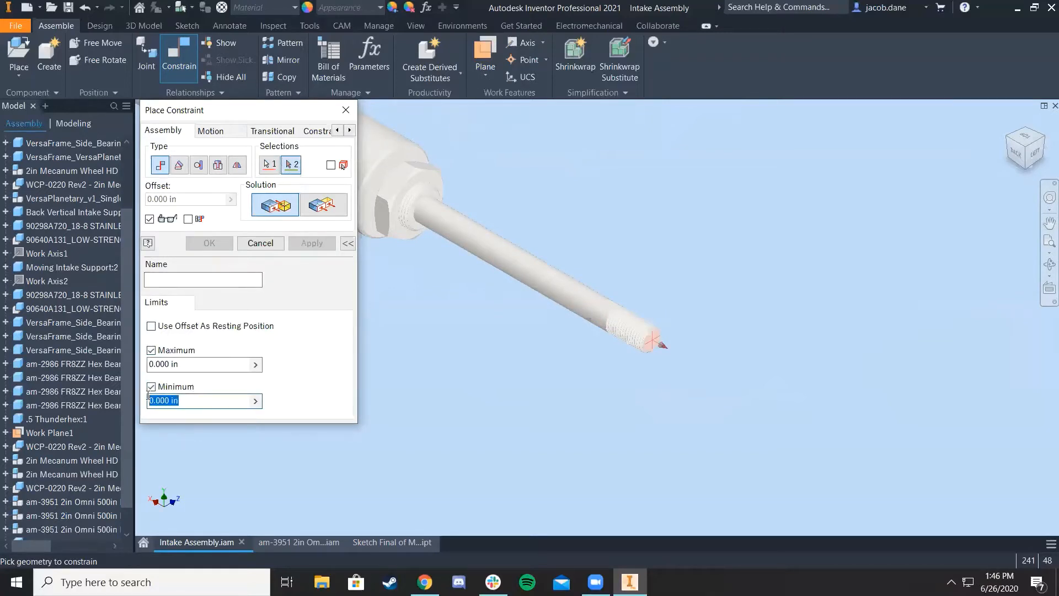
type("10.5")
left_click_drag(187, 364, 104, 344)
type("15.5")
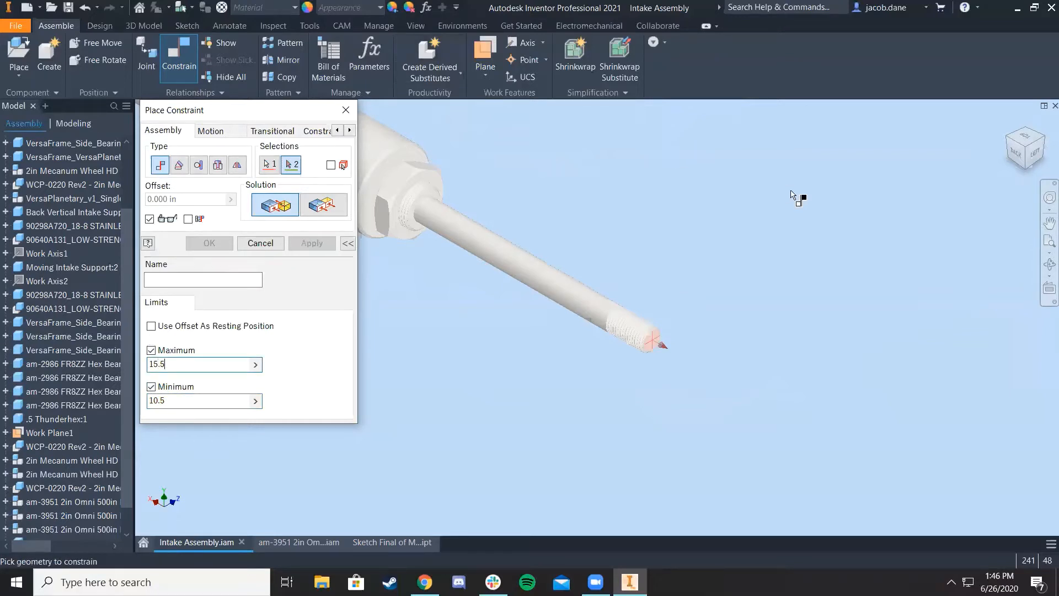
Complete the limit mate by selecting the end face at the rear of the air cylinder, opposite the rod's threaded end
left_click(1010, 139)
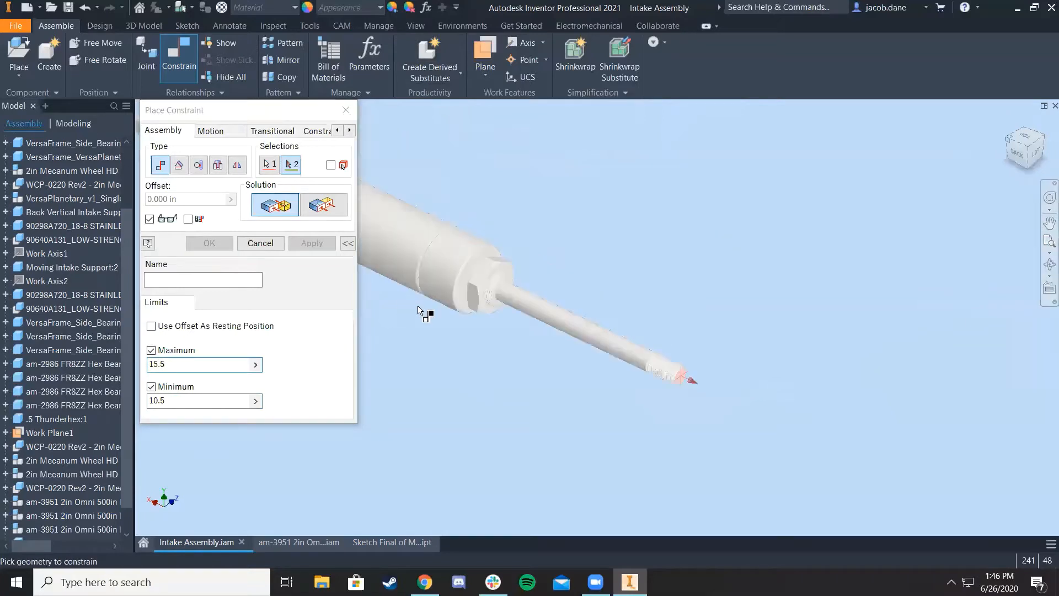
scroll(665, 395, "up", 6)
left_click(676, 240)
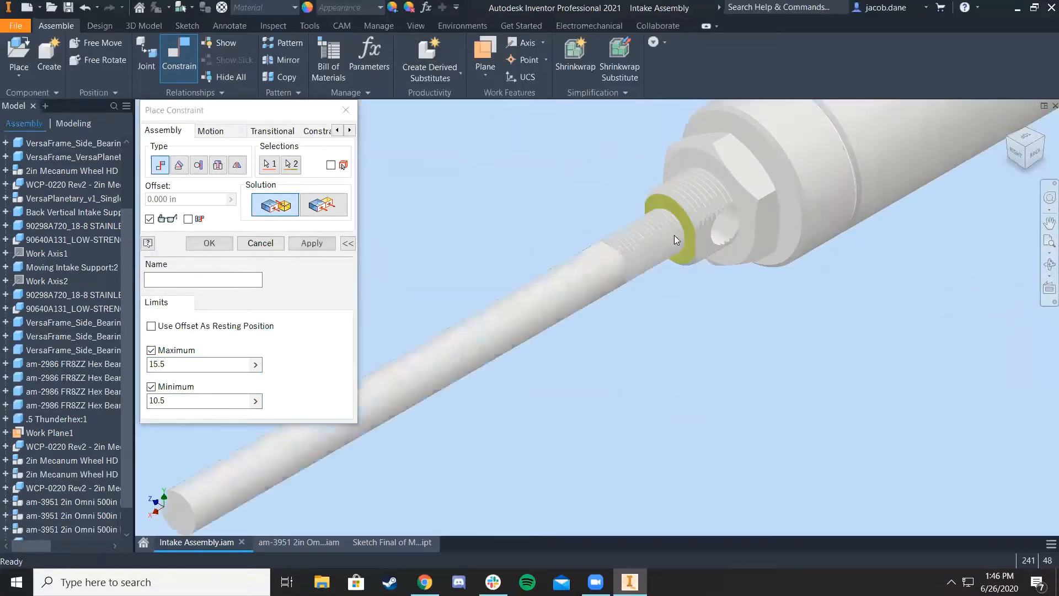
scroll(662, 251, "down", 5)
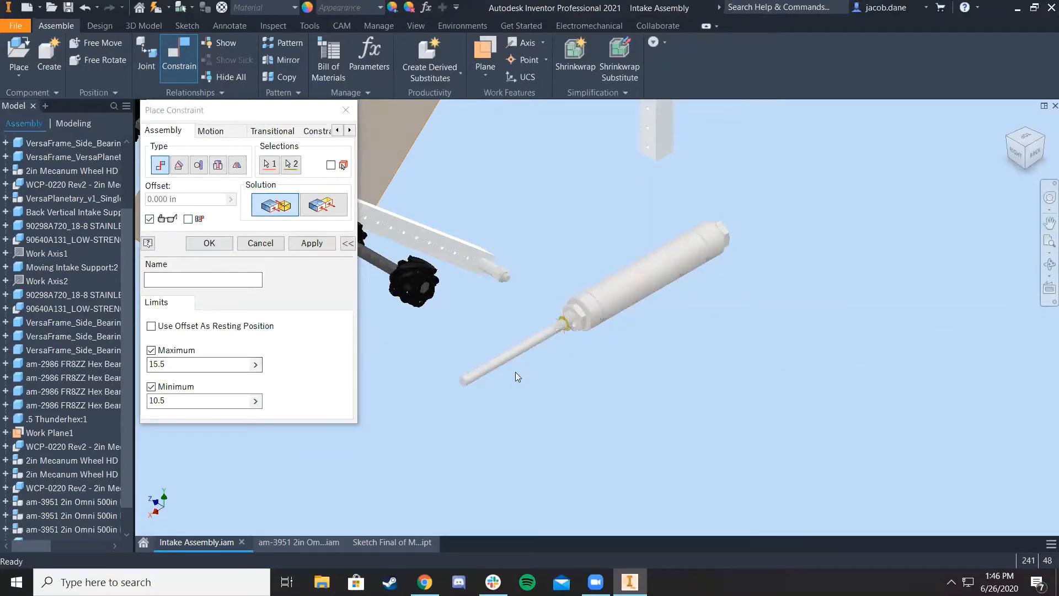
left_click(218, 243)
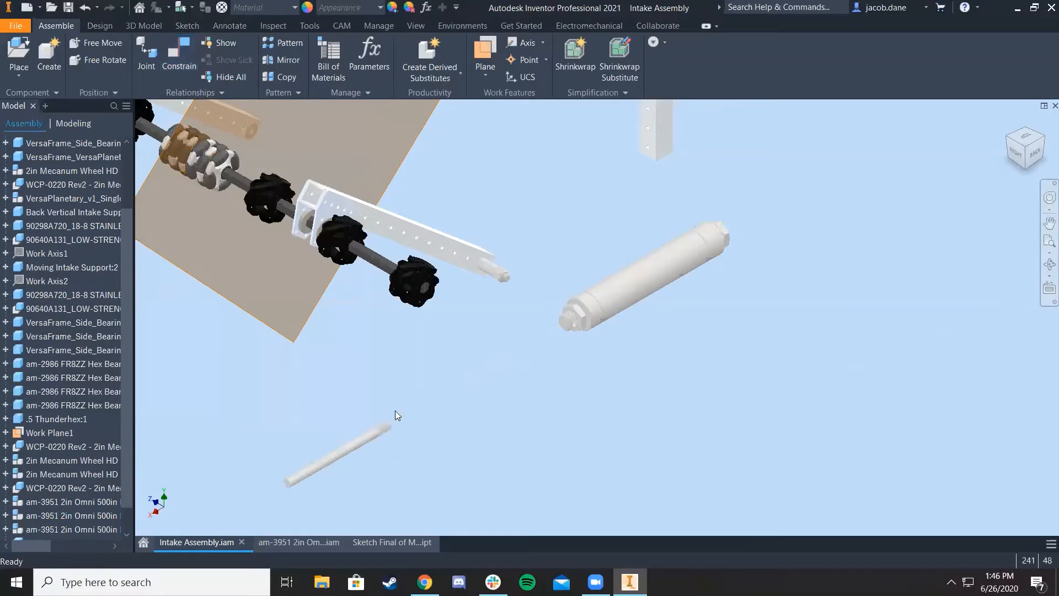
Edit the cylinder's limit mate to the rod and try a maximum of -15.5 in with a minimum of -10.5 in
scroll(83, 411, "down", 1)
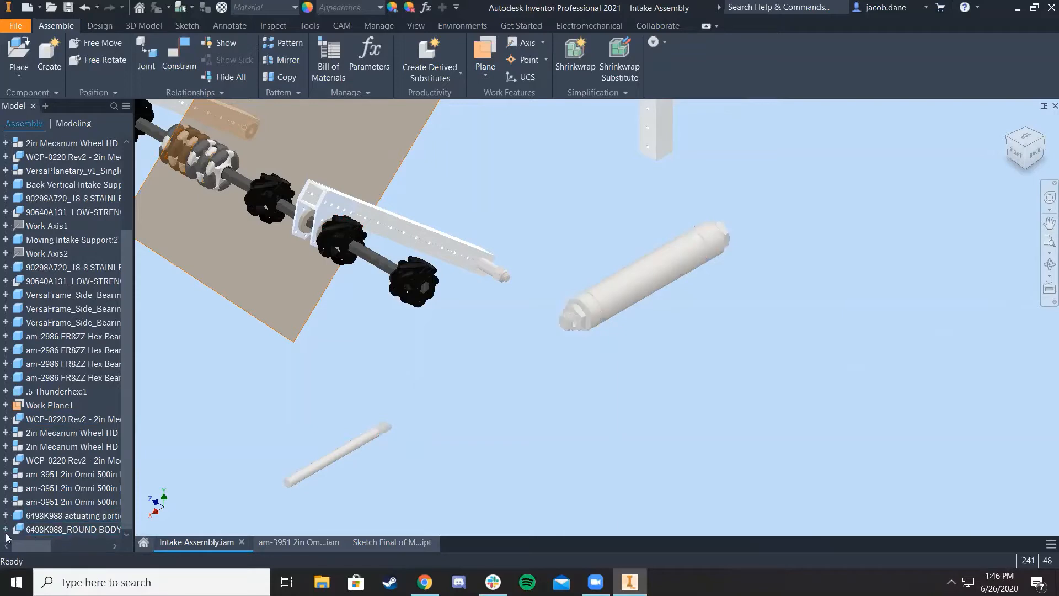
left_click(65, 529)
right_click(65, 530)
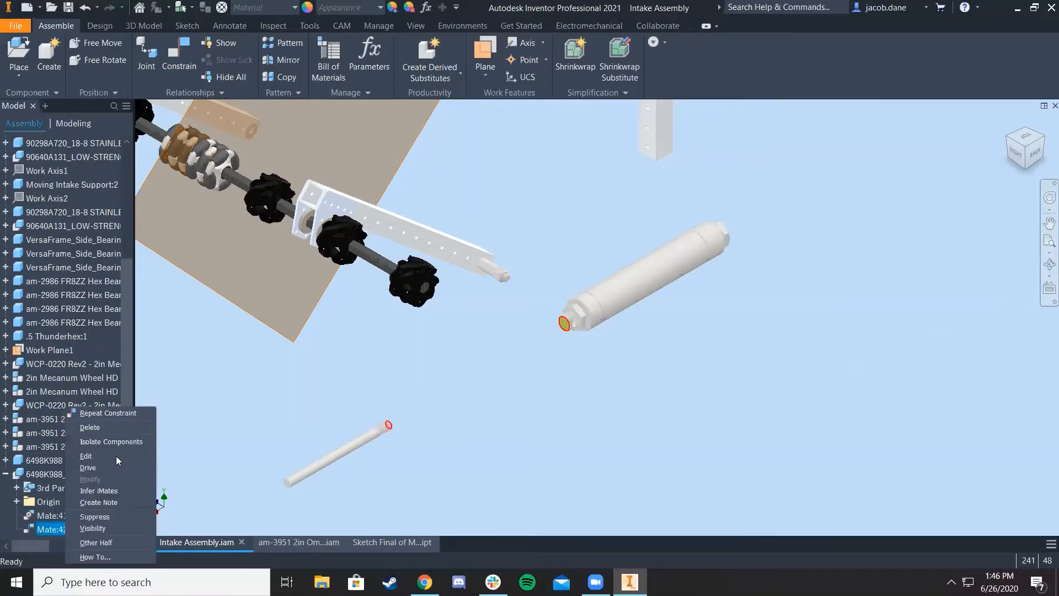
left_click(107, 456)
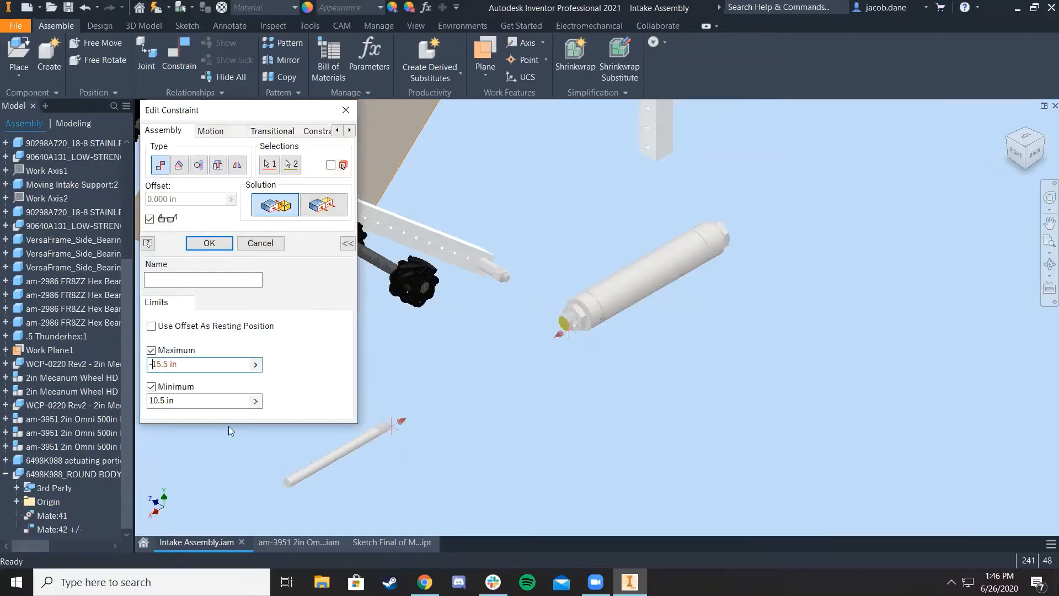
left_click(150, 400)
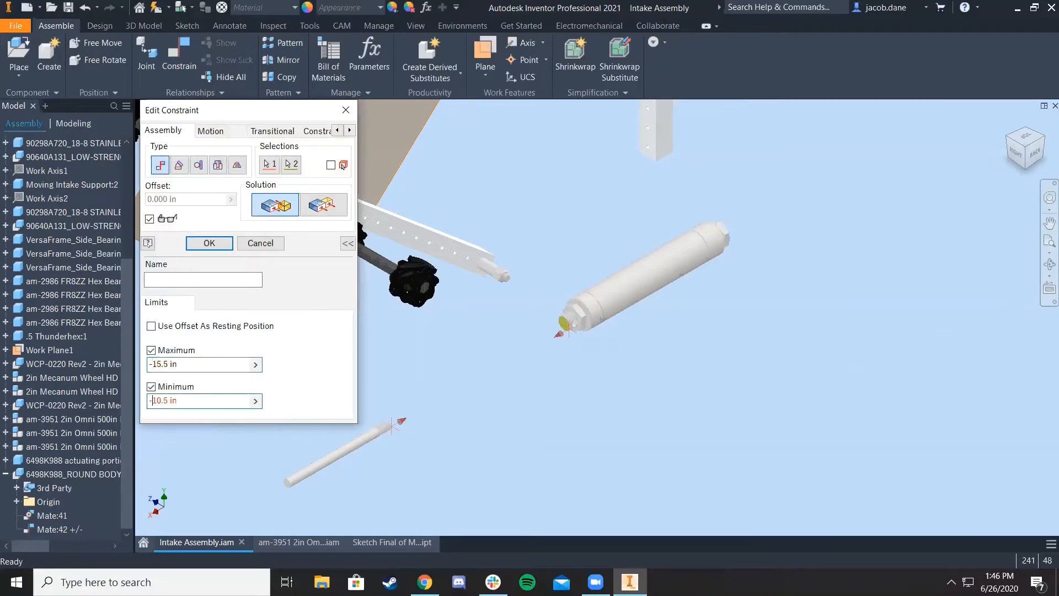
left_click(209, 243)
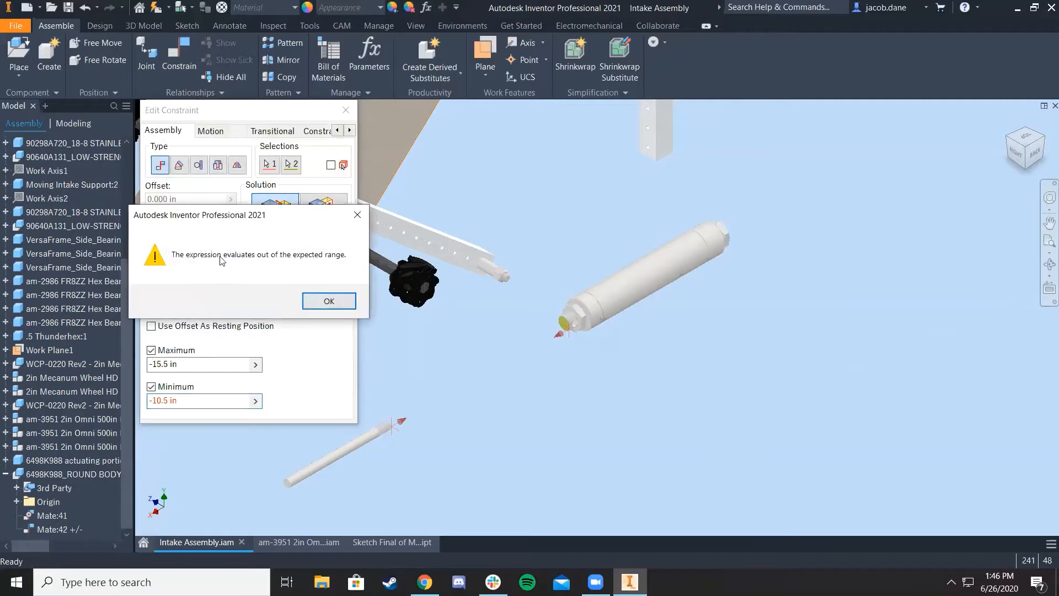
left_click(329, 301)
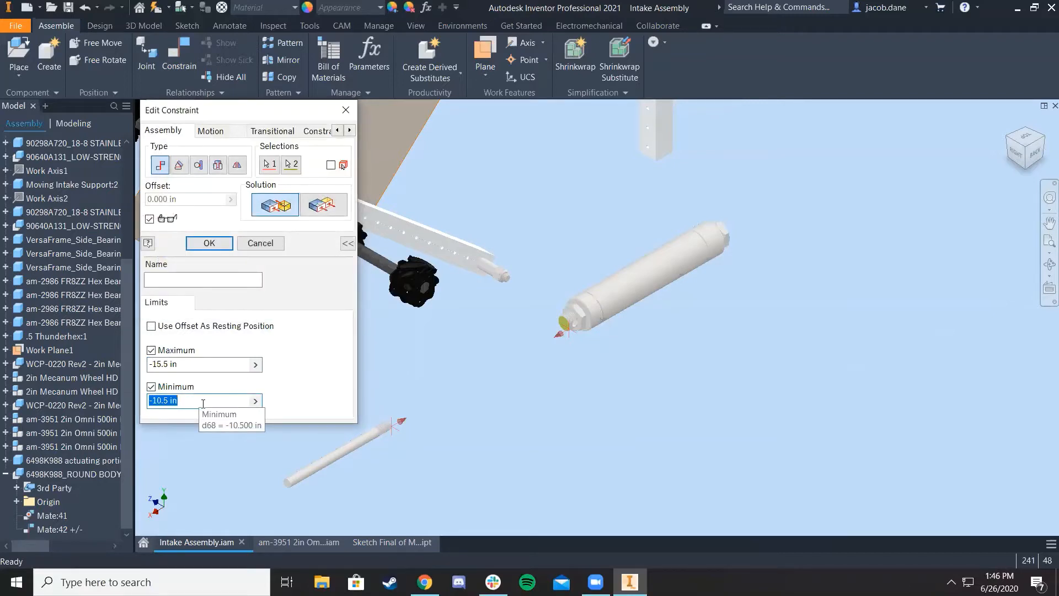
Set the rod-to-cylinder limit mate's maximum to -10.5 in and its minimum to -15.5 in
left_click(196, 364)
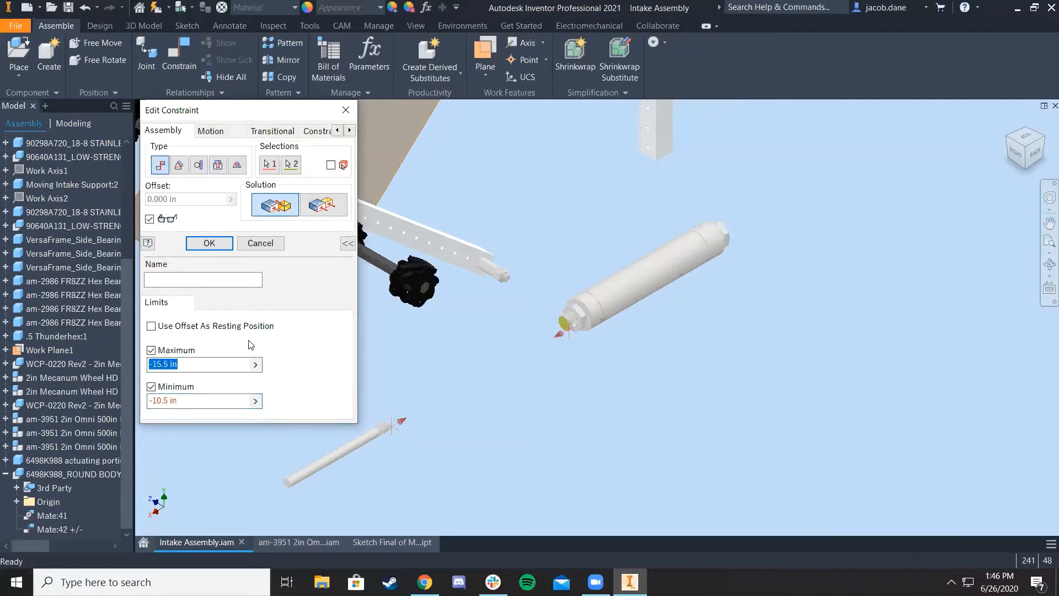
type("-")
key("Tab")
key("Tab")
type("-15")
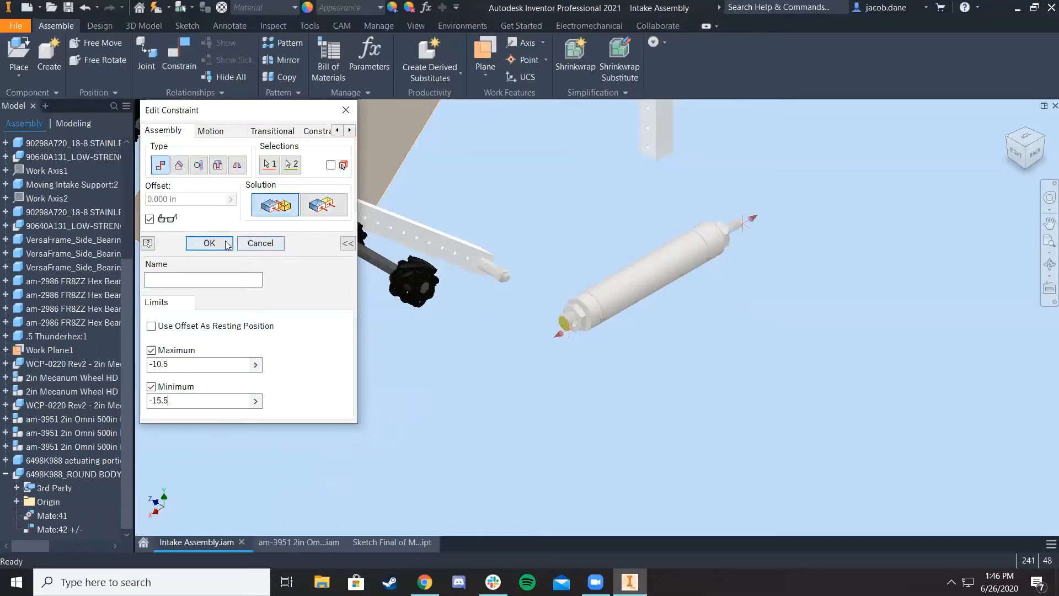
left_click(209, 243)
middle_click_drag(773, 331, 591, 416, "shift")
scroll(524, 373, "up", 3)
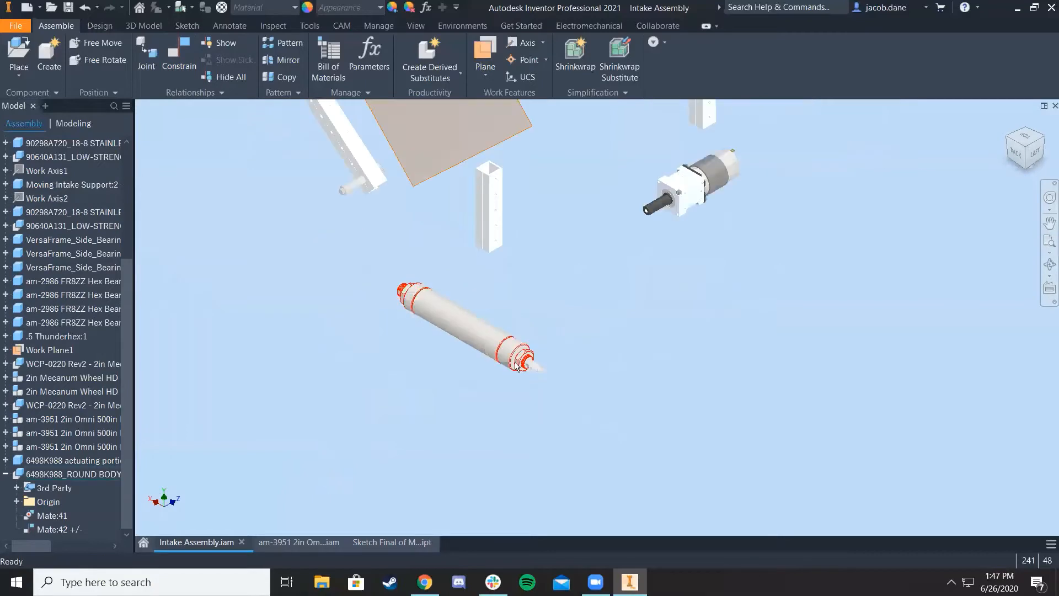
Pull the actuating rod out of the air cylinder to check the travel allowed by the limit mate
scroll(538, 372, "down", 4)
left_click_drag(540, 366, 728, 345)
left_click(735, 385)
scroll(696, 386, "down", 3)
scroll(673, 372, "up", 5)
middle_click_drag(562, 342, 484, 319)
left_click_drag(590, 331, 670, 317)
left_click(670, 316)
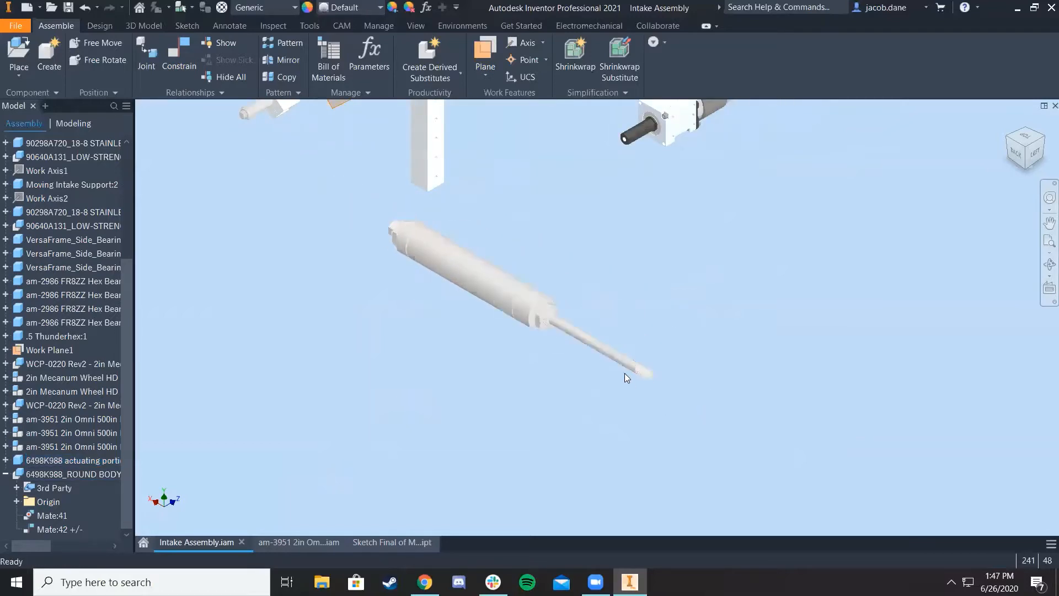
scroll(591, 277, "up", 3)
middle_click_drag(591, 276, 629, 342)
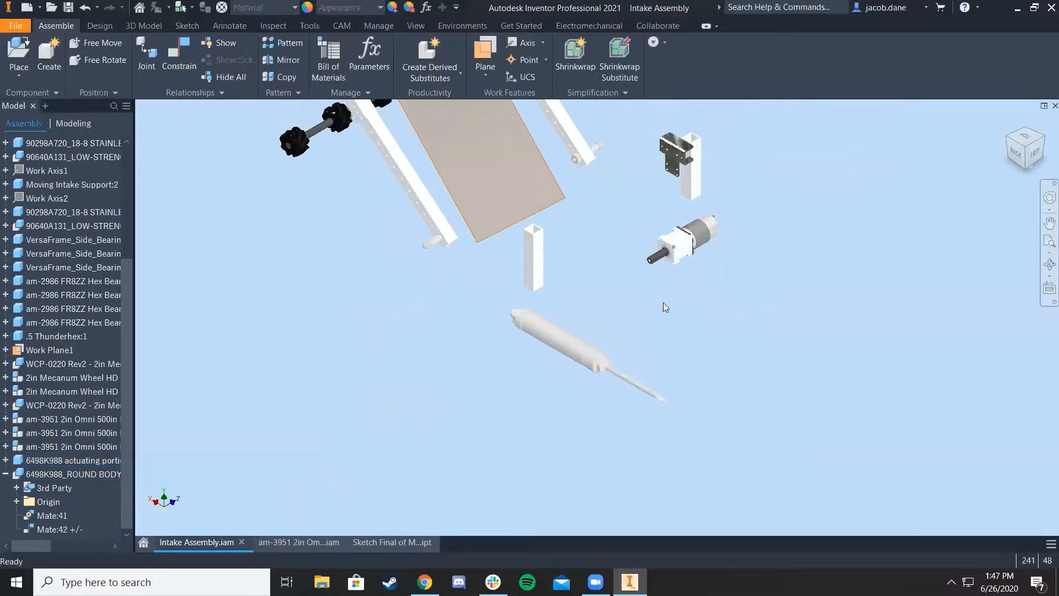
Switch to Chrome, search McMaster-Carr for "piston", and look through the Double-Acting Round Body Air Cylinders listing
left_click(424, 582)
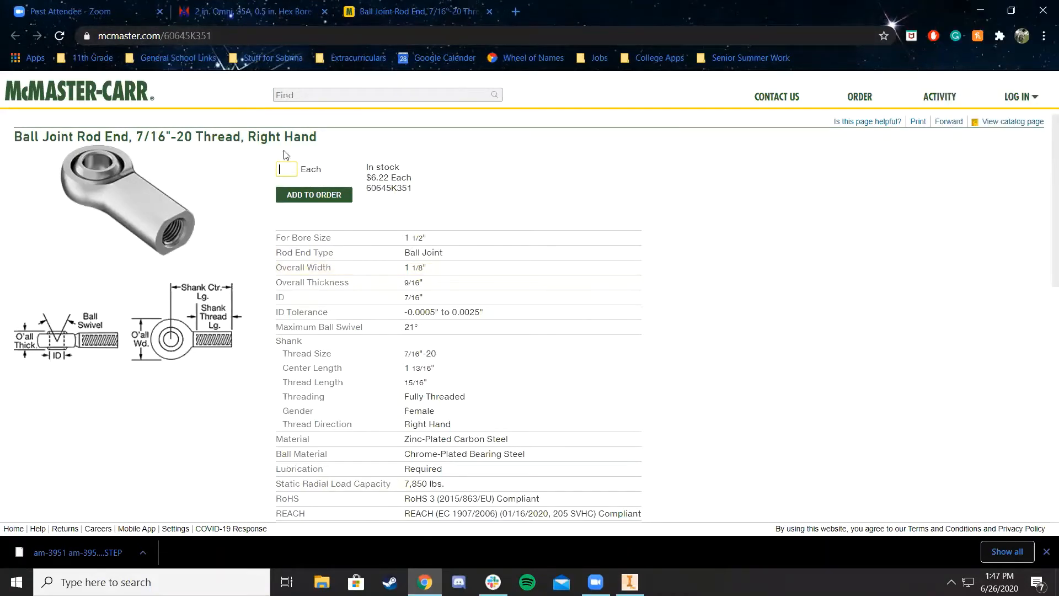
left_click(331, 95)
type("piston")
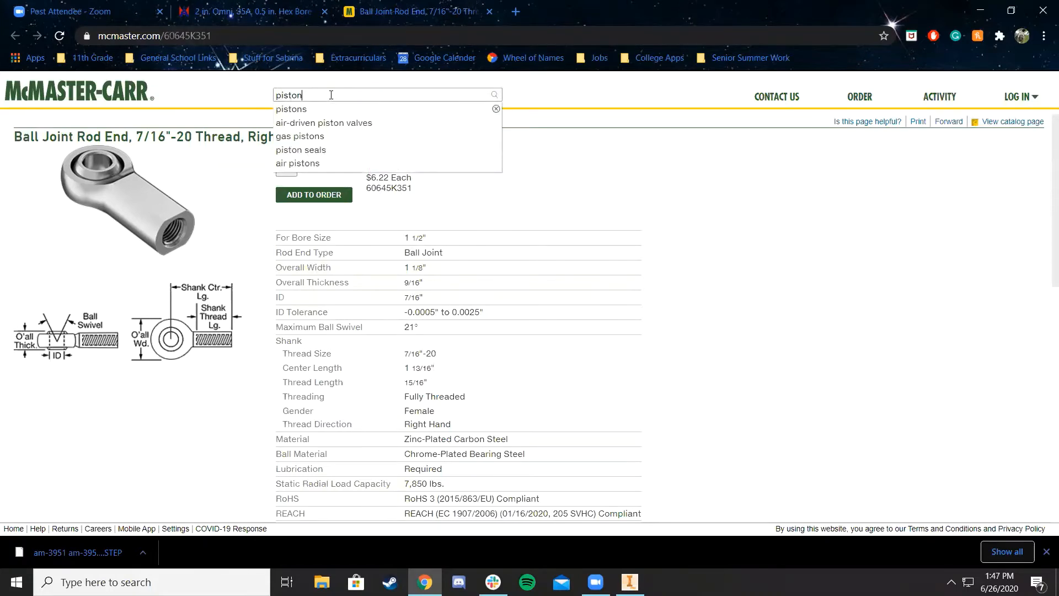
key("Return")
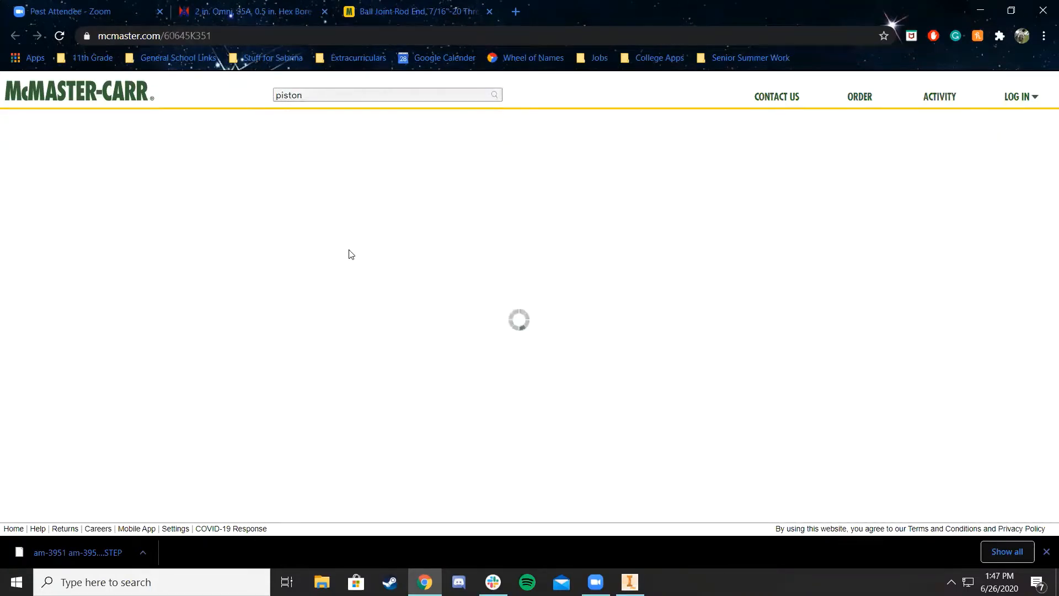
left_click(198, 167)
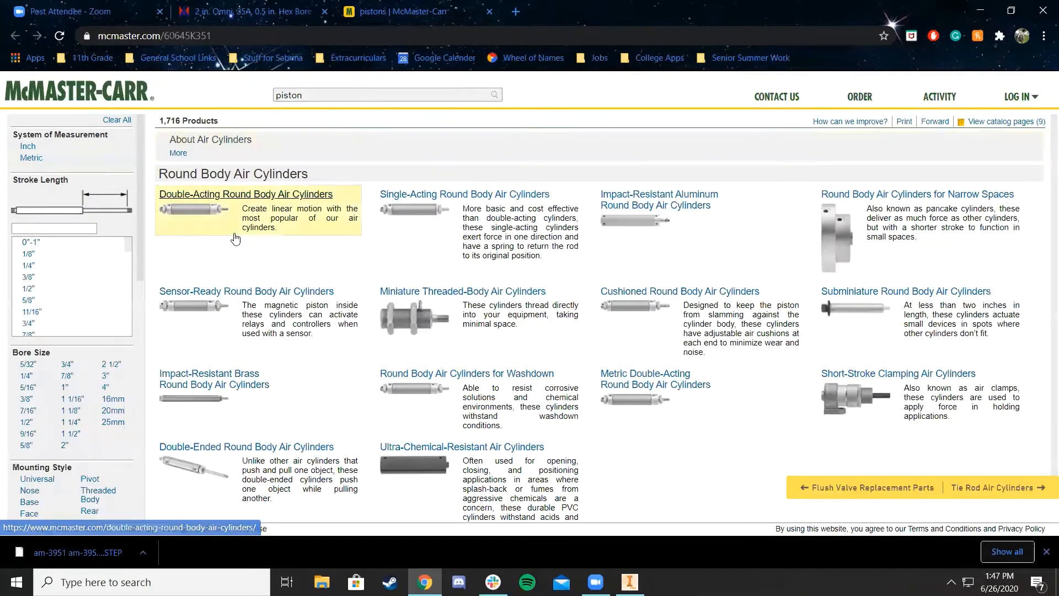
left_click(303, 203)
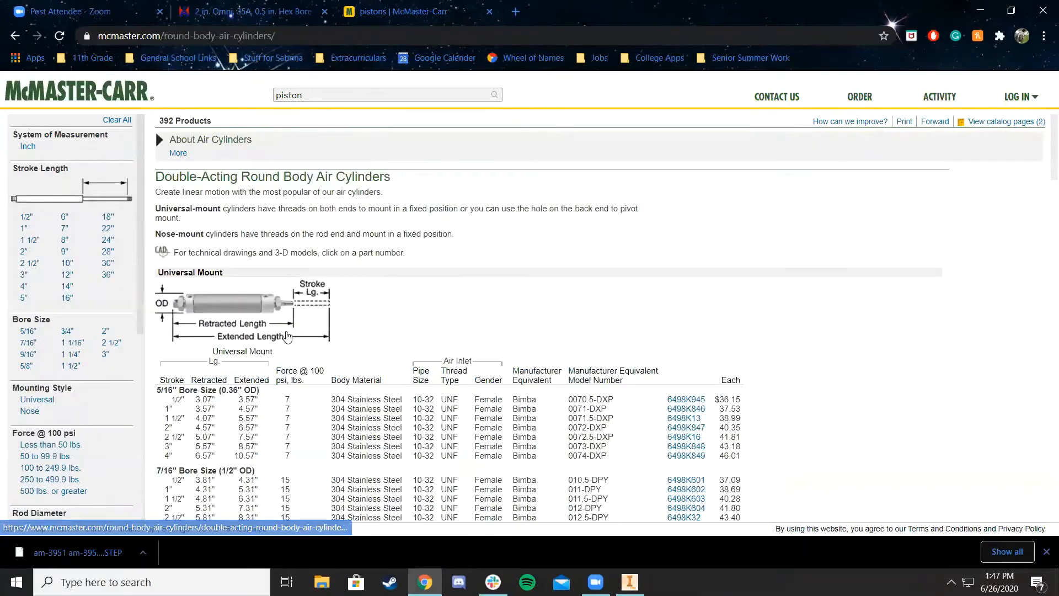
scroll(358, 259, "down", 3)
scroll(361, 261, "down", 5)
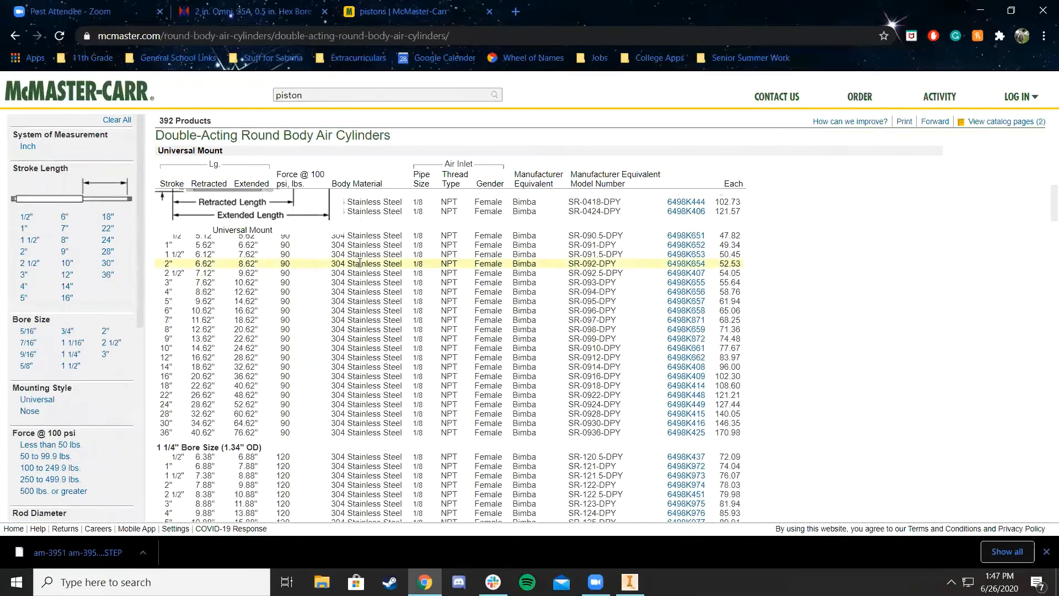
Search McMaster-Carr for "piston mounts"
left_click(341, 97)
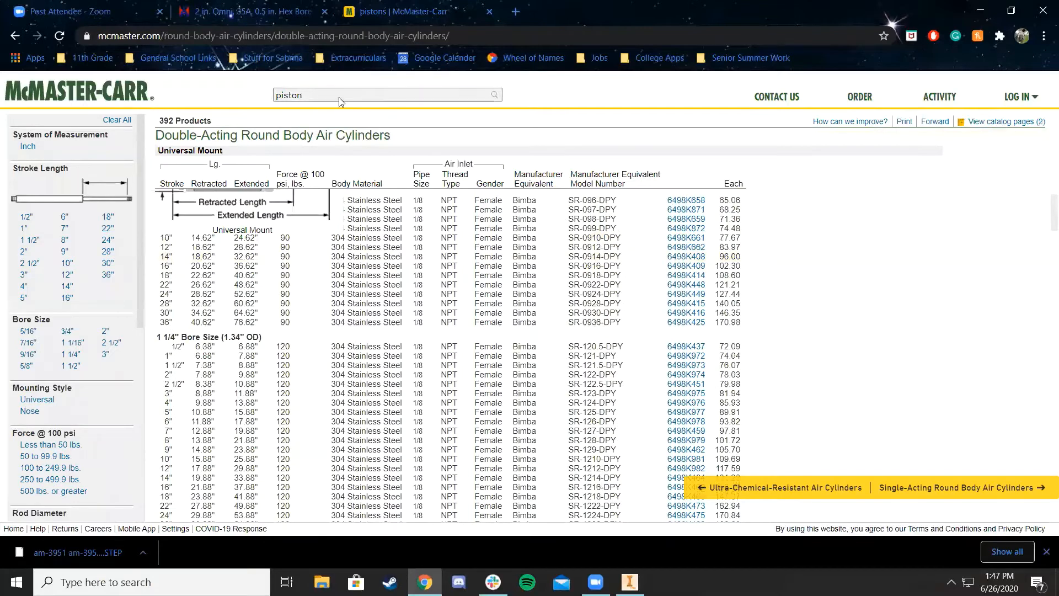
type("m")
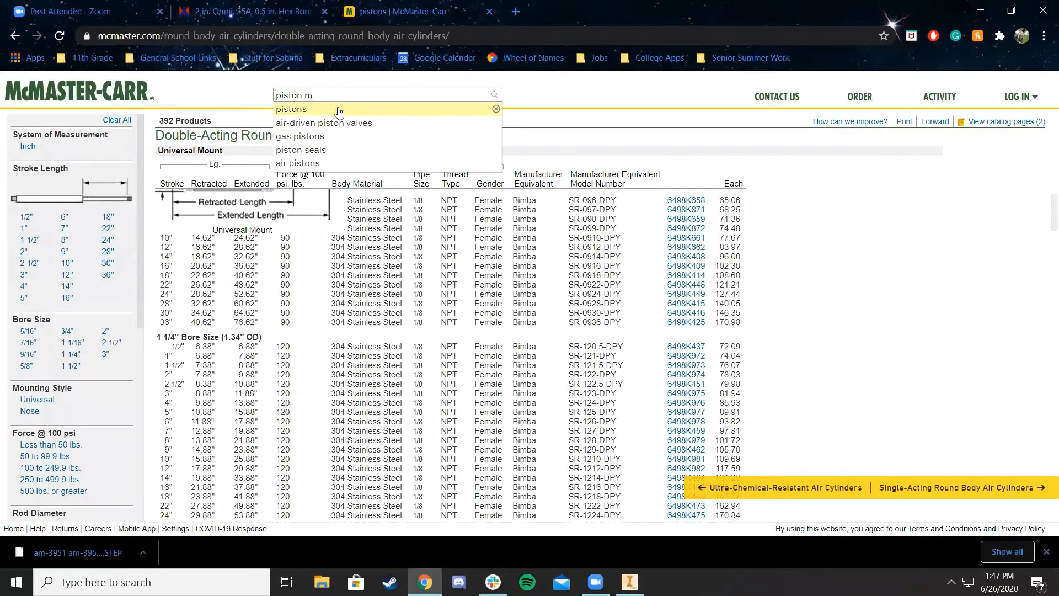
type("ounts")
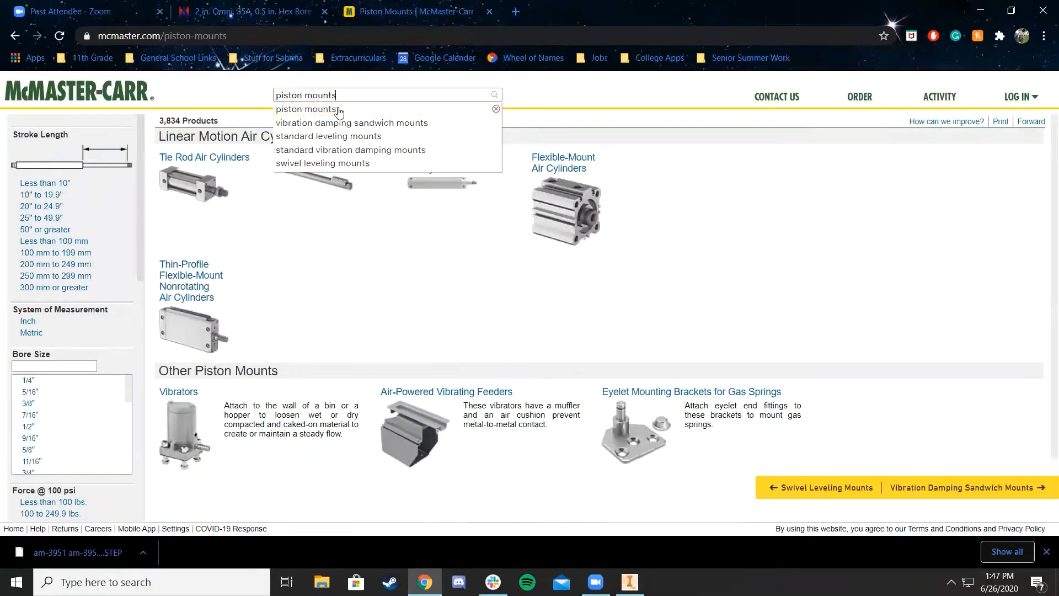
left_click(338, 110)
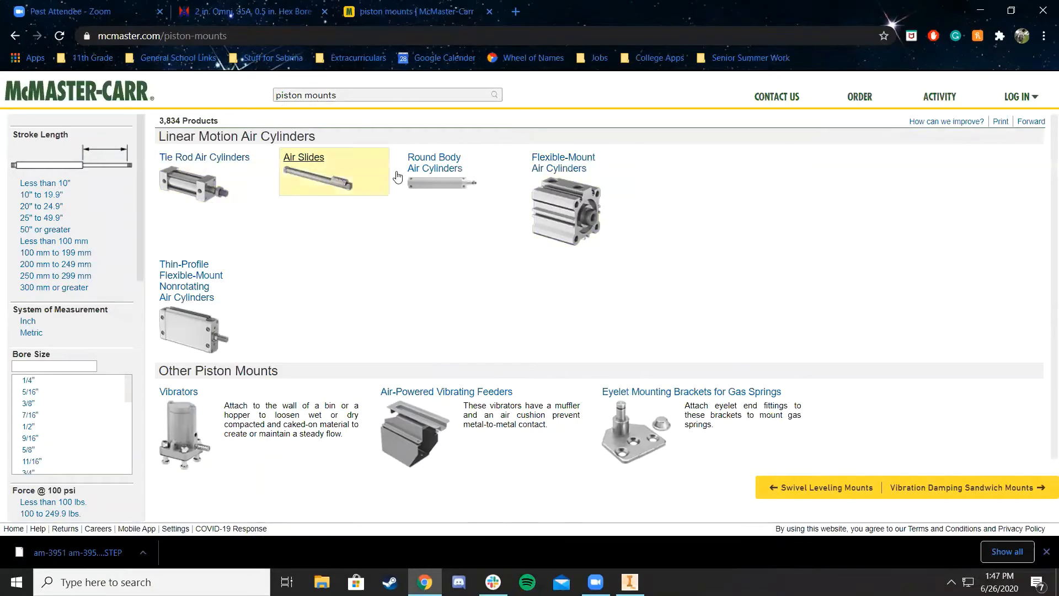
Open the Double-Acting Round Body Air Cylinders under Round Body Air Cylinders and examine the bracket, rod clevis and rod end tables
left_click(448, 178)
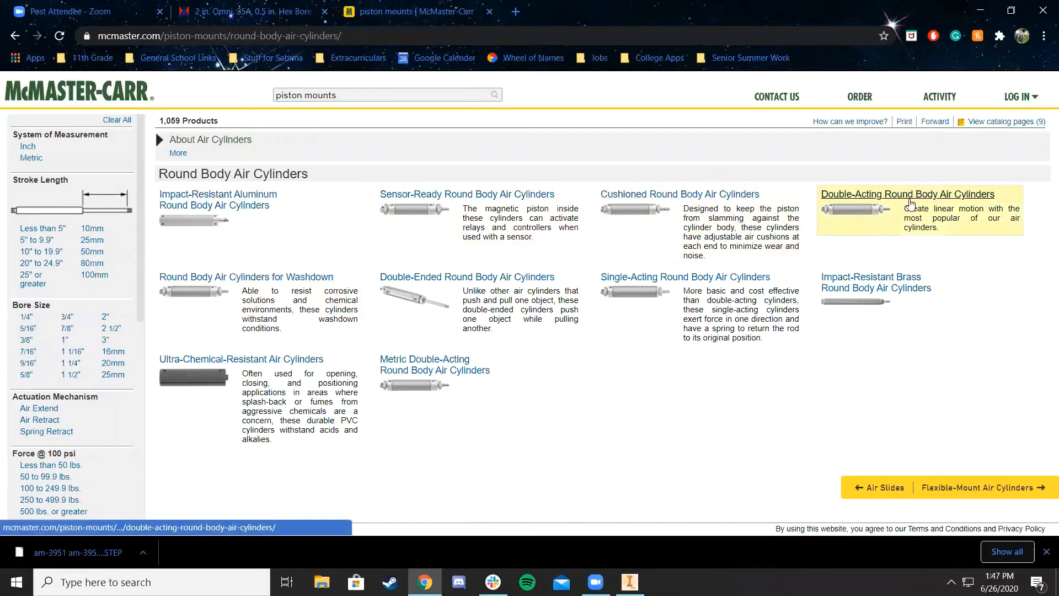
left_click(868, 218)
scroll(138, 300, "down", 15)
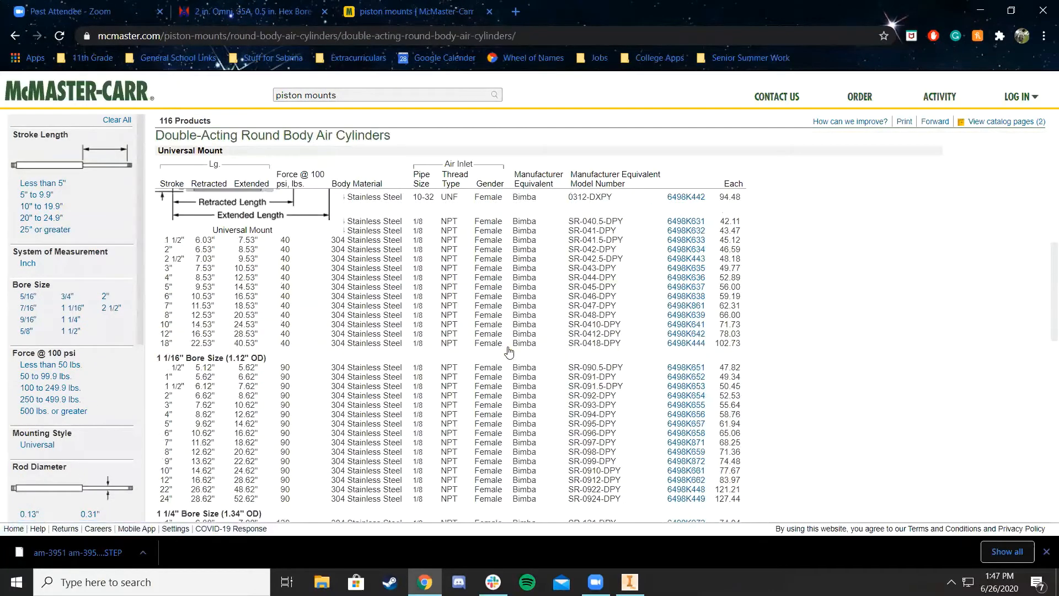
scroll(232, 252, "up", 2)
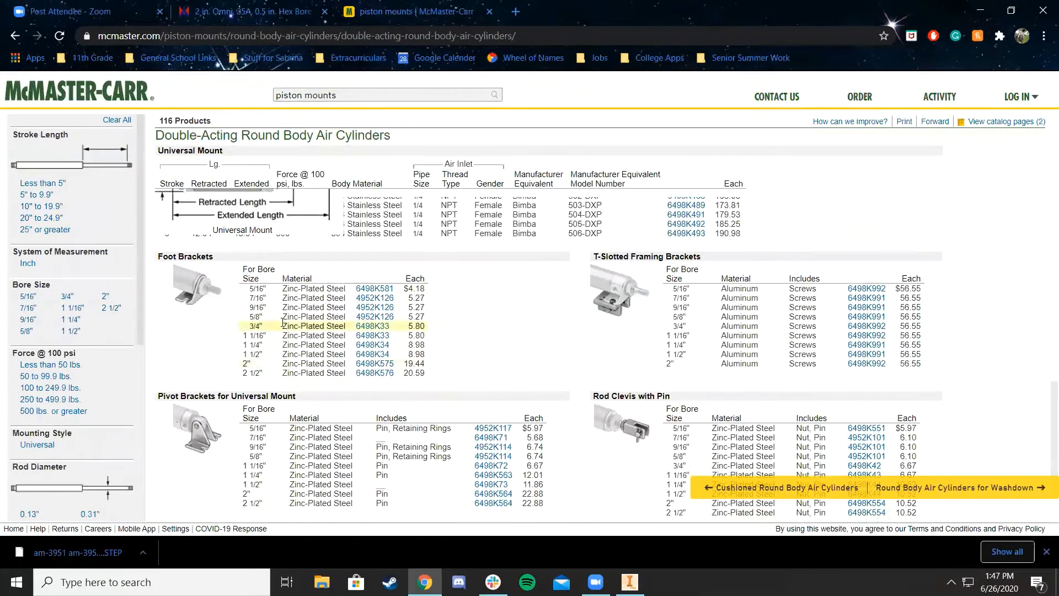
scroll(223, 240, "down", 2)
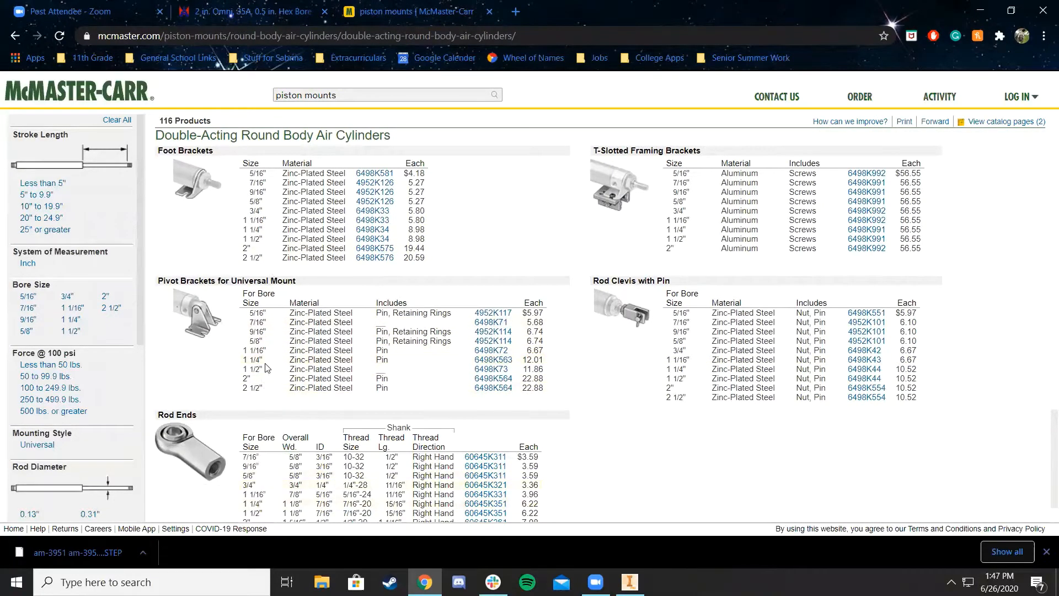
scroll(297, 412, "down", 1)
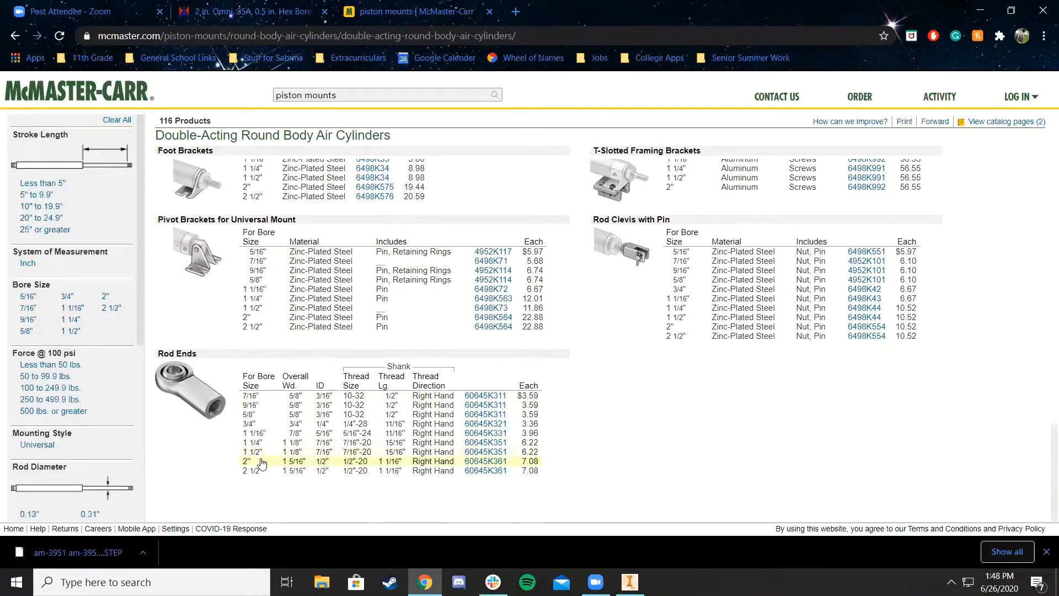
Switch to Inventor and measure the outer diameter of the air cylinder's body
mouse_move(630, 582)
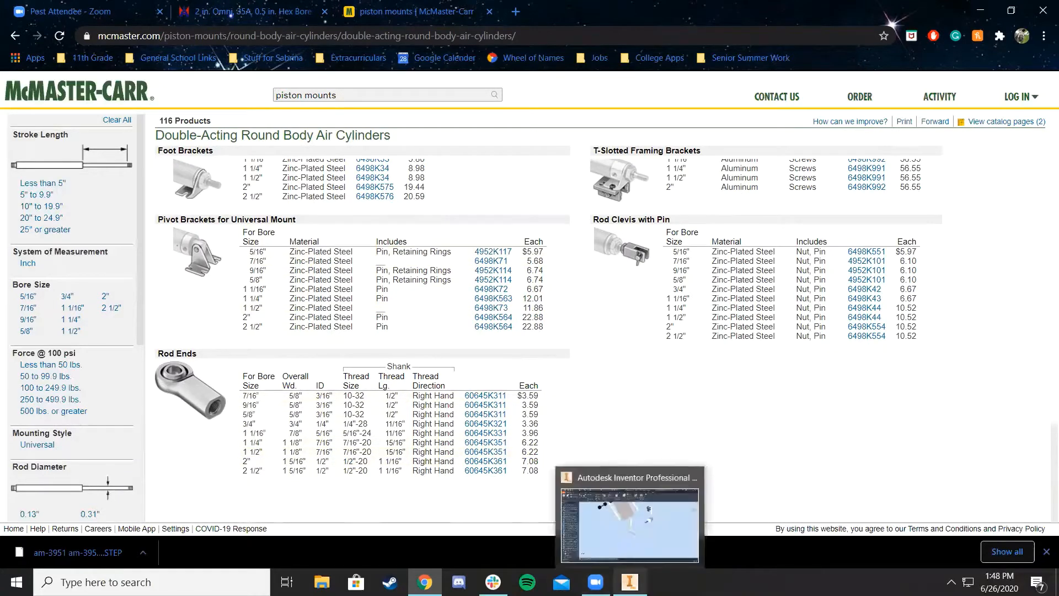
left_click(632, 513)
scroll(591, 348, "down", 5)
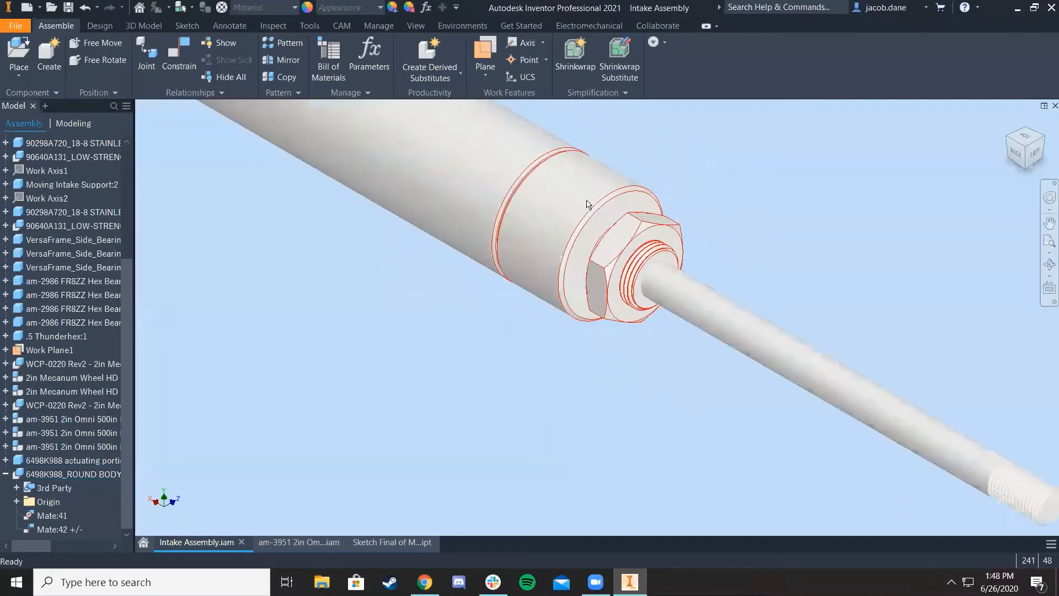
left_click(22, 55)
left_click(477, 264)
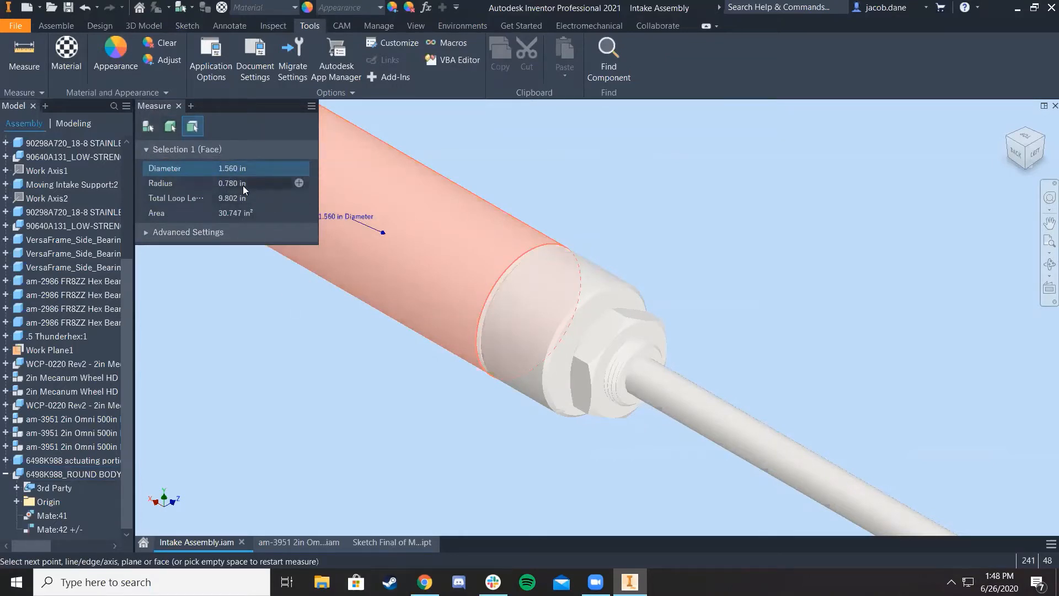
middle_click_drag(499, 240, 660, 297)
Return to Chrome and expand the product entry for rod end 60645K351, listed for 1 1/2" bore size
left_click(424, 582)
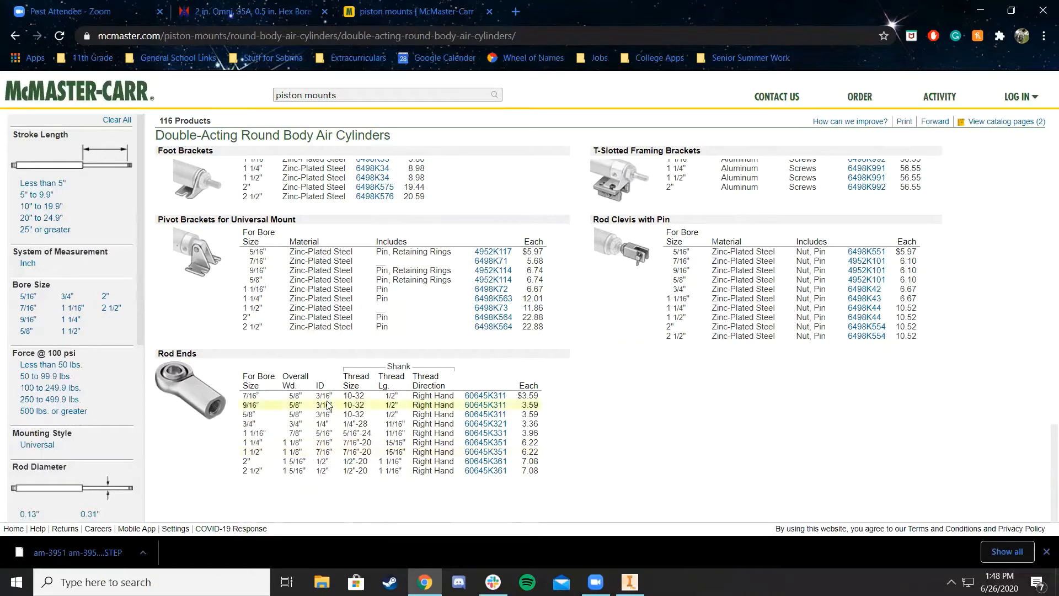
left_click(290, 453)
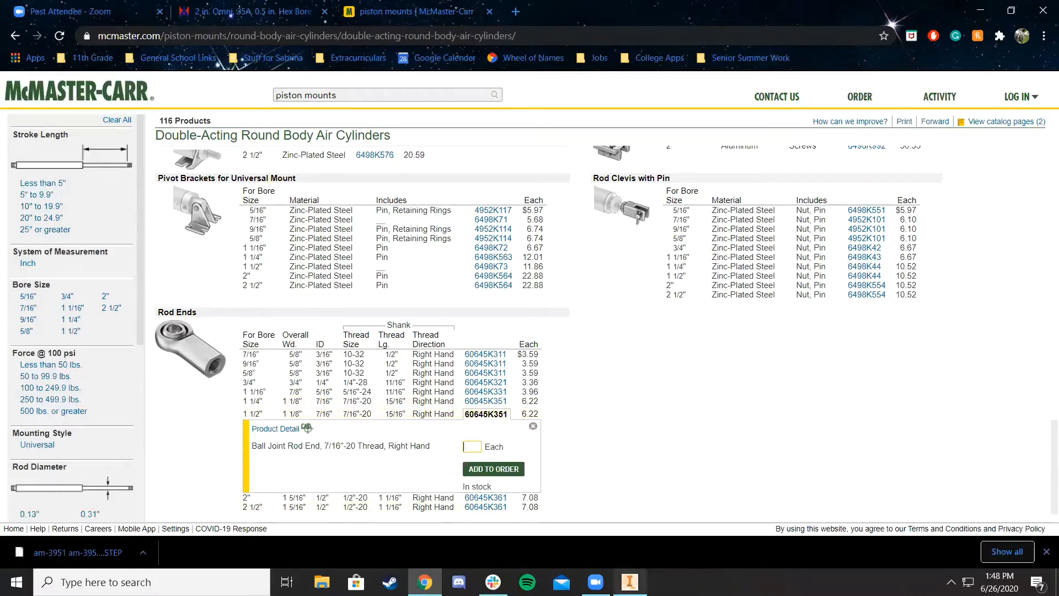
scroll(319, 284, "up", 2)
scroll(319, 285, "up", 4)
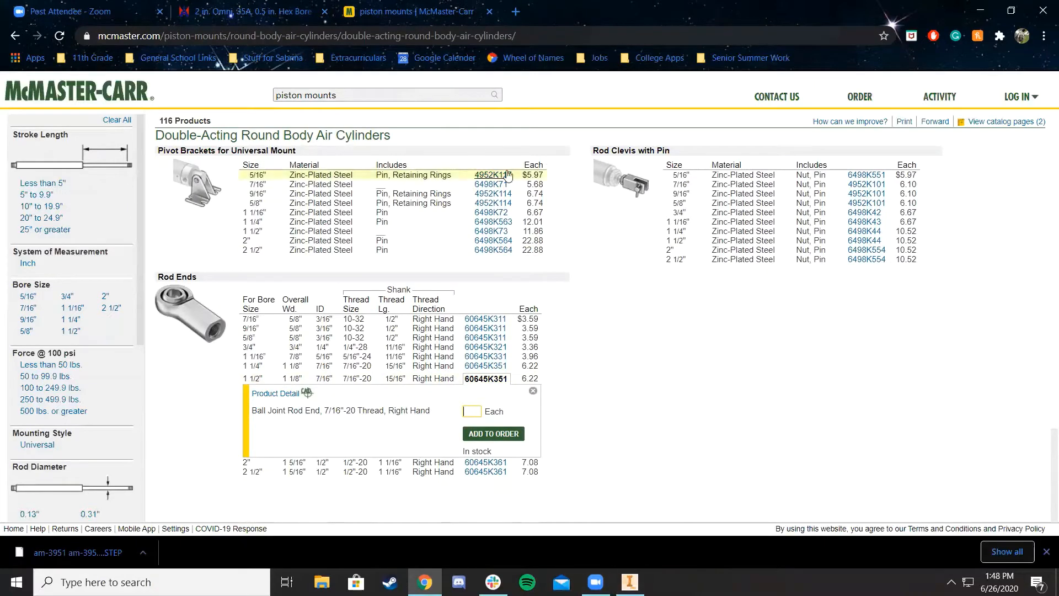
Open McMaster-Carr at mcmaster.com/6383K224 in a new browser tab and search for "piston"
left_click(507, 22)
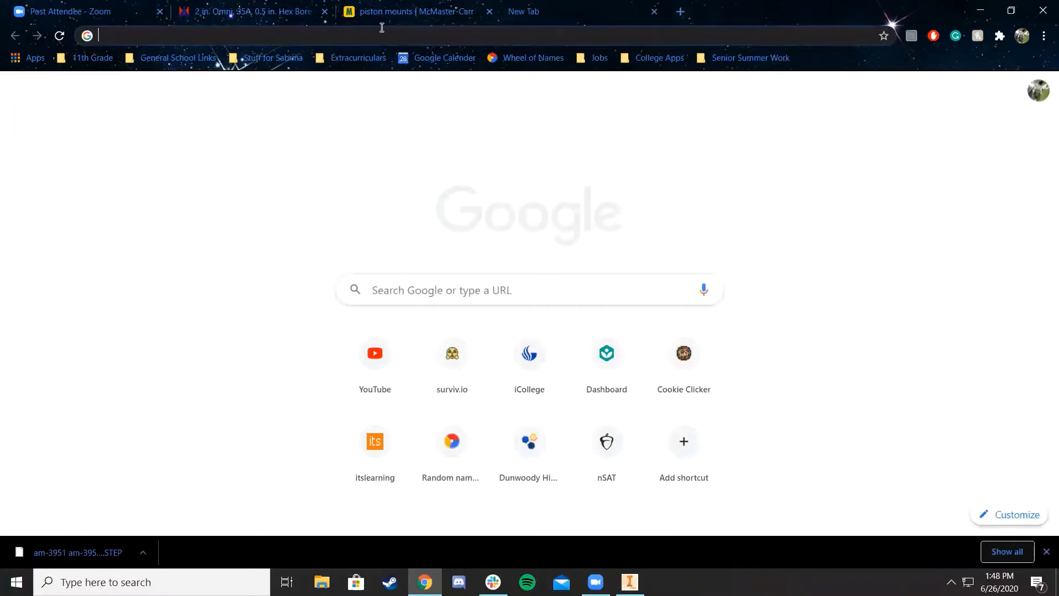
type("mcmaster.com/6383K224")
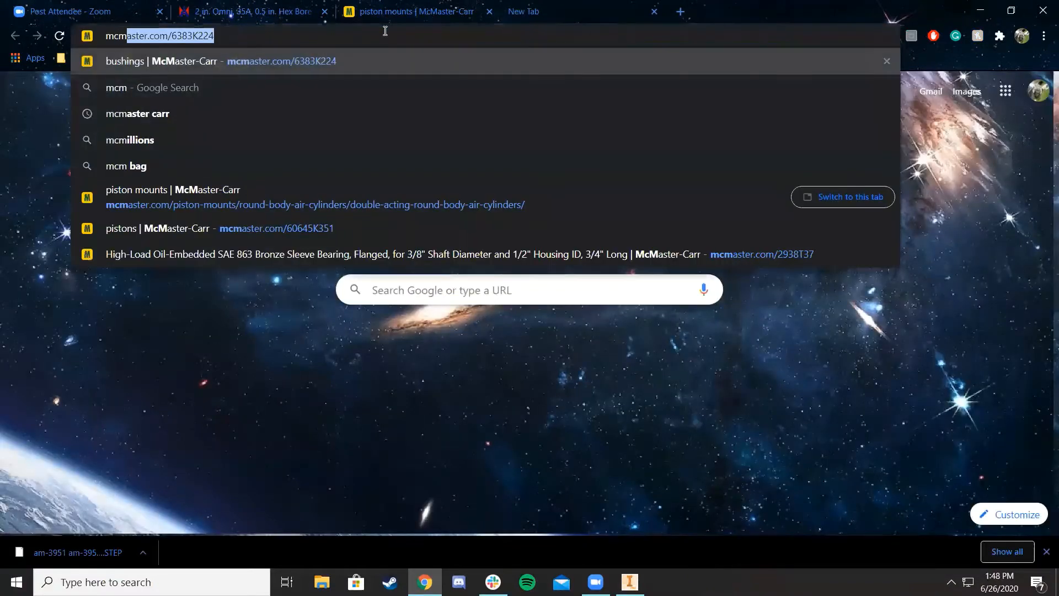
key("Return")
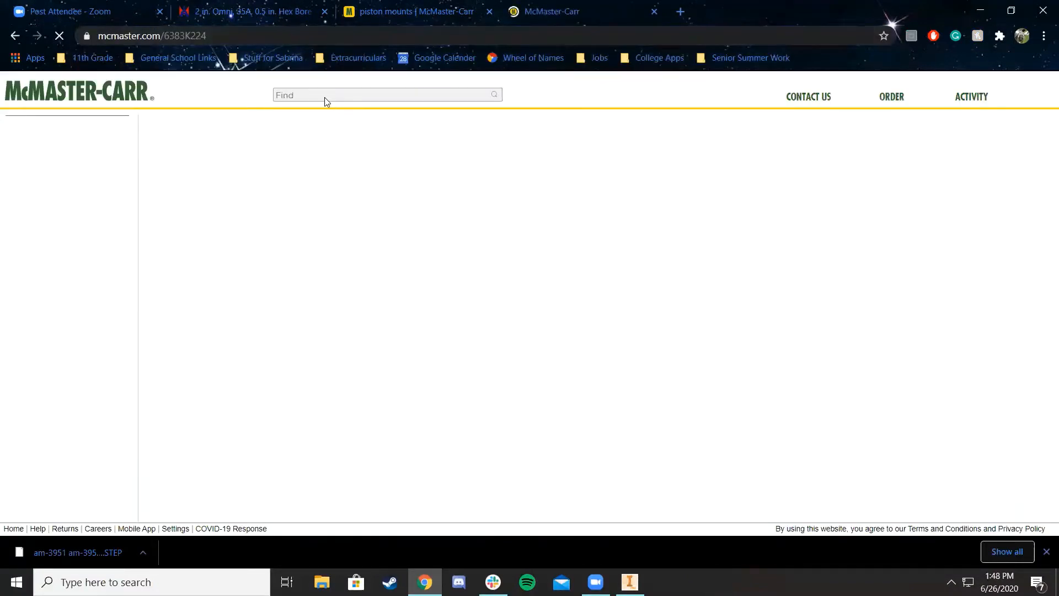
type("piston")
left_click(324, 97)
type("piston")
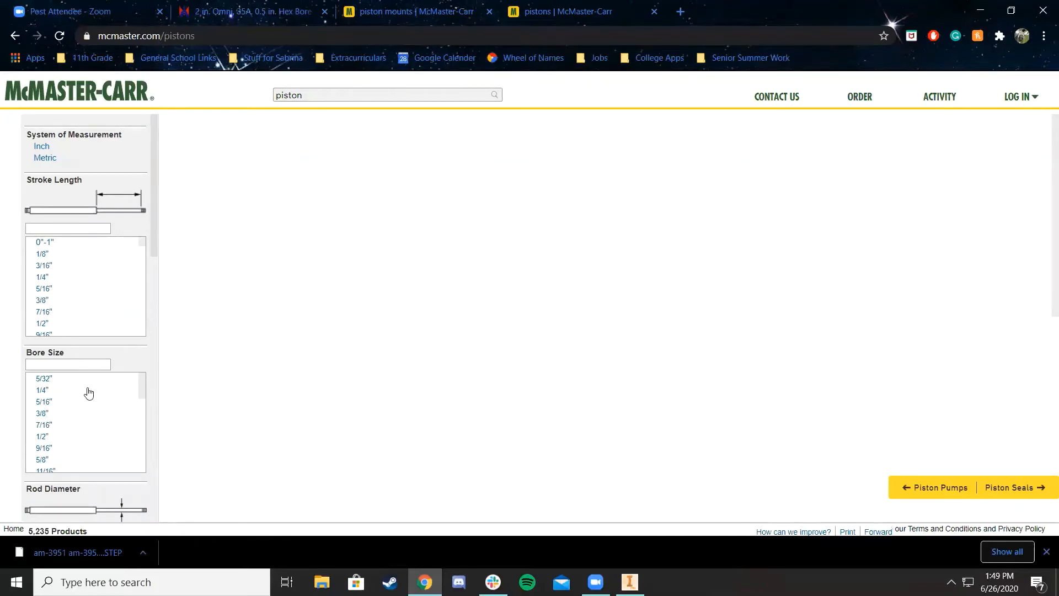
Open the Double-Acting Round Body Air Cylinders listing from the Round Body Air Cylinders category
scroll(84, 425, "down", 3)
scroll(105, 393, "up", 1)
scroll(134, 345, "down", 1)
scroll(106, 327, "down", 1)
scroll(103, 343, "up", 2)
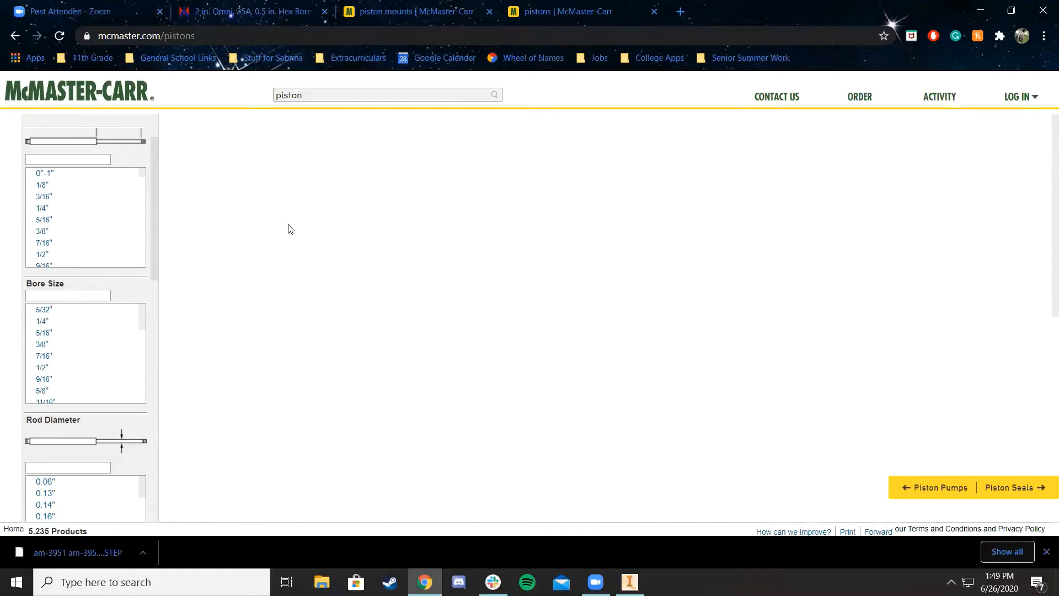
scroll(146, 291, "up", 1)
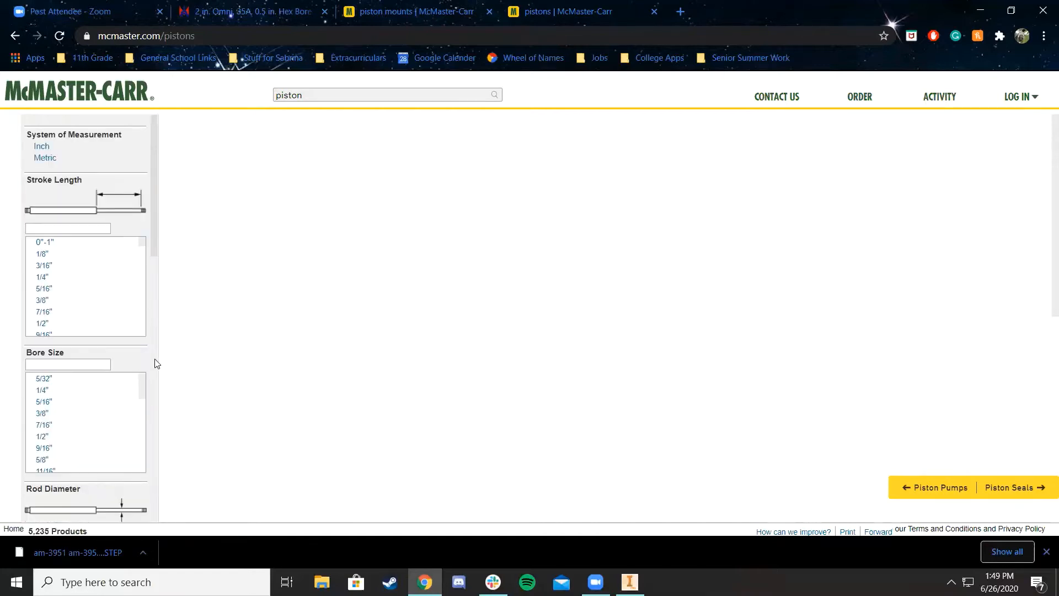
scroll(315, 307, "down", 1)
scroll(333, 342, "up", 1)
scroll(118, 400, "down", 3)
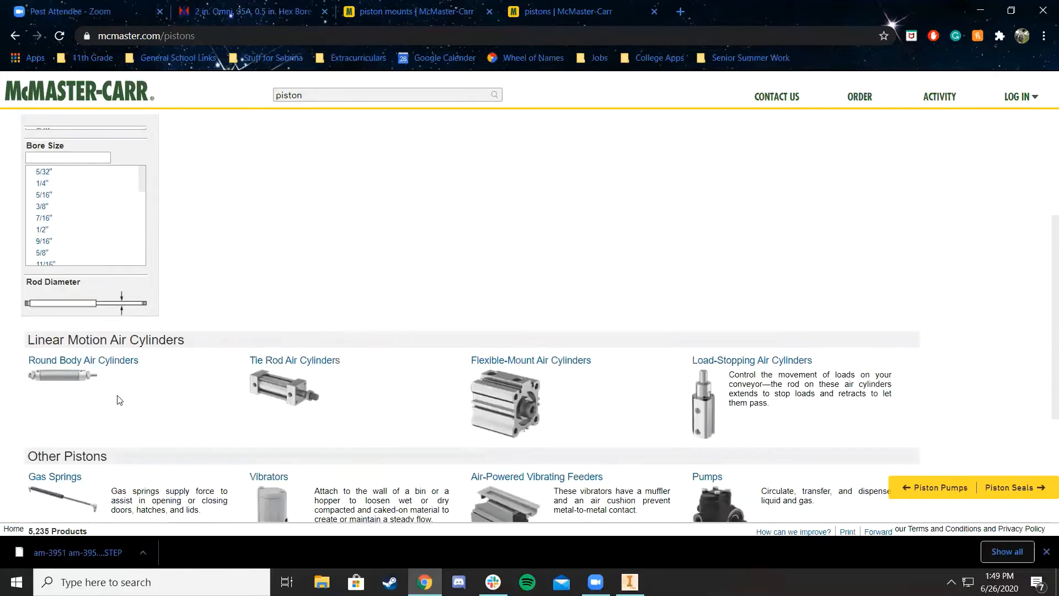
left_click(134, 366)
scroll(317, 296, "down", 2)
left_click(163, 293)
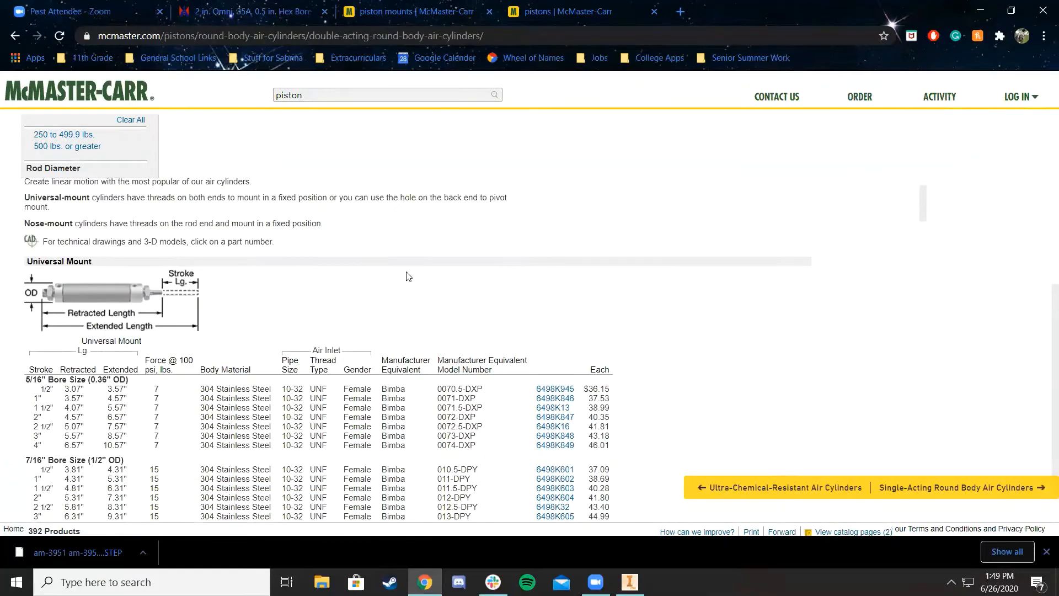
Examine how the 7/16" bore size heading relates to its outer diameter in the Universal Mount cylinder table
scroll(723, 361, "down", 3)
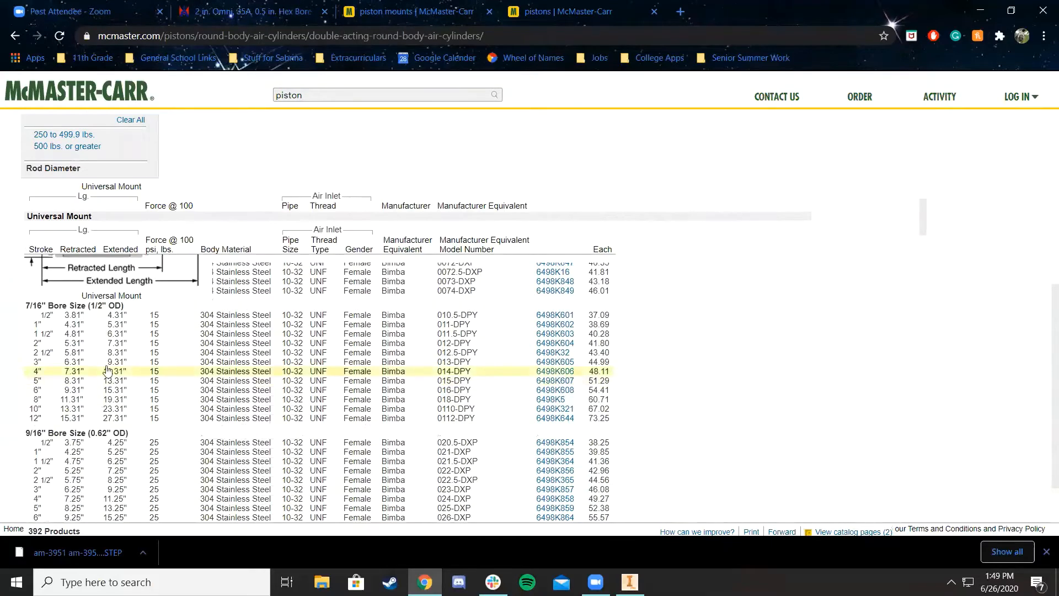
left_click_drag(87, 307, 133, 309)
left_click(110, 307)
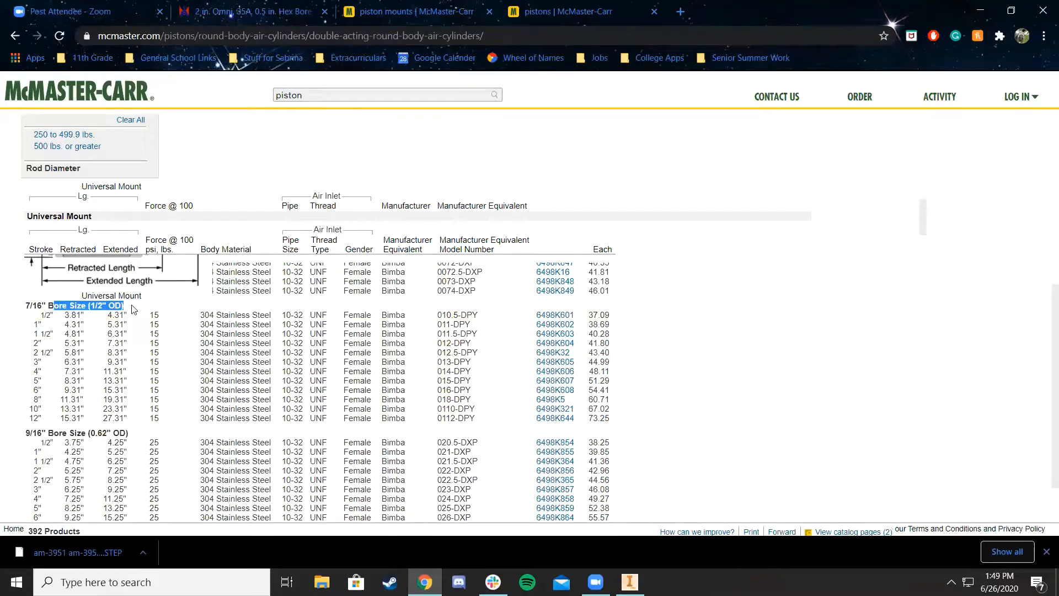
scroll(115, 309, "up", 2)
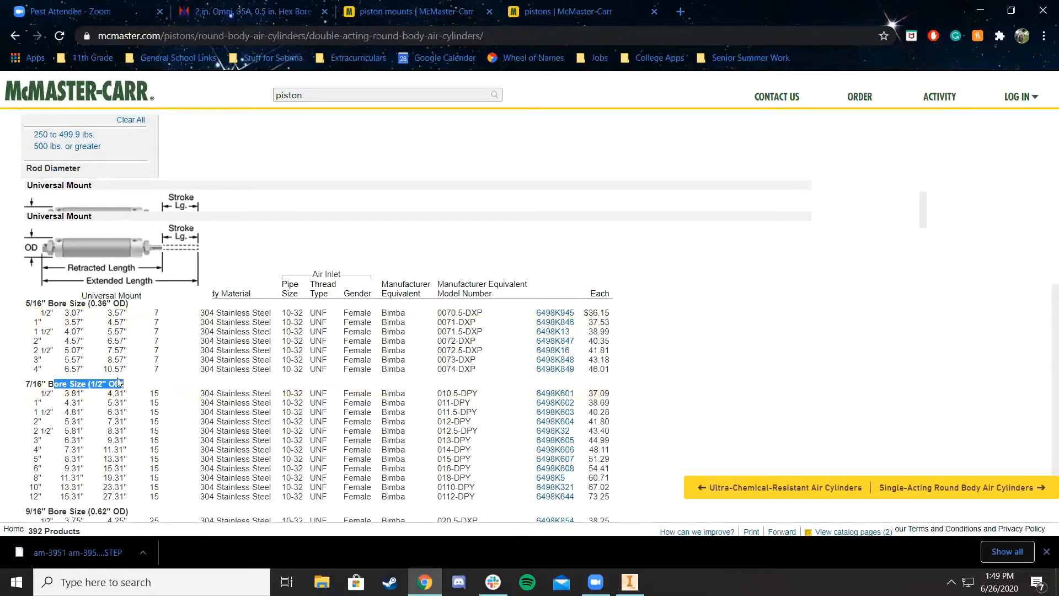
left_click(71, 386)
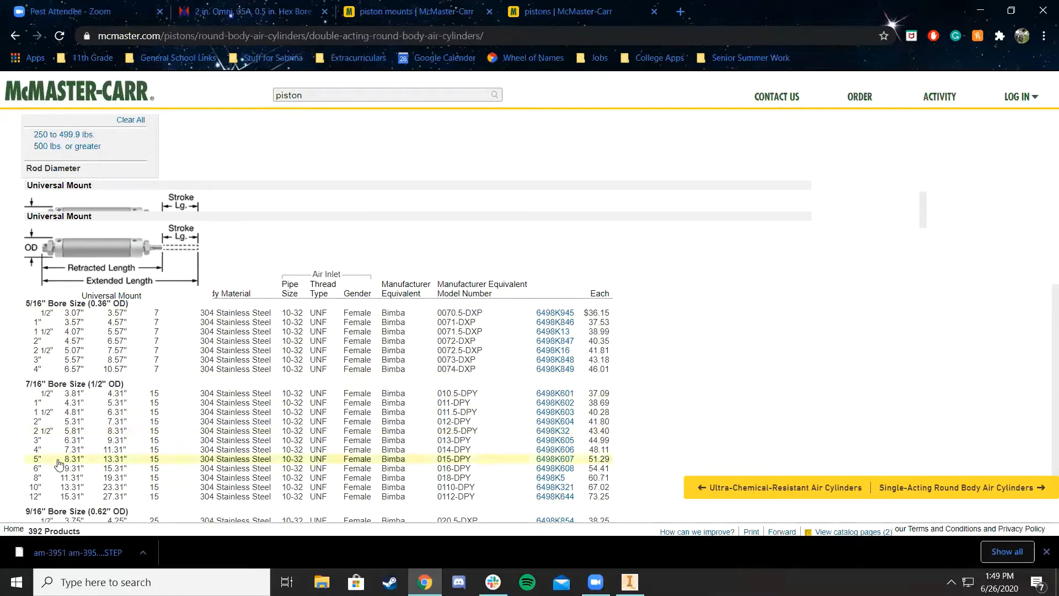
Open the product details of the 7/16" bore, 6" stroke air cylinder 6498K608 and examine its dimension drawing
left_click(288, 472)
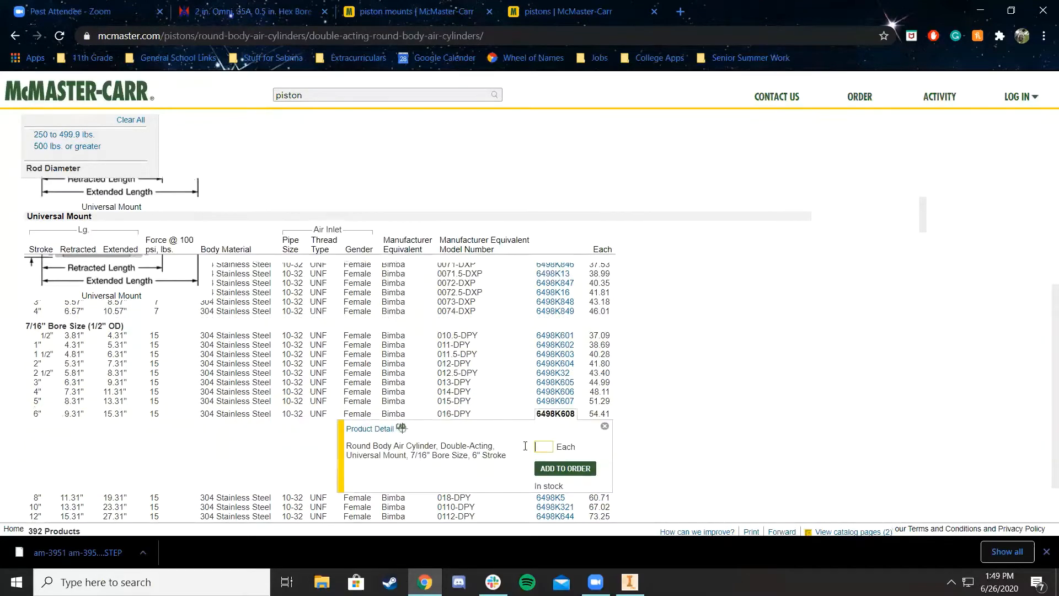
left_click(369, 429)
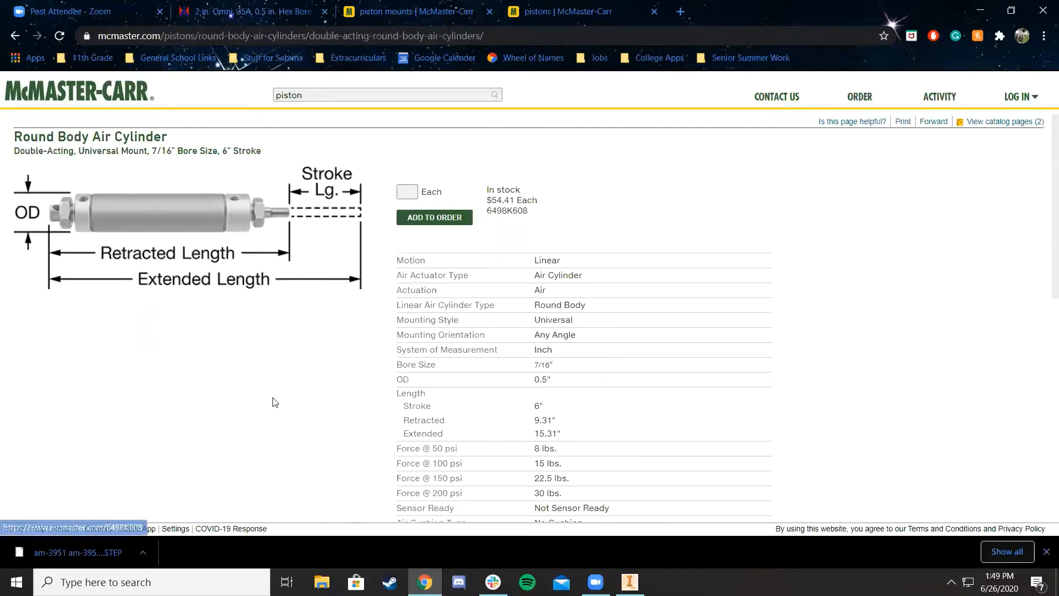
scroll(388, 314, "down", 5)
scroll(388, 315, "down", 5)
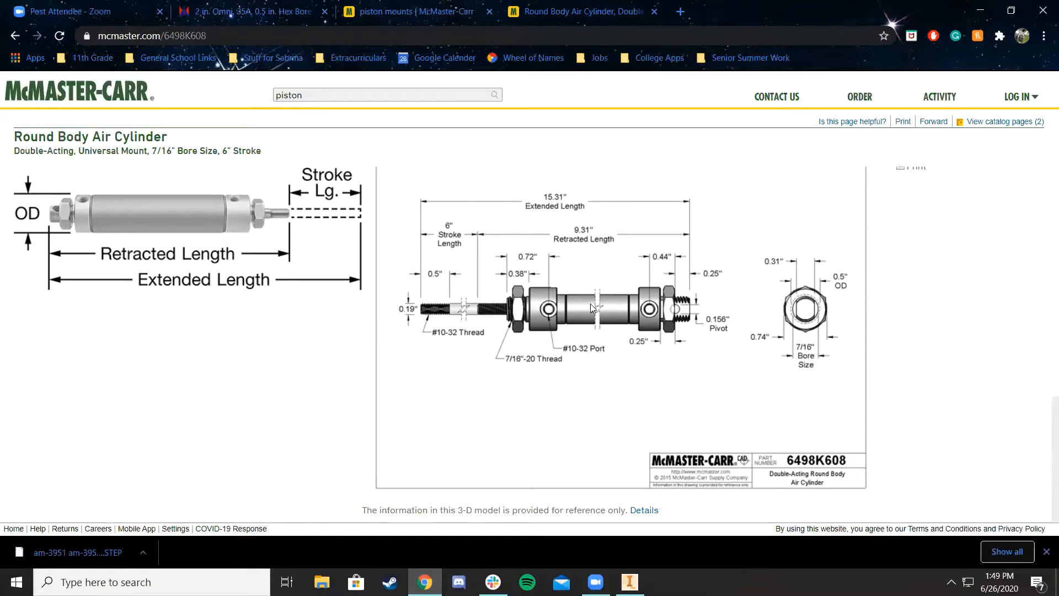
scroll(618, 284, "up", 4)
scroll(637, 279, "down", 5)
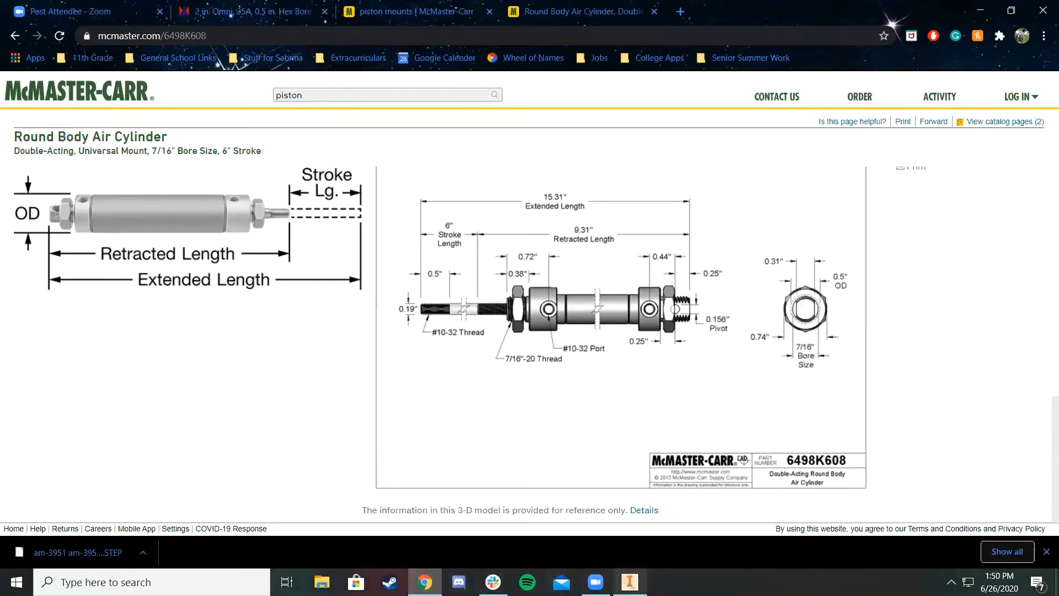
Switch to Inventor and measure the diameter of the piston rod's cylindrical face in the Intake Assembly
left_click(630, 582)
left_click(1005, 338)
middle_click_drag(1005, 338, 765, 280)
scroll(765, 279, "down", 5)
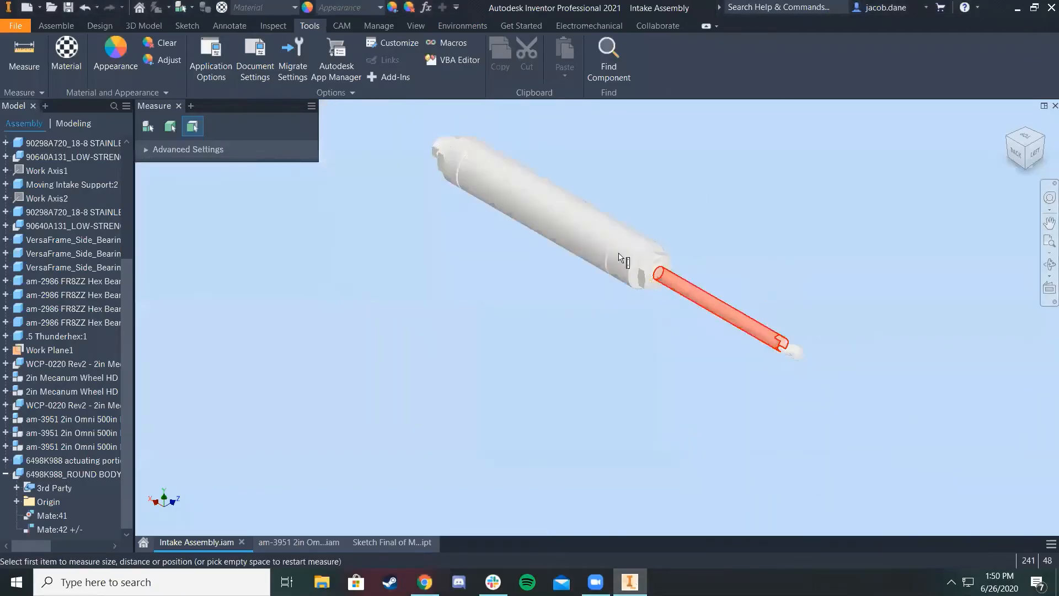
middle_click_drag(618, 252, 491, 297)
left_click(544, 324)
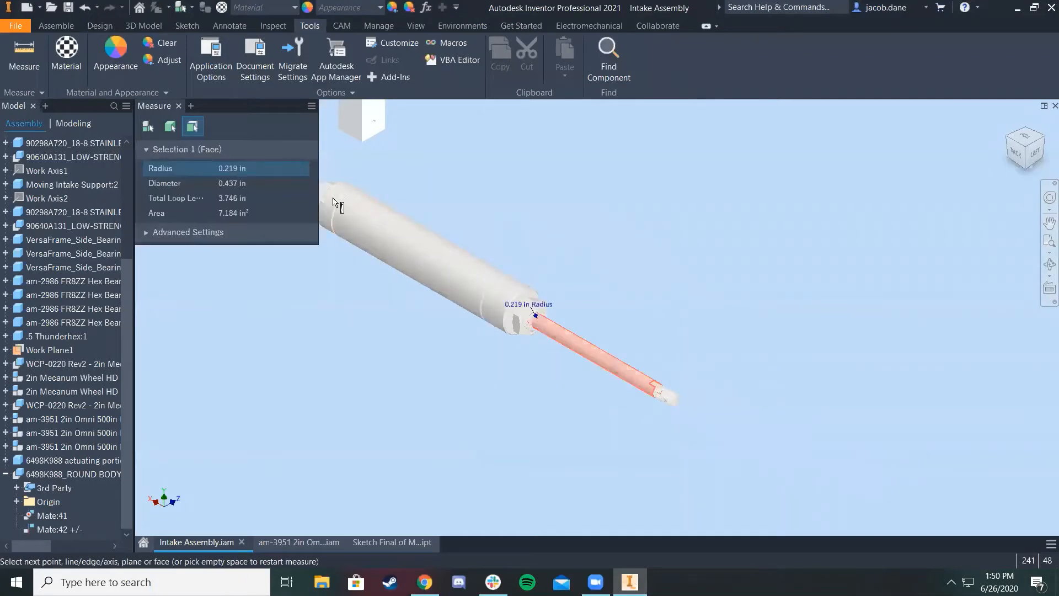
left_click(239, 183)
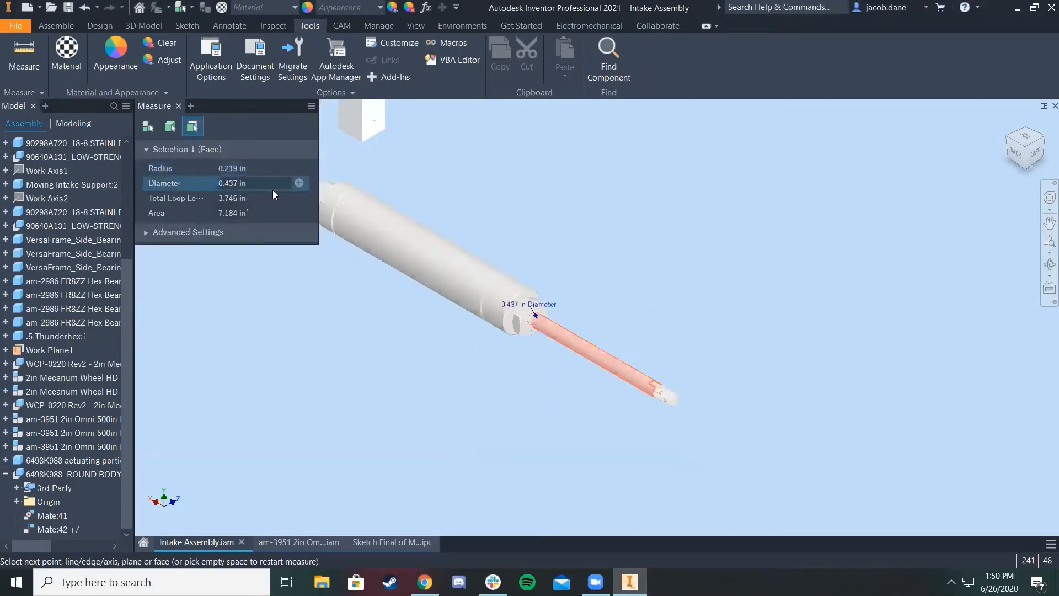
scroll(538, 312, "up", 8)
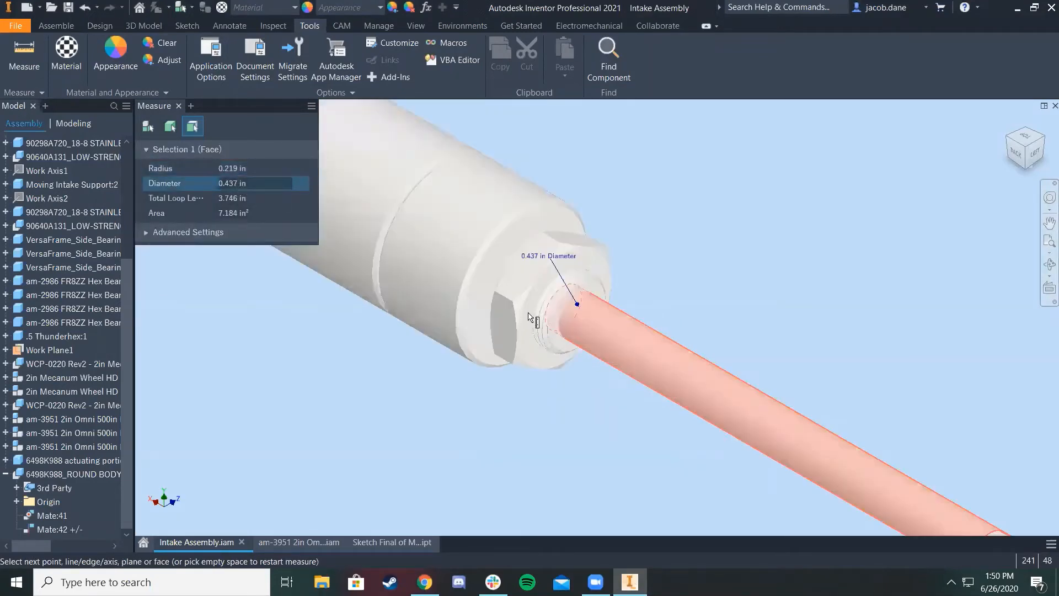
scroll(933, 270, "down", 6)
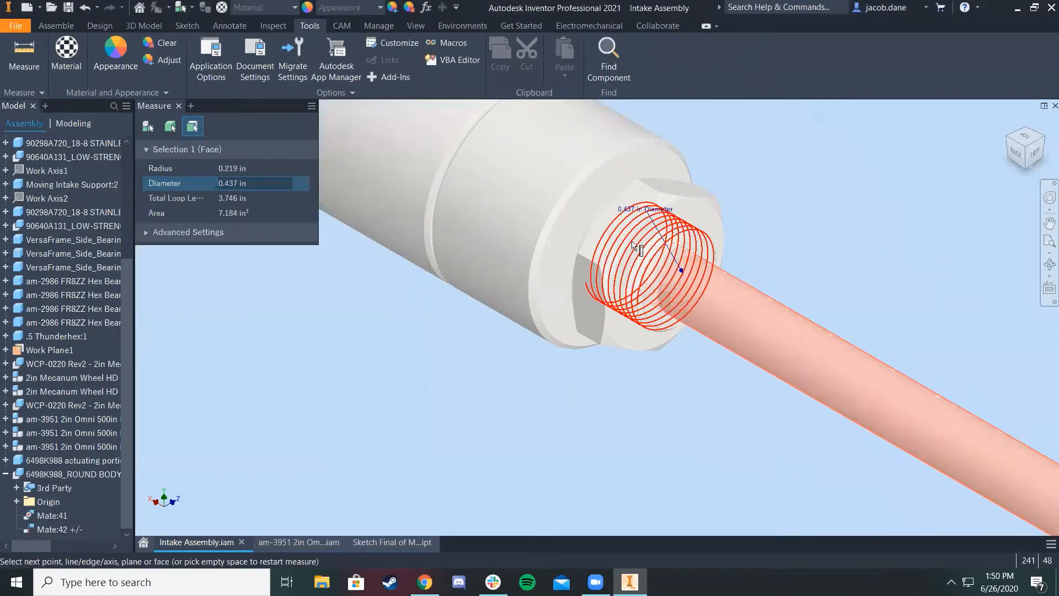
scroll(723, 351, "down", 5)
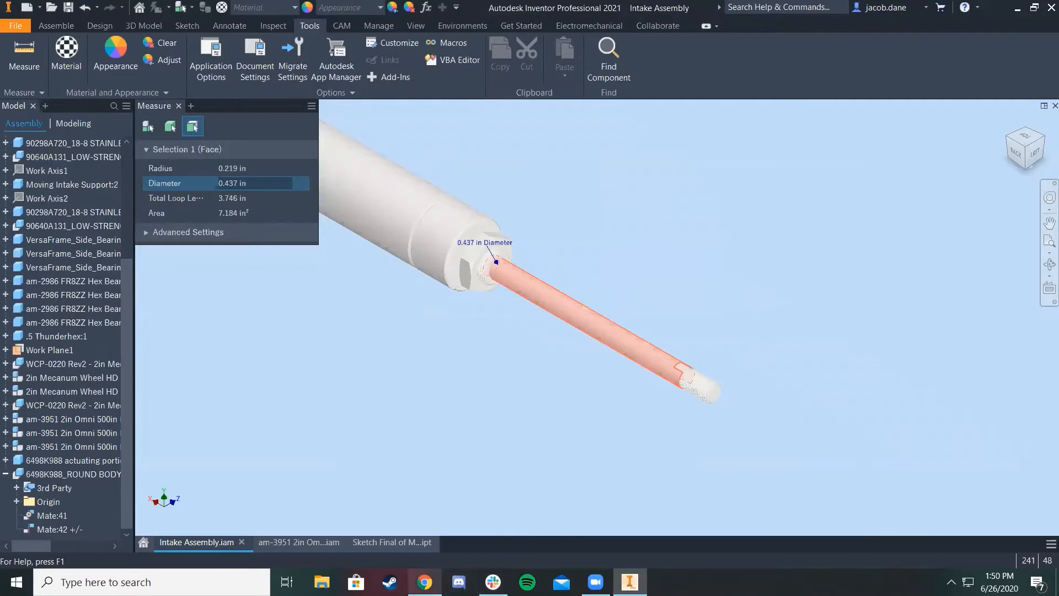
mouse_move(425, 583)
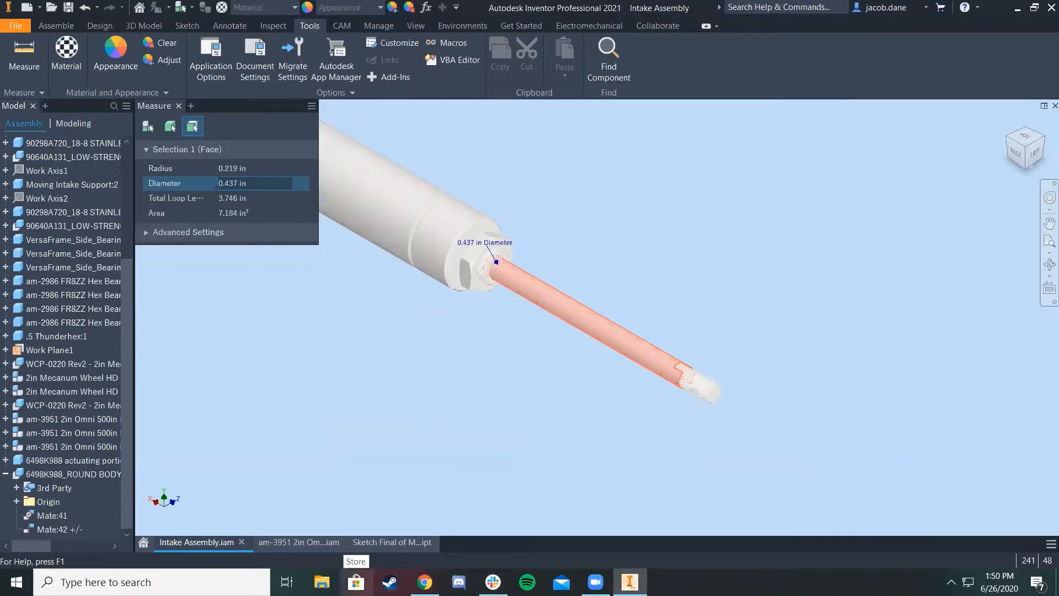
Switch to Slack and open the version 2 piston link, mcmaster.com/6498K988, in a new Chrome tab
left_click(425, 582)
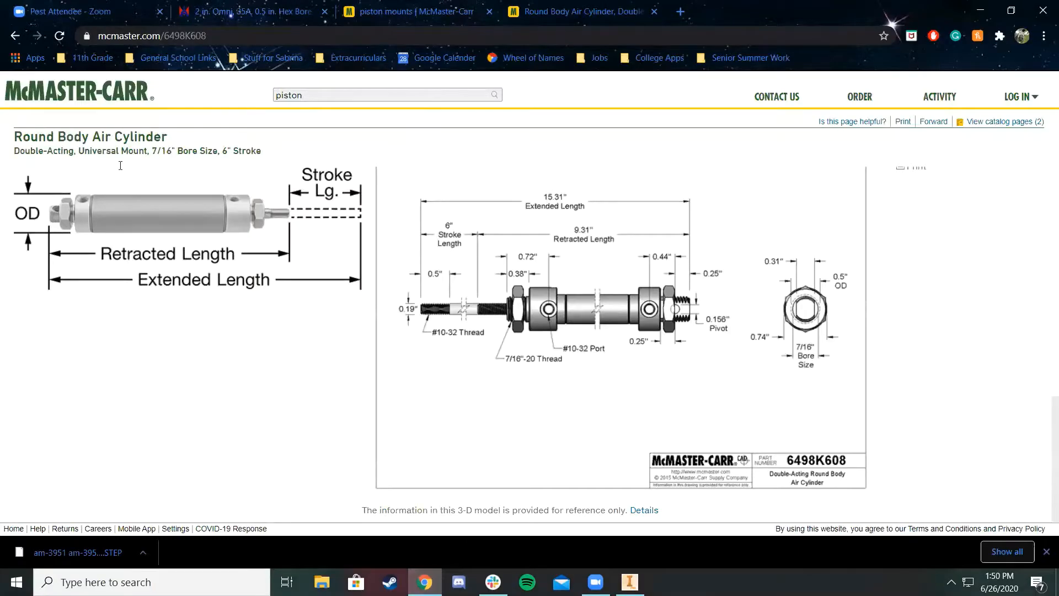
left_click(493, 583)
scroll(501, 345, "up", 2)
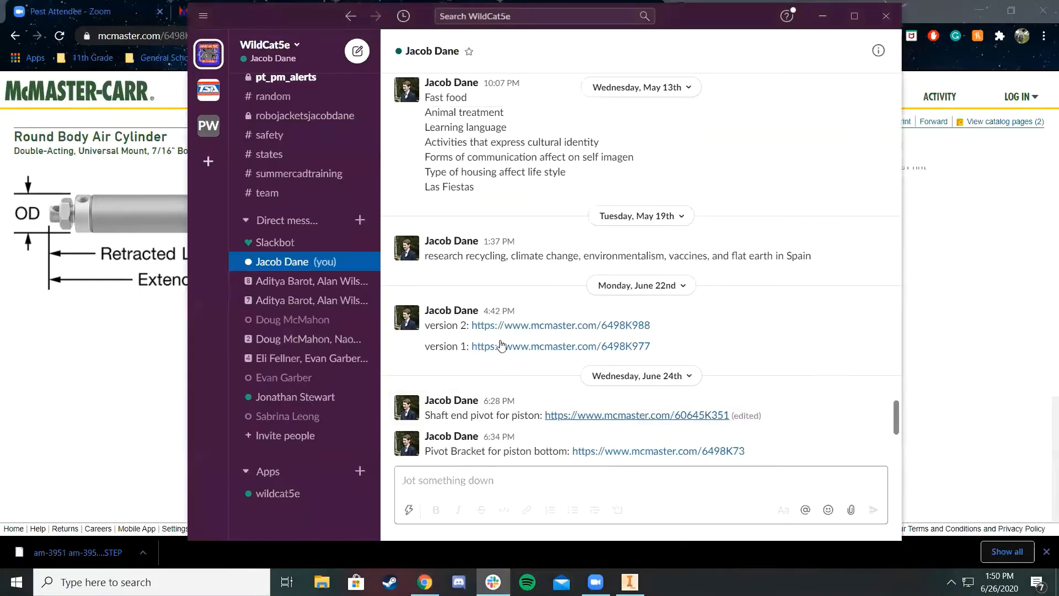
right_click(530, 326)
left_click(568, 354)
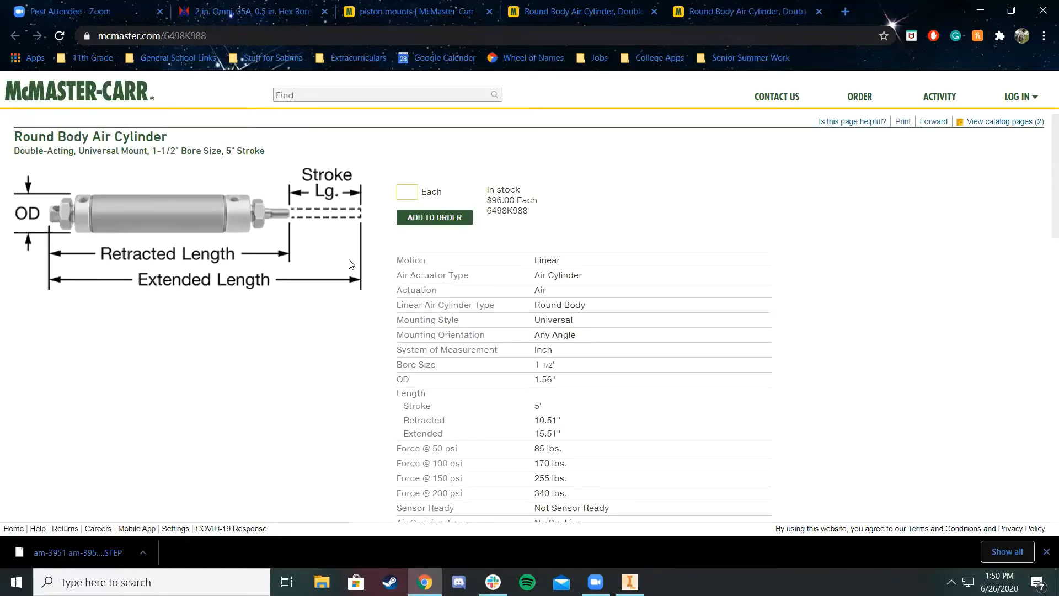
Compare the bore size of cylinder 6498K988 with that of cylinder 6498K608 on their product pages
left_click_drag(155, 147, 195, 161)
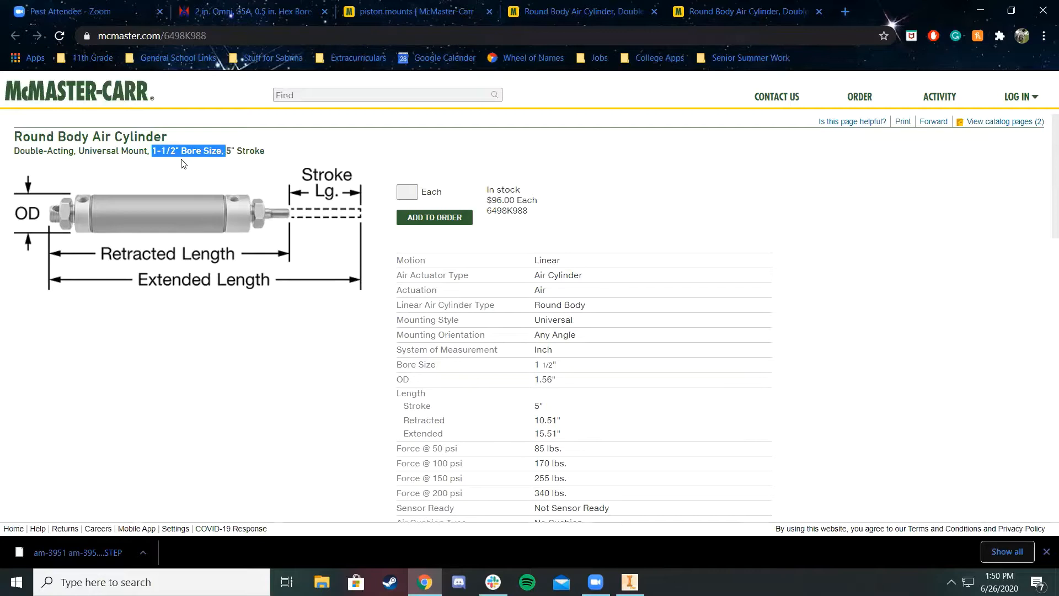
left_click(250, 150)
left_click_drag(155, 151, 240, 151)
left_click(240, 151)
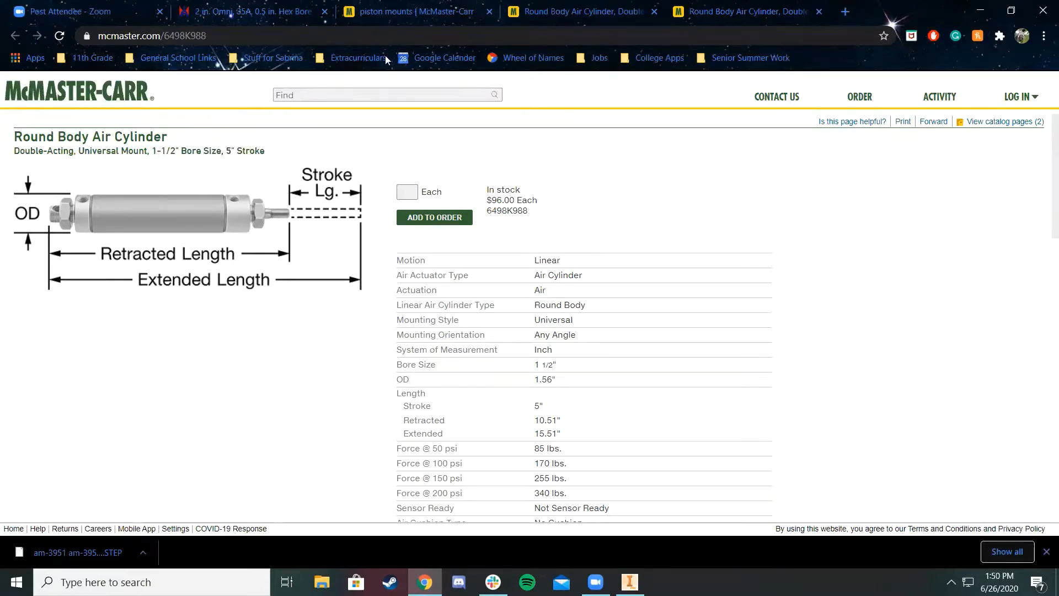
left_click(538, 25)
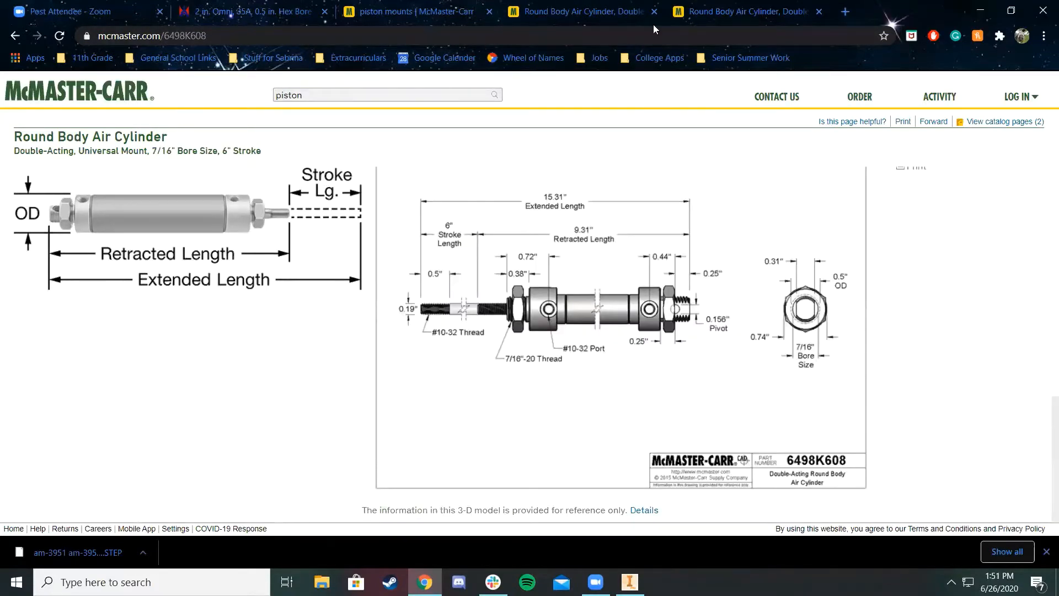
left_click(685, 22)
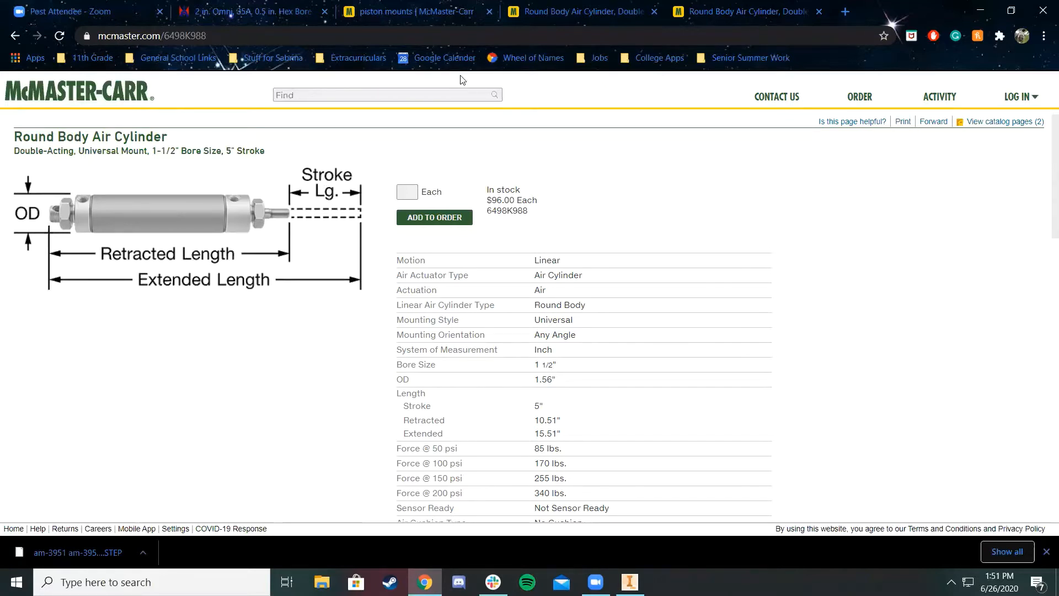
Open the product details of ball joint rod end 60645K351 from the piston mounts listing and save its 3-D STEP model
left_click(209, 5)
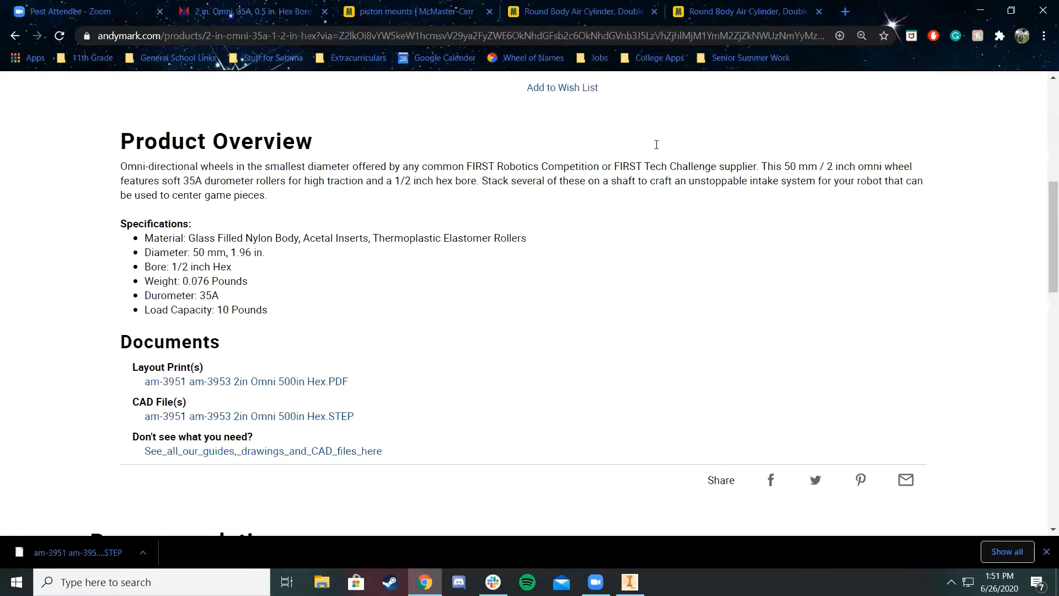
left_click(391, 24)
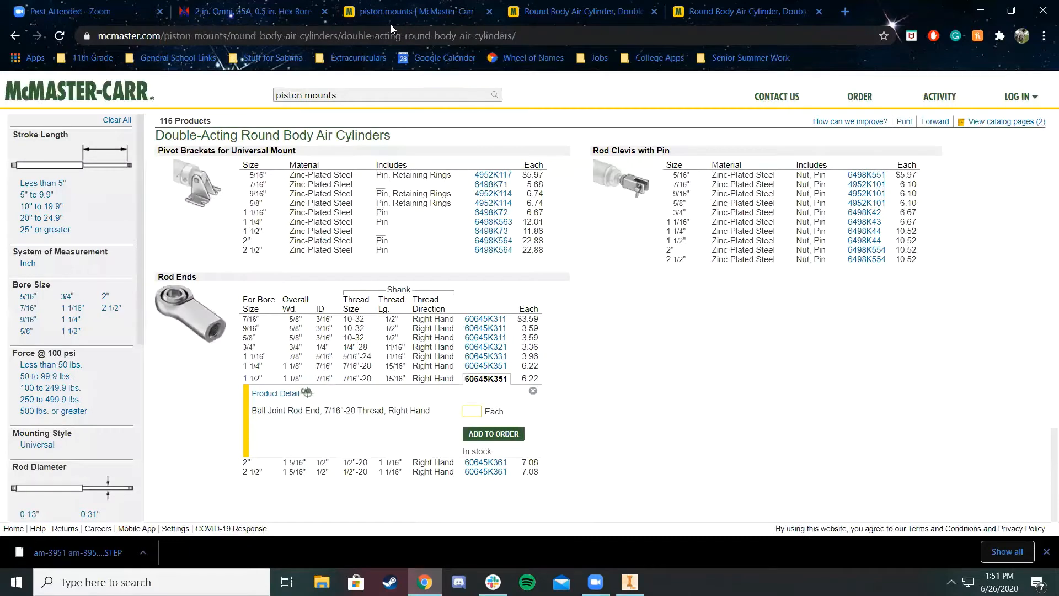
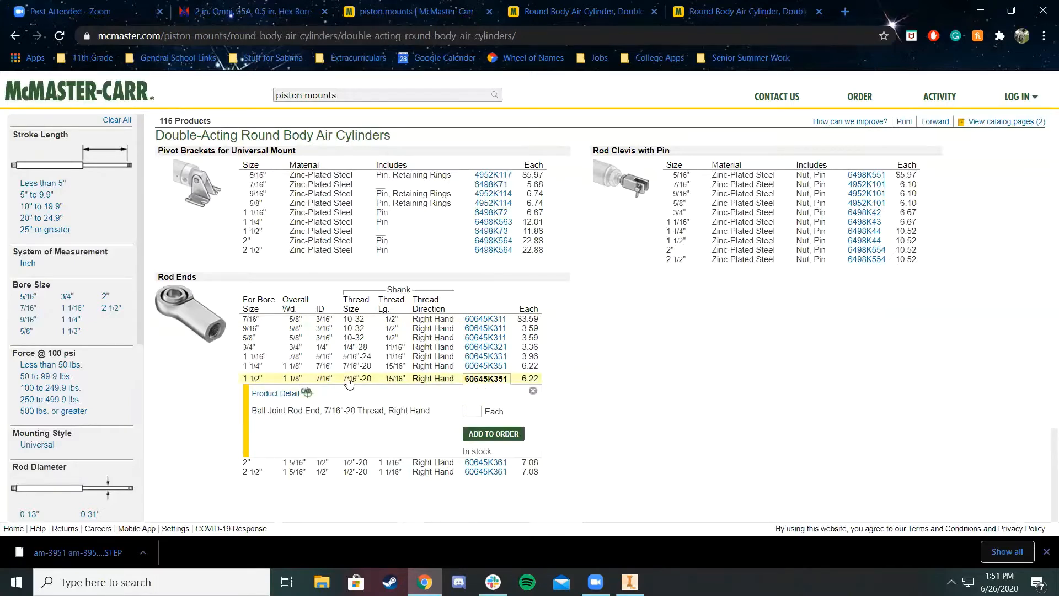
left_click(259, 395)
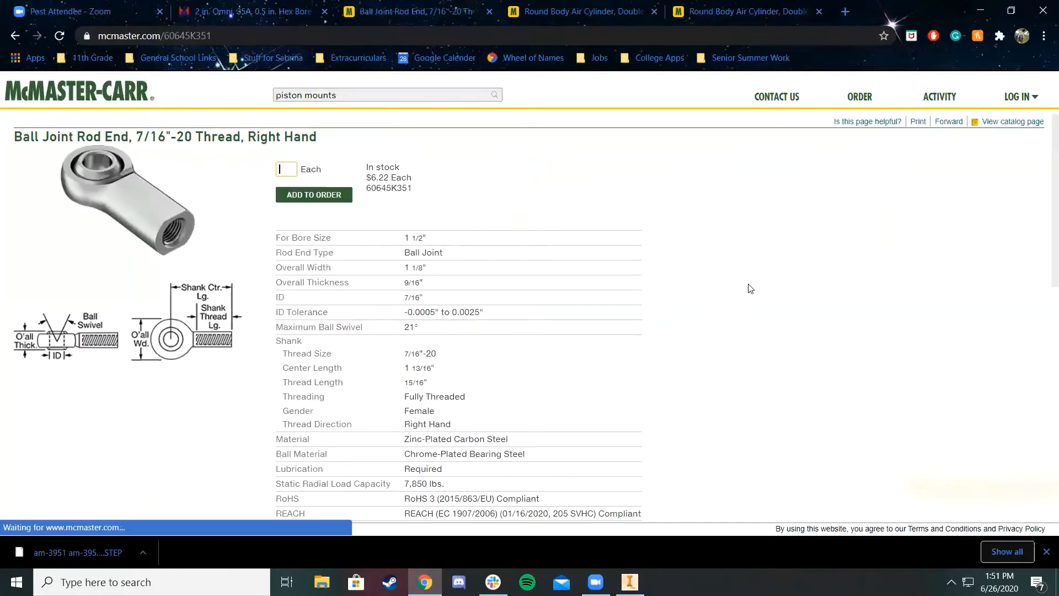
scroll(553, 284, "down", 10)
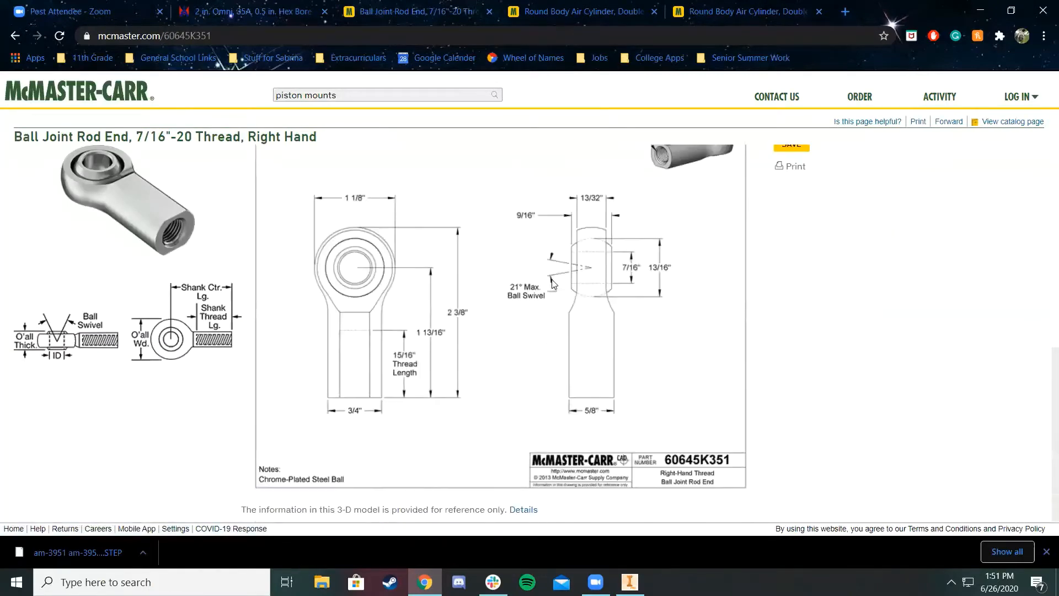
scroll(795, 249, "up", 3)
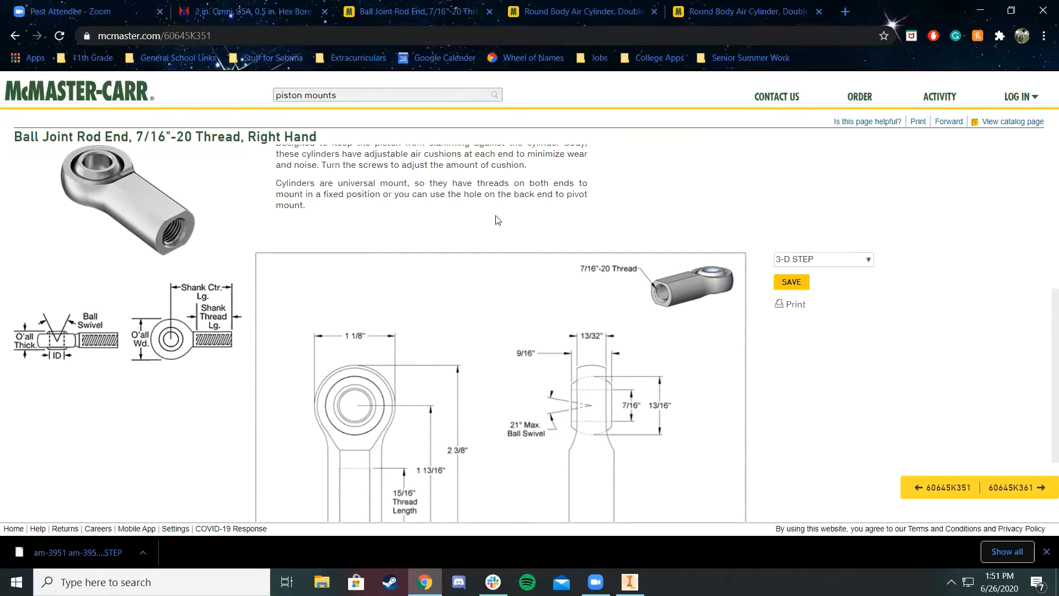
left_click(792, 282)
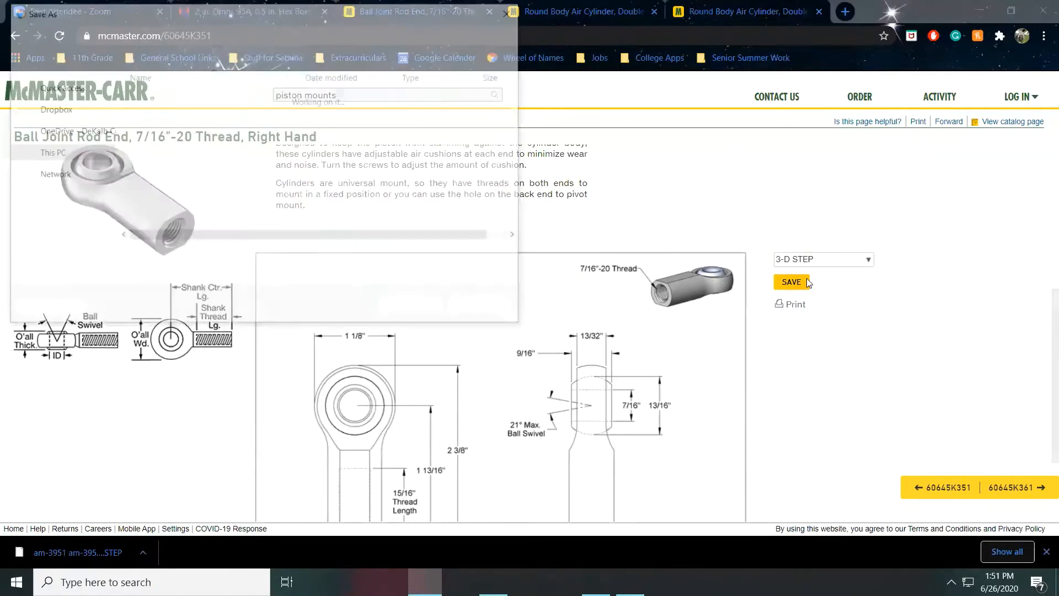
left_click(414, 308)
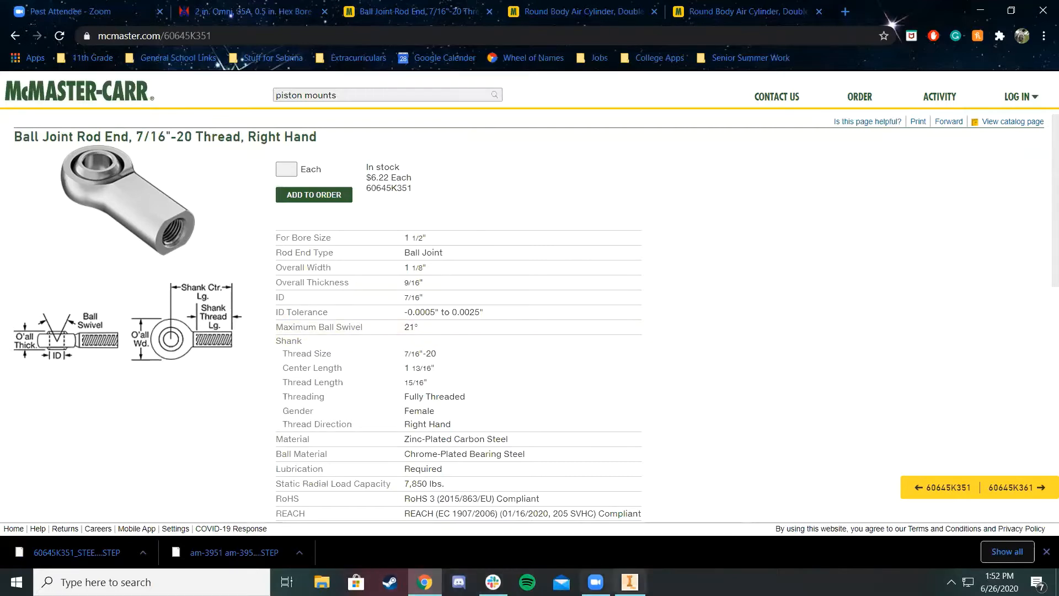
Examine the dimension drawing of ball joint rod end 60645K351 on its product page
left_click(630, 582)
key("alt+Tab")
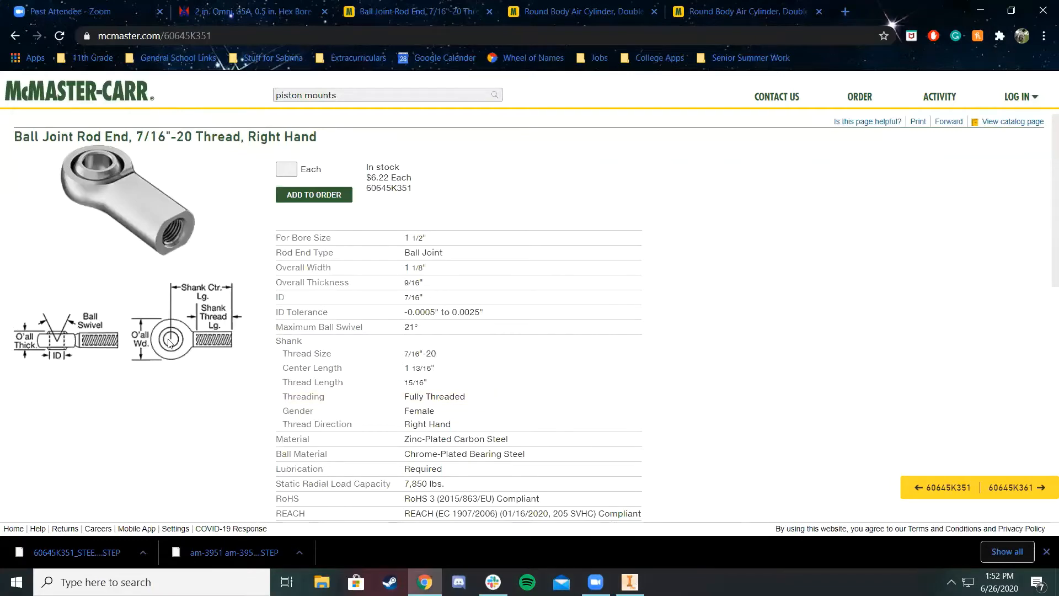
scroll(744, 359, "down", 8)
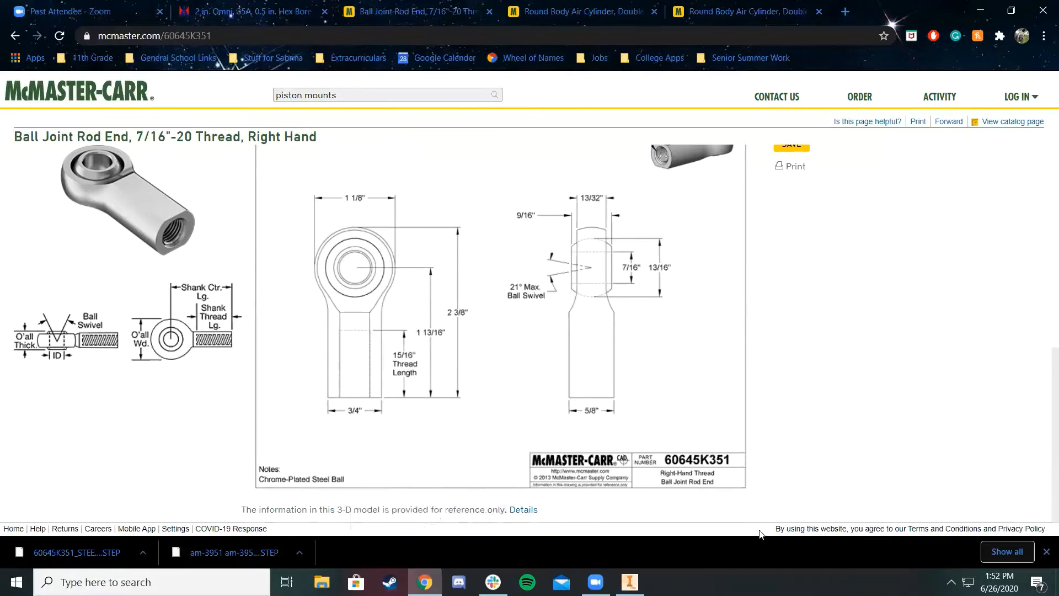
left_click(630, 582)
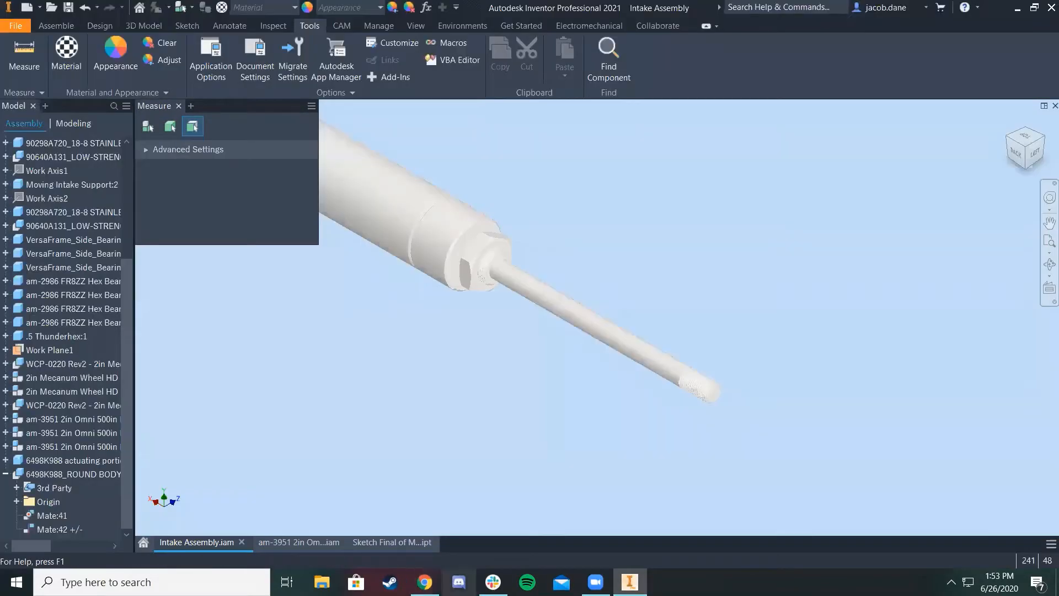
left_click(425, 582)
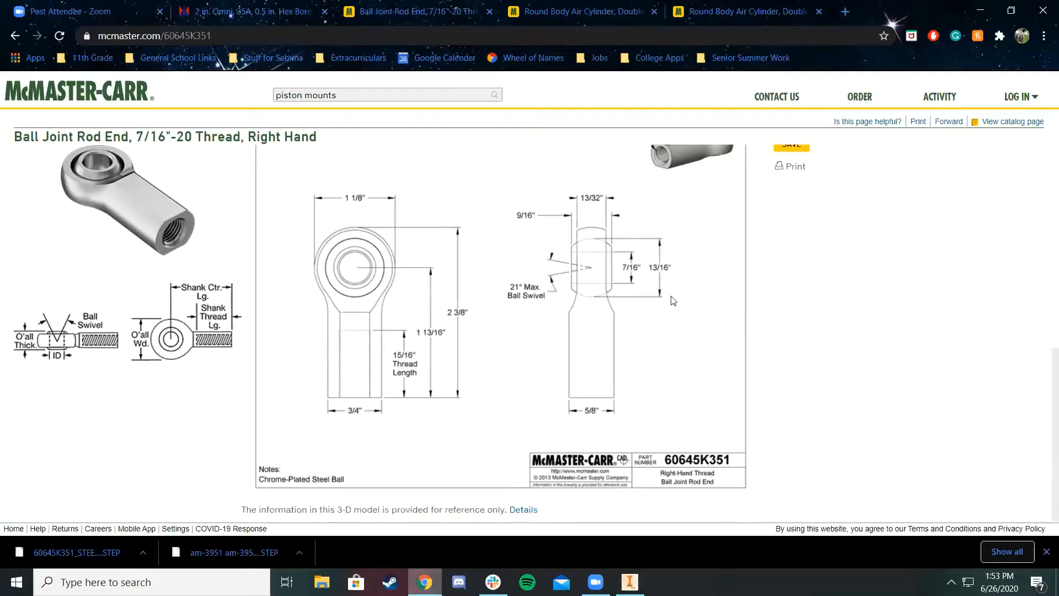
Switch to Inventor, import 60645K351_STEEL BALL JOINT ROD END.STEP from the CAD Class Intake folder as a converted model, and save the part
left_click(629, 582)
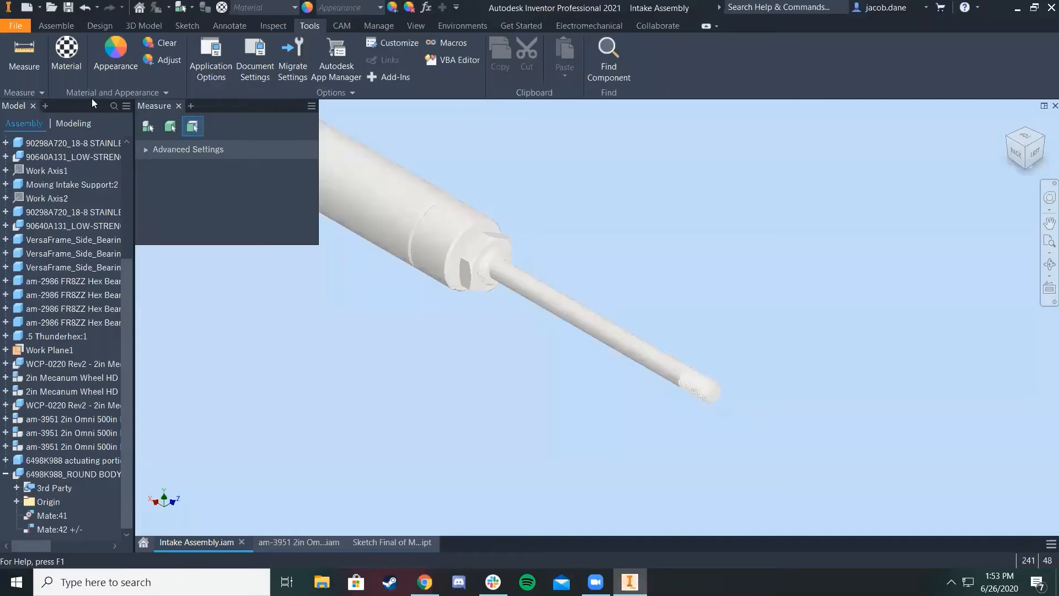
left_click(19, 28)
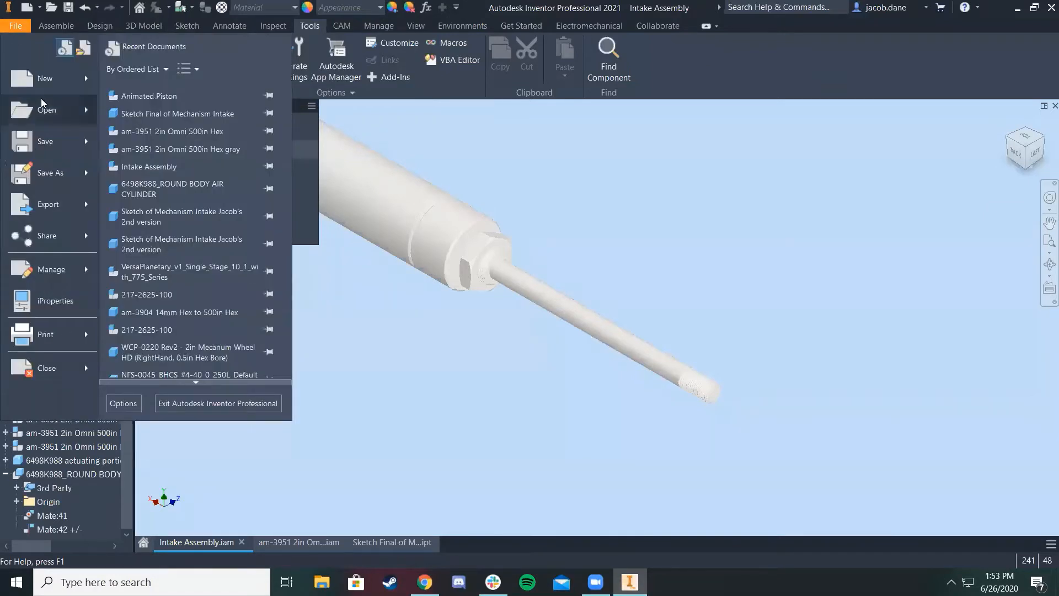
left_click(33, 110)
scroll(560, 291, "down", 1)
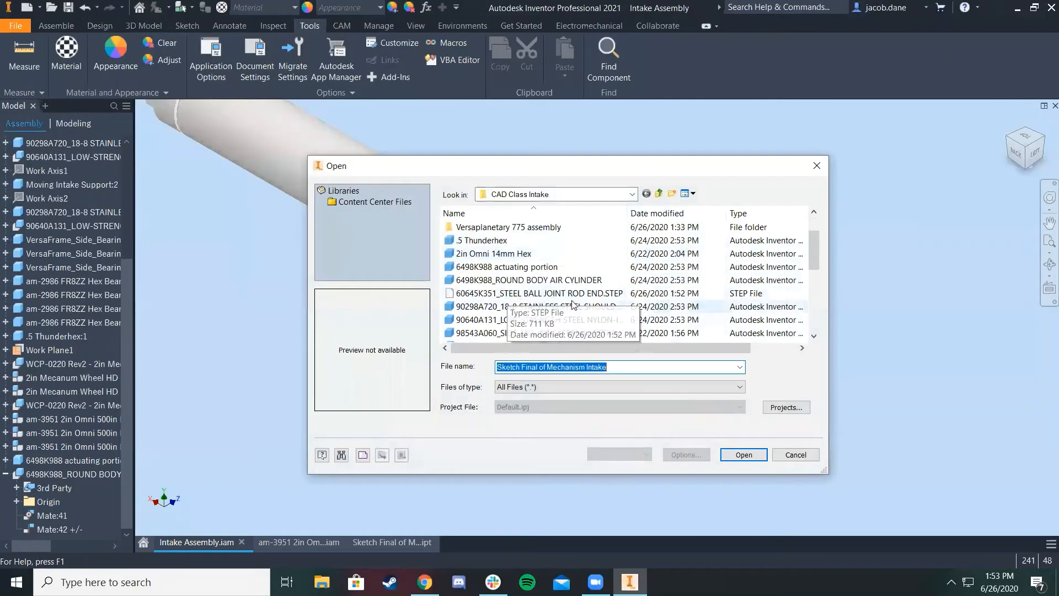
left_click(560, 292)
scroll(560, 292, "down", 2)
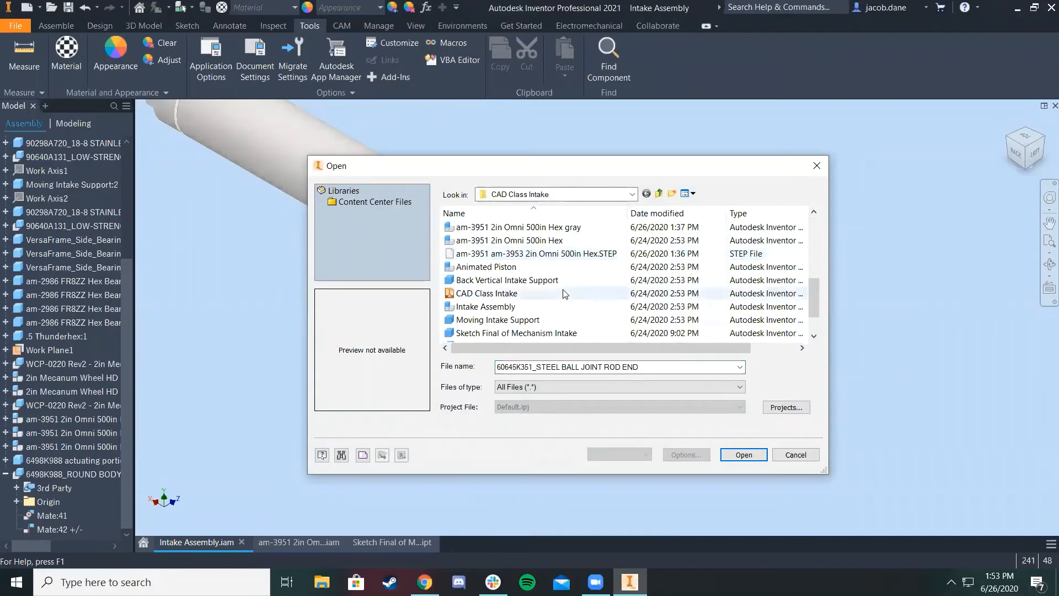
scroll(618, 298, "up", 3)
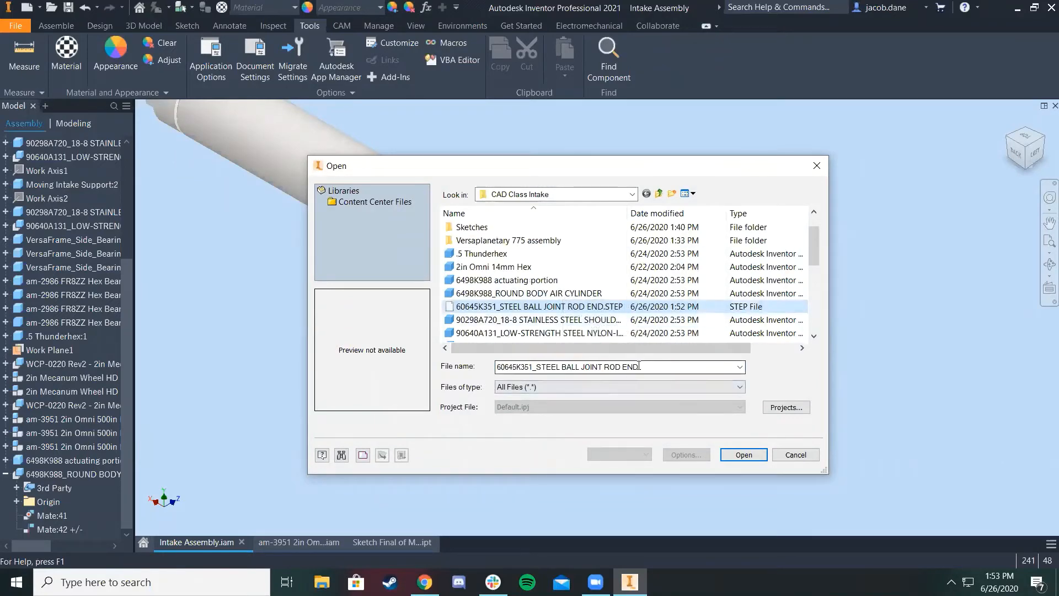
left_click(765, 458)
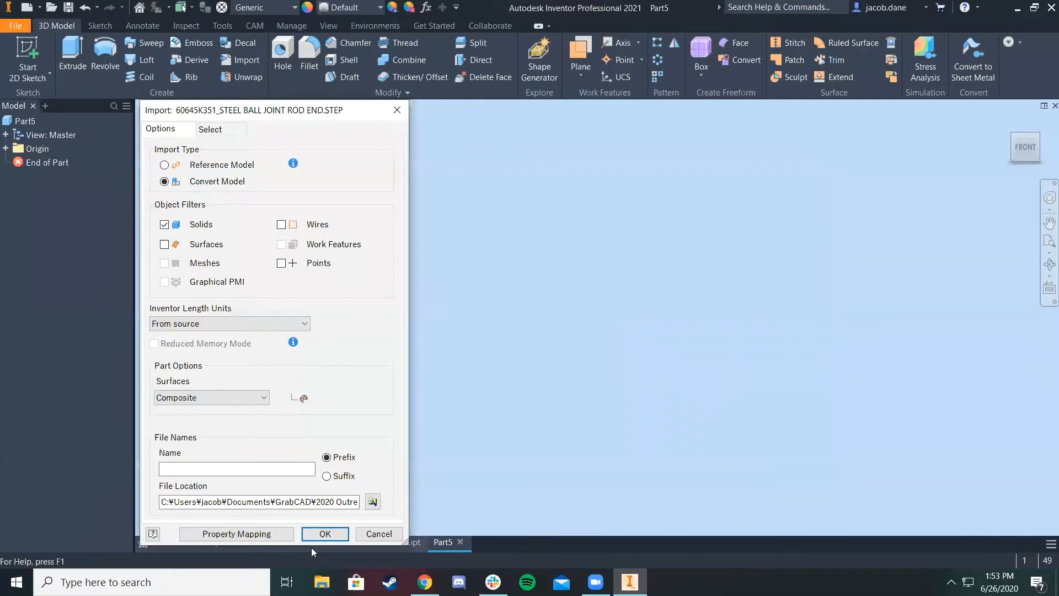
left_click(325, 533)
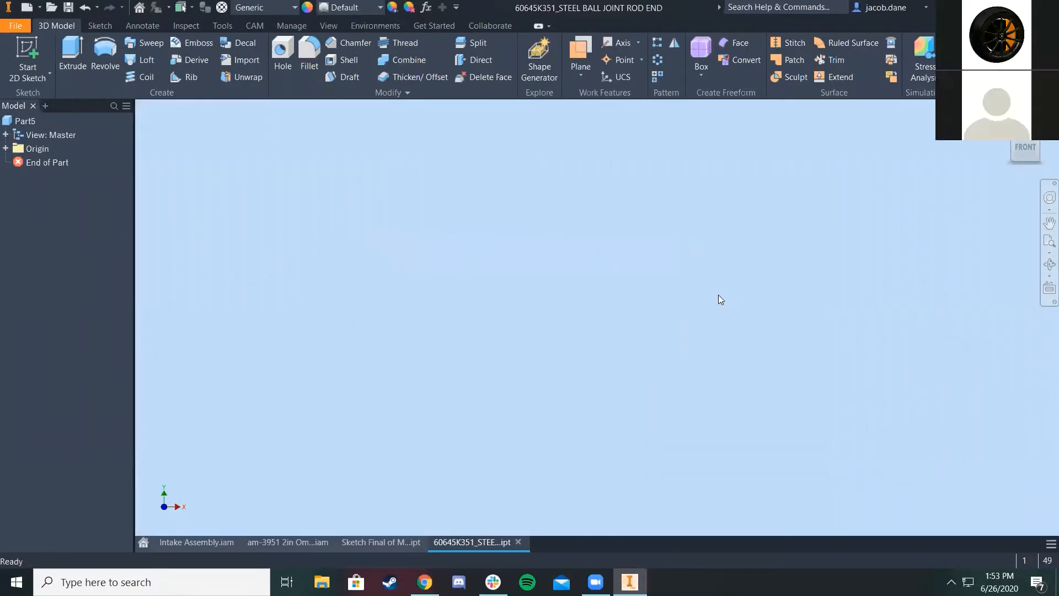
left_click(70, 8)
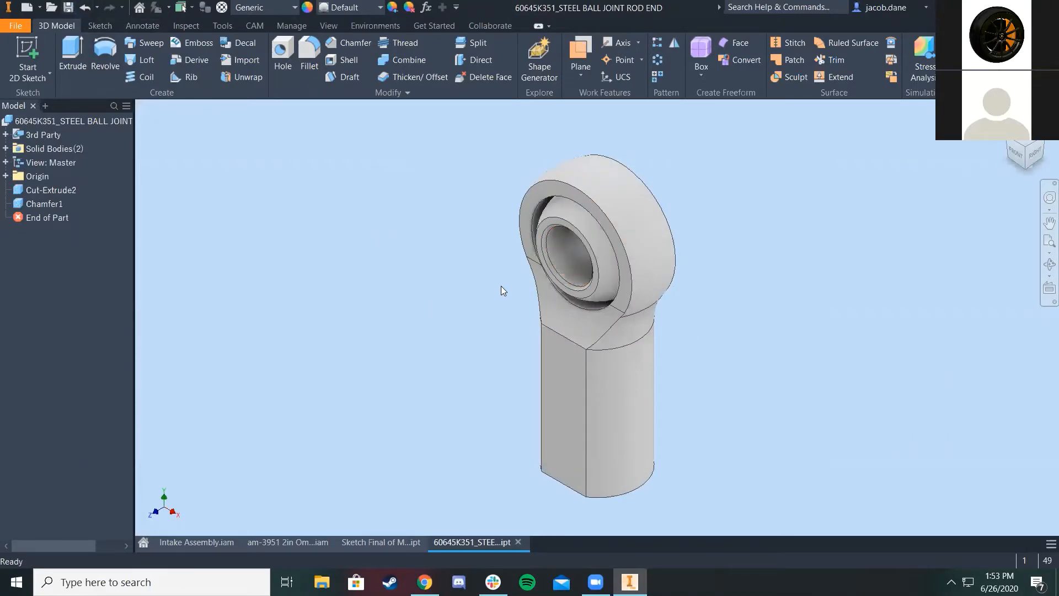
Examine the imported ball joint rod end and its bore alongside the Sketch Final of Mechanism Intake part
left_click(365, 543)
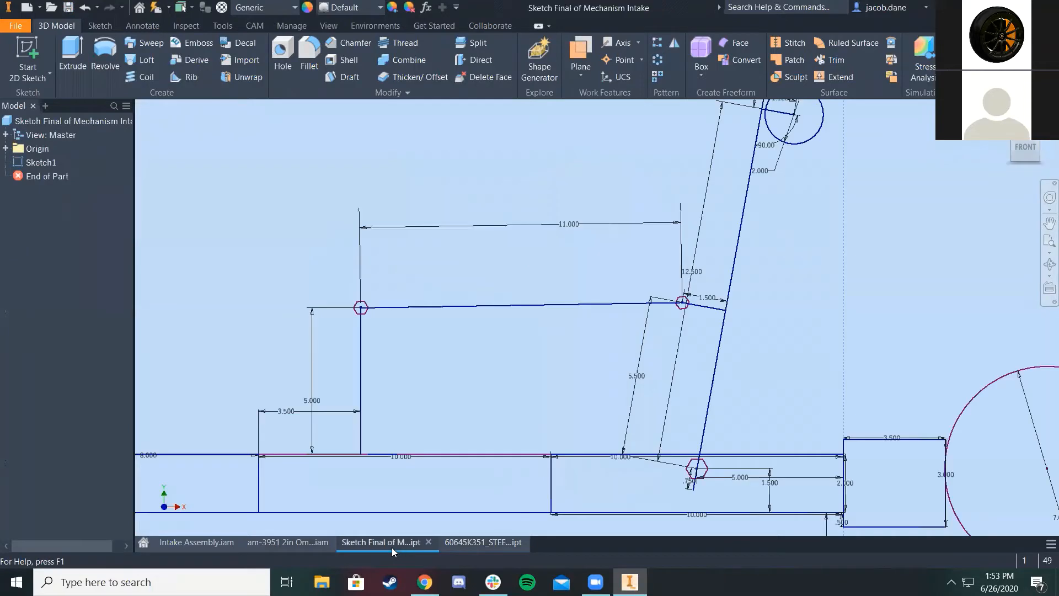
left_click(453, 543)
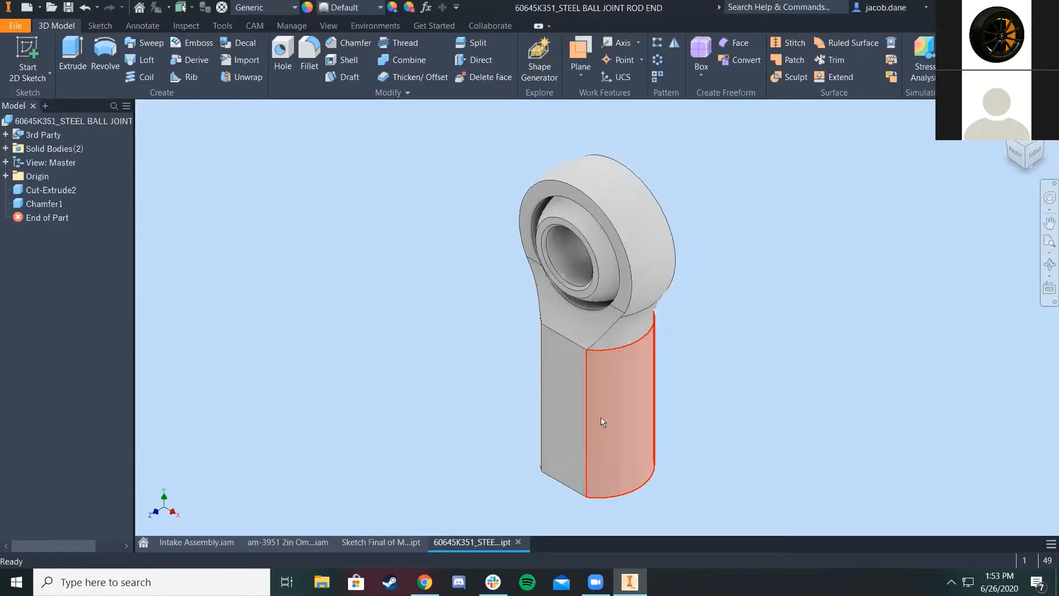
mouse_move(601, 418)
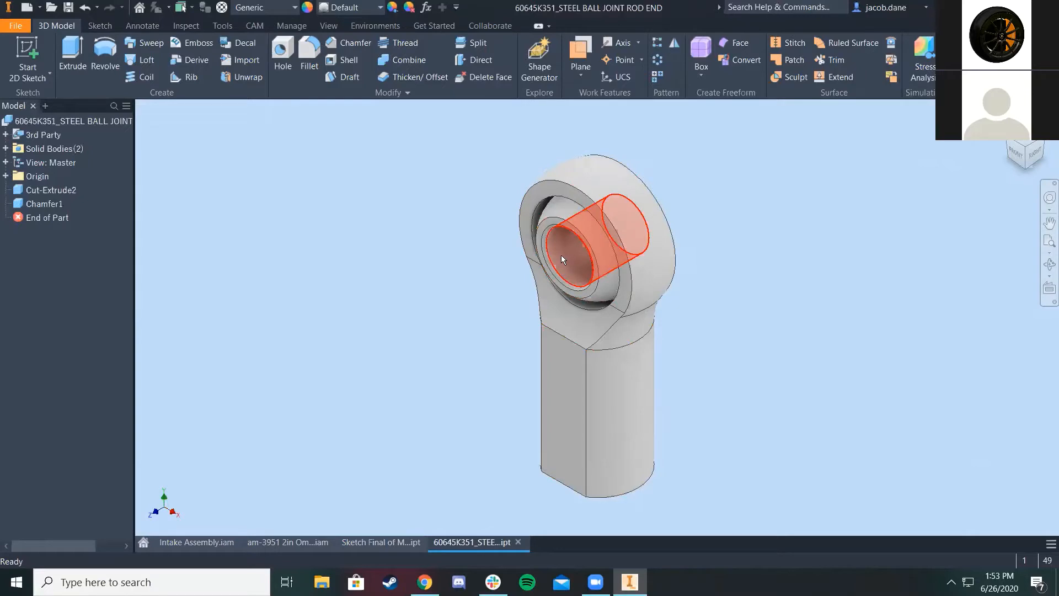
left_click(362, 542)
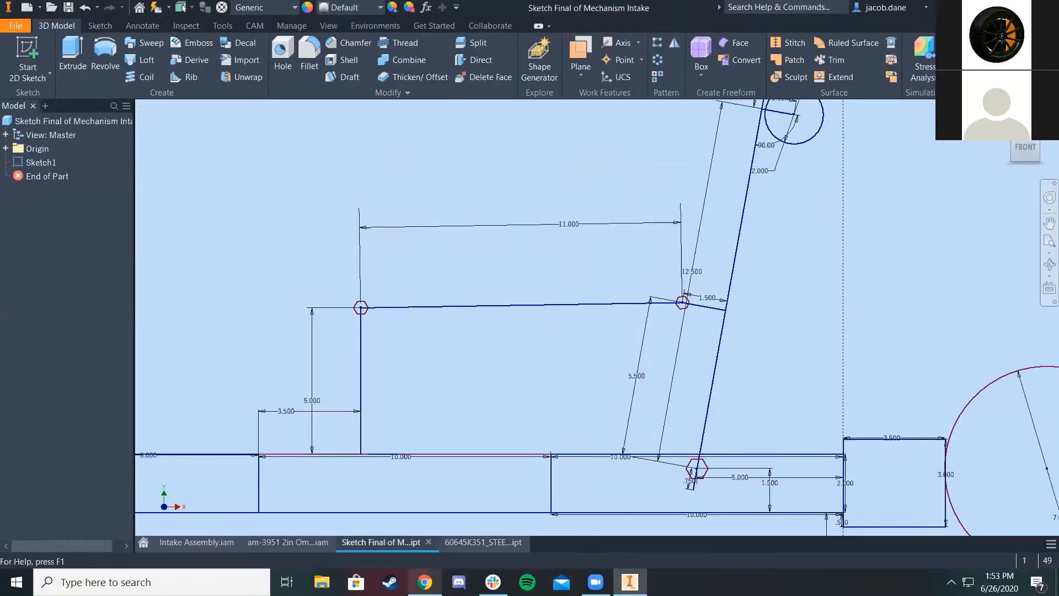
Switch to Slack and open the shaft-mounting gusset link, 8020.net/4155.html, in a new Chrome tab
left_click(493, 582)
scroll(555, 407, "down", 8)
scroll(558, 306, "up", 7)
scroll(610, 310, "down", 2)
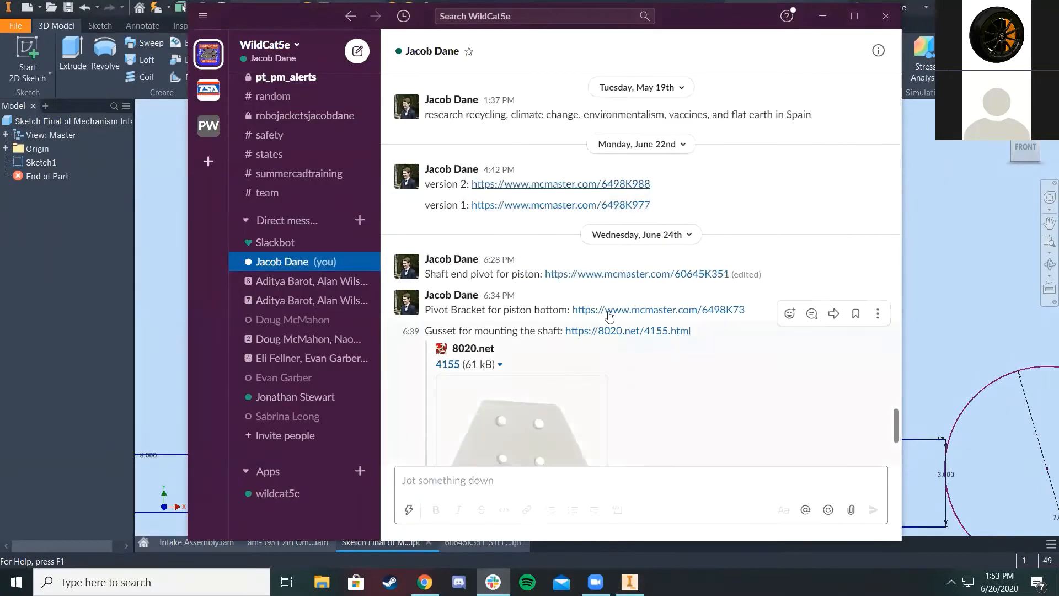
right_click(636, 335)
left_click(666, 362)
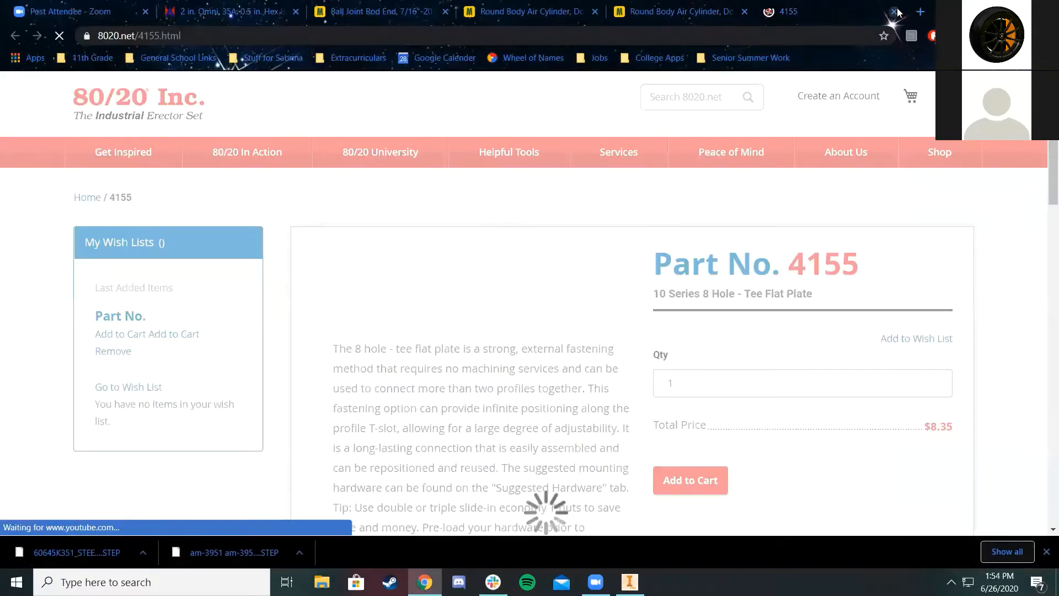
Return to Slack, open the piston bottom's pivot bracket link, mcmaster.com/6498K73, in Chrome, and place its tab before the 4155 tab
left_click(629, 582)
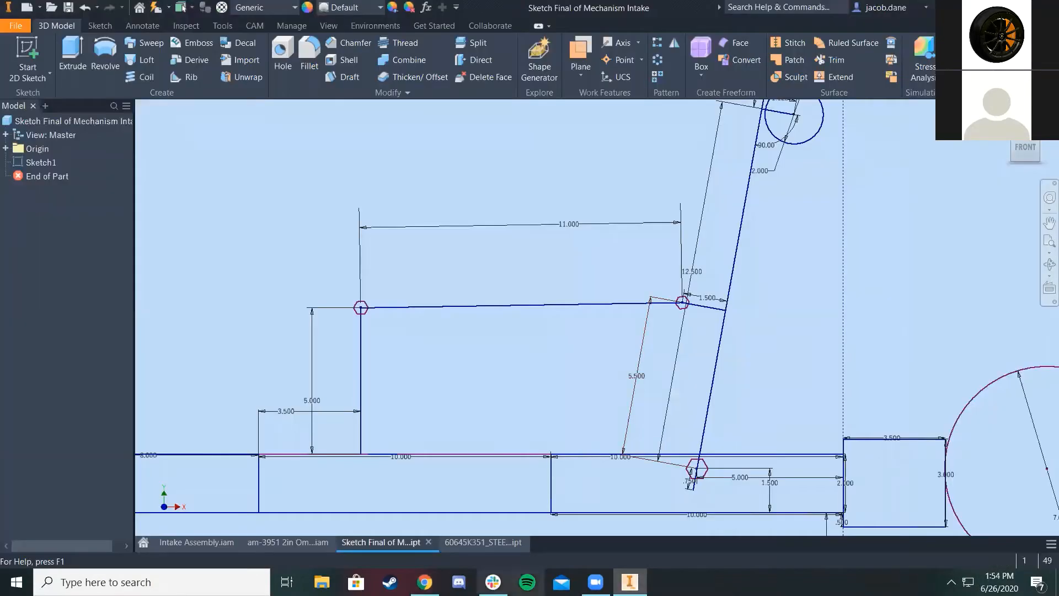
left_click(494, 582)
right_click(657, 315)
left_click(717, 340)
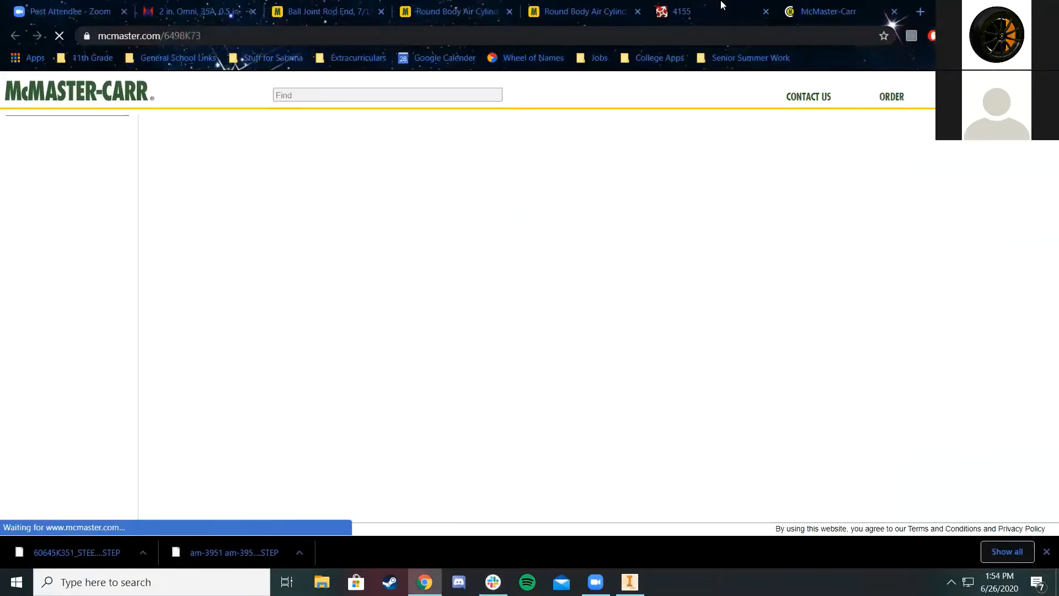
left_click_drag(839, 10, 697, 25)
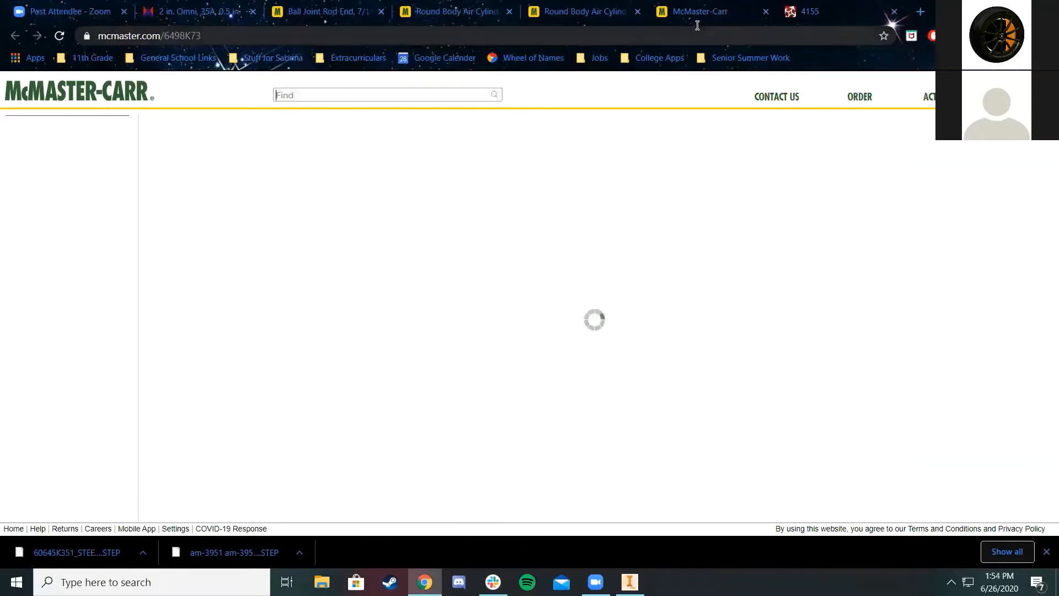
Save the pivot bracket's 3-D STEP model as 6498K730_ROUND BODY AIR CYLINDER in the CAD Class Intake folder
scroll(533, 290, "down", 3)
left_click(698, 340)
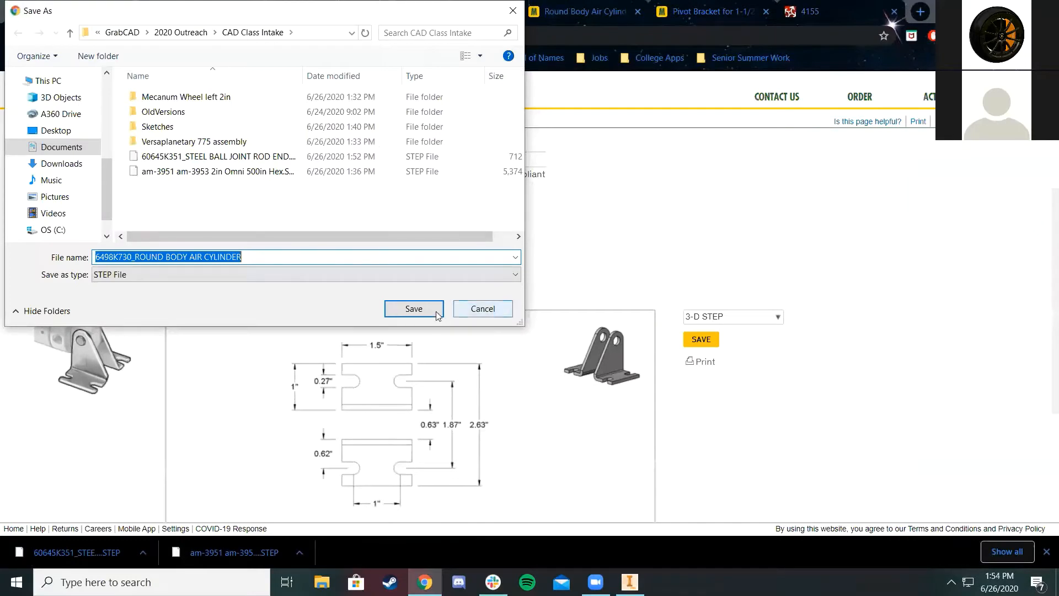
left_click(434, 310)
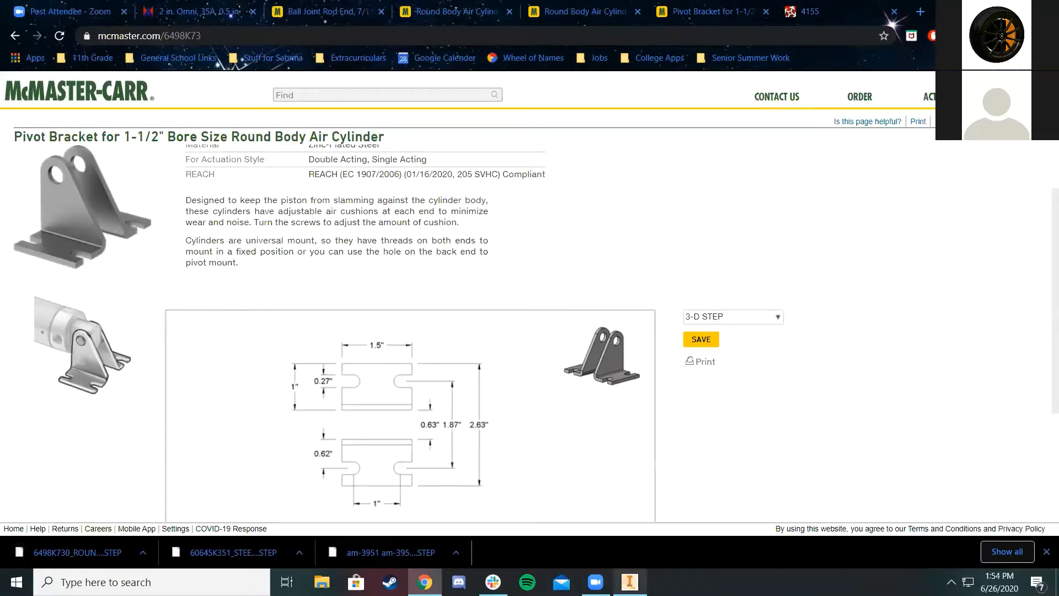
Switch to Inventor and start opening a file from the CAD Class Intake folder
left_click(630, 582)
left_click(16, 26)
left_click(50, 122)
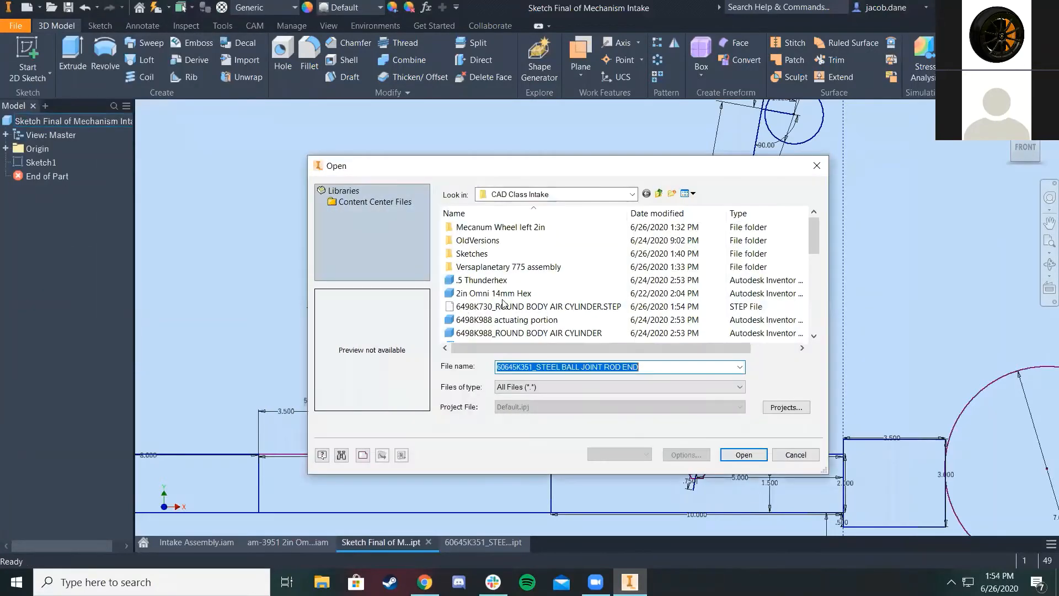
Import 6498K730_ROUND BODY AIR CYLINDER.STEP from the CAD Class Intake folder as a converted model with solids only
scroll(525, 299, "down", 5)
scroll(525, 299, "up", 5)
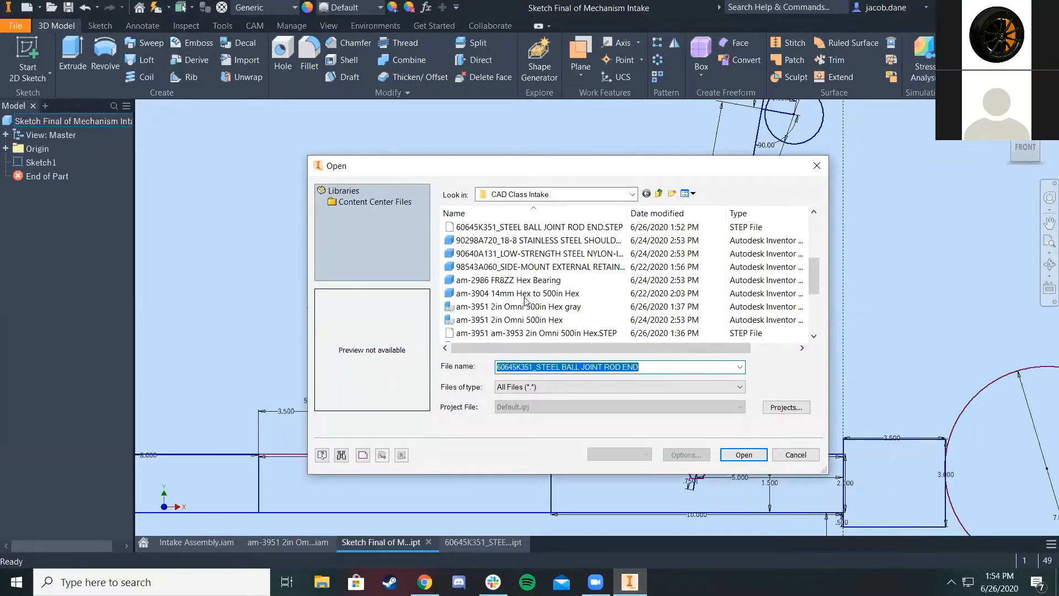
scroll(543, 238, "up", 3)
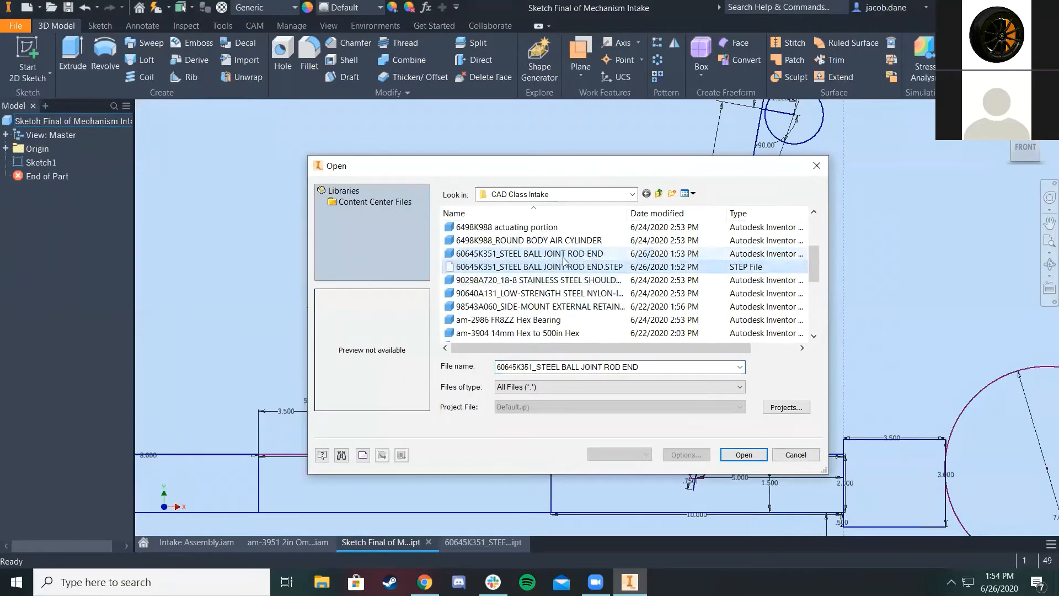
left_click(544, 294)
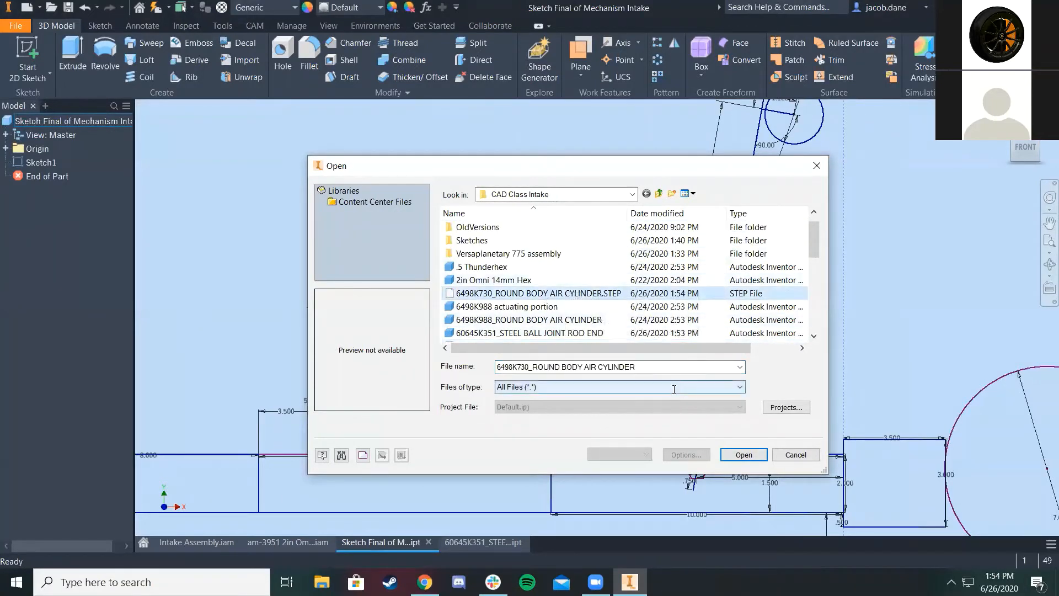
left_click(740, 454)
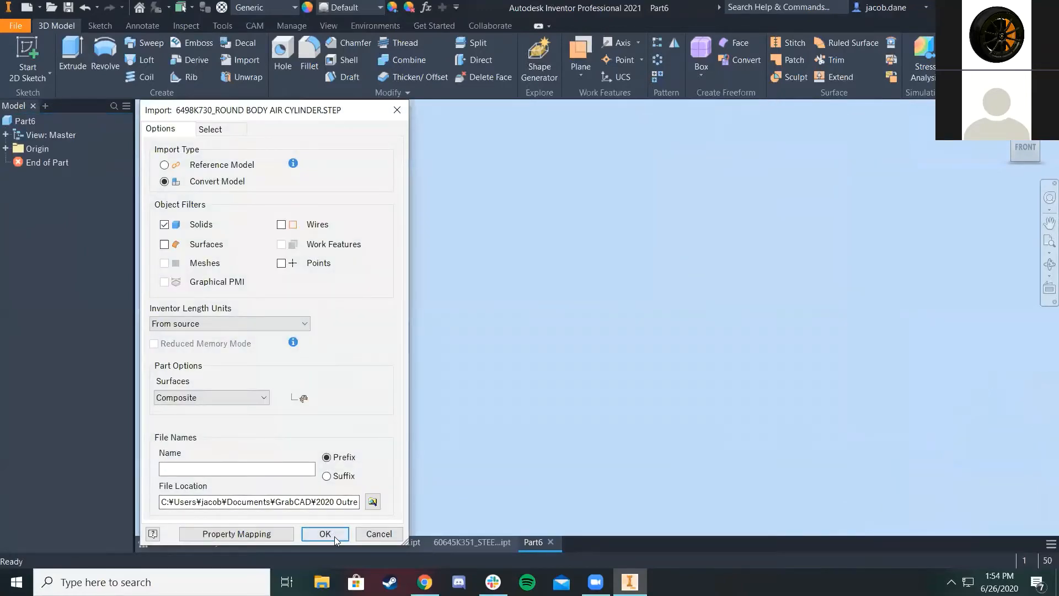
left_click(325, 533)
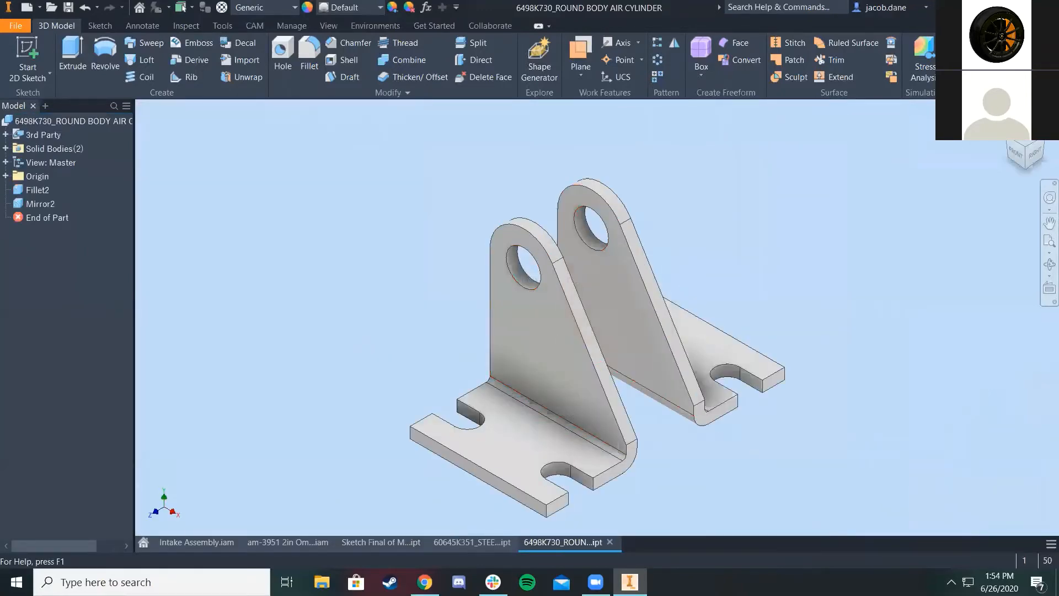
Save the imported bracket part under the name 6498K730_pivot for bottom of piston in the CAD Class Intake folder
left_click(16, 27)
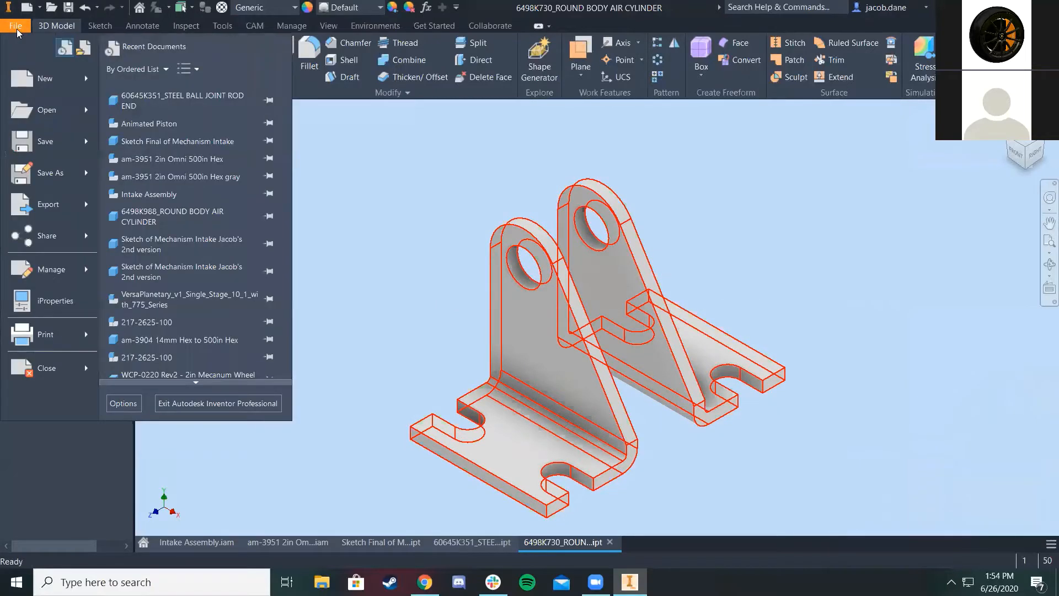
left_click(53, 176)
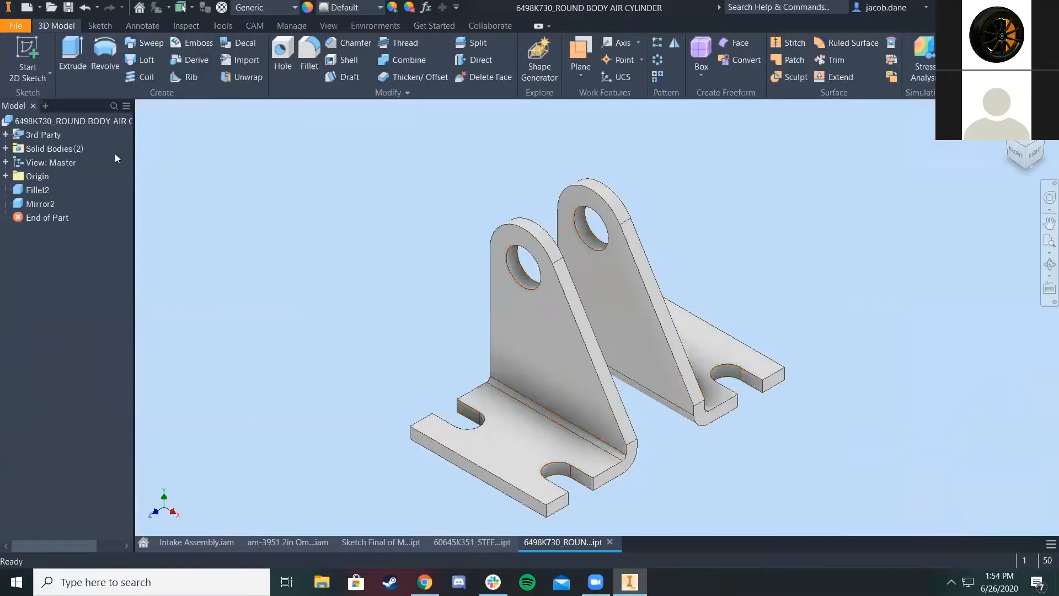
left_click(659, 394)
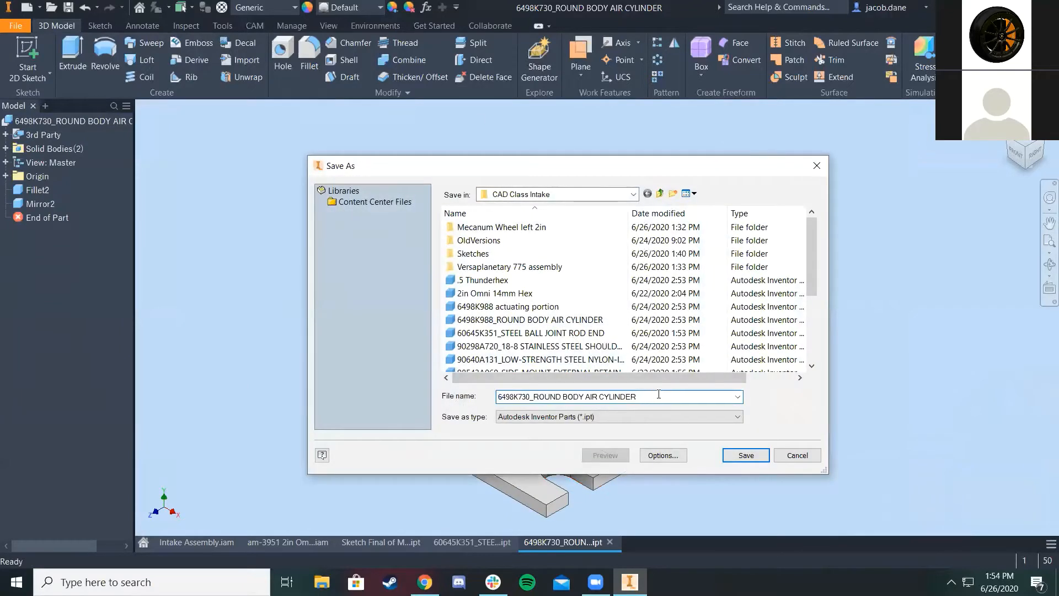
key("BackSpace")
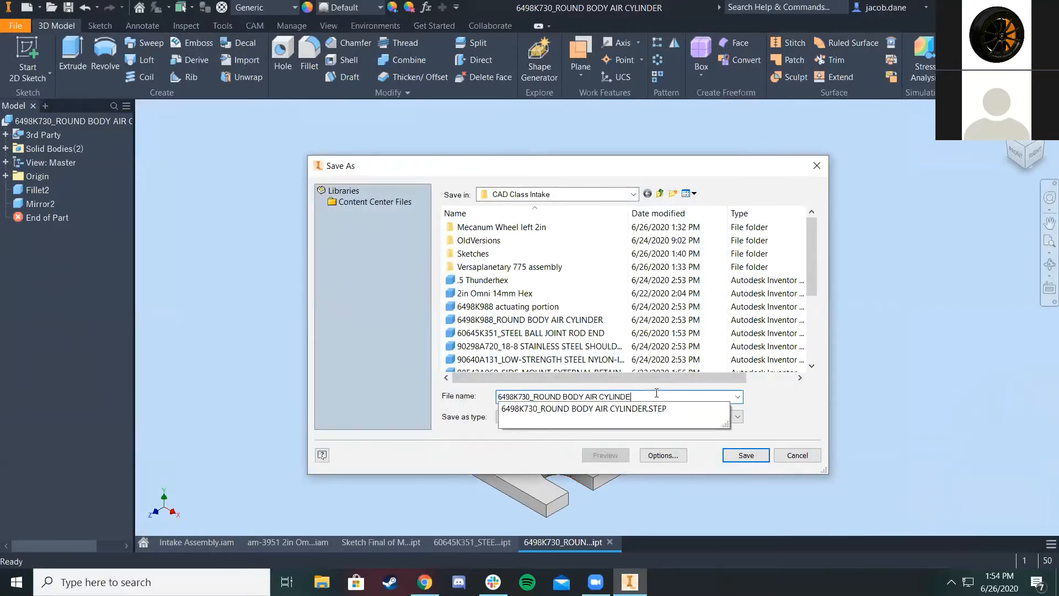
key("BackSpace")
key("BackSpace")
key("BackSpace")
key("BackSpace")
key("BackSpace")
key("BackSpace")
key("BackSpace")
key("BackSpace")
key("BackSpace")
key("BackSpace")
key("BackSpace")
key("BackSpace")
key("BackSpace")
key("BackSpace")
key("BackSpace")
key("BackSpace")
key("BackSpace")
key("BackSpace")
key("BackSpace")
key("BackSpace")
type("pivot for bottom of piston")
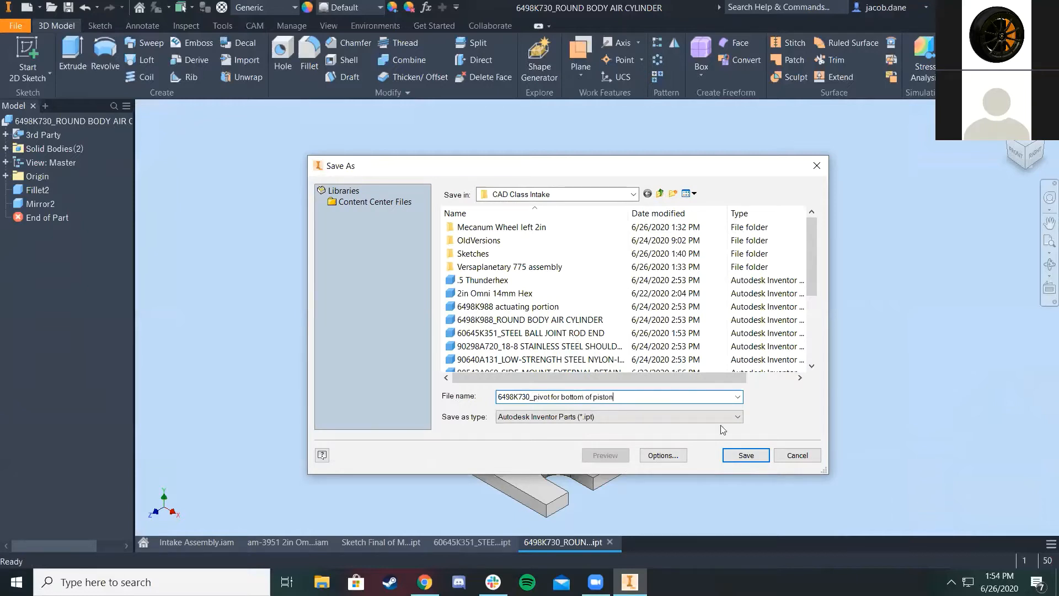
left_click(746, 457)
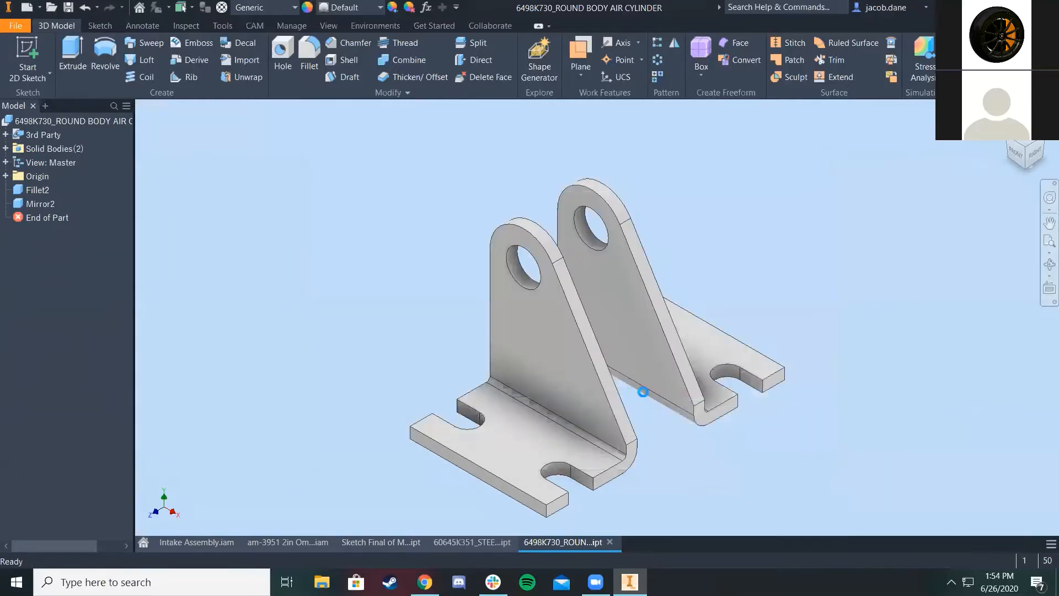
Place one instance of 60645K351_STEEL BALL JOINT ROD END in Intake Assembly.iam near the piston rod's free end
scroll(627, 384, "down", 4)
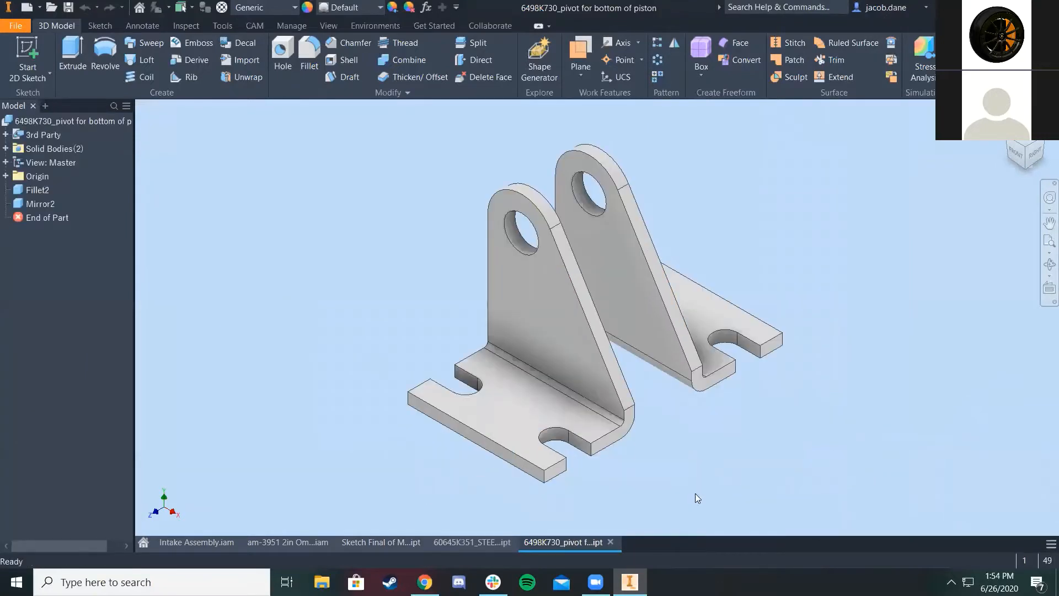
left_click(277, 541)
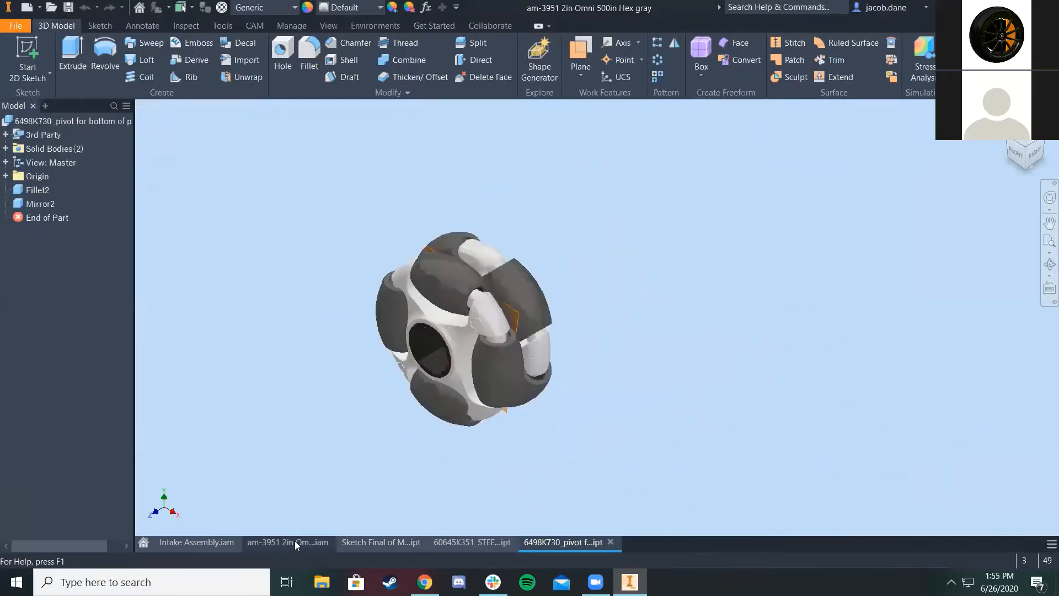
left_click(214, 543)
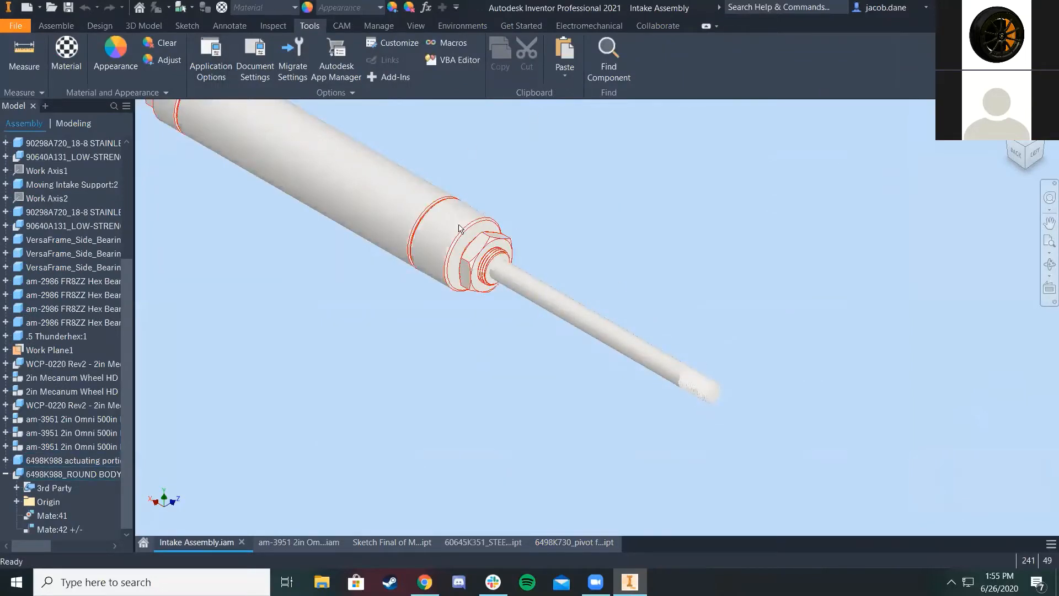
left_click(65, 27)
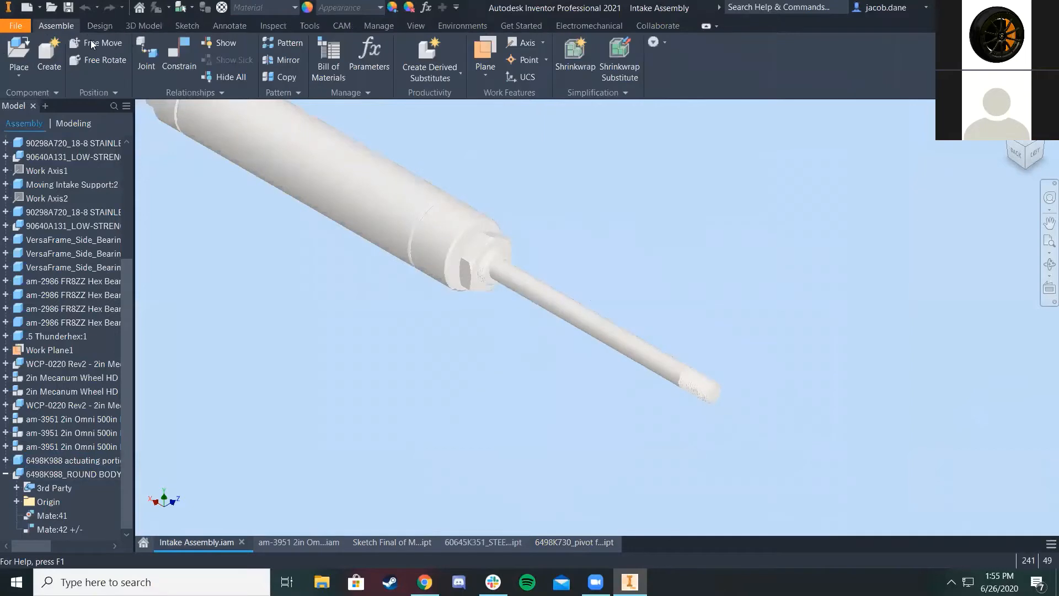
left_click(19, 42)
scroll(548, 280, "down", 5)
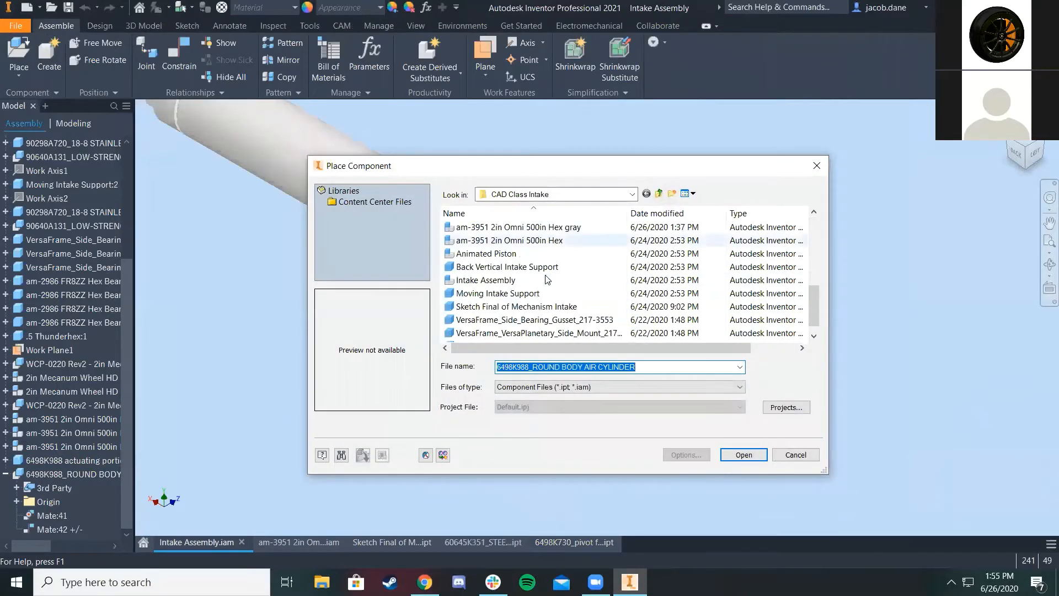
scroll(546, 287, "up", 5)
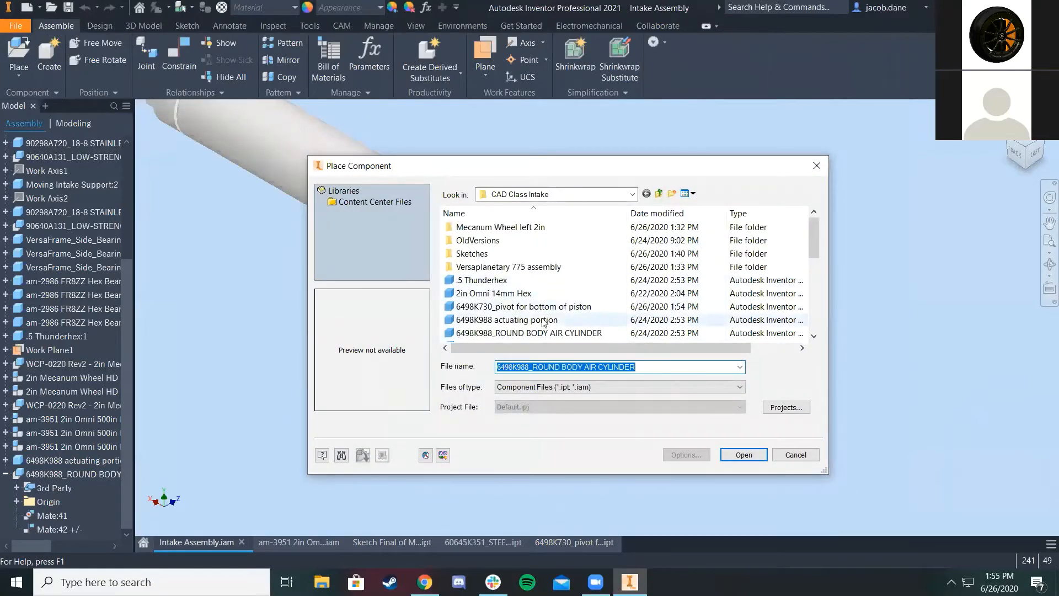
scroll(546, 319, "down", 1)
left_click(555, 307)
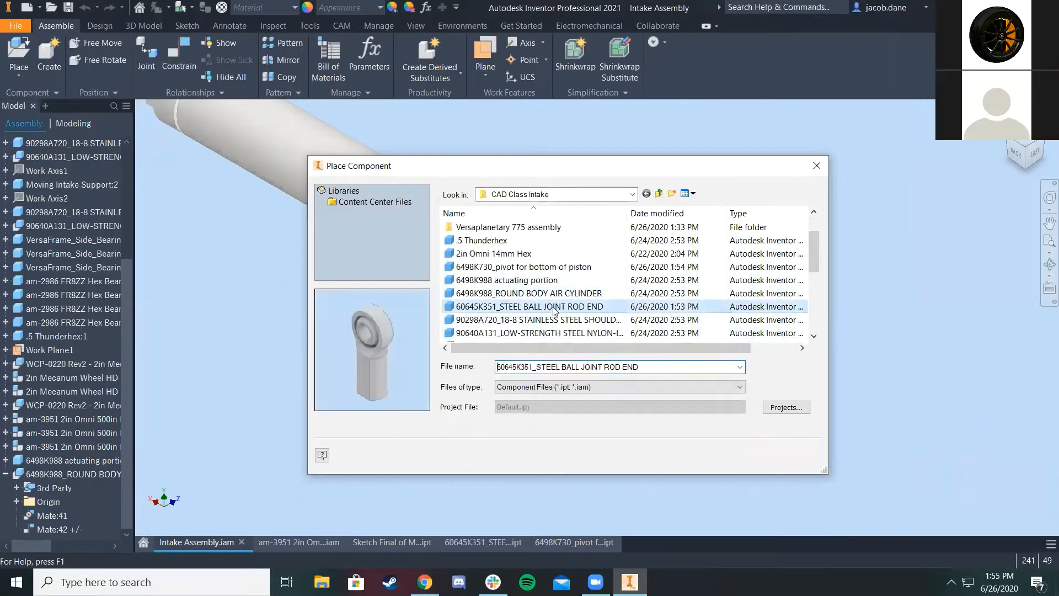
left_click(740, 452)
right_click(760, 373)
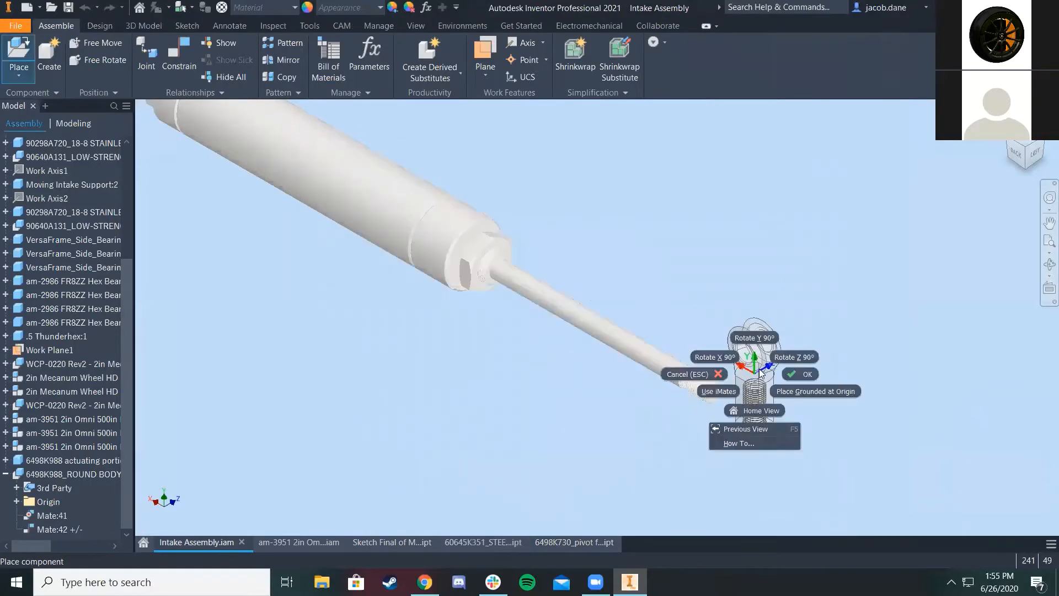
left_click(758, 287)
left_click(765, 250)
right_click(778, 359)
left_click(822, 362)
Mate the ball joint rod end's threaded hole axis to the piston rod's axis using the opposed solution and 0.000 in offset
scroll(778, 273, "up", 3)
left_click(1028, 170)
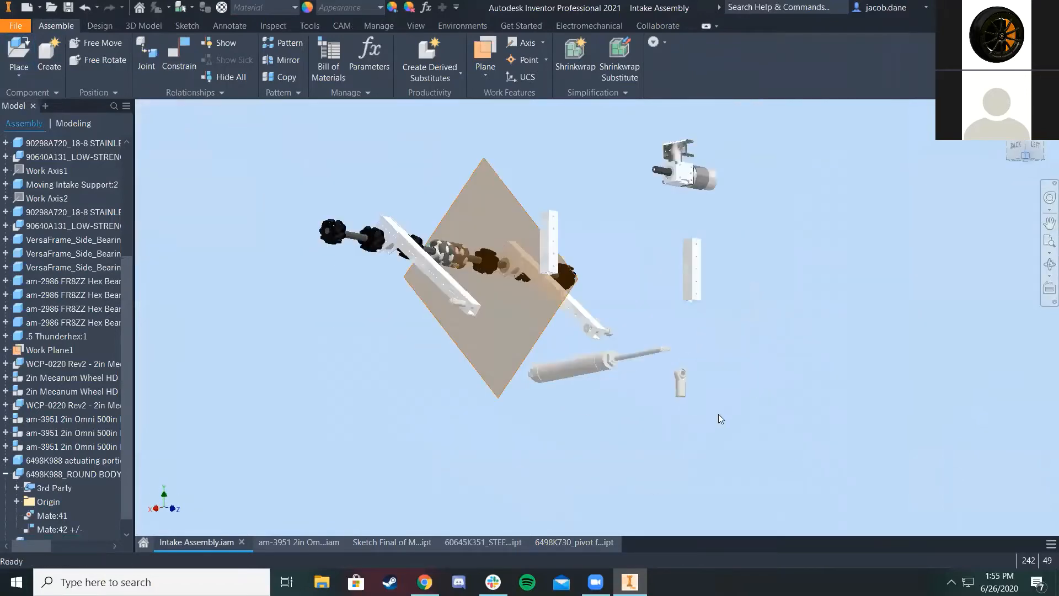
left_click(181, 60)
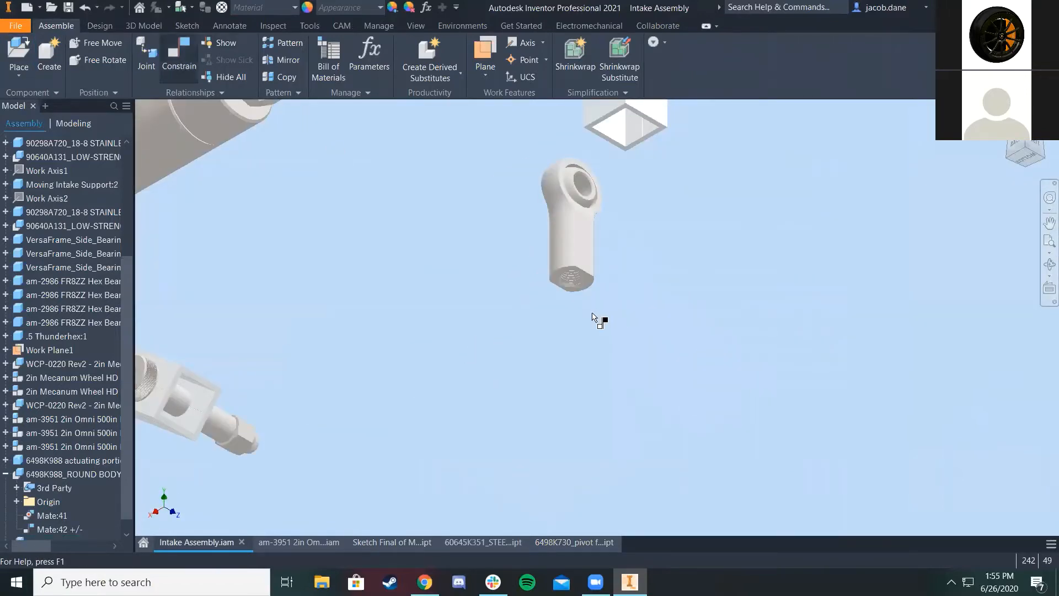
scroll(568, 298, "up", 5)
left_click(603, 207)
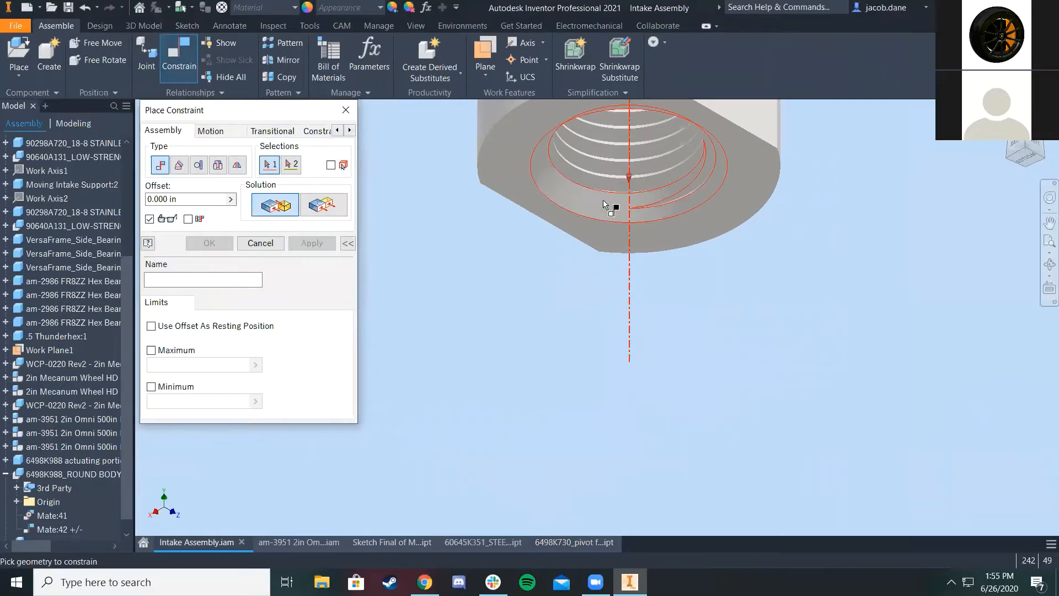
scroll(612, 213, "down", 5)
scroll(637, 166, "up", 5)
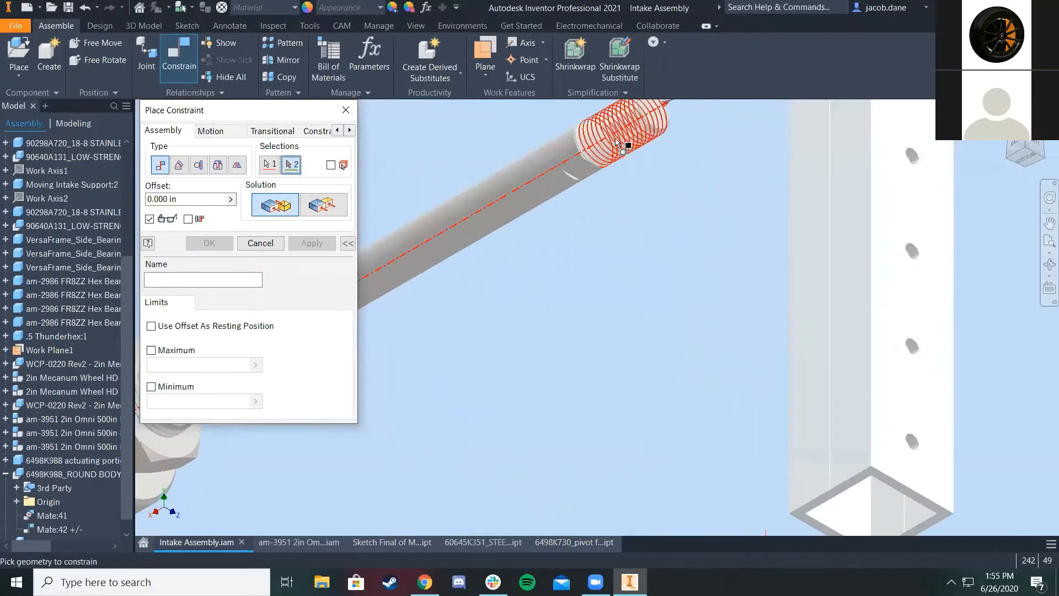
left_click(471, 216)
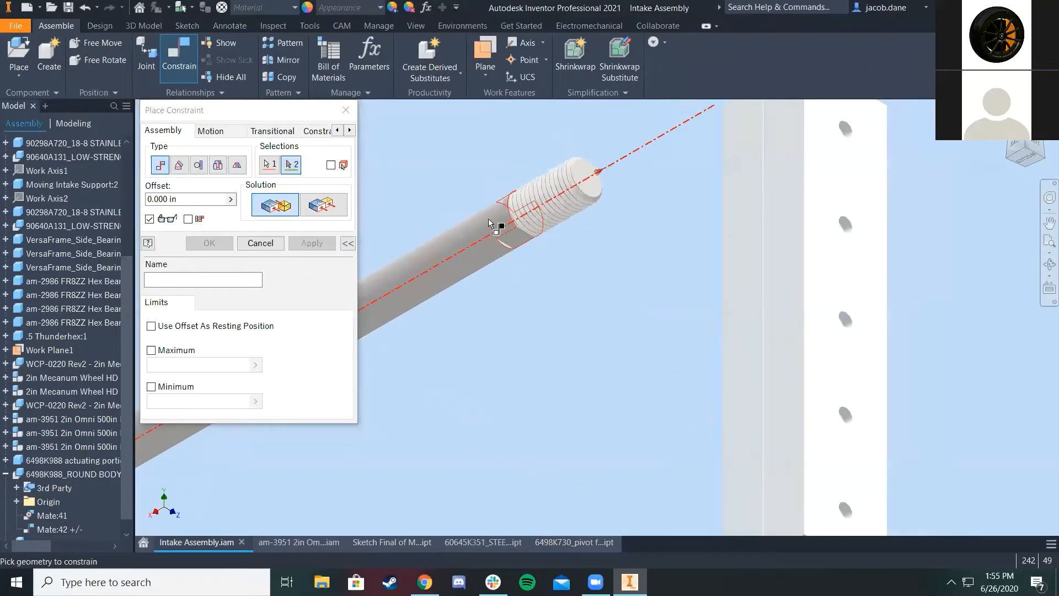
scroll(505, 220, "down", 4)
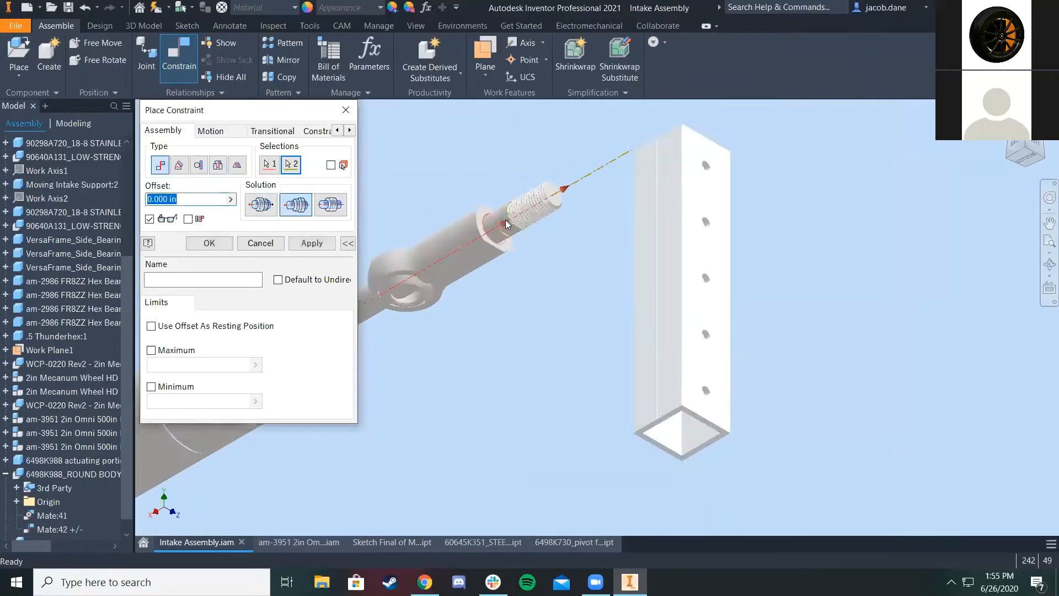
left_click(262, 205)
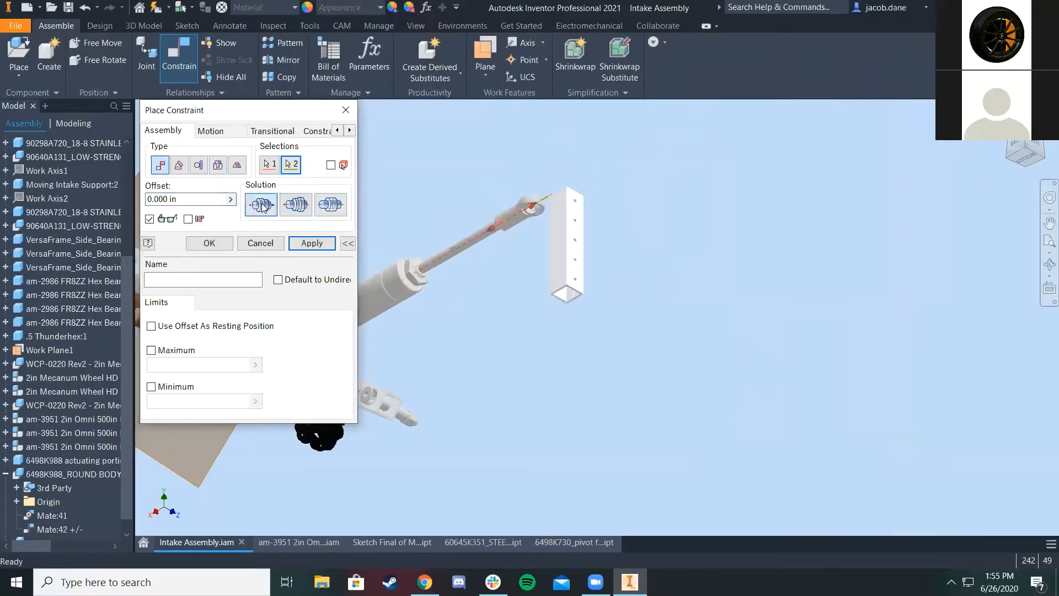
left_click(231, 245)
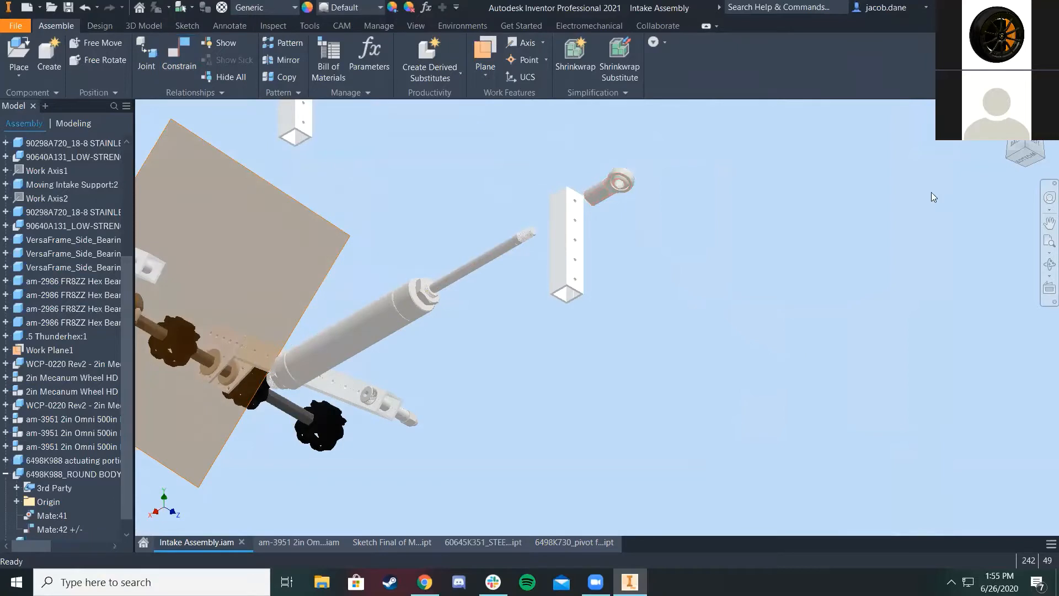
Mate the piston rod's threaded tip face to the ball joint rod end with a 0.000 in offset
key("c")
scroll(521, 199, "up", 6)
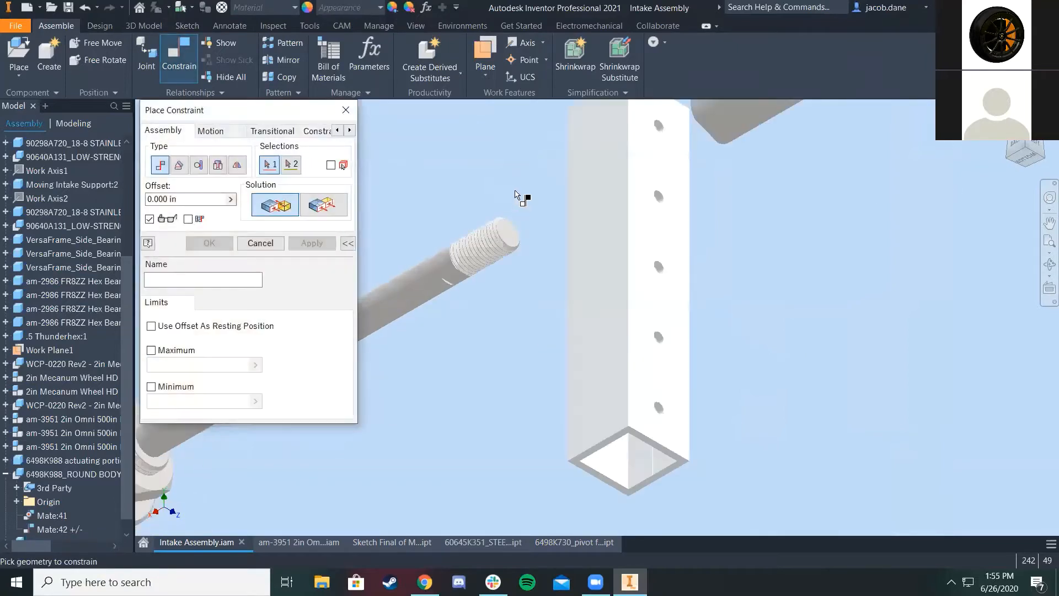
left_click(512, 239)
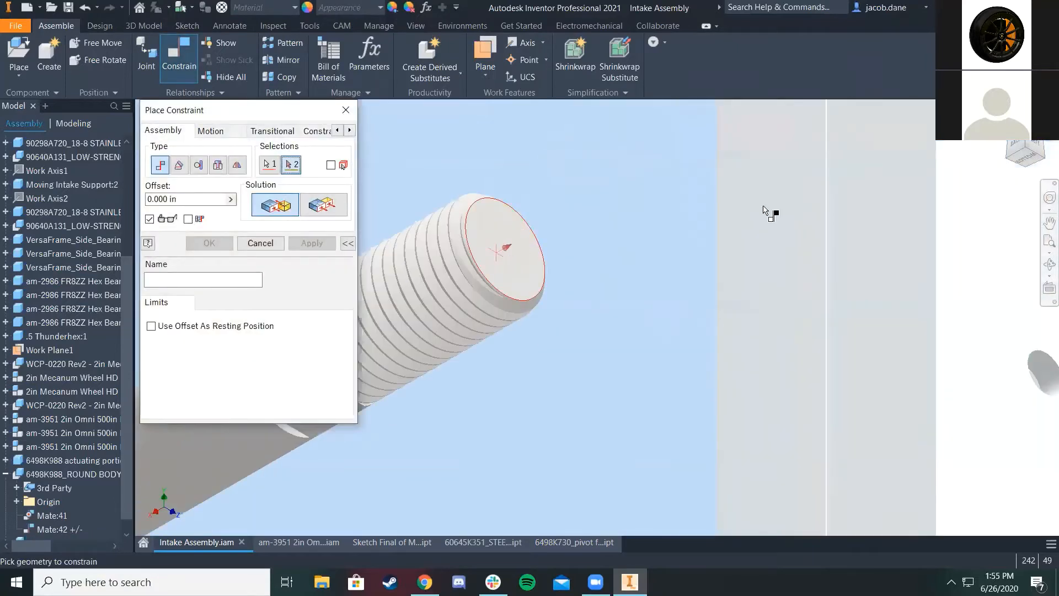
left_click(1005, 161)
scroll(757, 446, "up", 6)
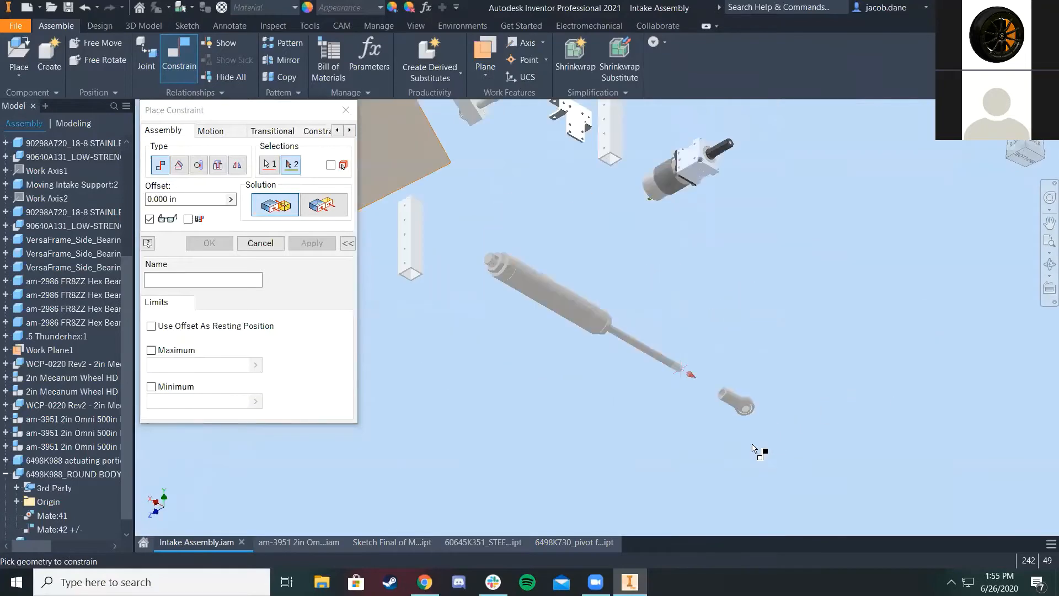
scroll(728, 320, "up", 3)
middle_click_drag(707, 324, 662, 397, "shift")
middle_click_drag(610, 351, 689, 404, "shift")
left_click(618, 313)
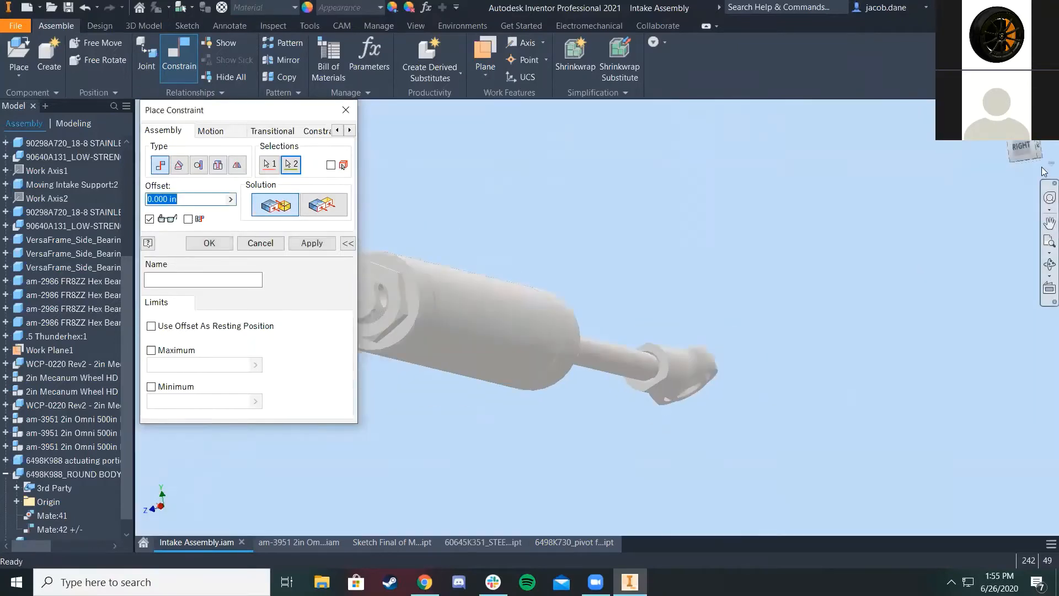
left_click(1039, 143)
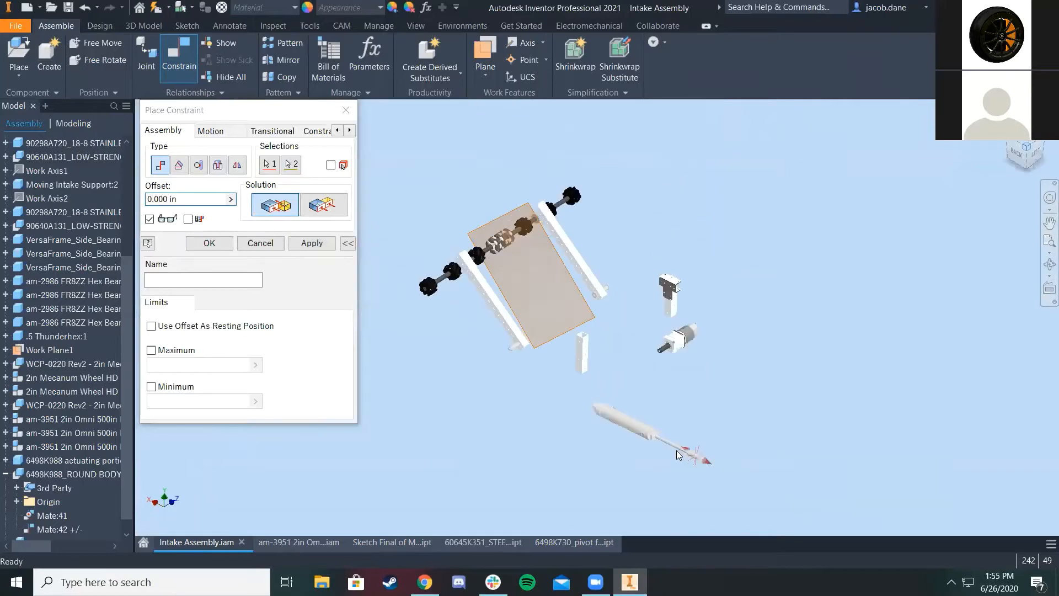
scroll(684, 449, "up", 7)
middle_click_drag(697, 445, 675, 271)
left_click(209, 243)
scroll(778, 212, "down", 6)
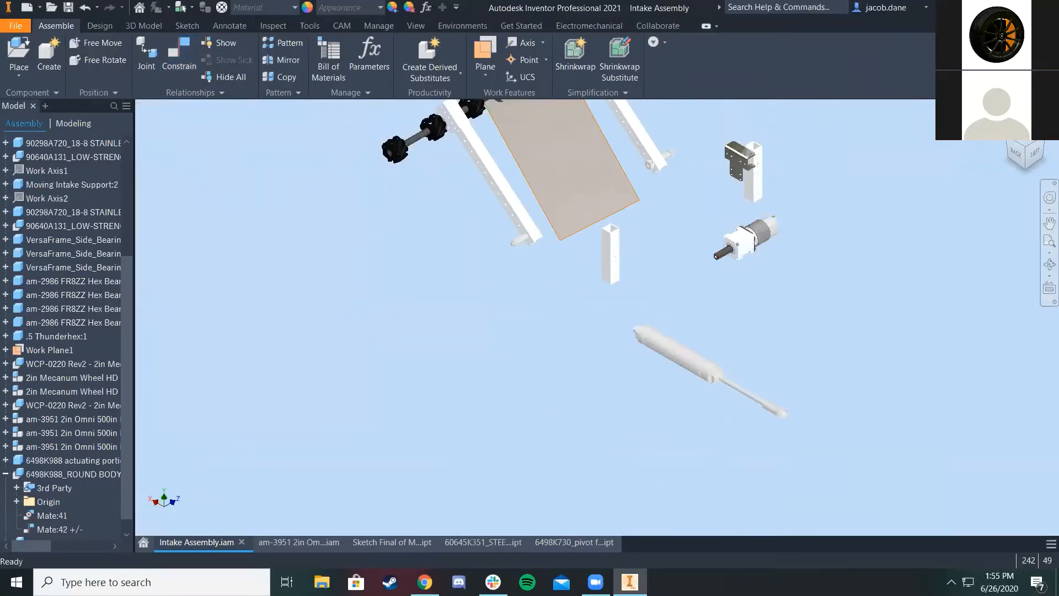
left_click(1011, 145)
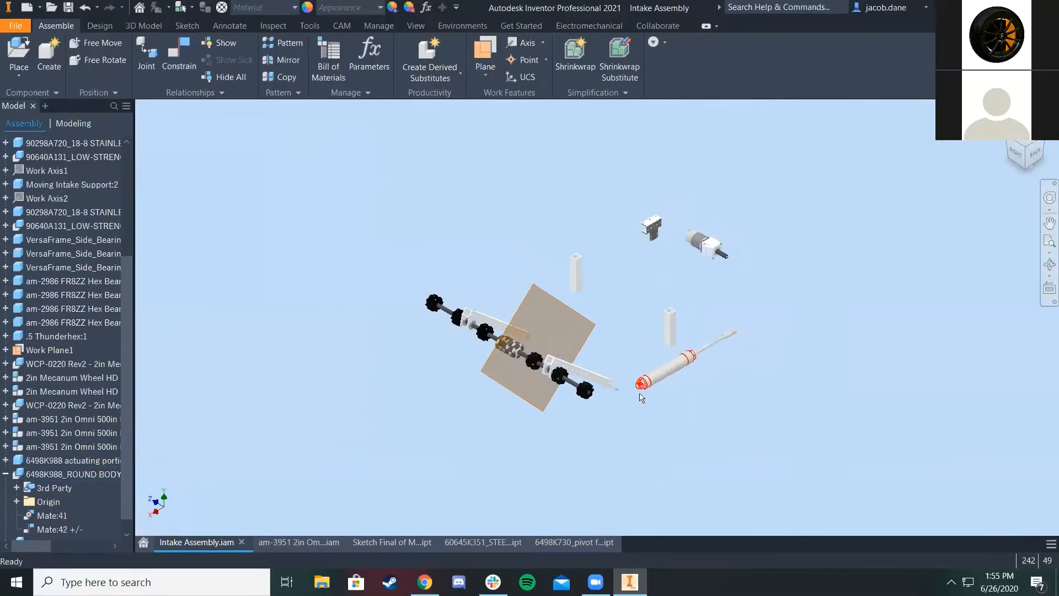
scroll(644, 376, "up", 5)
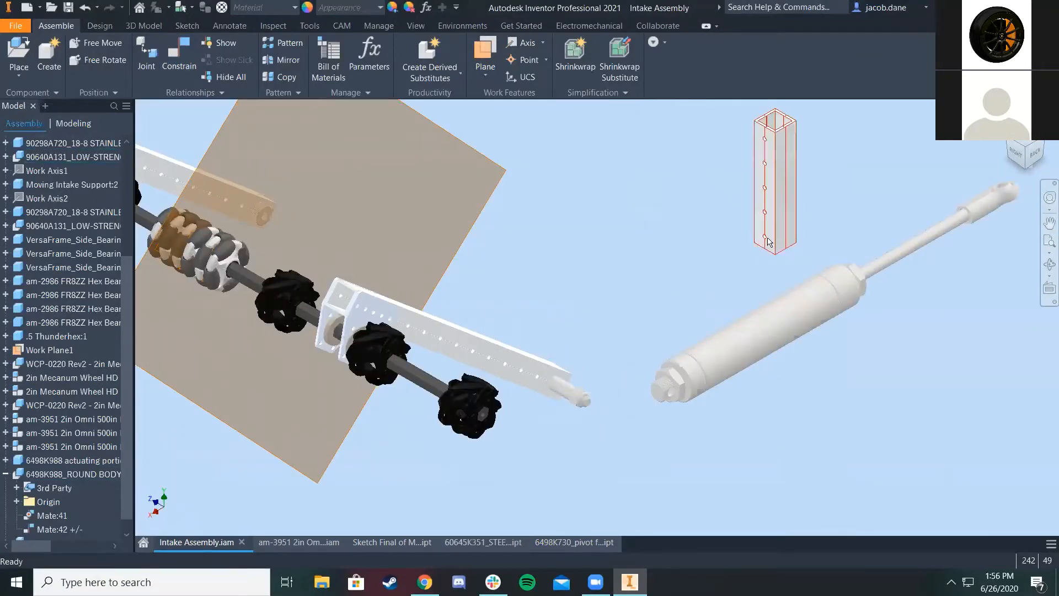
Examine the lower pivot hexagon and its surrounding dimensions in the Sketch Final of Mechanism Intake part
middle_click_drag(718, 385, 684, 346)
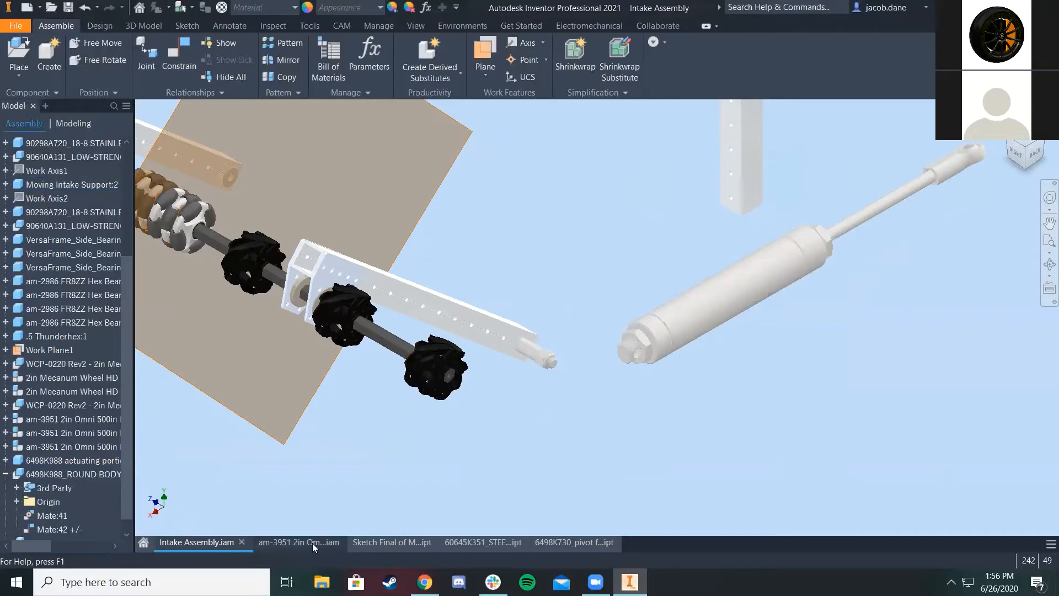
mouse_move(672, 420)
middle_mouse_down()
mouse_move(614, 295)
mouse_move(628, 296)
middle_mouse_up()
scroll(655, 330, "down", 5)
scroll(664, 299, "down", 3)
scroll(599, 361, "down", 3)
scroll(602, 331, "up", 6)
scroll(618, 193, "up", 3)
middle_click_drag(630, 220, 689, 259)
middle_click_drag(466, 286, 667, 355)
scroll(667, 355, "up", 3)
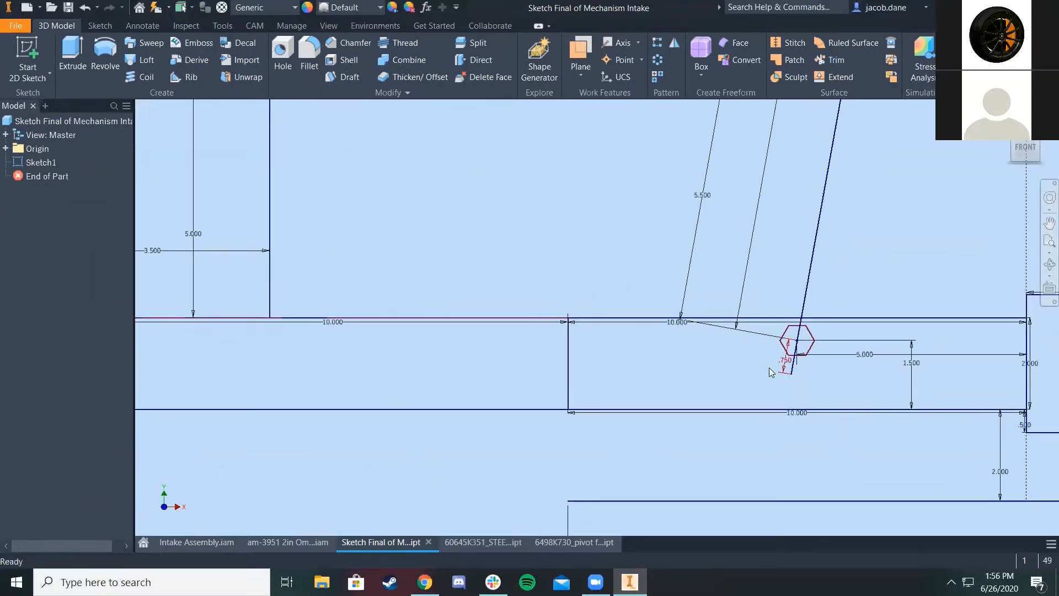
scroll(817, 357, "down", 5)
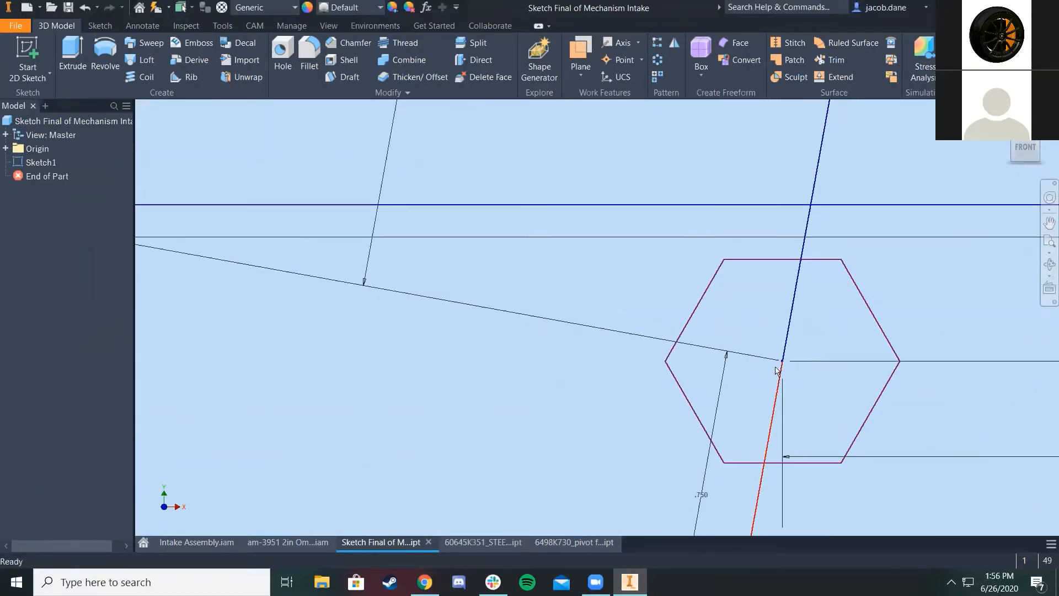
scroll(772, 375, "up", 3)
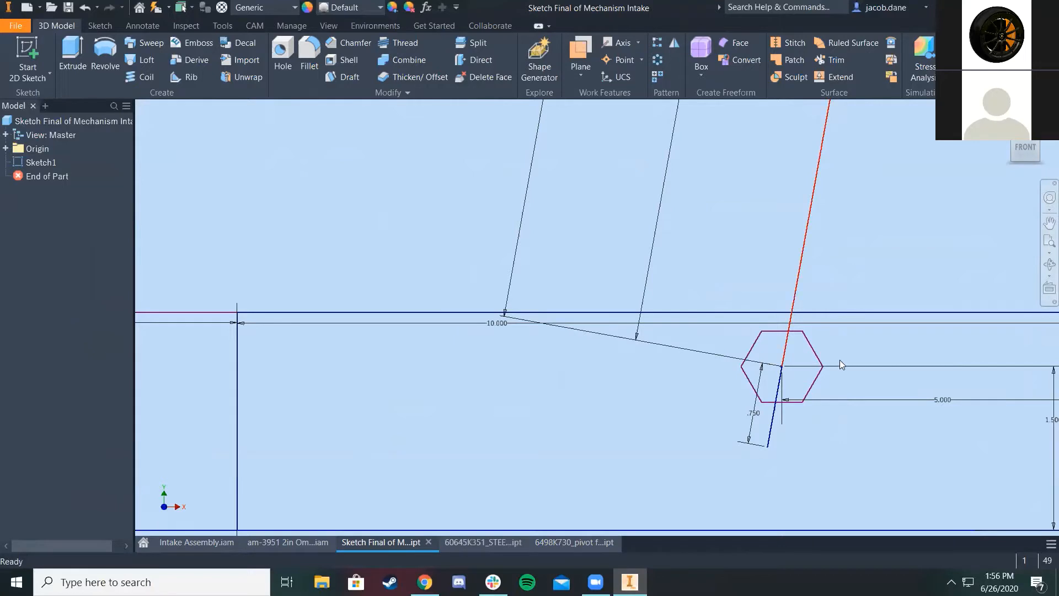
scroll(840, 360, "up", 3)
middle_click_drag(858, 351, 825, 355)
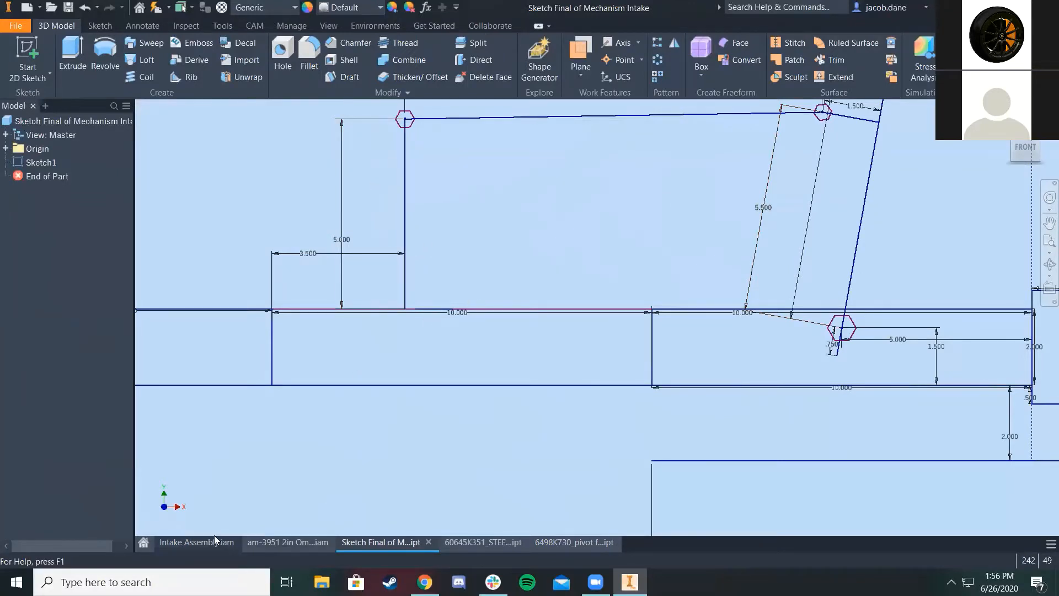
Return to Intake Assembly.iam and open the Moving Intake Support tube as its own part
left_click(197, 542)
scroll(671, 333, "down", 3)
scroll(671, 333, "down", 3)
scroll(538, 360, "up", 3)
middle_click_drag(583, 295, 712, 128)
scroll(531, 296, "down", 3)
right_click(530, 295)
left_click(528, 155)
scroll(794, 216, "down", 3)
middle_click_drag(910, 157, 687, 334)
scroll(504, 429, "down", 3)
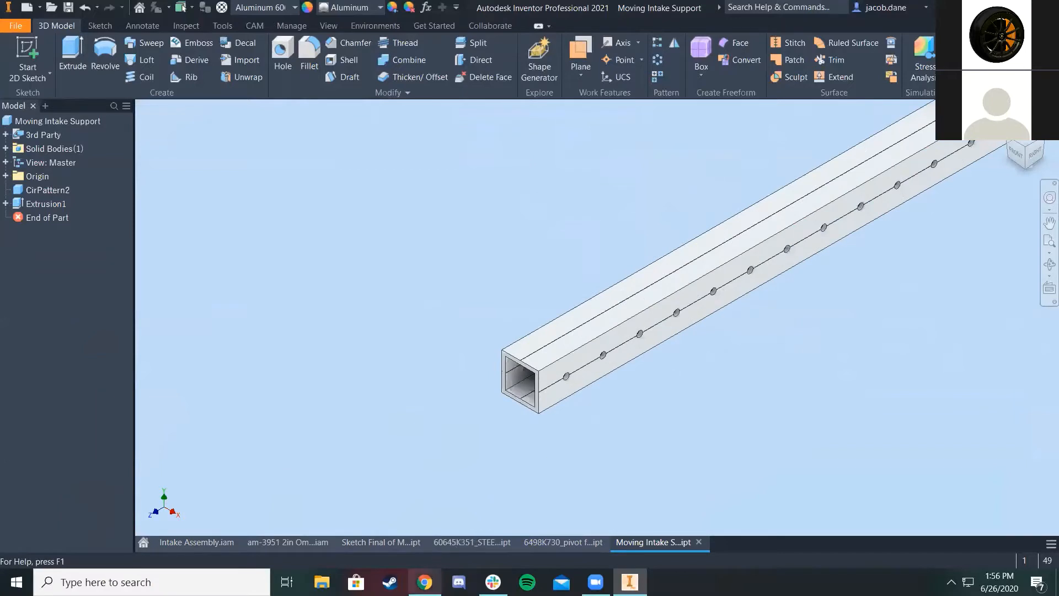
Examine the inclined arm's length dimensions in the mechanism sketch, including the extensions beyond the roller and the lower pivot
left_click(380, 543)
scroll(706, 267, "up", 4)
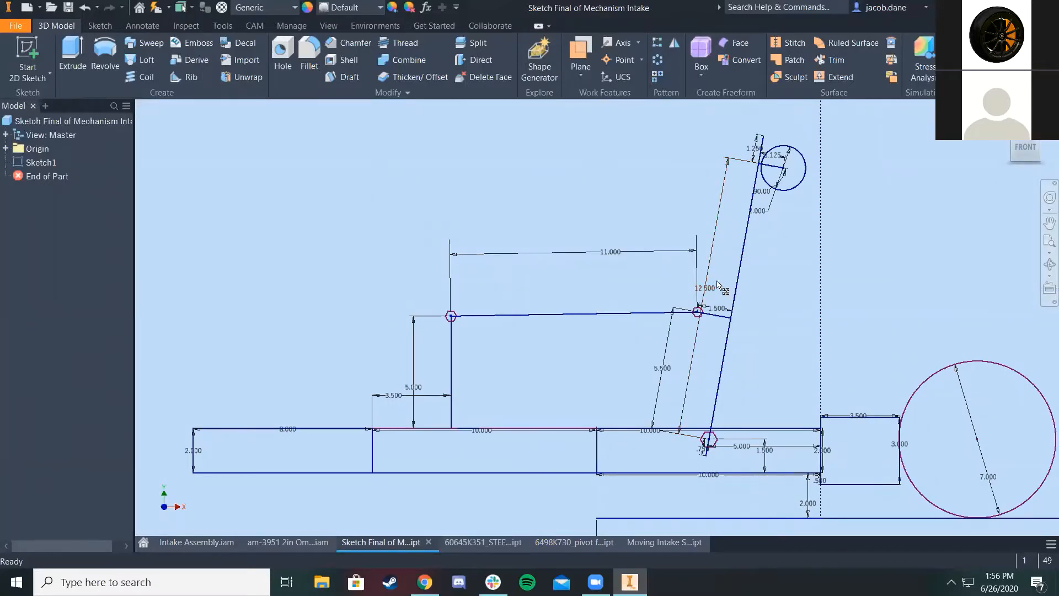
scroll(763, 145, "down", 3)
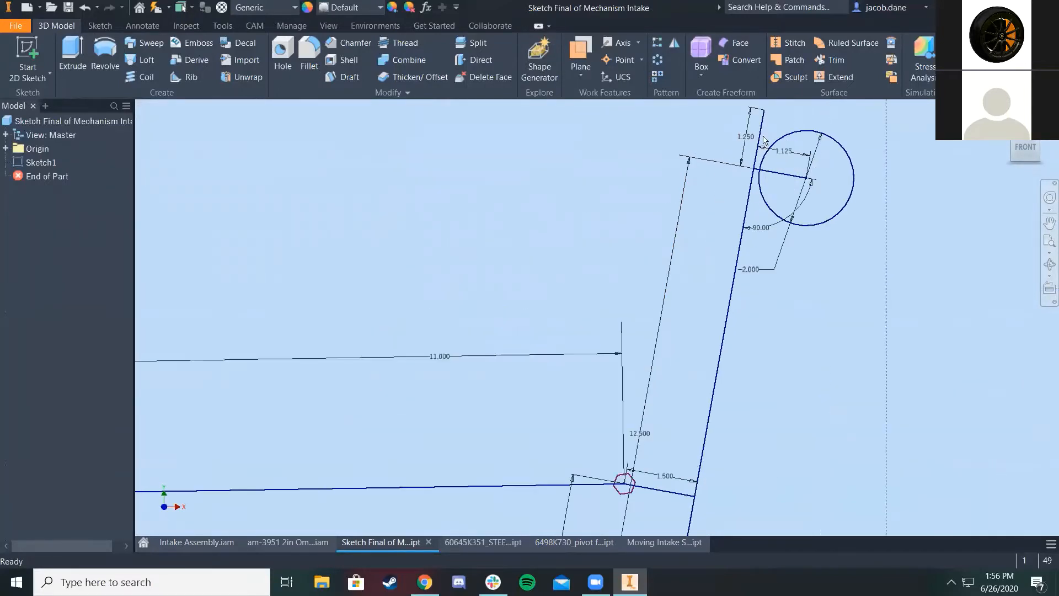
scroll(746, 249, "up", 5)
scroll(748, 419, "down", 3)
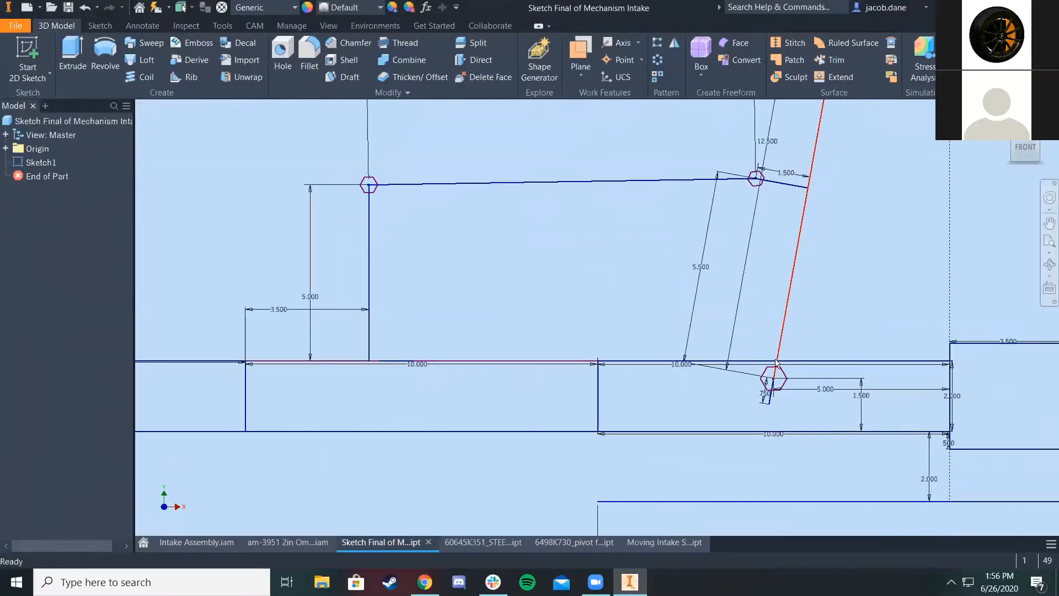
middle_click_drag(867, 246, 804, 361)
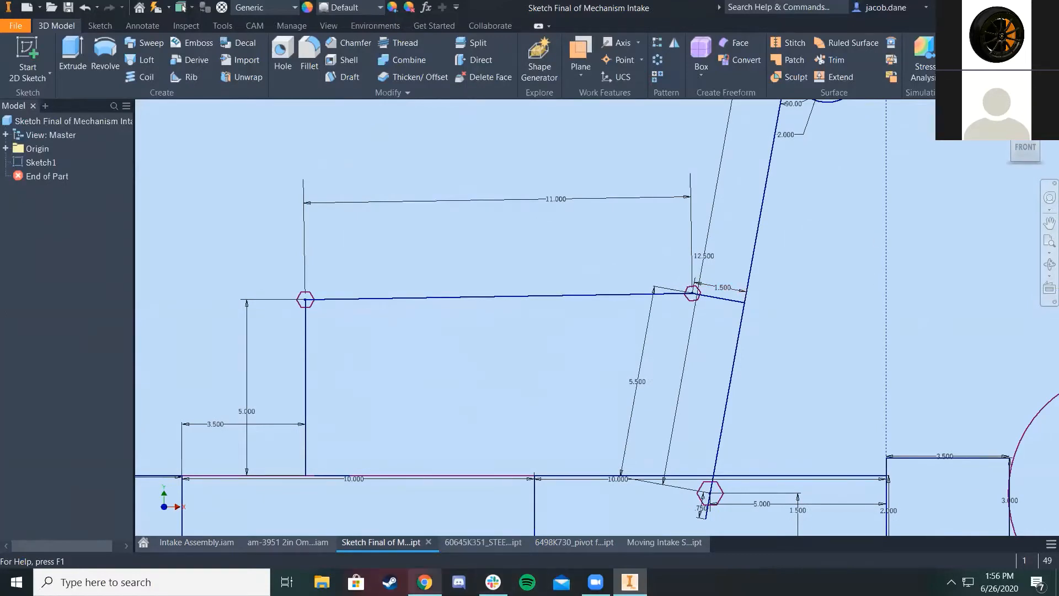
left_click(424, 582)
left_click(630, 582)
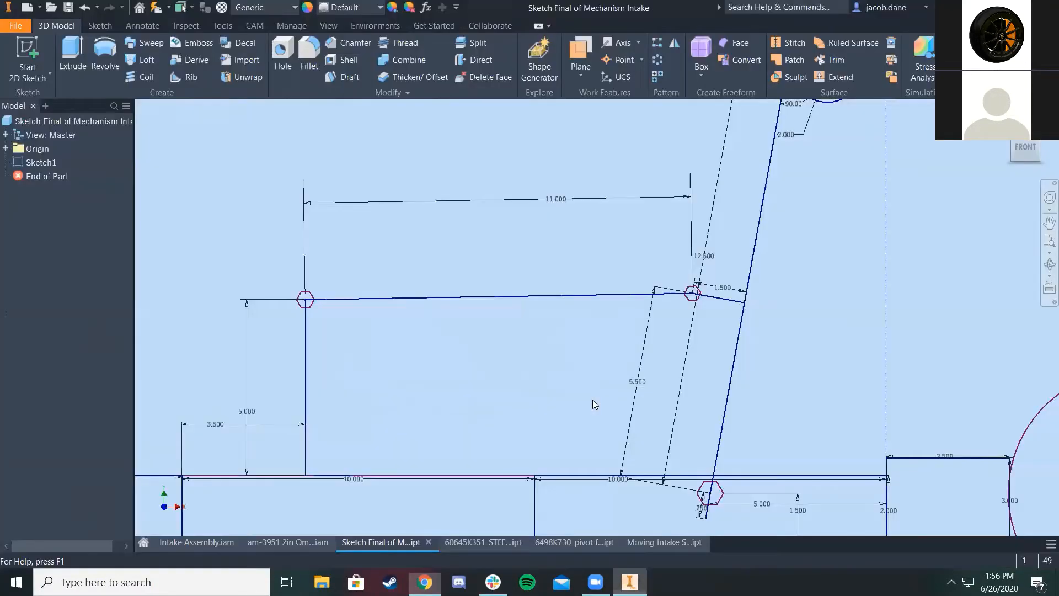
scroll(654, 342, "up", 2)
In the Moving Intake Support part, set the cut distance of Extrusion1 to 59 in - 14.5 in
left_click(651, 542)
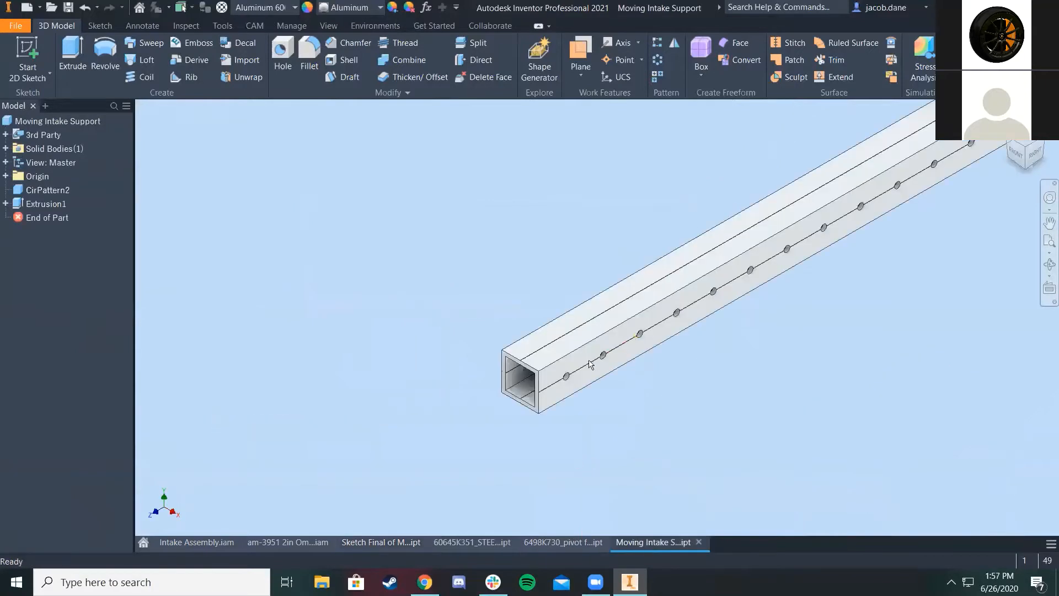
left_click(39, 204)
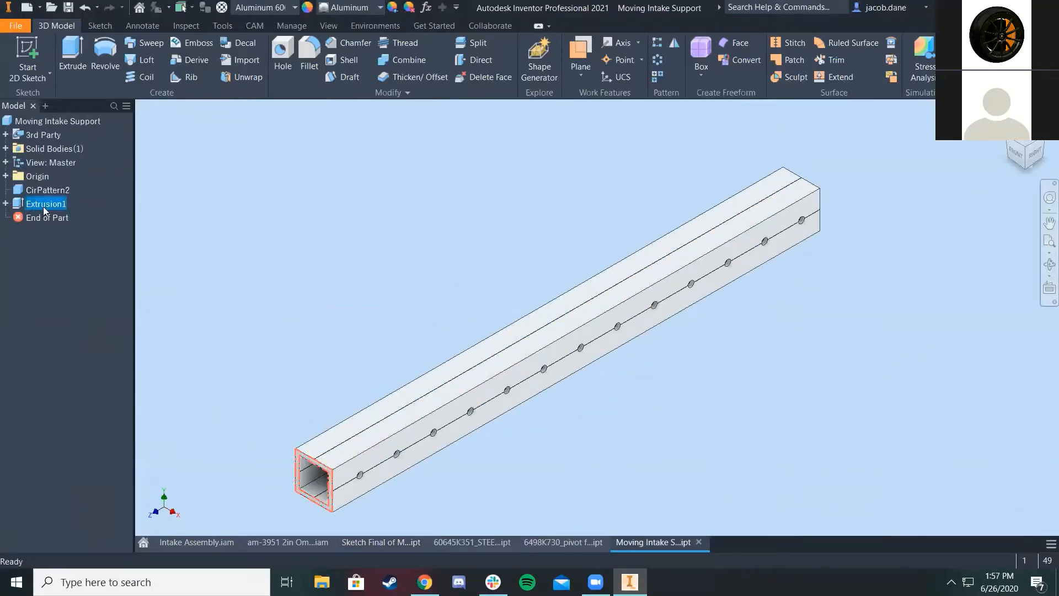
right_click(32, 206)
left_click(73, 292)
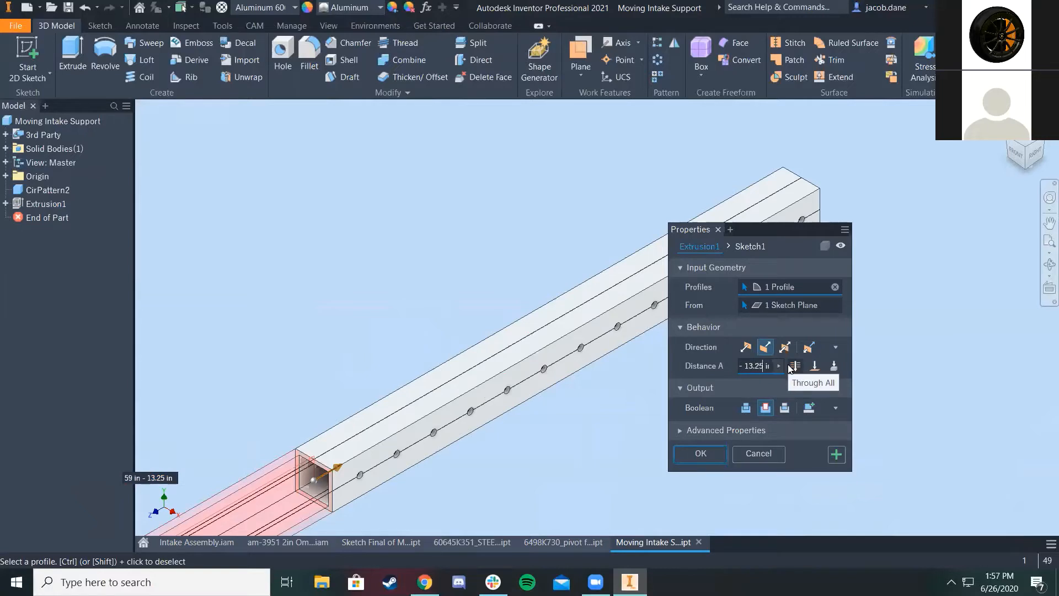
key("BackSpace")
type("4")
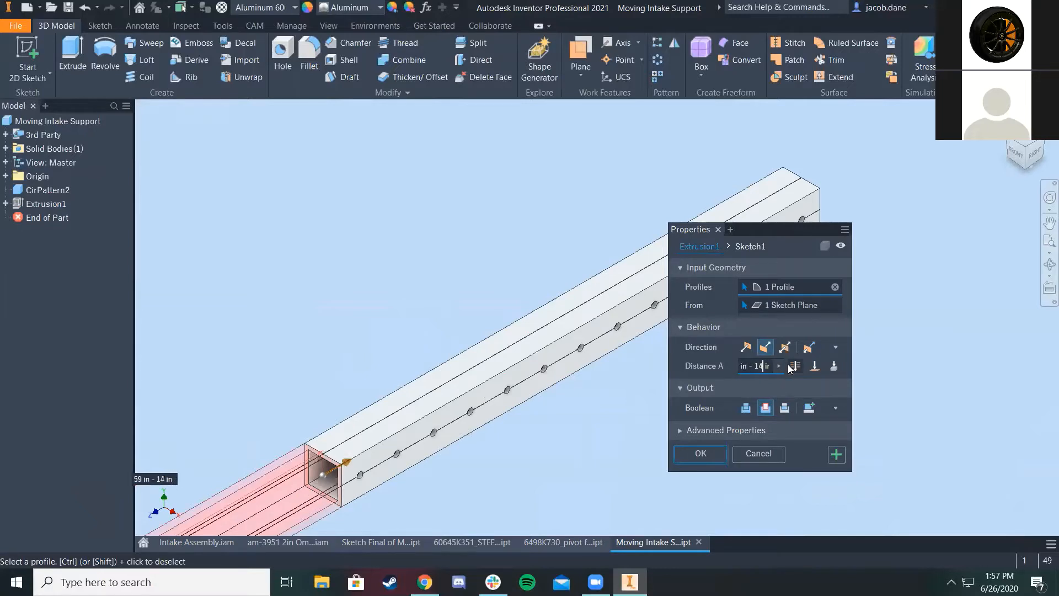
type(".5")
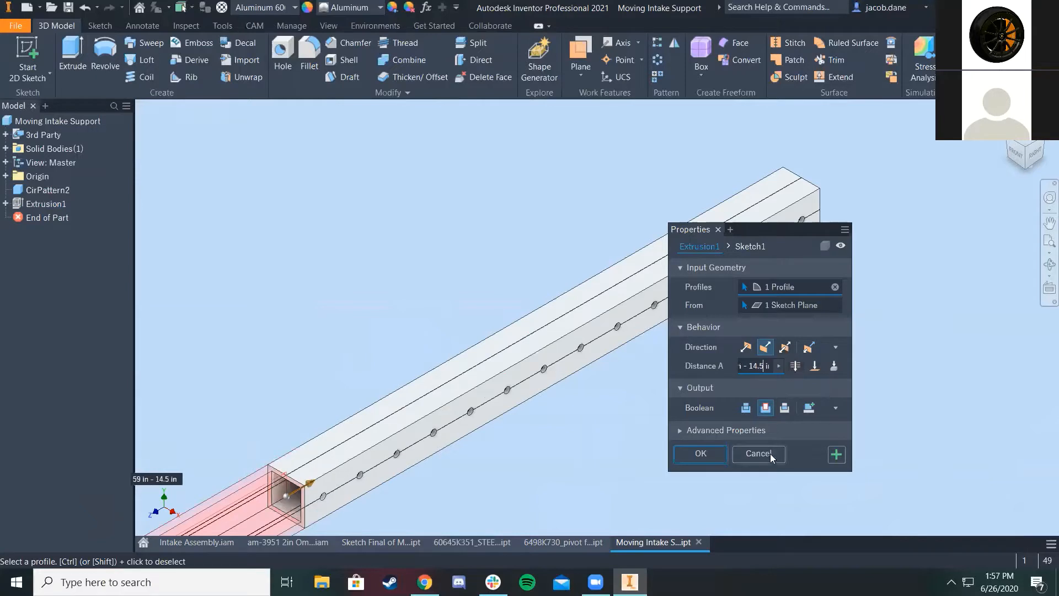
left_click(701, 453)
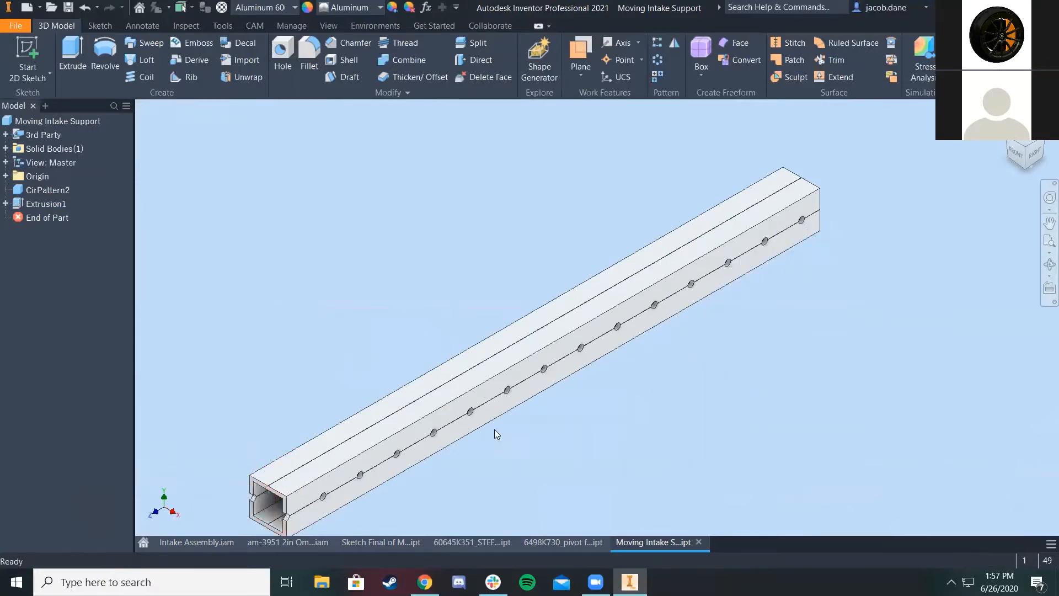
scroll(494, 430, "down", 5)
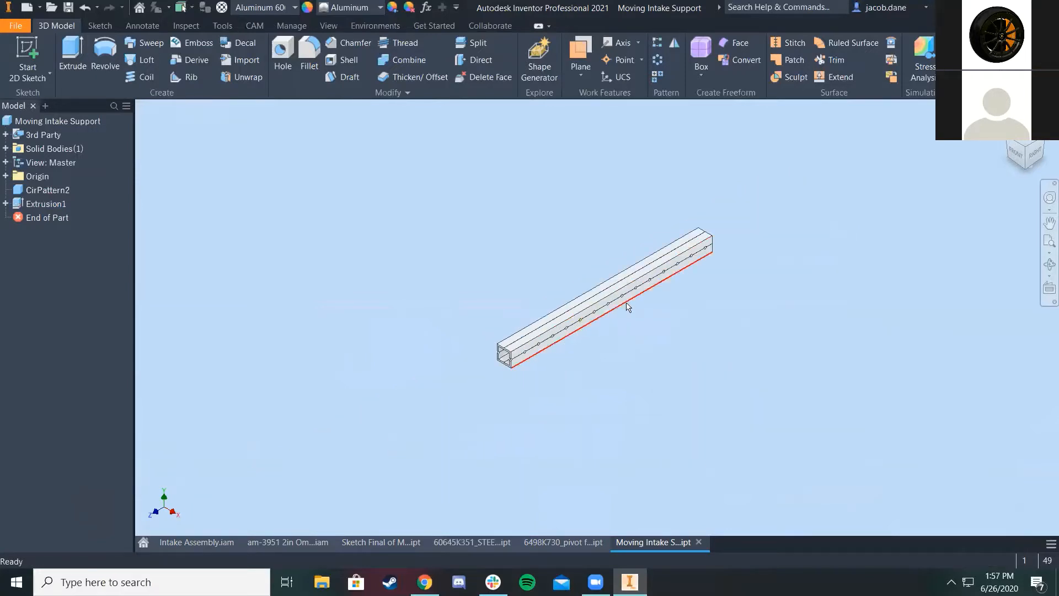
scroll(533, 319, "up", 5)
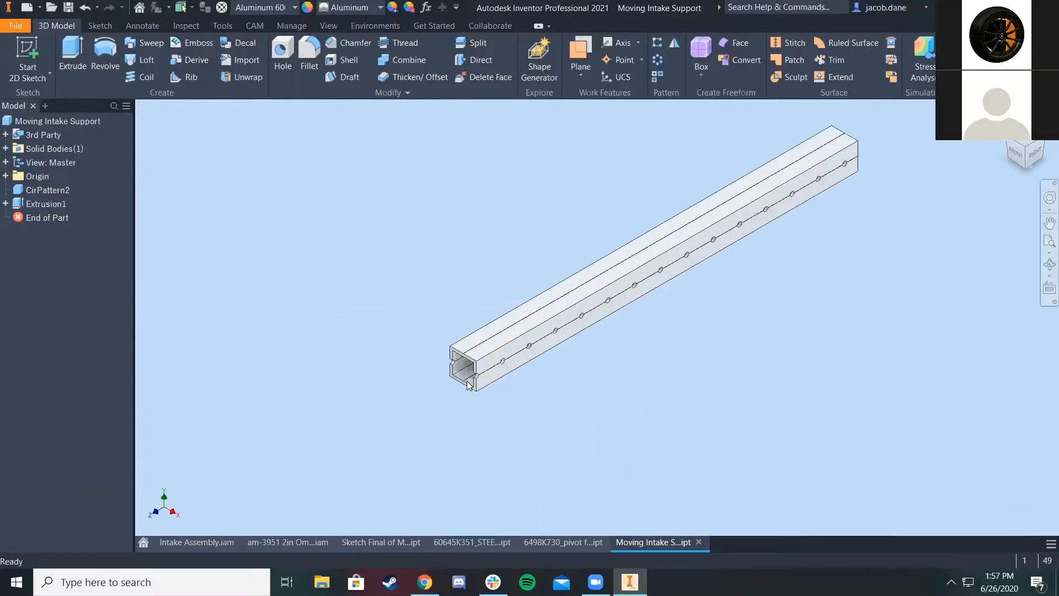
middle_click_drag(634, 301, 560, 307)
left_click(32, 43)
left_click(465, 334)
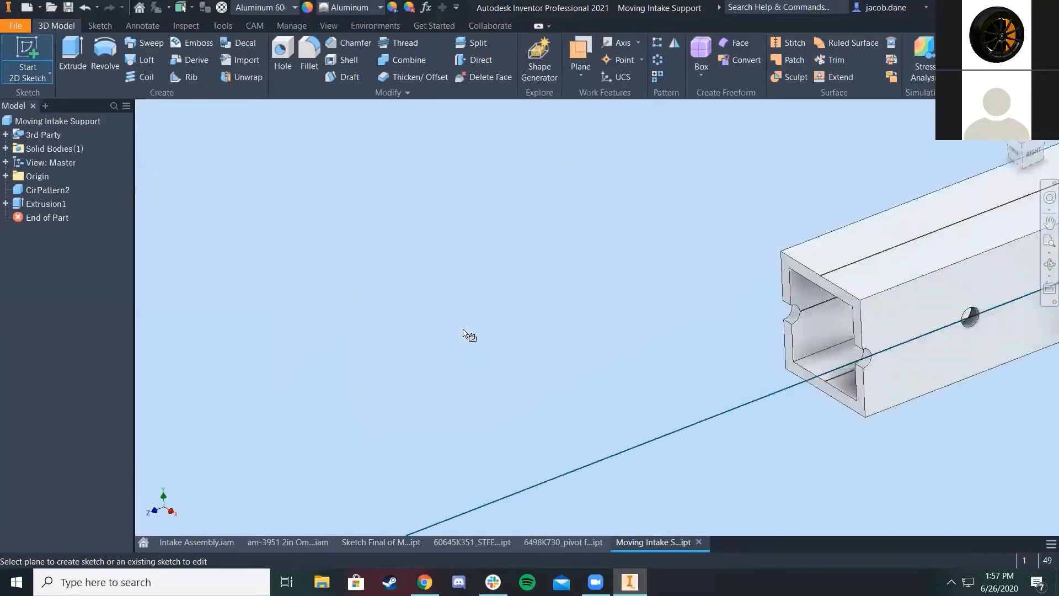
scroll(421, 341, "down", 7)
scroll(744, 325, "up", 4)
scroll(696, 367, "up", 2)
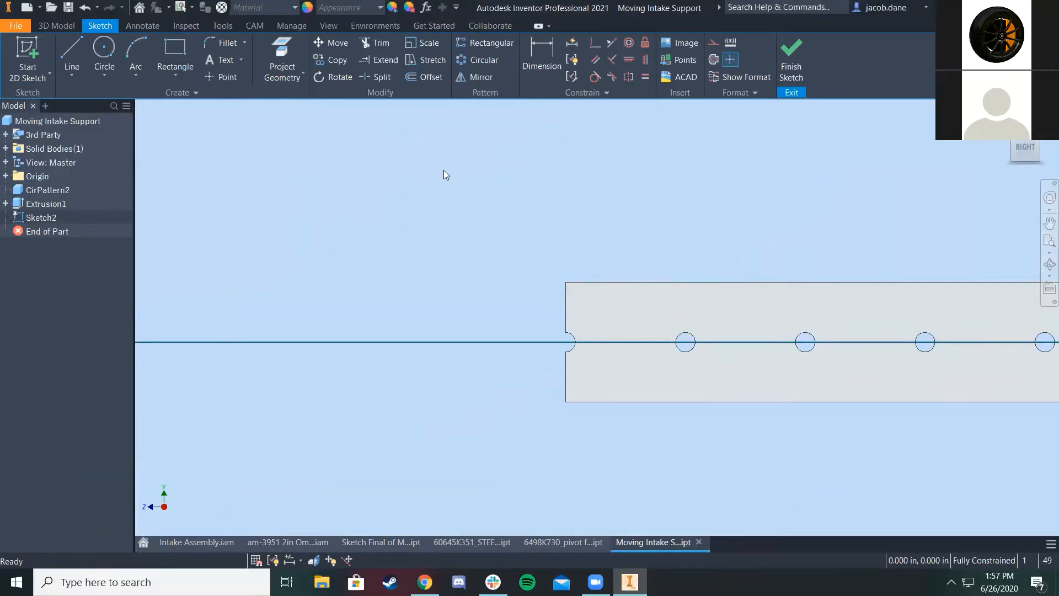
left_click(799, 72)
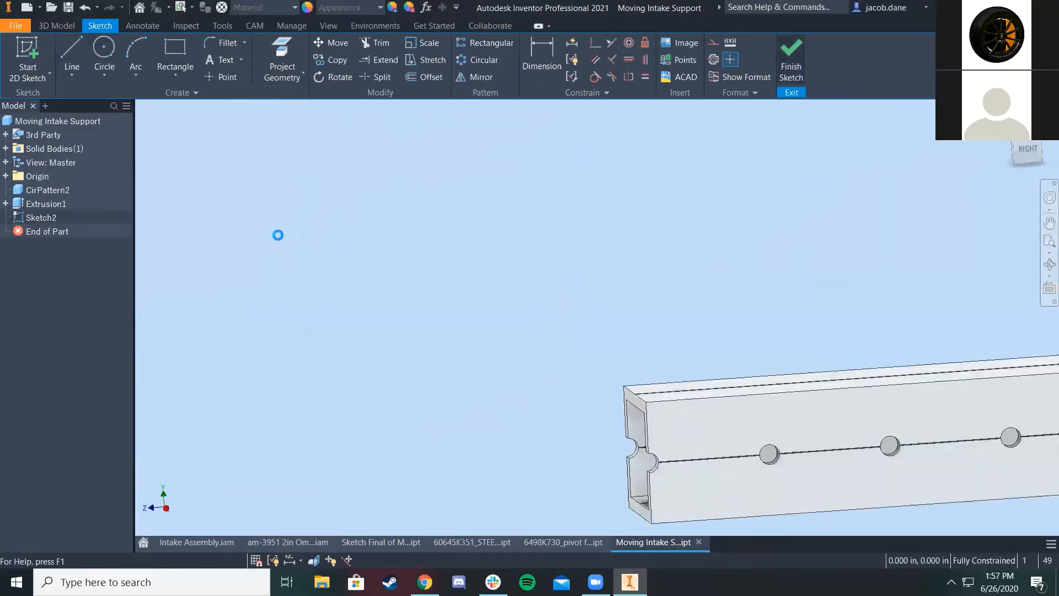
right_click(48, 213)
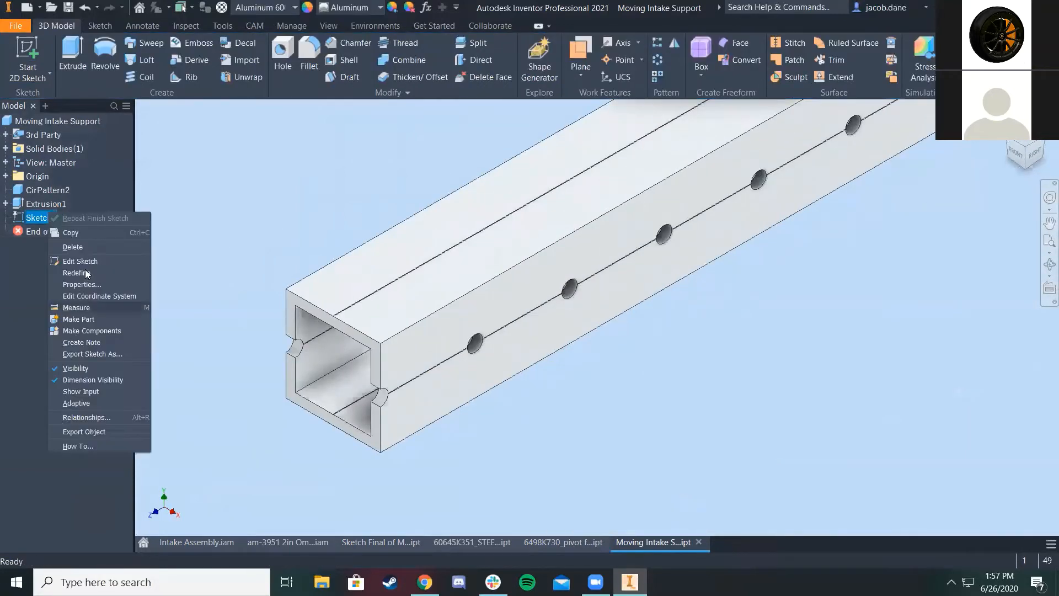
left_click(83, 248)
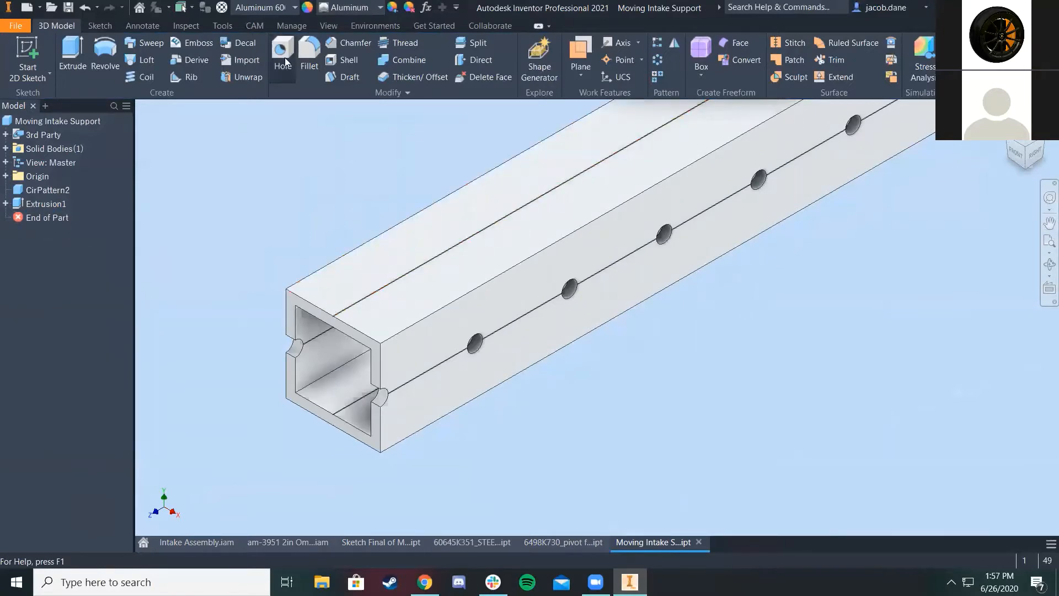
Create a simple 0.5 in diameter hole, 1 in deep, centred on the first full predrilled hole near the tube's cut end
left_click(476, 345)
scroll(475, 342, "up", 5)
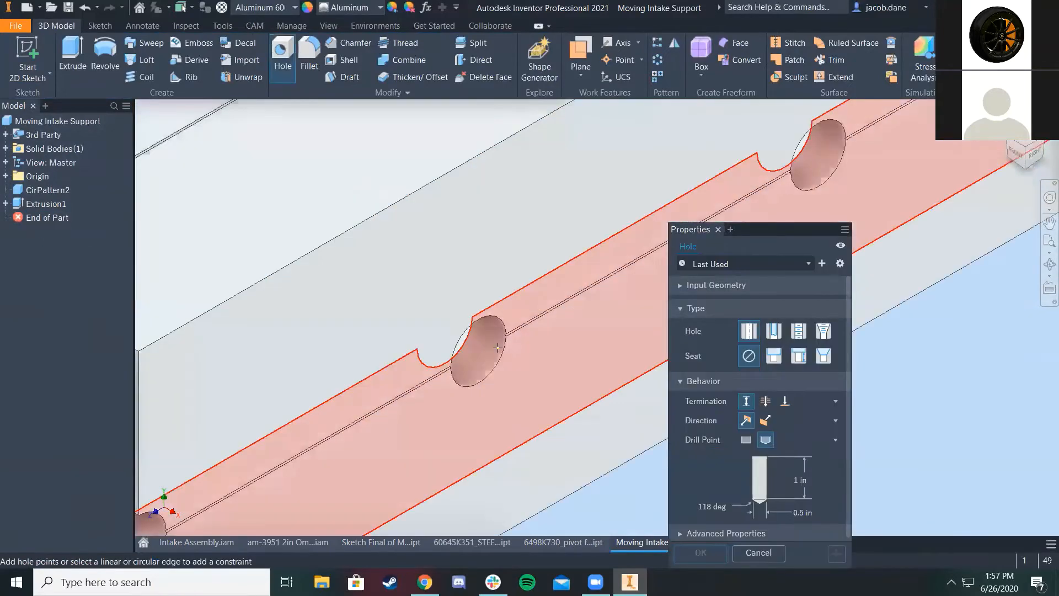
left_click(396, 306)
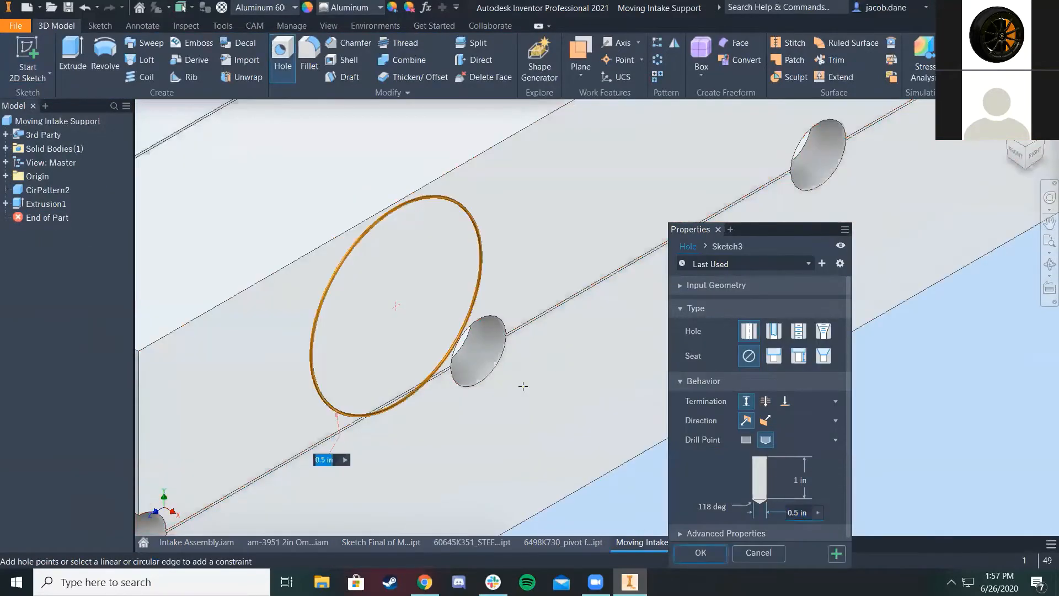
left_click(491, 346)
scroll(511, 378, "down", 4)
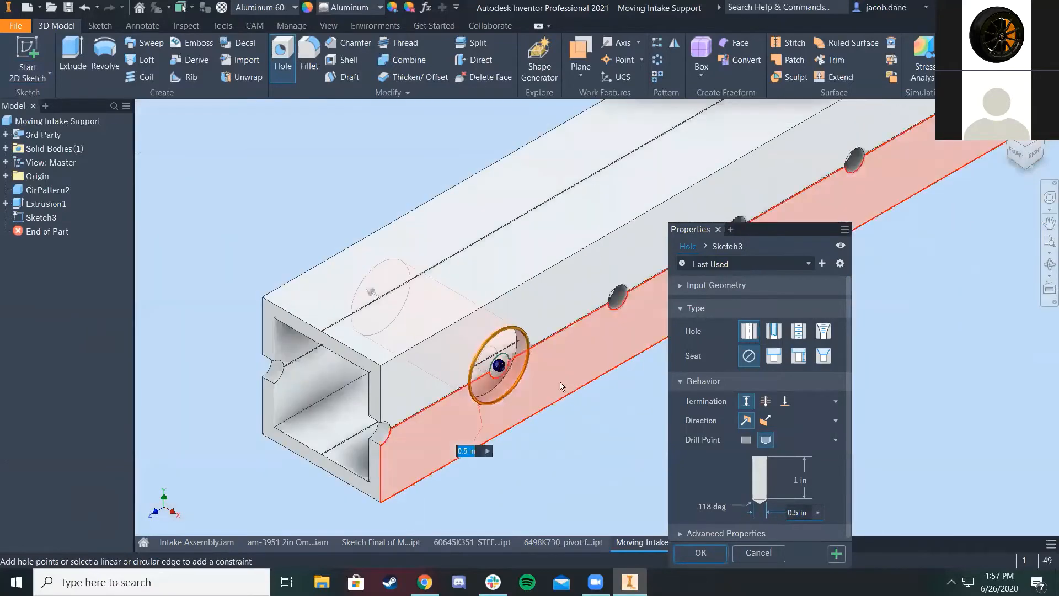
middle_click_drag(560, 385, 483, 222)
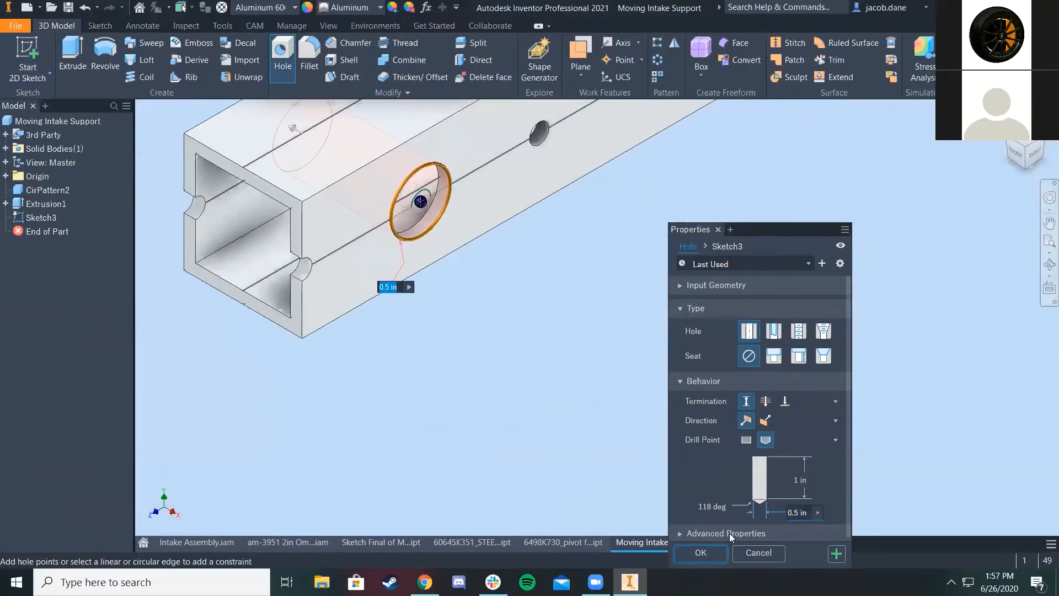
left_click_drag(758, 229, 814, 149)
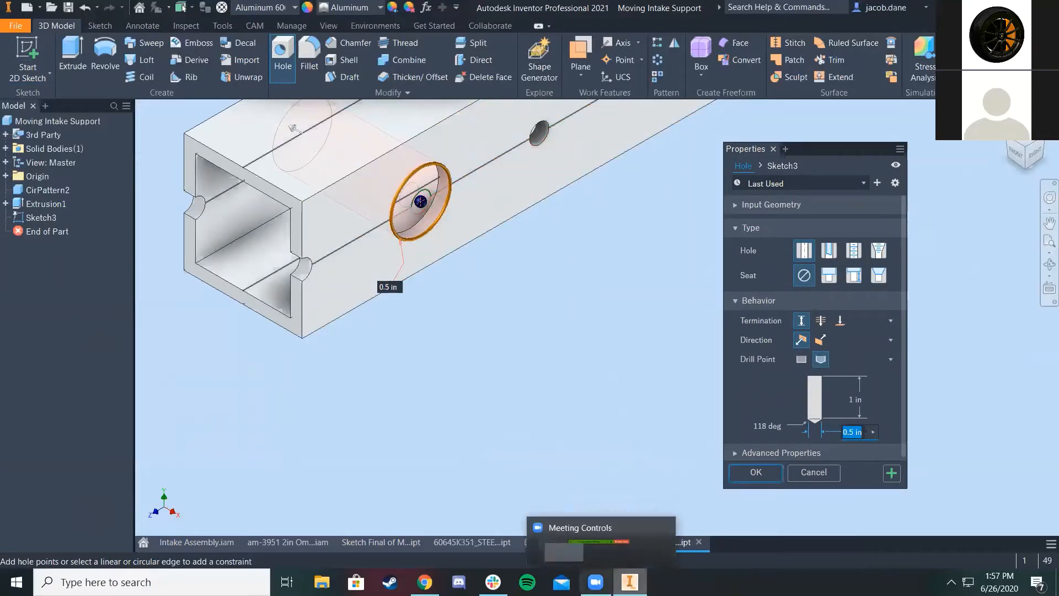
mouse_move(630, 582)
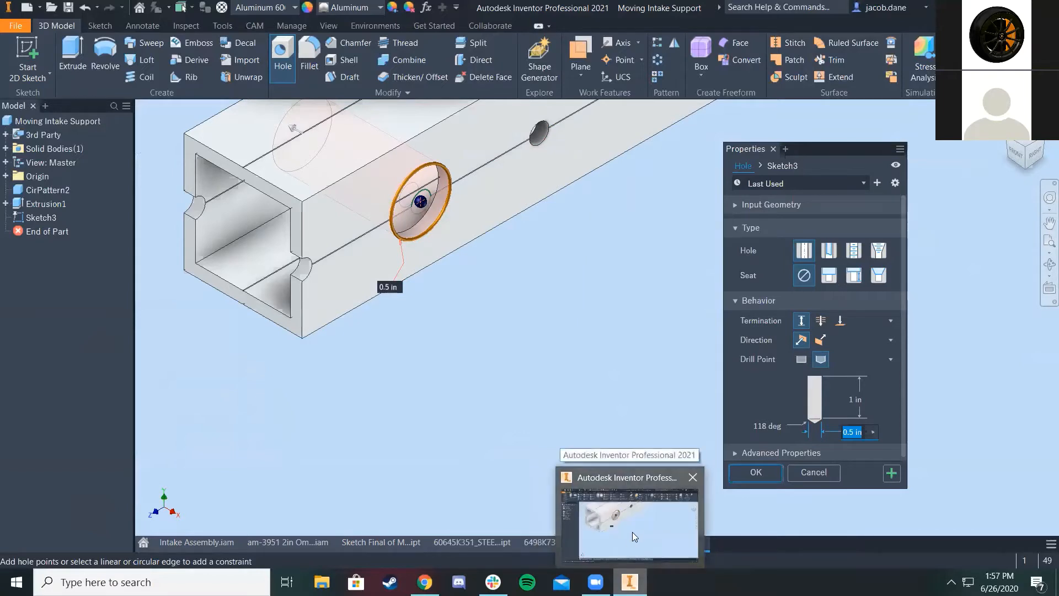
left_click(756, 473)
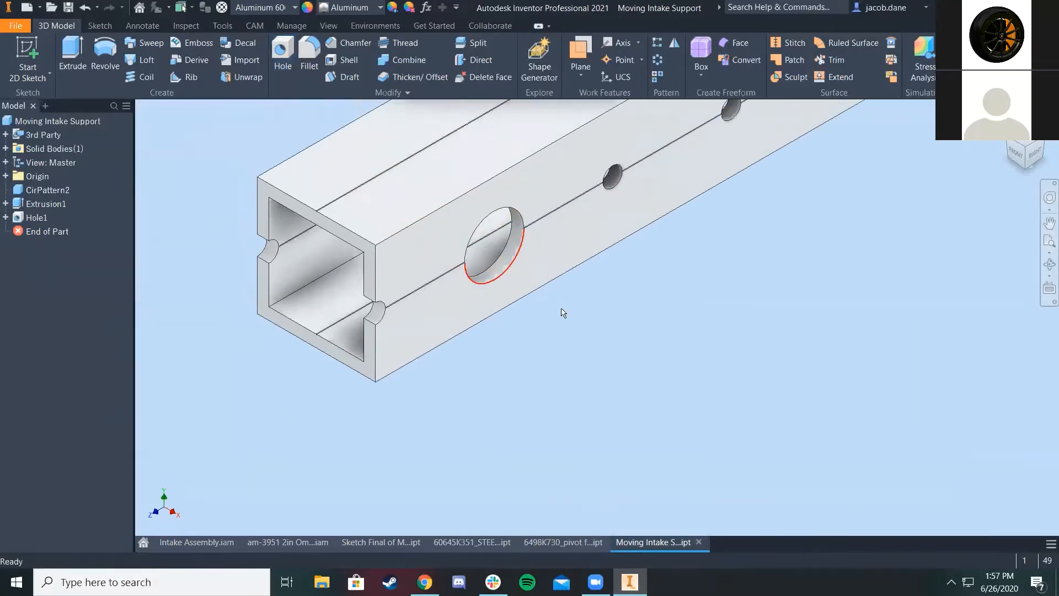
Measure the new large hole's size and its distance from the tube's cut end face
left_click(222, 25)
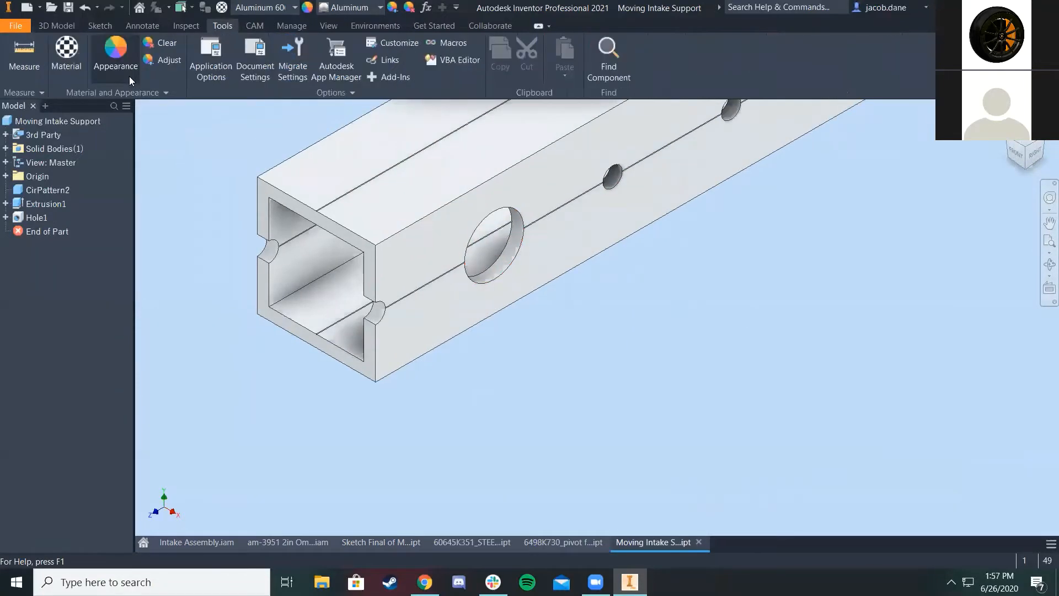
left_click(22, 59)
left_click(512, 261)
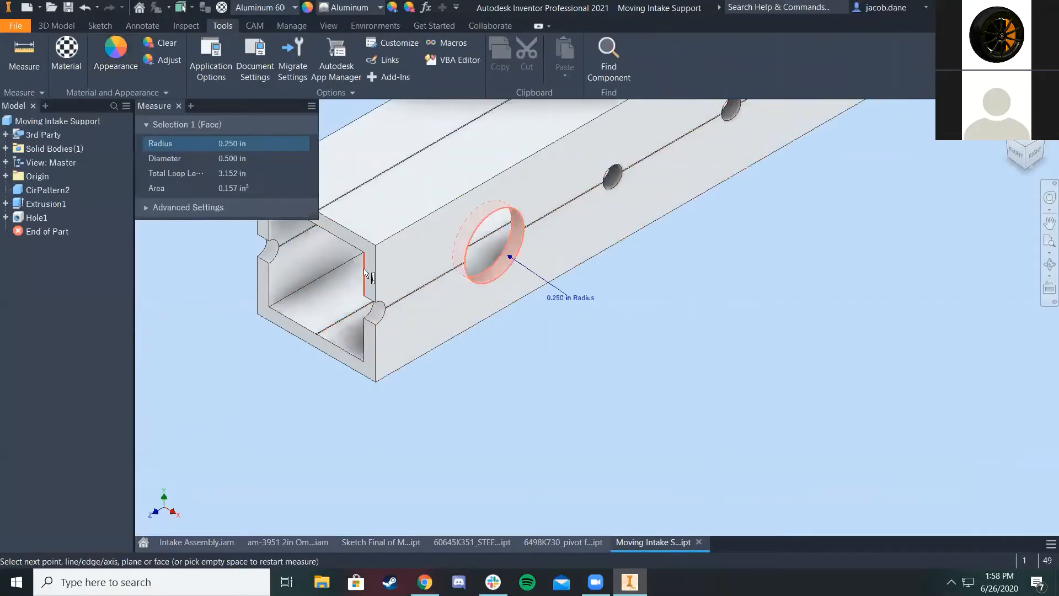
scroll(366, 275, "down", 2)
left_click(383, 279)
scroll(540, 295, "up", 4)
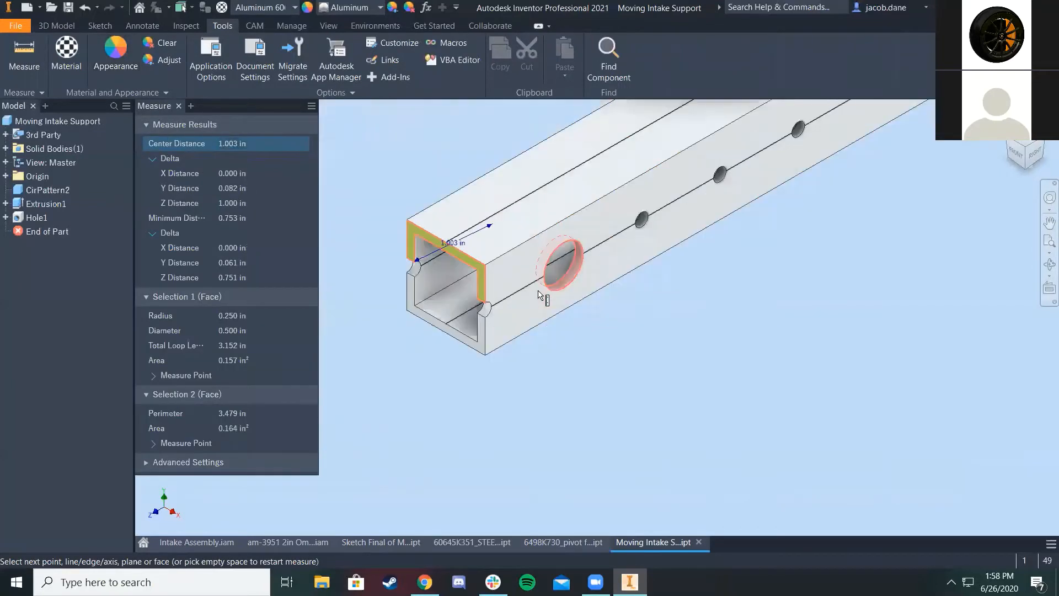
middle_click_drag(533, 248, 511, 254)
left_click(1035, 154)
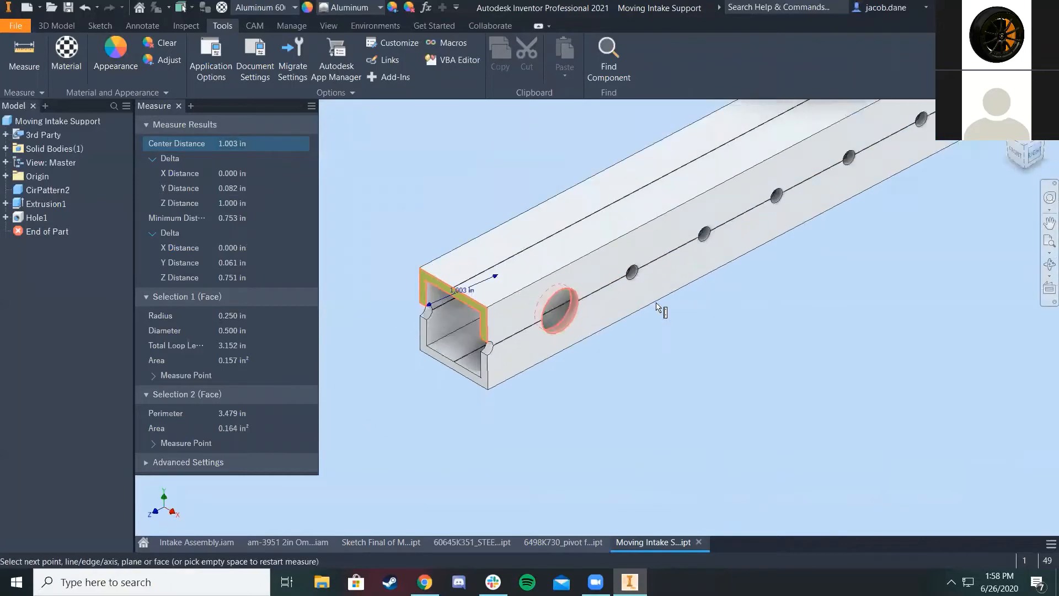
View the tube from the side and show the Z component of the distance between the large hole and the cut end face
scroll(414, 326, "down", 4)
key("F2")
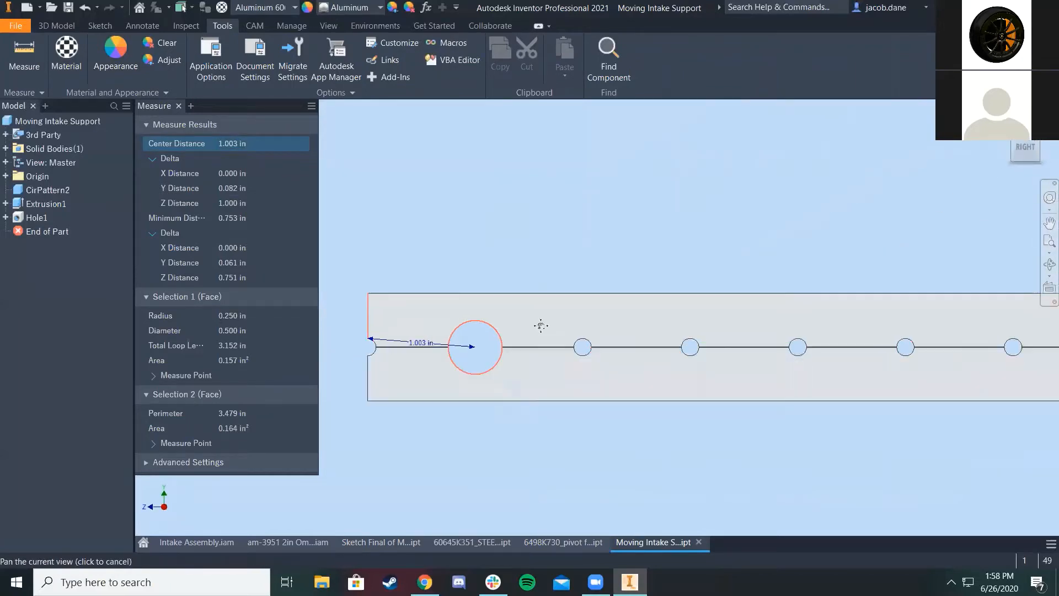
left_click_drag(541, 325, 686, 291)
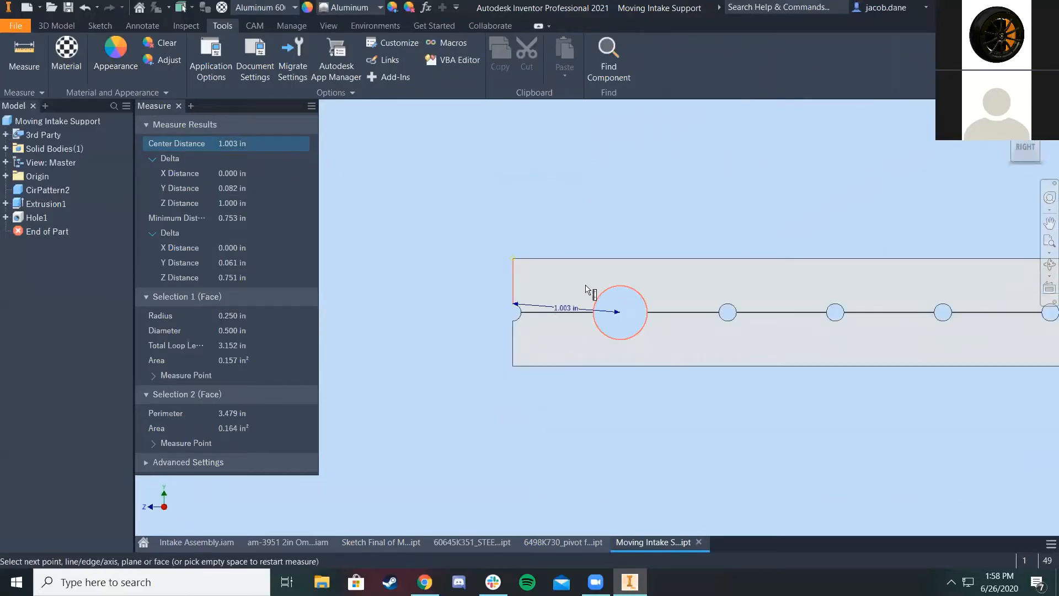
left_click(246, 201)
left_click(425, 582)
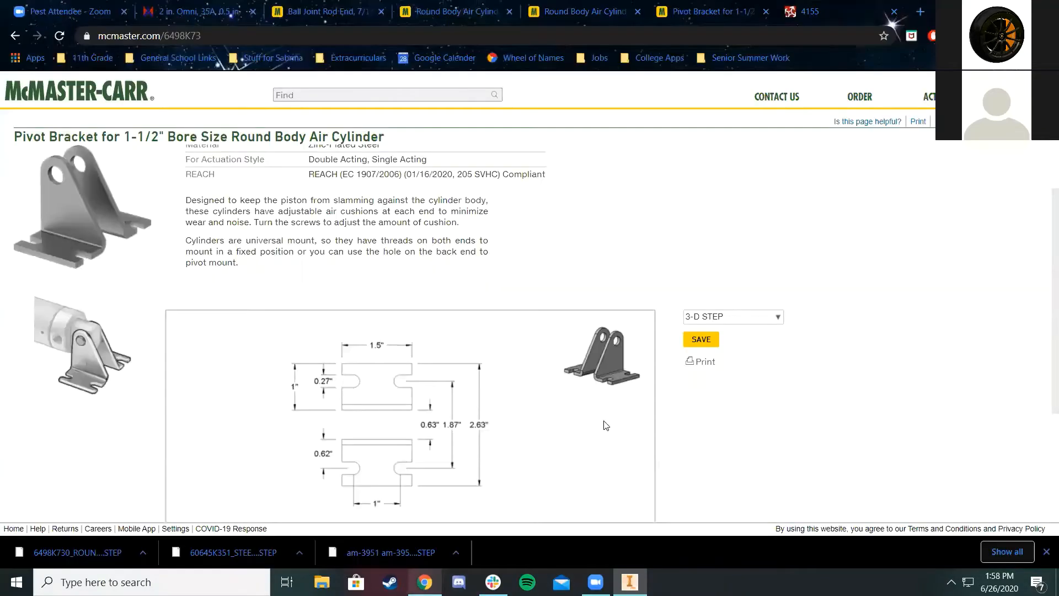
scroll(574, 454, "up", 1)
scroll(575, 453, "down", 3)
left_click(629, 582)
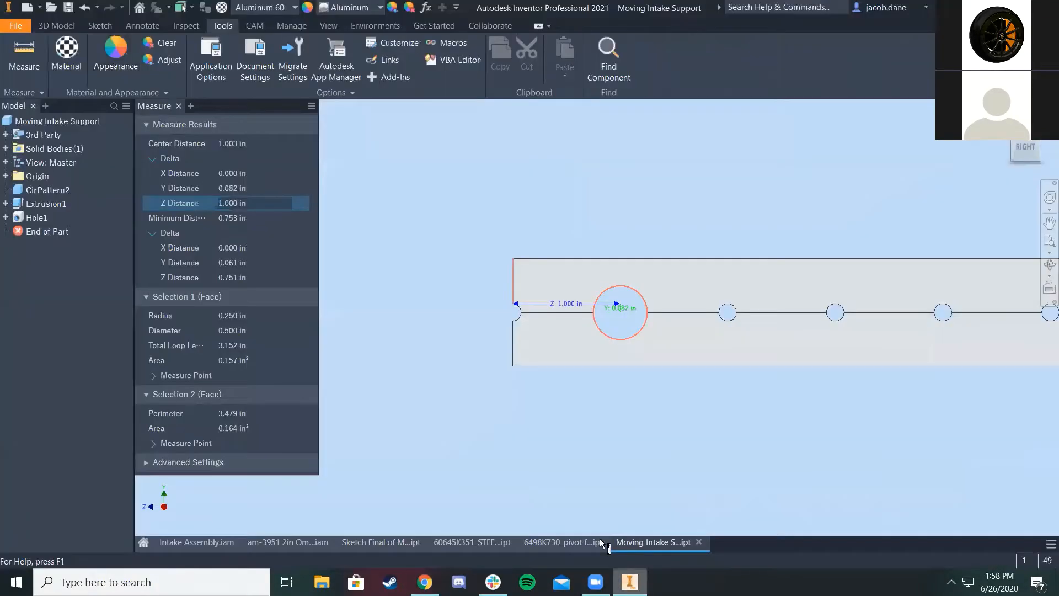
Examine the inclined arm's dimensions at the lower pivot and at the roller end in the mechanism sketch
left_click(413, 543)
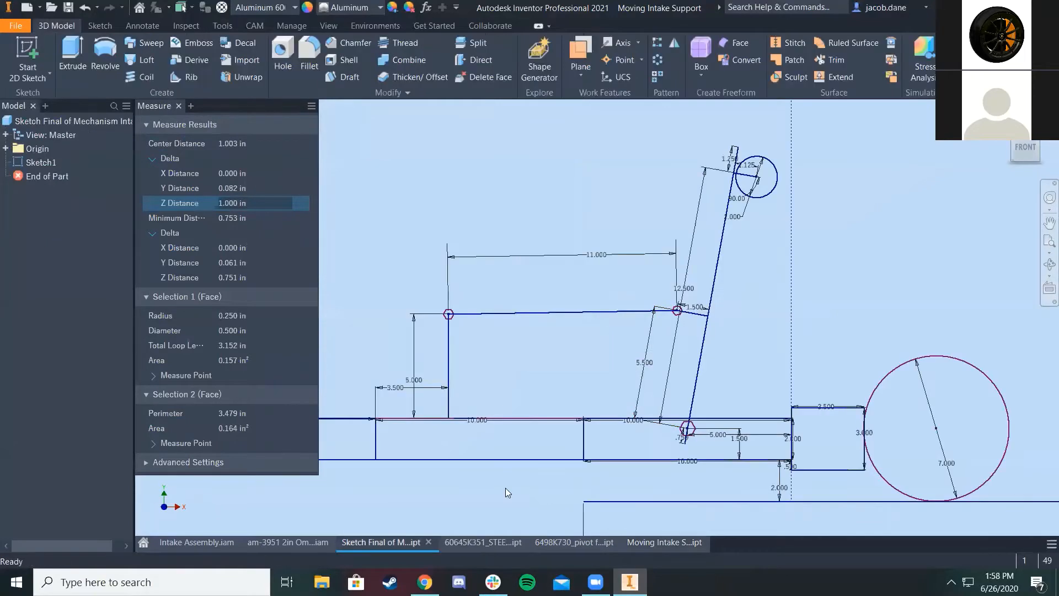
scroll(640, 362, "up", 3)
scroll(668, 427, "down", 8)
scroll(684, 325, "up", 1)
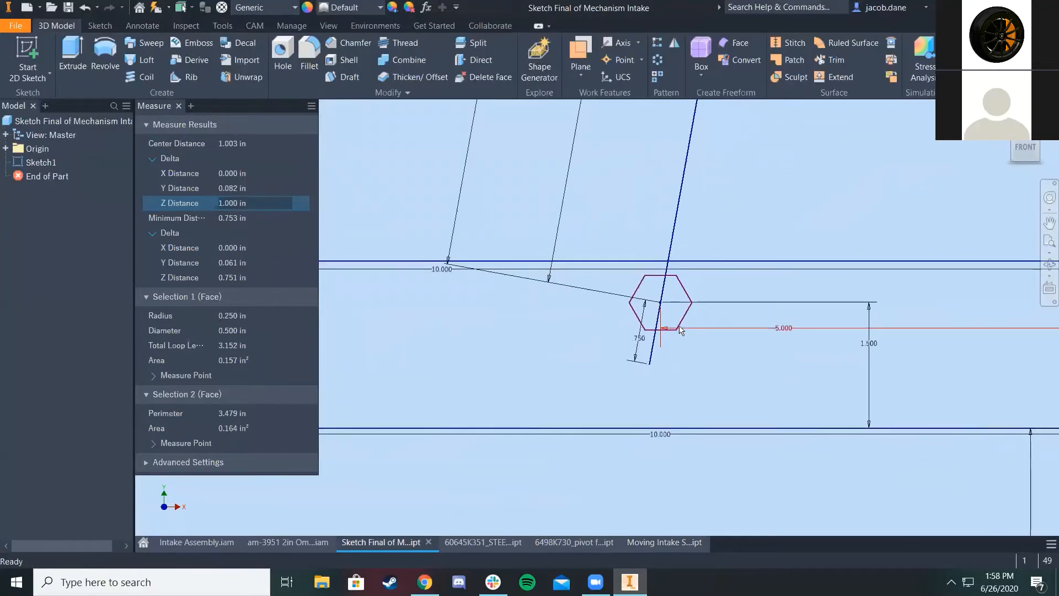
scroll(654, 371, "up", 4)
scroll(700, 257, "down", 3)
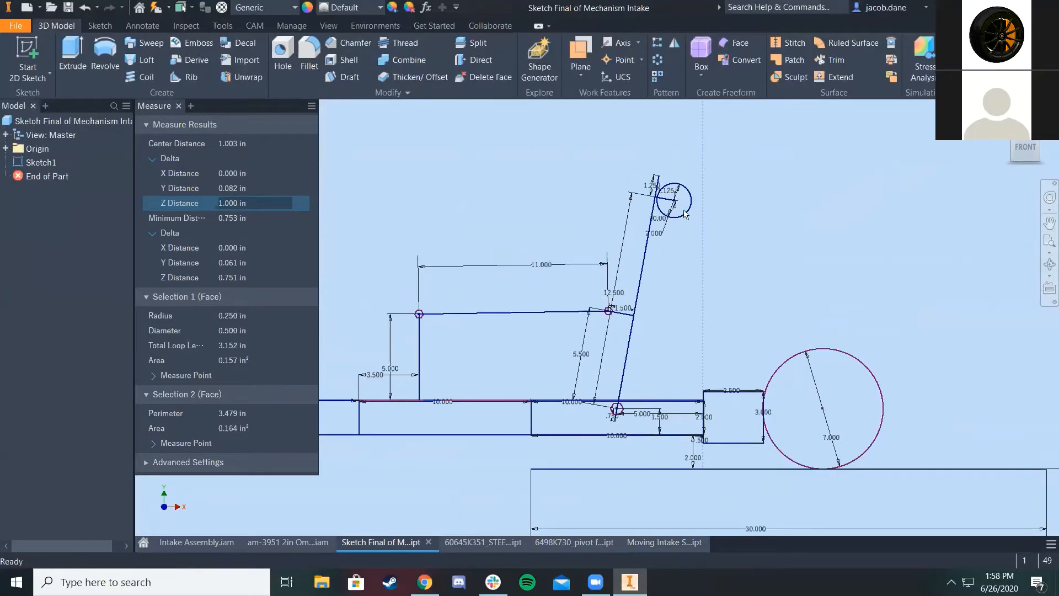
scroll(652, 312, "up", 3)
scroll(640, 280, "up", 2)
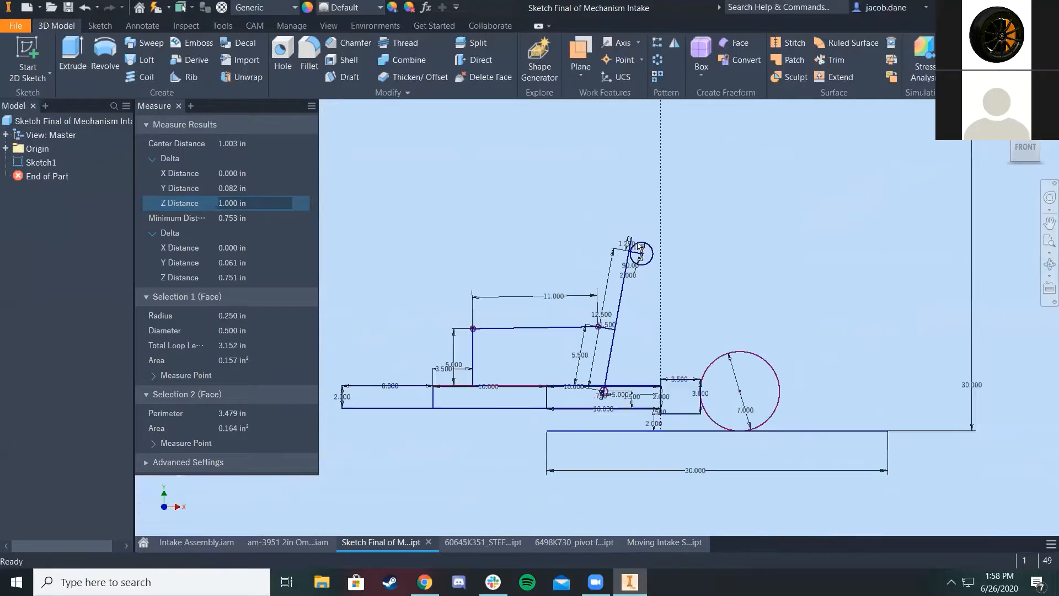
scroll(642, 249, "down", 3)
scroll(646, 228, "down", 2)
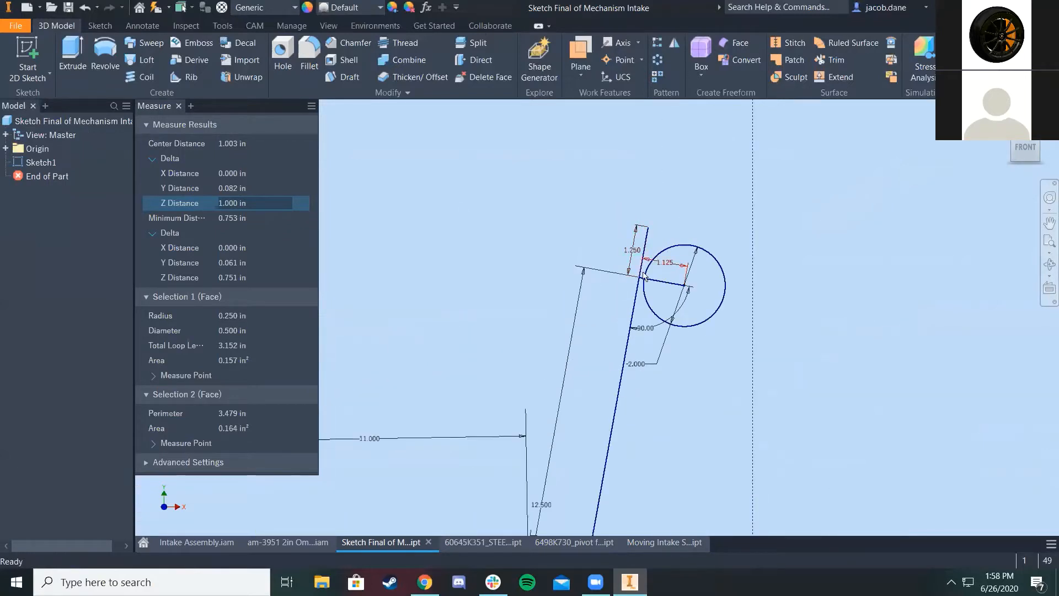
scroll(634, 238, "up", 3)
scroll(645, 221, "down", 4)
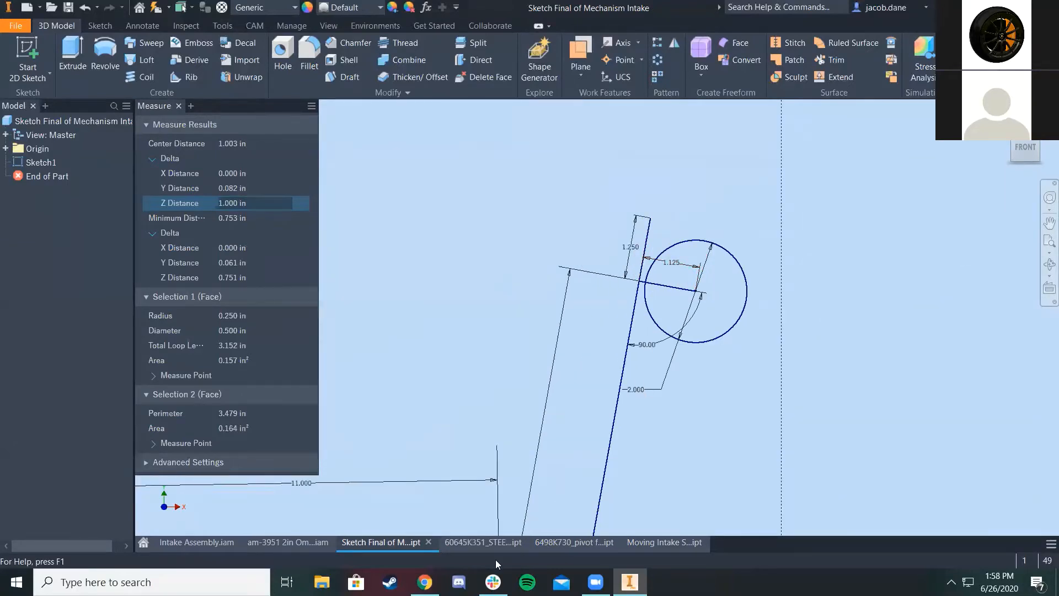
left_click(425, 582)
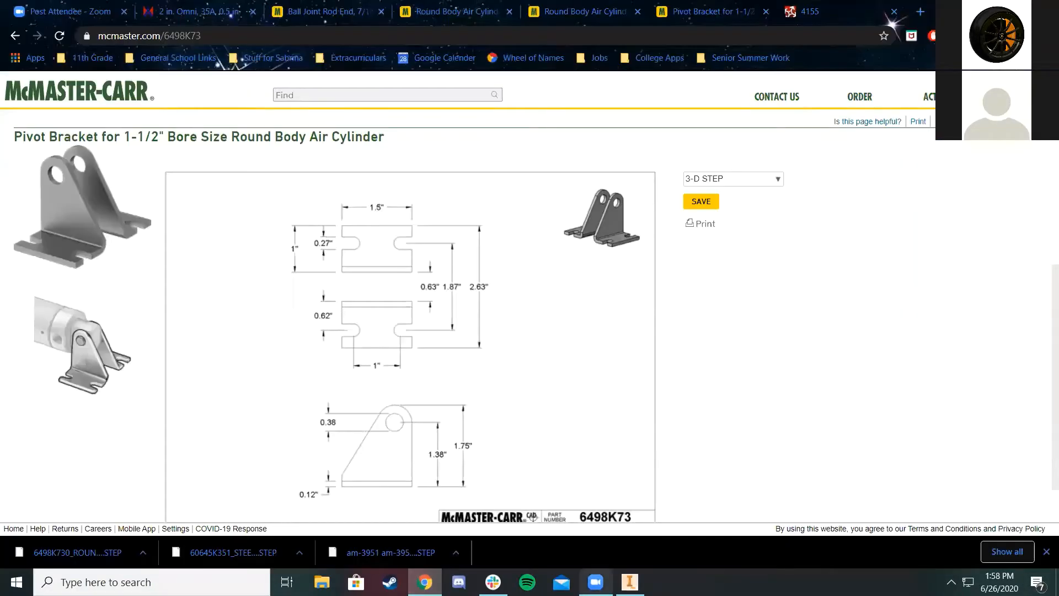
left_click(629, 582)
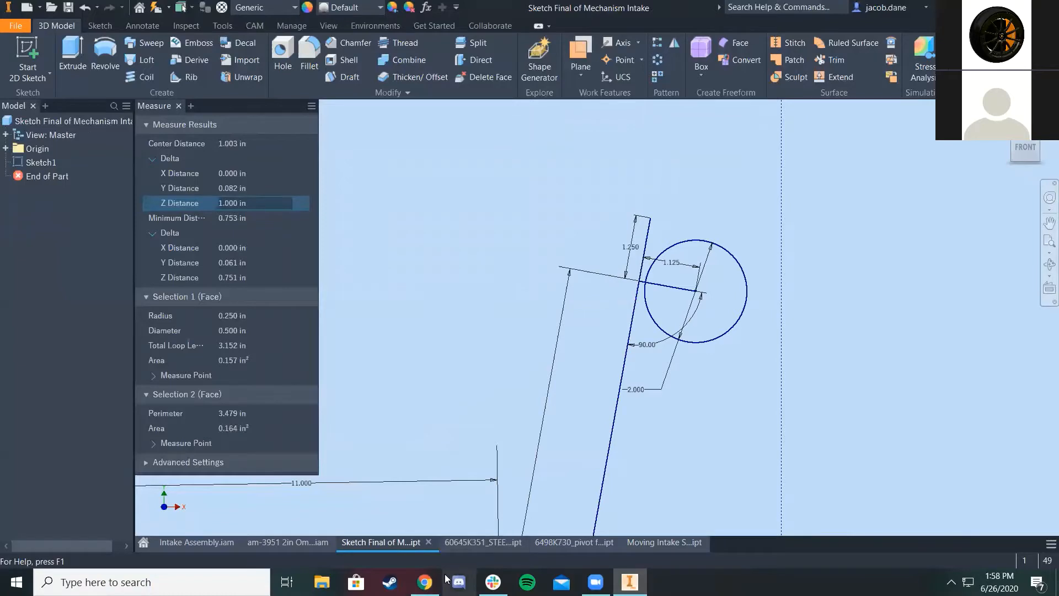
left_click(424, 582)
left_click(630, 582)
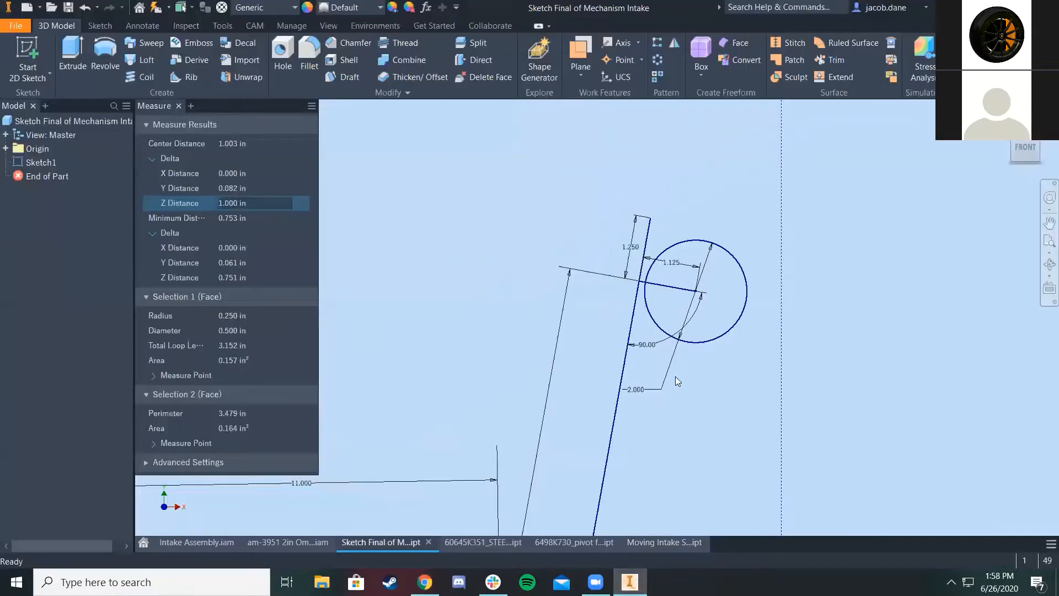
Inspect the Moving Intake Support's row of holes along its full length and clear the current measurement
left_click(657, 543)
middle_click_drag(908, 383, 798, 362)
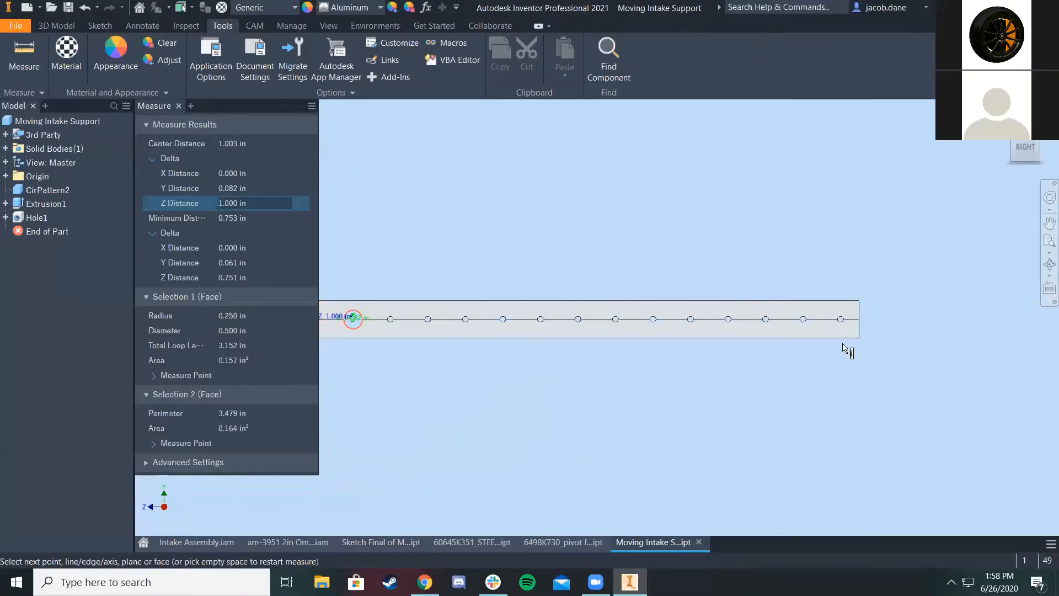
middle_click_drag(816, 326, 868, 316)
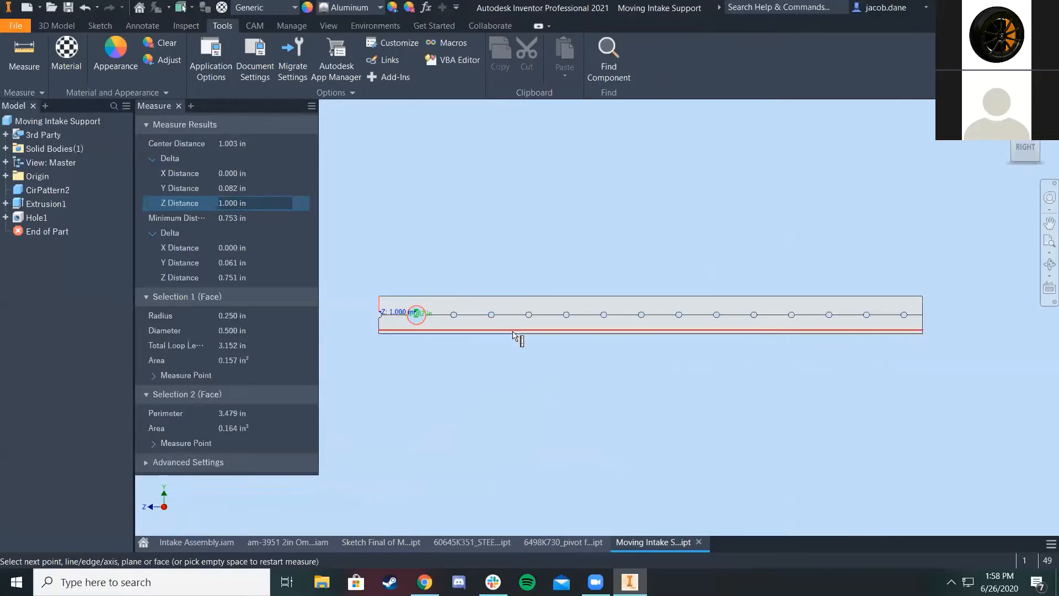
scroll(366, 326, "down", 3)
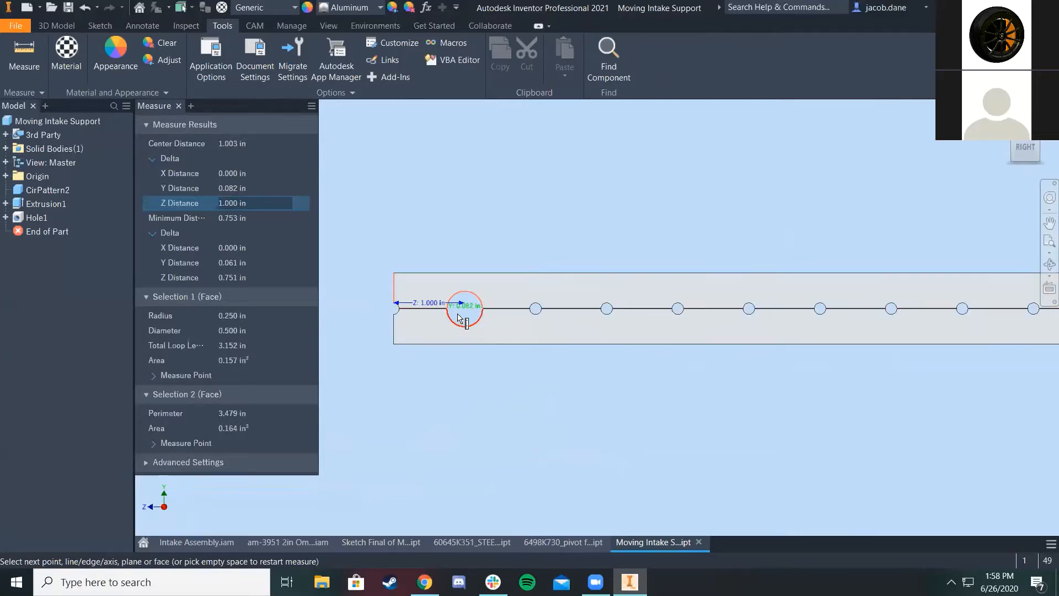
left_click(494, 417)
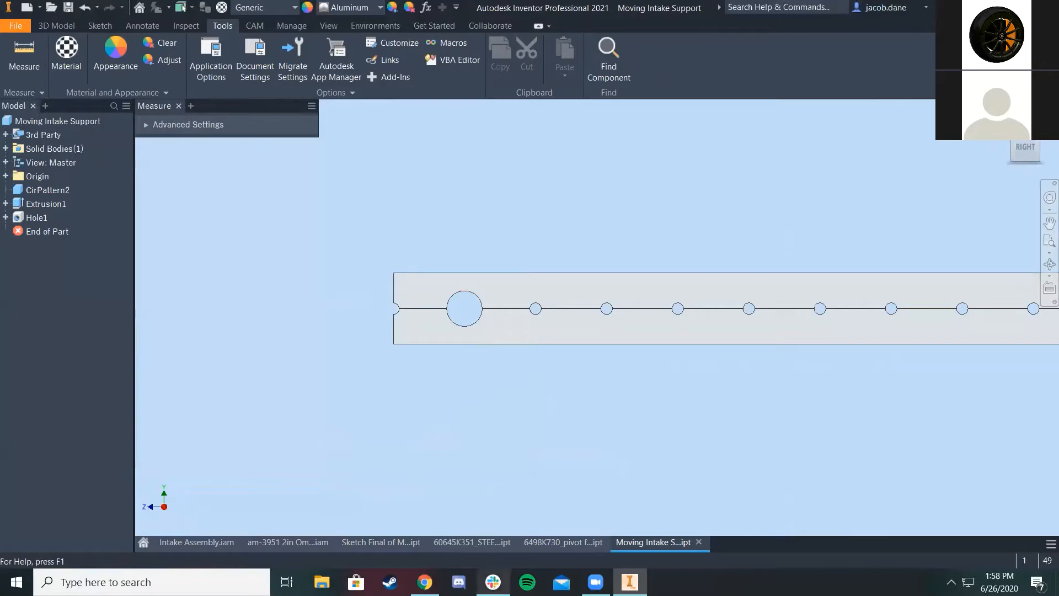
left_click(425, 583)
key("alt+Tab")
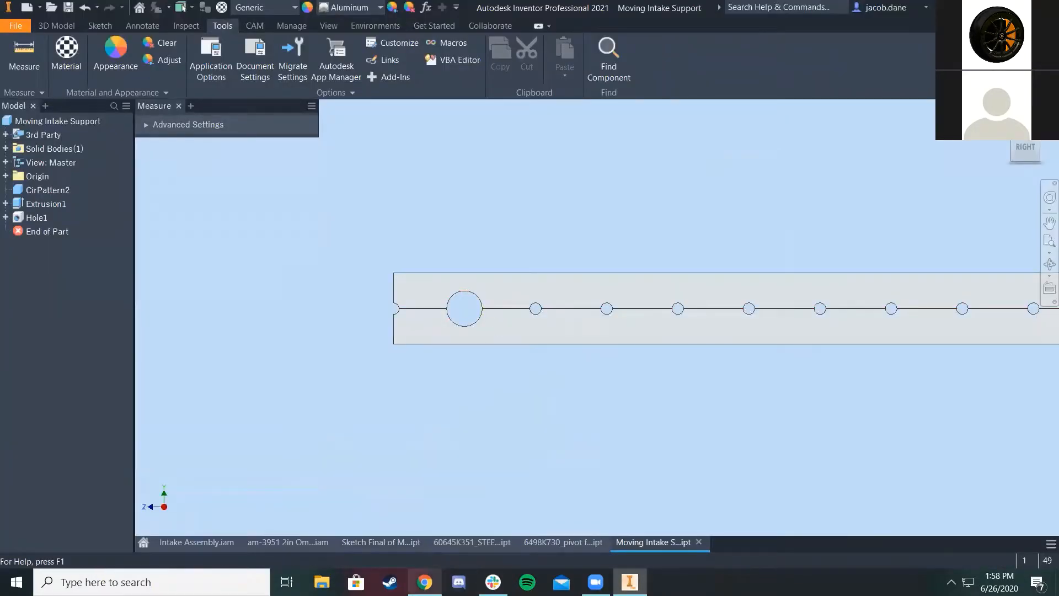
key("alt+Tab")
key("alt+Tab")
scroll(651, 314, "up", 5)
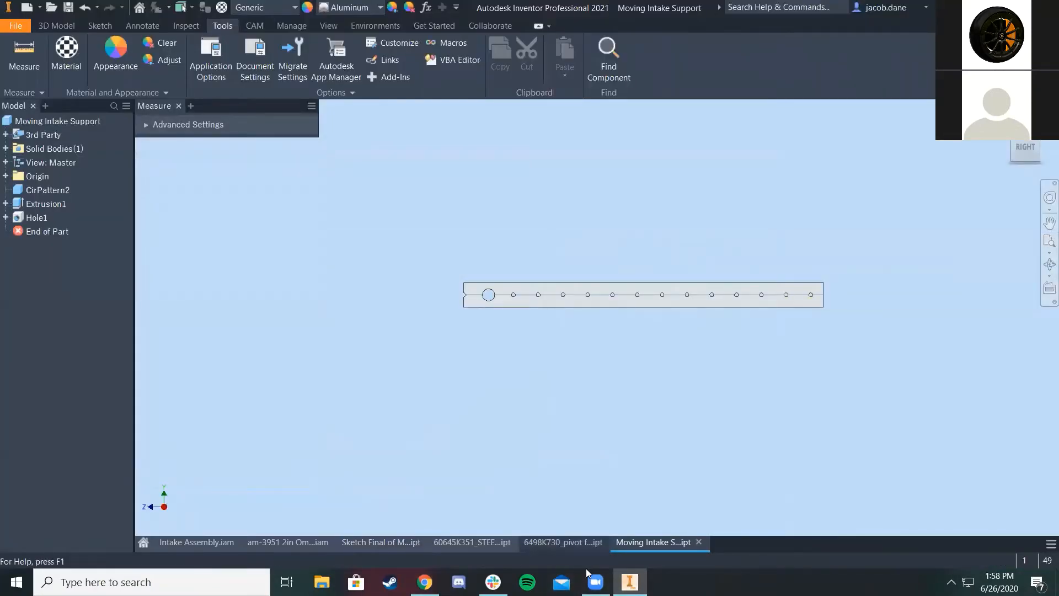
Recheck the inclined arm in the mechanism sketch, from its roller end down to the lower pivot
left_click(394, 542)
scroll(624, 248, "up", 3)
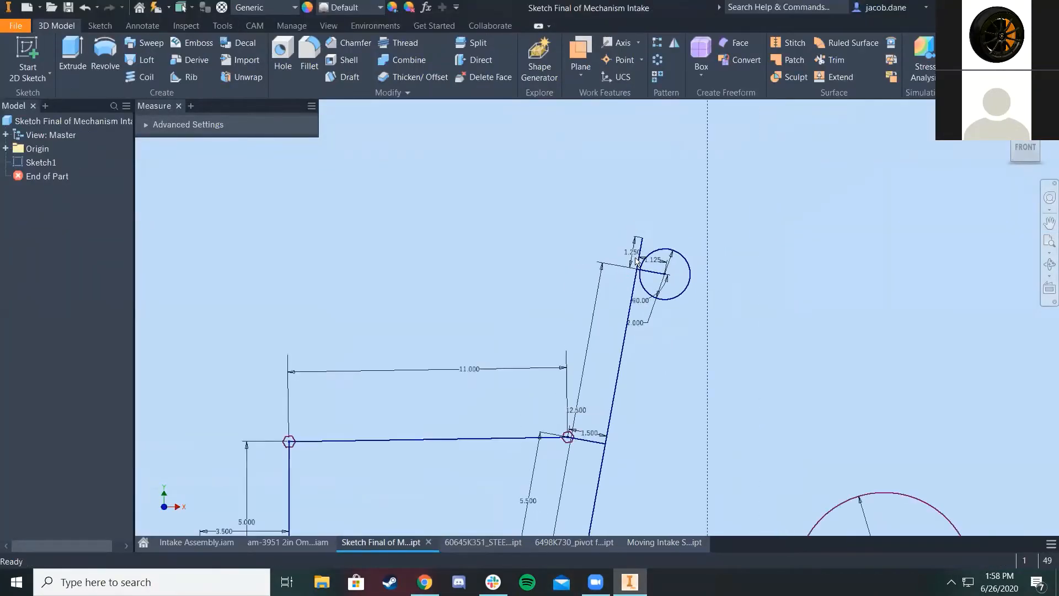
middle_click_drag(651, 496, 656, 254)
scroll(610, 312, "down", 3)
middle_click_drag(494, 236, 502, 443)
scroll(502, 443, "up", 3)
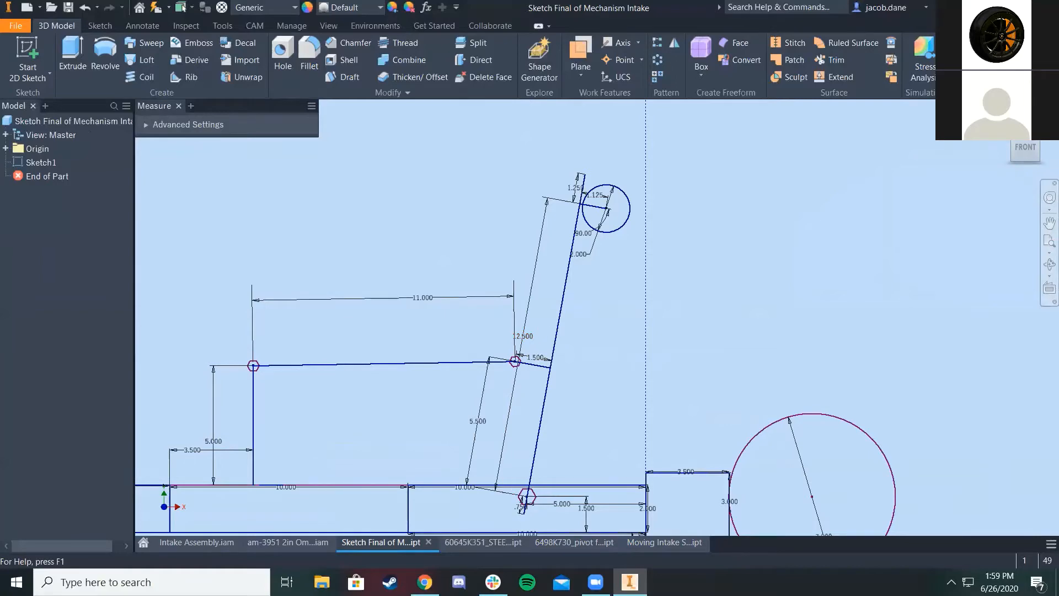
left_click(493, 582)
left_click(494, 583)
left_click(425, 582)
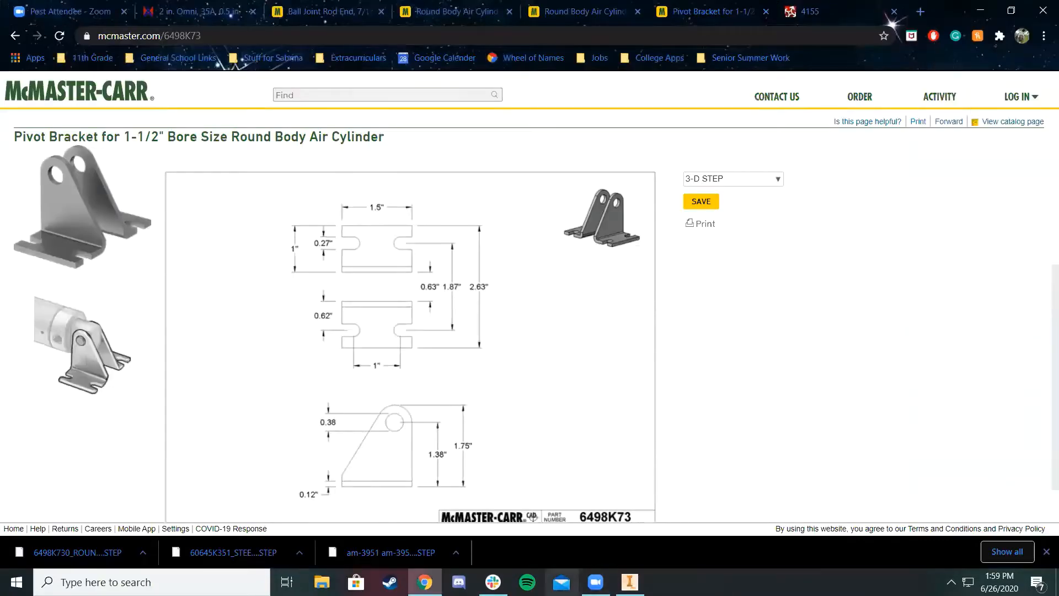
left_click(493, 582)
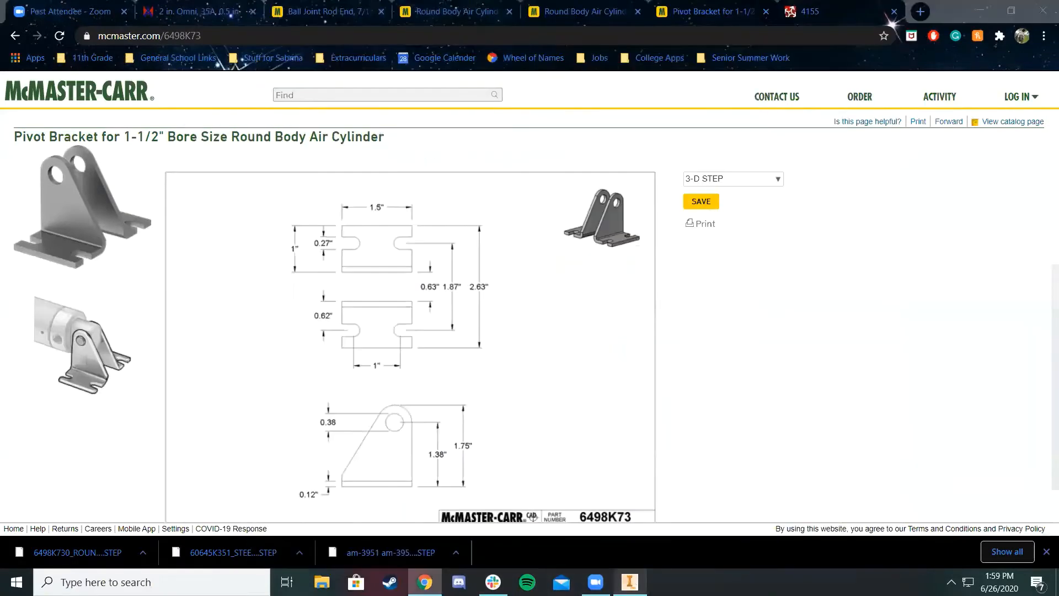
left_click(629, 582)
In the Moving Intake Support part, measure from the midpoint of the uncut end's edge to the large hole's centre, and clear the measurement
left_click(640, 542)
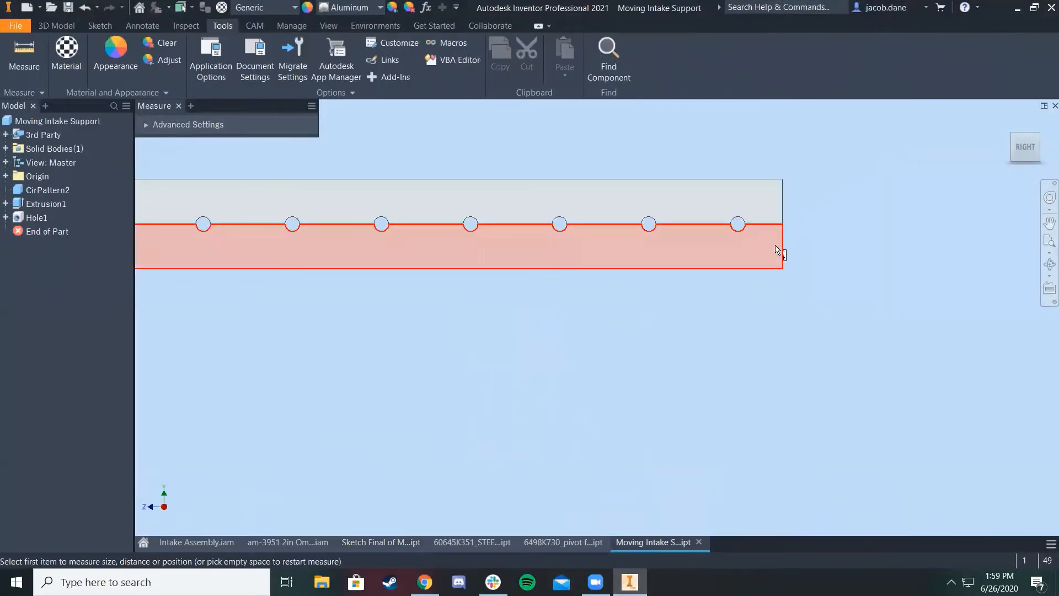
left_click(786, 253)
scroll(476, 284, "up", 5)
scroll(552, 285, "down", 8)
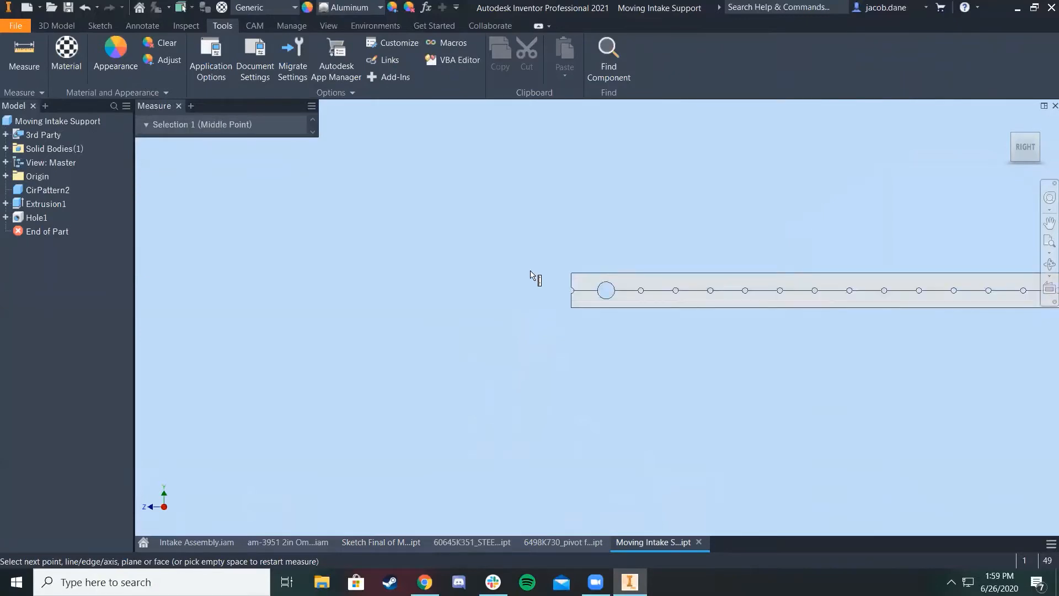
left_click(702, 268)
scroll(686, 356, "up", 5)
middle_click_drag(1024, 406, 577, 230)
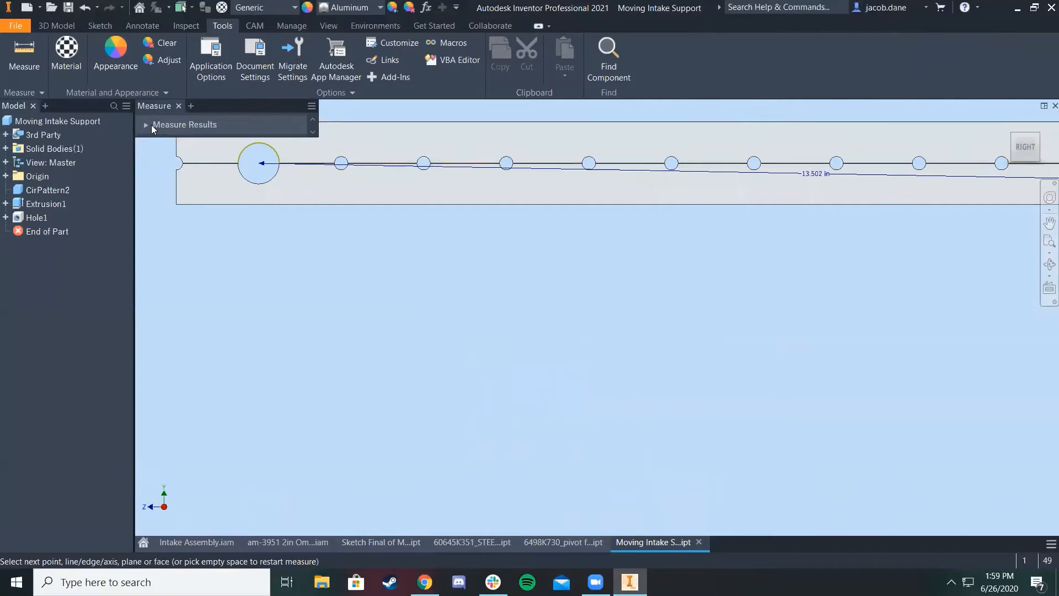
scroll(410, 243, "up", 3)
left_click(447, 284)
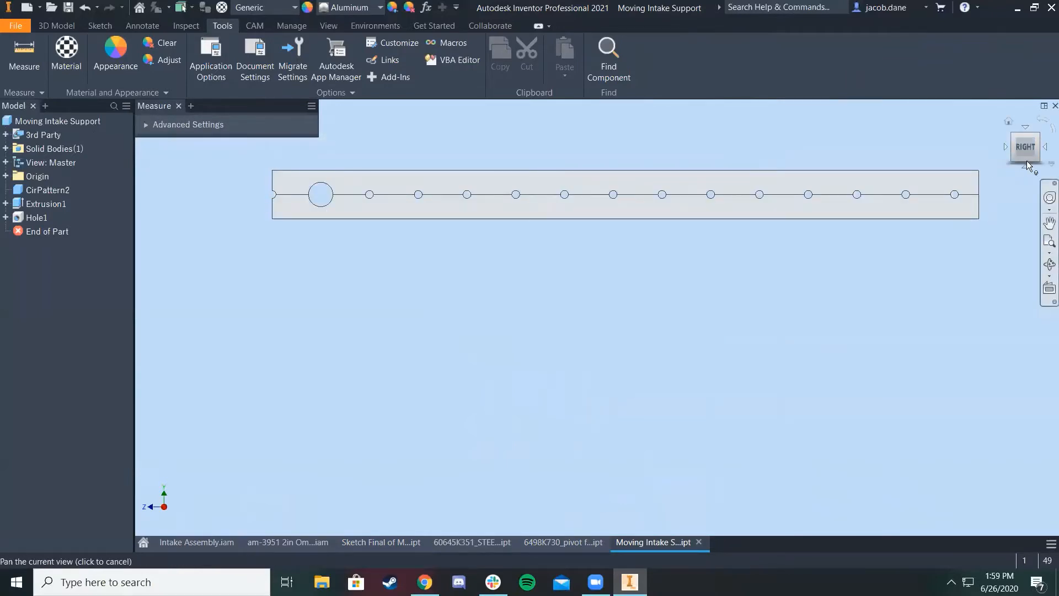
Measure the distance from the tube's uncut end face to the centre of the large hole, and end the measurement
left_click(1047, 150)
scroll(579, 324, "down", 5)
left_click(618, 274)
left_click(1008, 150)
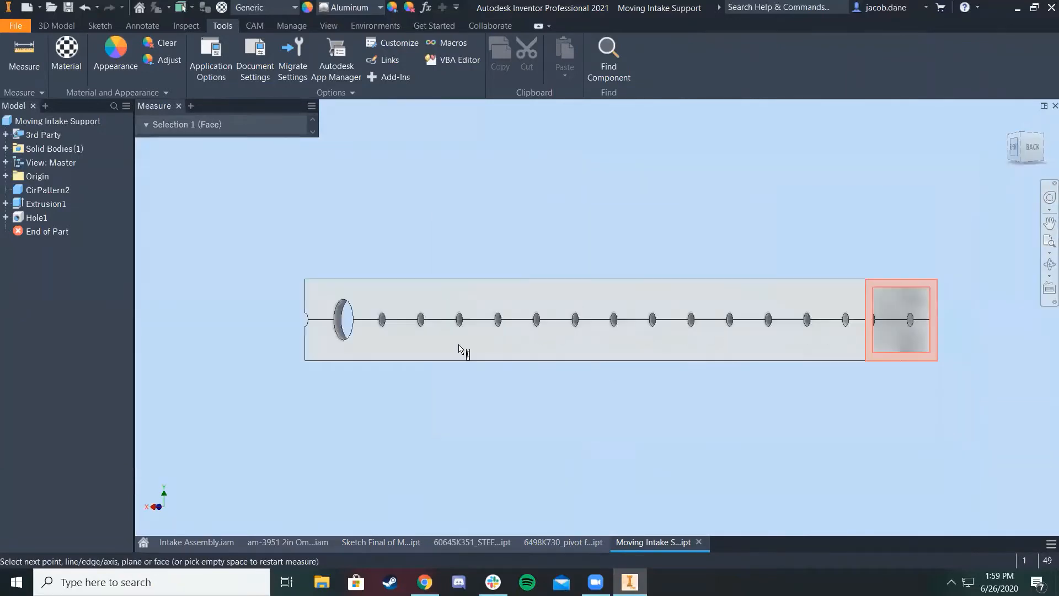
scroll(409, 430, "down", 3)
left_click(393, 491)
scroll(436, 430, "up", 5)
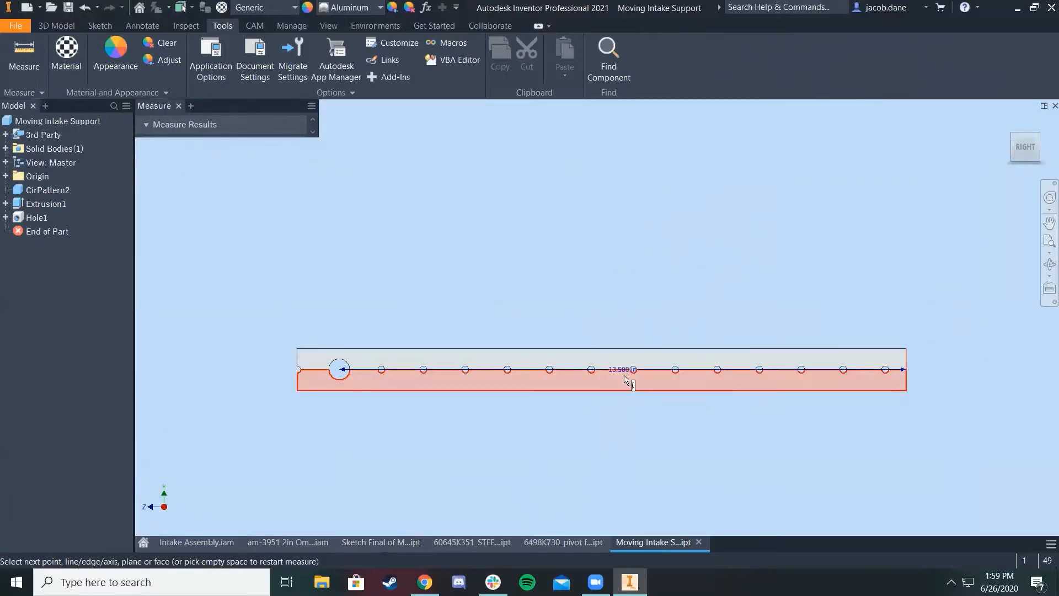
scroll(627, 379, "down", 3)
scroll(642, 395, "up", 4)
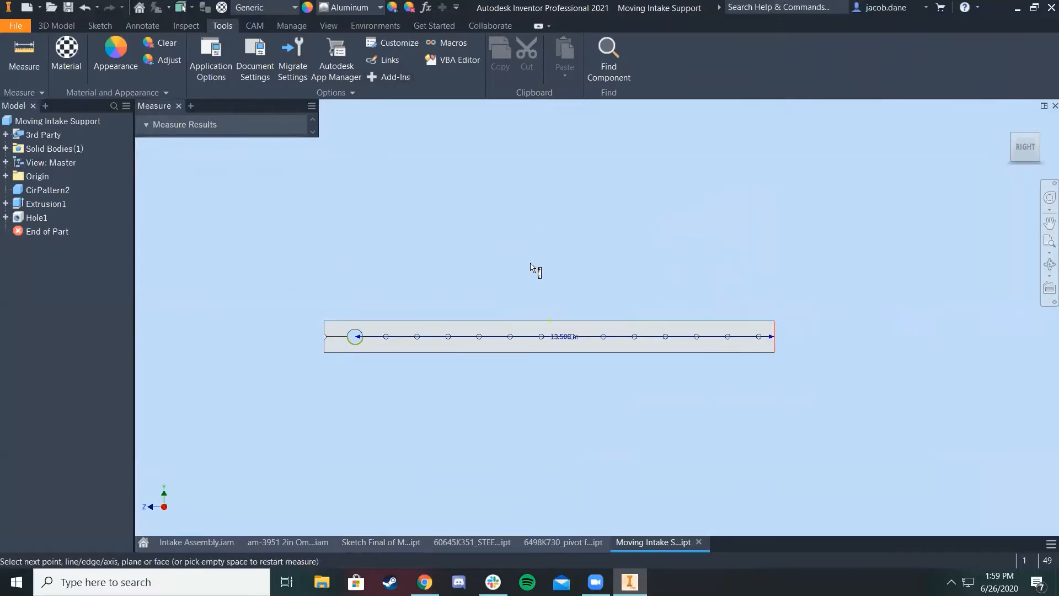
right_click(538, 241)
left_click(582, 243)
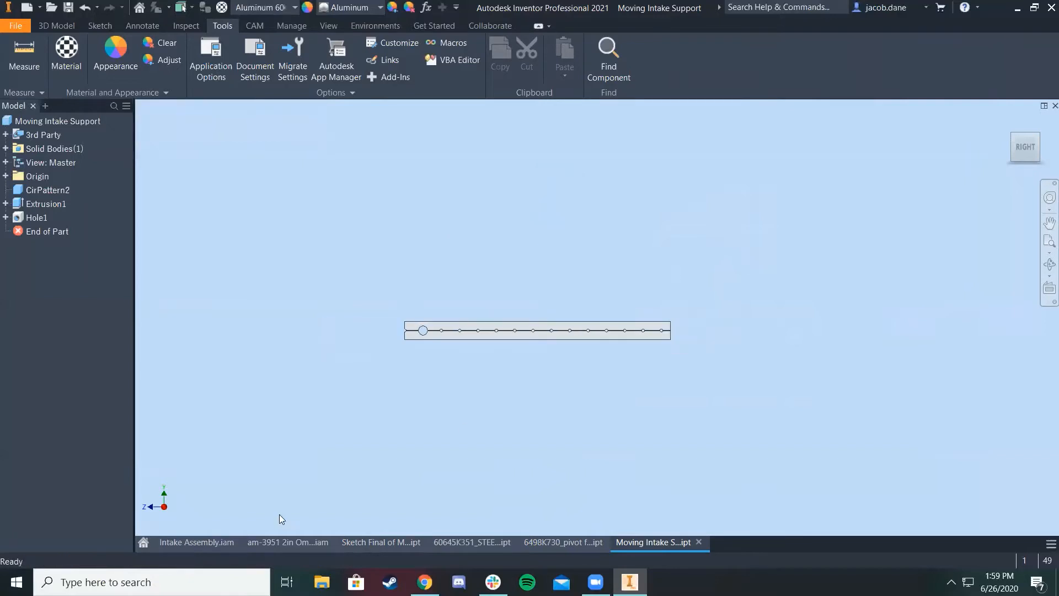
In the Intake Assembly, measure the centre distance from the bearing's circular edge to the large hole at the support's far end
left_click(198, 544)
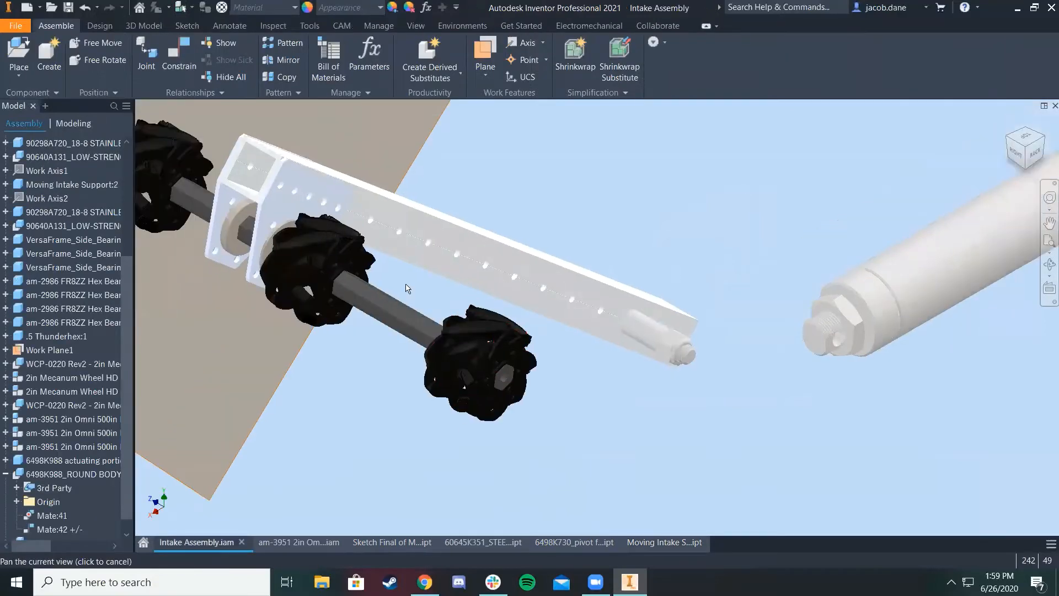
scroll(232, 234, "down", 3)
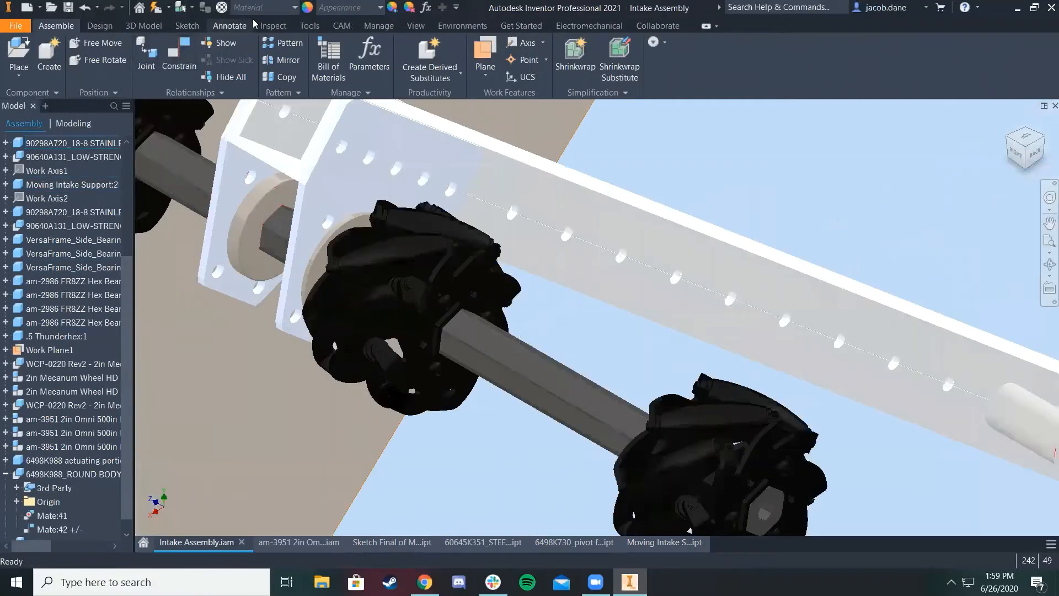
left_click(310, 26)
key("m")
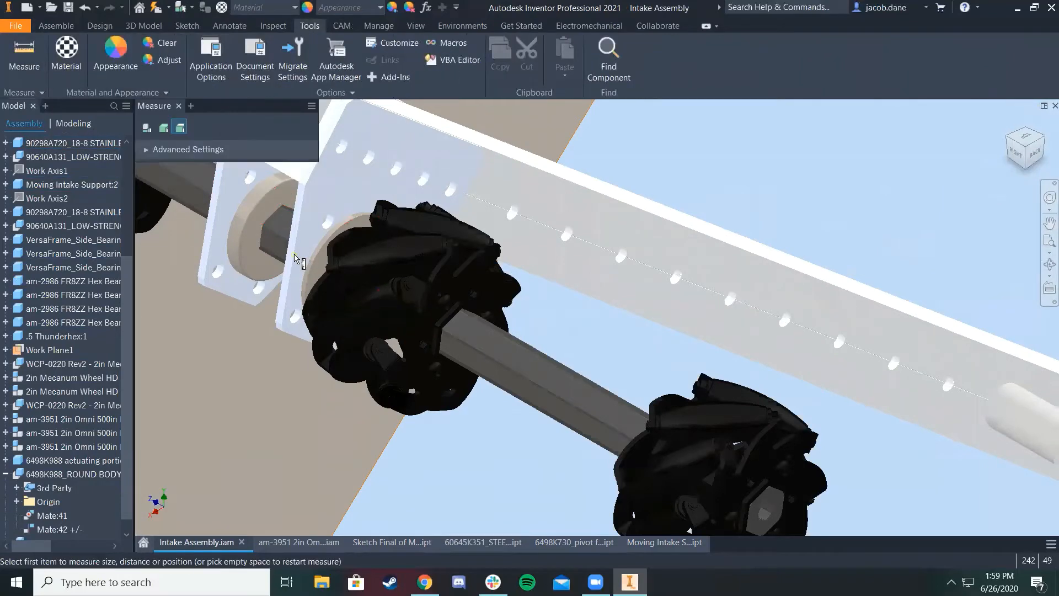
scroll(392, 218, "down", 5)
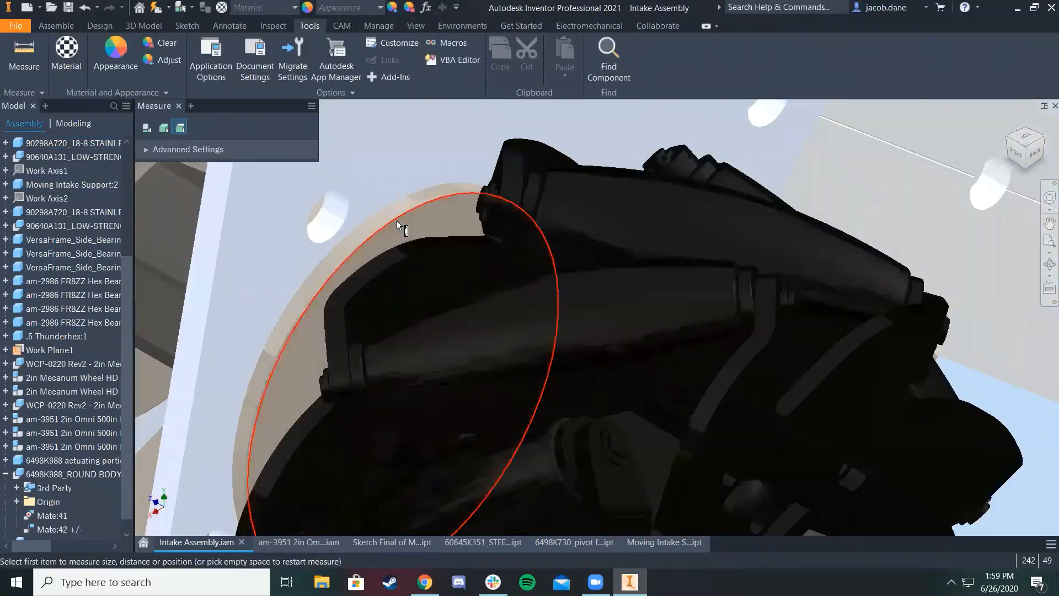
left_click(398, 222)
scroll(429, 266, "up", 8)
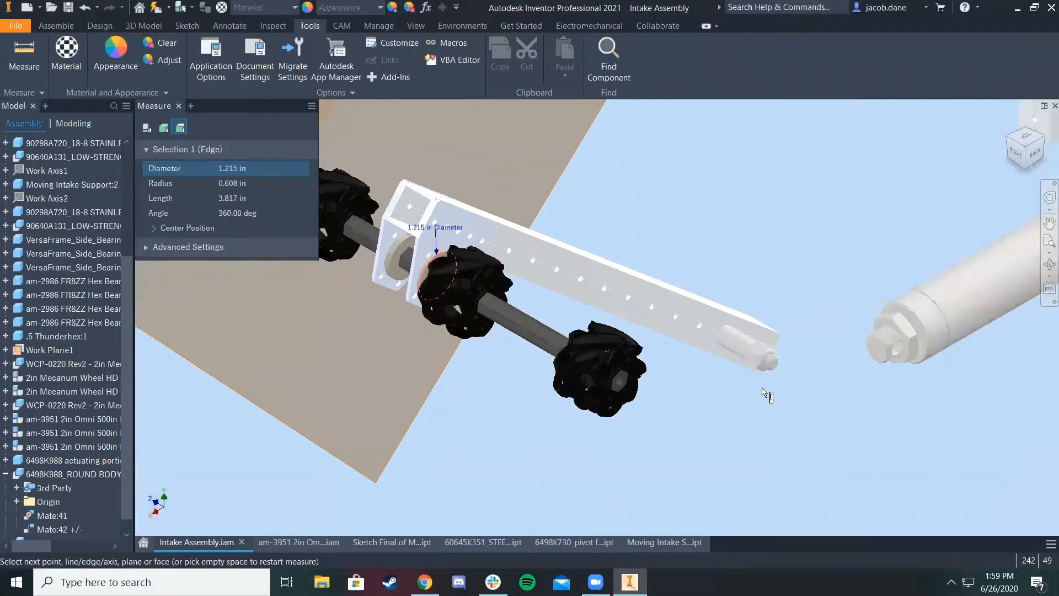
scroll(768, 393, "down", 5)
left_click(764, 298)
scroll(765, 298, "up", 8)
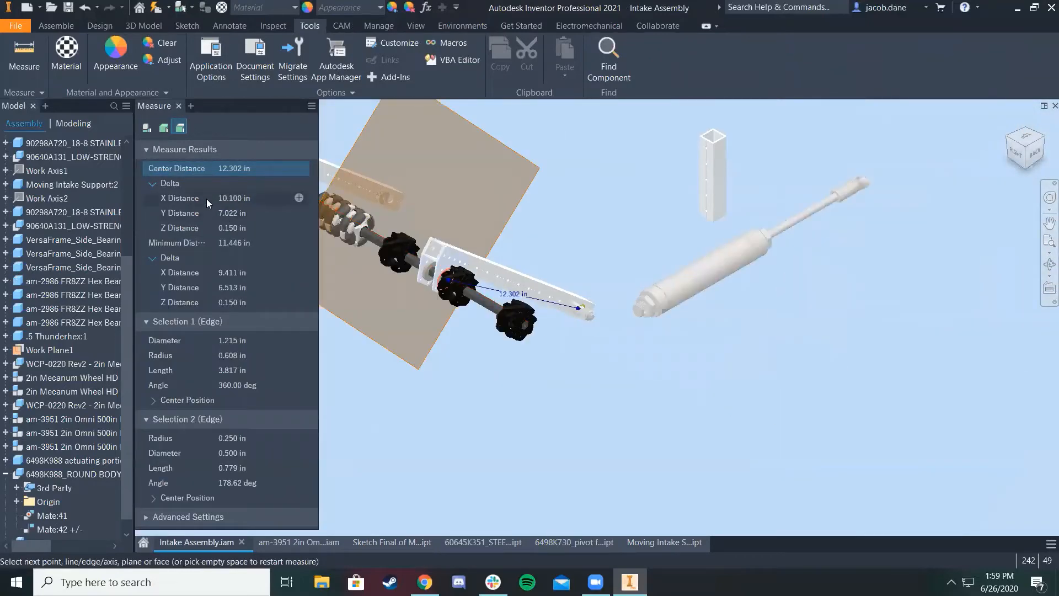
From the back view, measure the centre distance from the large hole to the small hole nearest the wheel end
left_click_drag(1028, 156, 1033, 152)
left_click(1036, 155)
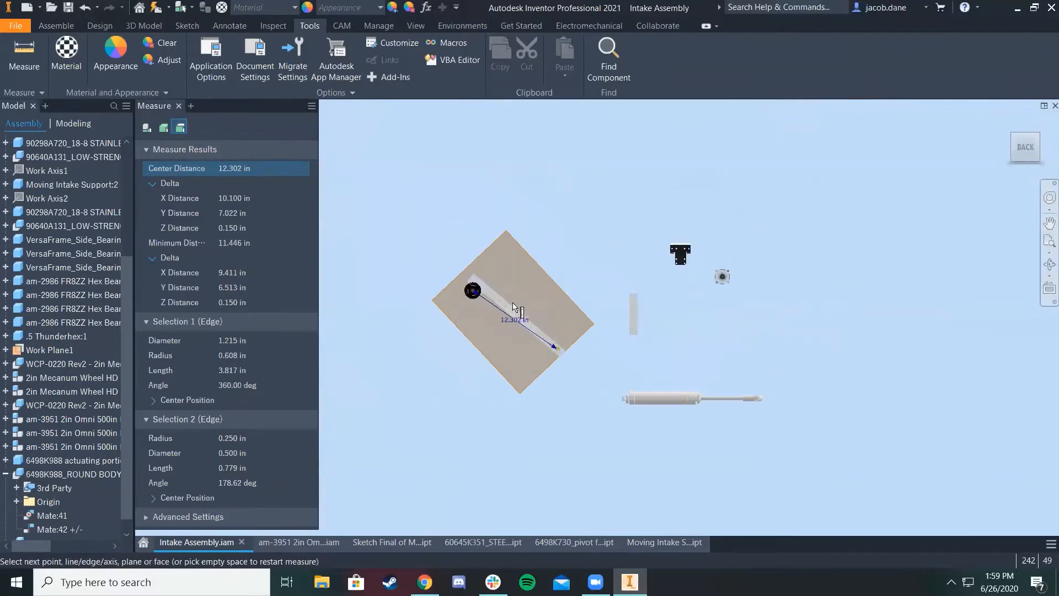
scroll(513, 303, "down", 5)
middle_click_drag(449, 324, 502, 310)
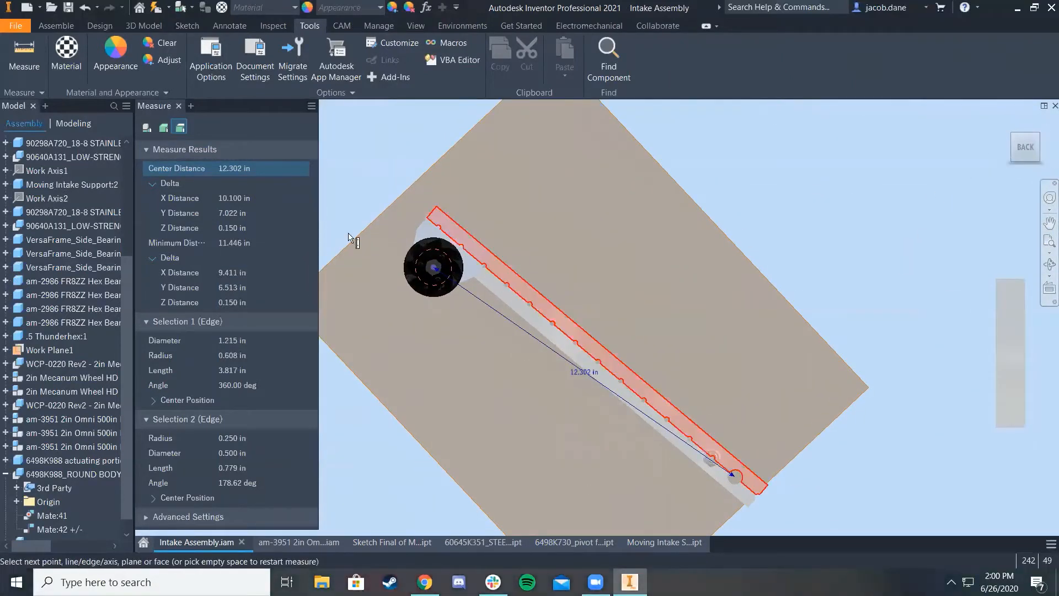
scroll(467, 248, "down", 8)
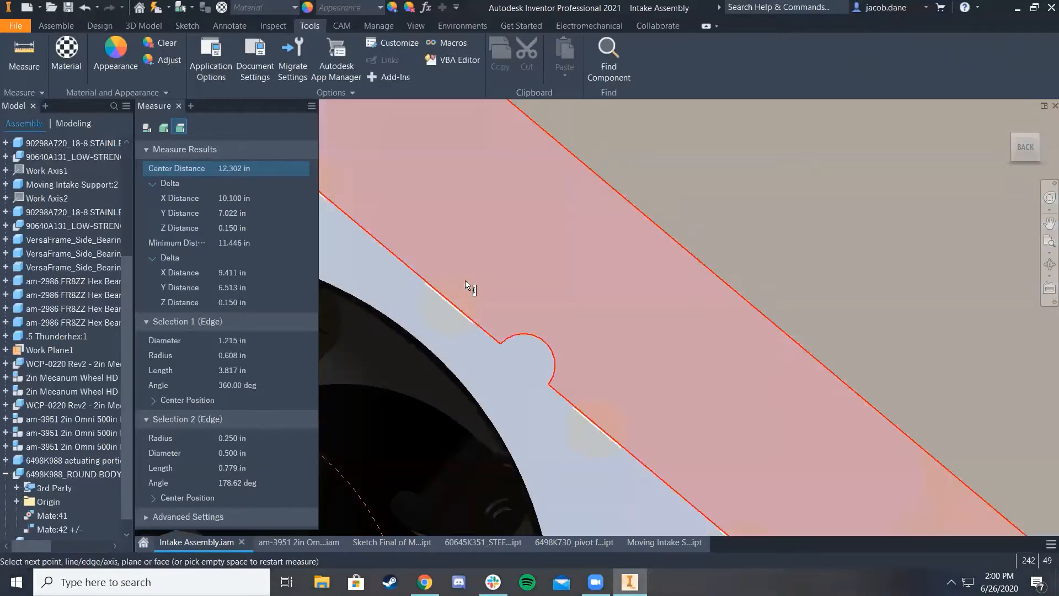
left_click(456, 286)
scroll(455, 285, "up", 8)
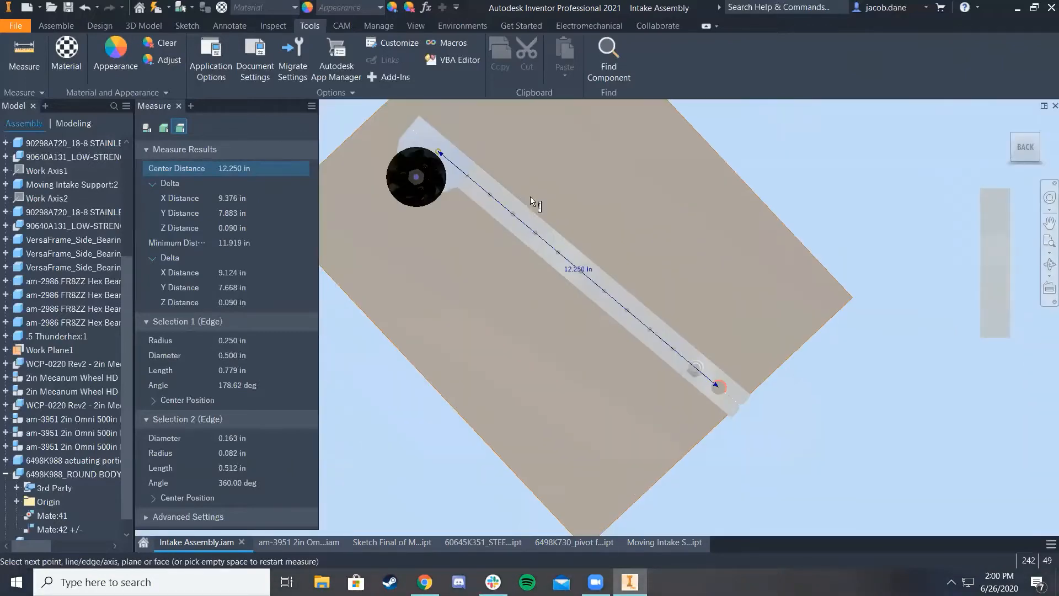
Examine the measured span along the moving intake support, from the wheel end to the large pivot hole
scroll(713, 375, "down", 3)
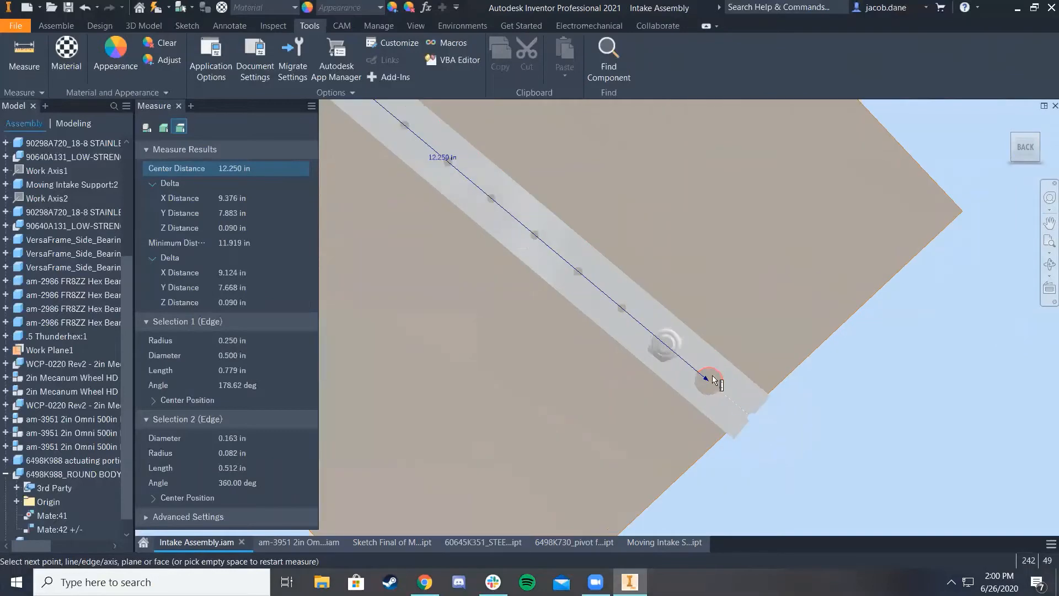
scroll(710, 371, "up", 2)
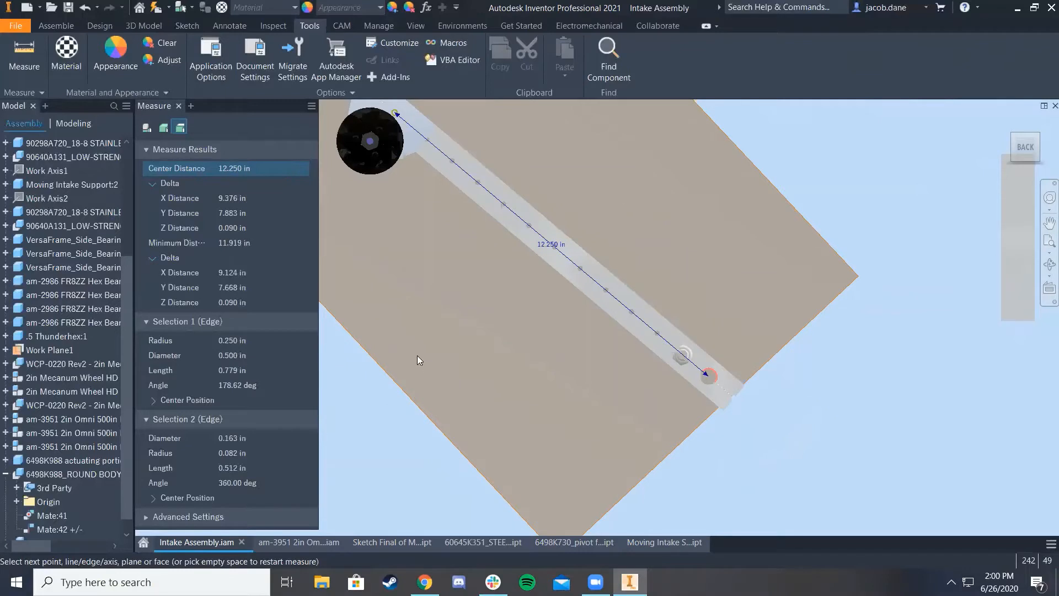
middle_click_drag(471, 234, 578, 362)
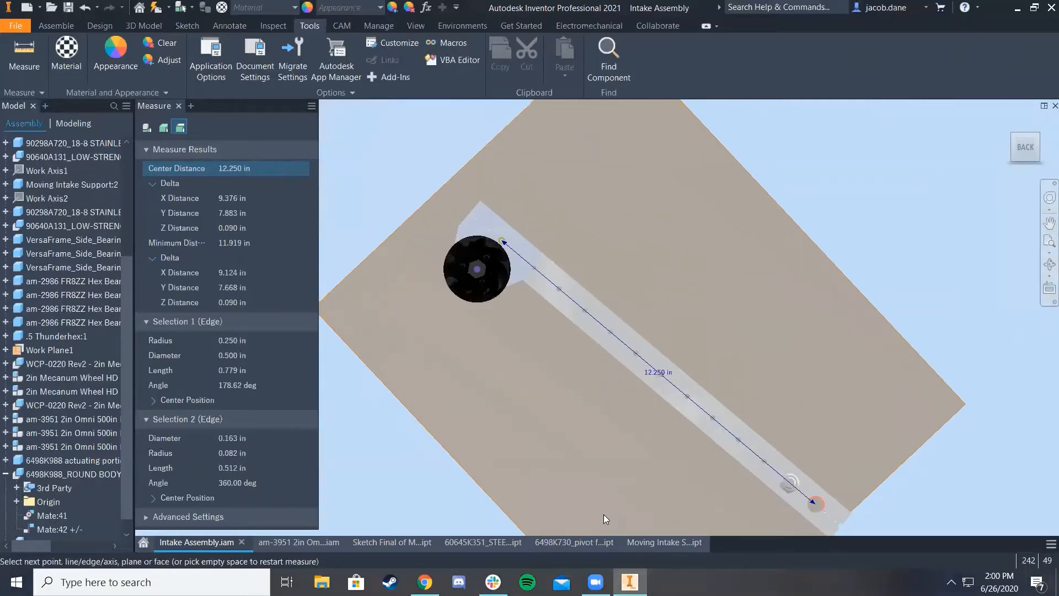
left_click(425, 582)
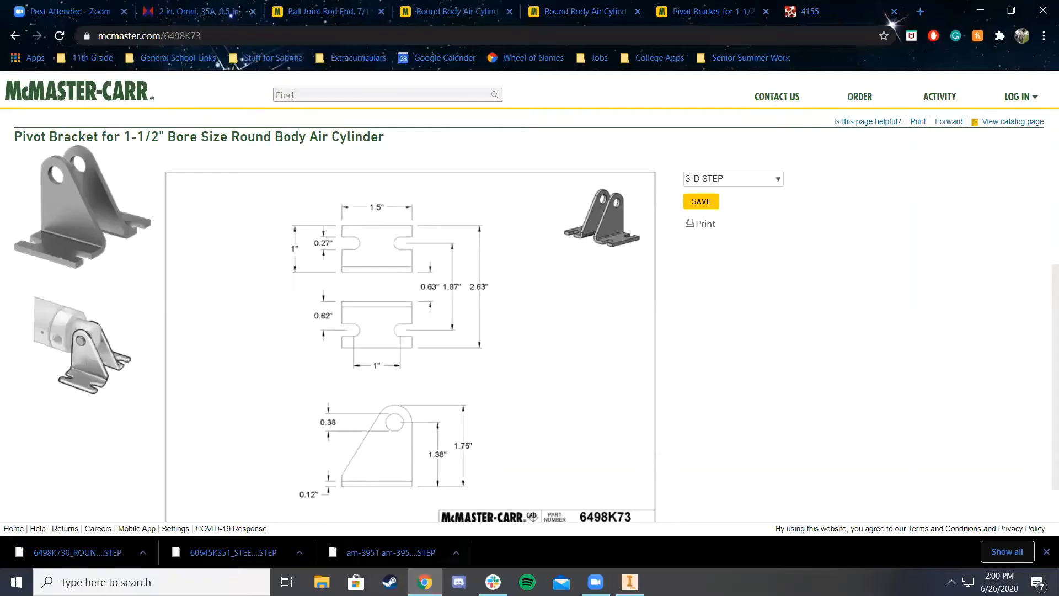
left_click(630, 583)
middle_click_drag(730, 407, 648, 354)
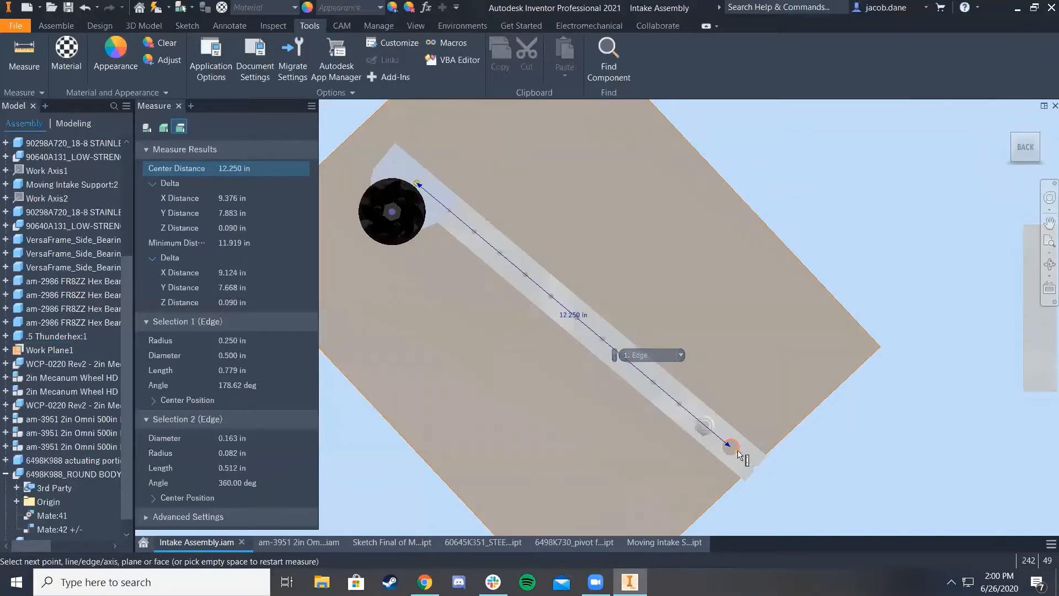
scroll(749, 442, "down", 3)
scroll(749, 441, "up", 4)
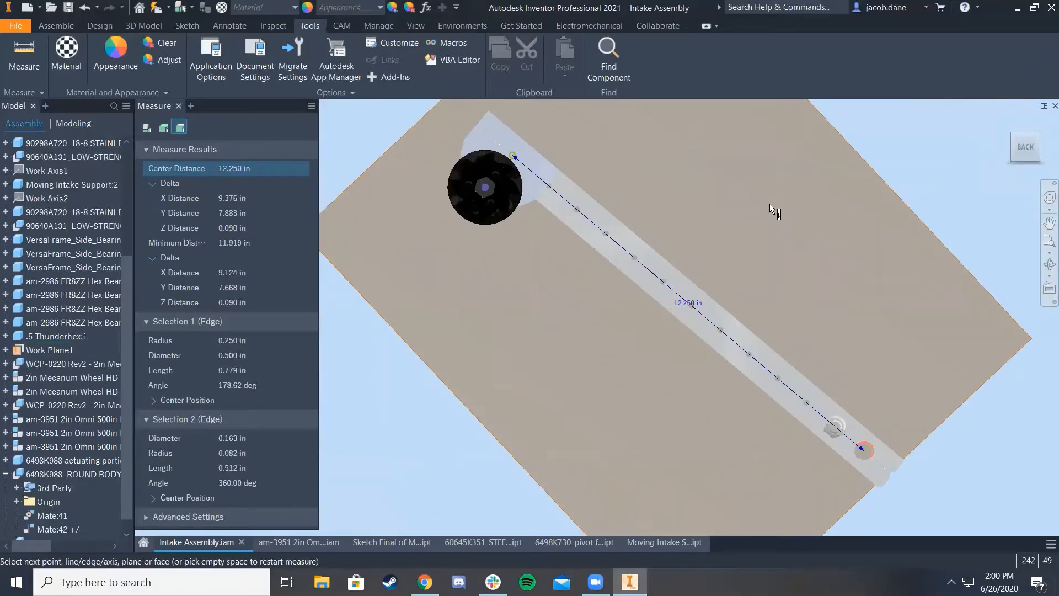
In the Moving Intake Support part, delete the large hole feature together with its consumed sketch
left_click(636, 543)
scroll(430, 319, "down", 5)
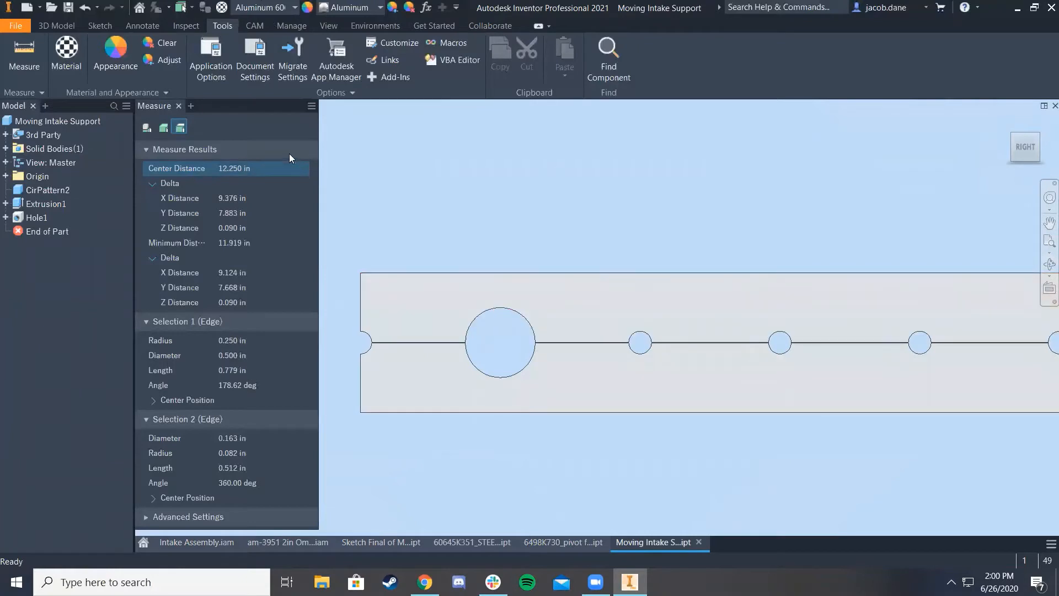
key("Escape")
right_click(43, 216)
left_click(77, 248)
left_click(149, 168)
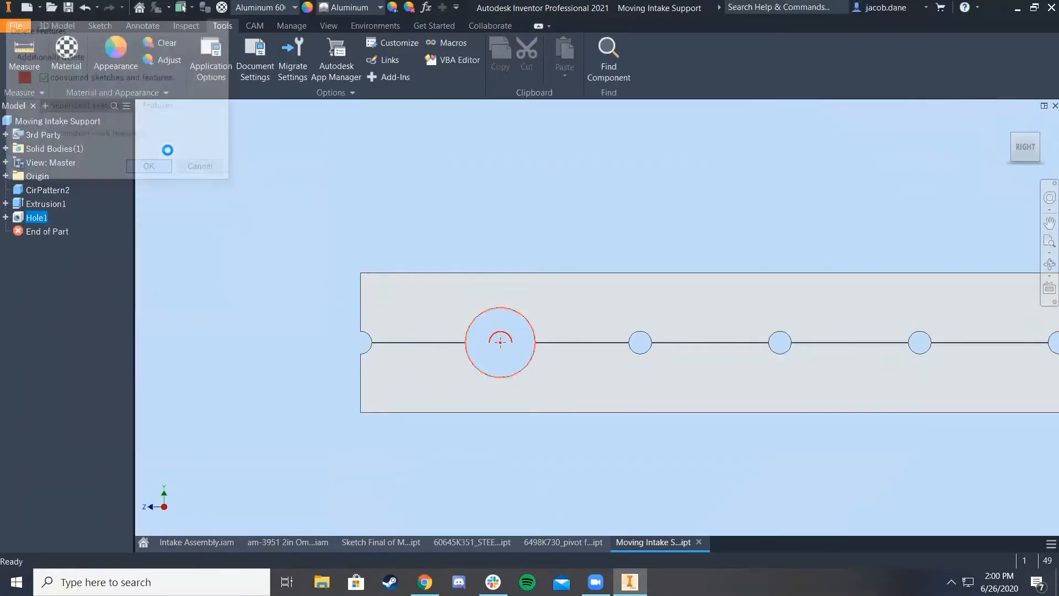
Place a 0.5 in diameter, 1 in deep hole on the tube face between the notched end and the first small hole
left_click(75, 31)
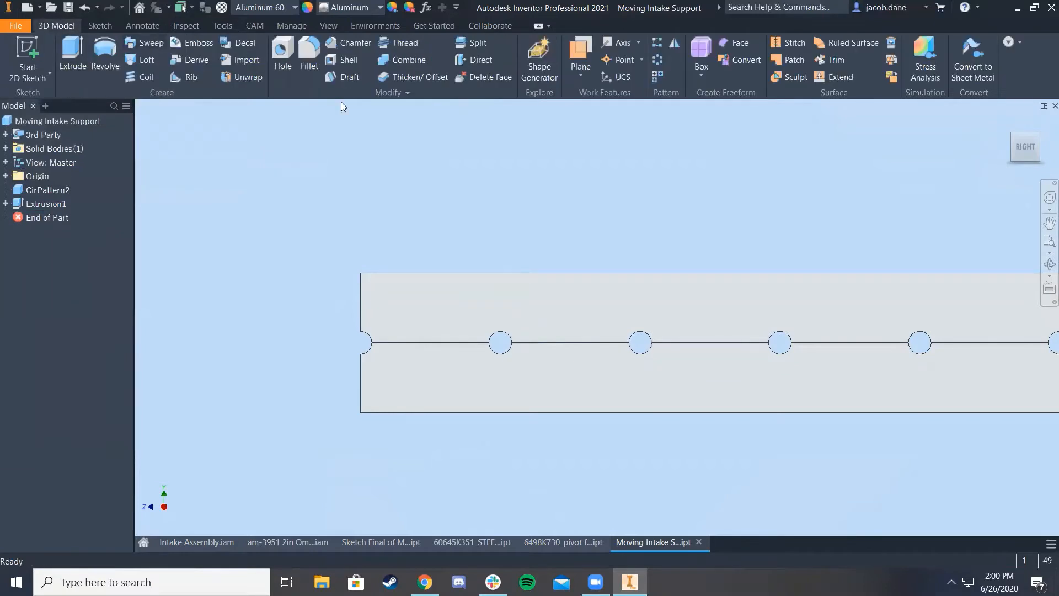
key("h")
left_click(463, 330)
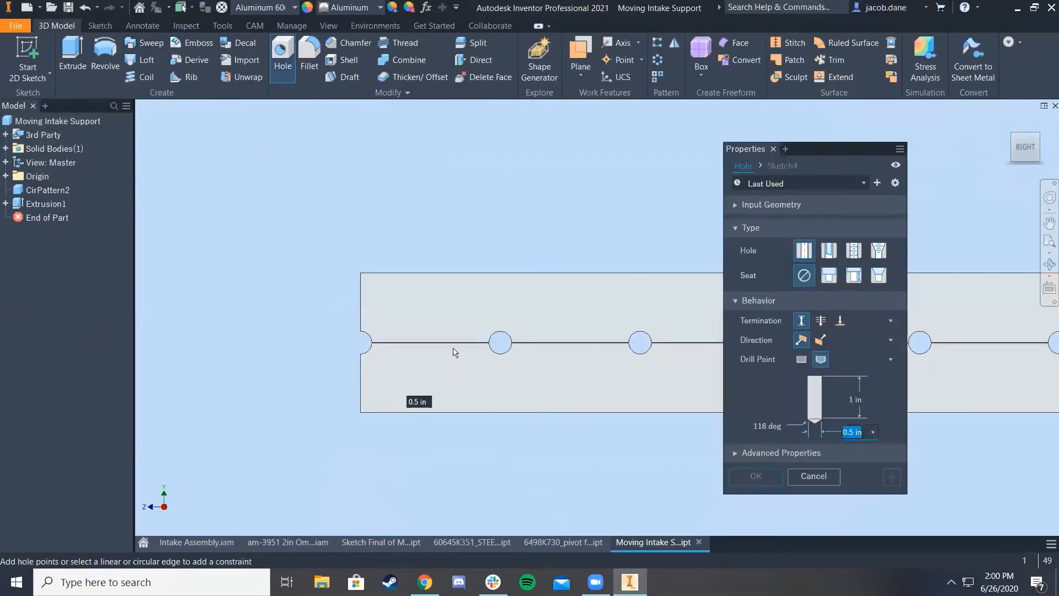
scroll(415, 330, "down", 3)
scroll(376, 345, "down", 3)
scroll(380, 334, "up", 4)
scroll(472, 361, "up", 5)
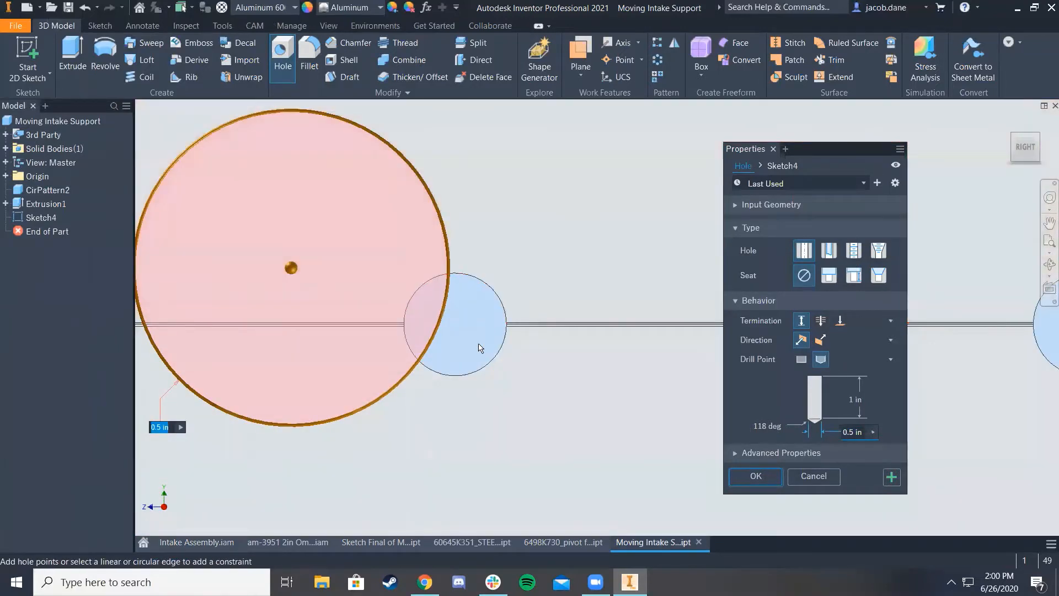
scroll(480, 346, "down", 5)
middle_click_drag(480, 346, 555, 311)
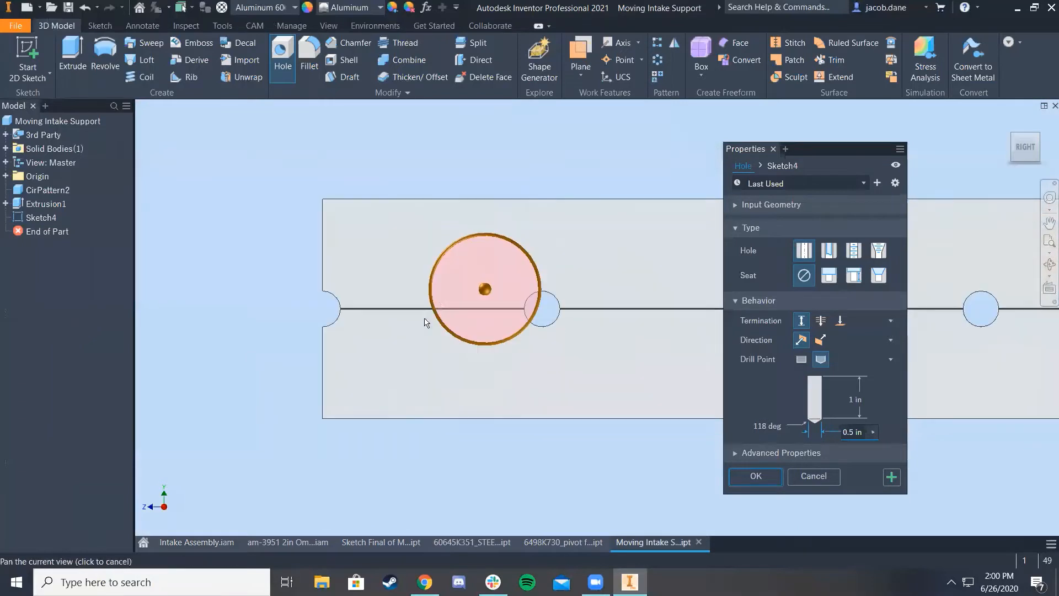
left_click(753, 476)
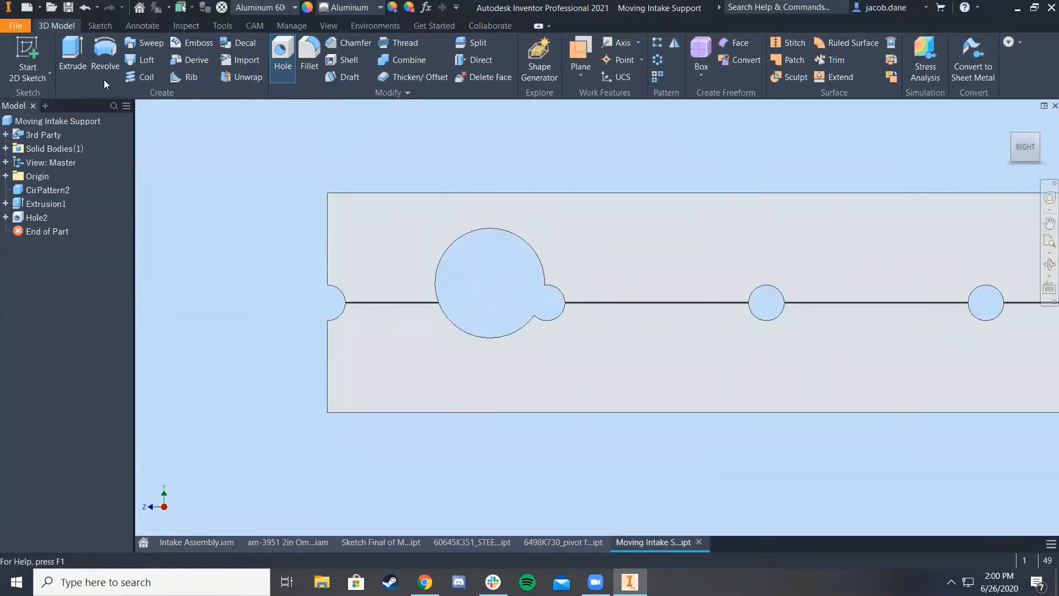
Open the placement sketch of the new large hole for editing
right_click(30, 217)
left_click(209, 209)
left_click(5, 218)
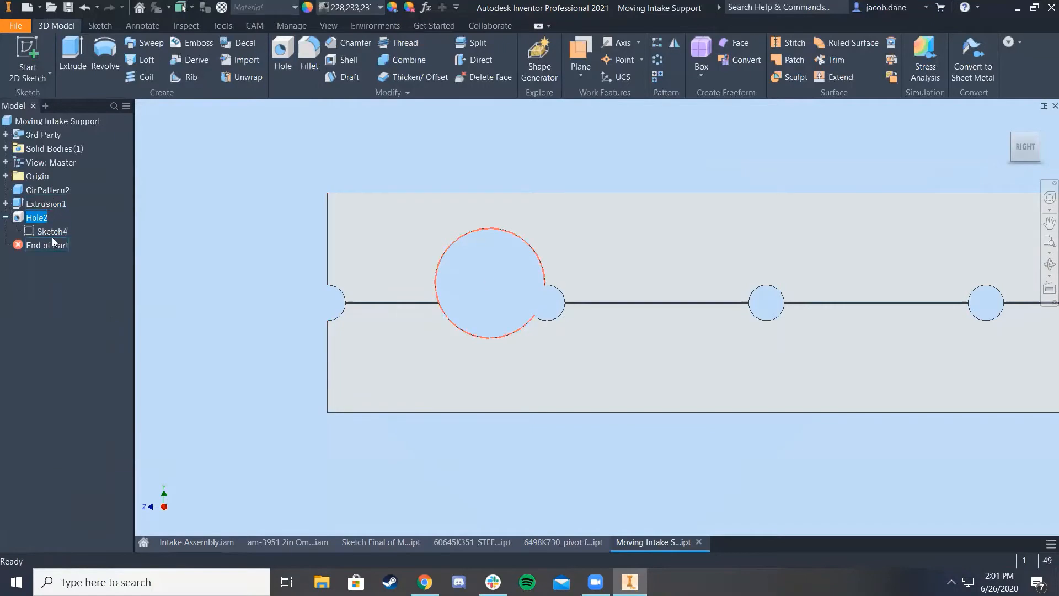
right_click(52, 232)
left_click(85, 265)
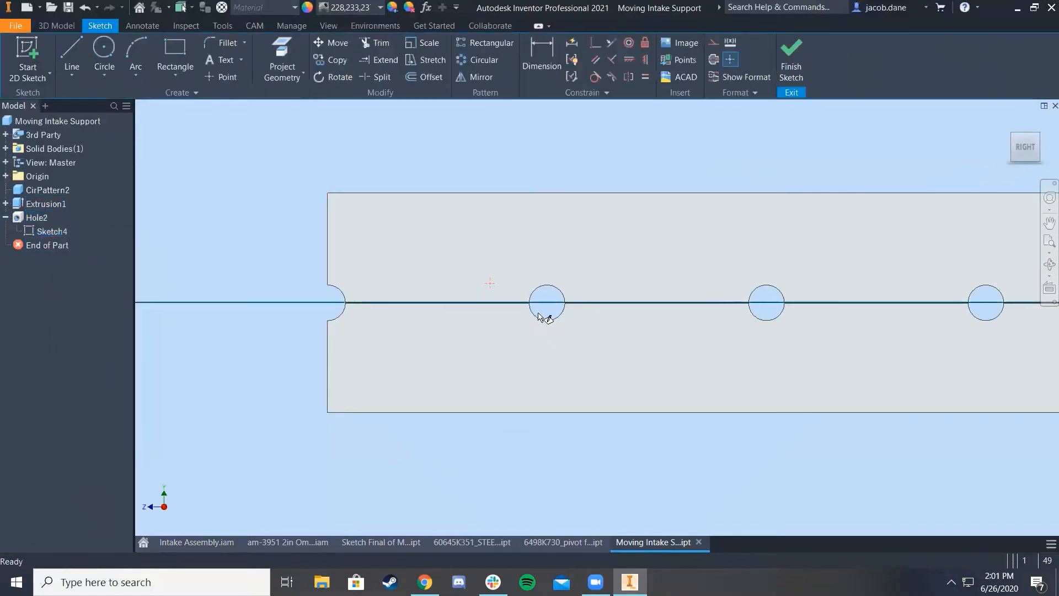
Dimension the hole centre 0.25 in horizontally from the centre of the adjacent small hole
scroll(333, 268, "down", 2)
middle_click_drag(338, 261, 905, 270)
scroll(679, 279, "up", 5)
scroll(567, 282, "down", 6)
left_click(543, 61)
scroll(602, 337, "down", 5)
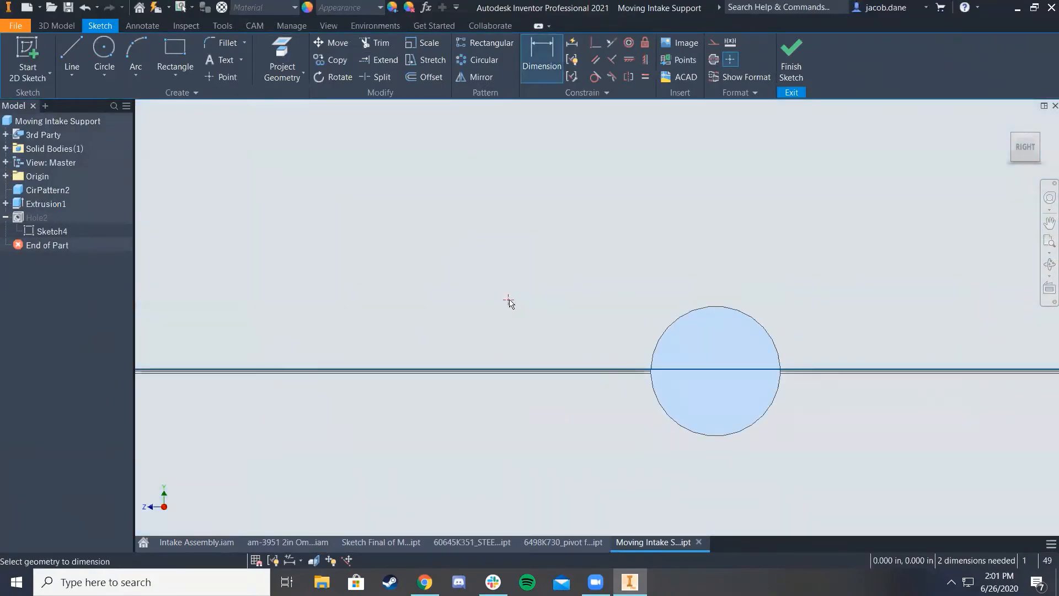
left_click(748, 323)
left_click(599, 205)
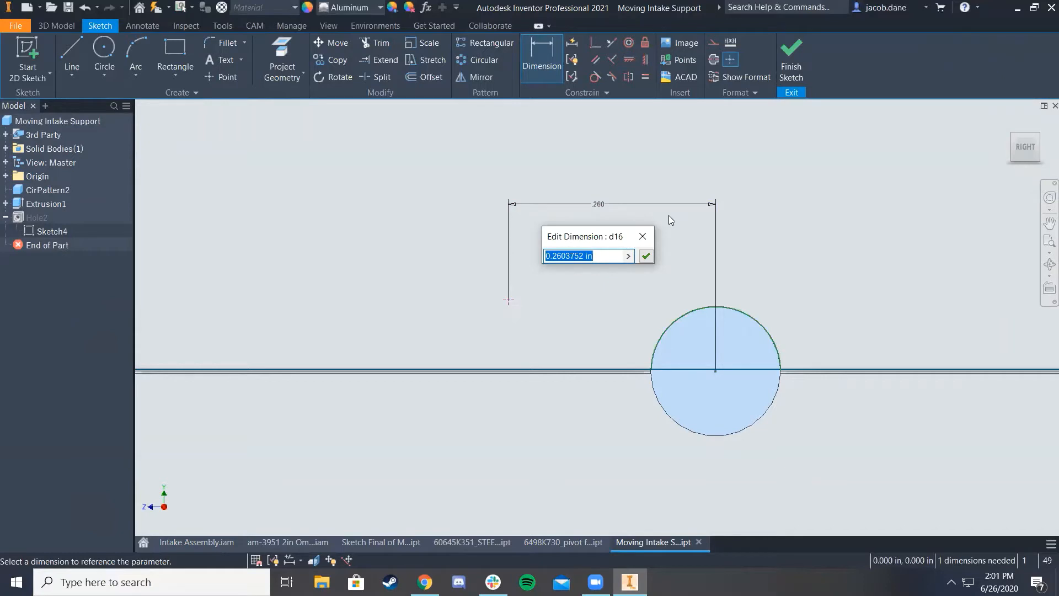
type(".25")
key("Return")
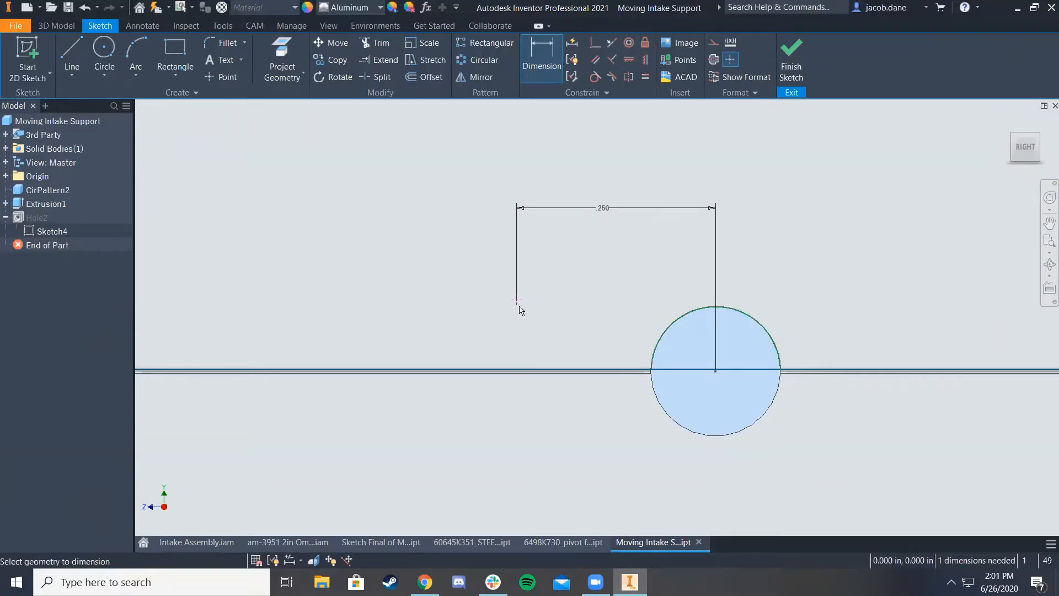
Dimension the hole centre 0.5 in from the tube's upper edge and finish the sketch
scroll(540, 188, "down", 5)
middle_click_drag(540, 188, 540, 224)
left_click(544, 181)
left_click(521, 219)
type(".5")
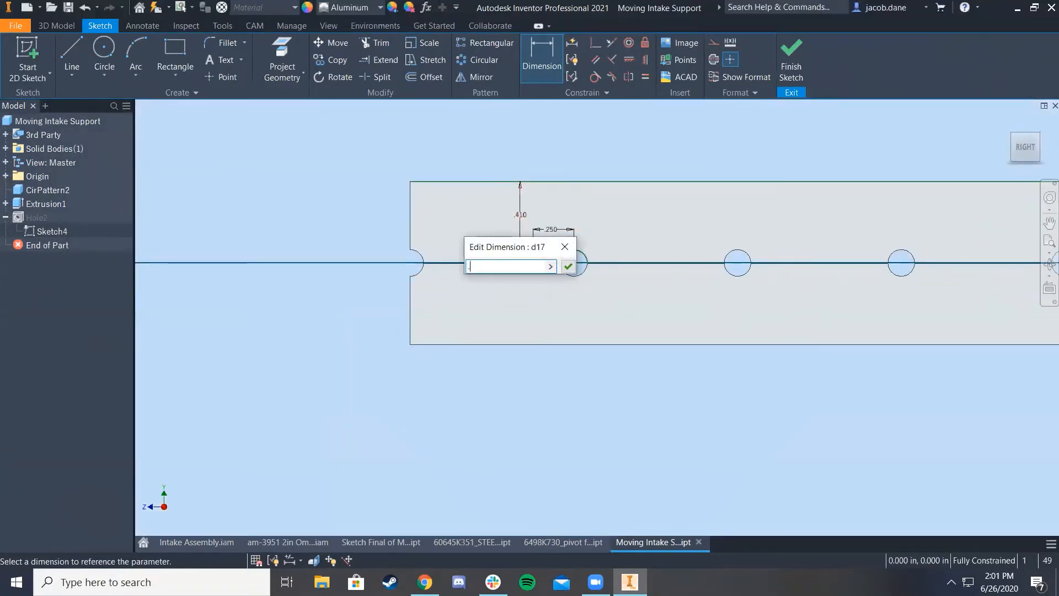
key("Return")
left_click(792, 58)
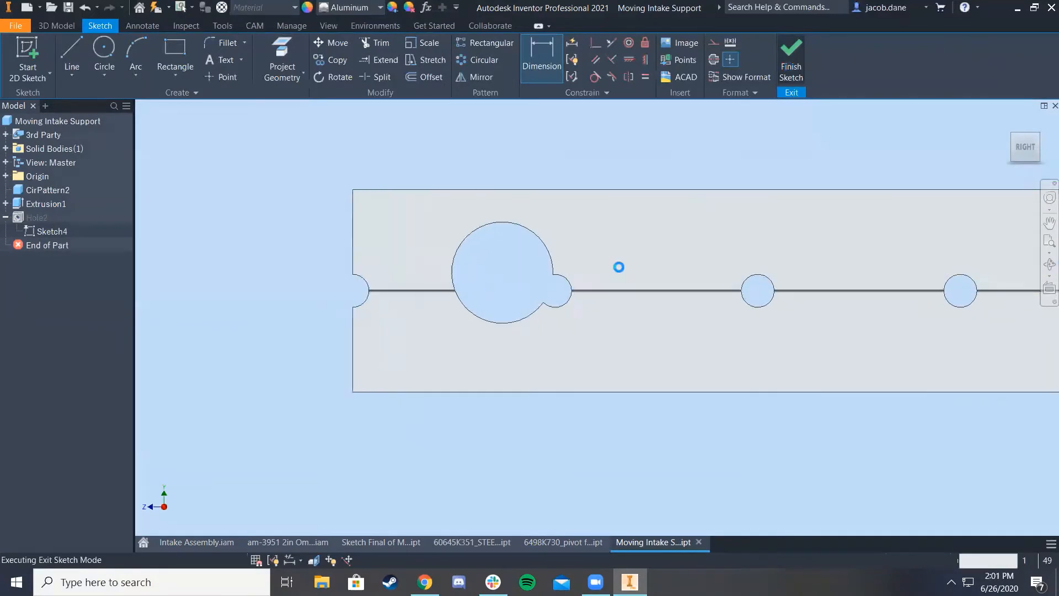
Inspect the relocated large hole and the row of small holes along the whole tube
scroll(601, 330, "down", 5)
middle_click_drag(601, 330, 440, 289)
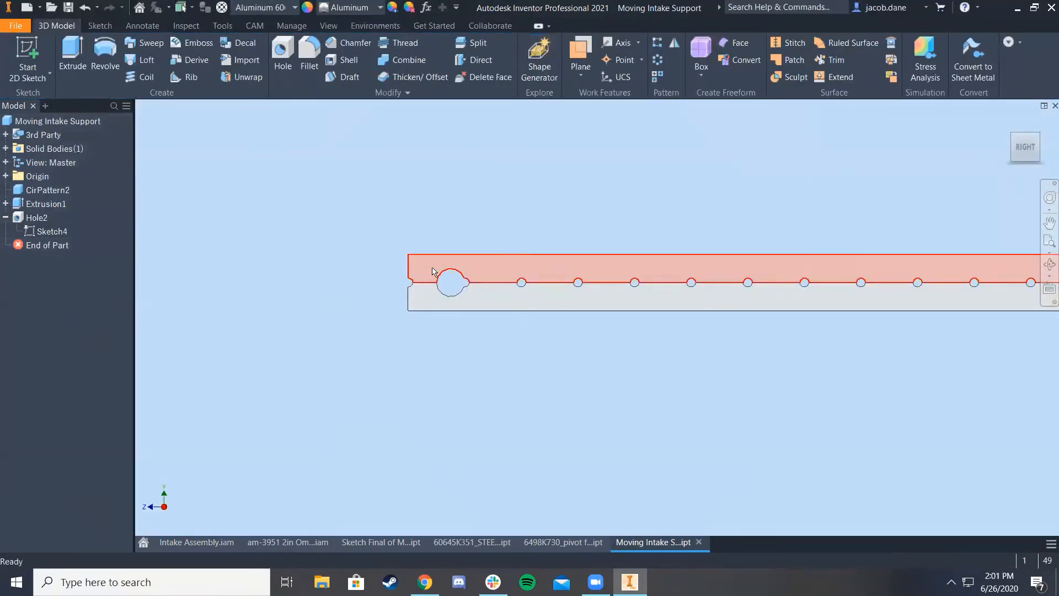
mouse_move(451, 288)
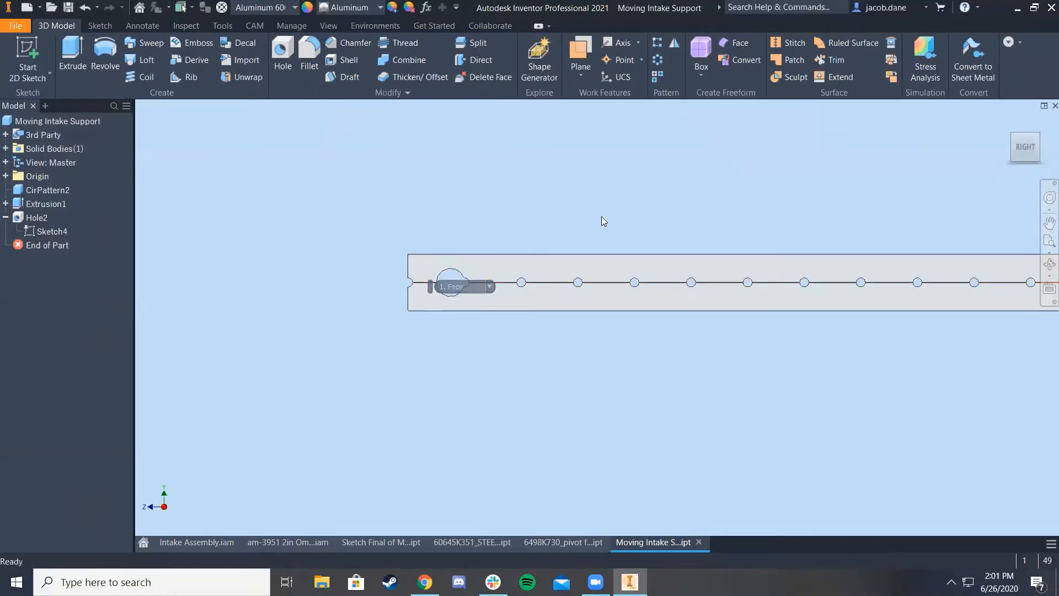
scroll(767, 221, "down", 5)
middle_click_drag(752, 221, 519, 164)
middle_click_drag(663, 201, 718, 223)
scroll(714, 193, "up", 5)
scroll(581, 258, "down", 4)
middle_click_drag(780, 257, 1004, 258)
scroll(497, 239, "up", 3)
scroll(576, 241, "up", 3)
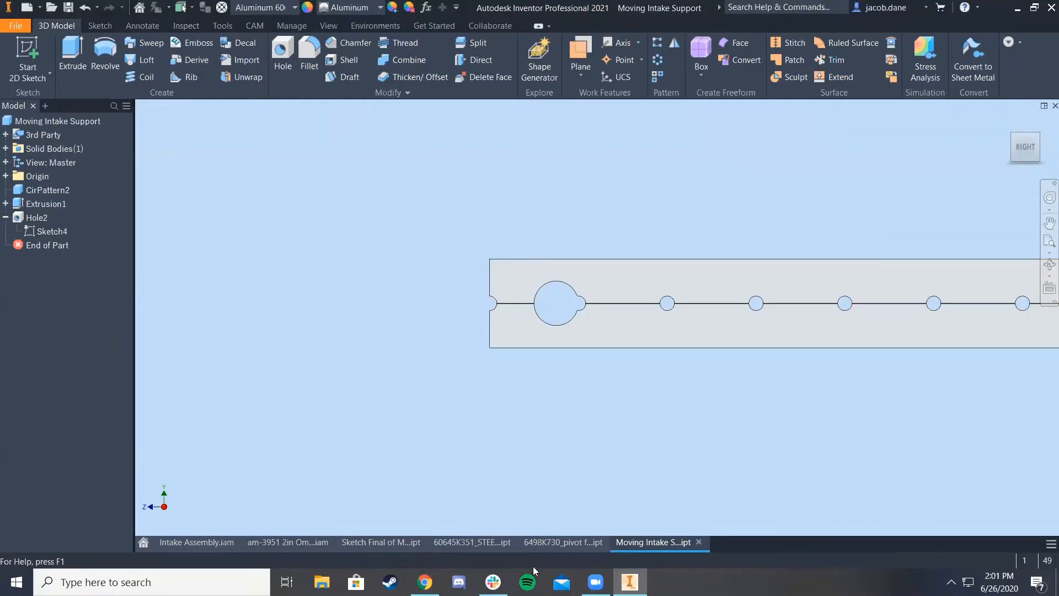
Set the mechanism sketch's arm length to 12.25 in and the cylinder link length to 16 in
left_click(393, 542)
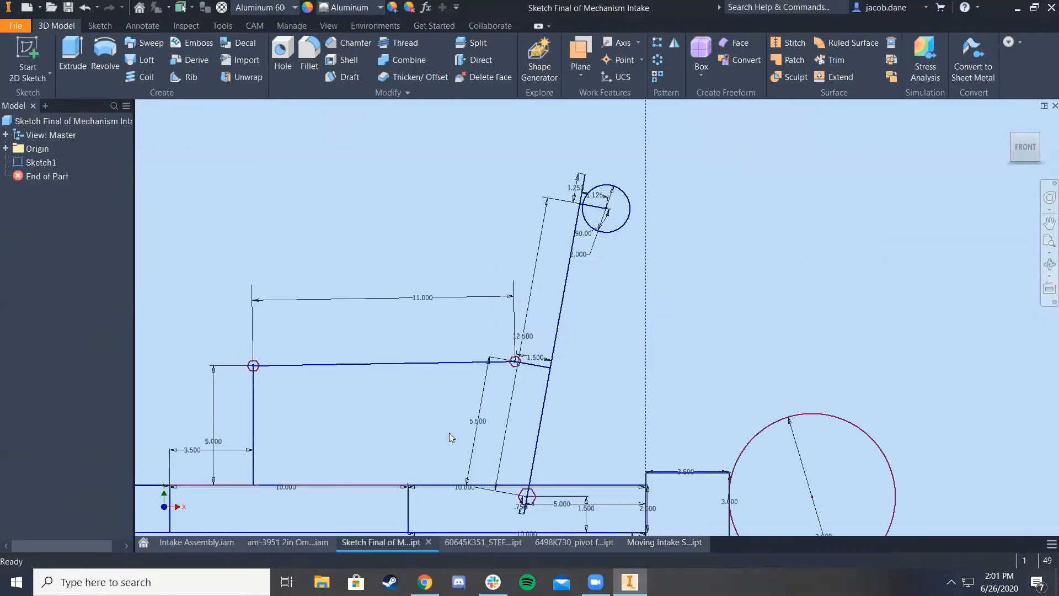
scroll(518, 396, "up", 3)
double_click(485, 338)
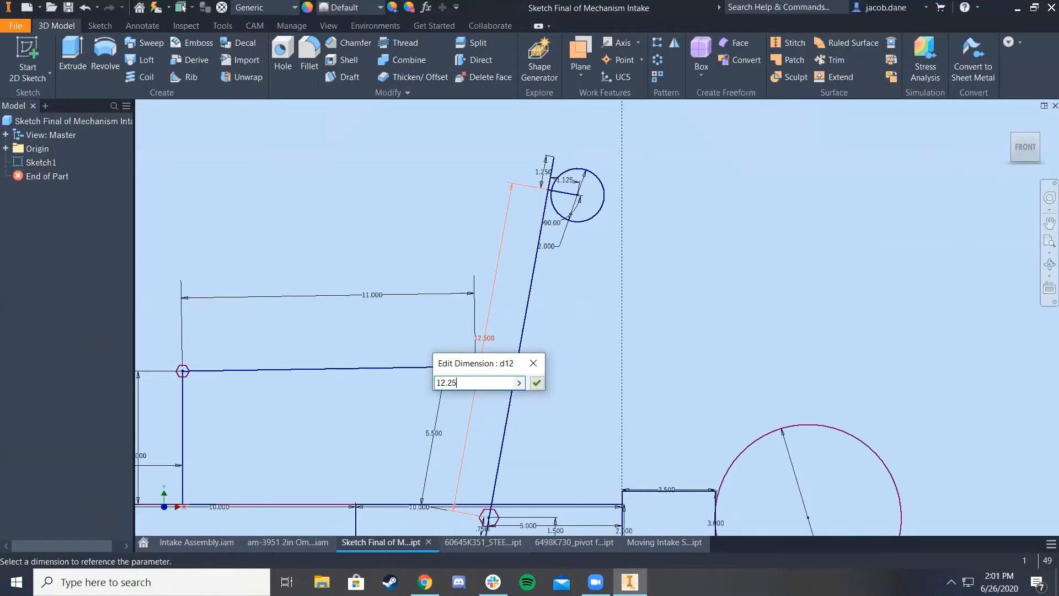
key("Return")
middle_click_drag(504, 382, 584, 294)
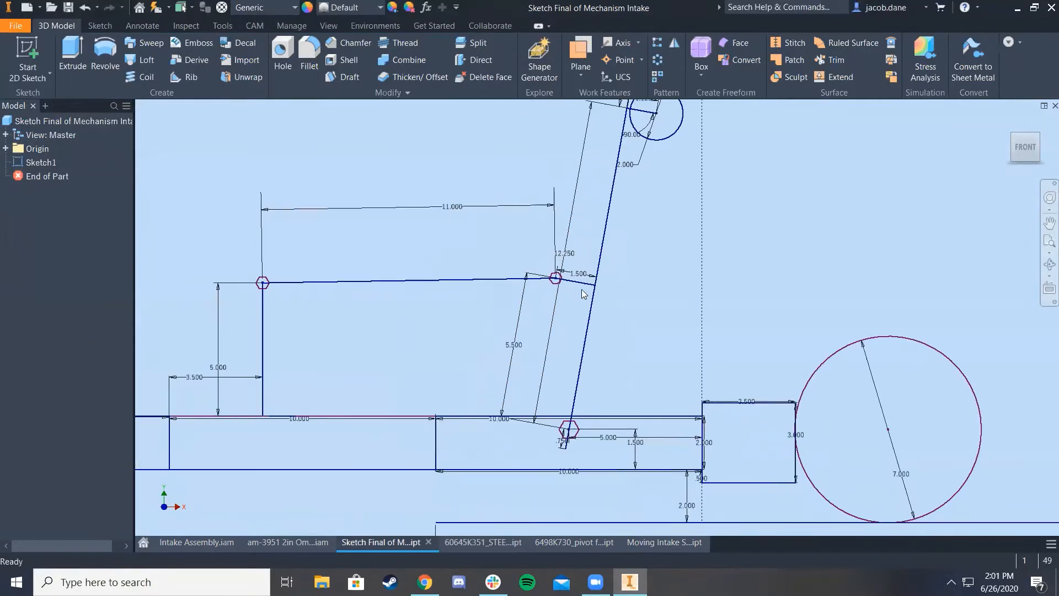
double_click(457, 207)
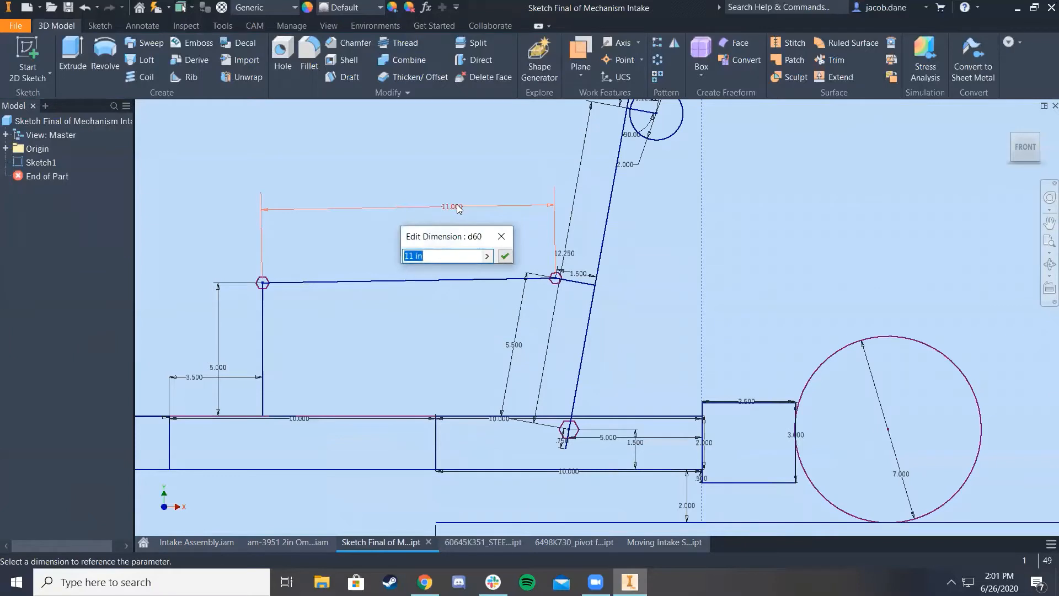
key("Return")
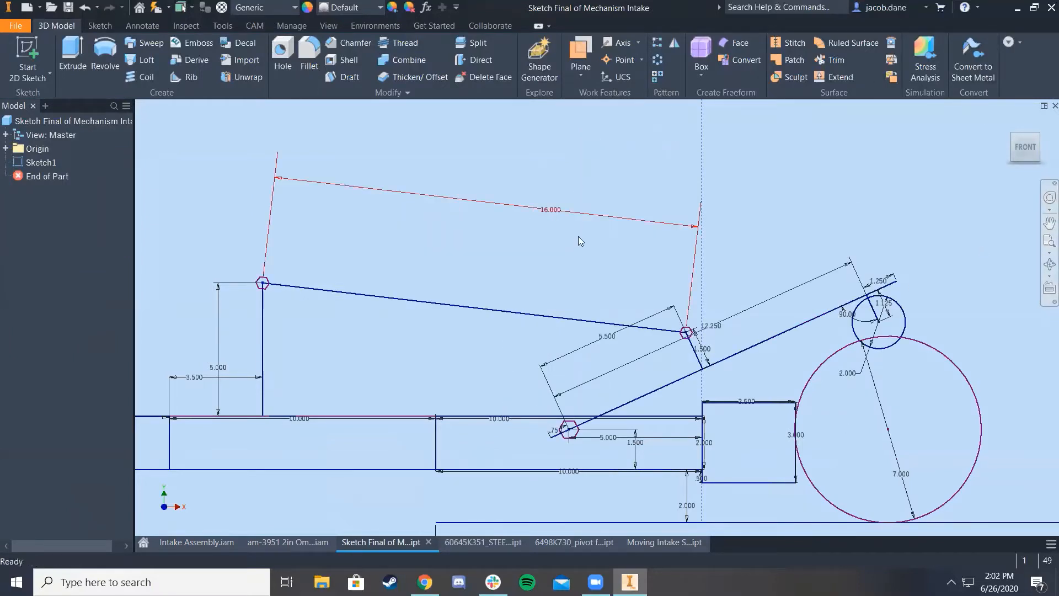
Measure the centre distance in the moving intake support from the small hole overlapping the large hole to the second-to-last small hole
left_click(480, 542)
left_click(660, 542)
scroll(607, 384, "up", 5)
middle_click_drag(600, 385, 588, 385)
scroll(605, 354, "down", 6)
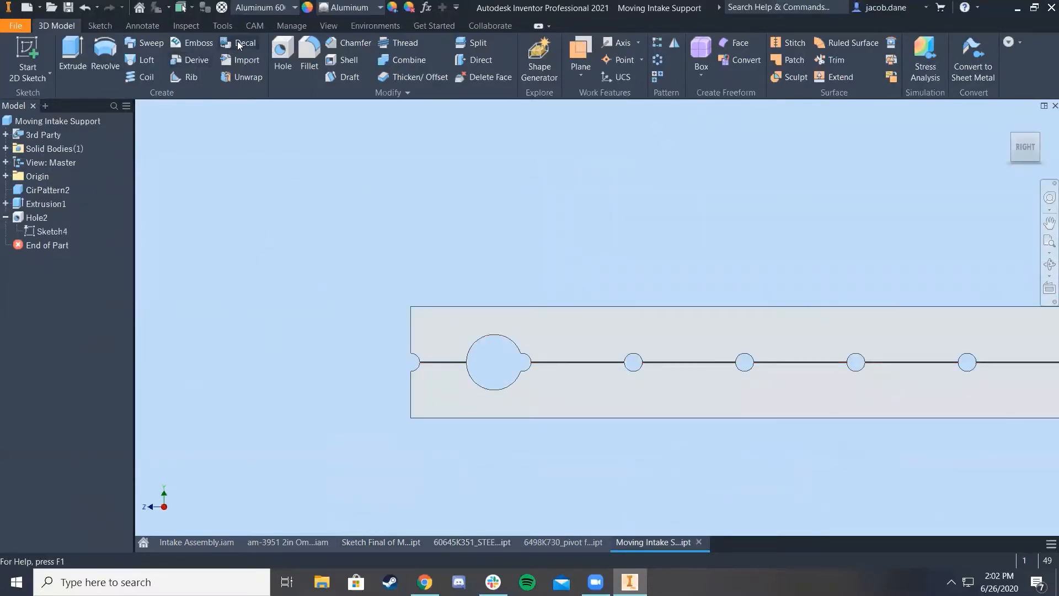
left_click(223, 25)
left_click(26, 52)
scroll(553, 353, "down", 5)
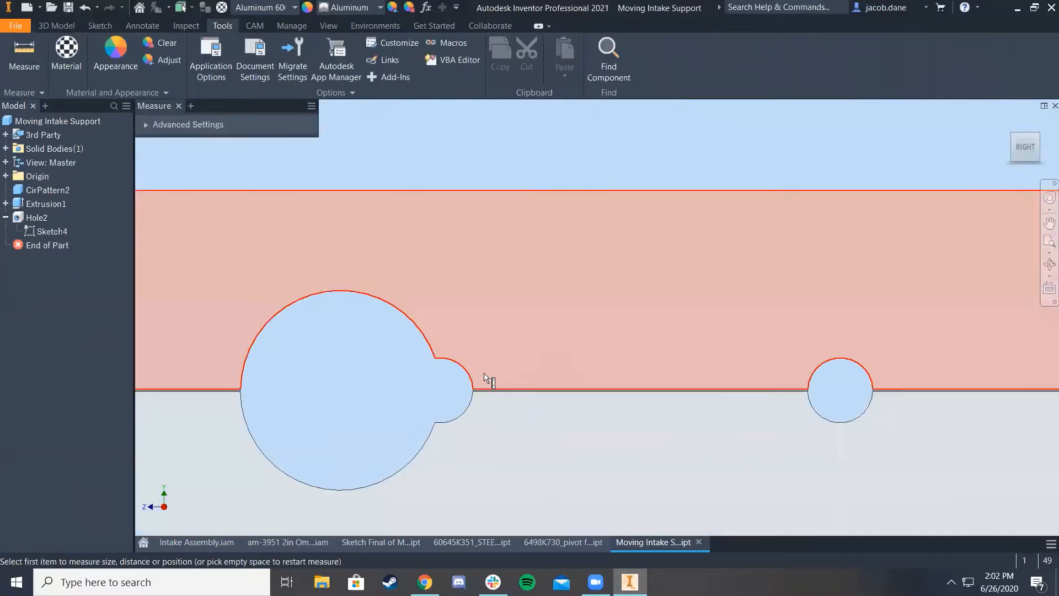
left_click(458, 362)
scroll(866, 421, "up", 8)
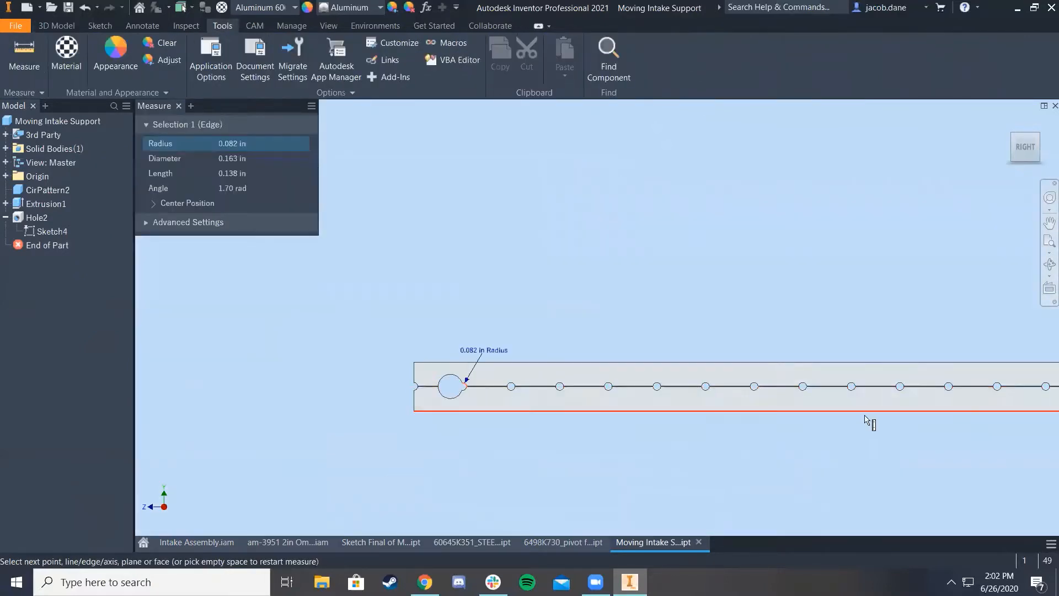
scroll(976, 409, "down", 6)
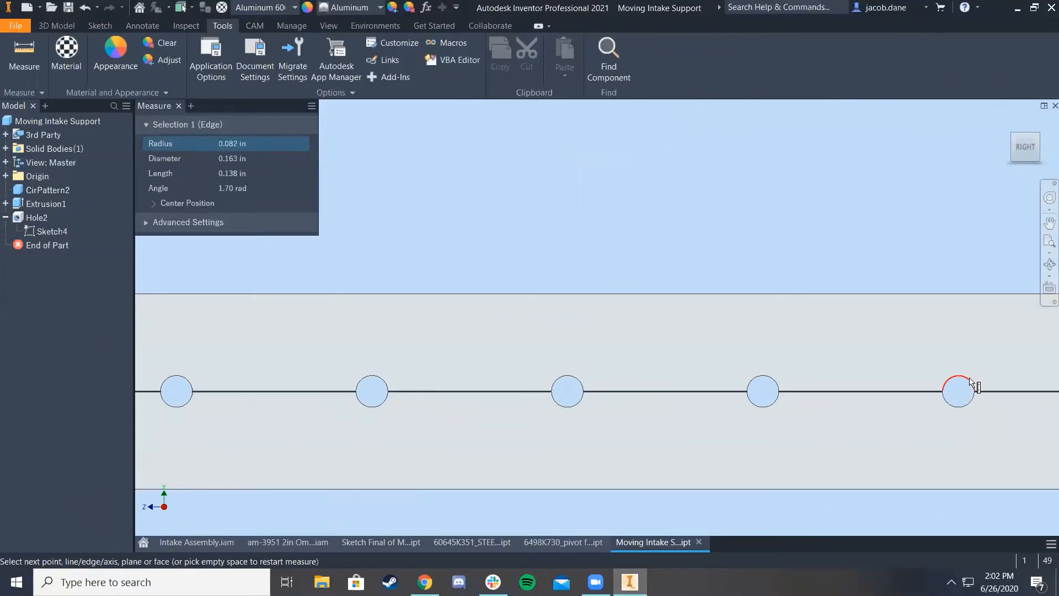
left_click(958, 389)
scroll(552, 331, "up", 7)
middle_click_drag(415, 272, 779, 258)
scroll(687, 310, "down", 3)
scroll(520, 308, "up", 3)
scroll(469, 324, "down", 3)
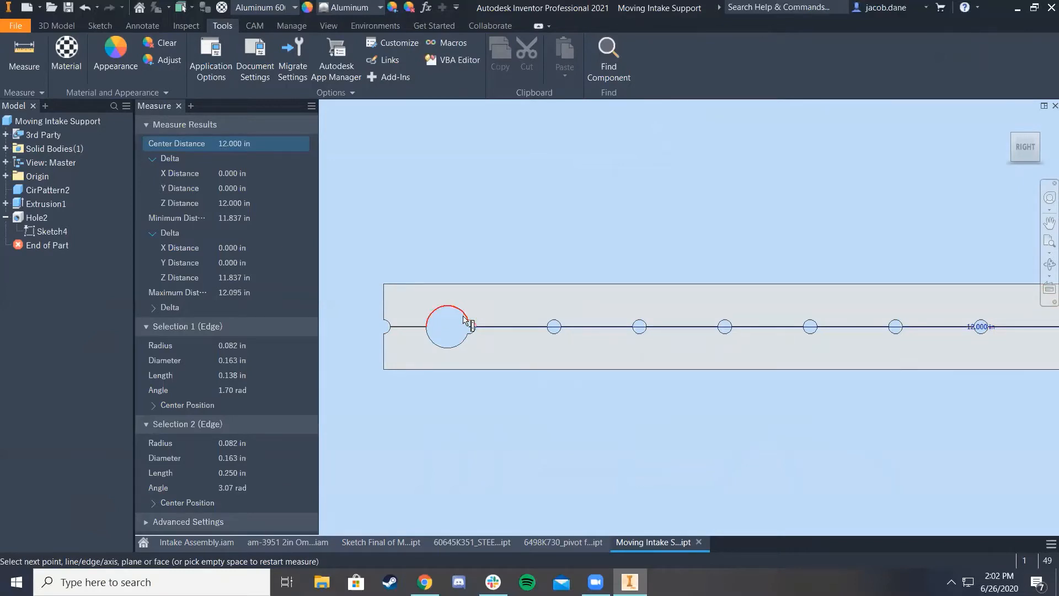
right_click(469, 196)
left_click(509, 196)
Set the large hole's horizontal offset from the adjacent small hole to 0.5 in and finish its placement sketch
scroll(455, 348, "down", 3)
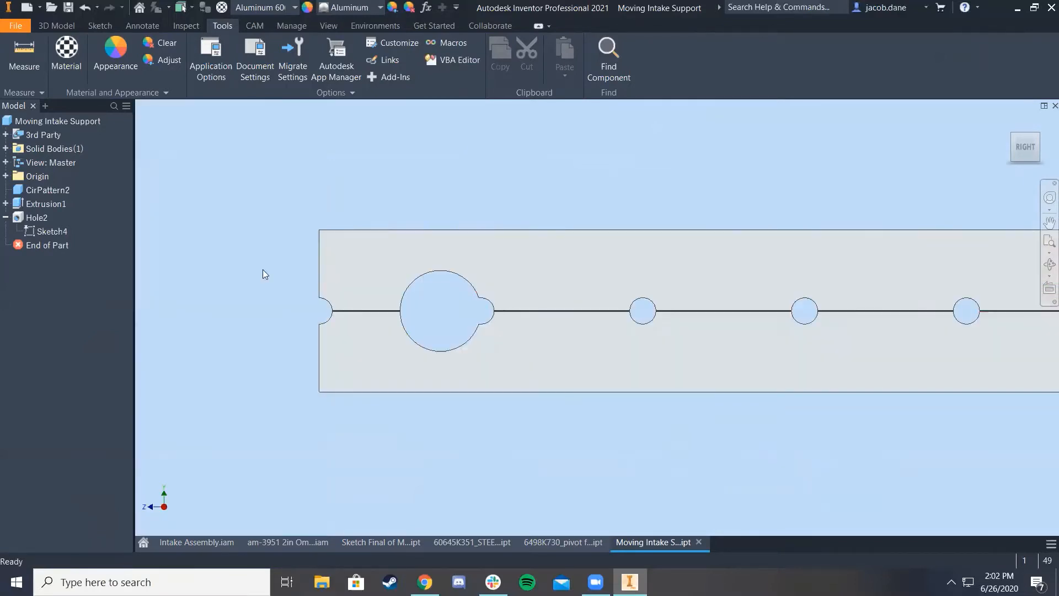
right_click(53, 232)
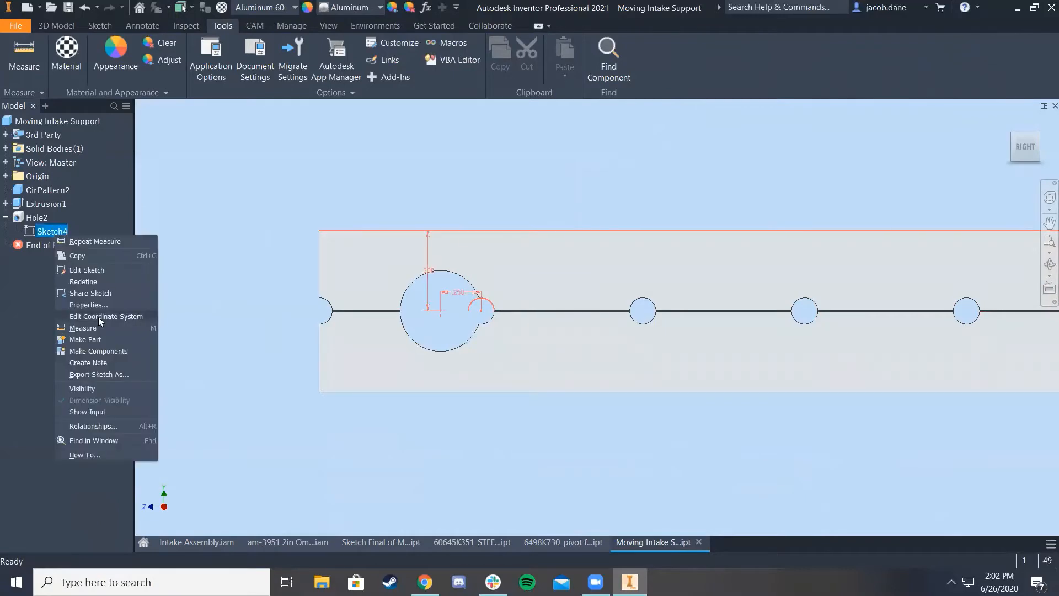
left_click(89, 271)
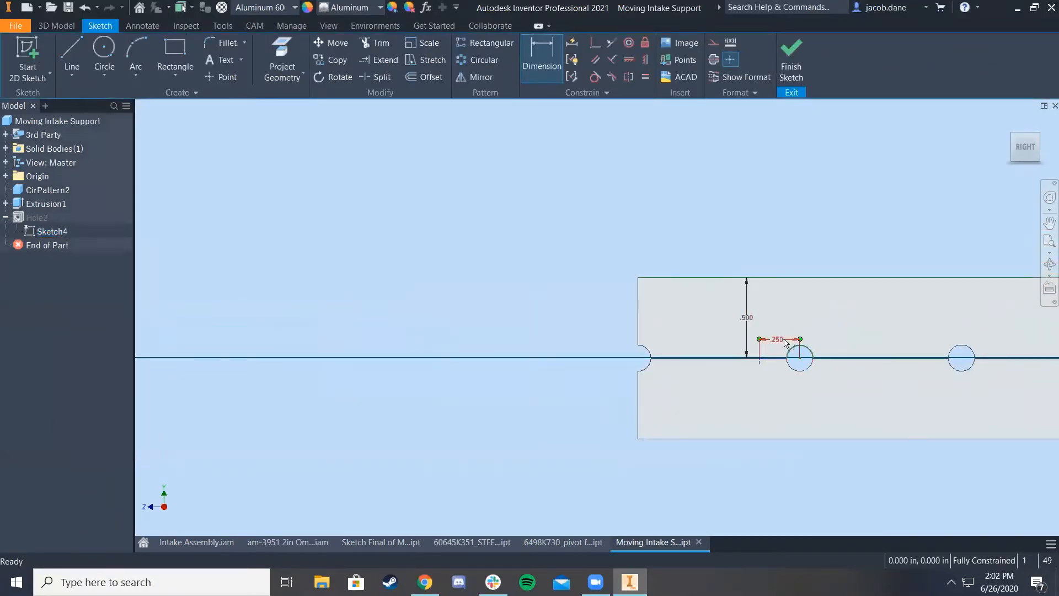
double_click(779, 340)
type(".5")
key("Return")
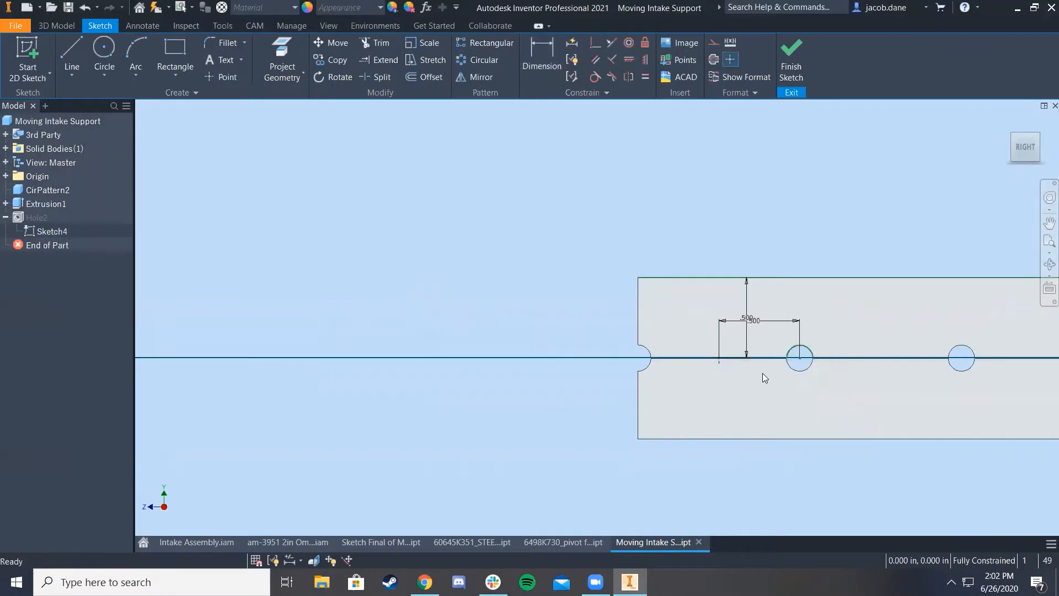
left_click(792, 55)
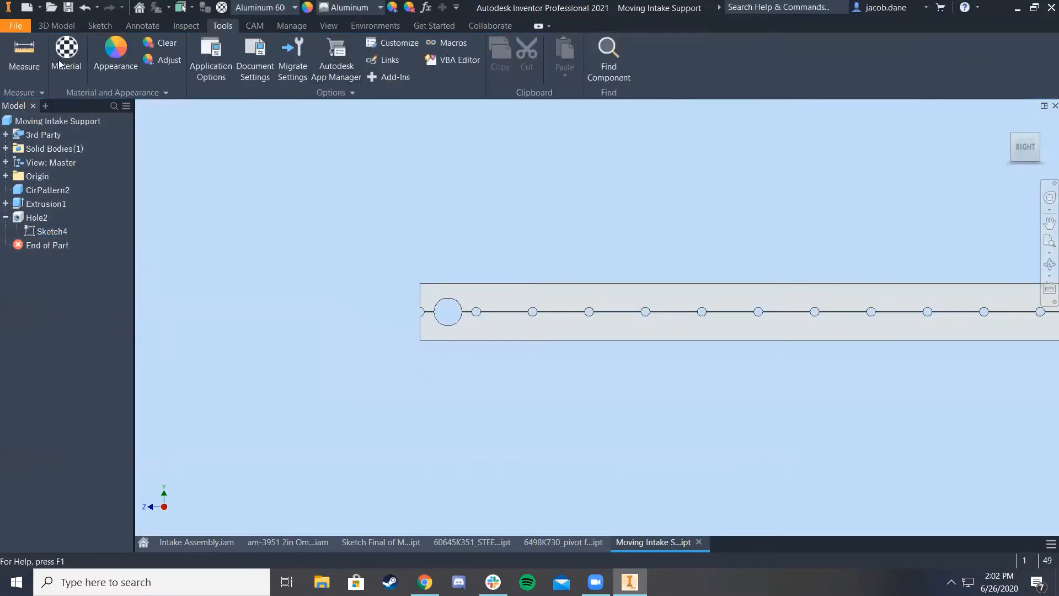
Measure the centre distance between the large hole and the second-to-last small hole at the tube's far end
key("m")
left_click(462, 311)
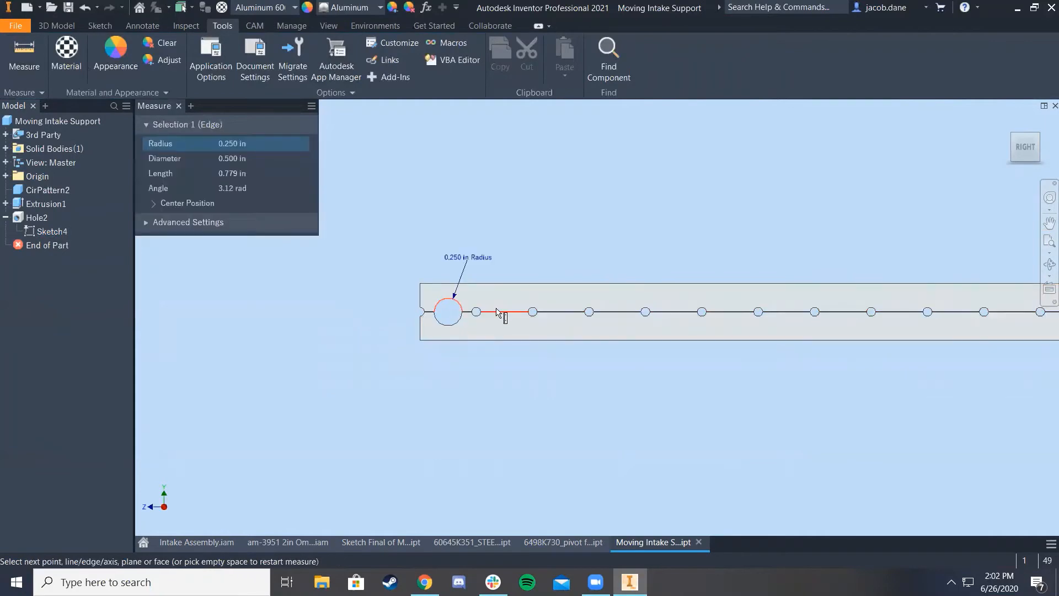
scroll(591, 322, "up", 8)
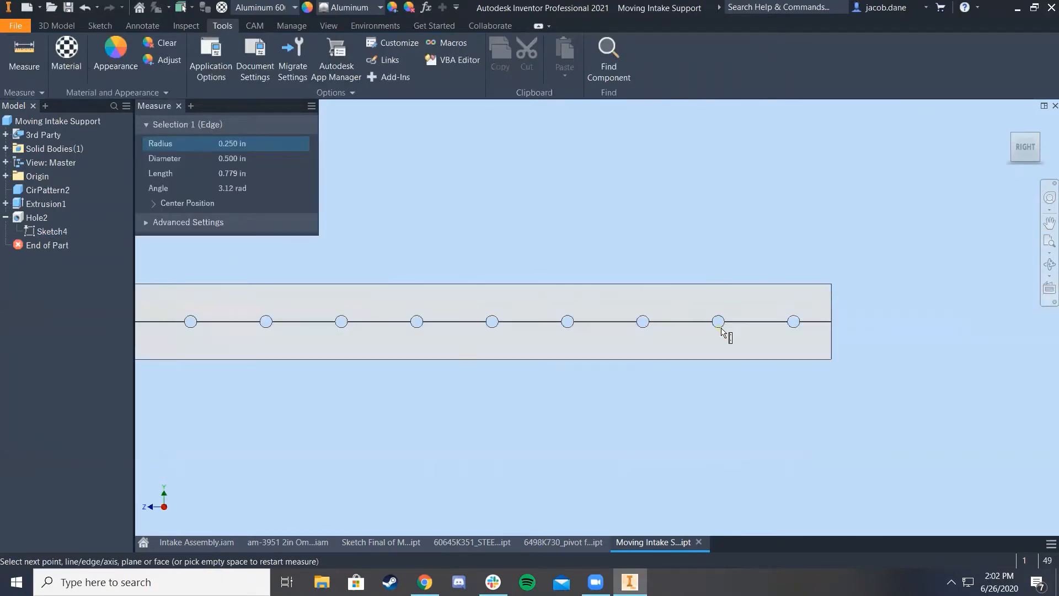
left_click(716, 321)
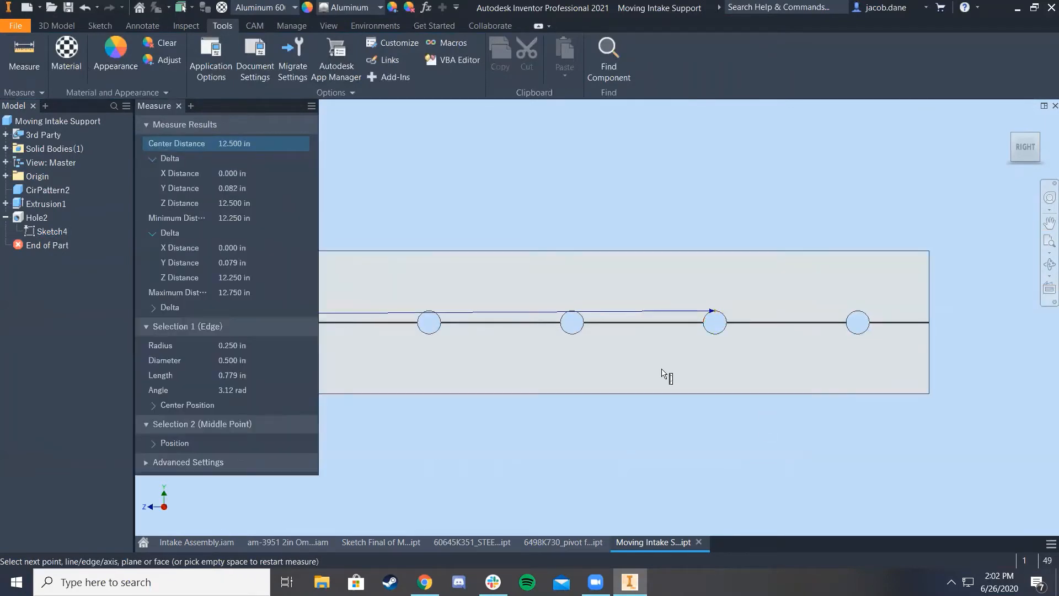
left_click(816, 490)
left_click(724, 323)
scroll(651, 371, "down", 4)
scroll(208, 355, "up", 3)
left_click(218, 321)
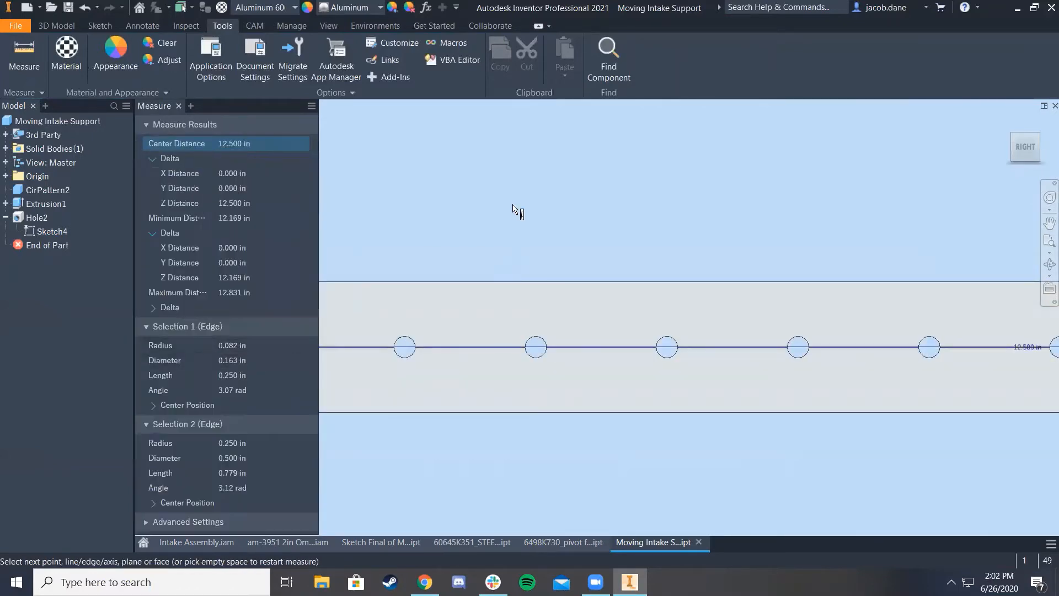
scroll(577, 293, "down", 4)
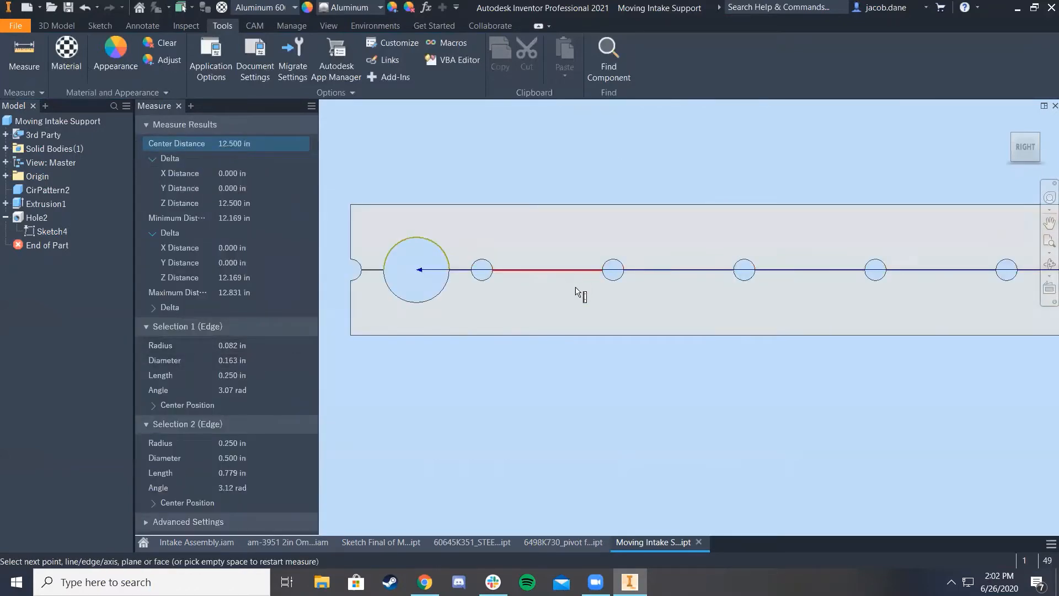
Set the arm length in the mechanism sketch to 12.5 in
left_click(584, 536)
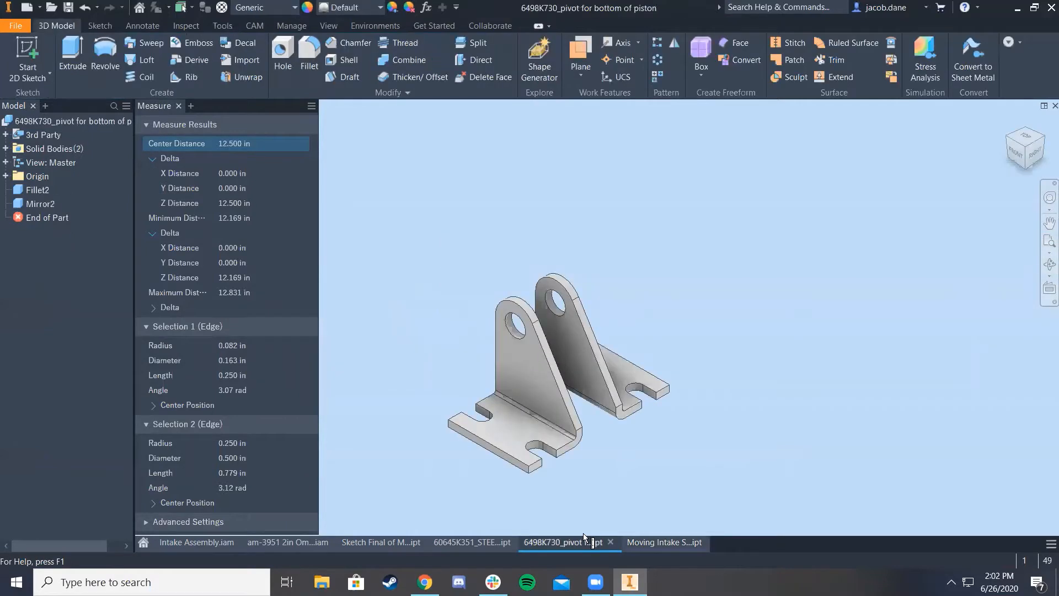
left_click(381, 543)
double_click(719, 333)
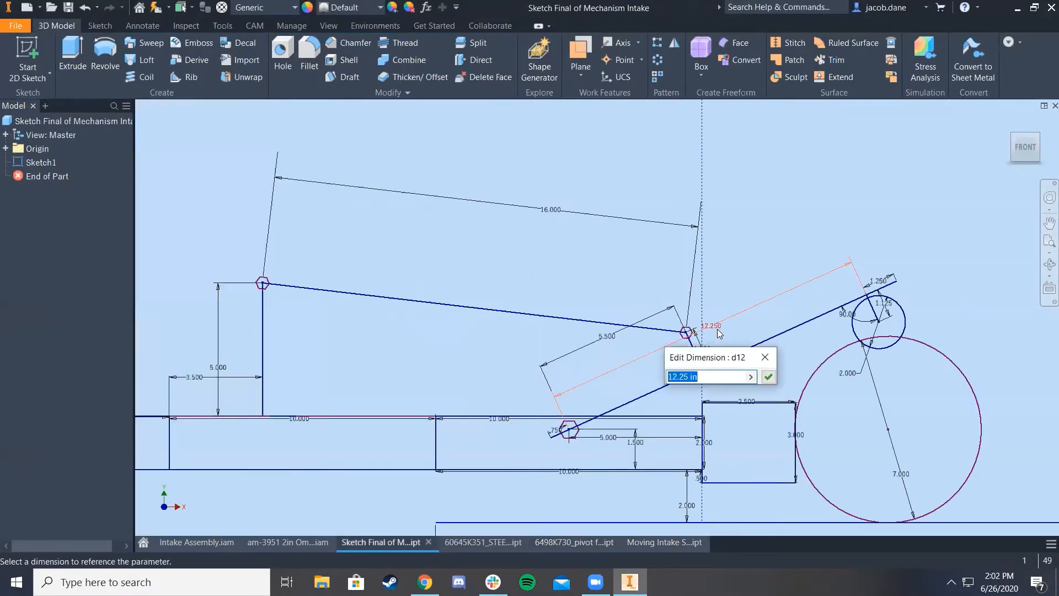
type("12.5")
key("Return")
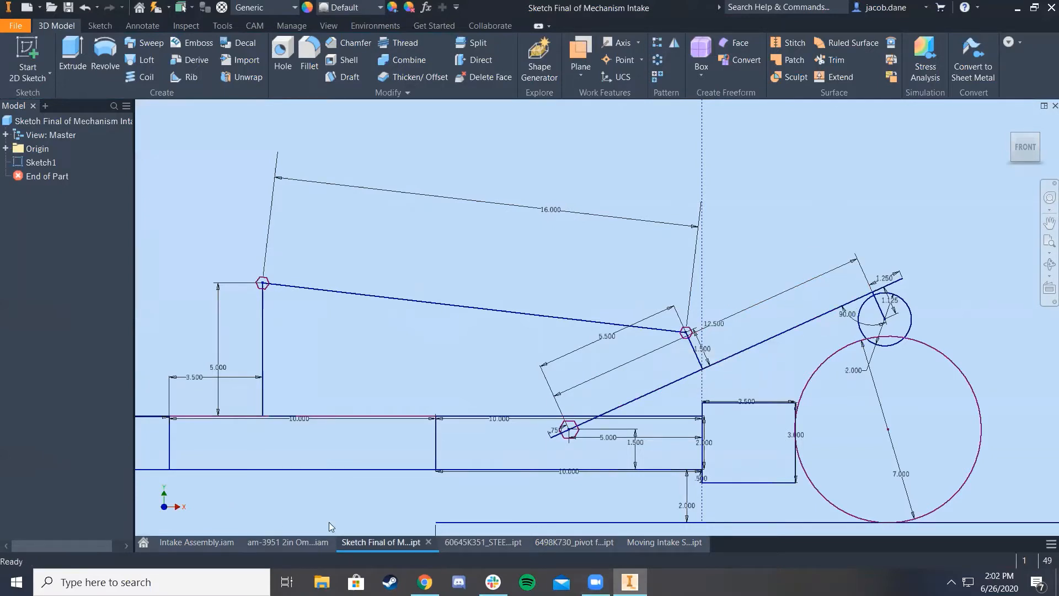
Set the cylinder link length in the mechanism sketch to 11 in
double_click(551, 210)
type("11")
key("Return")
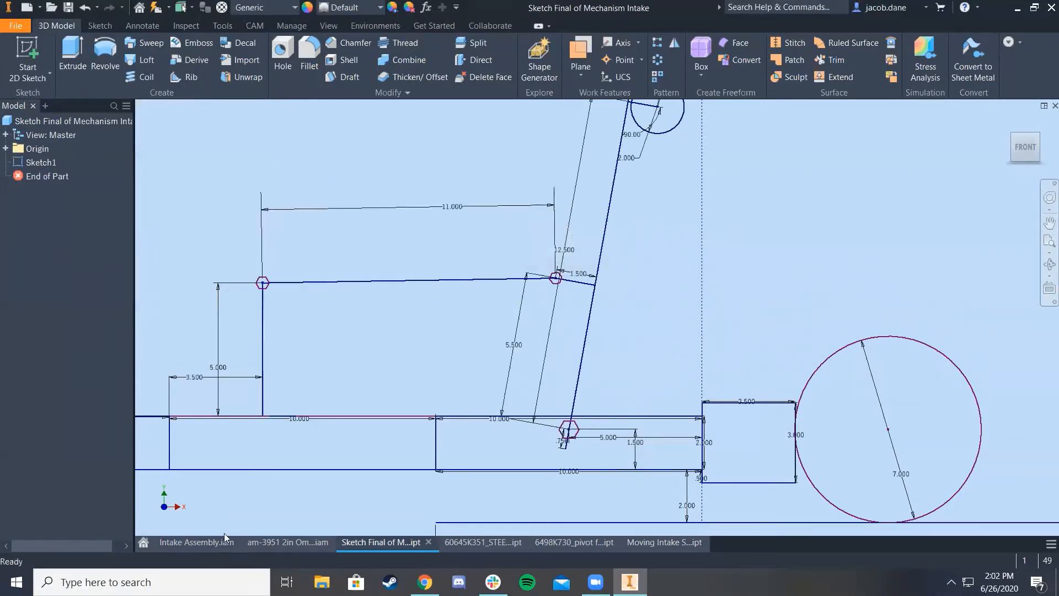
Inspect the intake arm in the intake assembly, from the wheel end to the bolt and relocated large hole
left_click(197, 543)
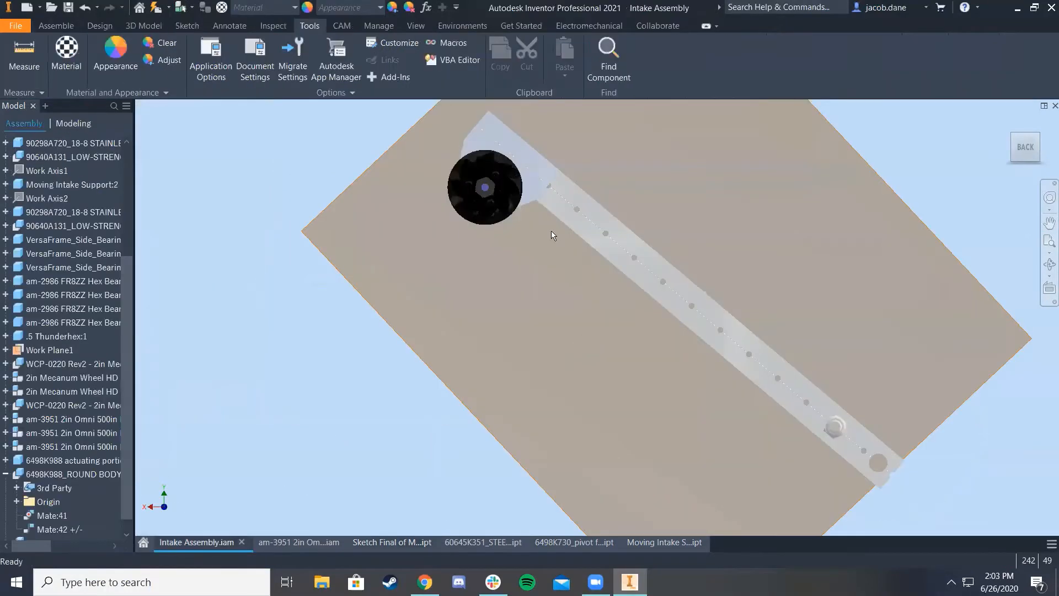
scroll(523, 193, "up", 5)
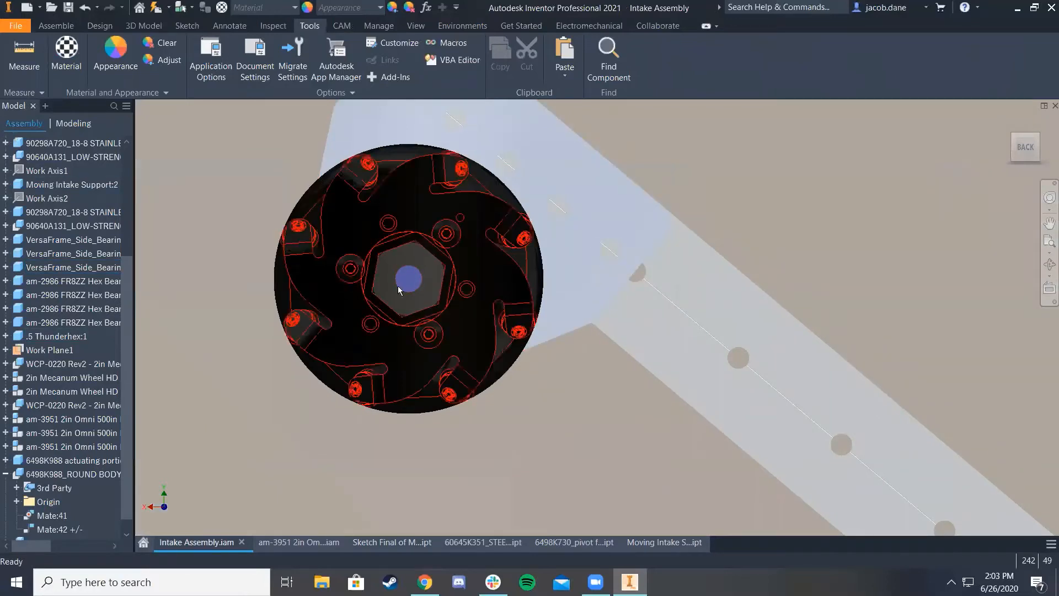
scroll(398, 286, "down", 4)
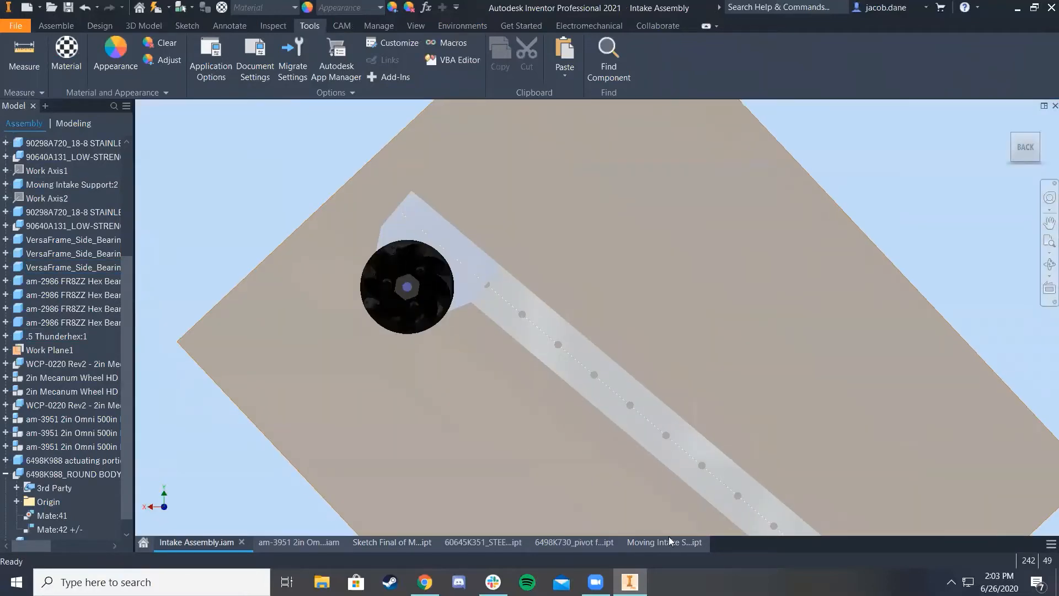
middle_click_drag(668, 534, 756, 377)
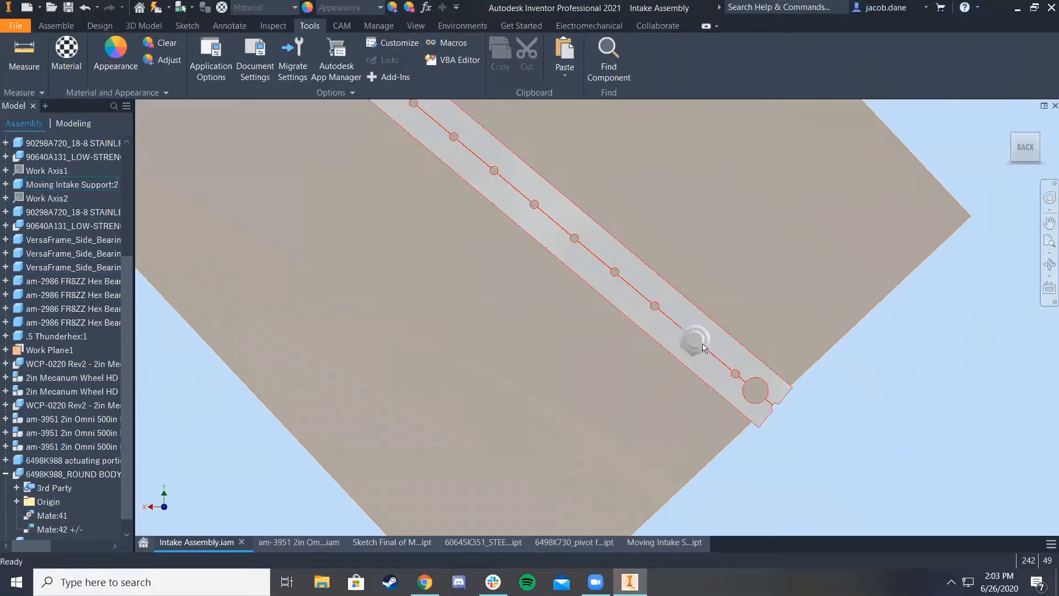
left_click(1009, 121)
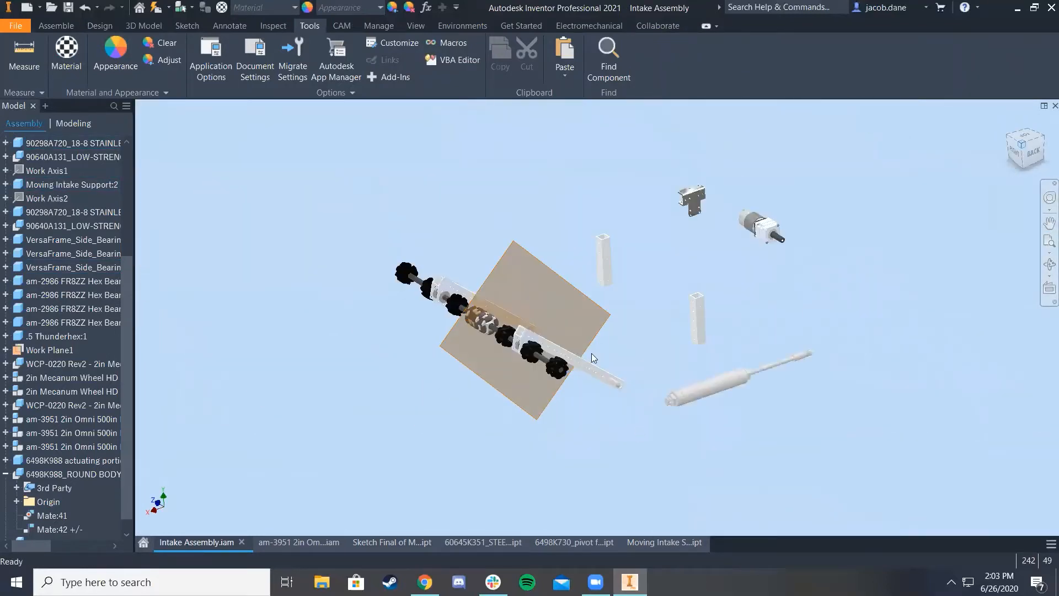
Try to move the bolt near the support tube's large hole by hand, and undo the move
scroll(591, 353, "up", 5)
left_click(614, 359)
left_click_drag(614, 360, 624, 370)
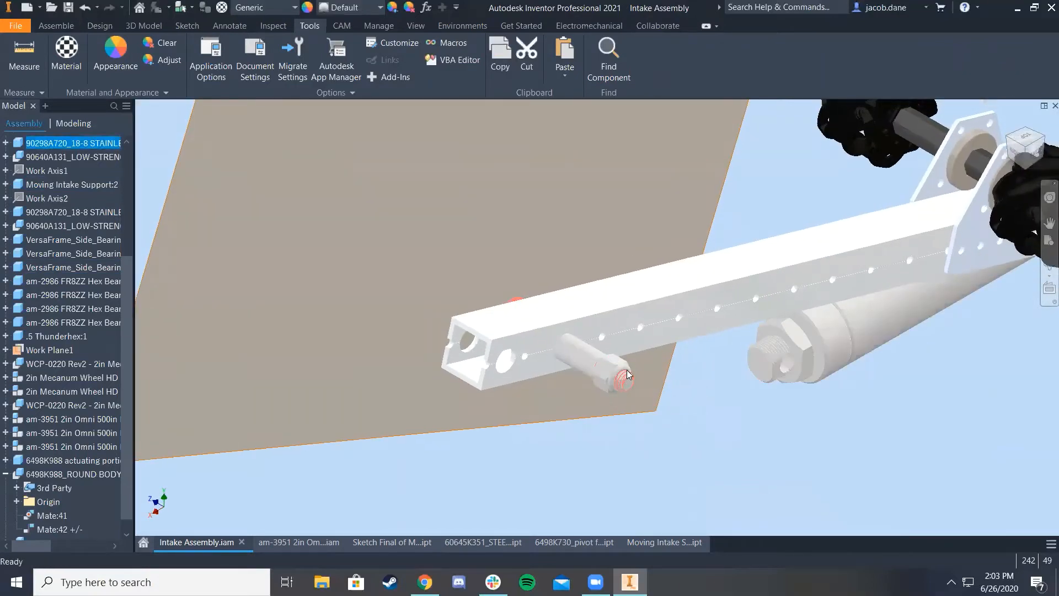
key("ctrl+z")
Examine the bolt and nut at the tube's pivot end and list the constraints of Moving Intake Support:2
scroll(599, 376, "down", 5)
middle_click_drag(629, 349, 640, 339)
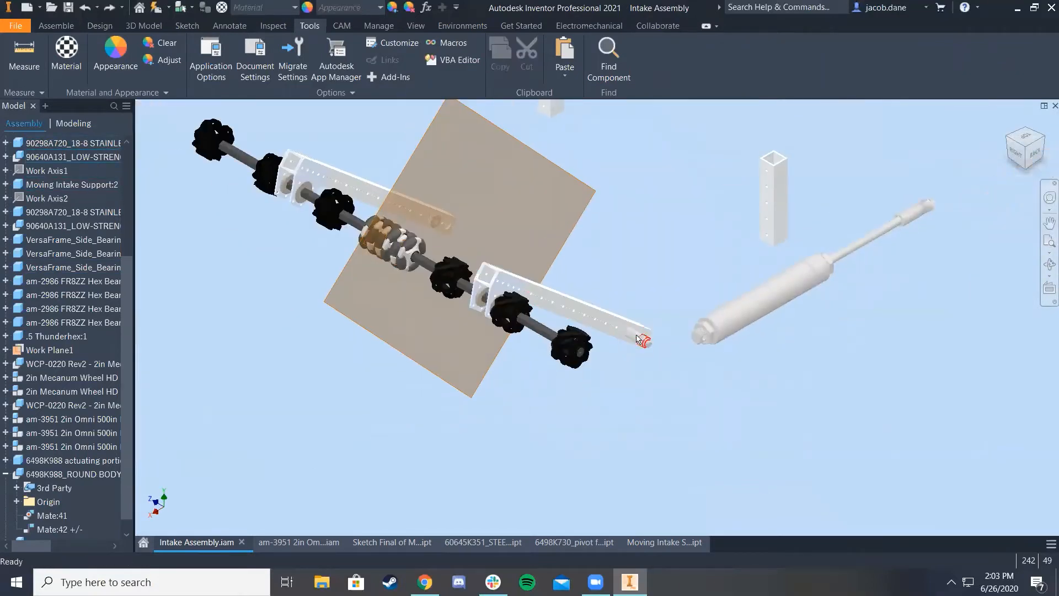
left_click(637, 338)
scroll(617, 349, "up", 5)
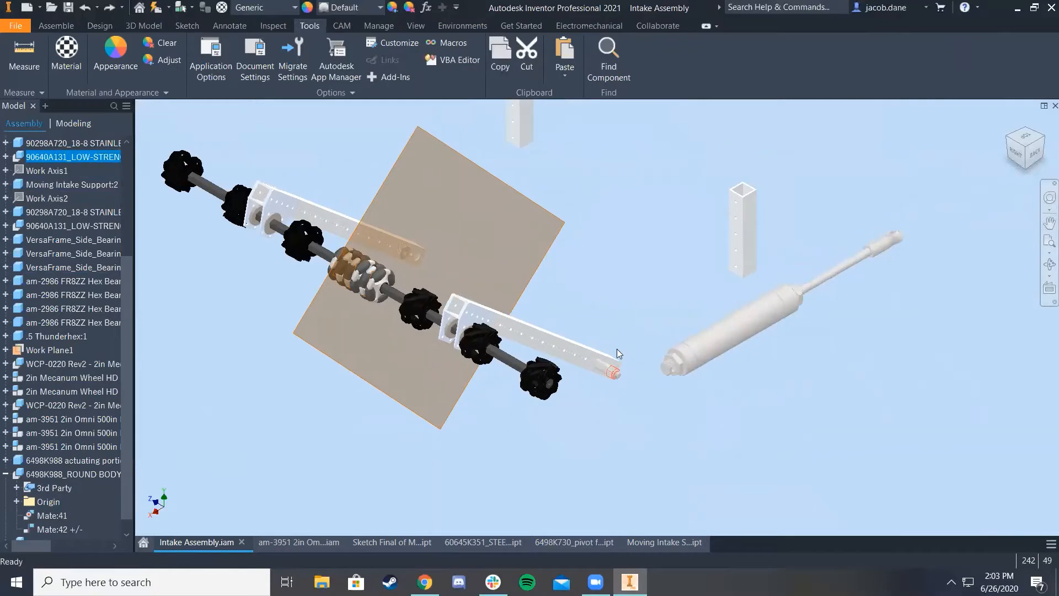
left_click(615, 340)
scroll(626, 335, "down", 3)
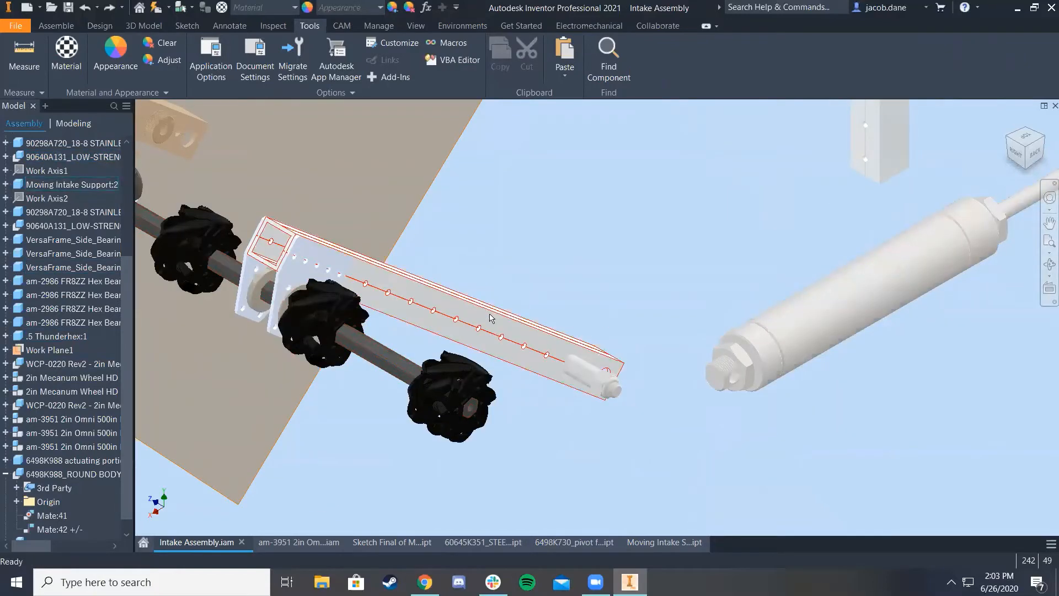
left_click(20, 184)
left_click(5, 185)
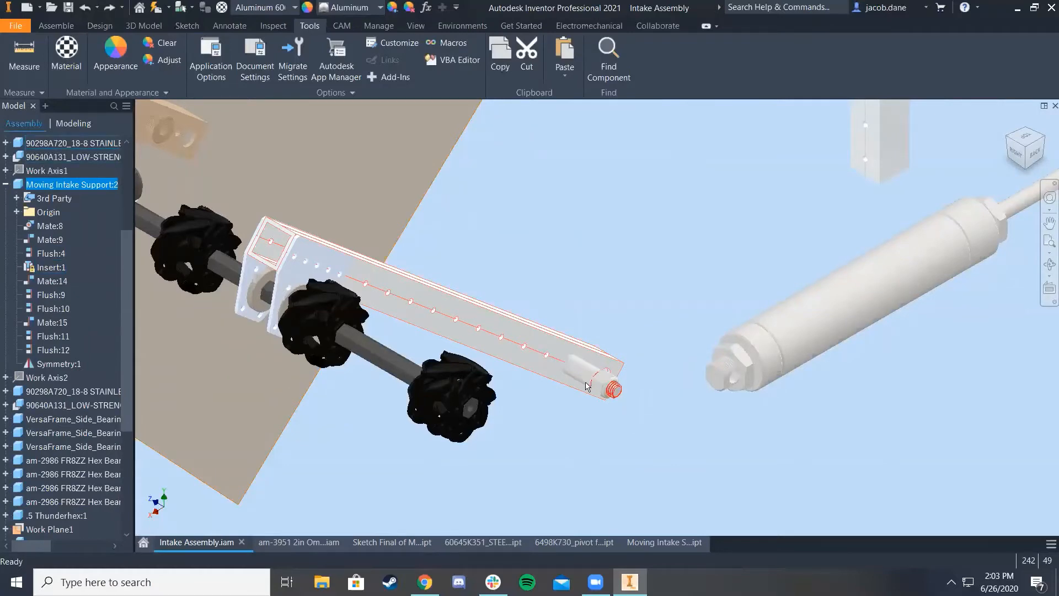
middle_click_drag(633, 333, 623, 362)
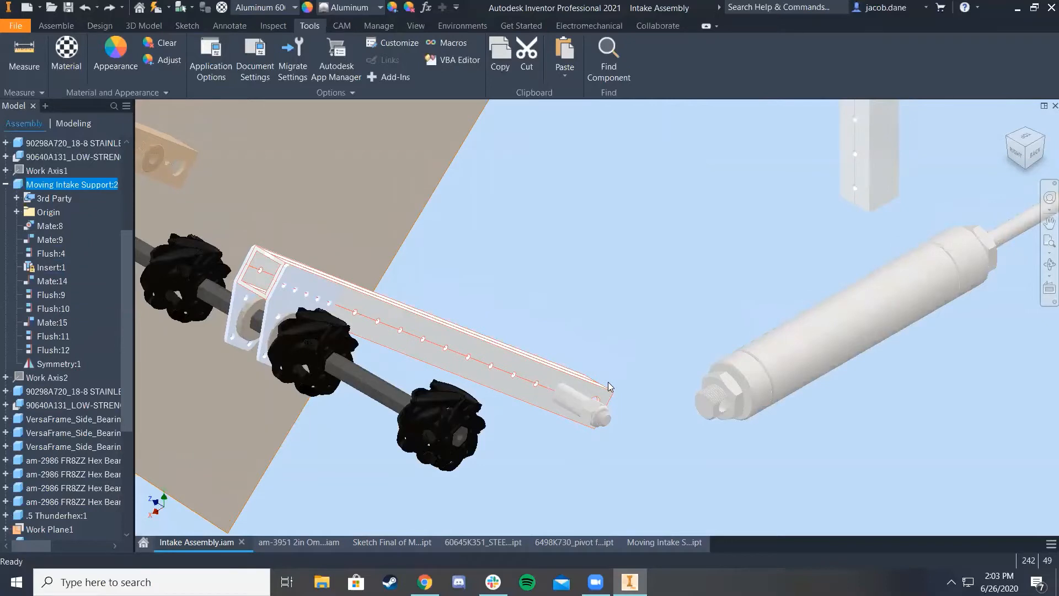
Examine the bolt ends of both moving intake supports from the front and back of the intake assembly
scroll(549, 235, "down", 3)
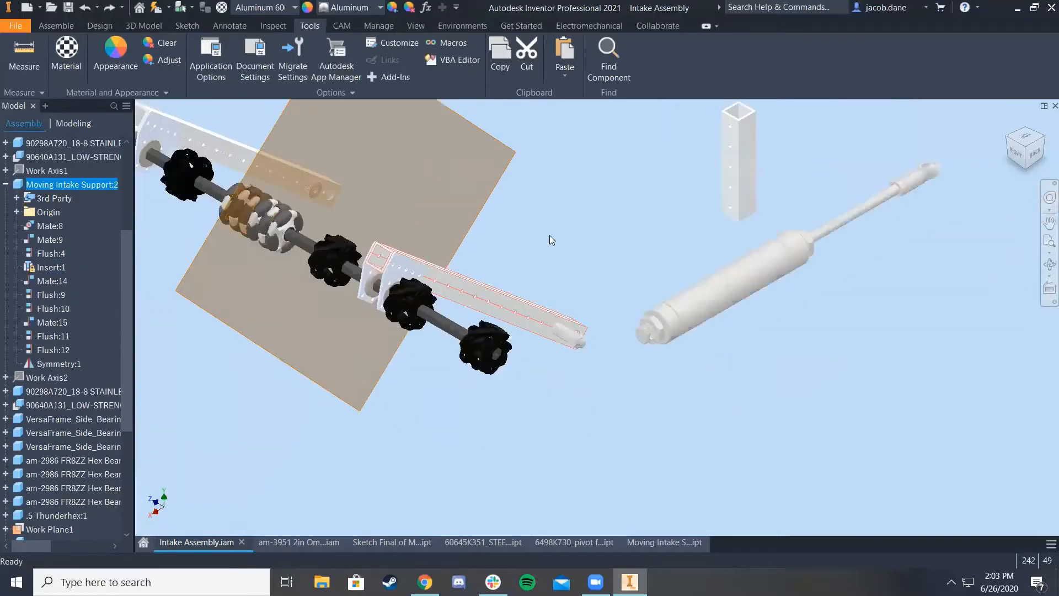
scroll(587, 240, "up", 3)
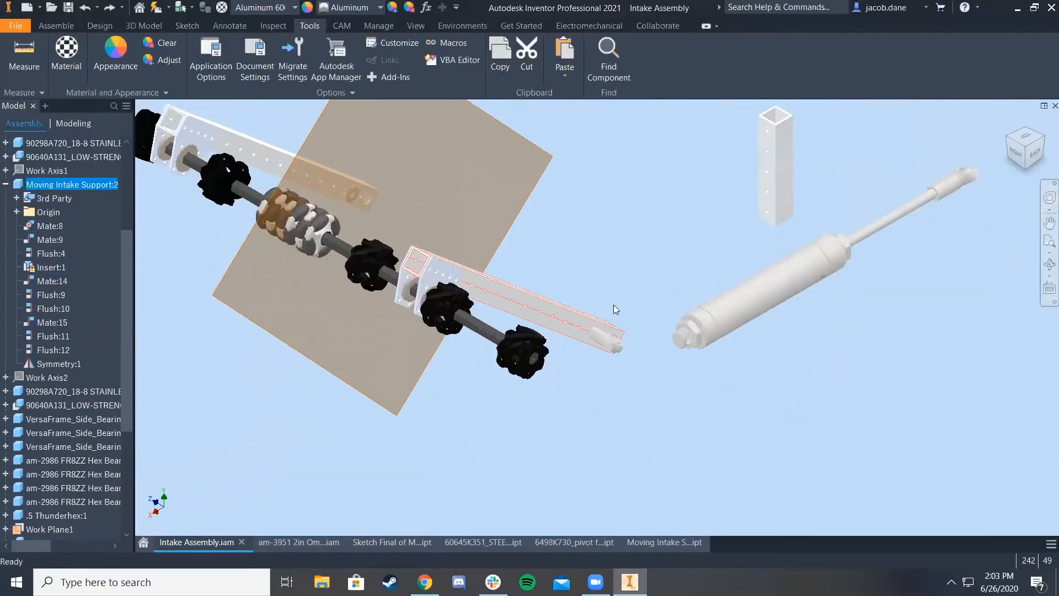
scroll(614, 305, "up", 3)
scroll(651, 352, "up", 3)
left_click(639, 392)
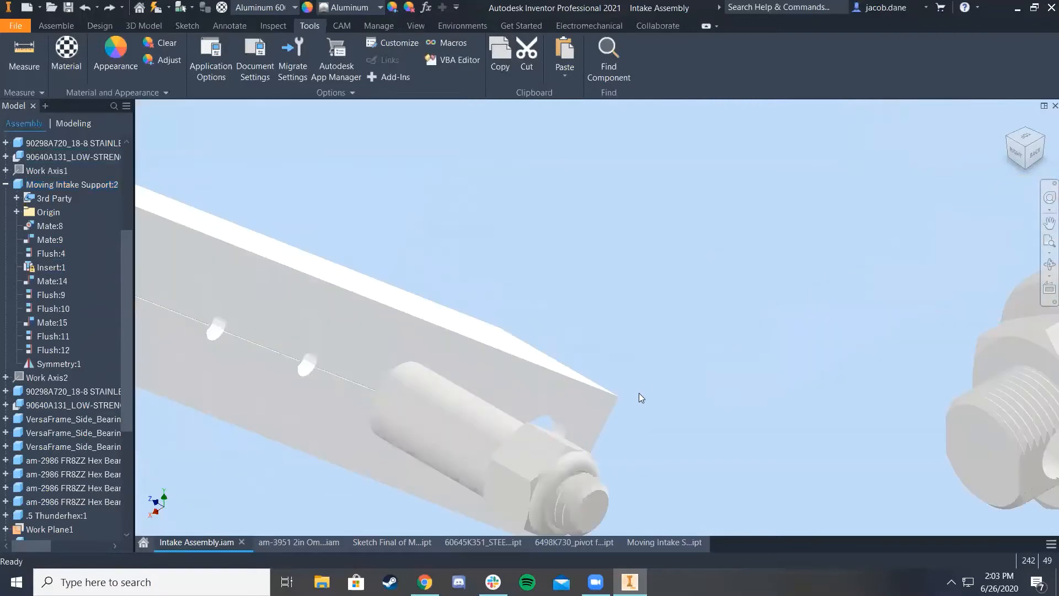
scroll(615, 368, "down", 5)
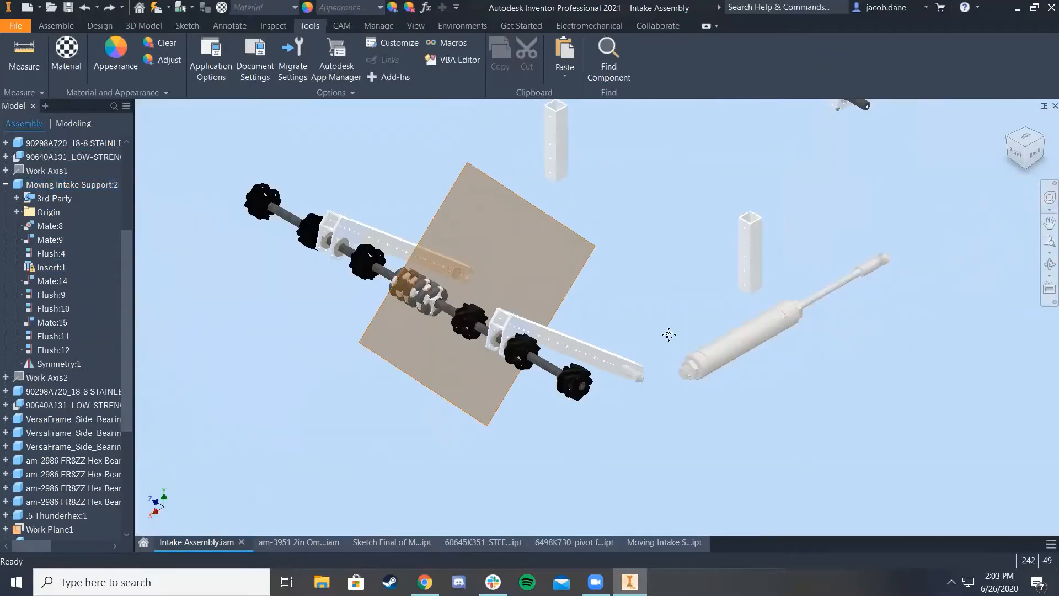
scroll(664, 340, "up", 4)
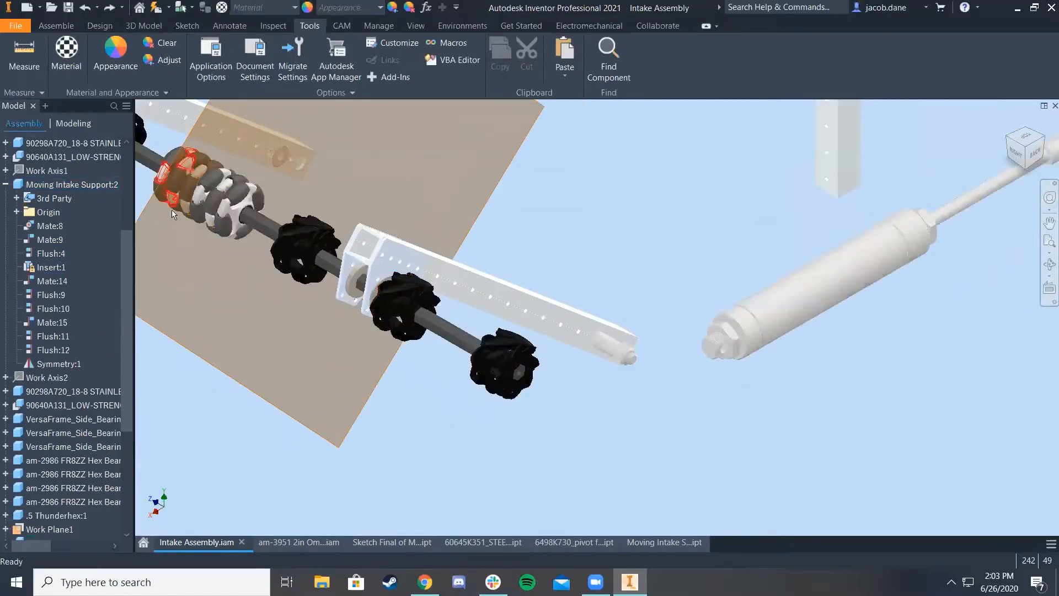
left_click(1046, 139)
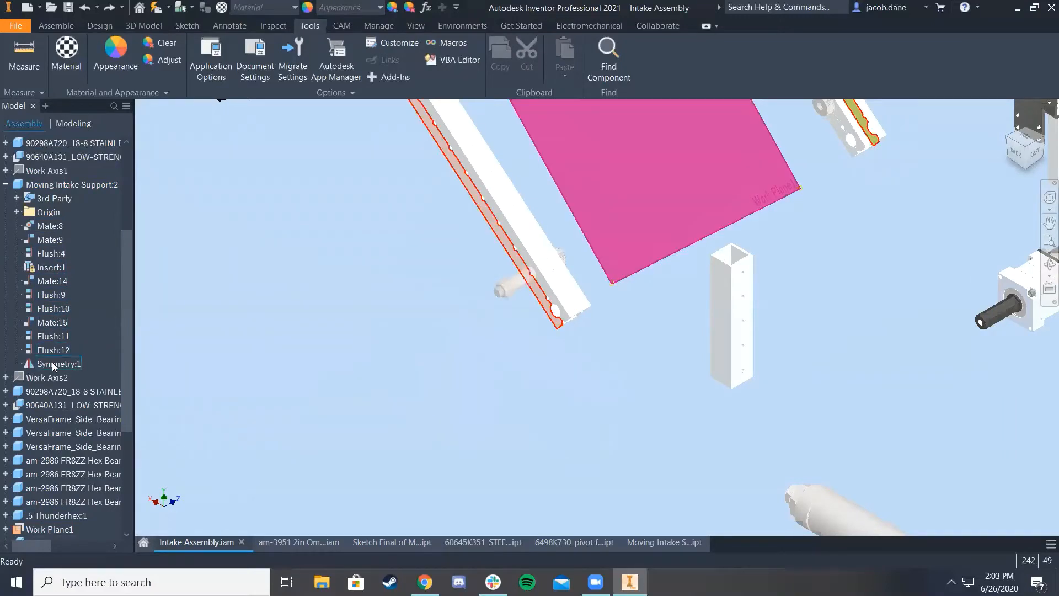
middle_click_drag(520, 332, 512, 404)
middle_click_drag(840, 232, 798, 270)
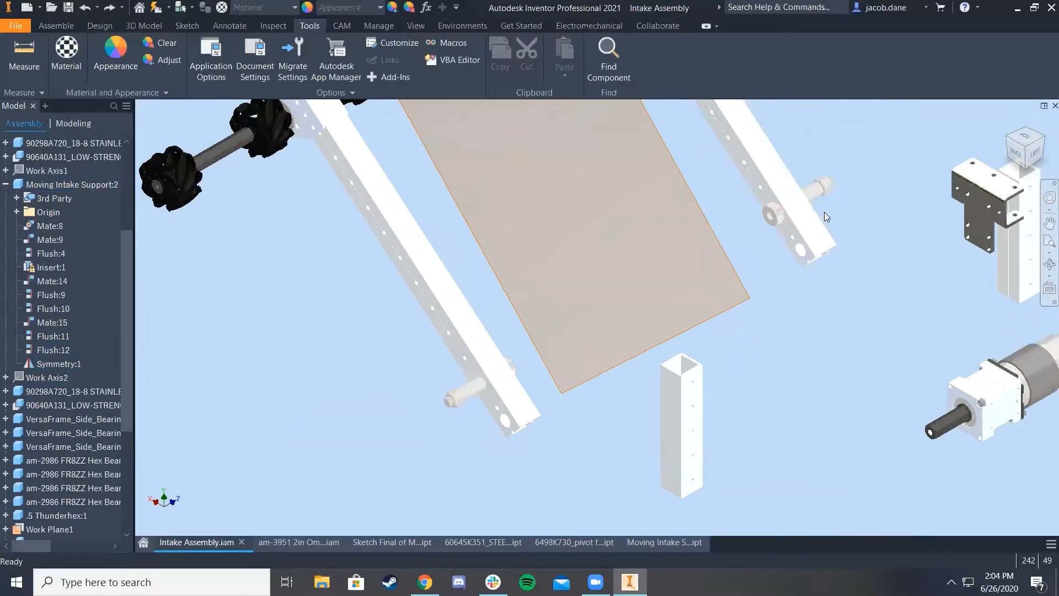
List the constraints of Moving Intake Support:1 and select its Mate:5 constraint
left_click(821, 224)
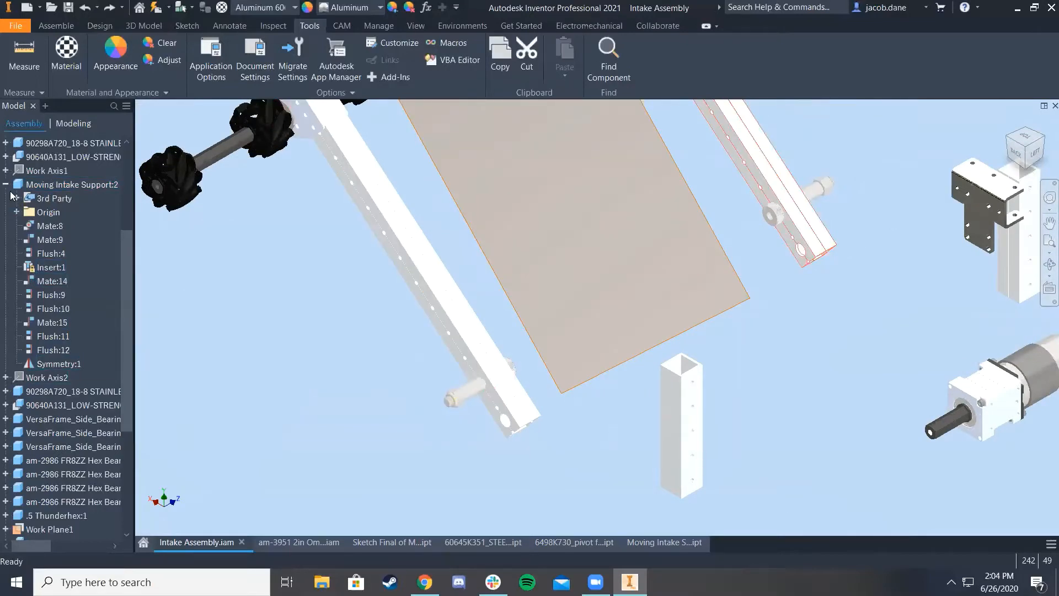
left_click(5, 185)
middle_click_drag(785, 272, 739, 326)
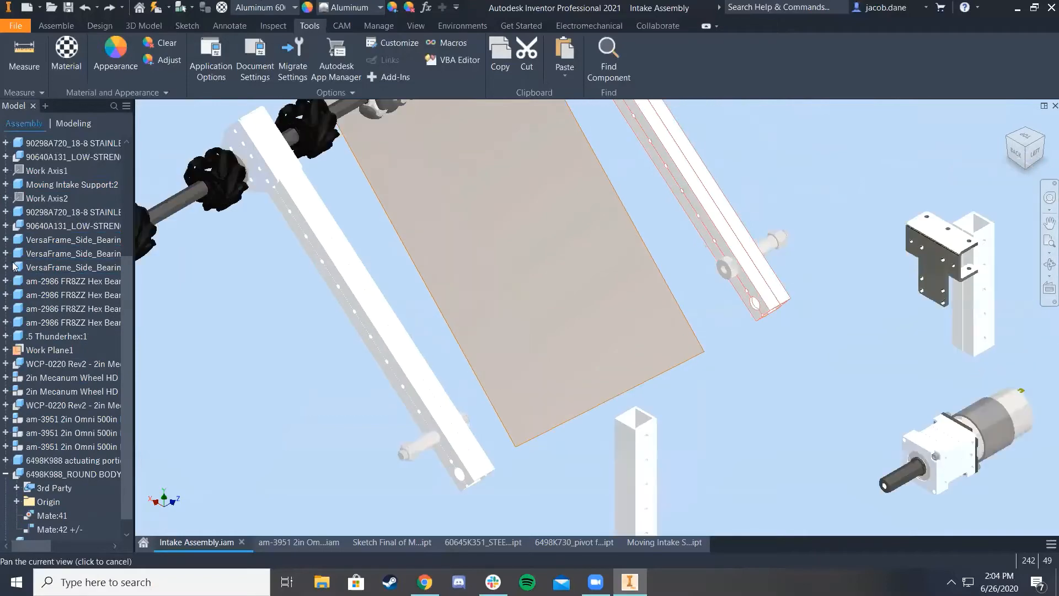
scroll(21, 392, "up", 6)
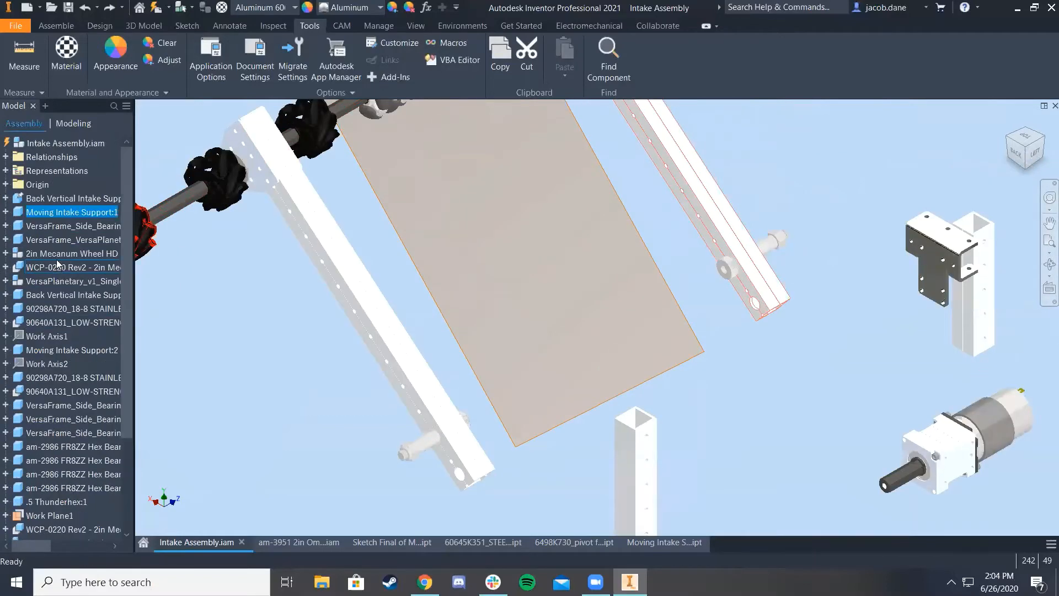
left_click(6, 212)
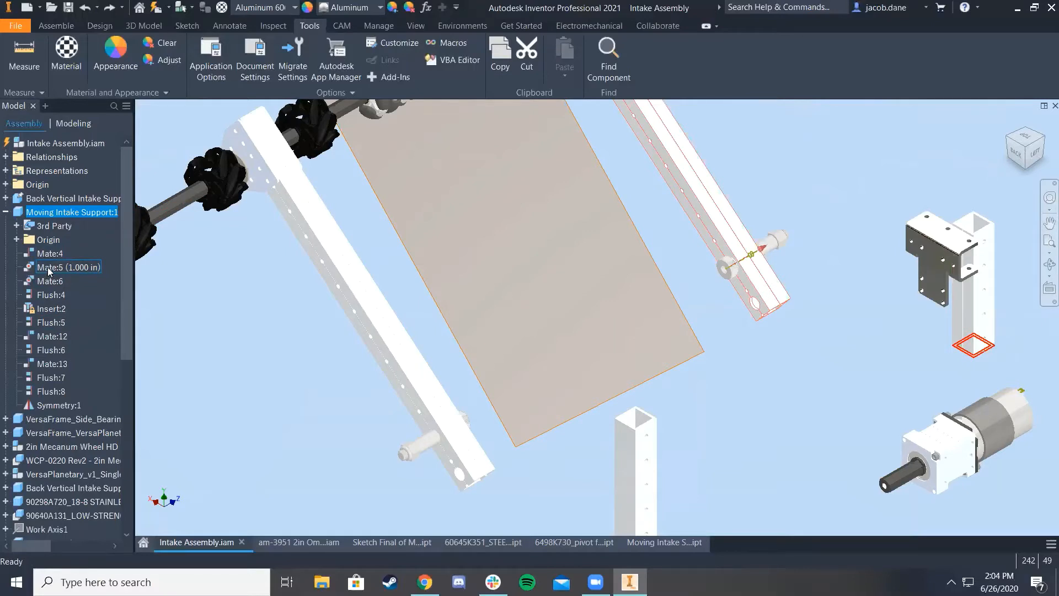
right_click(48, 267)
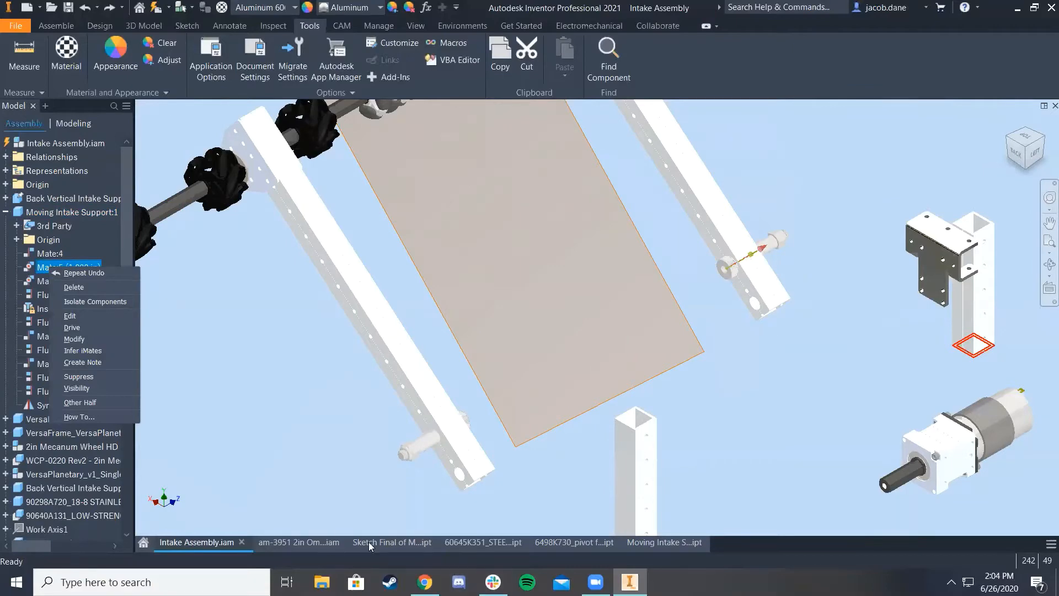
Examine the pivot, link and frame dimensions in the Sketch Final of Mechanism Intake part
left_click(389, 544)
scroll(563, 433, "down", 9)
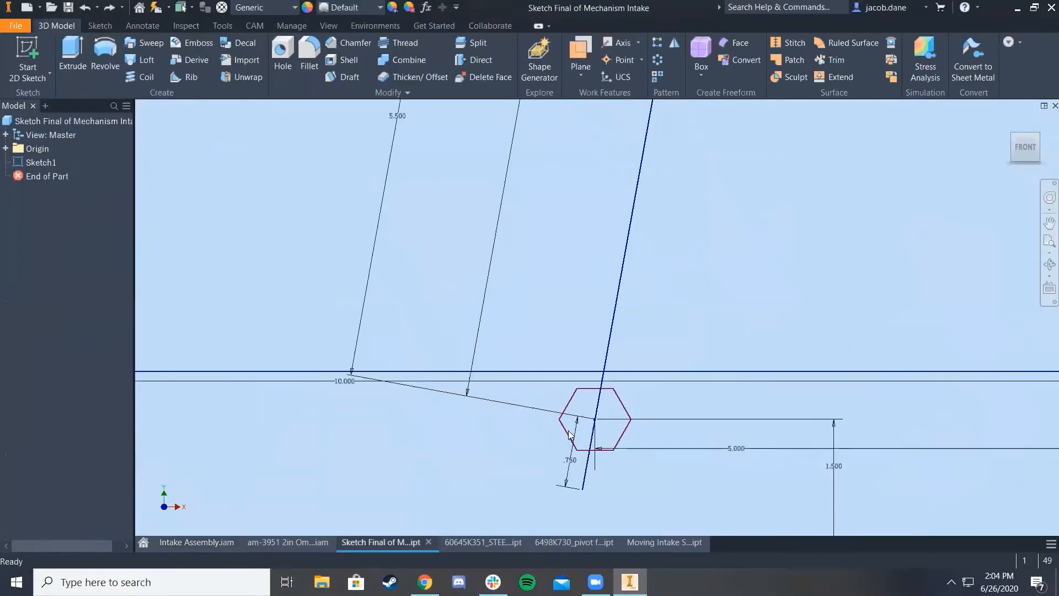
scroll(580, 423, "up", 5)
middle_click_drag(563, 390, 690, 331)
scroll(682, 353, "down", 6)
scroll(861, 366, "up", 7)
mouse_move(927, 364)
middle_mouse_down()
mouse_move(797, 346)
mouse_move(850, 361)
middle_mouse_up()
scroll(740, 356, "up", 3)
scroll(509, 331, "down", 4)
mouse_move(580, 353)
middle_mouse_down()
mouse_move(213, 279)
mouse_move(245, 287)
middle_mouse_up()
middle_click_drag(669, 300, 650, 303)
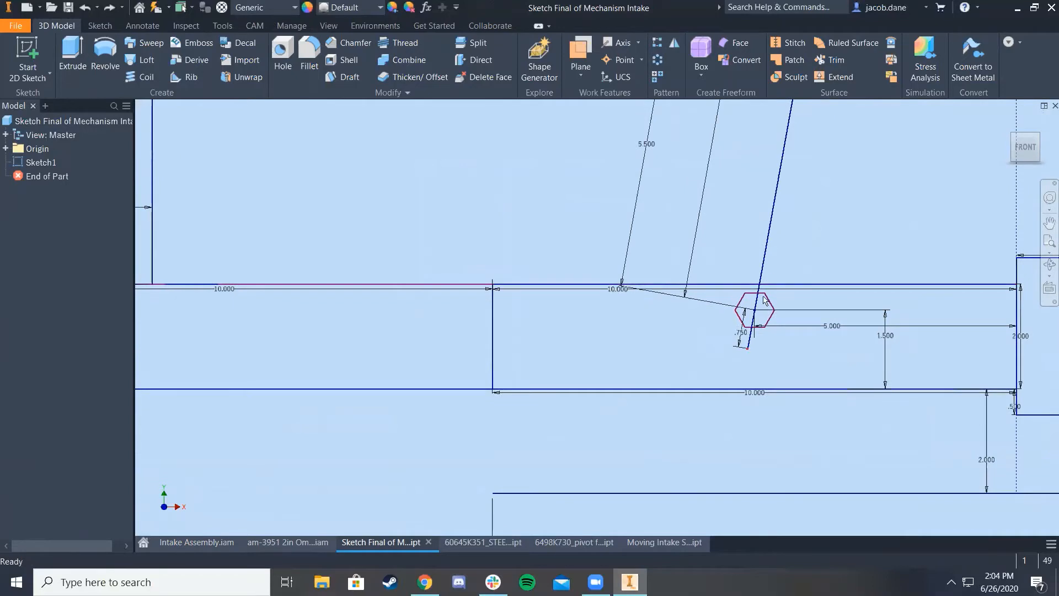
middle_click_drag(788, 325, 694, 361)
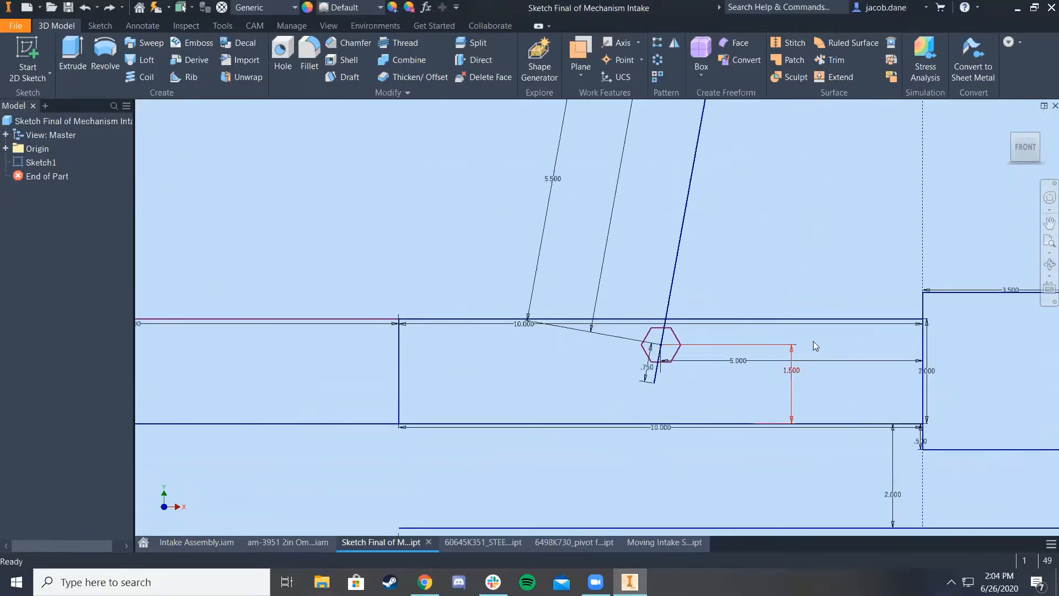
middle_click_drag(548, 299, 820, 366)
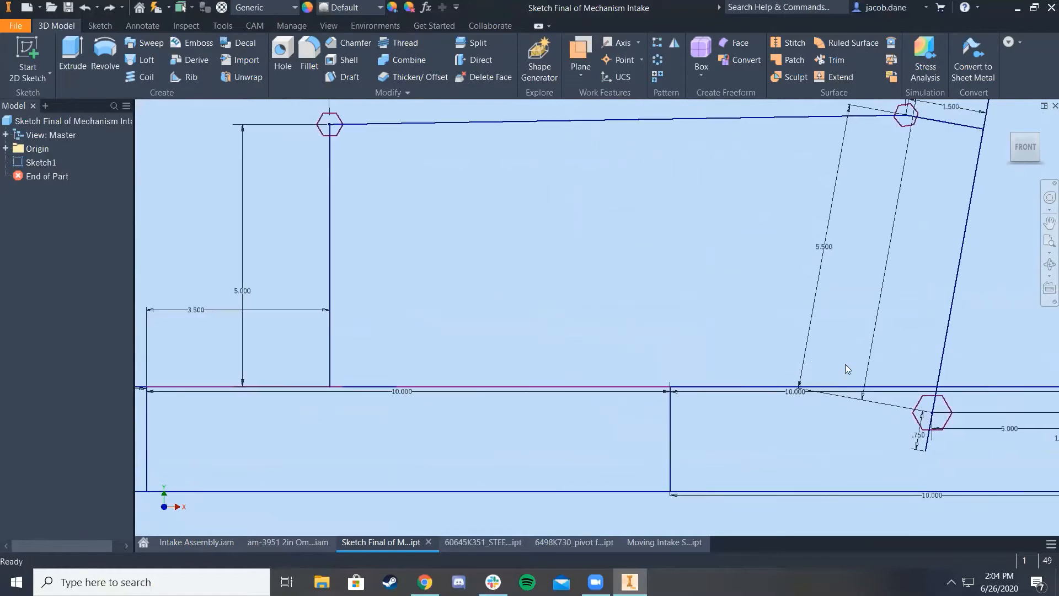
middle_click_drag(465, 393, 591, 378)
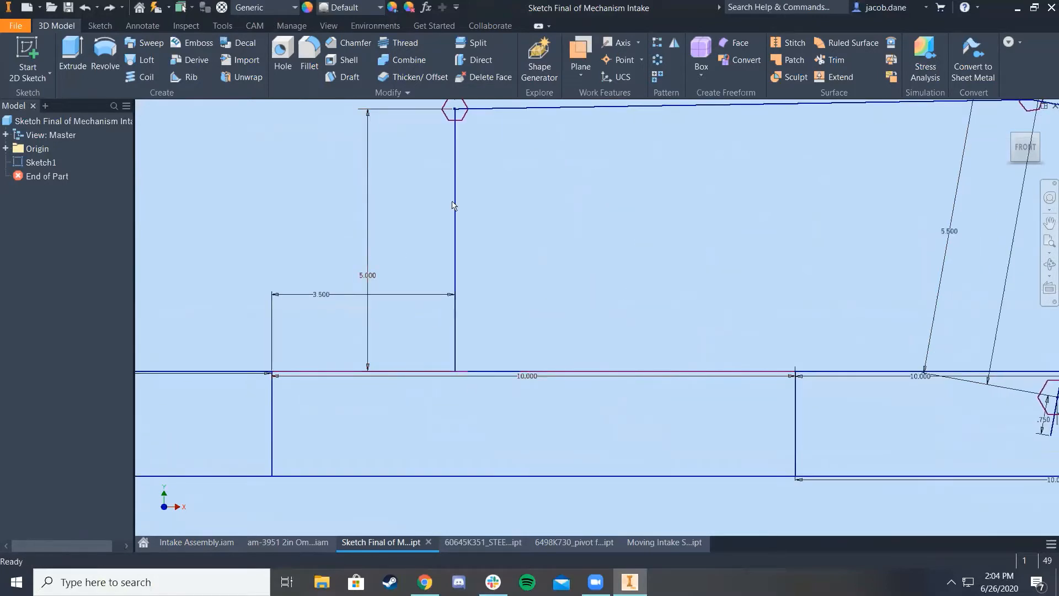
Check the Moving Intake Support part, and return to the end of the support in Intake Assembly
left_click(658, 543)
scroll(478, 341, "down", 5)
scroll(519, 368, "up", 3)
left_click(176, 543)
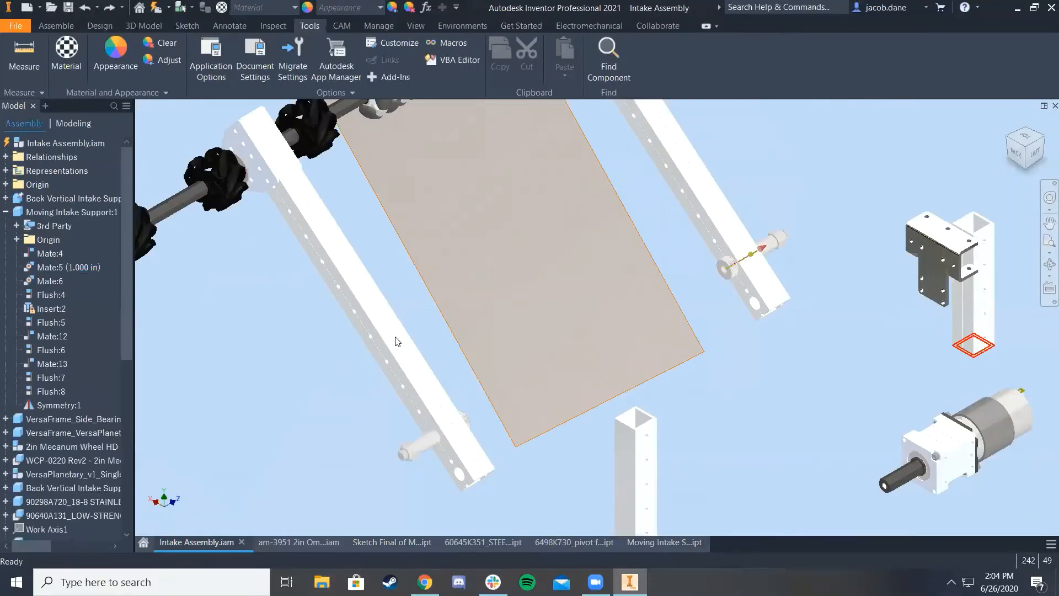
scroll(435, 339, "down", 3)
scroll(653, 297, "up", 3)
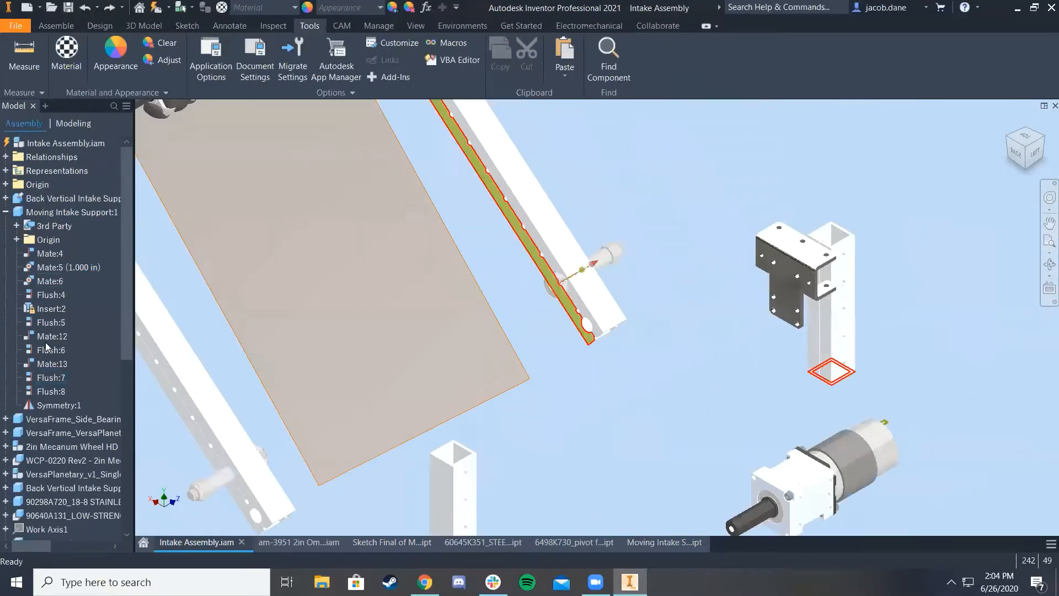
Open the Mate:5 constraint of Moving Intake Support:1 for editing and view the assembly from the front
right_click(54, 269)
left_click(91, 314)
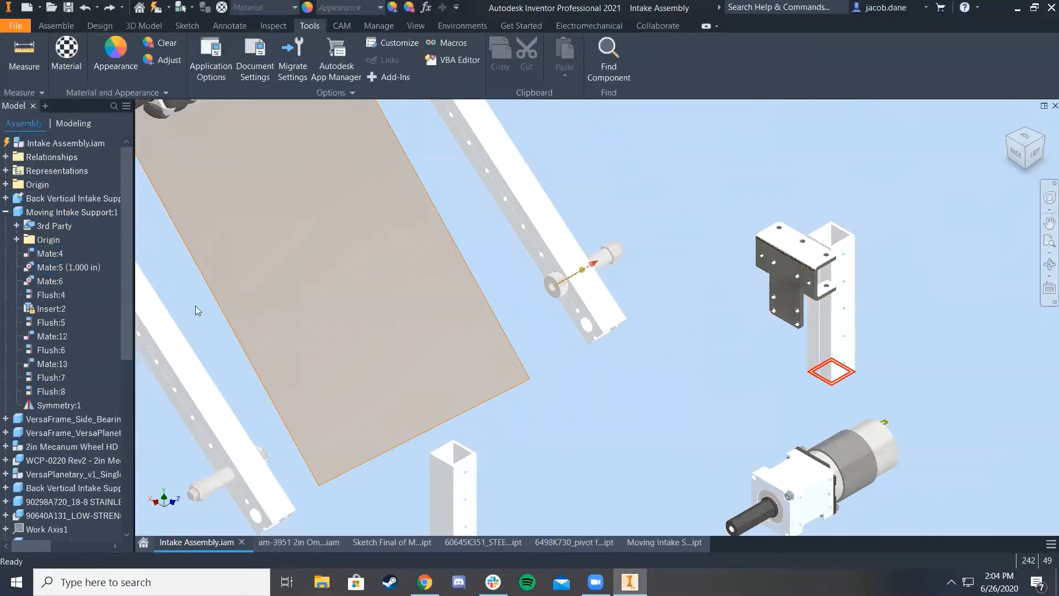
right_click(71, 273)
left_click(91, 320)
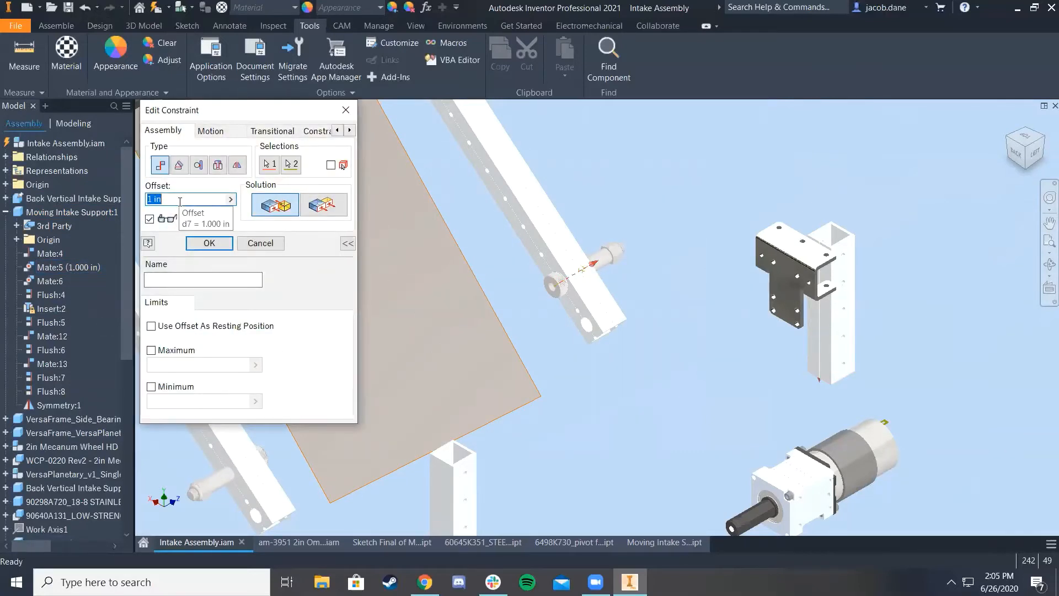
left_click(1043, 156)
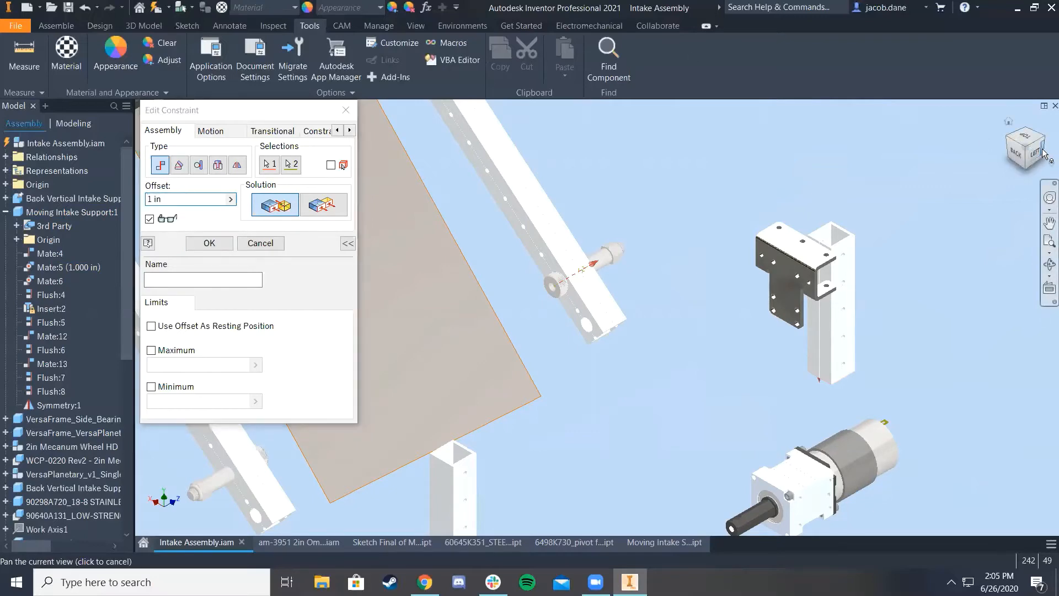
left_click(1041, 154)
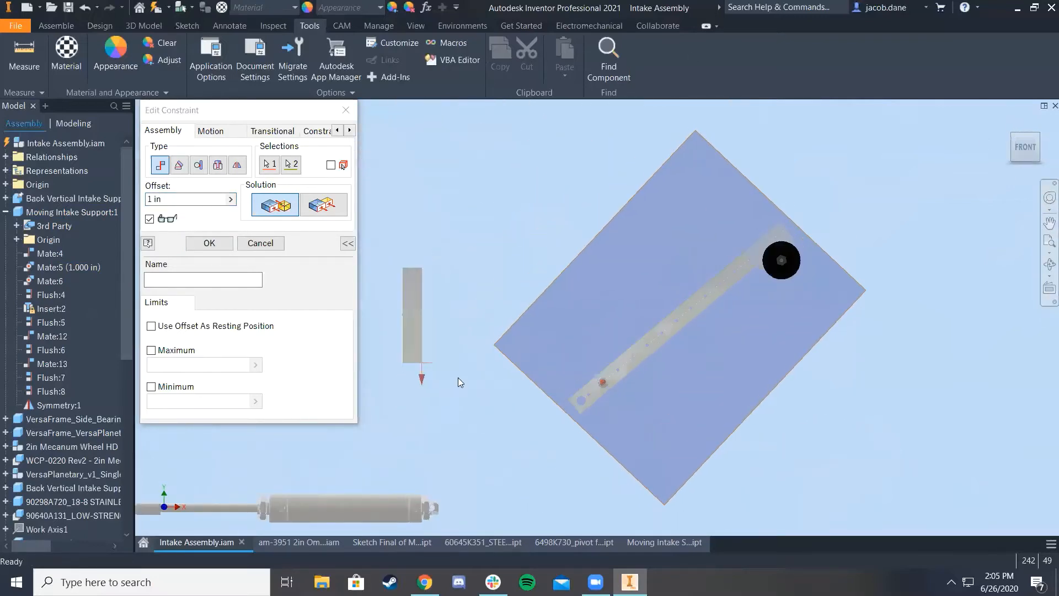
Compare the bolt's position with the support's large end hole, and cancel the constraint edit
scroll(458, 377, "down", 3)
scroll(478, 362, "up", 3)
scroll(586, 364, "down", 3)
scroll(678, 391, "up", 3)
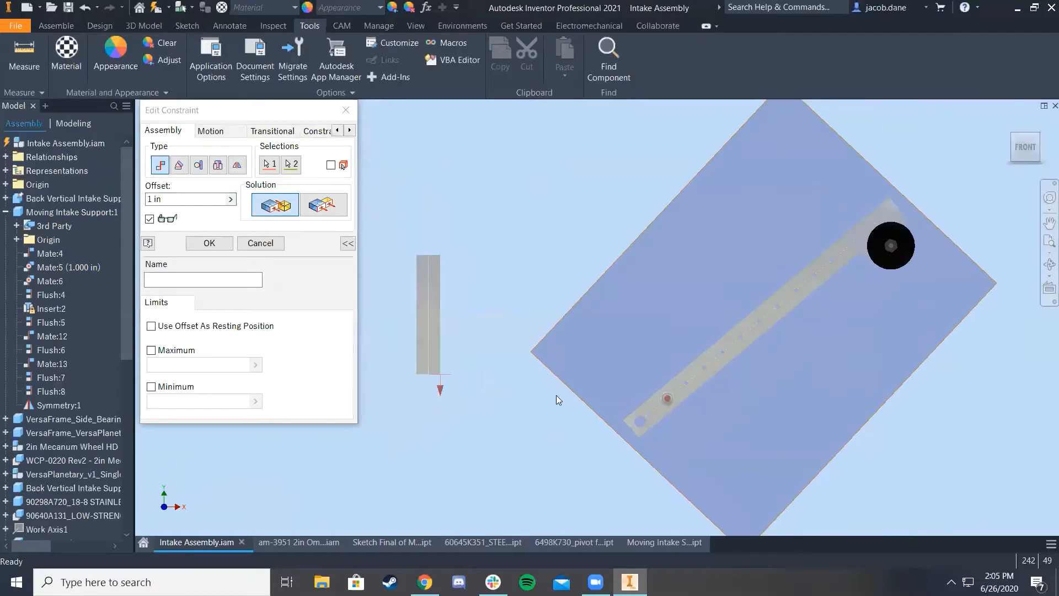
scroll(642, 349, "up", 3)
scroll(692, 364, "down", 4)
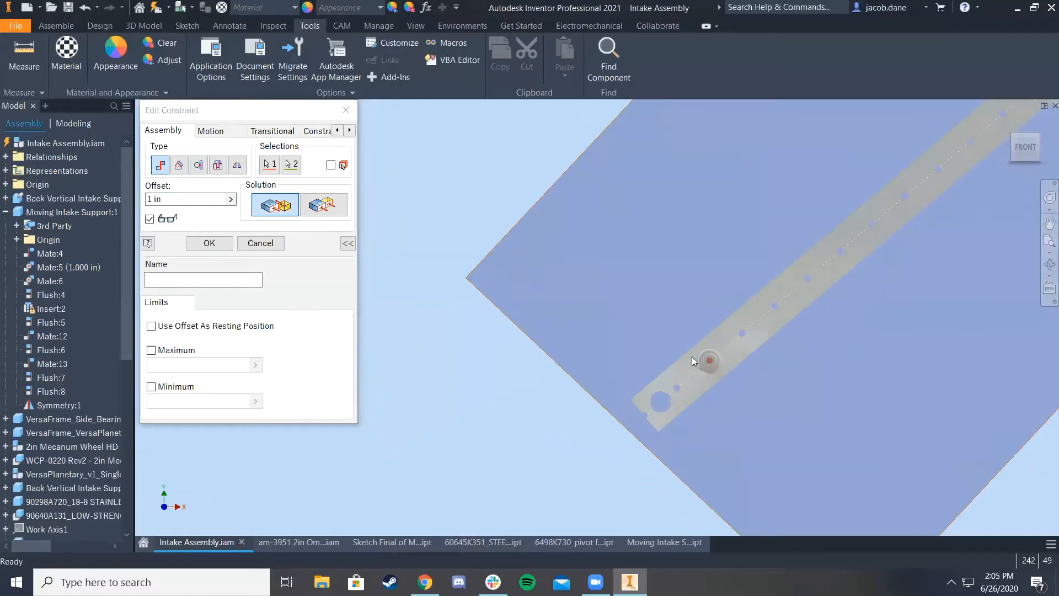
scroll(670, 343, "up", 3)
middle_click_drag(669, 339, 688, 319)
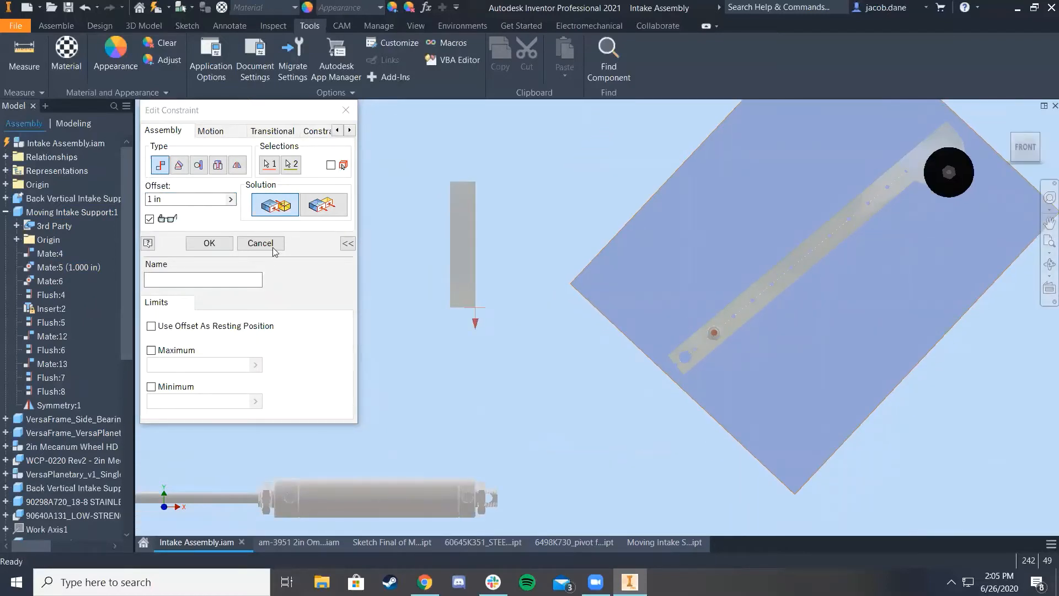
scroll(718, 350, "down", 3)
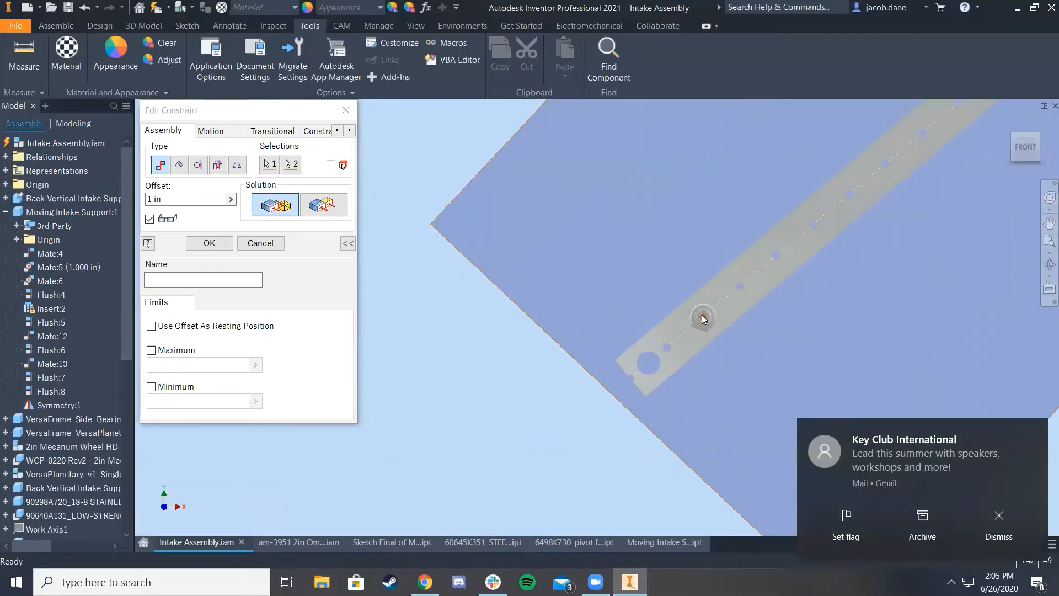
scroll(465, 298, "up", 5)
scroll(639, 339, "down", 5)
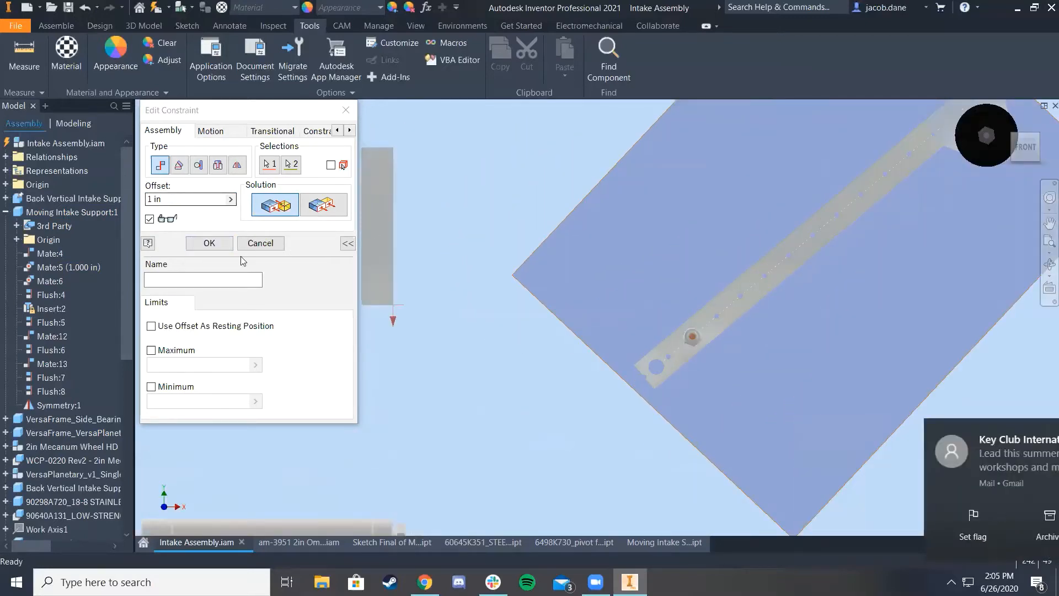
left_click(261, 244)
Delete the pivot bolt and its nut from Moving Intake Support:1
scroll(701, 375, "up", 3)
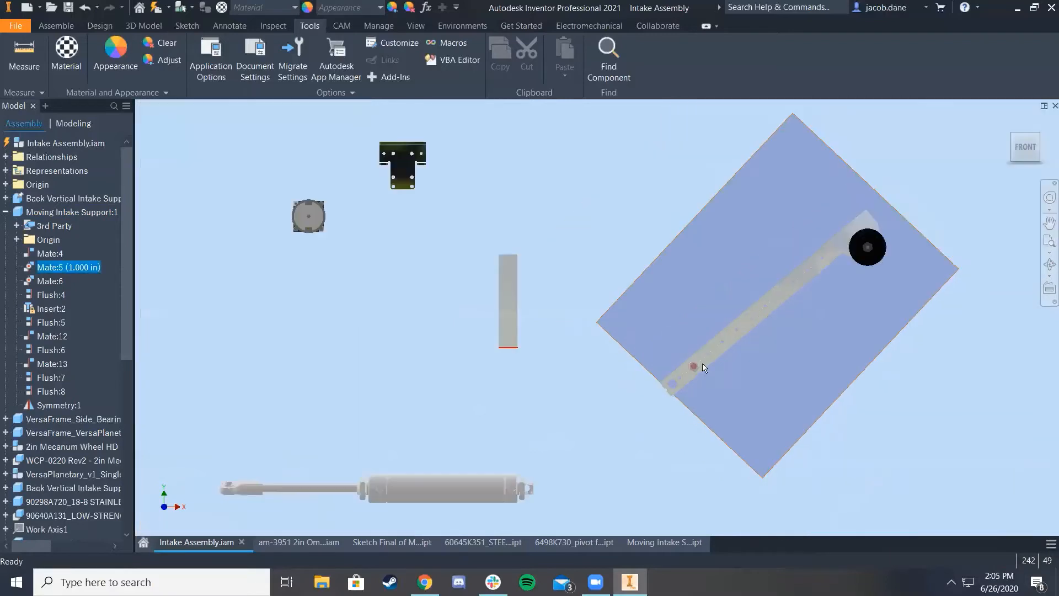
left_click(1014, 135)
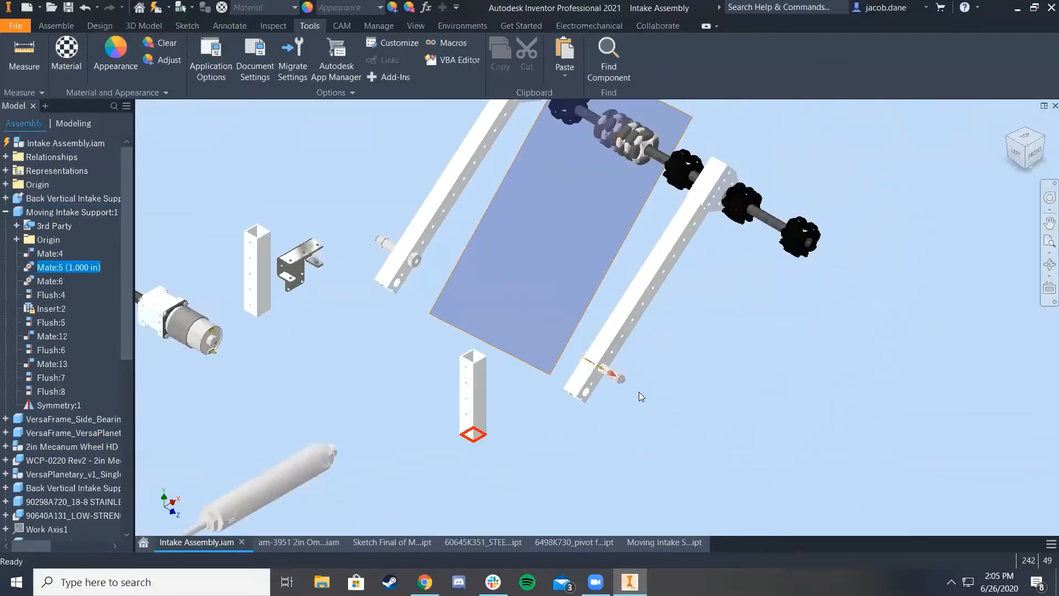
scroll(626, 401, "down", 3)
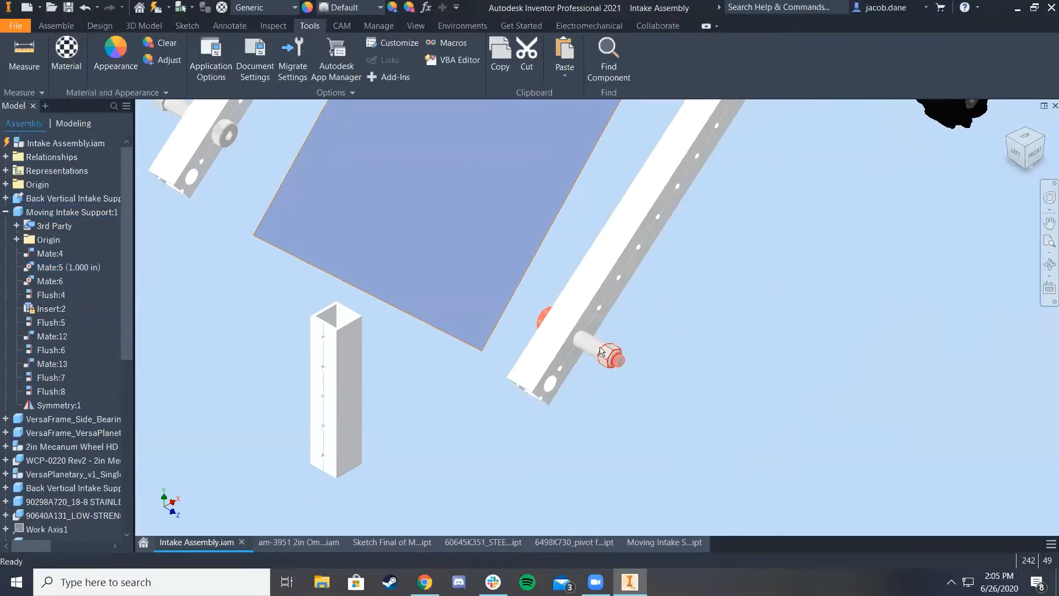
key("Delete")
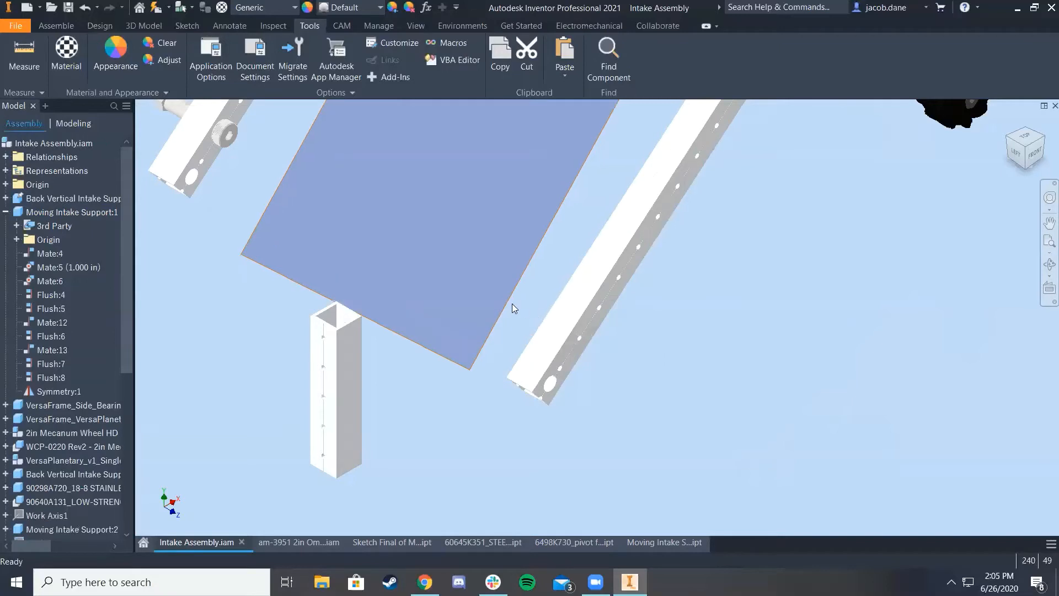
Copy the remaining pivot bolt with its nut and paste two sets into the empty space beside the intake supports
scroll(513, 305, "down", 5)
scroll(409, 296, "up", 6)
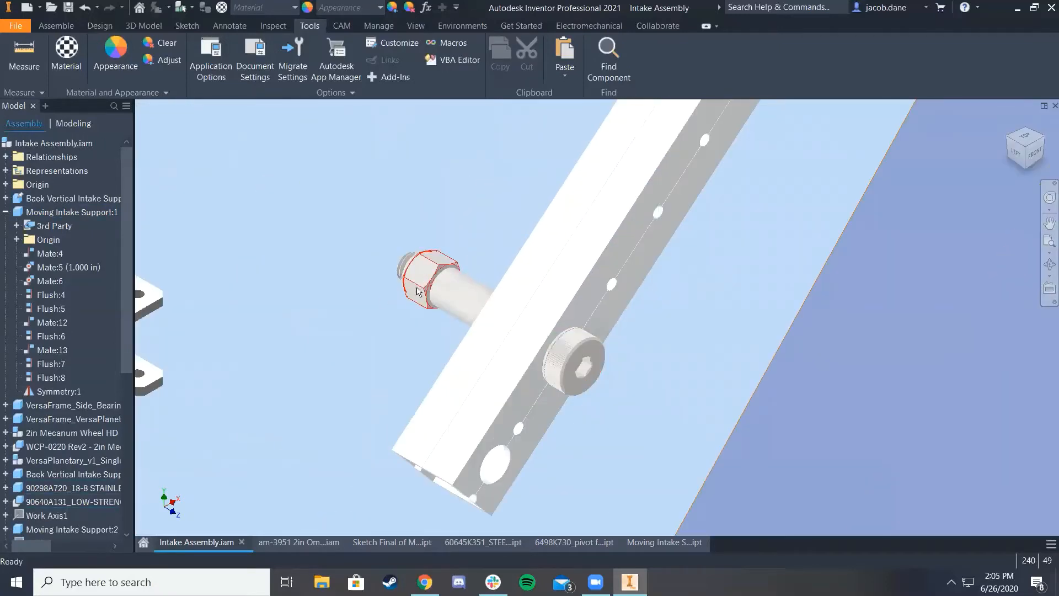
left_click(417, 293)
left_click(479, 307, "ctrl")
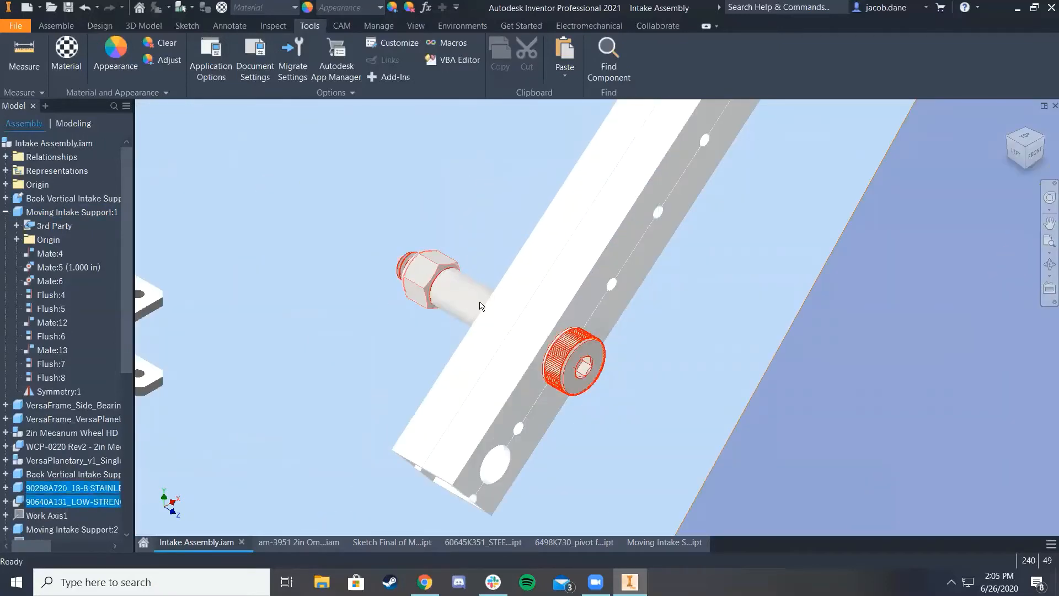
scroll(436, 305, "down", 6)
left_click(304, 174)
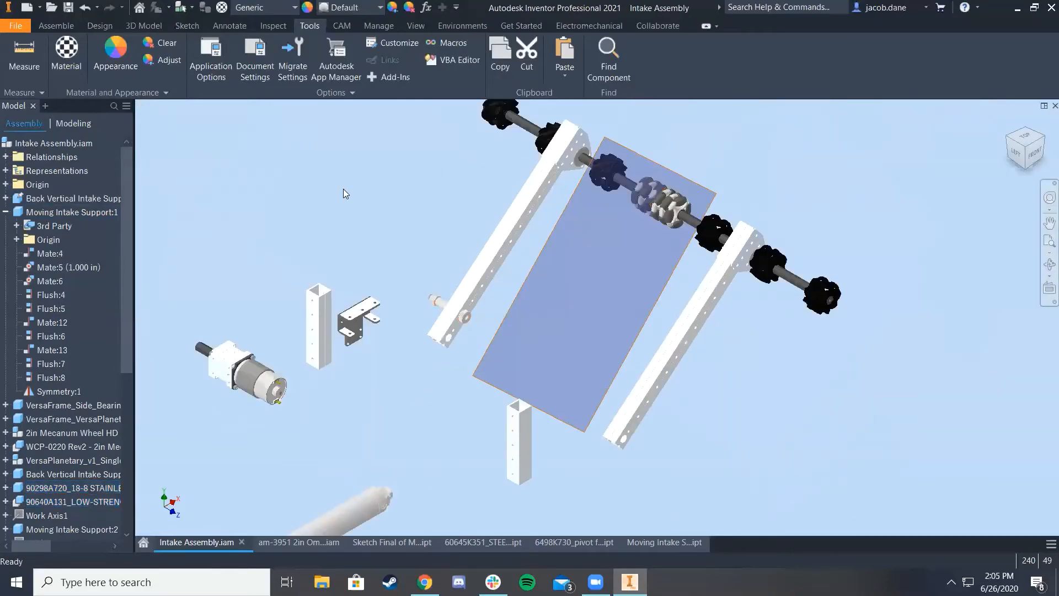
key("ctrl+v")
key("ctrl+v")
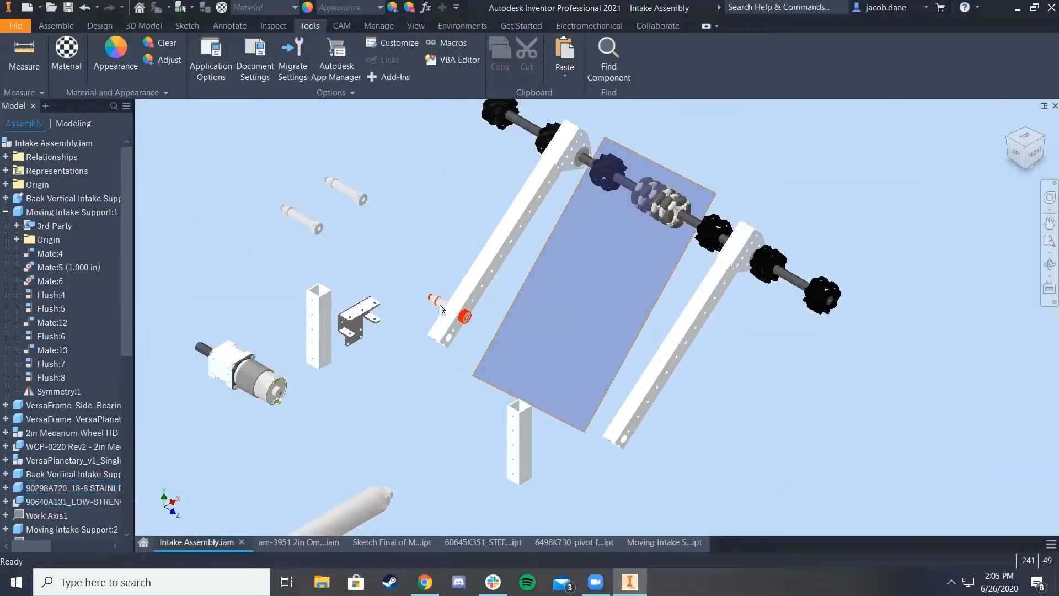
Delete the original pivot bolt and its nut still sitting in Moving Intake Support:2
left_click(440, 305)
left_click(435, 301)
left_click(444, 305, "ctrl")
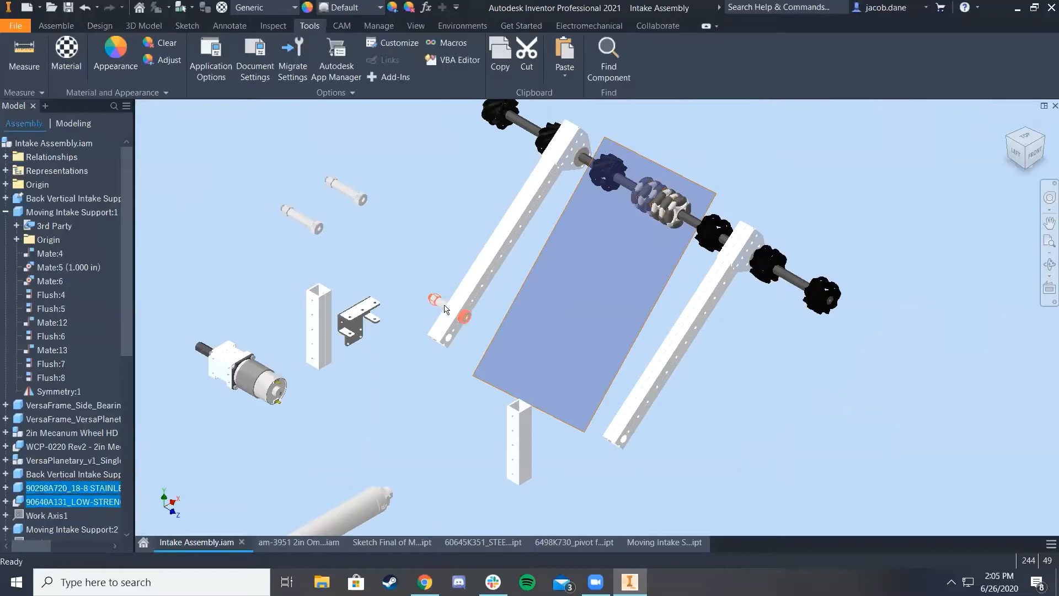
key("Delete")
scroll(463, 322, "down", 2)
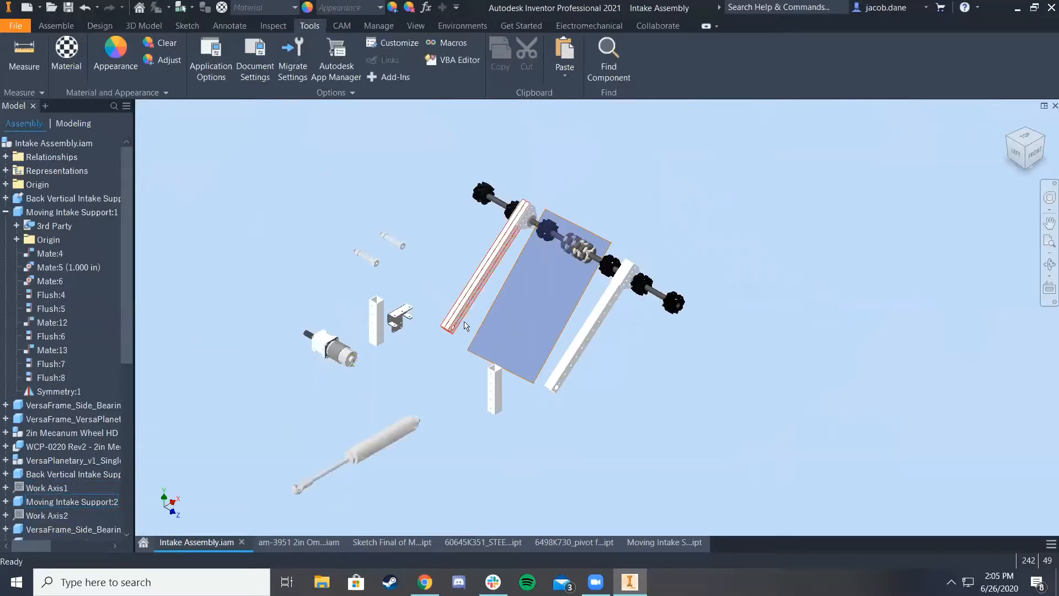
Delete the Mate:5 and Mate:6 constraints of Moving Intake Support:1, and try moving the support
scroll(465, 322, "up", 3)
mouse_move(643, 404)
left_mouse_down()
mouse_move(622, 388)
mouse_move(652, 399)
left_mouse_up()
scroll(672, 426, "up", 4)
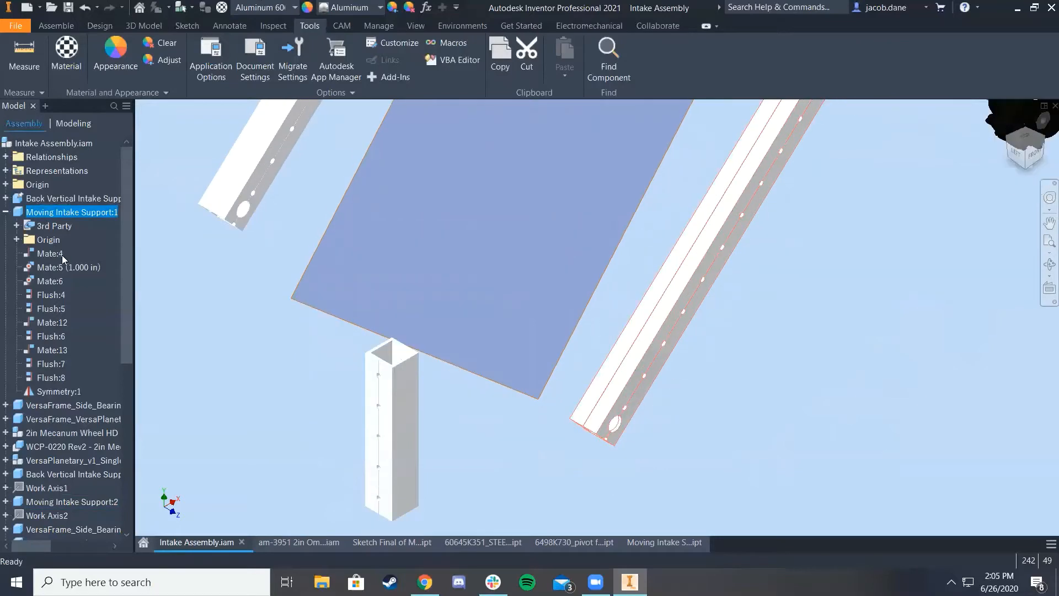
double_click(66, 269)
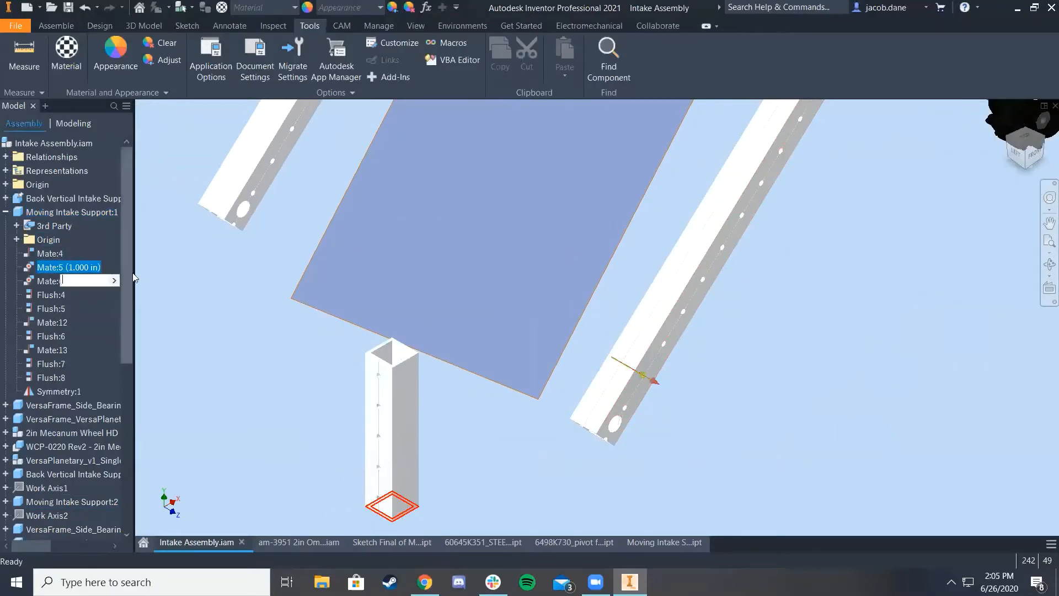
left_click(71, 268)
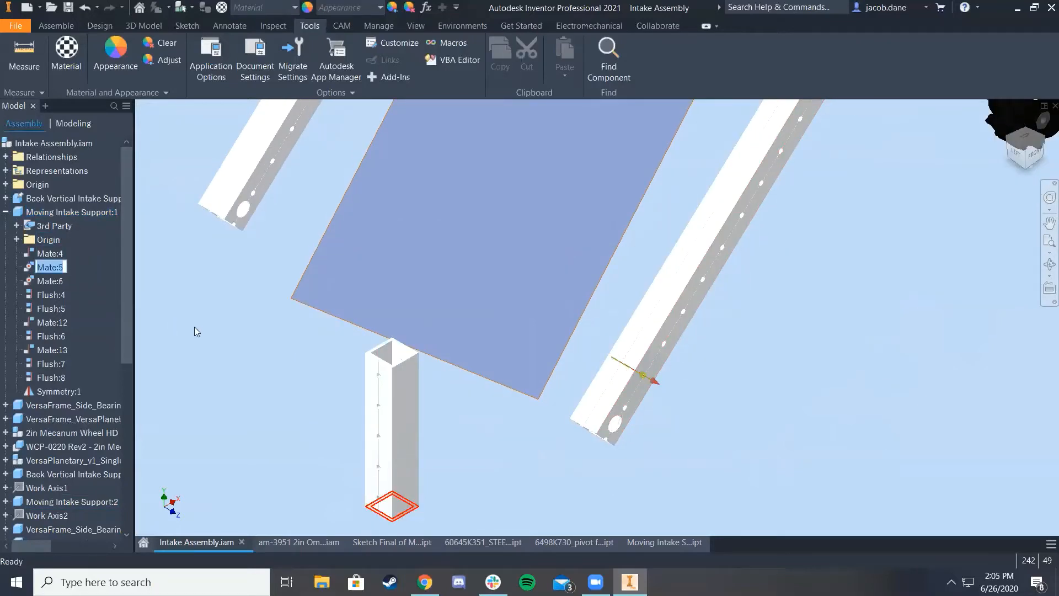
key("Escape")
right_click(75, 271)
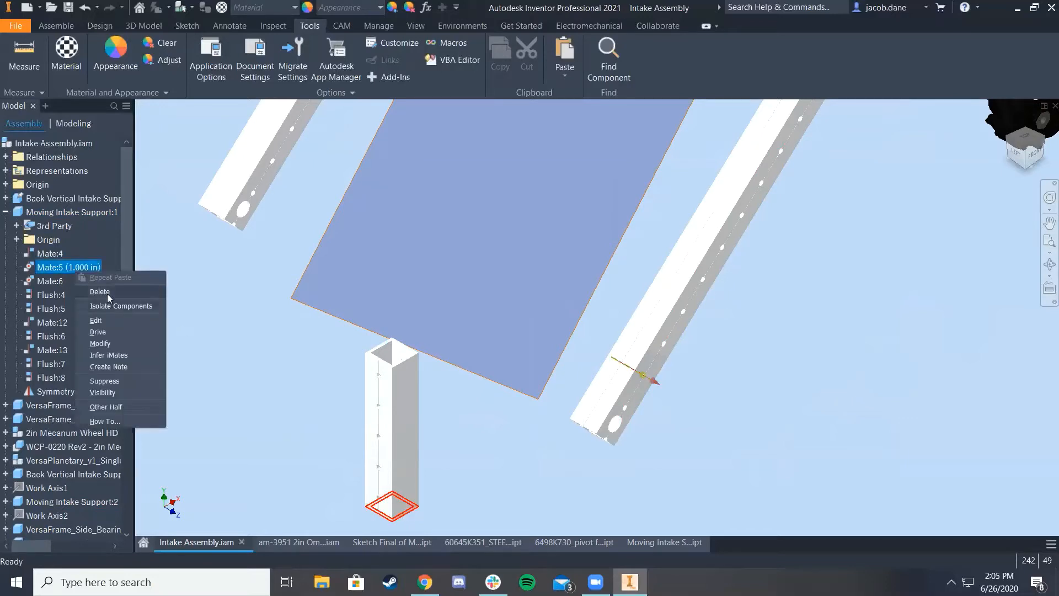
left_click(99, 292)
right_click(58, 270)
left_click(83, 291)
left_click_drag(528, 407, 372, 351)
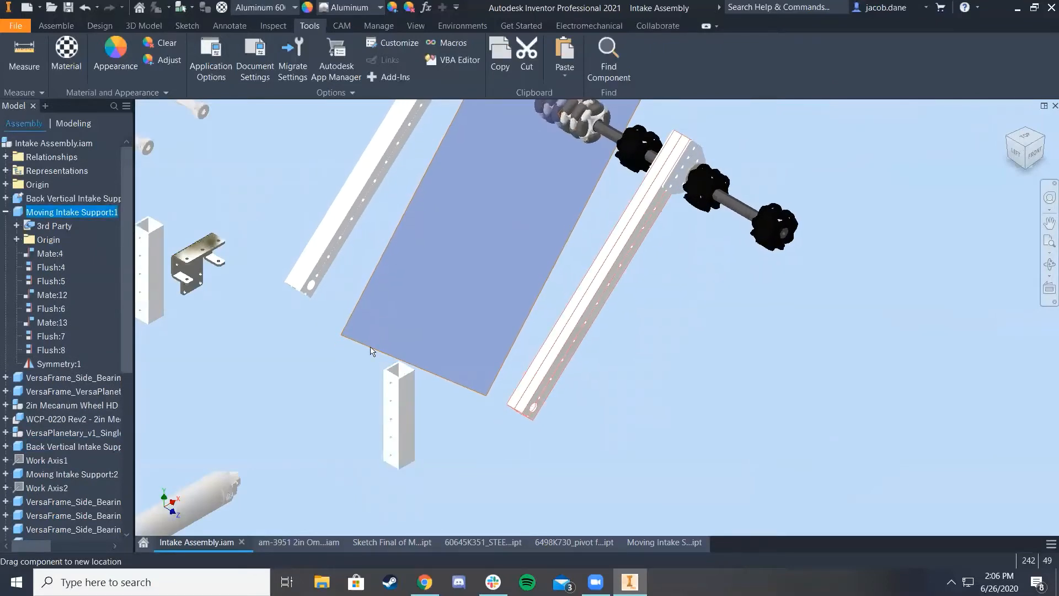
Delete the Mate:8 constraint of Moving Intake Support:2, and check the lower ends of both supports
left_click(55, 474)
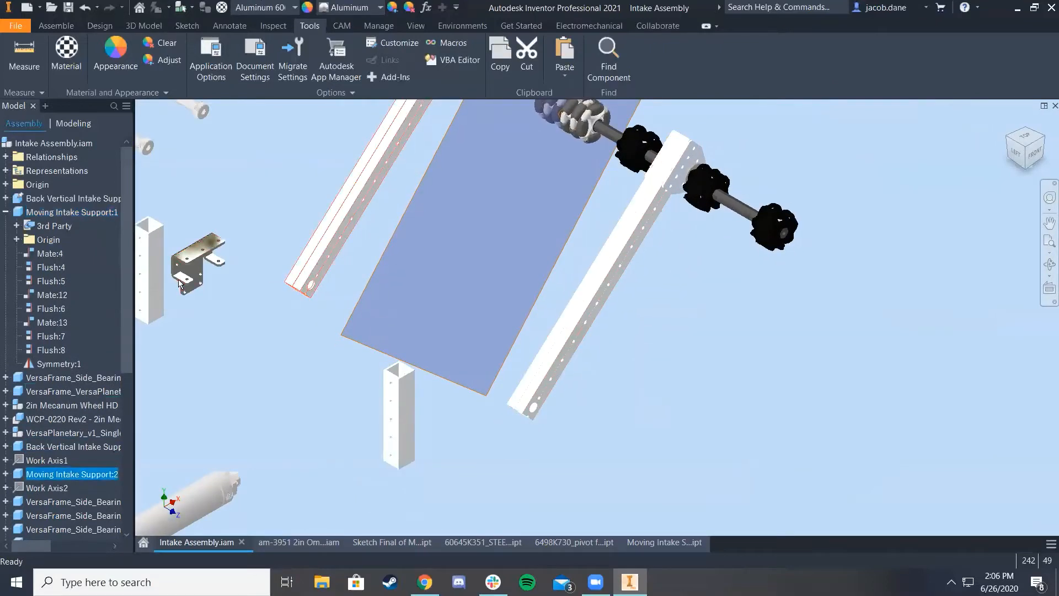
left_click(4, 475)
scroll(54, 435, "up", 1)
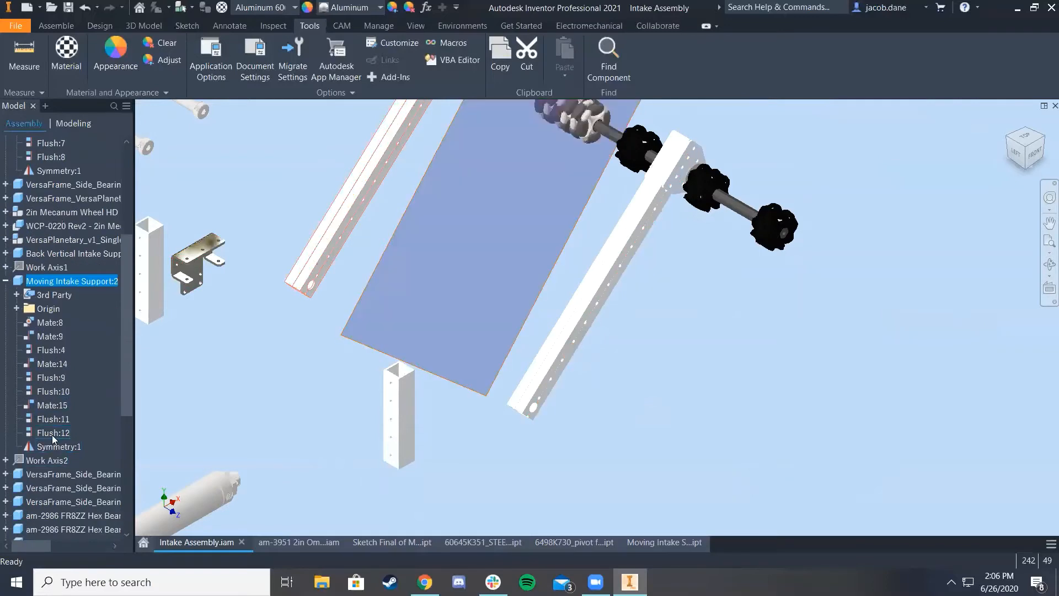
right_click(40, 327)
left_click(56, 344)
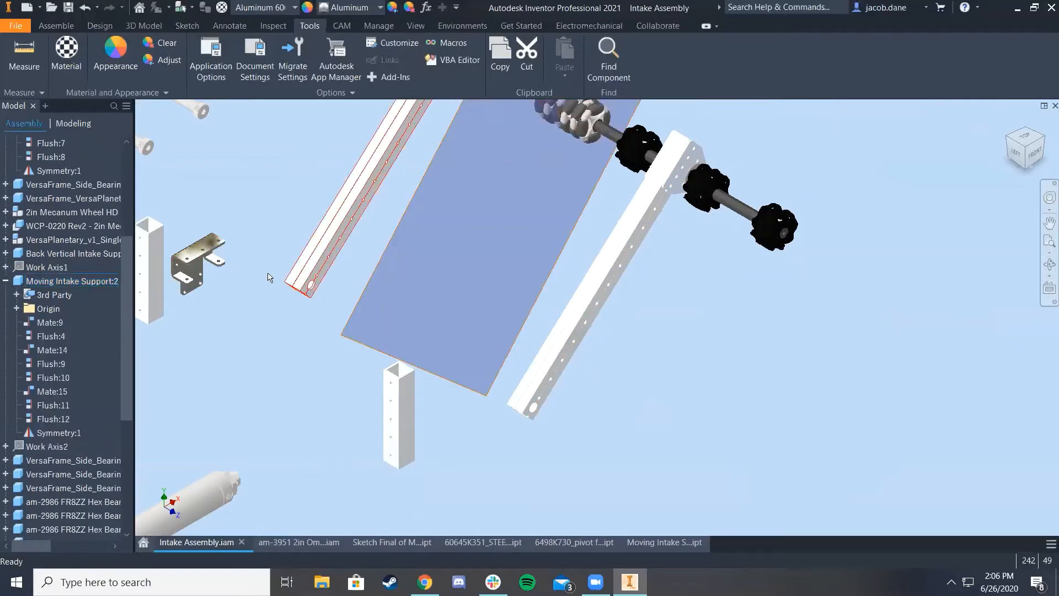
left_click(325, 275)
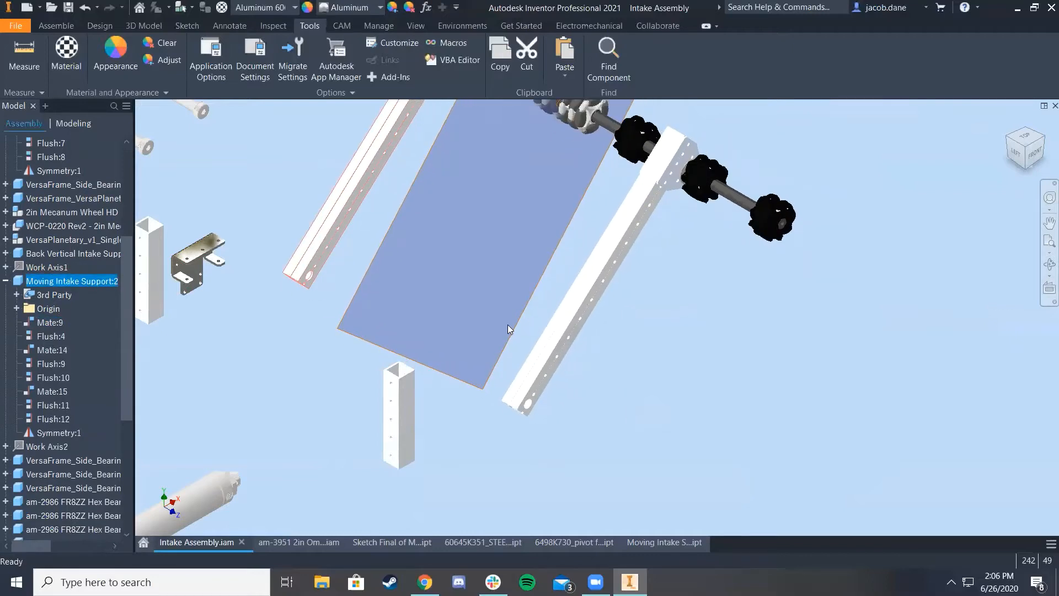
scroll(522, 427, "up", 3)
middle_click_drag(521, 427, 597, 365)
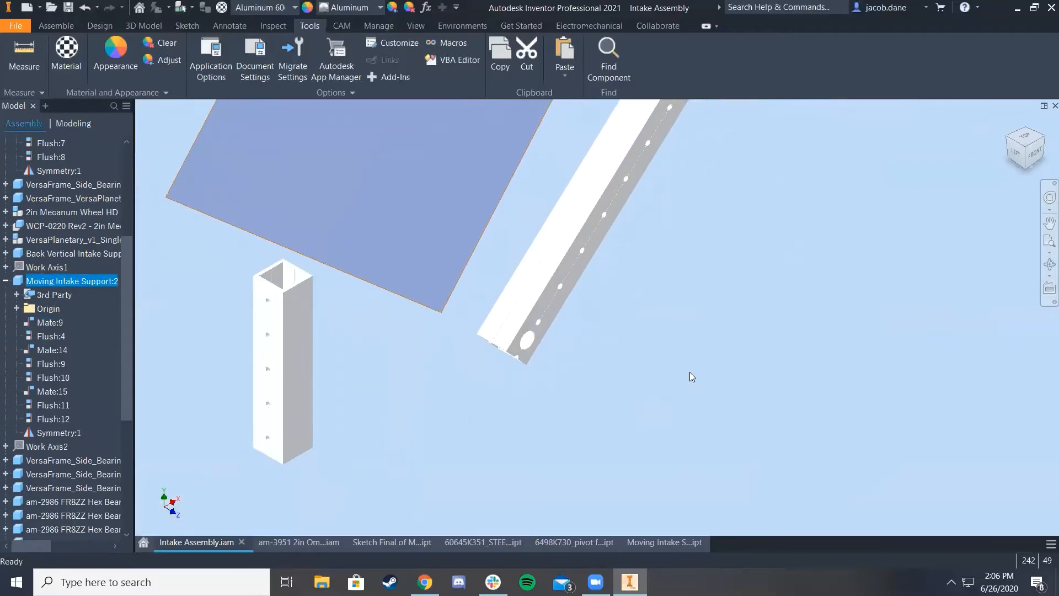
left_click(506, 438)
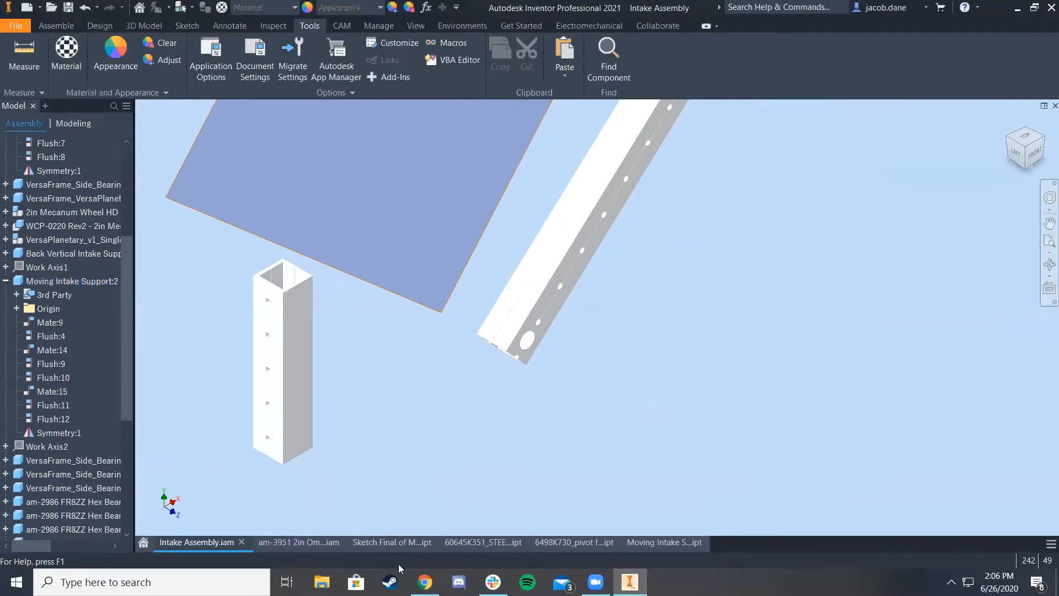
Open the Sketch Final of Mechanism Intake part and examine the dimensions around the lower pivot and the vertical post
left_click(387, 543)
scroll(600, 411, "up", 5)
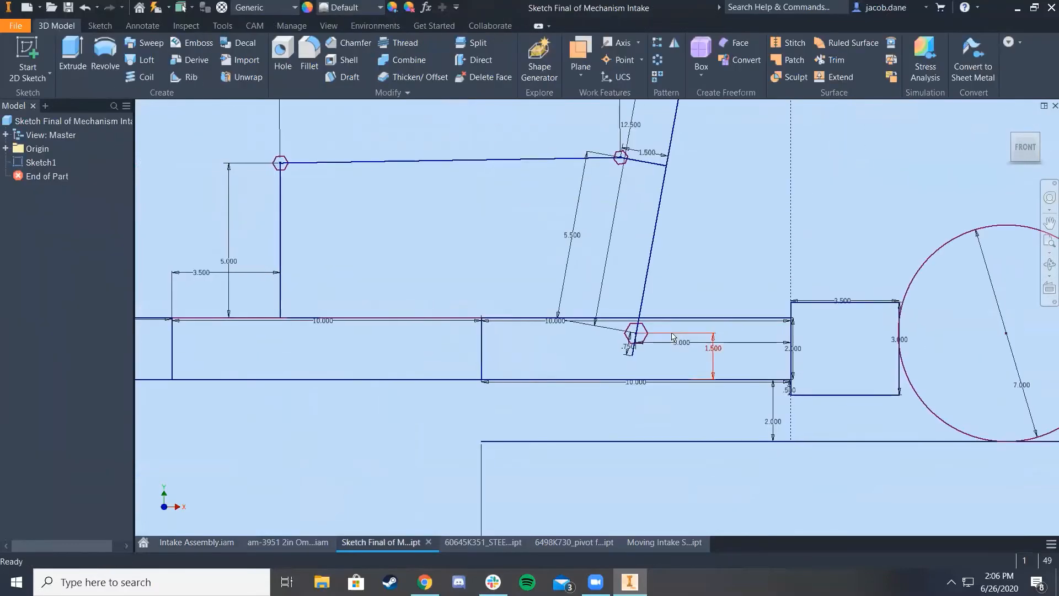
scroll(601, 412, "down", 3)
key("F2")
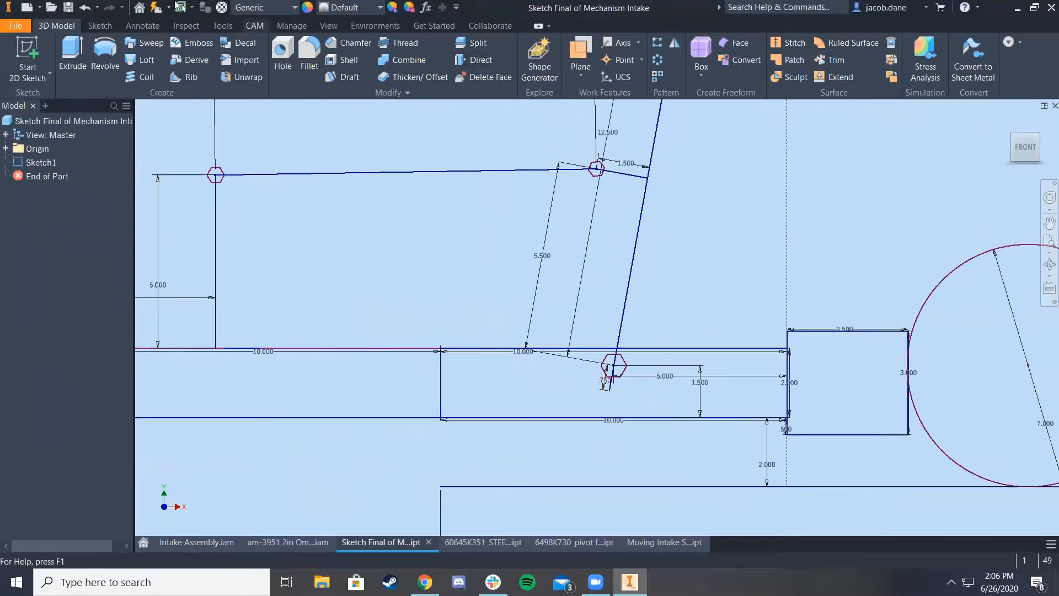
left_click_drag(244, 235, 415, 229)
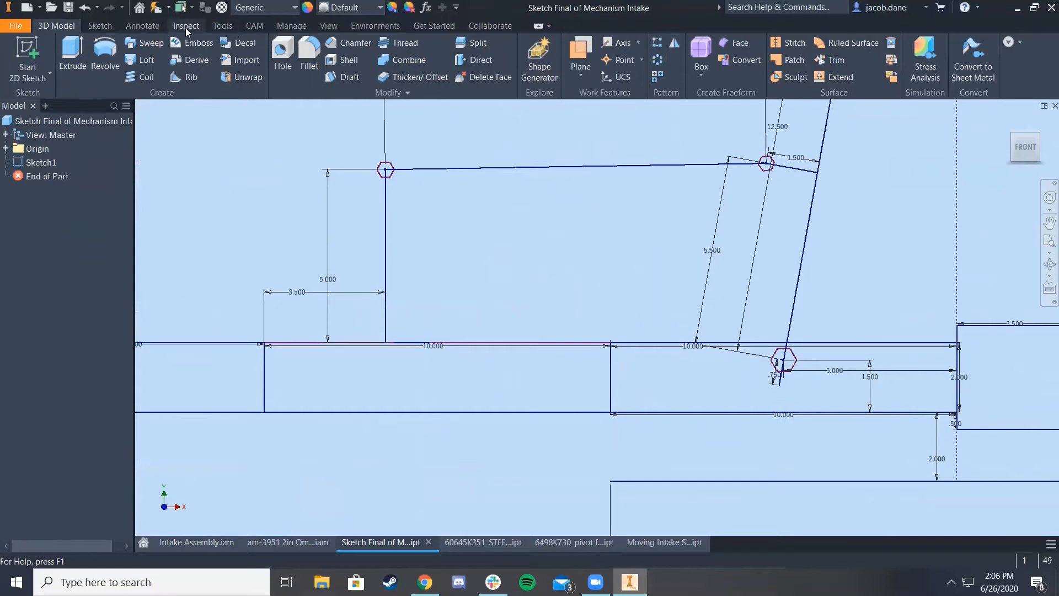
Measure the distance from the lower pivot's centre to the base of the vertical post, and inspect the post's top pivot
left_click(223, 26)
left_click(25, 55)
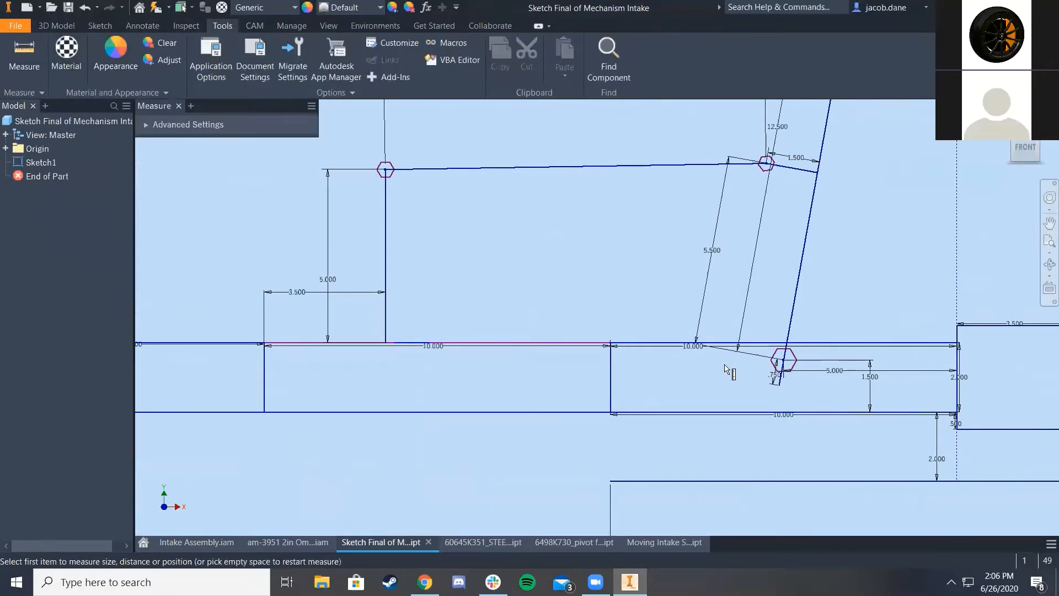
scroll(768, 367, "up", 3)
scroll(789, 367, "up", 3)
left_click(819, 342)
scroll(706, 346, "down", 6)
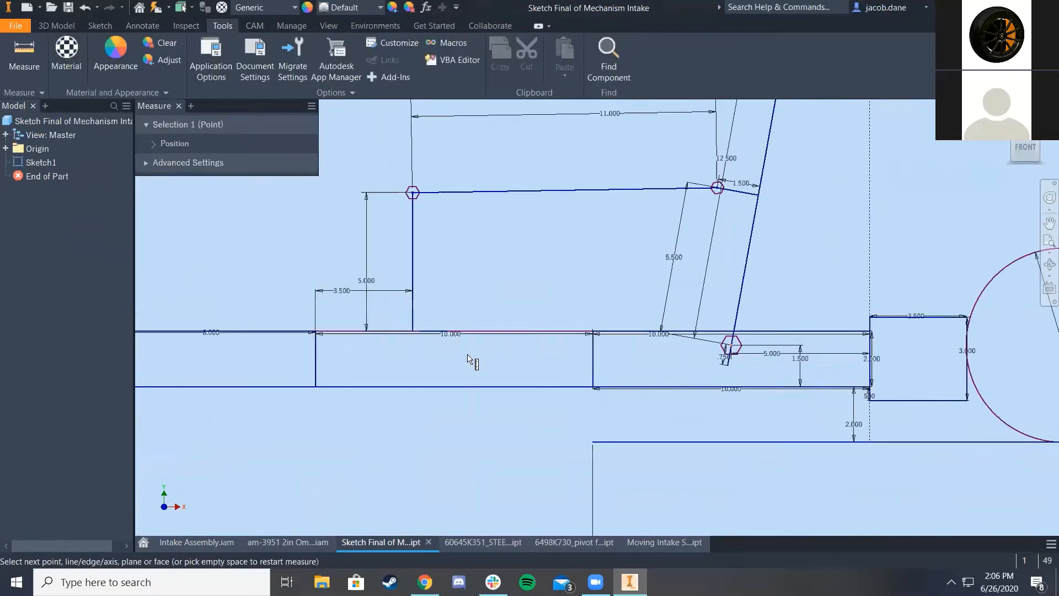
scroll(425, 342, "up", 3)
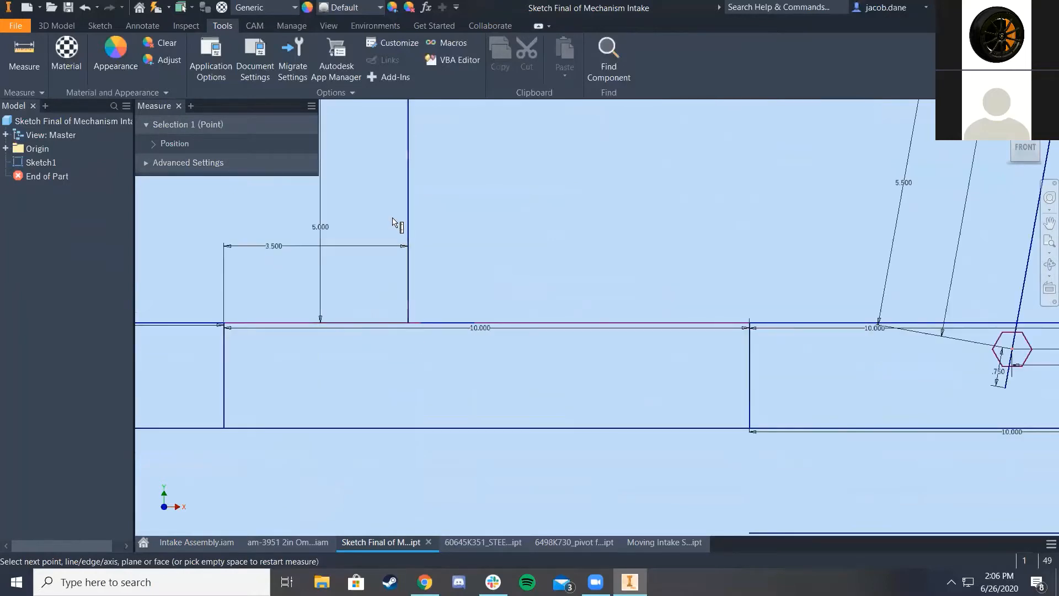
scroll(397, 226, "down", 5)
scroll(397, 226, "up", 5)
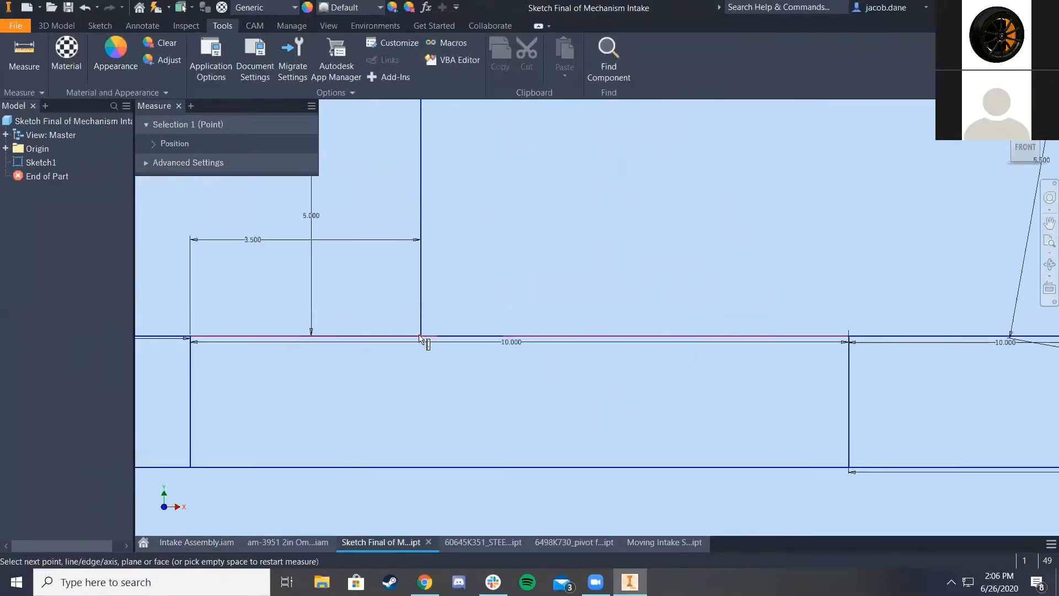
left_click(421, 336)
scroll(557, 370, "down", 4)
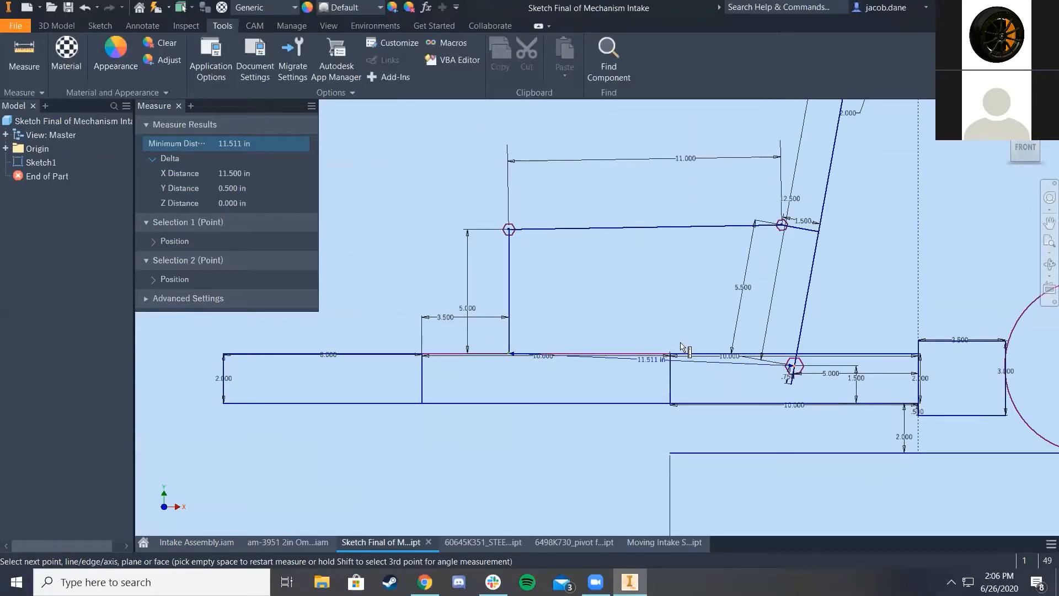
right_click(538, 272)
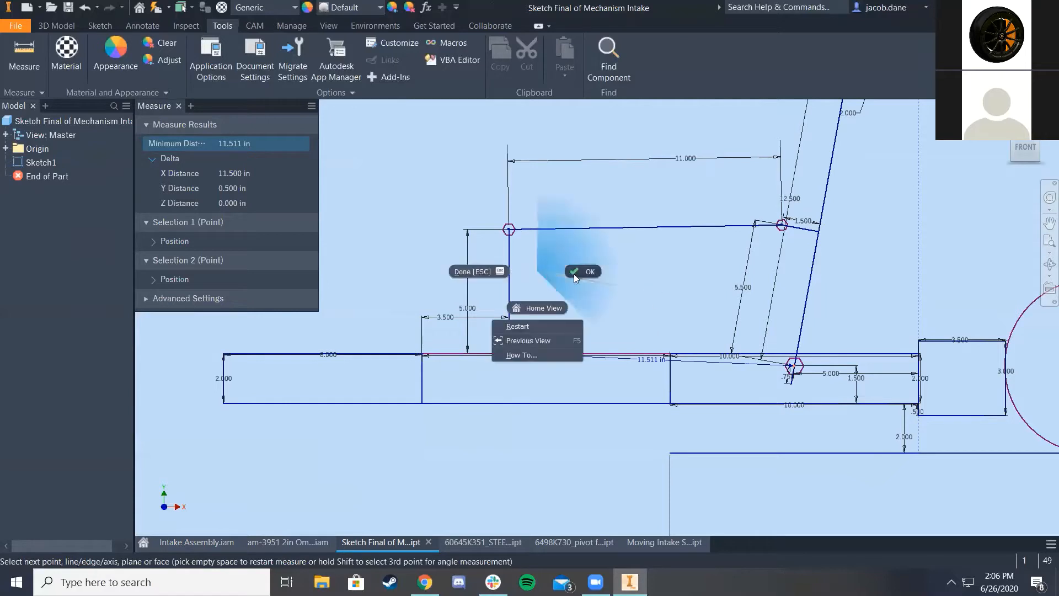
left_click(574, 274)
scroll(501, 206, "up", 5)
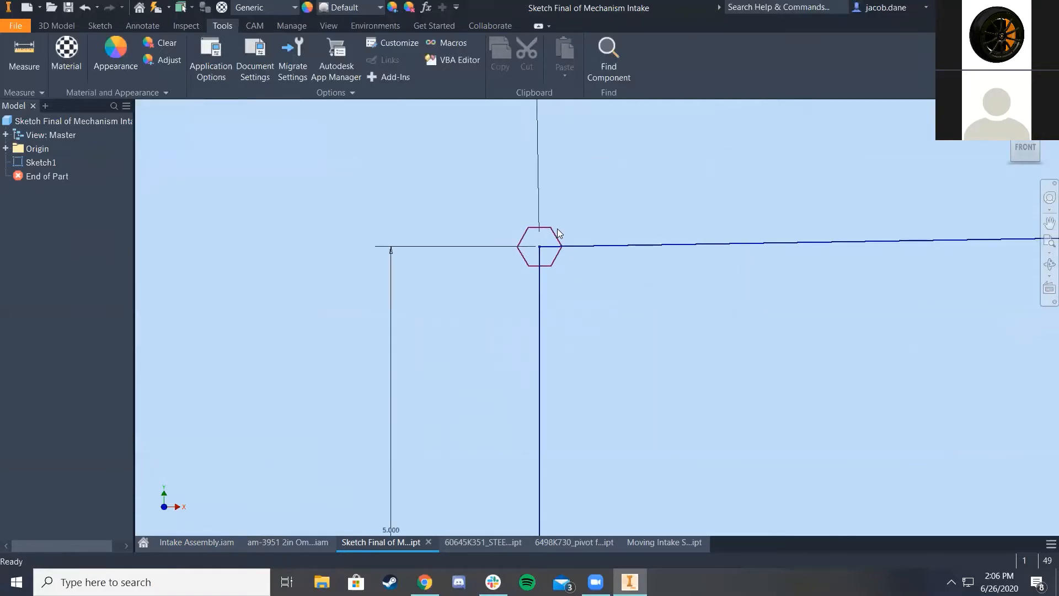
scroll(566, 261, "down", 4)
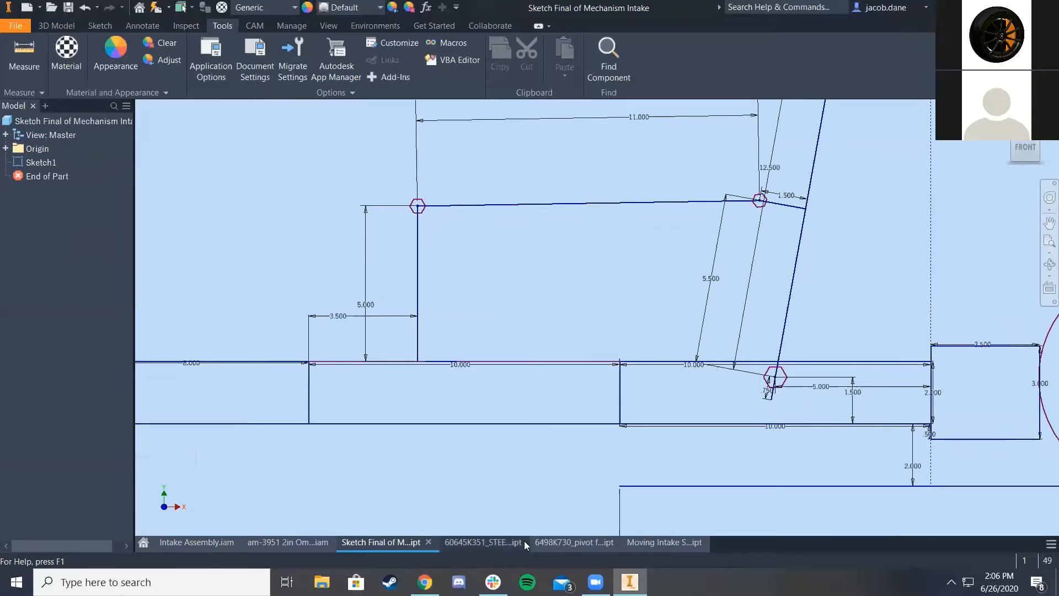
Switch to the McMaster-Carr page in Chrome and examine the 6498K73 pivot bracket drawing for its hole height and base dimensions
key("alt+Tab")
key("alt+Tab")
key("alt+Tab")
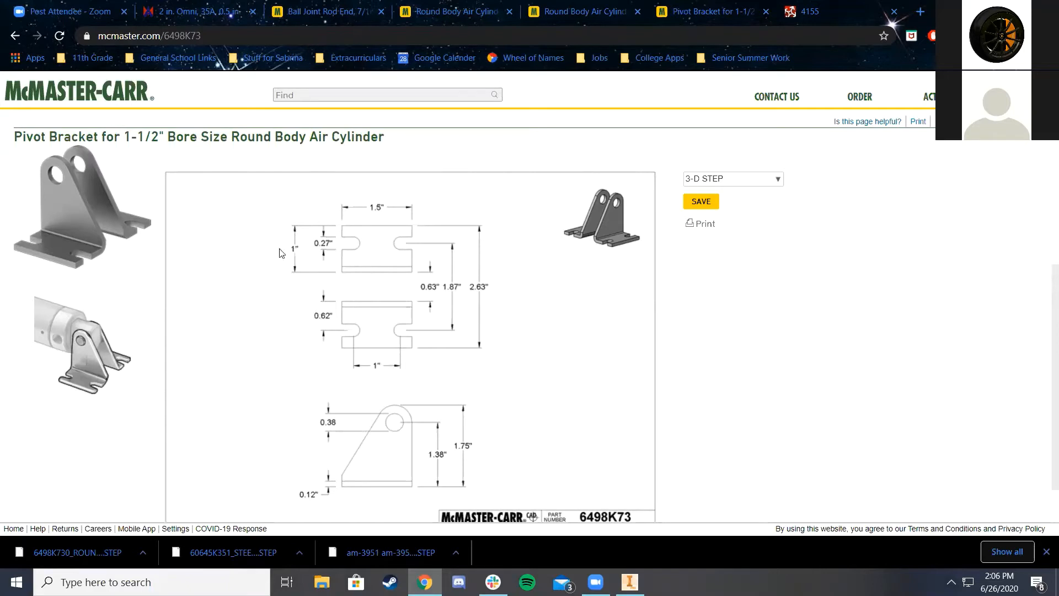
scroll(499, 411, "down", 1)
scroll(491, 386, "up", 2)
scroll(485, 362, "down", 2)
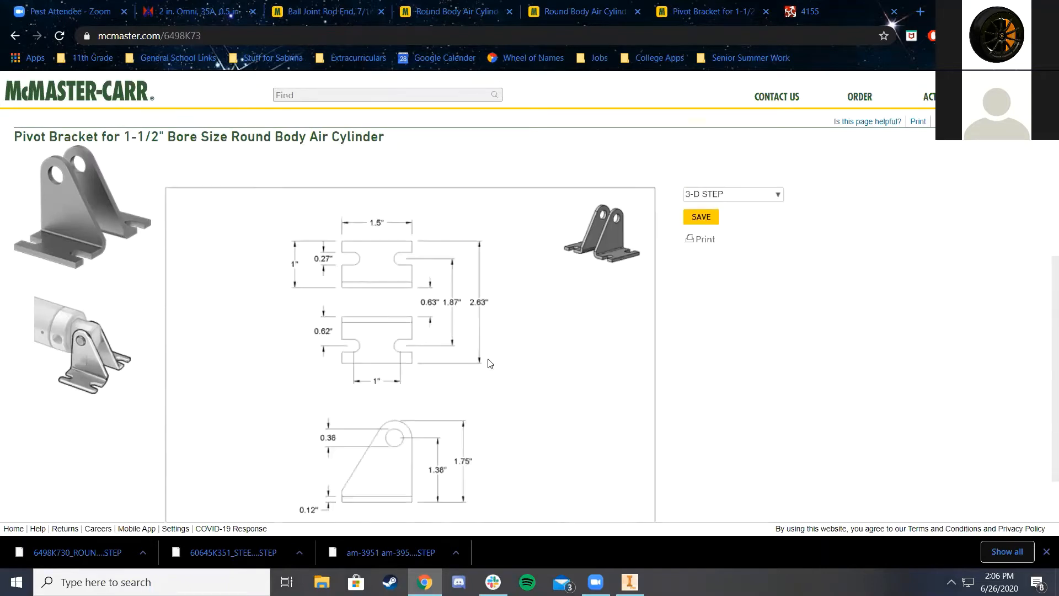
scroll(439, 375, "down", 1)
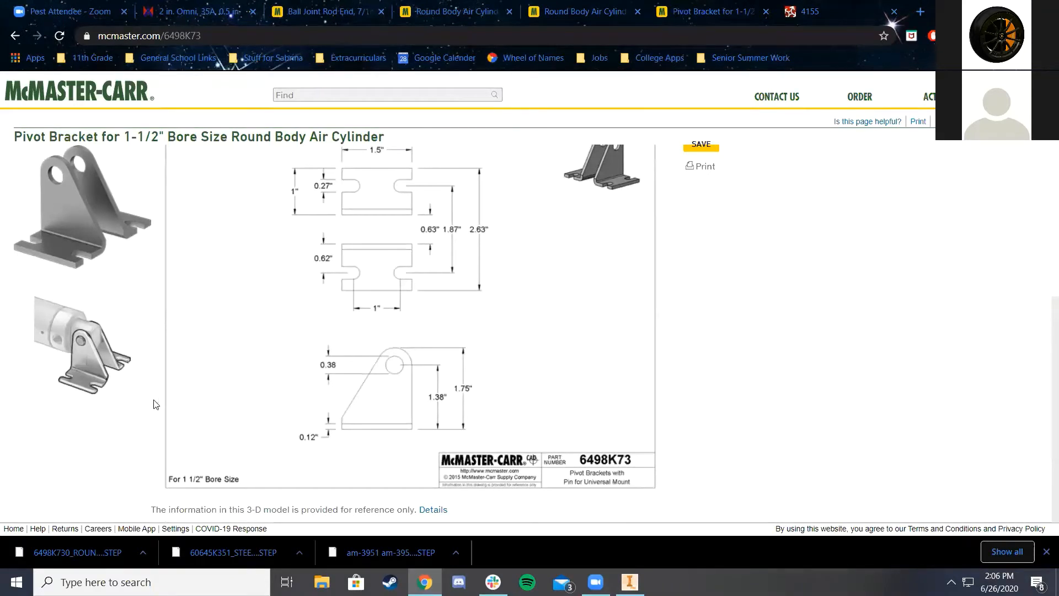
scroll(243, 397, "up", 3)
scroll(280, 397, "down", 3)
scroll(396, 292, "up", 1)
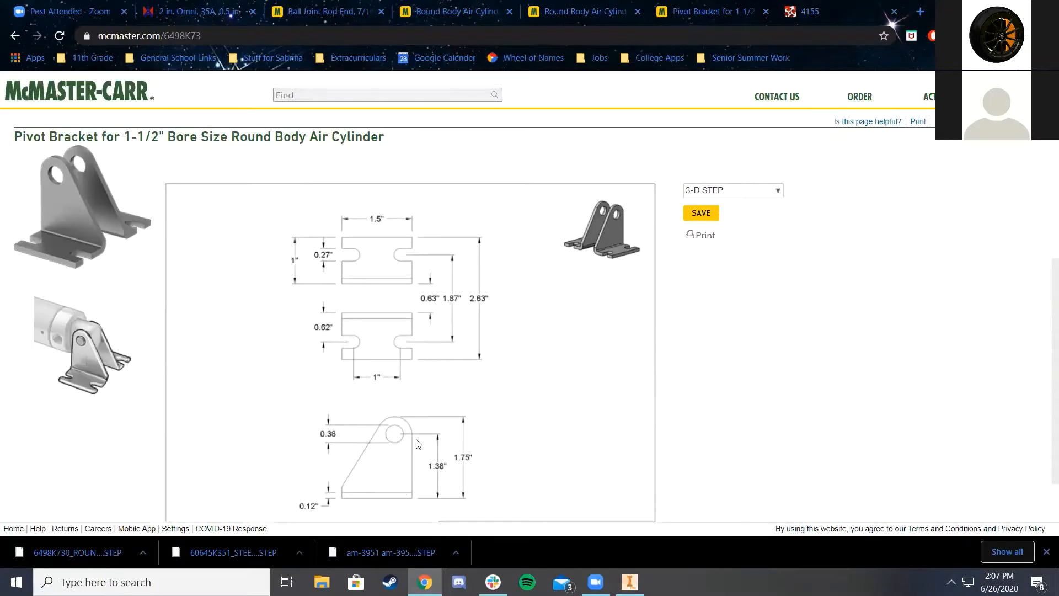
scroll(419, 444, "down", 1)
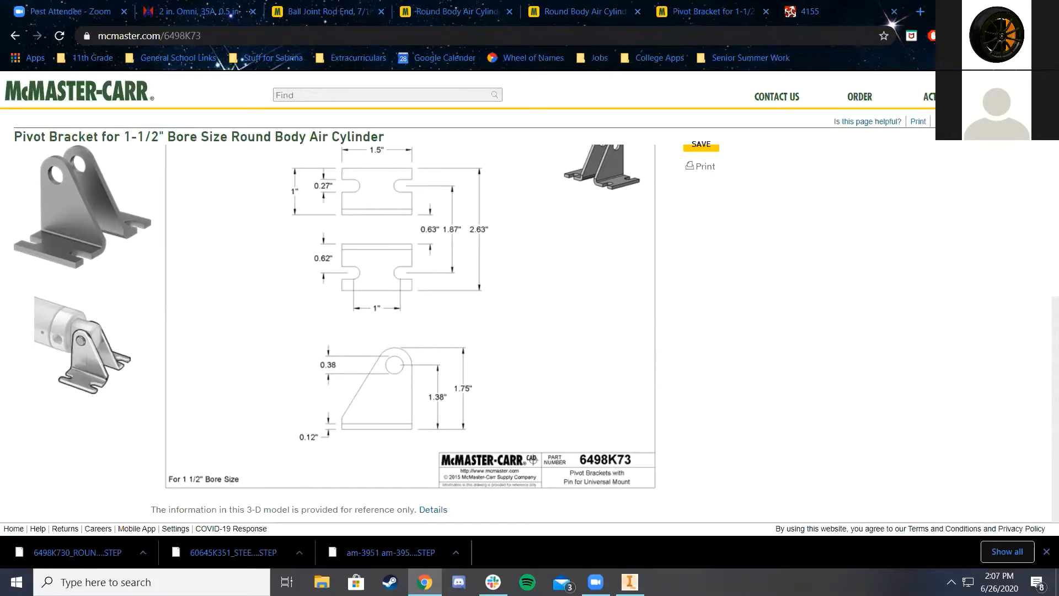
Switch back to Inventor and measure the distance from the vertical post to the lower pivot's centre in the mechanism sketch
left_click(630, 582)
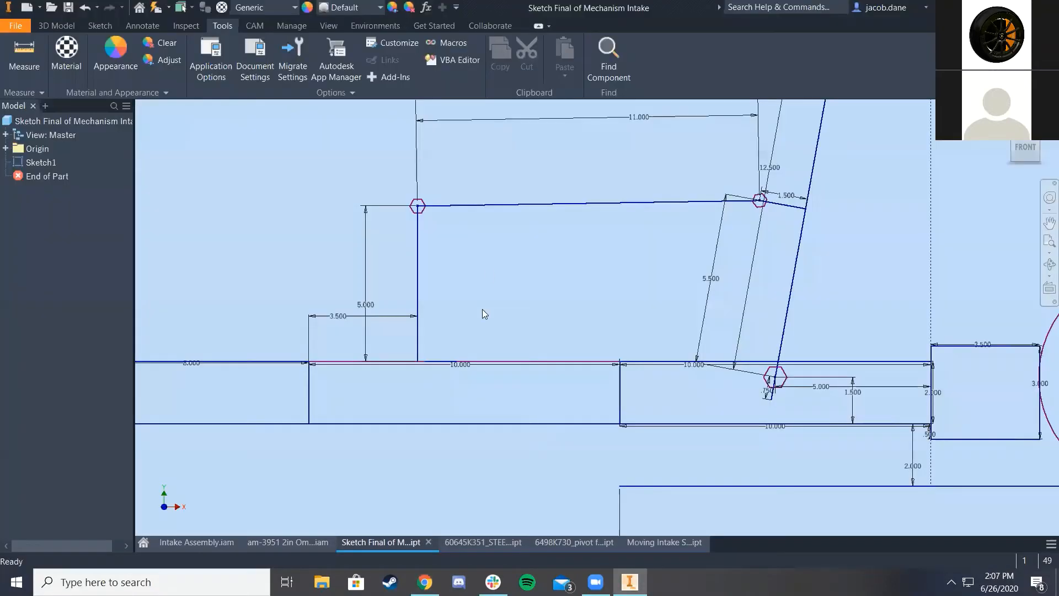
left_click(24, 55)
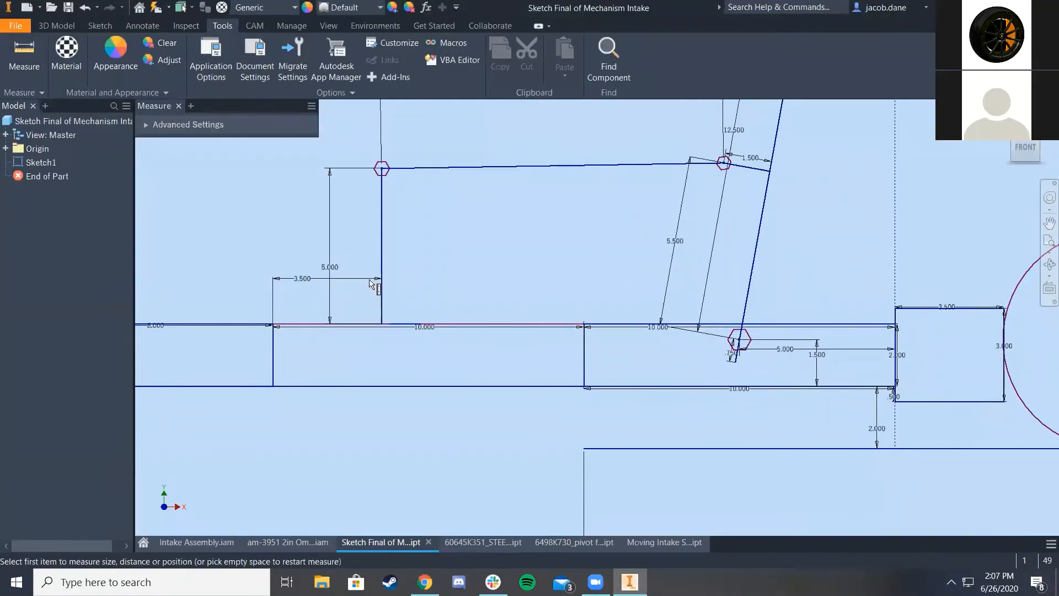
left_click(381, 292)
scroll(741, 349, "up", 5)
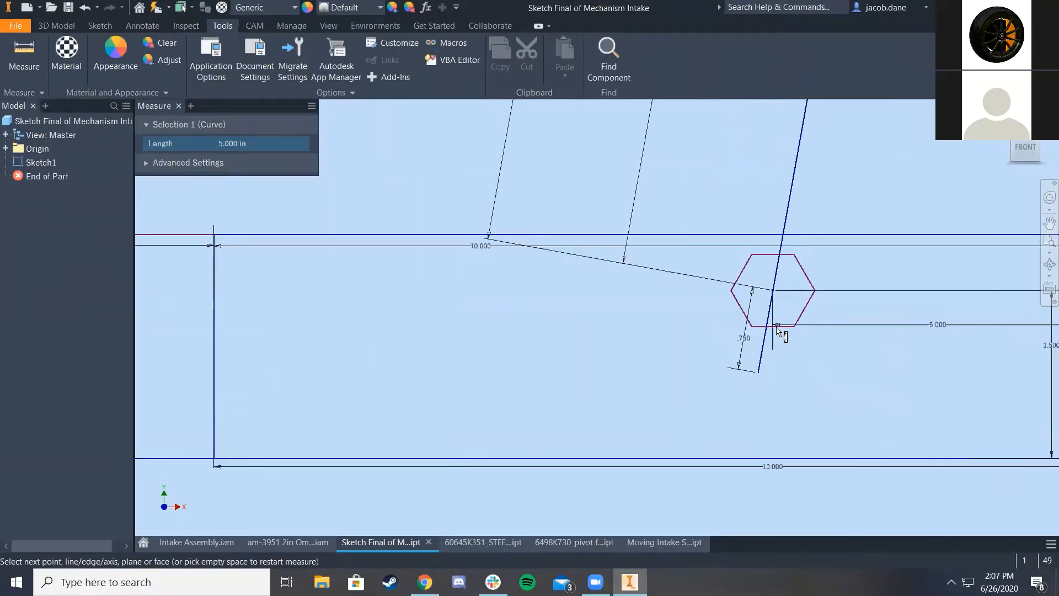
left_click(773, 290)
scroll(390, 255, "down", 5)
middle_click_drag(378, 252, 545, 266)
mouse_move(425, 209)
middle_mouse_down()
mouse_move(677, 262)
mouse_move(666, 264)
middle_mouse_up()
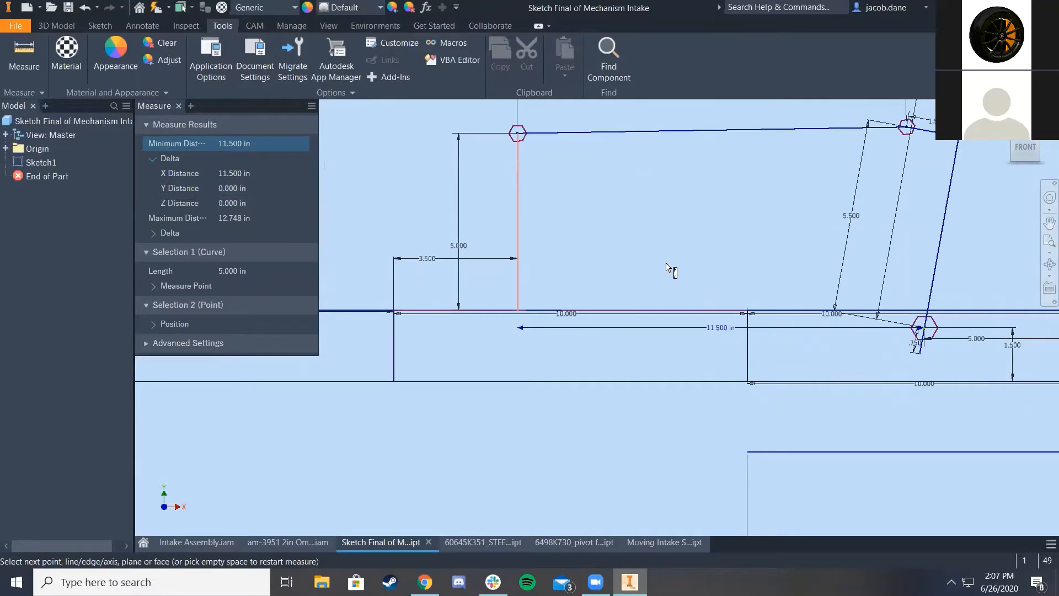
middle_click_drag(582, 224, 536, 248)
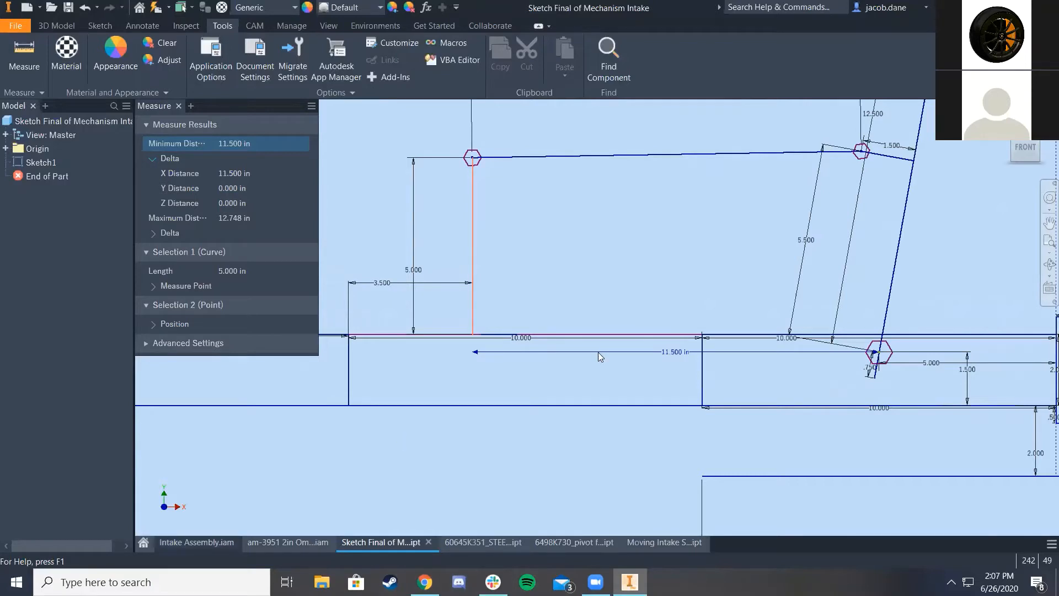
In Intake Assembly, mate the moving intake support's lower pivot hole axis to the vertical support's side face with an offset of 11.5+1.38 in
left_click(196, 542)
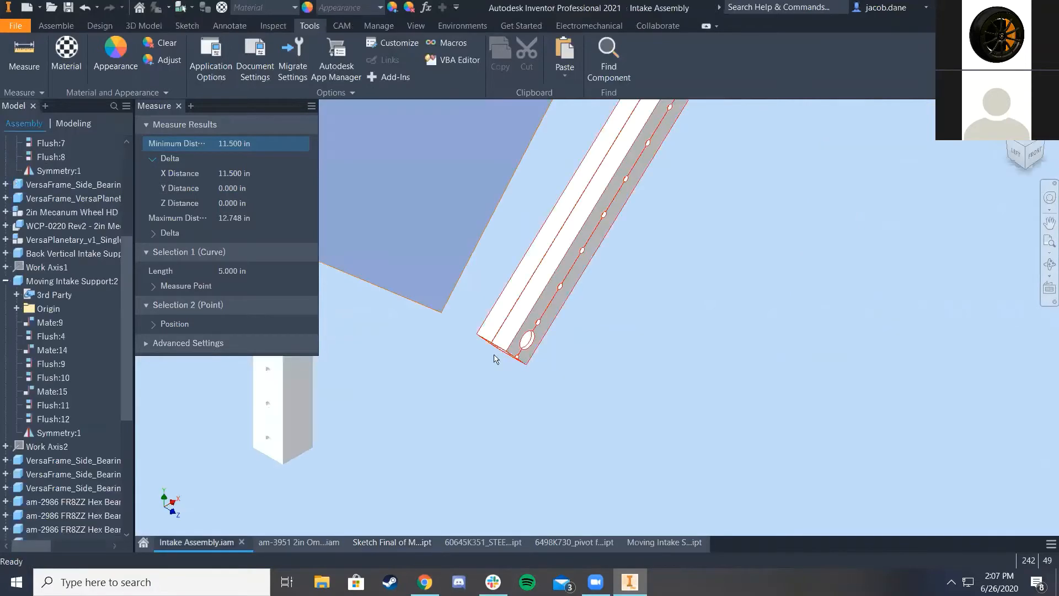
left_click(56, 26)
left_click(178, 55)
scroll(584, 359, "down", 3)
scroll(584, 359, "up", 3)
left_click(612, 415)
scroll(805, 273, "up", 3)
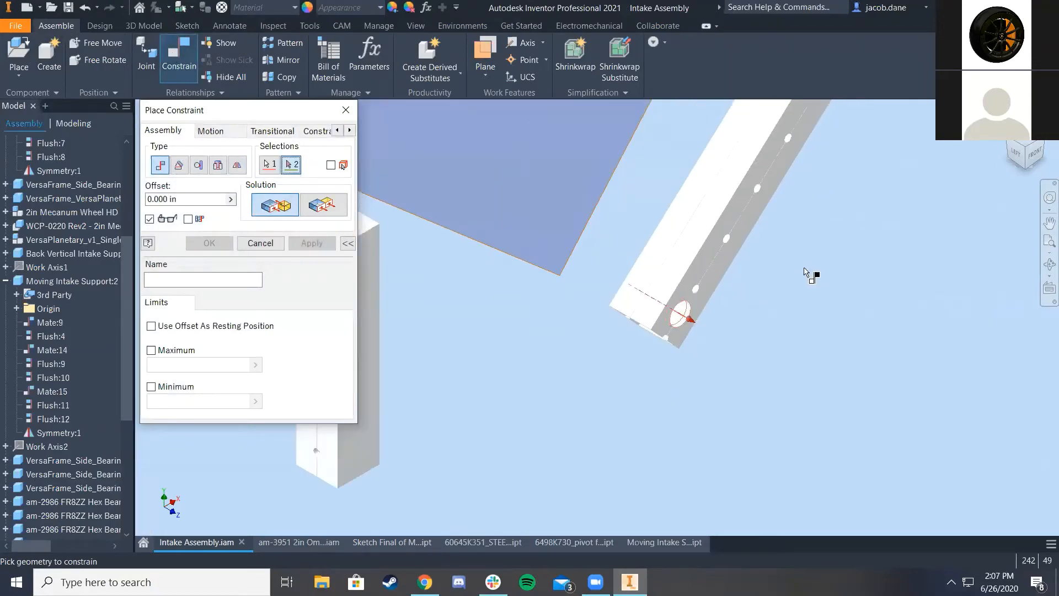
left_click(1046, 145)
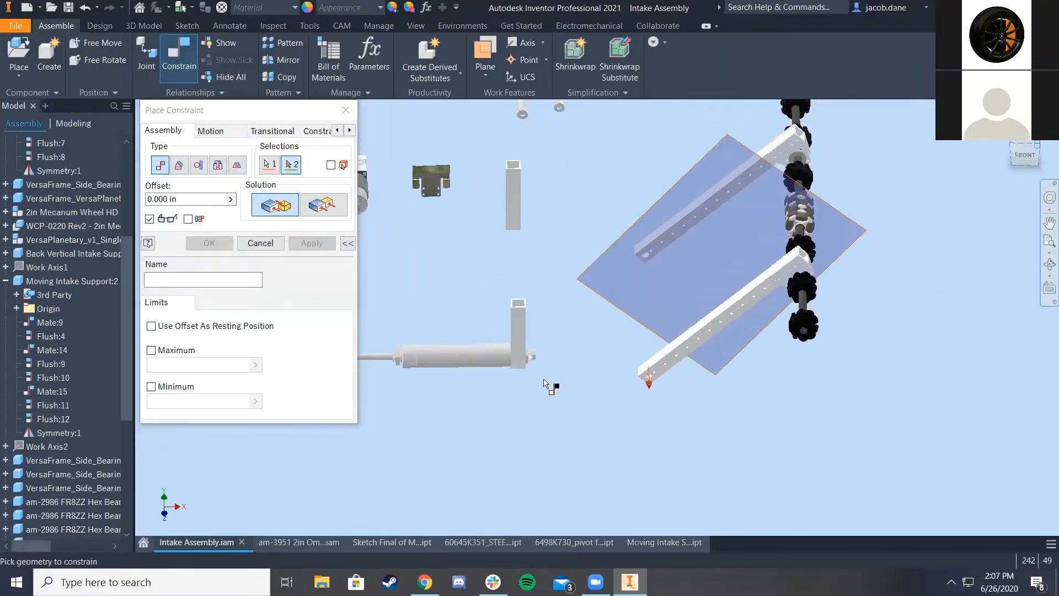
scroll(539, 348, "down", 5)
left_click(456, 265)
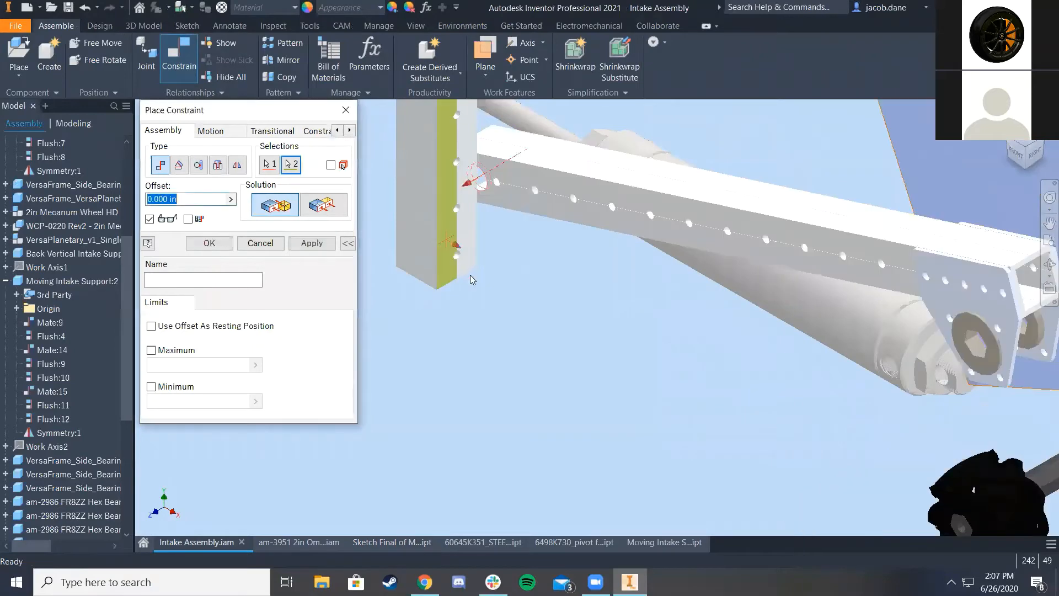
type("11.5+1.38")
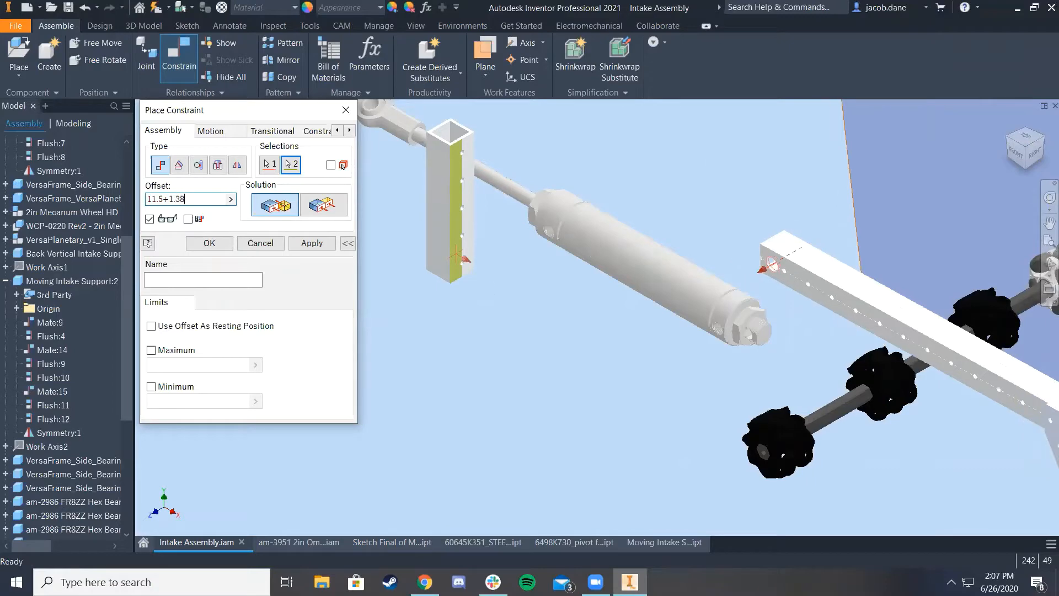
left_click(210, 243)
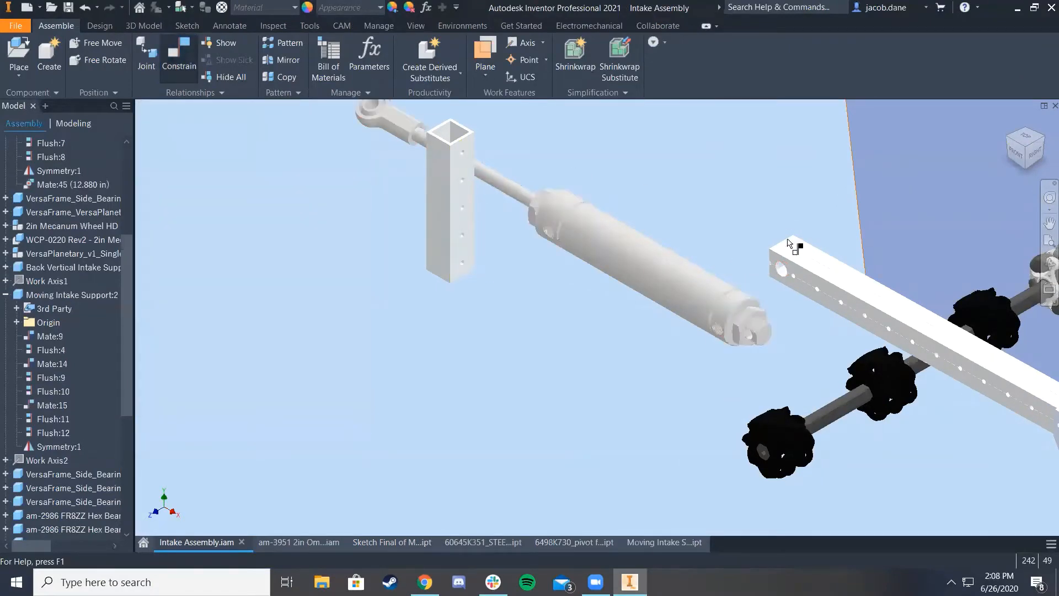
Mate the same lower pivot hole axis to the vertical support's bottom face with an offset of .5 in
key("c")
scroll(788, 243, "up", 5)
left_click(684, 441)
scroll(816, 341, "down", 3)
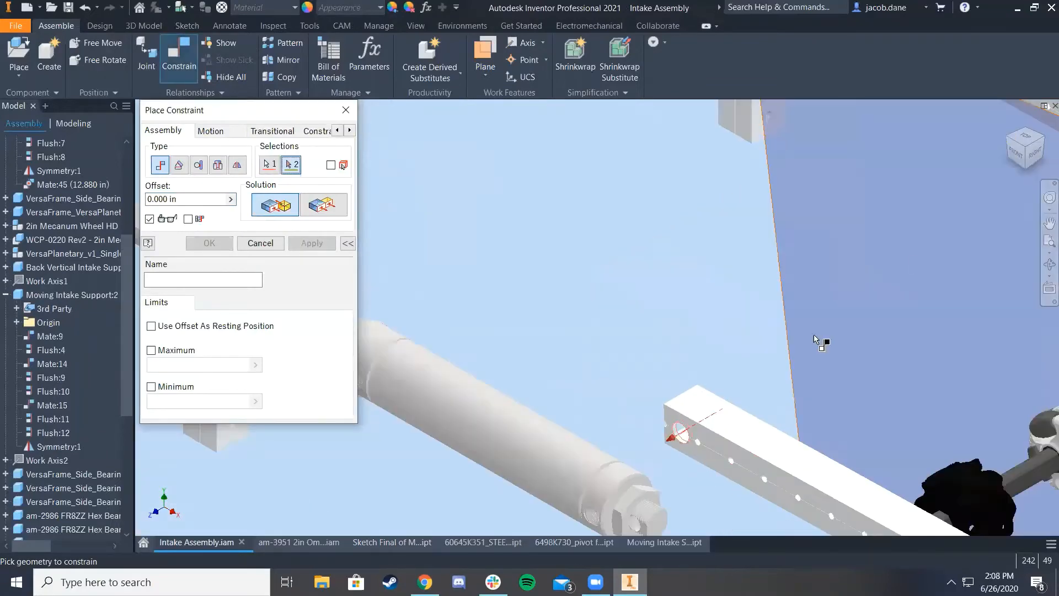
left_click(1027, 167)
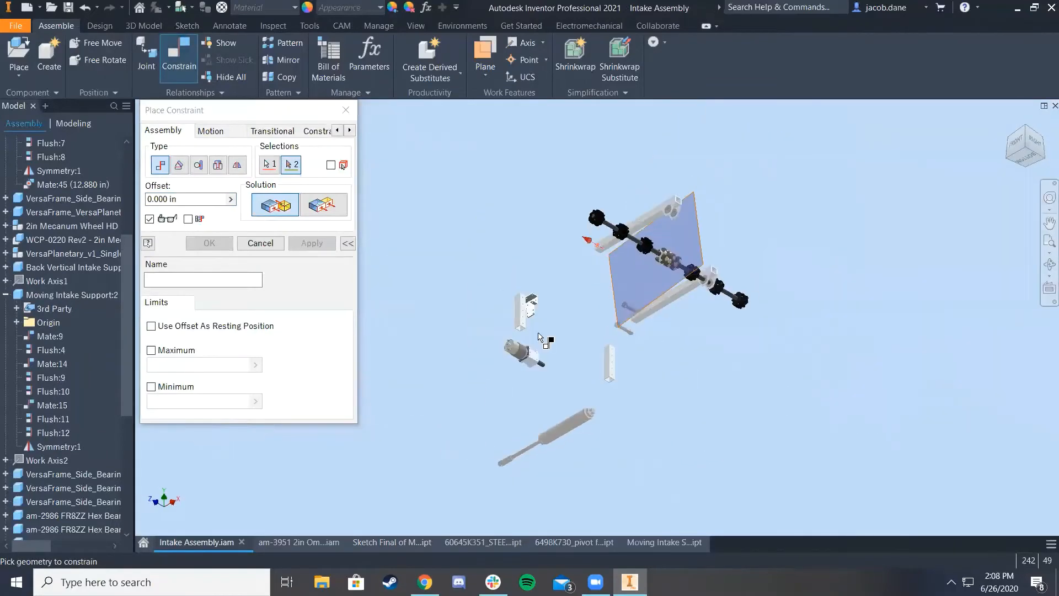
scroll(539, 334, "up", 6)
left_click(498, 260)
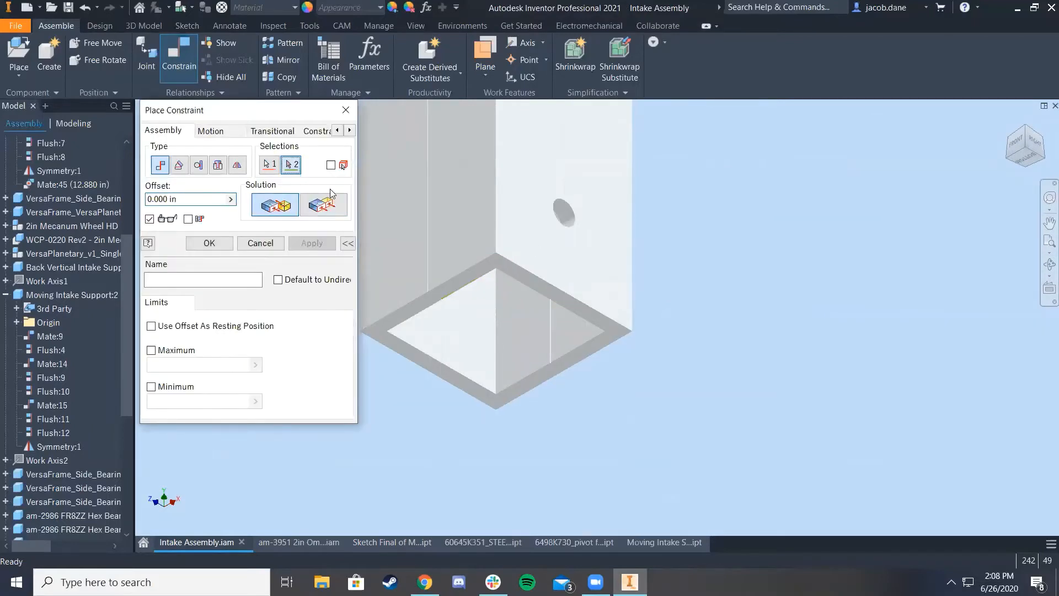
left_click(508, 269)
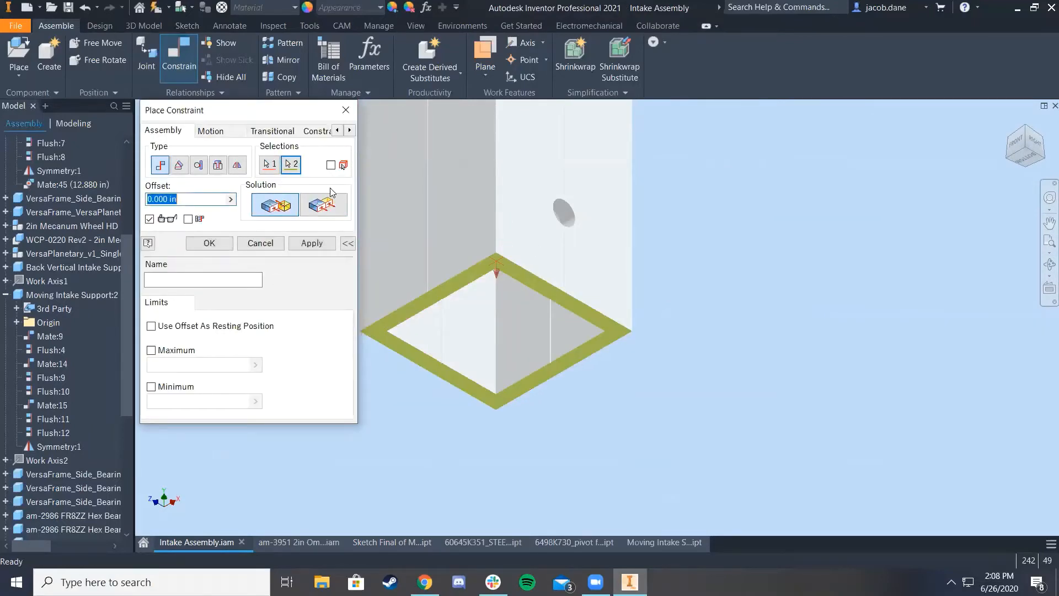
type(".5")
left_click(212, 244)
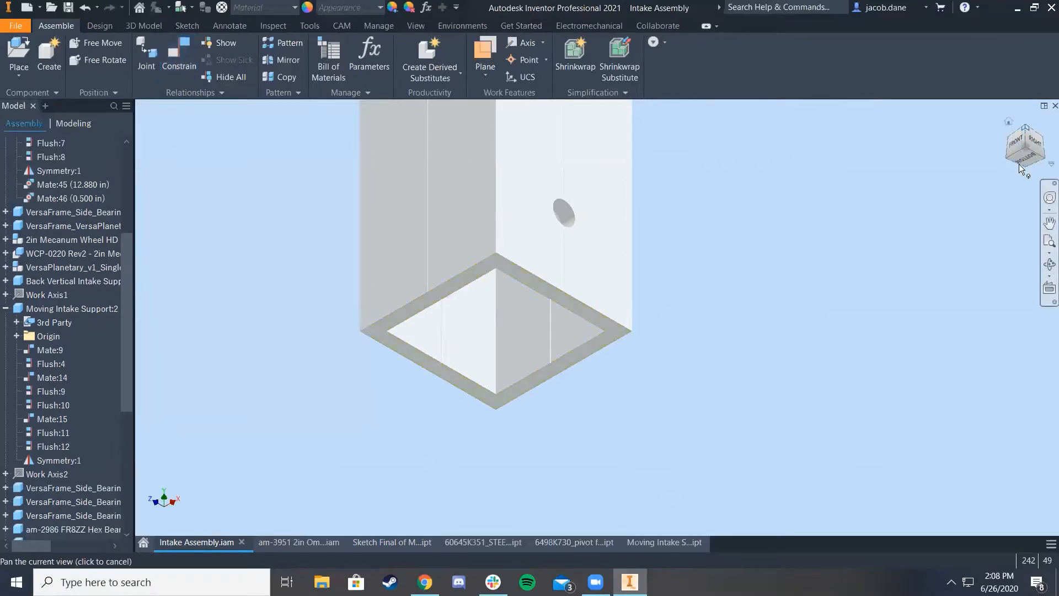
Swing the moving intake supports about the lower pivot to test the new constraints, and inspect the other support's lower end
left_click(1026, 132)
left_click_drag(683, 367, 780, 267)
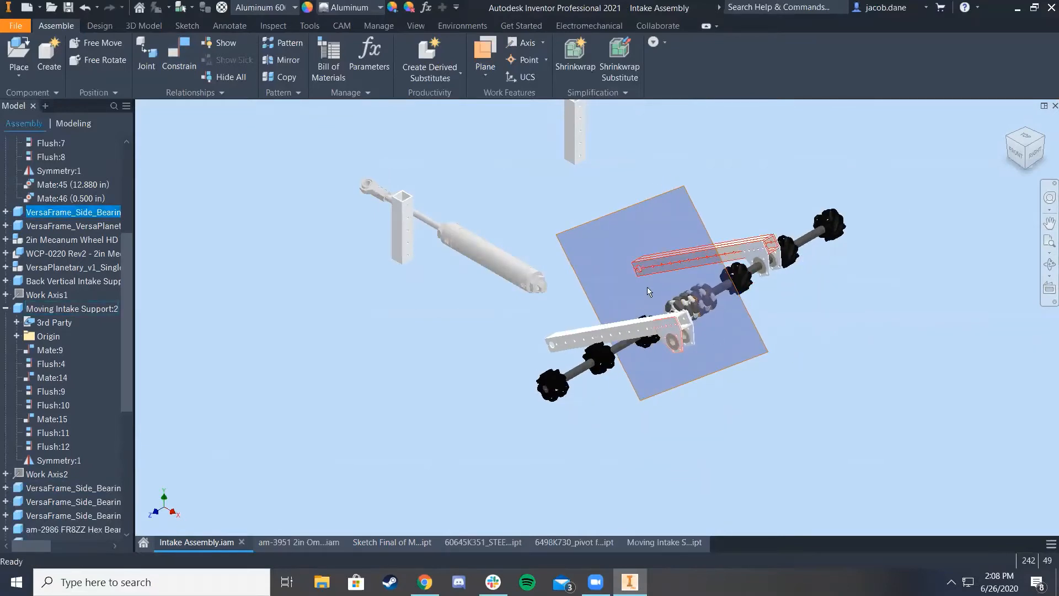
scroll(628, 286, "up", 4)
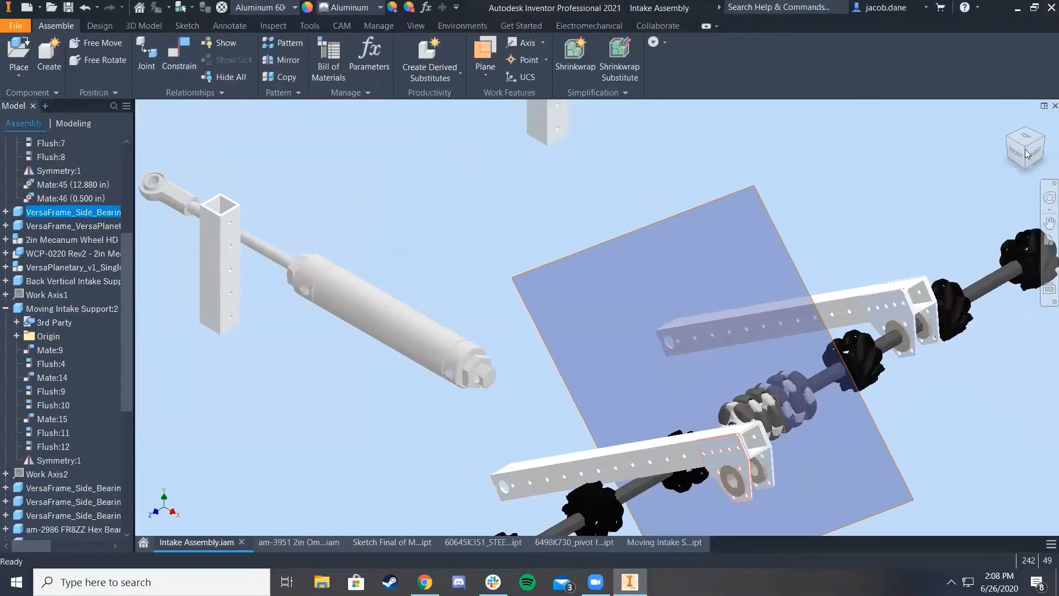
left_click(1026, 149)
scroll(696, 336, "down", 5)
scroll(645, 318, "up", 8)
middle_click_drag(504, 300, 514, 325)
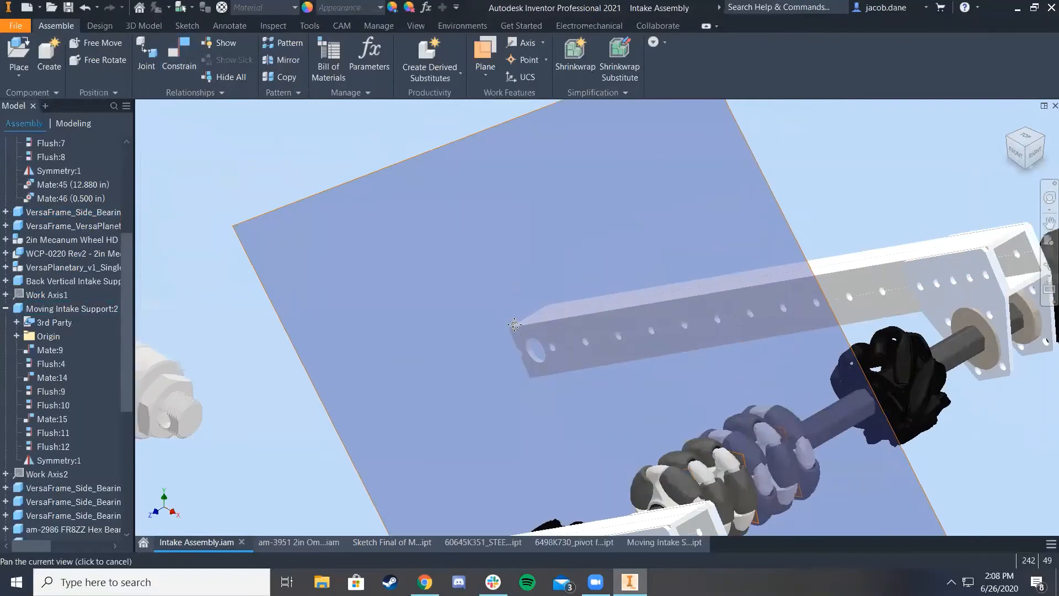
scroll(514, 325, "down", 3)
left_click(180, 55)
scroll(552, 397, "up", 8)
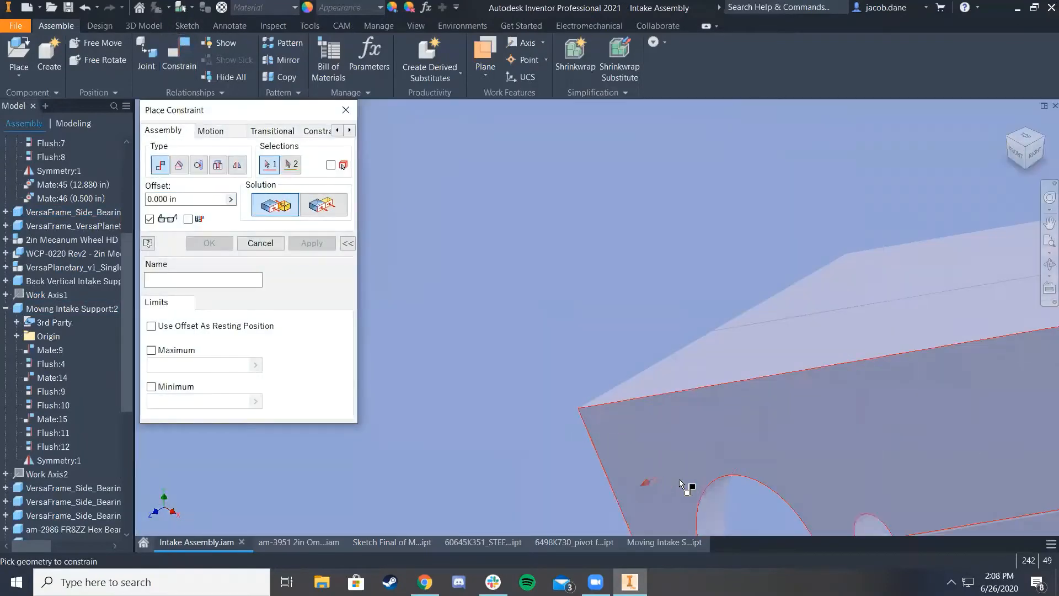
left_click(720, 492)
scroll(694, 414, "down", 5)
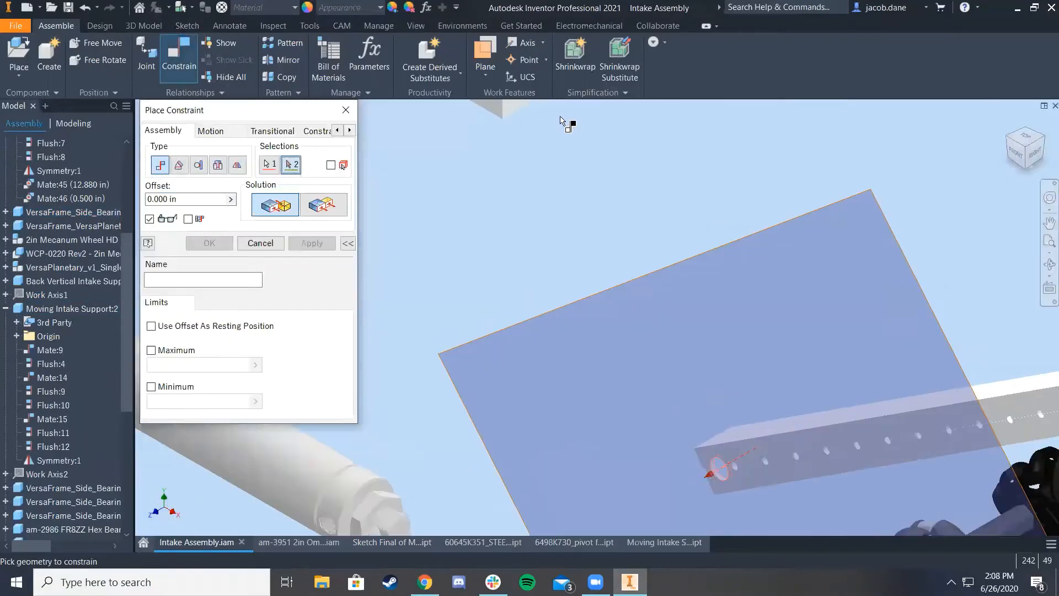
scroll(612, 279, "down", 3)
scroll(591, 303, "up", 5)
left_click(589, 307)
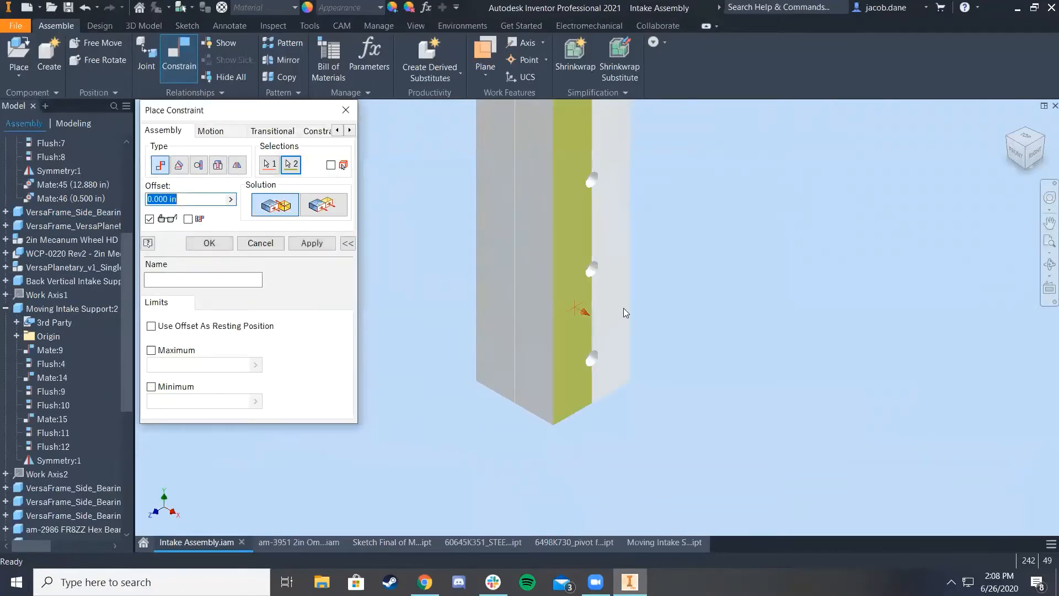
scroll(624, 312, "down", 5)
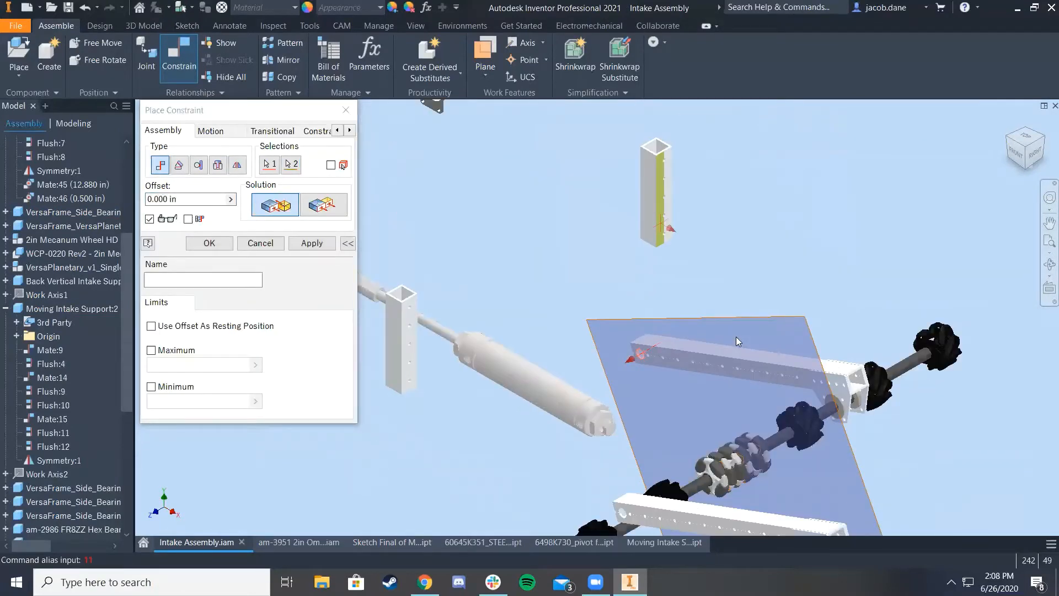
key("Return")
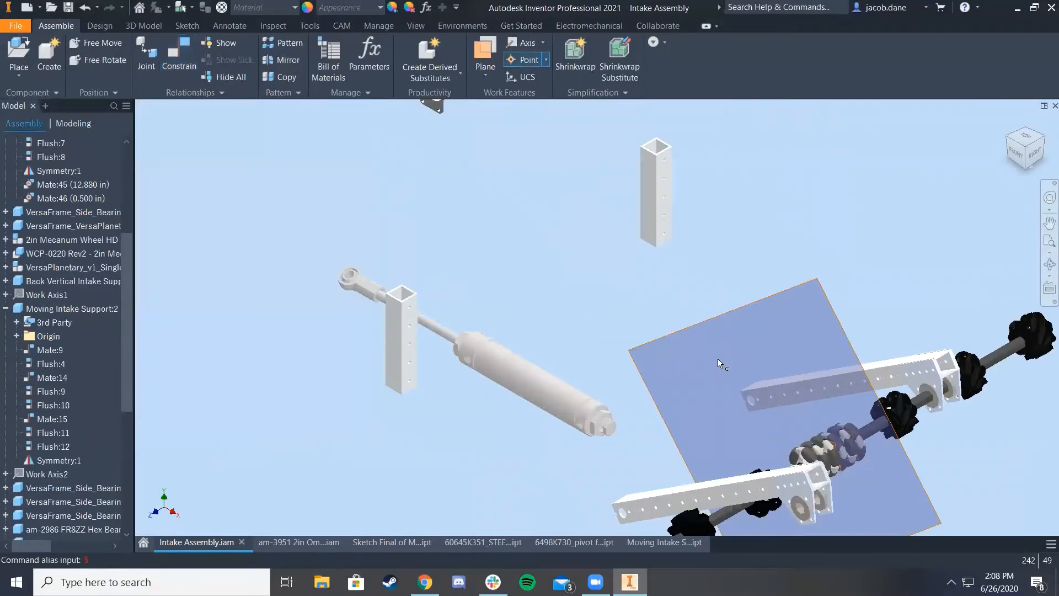
scroll(717, 358, "down", 4)
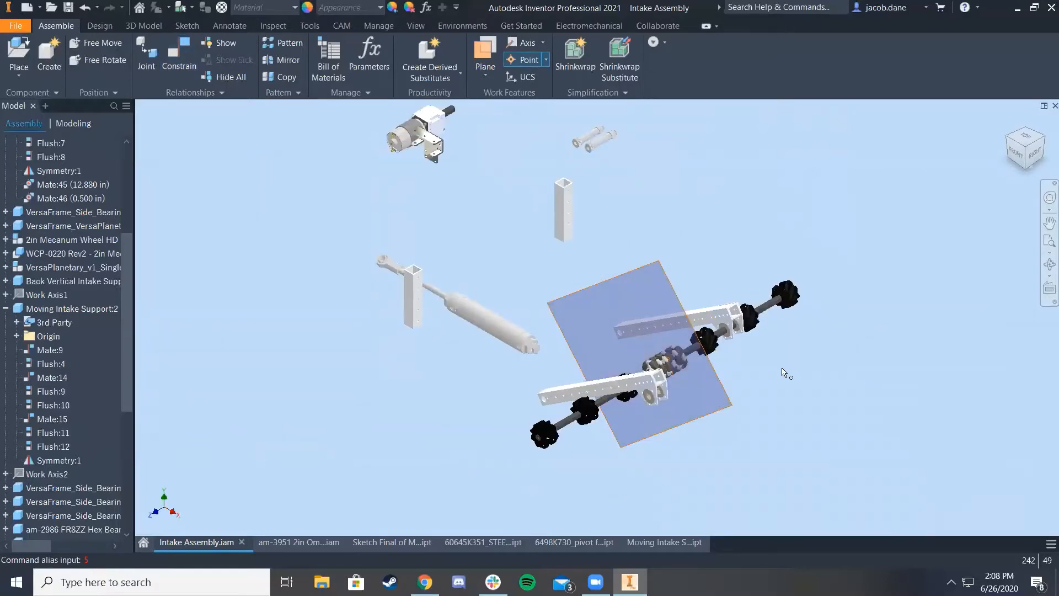
right_click(423, 331)
left_click(375, 351)
Move Moving Intake Support:2 to check how the two supports and the roller shaft swing together
scroll(611, 329, "down", 5)
middle_click_drag(559, 323, 527, 321)
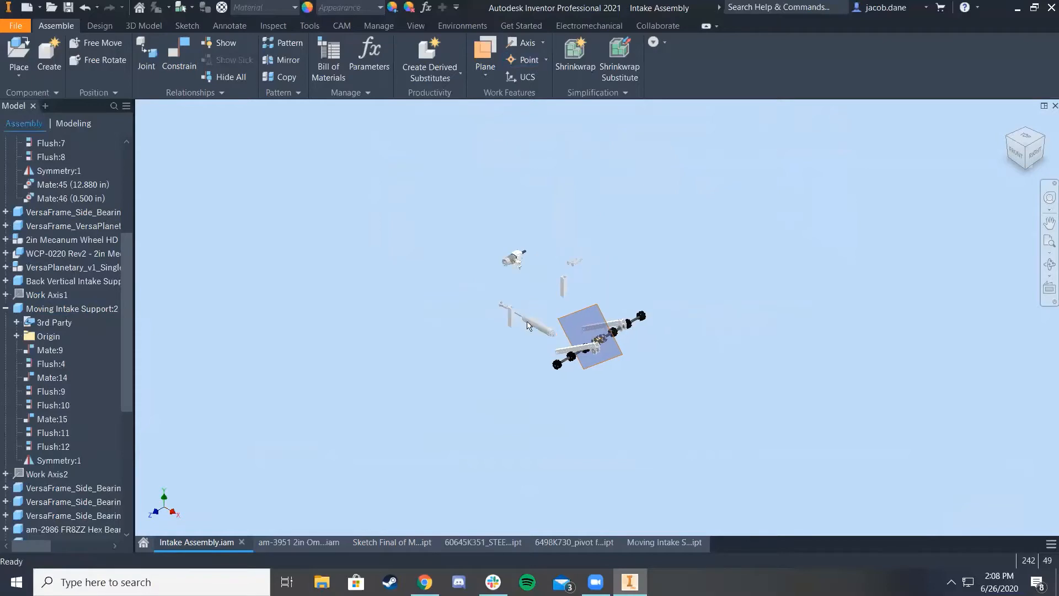
scroll(621, 326, "up", 3)
scroll(613, 312, "up", 3)
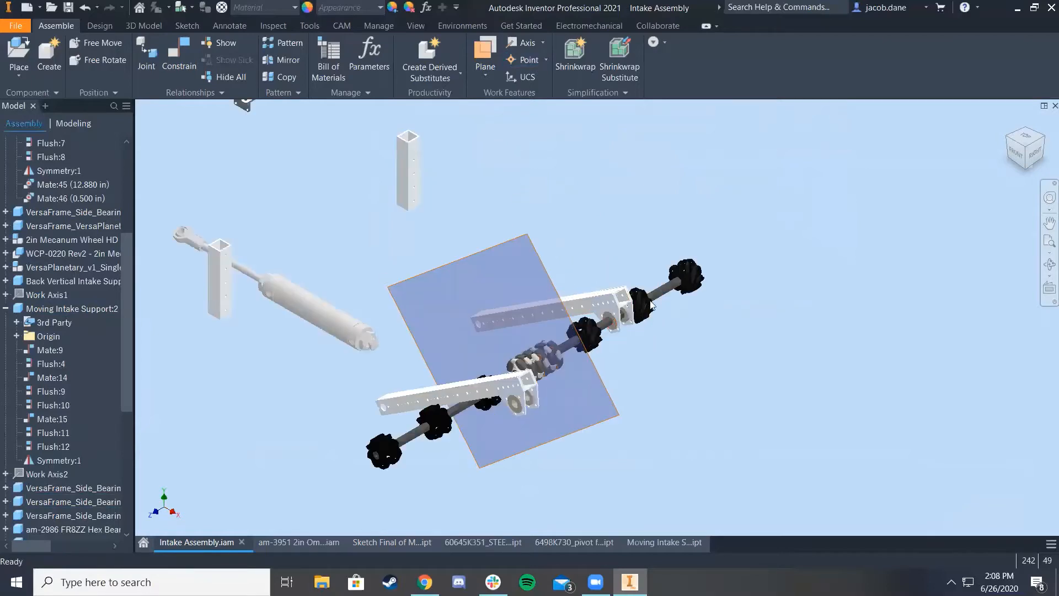
scroll(505, 278, "up", 2)
middle_click_drag(506, 278, 638, 316)
scroll(638, 317, "down", 5)
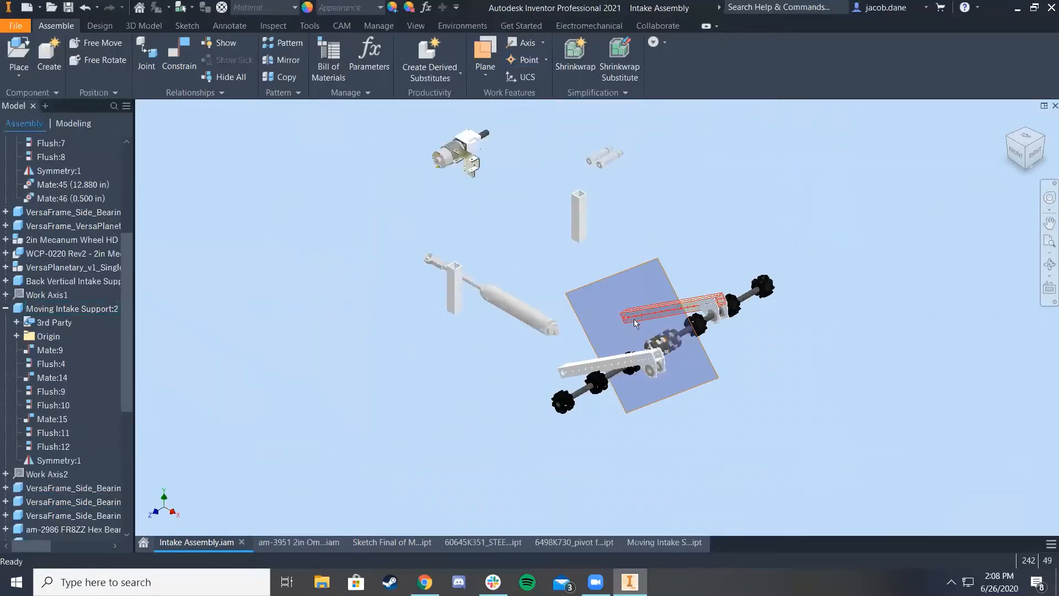
scroll(581, 283, "up", 3)
right_click(623, 242)
left_click(675, 320)
left_click_drag(698, 333, 736, 301)
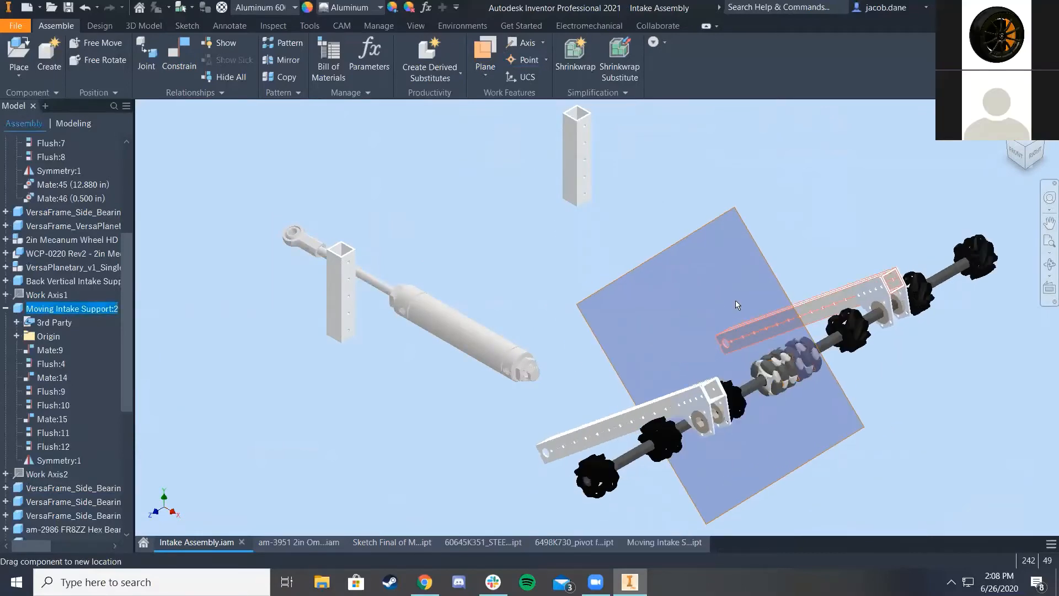
left_click(549, 423)
Apply a flush constraint between the upper long faces of the two moving intake supports with zero offset
scroll(657, 417, "down", 3)
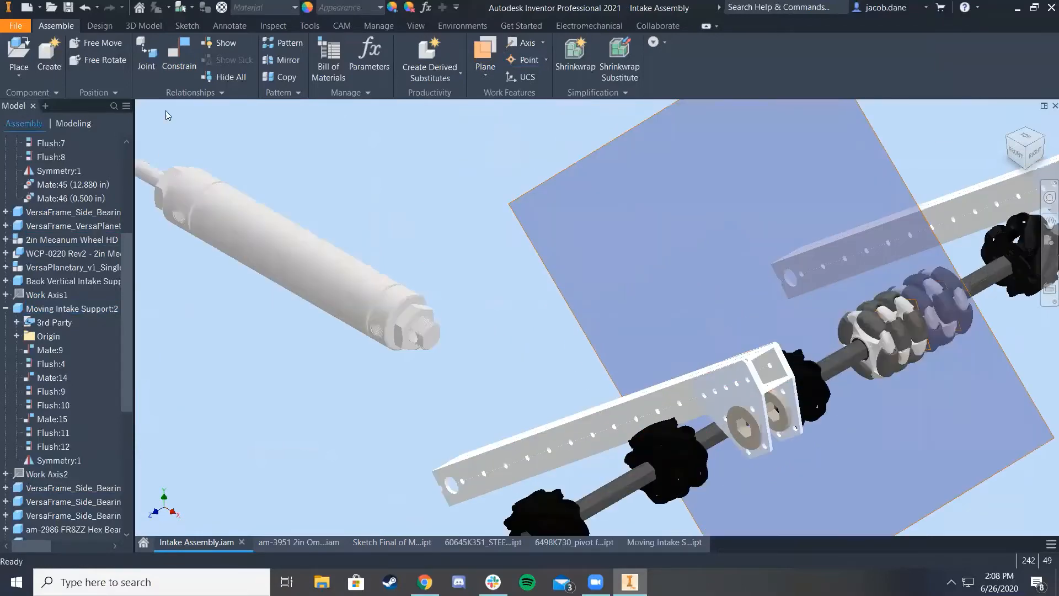
left_click(178, 55)
left_click(320, 205)
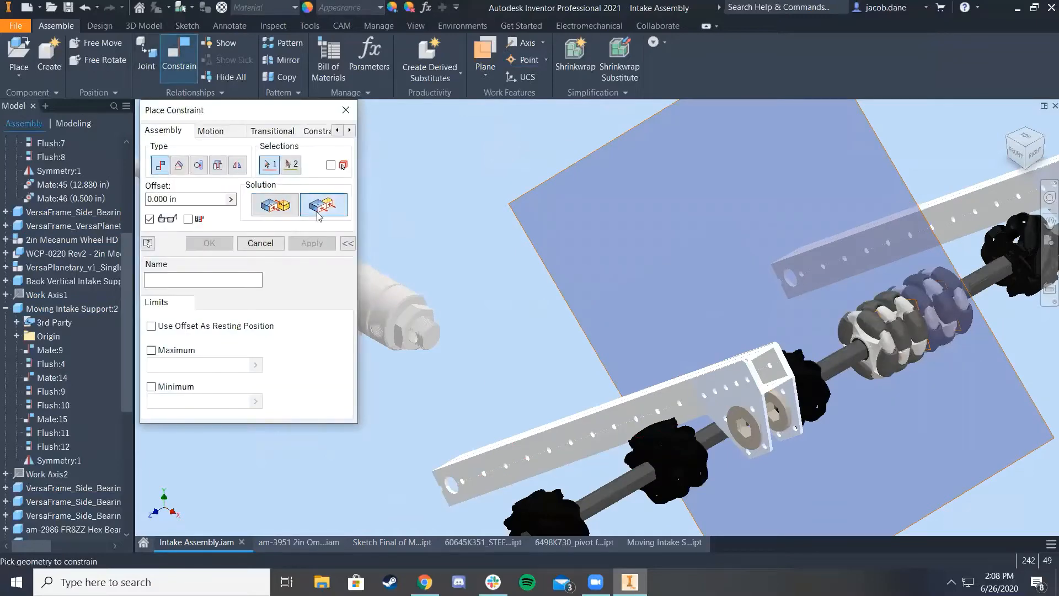
scroll(593, 395, "down", 5)
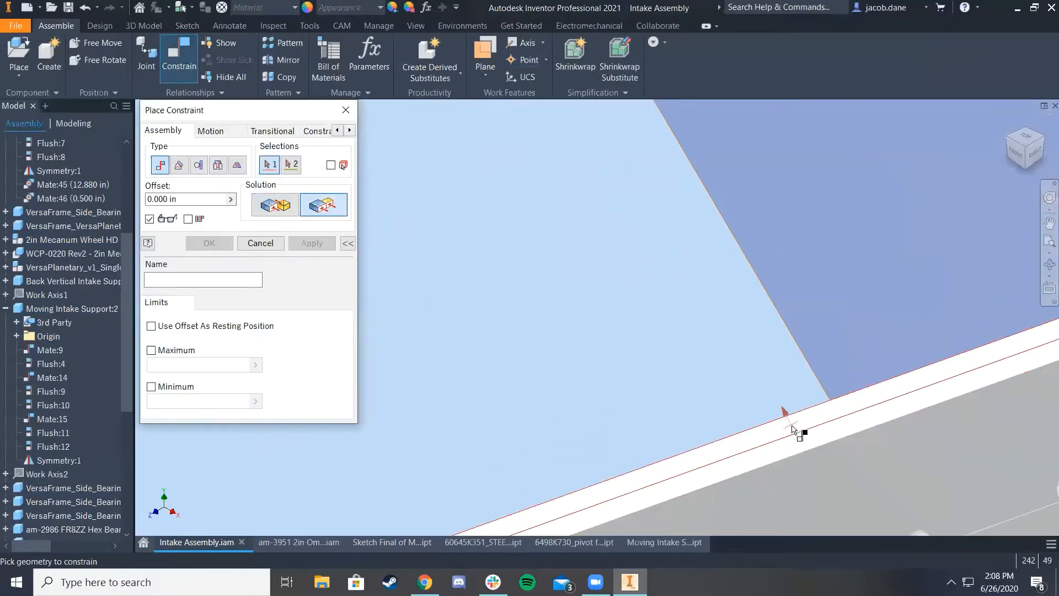
left_click(783, 446)
scroll(781, 439, "up", 5)
left_click(1010, 136)
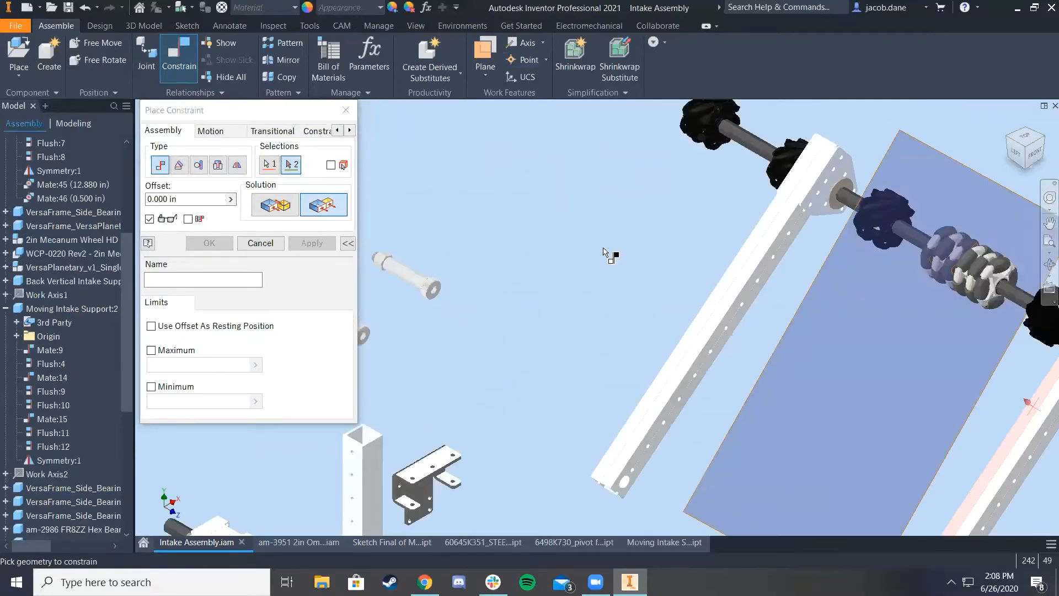
left_click(743, 286)
scroll(736, 306, "up", 5)
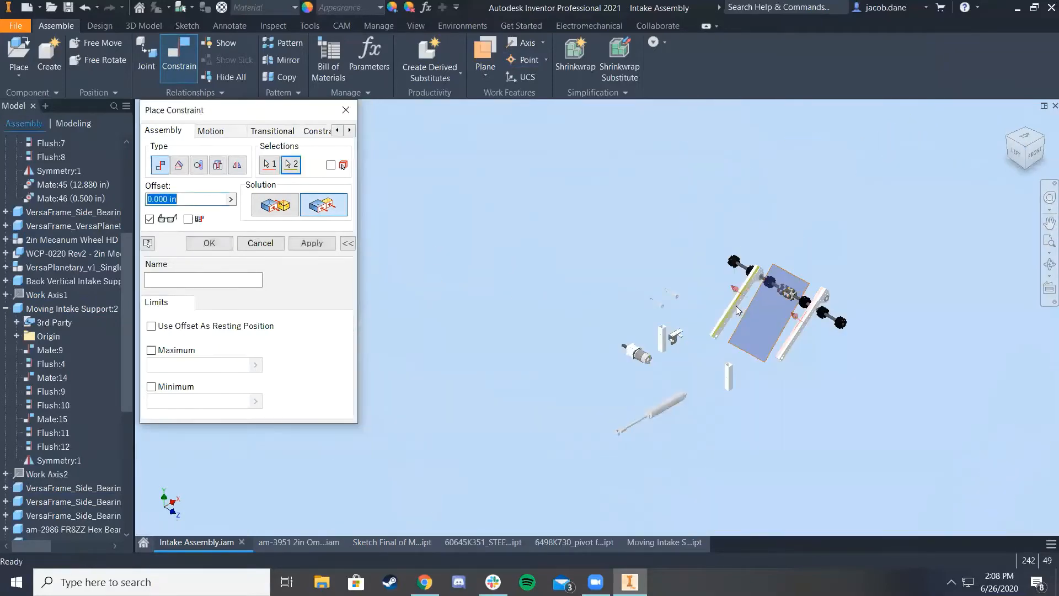
left_click(312, 243)
scroll(551, 371, "down", 8)
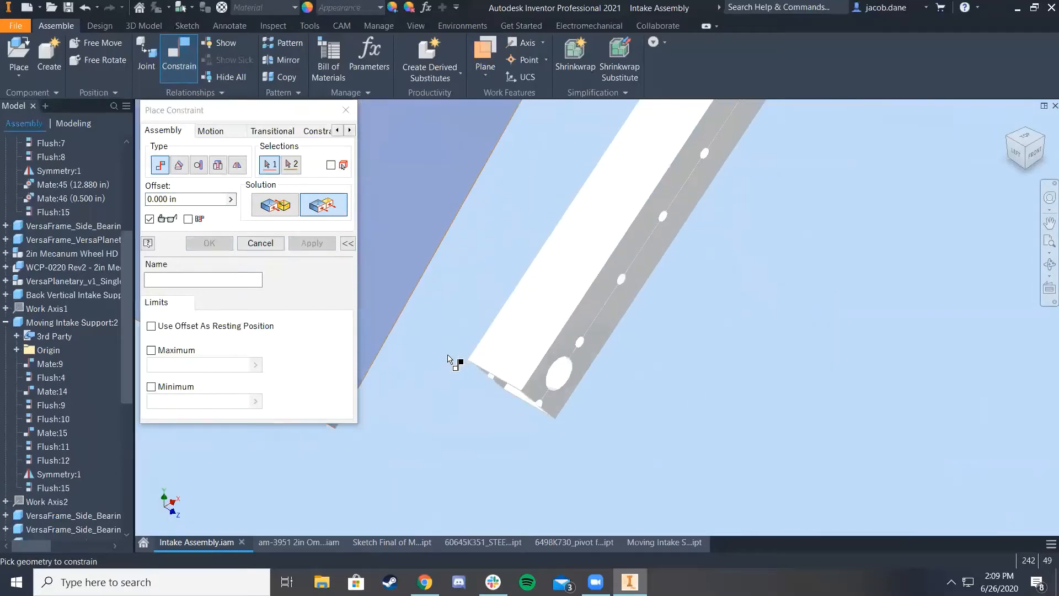
Apply a flush constraint between the lower end faces of the two moving intake supports with a 0.000 in offset
scroll(484, 378, "down", 4)
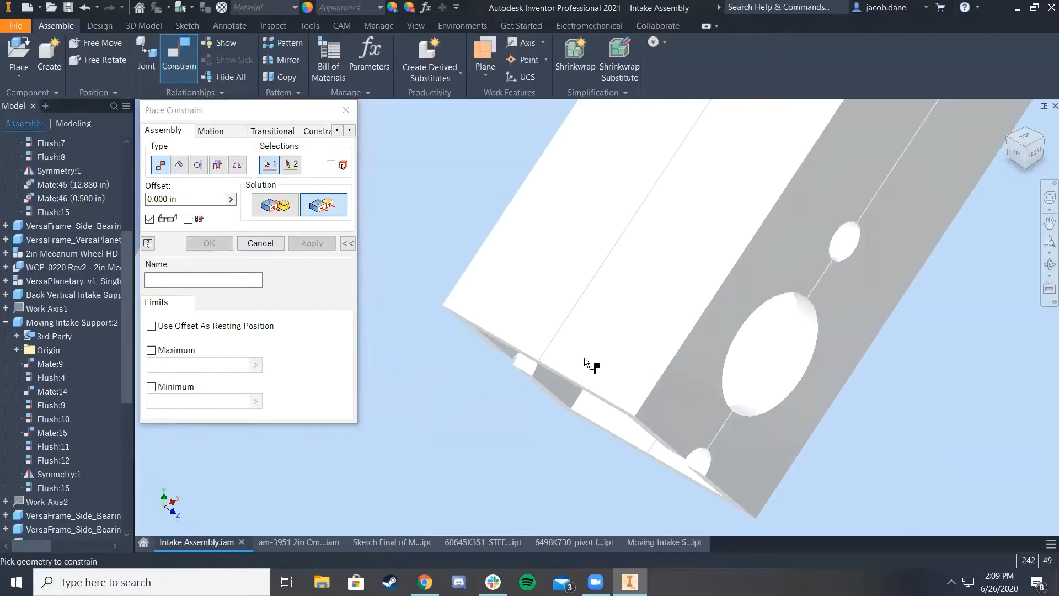
left_click(1030, 152)
left_click(376, 425)
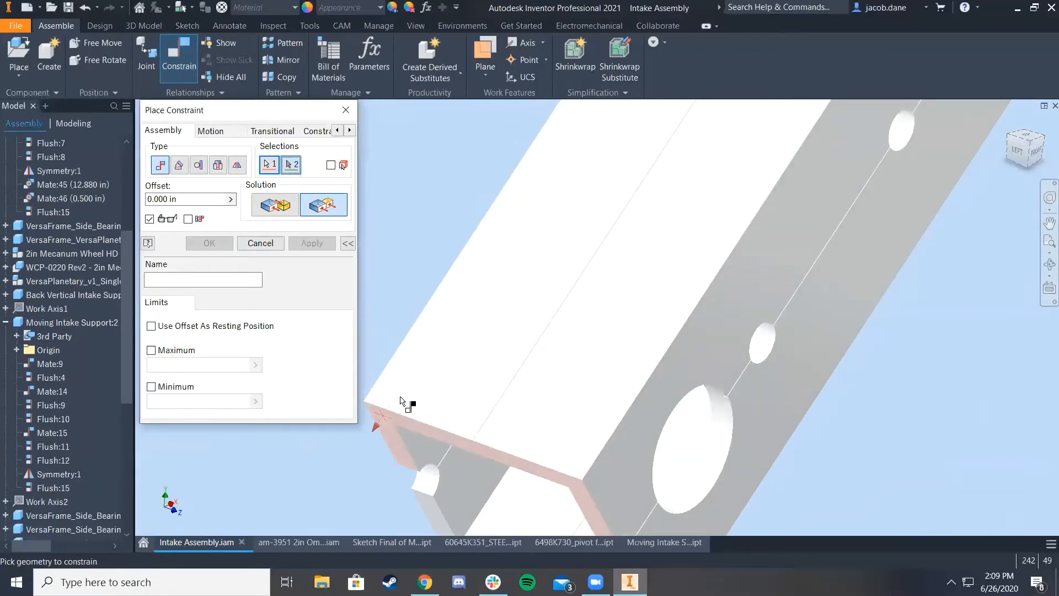
scroll(401, 402, "up", 10)
scroll(662, 287, "down", 10)
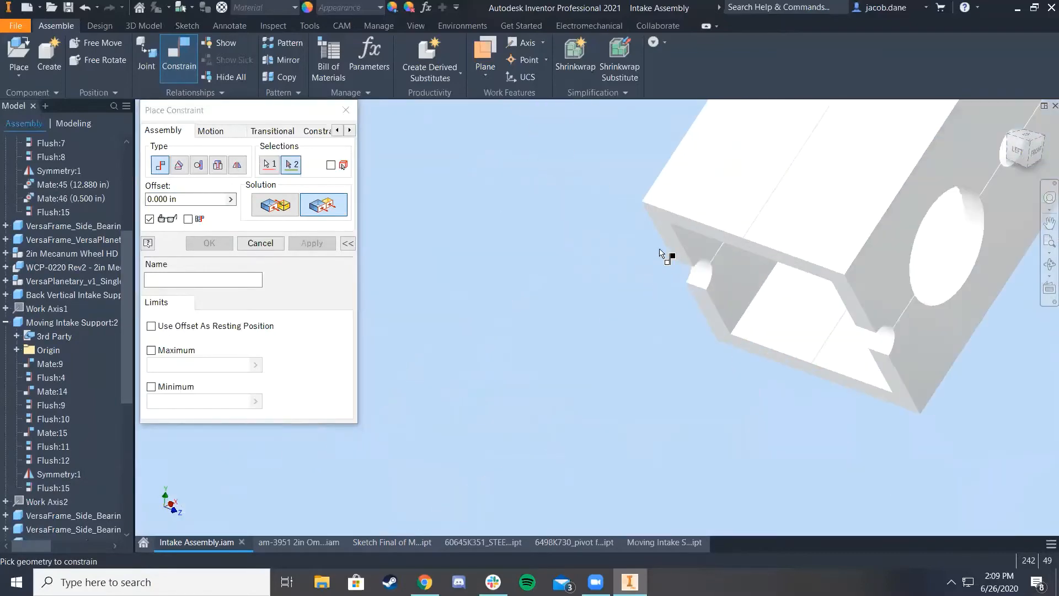
left_click(674, 222)
scroll(832, 242, "up", 5)
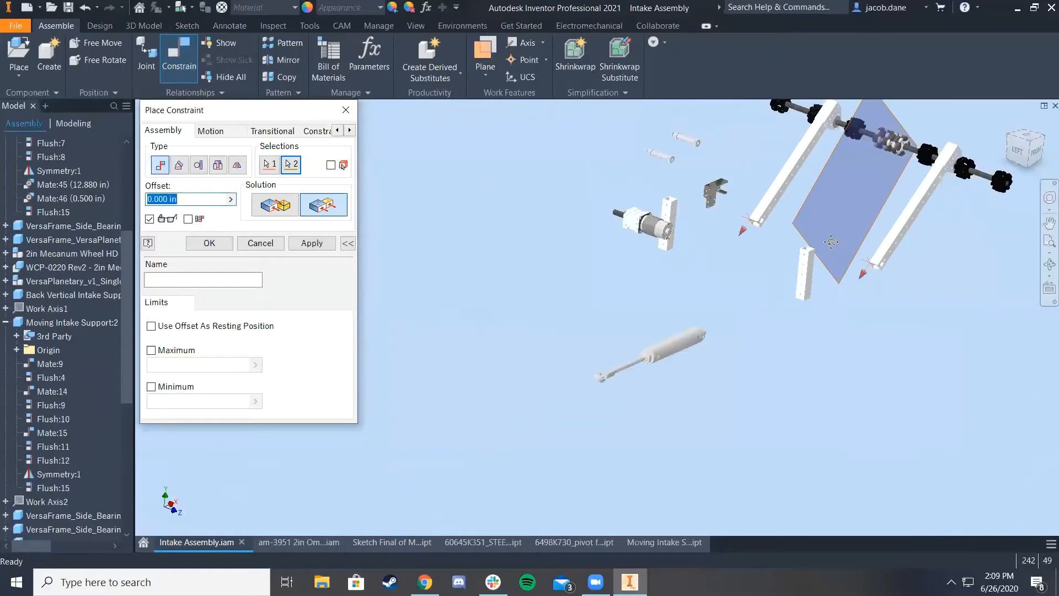
left_click(210, 243)
left_click_drag(868, 225, 892, 213)
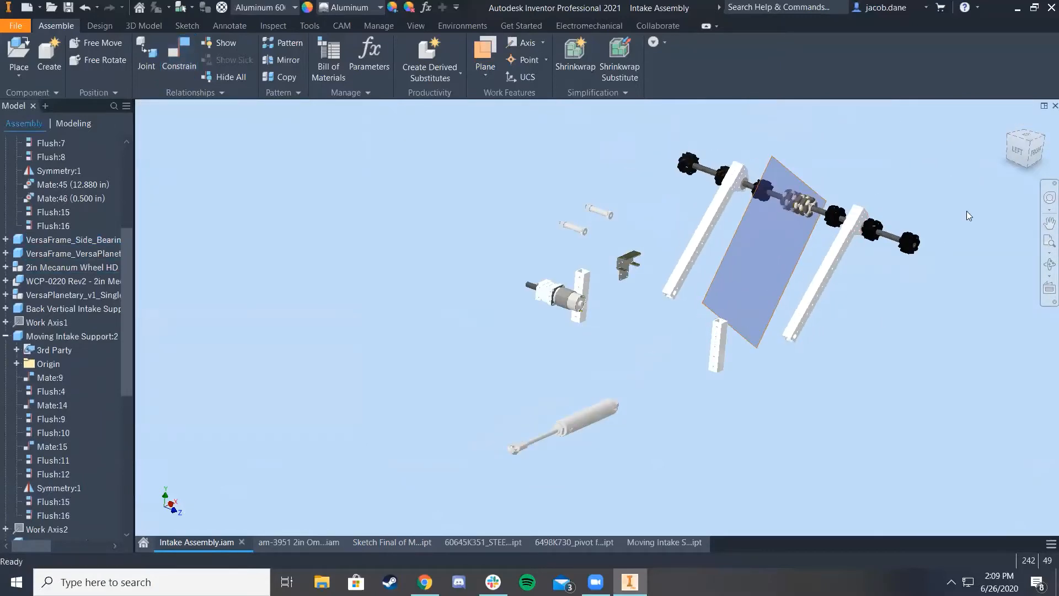
Paste a second copy of the air cylinder beside the lower vertical support, and slide both cylinders' rods partly in
left_click_drag(871, 359, 547, 406)
left_click_drag(1010, 145, 1014, 150)
left_click(1014, 150)
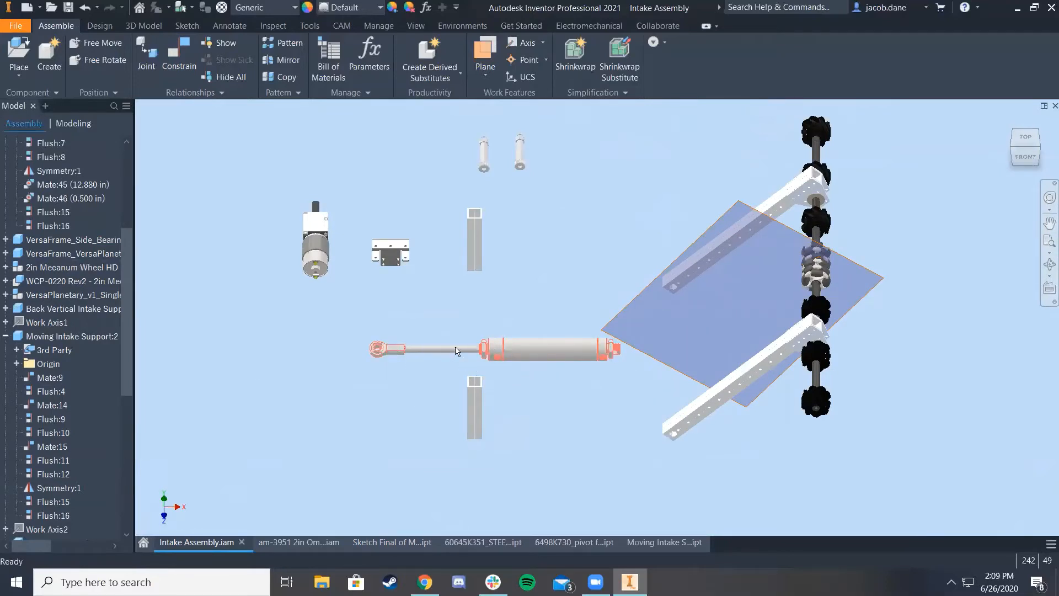
key("ctrl+c")
key("ctrl+v")
left_click(306, 393)
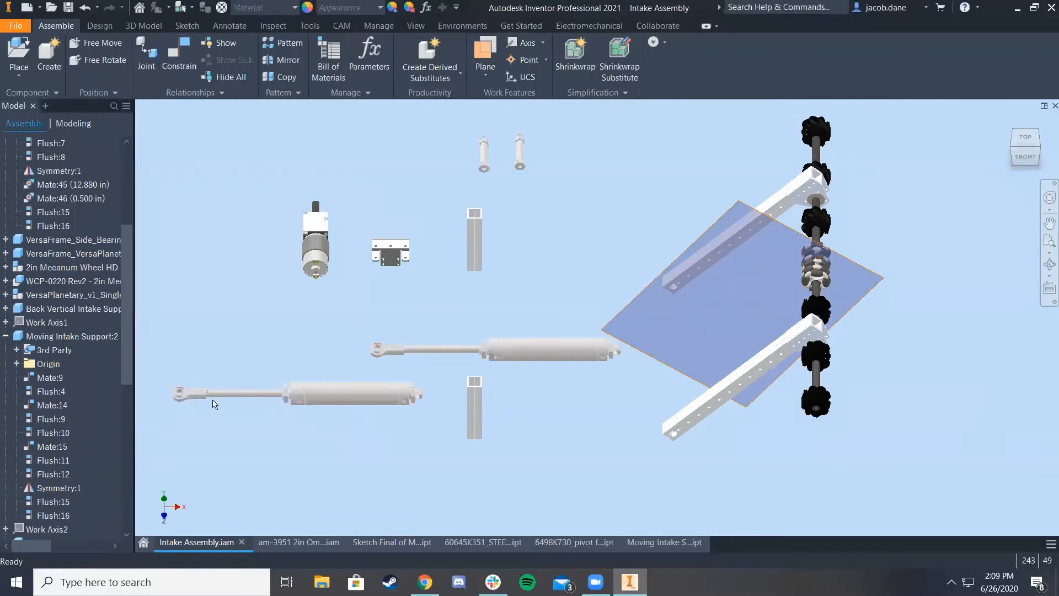
scroll(469, 334, "up", 4)
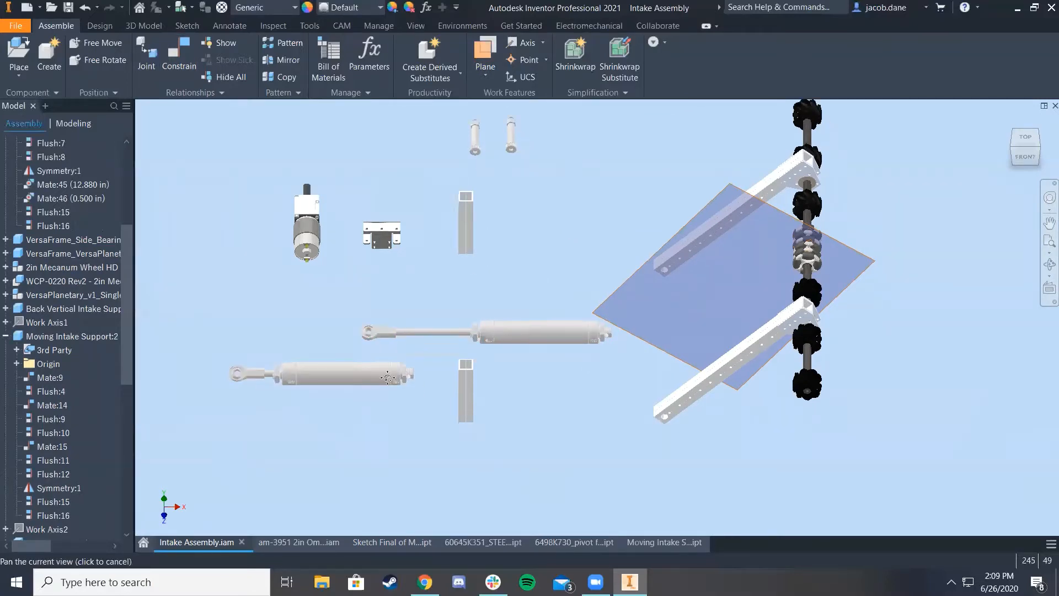
left_click_drag(502, 347, 501, 323)
Open the Back Vertical Intake Support part from the lower vertical support in the assembly
scroll(511, 381, "down", 3)
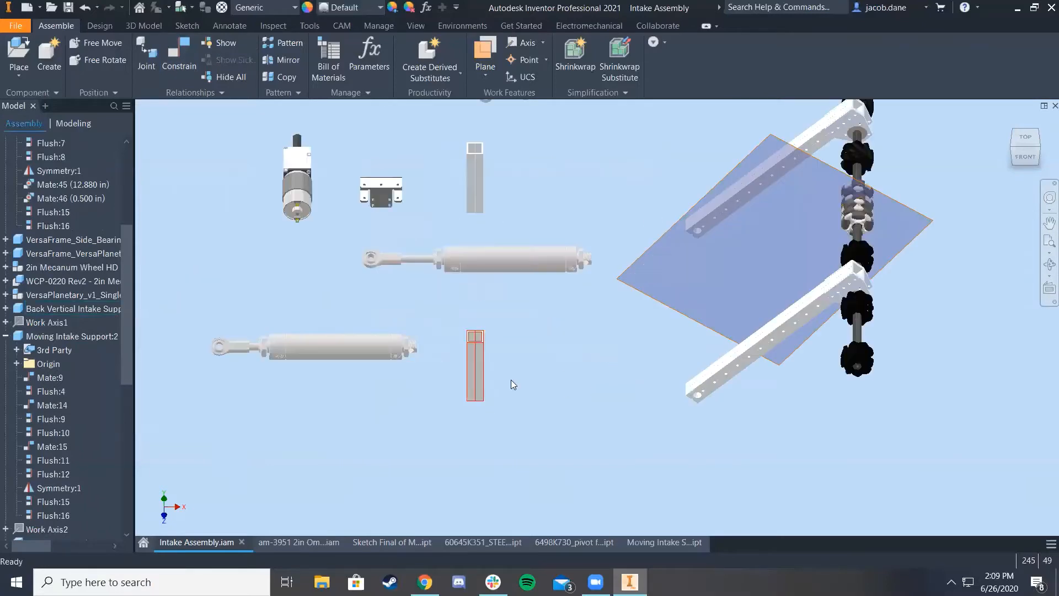
right_click(475, 373)
left_click(477, 337)
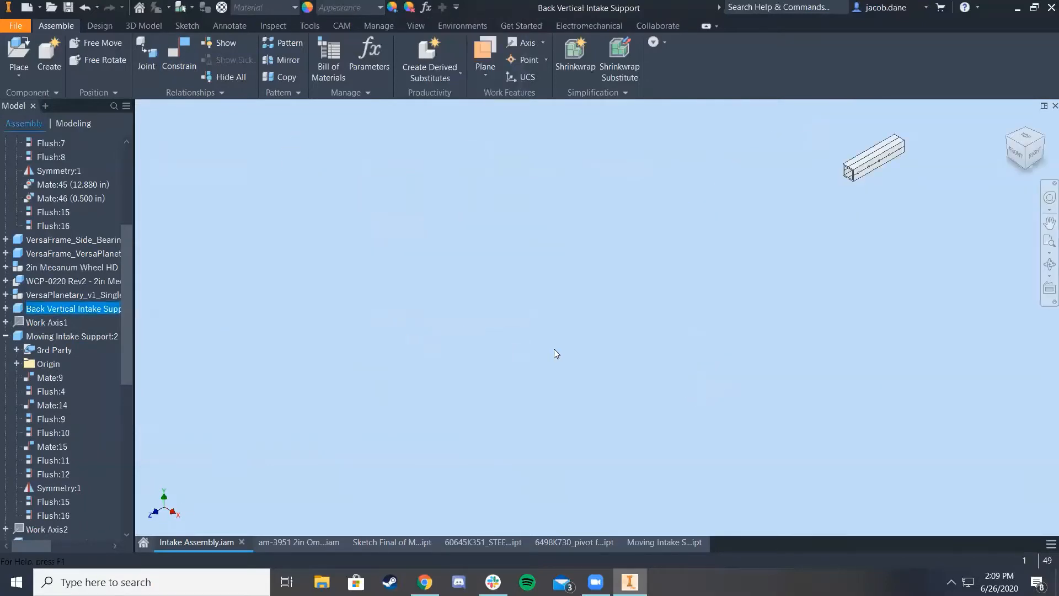
middle_click_drag(875, 163, 760, 256)
scroll(794, 248, "down", 5)
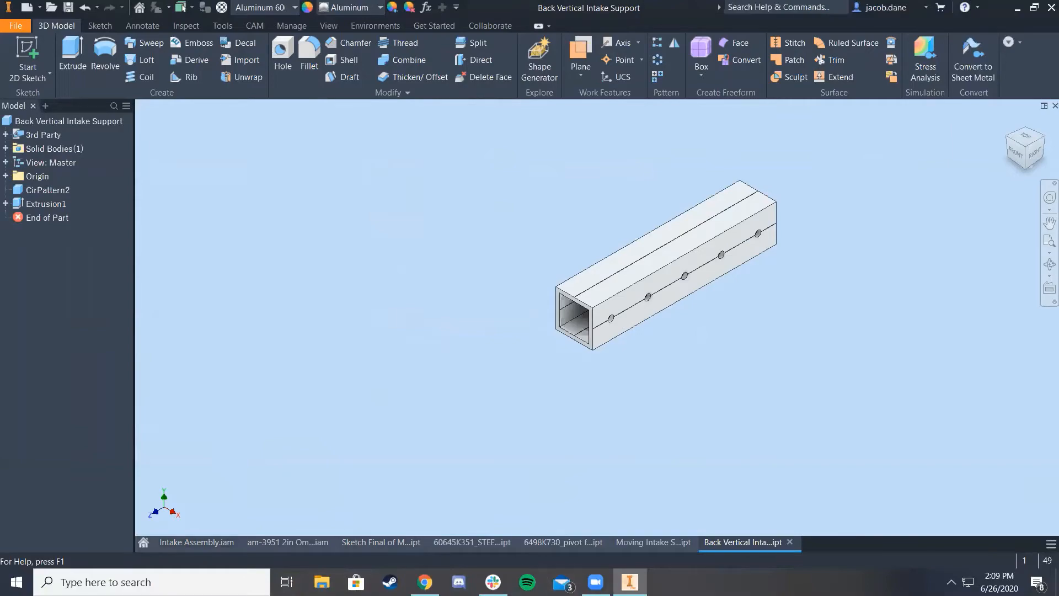
Switch to Chrome, close the McMaster-Carr pivot bracket page, and view the 80/20 part 4155 tee flat plate page
left_click(424, 582)
scroll(111, 313, "up", 1)
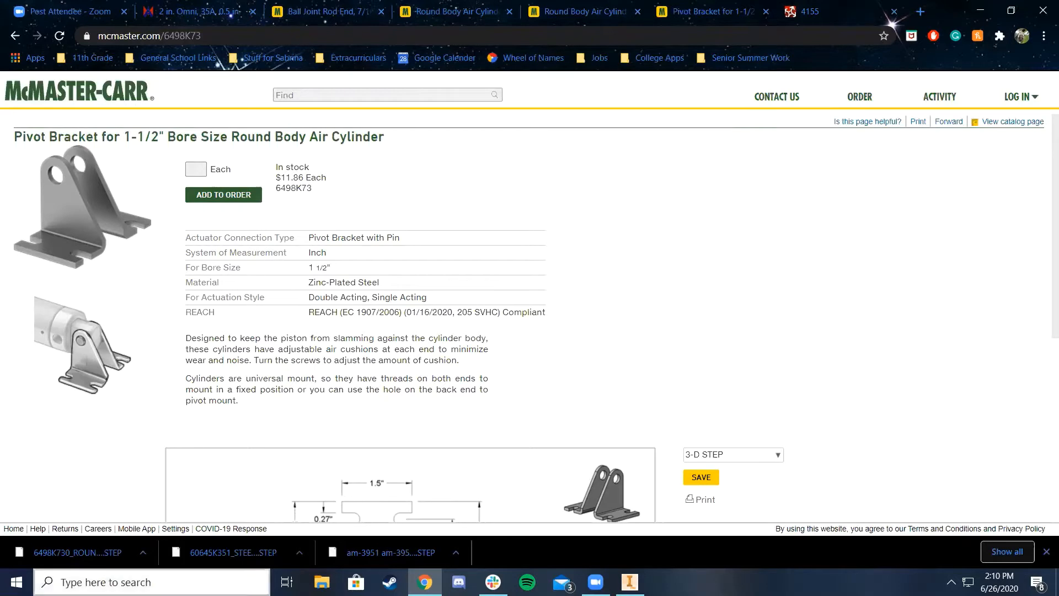
left_click(766, 11)
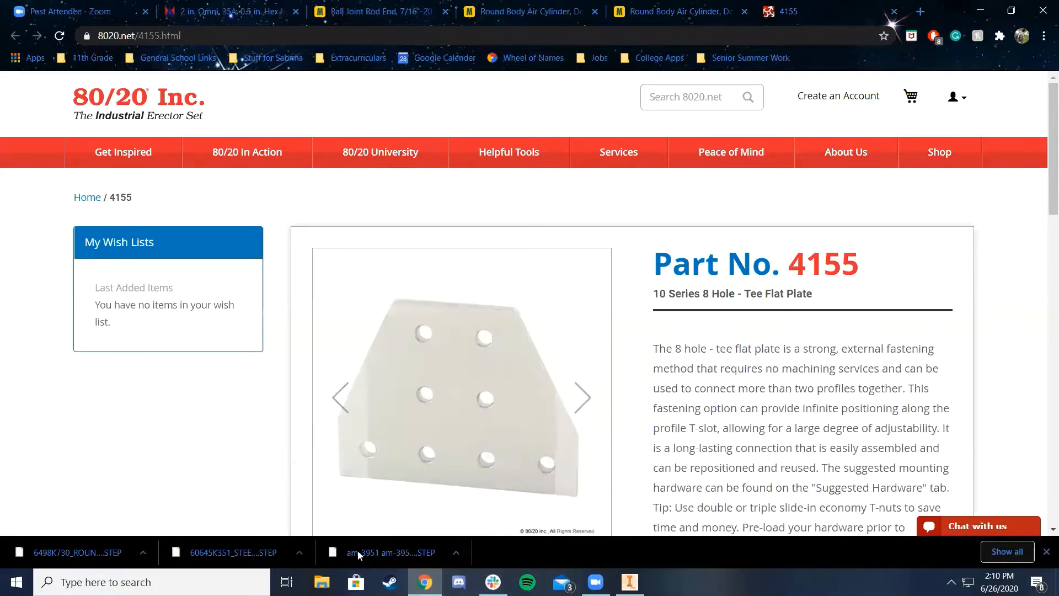
scroll(599, 384, "down", 3)
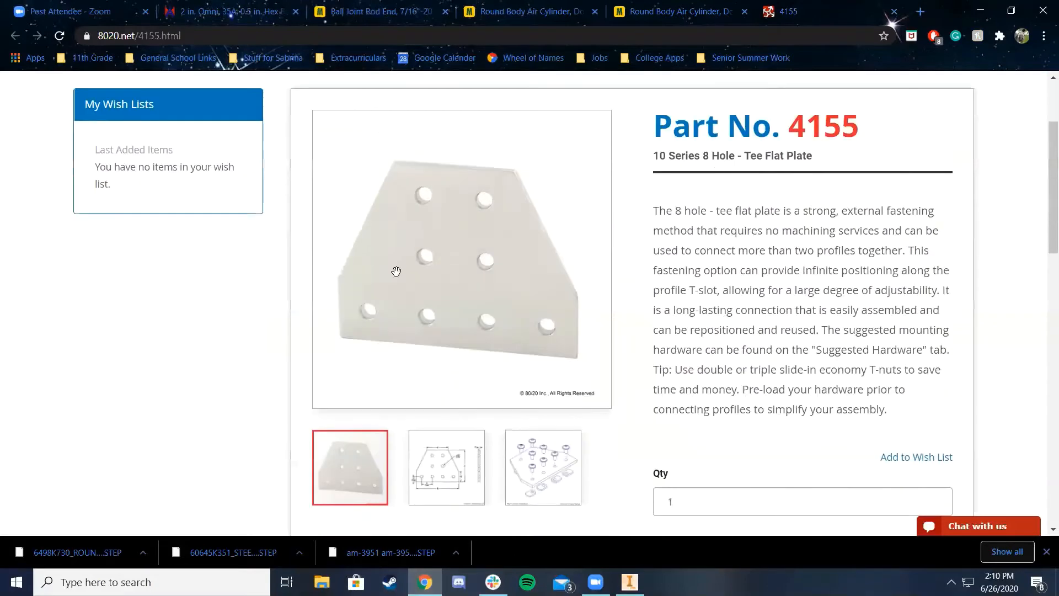
left_click(362, 553)
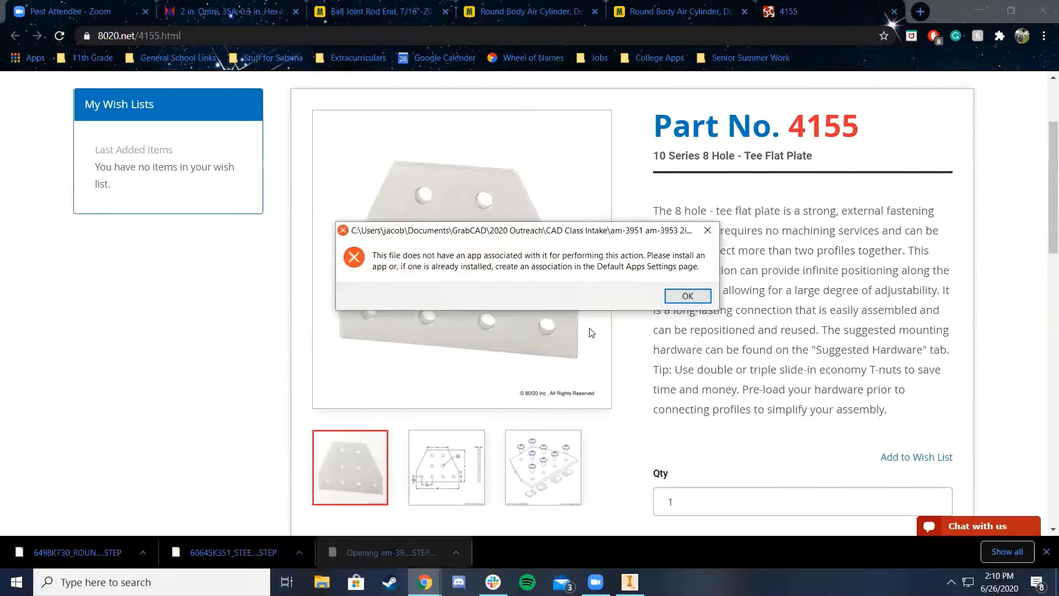
left_click(688, 295)
Switch back to Inventor's Intake Assembly to review the component layout, and check the saved gusset message in Slack
left_click(629, 583)
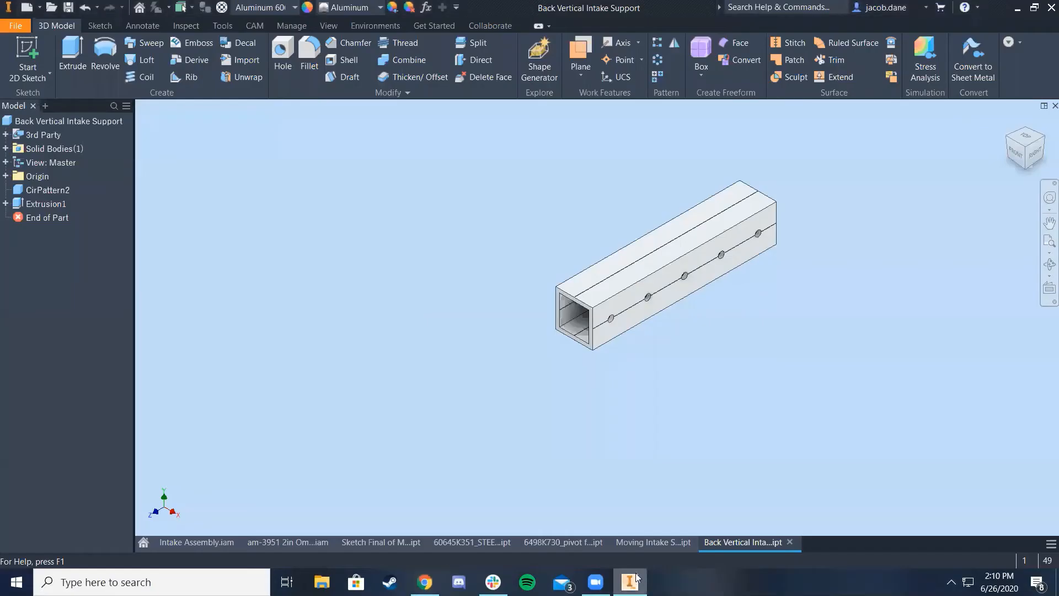
left_click(191, 542)
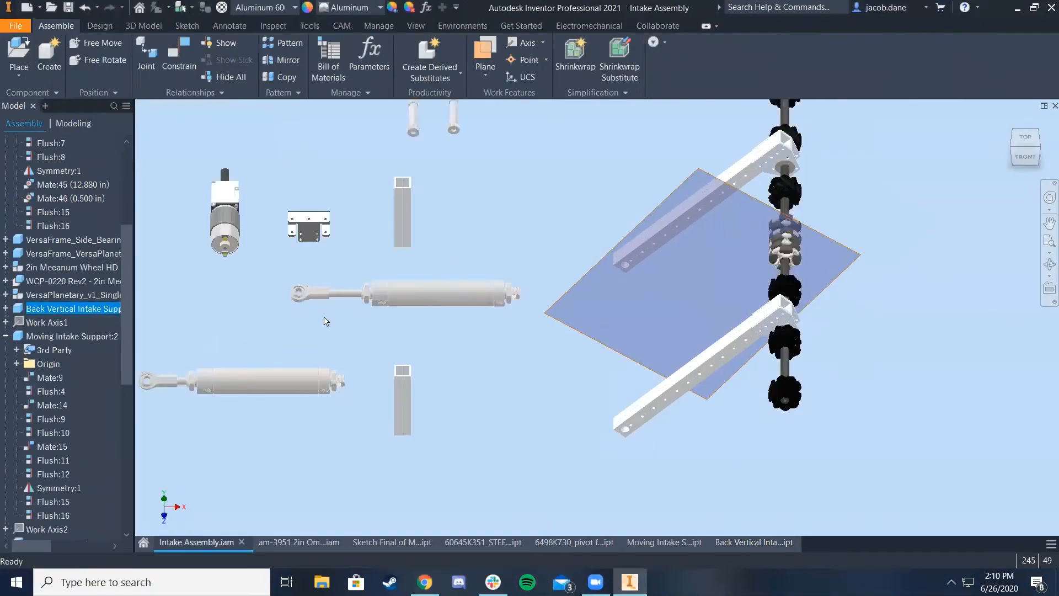
scroll(302, 309, "up", 5)
scroll(504, 333, "down", 5)
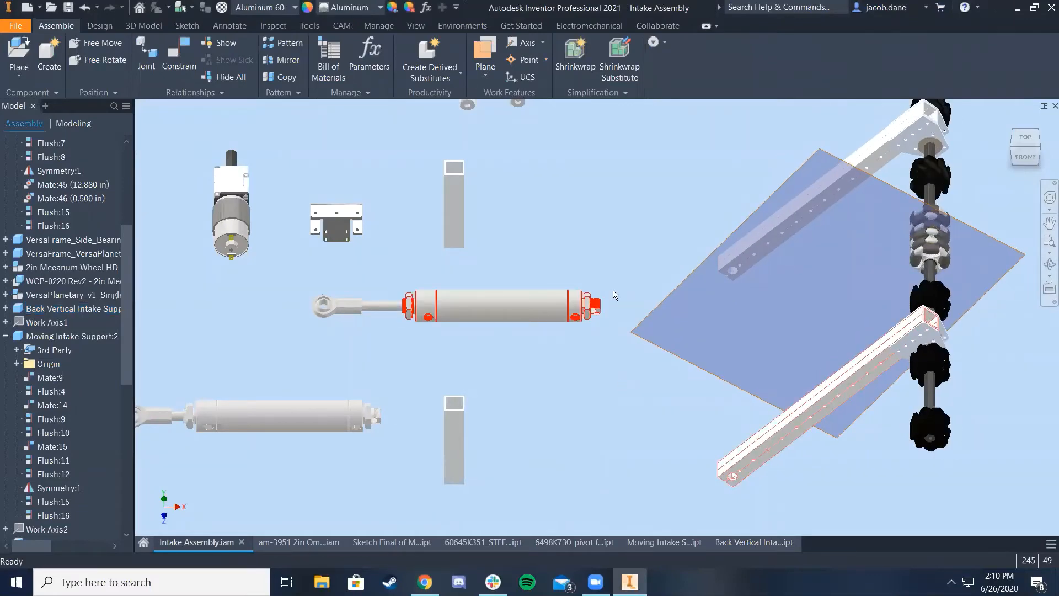
scroll(459, 337, "down", 5)
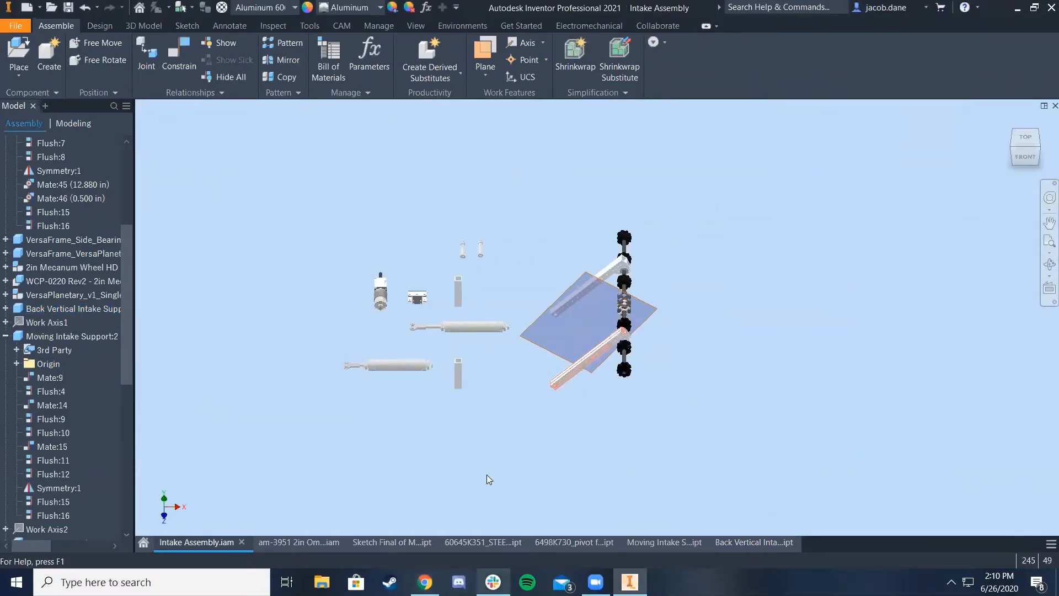
left_click(493, 582)
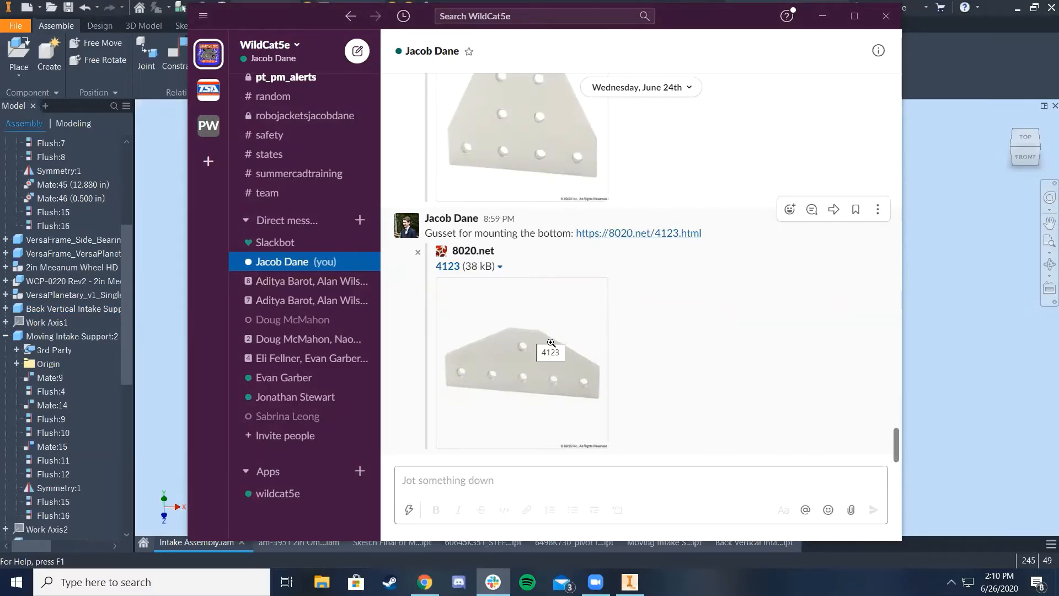
In the Sketch Final of Mechanism Intake part, set the distance between the two cylinder pivots to 16, and inspect the rear pivot
left_click(435, 541)
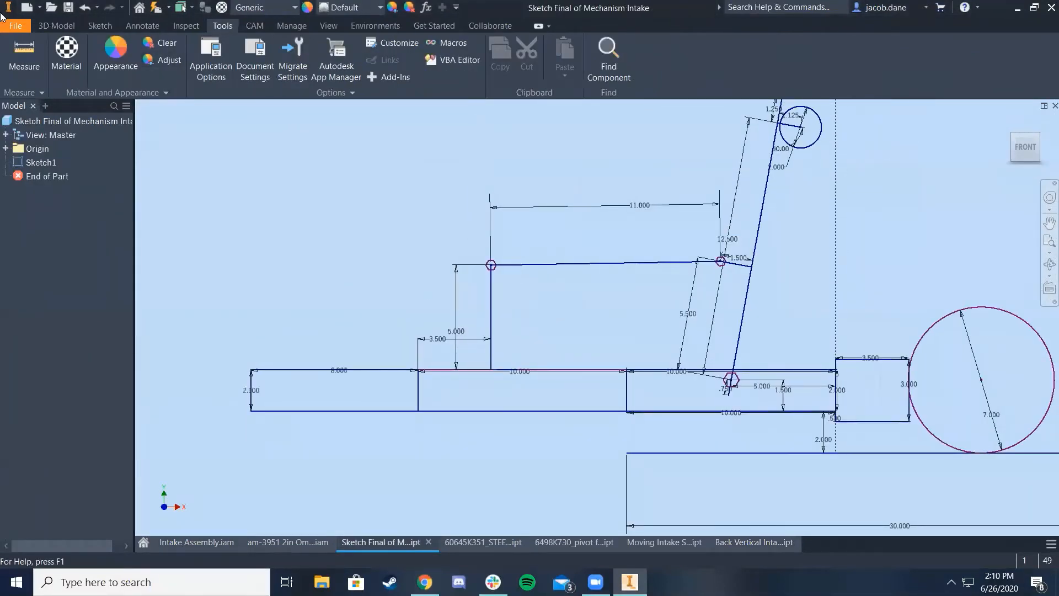
double_click(638, 205)
type("16")
key("Return")
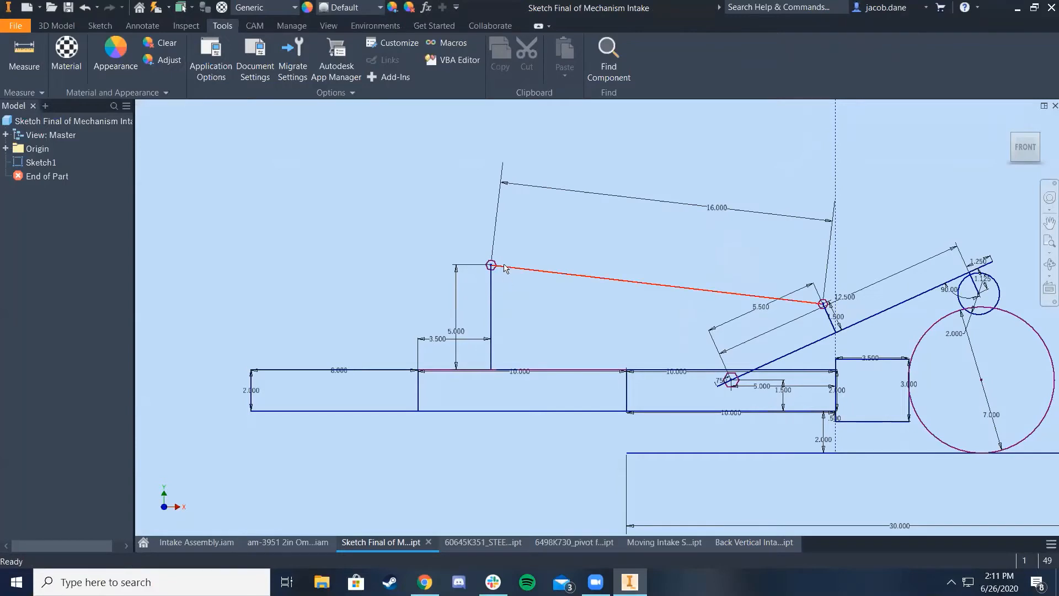
scroll(502, 269, "down", 5)
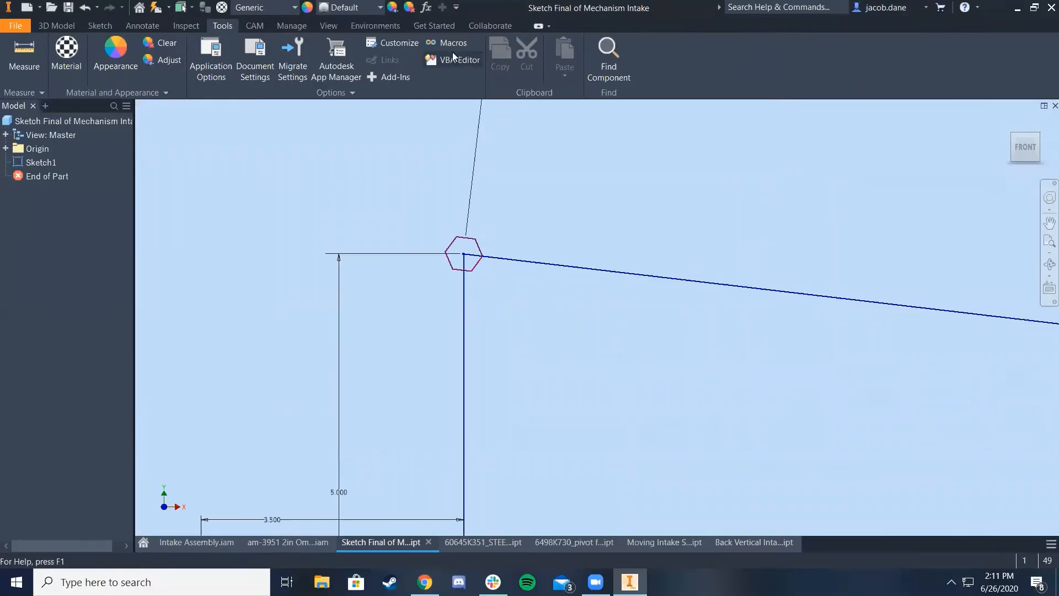
scroll(530, 356, "up", 5)
middle_click_drag(589, 399, 419, 344)
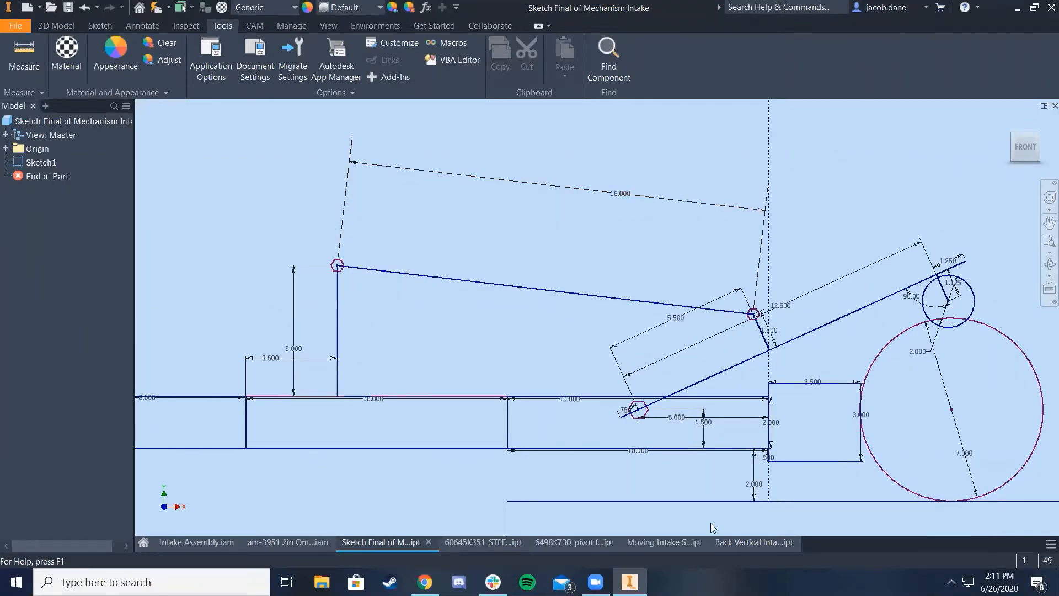
scroll(515, 176, "up", 3)
scroll(460, 279, "down", 8)
scroll(485, 498, "up", 5)
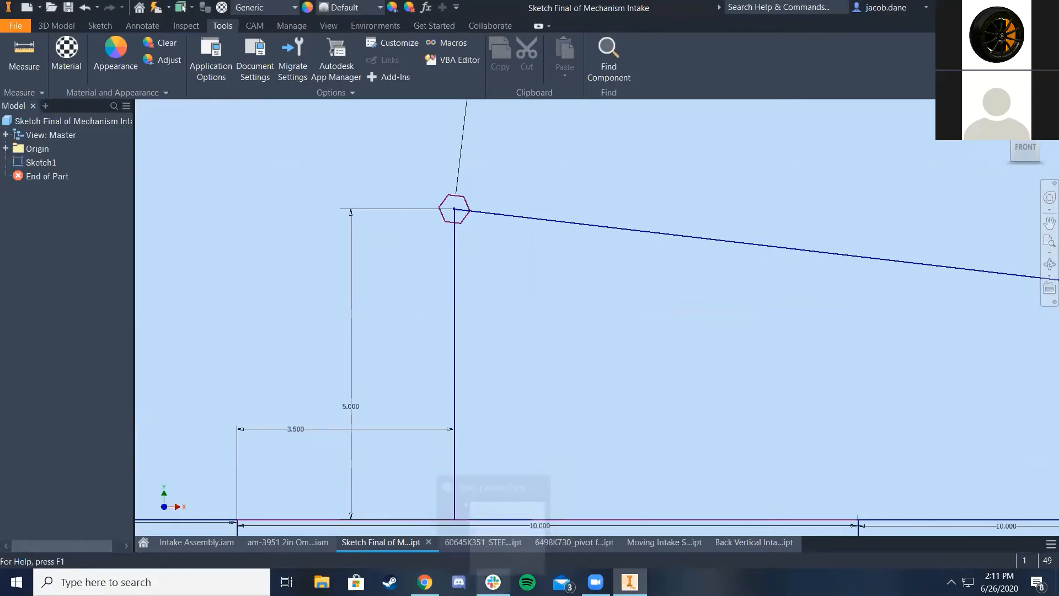
Open the 8020.net/4123.html link for the bottom mounting gusset from Slack, and review the 6 hole tee flat plate's product page
left_click(493, 582)
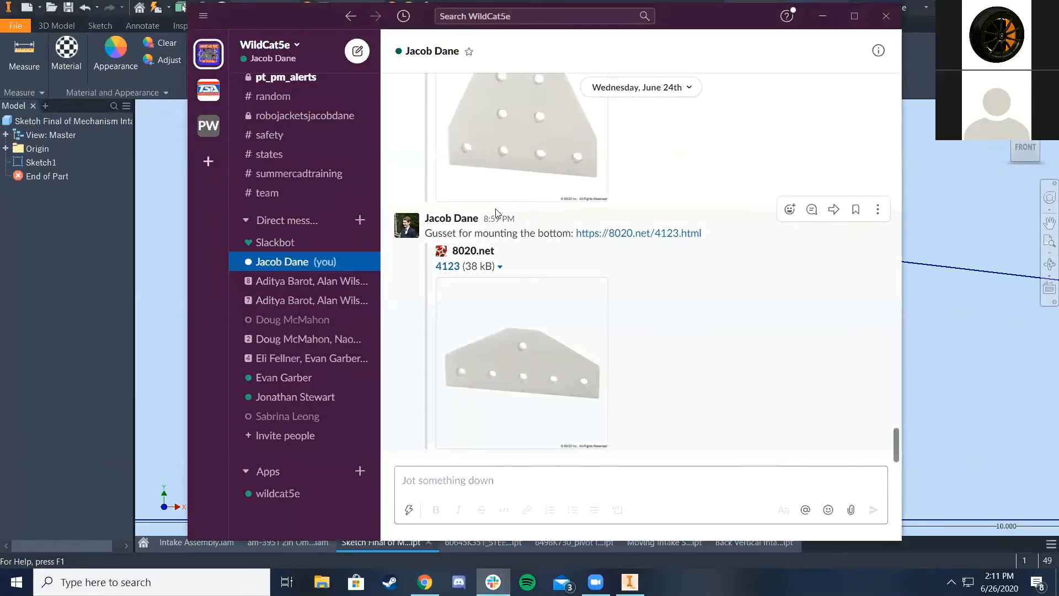
right_click(624, 234)
left_click(670, 264)
left_click(684, 234)
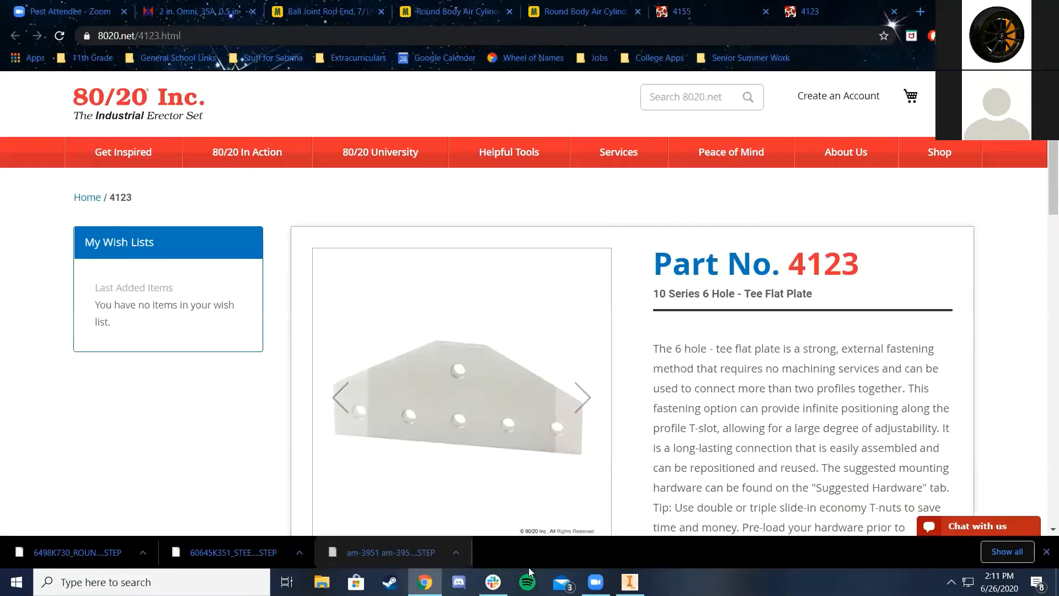
scroll(739, 224, "down", 3)
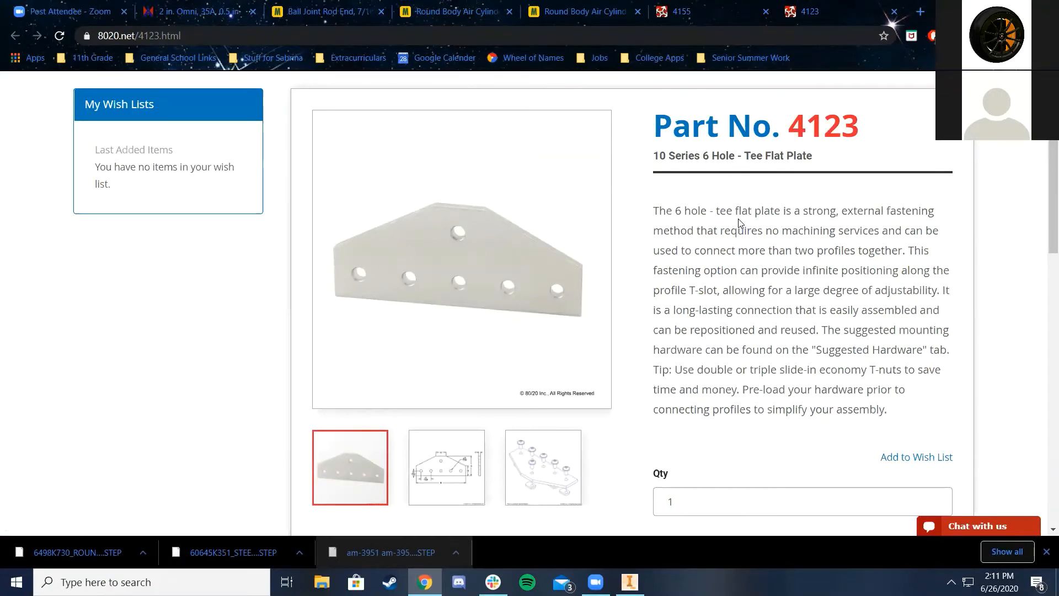
left_click_drag(828, 290, 812, 350)
left_click(708, 195)
scroll(849, 372, "down", 5)
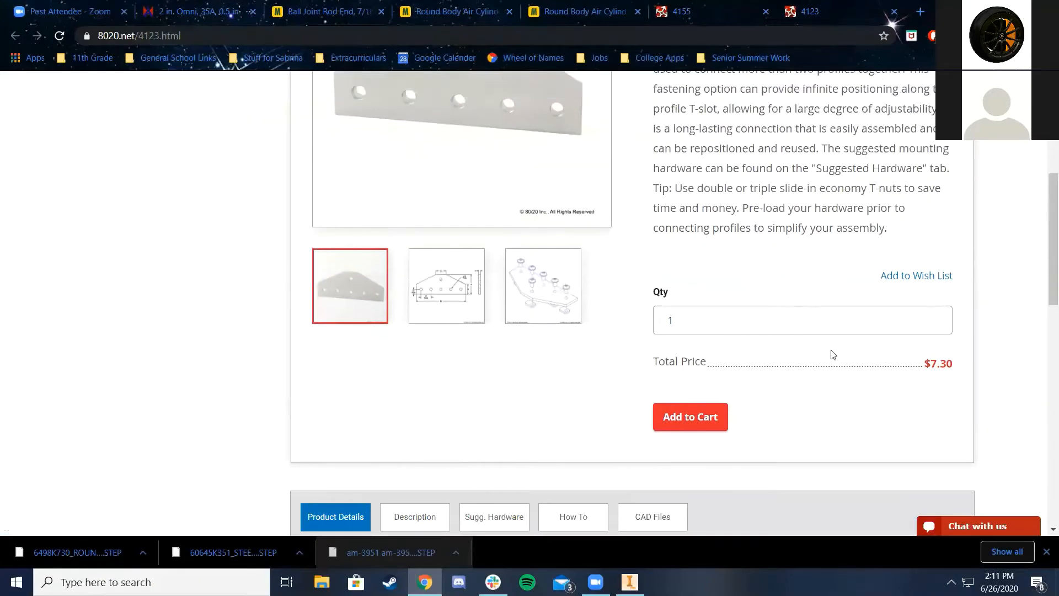
scroll(582, 193, "up", 5)
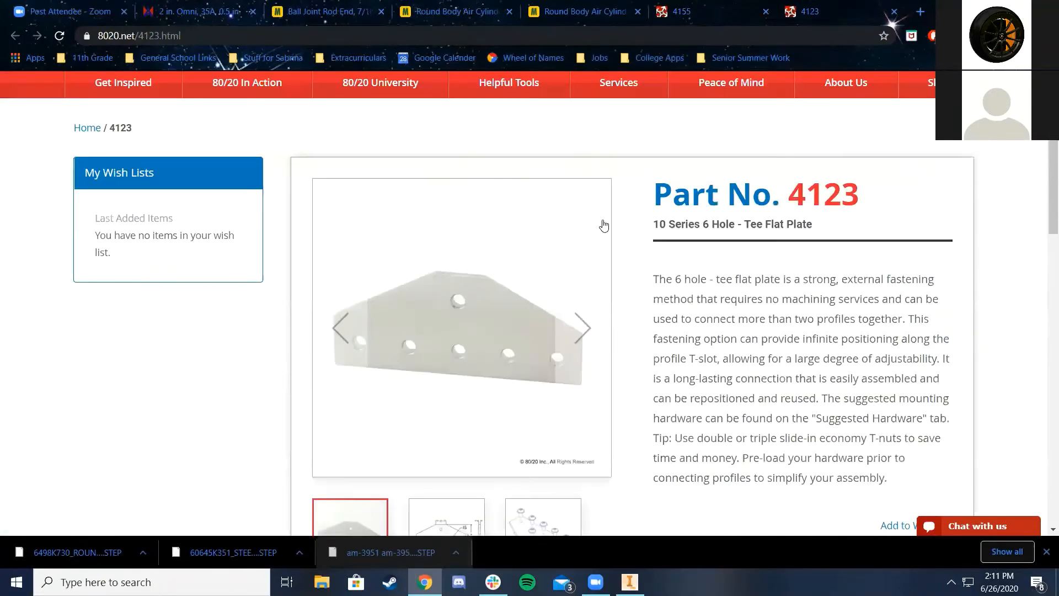
Generate the CAD file preview for 80/20 part 4123, and view the plate's 3D model
scroll(603, 224, "down", 8)
left_click(664, 232)
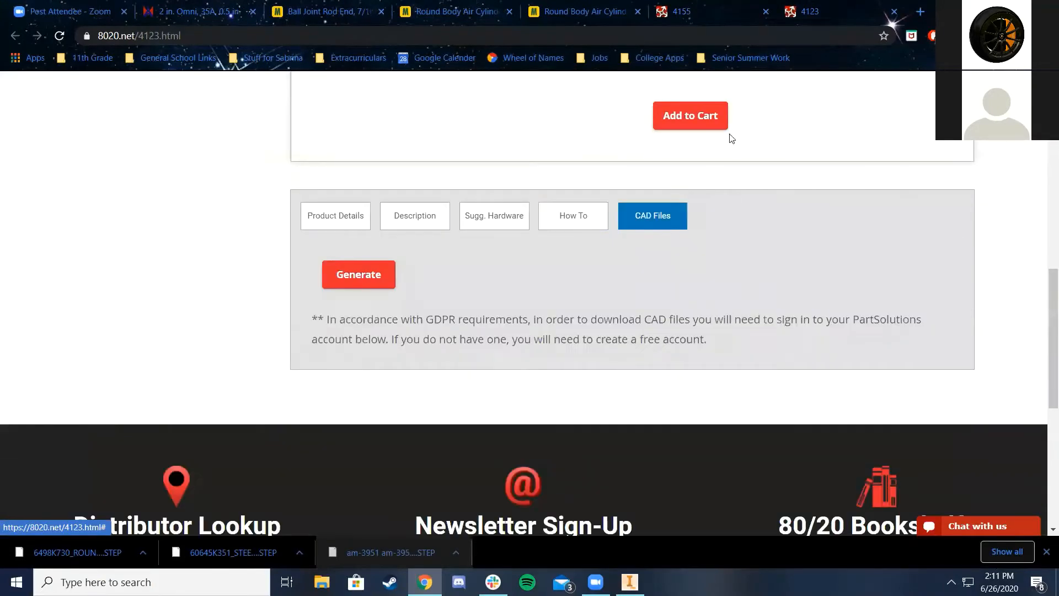
left_click(340, 276)
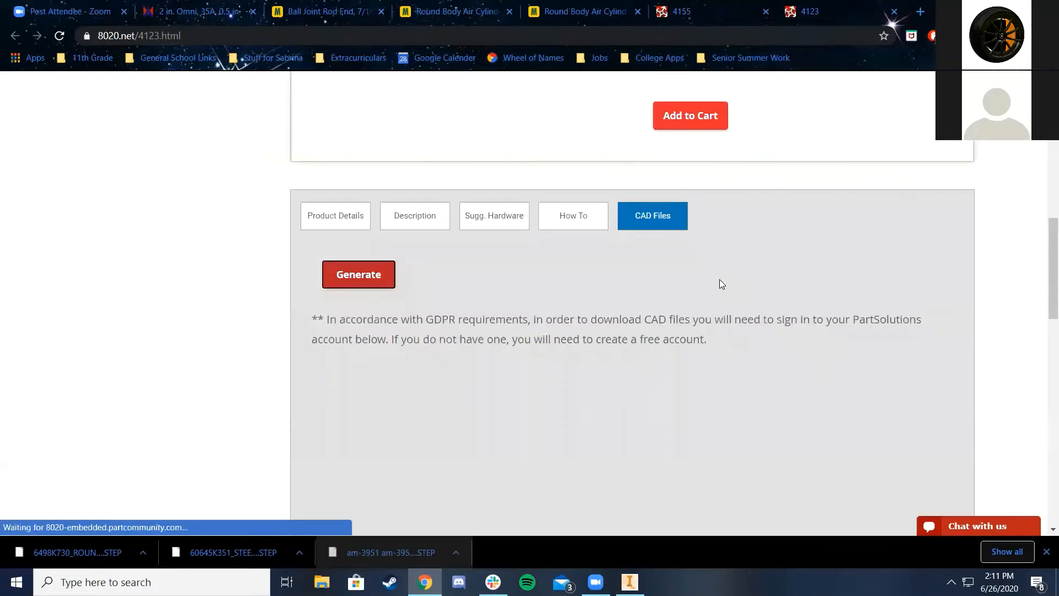
scroll(719, 283, "down", 4)
scroll(716, 295, "up", 4)
scroll(712, 318, "down", 1)
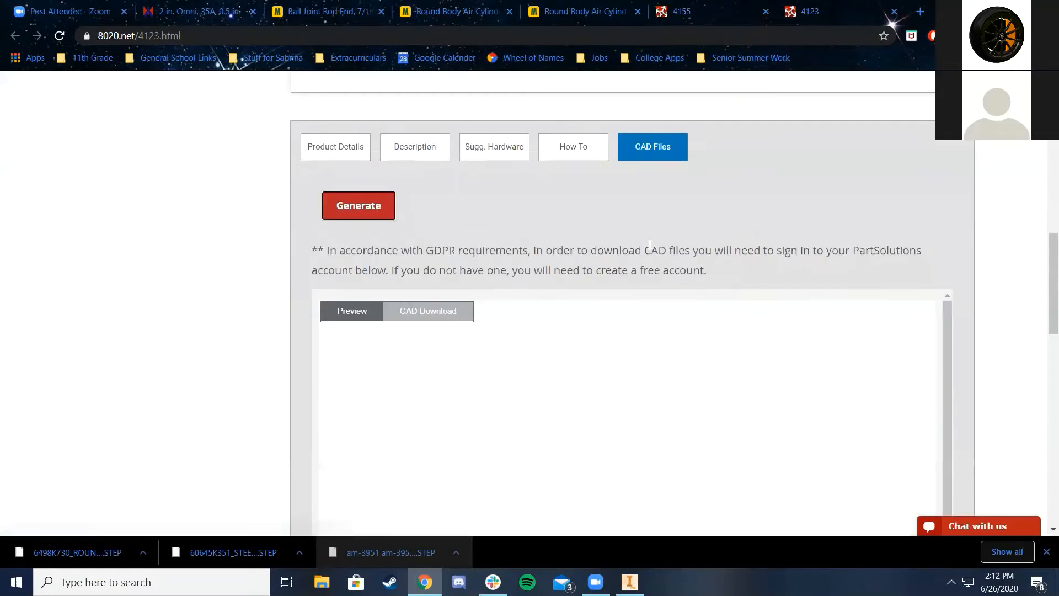
scroll(908, 156, "down", 3)
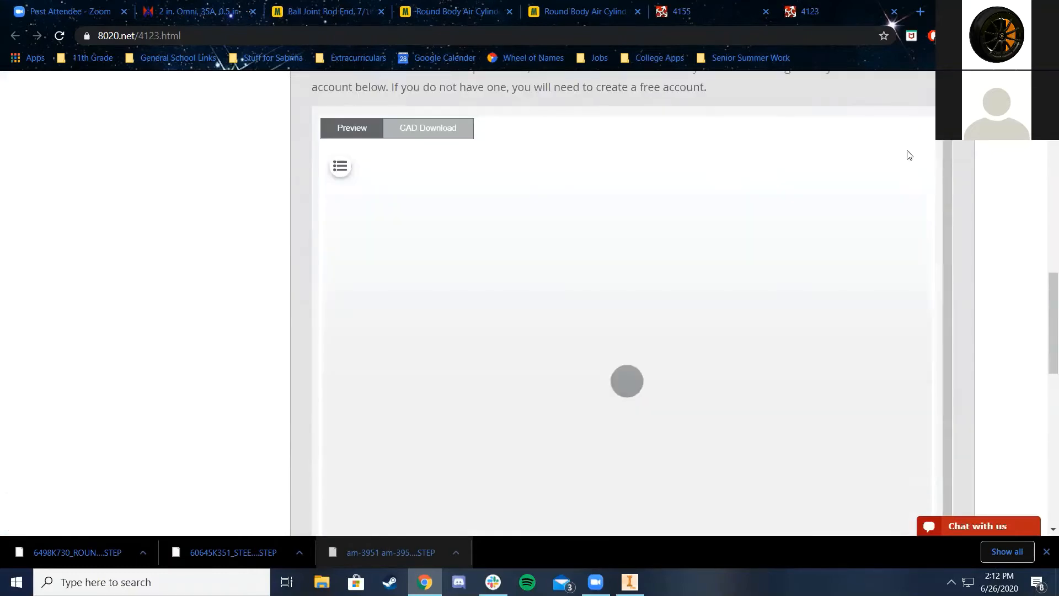
scroll(1006, 367, "down", 3)
scroll(1009, 375, "up", 2)
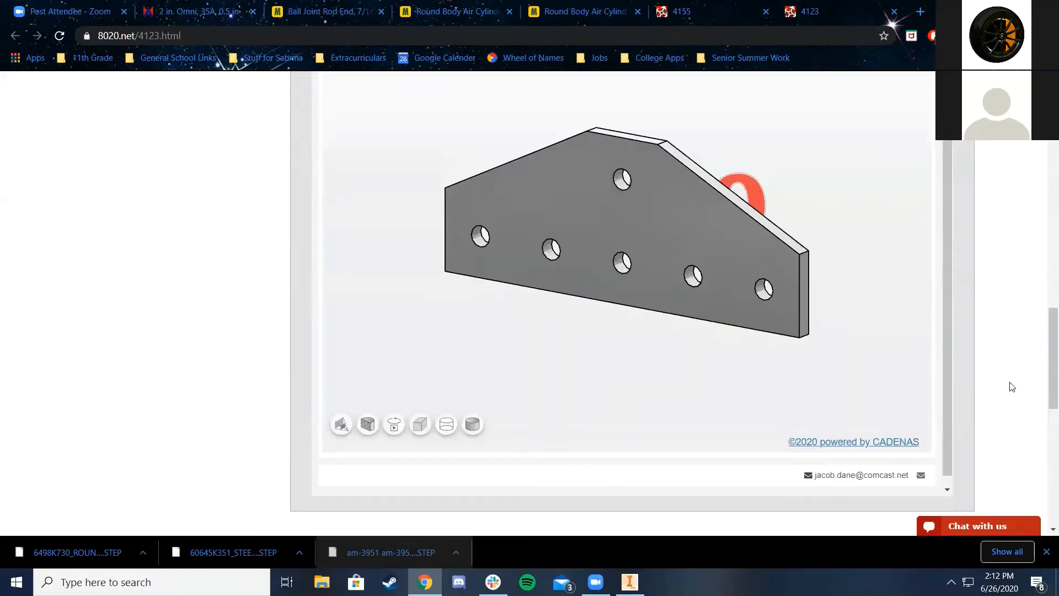
Generate the CAD model of 80/20 part 4123 and save the download as 8020_4123 in the CAD Class Intake folder
scroll(1008, 352, "up", 4)
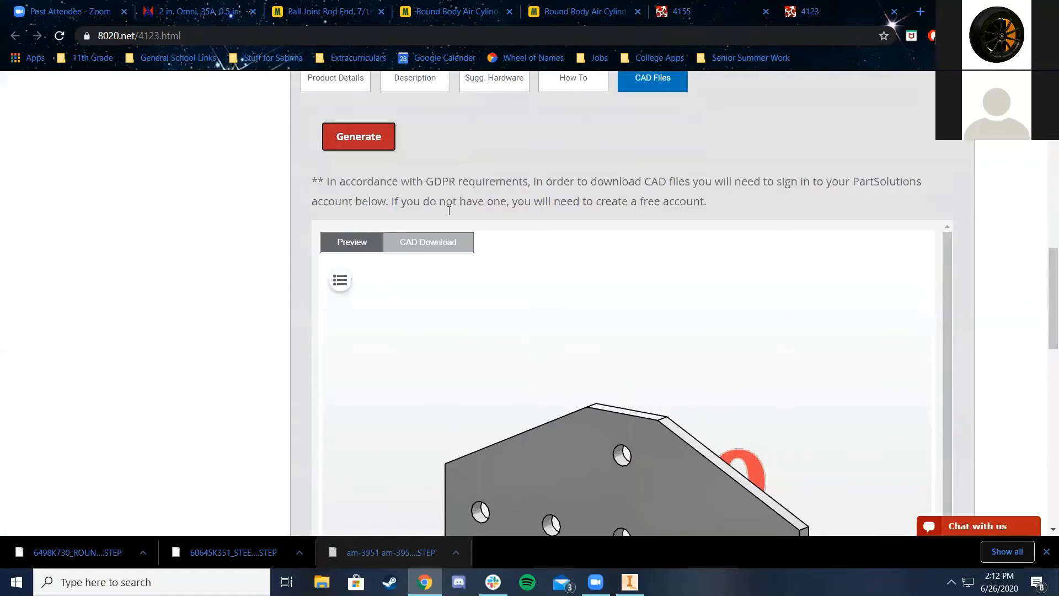
scroll(453, 196, "up", 2)
scroll(436, 331, "down", 6)
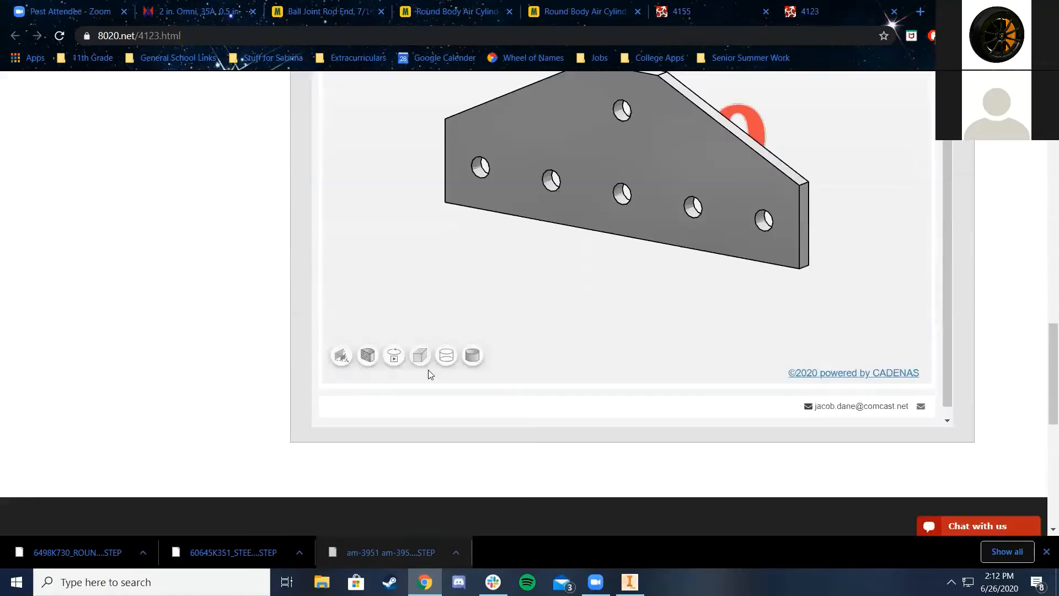
scroll(408, 287, "up", 3)
scroll(128, 208, "up", 4)
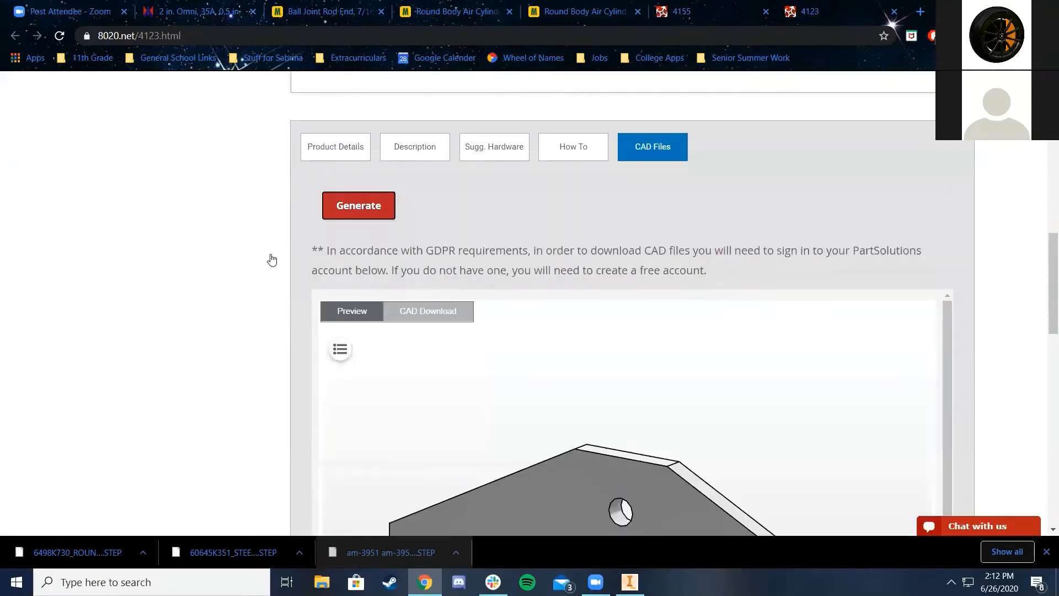
left_click(408, 310)
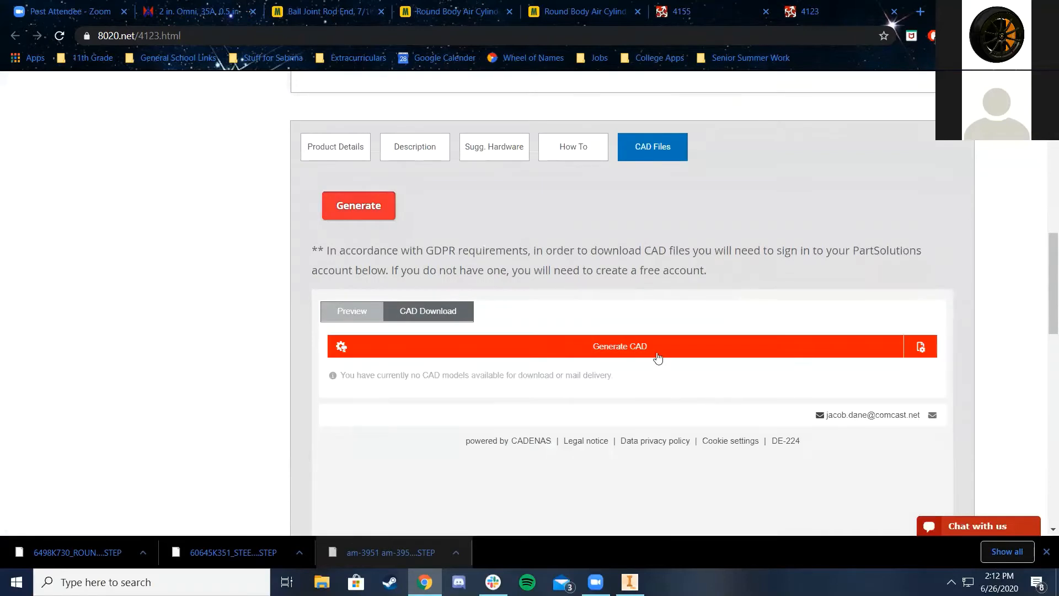
left_click(618, 358)
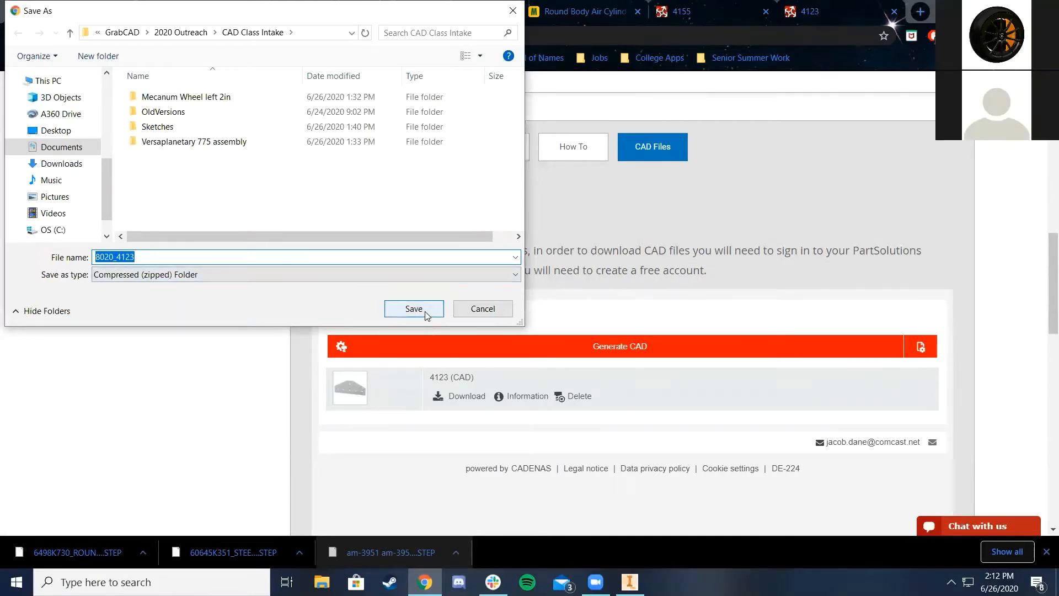
key("Return")
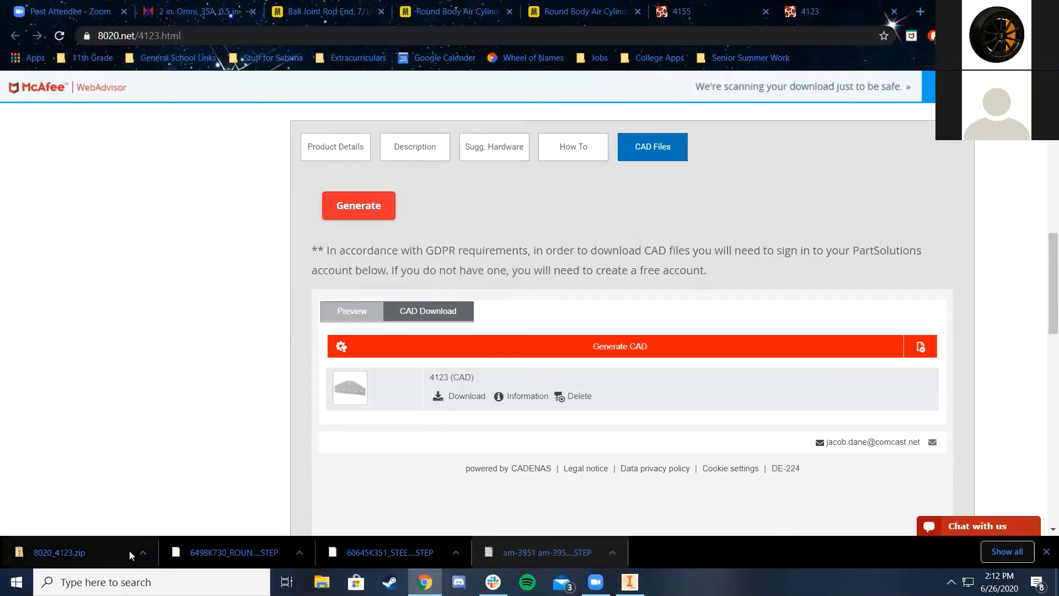
Copy the 4123 Inventor part from the downloaded 8020_4123 archive into the CAD Class Intake folder, and delete the zip file
left_click(83, 552)
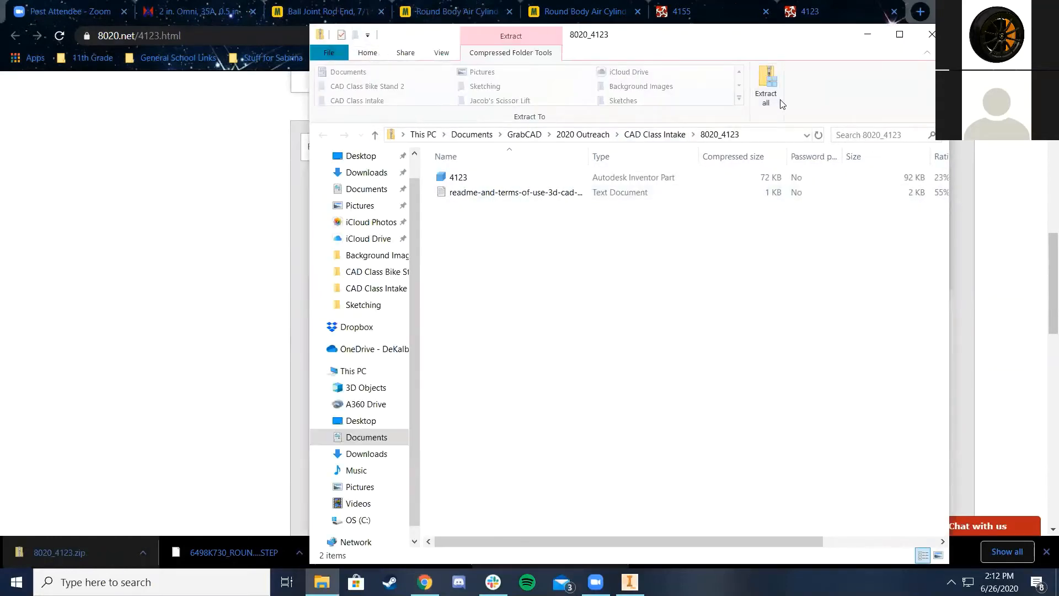
left_click(766, 86)
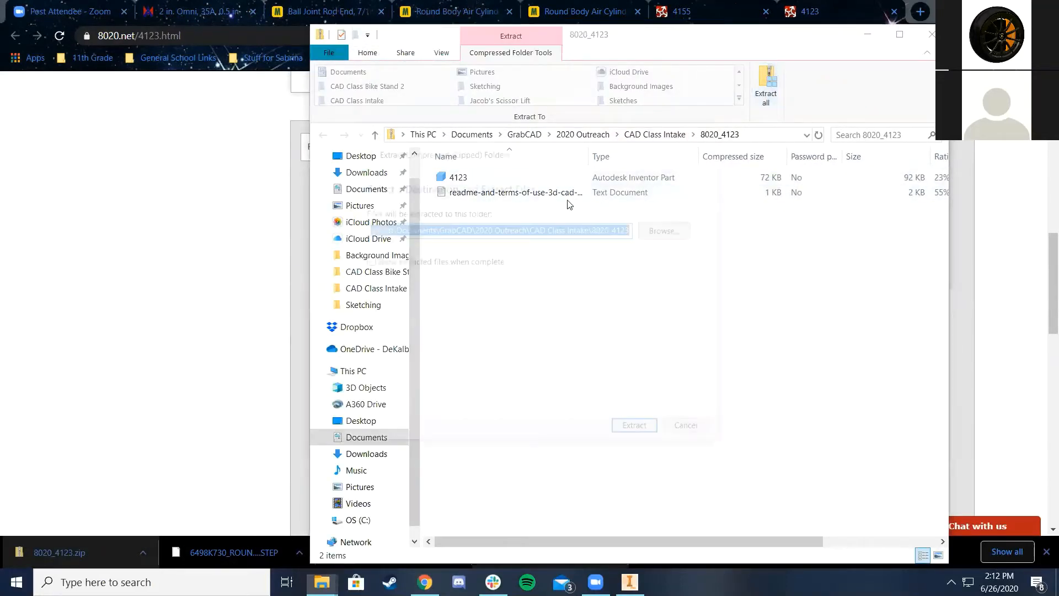
left_click(699, 431)
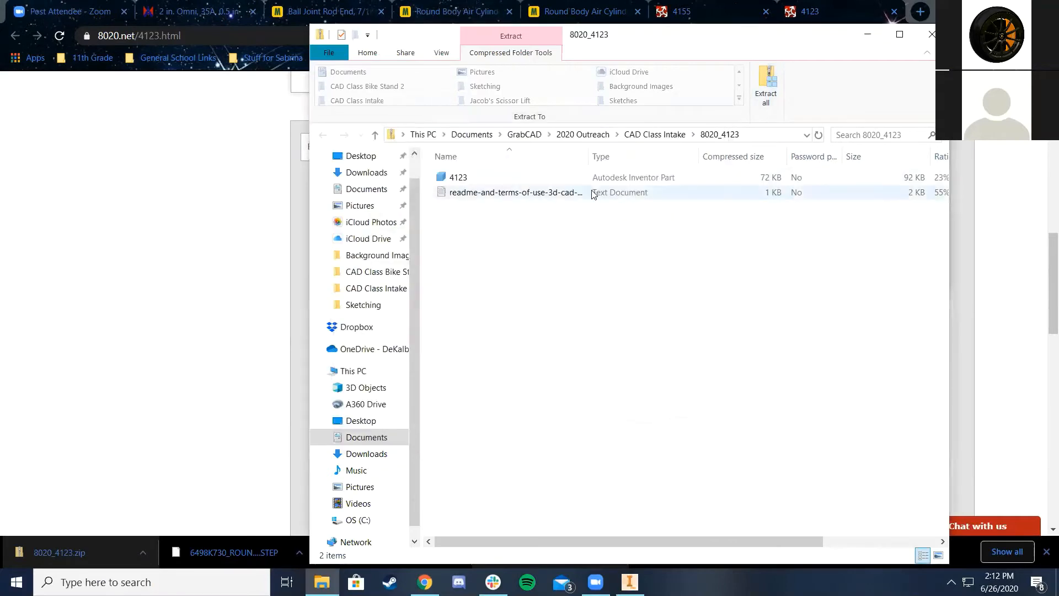
left_click(573, 177)
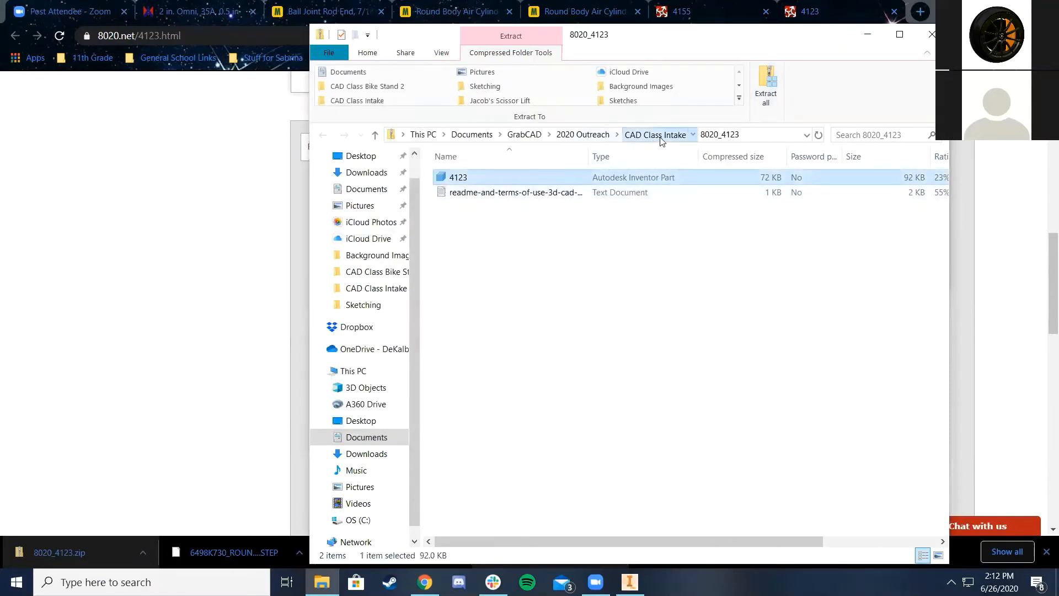
left_click(640, 134)
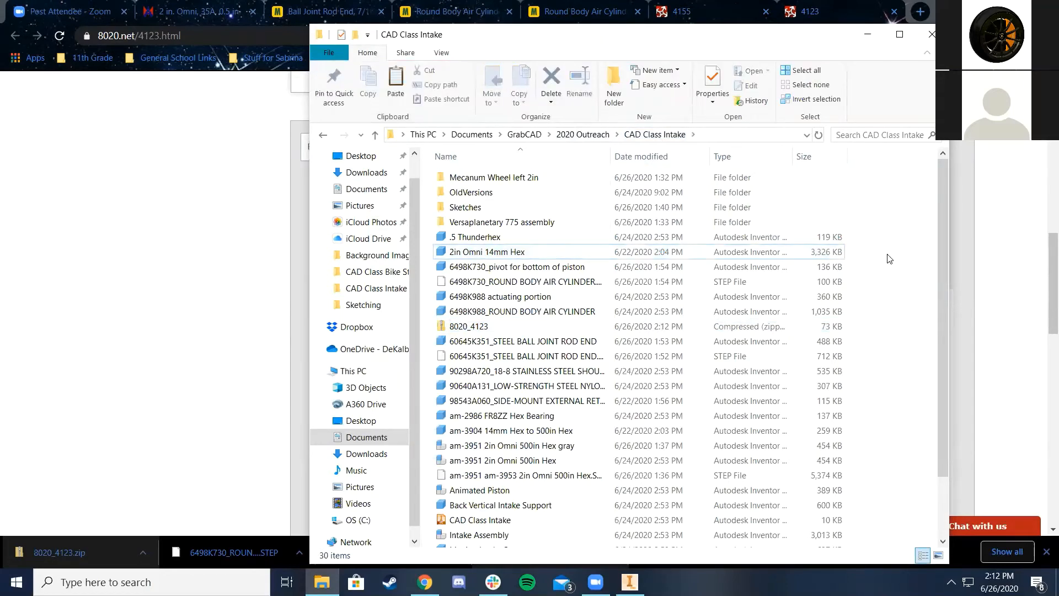
key("ctrl+v")
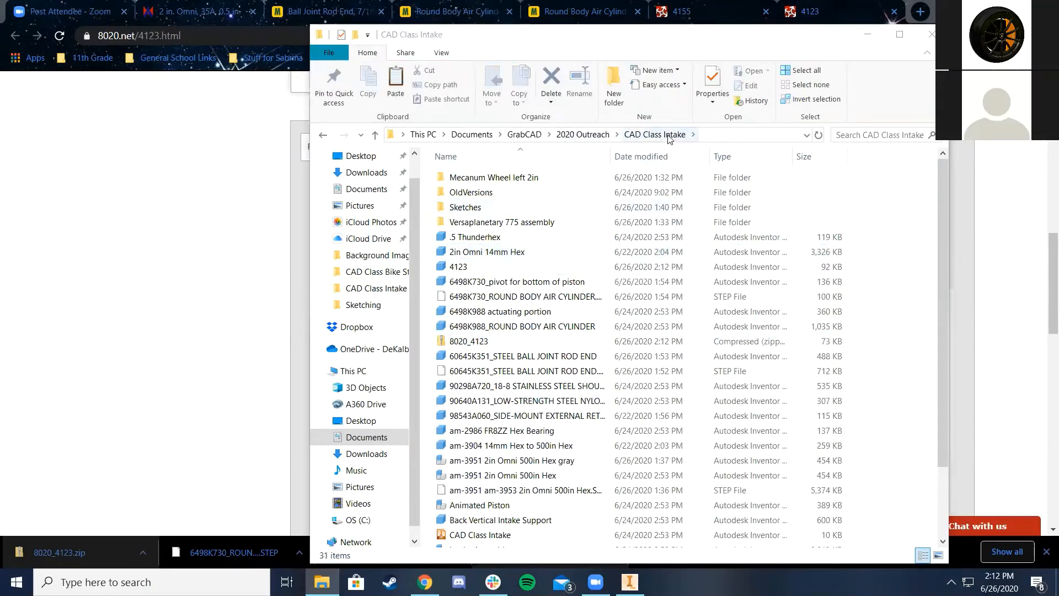
left_click(504, 337)
key("Delete")
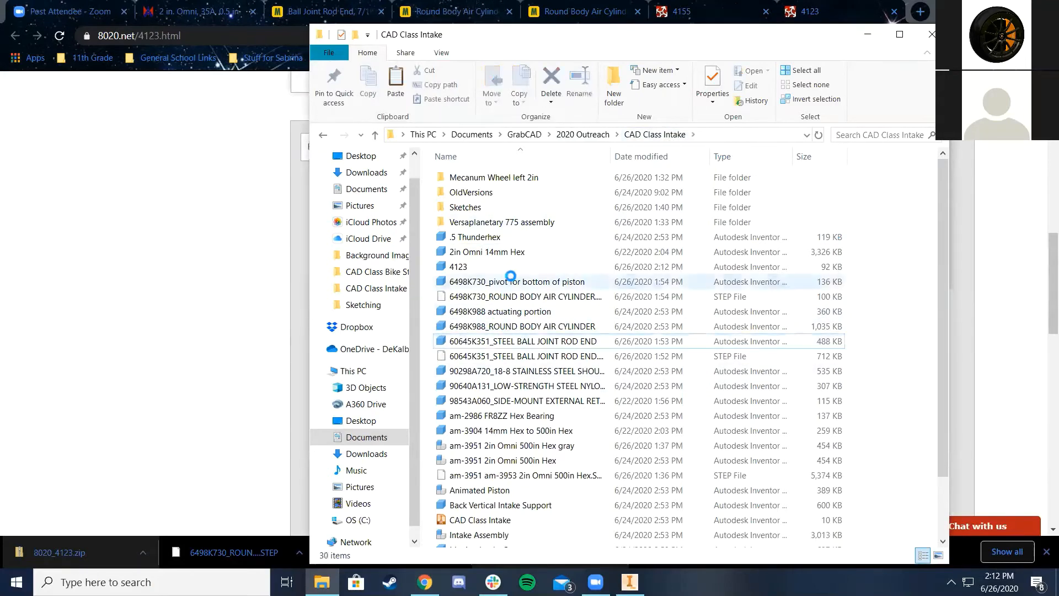
right_click(469, 272)
right_click(469, 272)
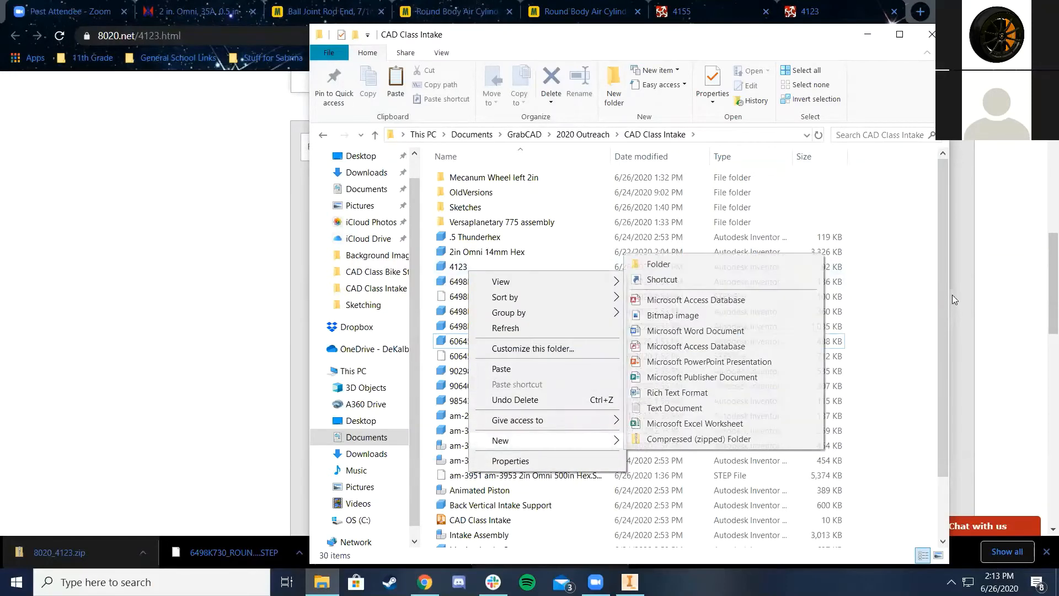
key("Escape")
right_click(524, 268)
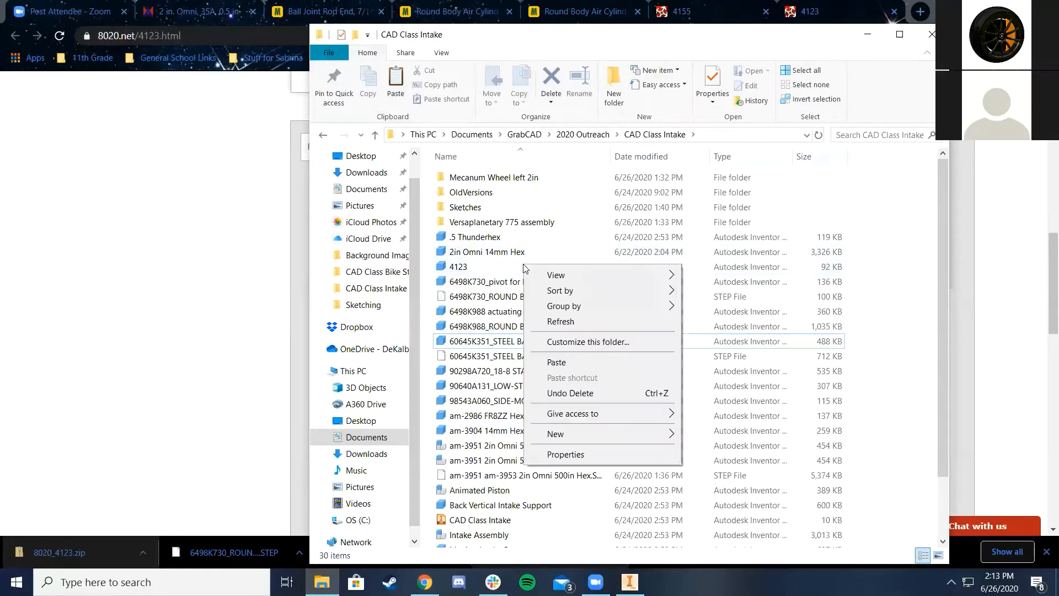
mouse_move(574, 417)
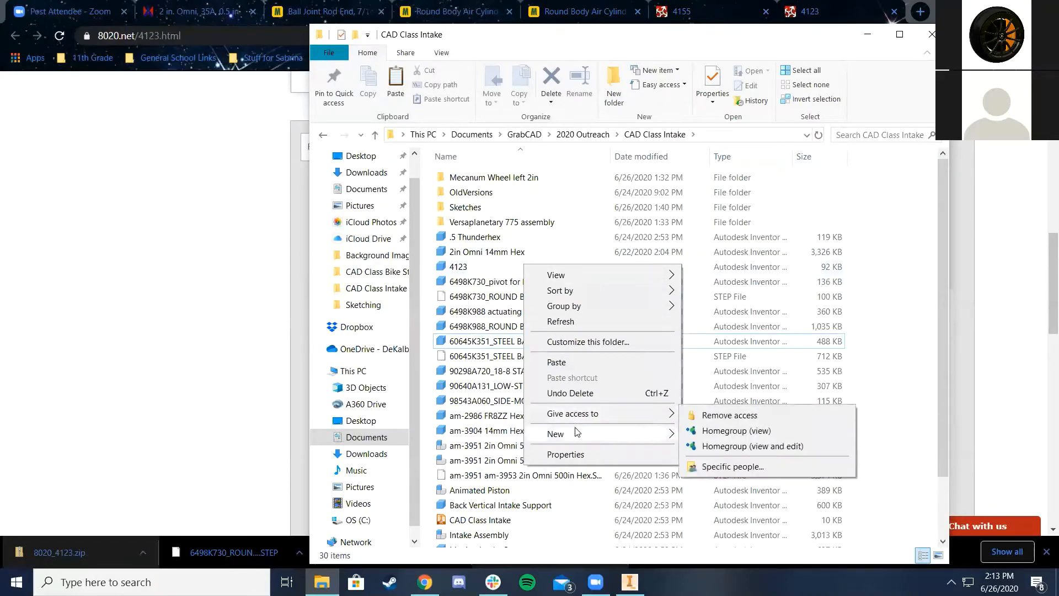
mouse_move(560, 296)
left_click(922, 288)
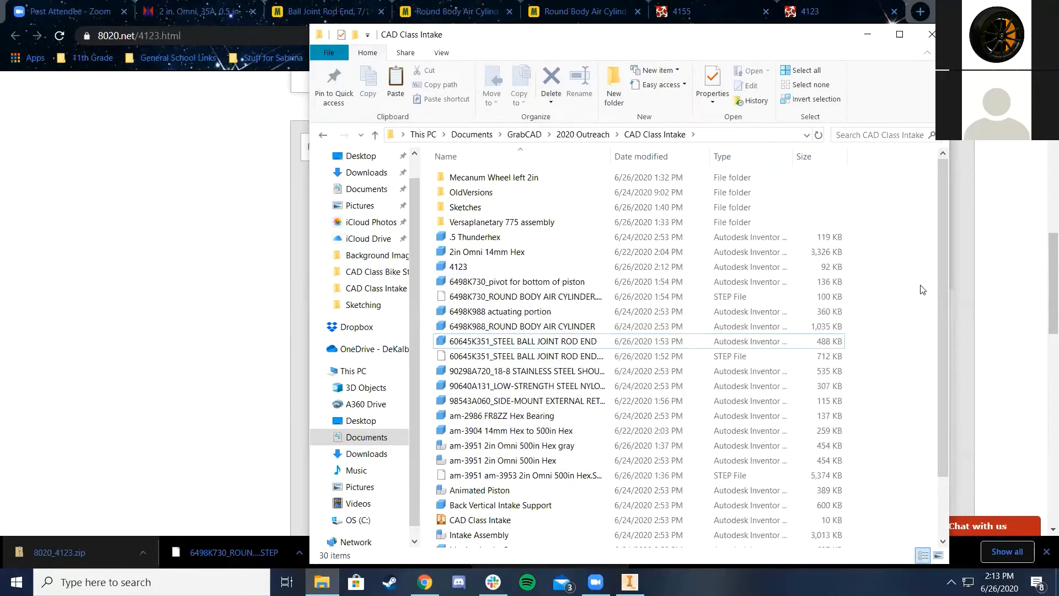
Leave the file window and switch back to the Sketch Final of Mechanism Intake part in Inventor
left_click(207, 365)
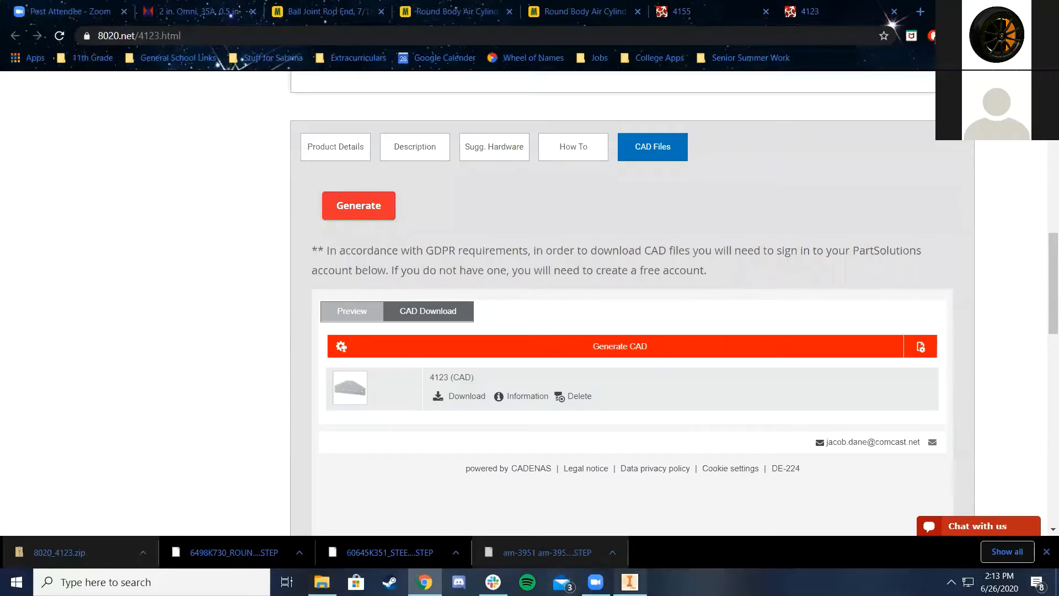
left_click(629, 582)
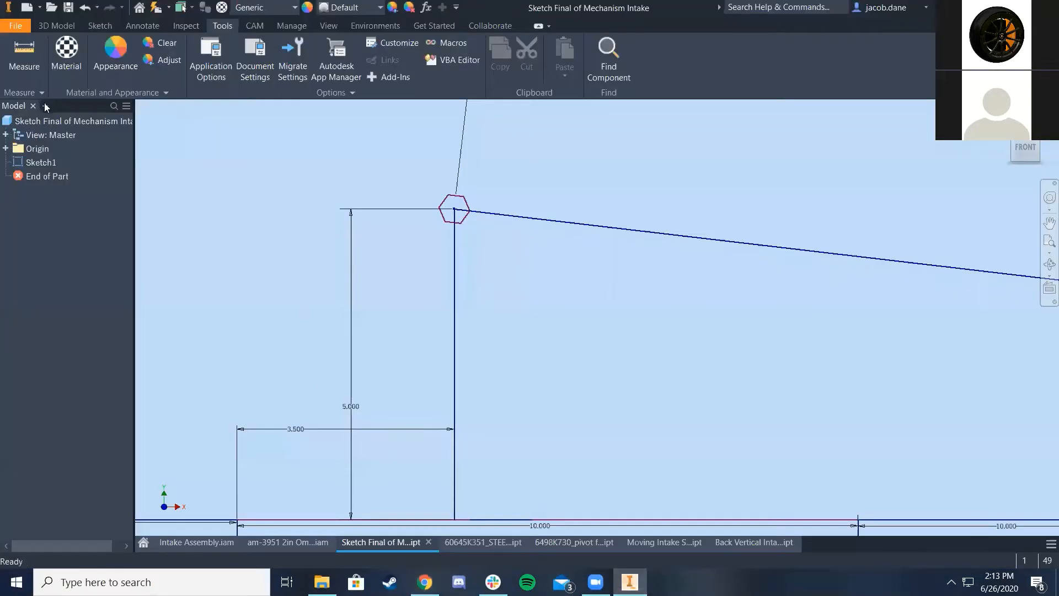
Open the 4123 part from the CAD Class Intake folder
left_click(23, 26)
left_click(41, 117)
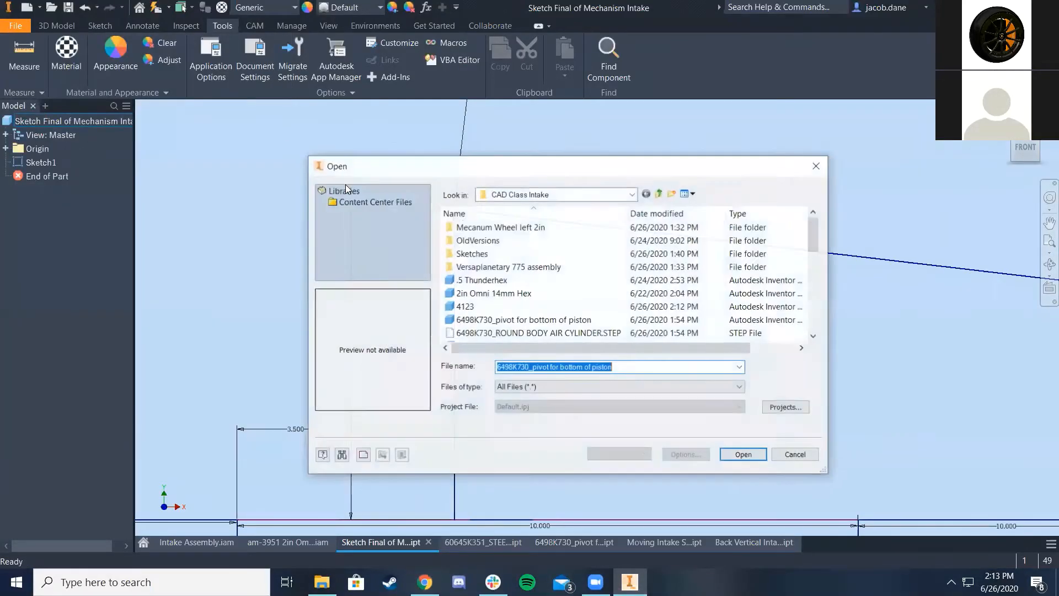
left_click(497, 294)
left_click(496, 306)
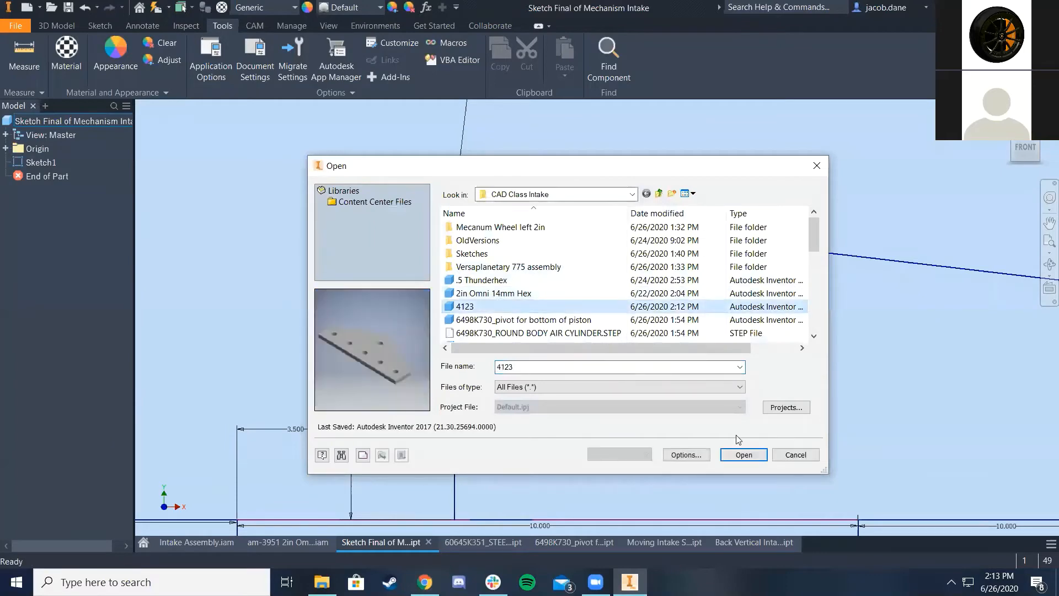
left_click(744, 454)
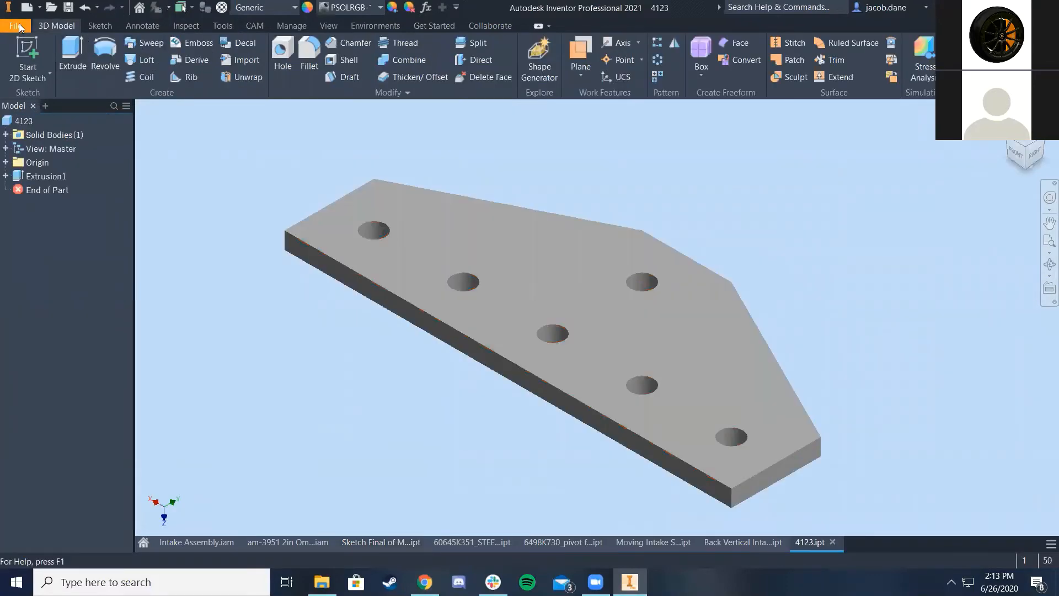
Save the plate part under the new name "4123 bottom pivot mount for piston"
left_click(17, 25)
left_click(295, 209)
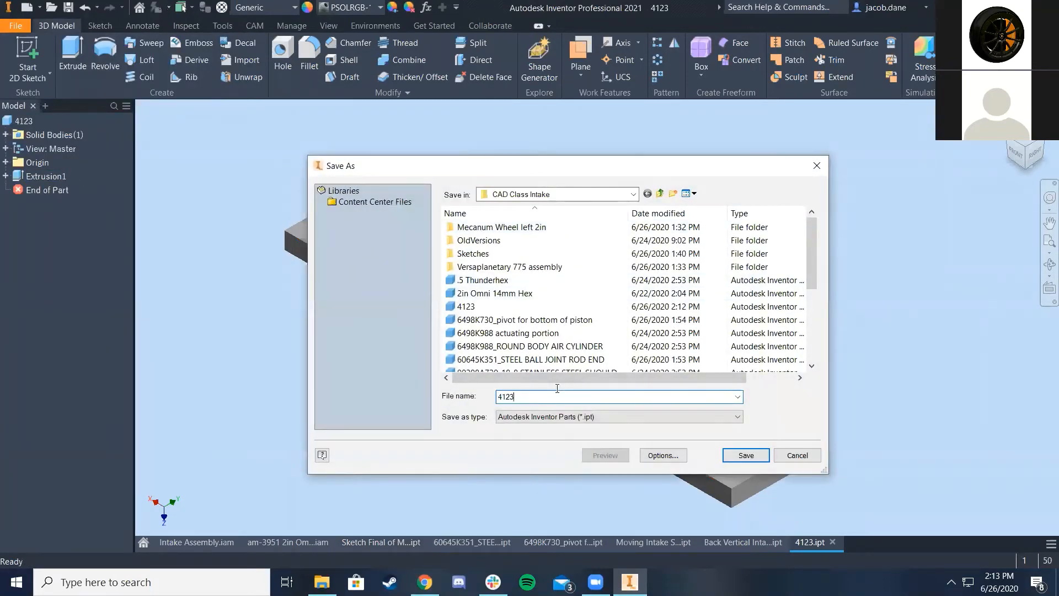
type("bottom pivot mount for piston")
left_click(746, 455)
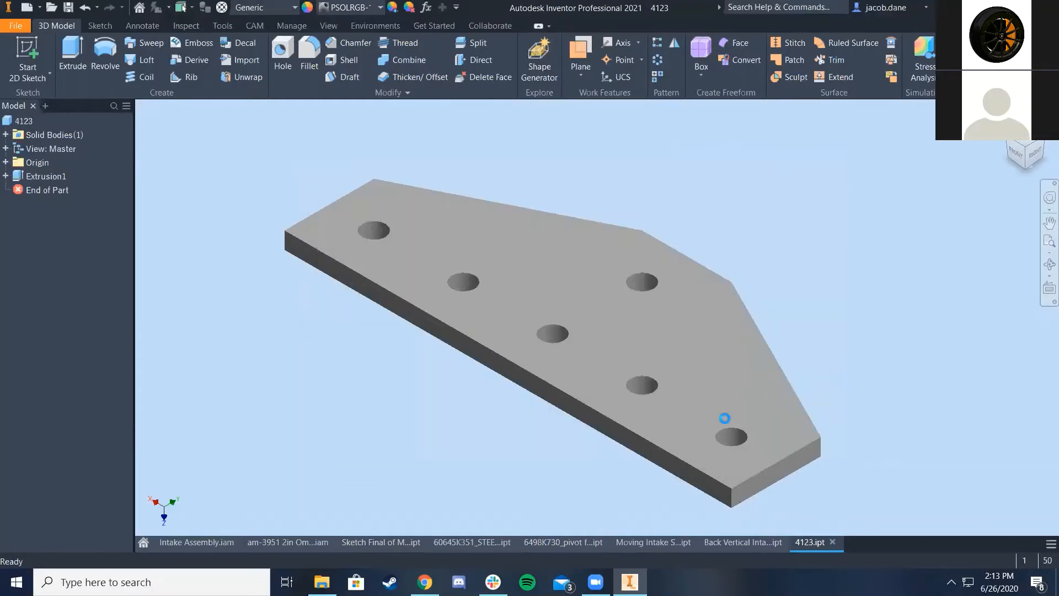
Switch to Chrome and examine the 8020.net product details of part 4123, including its lettered dimensions and drawing
scroll(654, 378, "down", 6)
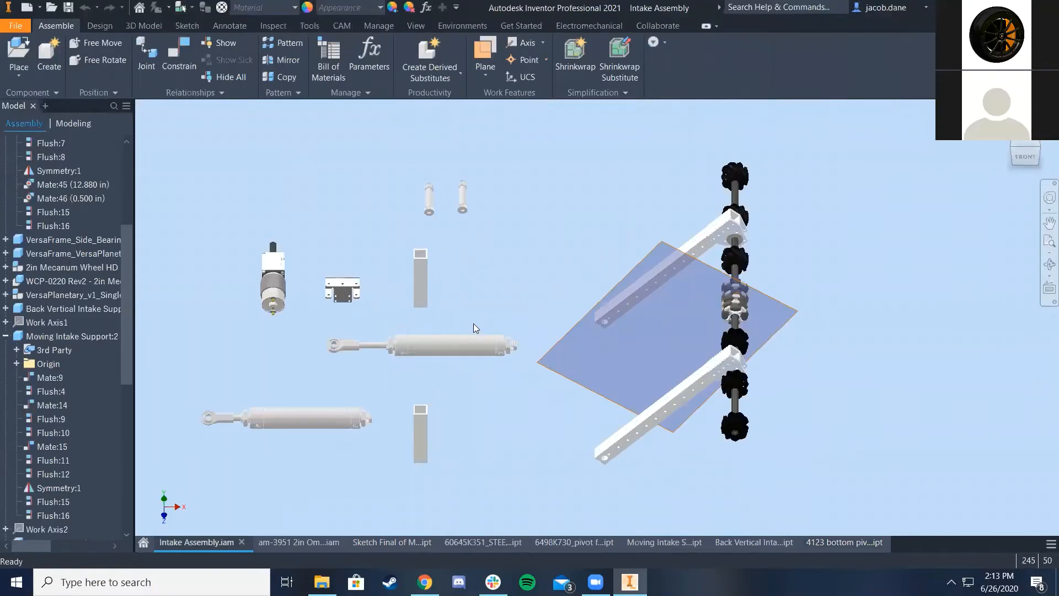
left_click(428, 582)
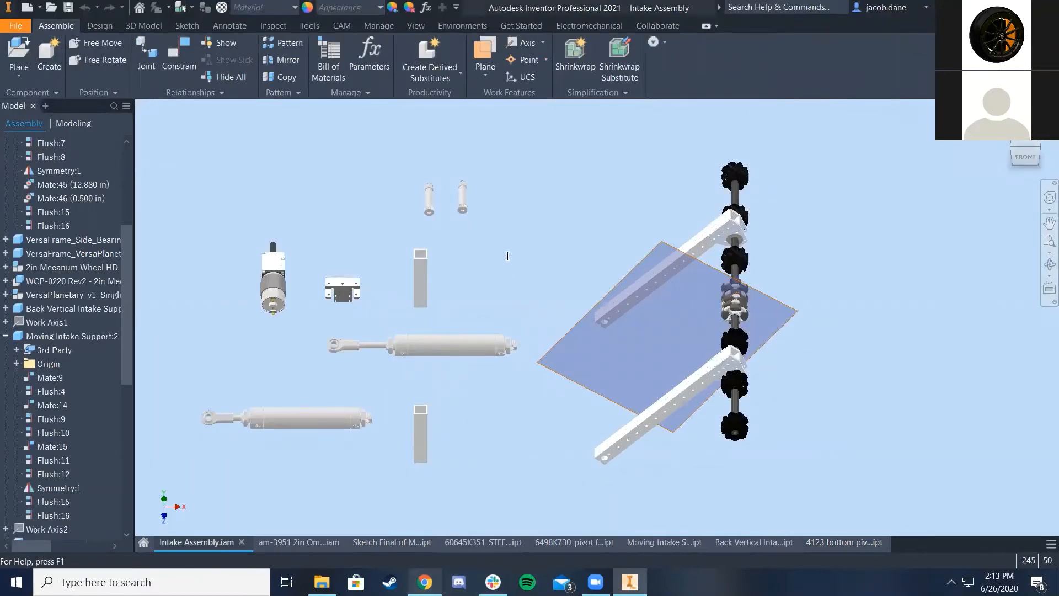
scroll(587, 208, "up", 1)
scroll(596, 276, "up", 6)
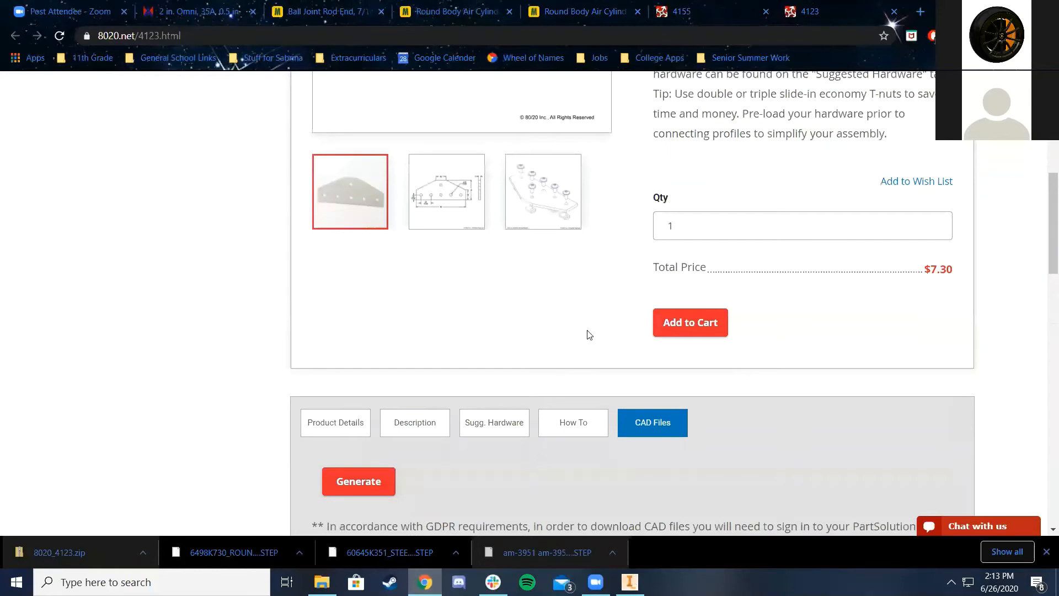
scroll(482, 366, "down", 5)
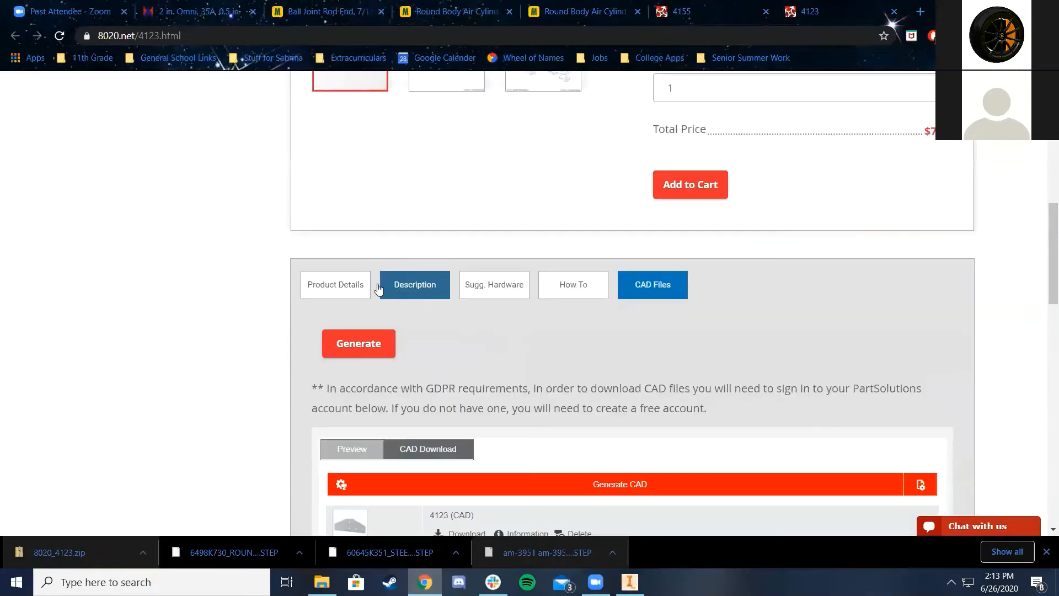
left_click(415, 284)
left_click(359, 289)
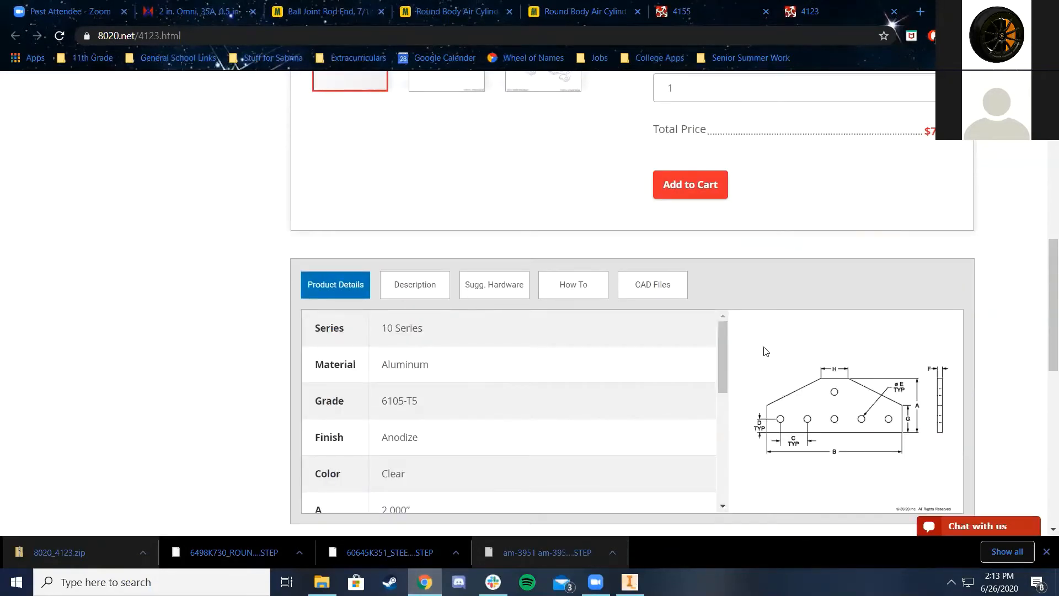
scroll(864, 402, "down", 1)
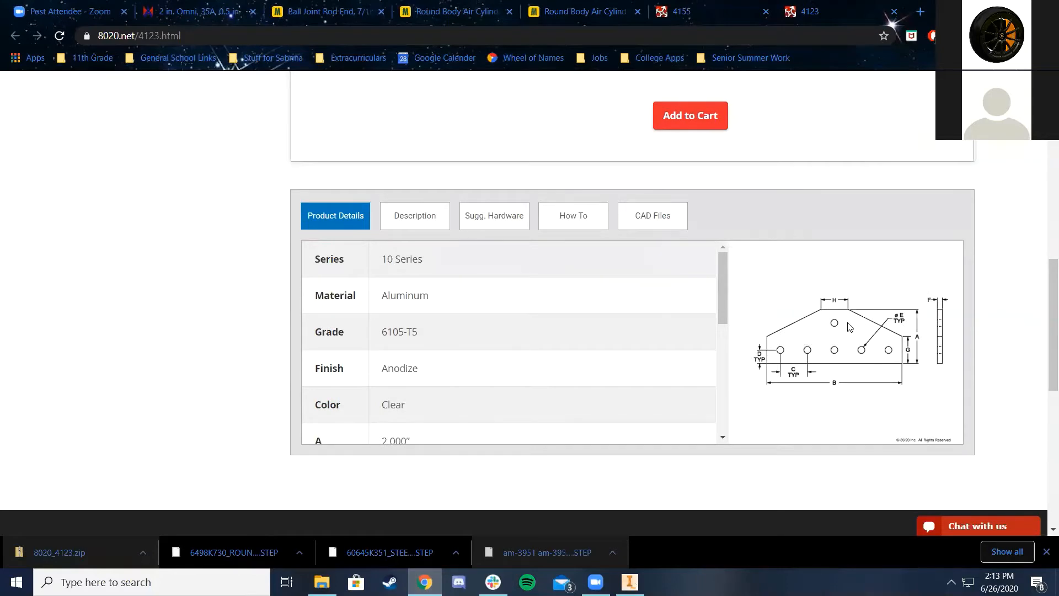
scroll(850, 328, "up", 2)
scroll(900, 475, "down", 1)
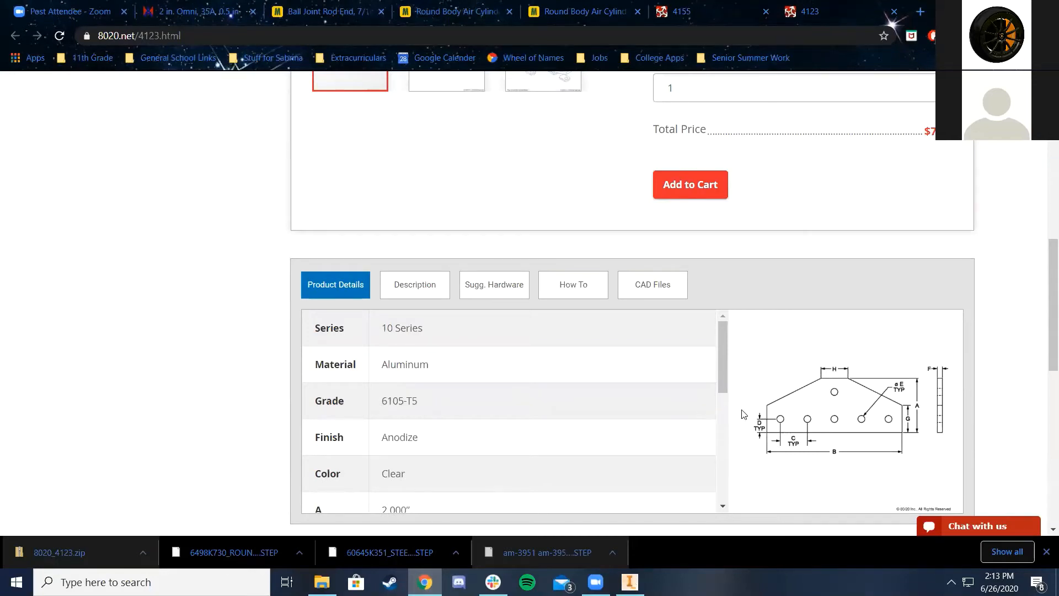
scroll(563, 435, "down", 5)
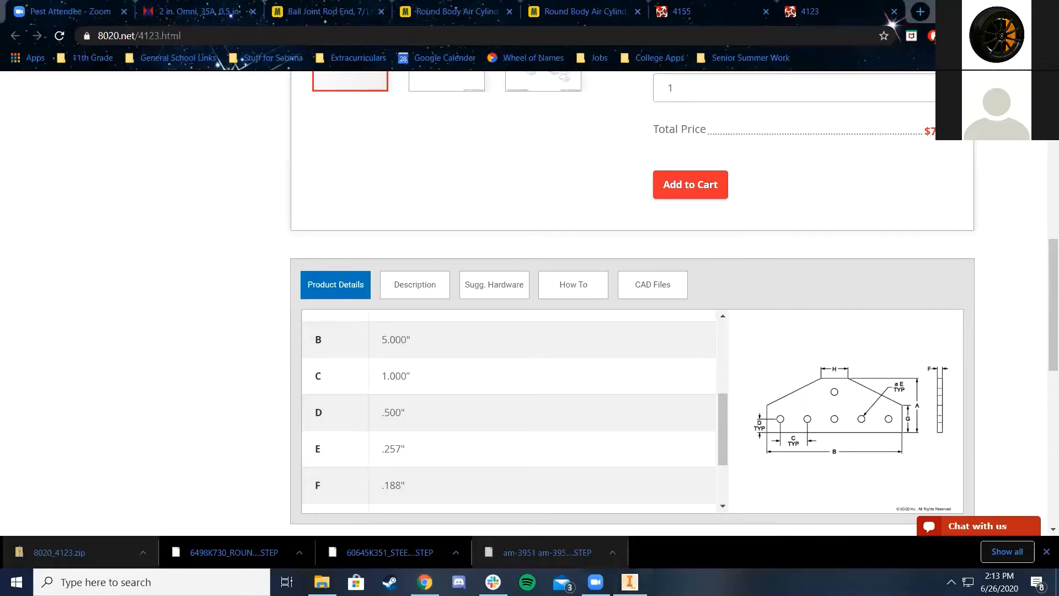
Return to Inventor and measure the diameter of the single upper hole in the 4123 bottom pivot mount part
left_click(629, 582)
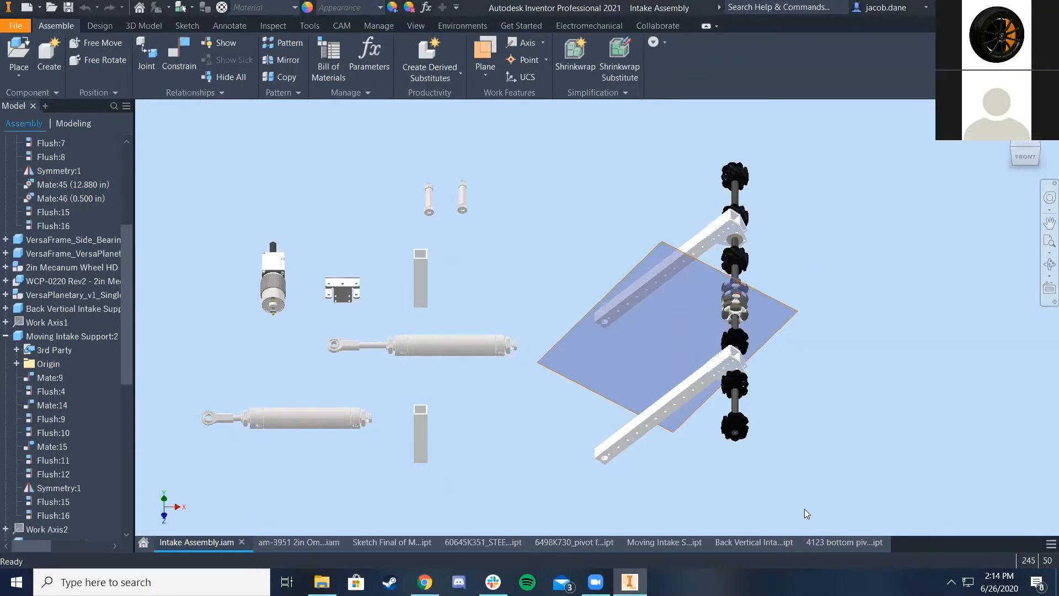
left_click(828, 543)
middle_click_drag(654, 300, 620, 391)
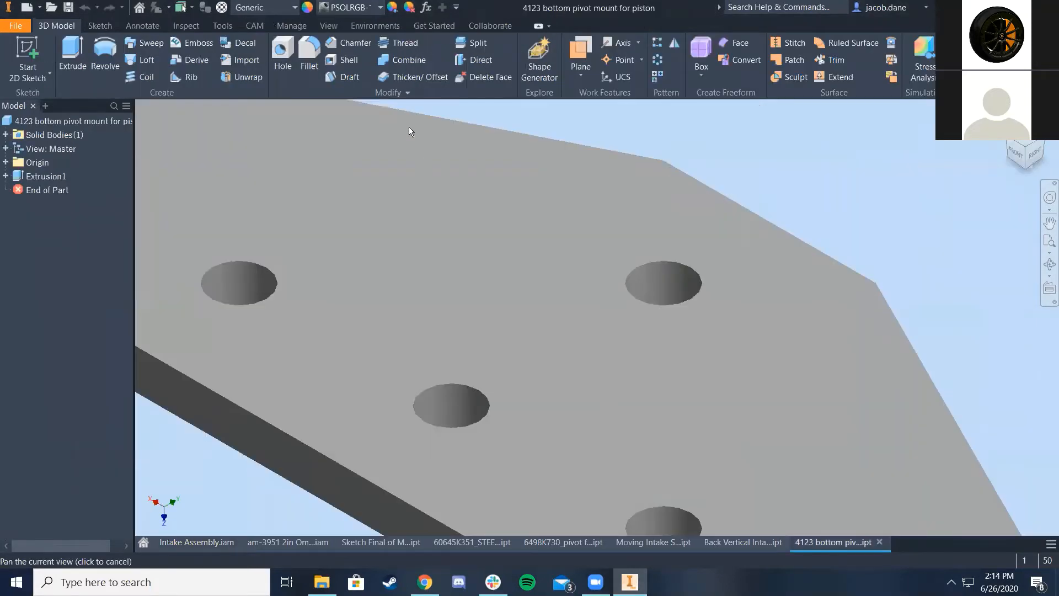
left_click(223, 26)
left_click(27, 56)
left_click(667, 276)
scroll(720, 323, "down", 5)
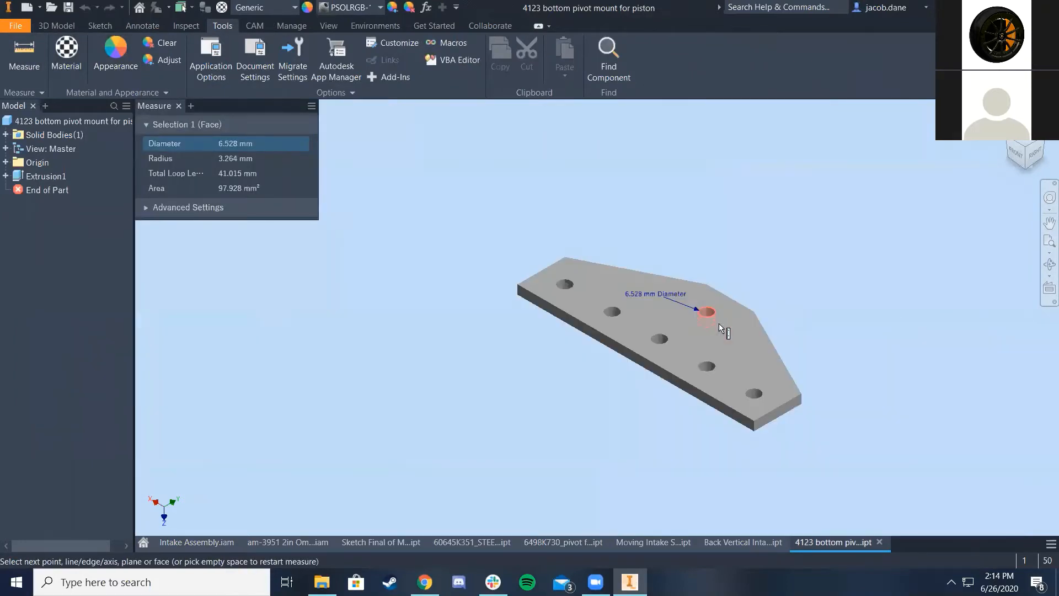
Measure the distance from the upper hole to the vertical edge at the plate's outer shoulder, viewed from the top
scroll(798, 382, "up", 5)
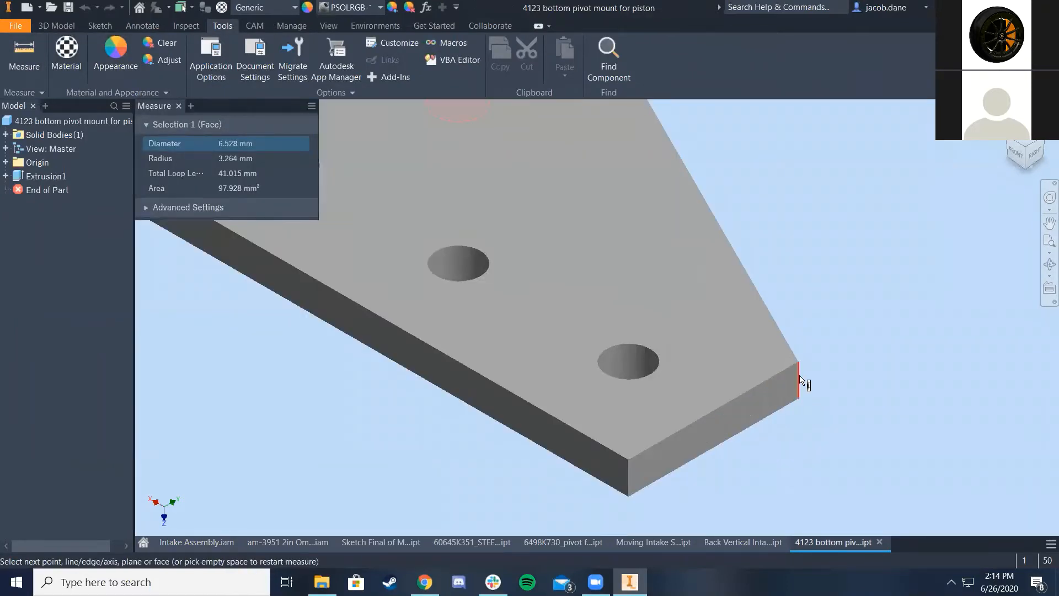
left_click(800, 381)
scroll(789, 365, "down", 3)
left_click(1027, 134)
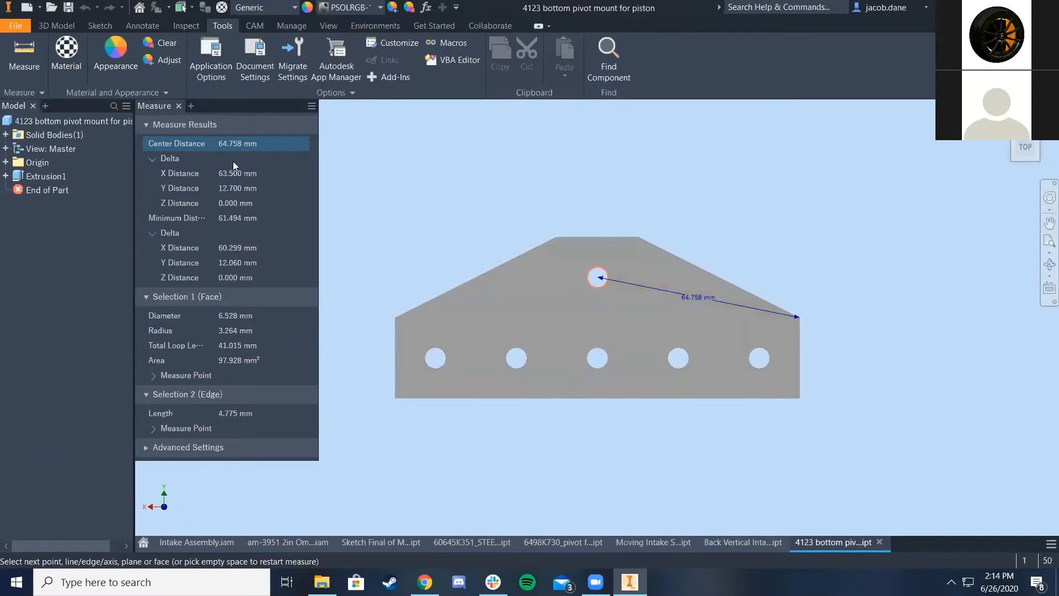
right_click(764, 243)
left_click(759, 193)
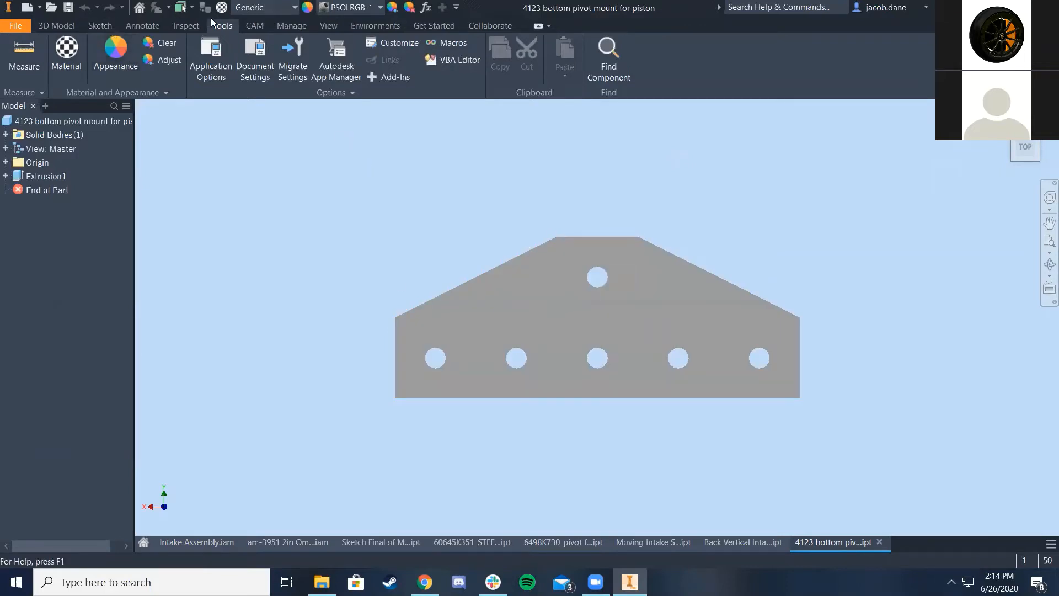
Measure the plate's upper hole again in the top view, then end the measurement
left_click(24, 55)
scroll(718, 321, "up", 3)
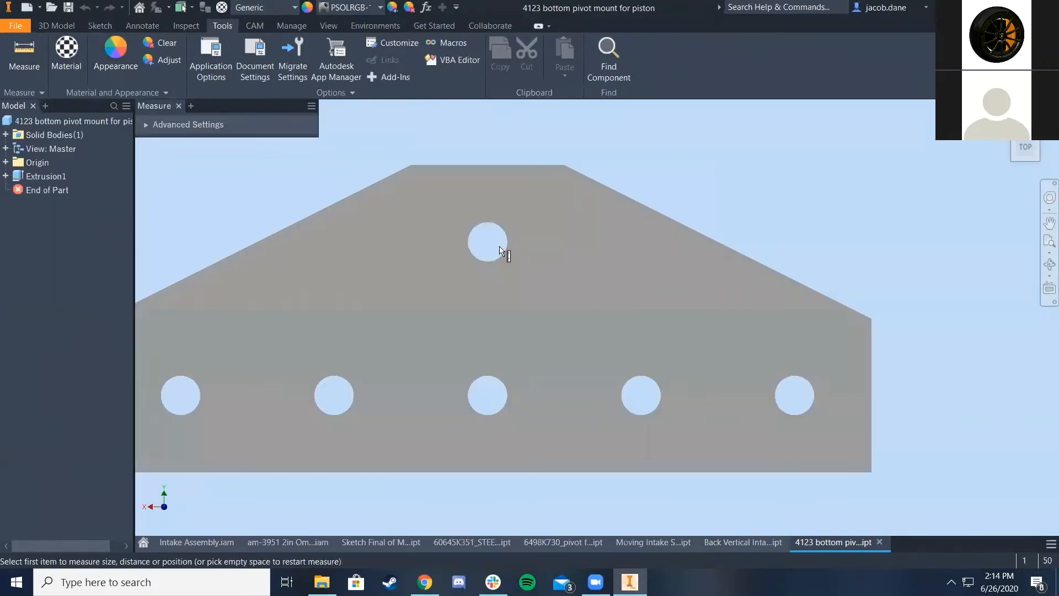
left_click(505, 245)
right_click(856, 220)
left_click(796, 219)
Set the plate document's length unit to inch
scroll(635, 194, "down", 4)
middle_click_drag(635, 193, 441, 238)
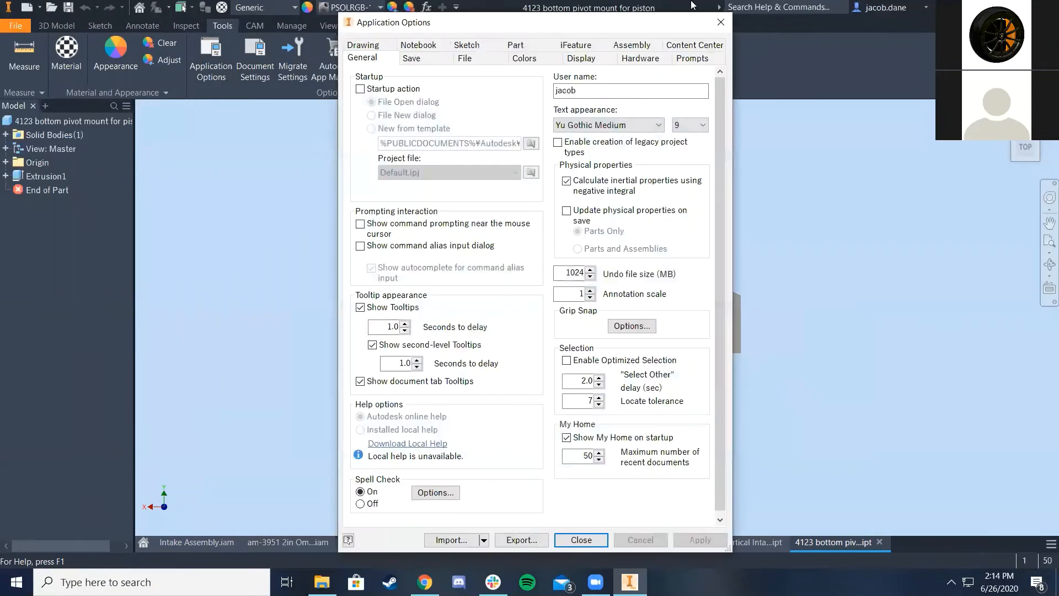
left_click(712, 23)
left_click(270, 56)
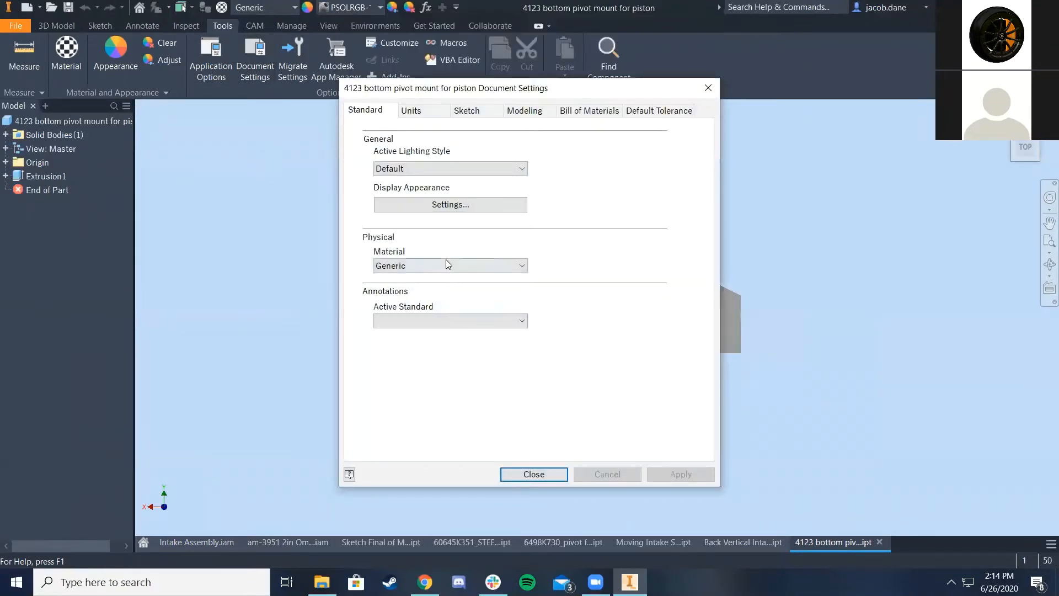
left_click(433, 112)
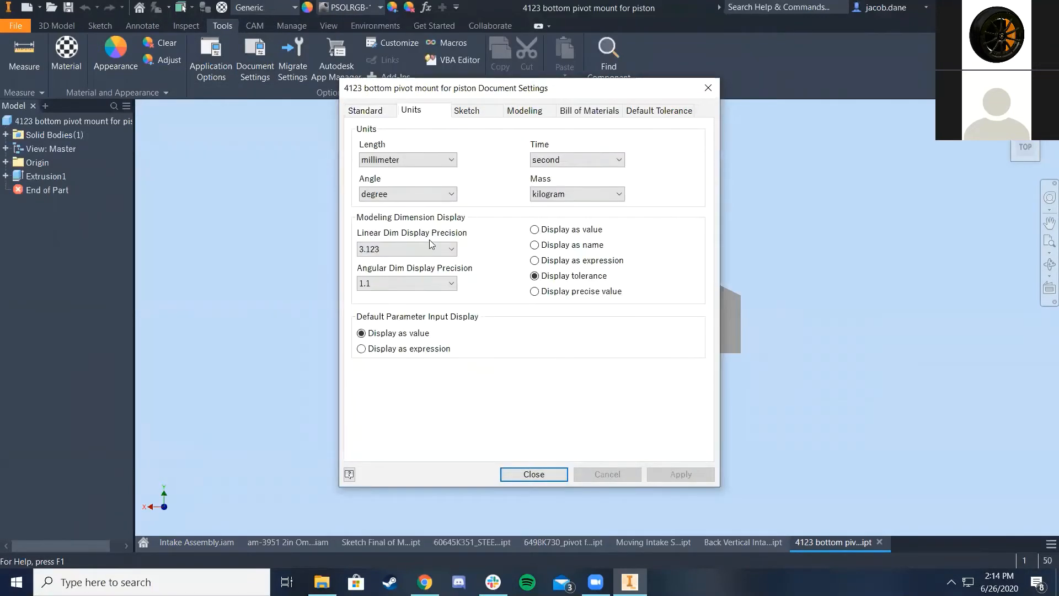
left_click(426, 161)
left_click(428, 173)
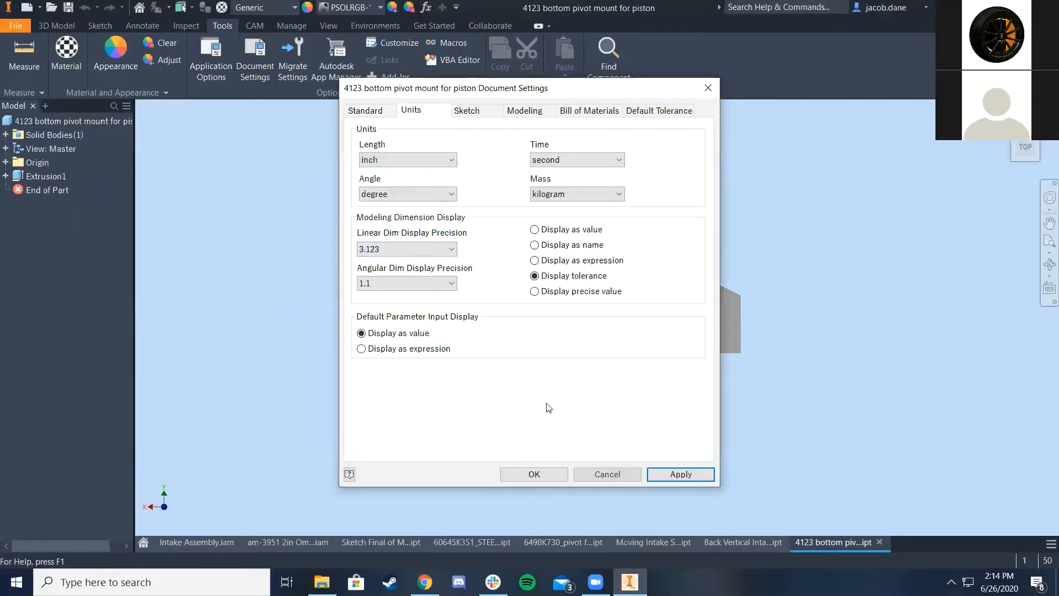
left_click(529, 474)
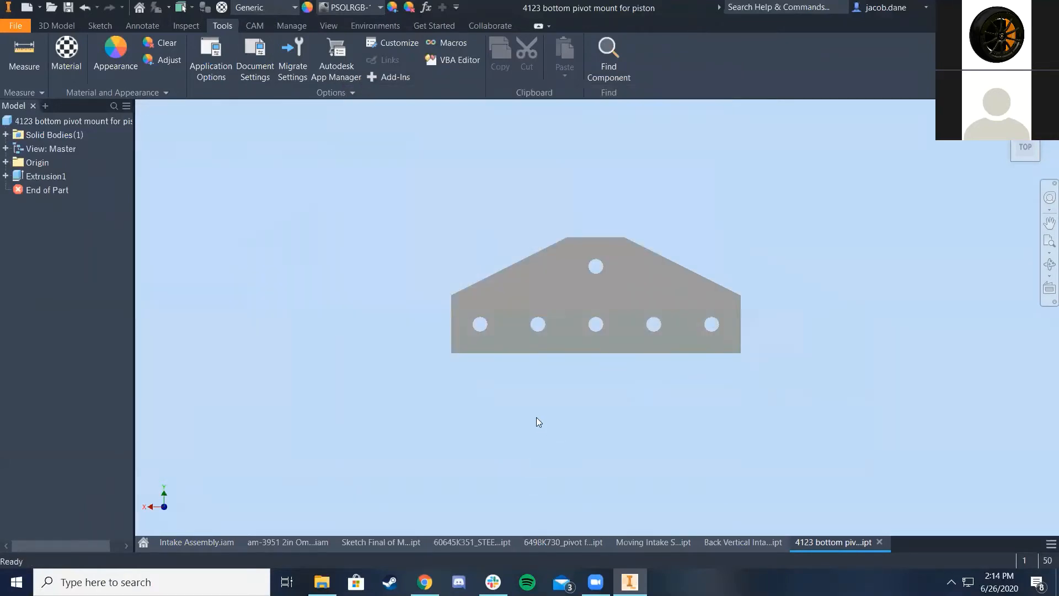
Measure the distance in inches from the upper hole to the plate's outer shoulder corner and highlight its Y component
left_click(25, 52)
scroll(561, 260, "up", 3)
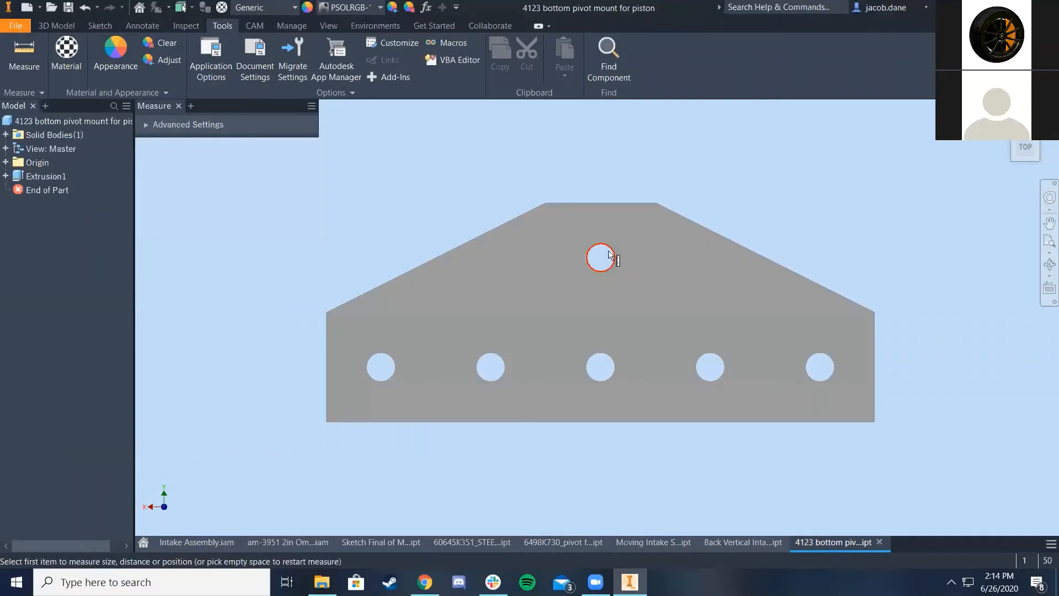
left_click(876, 312)
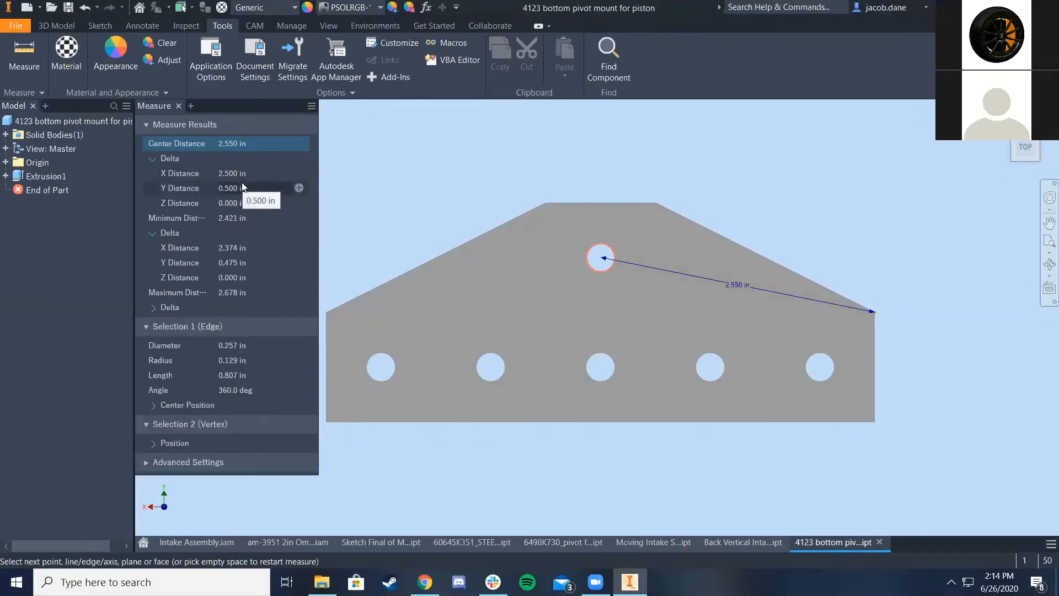
left_click(242, 188)
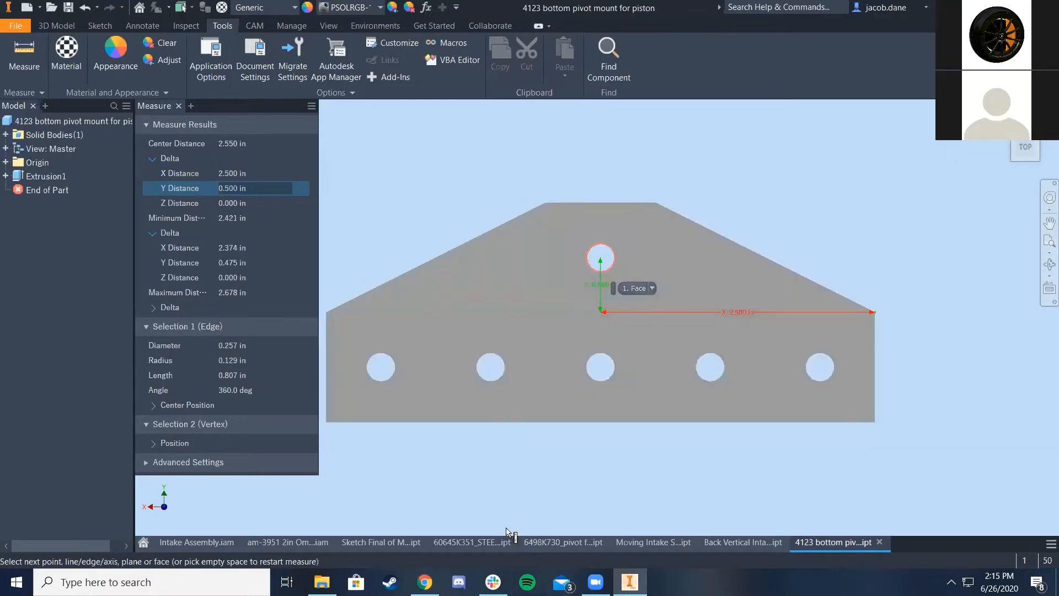
Switch to Intake Assembly and examine the threaded pivot end of the upper air cylinder in front and isometric views
left_click(304, 543)
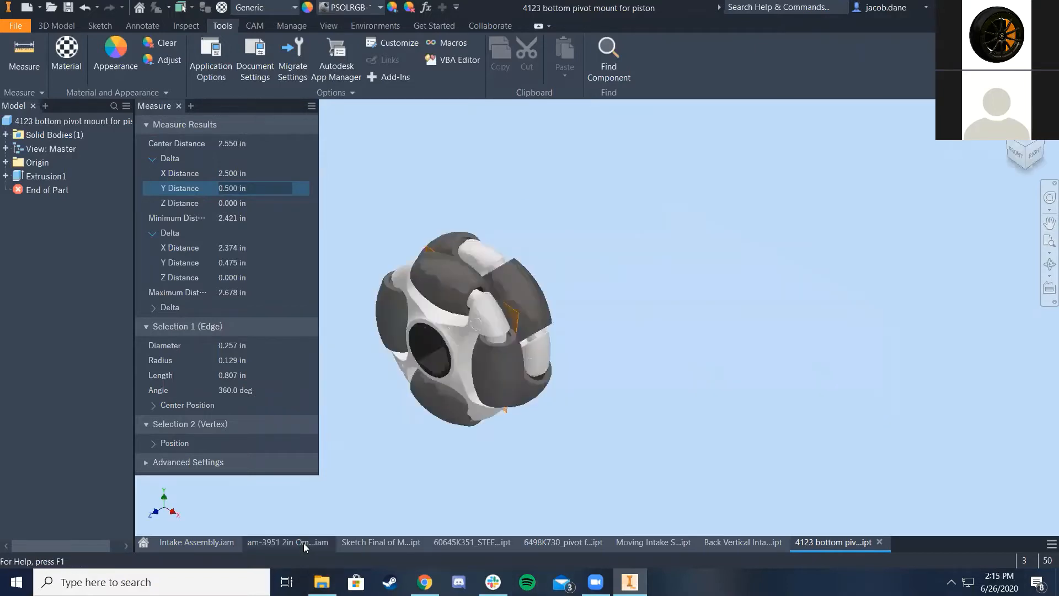
left_click(190, 543)
scroll(788, 266, "down", 10)
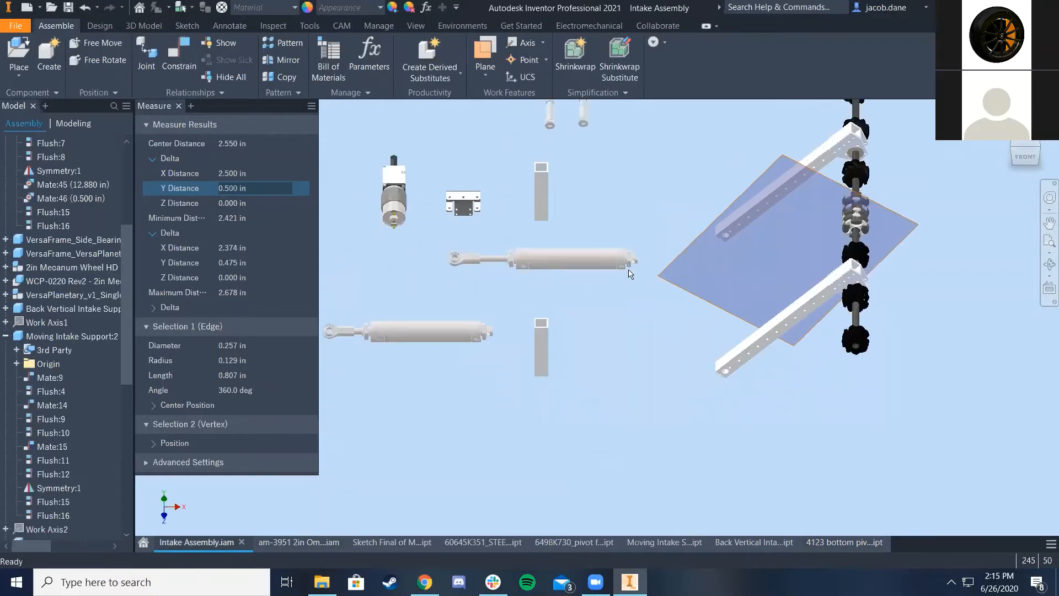
scroll(787, 266, "up", 3)
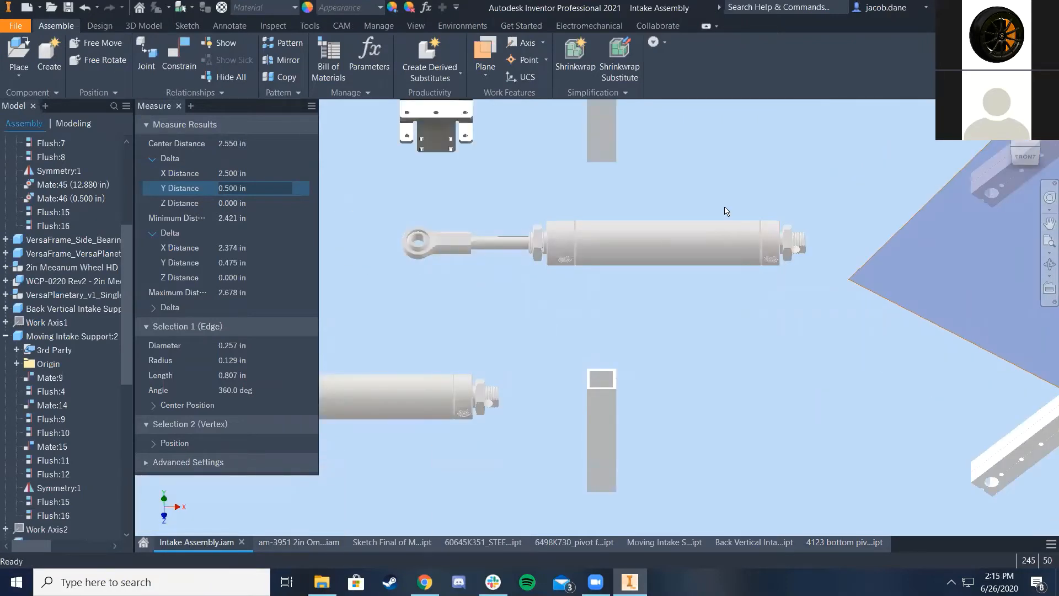
middle_click_drag(574, 264, 715, 288)
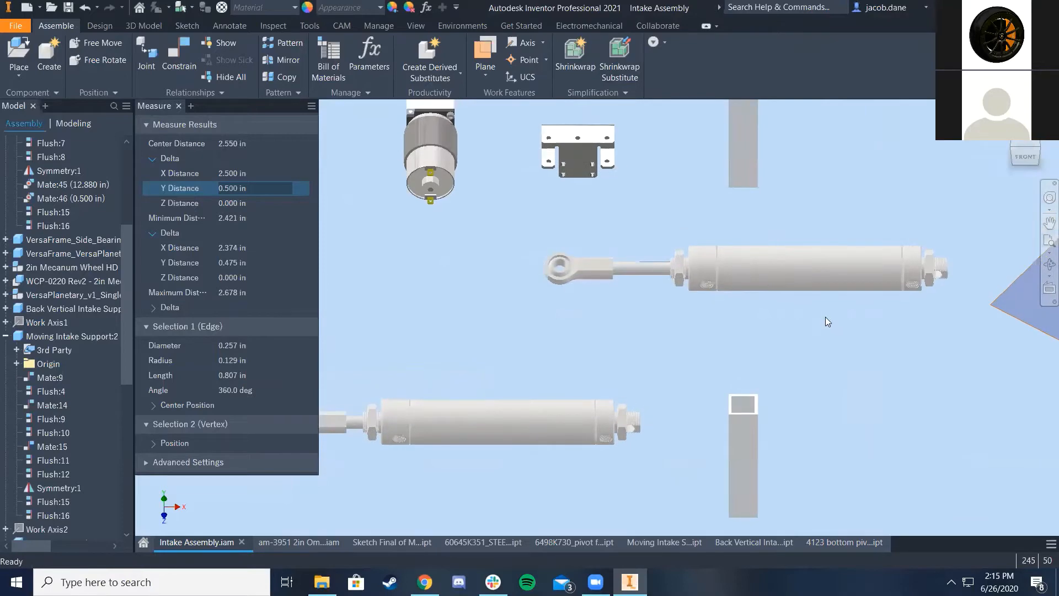
scroll(877, 243, "down", 3)
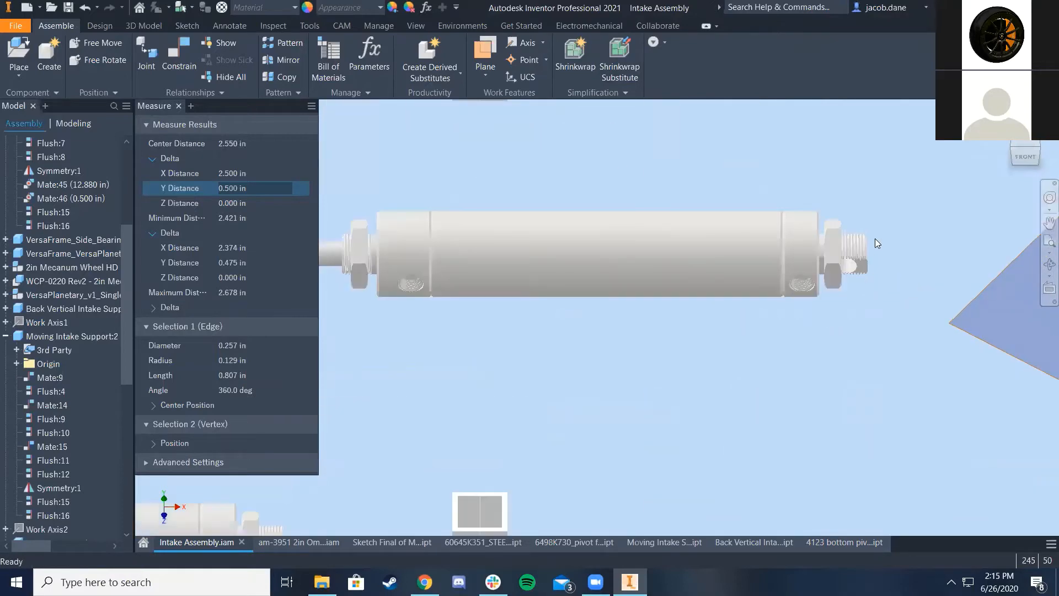
left_click(1043, 151)
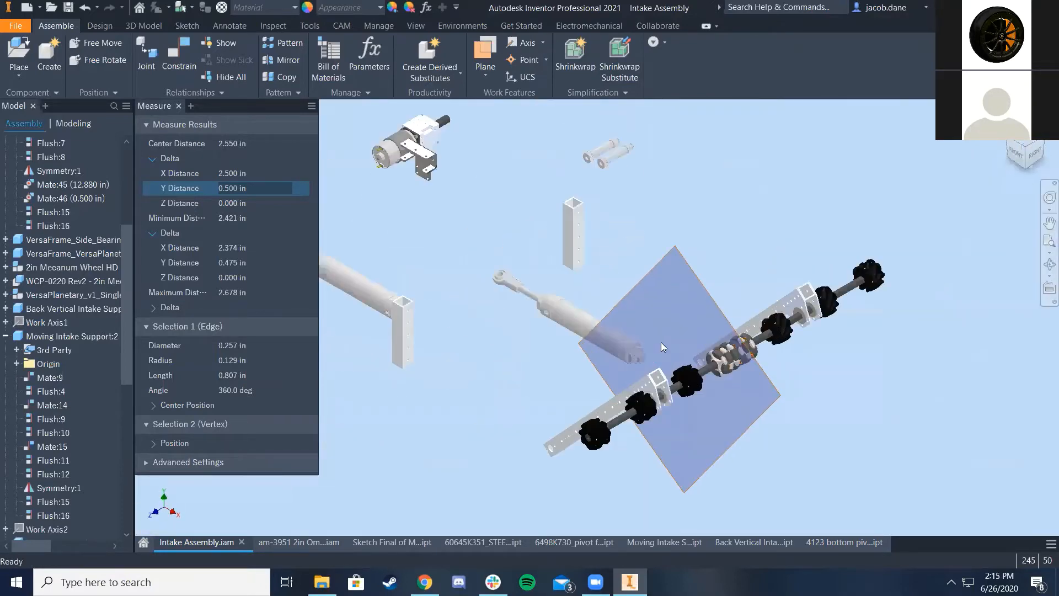
scroll(538, 462, "down", 5)
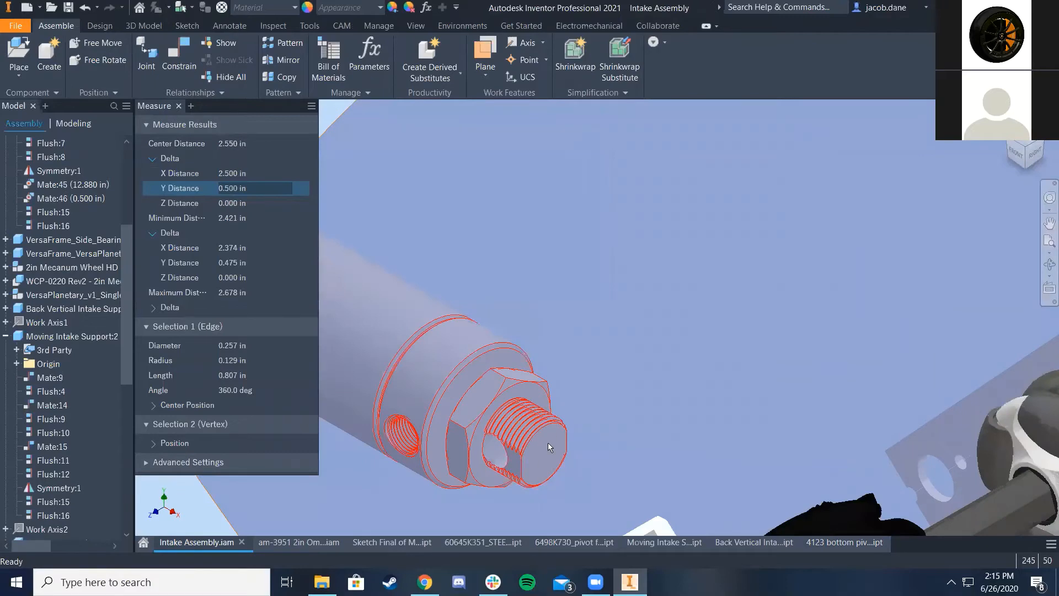
Examine both ends of the upper air cylinder up close, including the rod end and the cross hole in the threaded pivot end
scroll(548, 443, "up", 5)
scroll(588, 342, "down", 5)
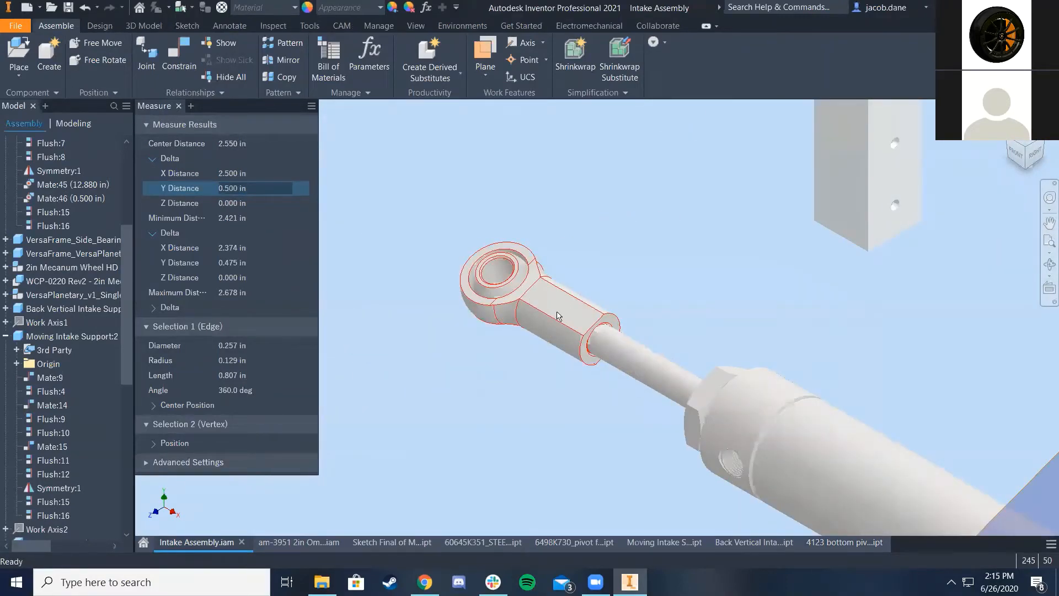
scroll(557, 316, "up", 3)
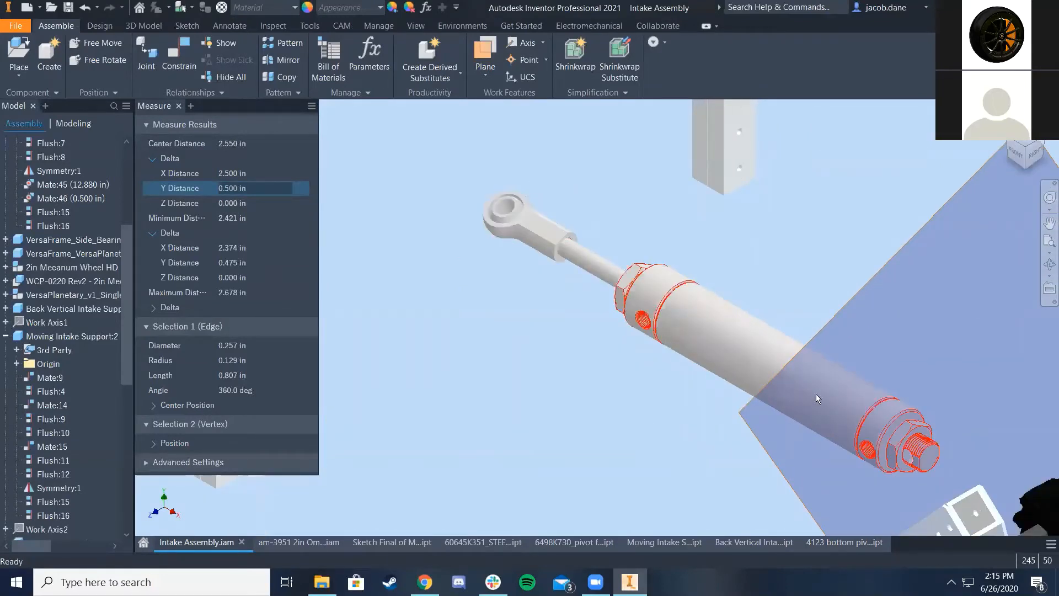
scroll(852, 389, "down", 6)
scroll(852, 386, "down", 3)
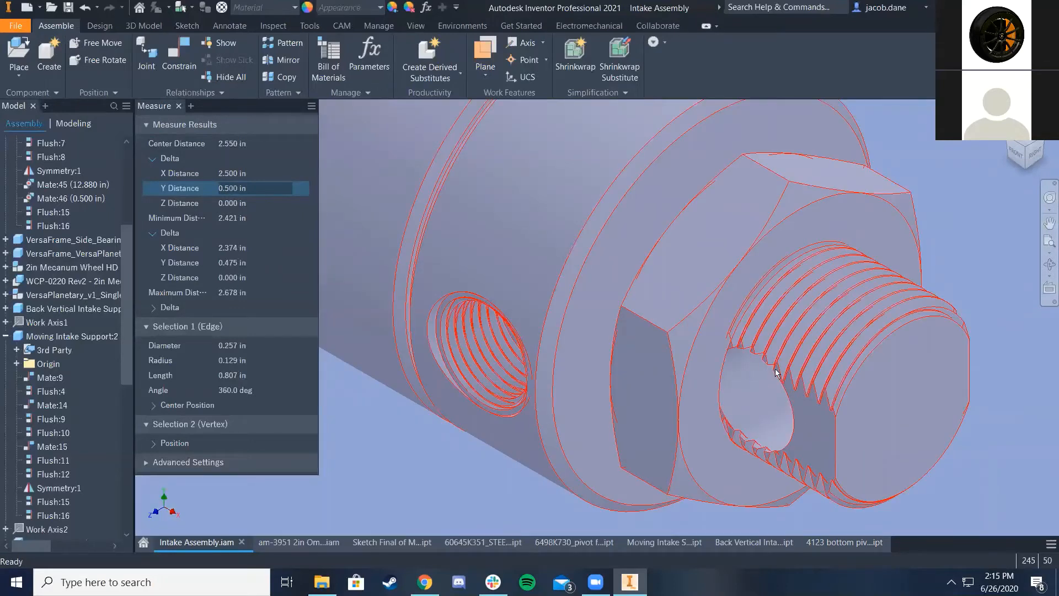
scroll(762, 425, "up", 4)
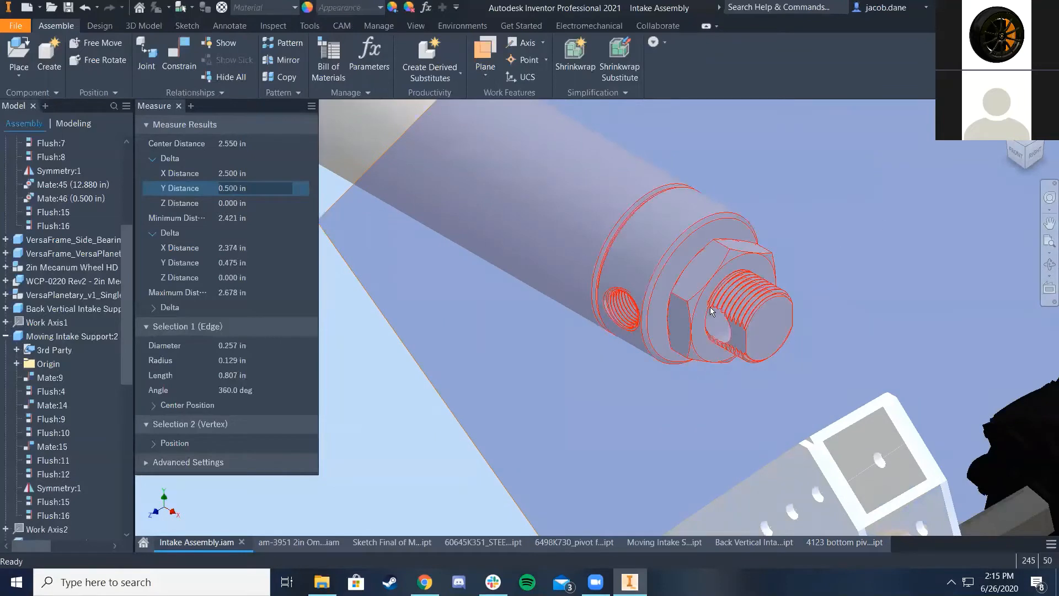
scroll(775, 327, "down", 2)
scroll(767, 336, "up", 3)
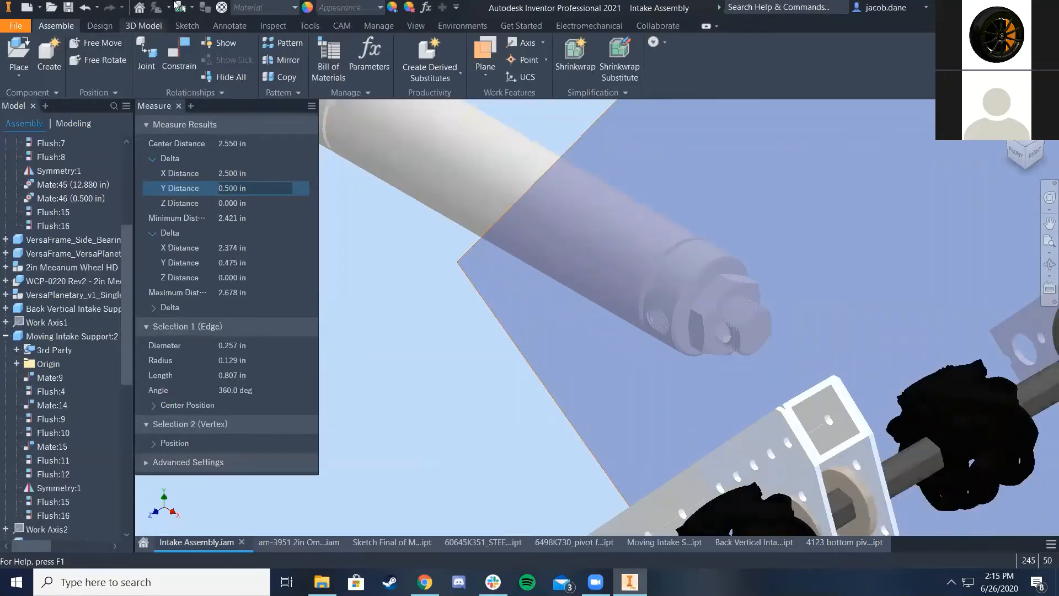
Measure the distance from the cylinder's threaded end face to its cross hole and inspect the measurement in the front view
left_click(309, 26)
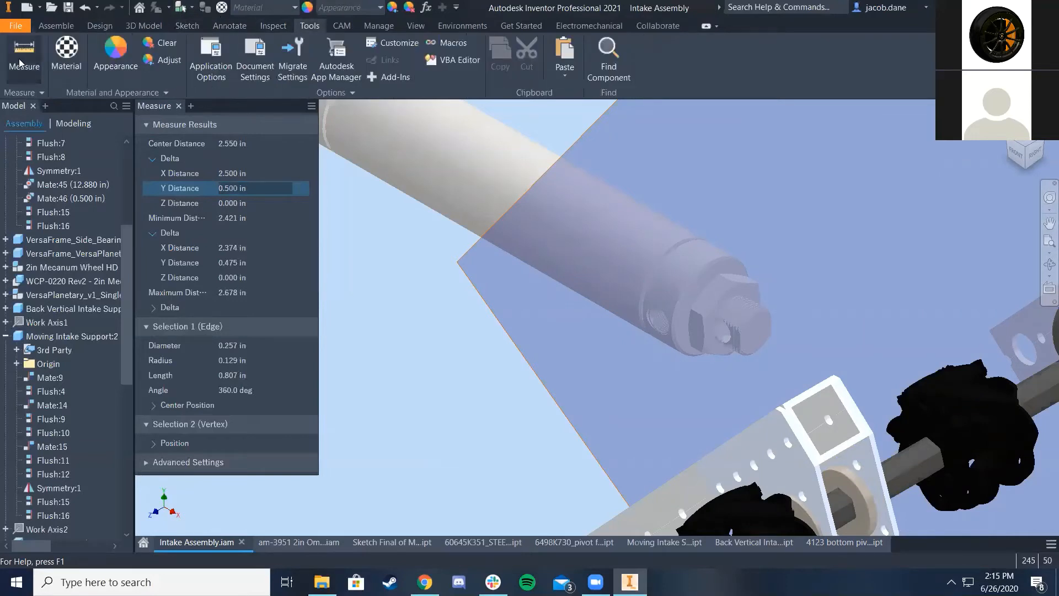
left_click(25, 54)
scroll(647, 329, "down", 4)
left_click(797, 331)
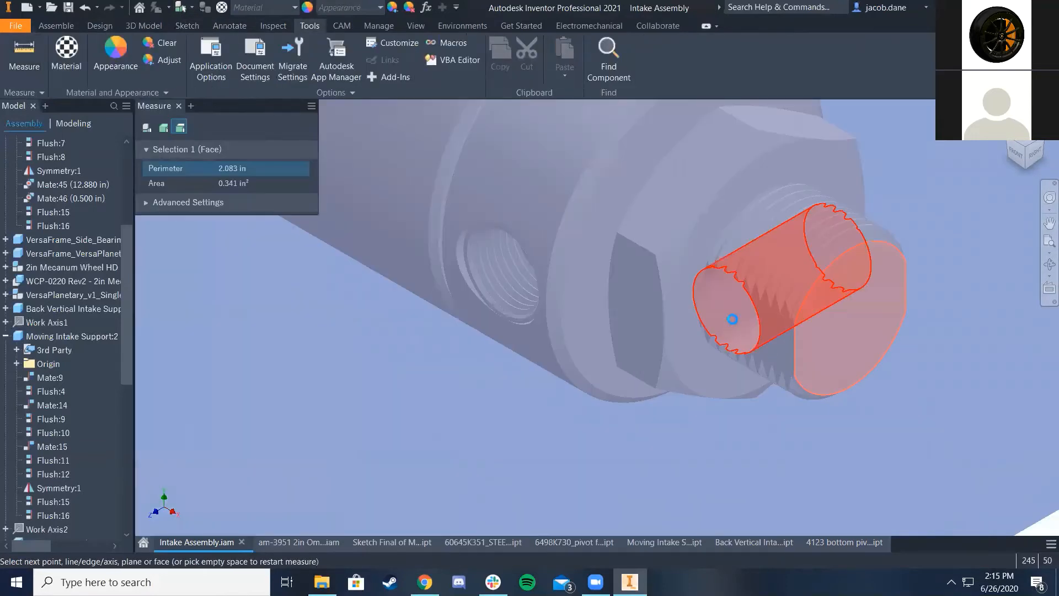
left_click(652, 302)
scroll(651, 299, "up", 3)
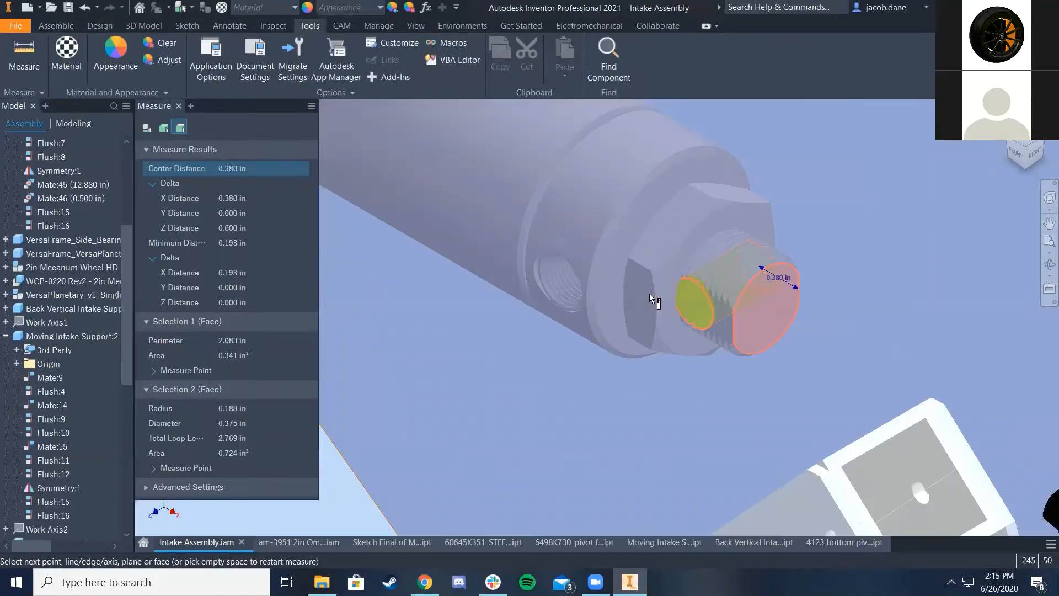
left_click(1016, 152)
scroll(632, 411, "down", 10)
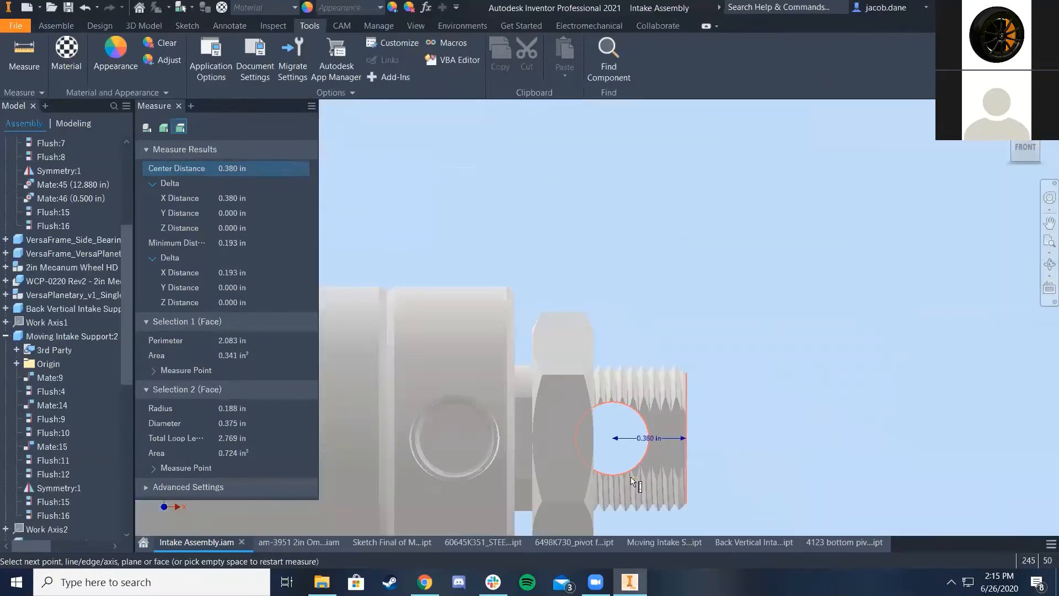
scroll(678, 422, "up", 8)
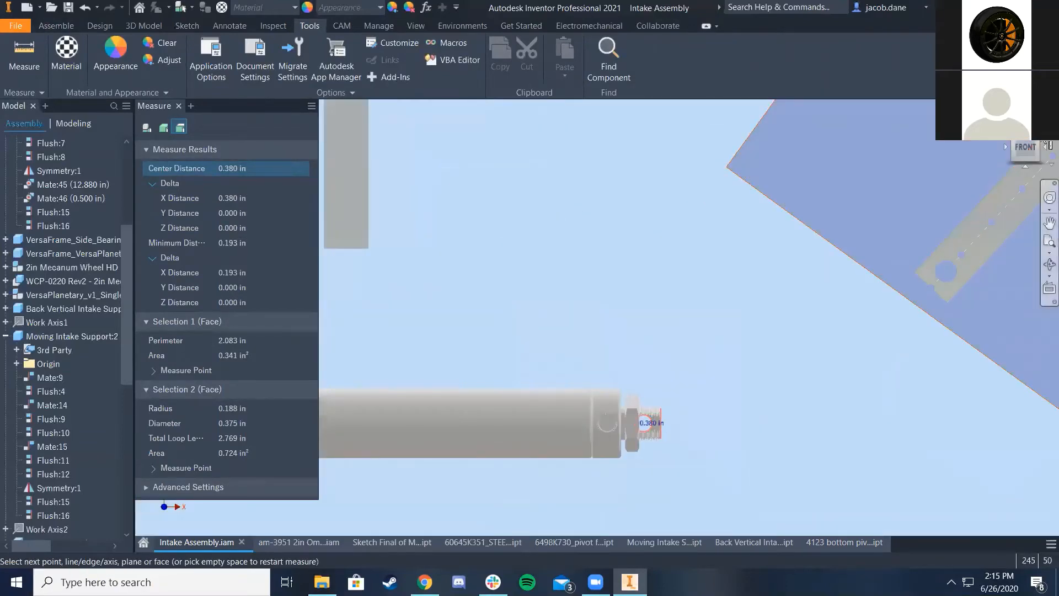
Return to the isometric view, end the measurement, and examine the pivot end of the moving intake support
key("F6")
scroll(650, 350, "down", 5)
scroll(649, 349, "up", 5)
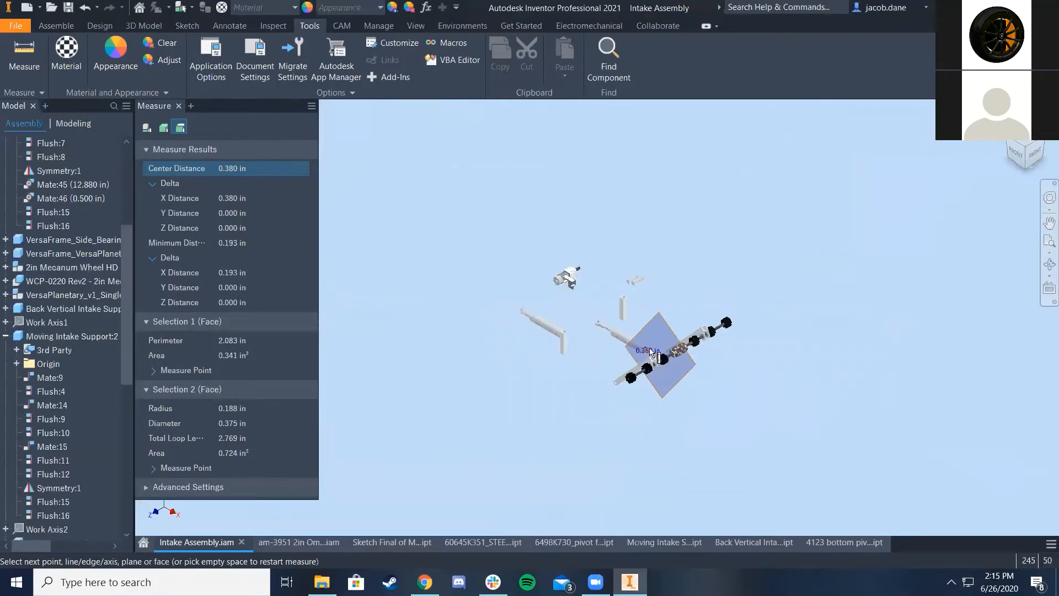
scroll(649, 348, "down", 3)
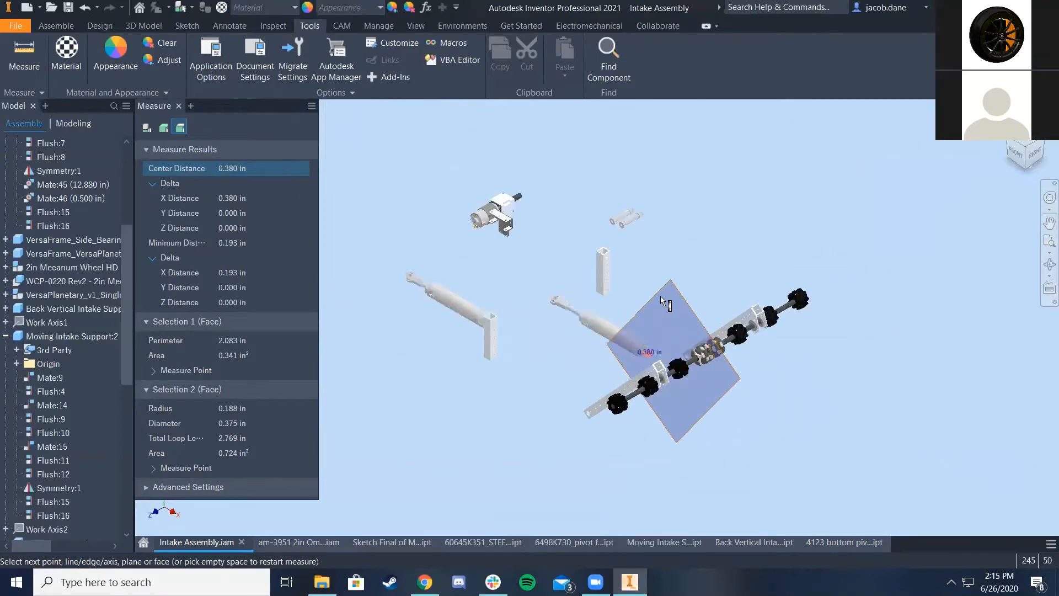
scroll(552, 367, "down", 3)
right_click(569, 353)
left_click(609, 351)
scroll(634, 504, "down", 4)
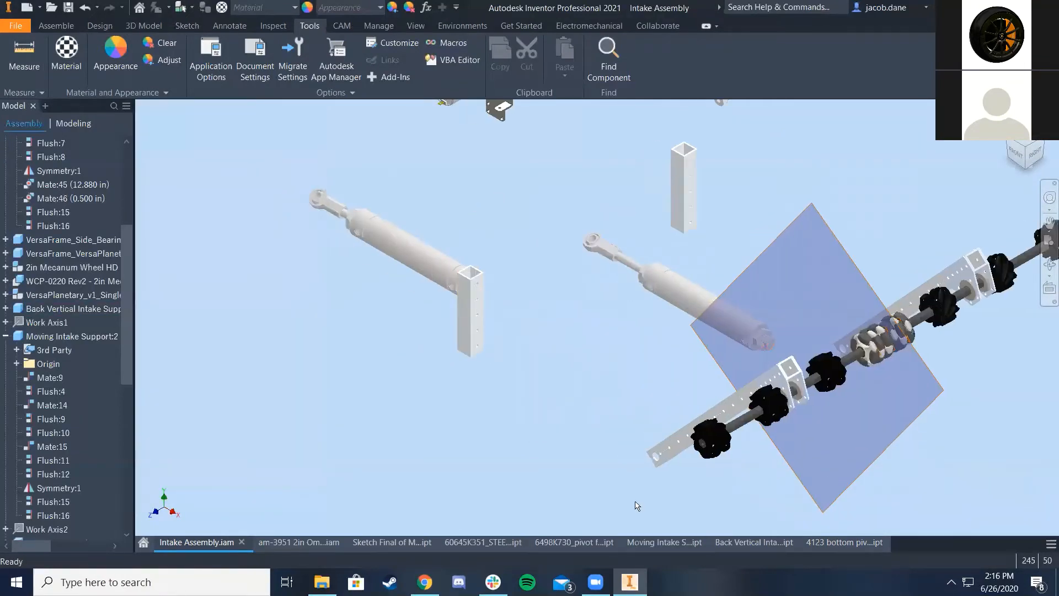
scroll(680, 411, "down", 3)
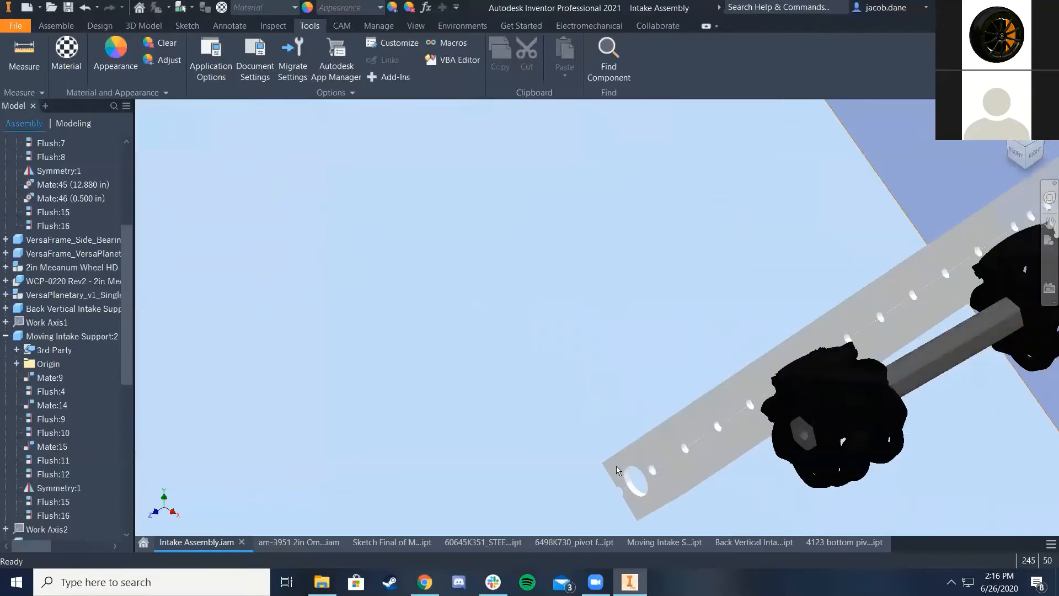
scroll(726, 412, "up", 2)
scroll(724, 407, "up", 4)
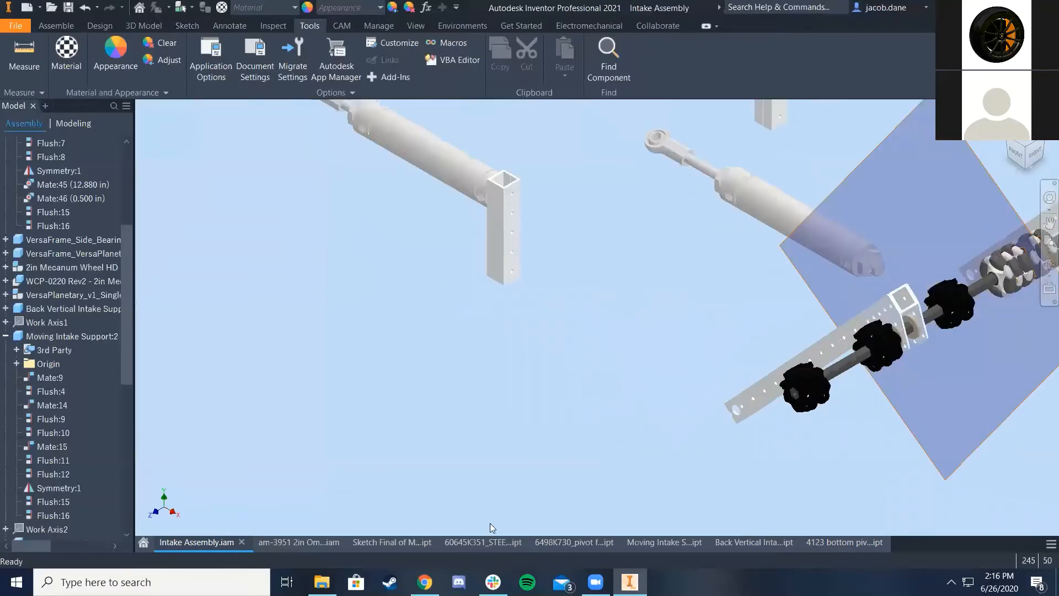
Open the Windows Calculator and compute 0.5 - 0.38
left_click(182, 574)
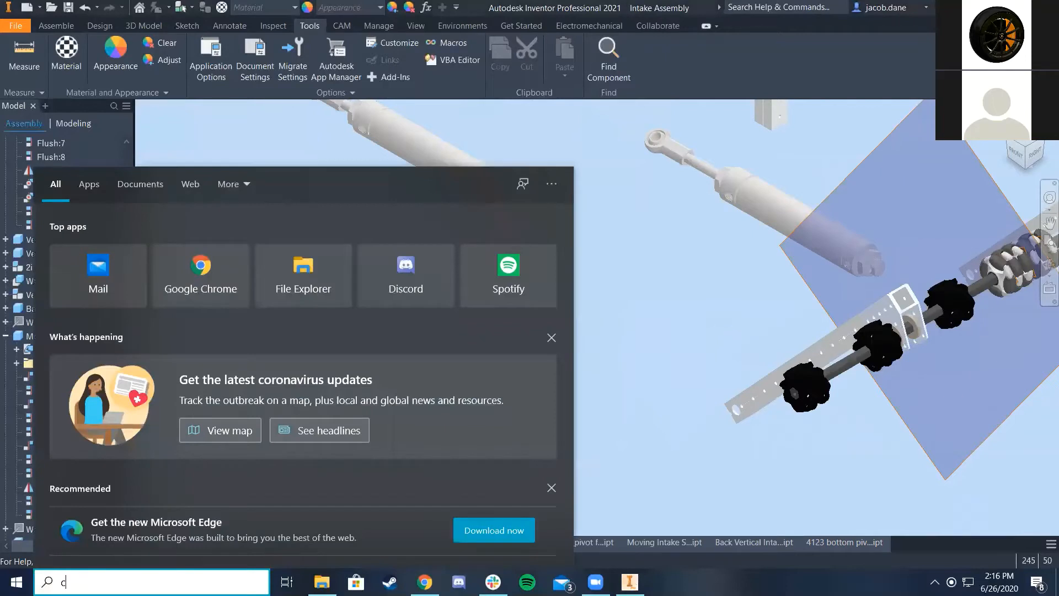
type("calc")
left_click(147, 255)
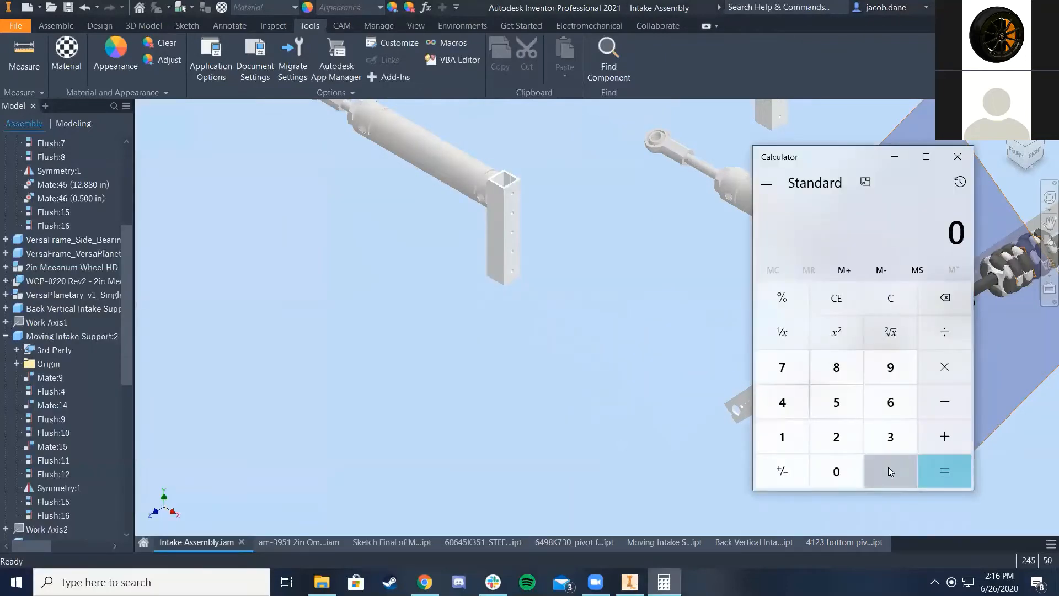
left_click(889, 467)
left_click(836, 403)
left_click(945, 402)
left_click(890, 471)
left_click(877, 433)
left_click(837, 367)
left_click(945, 471)
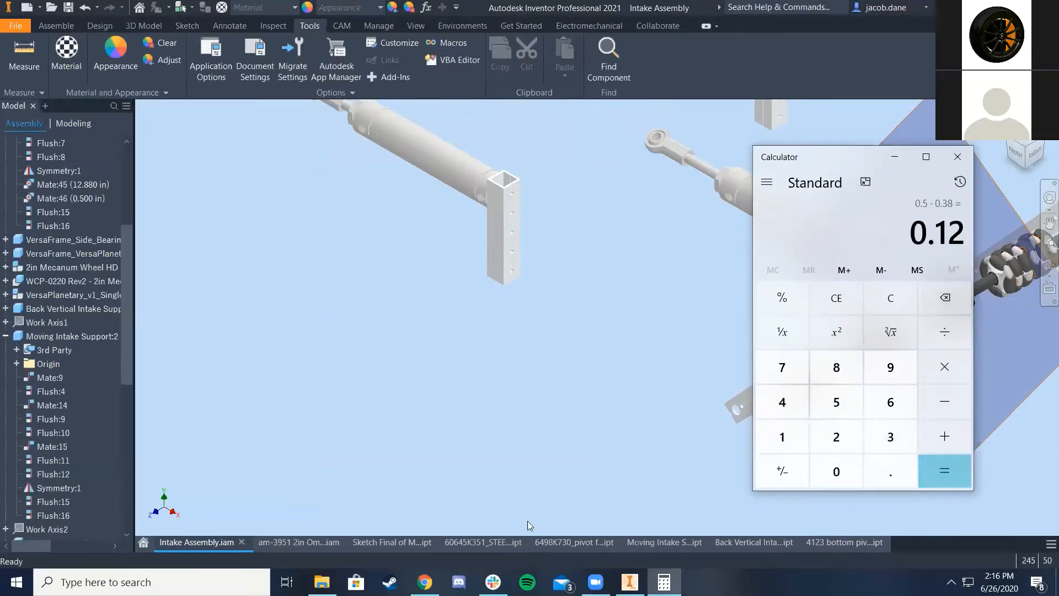
In Sketch Final of Mechanism Intake, measure from the lower arm pivot to the base of the 5.000 vertical line and highlight the X component
left_click(395, 542)
scroll(583, 363, "down", 5)
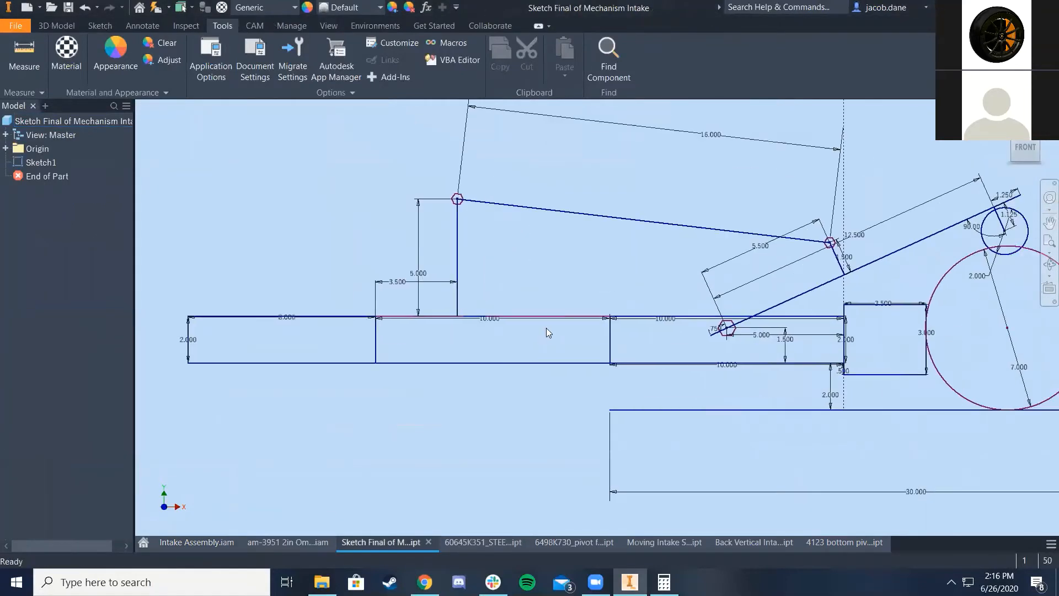
scroll(618, 306, "up", 3)
scroll(650, 274, "down", 3)
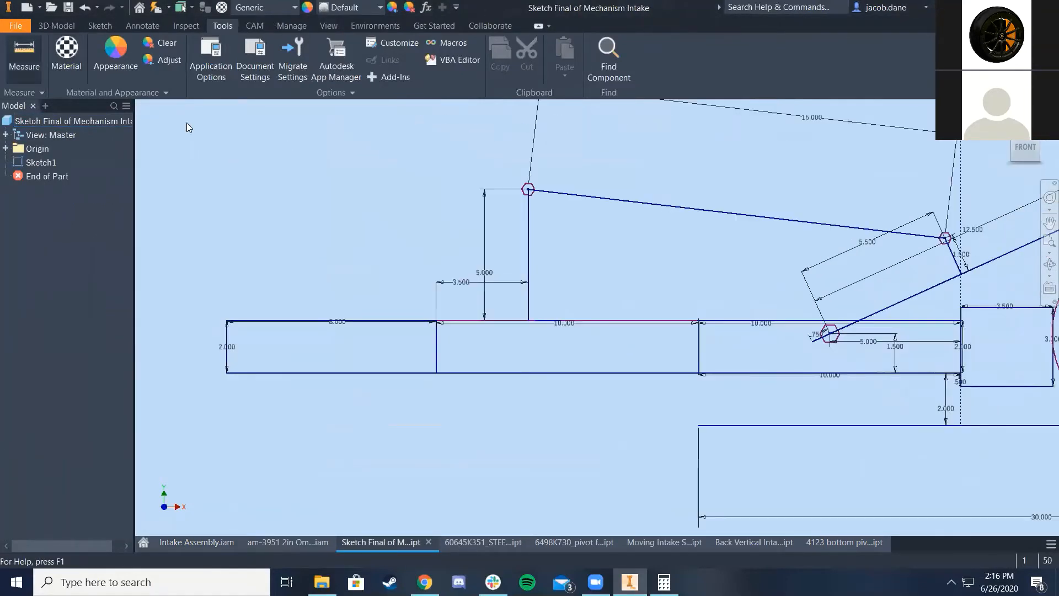
left_click(548, 320)
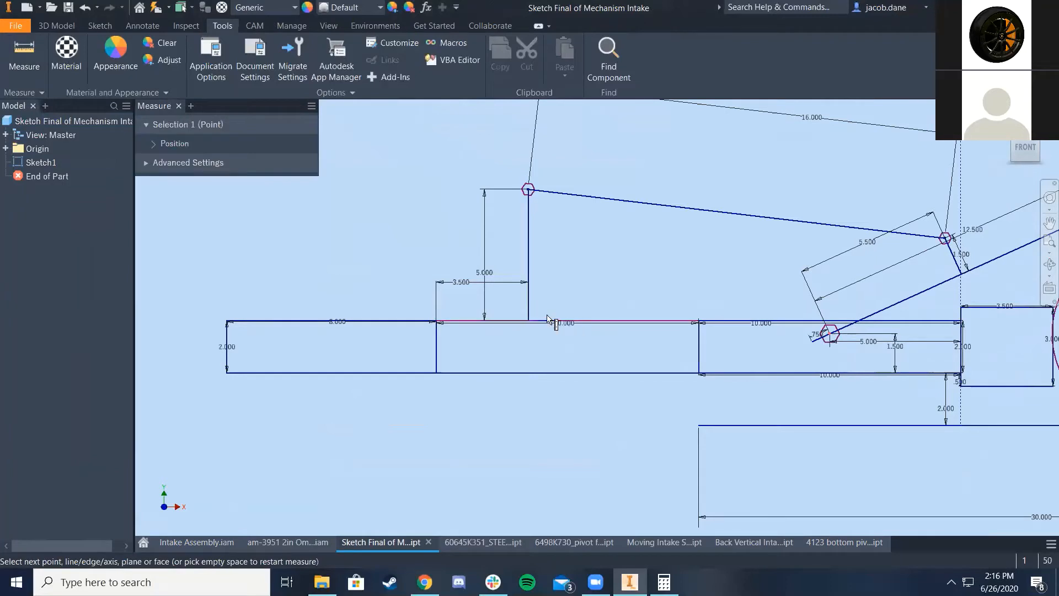
left_click(529, 320)
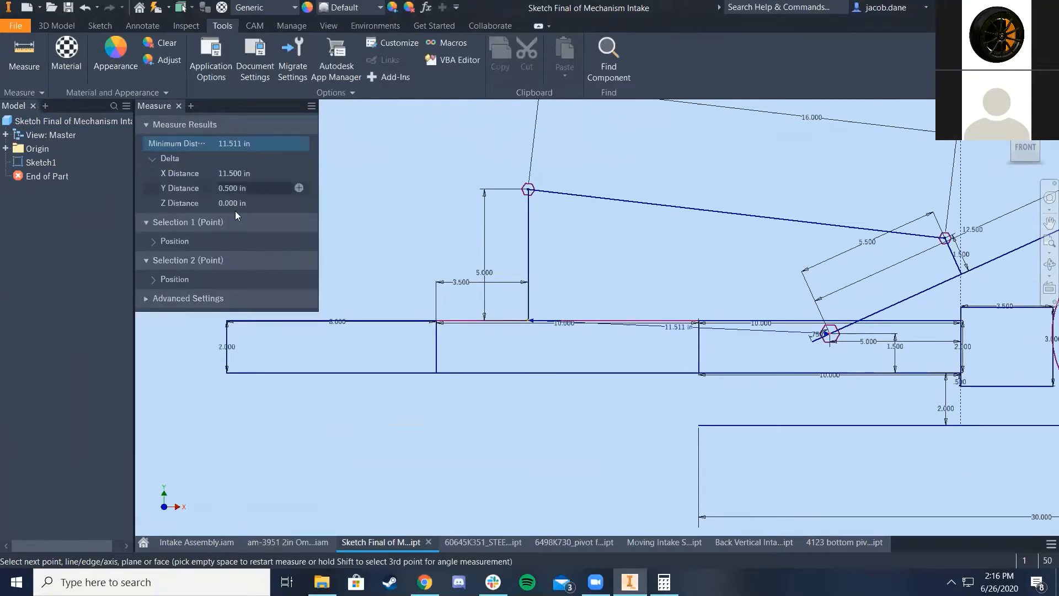
left_click(229, 173)
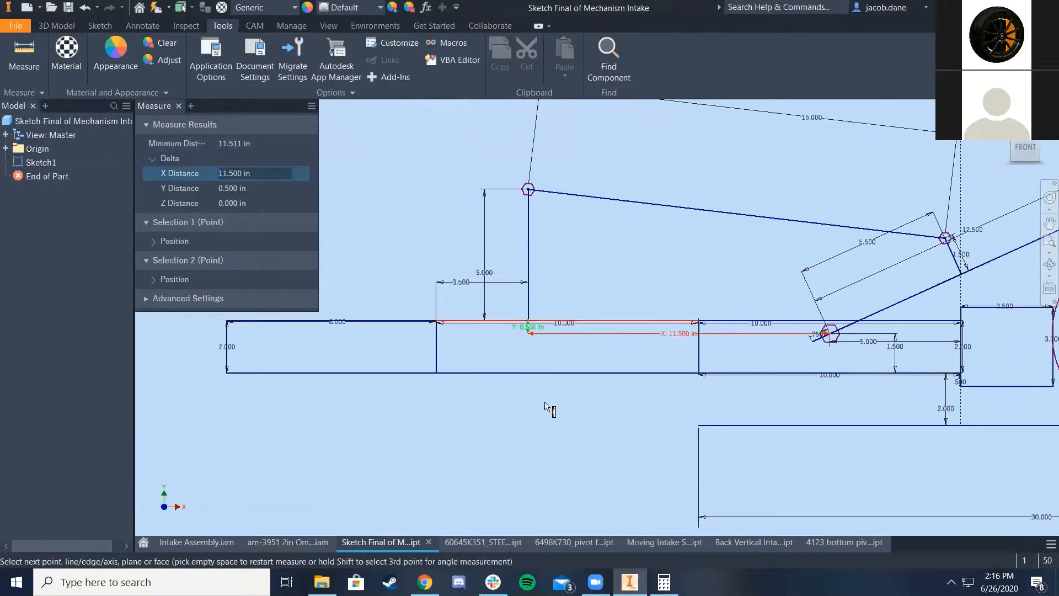
Check the calculator result again, then end the sketch measurement
left_click(664, 582)
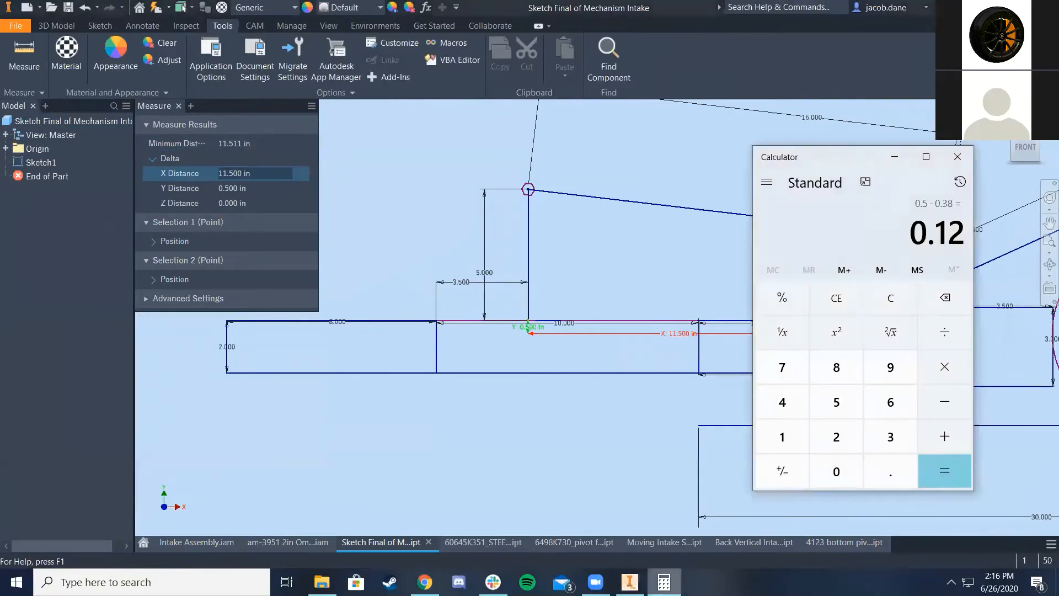
left_click(663, 582)
left_click(591, 425)
right_click(397, 474)
left_click(453, 467)
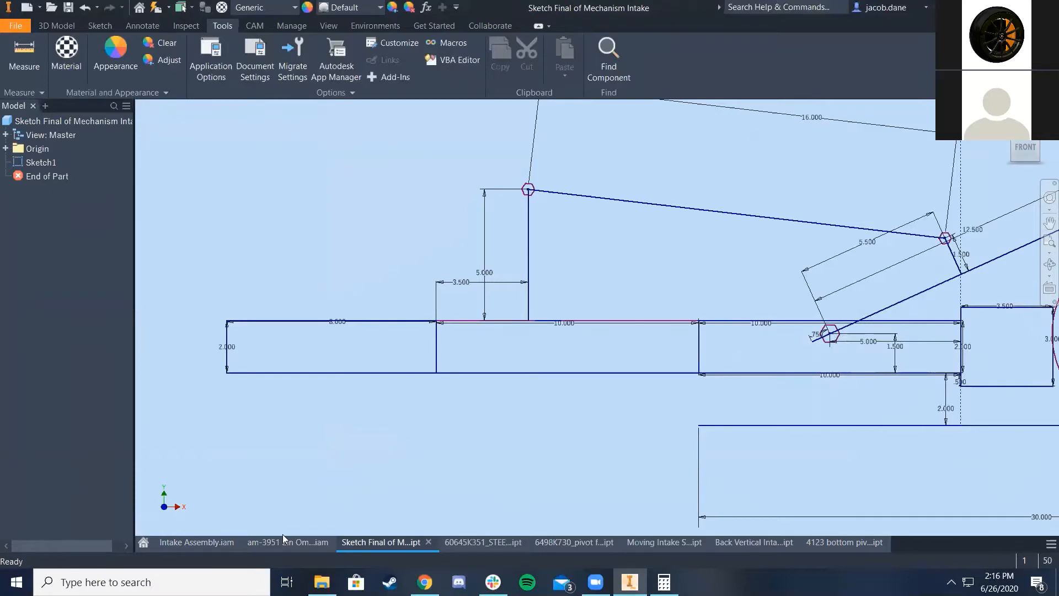
Switch back to Intake Assembly and set the offset of Moving Intake Support:1's Mate:45 constraint to 11.620 in
left_click(196, 543)
scroll(533, 286, "down", 4)
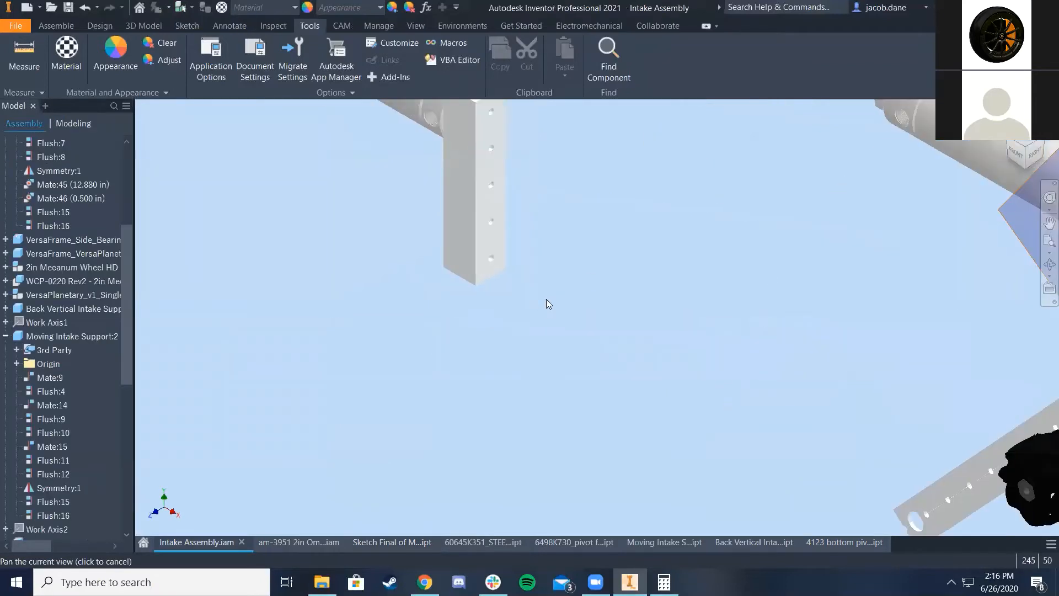
scroll(547, 299, "up", 1)
scroll(94, 380, "down", 2)
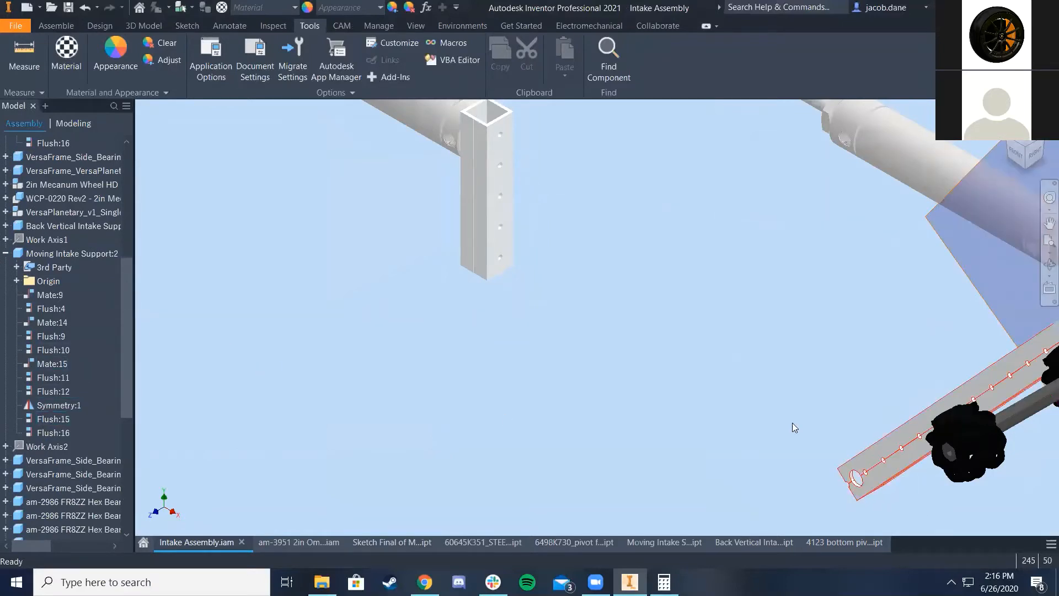
left_click_drag(887, 471, 682, 381)
scroll(681, 379, "up", 4)
middle_click_drag(556, 391, 443, 416)
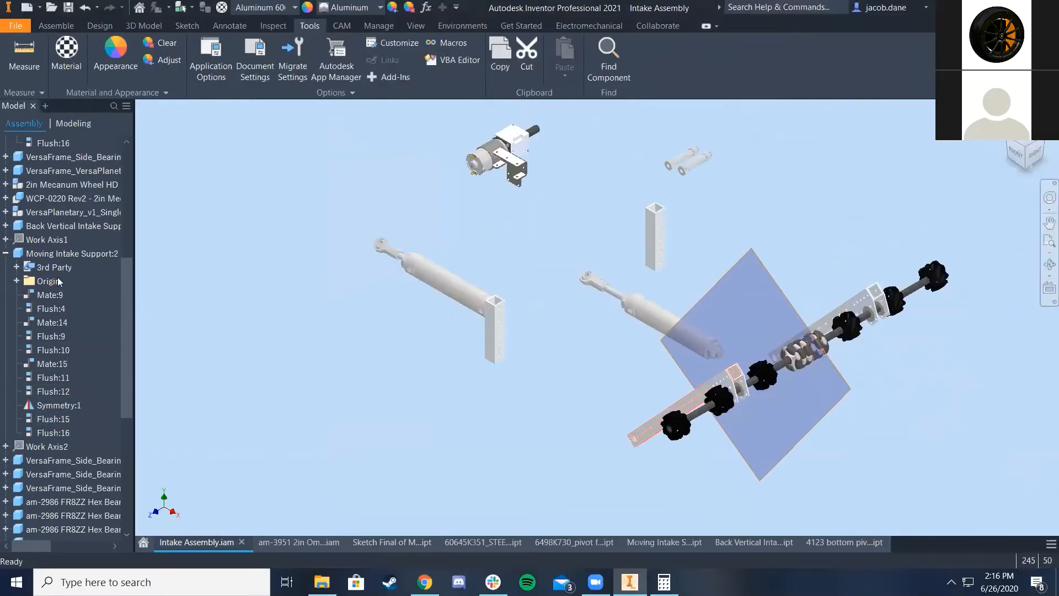
scroll(34, 223, "up", 7)
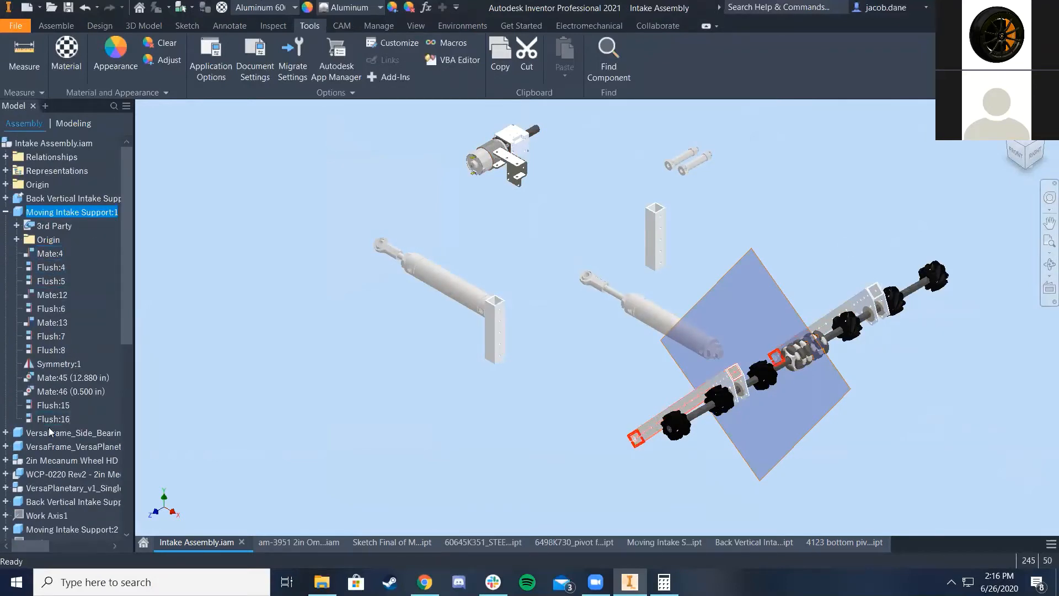
right_click(71, 378)
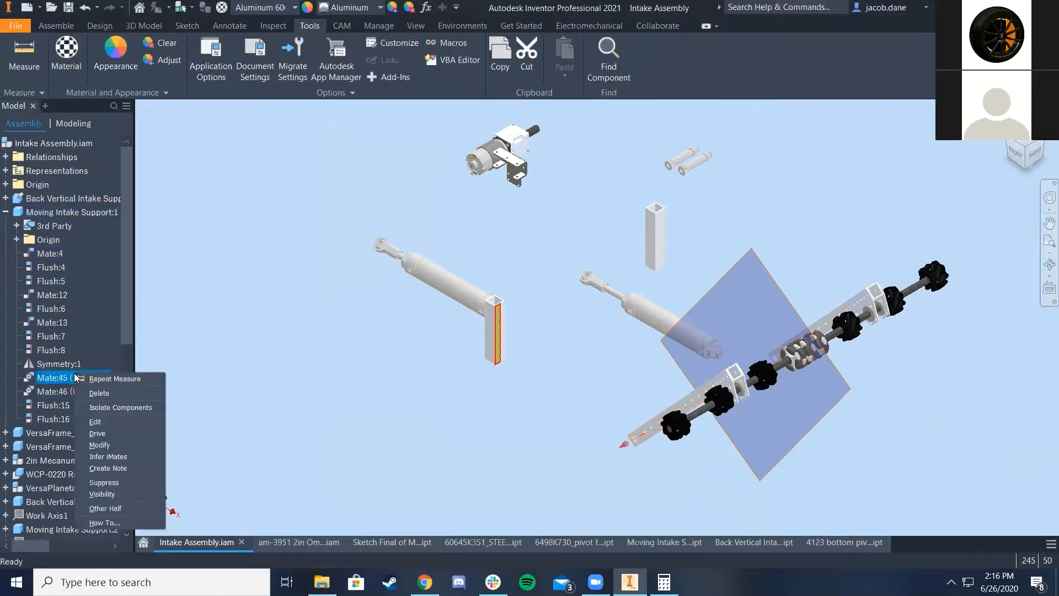
left_click(95, 422)
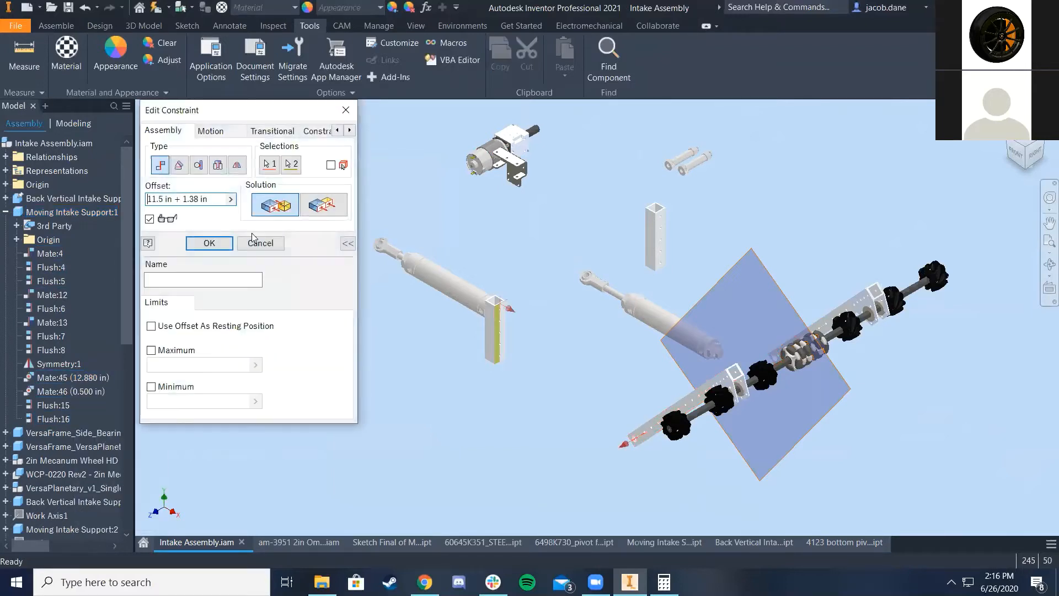
left_click(209, 242)
Examine the position of the moving intake supports relative to the back vertical support and the air cylinders
scroll(564, 342, "down", 5)
scroll(564, 342, "up", 8)
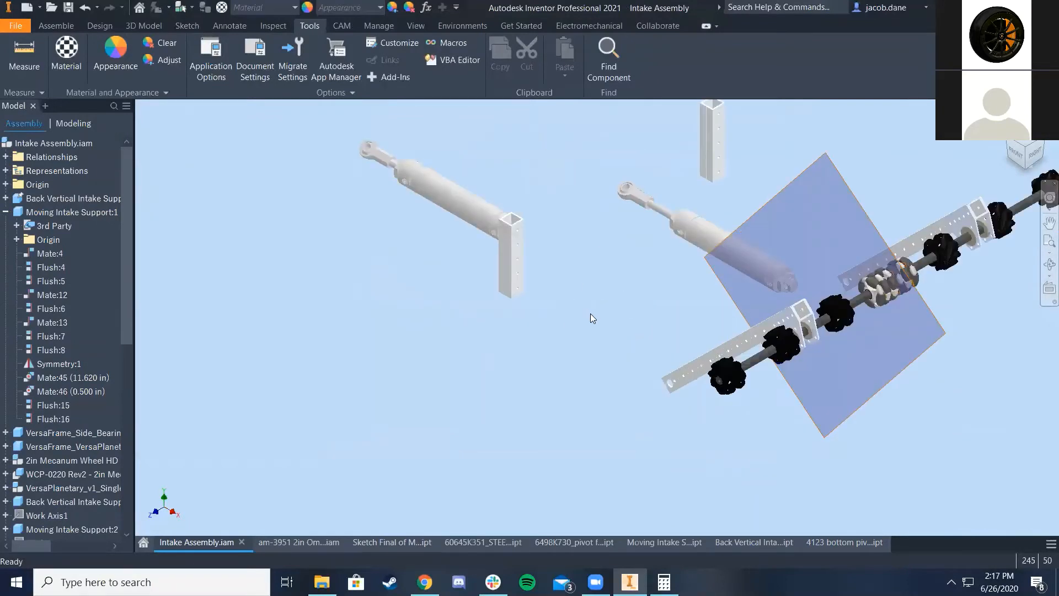
scroll(582, 235, "up", 6)
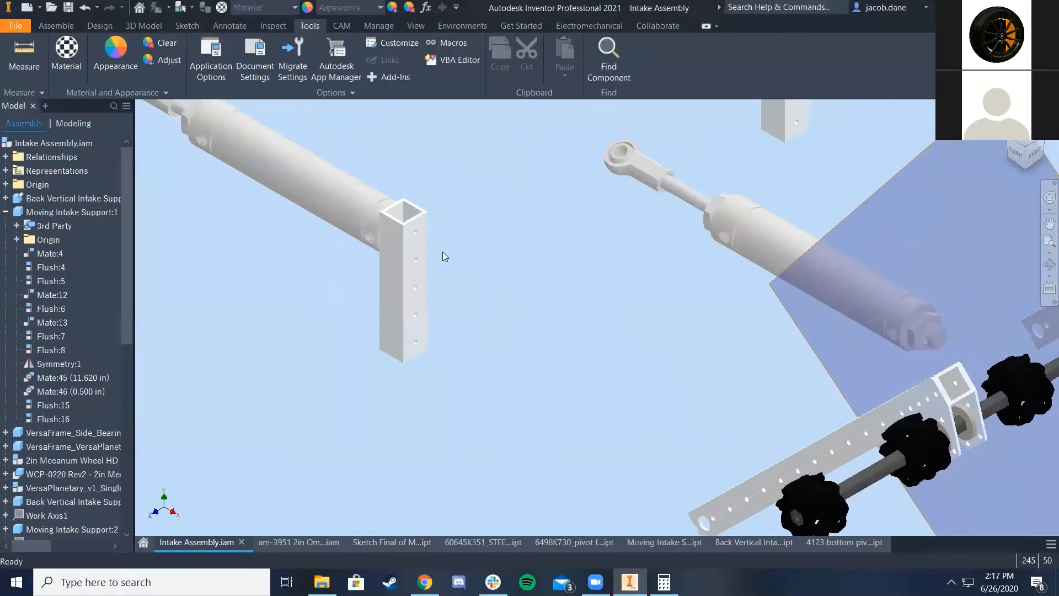
scroll(417, 255, "down", 3)
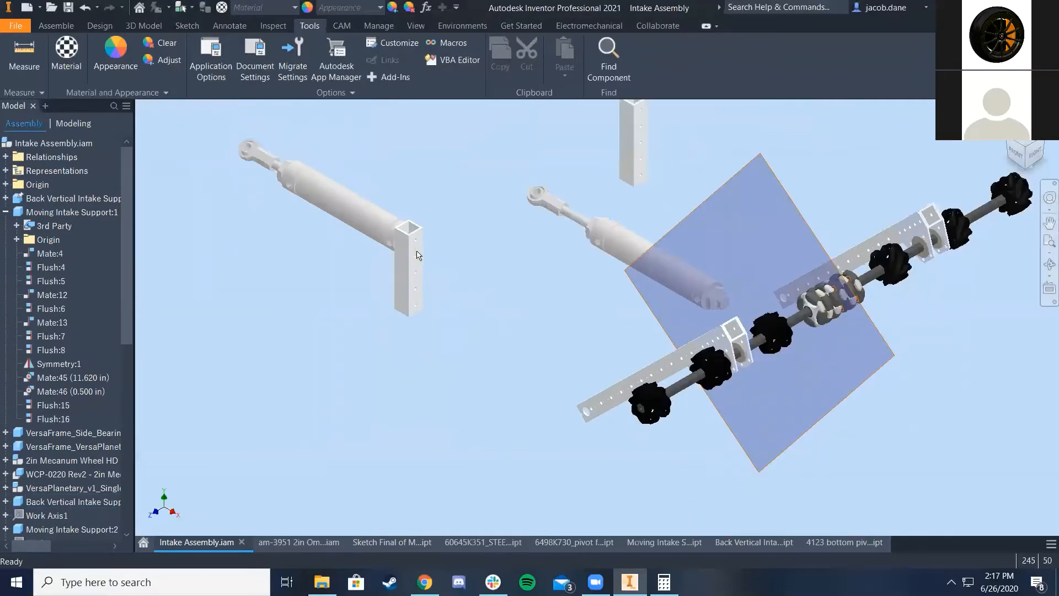
scroll(422, 251, "up", 3)
scroll(408, 244, "down", 2)
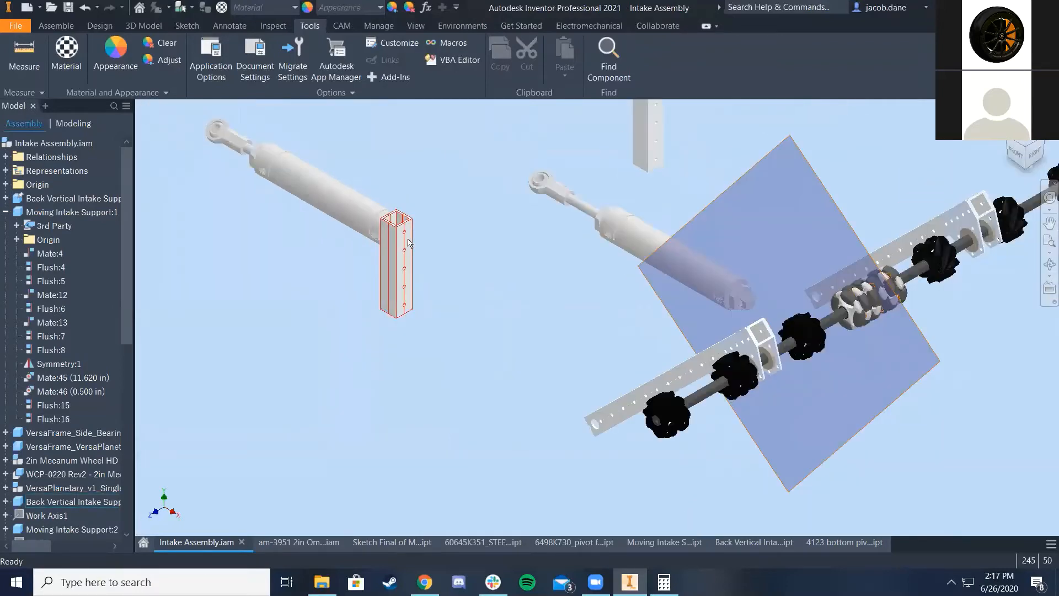
Examine the length and hole positions of the back vertical intake support where it meets the air cylinder
left_click(407, 261)
scroll(490, 266, "down", 5)
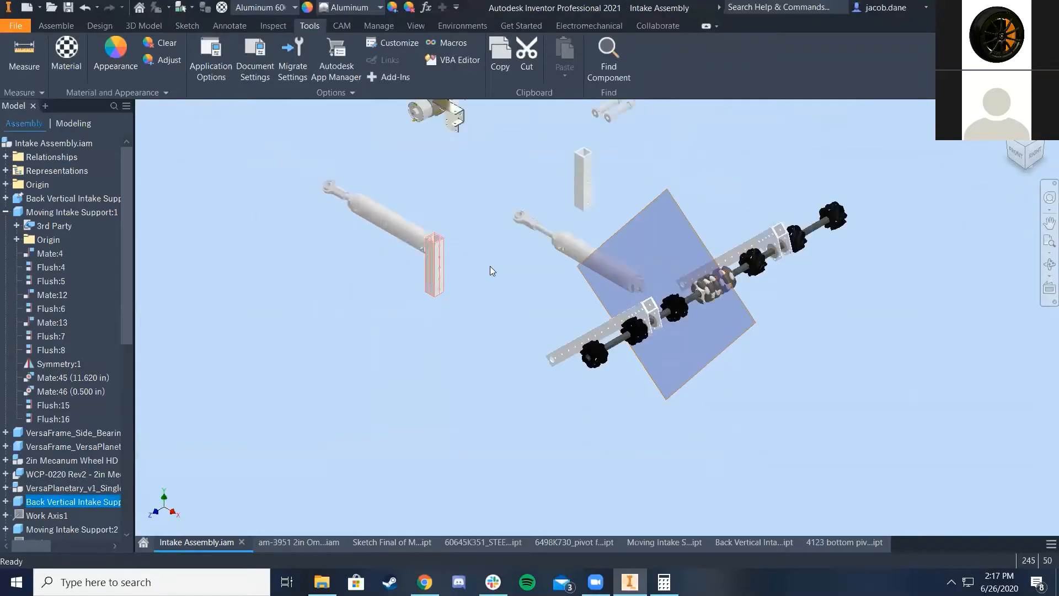
left_click(391, 263)
scroll(381, 304, "up", 5)
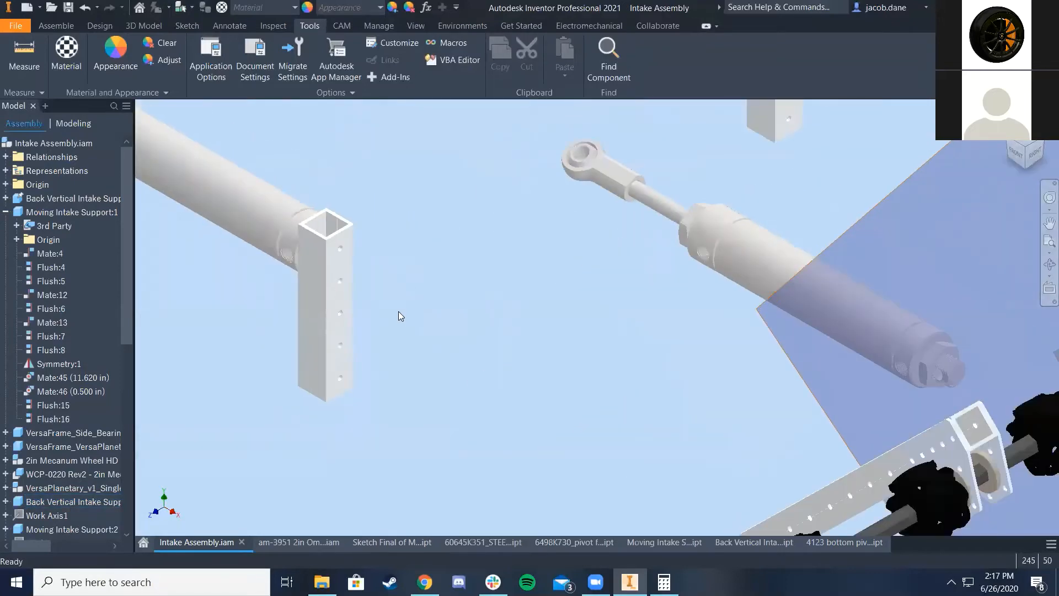
scroll(399, 314, "down", 5)
scroll(407, 274, "up", 6)
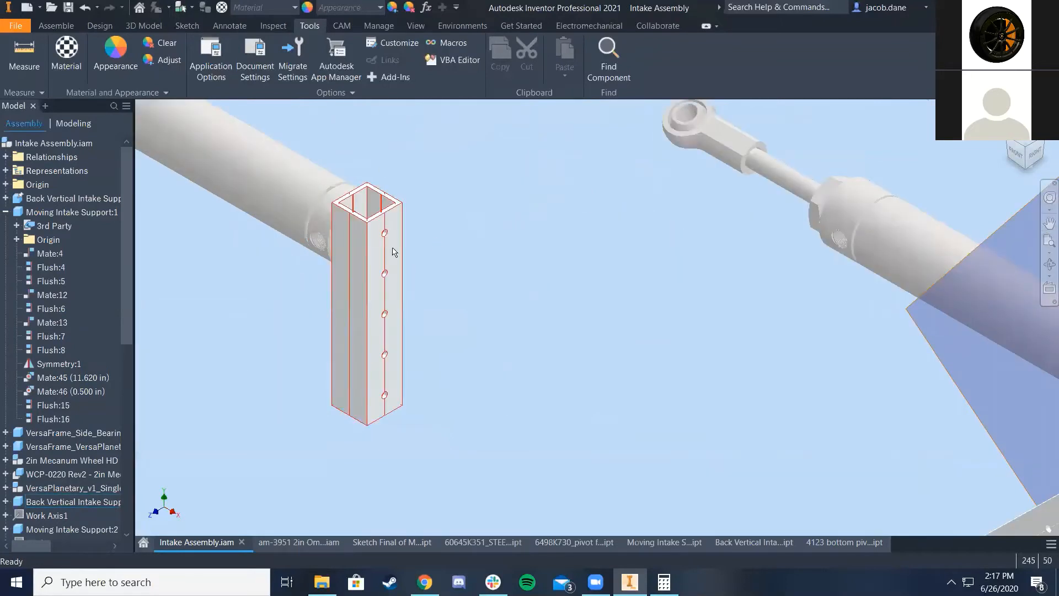
scroll(386, 252, "down", 2)
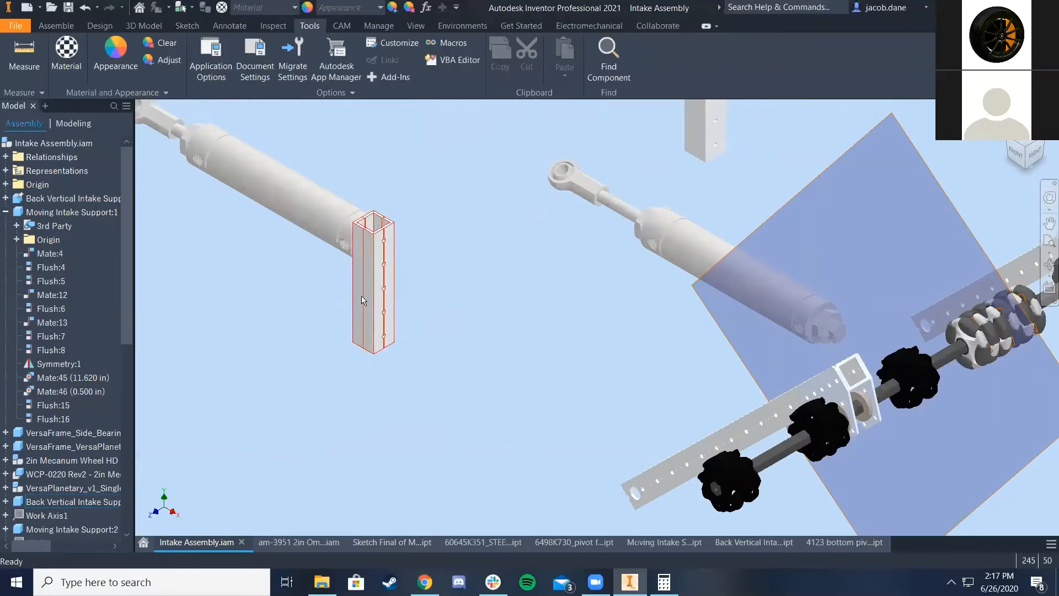
scroll(364, 302, "down", 4)
scroll(381, 308, "up", 3)
scroll(382, 300, "down", 3)
middle_click_drag(513, 313, 485, 296)
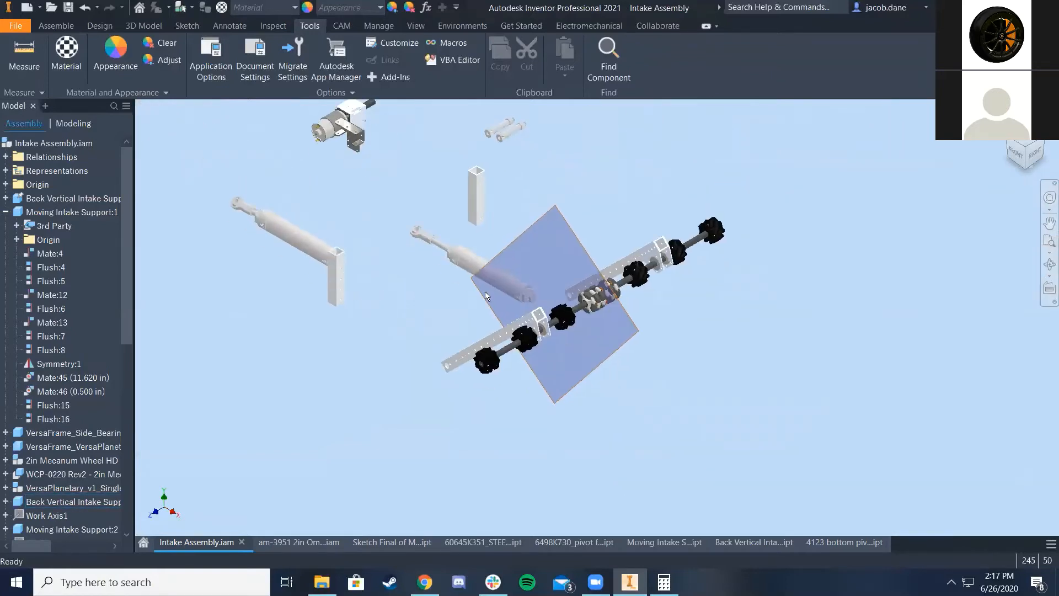
scroll(353, 275, "up", 3)
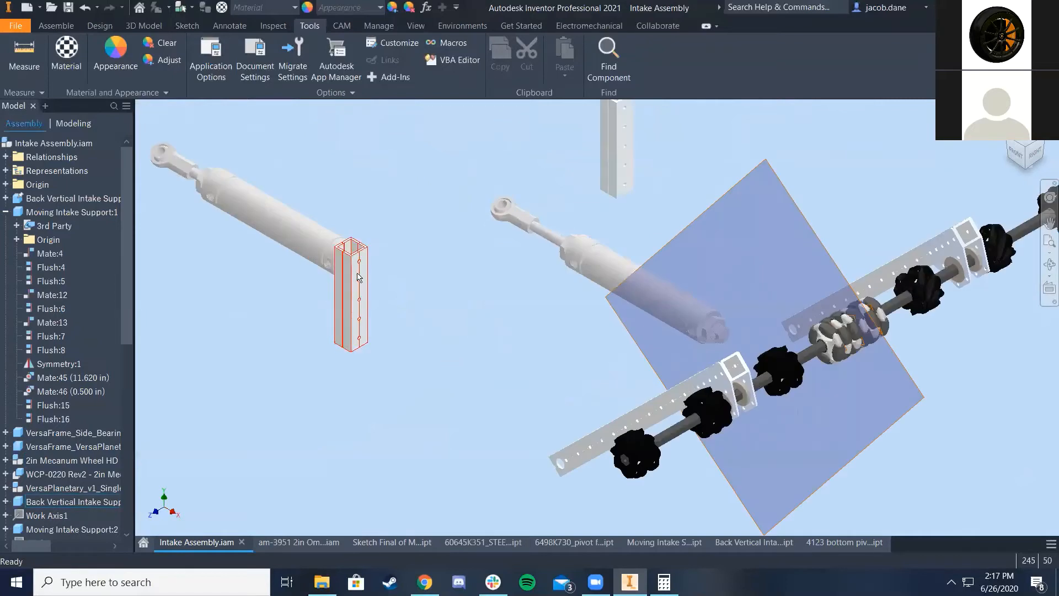
right_click(351, 288)
left_click(356, 221)
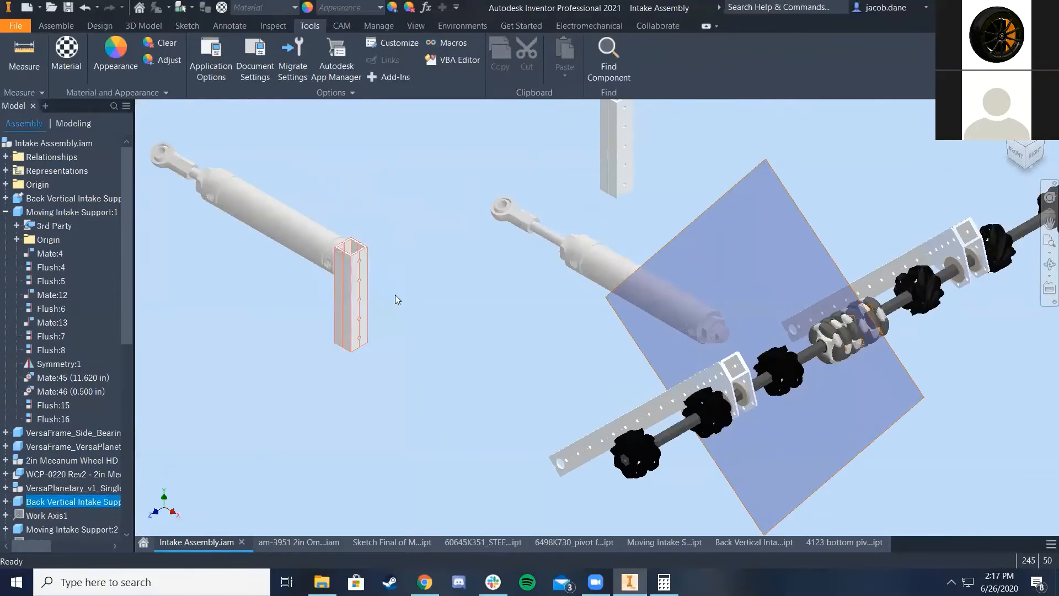
left_click(423, 303)
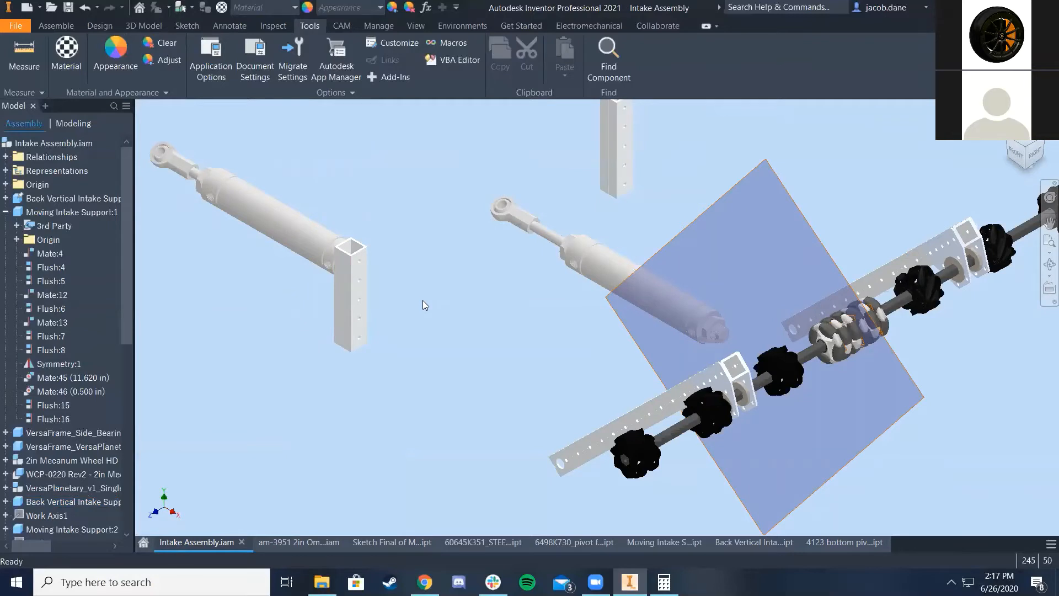
right_click(342, 285)
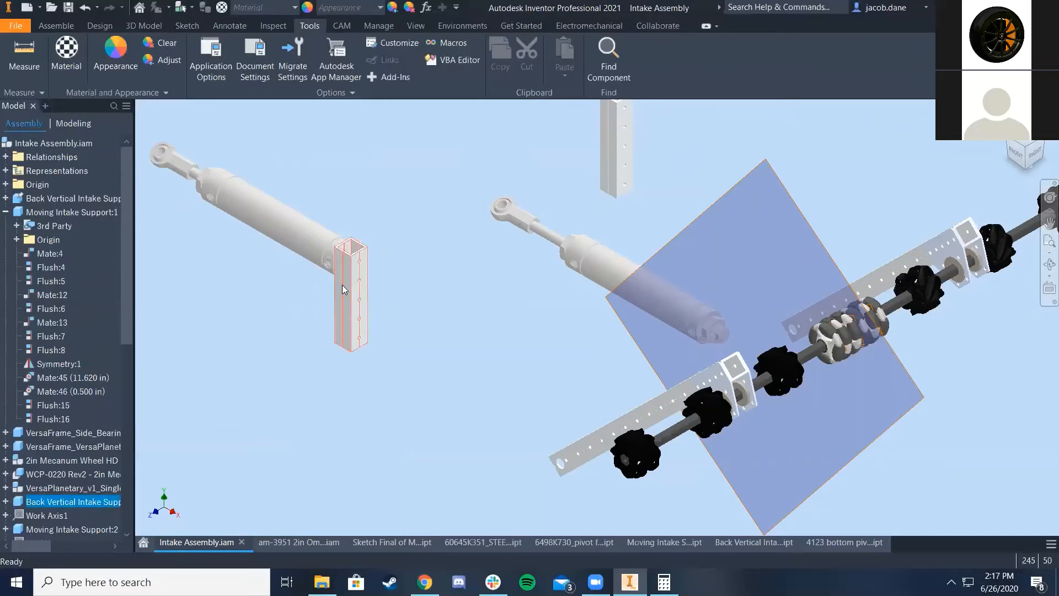
left_click(341, 218)
scroll(340, 219, "up", 5)
scroll(353, 232, "down", 6)
scroll(368, 247, "up", 3)
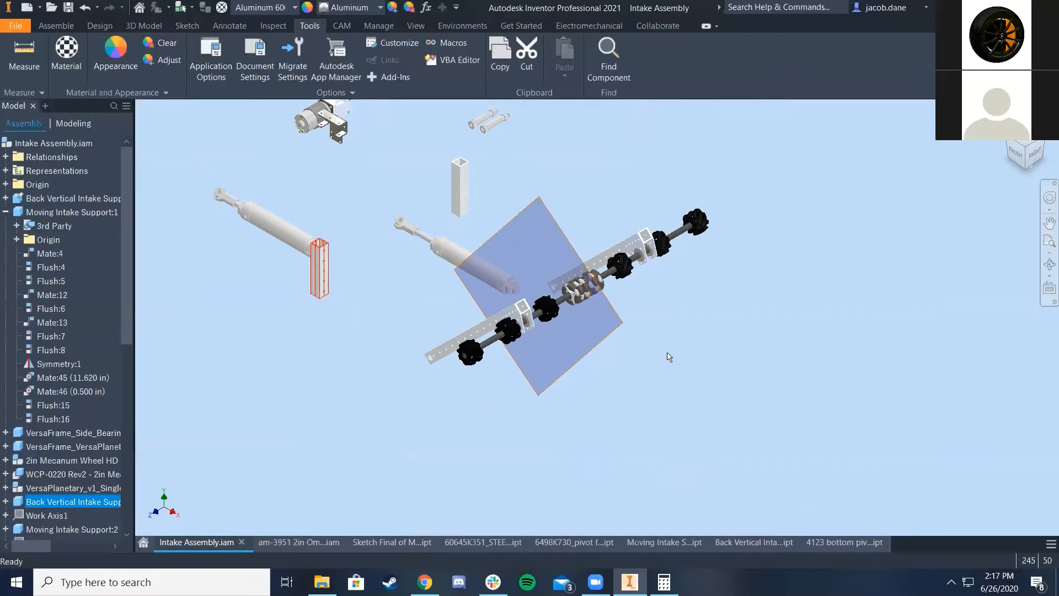
middle_click_drag(564, 304, 725, 395)
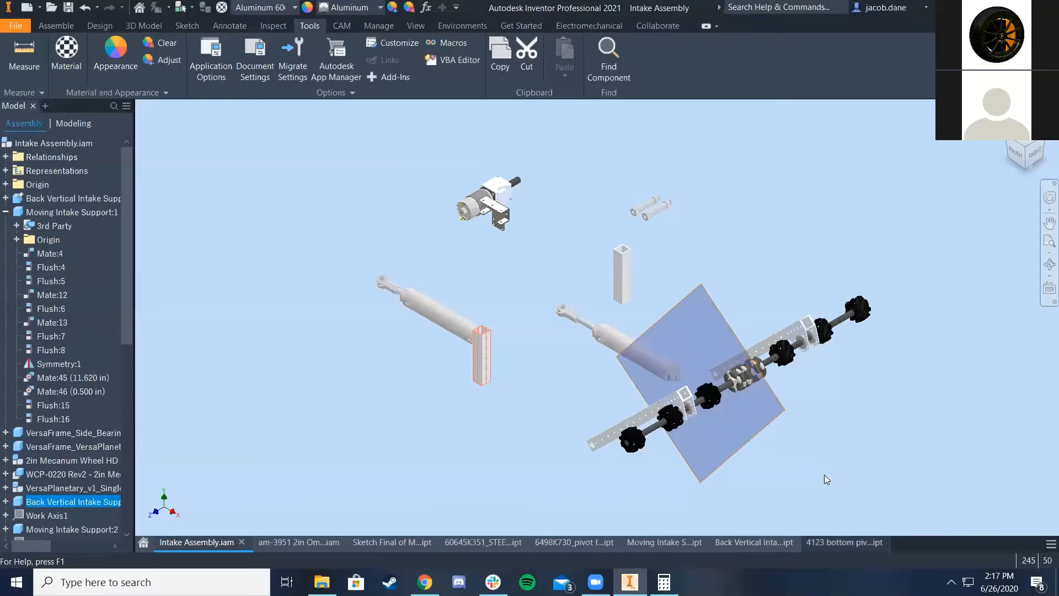
Close the 60645K351 rod end and 6498K730 piston pivot part files
left_click(489, 543)
left_click(519, 543)
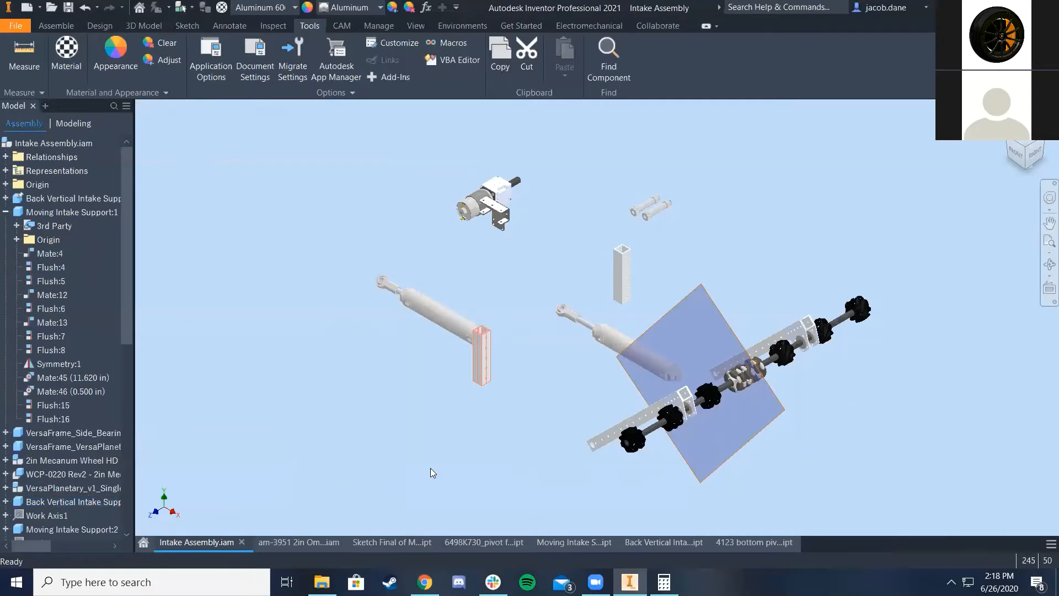
left_click(570, 542)
left_click(492, 543)
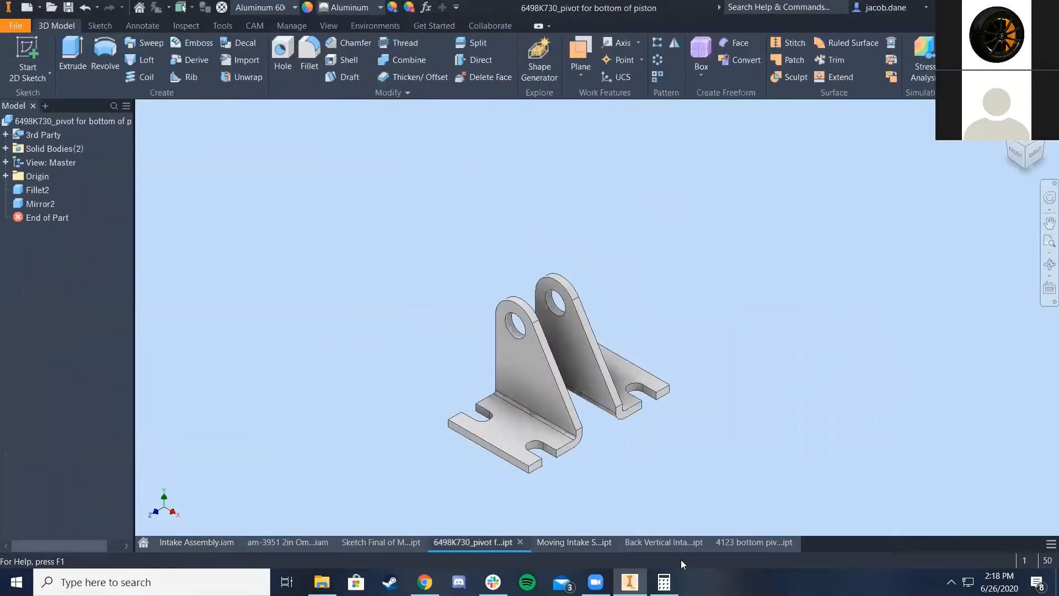
left_click(519, 543)
In the 4123 bottom pivot mount part, measure from the lower row's middle hole to the plate's side edge, then end the measurement
left_click(645, 542)
scroll(618, 365, "down", 2)
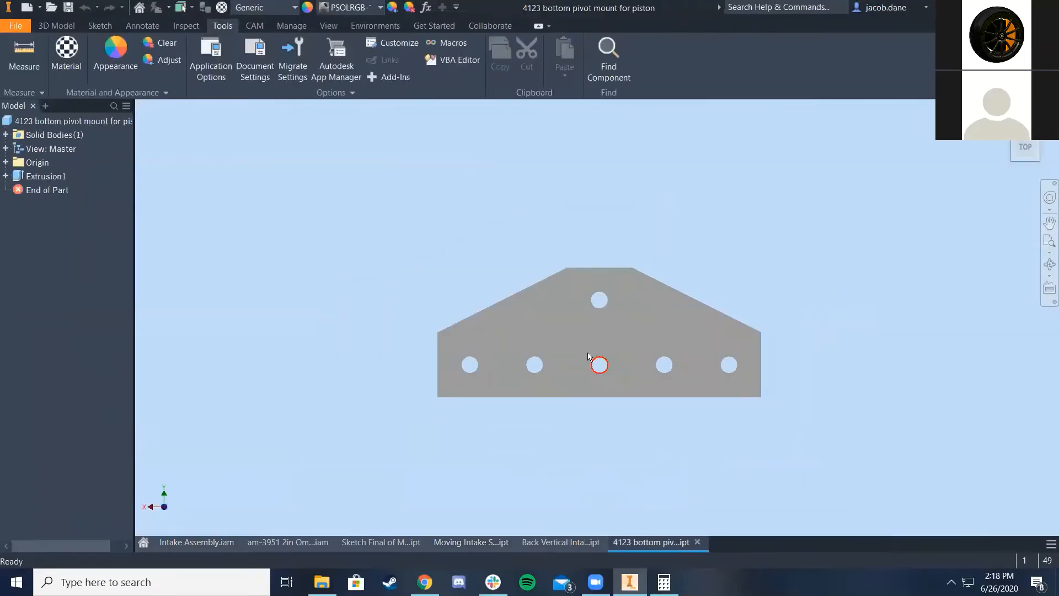
scroll(605, 309, "down", 2)
middle_click_drag(605, 309, 845, 271)
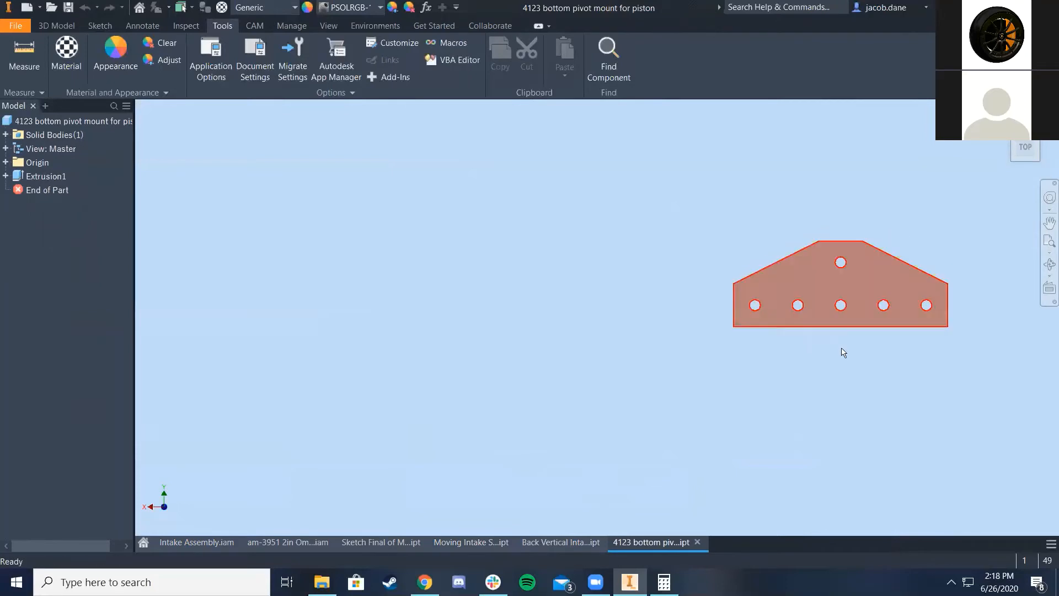
scroll(845, 266, "up", 6)
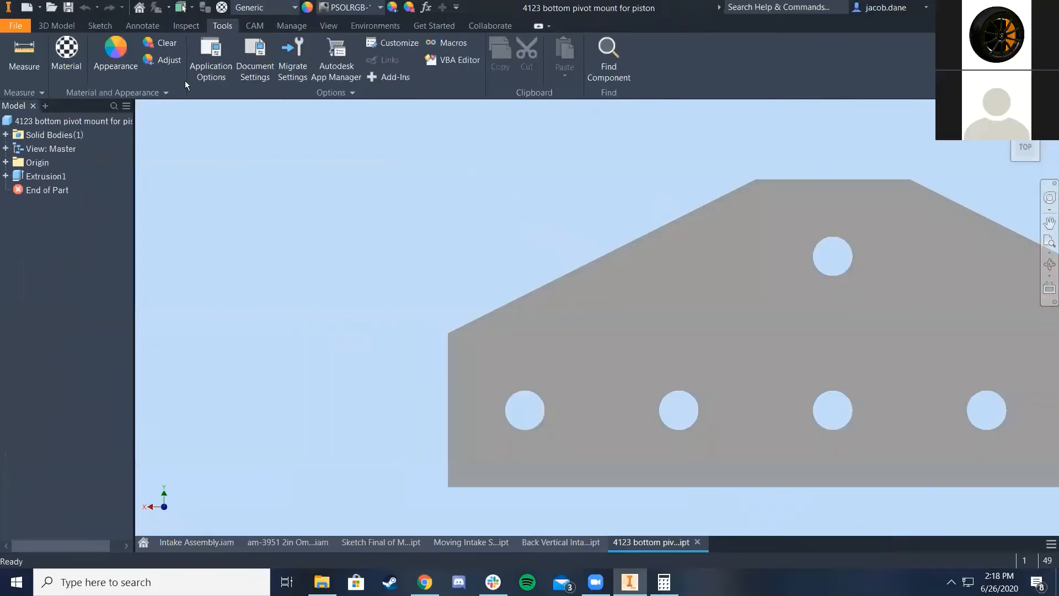
key("m")
scroll(580, 312, "down", 2)
scroll(739, 386, "up", 3)
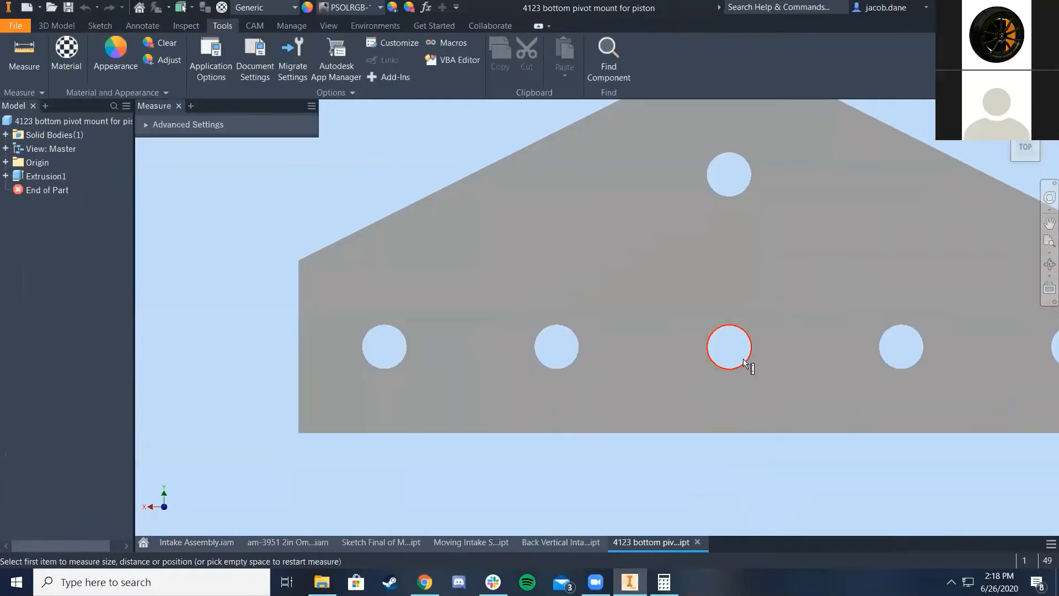
left_click(730, 369)
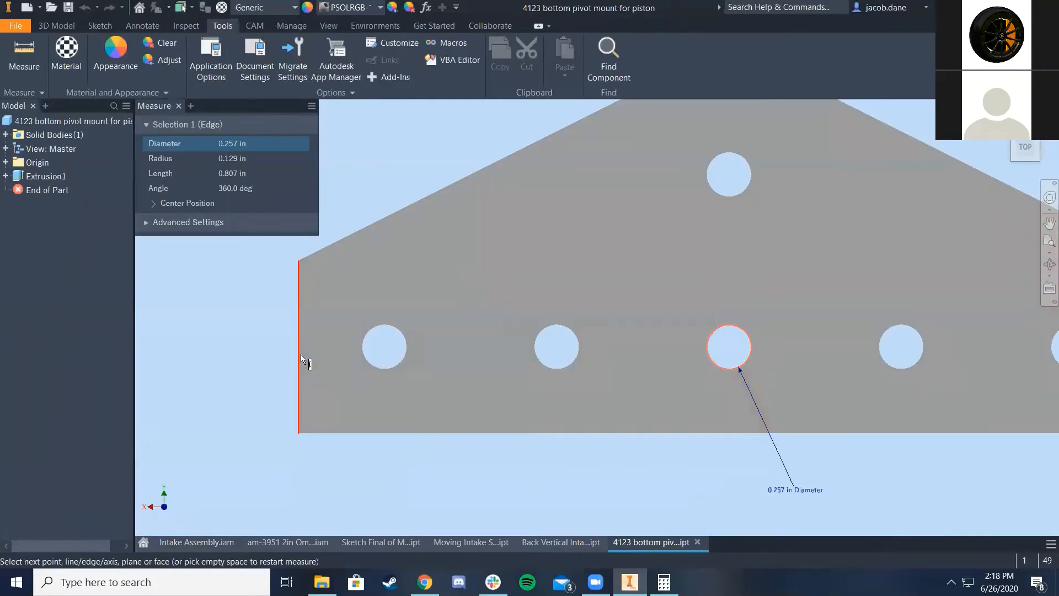
left_click(299, 354)
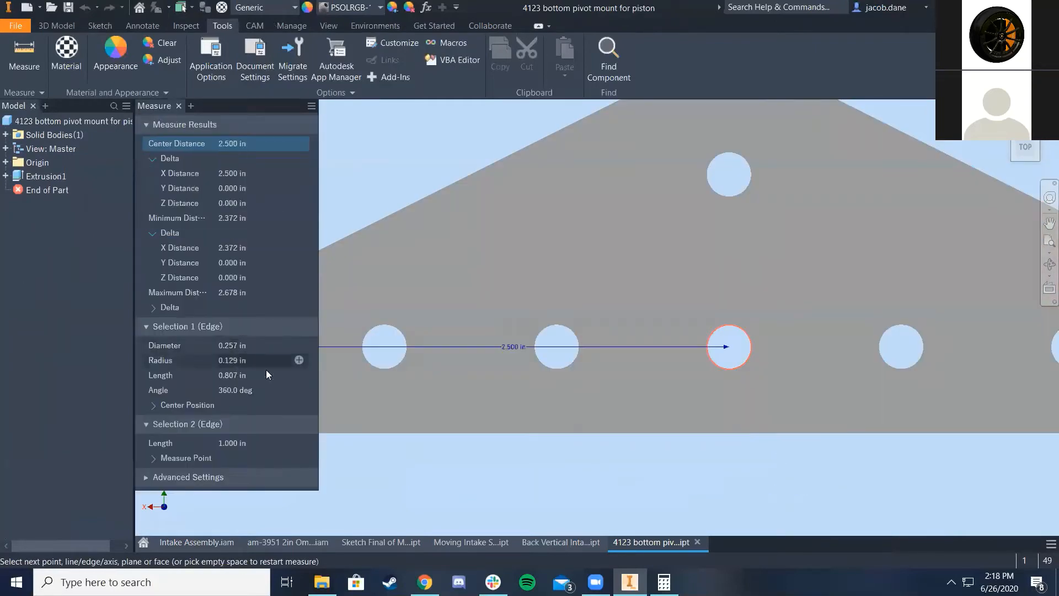
scroll(509, 210, "down", 3)
middle_click_drag(508, 212, 493, 411)
middle_click_drag(552, 350, 590, 291)
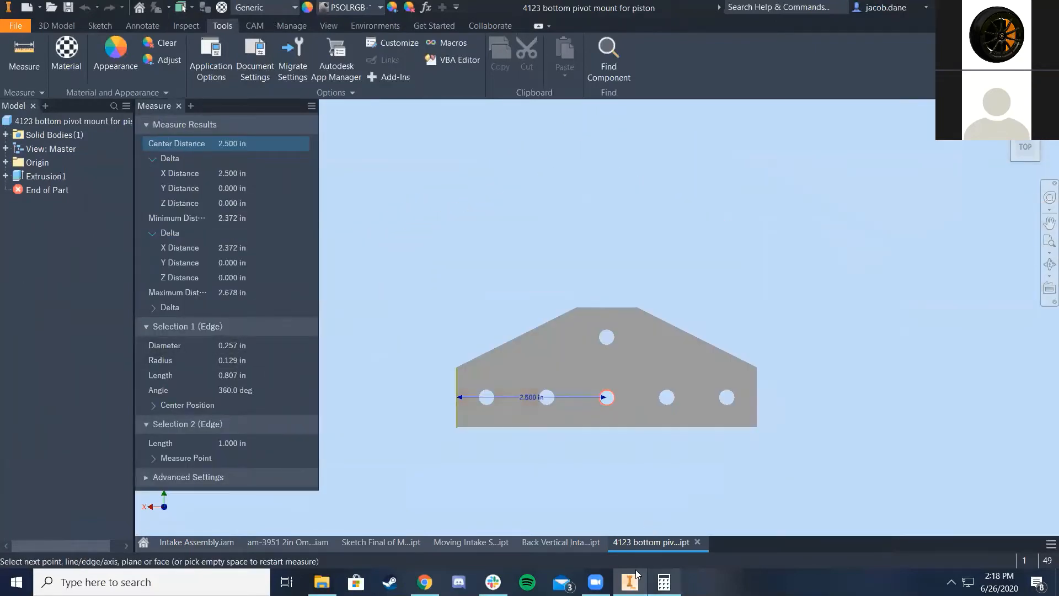
right_click_drag(770, 279, 807, 274)
left_click(807, 275)
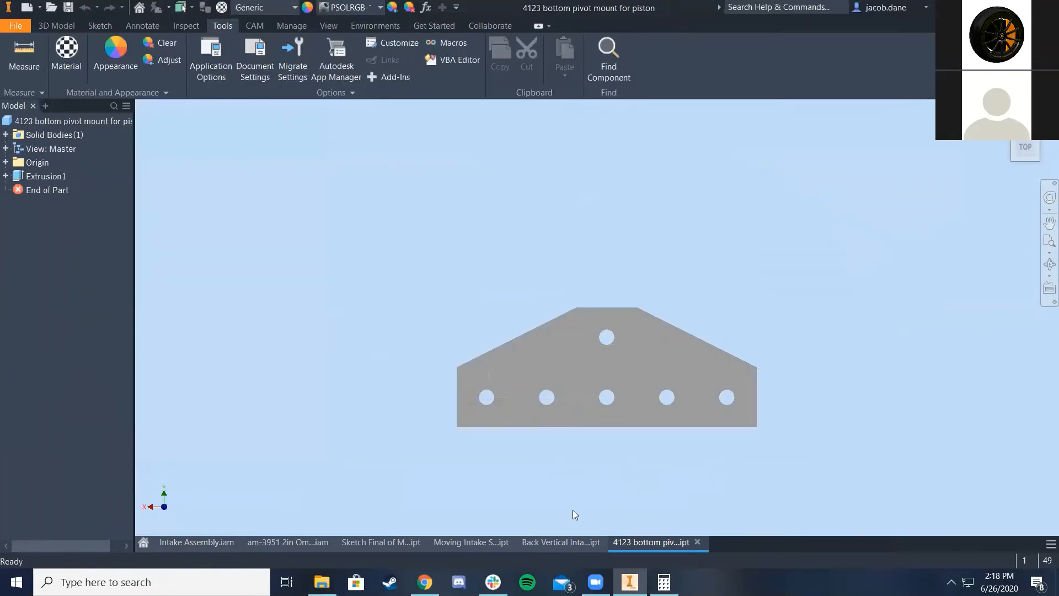
Open the Back Vertical Intake Support part from Intake Assembly and set its Extrusion1 cut distance to 59 in - 7.5 in
left_click(178, 544)
right_click(479, 318)
left_click(505, 358)
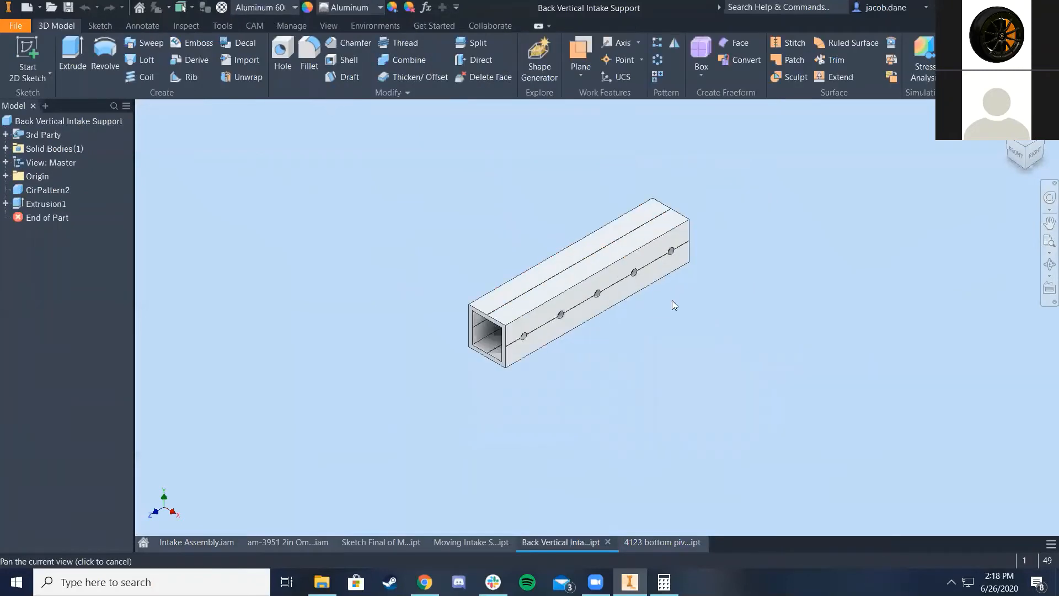
right_click(42, 204)
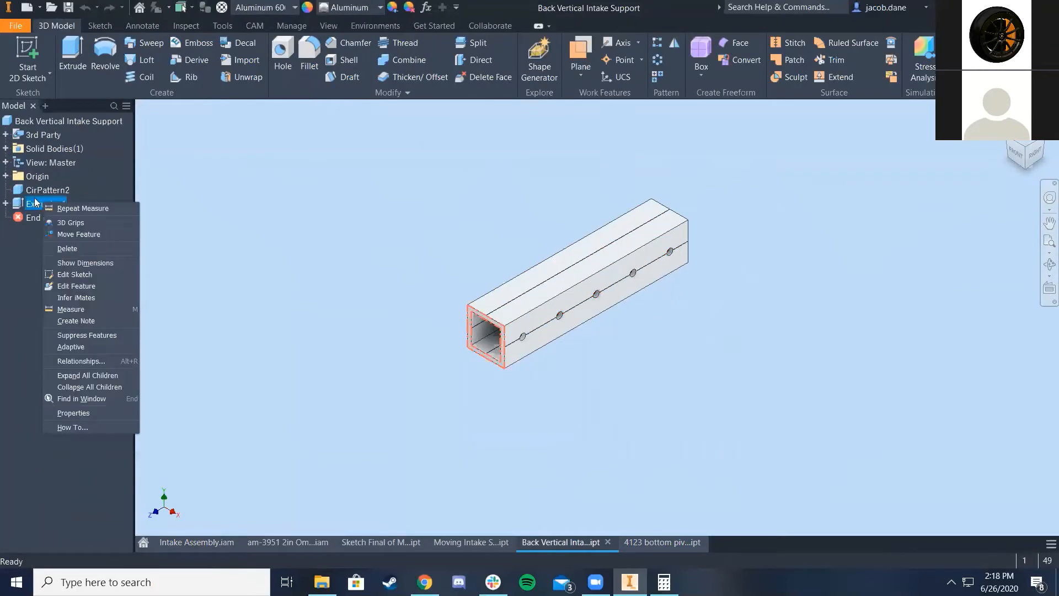
key("Escape")
left_click(6, 204)
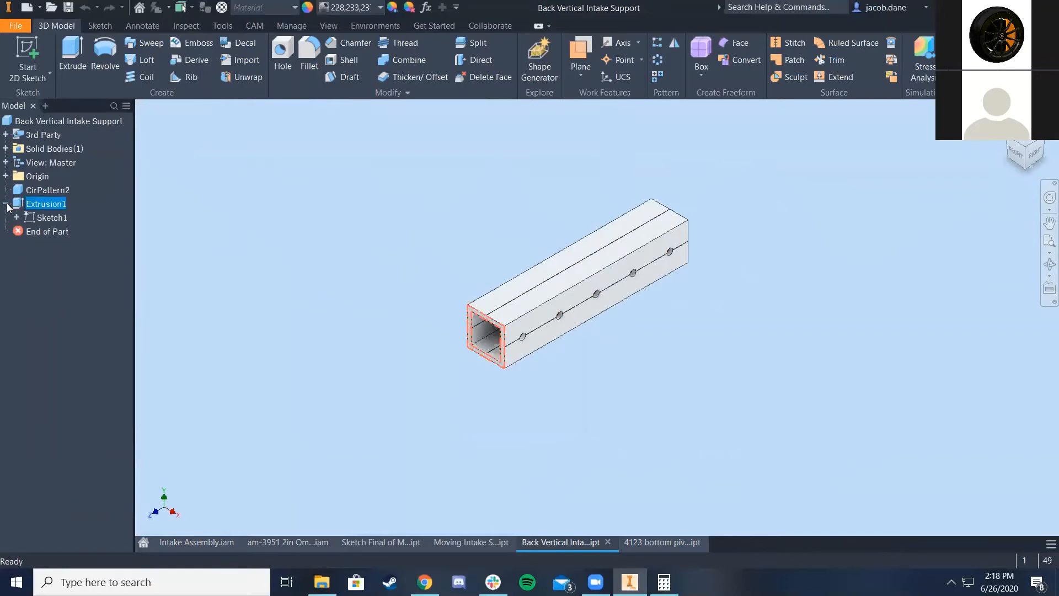
right_click(31, 208)
key("Escape")
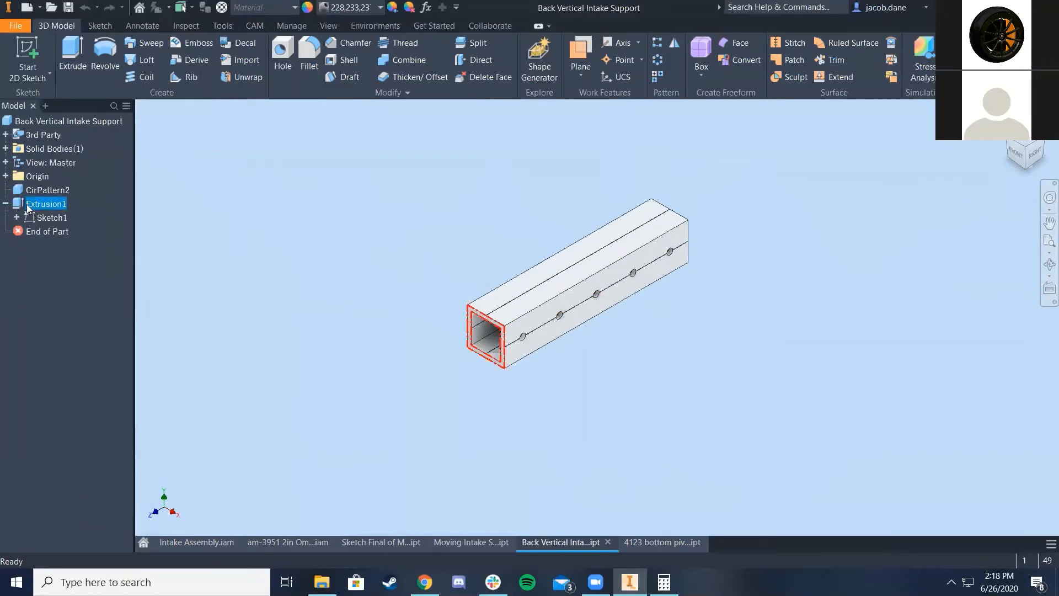
right_click(27, 204)
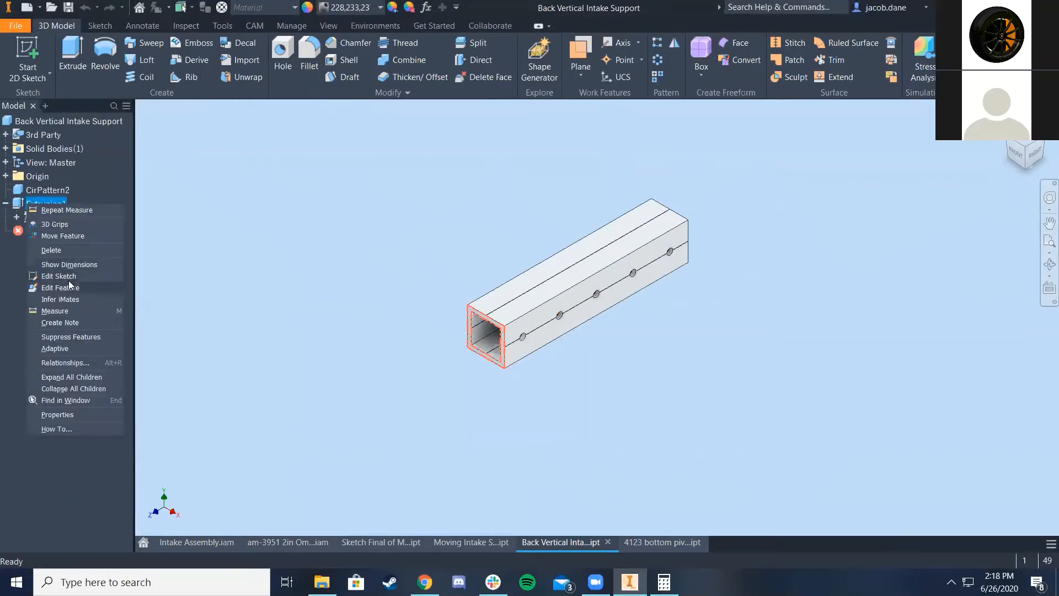
left_click(65, 289)
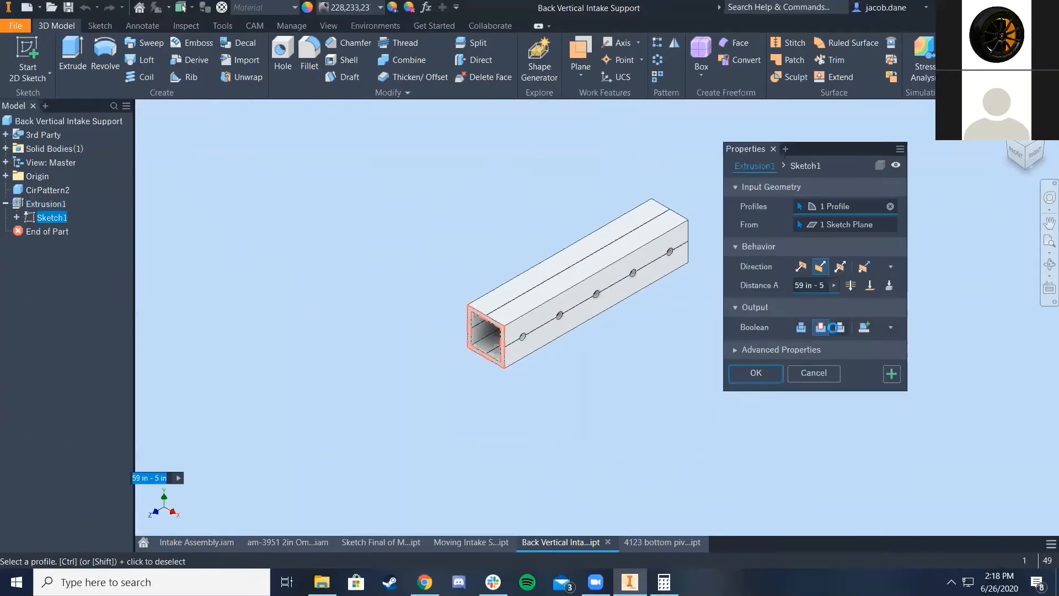
left_click(823, 288)
key("Left")
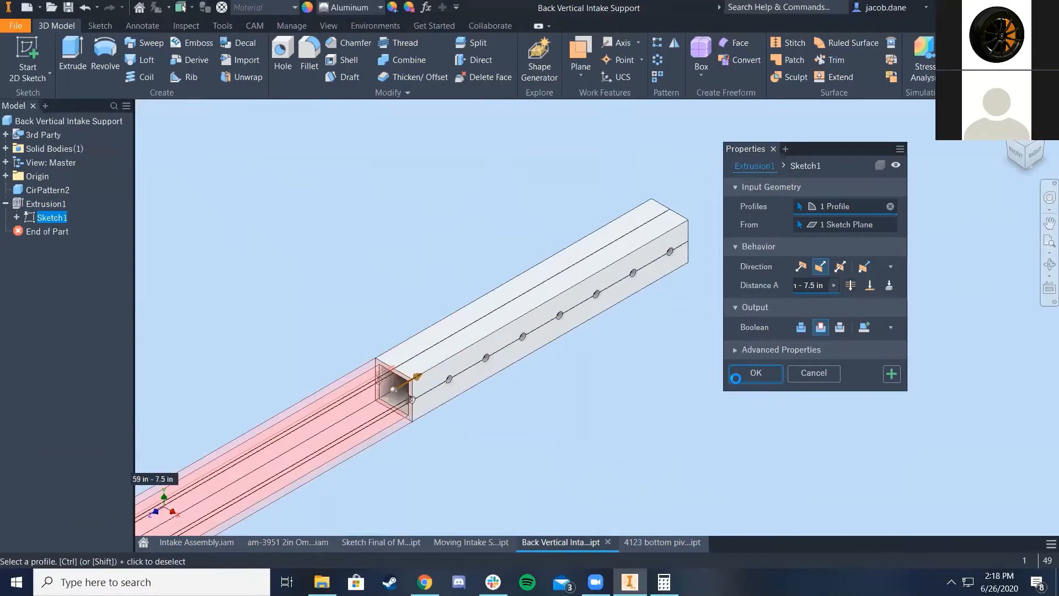
Examine the edited support, then return to Intake Assembly and inspect both vertical supports beside the air cylinders
scroll(482, 383, "up", 5)
scroll(450, 416, "down", 8)
scroll(451, 400, "up", 3)
middle_click_drag(356, 381, 422, 290)
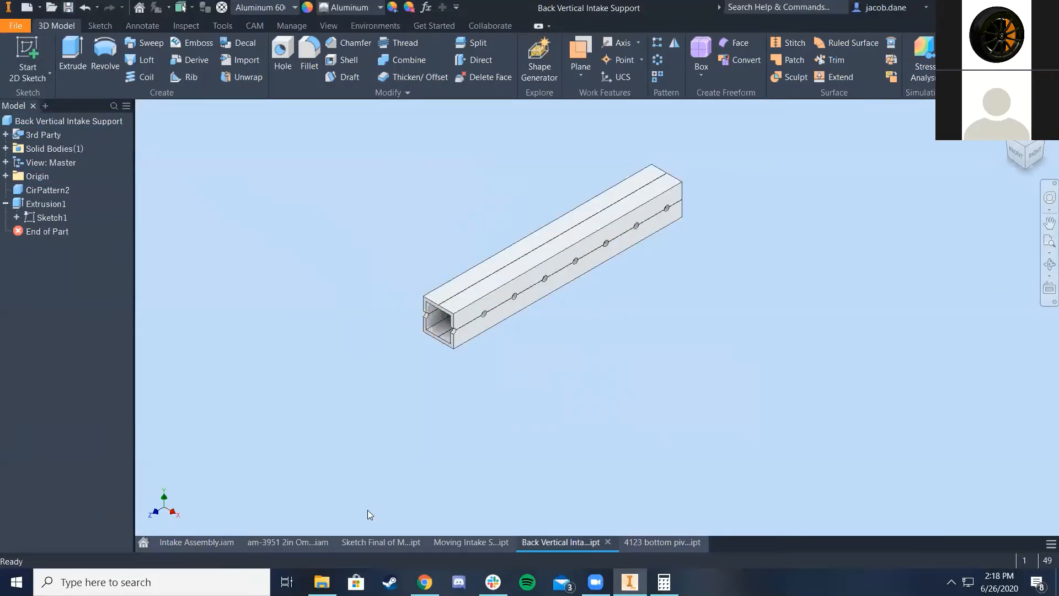
left_click(213, 543)
scroll(457, 311, "up", 3)
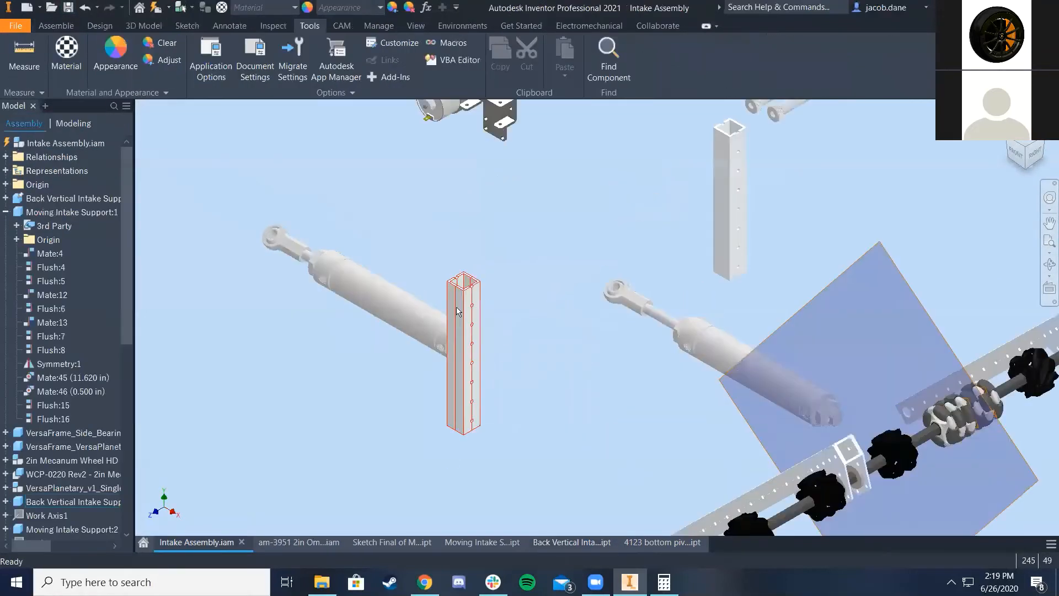
scroll(506, 250, "down", 3)
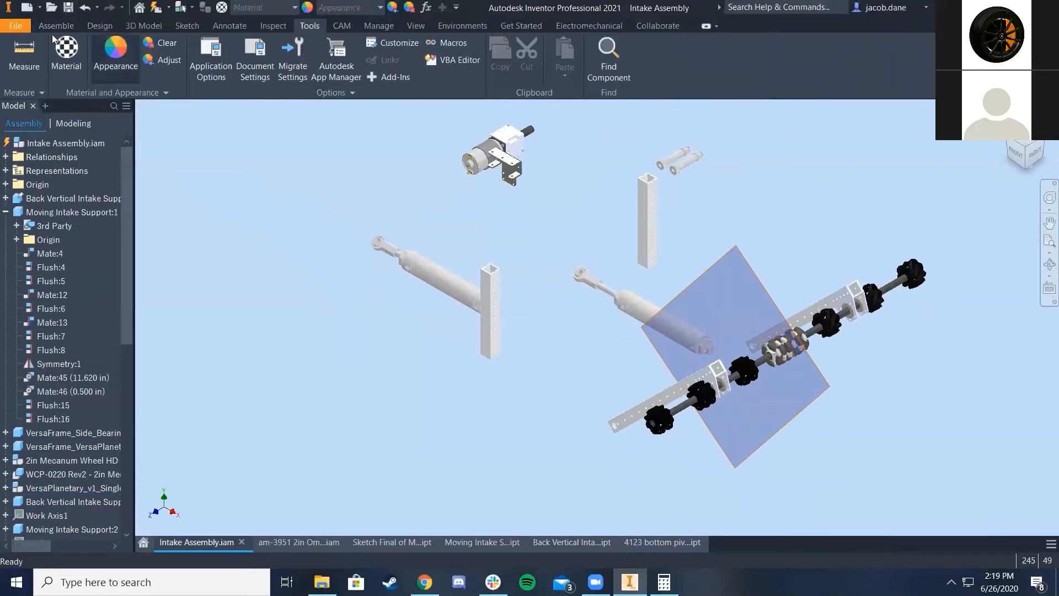
middle_click_drag(385, 333, 277, 345)
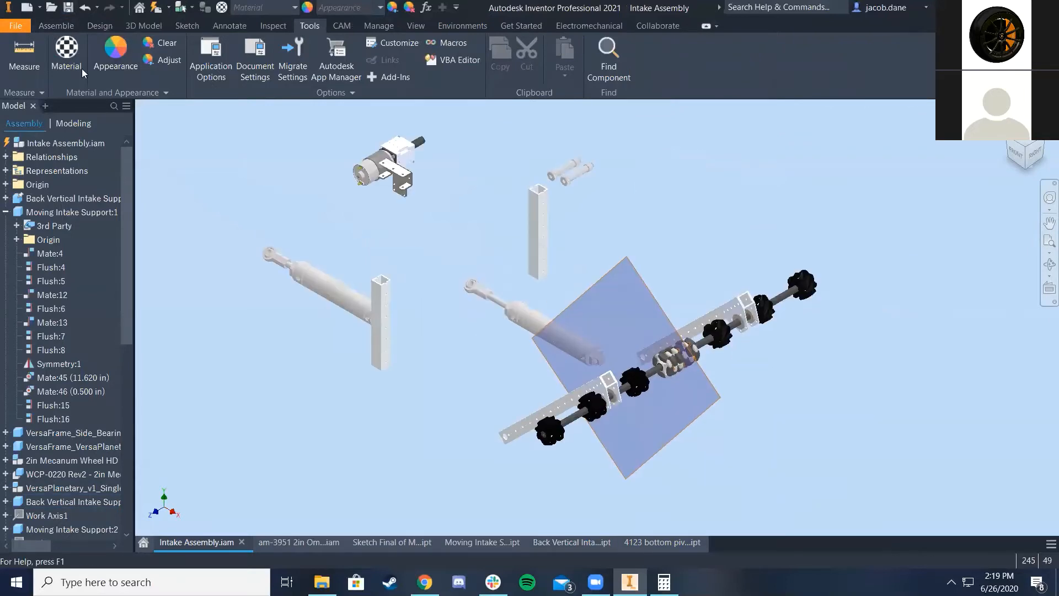
Load the 4123 bottom pivot mount for piston part for placement in the assembly and rotate it in 90° turns until it stands upright
left_click(16, 25)
left_click(378, 222)
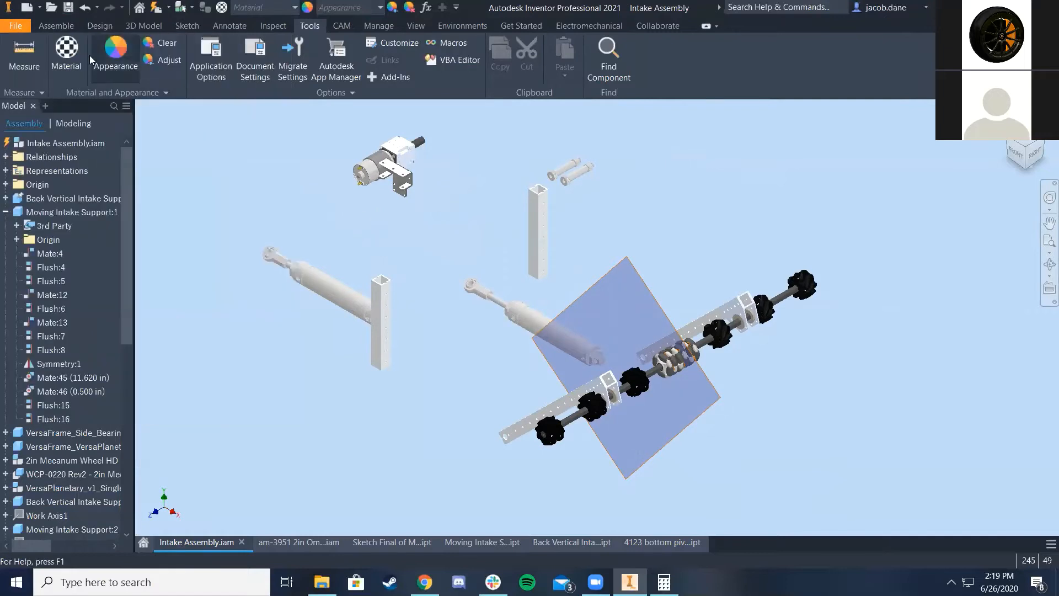
left_click(61, 25)
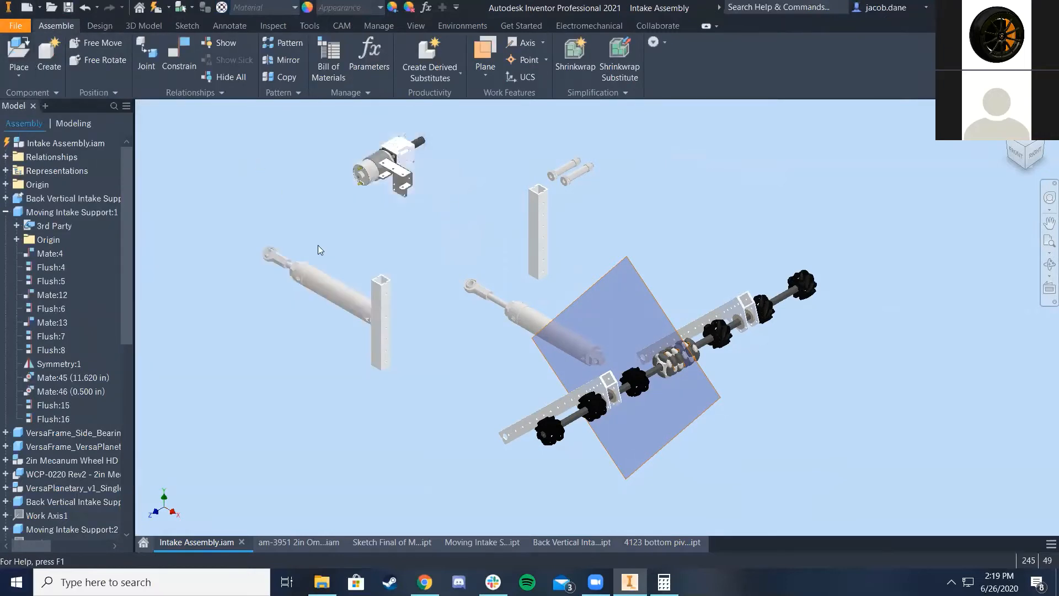
key("p")
scroll(523, 236, "down", 1)
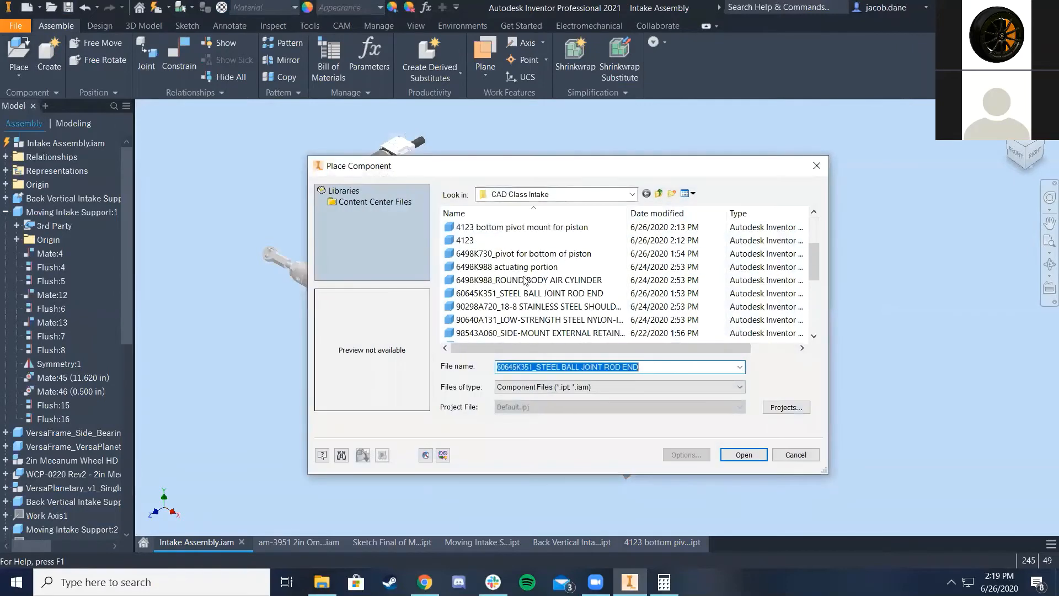
left_click(522, 231)
left_click(741, 455)
right_click(359, 380)
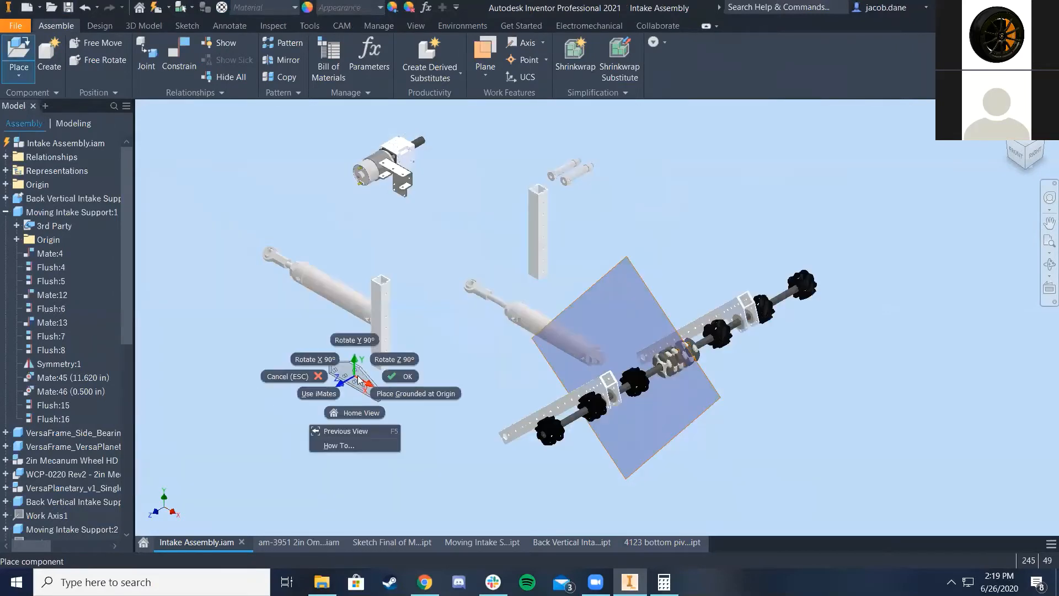
left_click(369, 355)
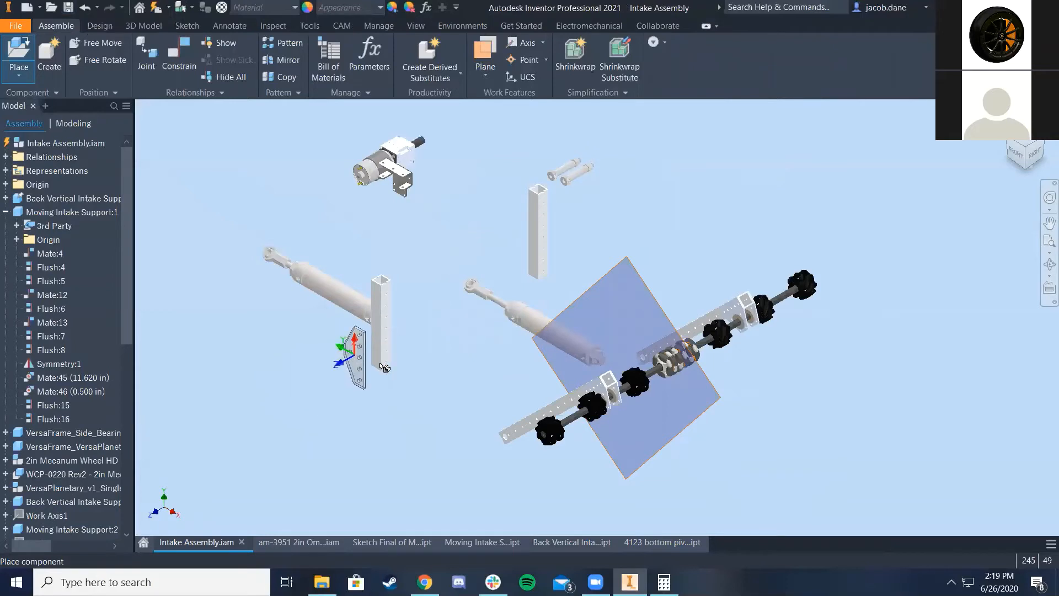
right_click(353, 352)
left_click(376, 335)
right_click(353, 360)
left_click(378, 343)
Place four copies of the pivot mount plate, two near each back vertical intake support, and end the placement
right_click(341, 366)
left_click(347, 370)
left_click(342, 367)
left_click(410, 318)
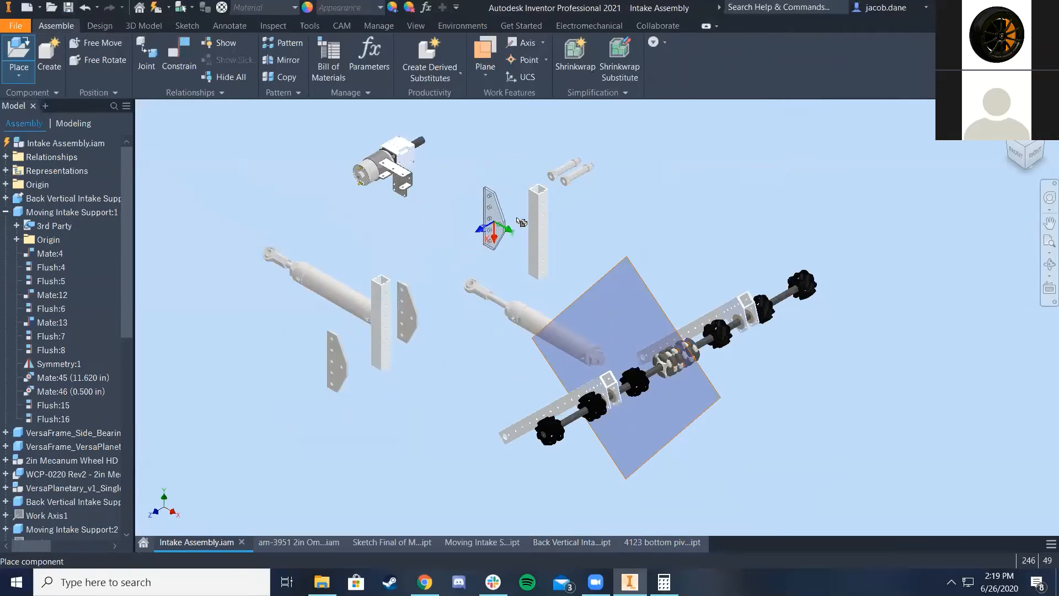
left_click(498, 224)
left_click(583, 215)
right_click(648, 216)
left_click(635, 273)
Mate the face of one pivot mount plate against the side face of the first back vertical support with a 0.000 in offset
scroll(353, 374, "up", 3)
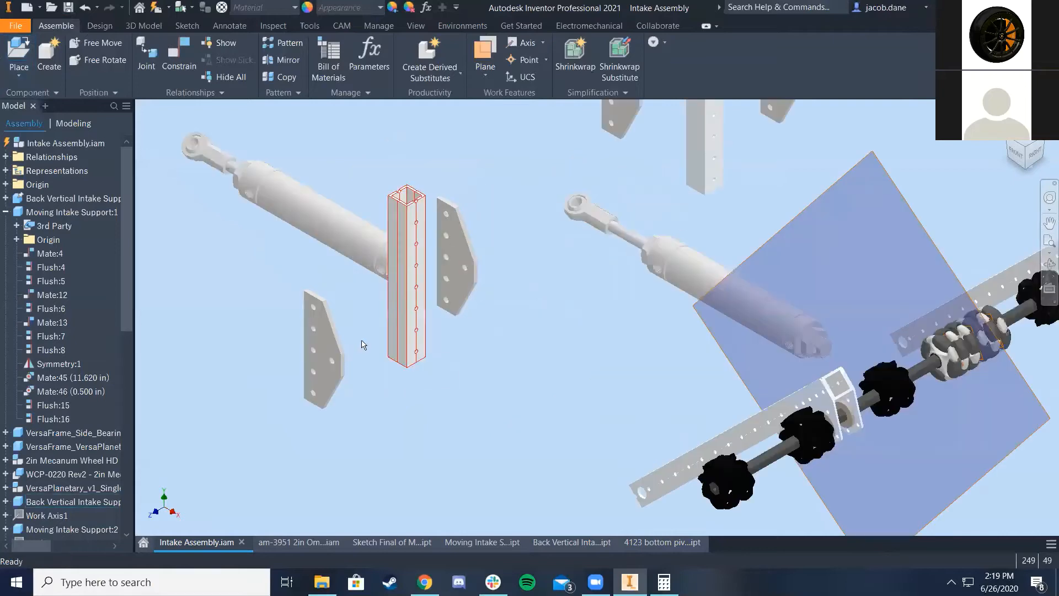
left_click(179, 55)
scroll(439, 312, "up", 5)
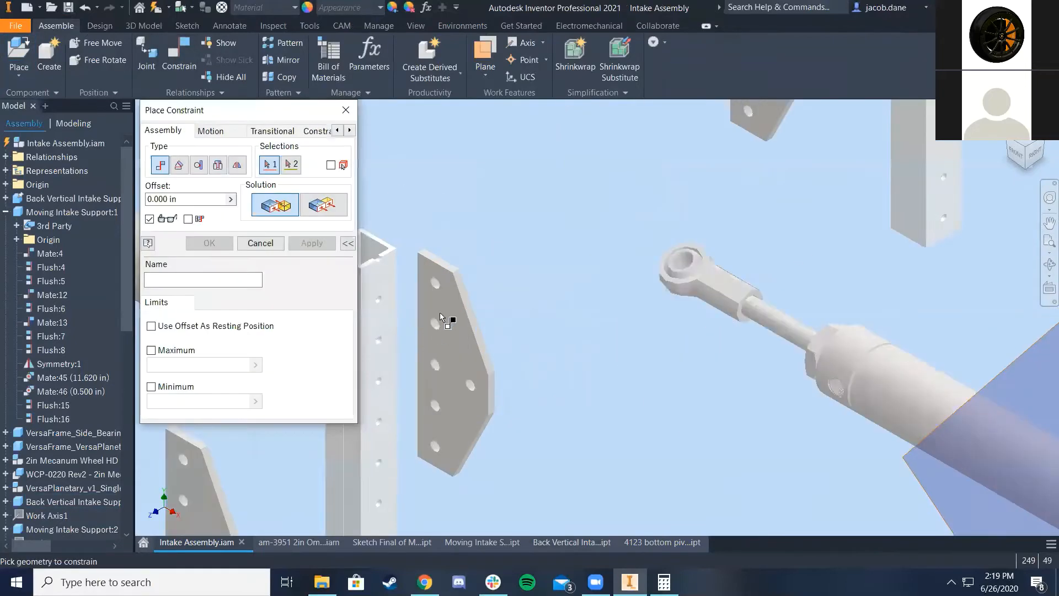
left_click(446, 282)
left_click(1045, 143)
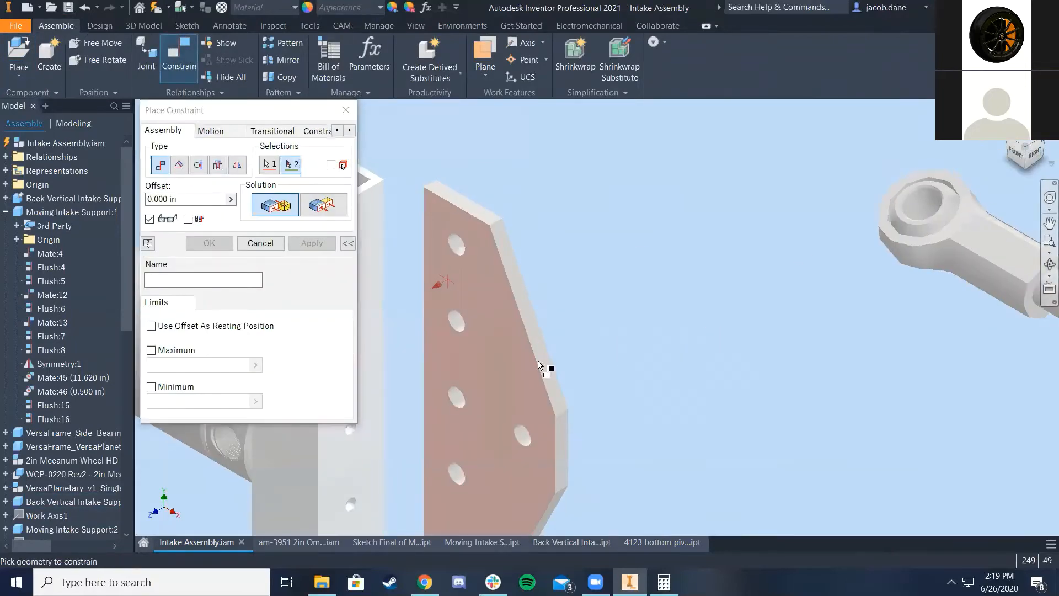
scroll(607, 271, "up", 6)
left_click(615, 246)
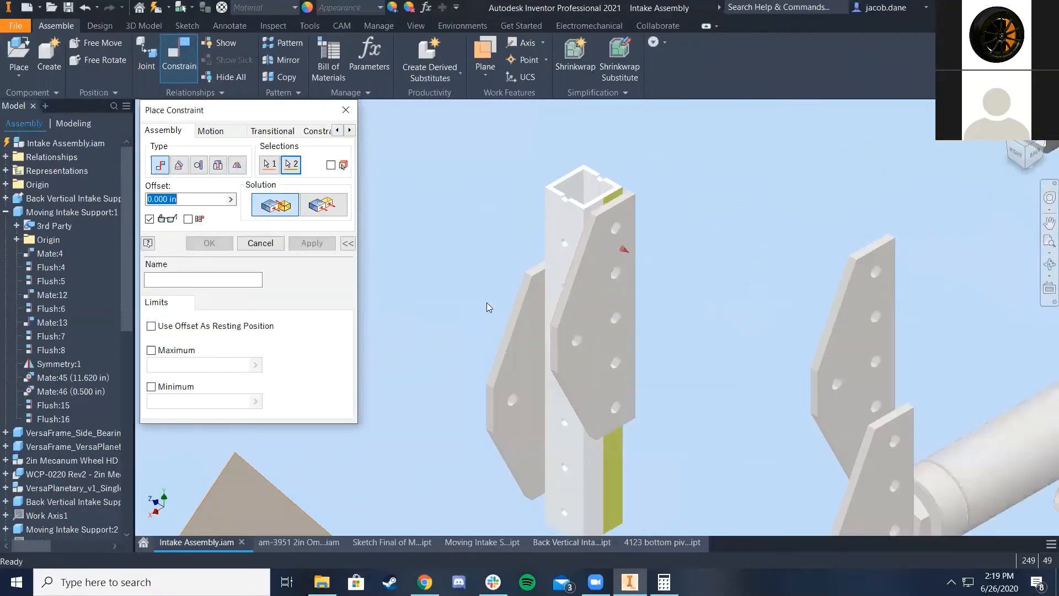
left_click(312, 243)
Add a flush constraint between the mated plate's top edge and the top face of the first vertical support
scroll(596, 205, "up", 5)
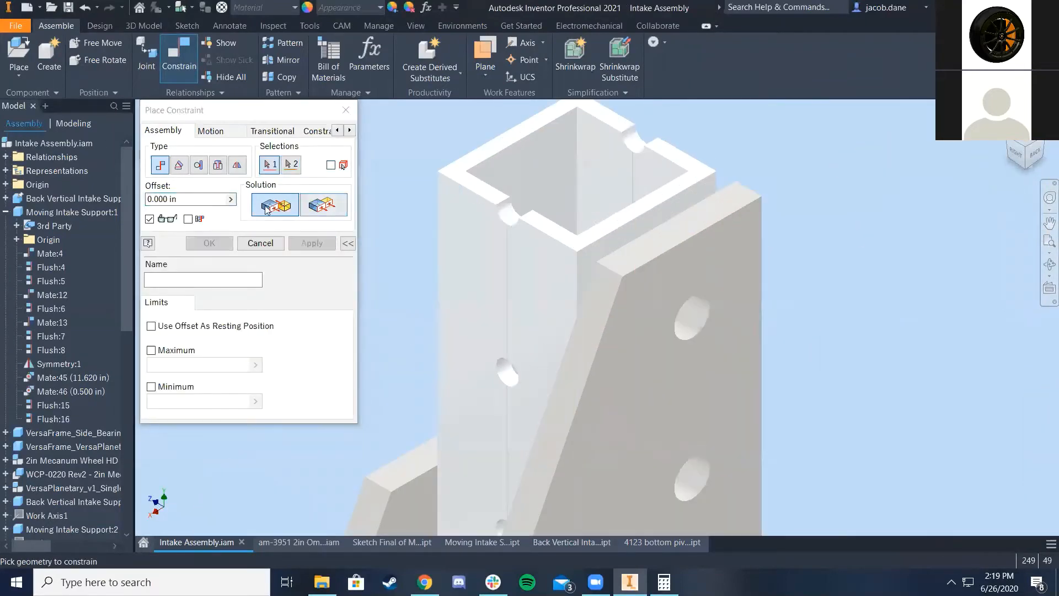
left_click(665, 234)
left_click(622, 232)
scroll(603, 253, "down", 5)
key("Return")
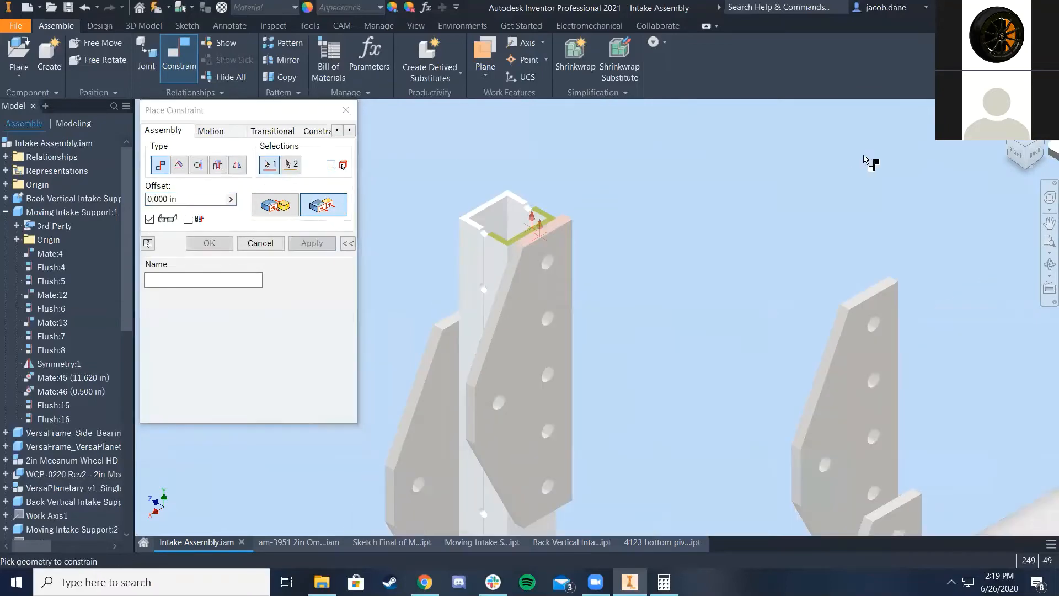
Add a flush constraint between the mated plate's long straight edge and the adjoining side face of the first vertical support
middle_click_drag(1029, 144, 1010, 156)
scroll(627, 346, "down", 5)
middle_click_drag(626, 346, 584, 319, "shift")
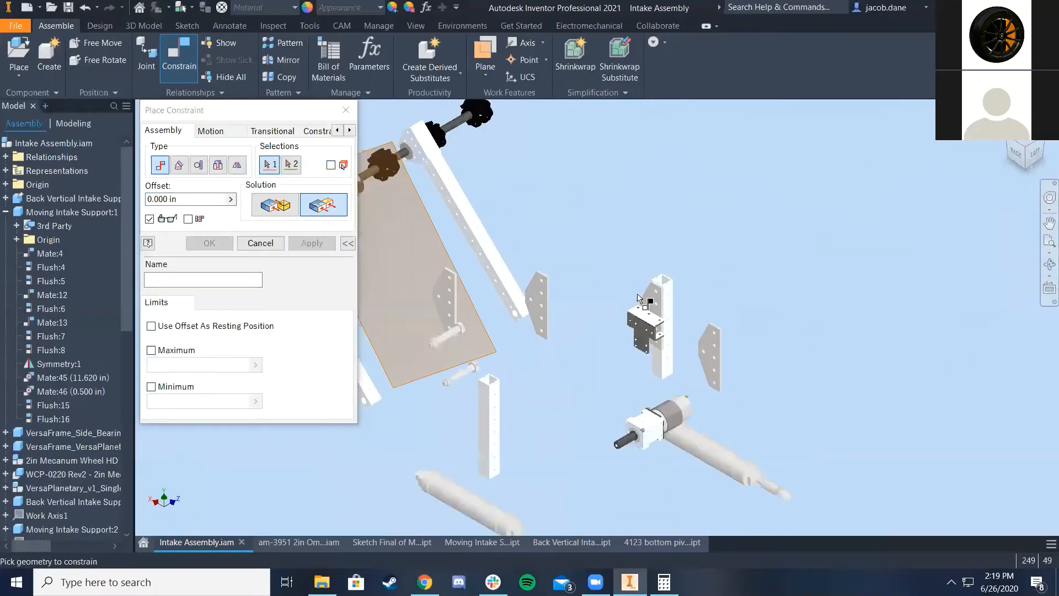
scroll(591, 237, "up", 5)
left_click(597, 244)
scroll(597, 244, "down", 5)
middle_click_drag(526, 287, 607, 309, "shift")
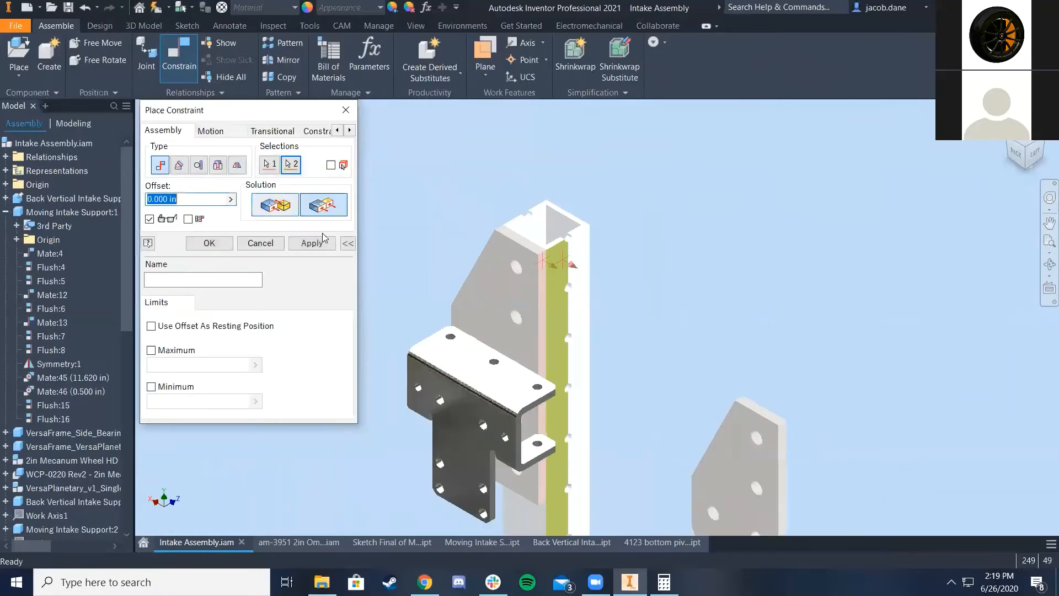
left_click(691, 349)
key("Return")
Flush the second pivot mount plate's long straight edge with the same side of the first vertical support
scroll(765, 390, "up", 5)
scroll(767, 398, "down", 3)
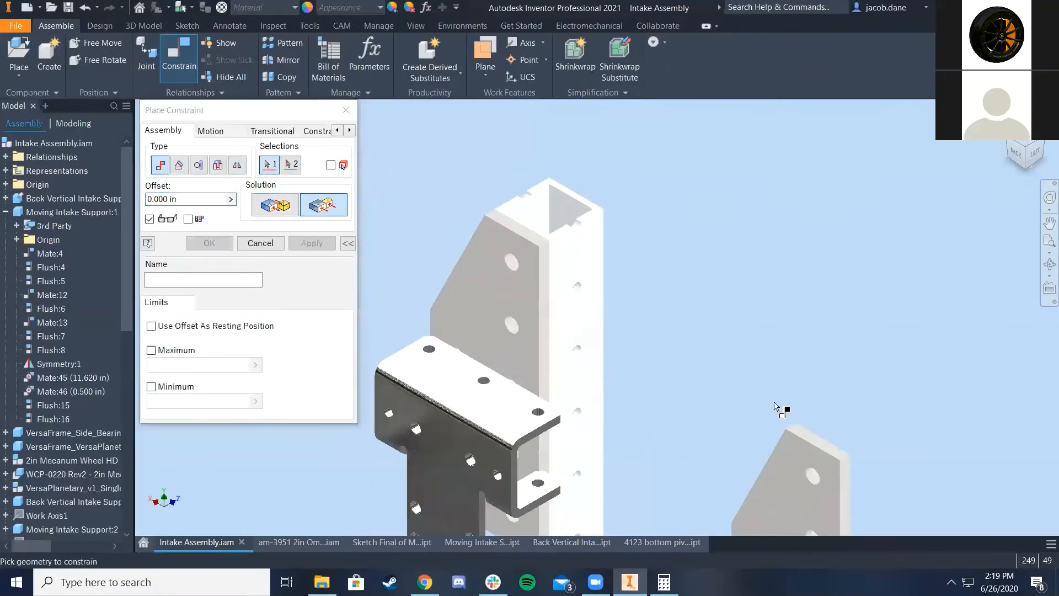
left_click(858, 493)
left_click(602, 252)
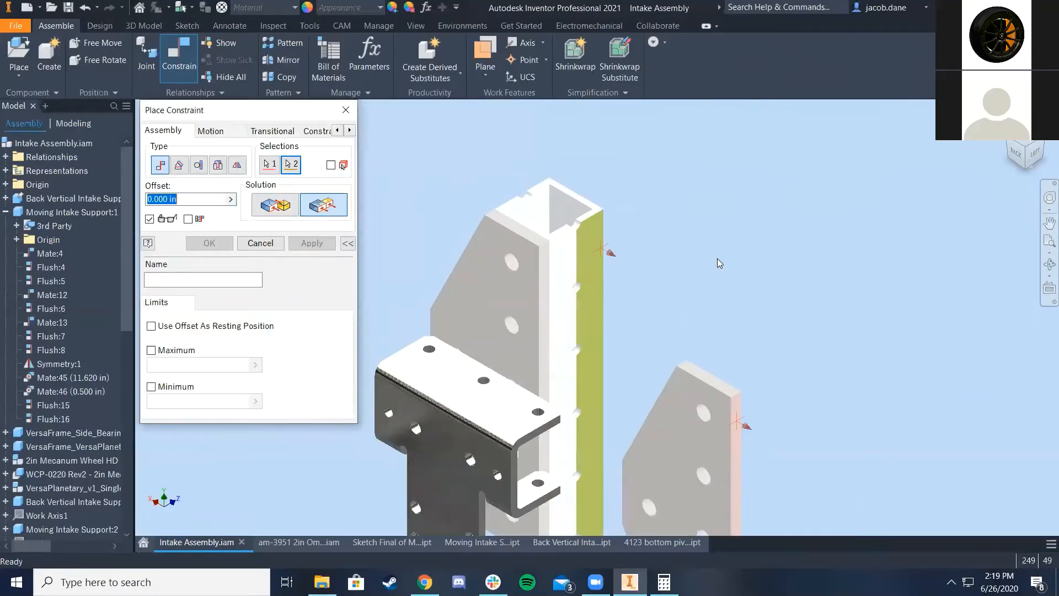
scroll(687, 270, "down", 2)
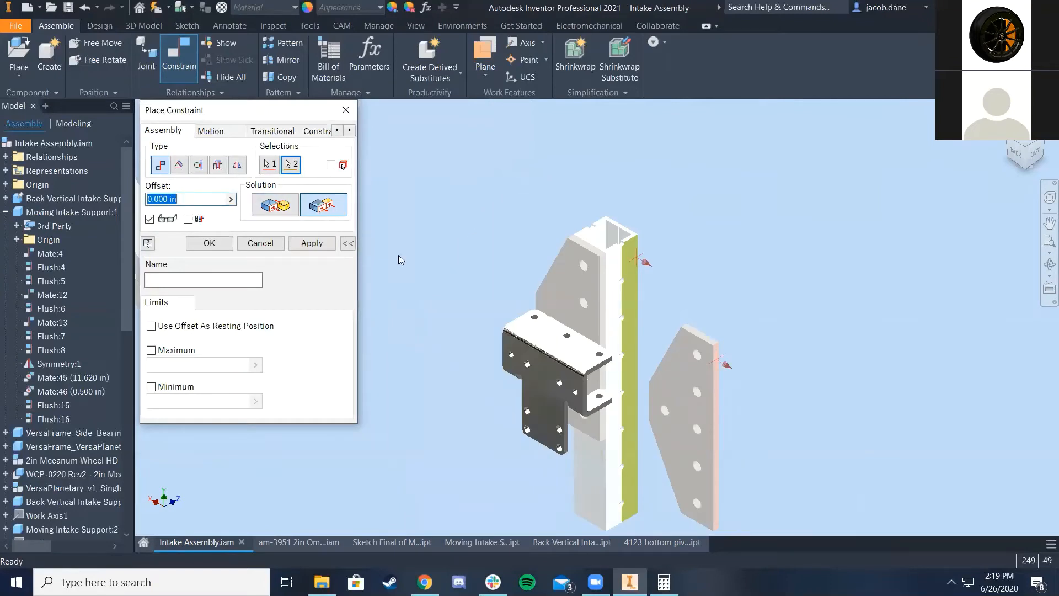
left_click(334, 248)
Mate the second plate's face against the opposite face of the first vertical support with a 0.000 in offset
scroll(733, 350, "up", 5)
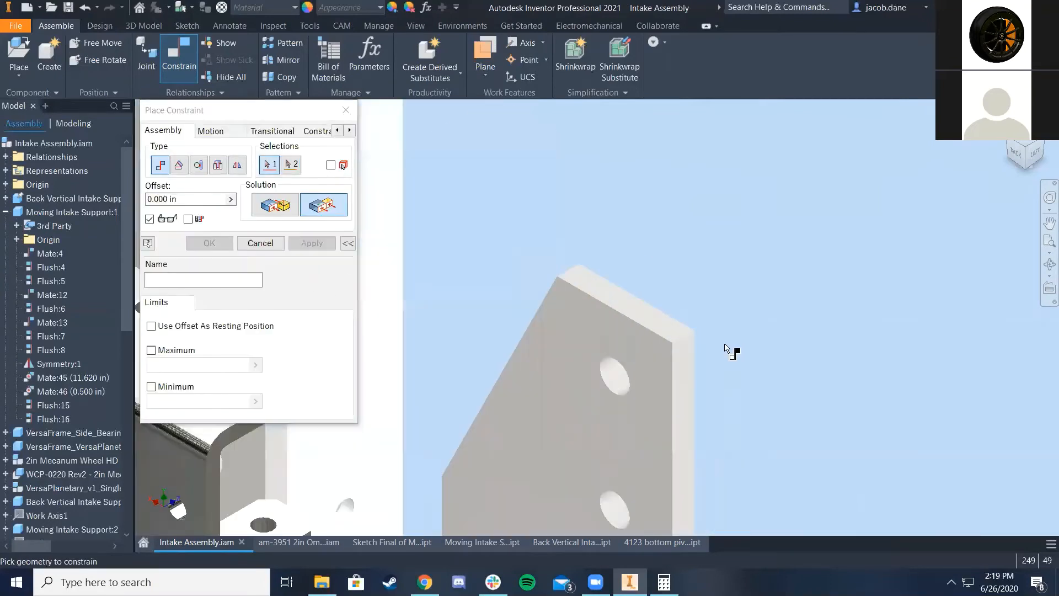
left_click(275, 207)
left_click(572, 328)
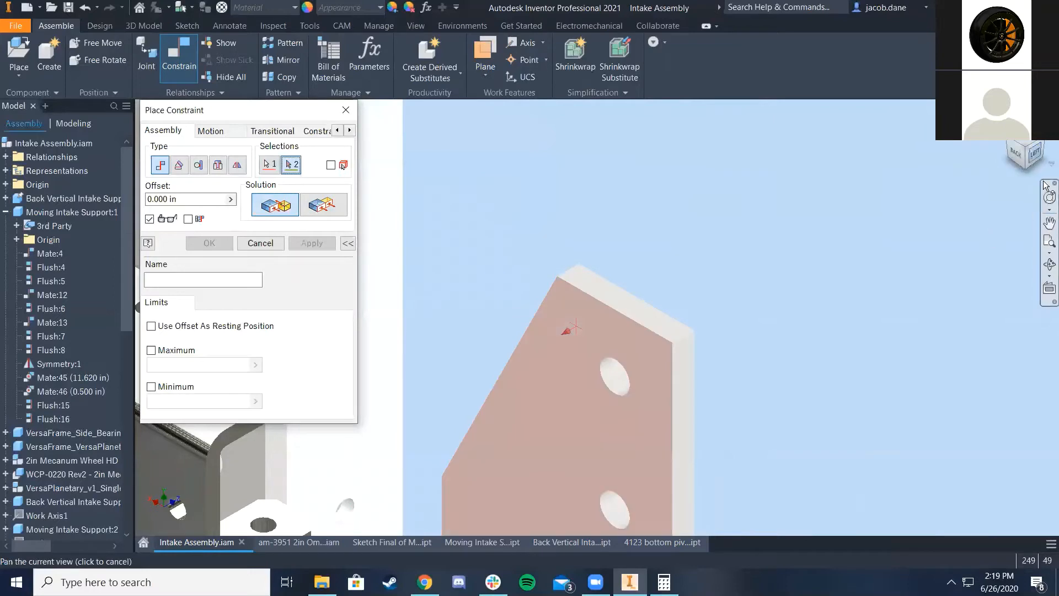
left_click(1042, 145)
scroll(611, 348, "up", 5)
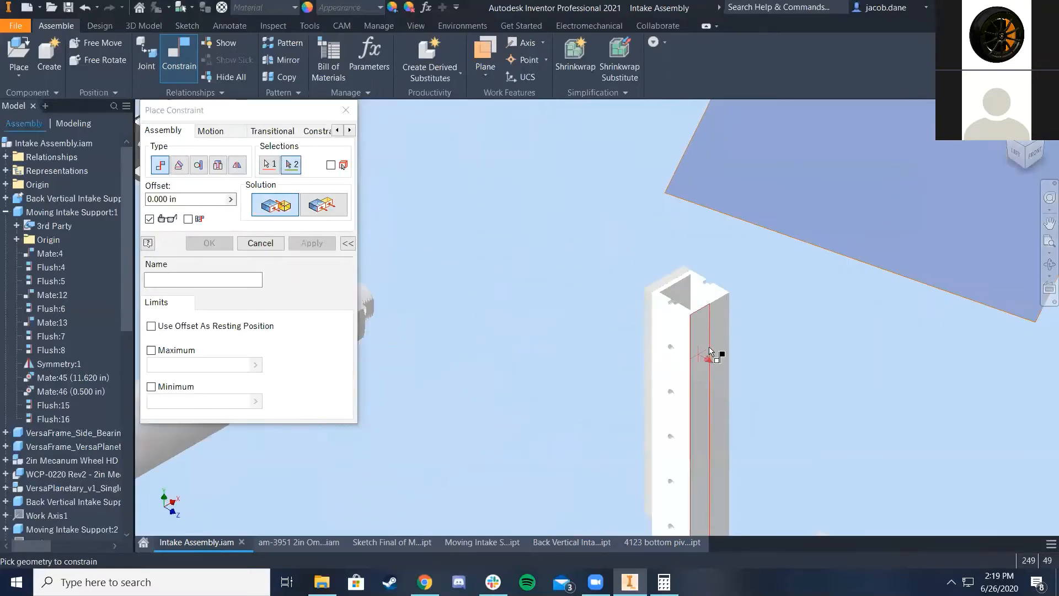
left_click(721, 331)
left_click(312, 244)
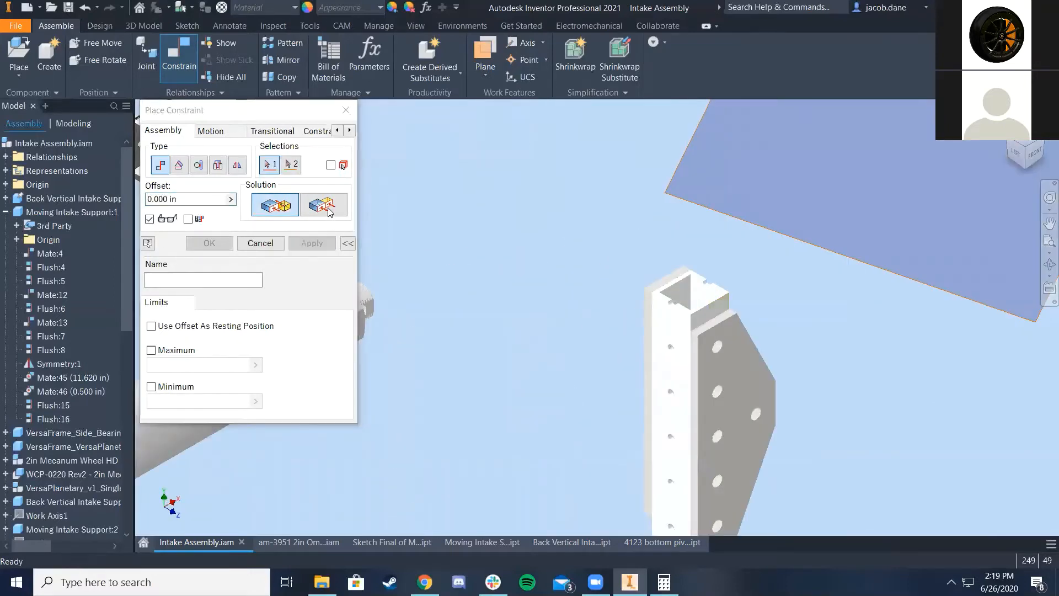
Flush the second plate's top edge with the top face of the first vertical support
scroll(726, 338, "up", 5)
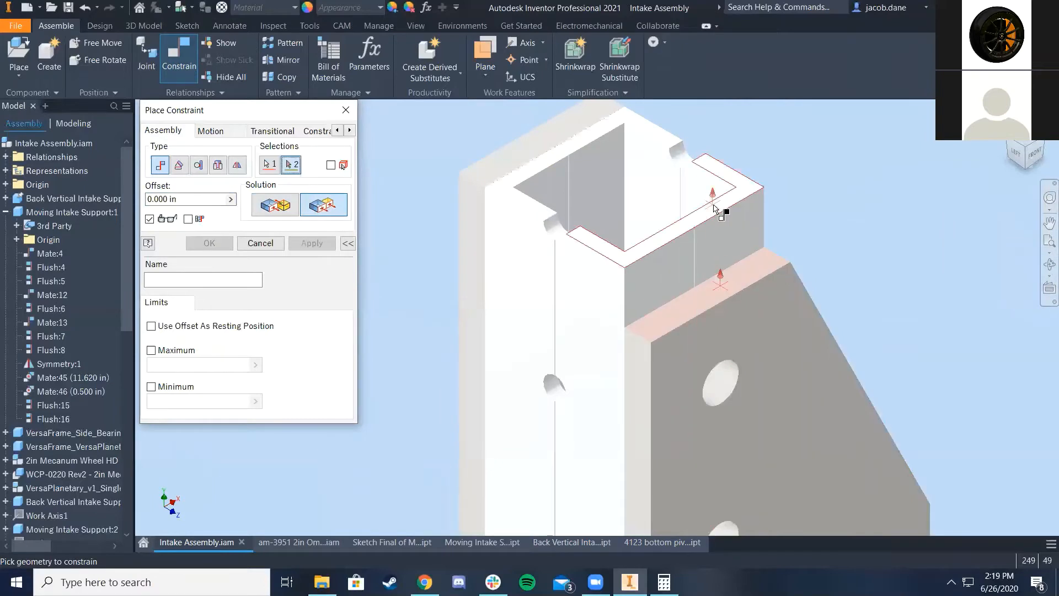
left_click(722, 288)
scroll(668, 248, "down", 5)
left_click(313, 243)
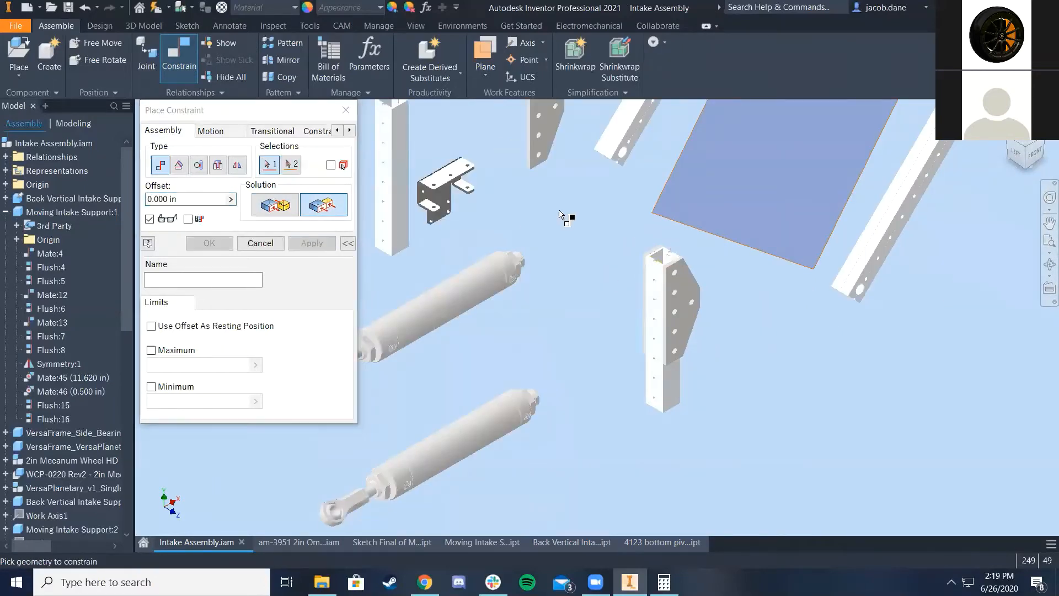
Flush the top edge of a third pivot mount plate with the top face of the other vertical support
scroll(568, 221, "up", 2)
scroll(551, 229, "up", 2)
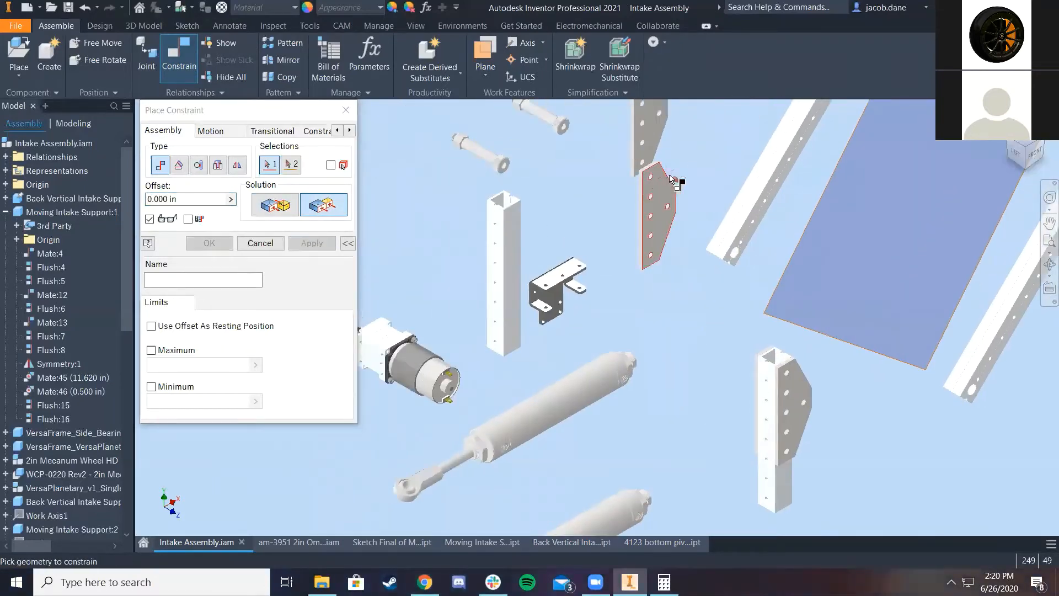
scroll(672, 180, "up", 3)
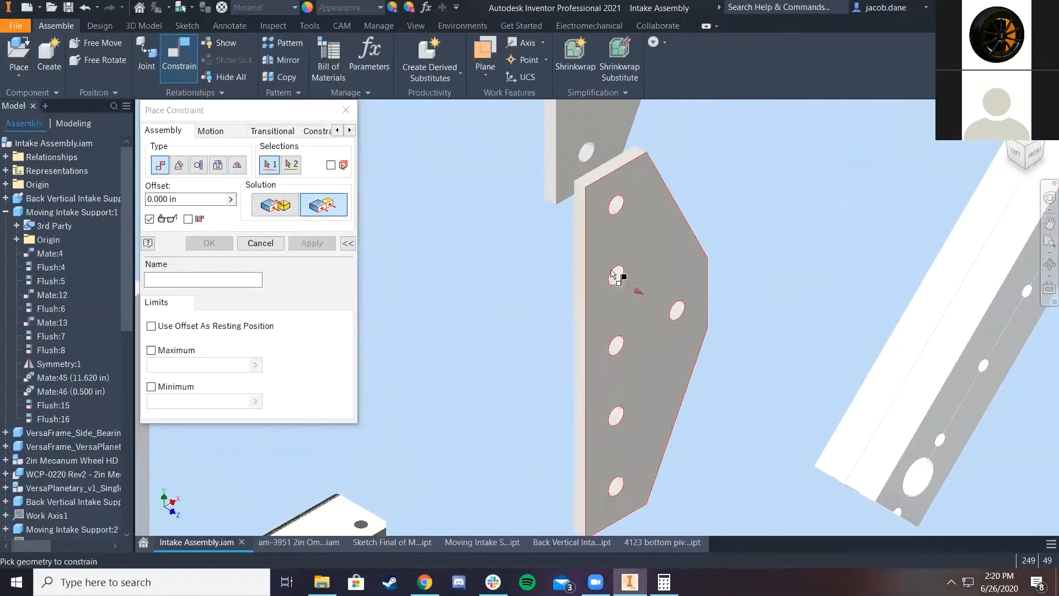
left_click(607, 185)
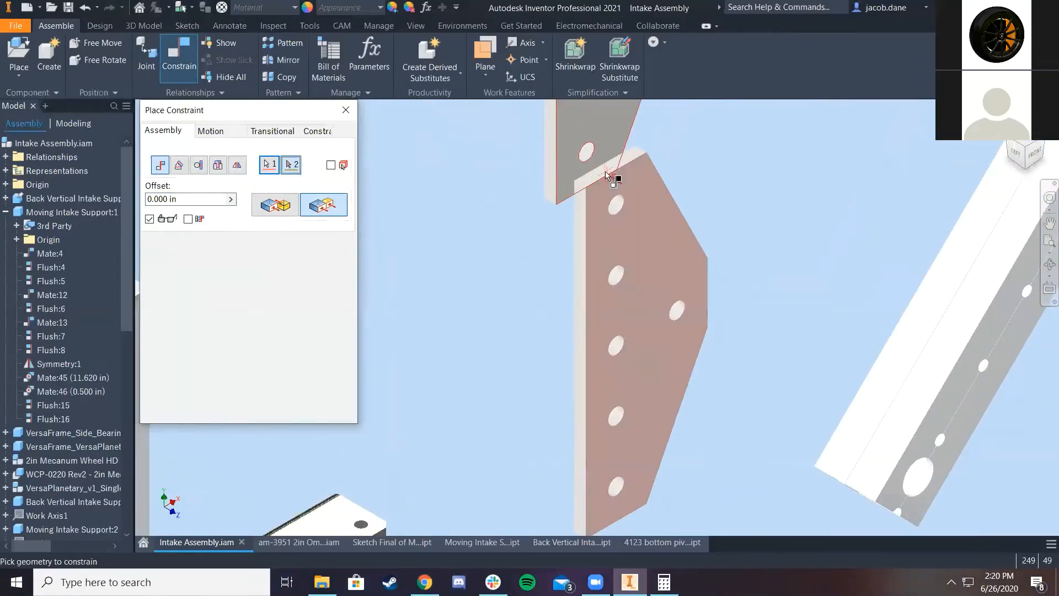
left_click(609, 168)
scroll(496, 248, "down", 5)
scroll(422, 265, "up", 4)
scroll(564, 273, "up", 3)
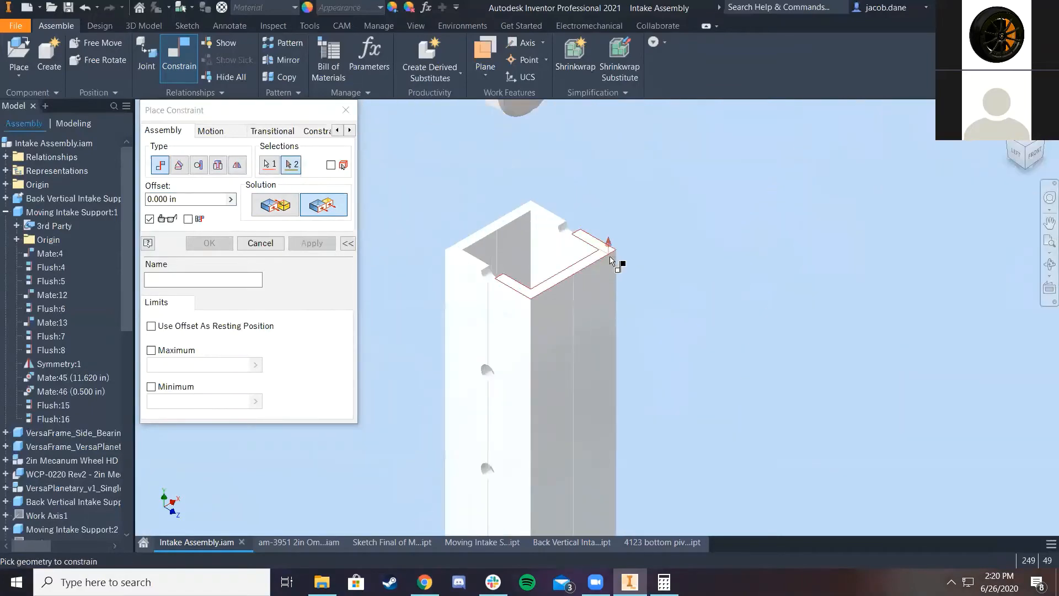
left_click(606, 249)
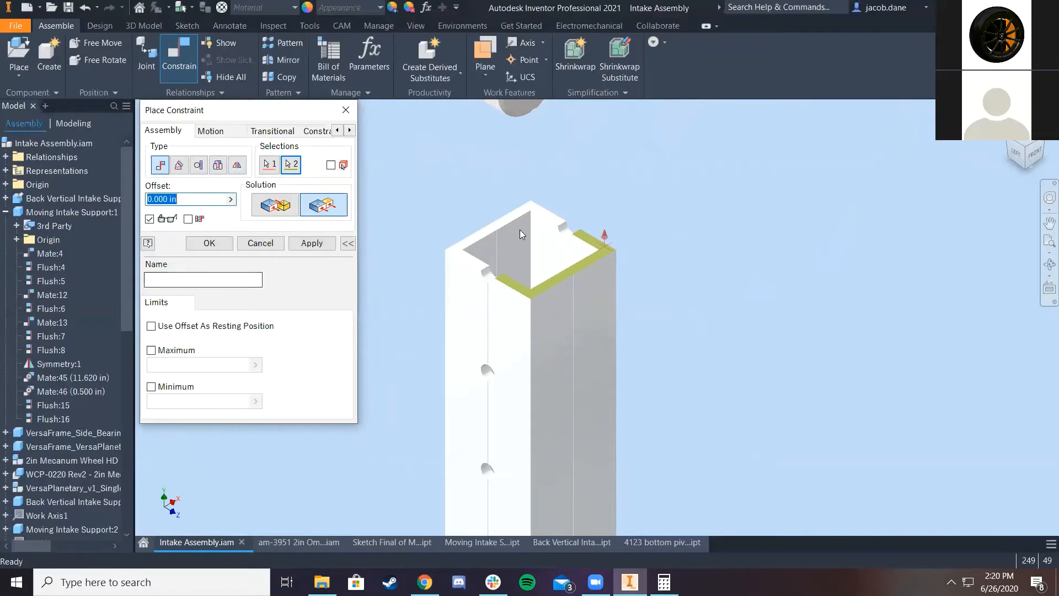
scroll(521, 234, "down", 5)
middle_click_drag(521, 228, 482, 243)
left_click(311, 243)
Mate the third plate's face against the other vertical support's side face with a 0.000 in offset
left_click(482, 241)
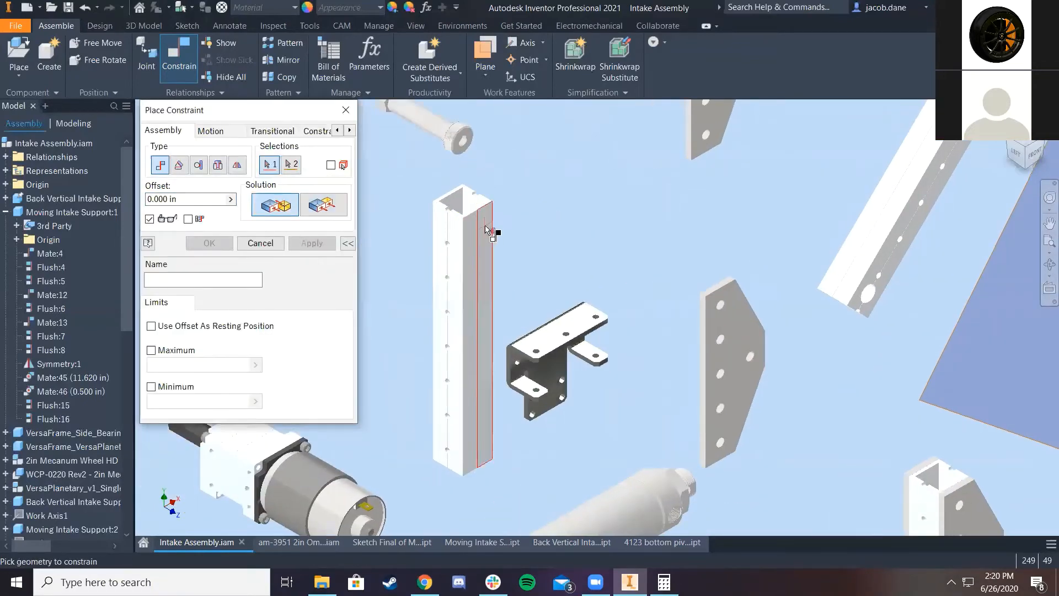
left_click(1009, 143)
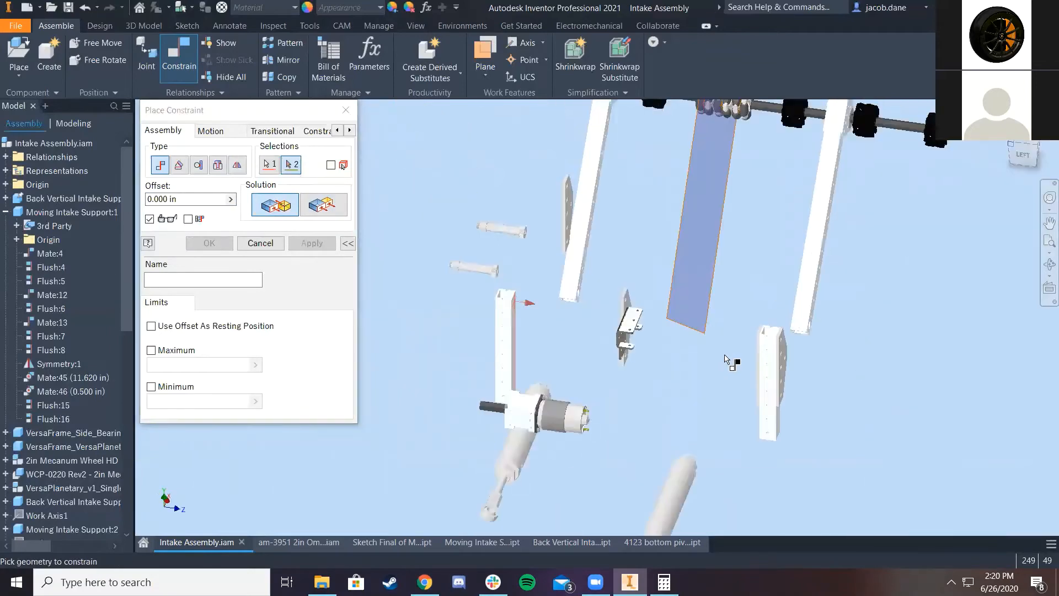
scroll(586, 331, "up", 6)
left_click(577, 326)
scroll(465, 389, "down", 5)
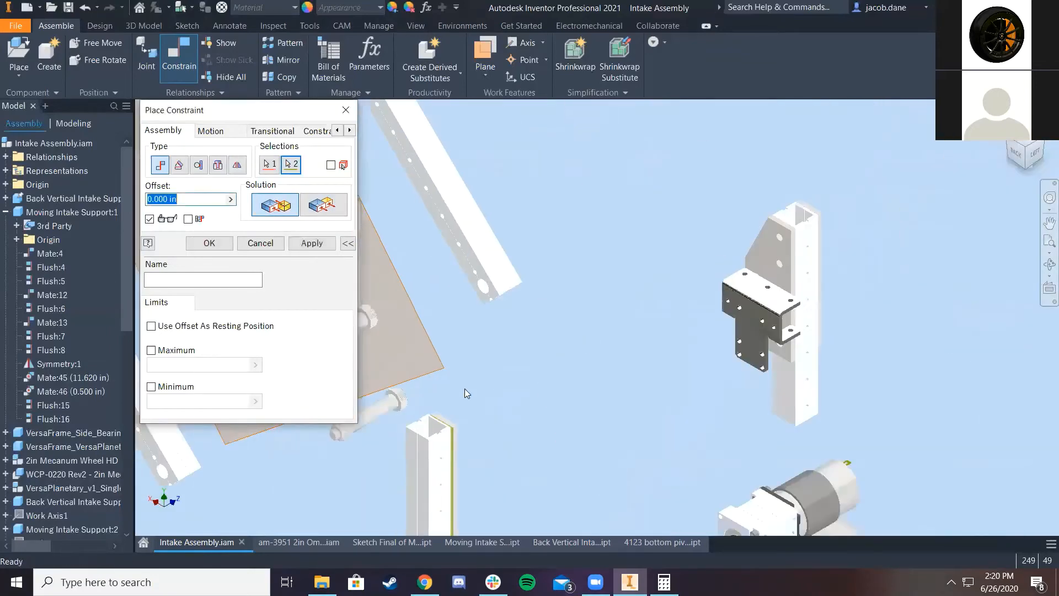
middle_click_drag(471, 402, 562, 269)
scroll(552, 376, "up", 6)
middle_click_drag(607, 464, 594, 394)
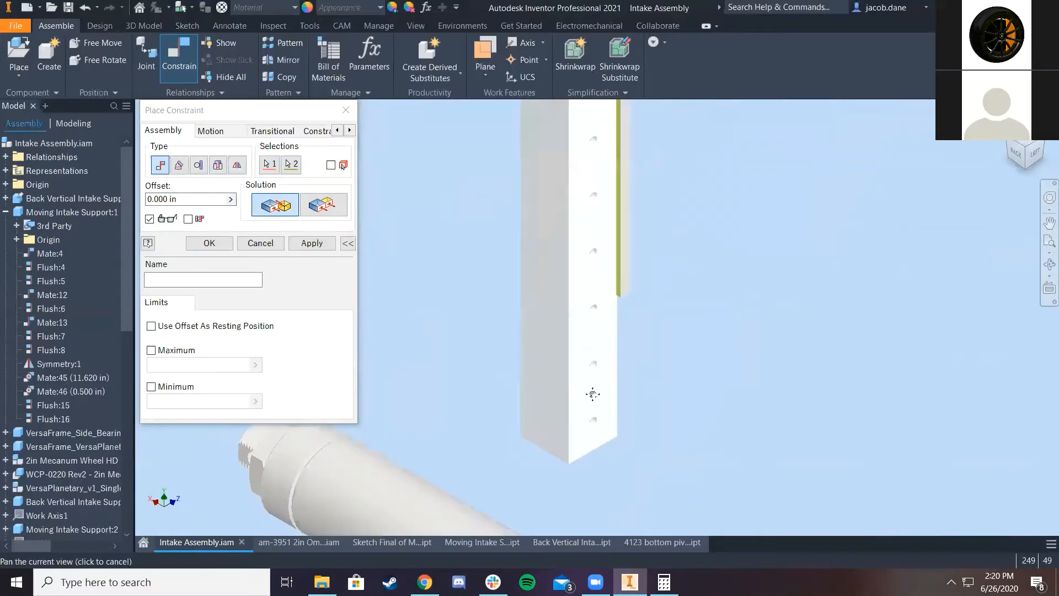
scroll(601, 414, "down", 5)
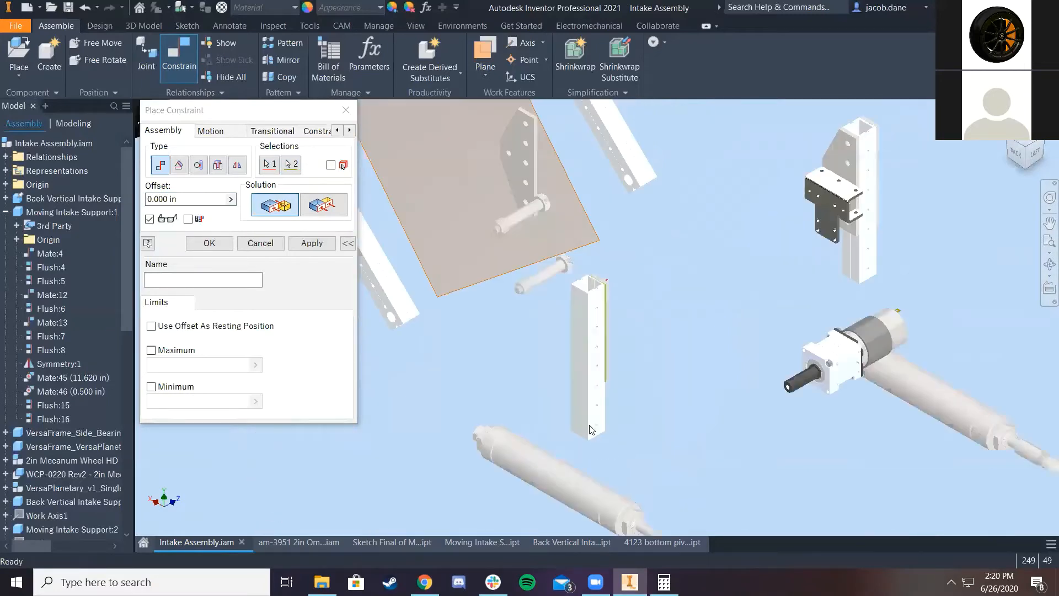
scroll(607, 332, "up", 8)
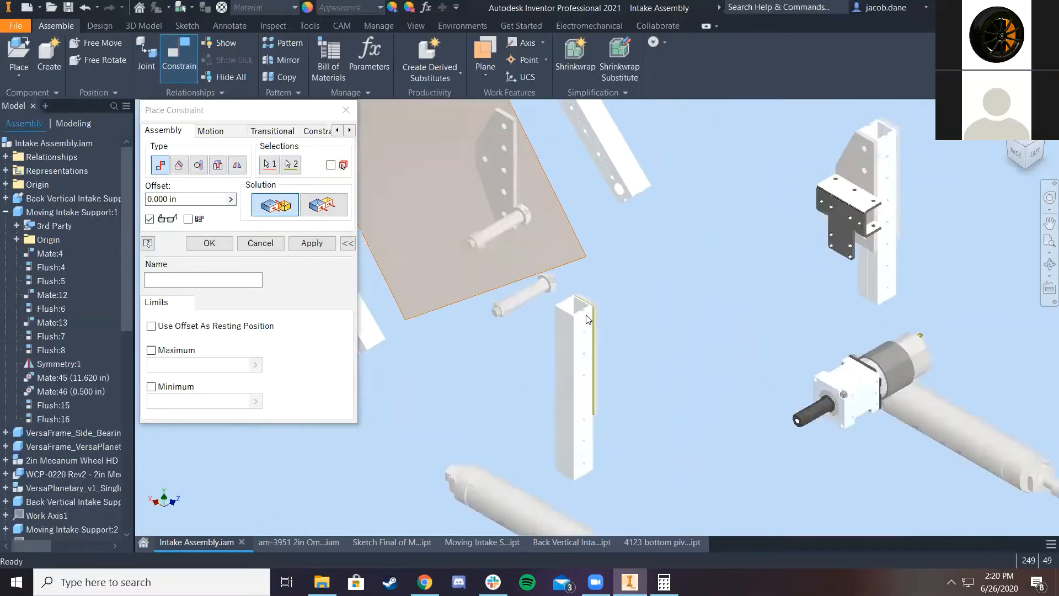
left_click(309, 240)
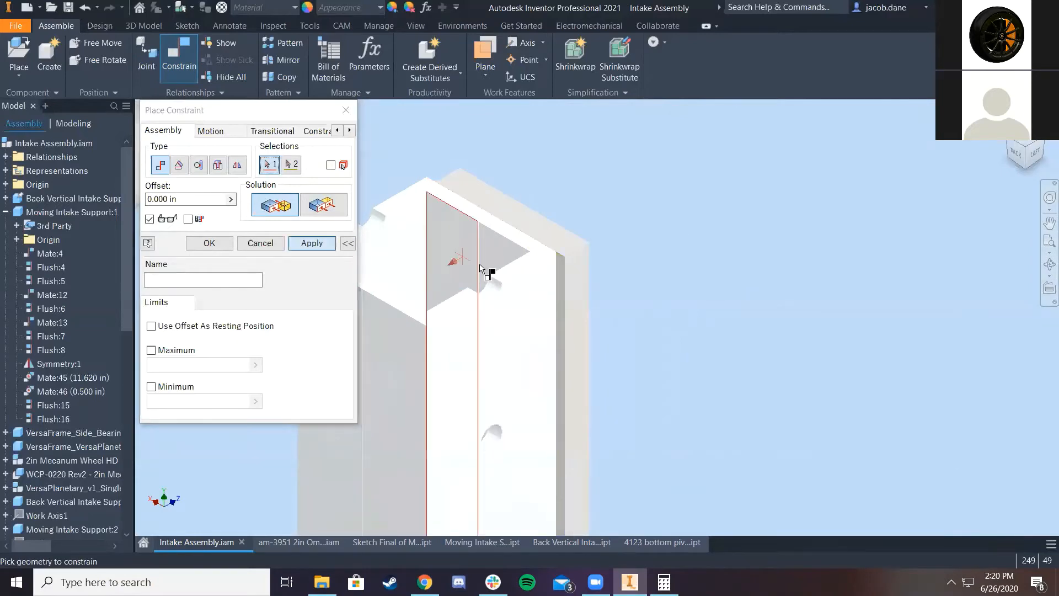
Flush the third plate's long straight edge with the adjoining face of the other vertical support using a 0.000 in offset
left_click(346, 213)
left_click(576, 313)
left_click(525, 317)
left_click(316, 244)
scroll(454, 305, "down", 6)
scroll(622, 327, "down", 4)
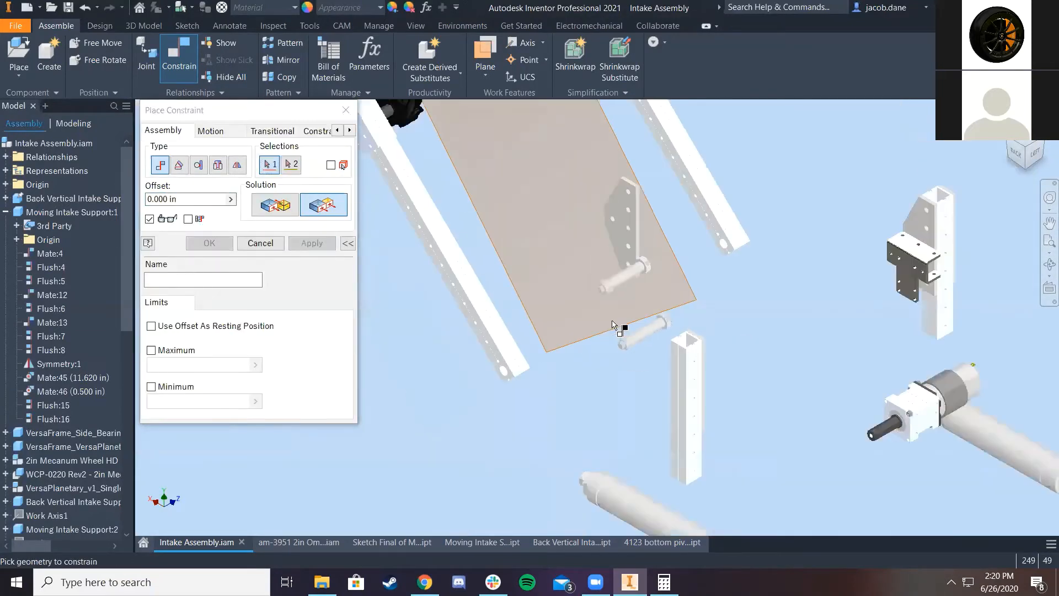
Flush the top edge of the fourth pivot mount plate with the top face of the other vertical support
scroll(634, 272, "up", 8)
scroll(655, 213, "up", 3)
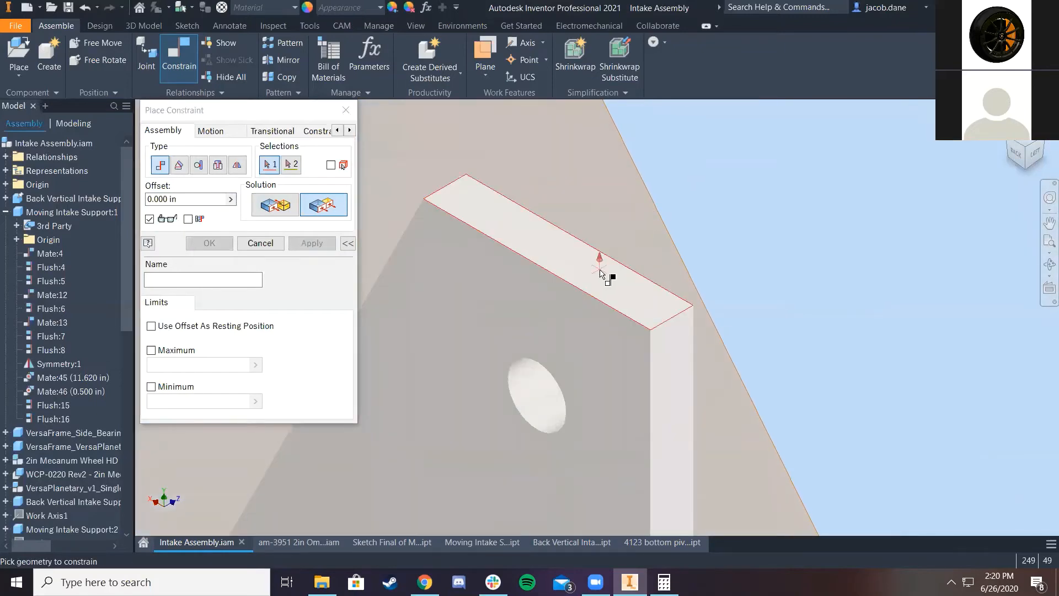
left_click(600, 259)
scroll(613, 331, "down", 10)
middle_click_drag(669, 468, 667, 262)
scroll(667, 262, "up", 8)
scroll(675, 387, "down", 4)
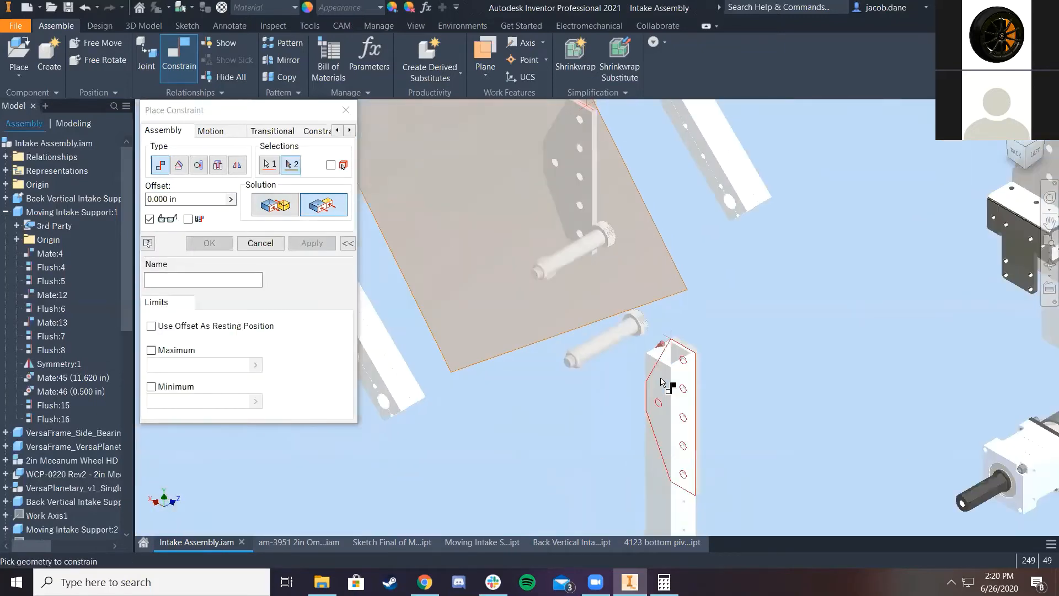
scroll(681, 348, "up", 10)
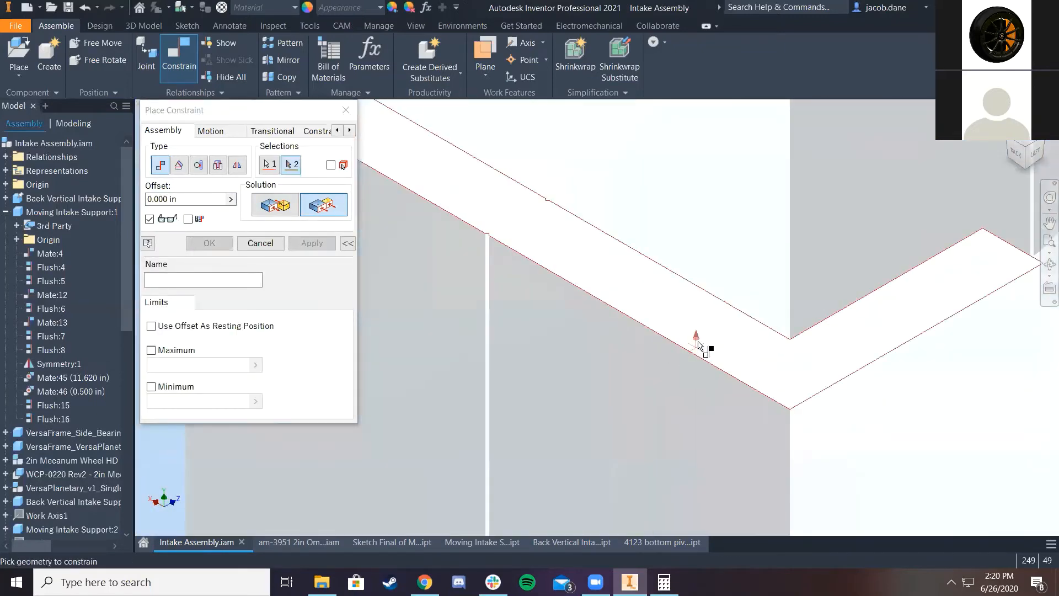
left_click(698, 345)
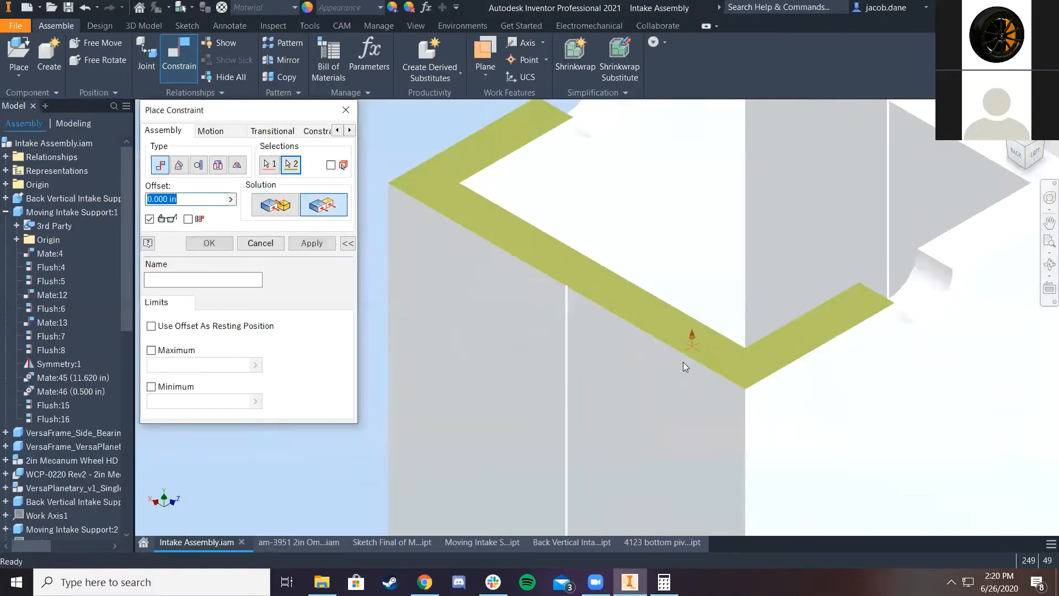
scroll(683, 362, "down", 6)
left_click(332, 243)
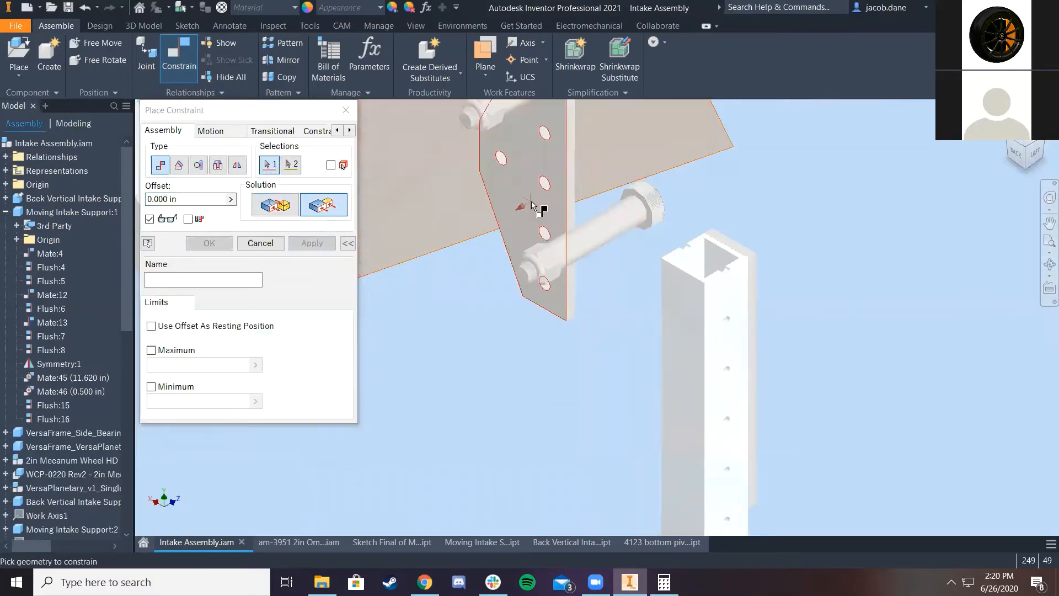
Flush the fourth plate's long straight edge with the matching face of the other vertical support
scroll(580, 188, "up", 5)
scroll(656, 309, "down", 8)
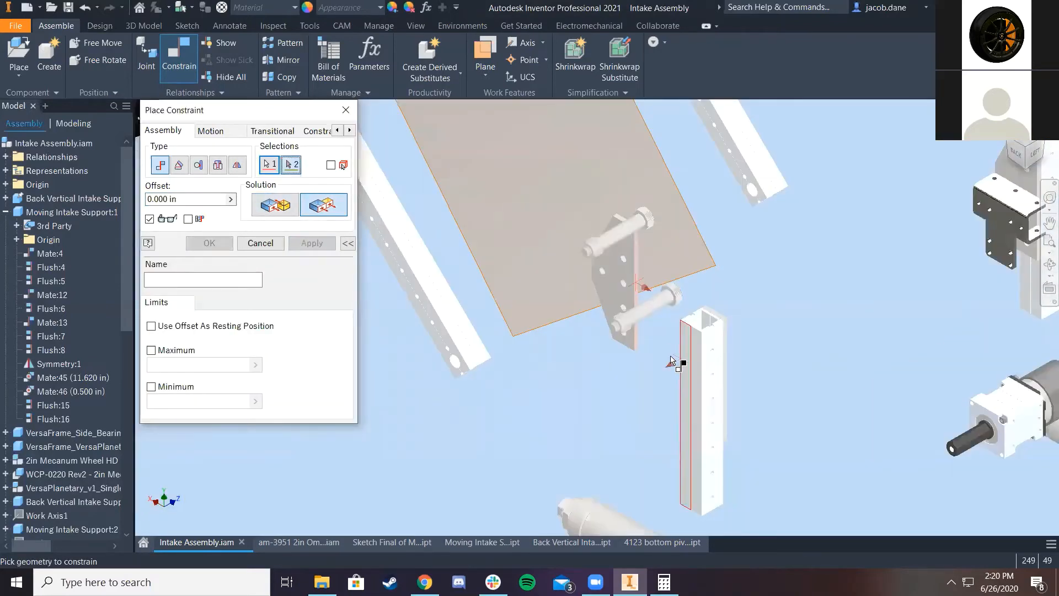
left_click(712, 373)
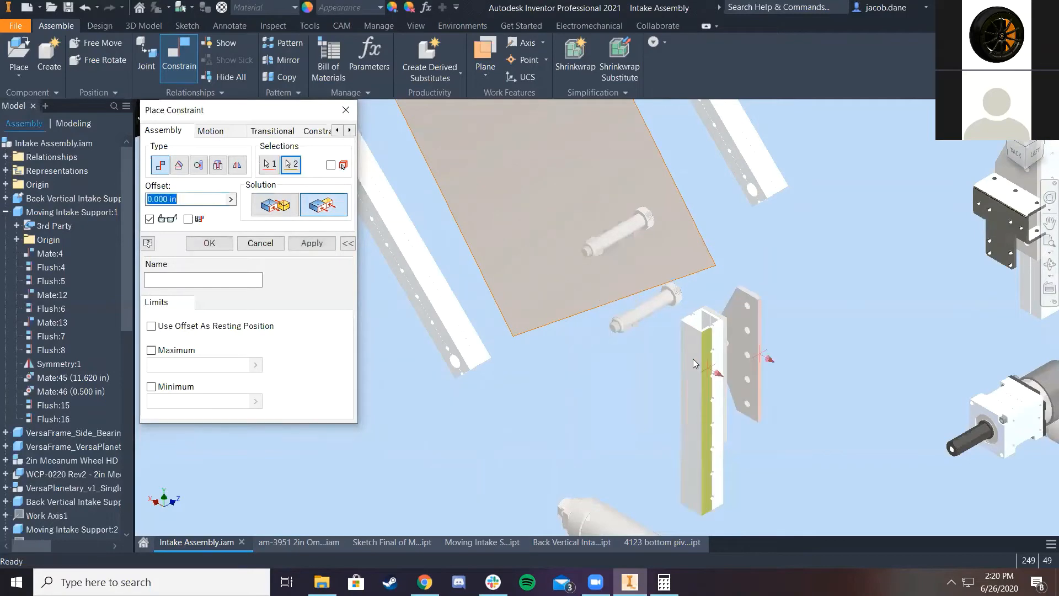
scroll(693, 359, "down", 3)
left_click(320, 249)
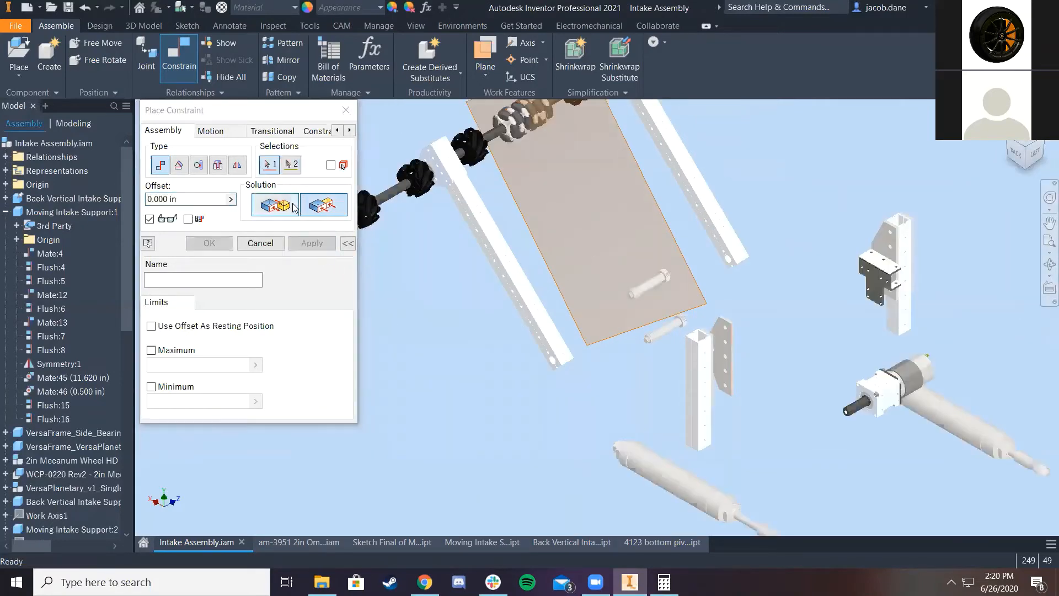
Mate the fourth plate's face against the opposite side face of the other vertical support with a 0.000 in offset
scroll(689, 353, "up", 4)
left_click(803, 320)
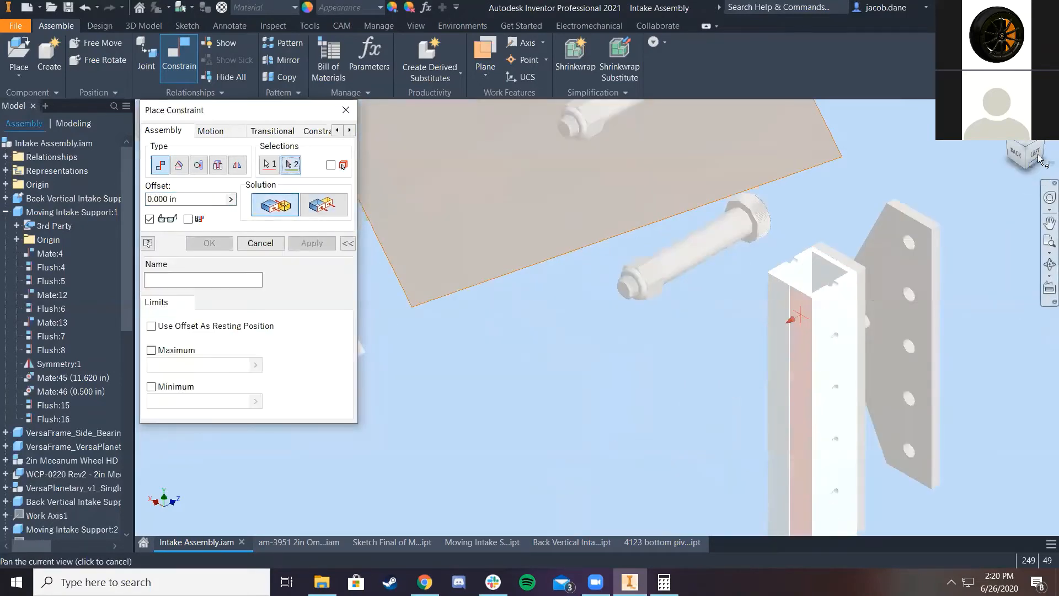
left_click(1046, 144)
scroll(530, 309, "up", 5)
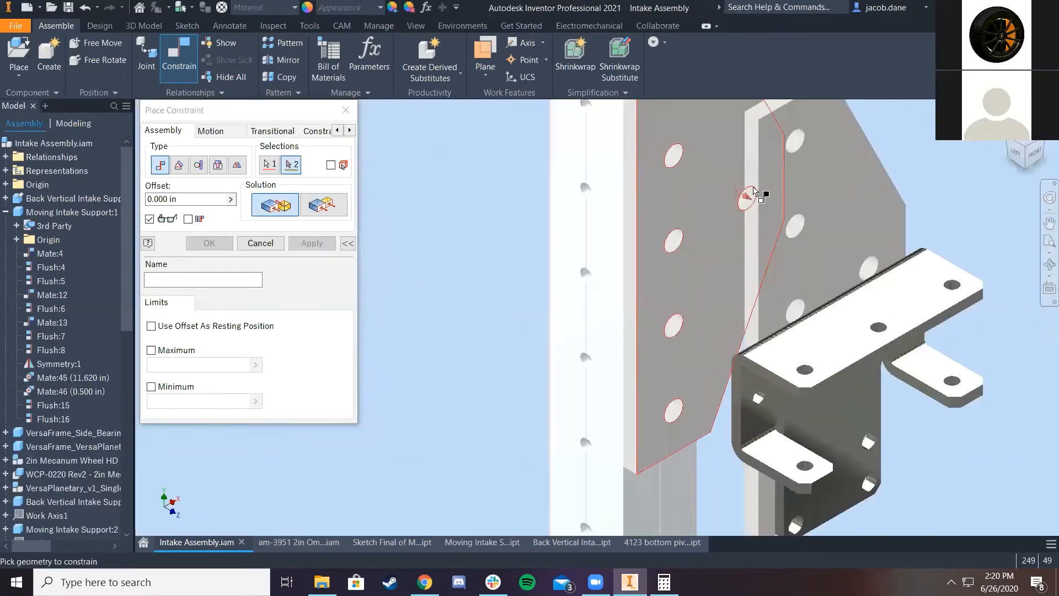
left_click(785, 193)
scroll(702, 261, "down", 5)
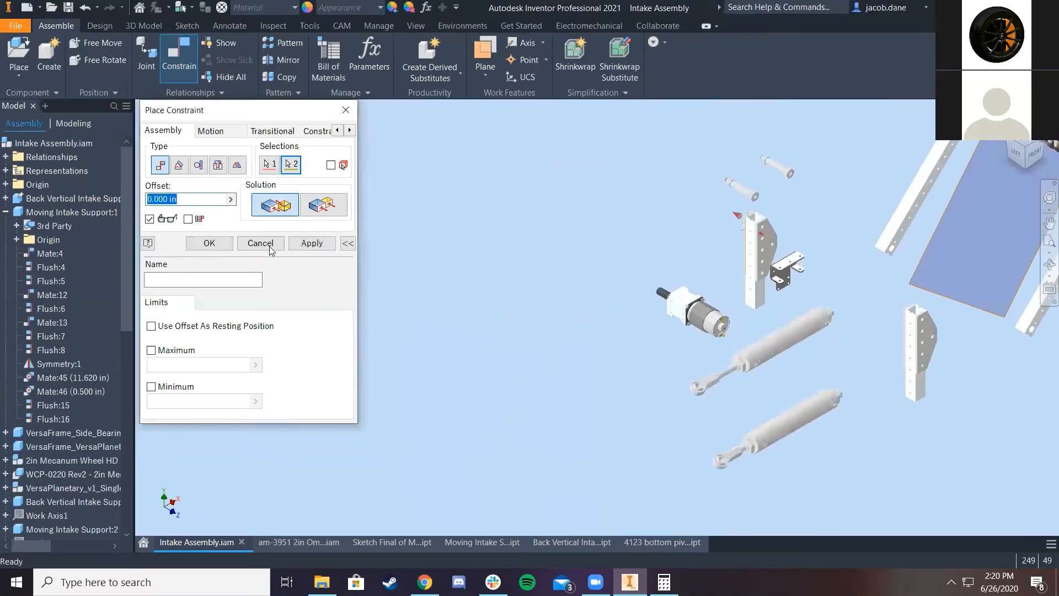
left_click(290, 246)
Mate the axis of a piston's rear pivot hole with the offset hole in the other support's pivot plate at 0.000 in
scroll(685, 390, "up", 4)
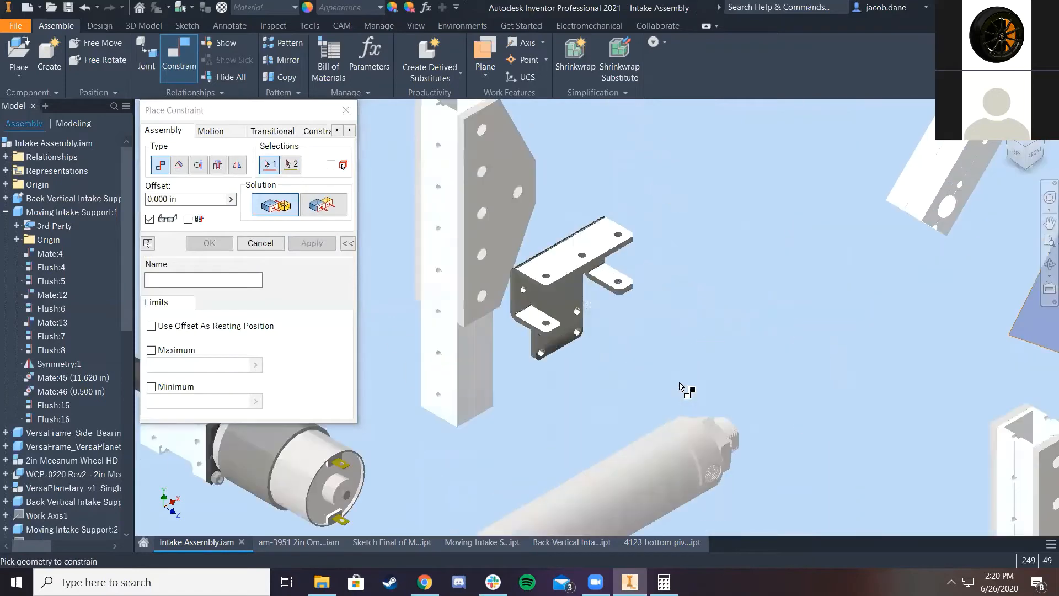
scroll(723, 429, "up", 3)
scroll(658, 433, "up", 3)
scroll(634, 373, "down", 5)
middle_click_drag(633, 369, 583, 357)
scroll(528, 261, "up", 3)
scroll(527, 255, "down", 5)
scroll(491, 284, "up", 3)
scroll(513, 248, "up", 2)
scroll(535, 201, "up", 2)
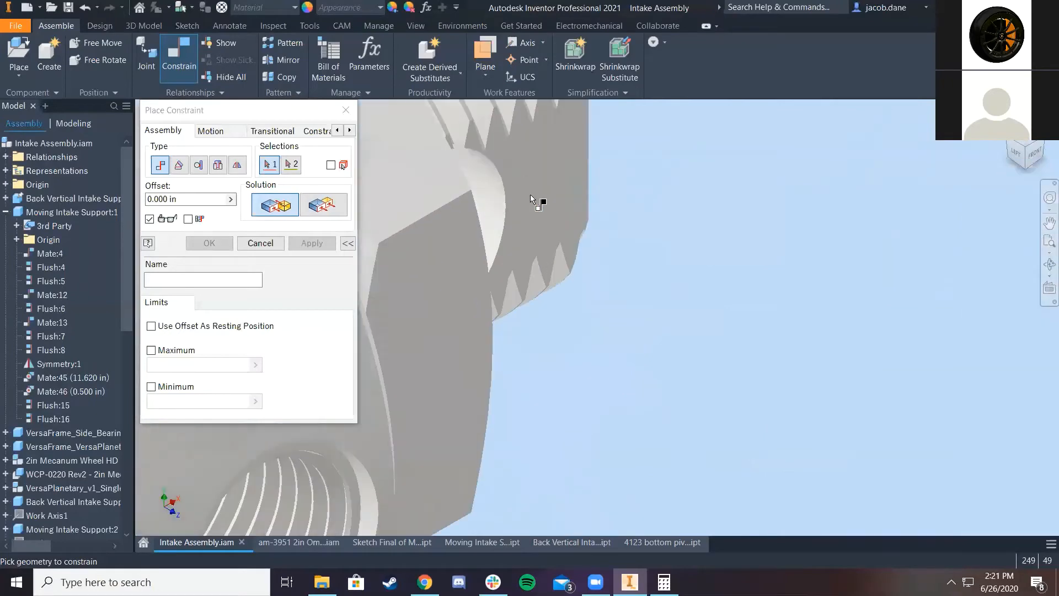
left_click(493, 207)
scroll(501, 217, "down", 6)
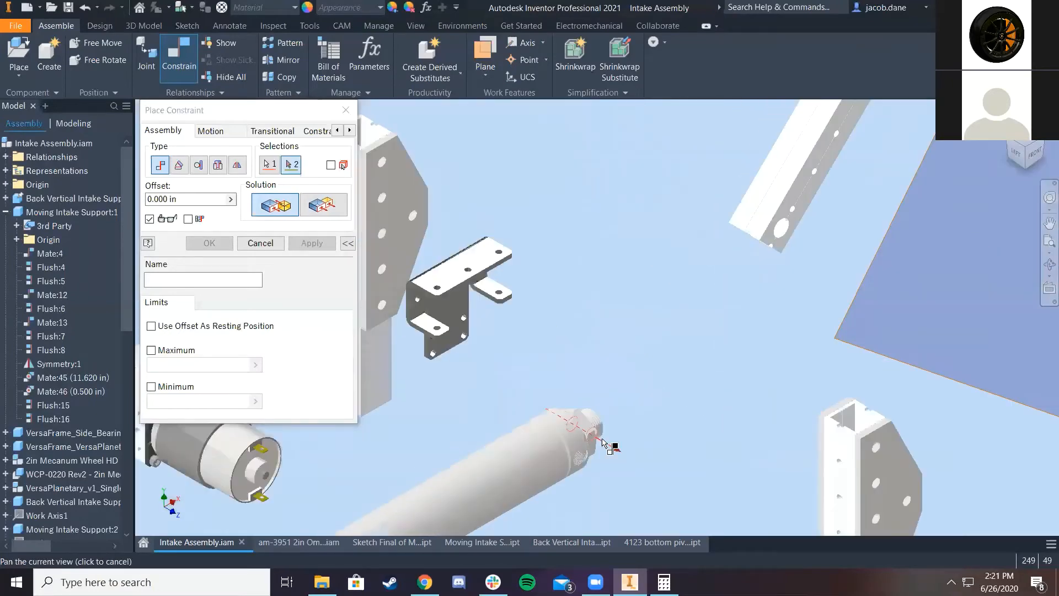
scroll(546, 322, "up", 5)
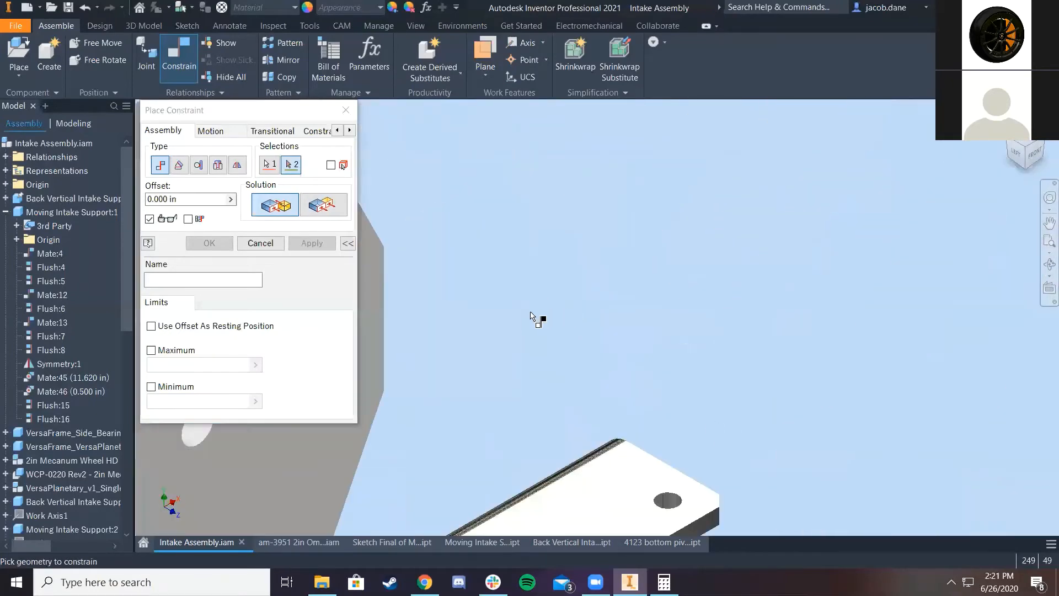
scroll(622, 355, "up", 4)
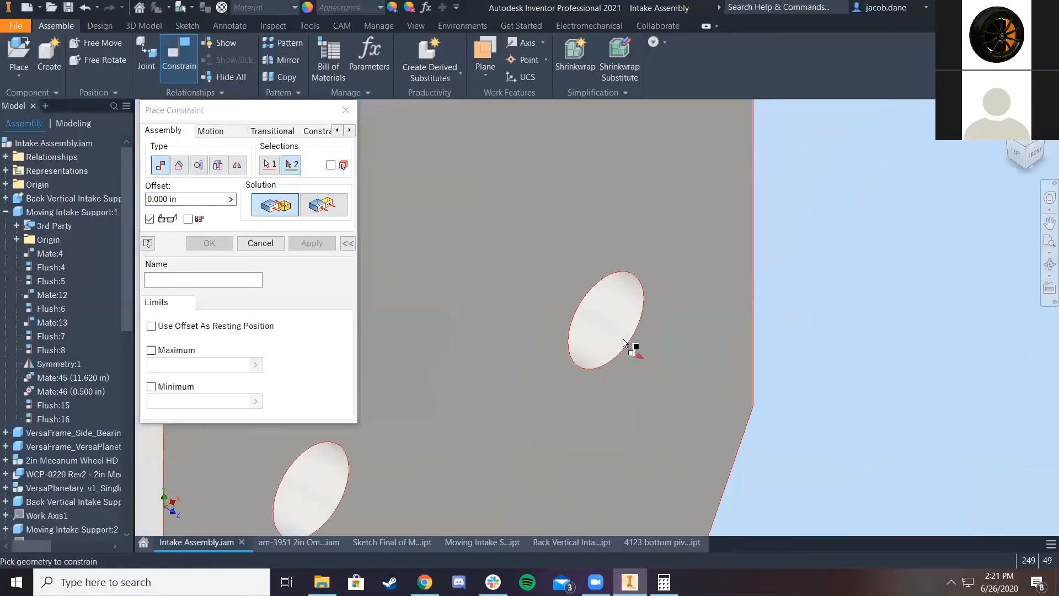
left_click(617, 326)
scroll(616, 347, "down", 5)
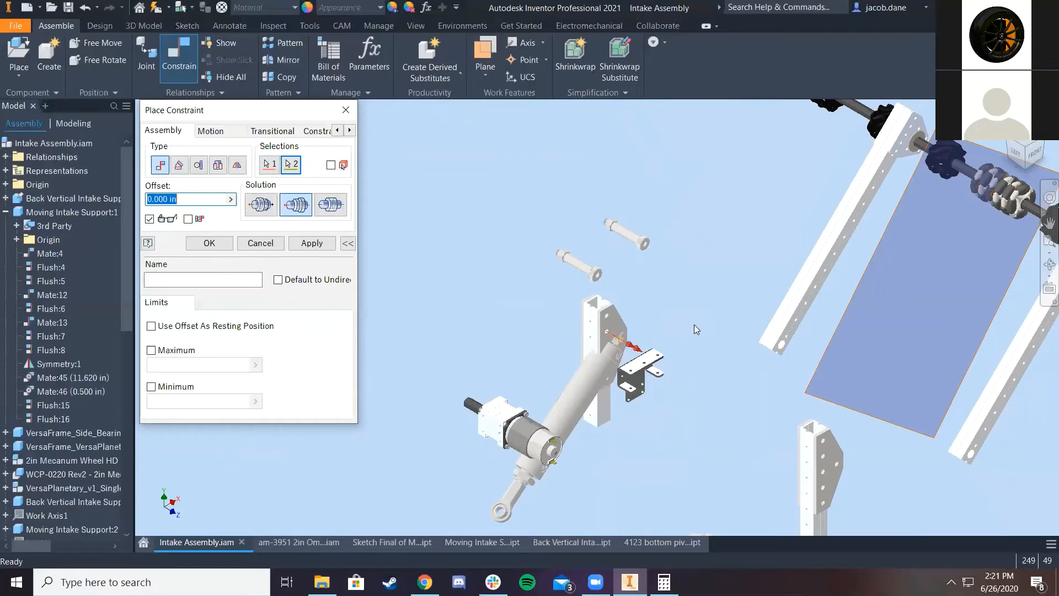
scroll(633, 393, "down", 3)
scroll(635, 393, "up", 4)
middle_click_drag(617, 446, 664, 391)
scroll(681, 365, "down", 3)
scroll(656, 390, "up", 2)
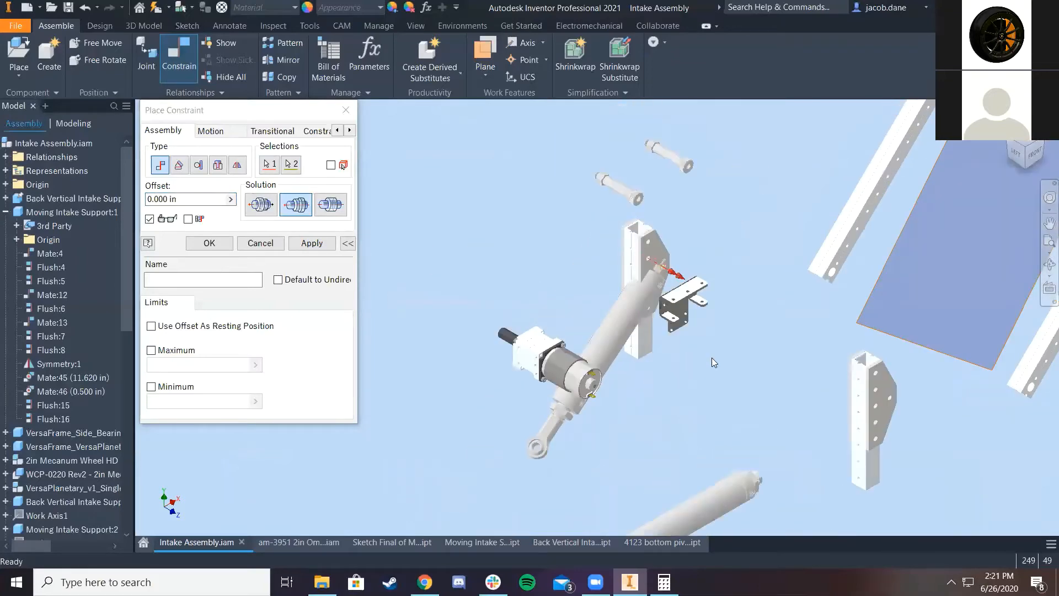
left_click(209, 243)
Swing the attached piston upward about its pivot and check its alignment with the moving intake supports from the left view
left_click_drag(537, 447, 795, 103)
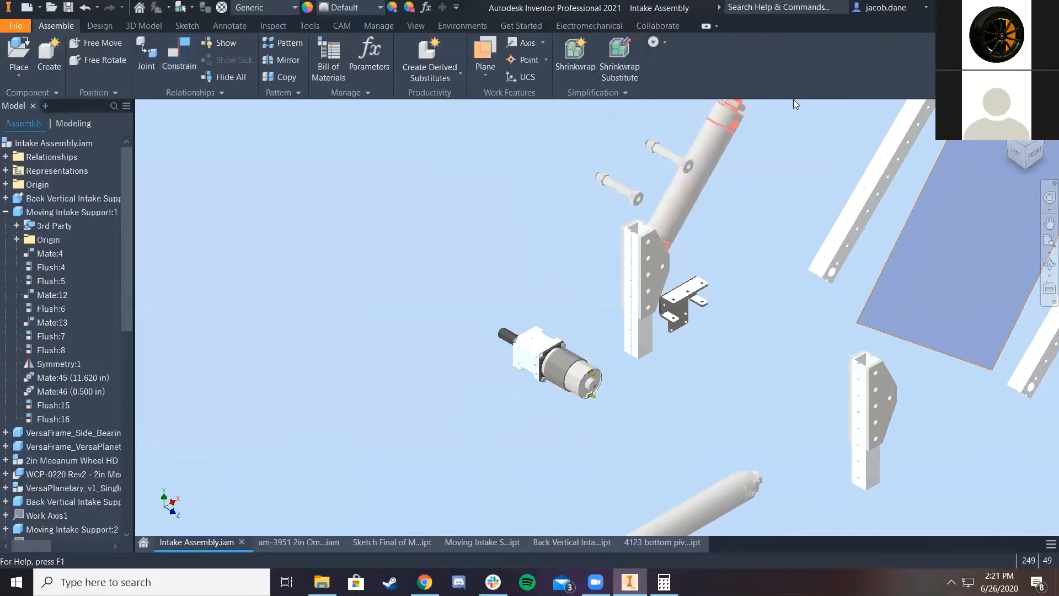
left_click_drag(805, 299, 812, 295)
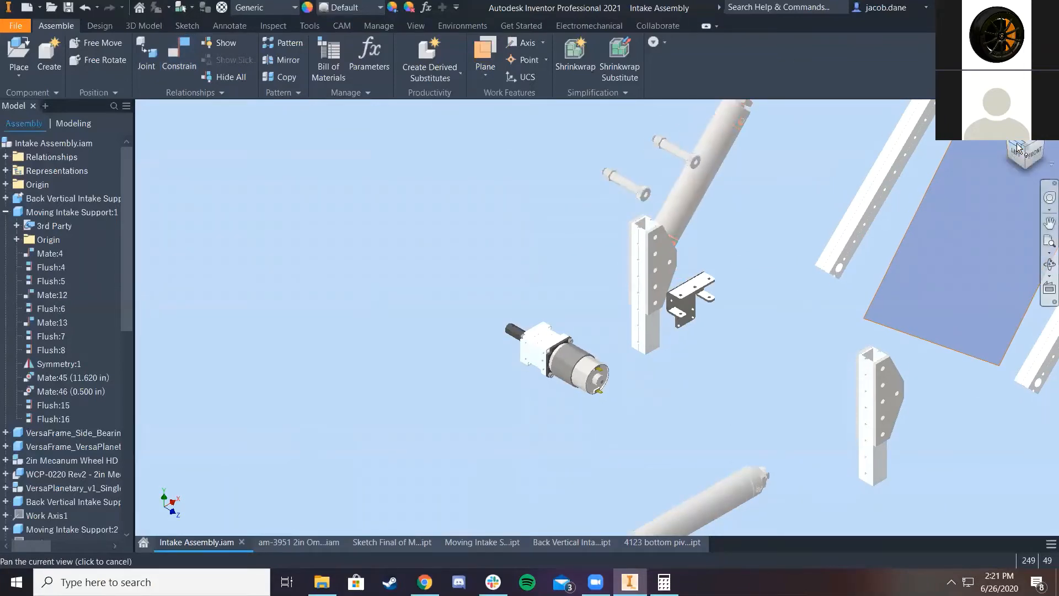
left_click(1018, 147)
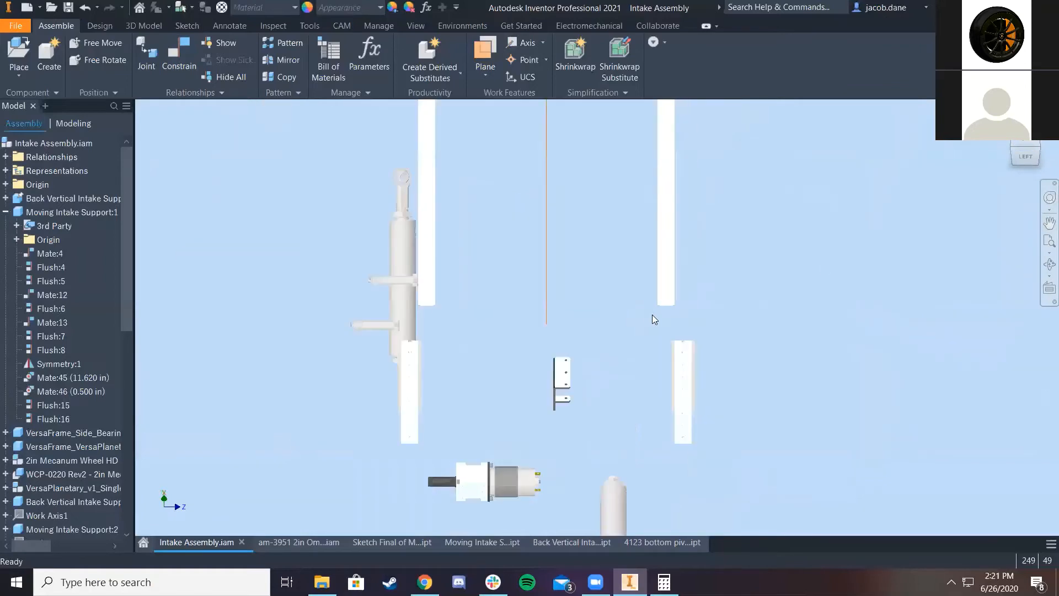
left_click(1037, 147)
scroll(442, 347, "up", 5)
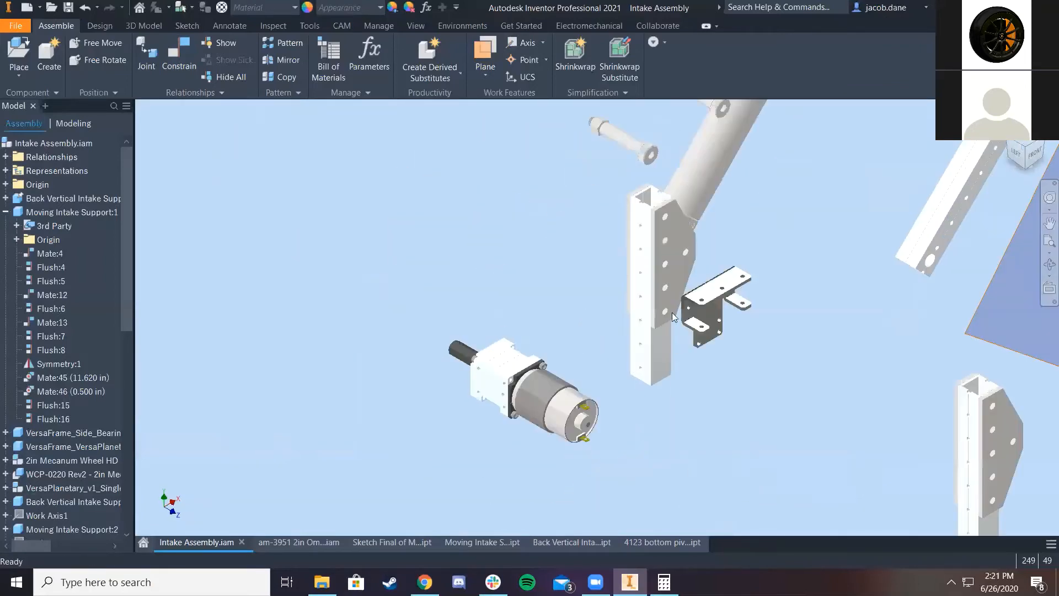
middle_click_drag(622, 315, 466, 286)
scroll(450, 276, "down", 5)
scroll(566, 304, "up", 4)
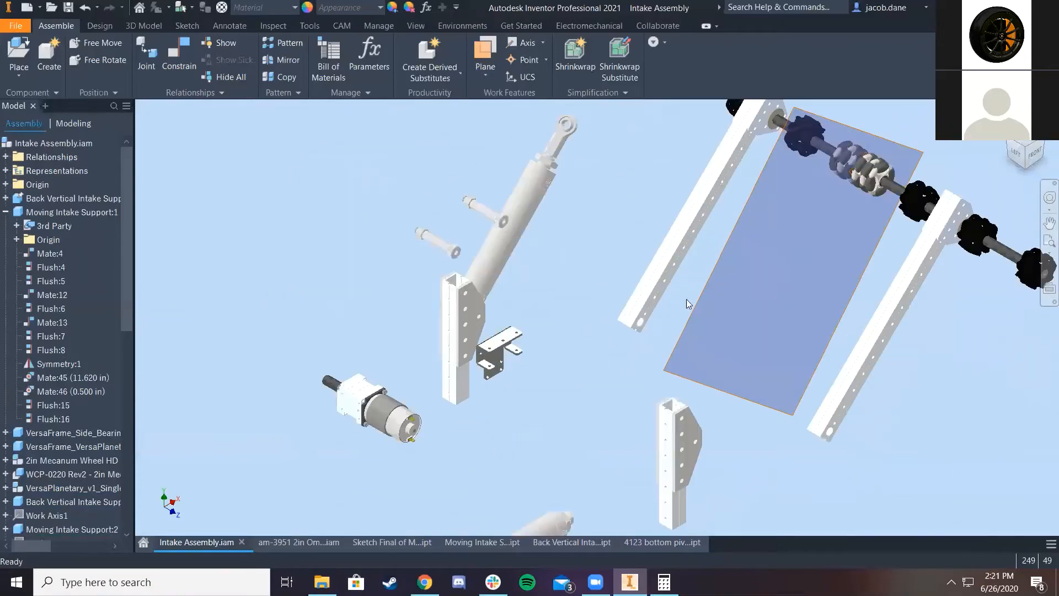
Delete the Mate:14 constraint from Moving Intake Support:2
left_click(54, 533)
scroll(67, 486, "down", 2)
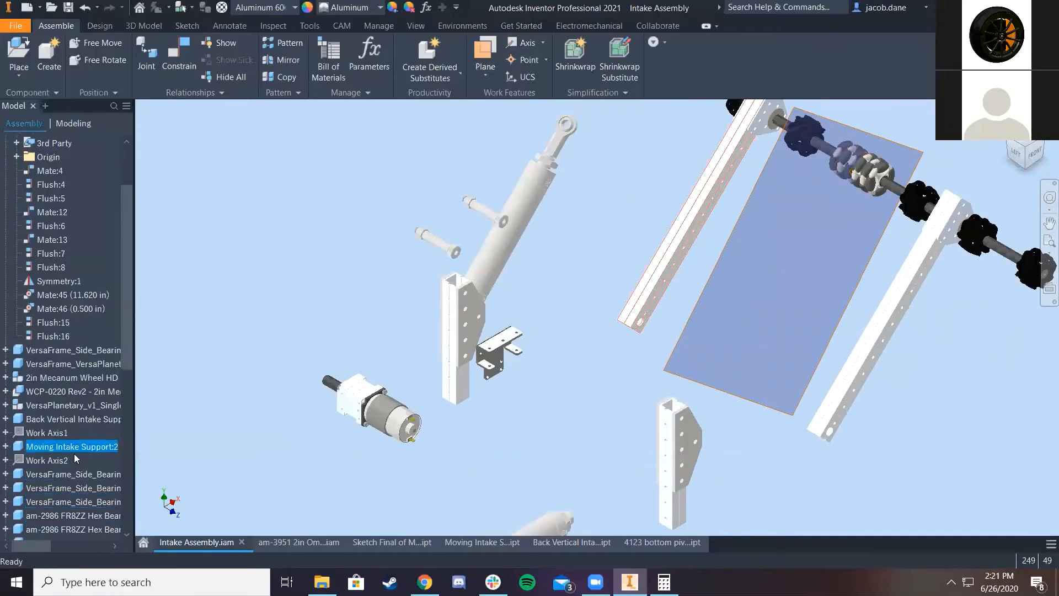
left_click(6, 447)
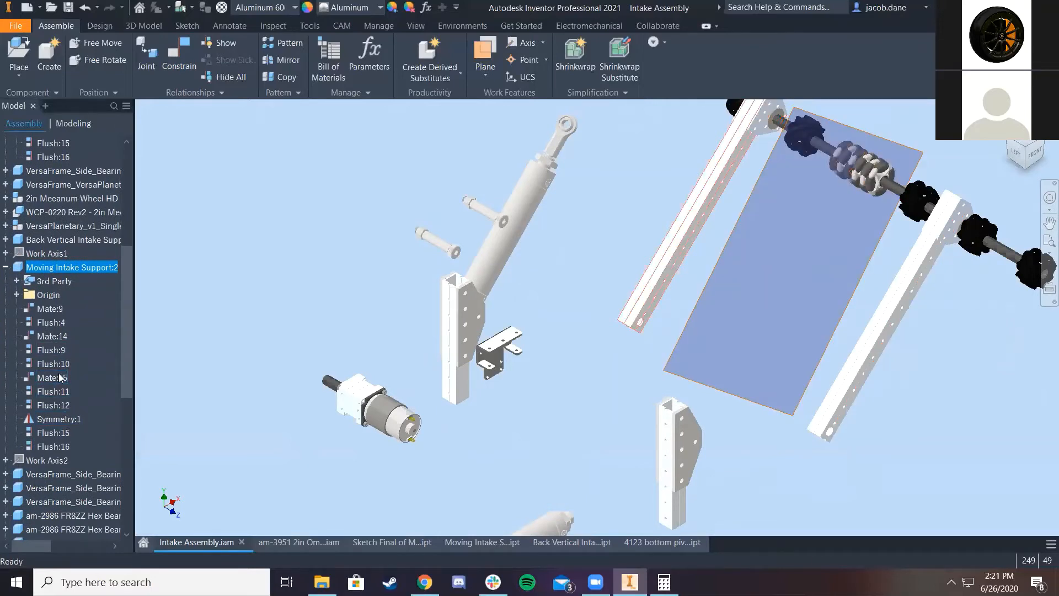
middle_click_drag(752, 235, 764, 267)
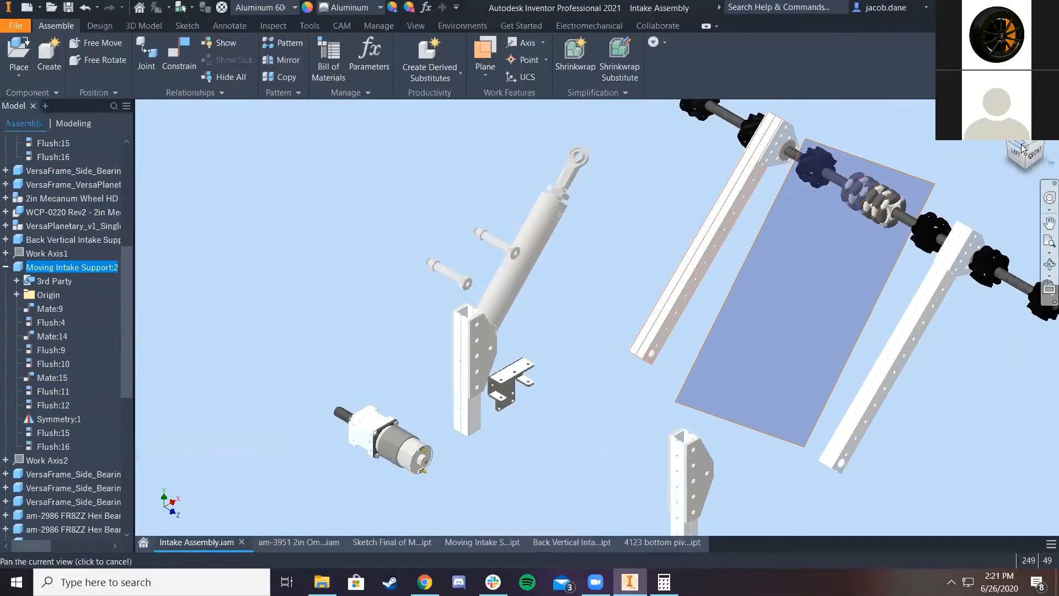
left_click(1020, 150)
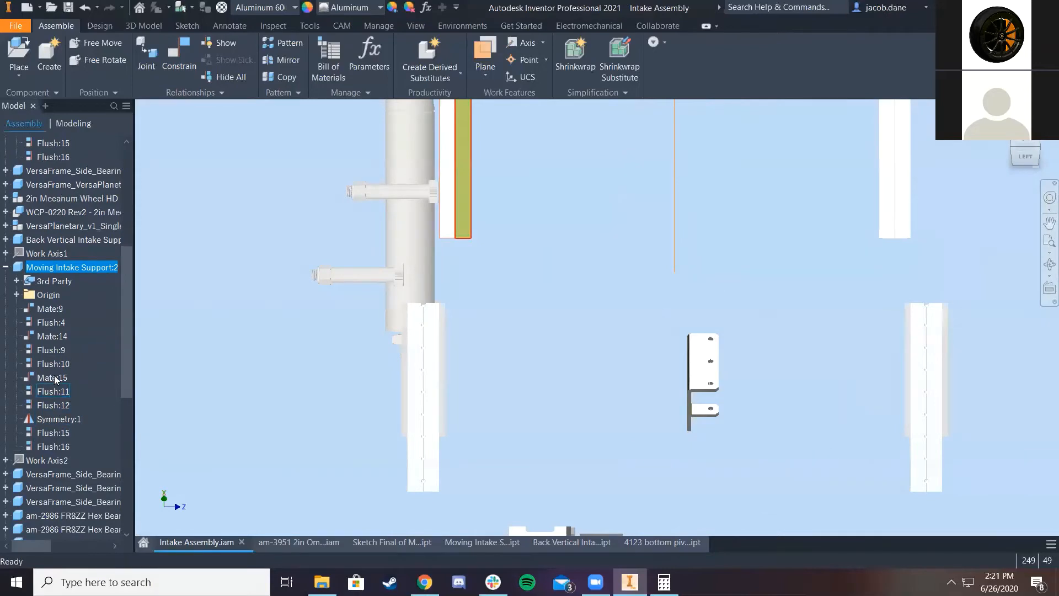
right_click(58, 338)
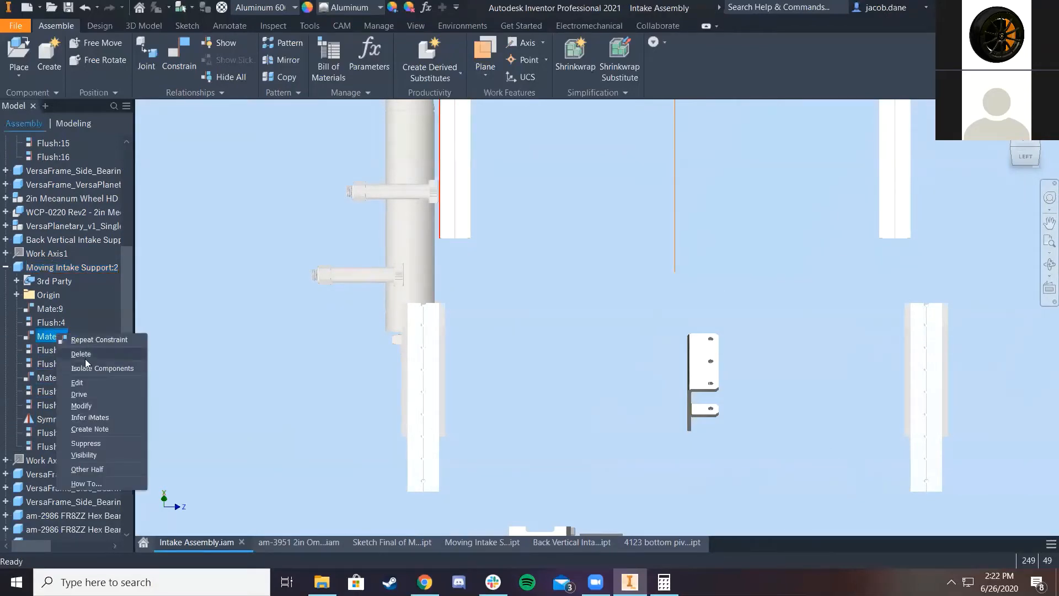
left_click(80, 354)
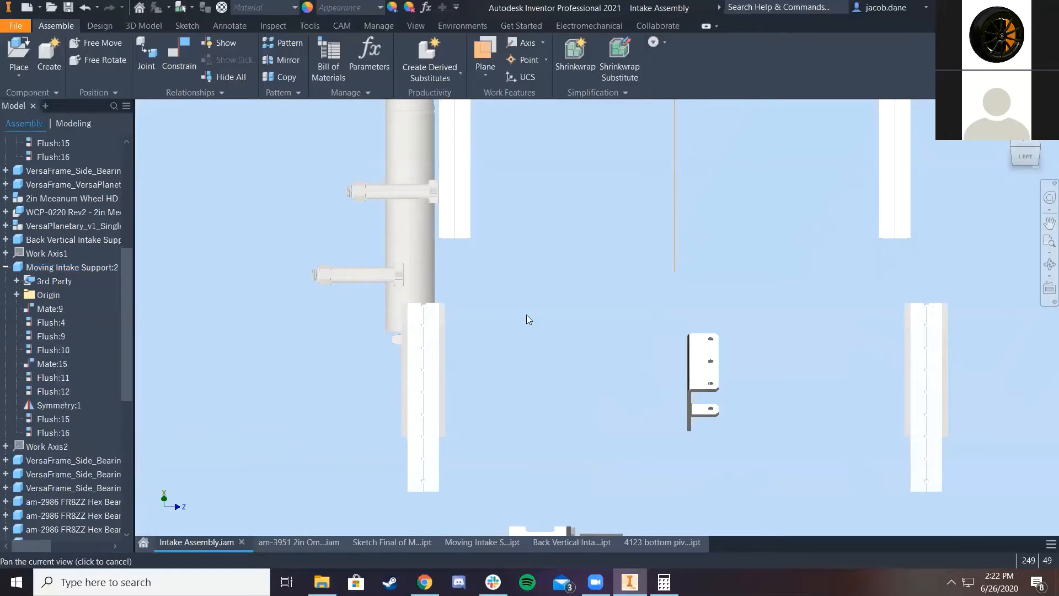
Delete the Mate:12 constraint from Moving Intake Support:1
scroll(445, 323, "down", 4)
scroll(539, 281, "up", 2)
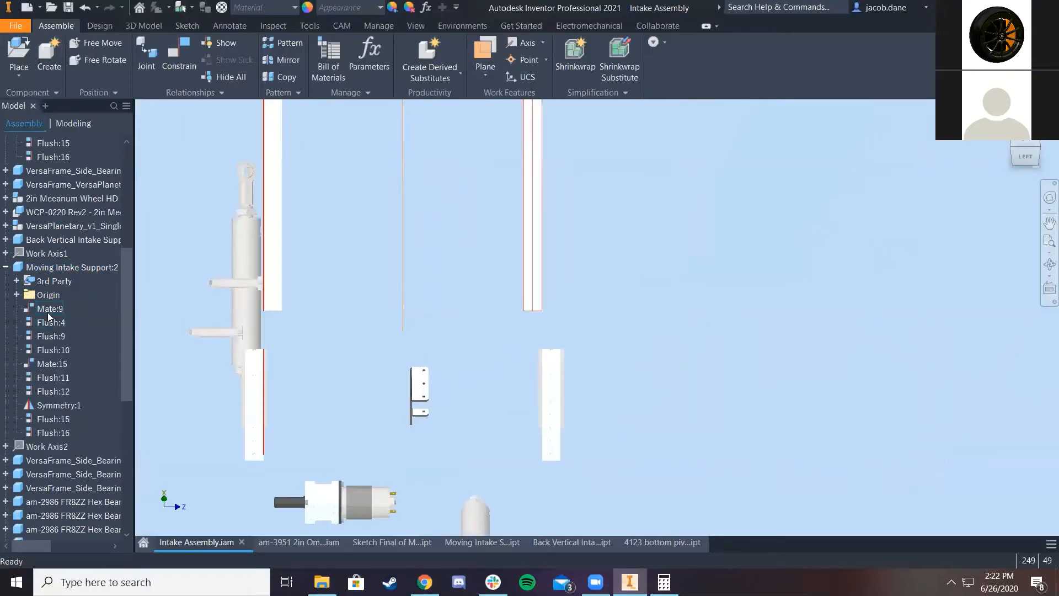
scroll(47, 312, "up", 2)
scroll(10, 339, "up", 5)
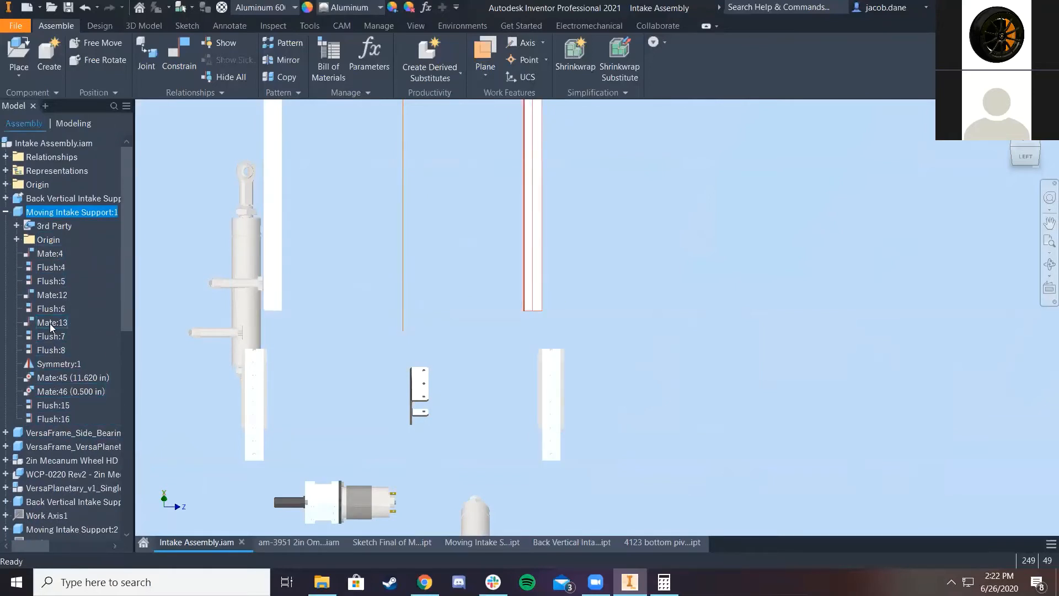
right_click(58, 296)
left_click(82, 315)
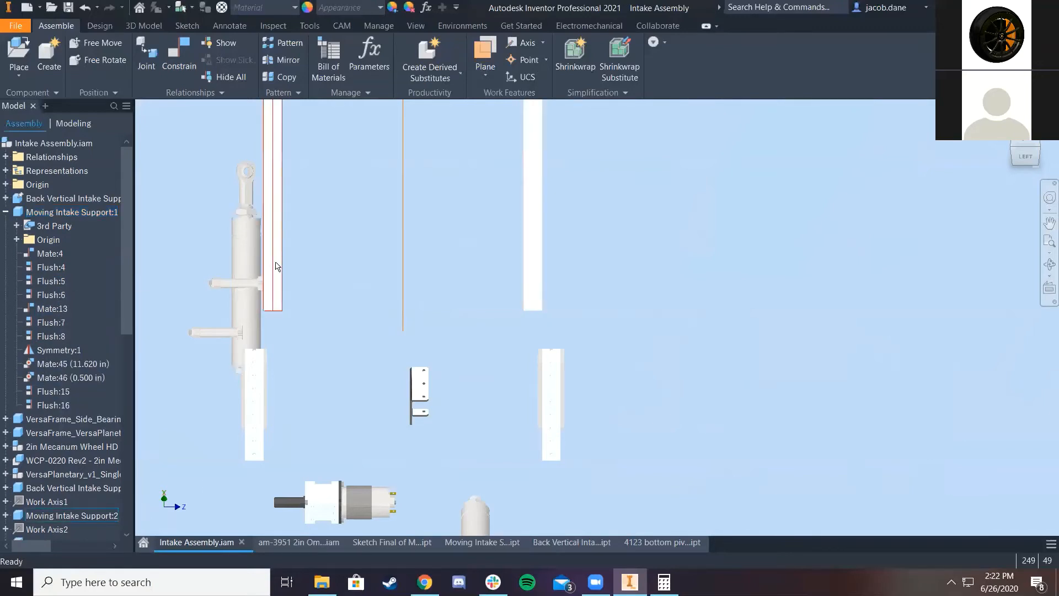
left_click(274, 266)
left_click(518, 284)
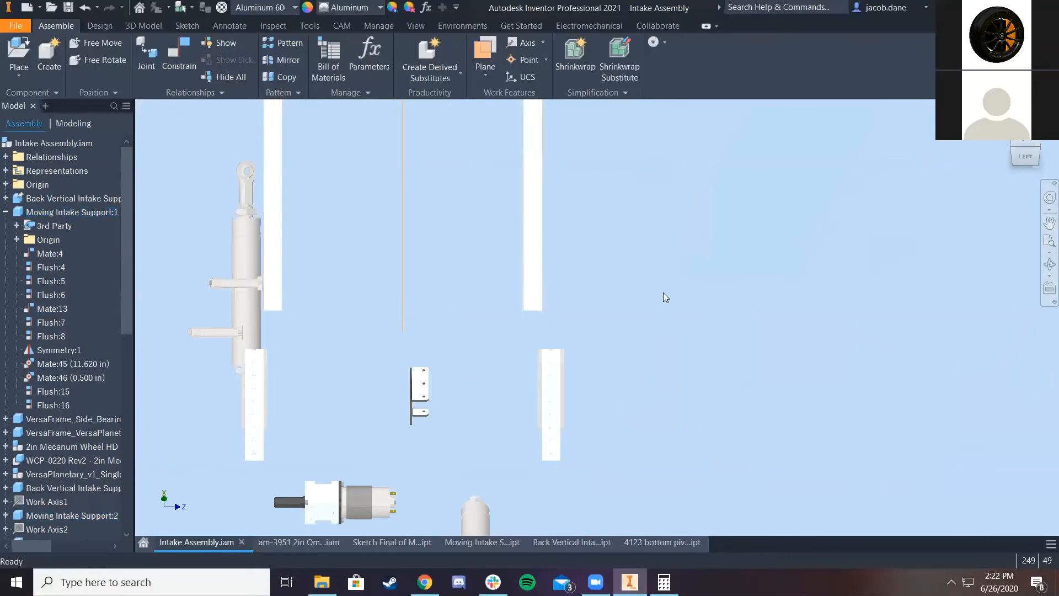
left_click(1041, 145)
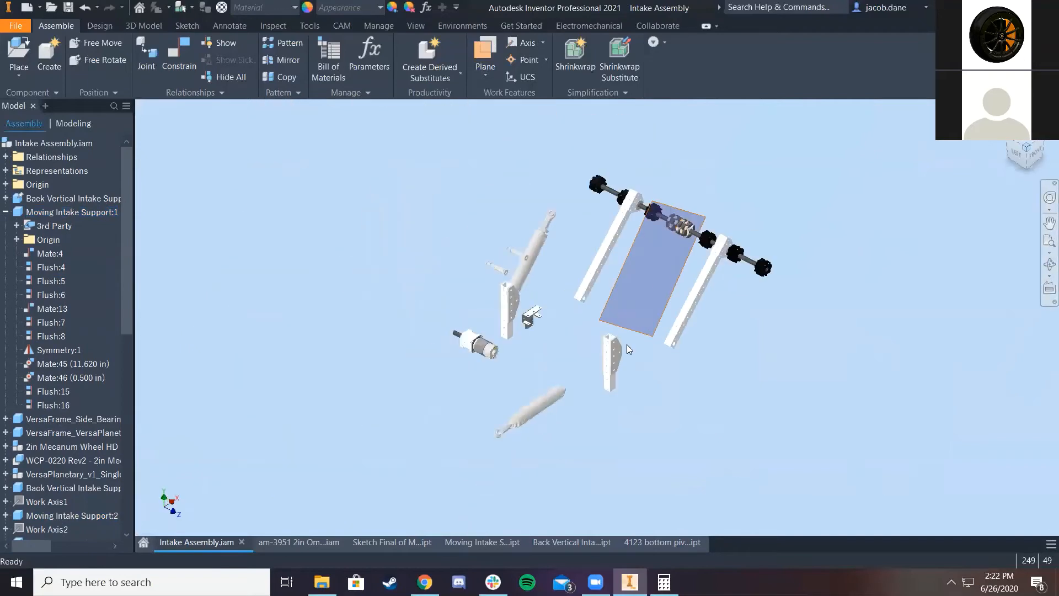
Drag Moving Intake Support:1 at several points to test how freely it moves relative to the back vertical supports
scroll(628, 345, "down", 3)
mouse_move(741, 315)
left_mouse_down()
mouse_move(725, 322)
mouse_move(730, 329)
left_mouse_up()
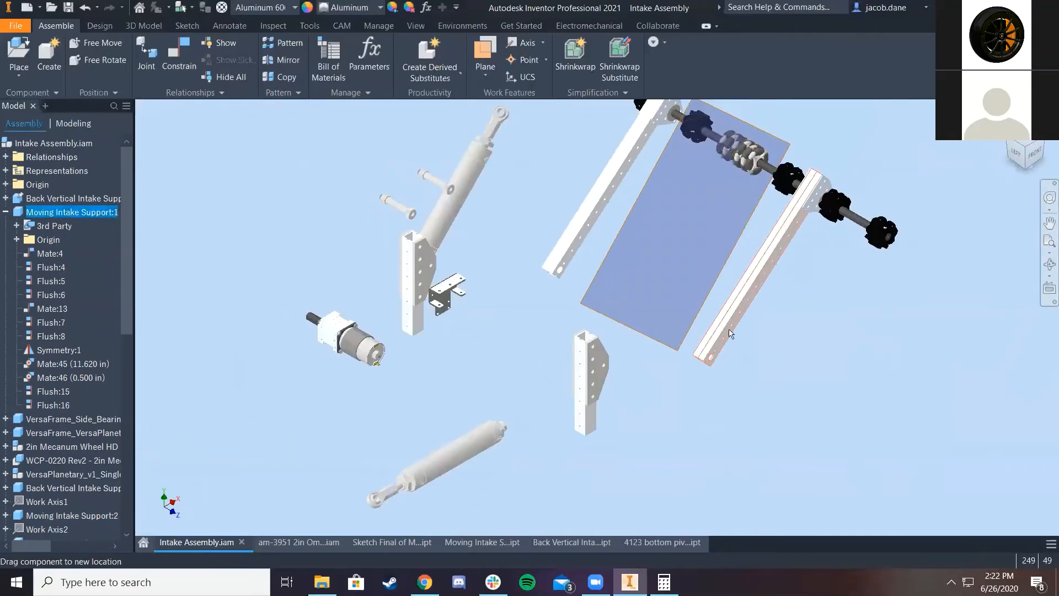
left_click(597, 376)
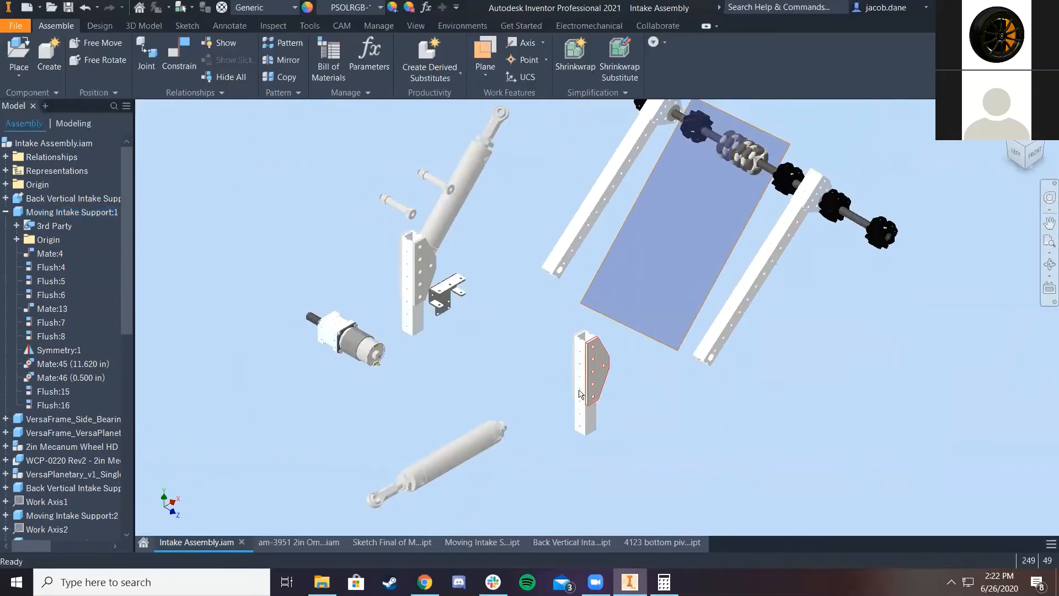
left_click(640, 436)
scroll(678, 394, "down", 3)
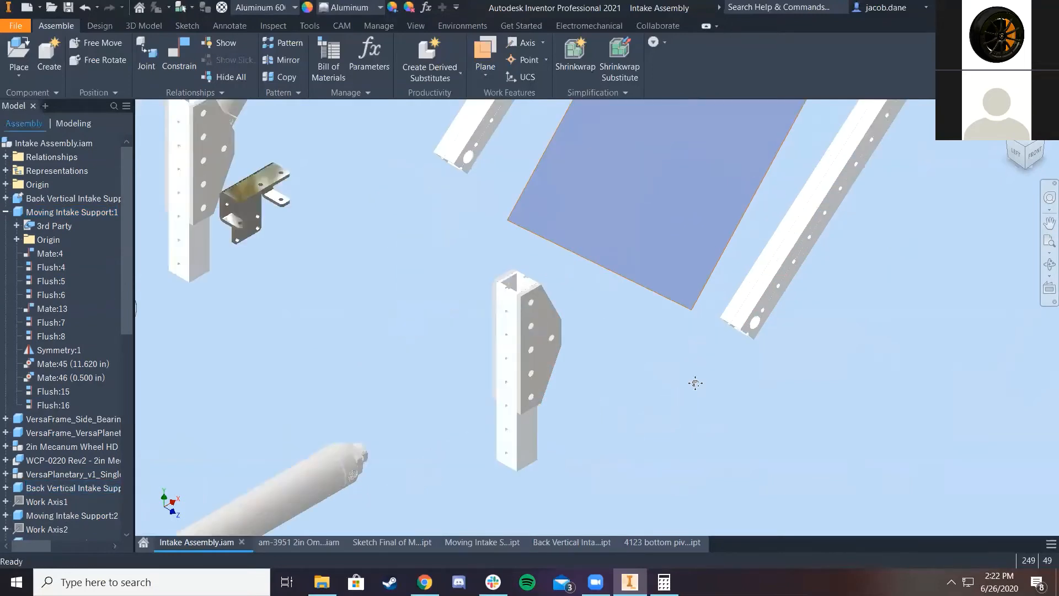
left_click(642, 303)
scroll(515, 387, "up", 5)
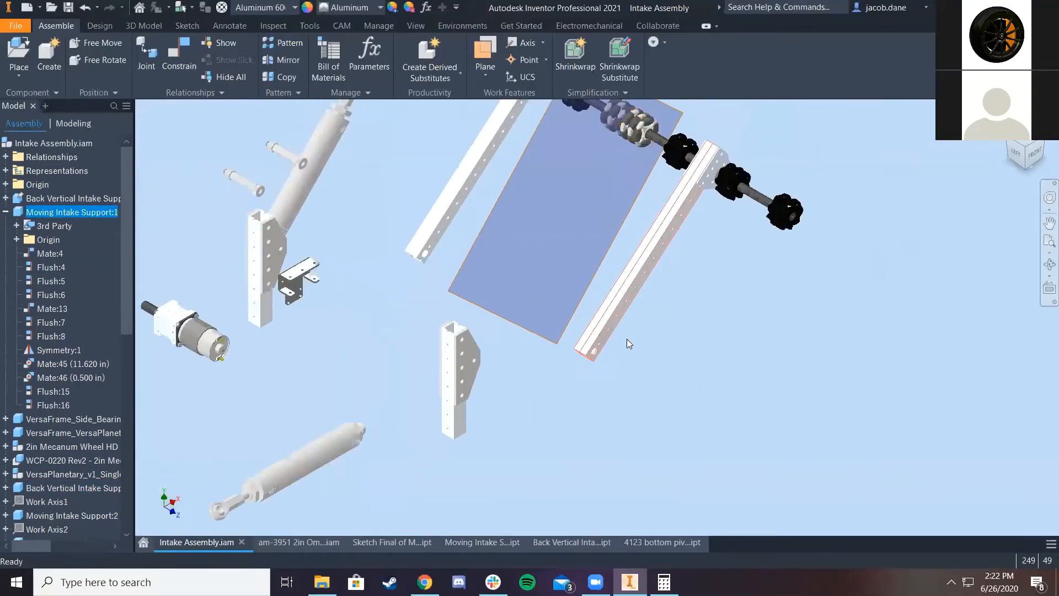
left_click(645, 358)
scroll(661, 278, "down", 3)
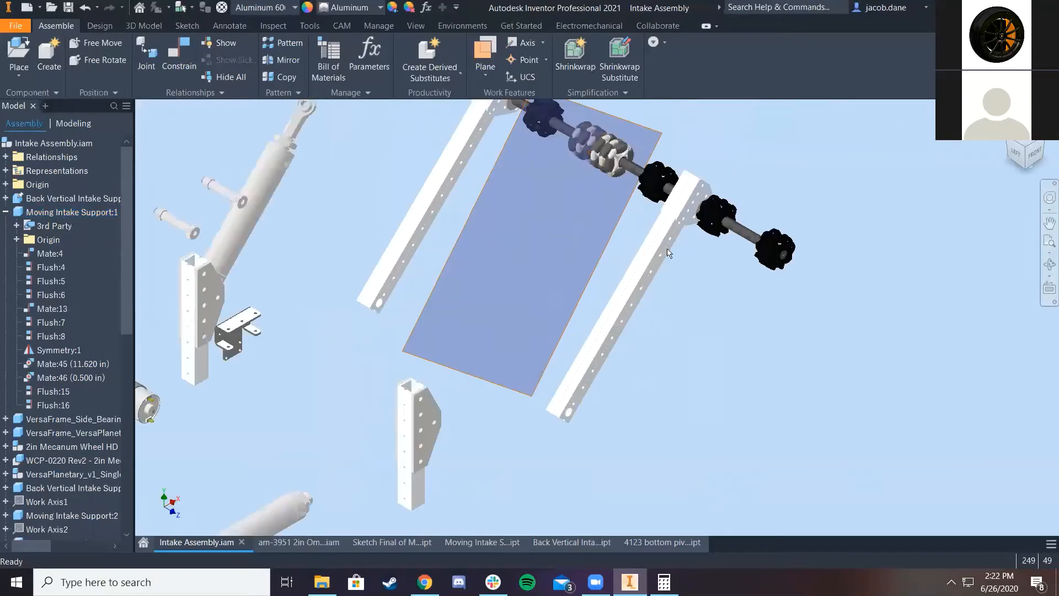
left_click(705, 225)
left_click_drag(705, 228, 676, 253)
left_click(579, 405)
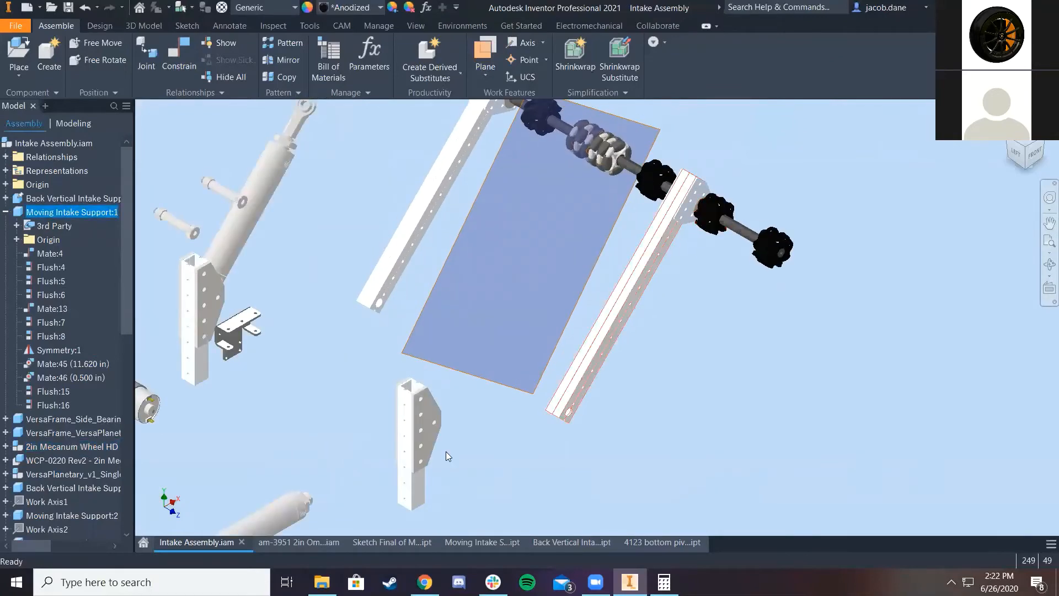
Delete the Mate:4 constraint from the back vertical intake support beside Moving Intake Support:1
left_click(411, 436)
scroll(294, 393, "down", 3)
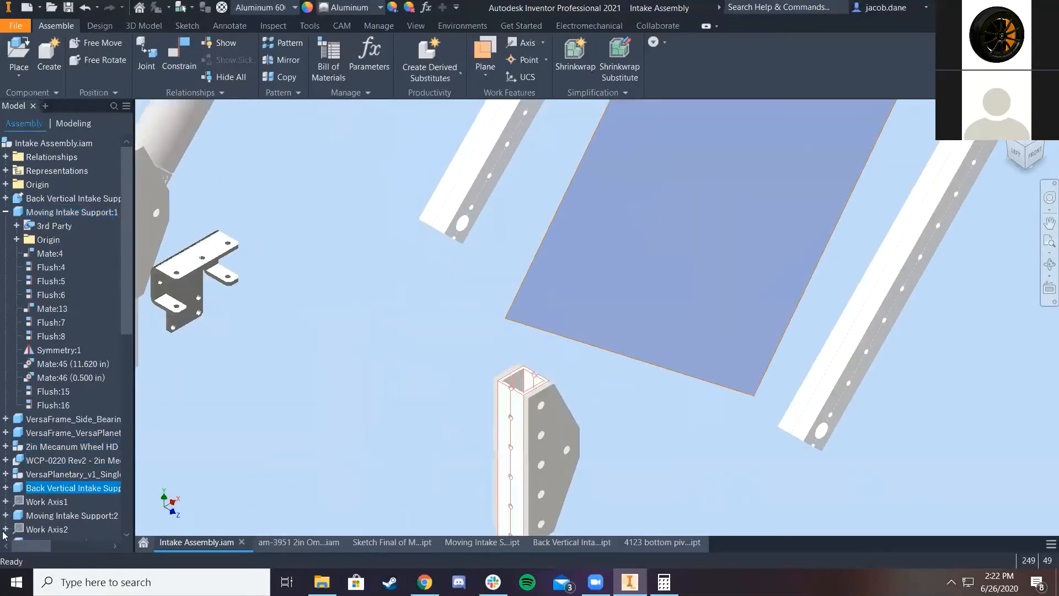
left_click(7, 488)
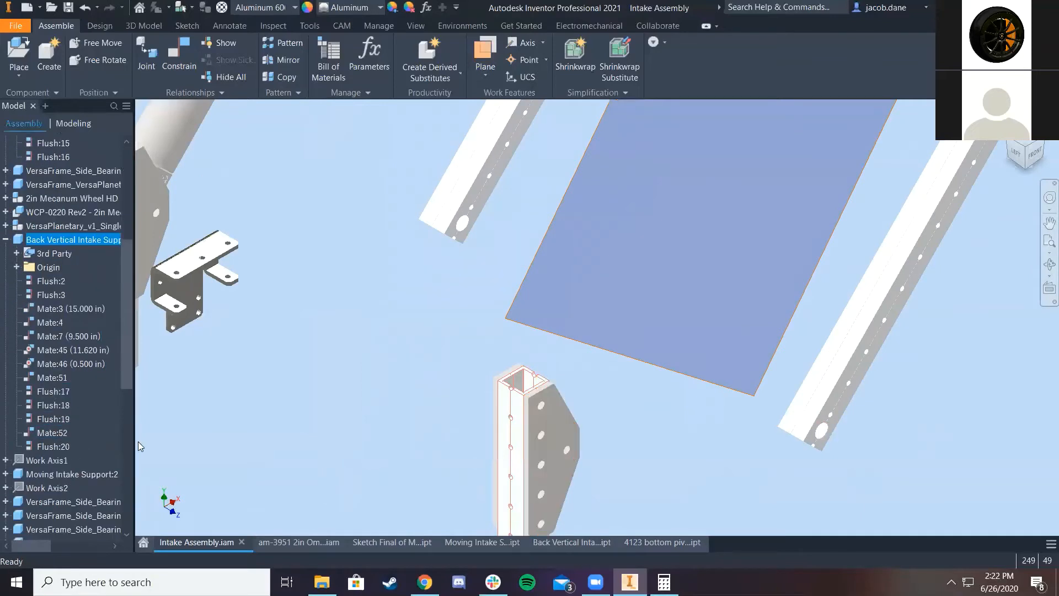
middle_click_drag(620, 266, 482, 98)
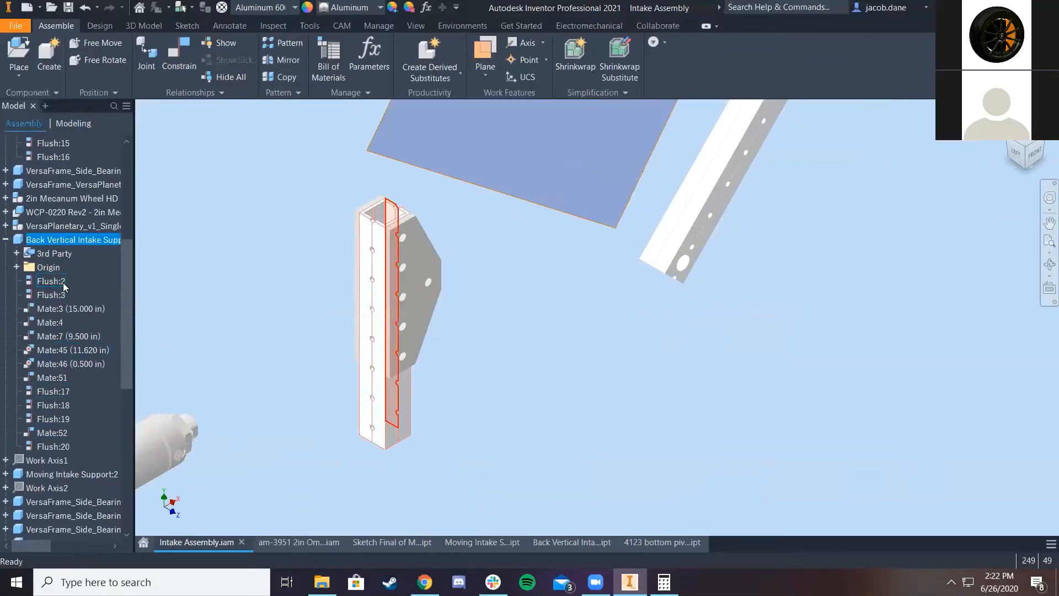
right_click(55, 322)
left_click(166, 350)
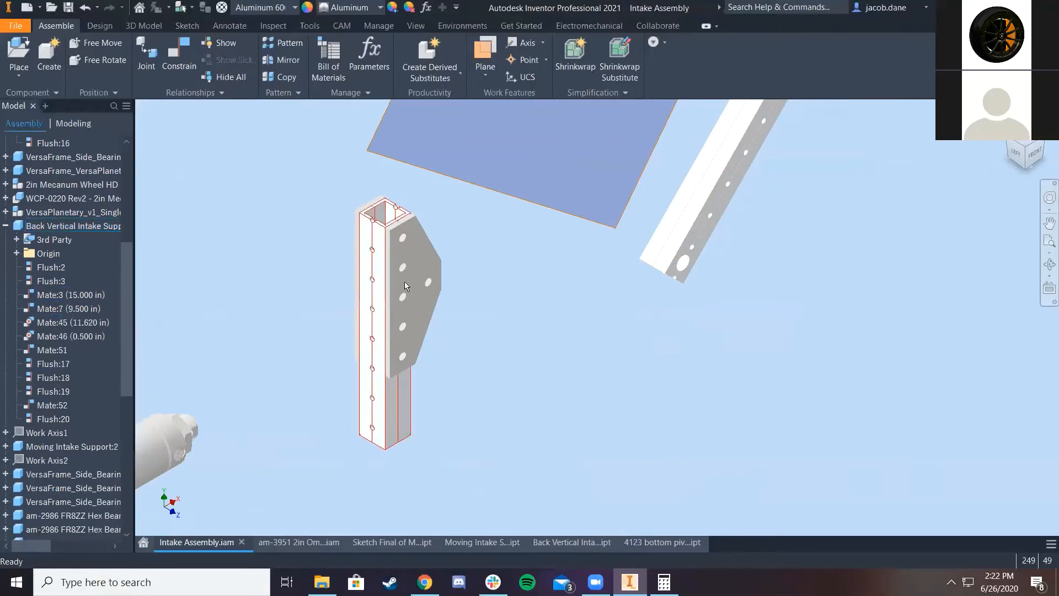
Delete the Mate:3 (15.000 in) spacing constraint from the back vertical intake support that holds the attached piston
middle_click_drag(405, 281, 537, 416)
scroll(537, 416, "down", 3)
scroll(467, 275, "up", 5)
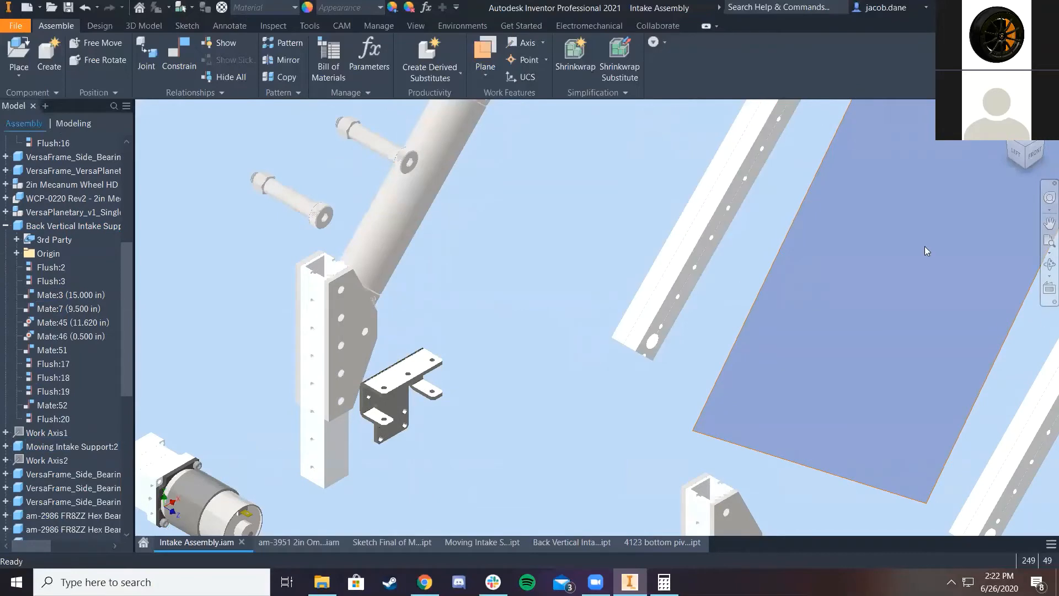
scroll(806, 290, "down", 2)
left_click(511, 336)
scroll(66, 306, "down", 1)
scroll(60, 298, "up", 1)
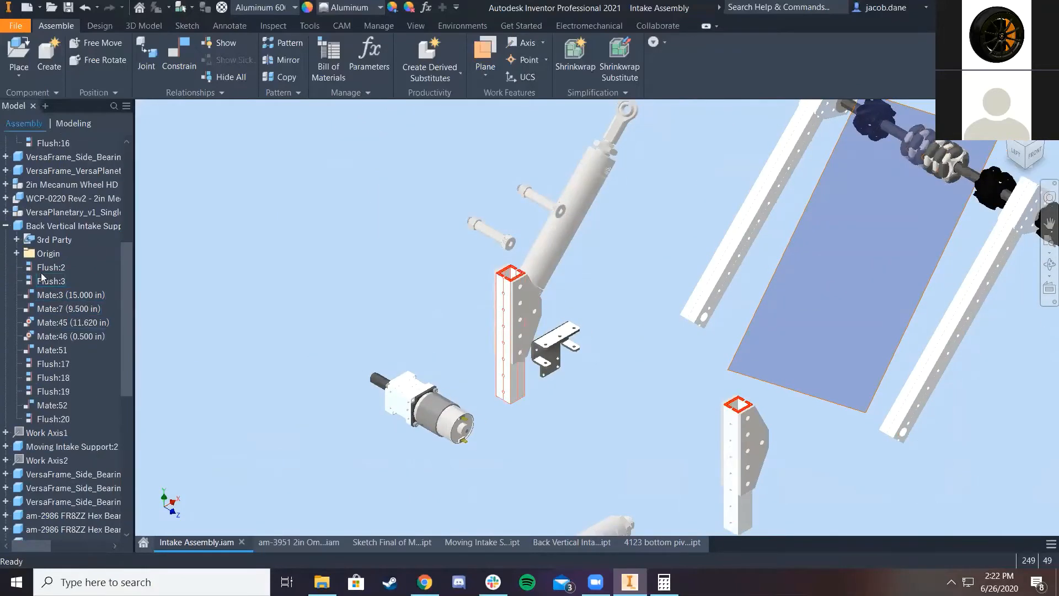
left_click(6, 226)
scroll(103, 219, "up", 6)
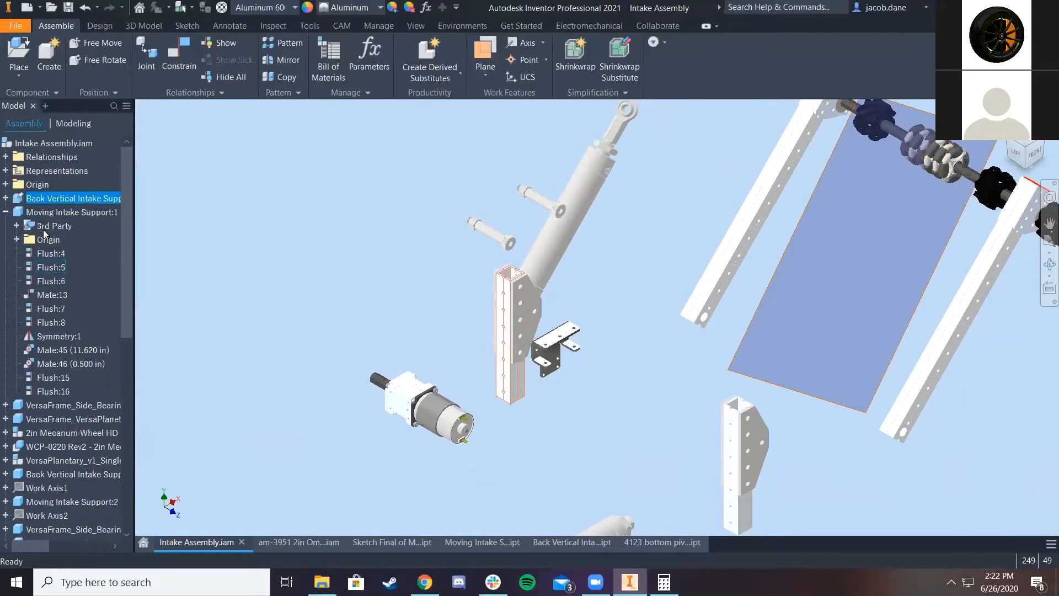
left_click(6, 212)
left_click(5, 198)
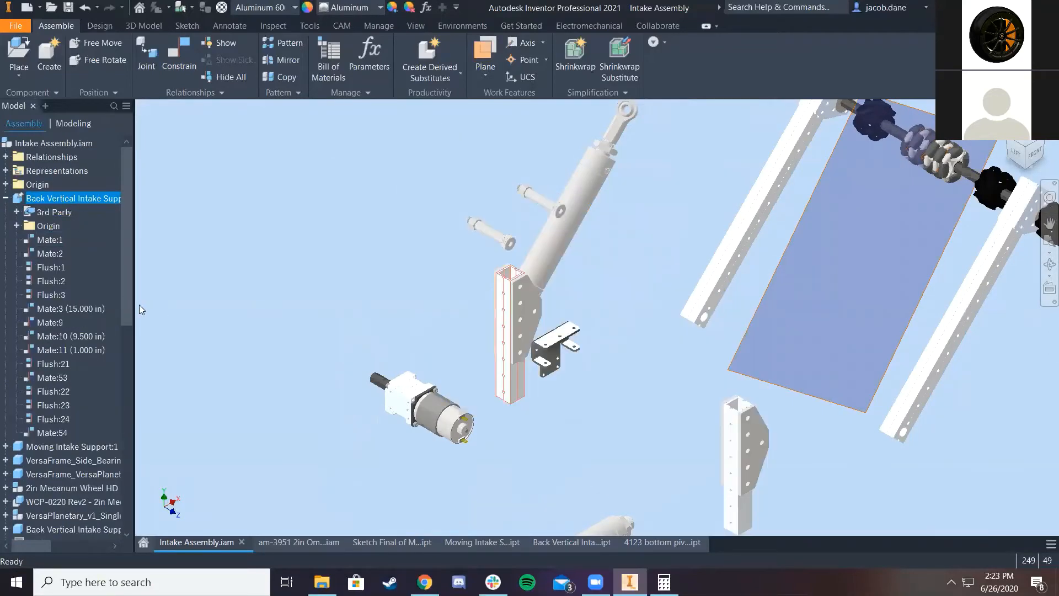
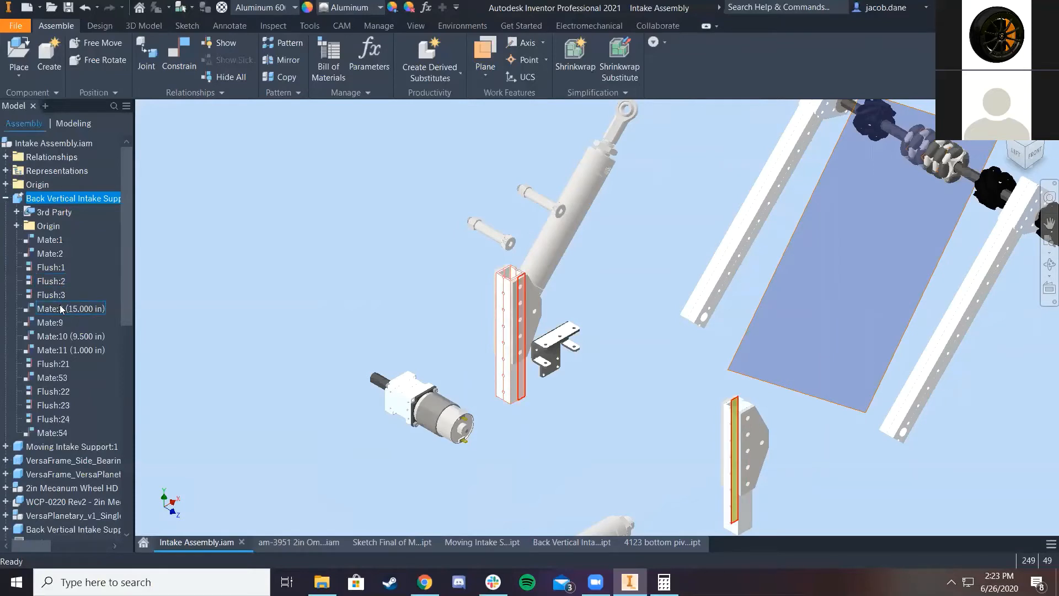
right_click(60, 307)
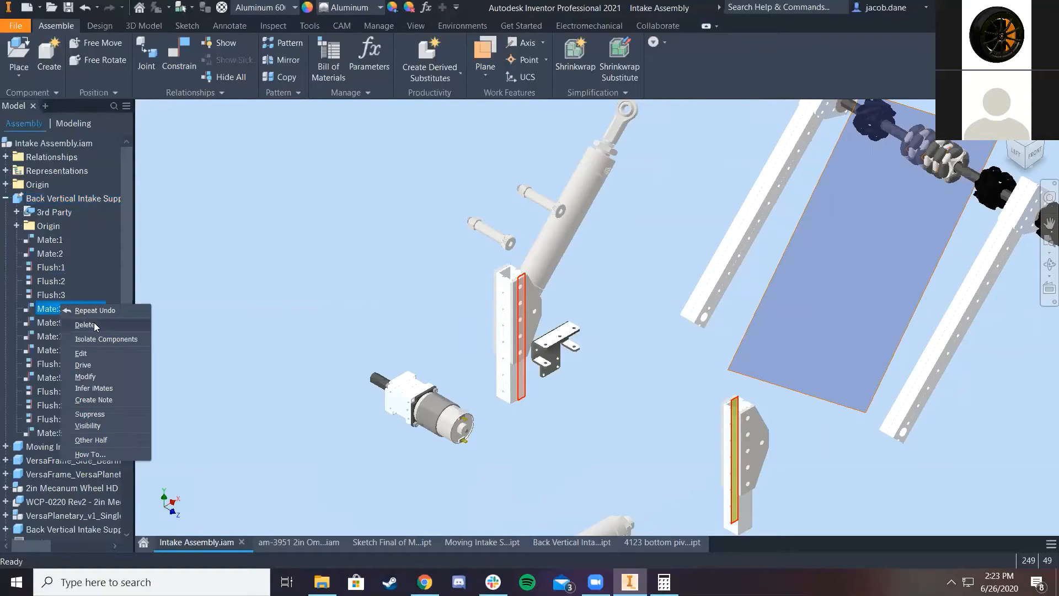
left_click(95, 325)
Switch to the left view and test the sideways movement of the back vertical intake support without the attached piston
scroll(517, 414, "down", 3)
scroll(563, 402, "down", 2)
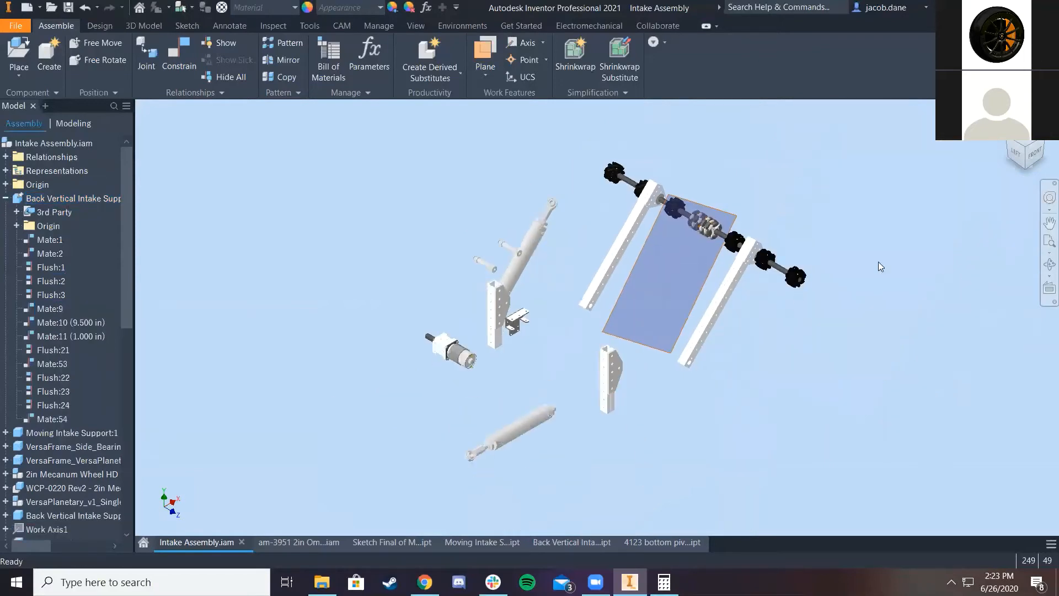
left_click(1022, 147)
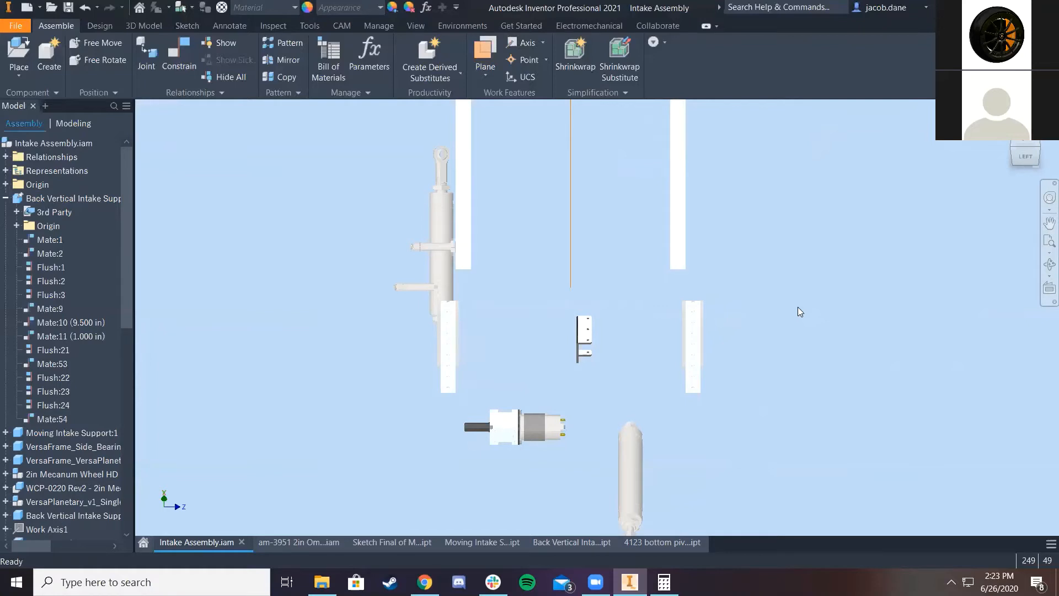
scroll(669, 248, "down", 3)
left_click_drag(692, 246, 692, 246)
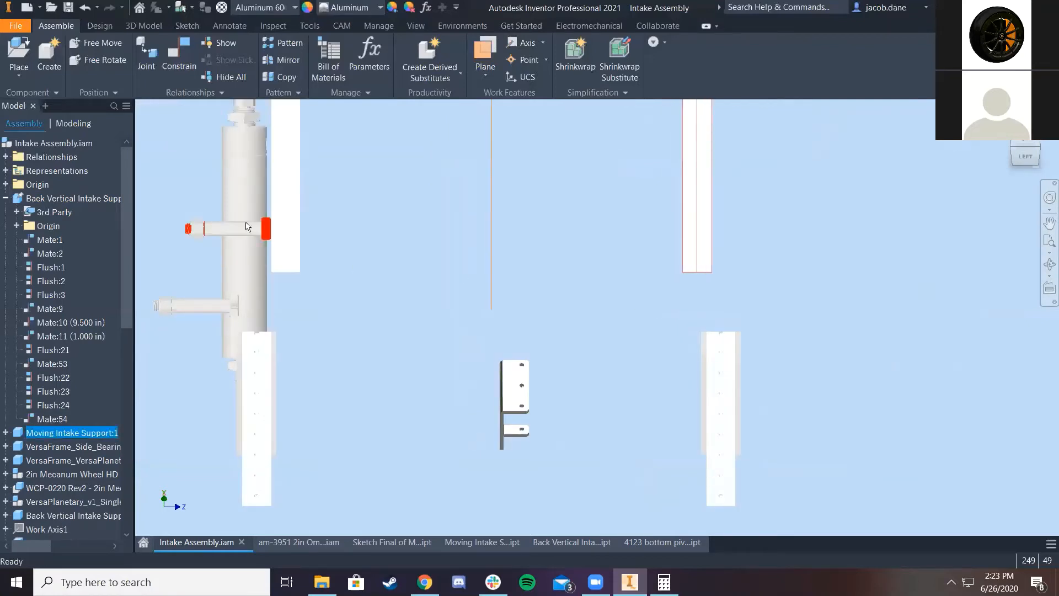
left_click(729, 423)
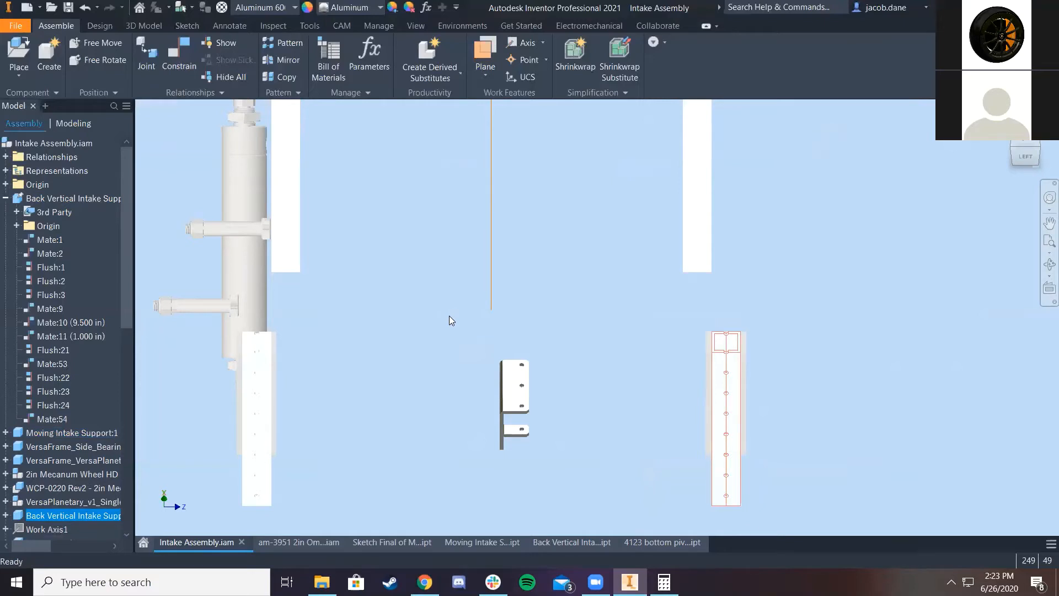
Slide the freed back vertical intake support inward until it sits roughly below Moving Intake Support:1
key("F2")
scroll(572, 292, "down", 3)
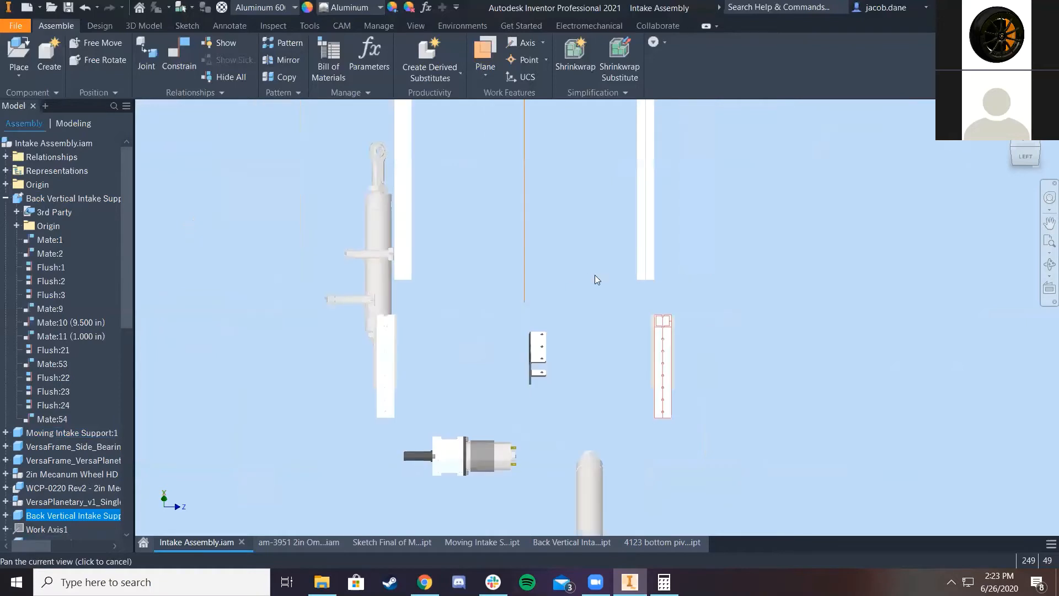
left_click_drag(564, 359, 592, 337)
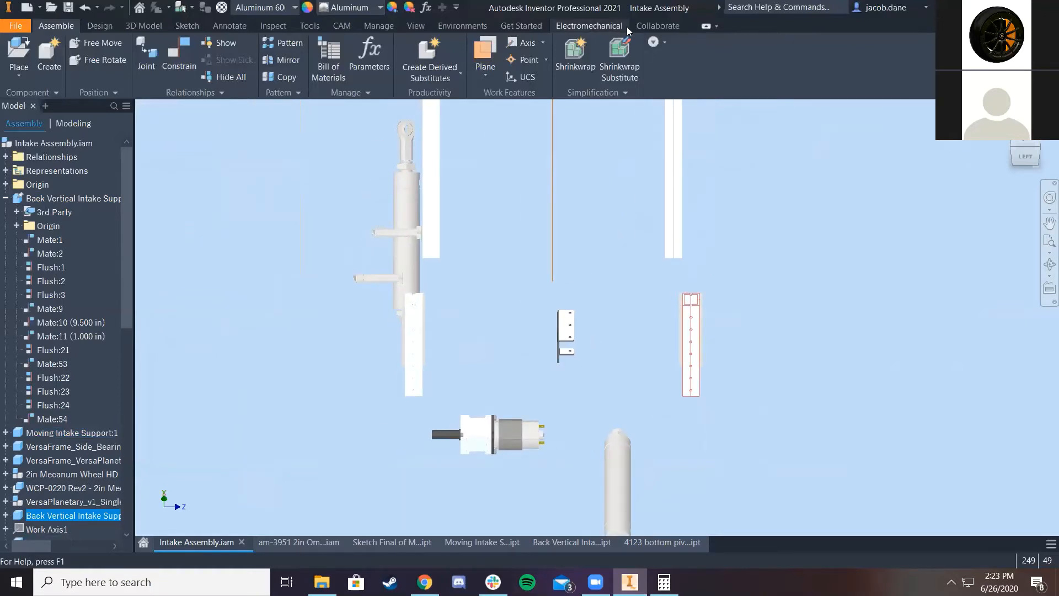
scroll(672, 339, "up", 3)
scroll(685, 356, "down", 2)
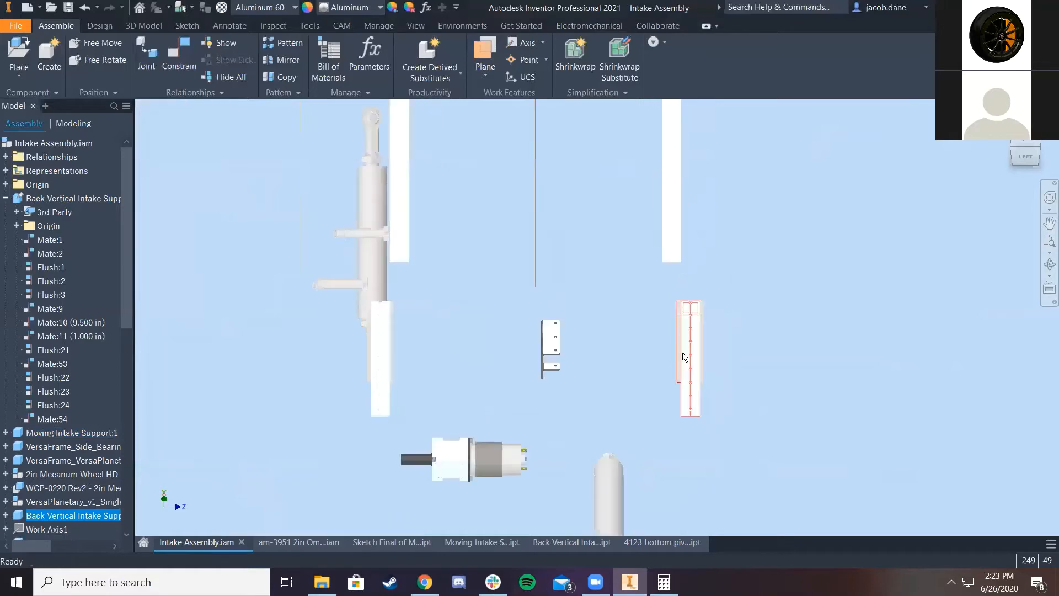
mouse_move(702, 374)
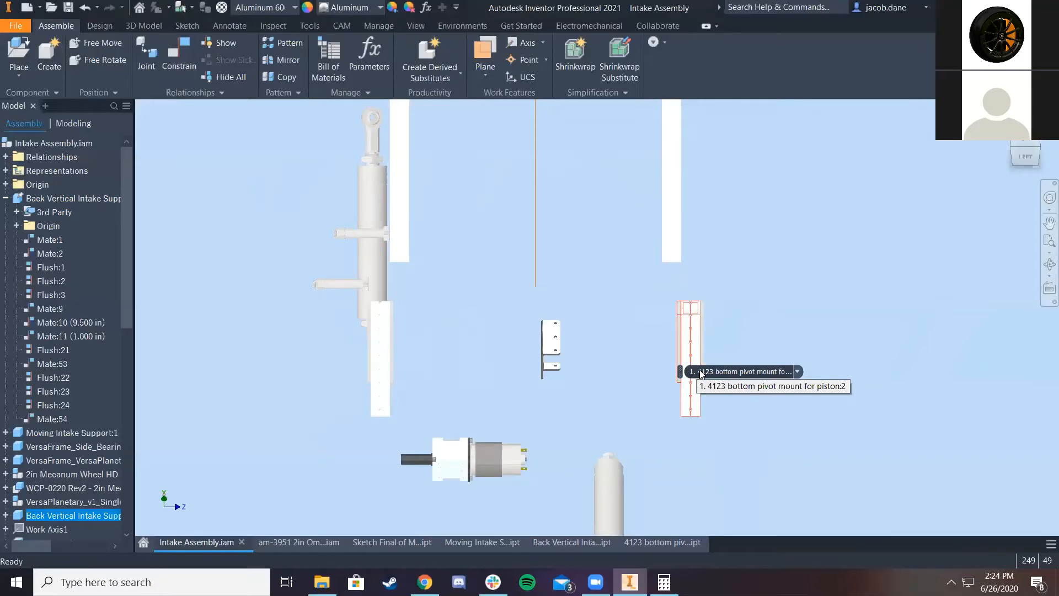
middle_click_drag(603, 268, 665, 384)
scroll(665, 383, "down", 3)
middle_click_drag(710, 268, 703, 219)
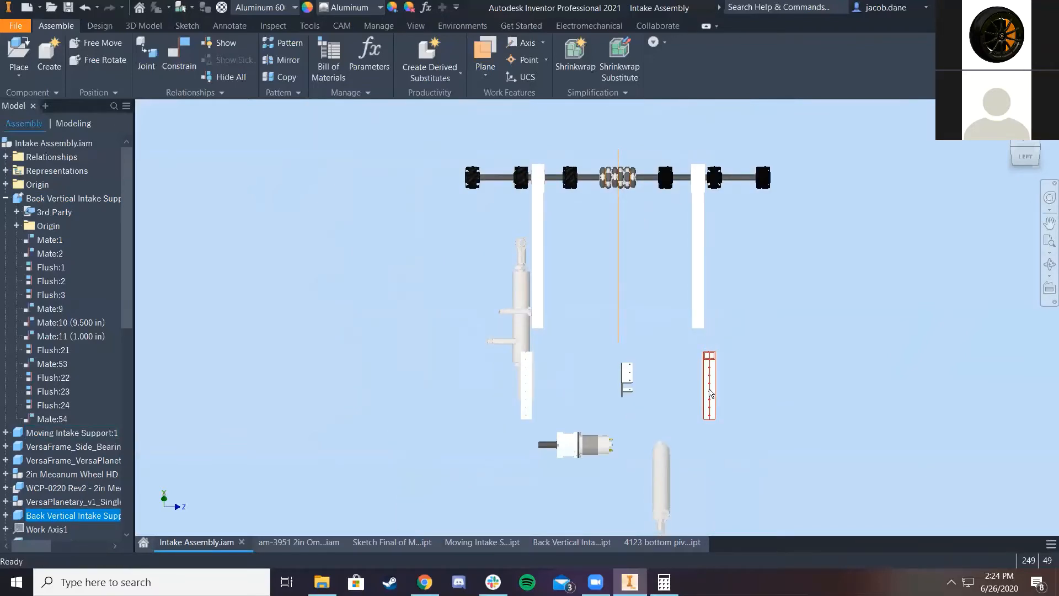
mouse_move(710, 393)
scroll(716, 387, "up", 3)
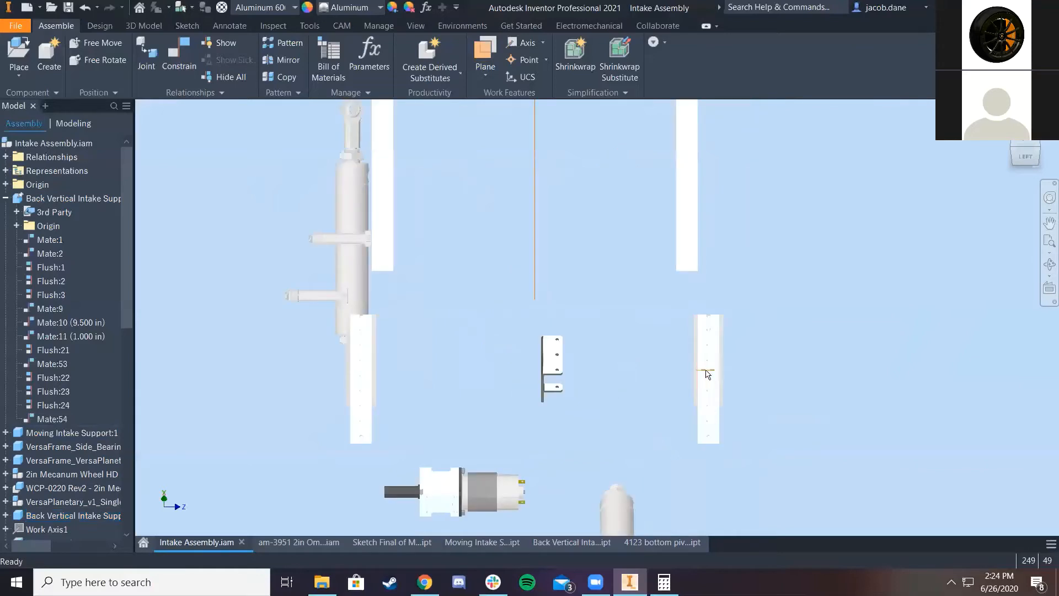
left_click_drag(708, 367, 690, 368)
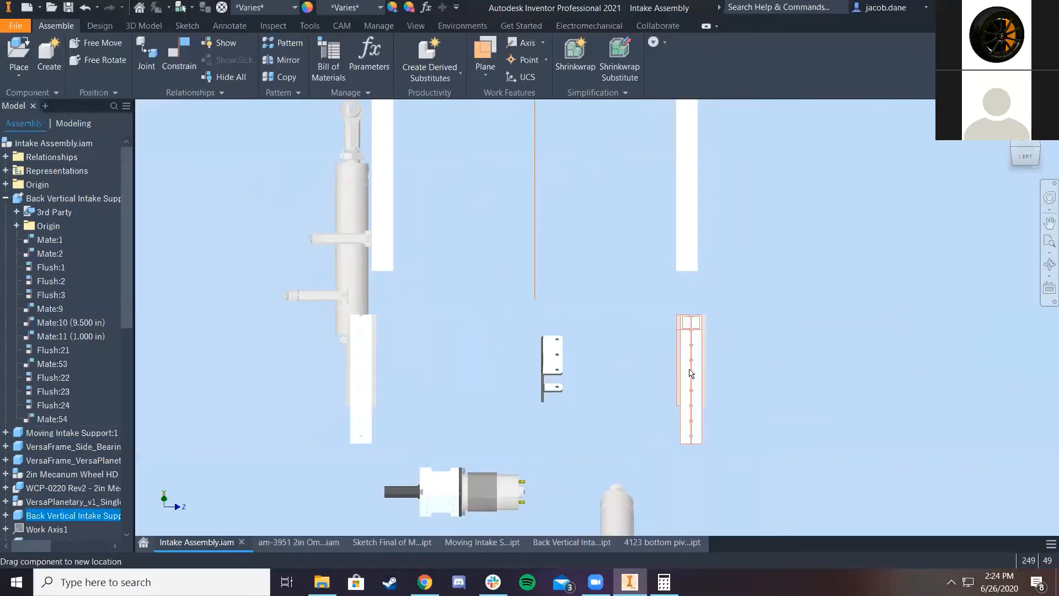
Nudge Moving Intake Support:1 slightly inward toward the central work plane, keeping it above its back vertical support
left_click(361, 364)
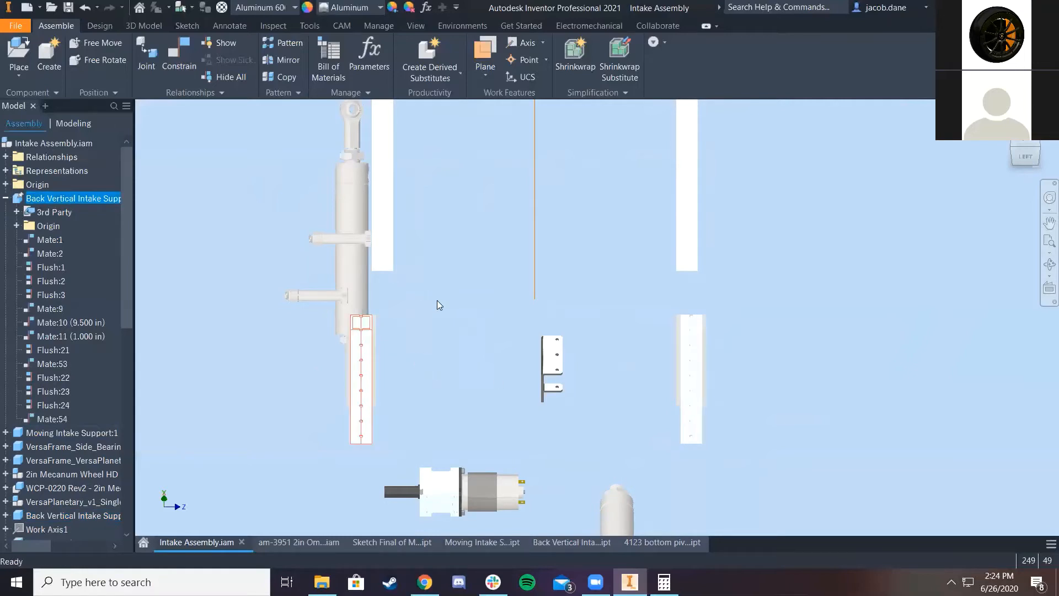
middle_click_drag(437, 301, 386, 329)
left_click_drag(325, 275, 320, 277)
middle_click_drag(506, 327, 508, 329)
middle_click_drag(509, 467, 523, 378)
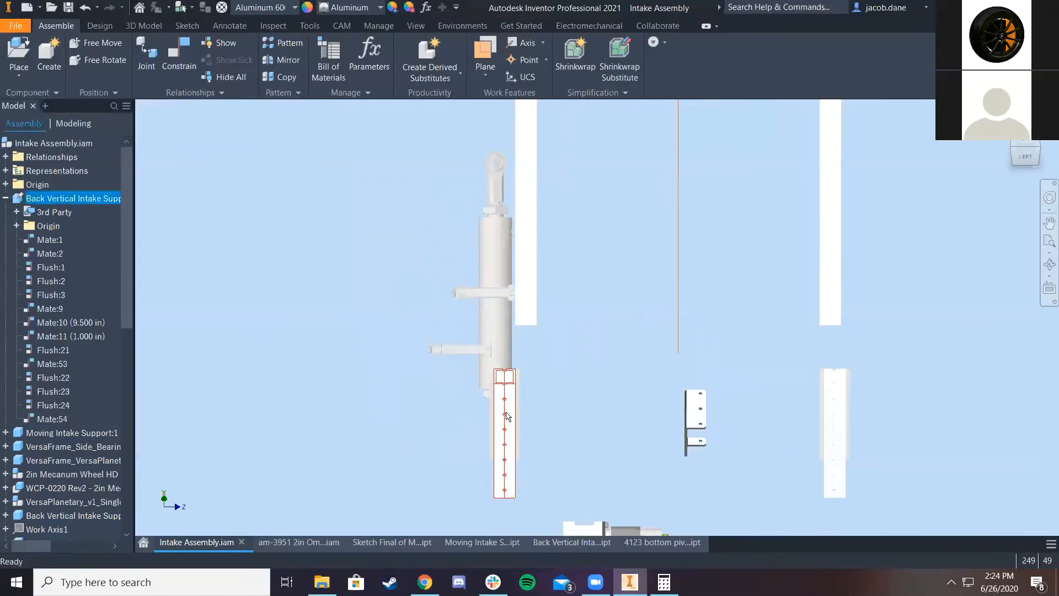
mouse_move(839, 312)
left_mouse_down()
mouse_move(839, 303)
mouse_move(827, 307)
left_mouse_up()
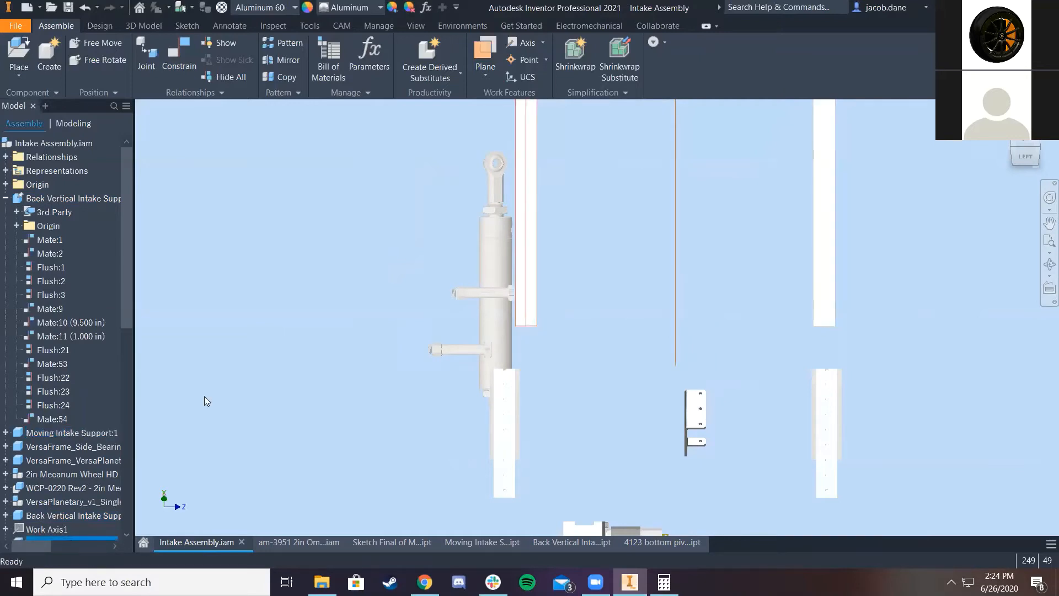
Examine Moving Intake Support:2's relationships, including Symmetry:1, Flush:12 and Flush:9, and test whether the support moves sideways
scroll(54, 478, "down", 4)
left_click(7, 373)
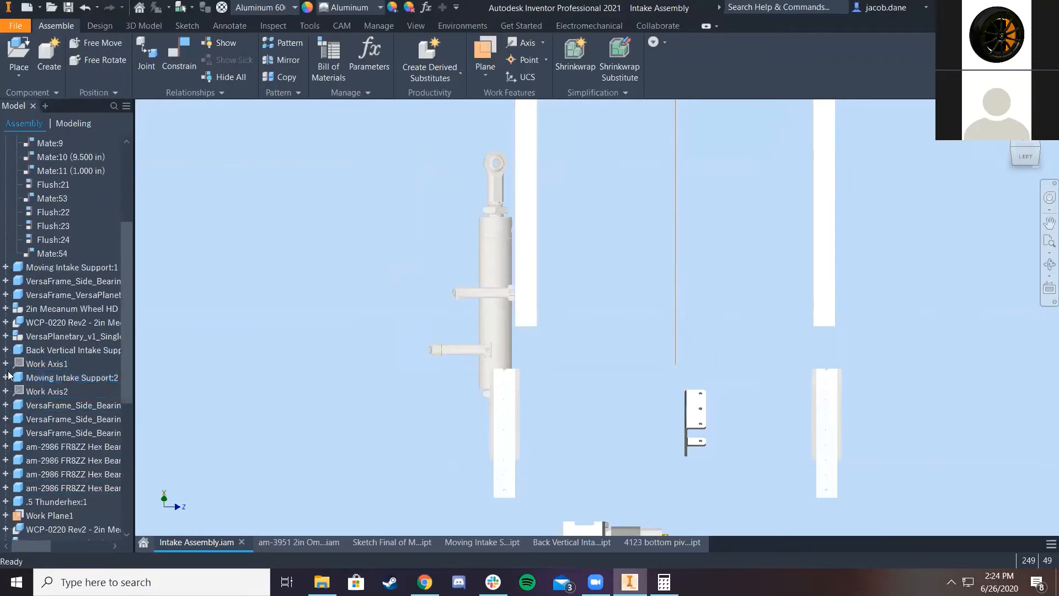
left_click(5, 377)
scroll(59, 408, "down", 3)
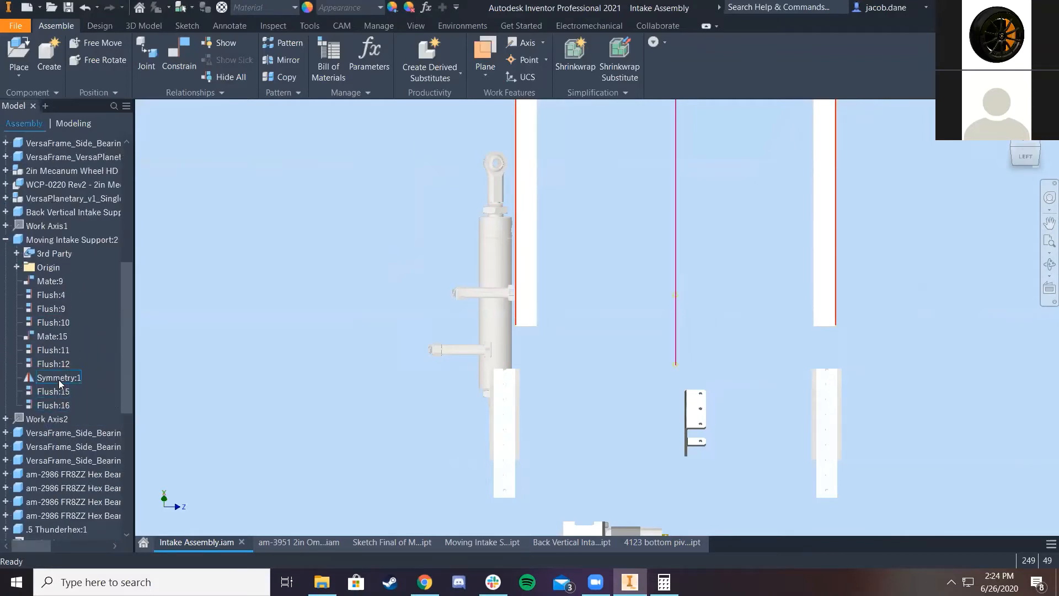
right_click(58, 380)
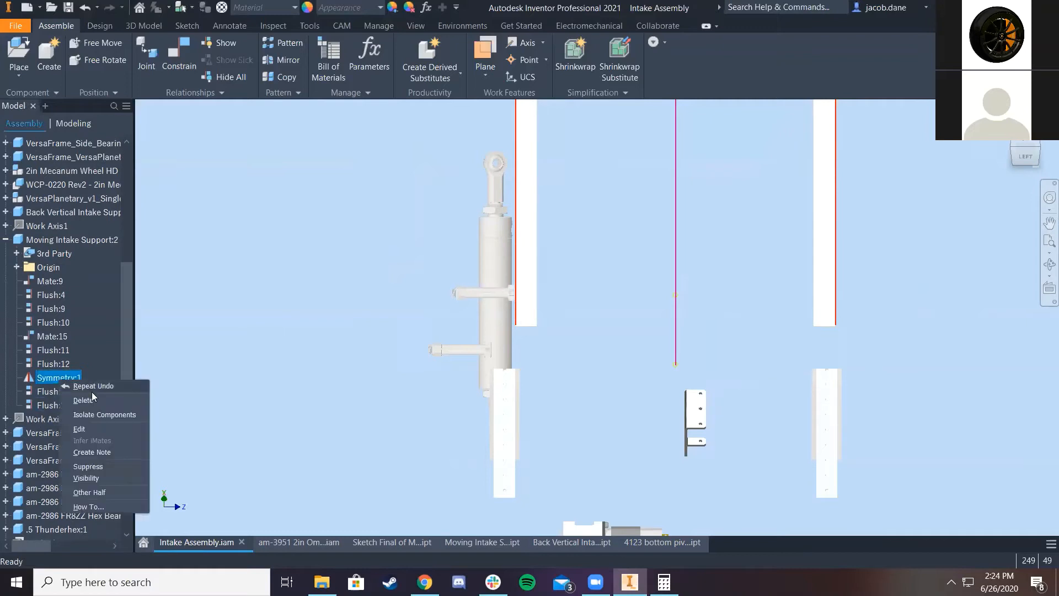
left_click(796, 346)
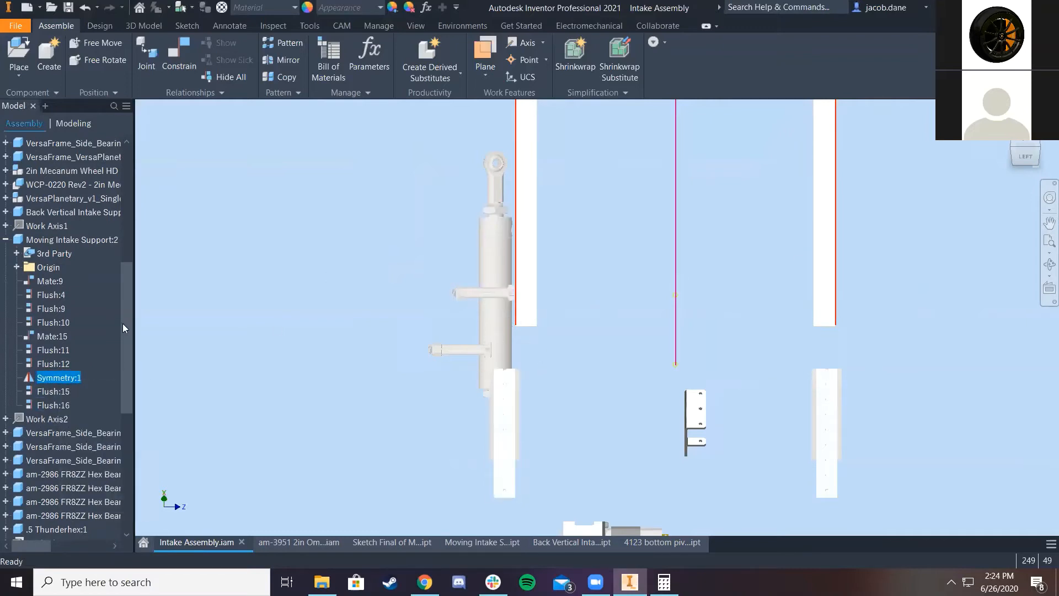
double_click(66, 363)
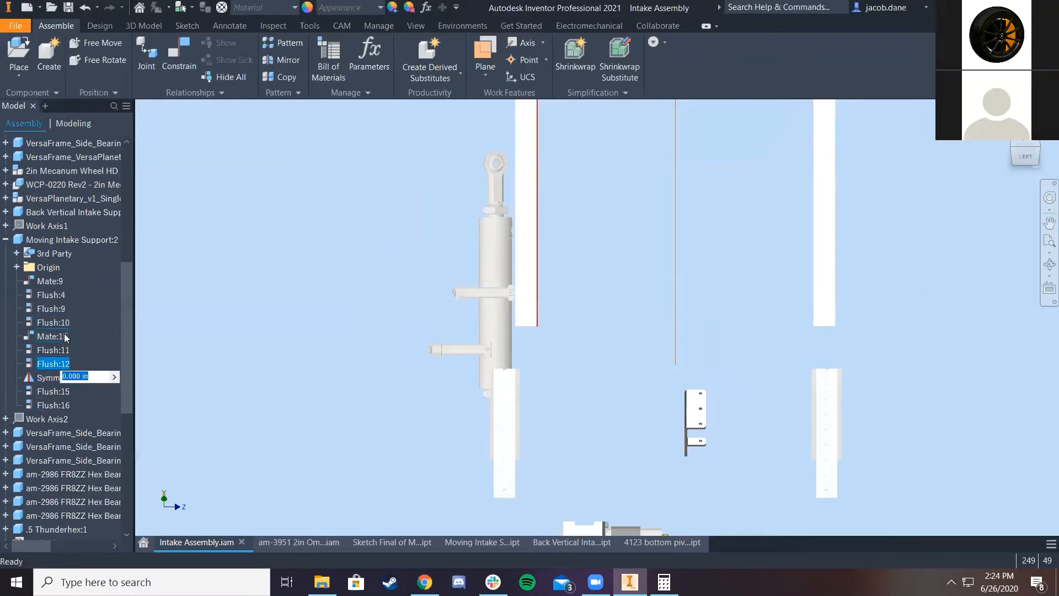
left_click(62, 311)
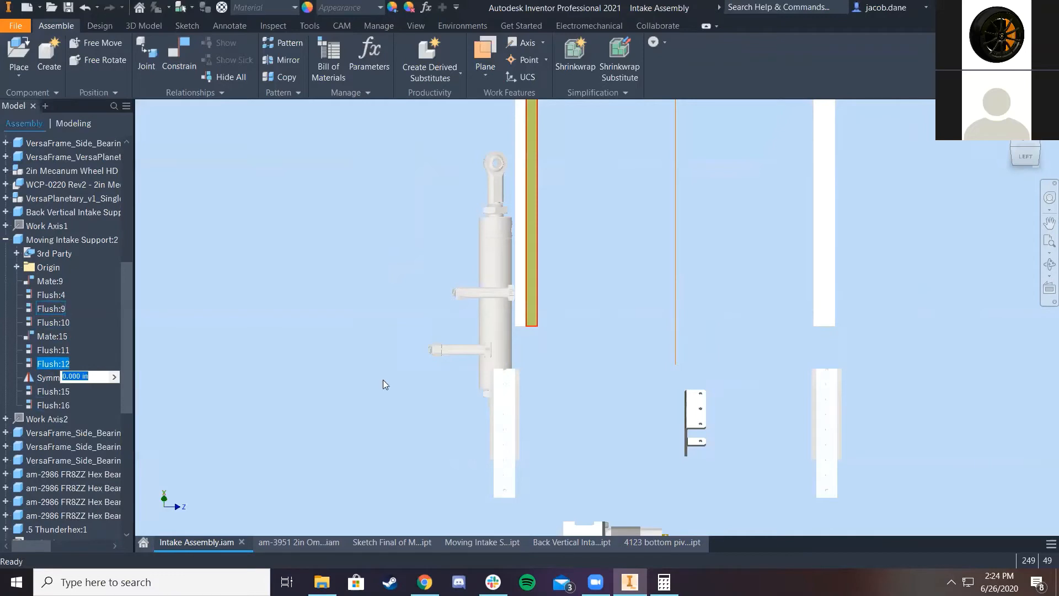
left_click(527, 297)
left_click_drag(526, 297, 536, 279)
middle_click_drag(572, 320, 534, 371)
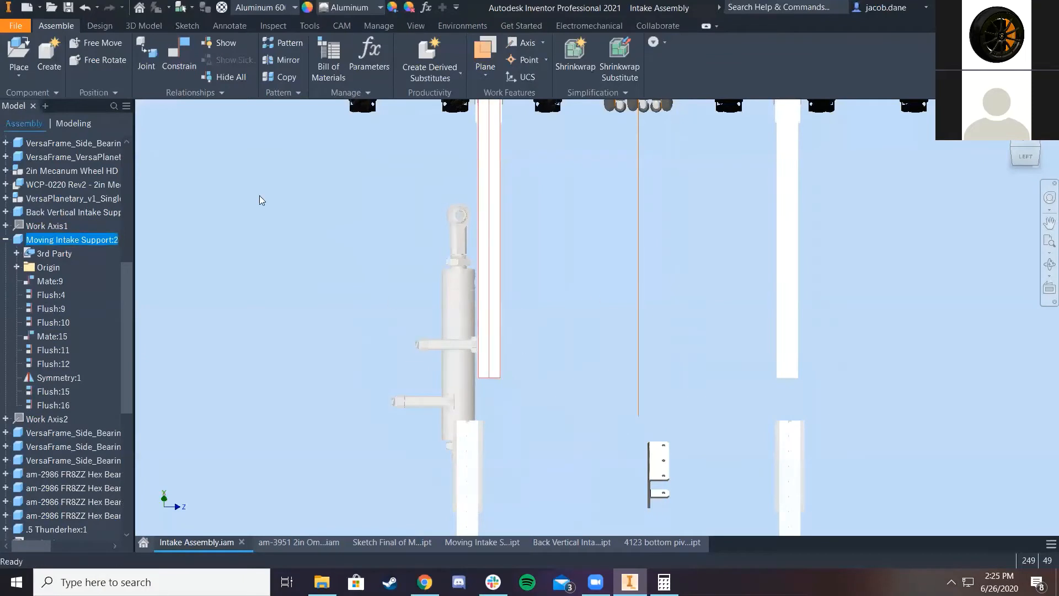
Delete the Mate:9 constraint between Moving Intake Support:2 and the back vertical intake support
left_click(59, 284)
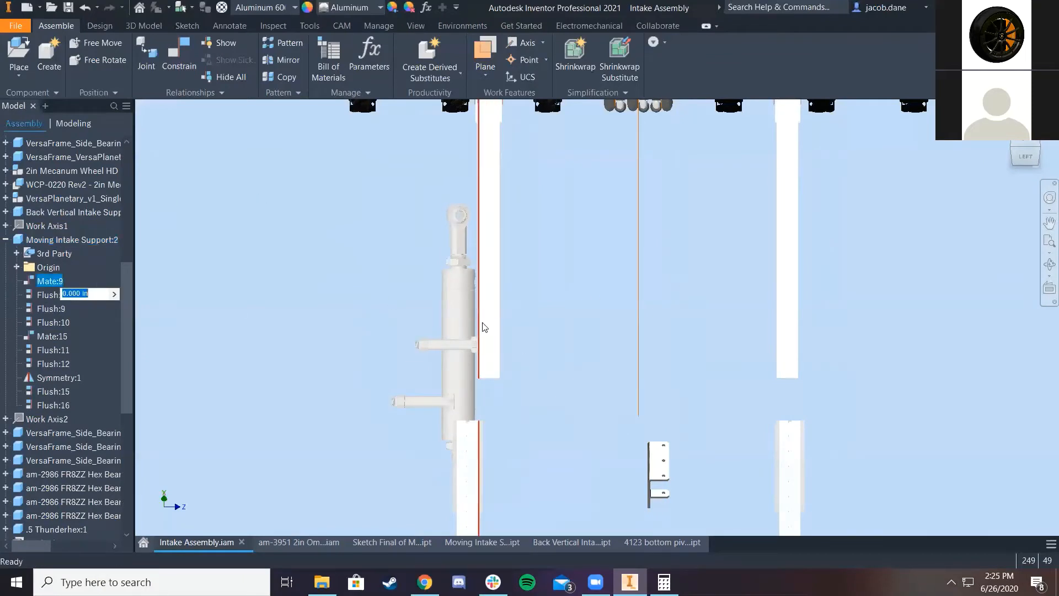
left_click(388, 327)
middle_click_drag(766, 399, 739, 387)
scroll(627, 371, "down", 3)
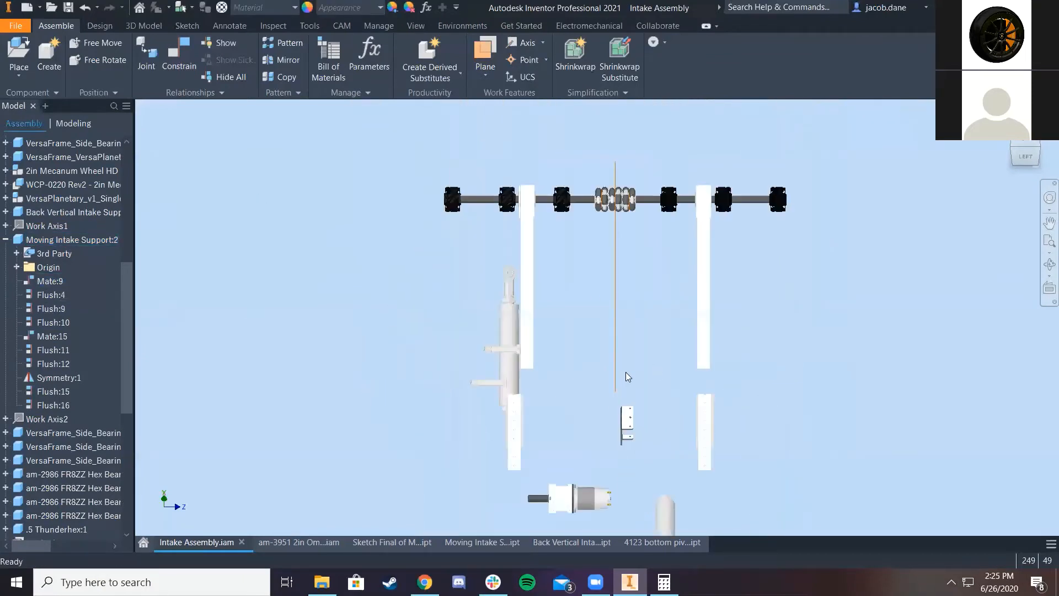
middle_click_drag(626, 371, 664, 379)
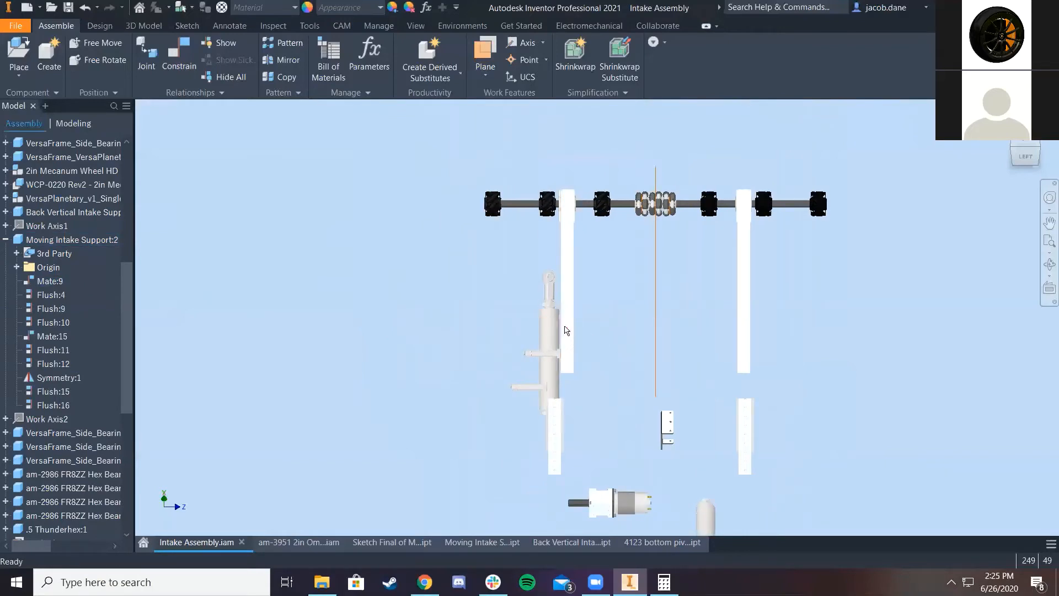
right_click(44, 284)
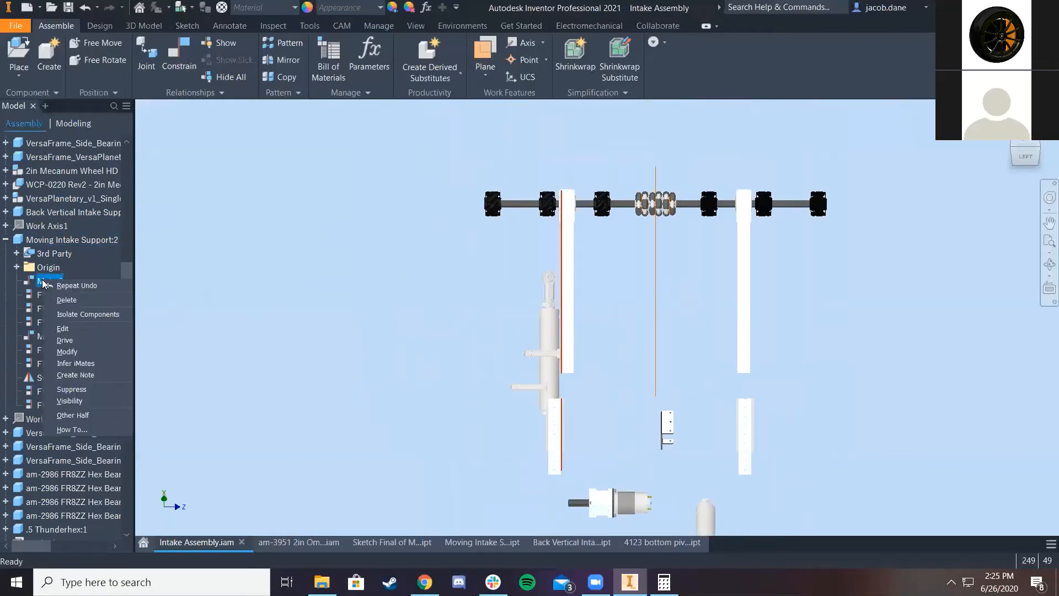
left_click(93, 302)
Slide Moving Intake Support:2 slightly outward, away from the central work plane
scroll(577, 362, "up", 3)
mouse_move(562, 361)
left_mouse_down()
mouse_move(544, 361)
mouse_move(575, 367)
left_mouse_up()
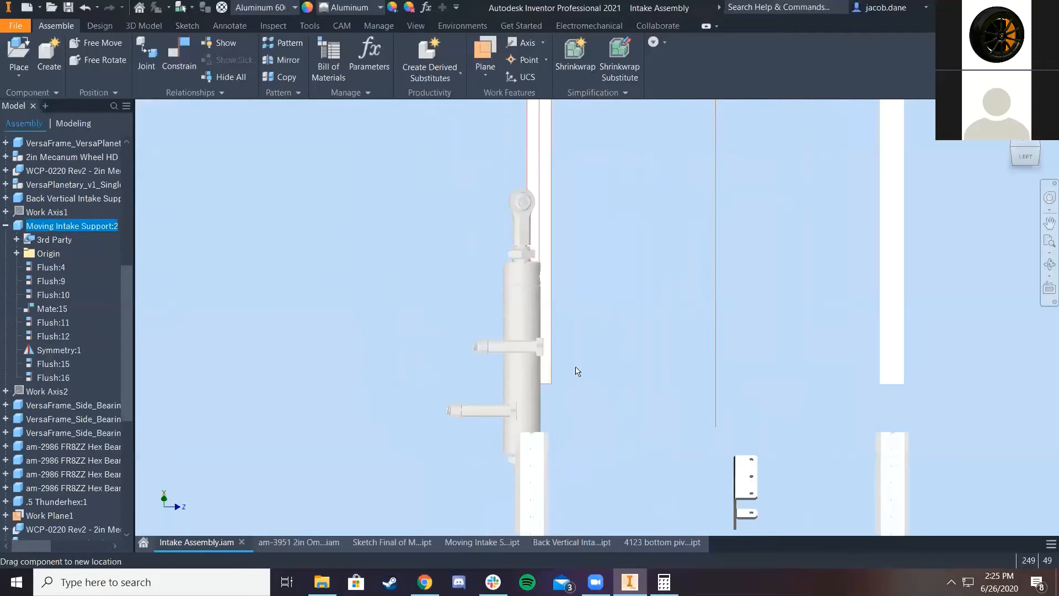
left_click(607, 328)
middle_click_drag(613, 328, 552, 335)
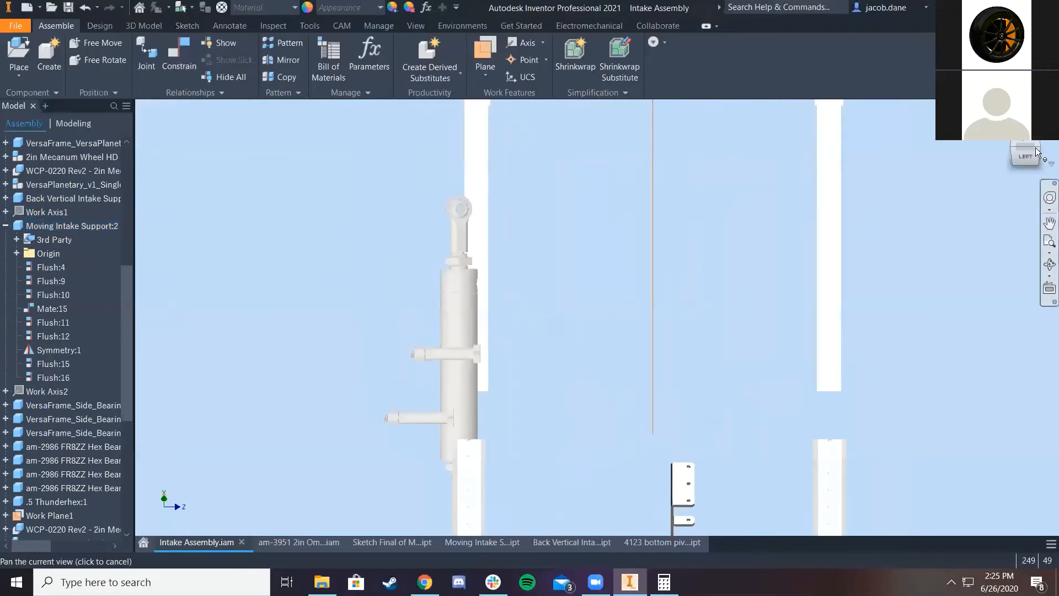
Constrain the inner side face of the piston-holding back vertical support flush with Moving Intake Support:2's inner side face, with a 0.000 in offset
left_click(1037, 153)
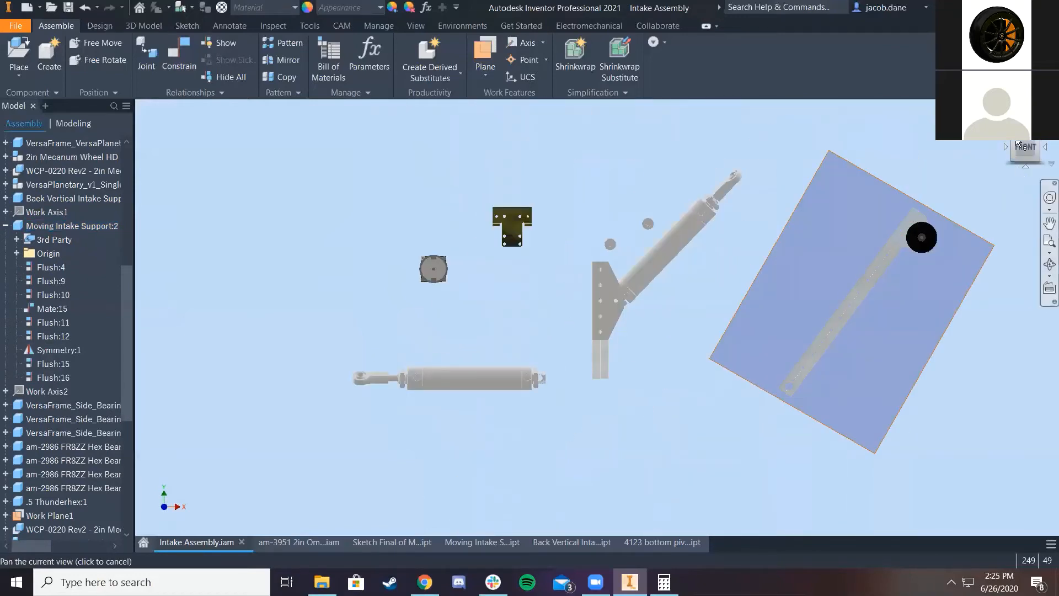
left_click(1019, 145)
scroll(562, 291, "up", 5)
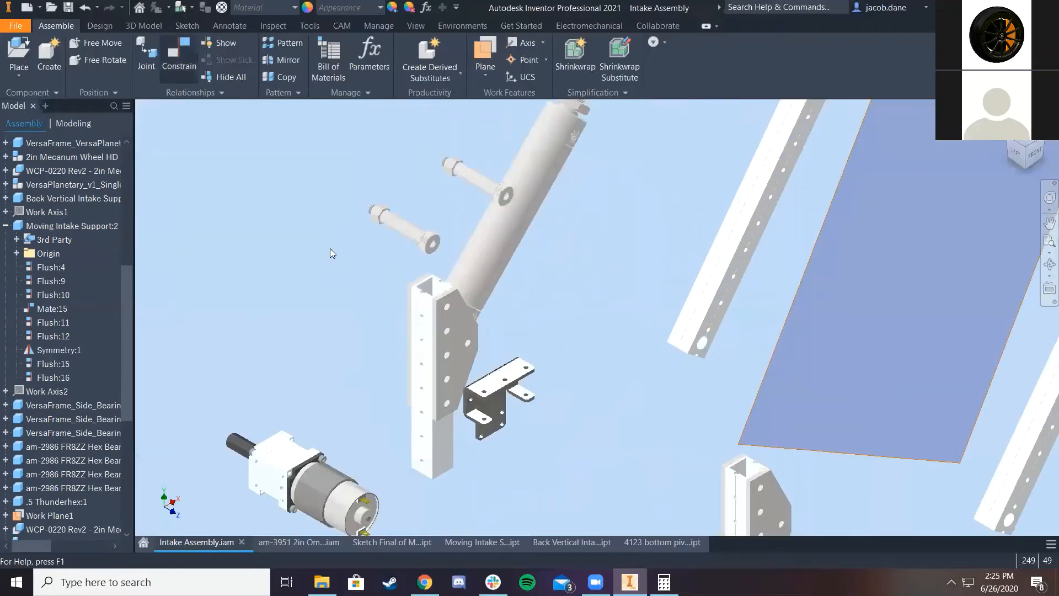
key("c")
left_click(324, 205)
left_click(445, 442)
scroll(763, 301, "up", 5)
left_click(624, 330)
scroll(618, 363, "down", 8)
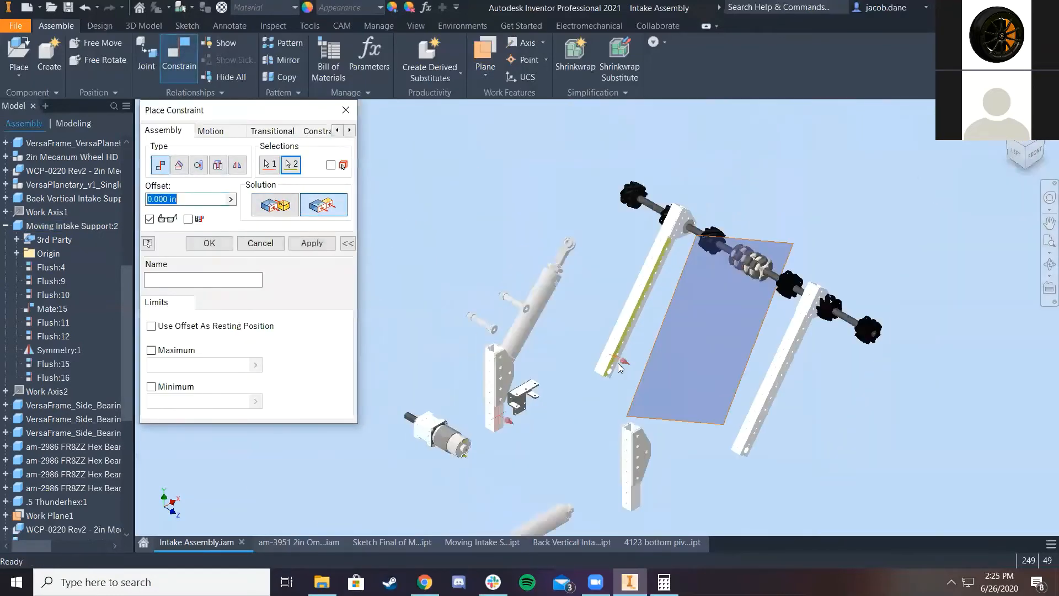
left_click(312, 242)
Constrain the outer side face of the other back vertical support flush with Moving Intake Support:1's outer side face at 0.000 in offset
scroll(593, 472, "up", 5)
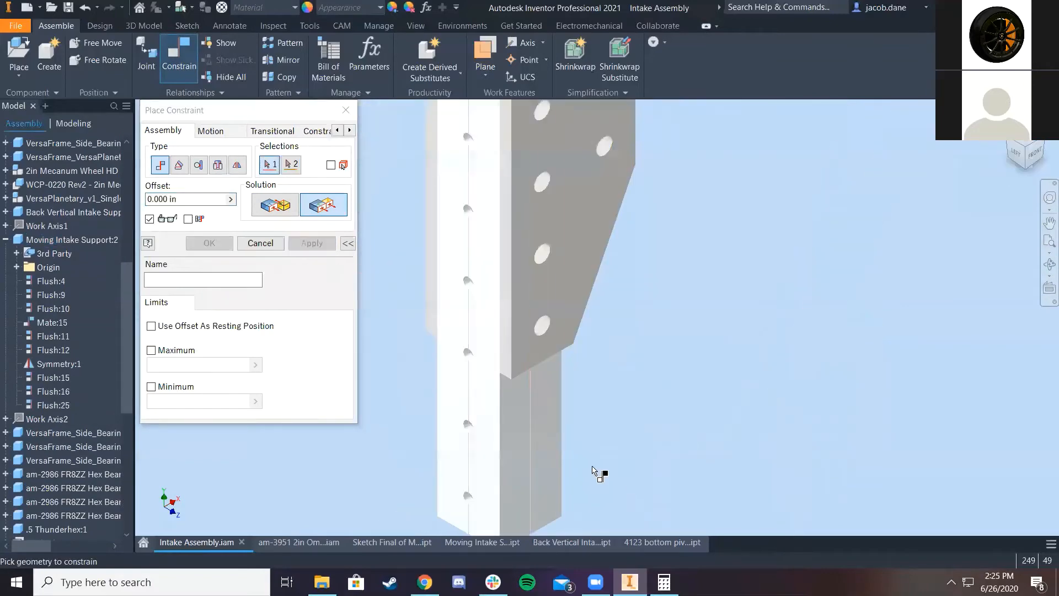
left_click(548, 445)
scroll(587, 440, "down", 5)
scroll(667, 395, "up", 6)
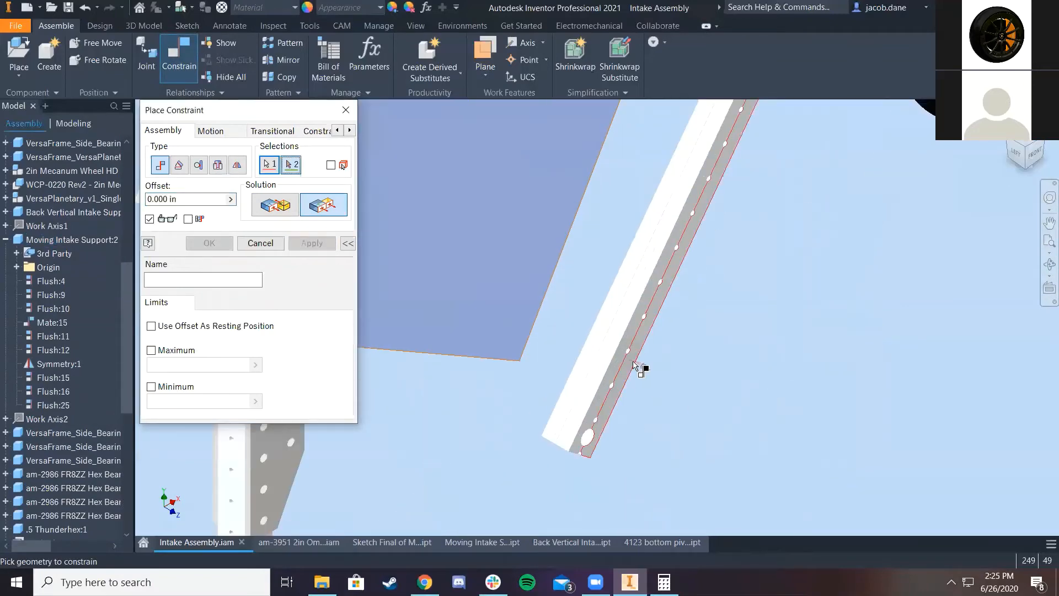
left_click(634, 363)
scroll(607, 381, "down", 8)
scroll(548, 343, "down", 5)
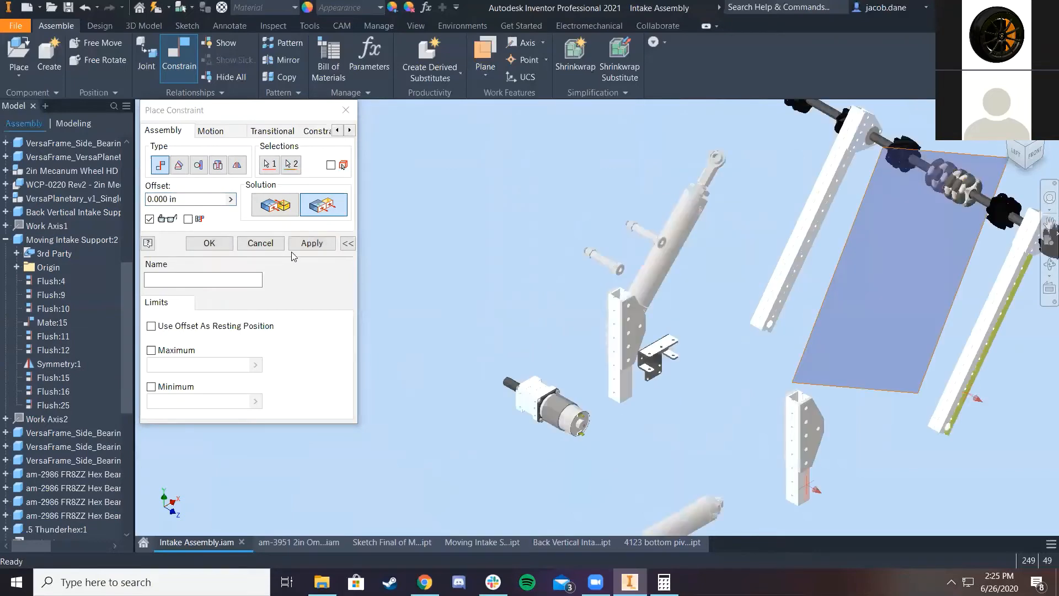
left_click(227, 246)
scroll(759, 253, "up", 3)
middle_click_drag(769, 216, 604, 247)
scroll(698, 225, "down", 4)
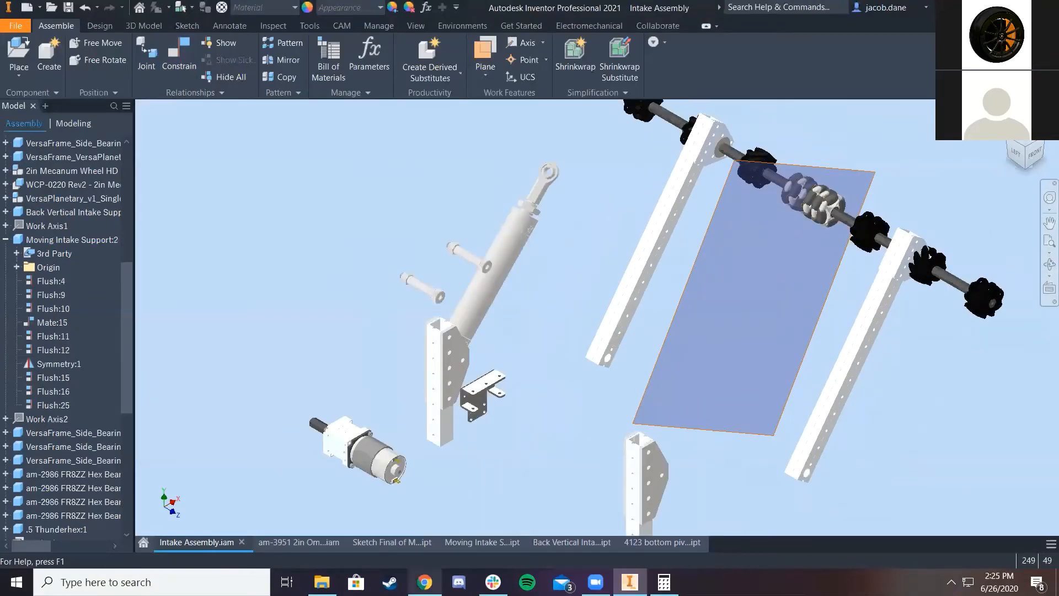
Switch to Slack and review the saved messages with the piston and gusset part links
key("alt+Tab")
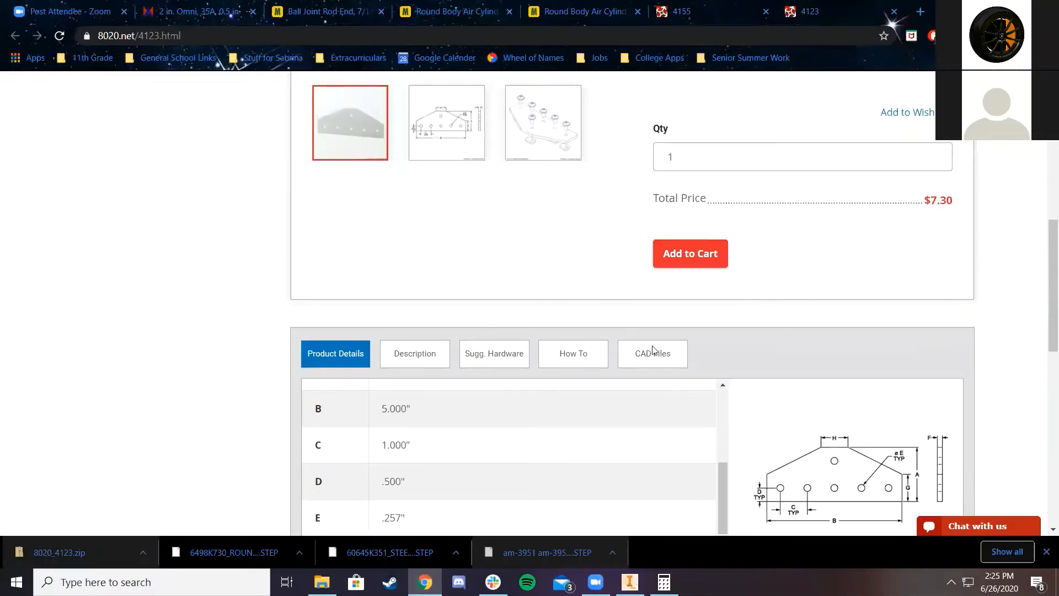
left_click(495, 583)
scroll(629, 232, "up", 3)
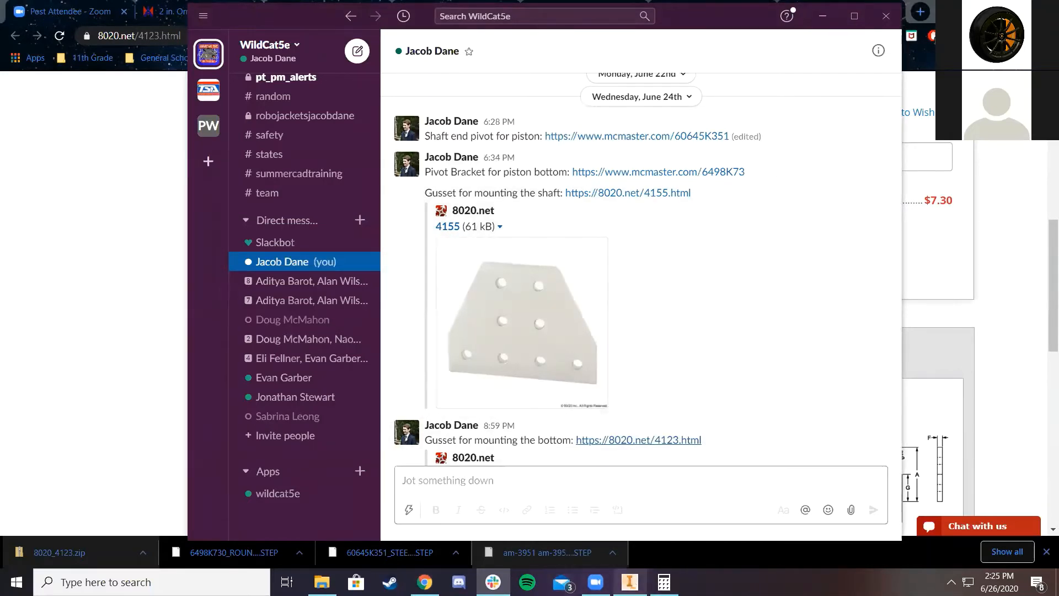
Return to the Inventor assembly and examine the piston's rod end and its position relative to the moving intake supports
left_click(630, 582)
scroll(551, 415, "down", 6)
middle_click_drag(372, 288, 430, 461)
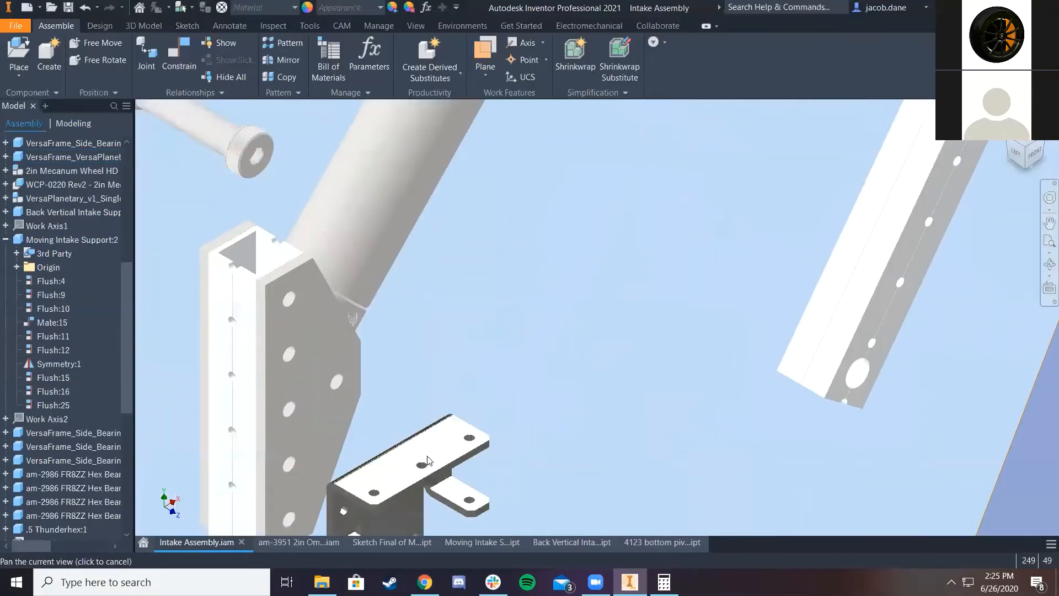
scroll(431, 462, "up", 5)
middle_click_drag(513, 354, 490, 365)
scroll(409, 447, "down", 4)
scroll(480, 453, "up", 3)
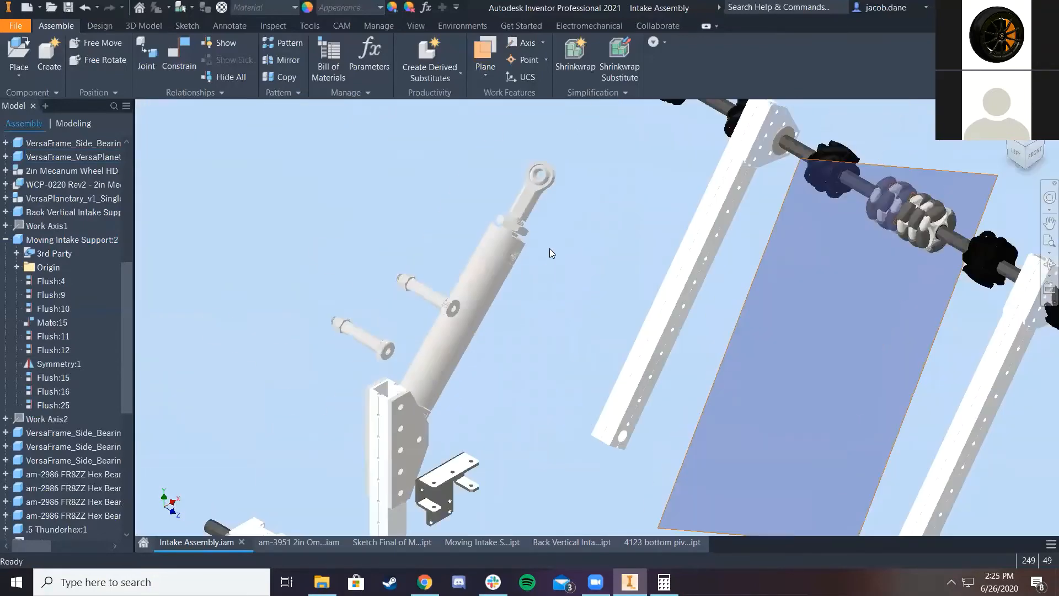
scroll(551, 213, "down", 6)
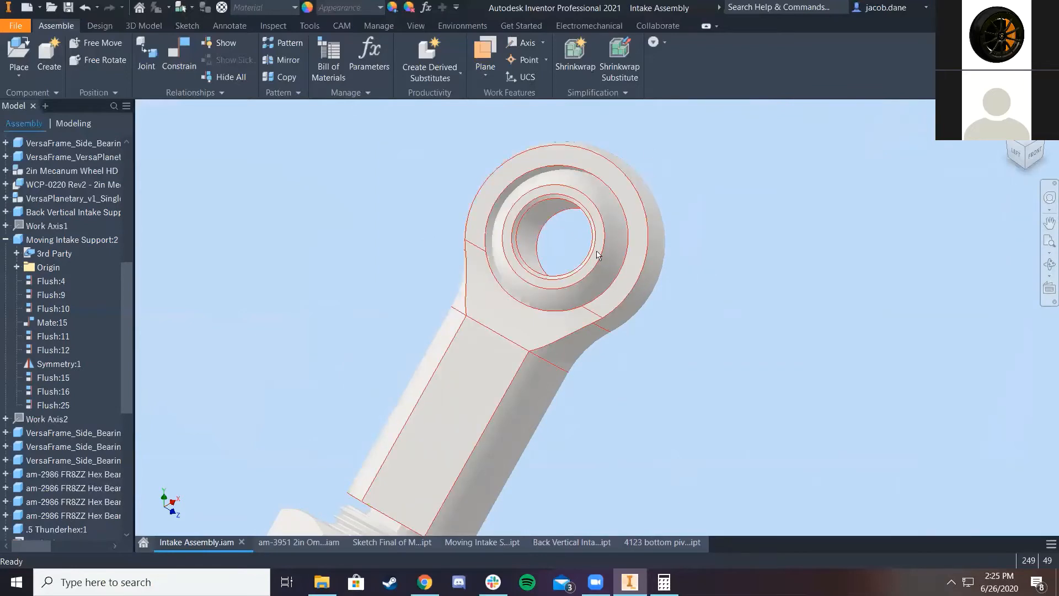
scroll(597, 255, "up", 8)
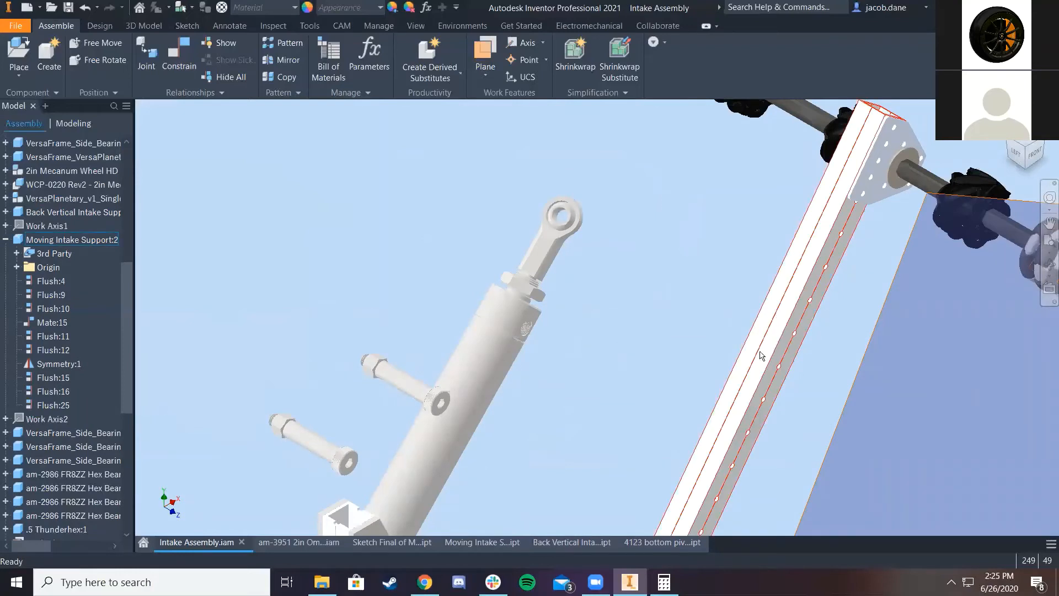
scroll(696, 363, "up", 5)
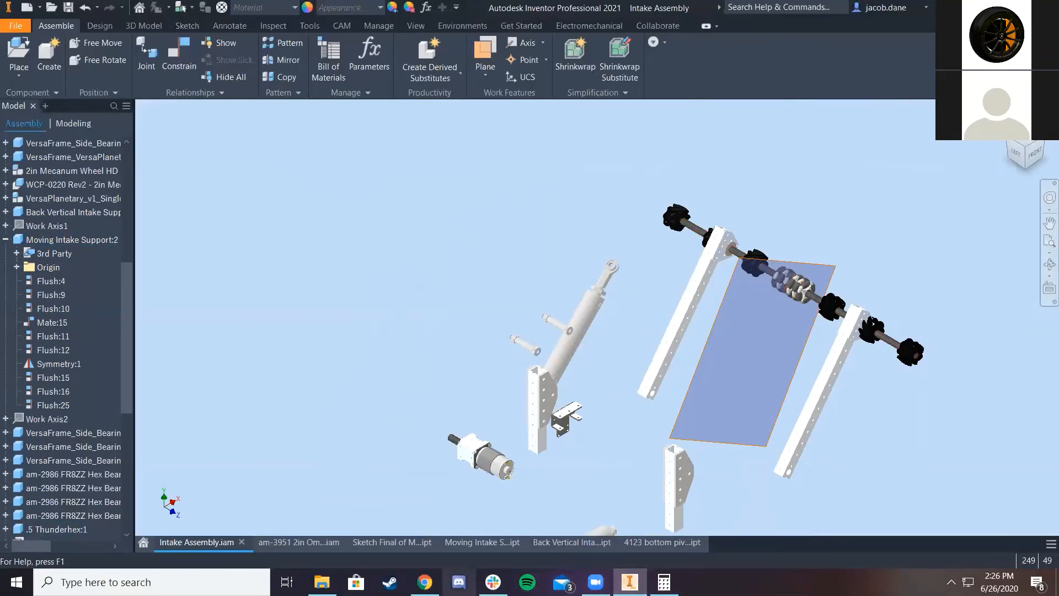
Switch to Slack, open the 8020.net 4155 link for the shaft-mounting gusset, and close the older 4155 page in the browser
left_click(494, 582)
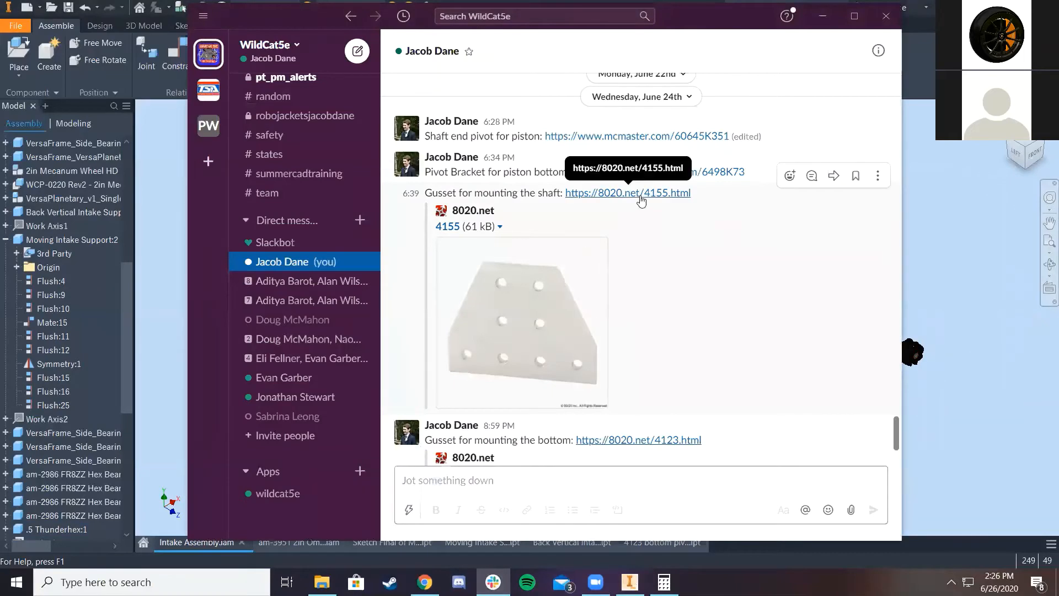
left_click(640, 194)
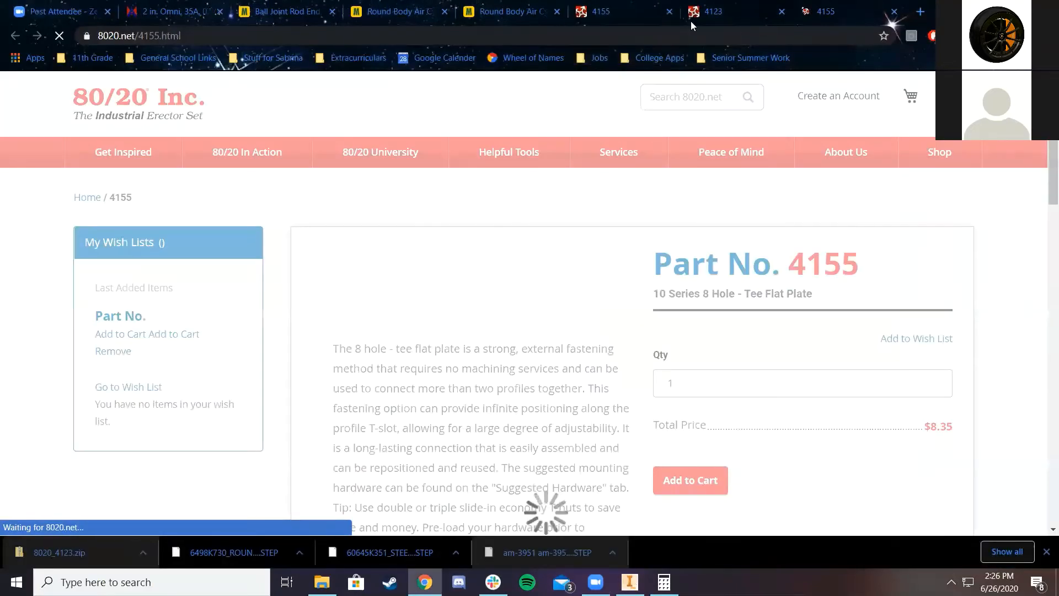
left_click(670, 11)
Generate the CAD files for part 4155 from its product page
scroll(634, 343, "down", 10)
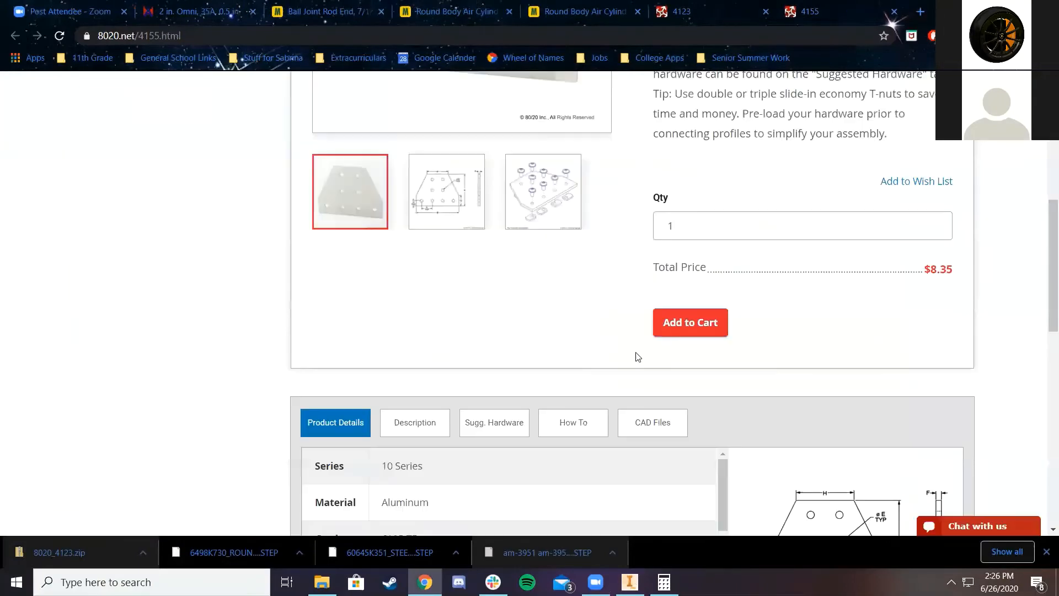
left_click(650, 349)
scroll(566, 302, "down", 3)
scroll(566, 303, "down", 2)
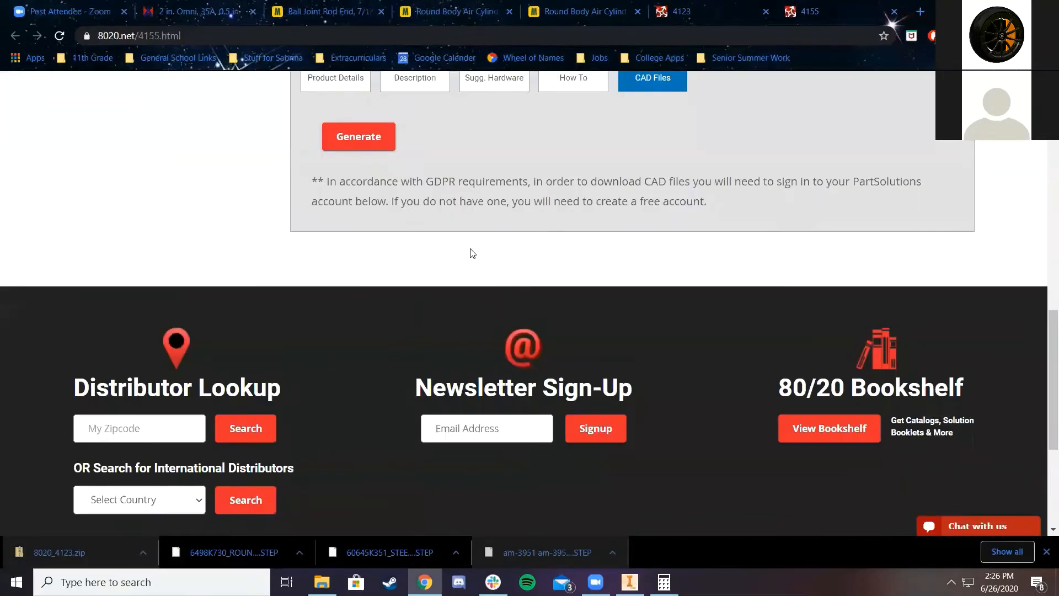
scroll(468, 253, "up", 1)
left_click(359, 206)
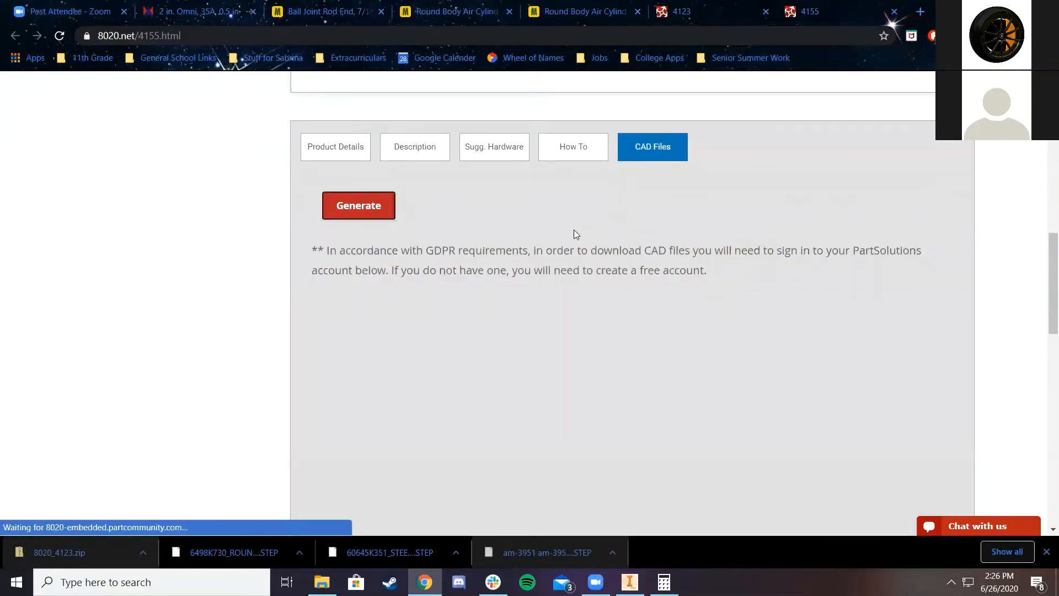
Open the CAD download options for the 4155 tee flat plate
scroll(586, 238, "down", 3)
scroll(593, 246, "up", 4)
scroll(594, 253, "down", 2)
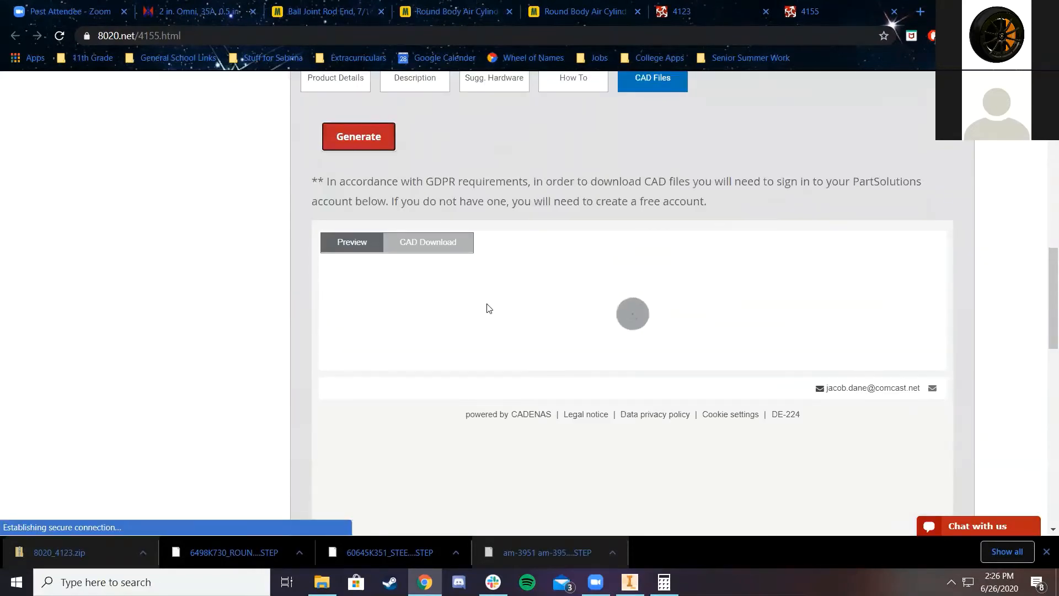
scroll(539, 177, "down", 1)
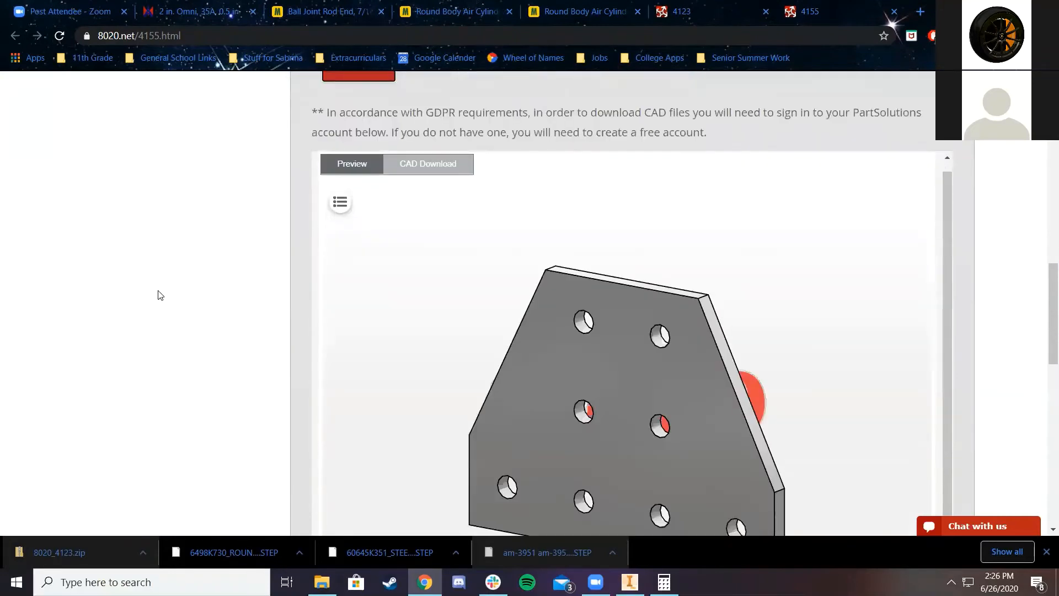
left_click(435, 166)
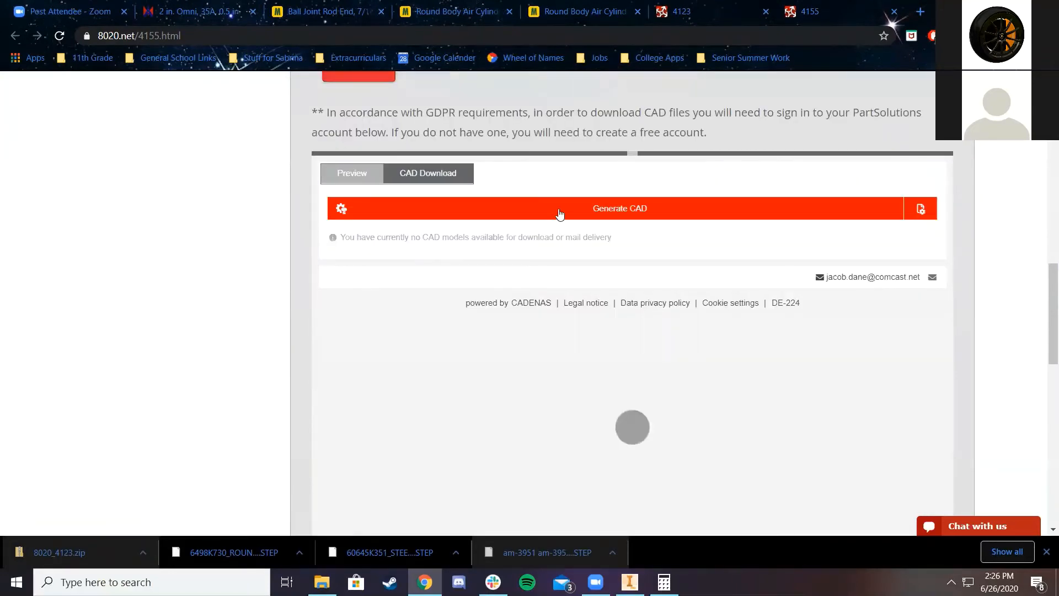
Generate the 4155 CAD model and save the download as the zip file 8020_4155 in the CAD Class Intake folder
left_click(559, 214)
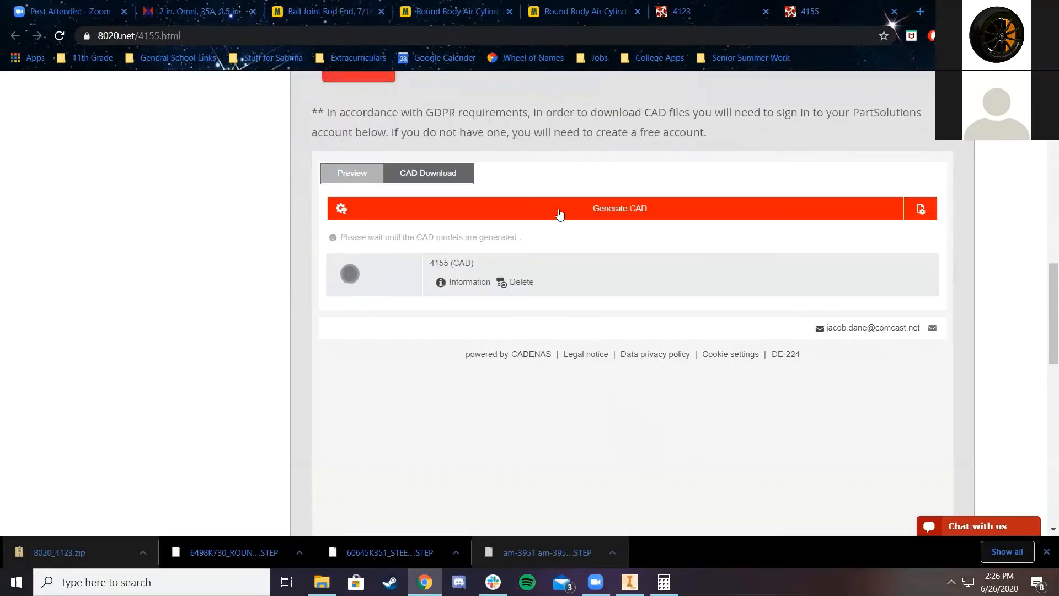
left_click(464, 257)
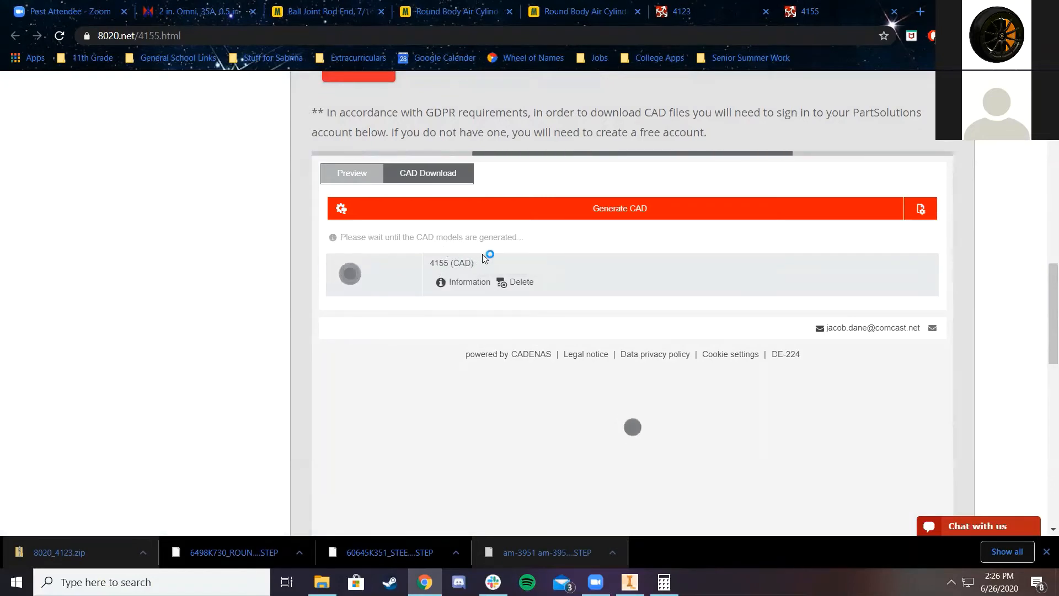
left_click(483, 258)
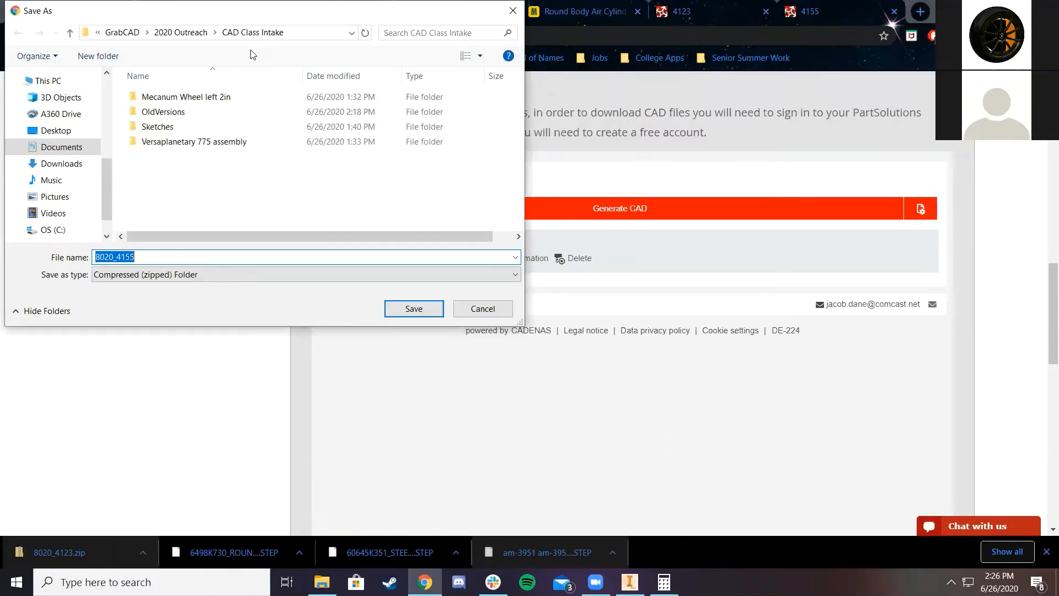
left_click(159, 257)
left_click(434, 310)
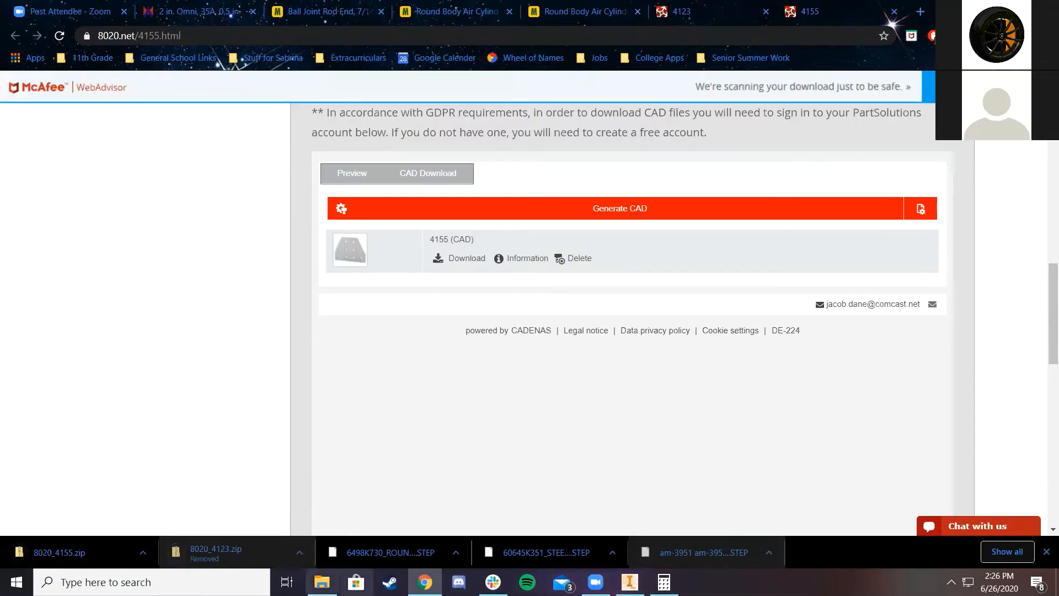
Copy the 4155 Inventor part out of the 8020_4155 archive into the CAD Class Intake folder and delete the archive
left_click(322, 583)
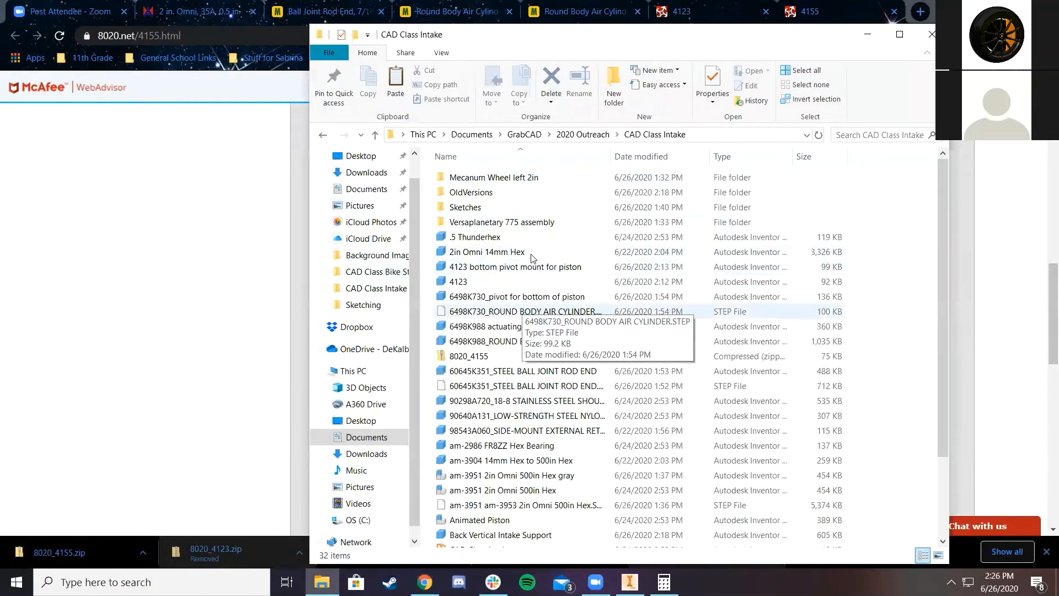
scroll(533, 259, "down", 2)
double_click(512, 266)
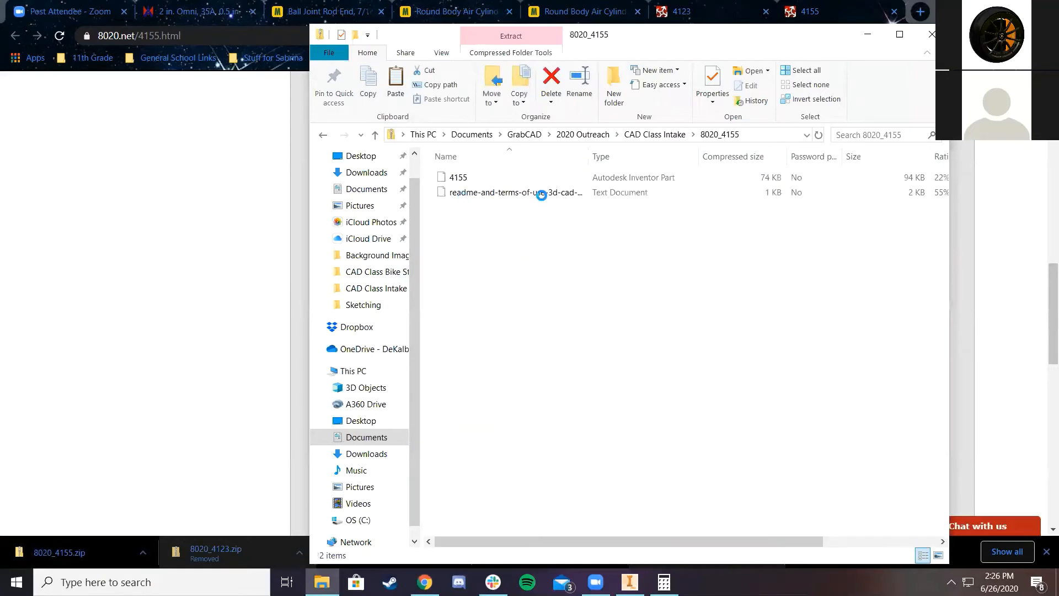
left_click(512, 178)
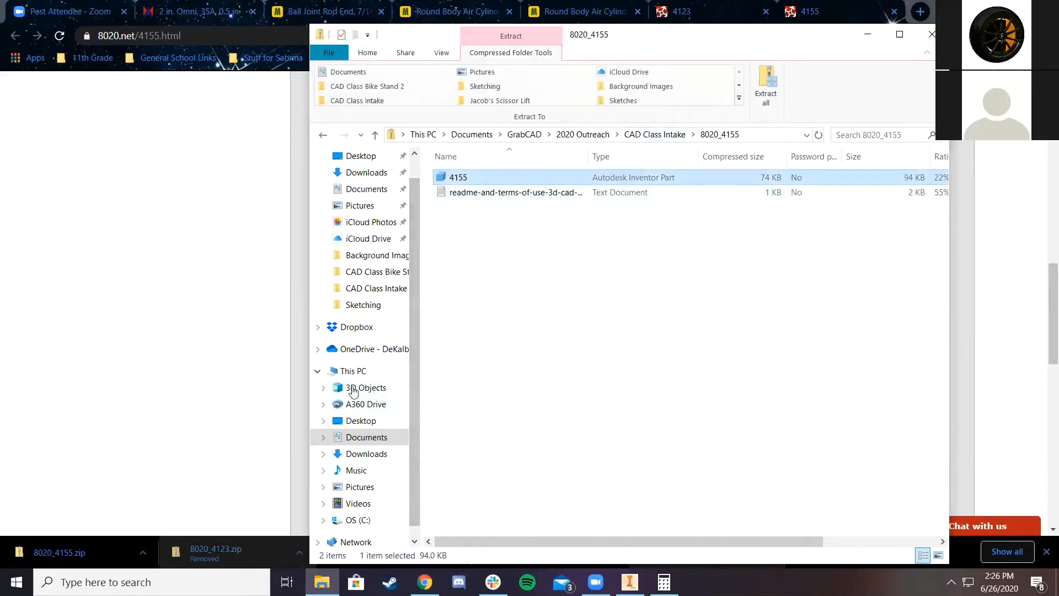
left_click(652, 134)
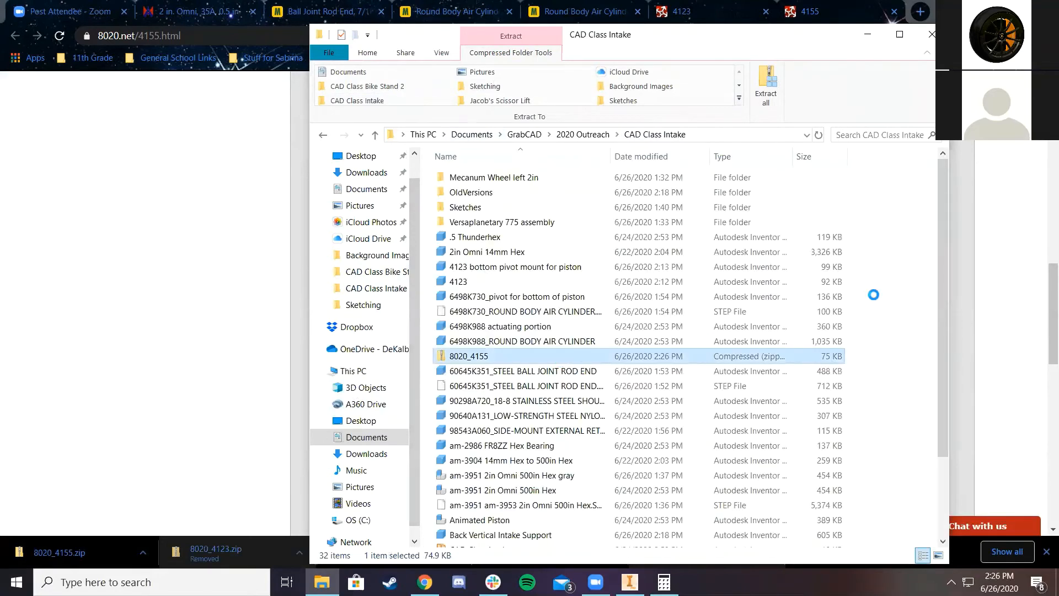
left_click(896, 287)
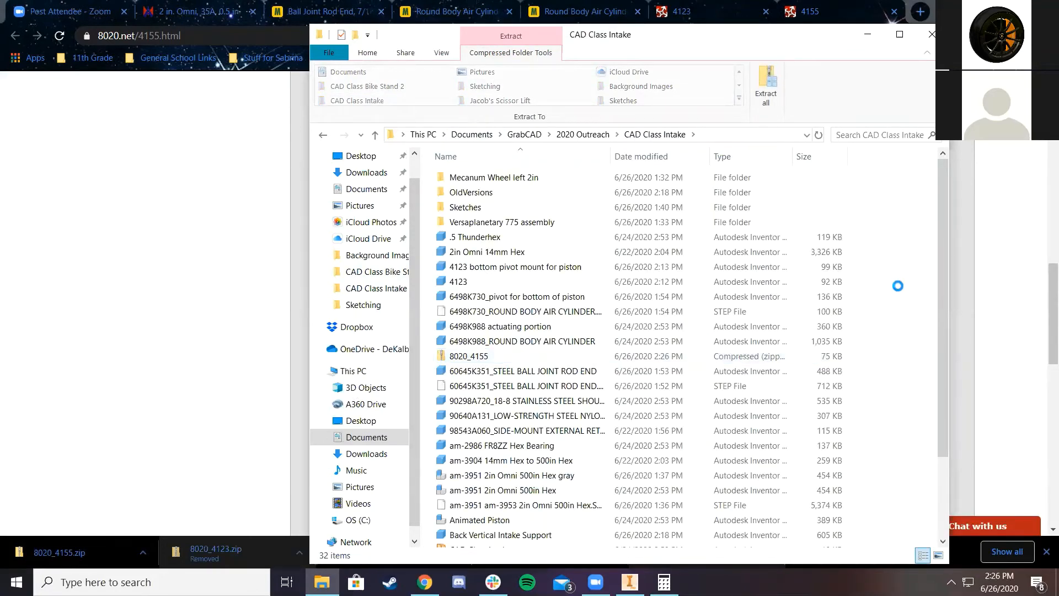
key("ctrl+v")
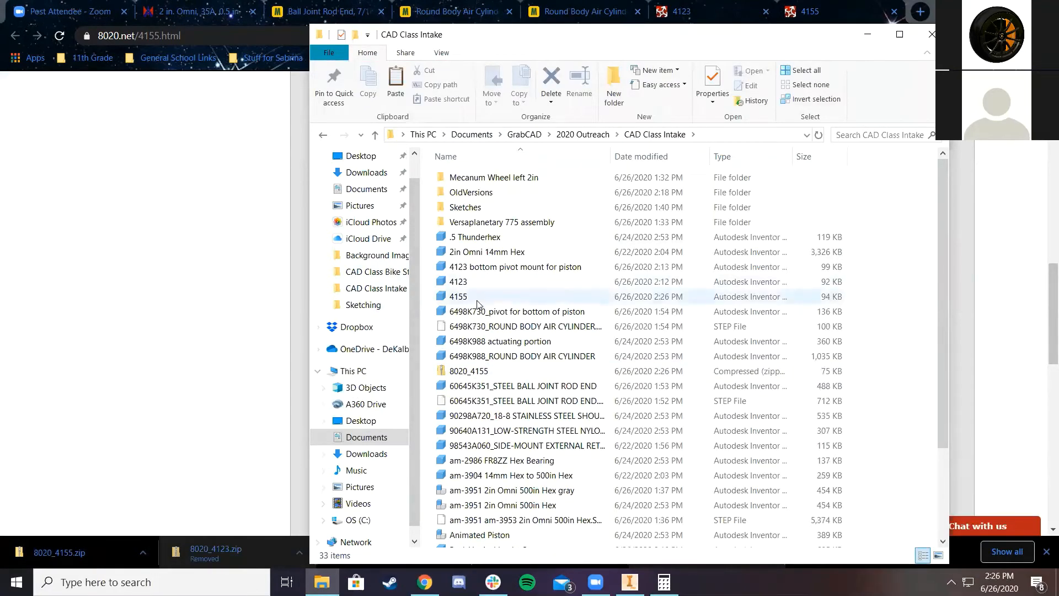
left_click(511, 372)
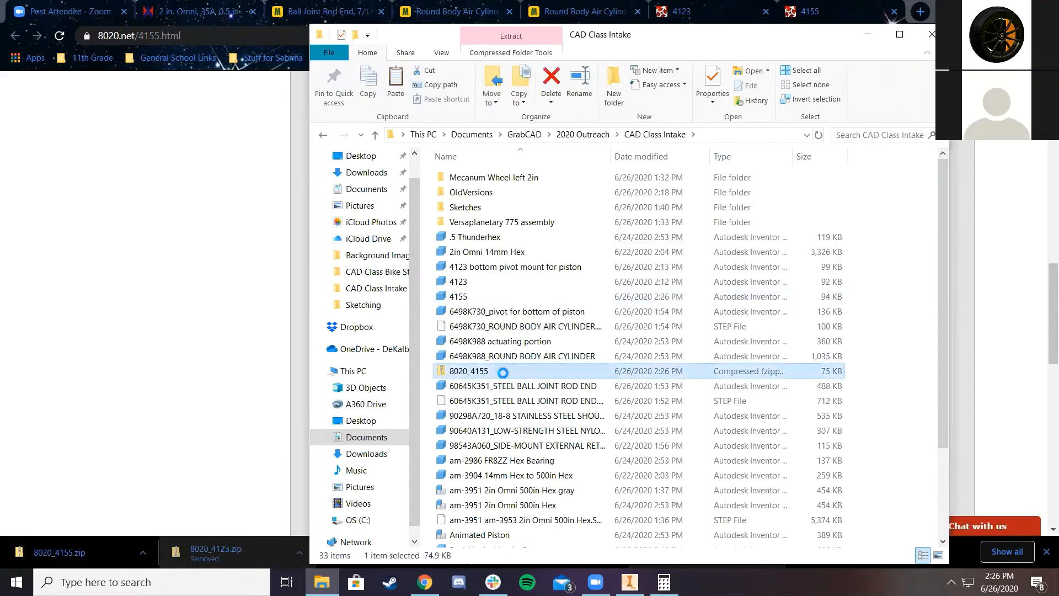
key("Delete")
Rename the extracted 4155 part file as 4155 actuating mount bracket
left_click(494, 296)
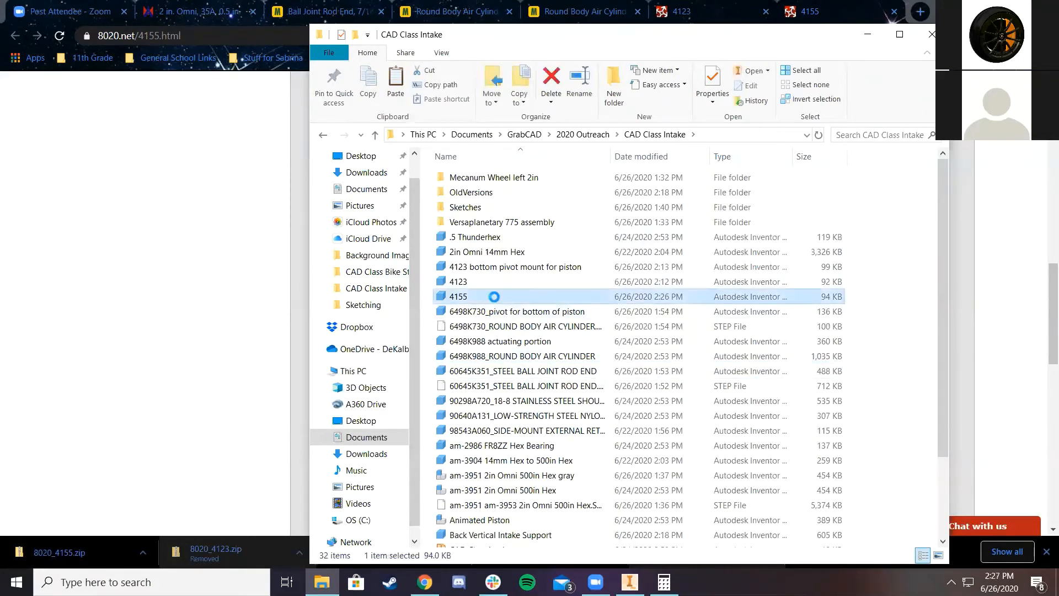
right_click(494, 296)
left_click(544, 263)
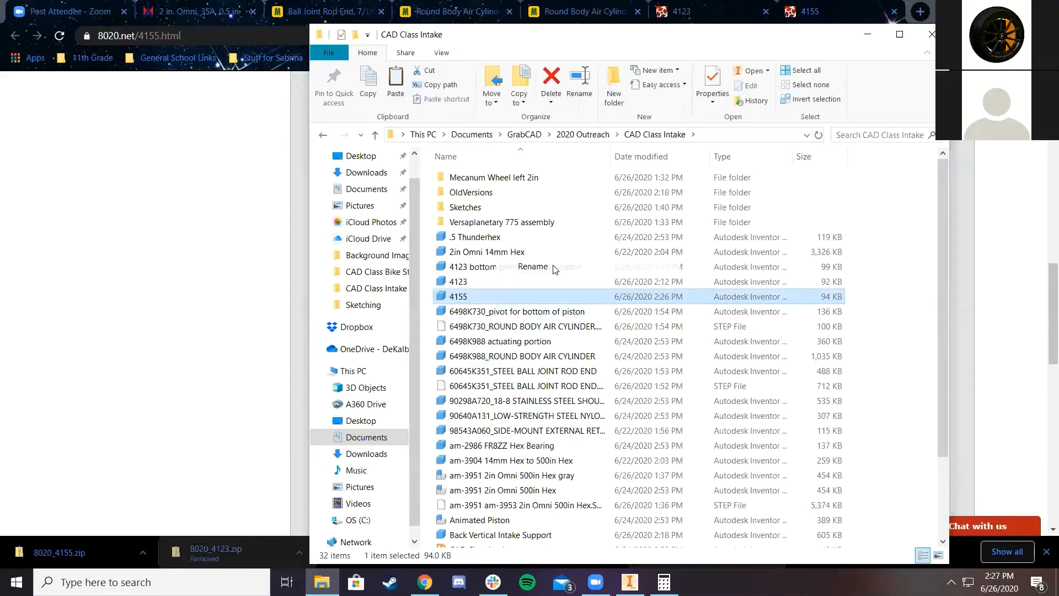
left_click(479, 300)
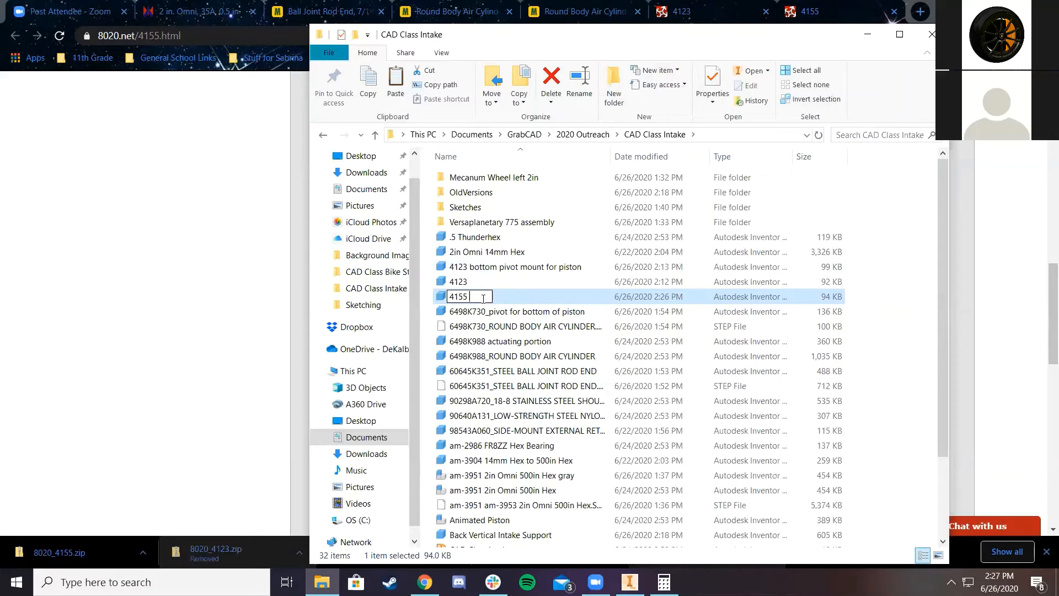
type("uating mount")
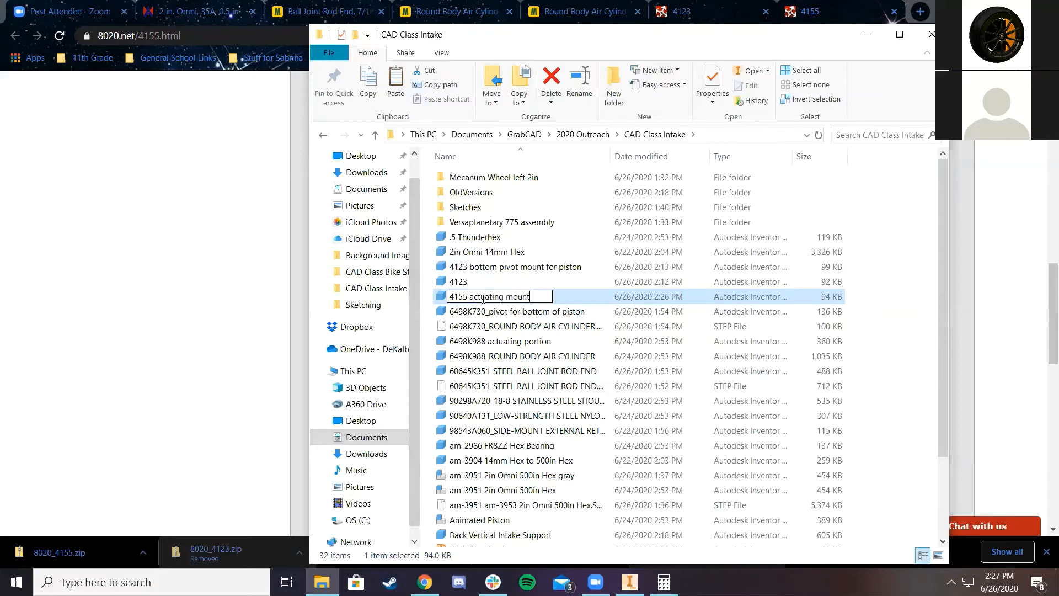
type(" bracket")
key("Return")
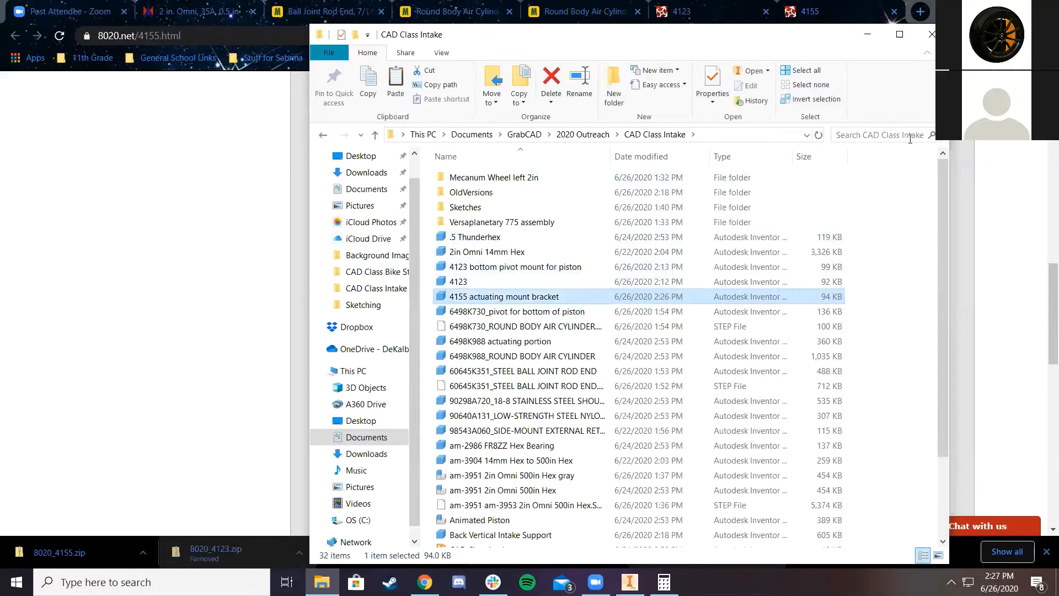
Switch to Inventor and open the 4155 actuating mount bracket part from the CAD Class Intake folder
left_click(1036, 275)
left_click(630, 582)
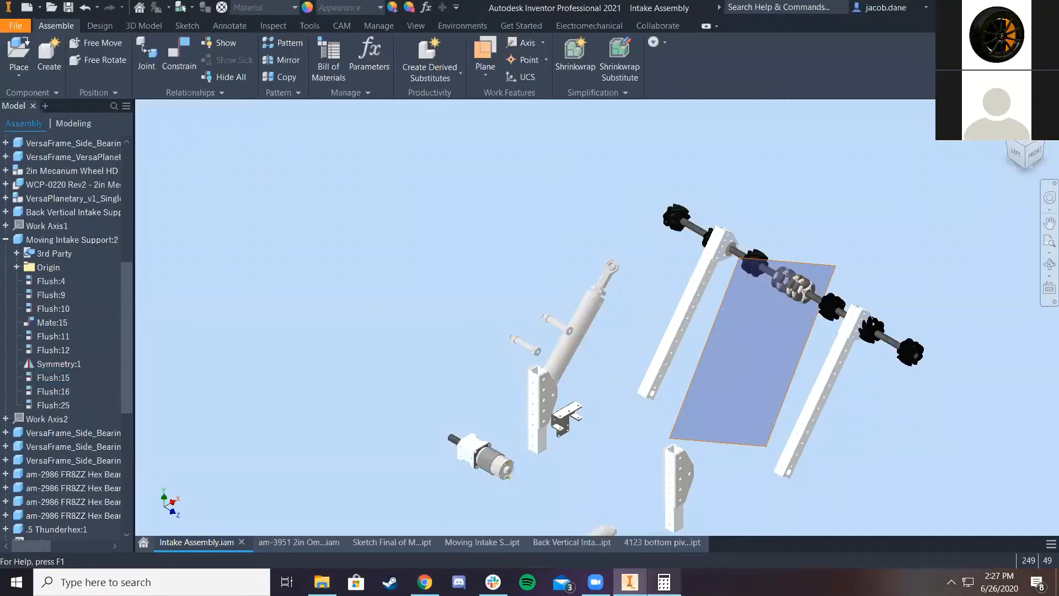
mouse_move(664, 582)
left_click(687, 474)
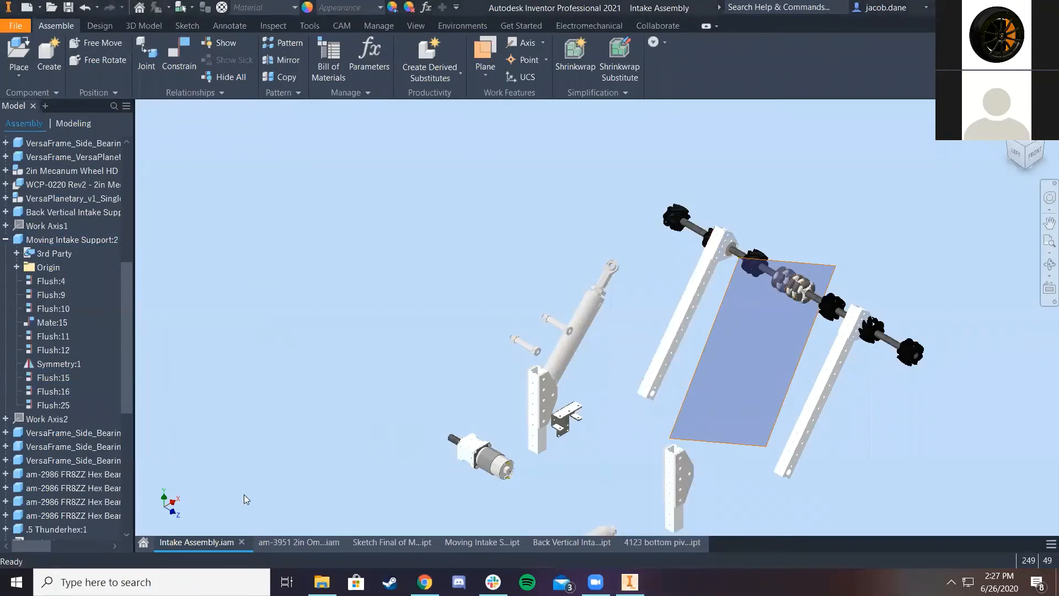
left_click(16, 26)
left_click(38, 110)
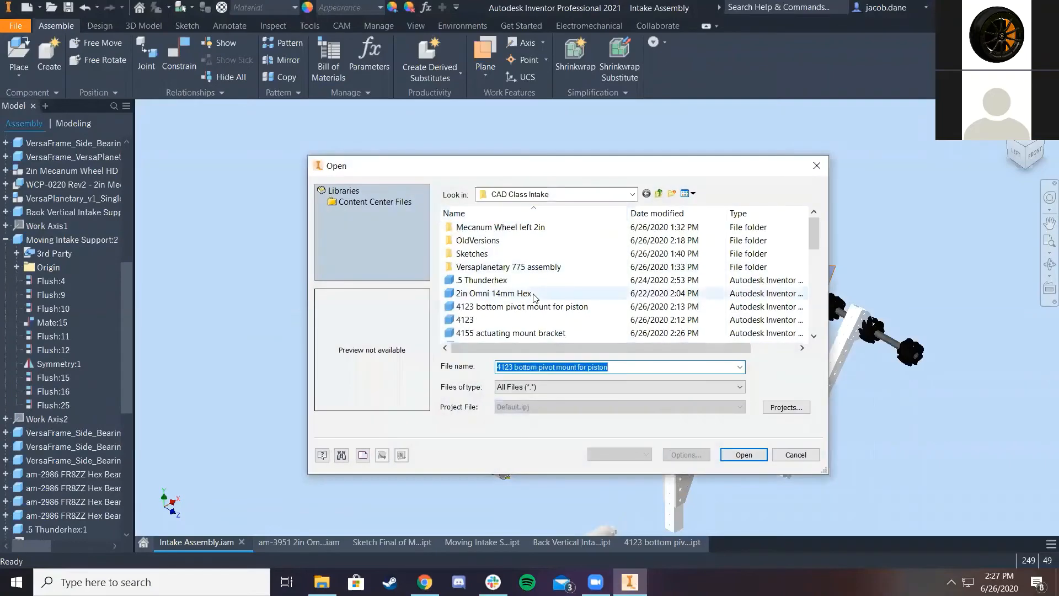
scroll(534, 298, "down", 1)
double_click(534, 297)
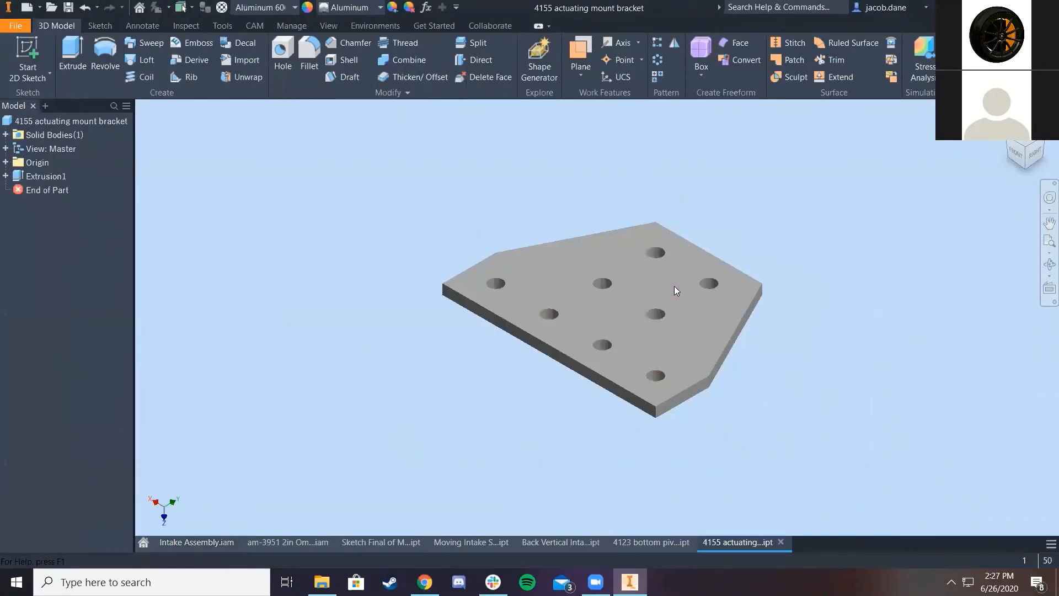
scroll(606, 325, "up", 3)
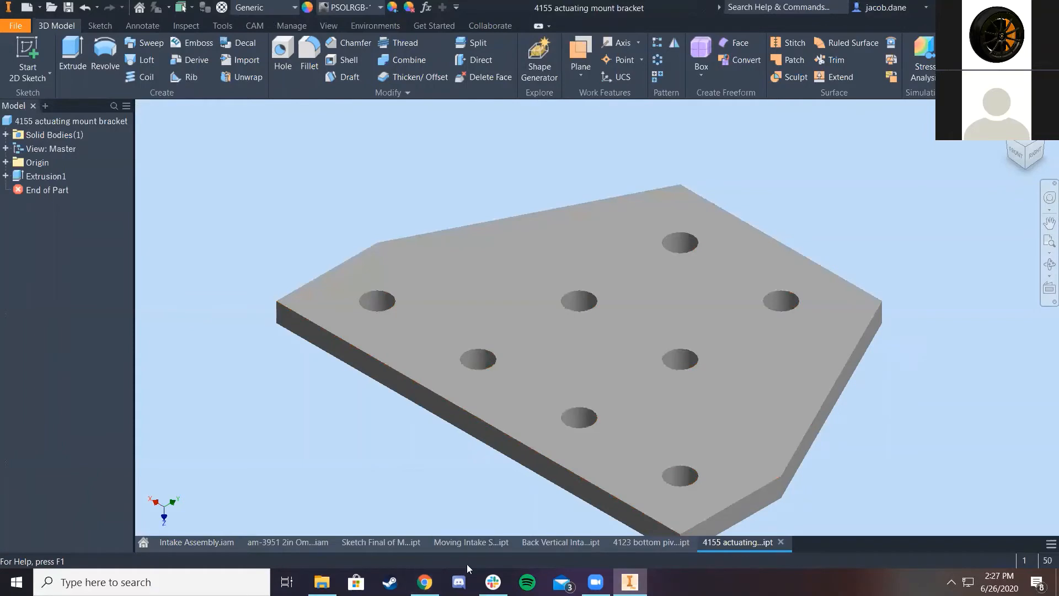
Return to the Intake Assembly and examine the piston's rod end and the moving intake supports where the bracket mounts
left_click(219, 541)
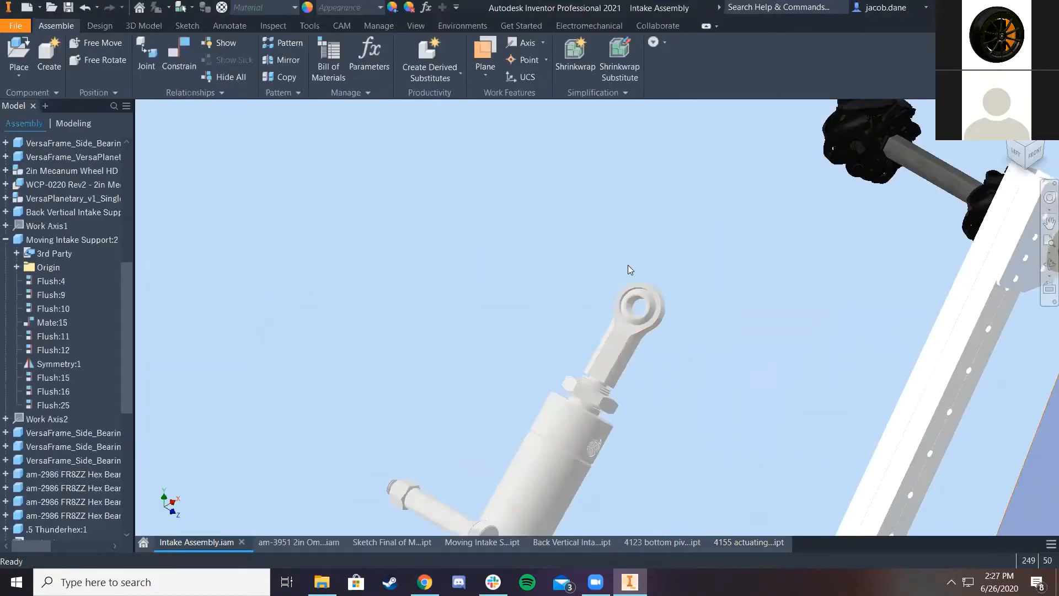
scroll(820, 394, "down", 5)
middle_click_drag(820, 394, 697, 333)
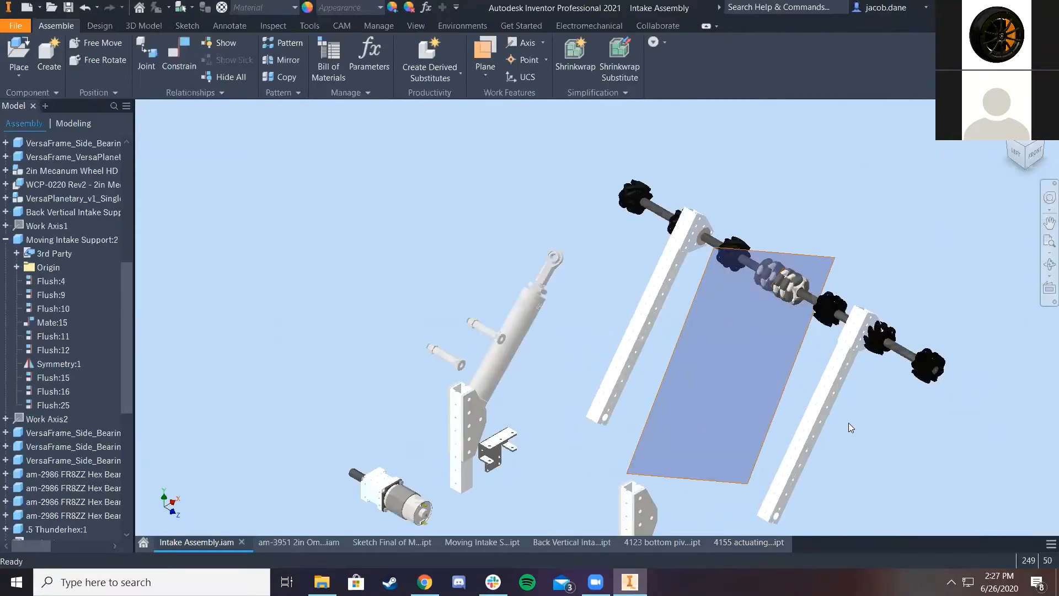
scroll(849, 423, "up", 3)
middle_click_drag(849, 422, 748, 354)
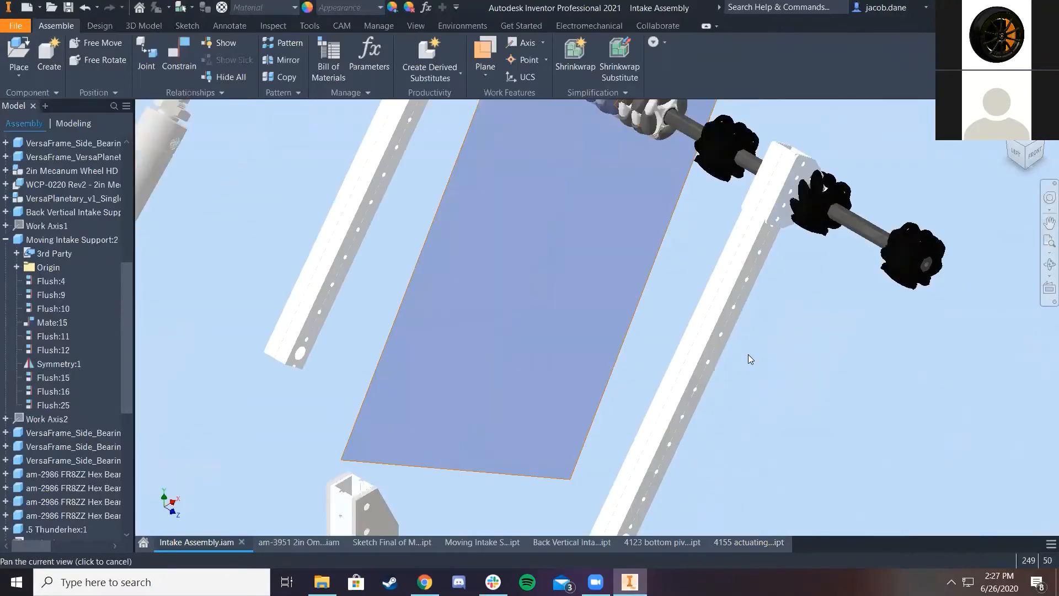
left_click(439, 574)
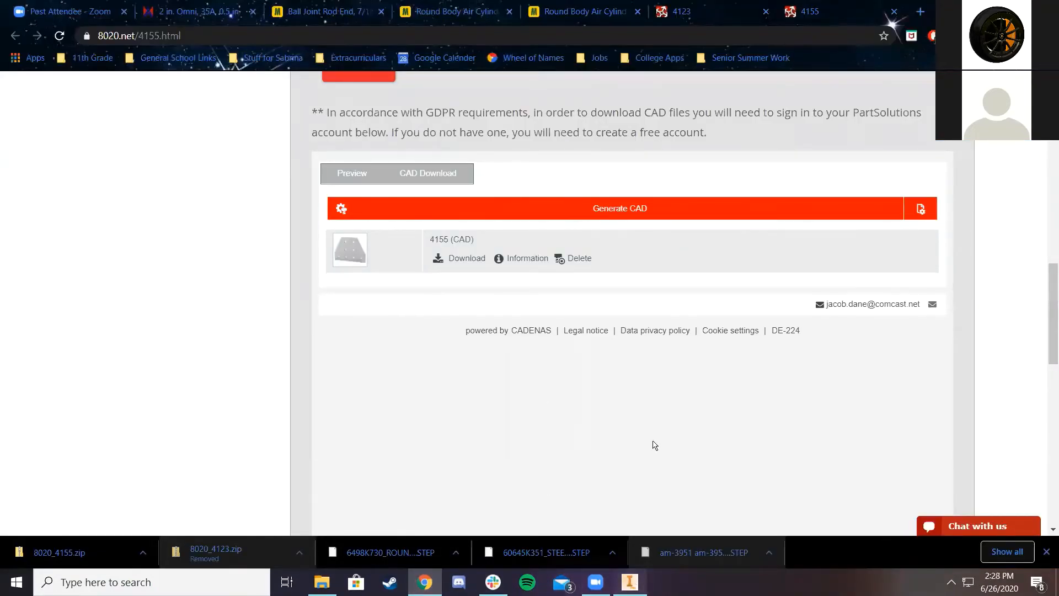
left_click(631, 579)
Examine the Sketch Final of Mechanism Intake dimensions locating the piston mount on the moving support, and return to the 4155 bracket part
left_click(401, 544)
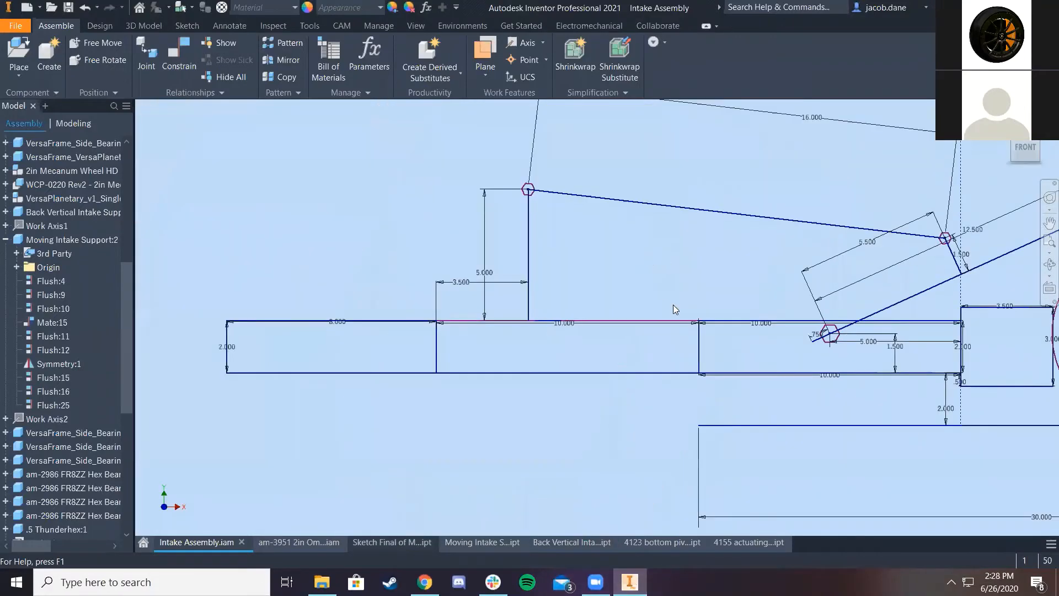
scroll(720, 320, "up", 5)
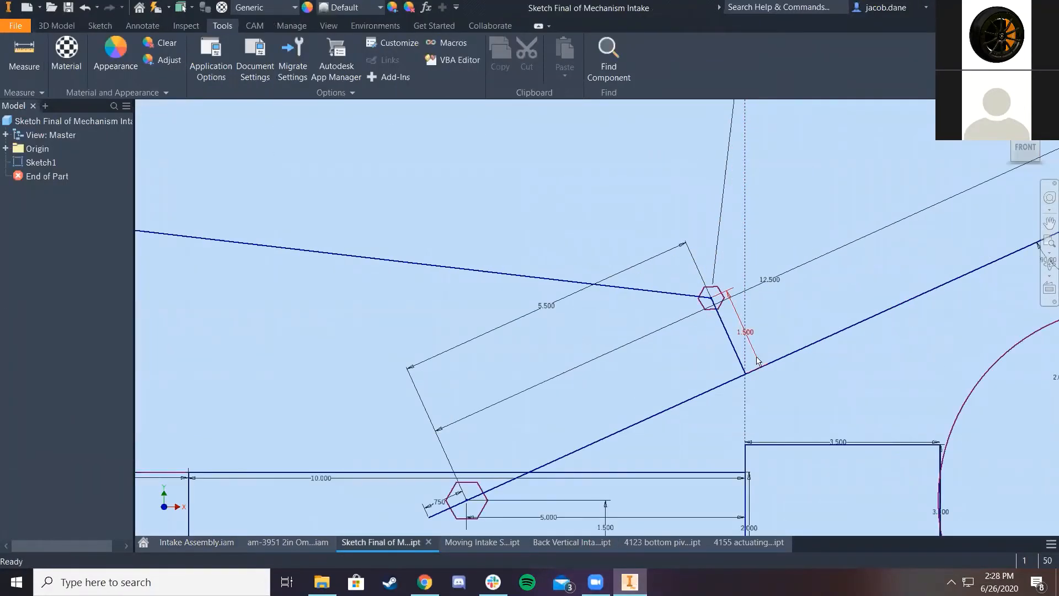
scroll(734, 323, "down", 3)
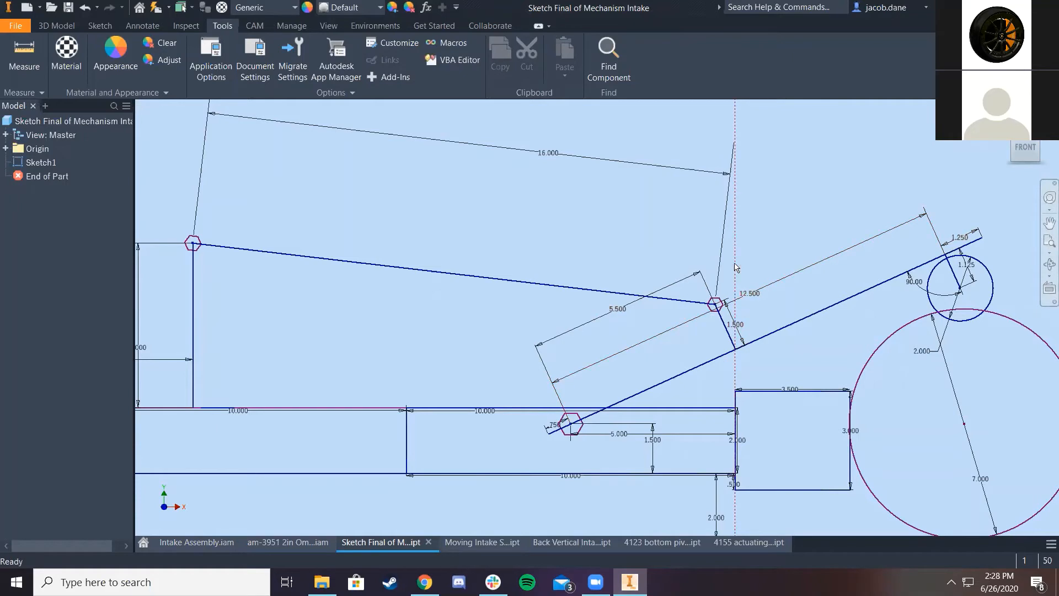
scroll(662, 248, "down", 4)
middle_click_drag(755, 392, 689, 224)
scroll(600, 272, "up", 3)
middle_click_drag(552, 270, 572, 268)
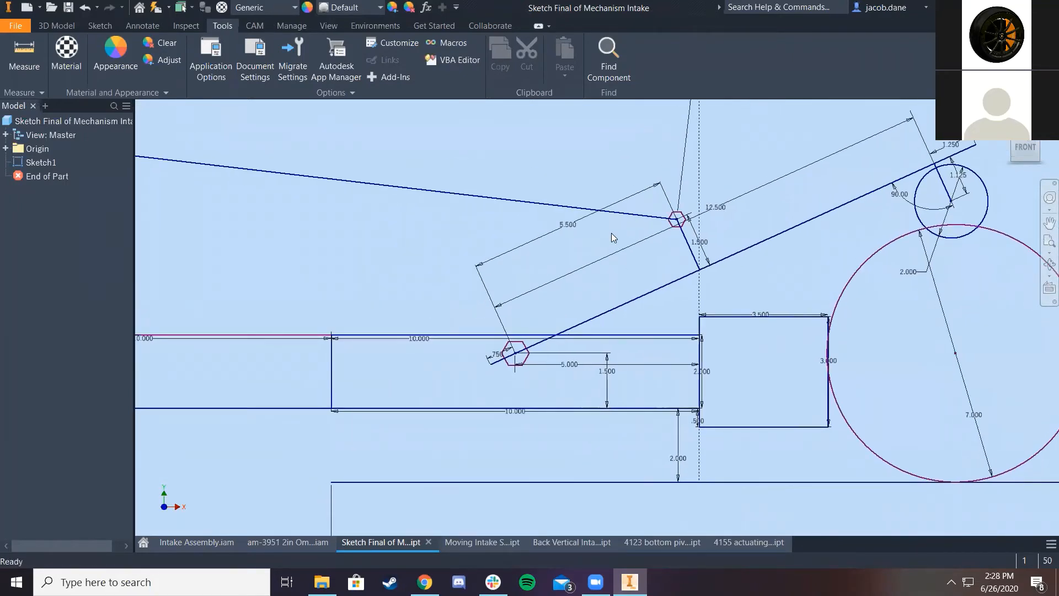
middle_click_drag(671, 227, 722, 216)
middle_click_drag(684, 272, 672, 296)
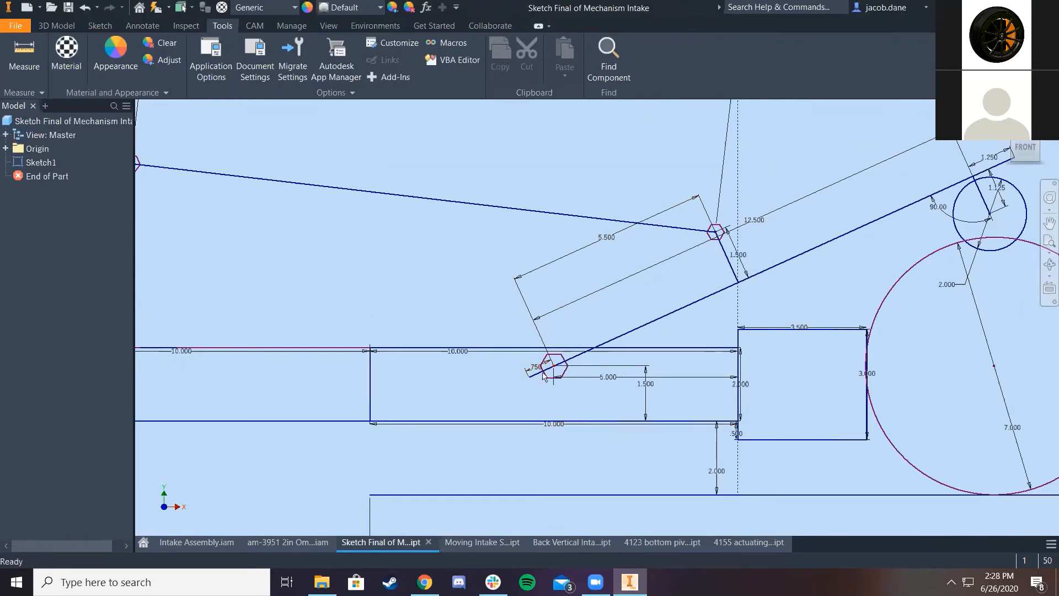
scroll(883, 265, "up", 2)
scroll(875, 243, "down", 5)
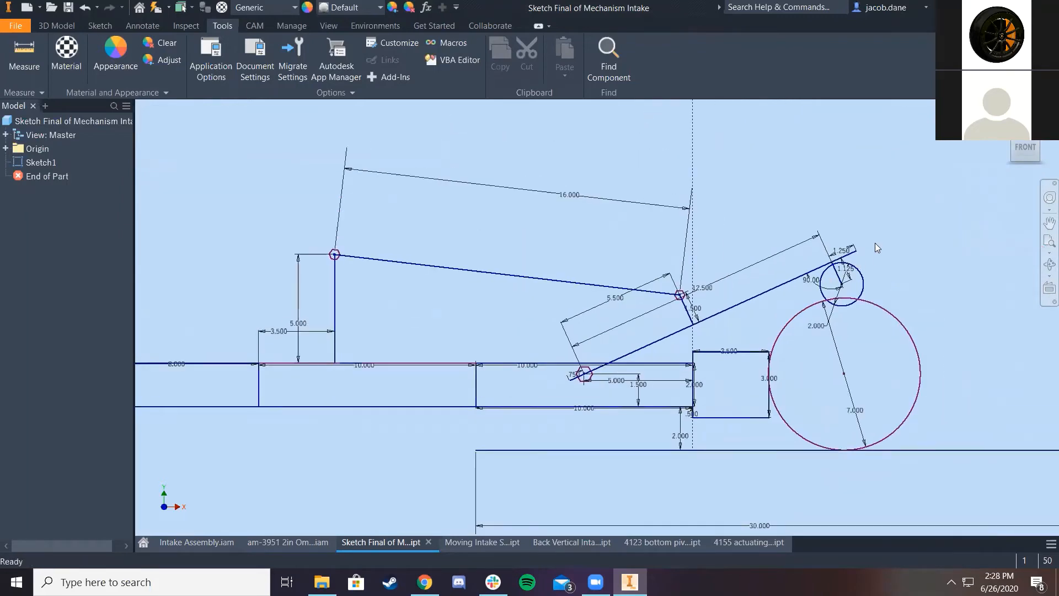
scroll(828, 260, "up", 5)
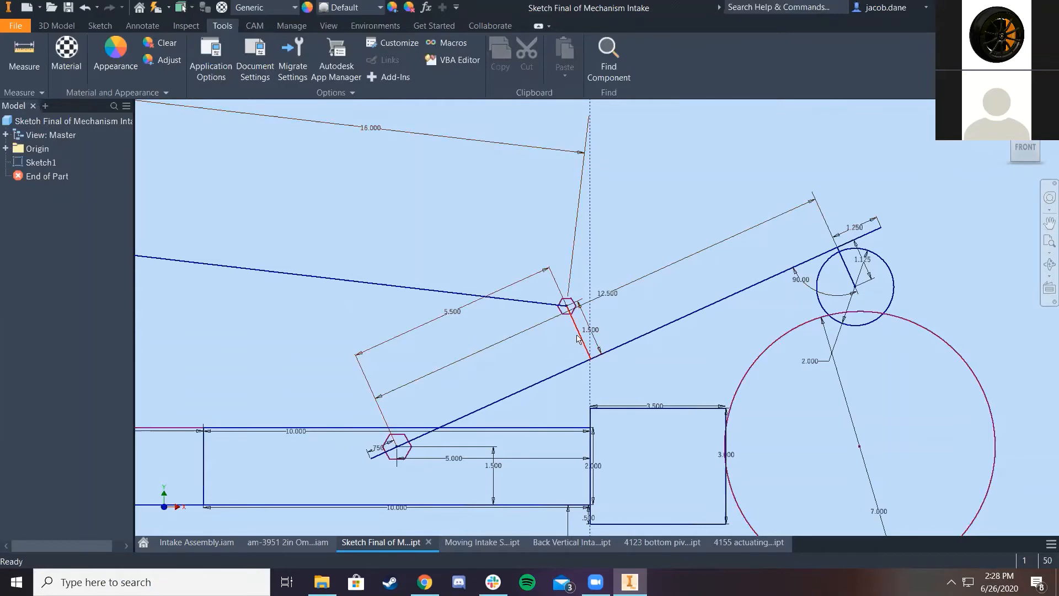
left_click(839, 248)
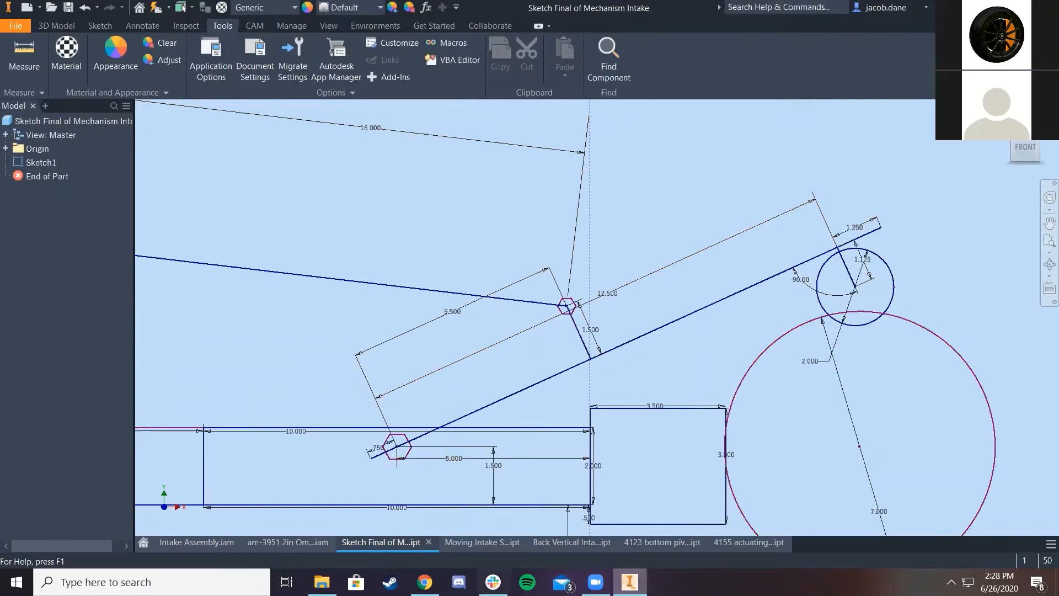
key("alt+Tab")
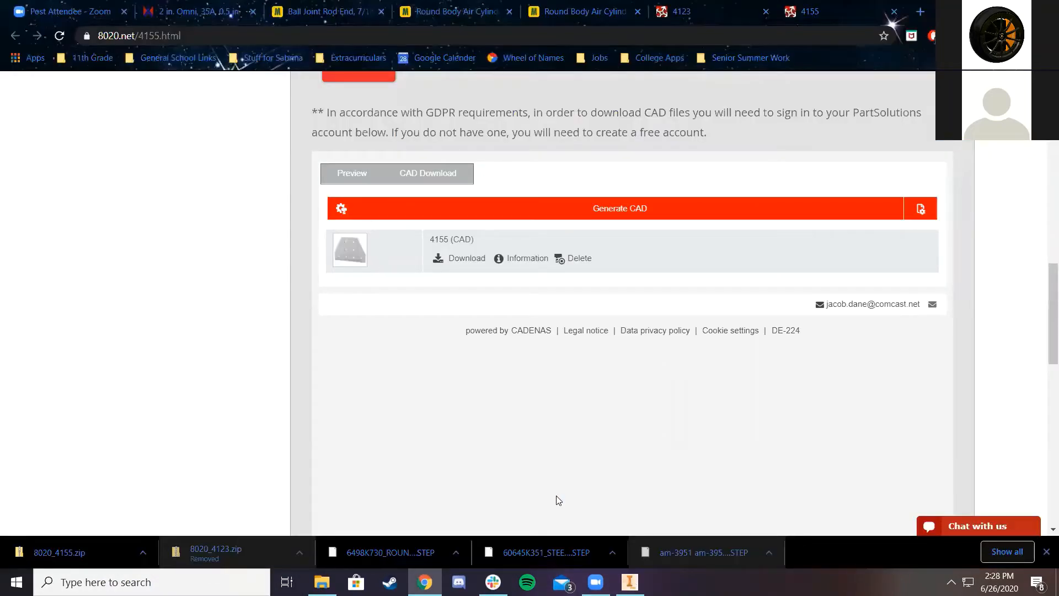
key("alt+Tab")
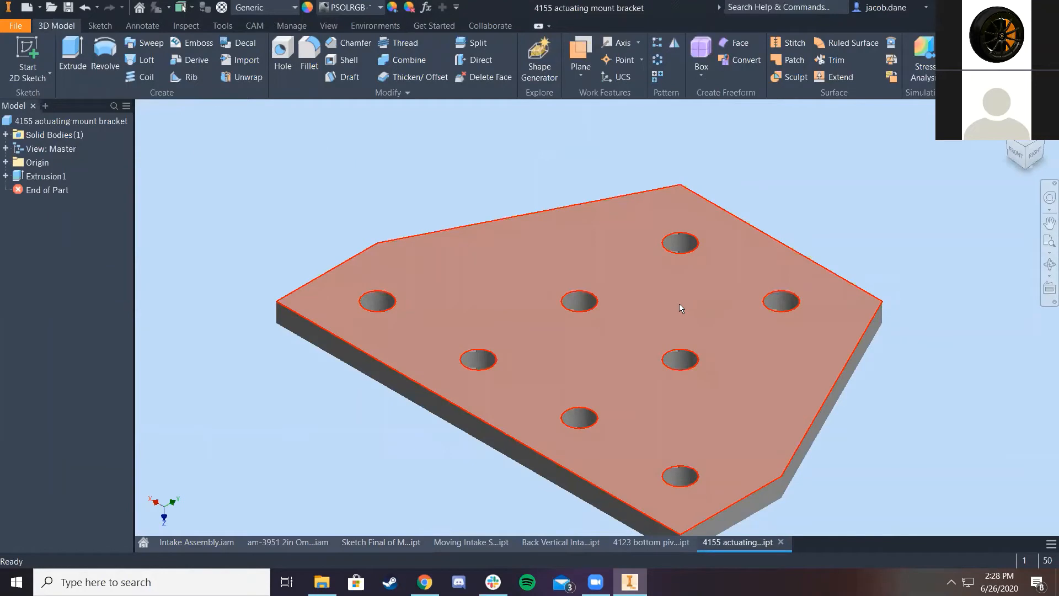
Switch to the 8020 4155 product page in Chrome and examine the plate's listed dimensions against its drawing
scroll(671, 292, "up", 3)
middle_click_drag(232, 332, 234, 298)
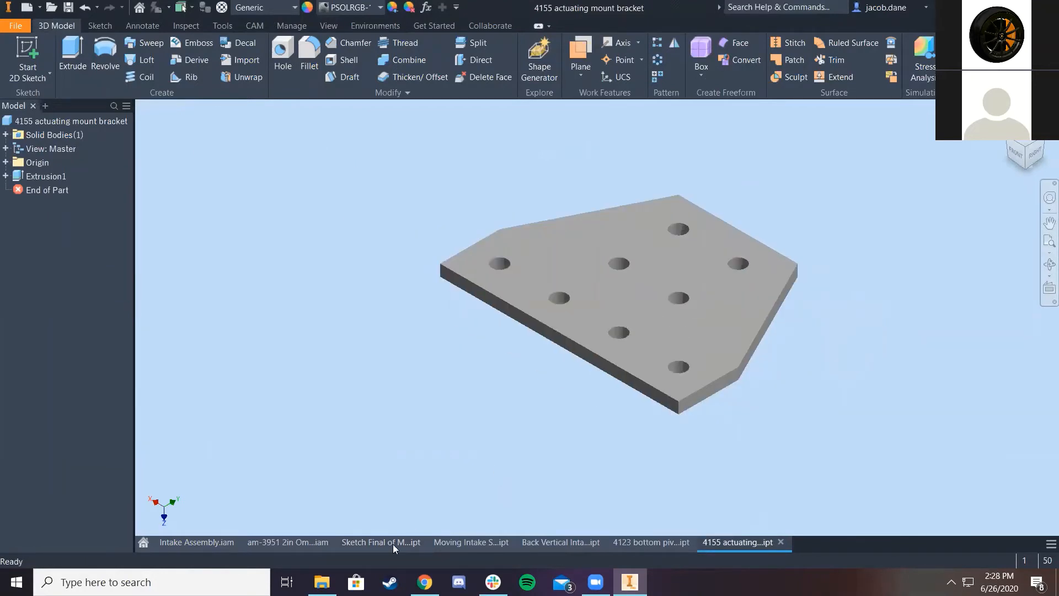
mouse_move(424, 583)
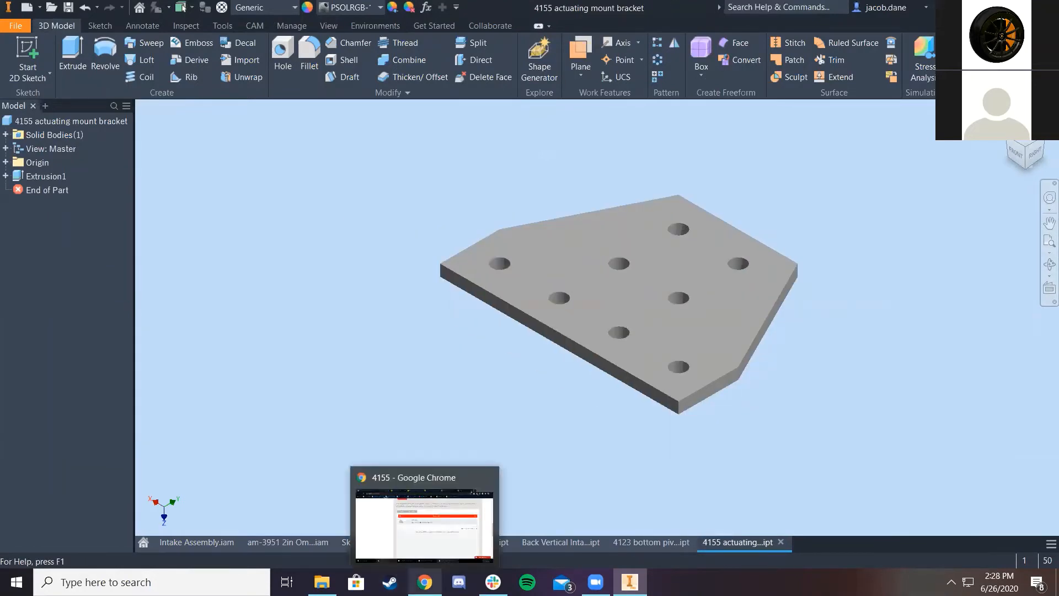
left_click(424, 525)
scroll(499, 461, "up", 5)
scroll(546, 289, "up", 4)
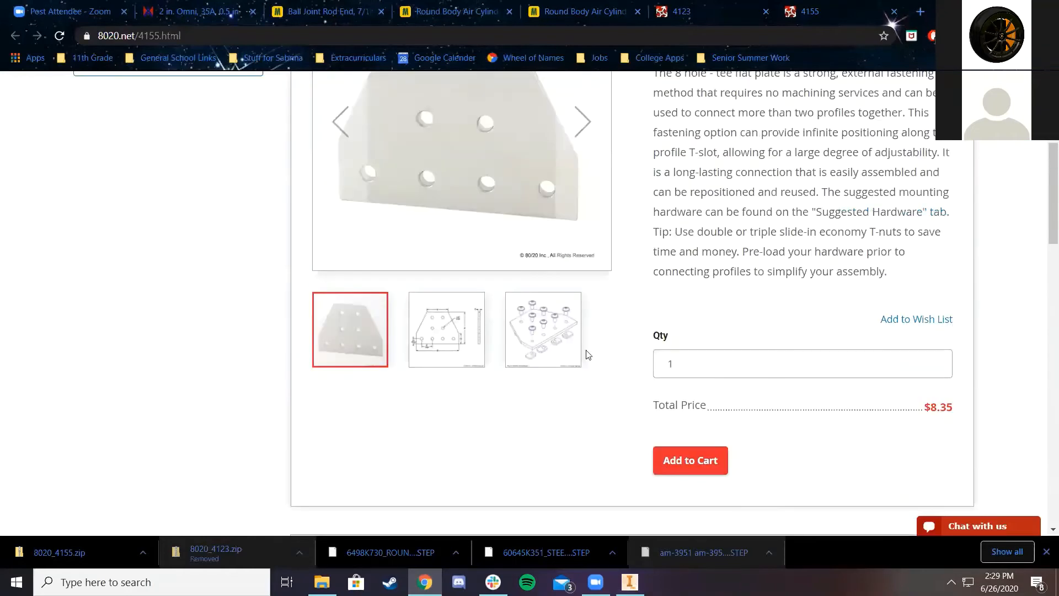
scroll(517, 409, "down", 7)
left_click(335, 146)
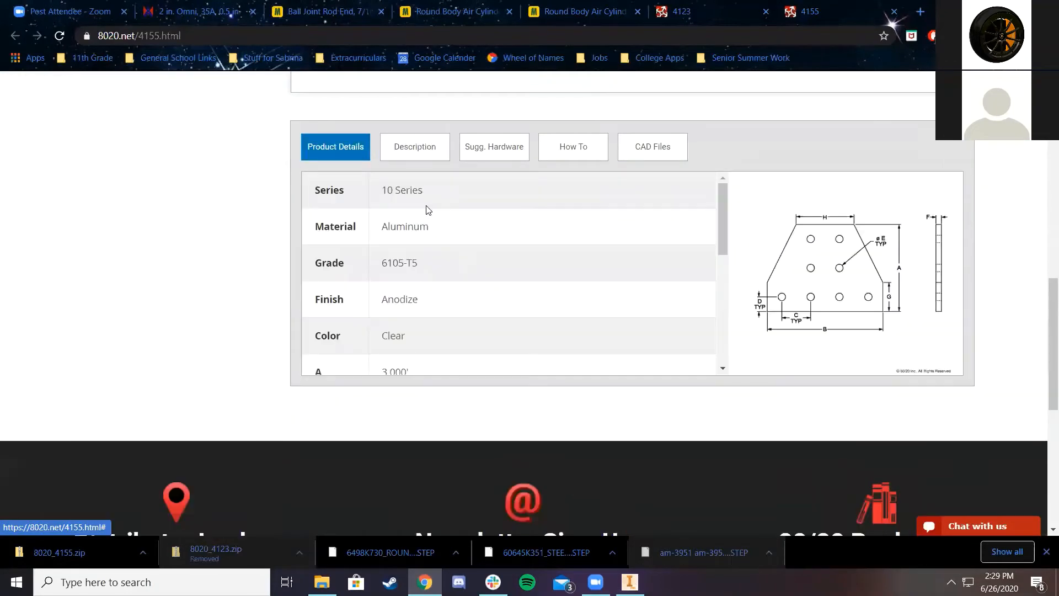
scroll(524, 280, "down", 5)
scroll(522, 276, "up", 3)
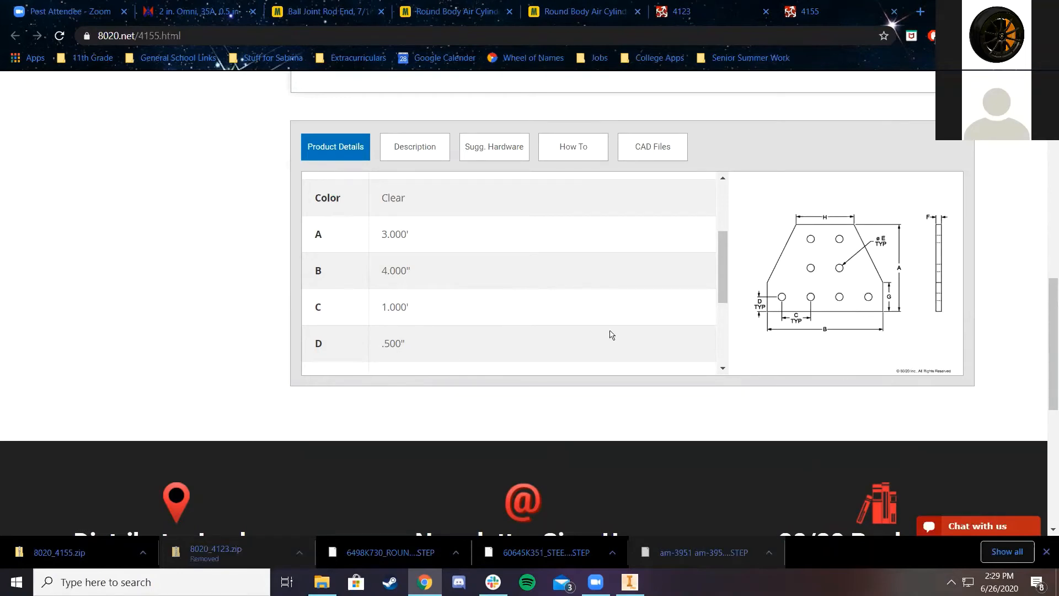
Return to the Intake Assembly in Inventor and place four copies of the 4155 actuating mount bracket near the moving intake supports
key("alt+Tab")
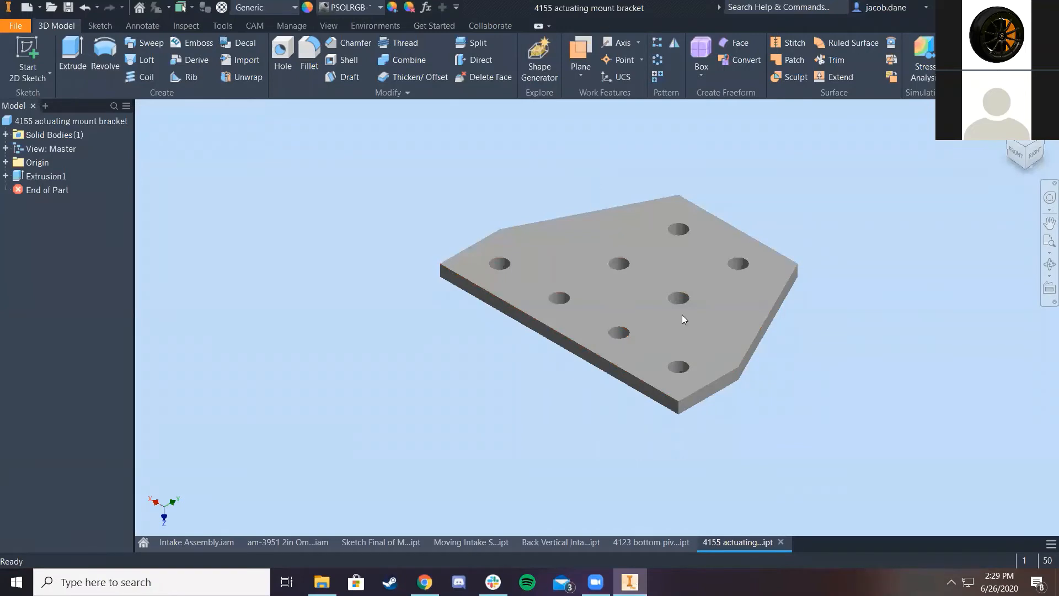
key("ctrl+Tab")
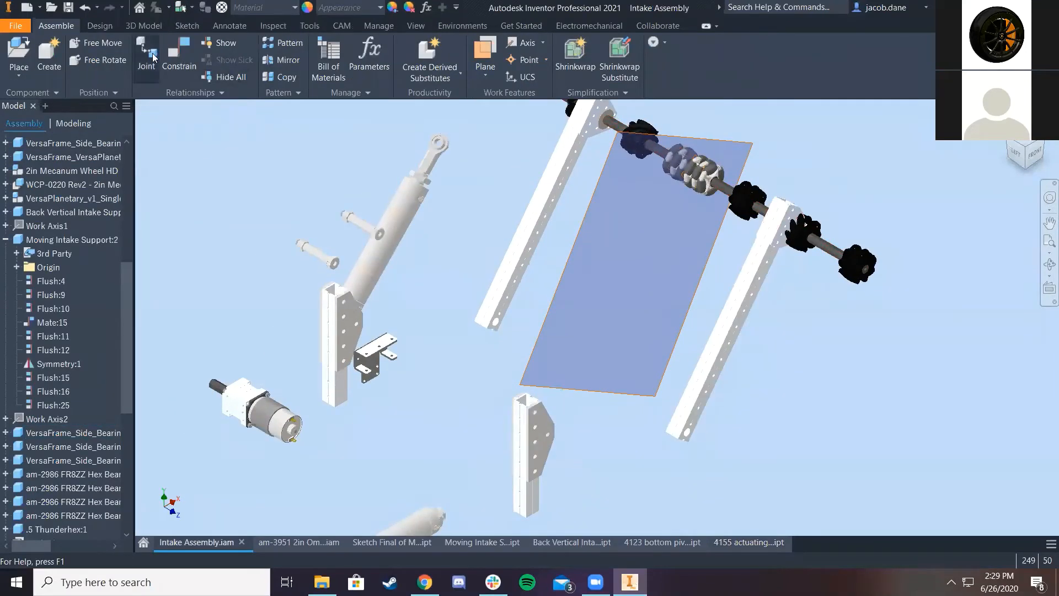
left_click(18, 52)
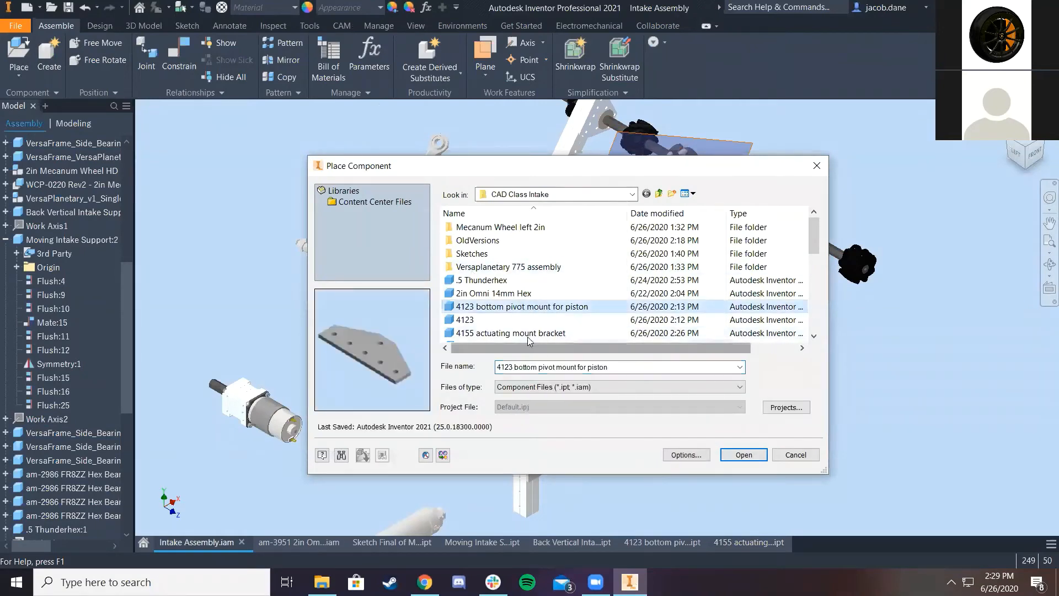
left_click(511, 333)
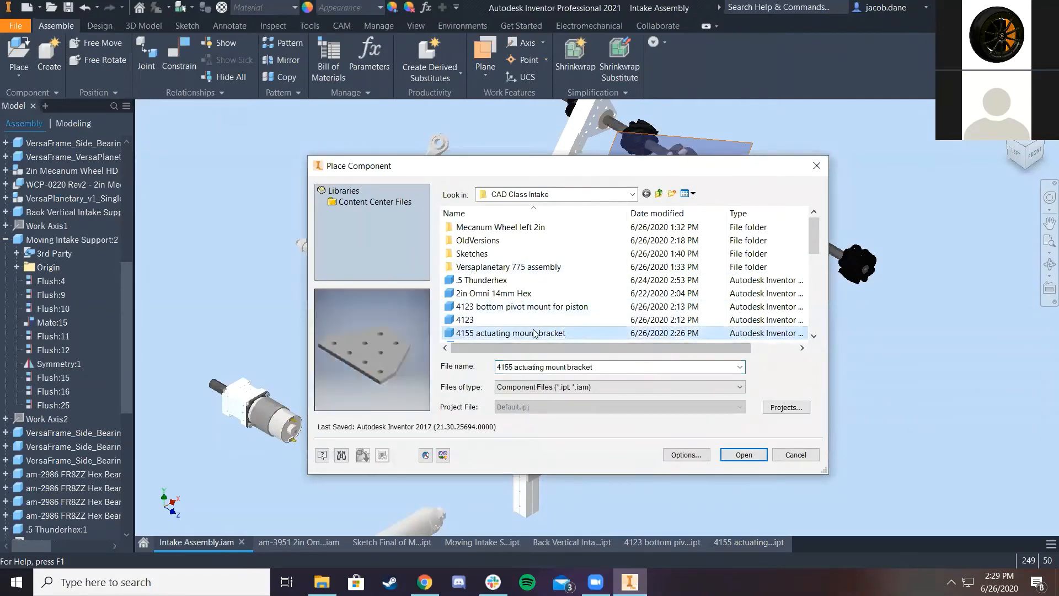
left_click(746, 457)
left_click(756, 380)
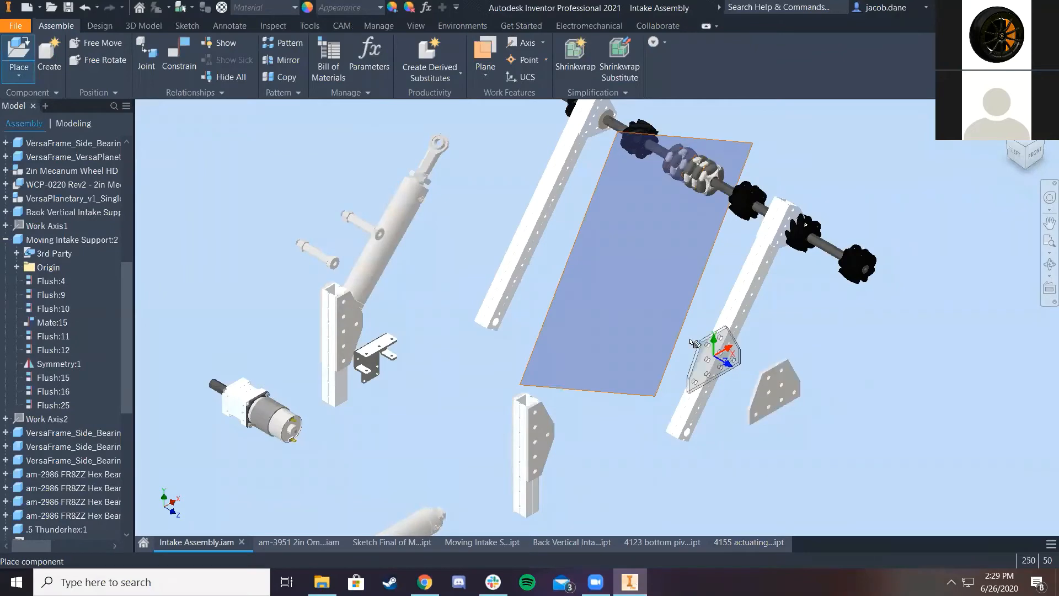
left_click(687, 330)
left_click(562, 256)
left_click(507, 217)
right_click(561, 286)
left_click(604, 283)
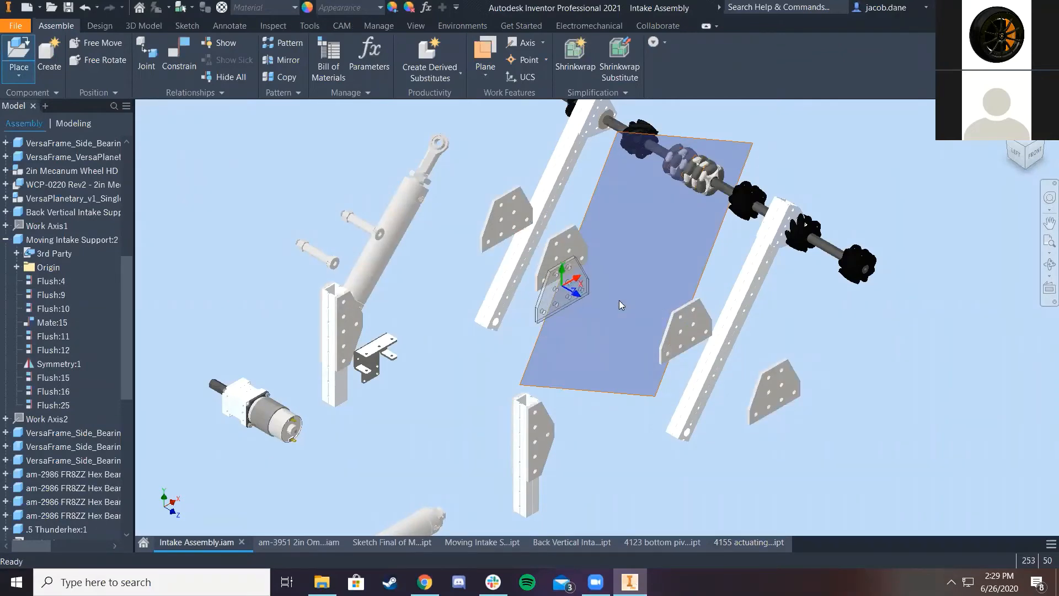
Constrain one bracket's short end face flush to the moving intake support's upper end face with a 6.25 in offset
scroll(850, 364, "up", 5)
left_click(187, 69)
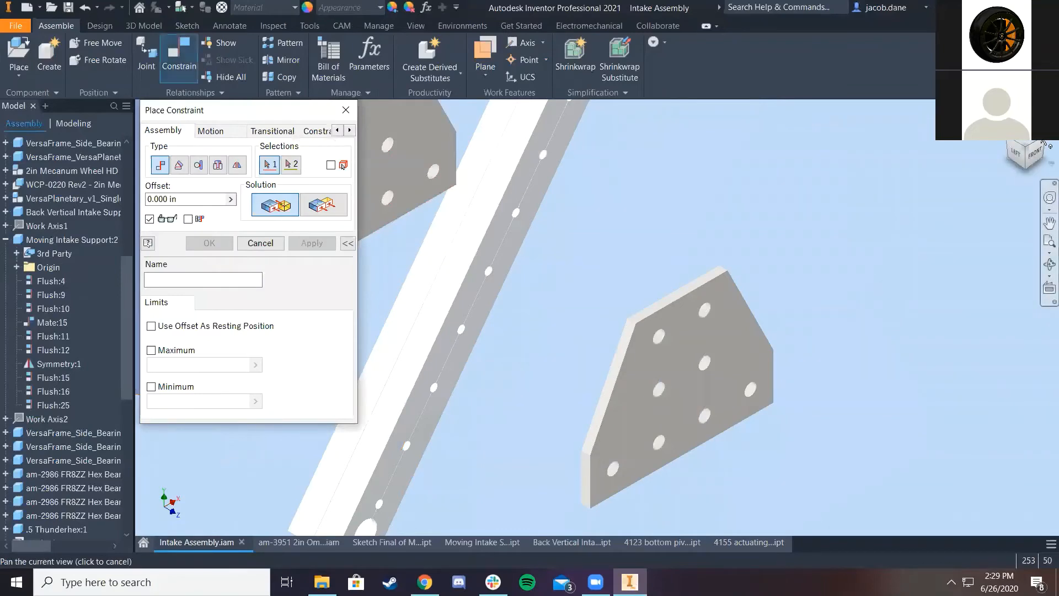
left_click(1043, 142)
scroll(636, 437, "up", 6)
scroll(485, 356, "up", 3)
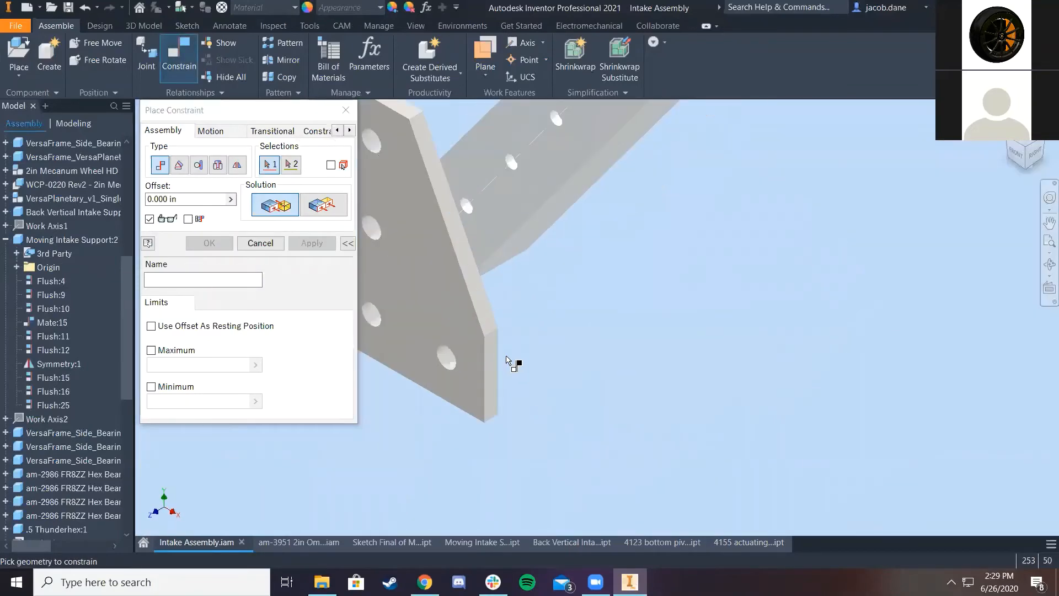
left_click(495, 367)
scroll(523, 326, "down", 5)
scroll(572, 246, "up", 6)
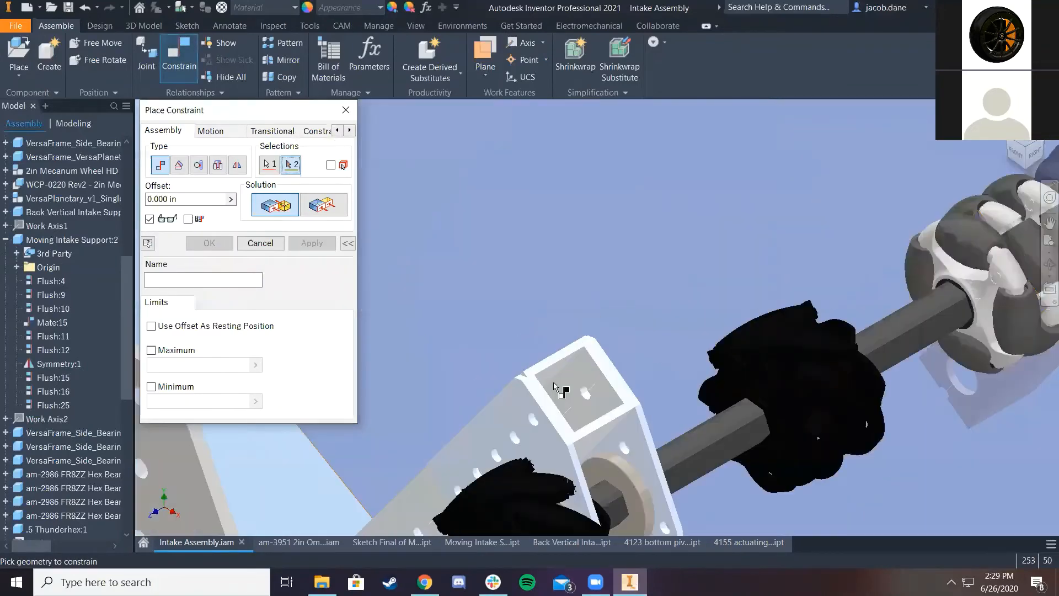
scroll(530, 379, "up", 3)
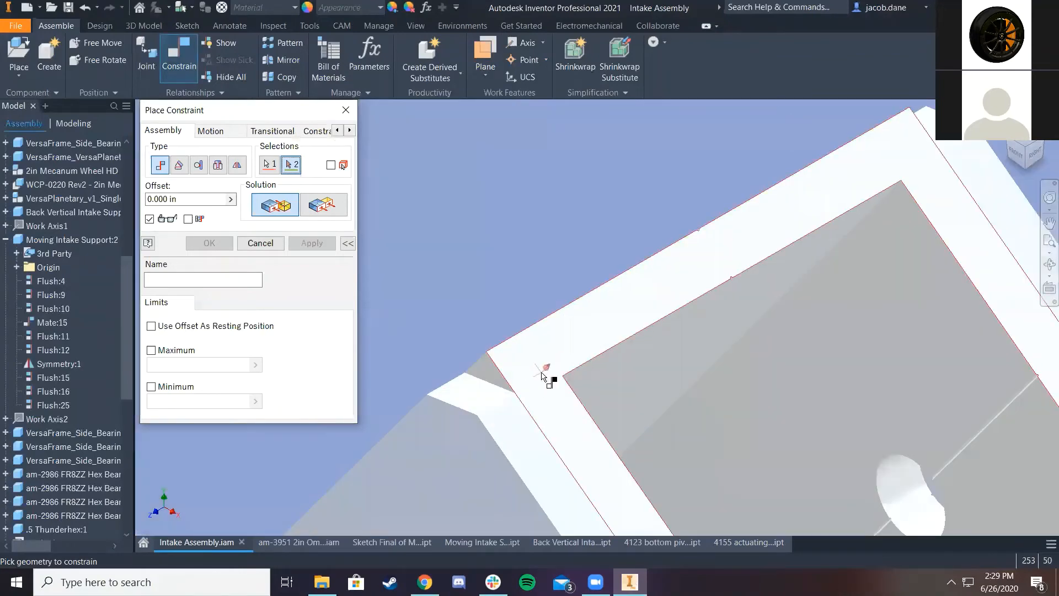
left_click(535, 380)
left_click(321, 211)
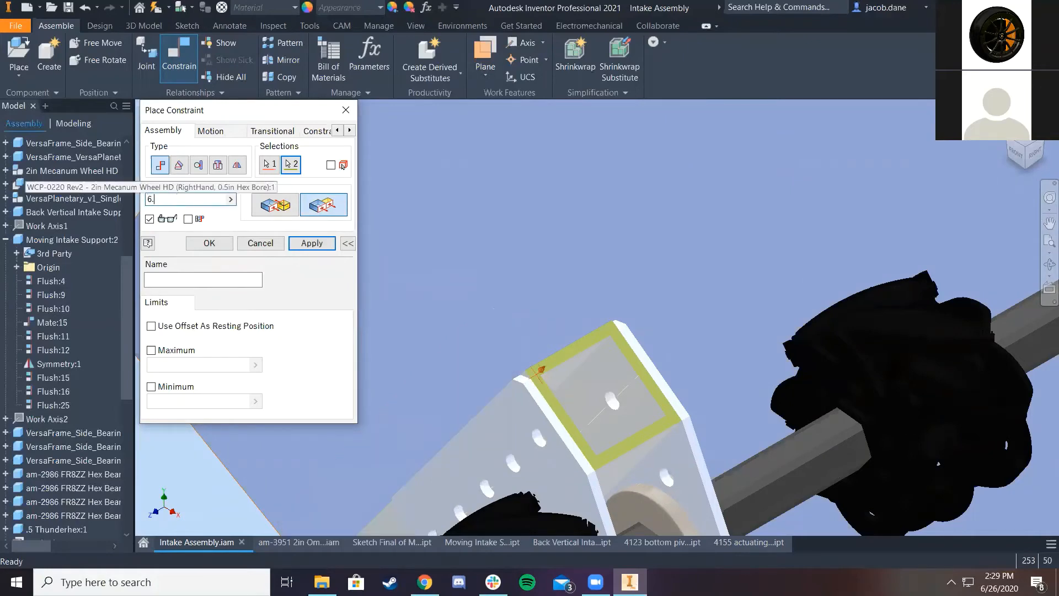
scroll(490, 283, "down", 5)
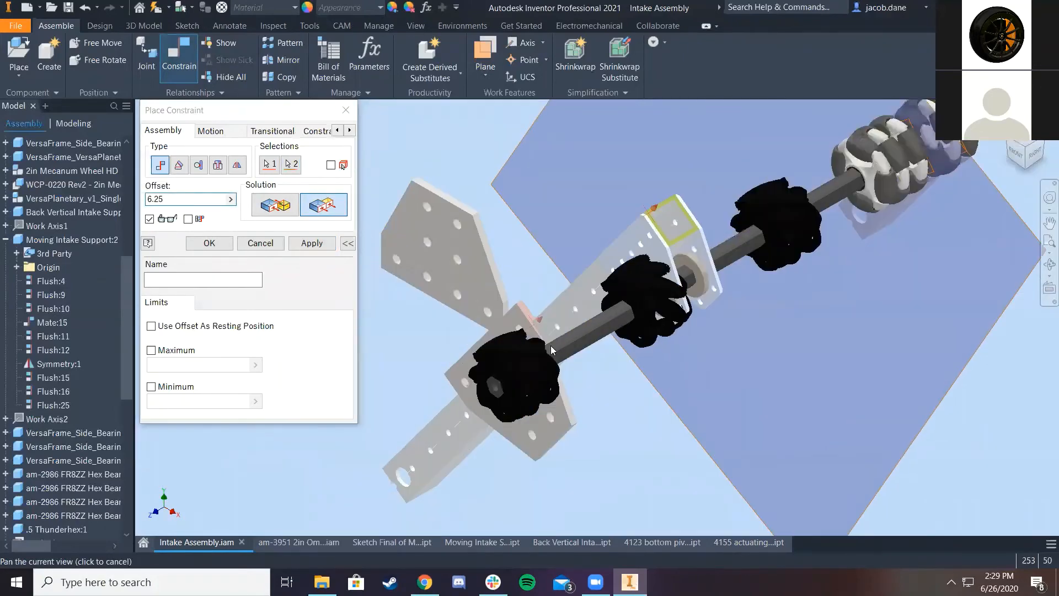
scroll(353, 295, "up", 5)
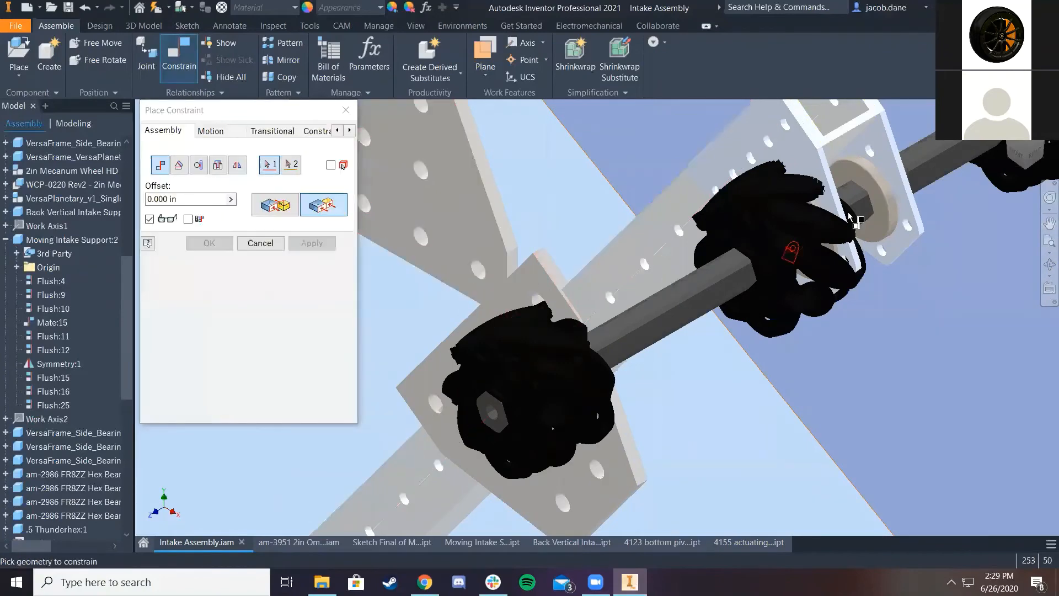
Constrain the same bracket's long edge face flush with the back face of the moving intake support at zero offset
key("F6")
scroll(655, 305, "up", 5)
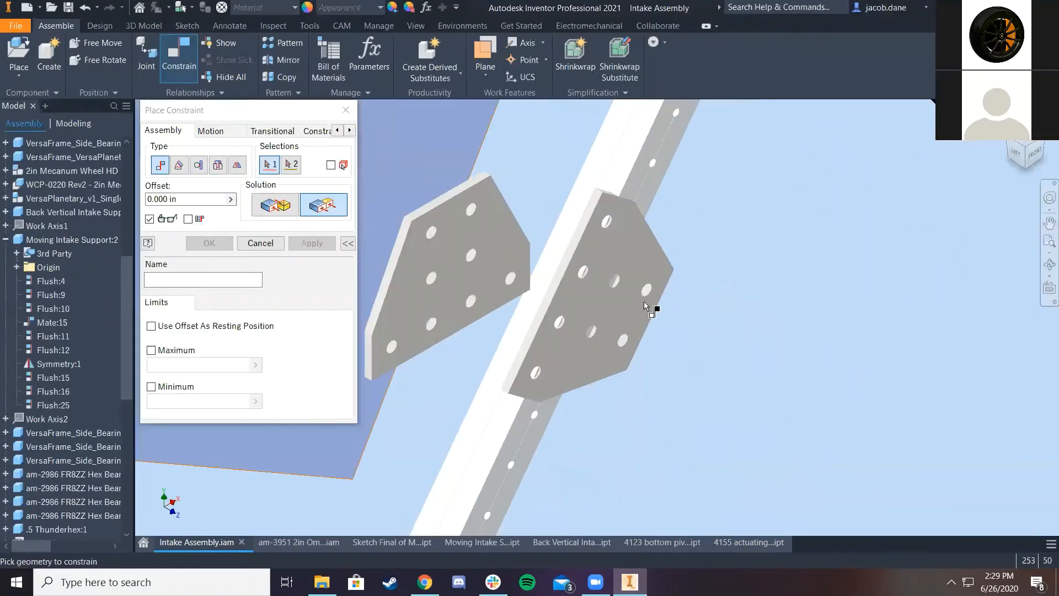
left_click(568, 271)
left_click(1043, 159)
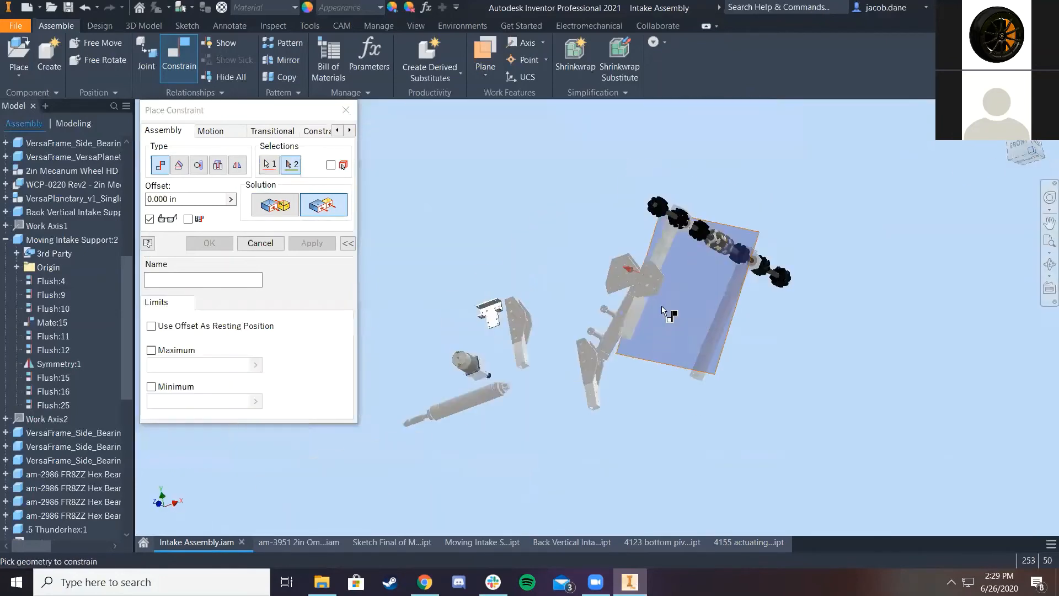
scroll(751, 291, "up", 5)
left_click(830, 330)
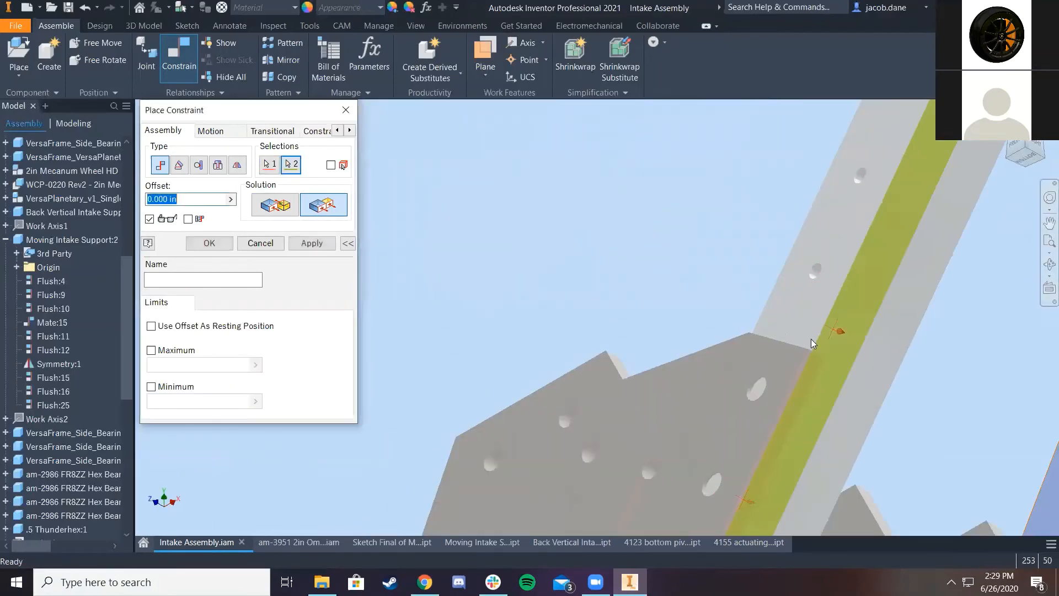
scroll(767, 398, "down", 5)
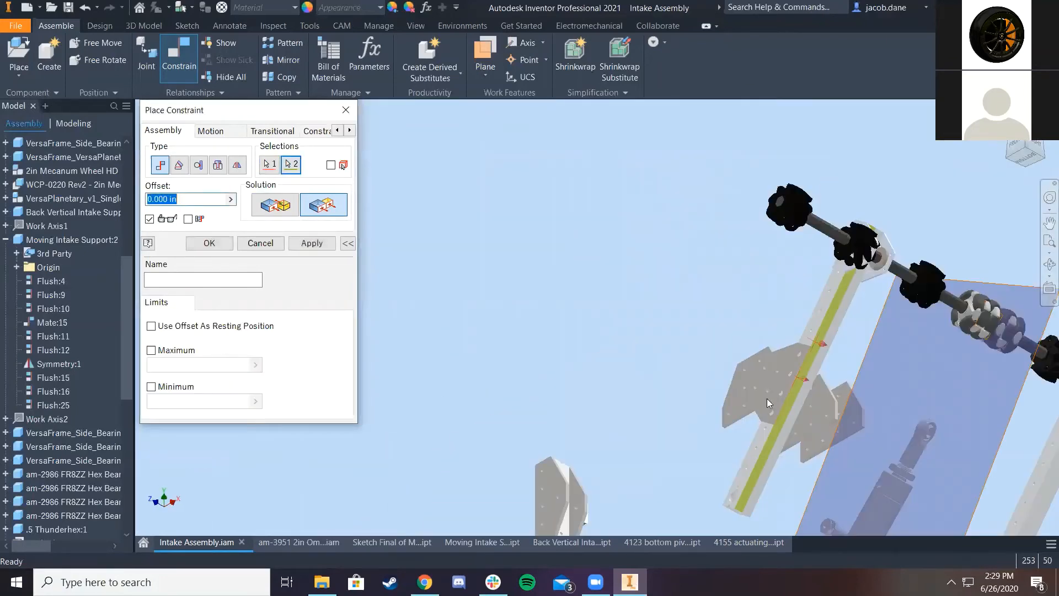
left_click(1013, 144)
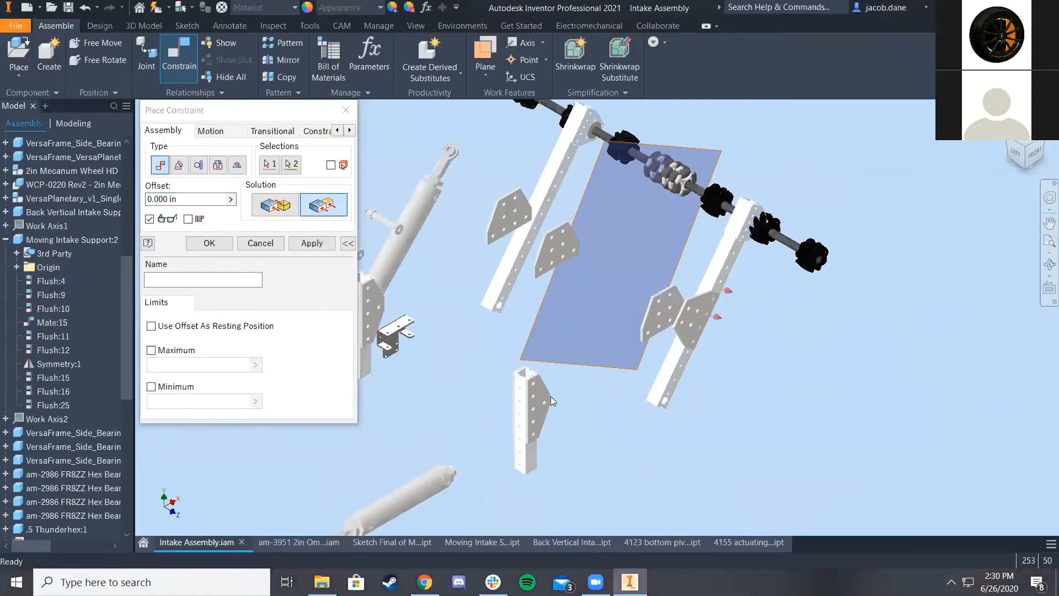
scroll(546, 398, "up", 5)
scroll(634, 381, "down", 5)
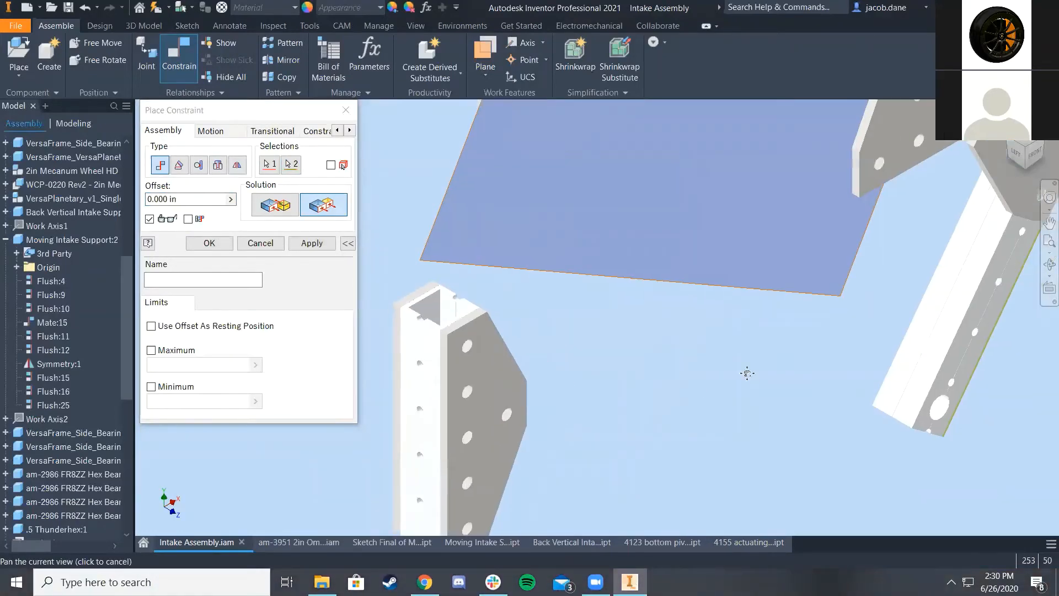
scroll(649, 367, "up", 5)
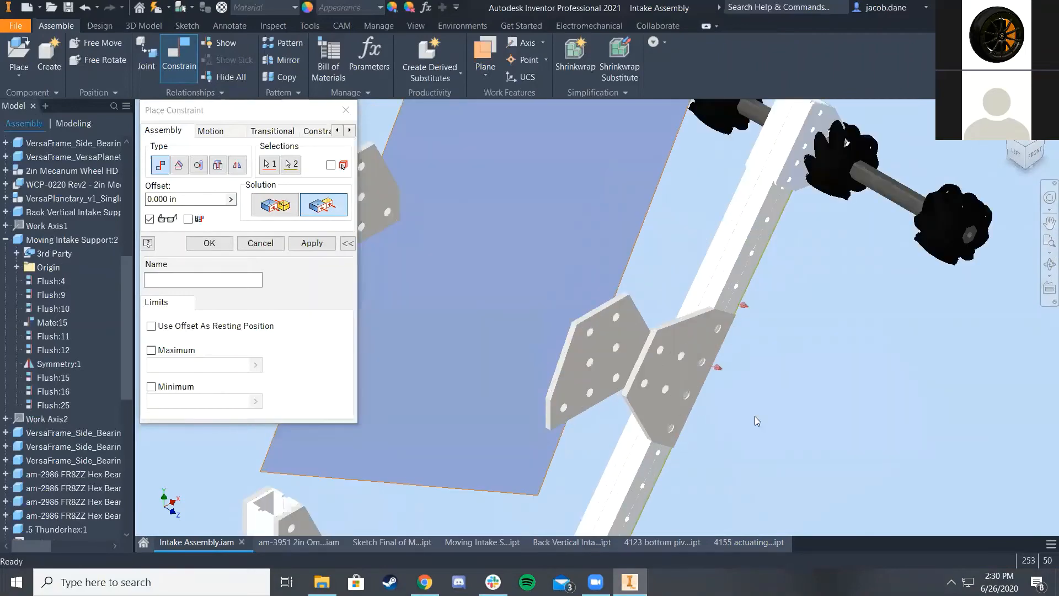
left_click(312, 243)
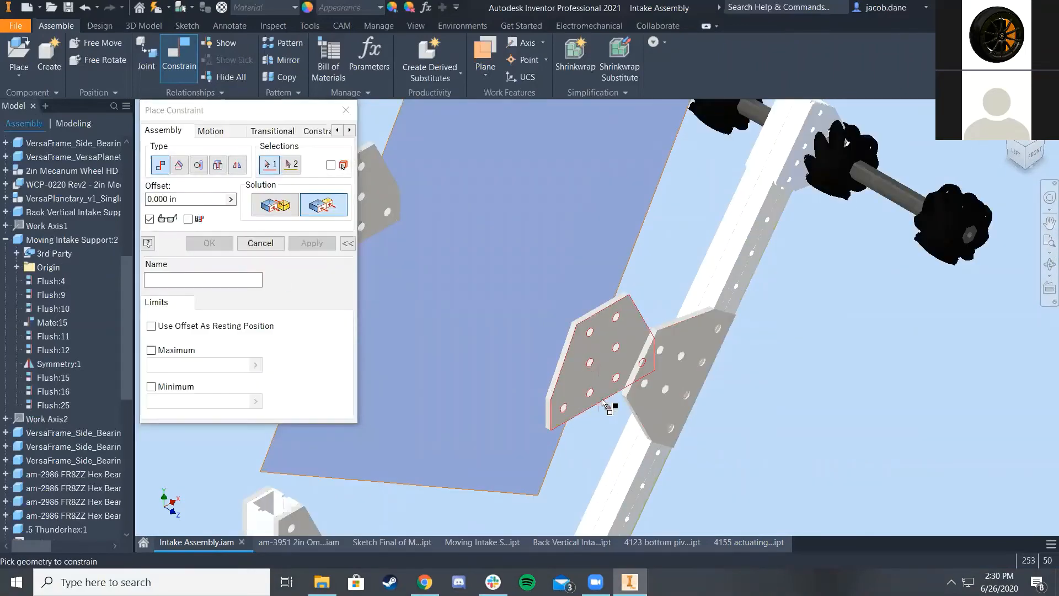
left_click(261, 243)
Move the bracket clear of the support and mate its inner broad face to the support's outer side face at zero offset
left_click_drag(684, 351, 790, 385)
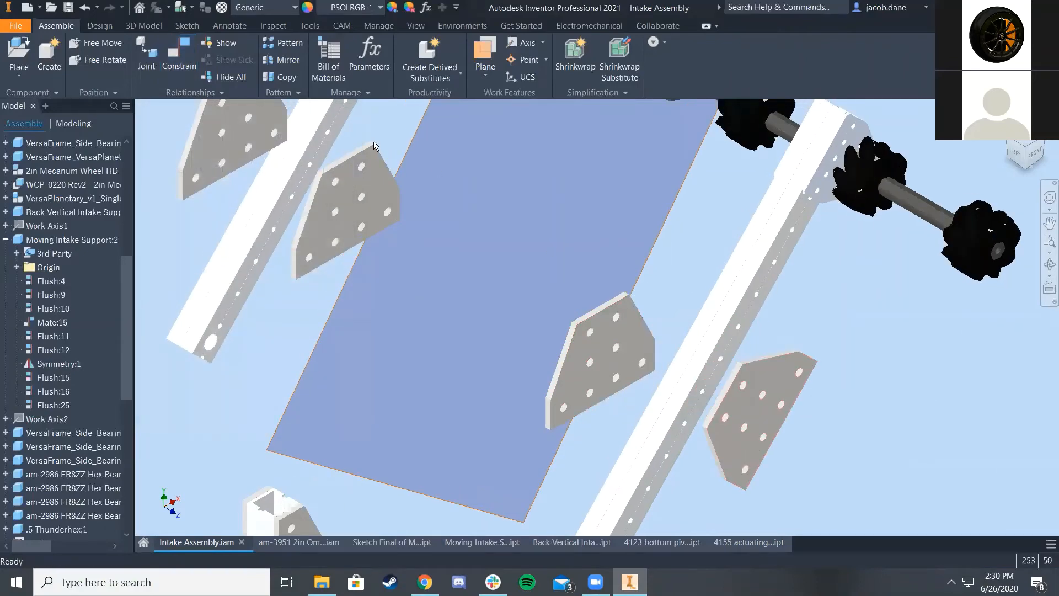
left_click(179, 55)
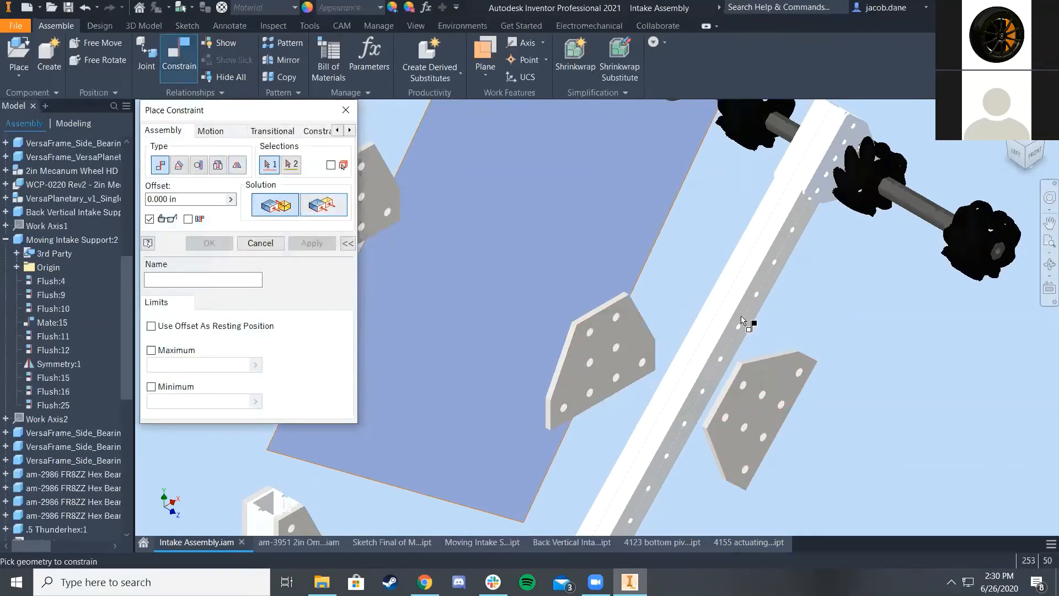
scroll(717, 336, "up", 3)
left_click(696, 349)
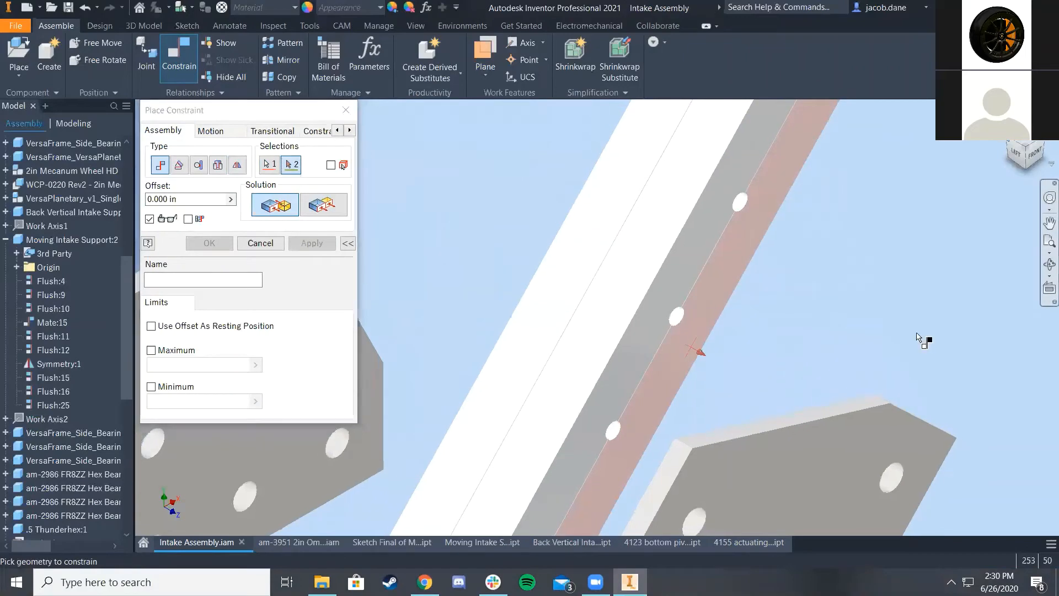
scroll(919, 340, "down", 5)
scroll(515, 208, "up", 5)
left_click(453, 176)
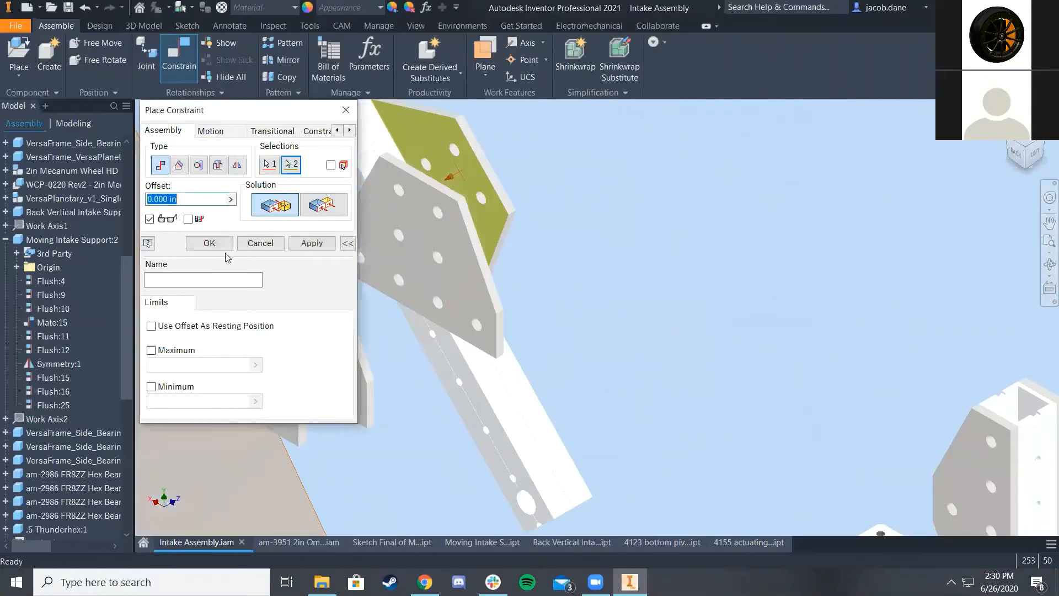
left_click(209, 243)
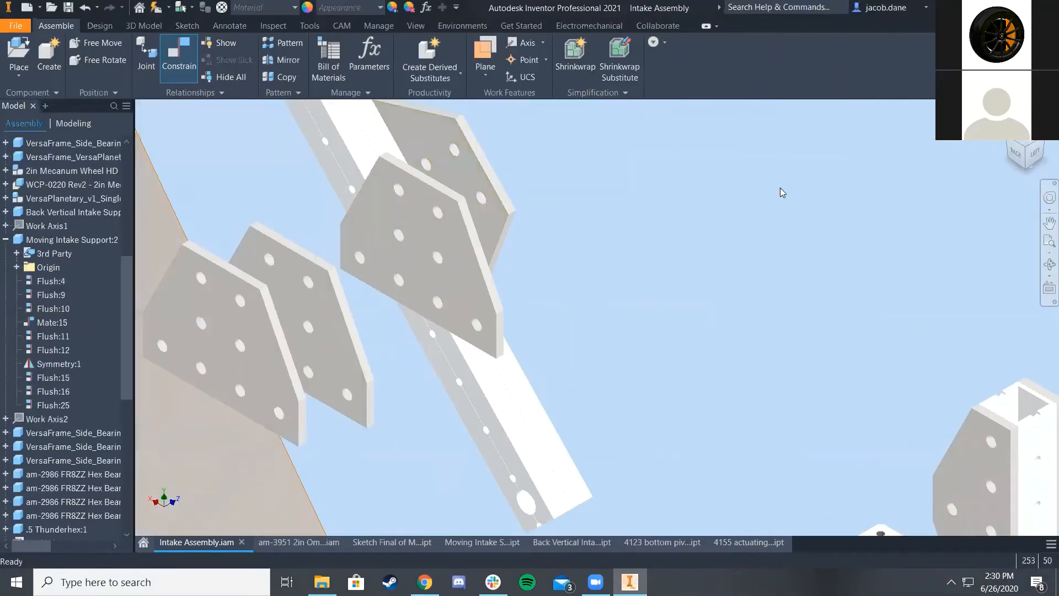
Mate a second mount bracket's broad face to the same moving intake support's opposite side face at zero offset
left_click(1042, 140)
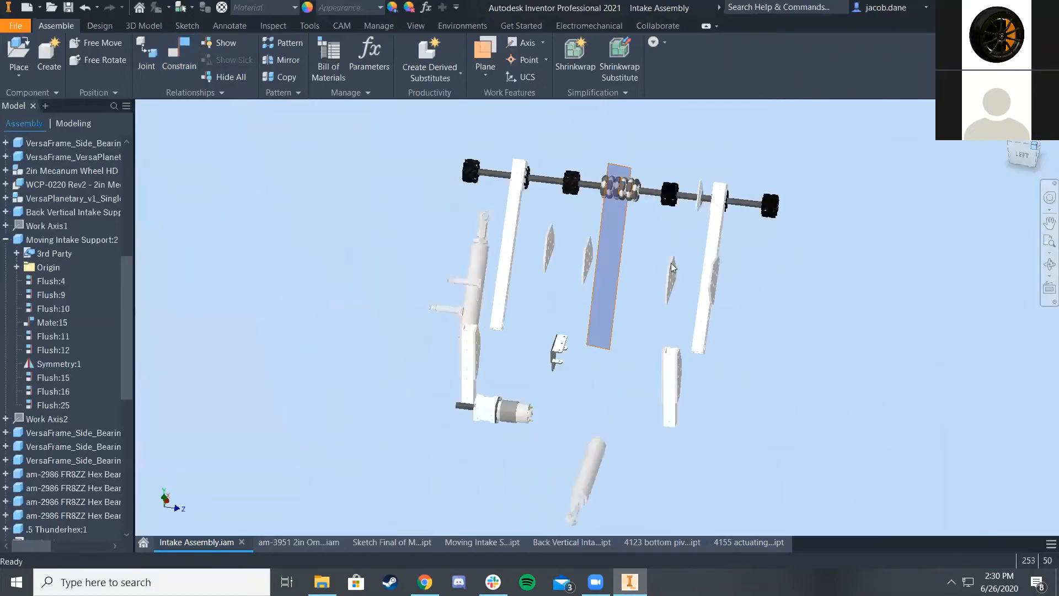
left_click(177, 58)
scroll(585, 293, "up", 5)
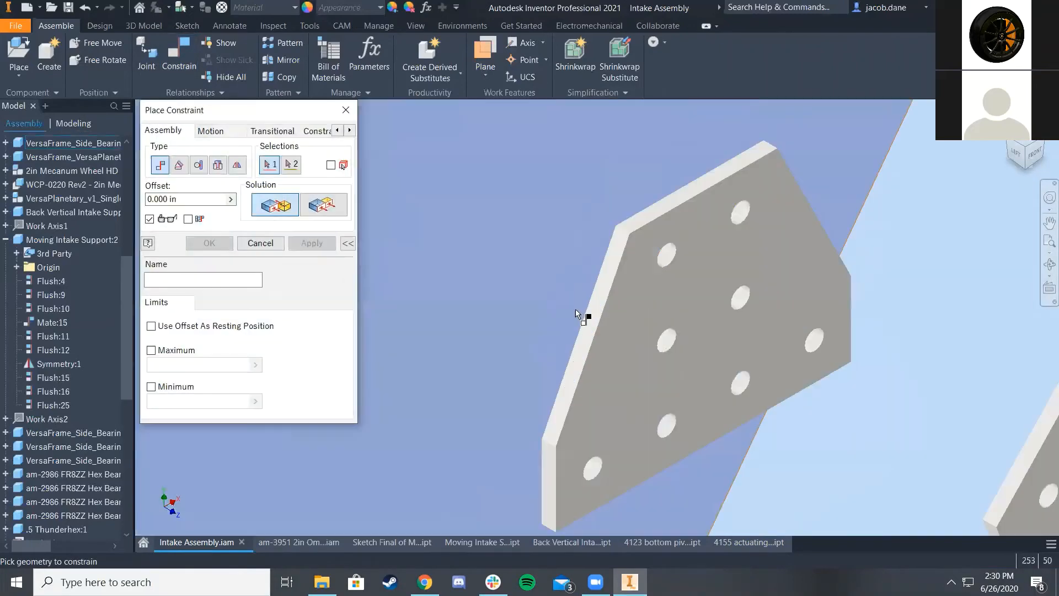
left_click(326, 215)
left_click(717, 329)
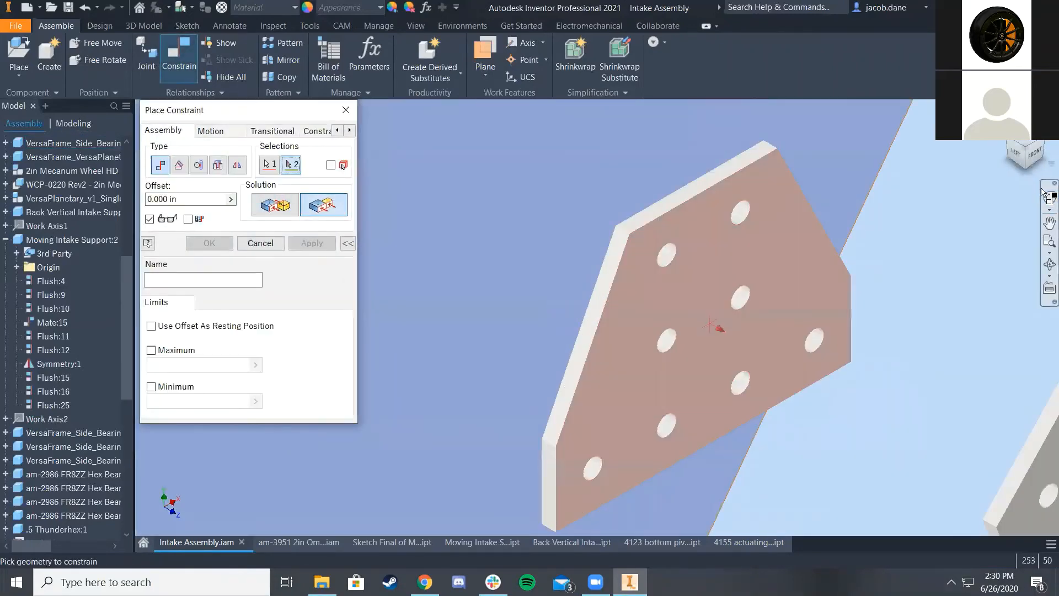
left_click(1011, 138)
scroll(551, 234, "up", 5)
left_click(545, 210)
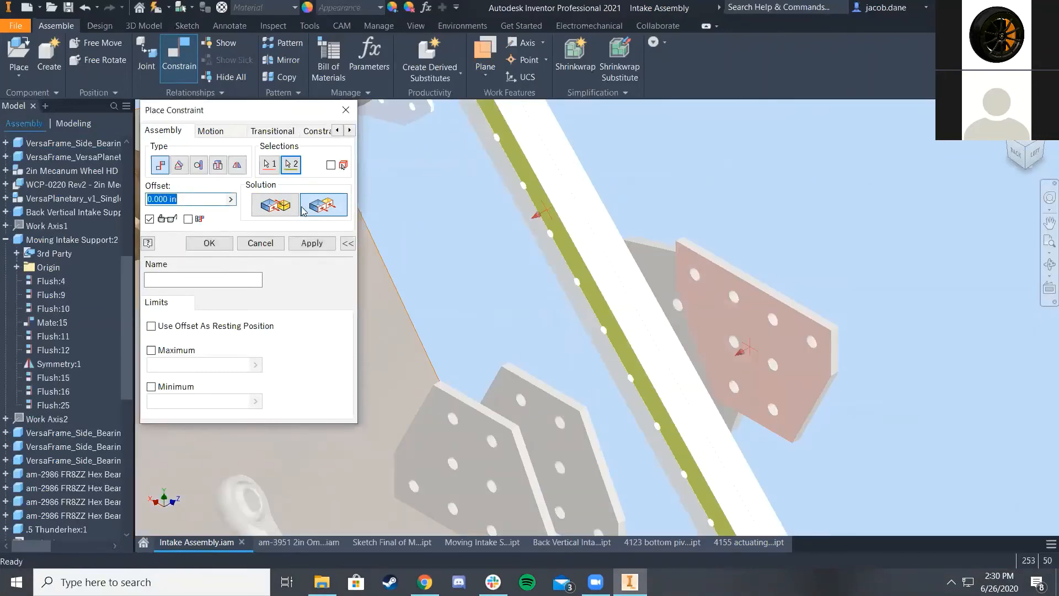
left_click(275, 206)
left_click(310, 243)
Constrain the second bracket's short end face flush with the first bracket's matching end face at zero offset
scroll(638, 265, "up", 4)
left_click(621, 341)
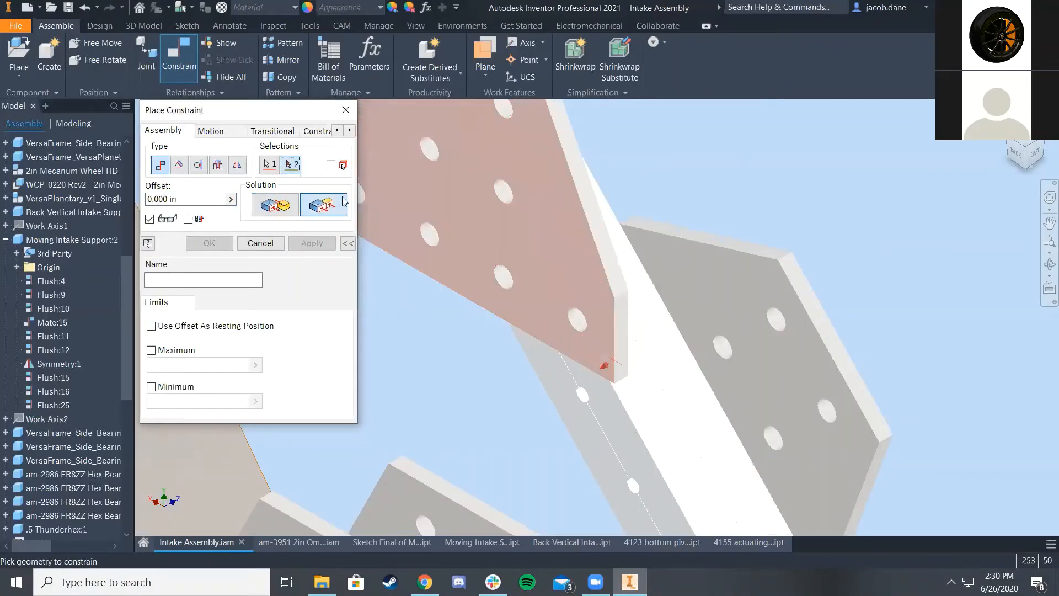
left_click(271, 166)
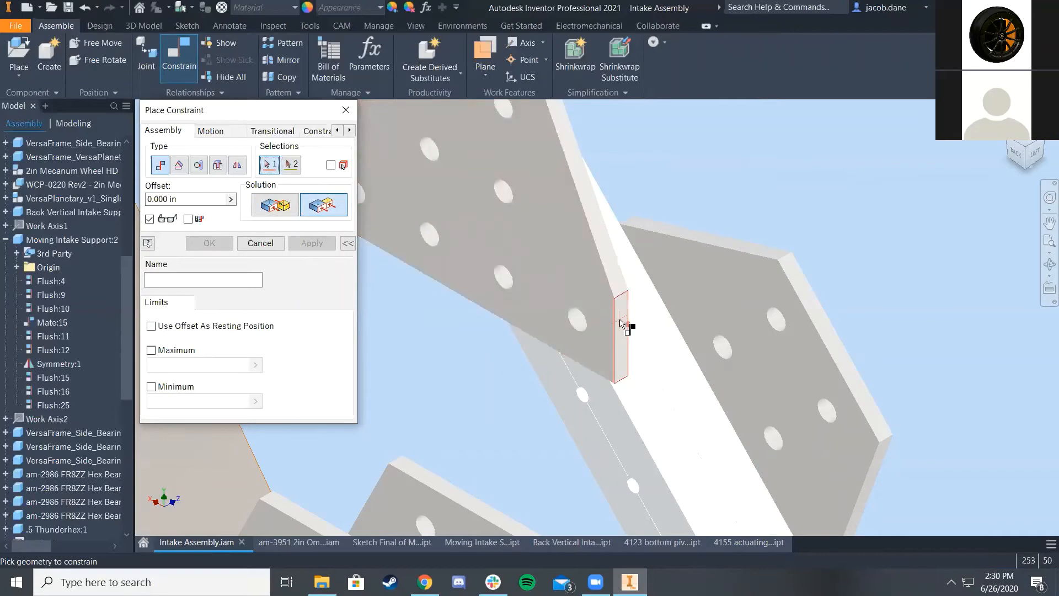
left_click(621, 325)
scroll(821, 532, "down", 5)
scroll(824, 488, "up", 3)
middle_click_drag(825, 474, 702, 127)
scroll(705, 309, "up", 5)
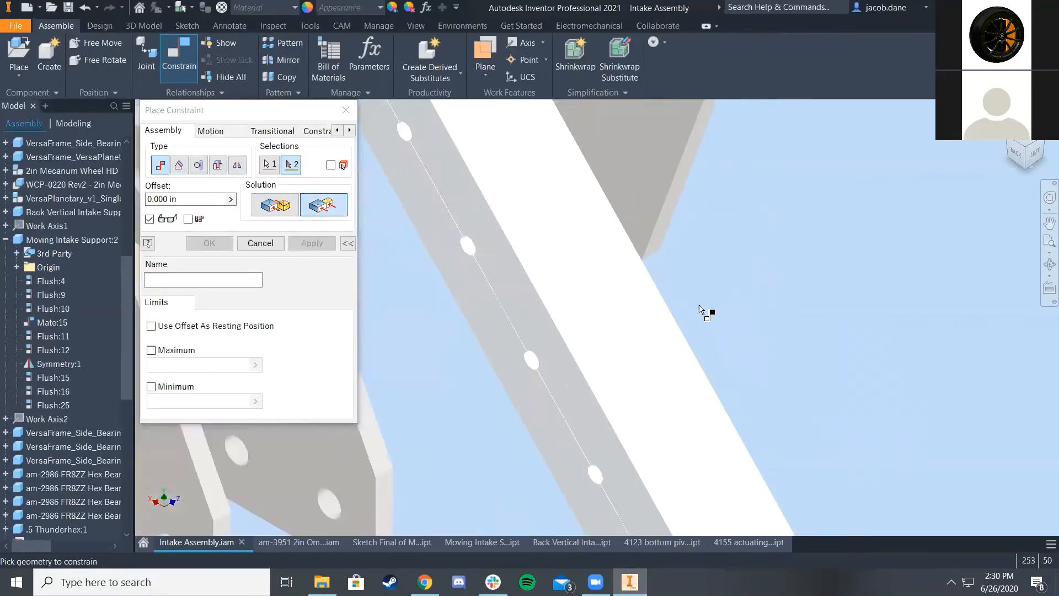
scroll(650, 253, "up", 3)
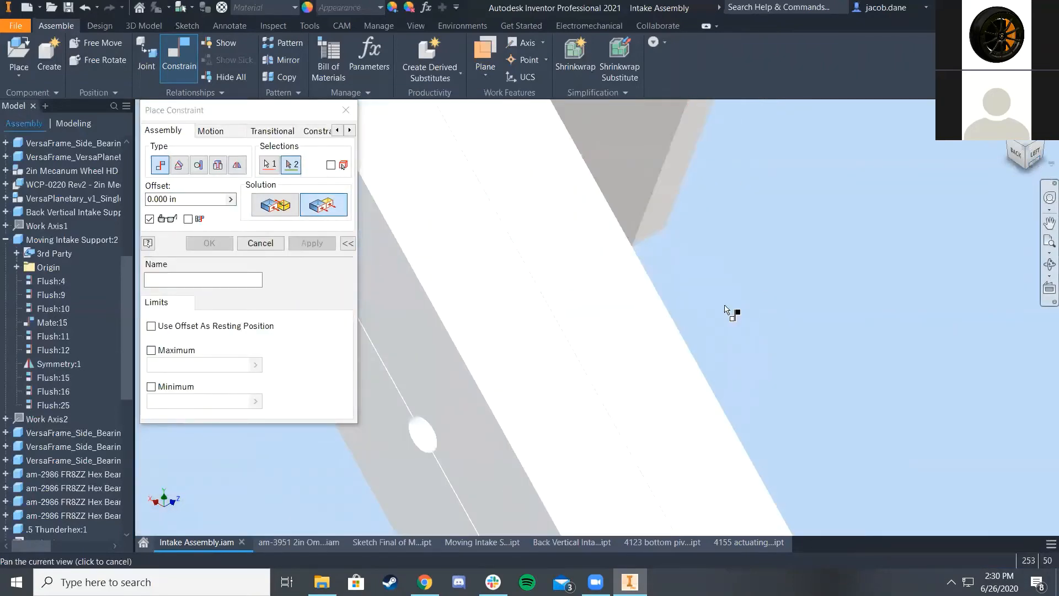
scroll(590, 375, "up", 5)
left_click(484, 325)
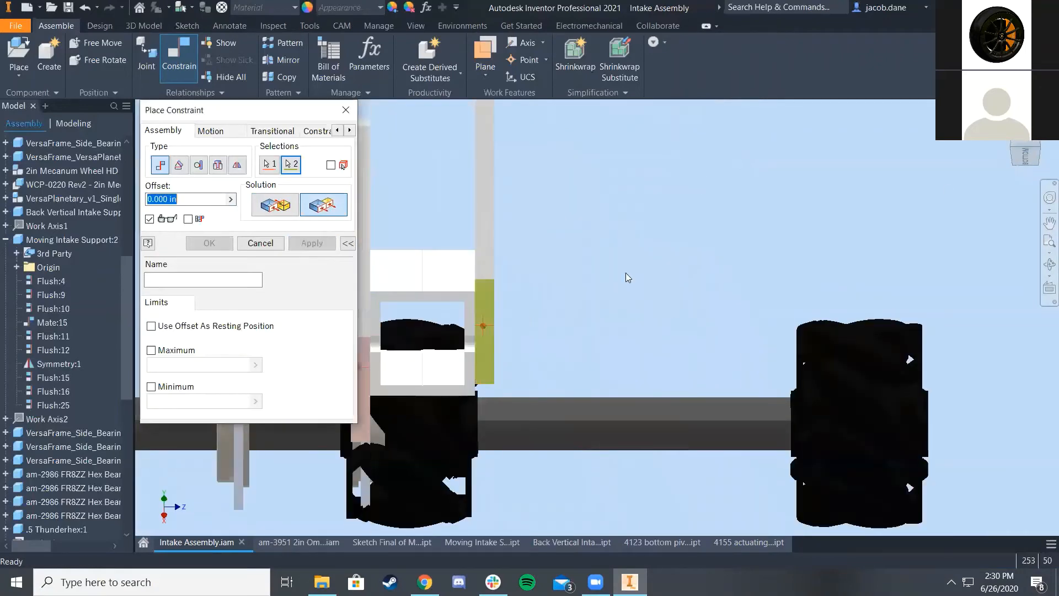
left_click(1012, 156)
scroll(682, 356, "up", 5)
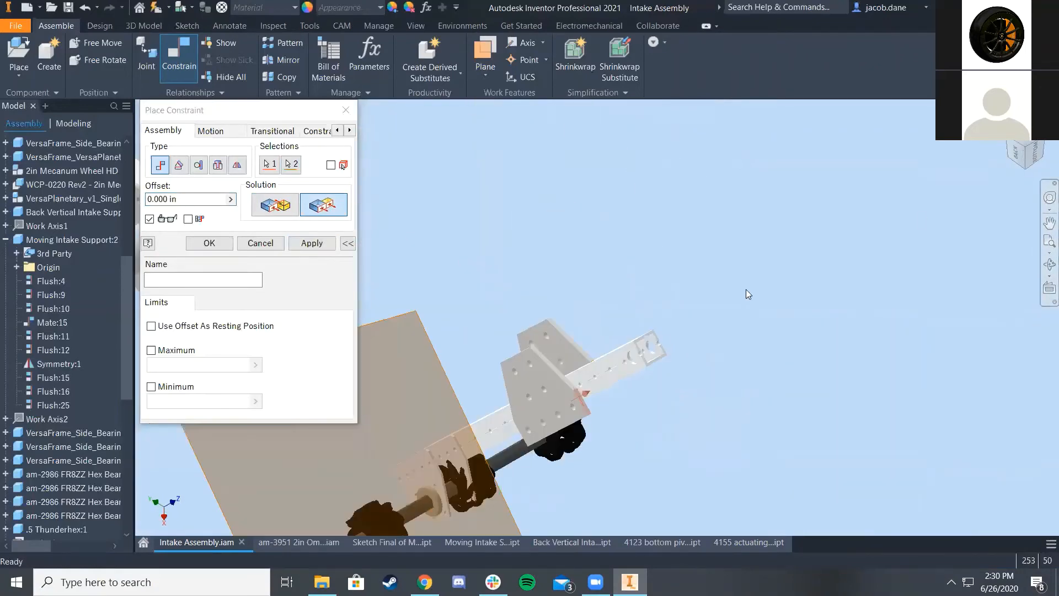
key("F6")
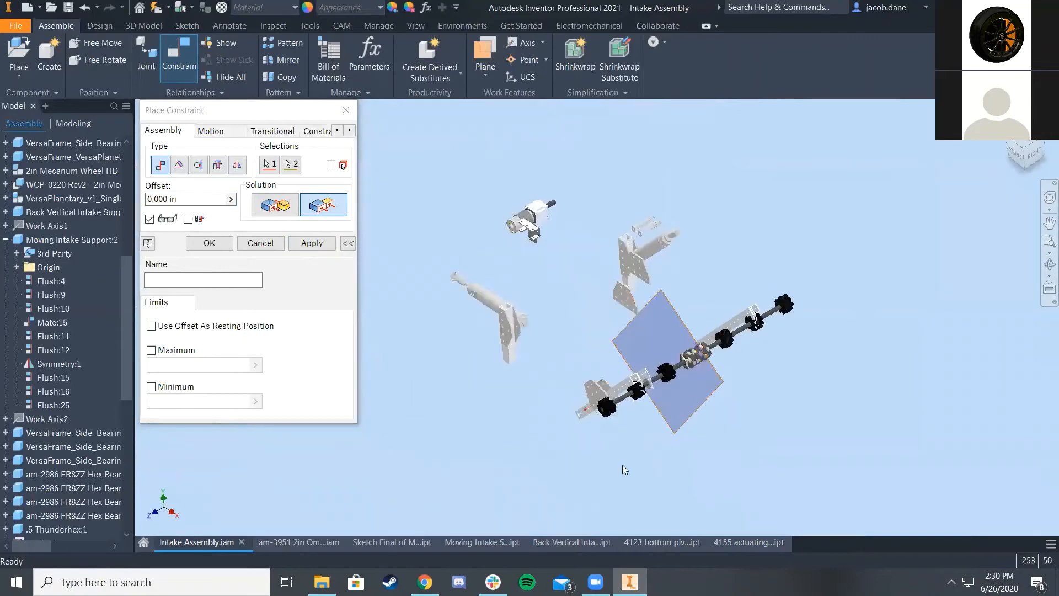
scroll(593, 400, "up", 5)
left_click(231, 245)
Mate a third mount bracket's broad face to the side face of the other moving intake support at zero offset
scroll(505, 320, "down", 5)
middle_click_drag(504, 320, 521, 323)
left_click(1009, 146)
scroll(692, 333, "up", 4)
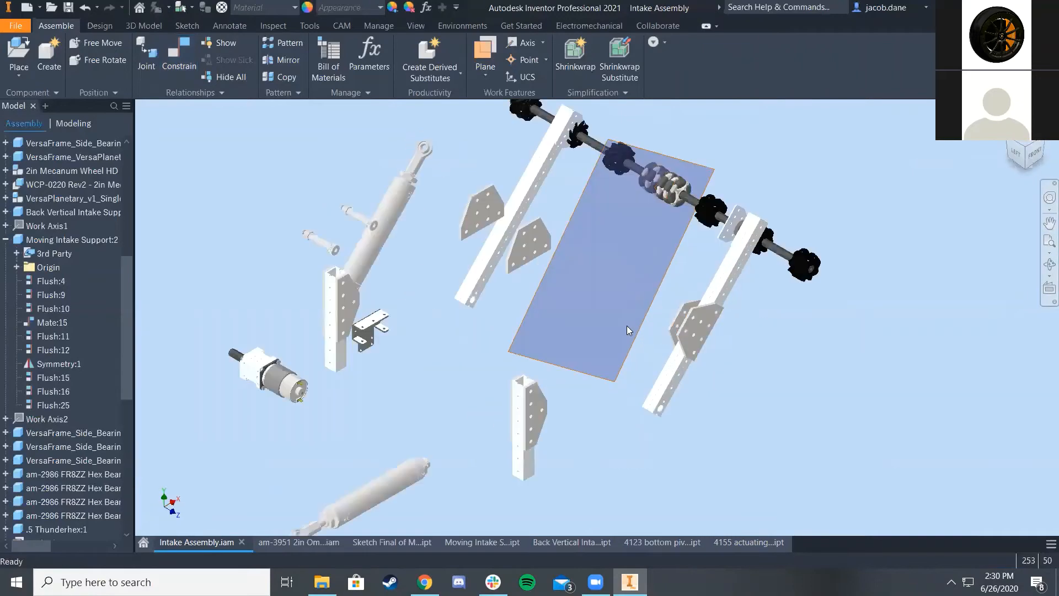
scroll(641, 318, "up", 5)
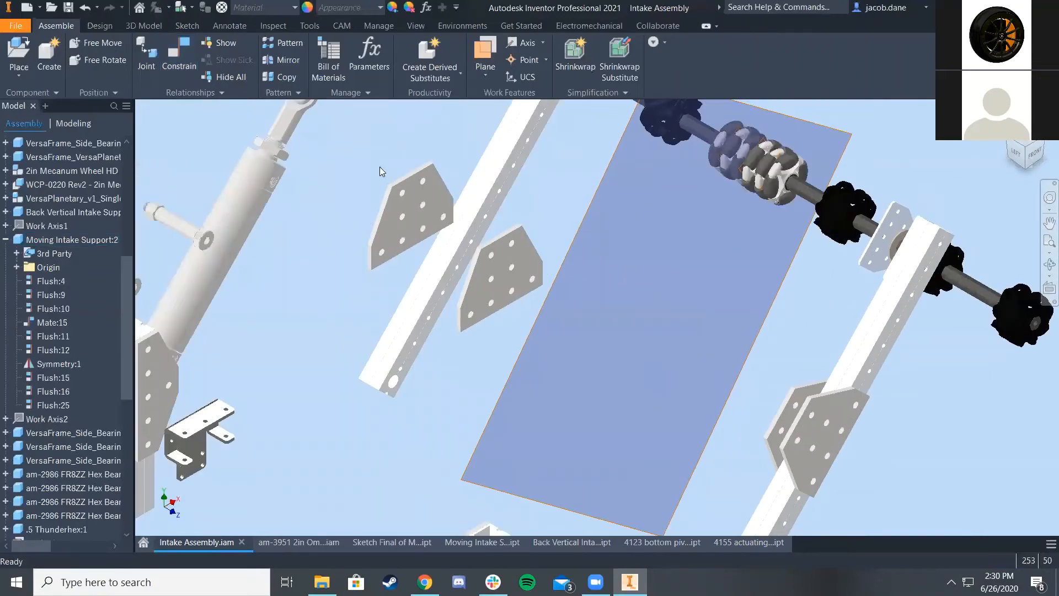
left_click(186, 40)
scroll(762, 202, "up", 3)
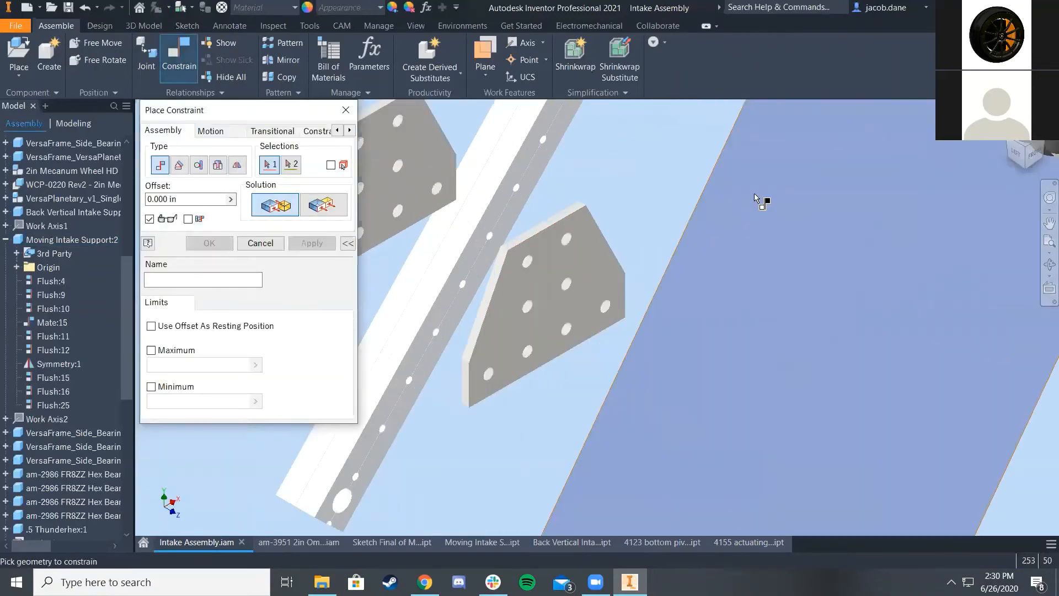
left_click(517, 174)
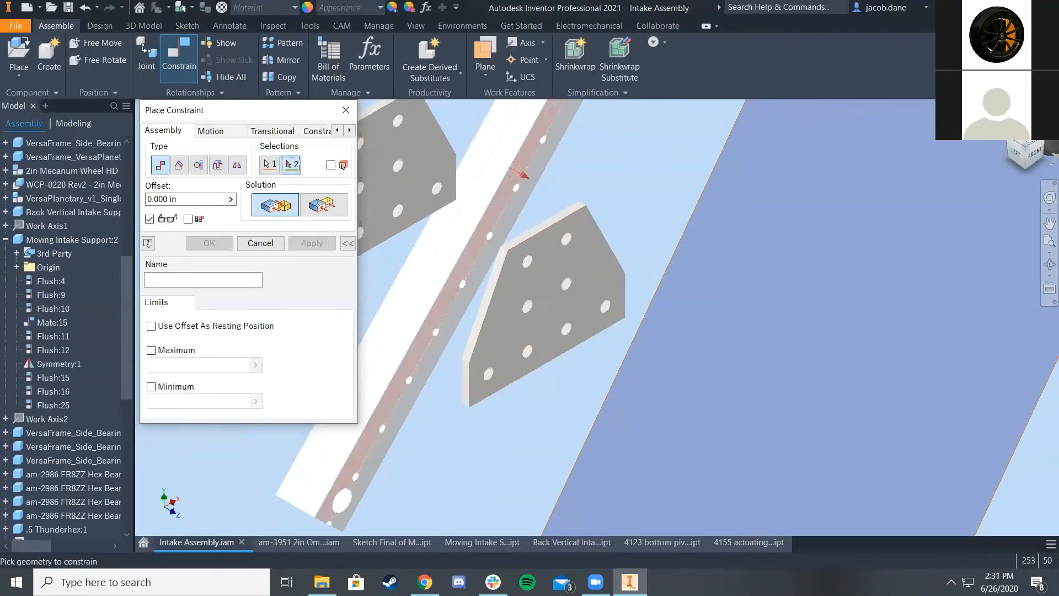
left_click(1011, 146)
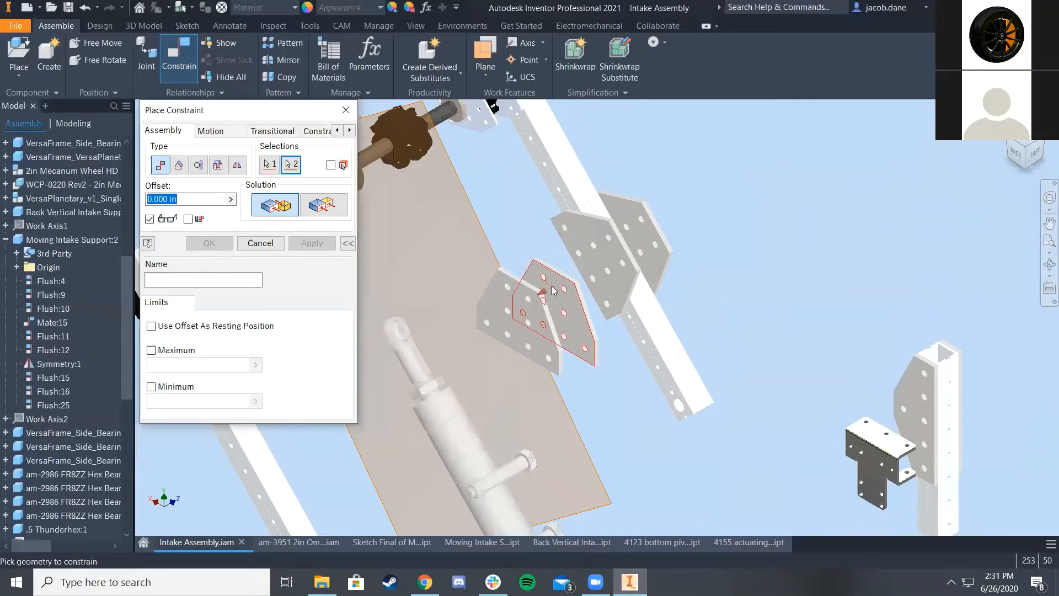
left_click(553, 291)
left_click(311, 243)
Begin a flush constraint using the upper end face of the moving intake support that carries the third bracket
scroll(662, 359, "up", 3)
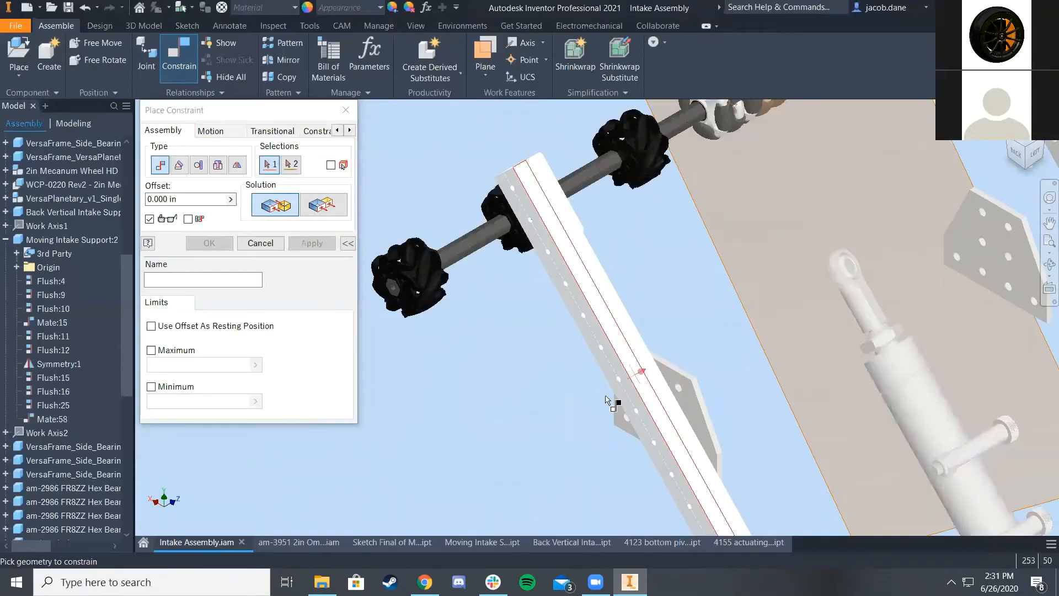
left_click(1014, 147)
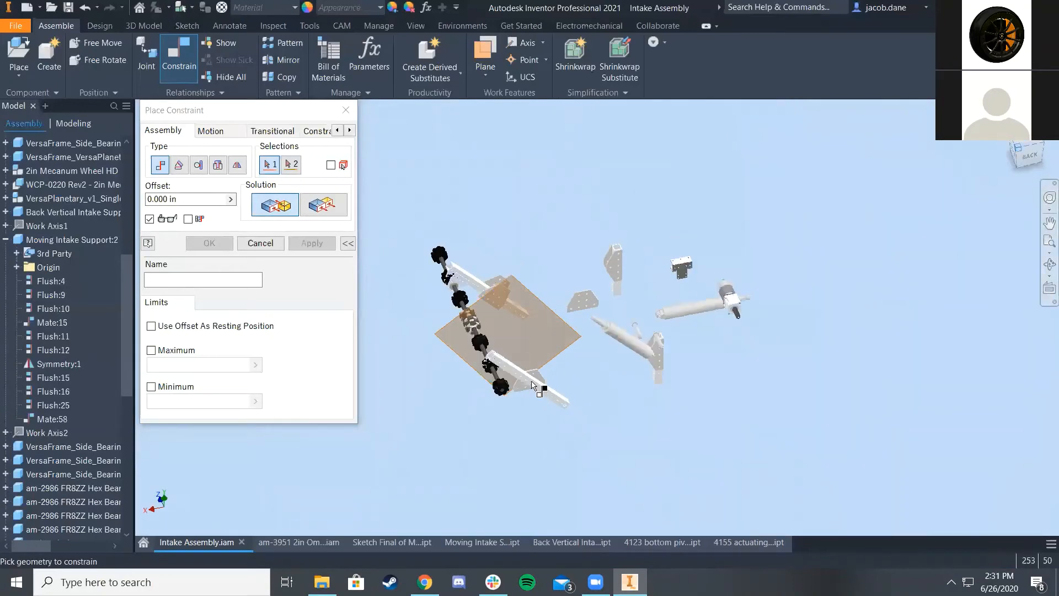
left_click(326, 213)
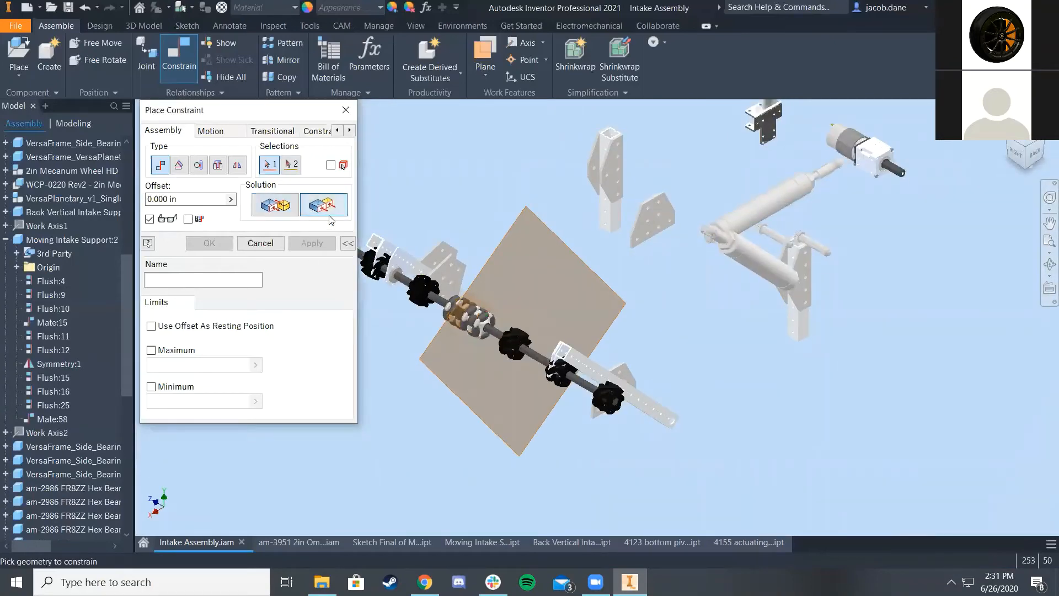
scroll(513, 353, "up", 6)
left_click(466, 243)
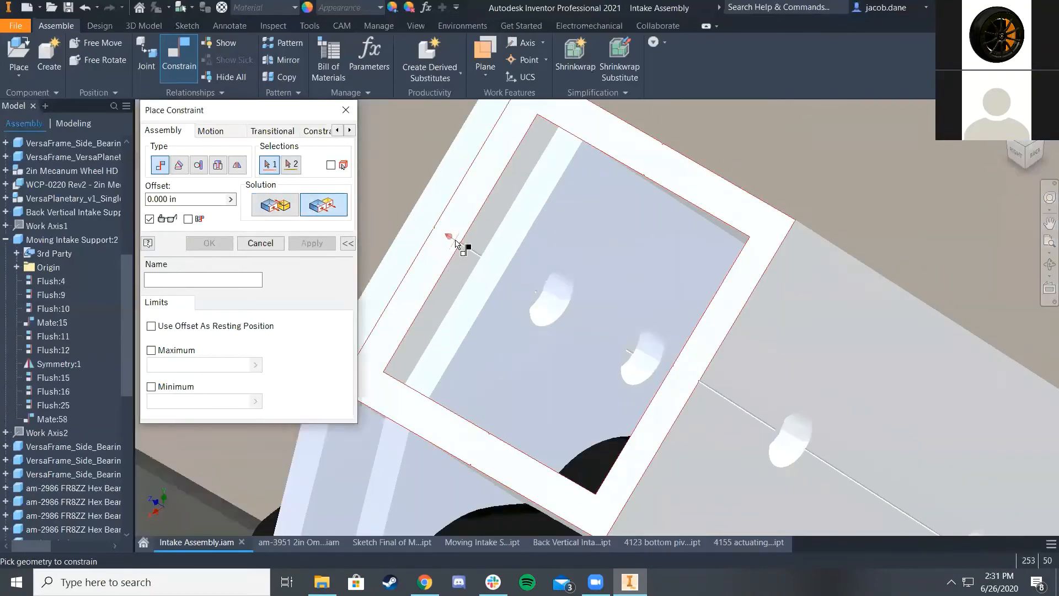
Place a flush constraint with a -6.25 in offset on the end face of the Moving Intake Support:2 tube
scroll(478, 273, "down", 5)
scroll(560, 459, "up", 4)
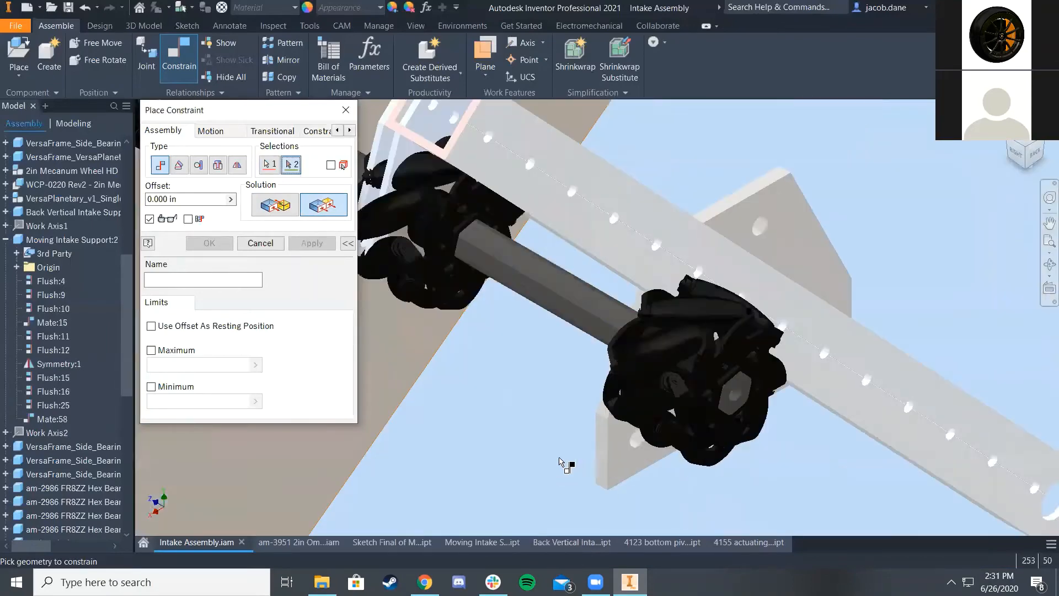
left_click(616, 439)
scroll(623, 450, "down", 5)
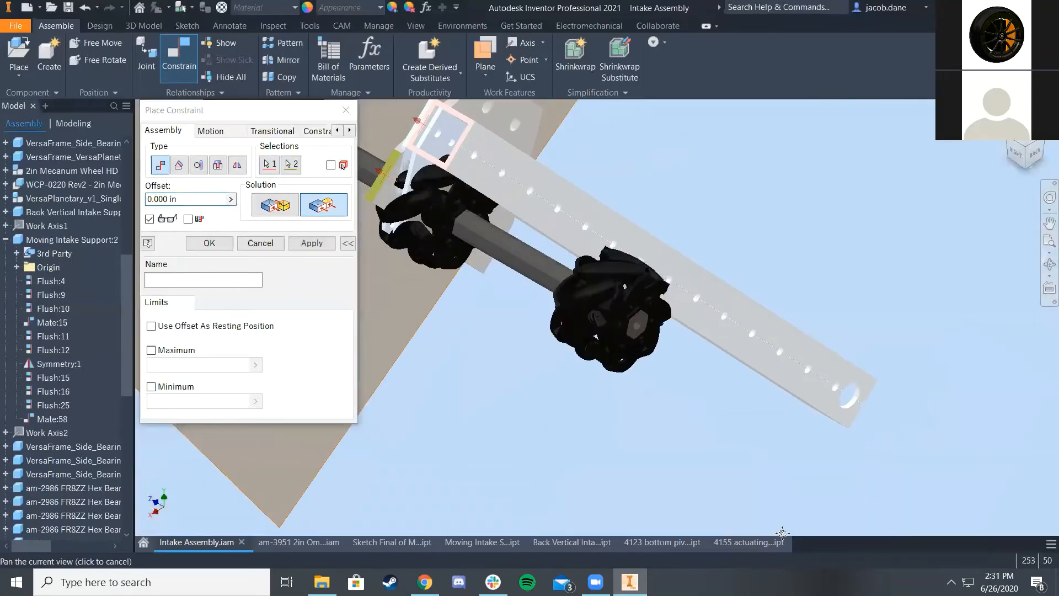
left_click(194, 199)
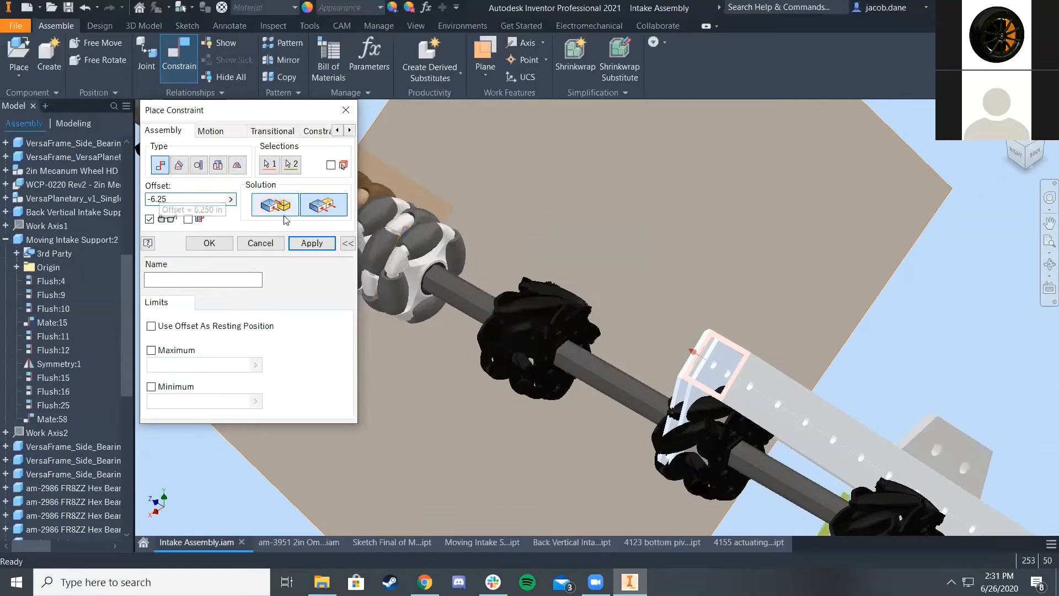
left_click(209, 242)
scroll(689, 397, "down", 3)
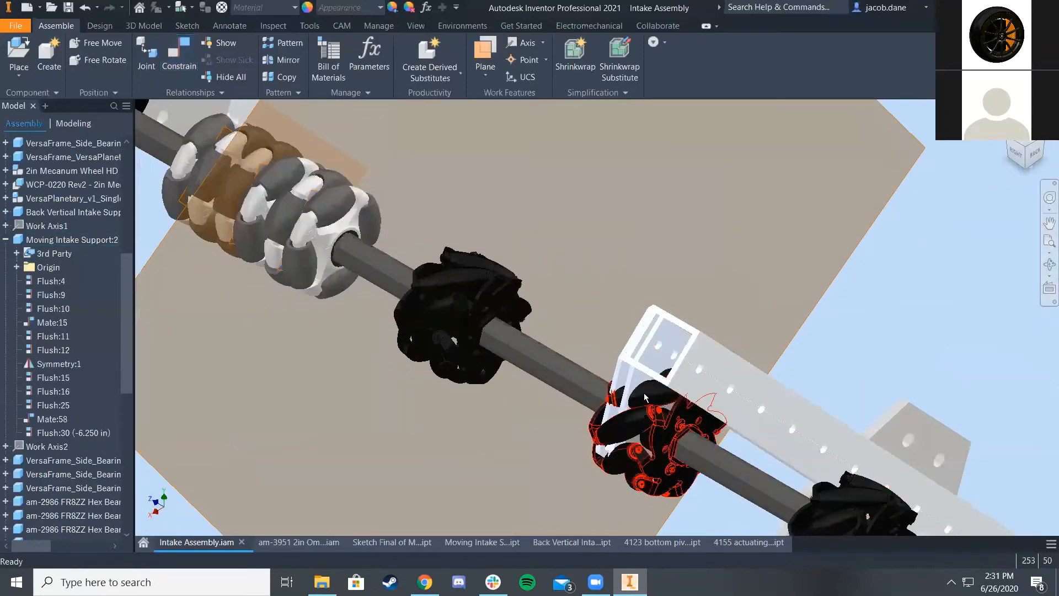
Slide the side bearing plate along the hex shaft to sit near the moving intake support tube
left_click(687, 398)
scroll(687, 398, "down", 2)
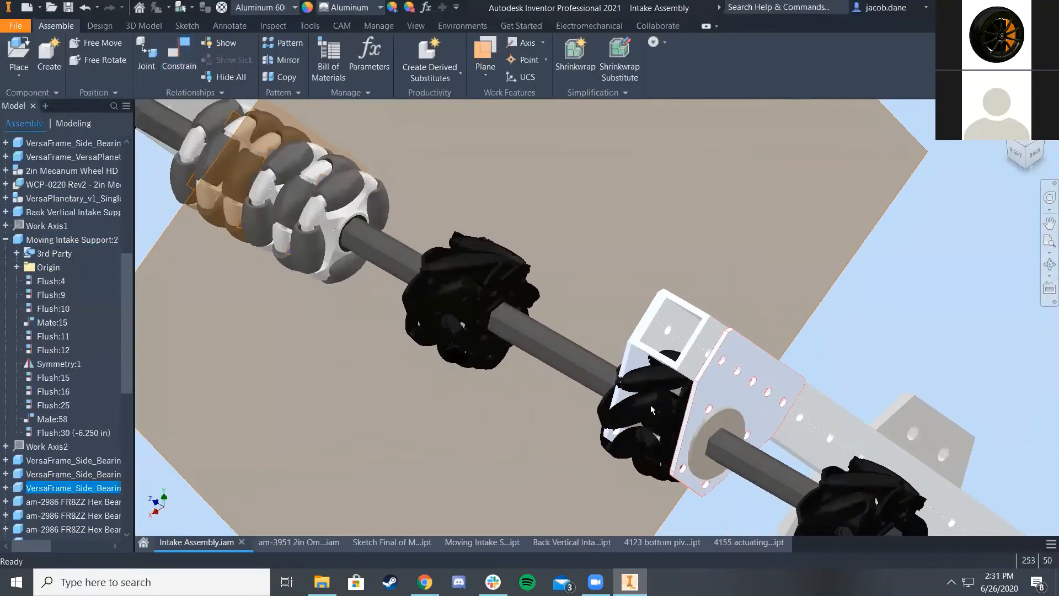
scroll(820, 232, "up", 3)
middle_click_drag(828, 240, 1013, 258)
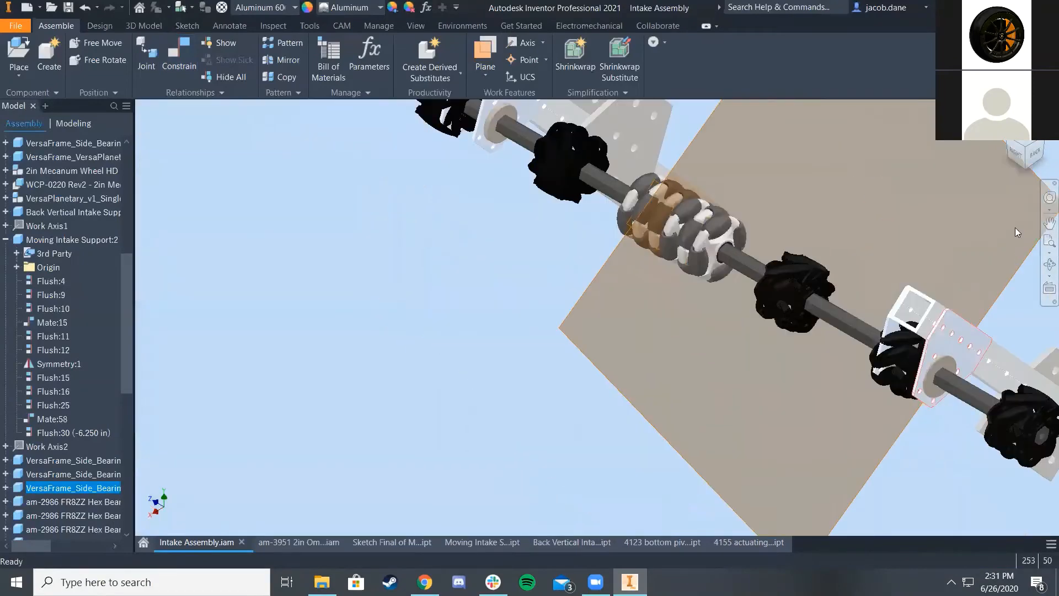
left_click(1014, 150)
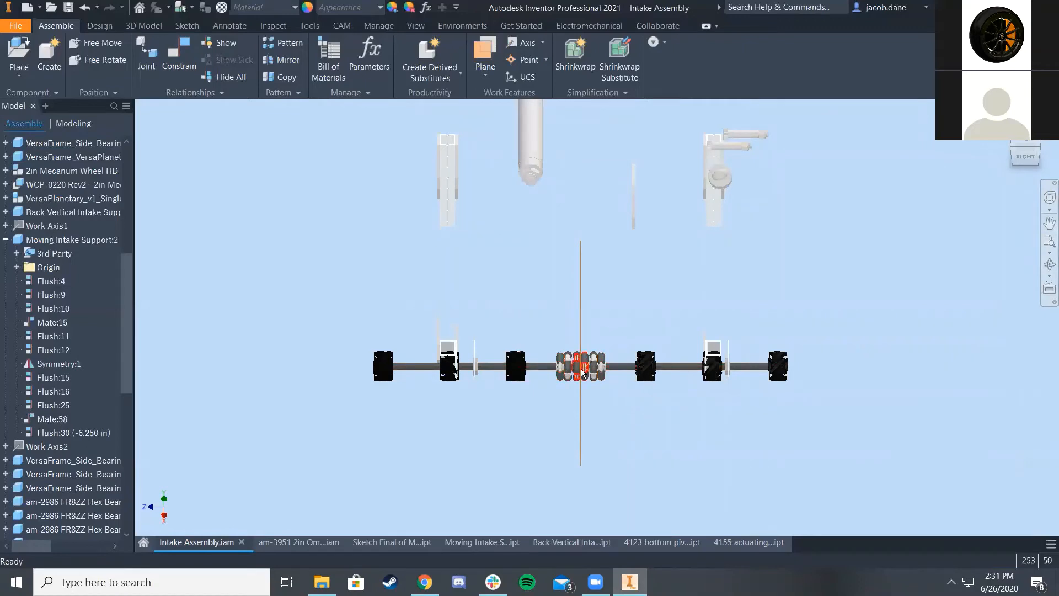
Slide the bearing plates of the other moving intake support along the hex shaft to either side of its tube
left_click_drag(593, 373, 602, 372)
scroll(634, 229, "up", 3)
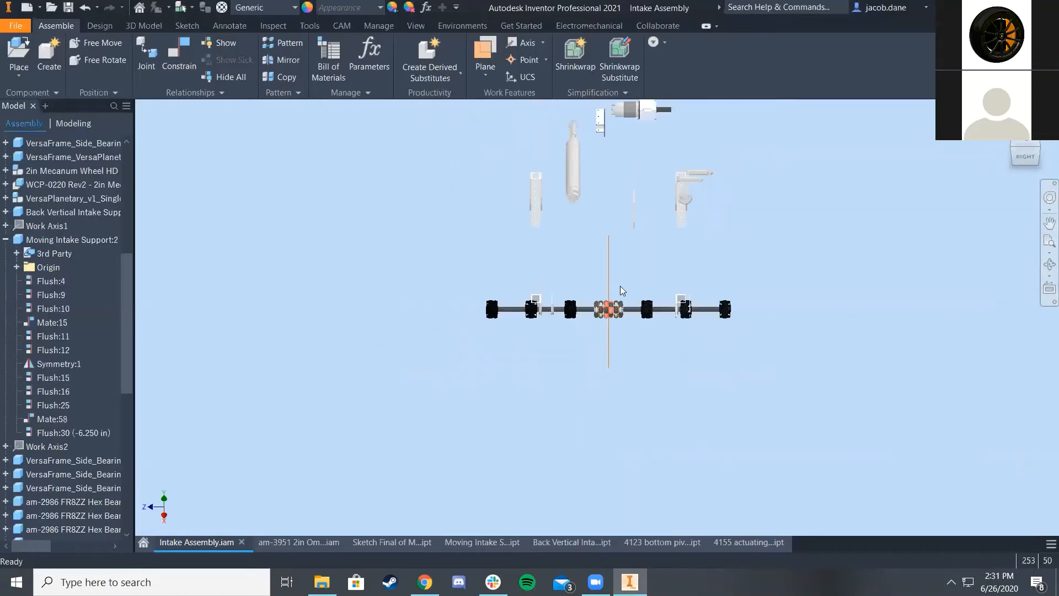
scroll(620, 286, "down", 4)
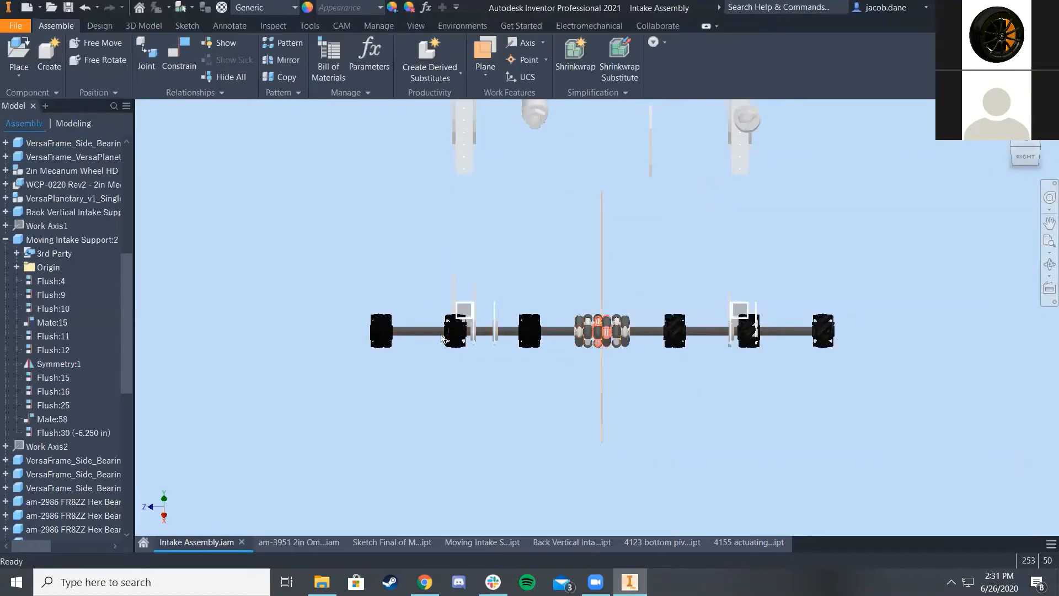
scroll(478, 327, "down", 2)
left_click_drag(525, 307, 574, 325)
left_click(484, 337)
left_click(882, 159)
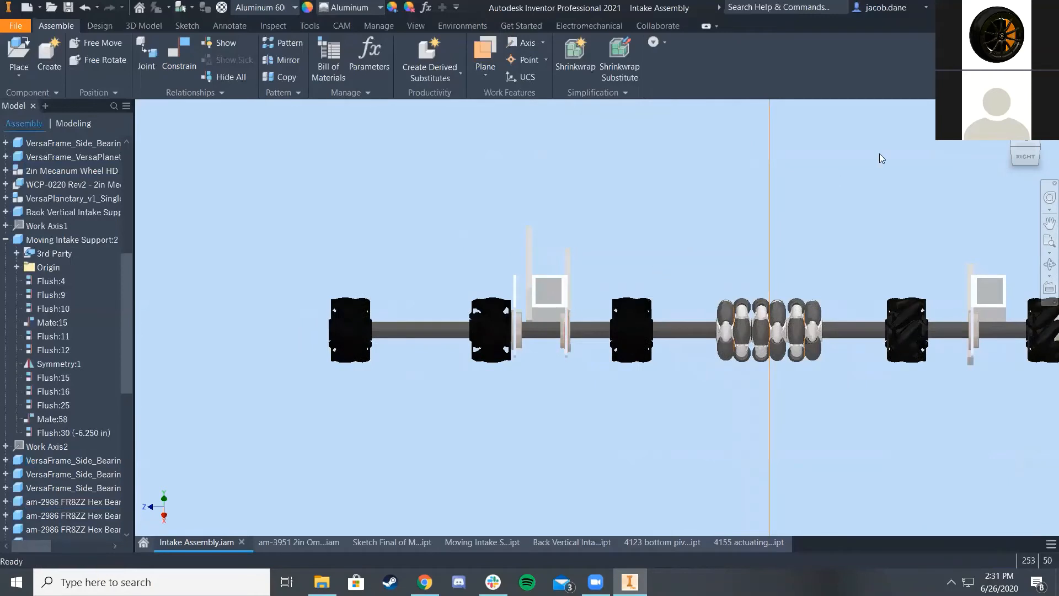
left_click(1014, 146)
scroll(677, 364, "down", 7)
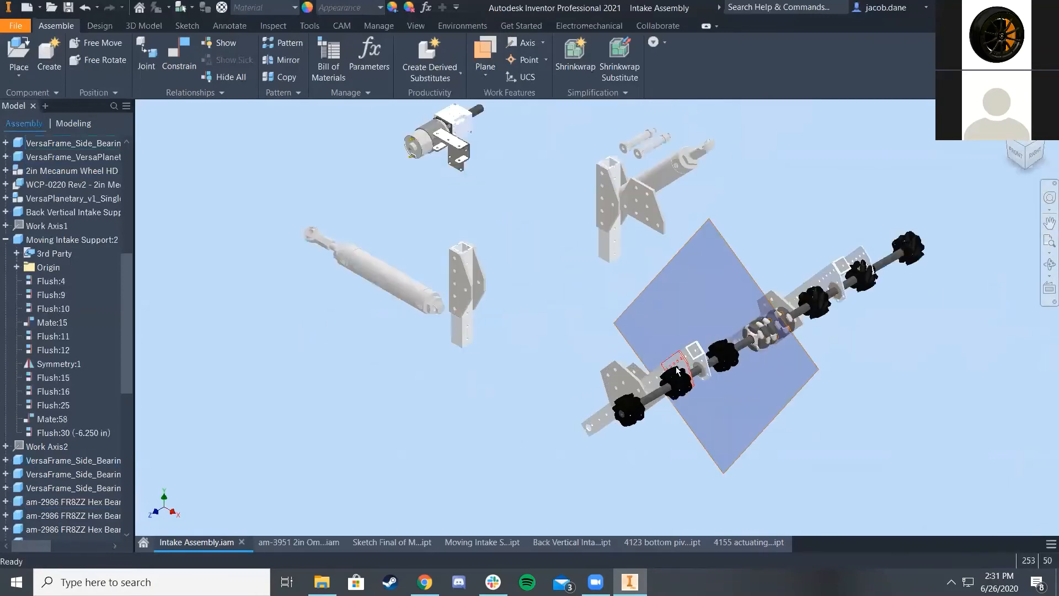
left_click_drag(711, 351, 737, 343)
scroll(814, 298, "down", 3)
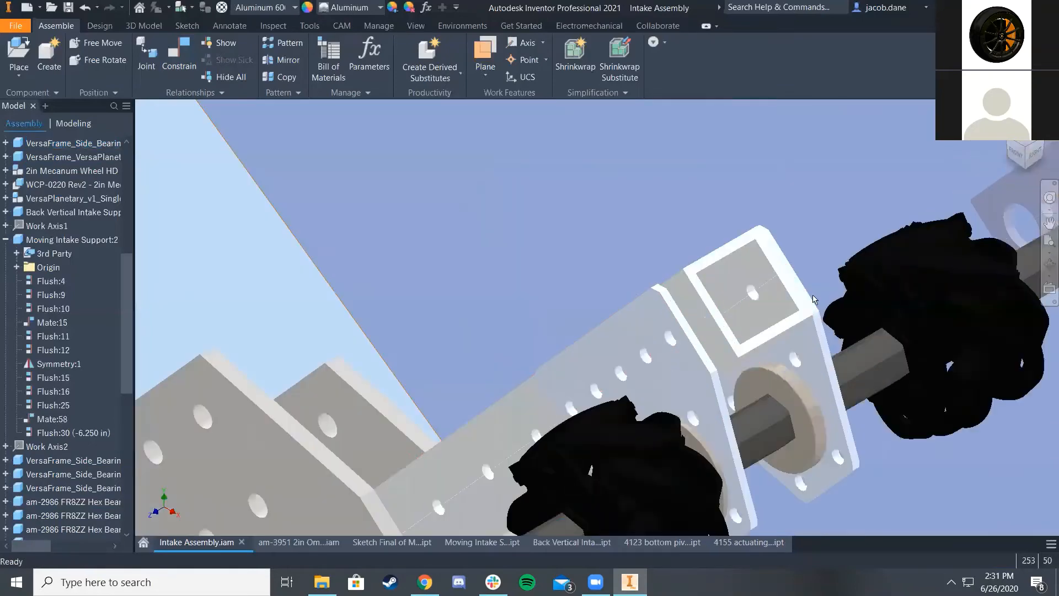
Mate the side face of that support tube to the adjacent bearing plate's inner face with zero offset
left_click(179, 56)
scroll(688, 300, "down", 3)
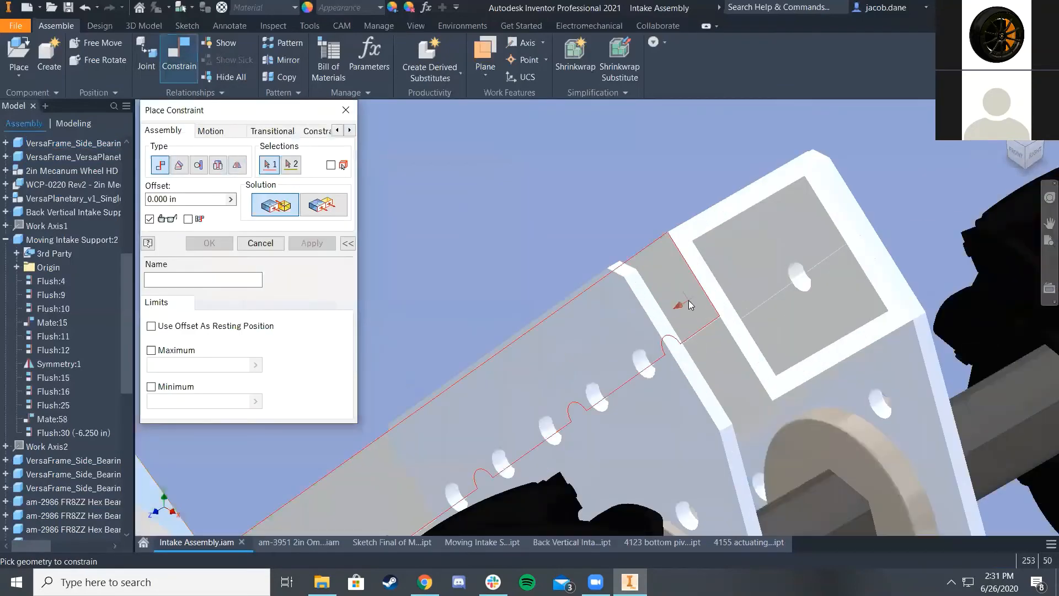
left_click(1043, 143)
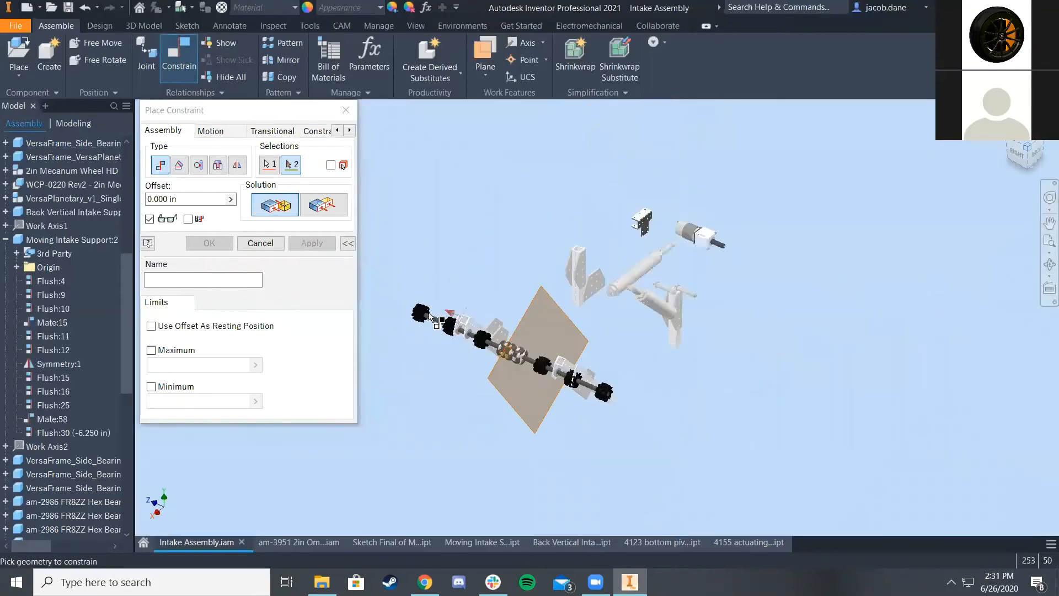
scroll(543, 299, "down", 5)
scroll(518, 303, "down", 4)
left_click(680, 300)
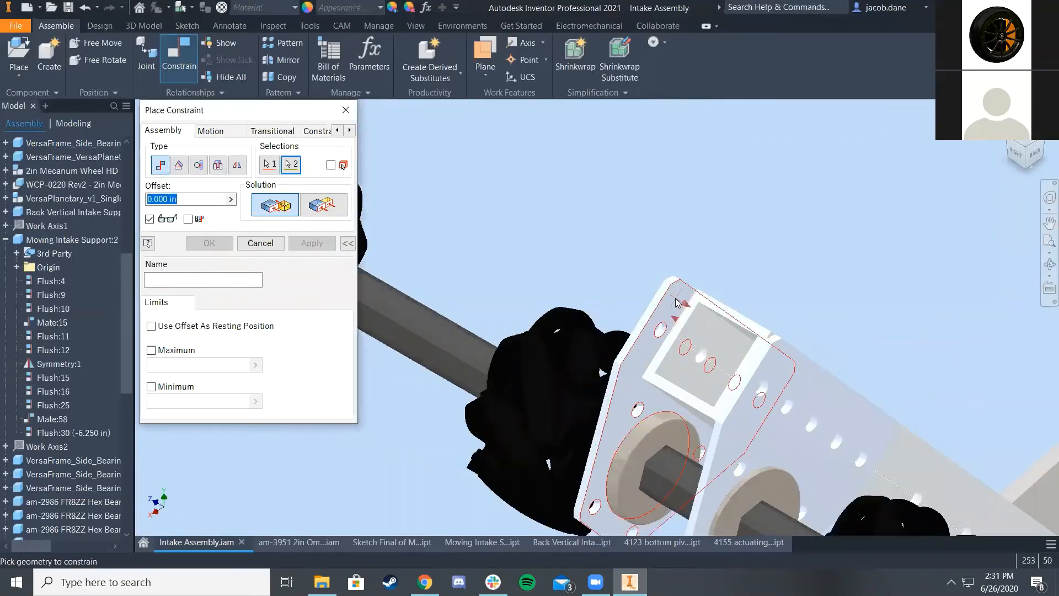
scroll(679, 303, "up", 5)
left_click(311, 243)
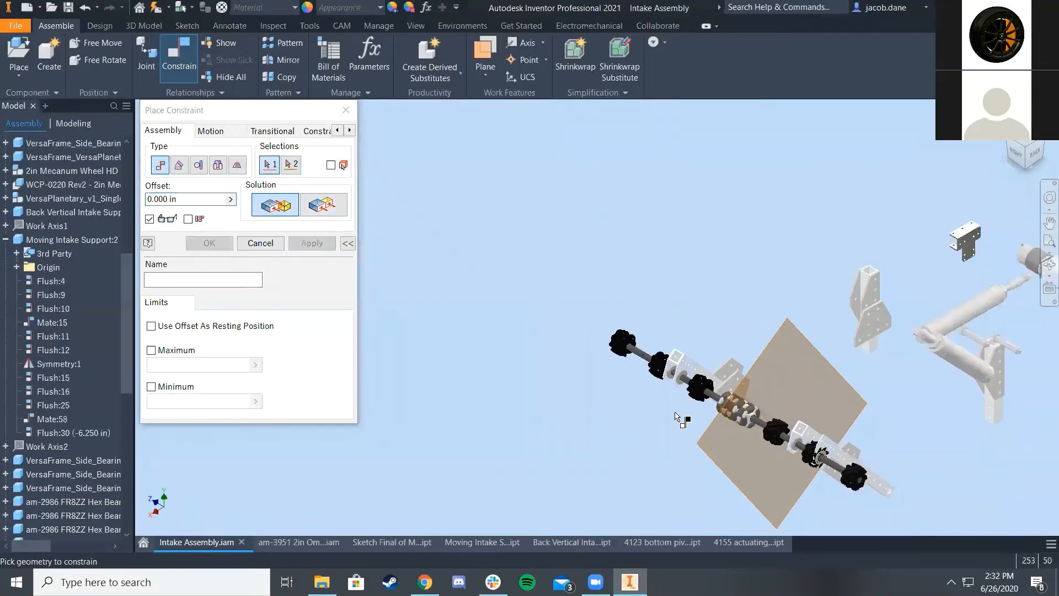
Mate the Moving Intake Support:2 tube's side face to its neighbouring bearing plate with zero offset
scroll(635, 331, "up", 3)
scroll(604, 269, "down", 5)
scroll(571, 166, "down", 3)
left_click(630, 235)
key("F6")
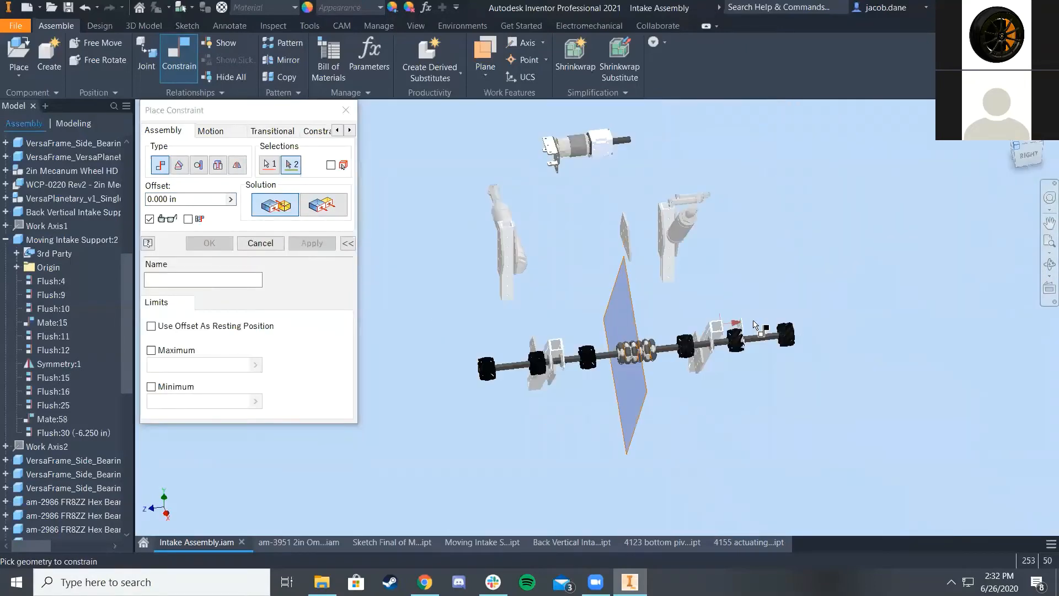
scroll(739, 313, "down", 5)
left_click(771, 343)
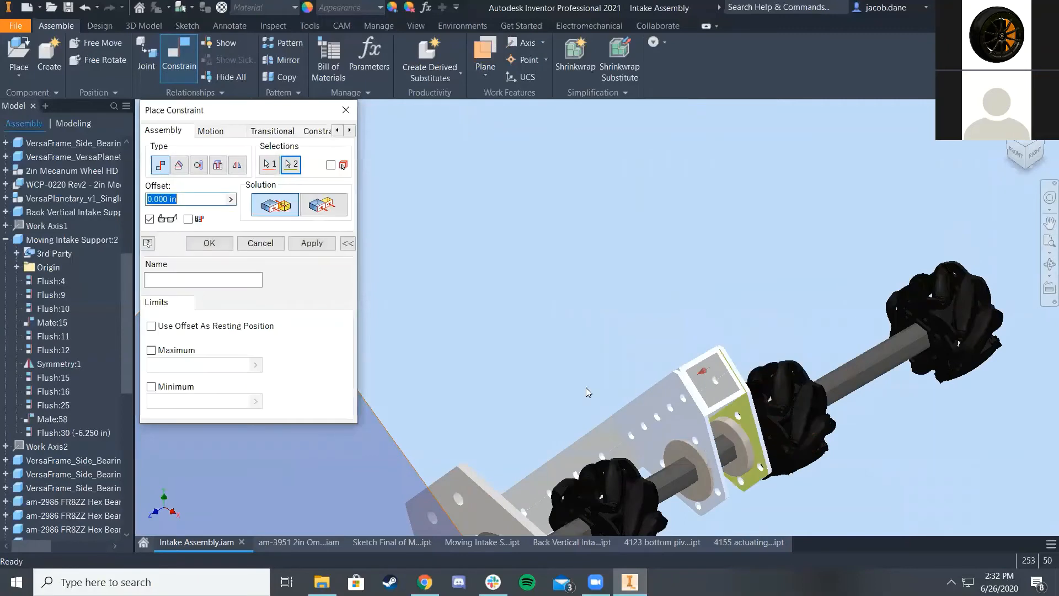
left_click(209, 244)
Examine how the wheels, moving supports and back vertical supports line up along the shaft, testing how they move
scroll(359, 342, "down", 4)
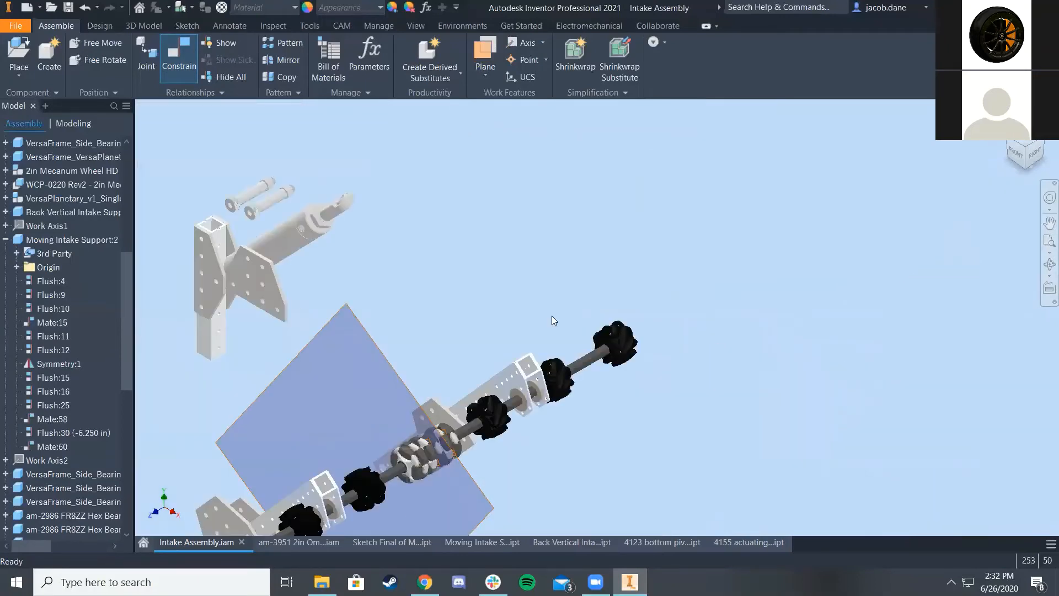
left_click(1043, 149)
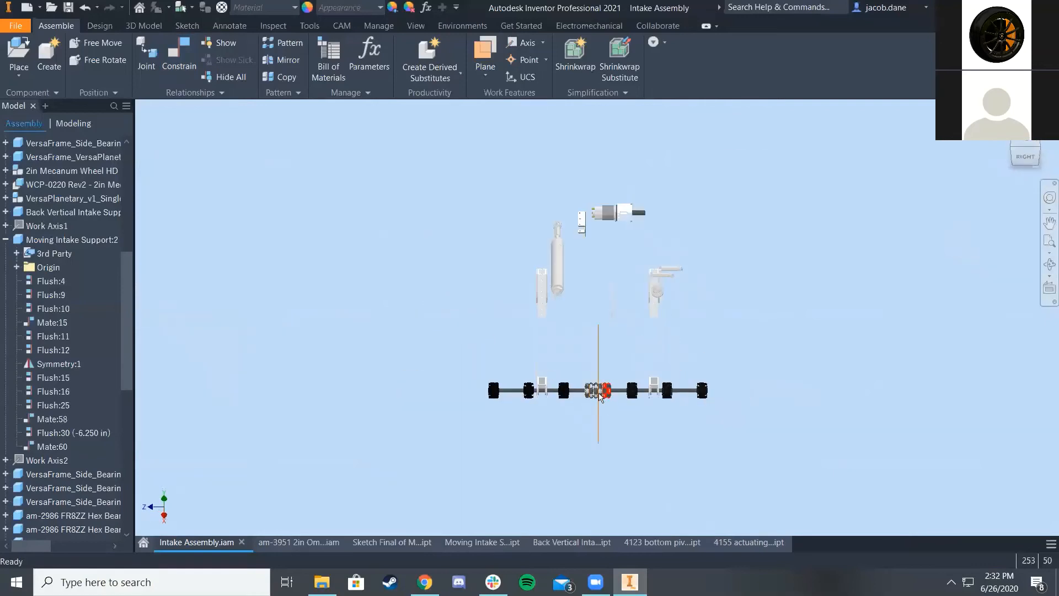
scroll(624, 408, "up", 2)
scroll(622, 409, "down", 2)
scroll(603, 413, "up", 2)
left_click_drag(606, 370, 617, 370)
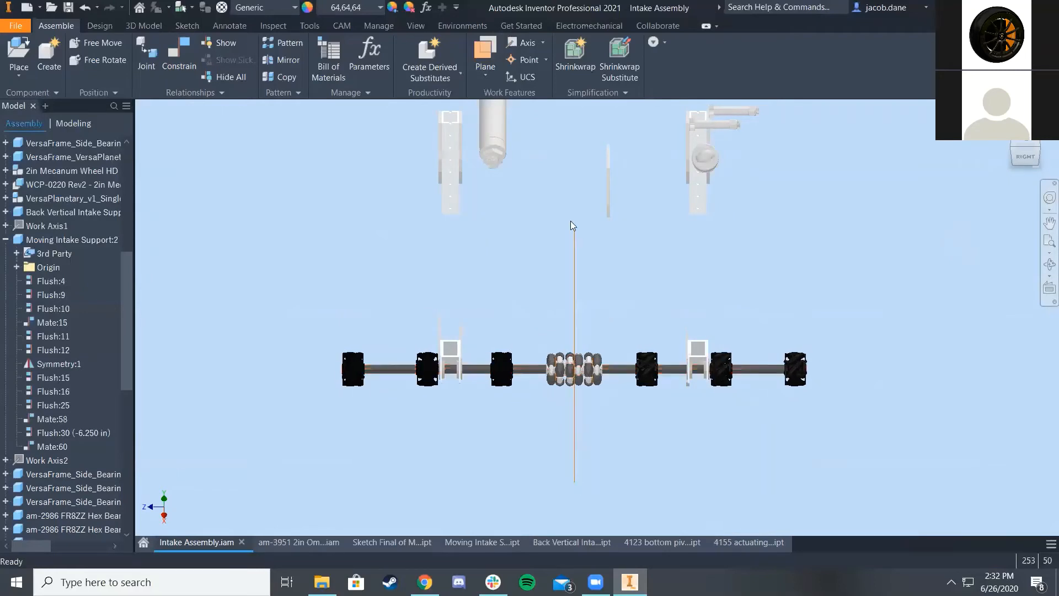
middle_click_drag(519, 205, 626, 251)
left_click(1011, 146)
scroll(615, 291, "down", 3)
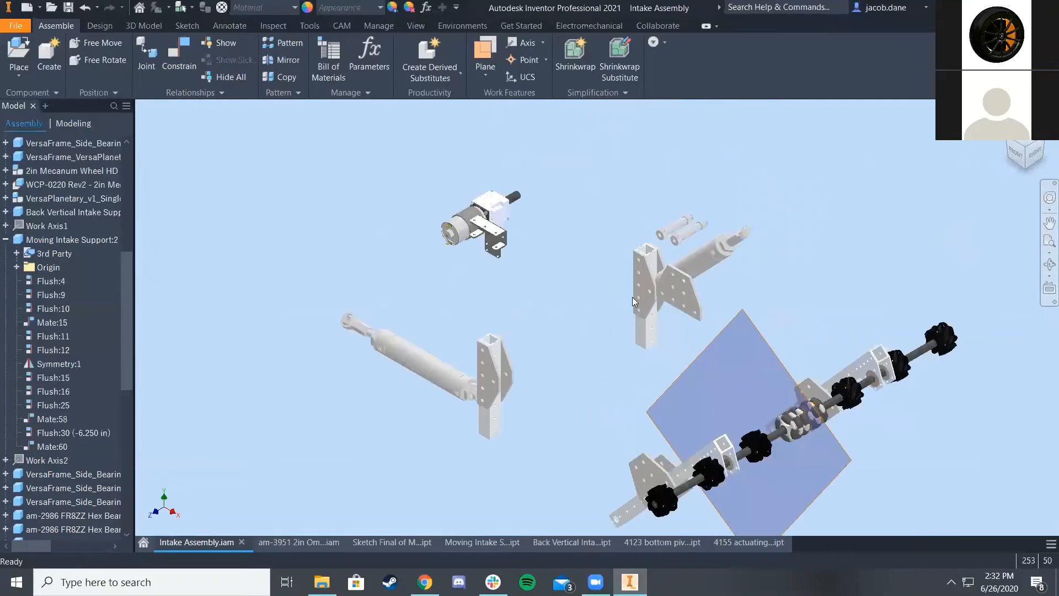
left_click(1034, 153)
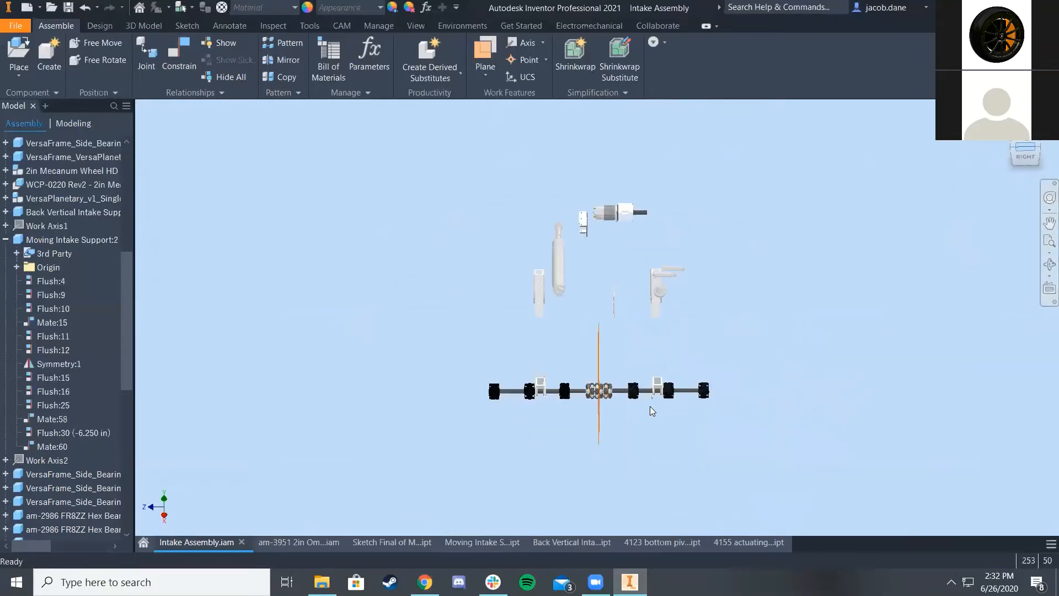
scroll(655, 404, "down", 3)
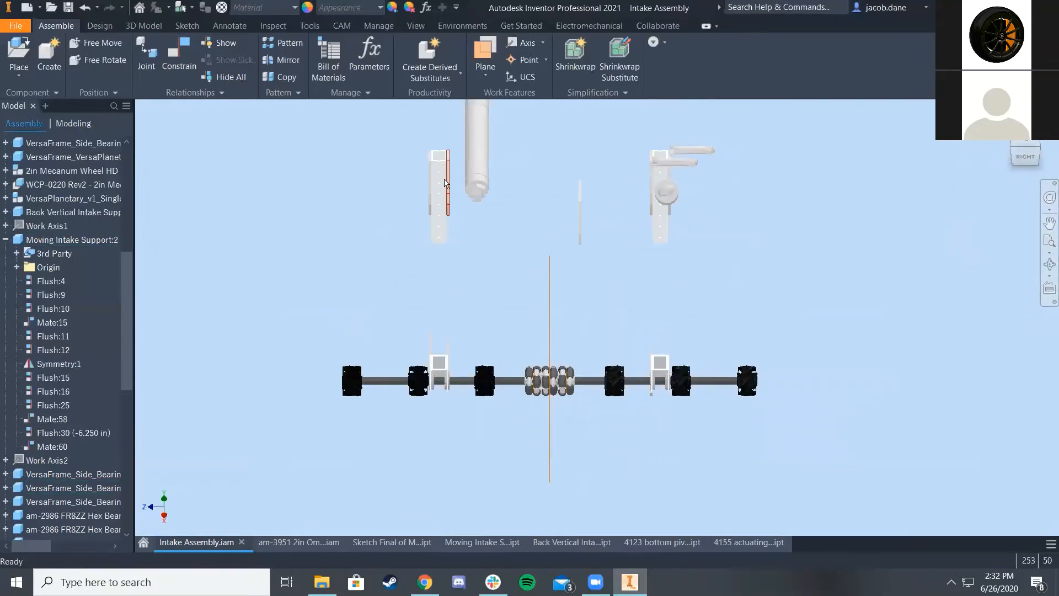
left_click_drag(445, 183, 440, 232)
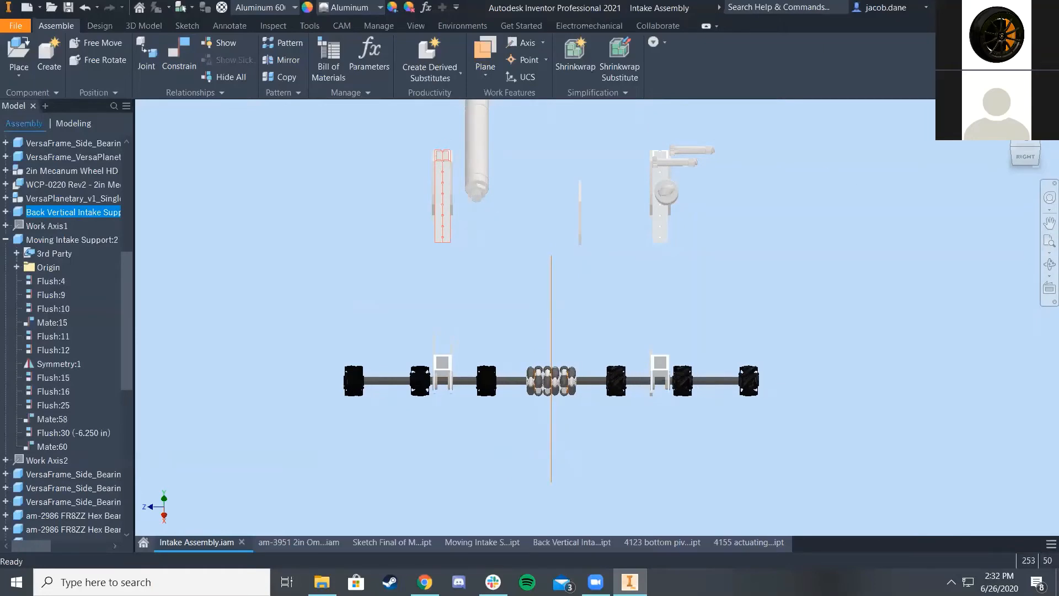
Start a mate constraint between the facing inner sides of the two back vertical intake supports with a 15 in offset
left_click(1038, 147)
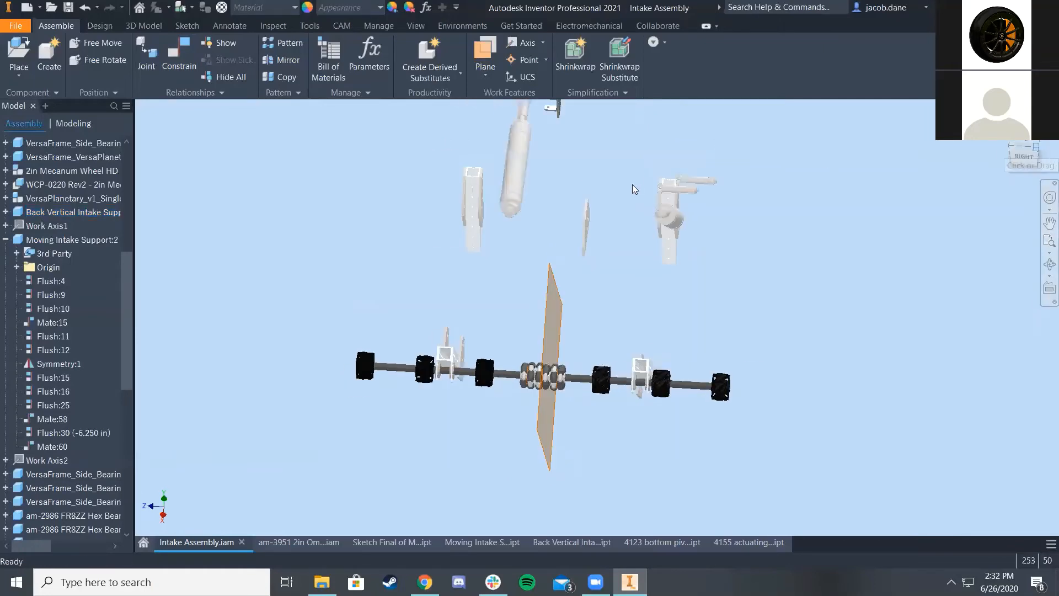
scroll(557, 293, "down", 5)
middle_click_drag(662, 235, 571, 222)
left_click(188, 67)
scroll(591, 326, "down", 5)
left_click(600, 313)
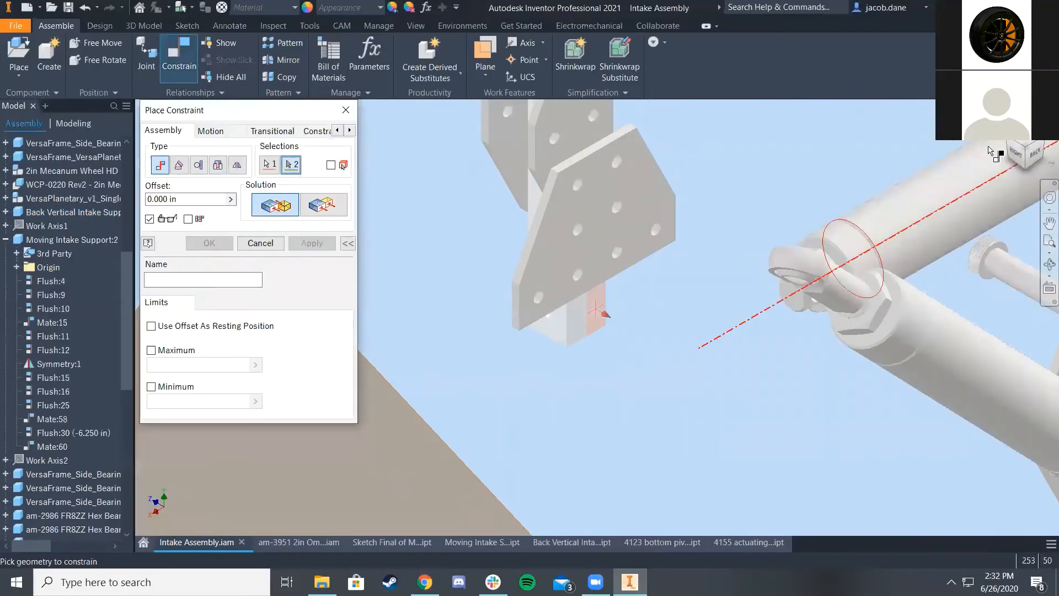
left_click(1010, 146)
scroll(714, 279, "down", 8)
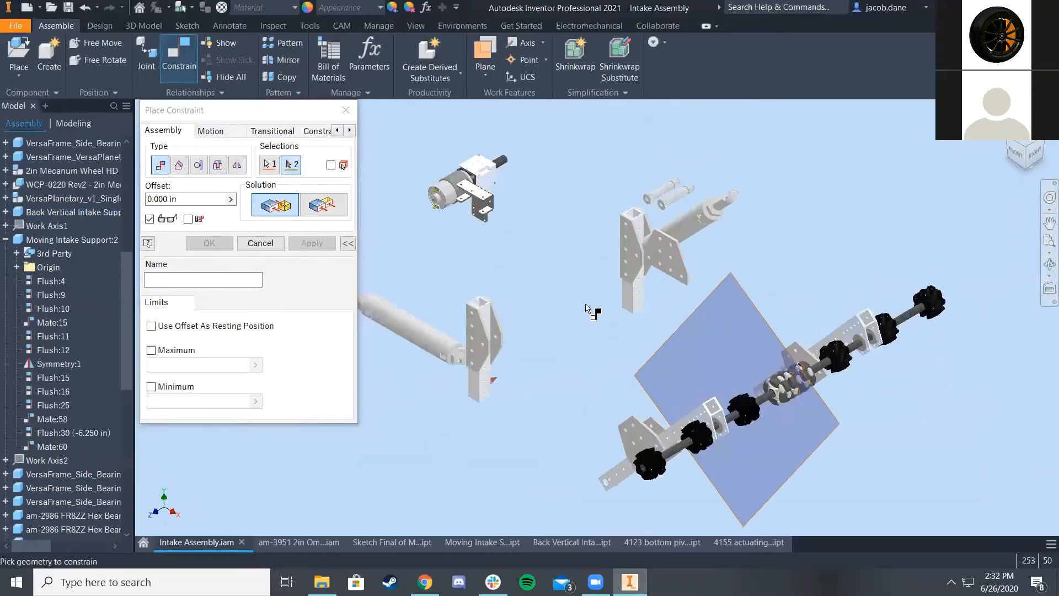
left_click(714, 279)
scroll(715, 358, "up", 8)
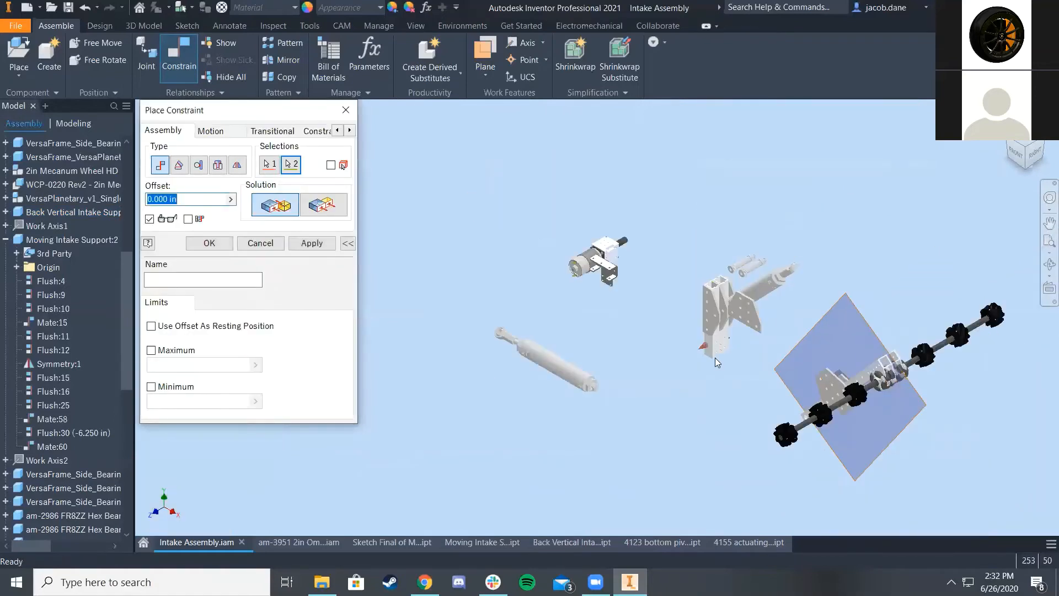
left_click_drag(193, 200, 16, 182)
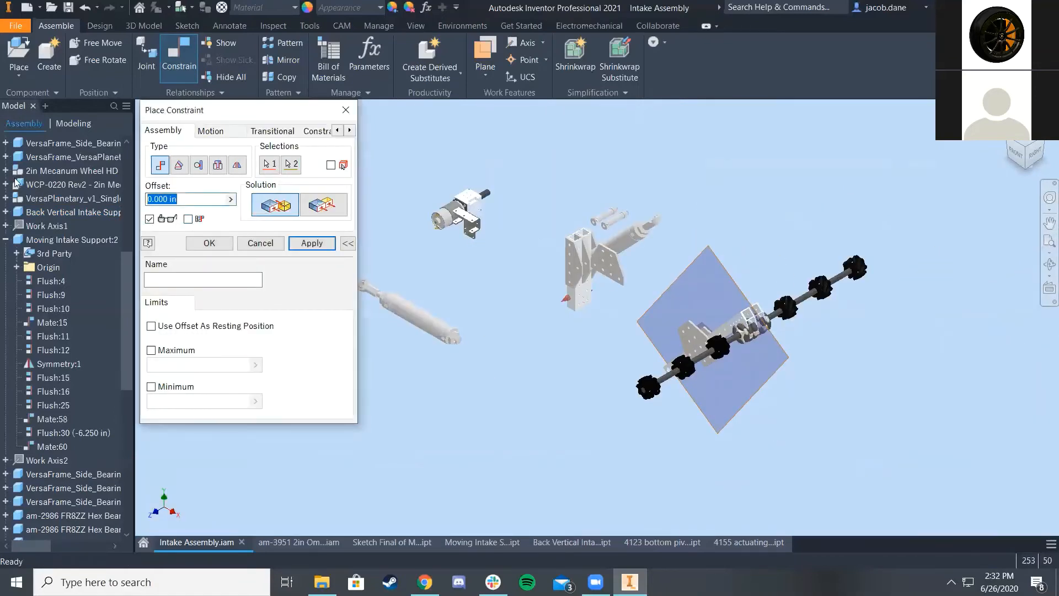
type("15")
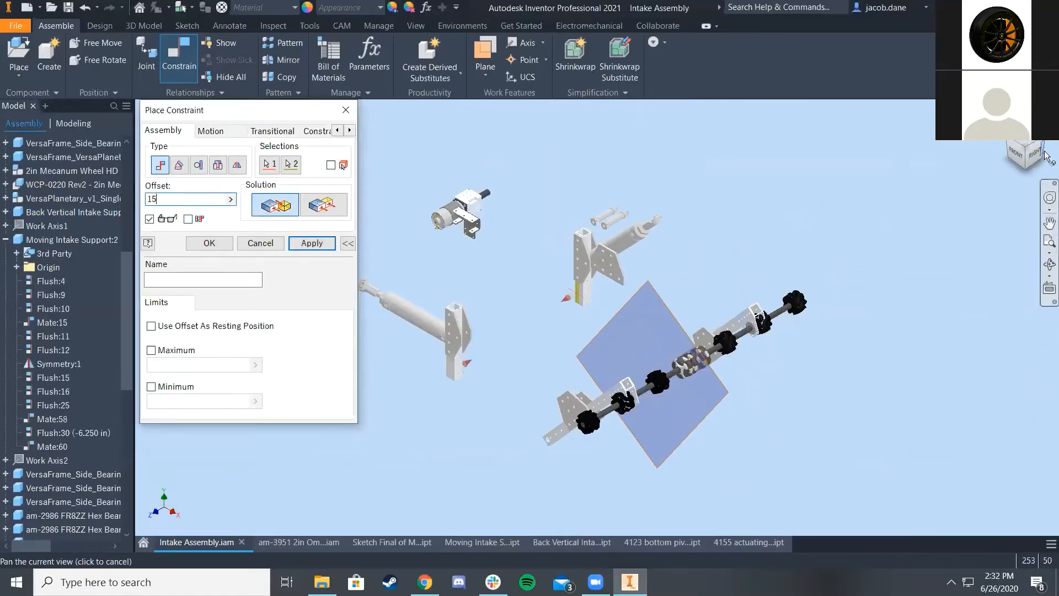
Set the mate offset between the two back vertical supports to 13 in and complete the constraint
left_click(1036, 150)
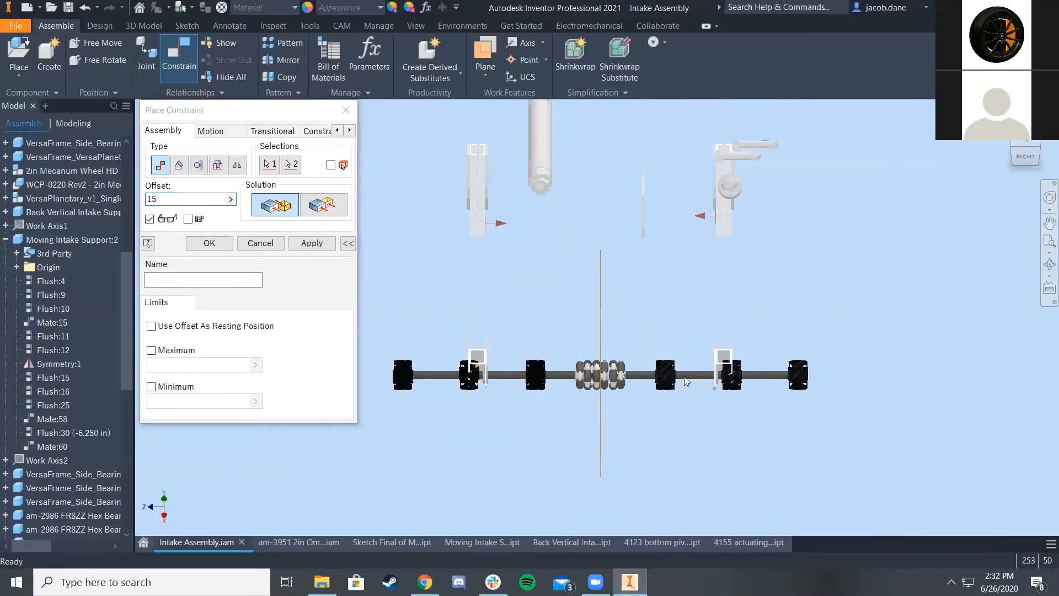
scroll(634, 383, "down", 3)
left_click(186, 201)
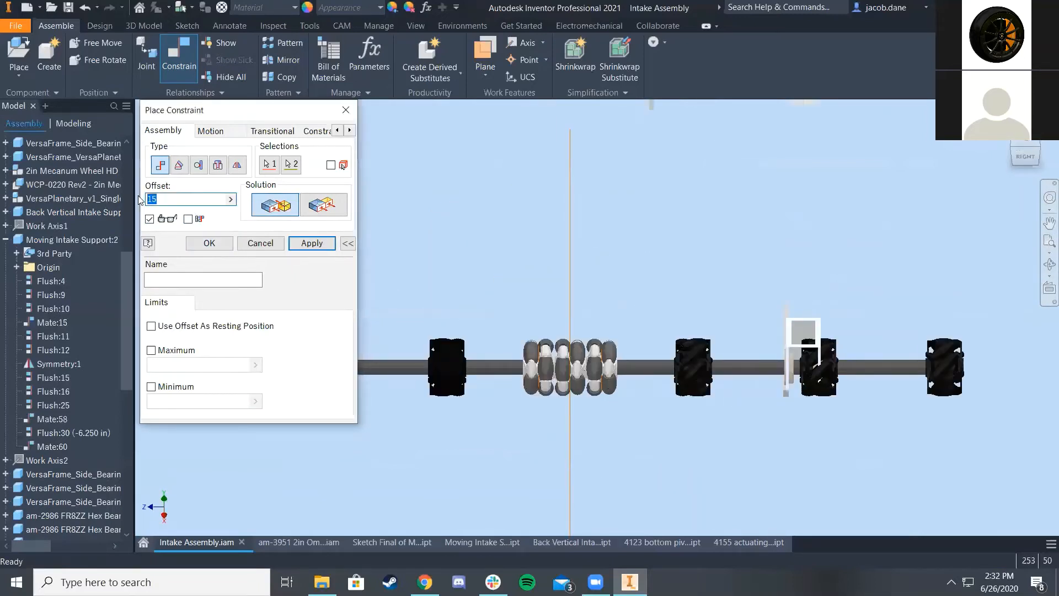
scroll(427, 178, "up", 2)
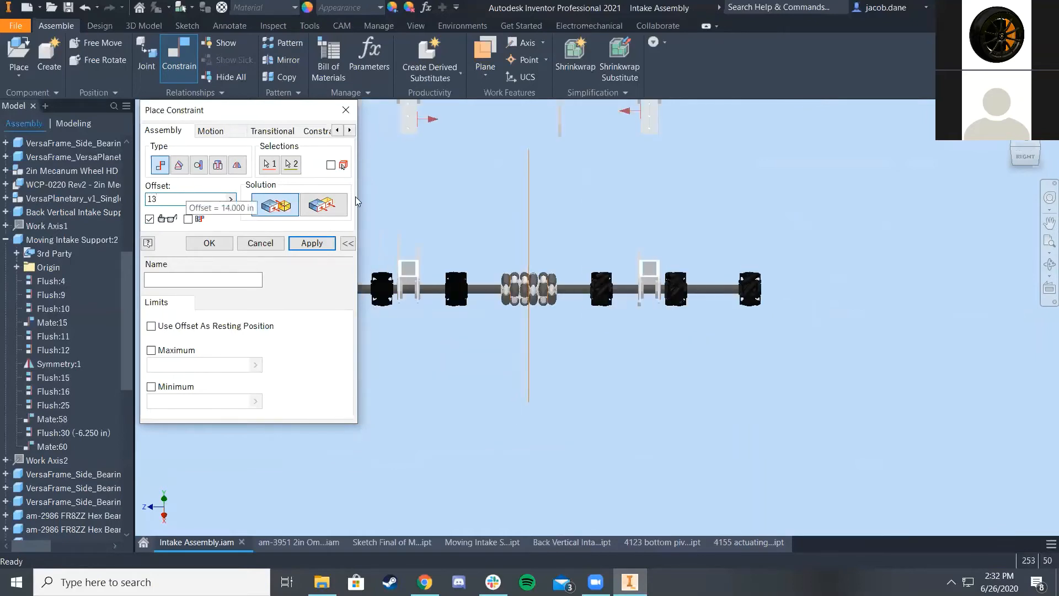
middle_click_drag(557, 190, 635, 233)
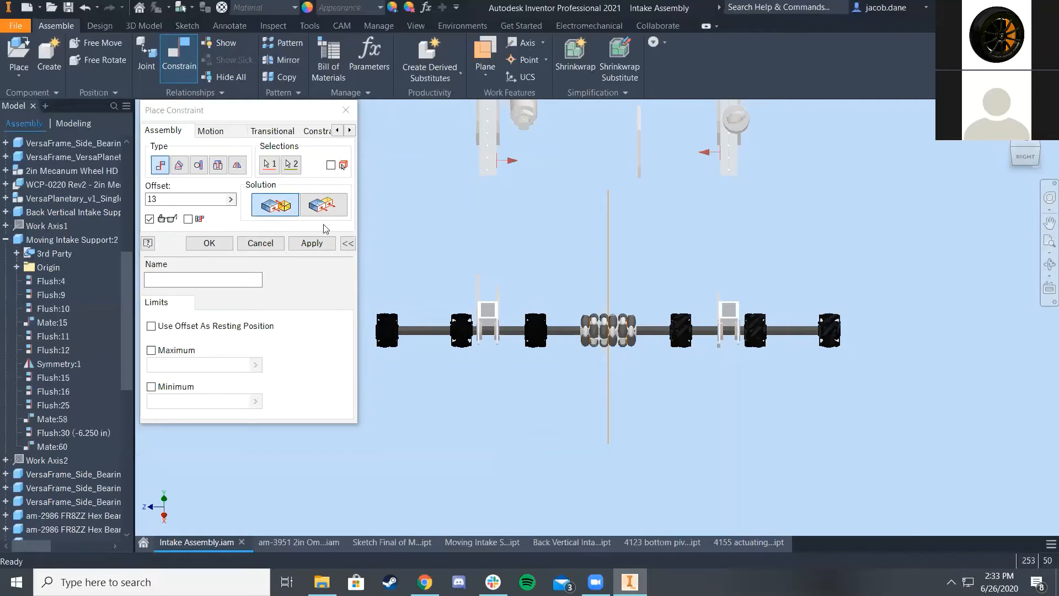
left_click(209, 243)
Move the two unconstrained mount brackets away from the Moving Intake Support:2 tube
scroll(599, 299, "down", 3)
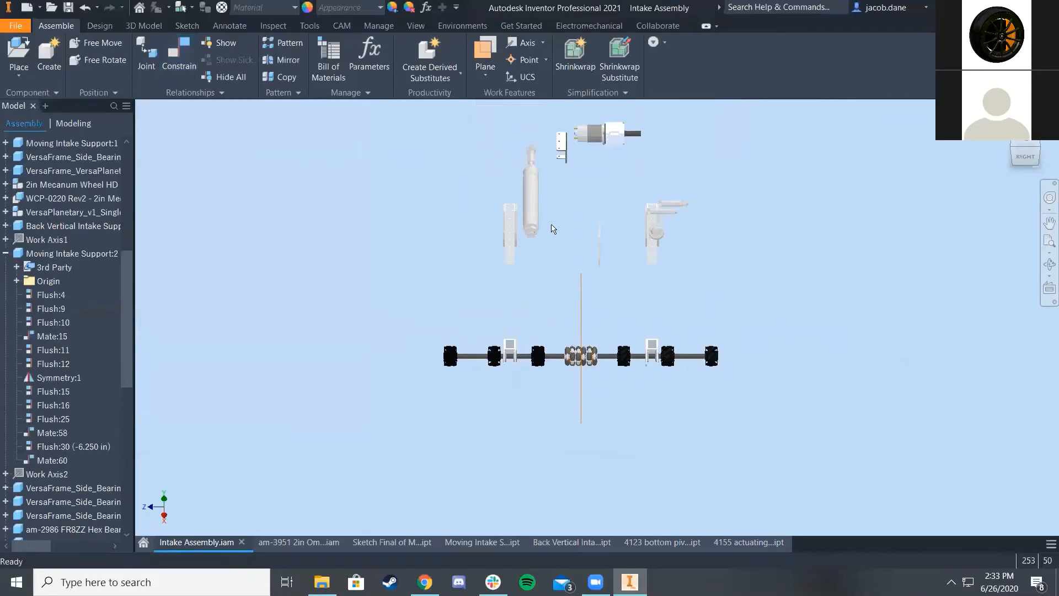
scroll(609, 413, "up", 3)
scroll(618, 397, "down", 2)
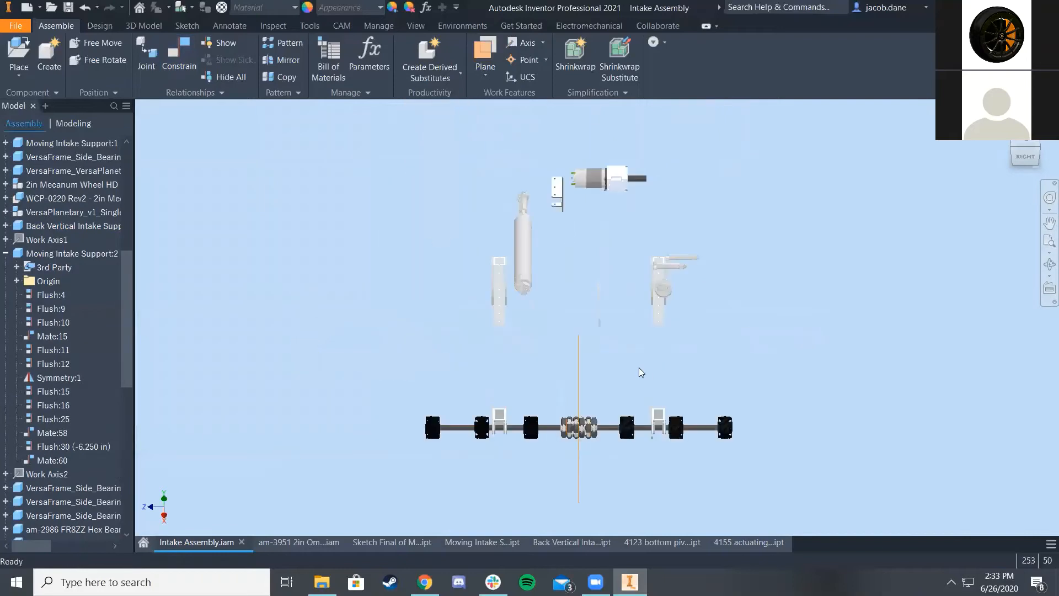
middle_click_drag(635, 381, 624, 308, "shift")
scroll(596, 352, "up", 3)
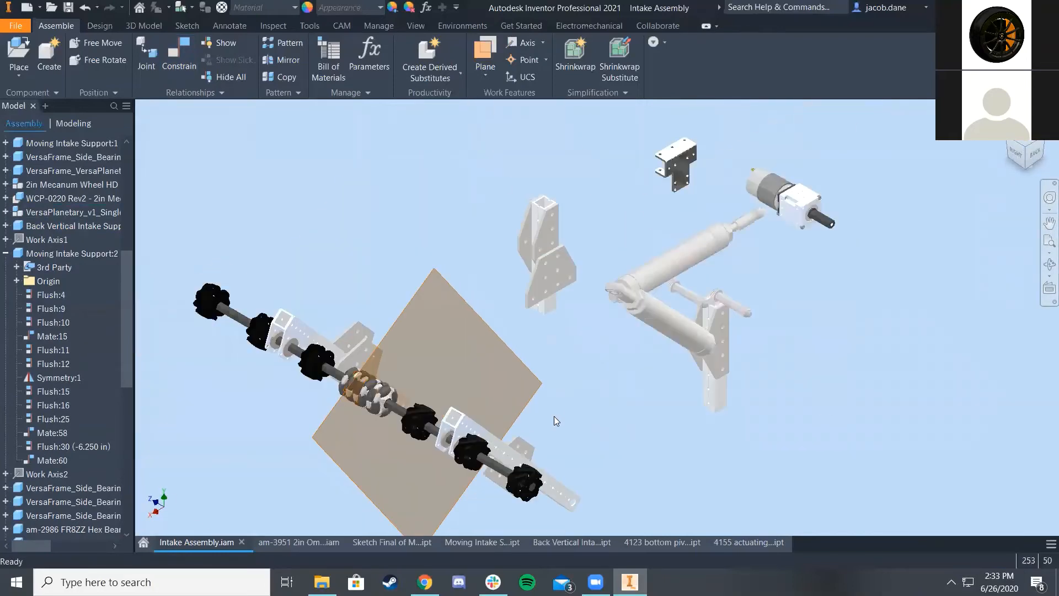
scroll(554, 417, "up", 3)
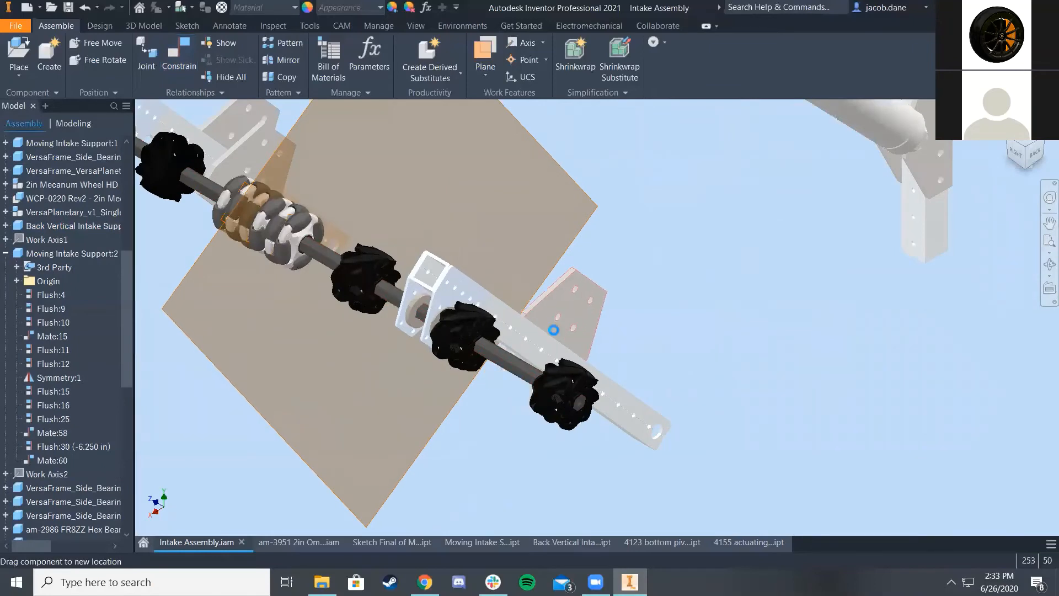
left_click_drag(554, 330, 809, 359)
left_click_drag(574, 289, 634, 298)
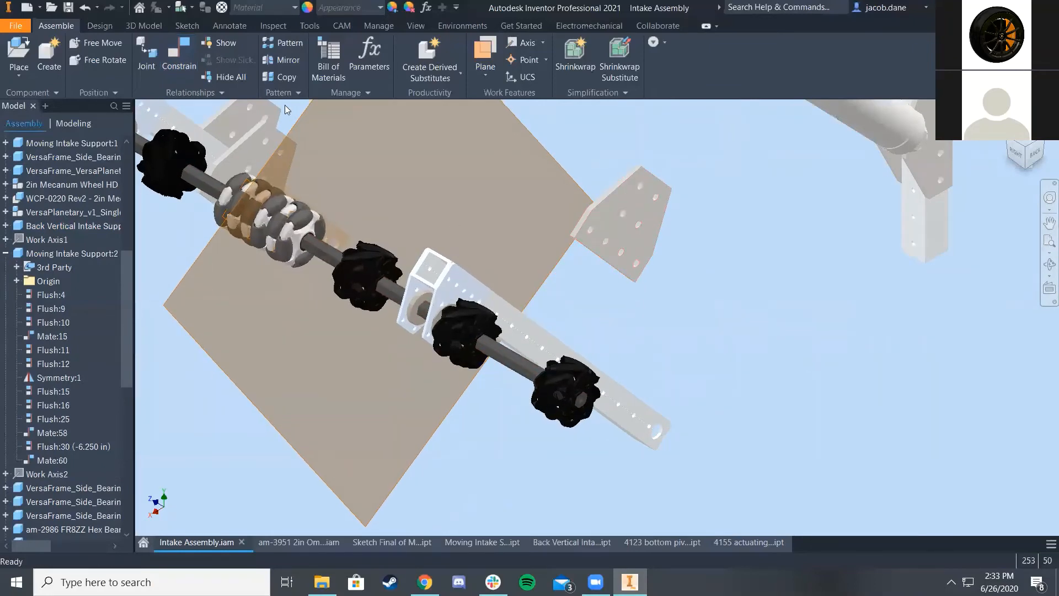
Flush one loose mount bracket's long edge with the underside of the Moving Intake Support:2 tube at zero offset
left_click(180, 59)
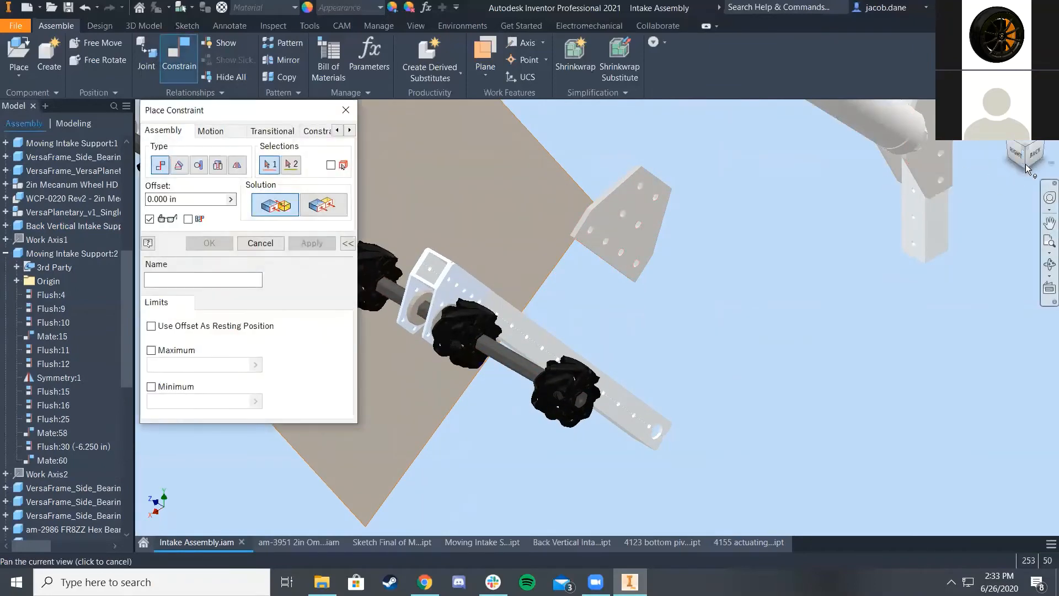
middle_click_drag(863, 238, 618, 305, "shift")
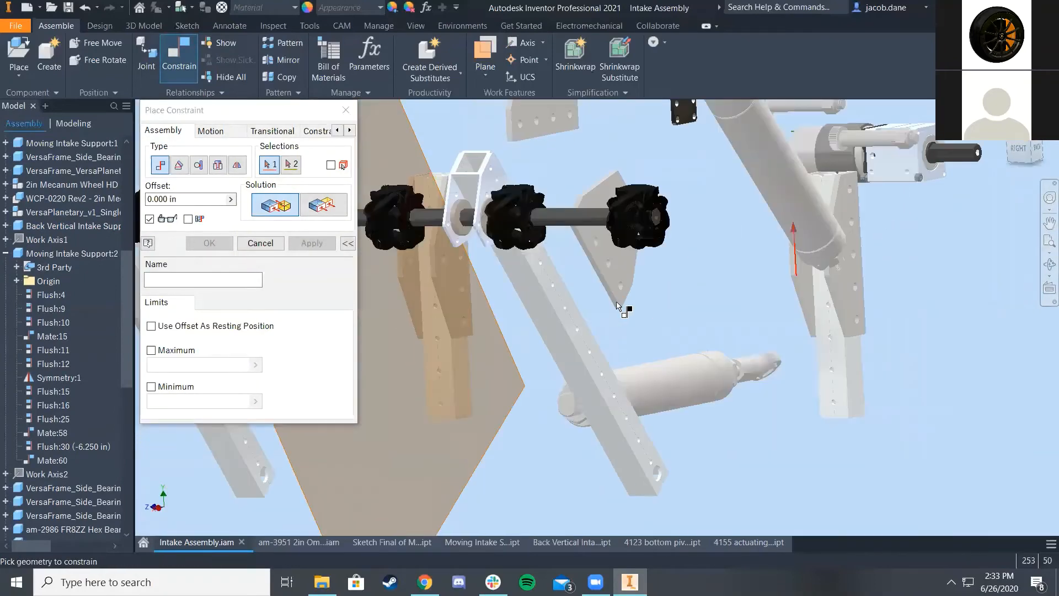
left_click(324, 205)
scroll(657, 259, "down", 5)
left_click(662, 262)
left_click(425, 386)
scroll(386, 365, "up", 5)
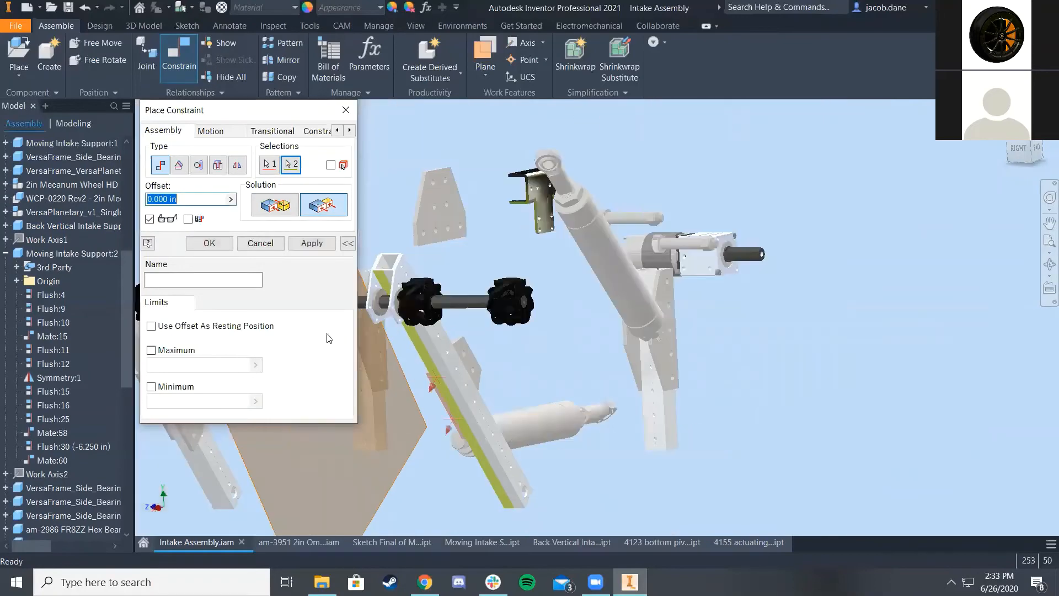
left_click(311, 242)
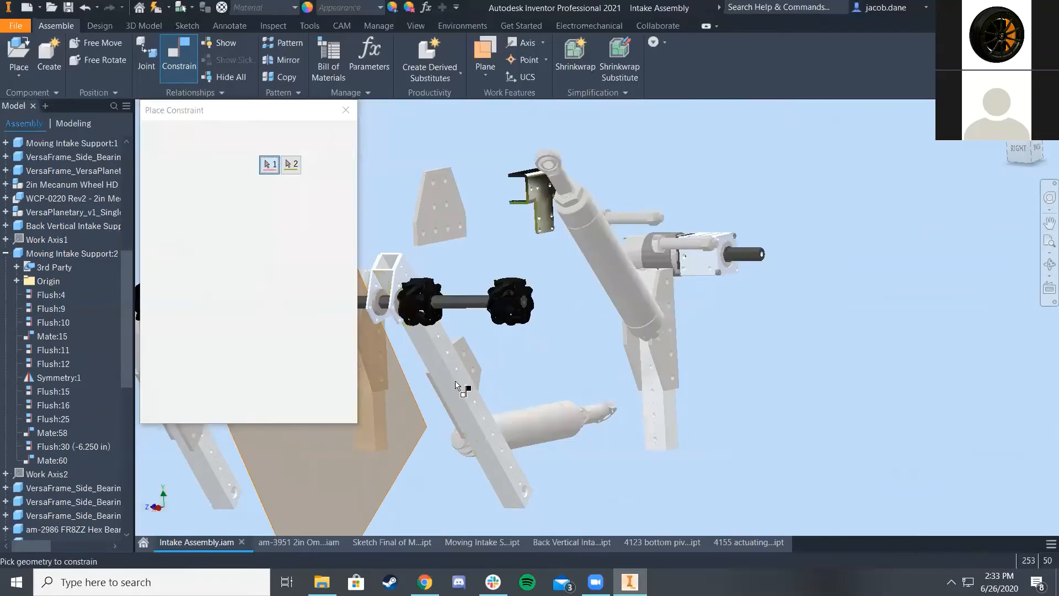
Flush the other loose bracket's narrow end edge with the matching edge of the bracket already aligned to the tube
scroll(457, 385, "down", 3)
scroll(448, 361, "up", 3)
middle_click_drag(540, 312, 686, 311)
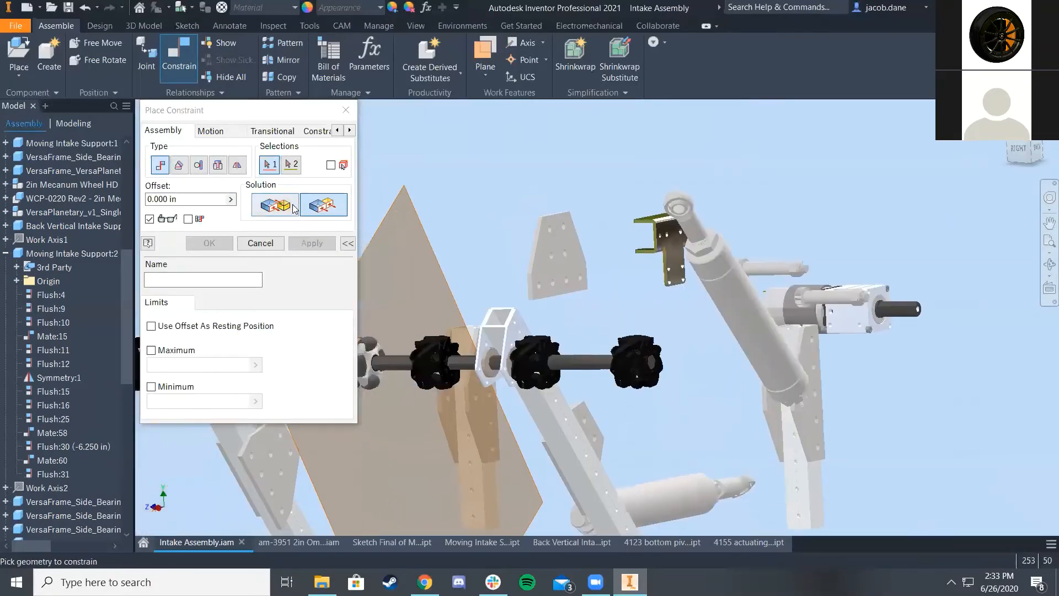
scroll(596, 367, "down", 5)
left_click(599, 425)
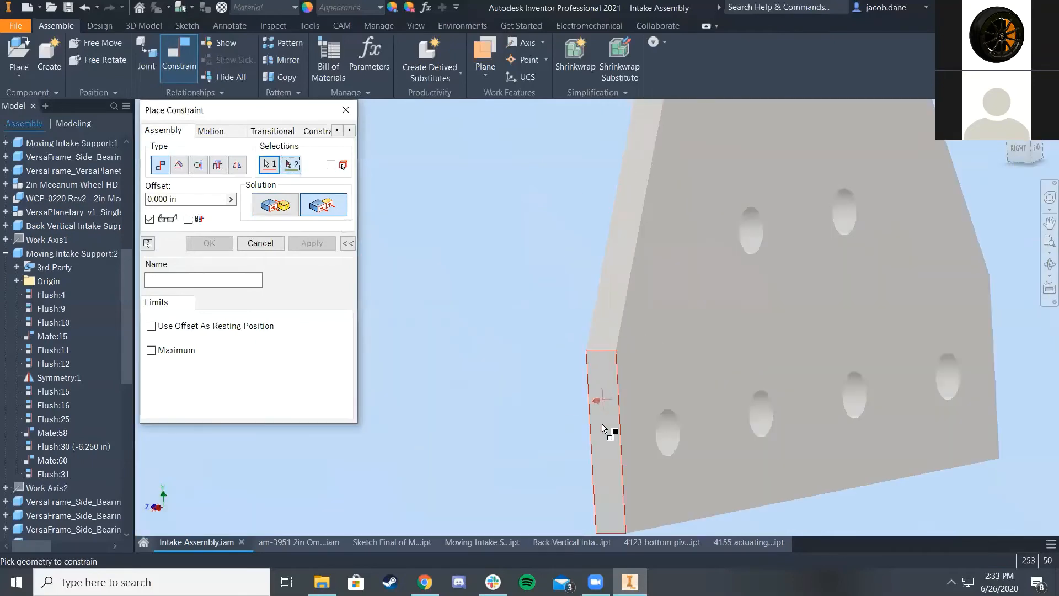
scroll(601, 425, "up", 5)
scroll(622, 267, "down", 6)
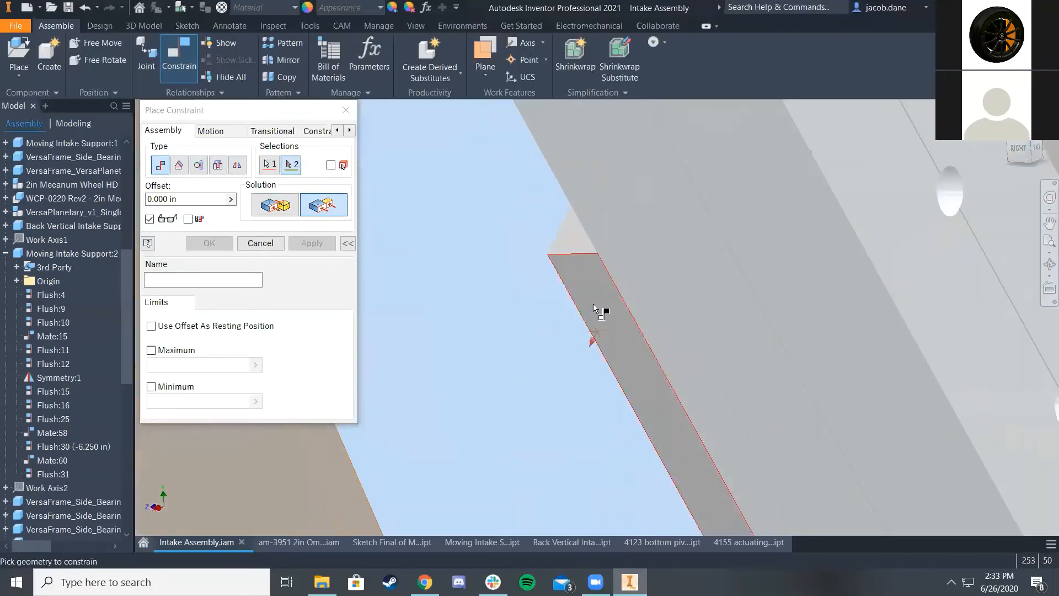
left_click(590, 274)
scroll(590, 276, "up", 6)
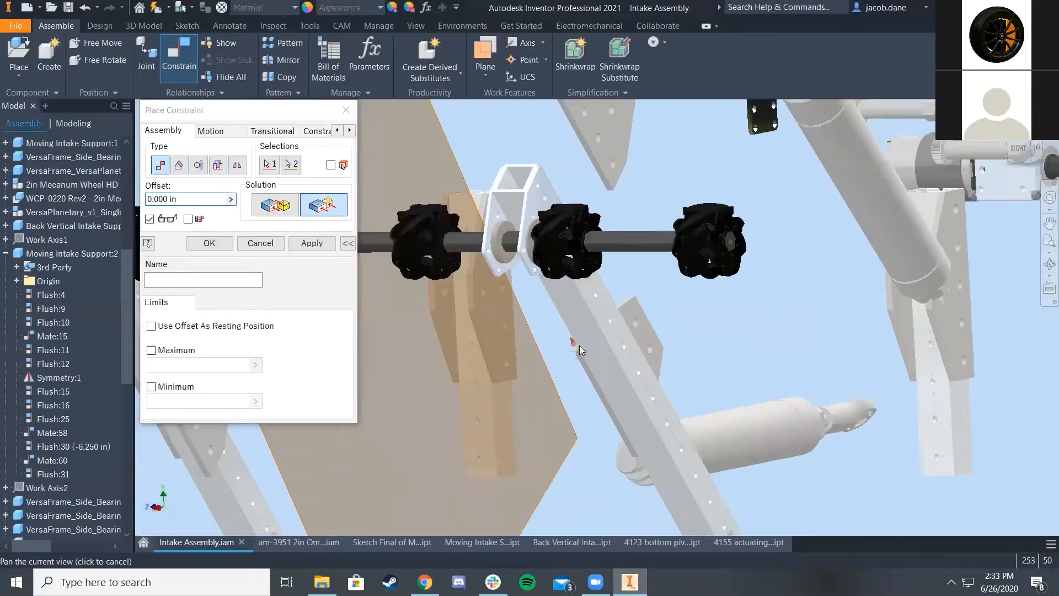
left_click(319, 245)
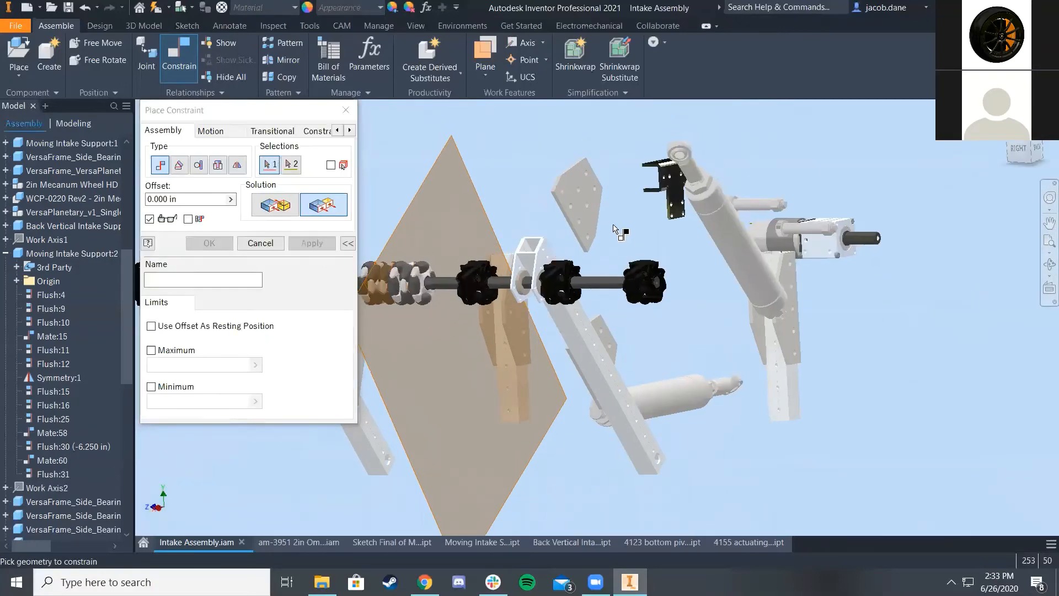
Flush that second bracket's long edge with the underside of the Moving Intake Support:2 tube at zero offset
scroll(577, 226, "down", 5)
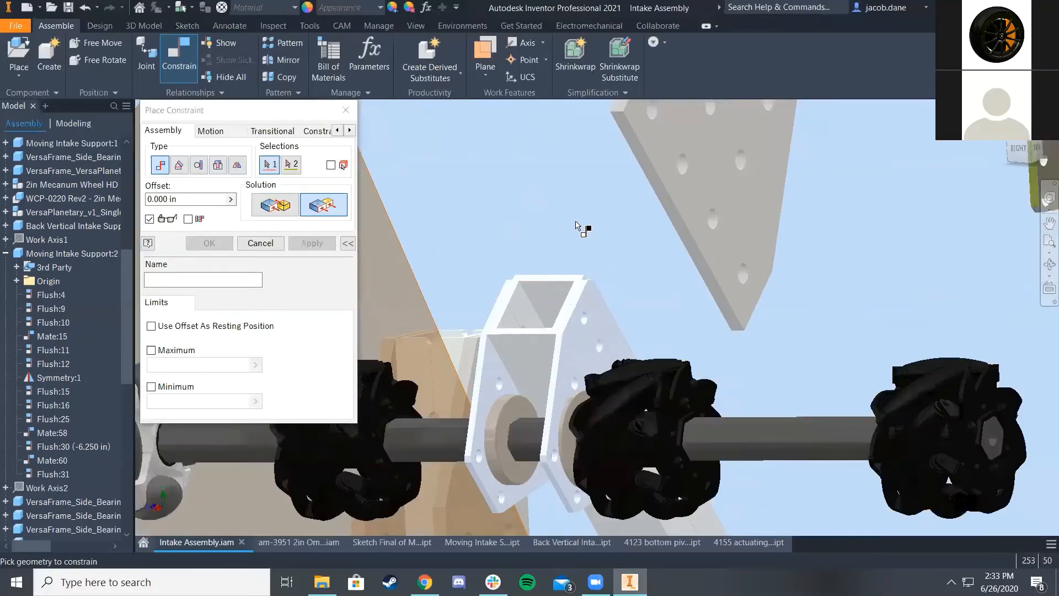
left_click(683, 234)
scroll(684, 234, "up", 5)
scroll(700, 396, "down", 5)
left_click(700, 396)
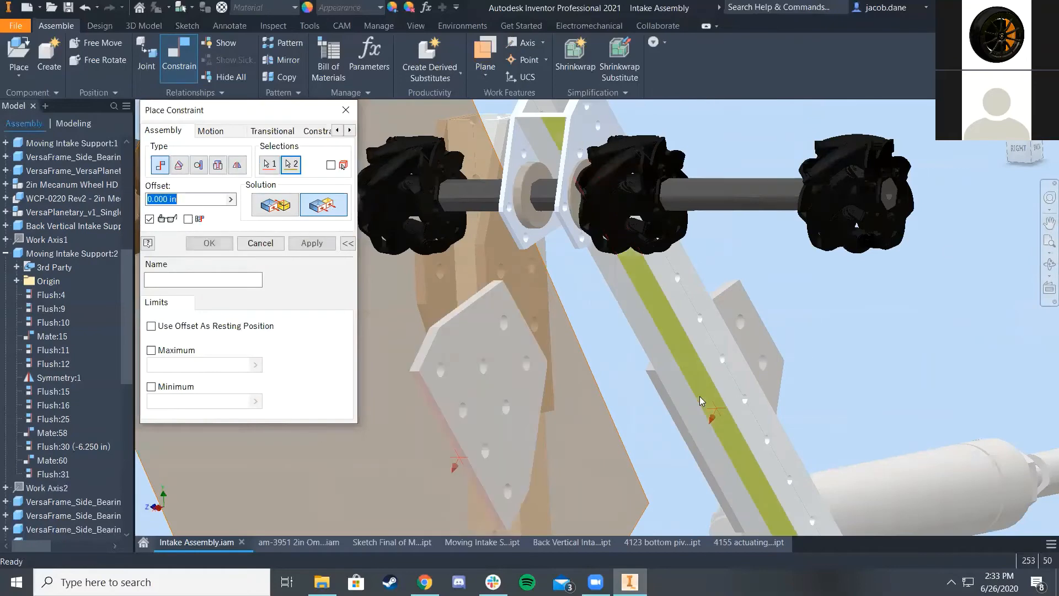
scroll(701, 394, "up", 5)
left_click(312, 243)
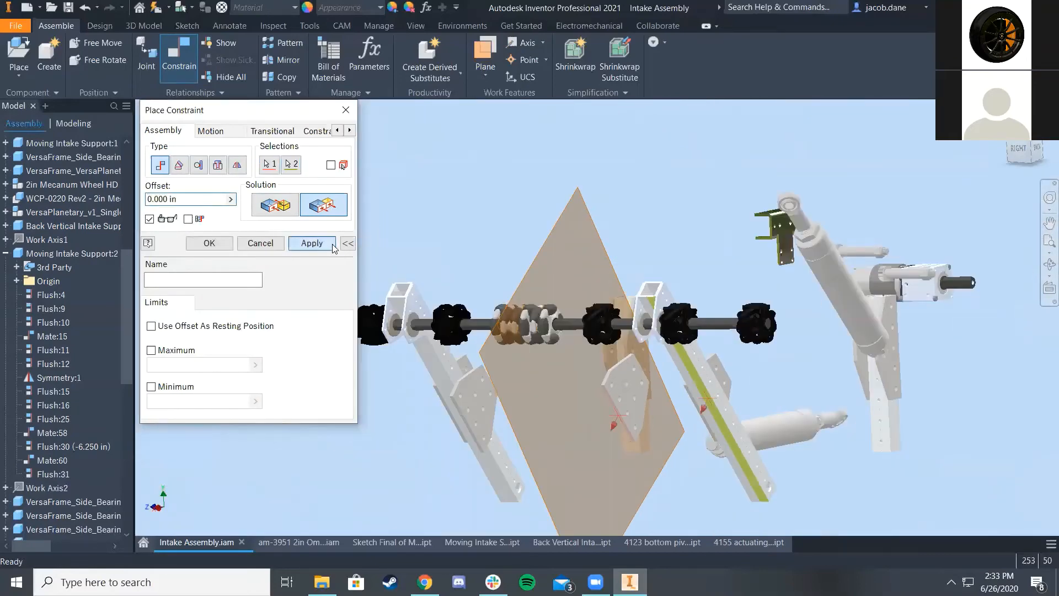
Mate the Moving Intake Support:2 tube's side face to the facing side of the second mount bracket with zero offset
left_click(675, 370)
scroll(678, 373, "down", 5)
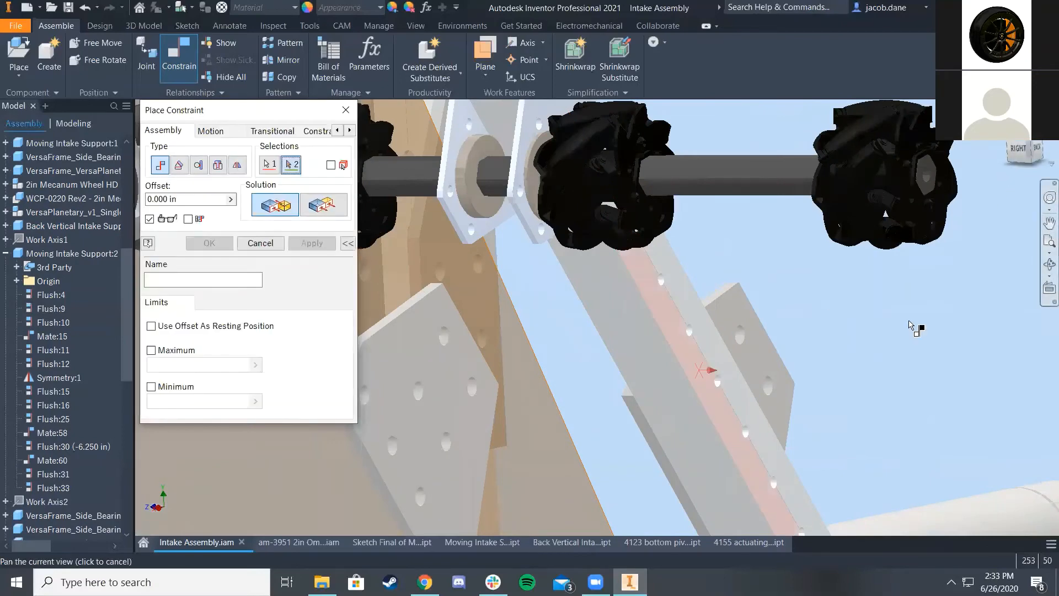
key("F6")
scroll(695, 389, "down", 4)
left_click(688, 309)
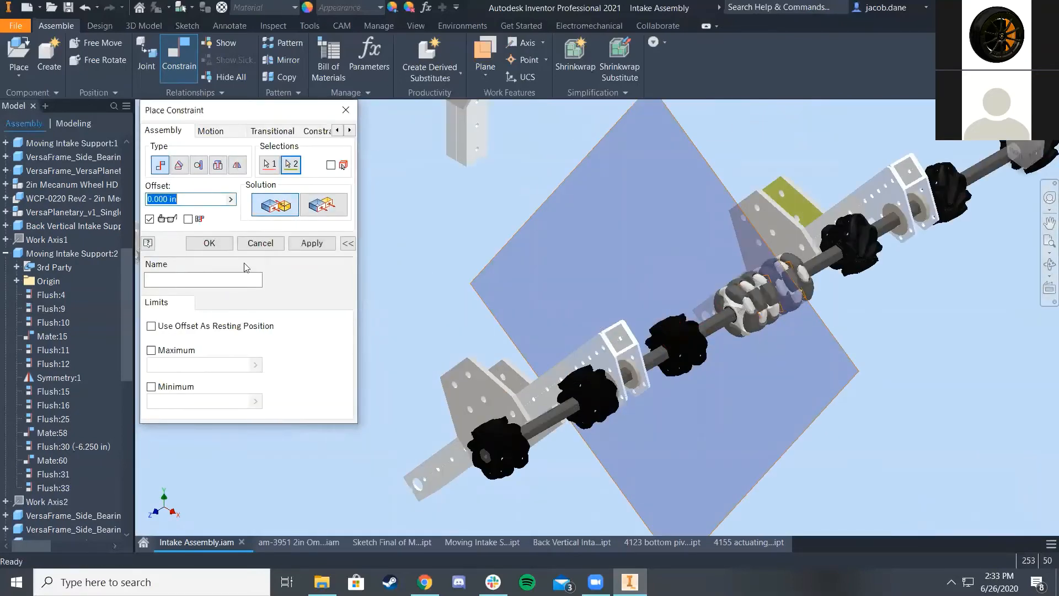
left_click(220, 242)
Move the loose mount bracket off the other moving support and flush its long edge with that tube's underside at zero offset
scroll(559, 293, "up", 3)
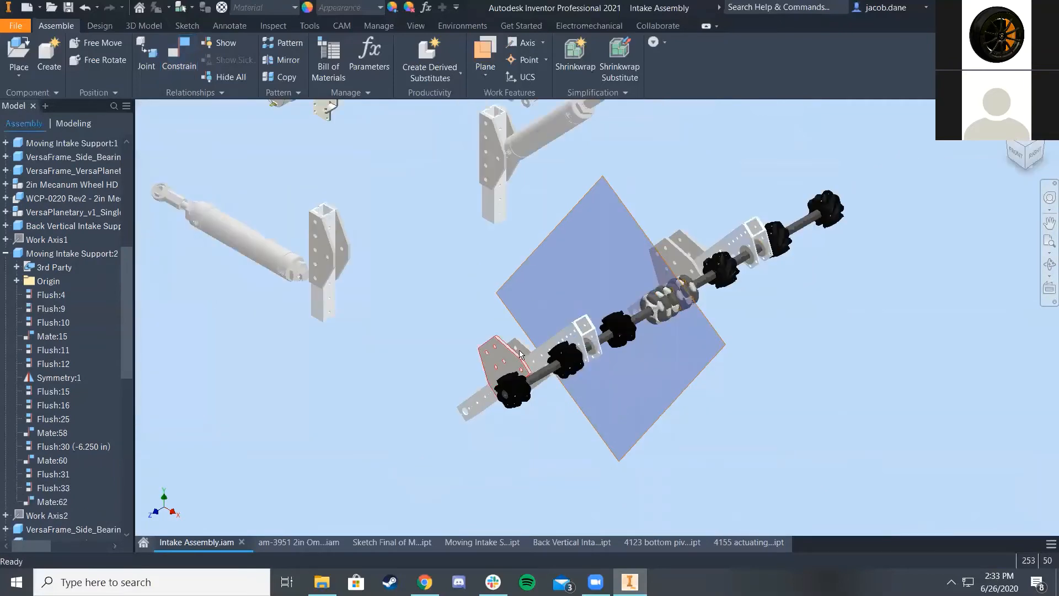
left_click_drag(509, 324, 503, 285)
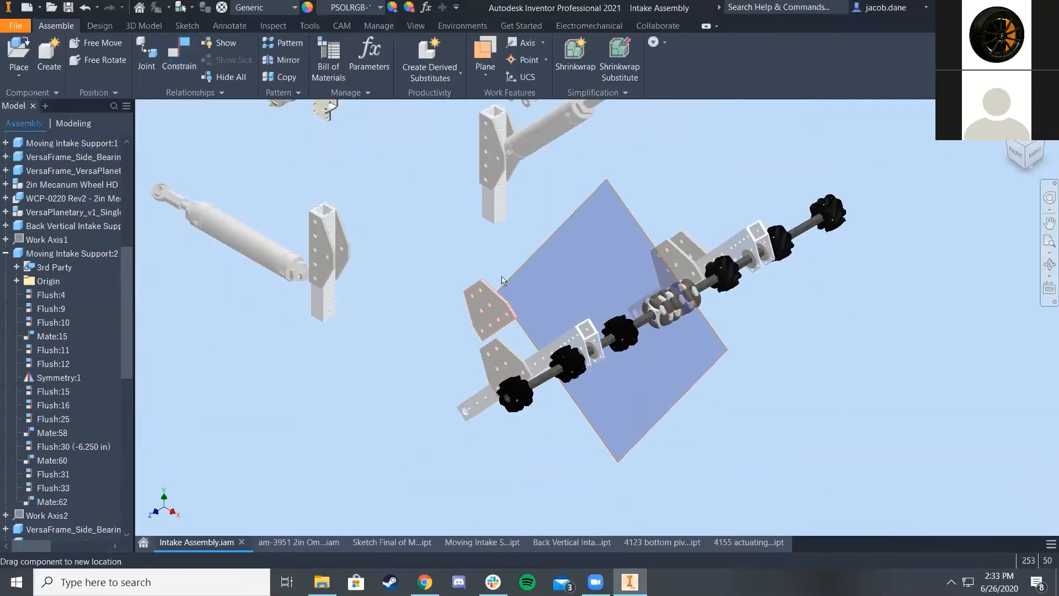
left_click(183, 68)
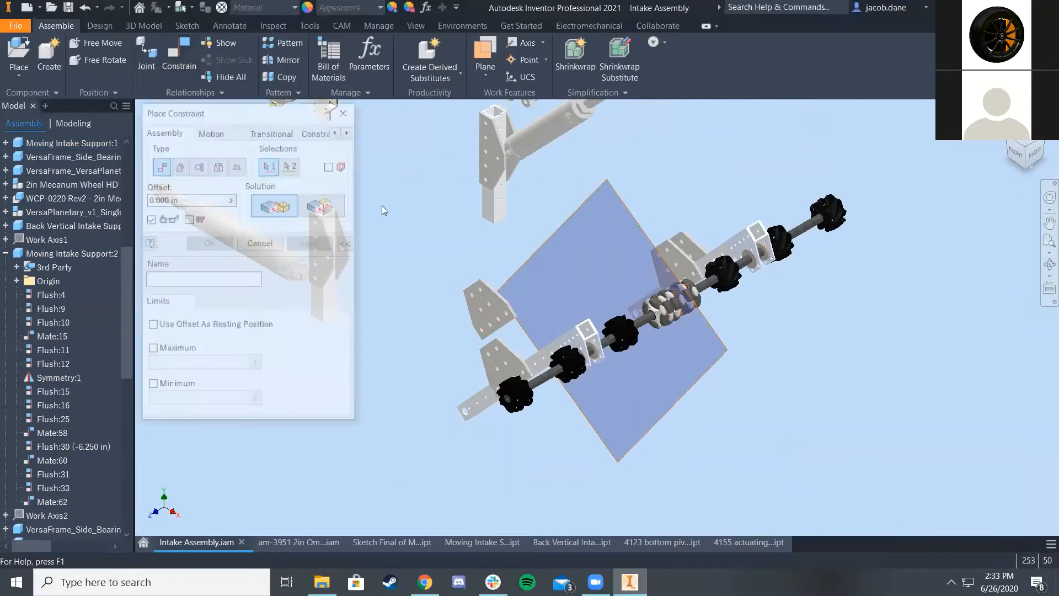
middle_click_drag(622, 344, 514, 332, "shift")
left_click(334, 215)
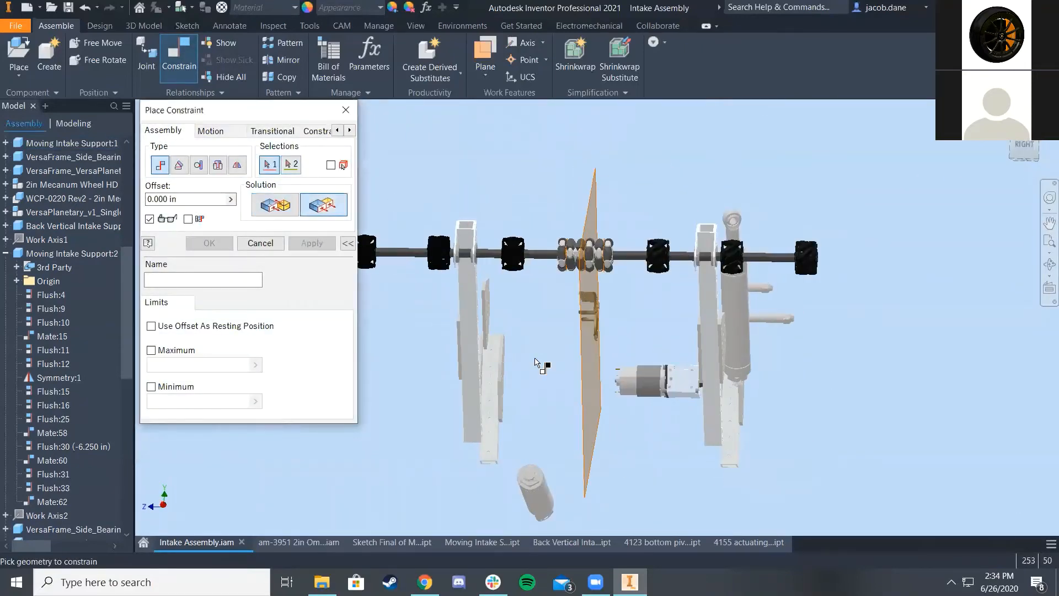
scroll(539, 362, "down", 8)
scroll(473, 306, "up", 6)
middle_click_drag(466, 296, 581, 341)
scroll(580, 338, "down", 5)
left_click(493, 315)
left_click(422, 370)
scroll(425, 366, "up", 3)
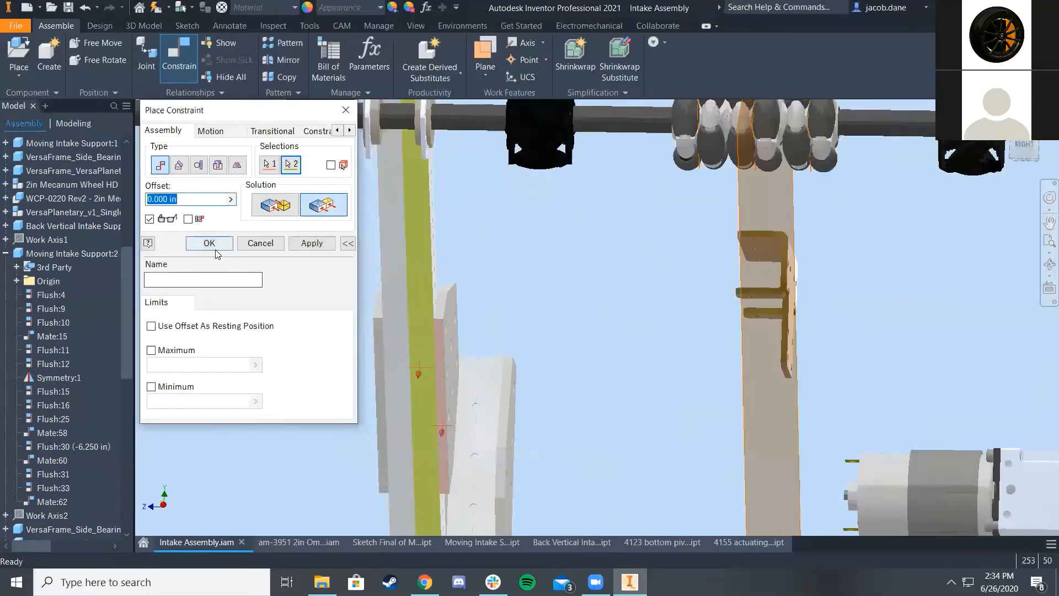
left_click(209, 243)
Open the 4155 actuating mount bracket part from the assembly for editing
scroll(486, 349, "up", 5)
left_click(1006, 126)
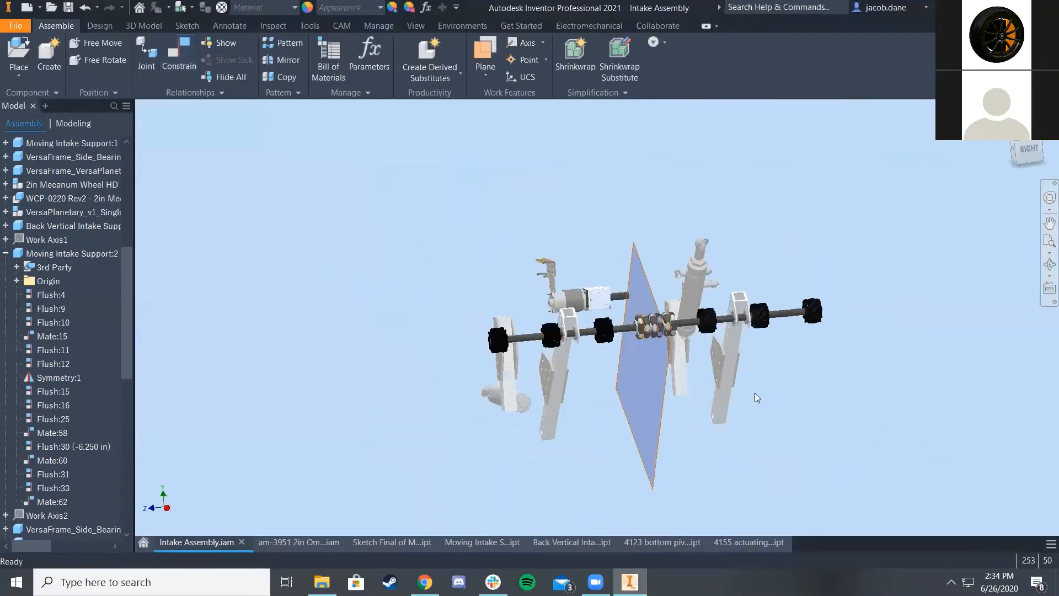
scroll(599, 386, "down", 5)
right_click(559, 362)
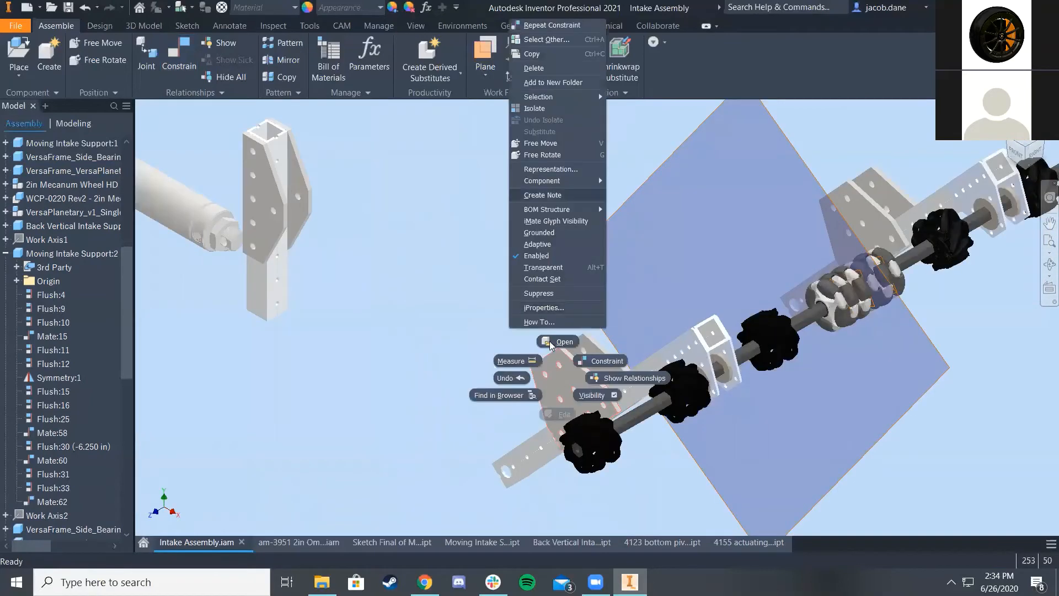
left_click(591, 328)
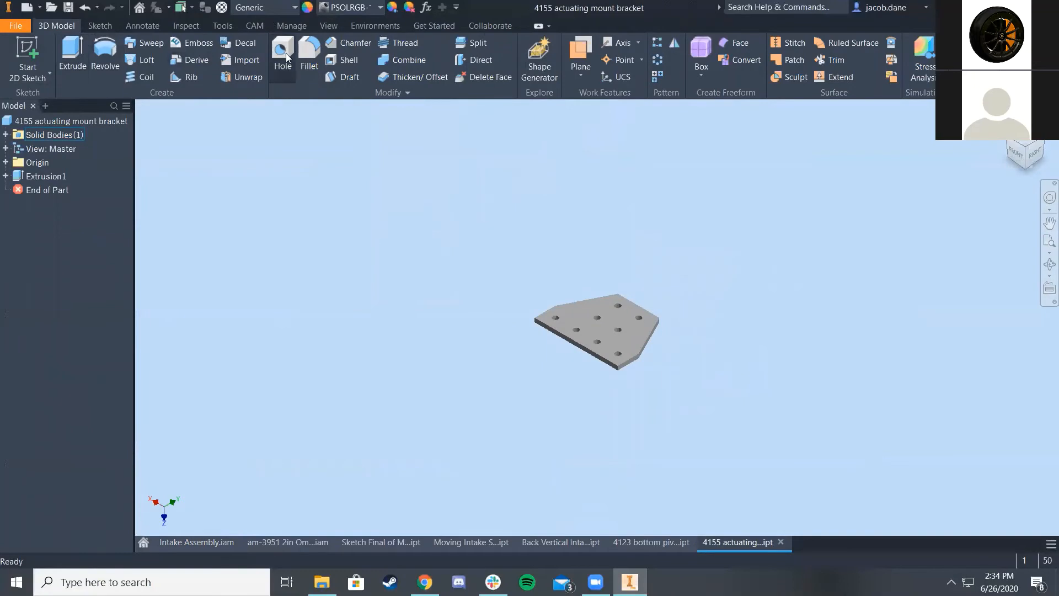
scroll(632, 319, "up", 5)
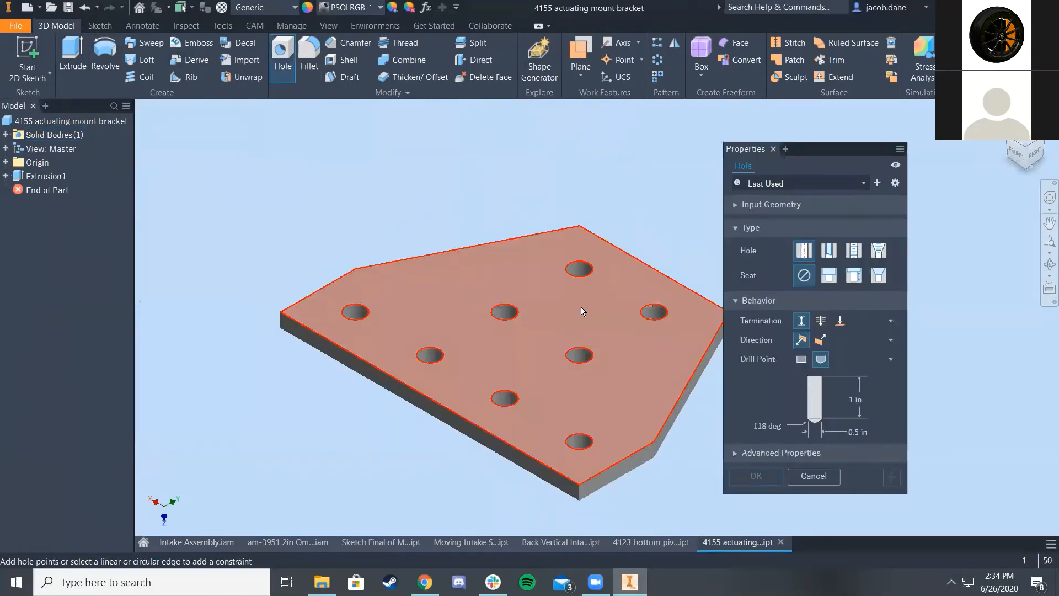
left_click(582, 311)
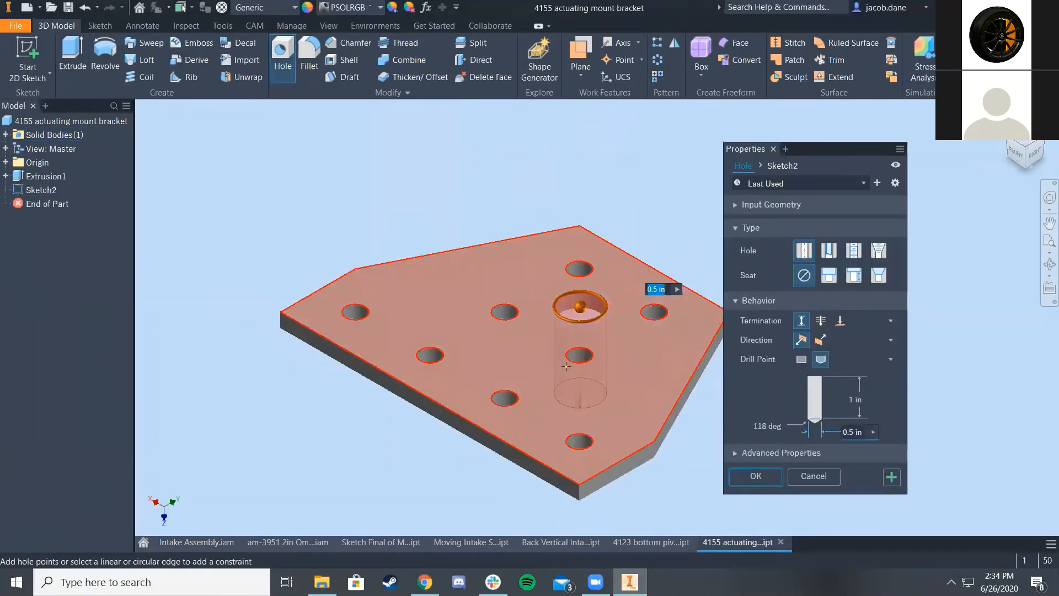
left_click(862, 432)
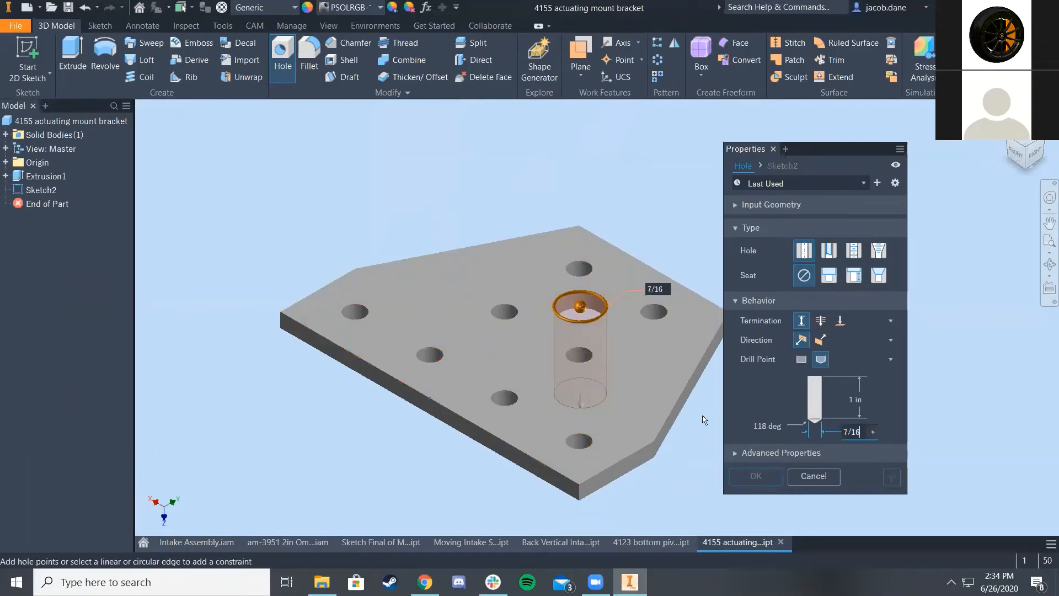
scroll(616, 337, "down", 3)
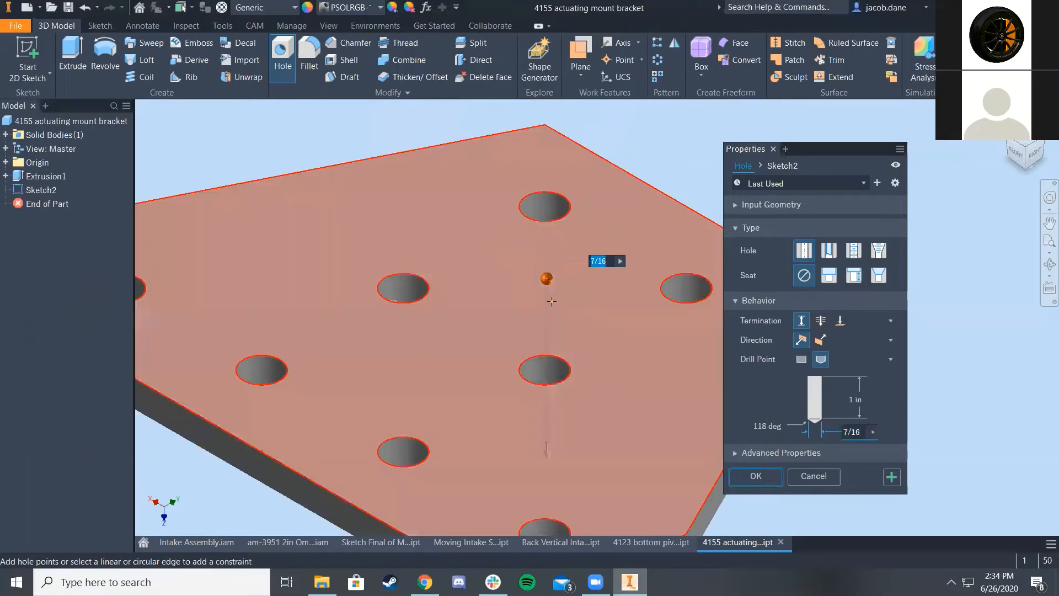
left_click(856, 433)
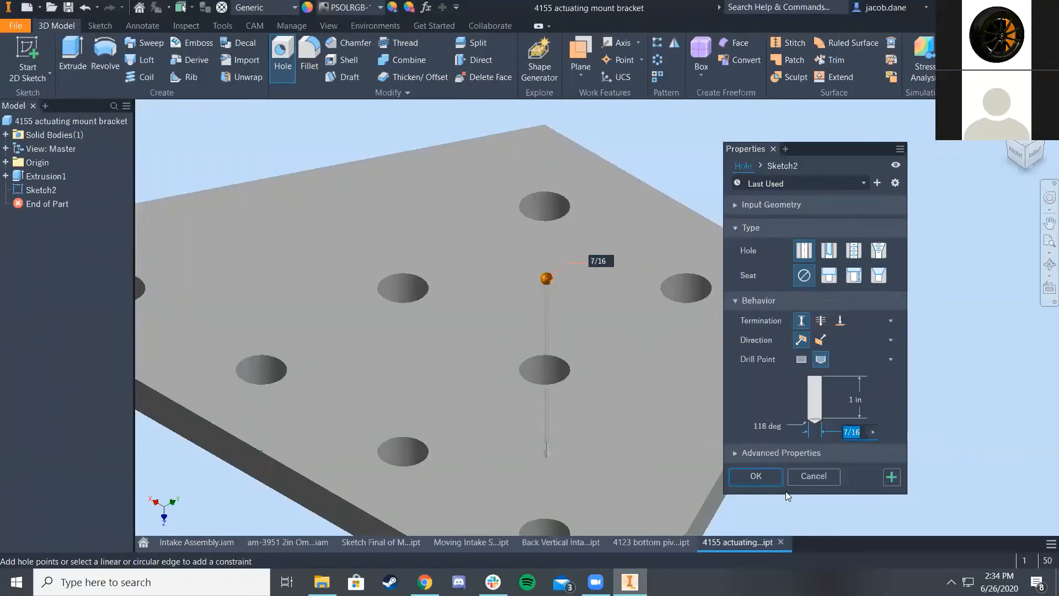
left_click(807, 478)
scroll(809, 435, "down", 5)
middle_click_drag(806, 429, 771, 404)
middle_click_drag(644, 354, 583, 338)
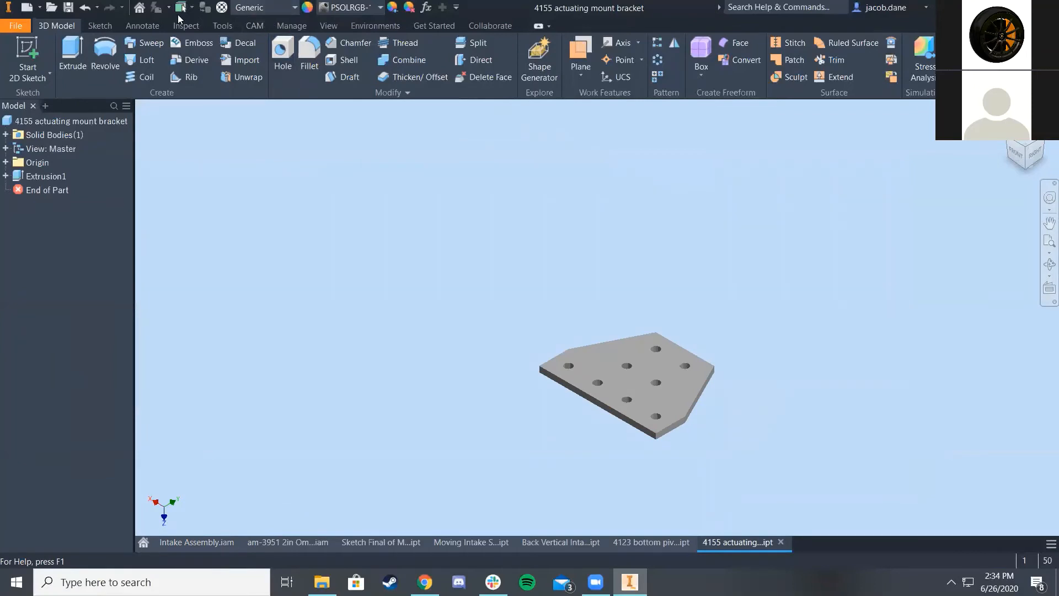
Change the bracket part's document length units to inch
left_click(223, 26)
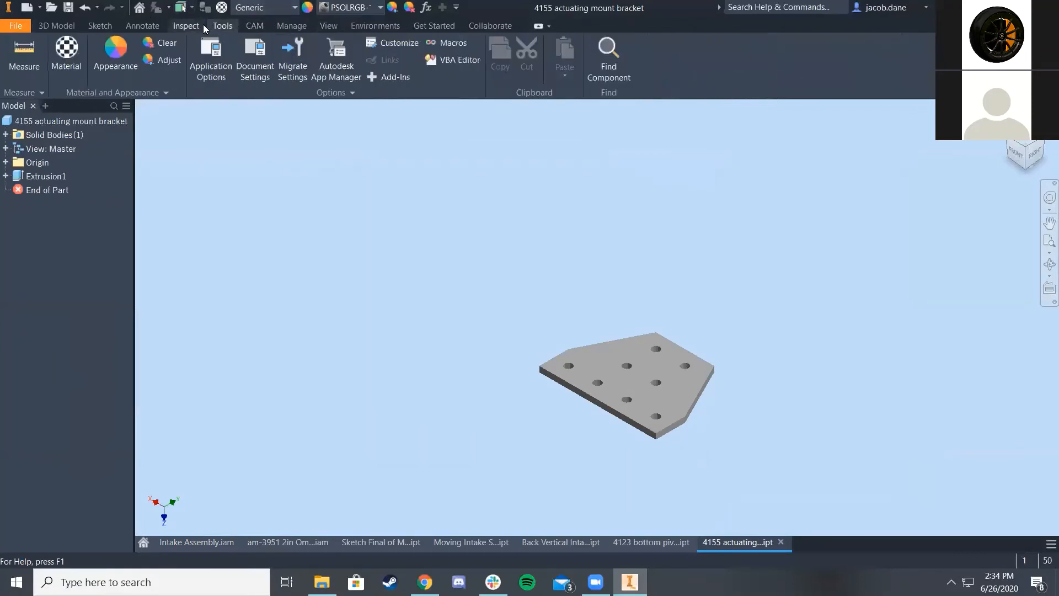
left_click(254, 58)
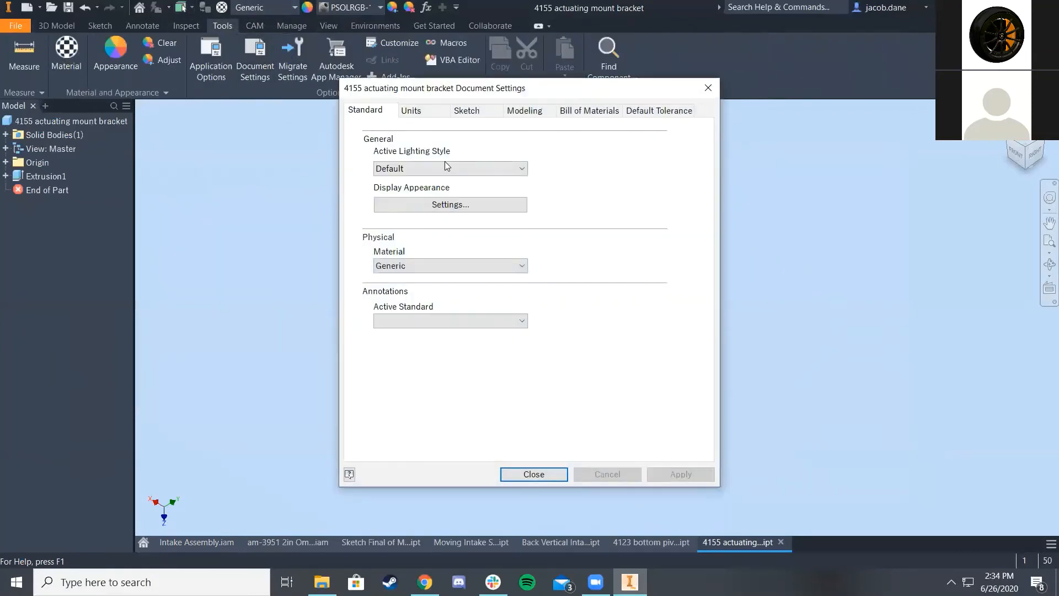
left_click(419, 113)
left_click(408, 159)
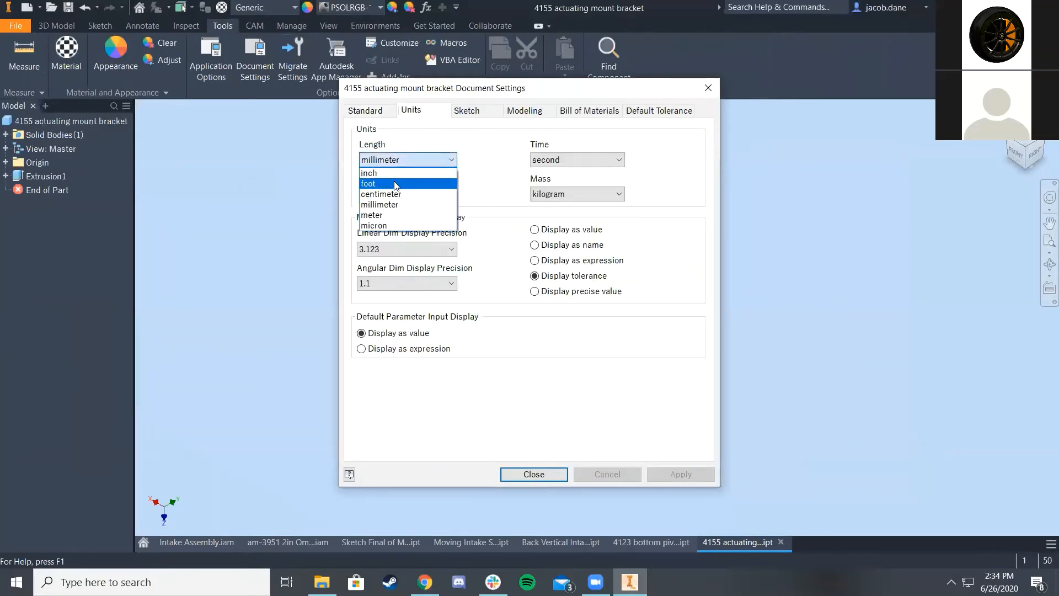
left_click(386, 169)
left_click(534, 474)
Add a simple 7/16 in diameter, 1 in deep hole on the bracket's large face among the four holes near its narrow end
scroll(636, 379, "down", 3)
left_click(57, 26)
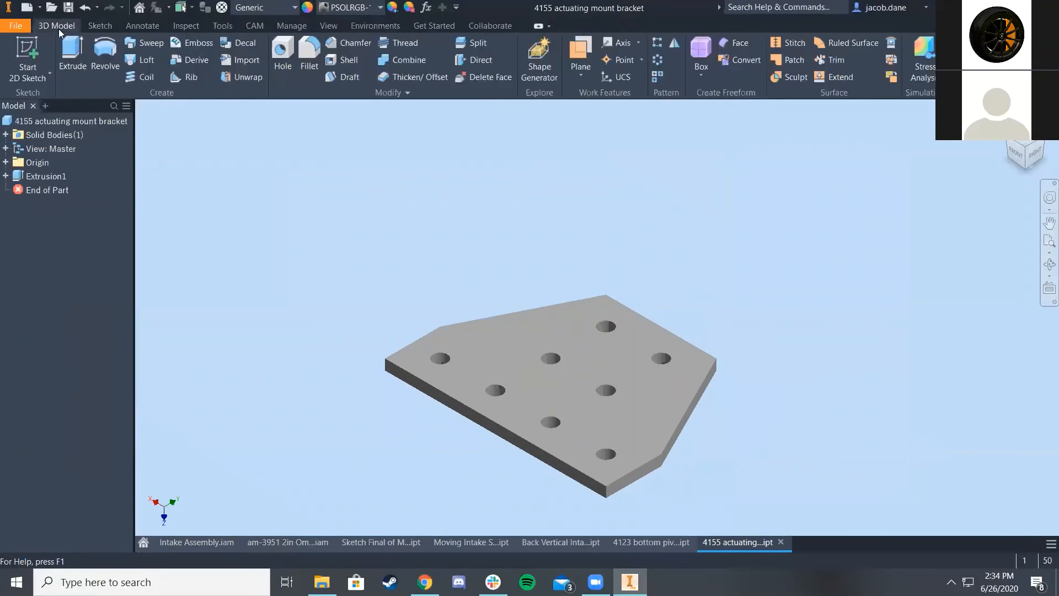
left_click(273, 61)
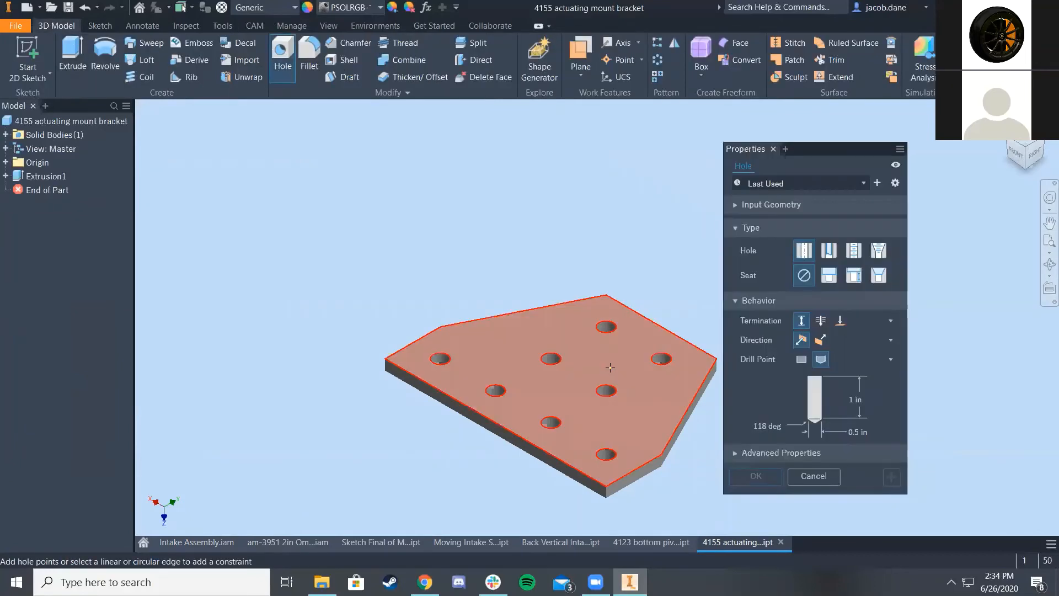
left_click(611, 359)
double_click(851, 433)
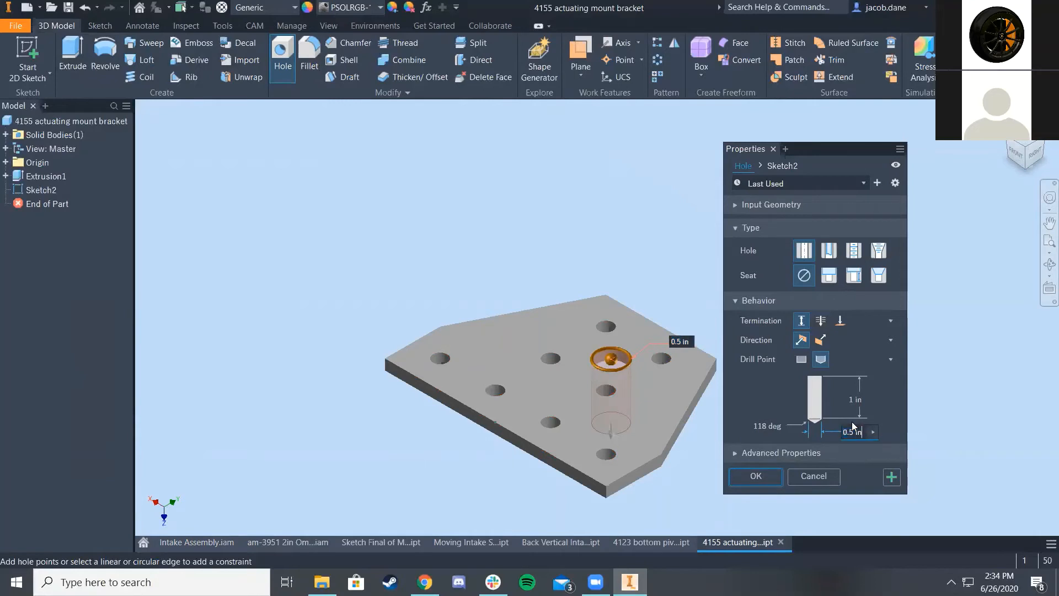
key("BackSpace")
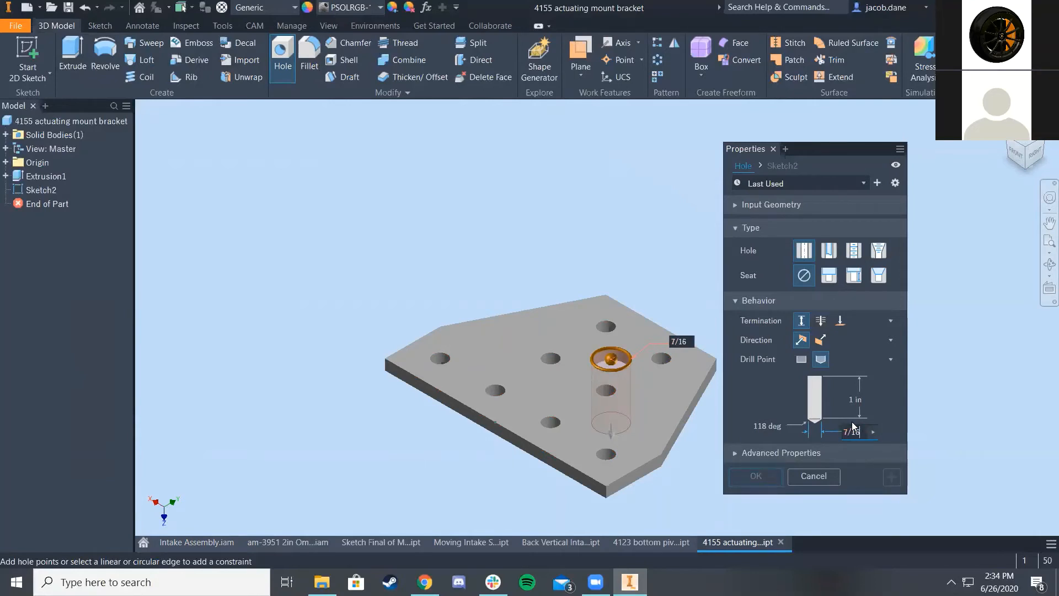
key("BackSpace")
key("BackSpace")
key("BackSpace")
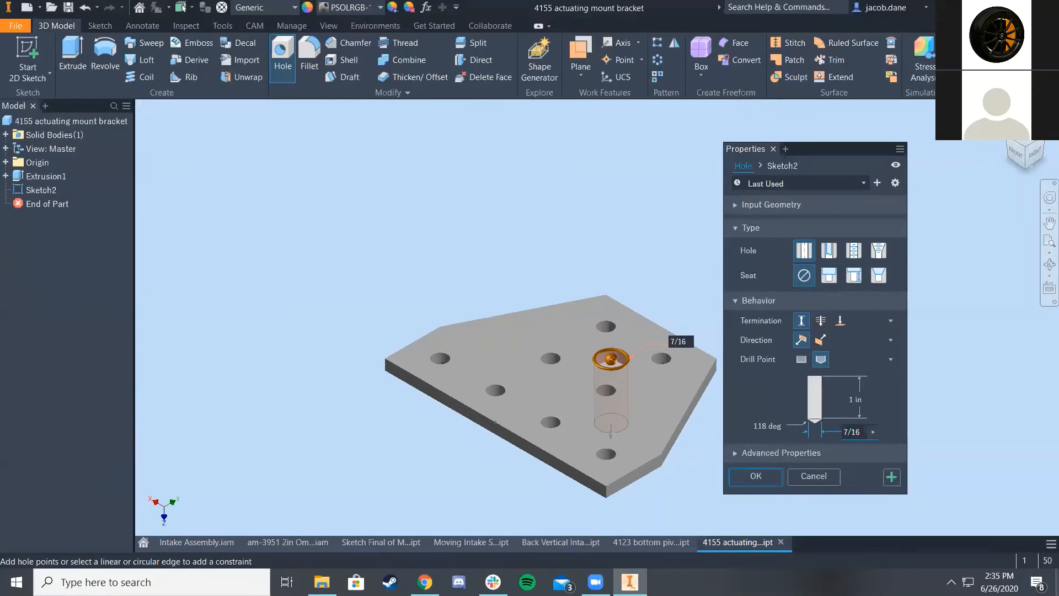
key("Return")
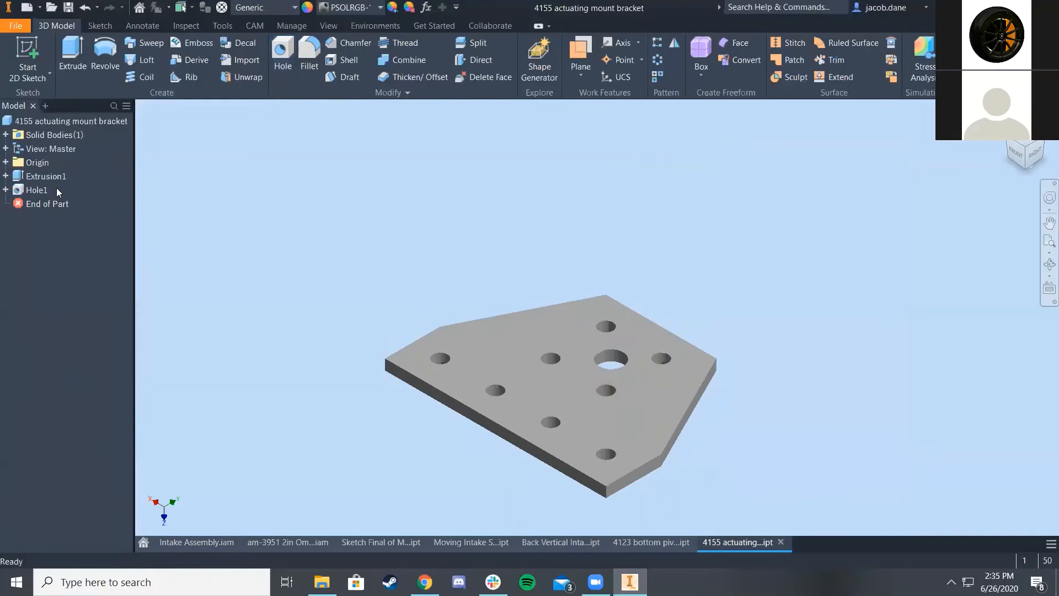
Open the placement sketch of the new 7/16 in hole for editing
right_click(21, 187)
key("Escape")
left_click(5, 189)
right_click(54, 203)
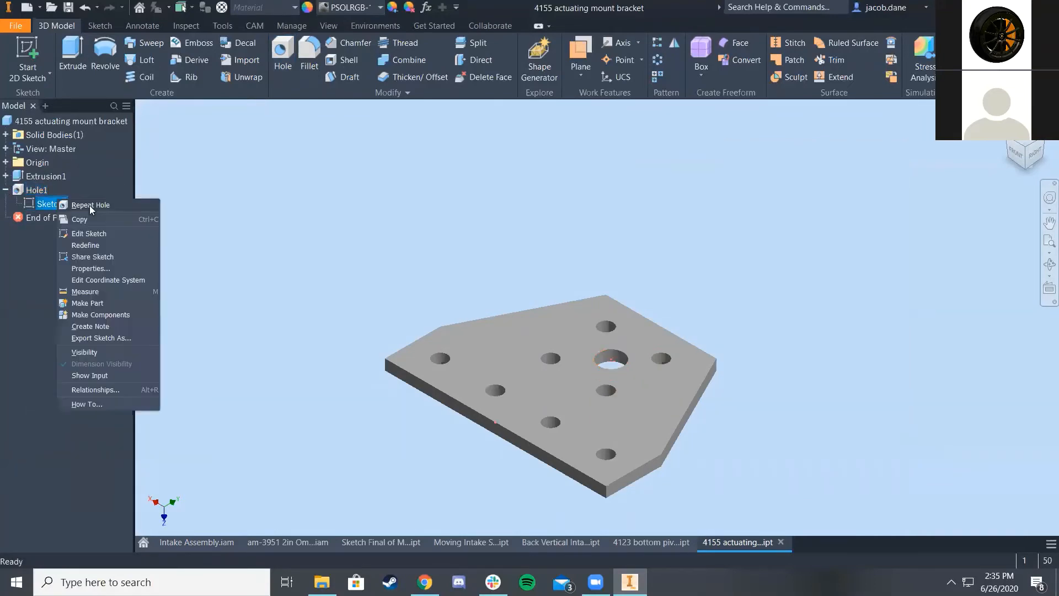
left_click(89, 234)
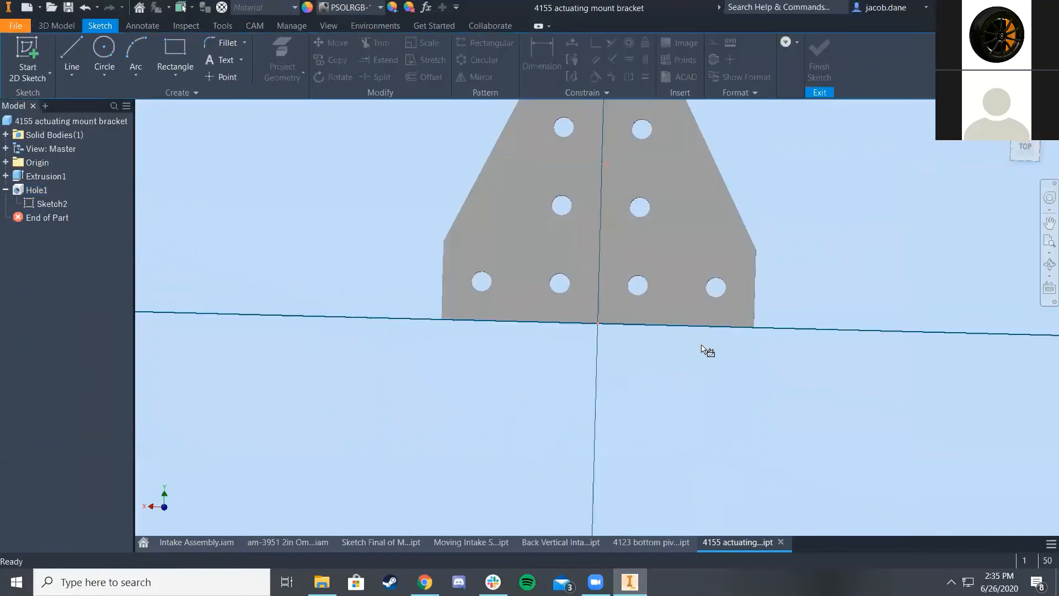
middle_click_drag(616, 301, 610, 356)
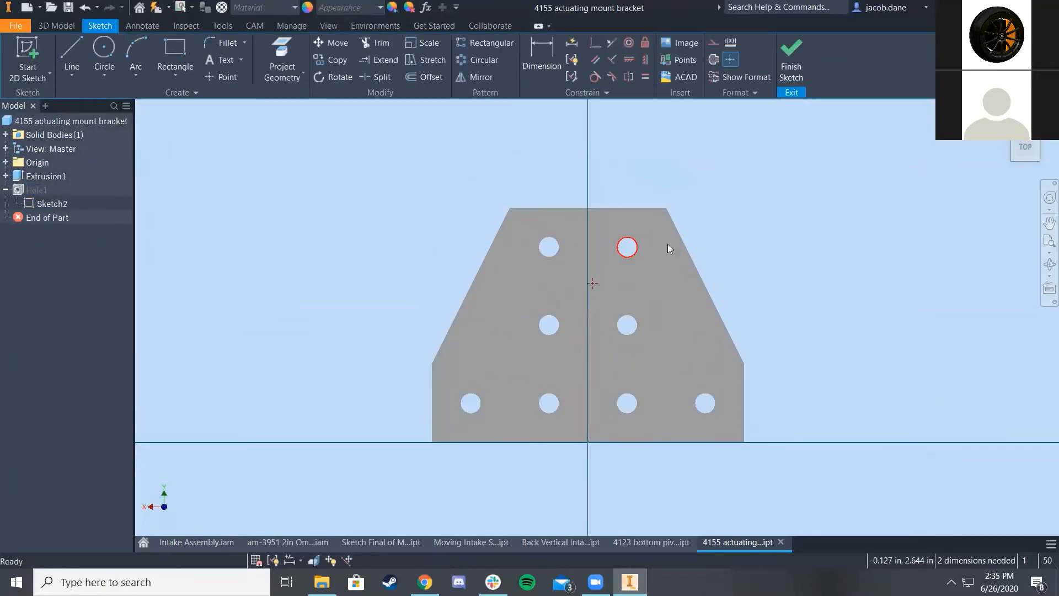
Dimension the hole's centre point 2 in horizontally from the bracket's short vertical side edge
left_click(541, 55)
scroll(590, 287, "up", 3)
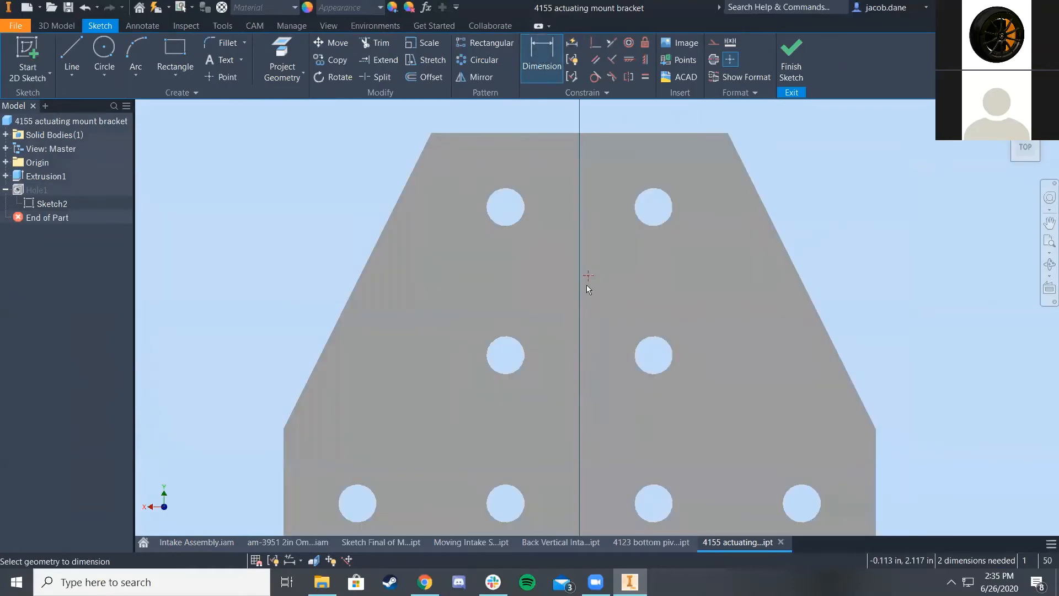
scroll(675, 312, "down", 3)
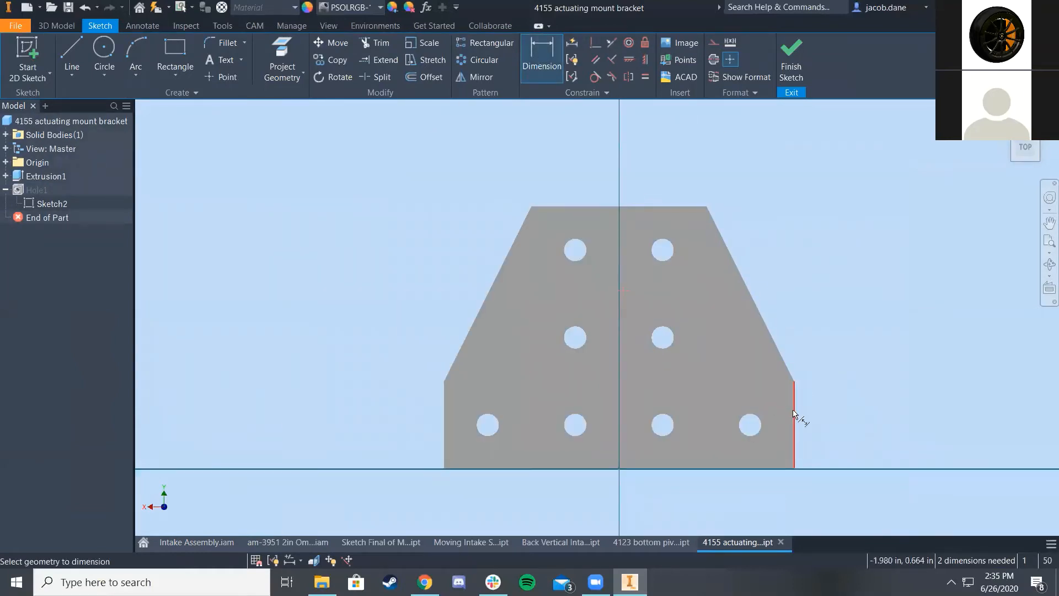
left_click(684, 306)
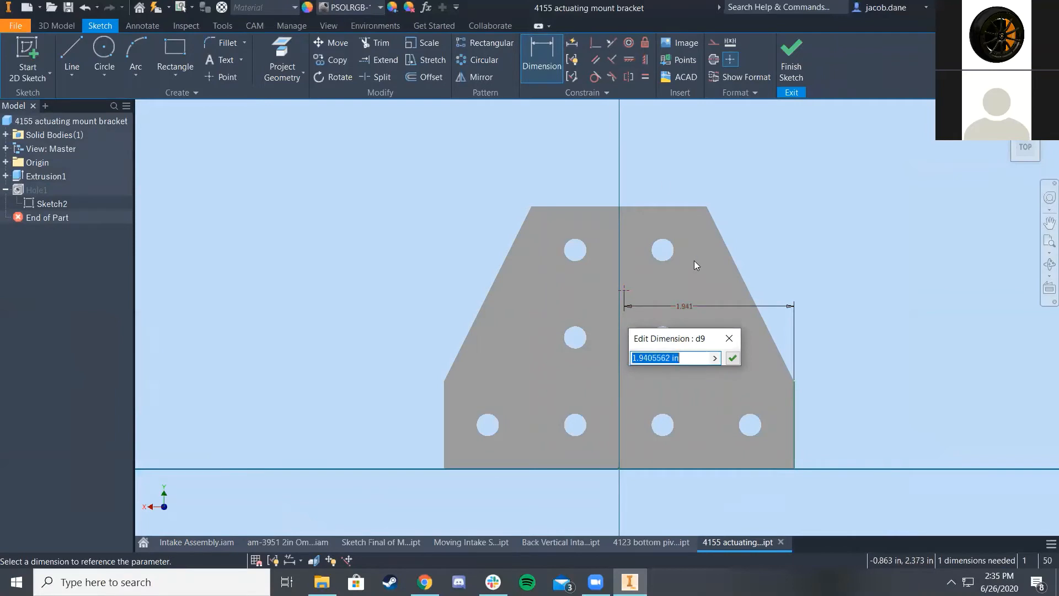
type("2")
key("Return")
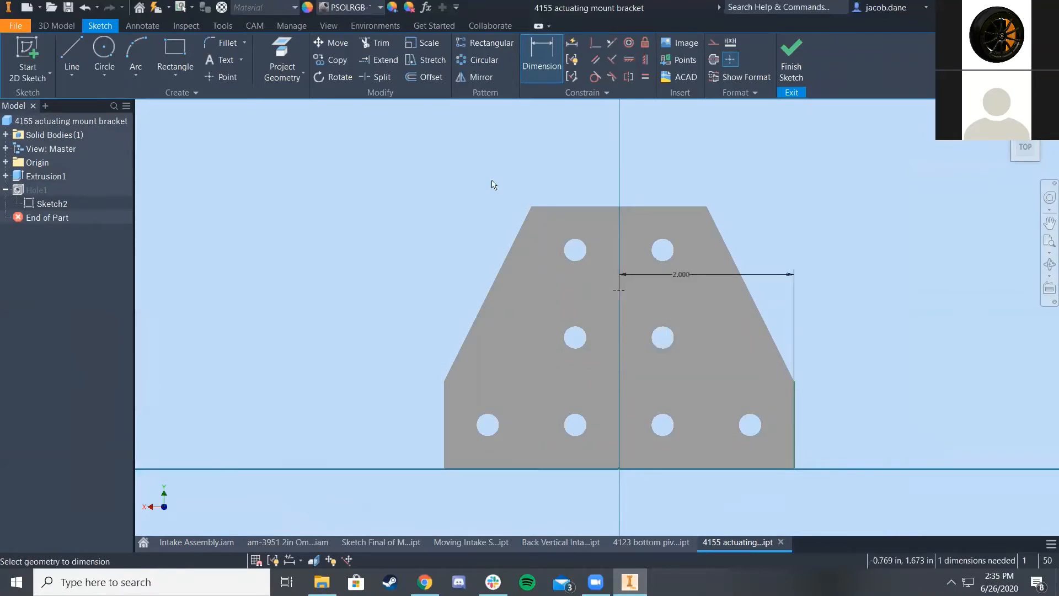
Dimension the hole's centre point 2 in above the bracket's long base edge and finish the sketch
scroll(622, 288, "up", 3)
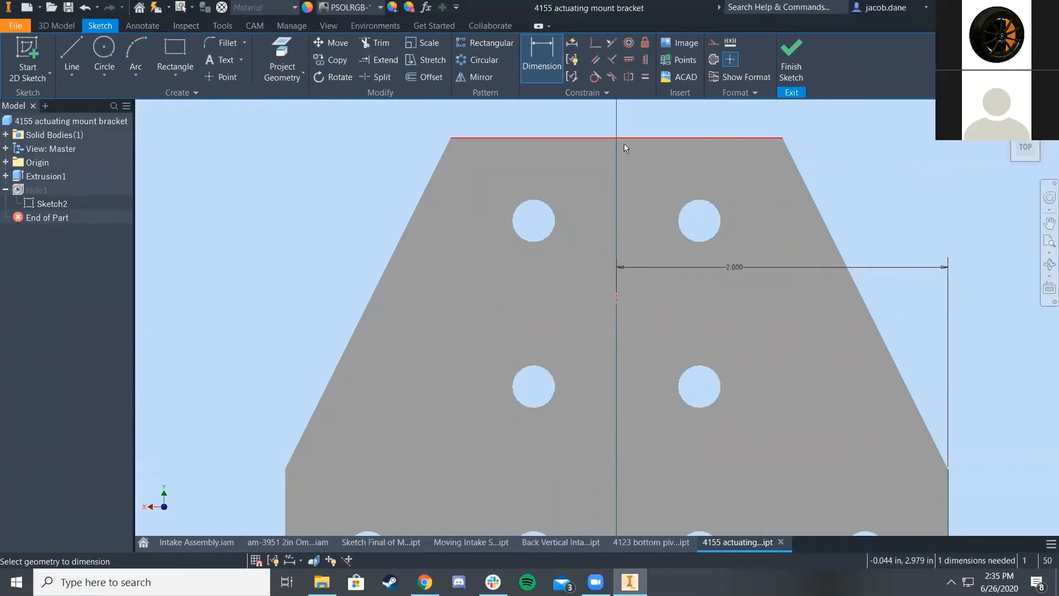
scroll(628, 362, "down", 2)
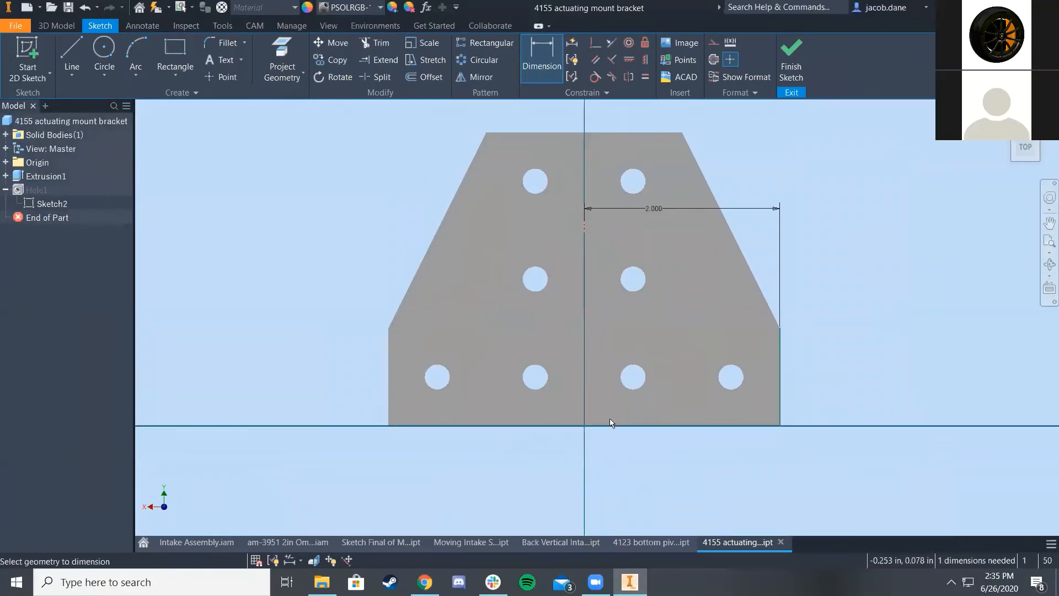
left_click(609, 352)
type("2")
key("Return")
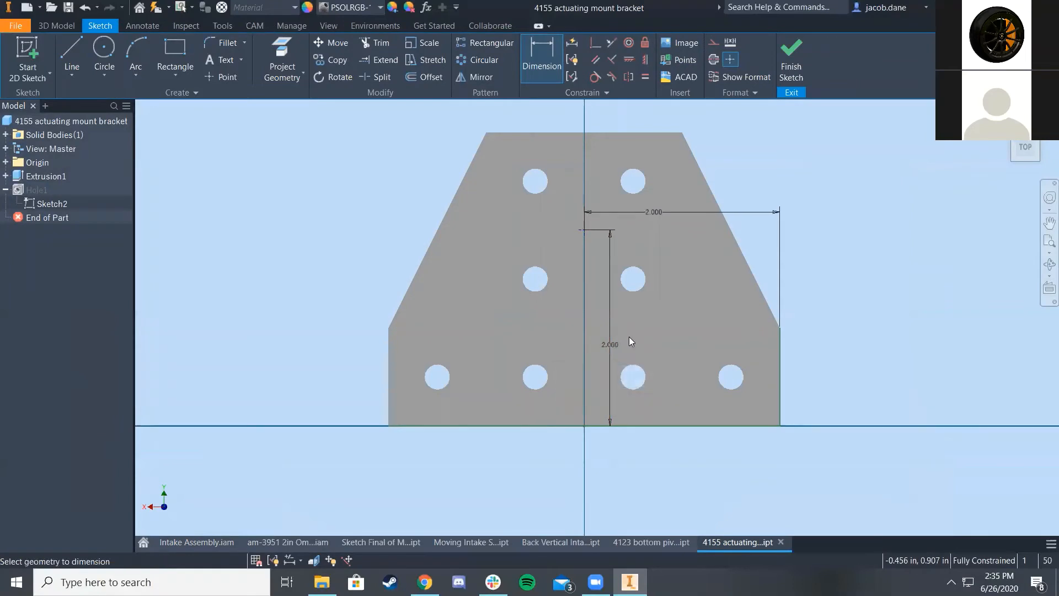
left_click(791, 71)
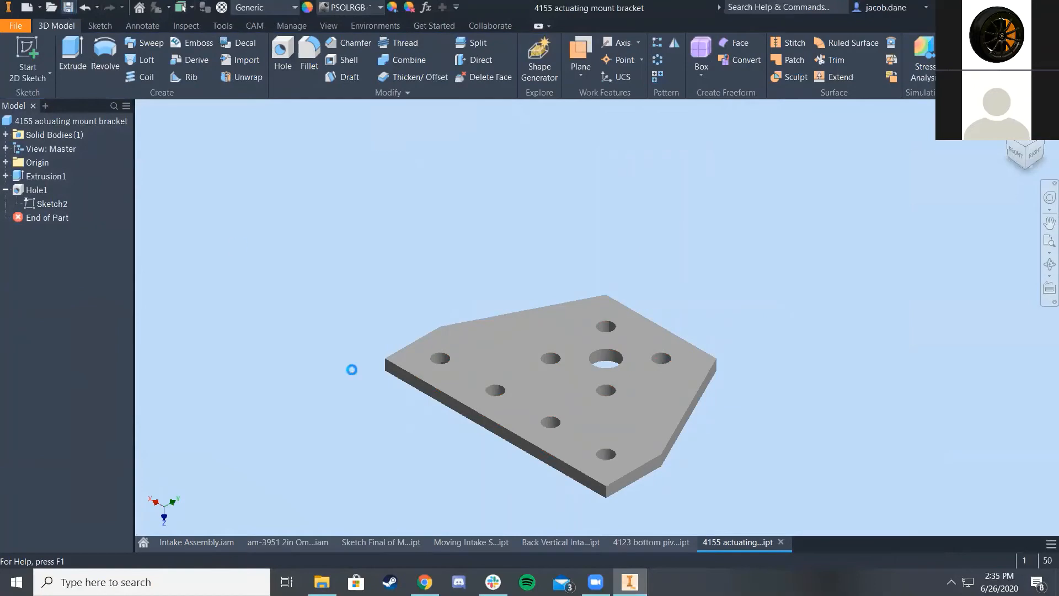
Return to the intake assembly and mate the cylinder rod end's hole axis to the mount bracket's 7/16 in hole axis at zero offset
left_click(200, 539)
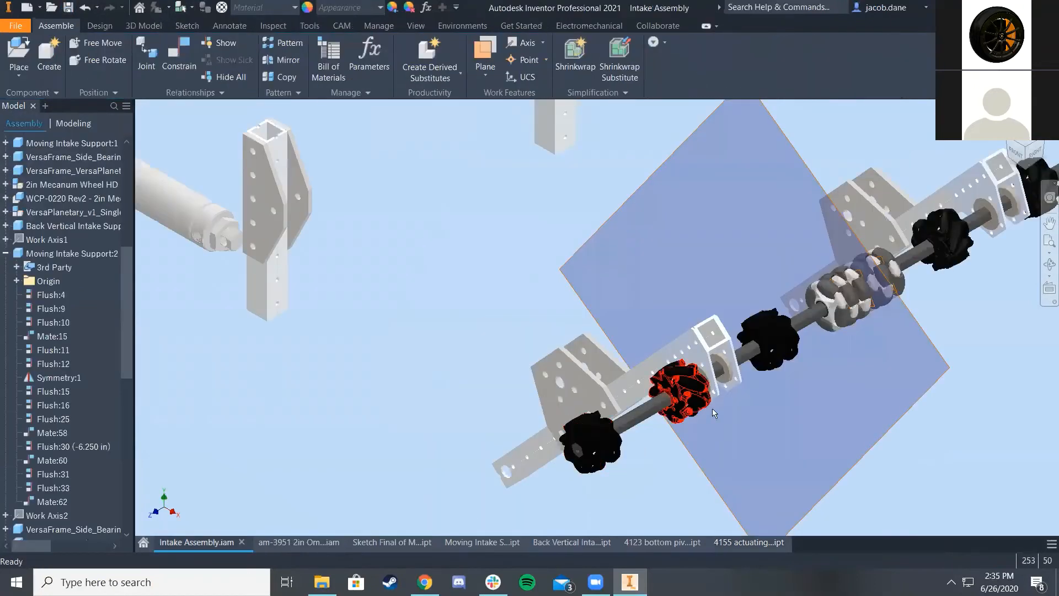
scroll(603, 411, "down", 3)
scroll(597, 391, "up", 5)
middle_click_drag(664, 382, 678, 387)
scroll(526, 264, "up", 2)
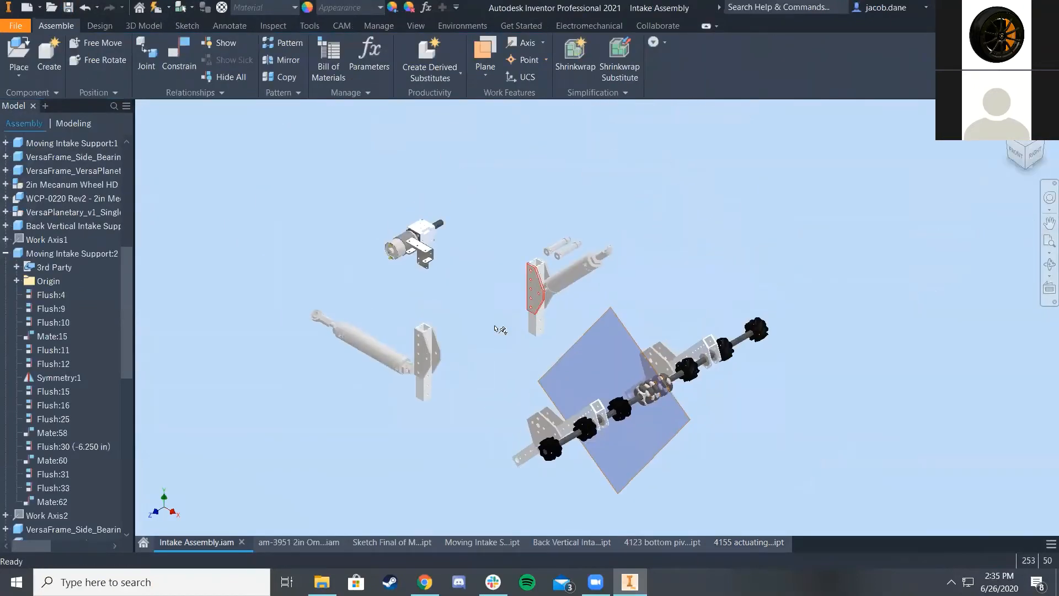
scroll(522, 276, "down", 6)
scroll(518, 288, "up", 3)
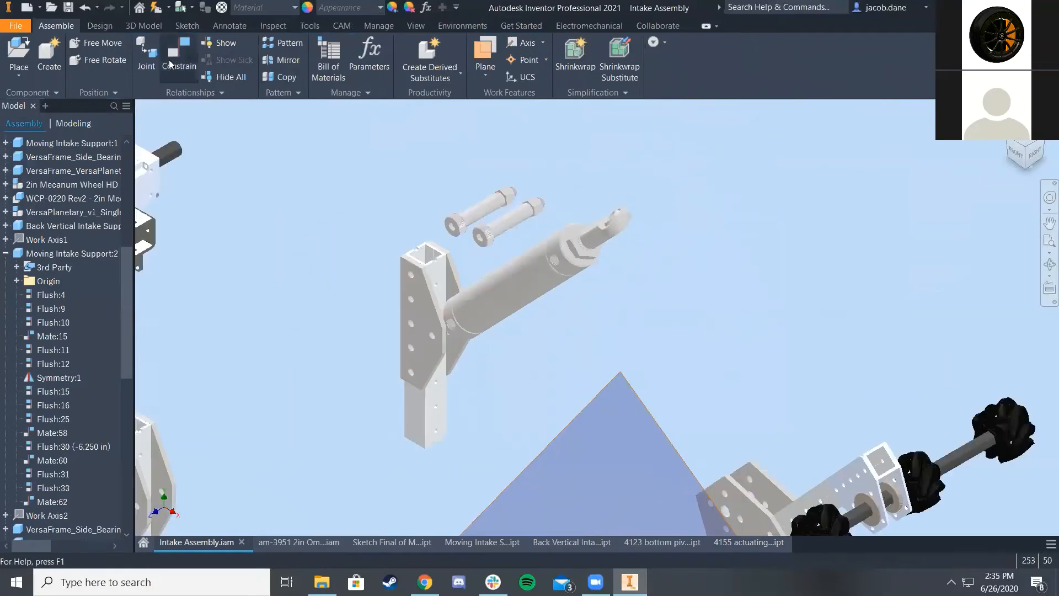
key("c")
scroll(618, 240, "down", 5)
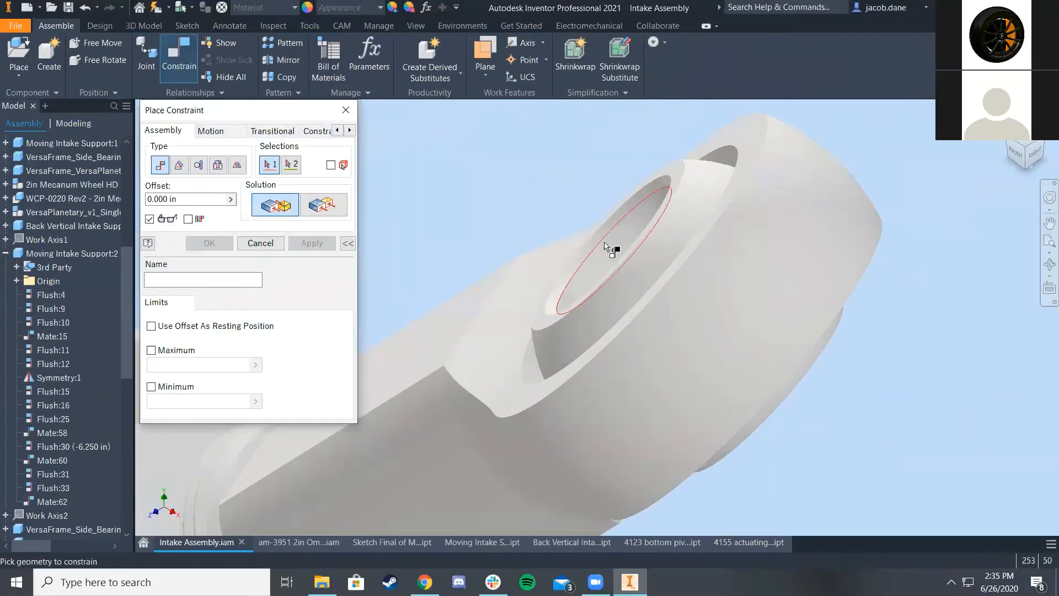
scroll(883, 279, "up", 4)
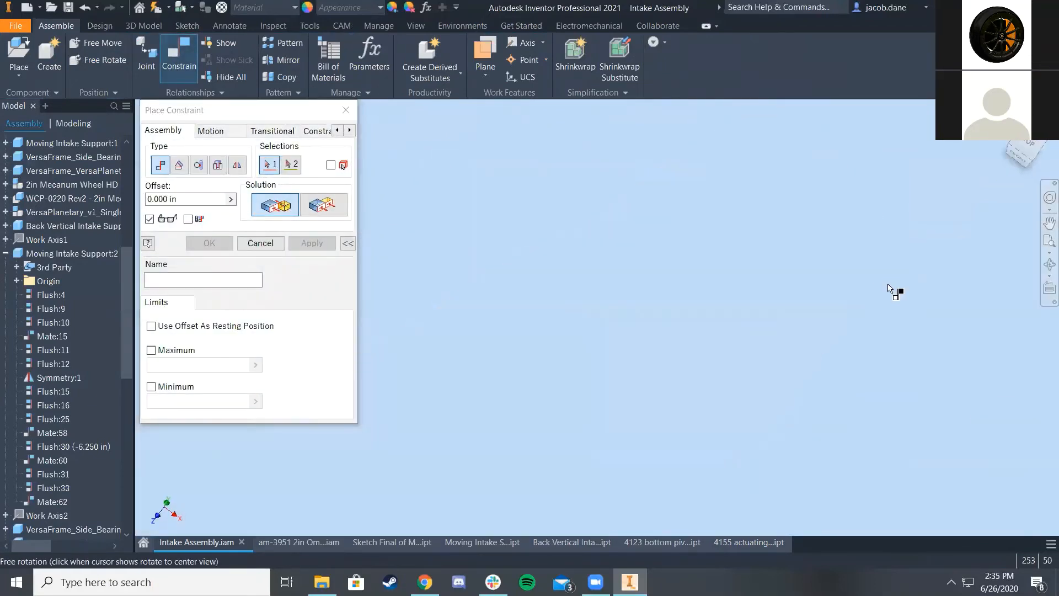
scroll(669, 284, "up", 4)
scroll(674, 259, "down", 6)
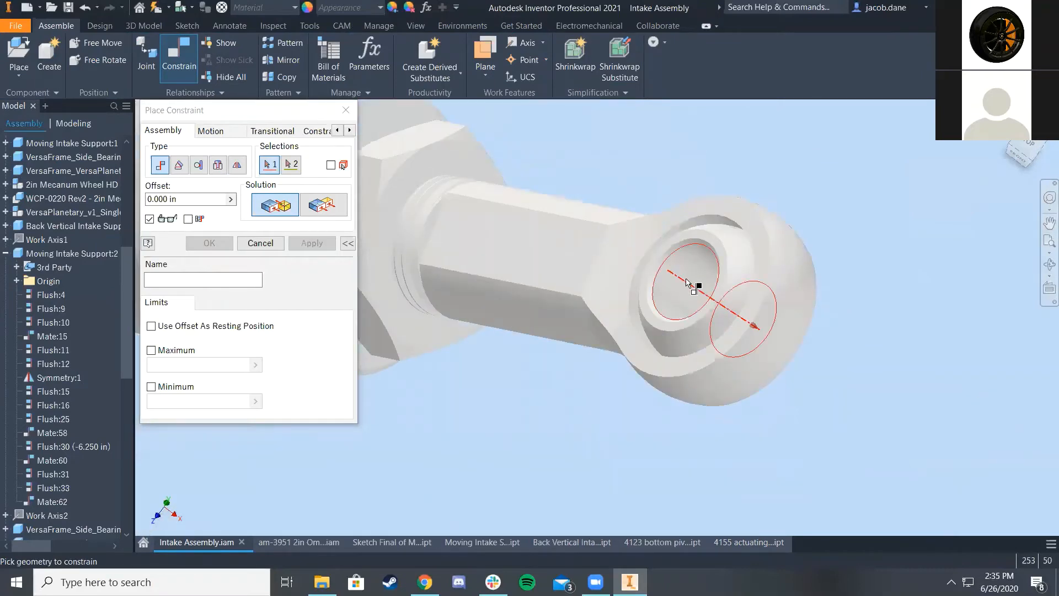
left_click(696, 281)
scroll(718, 386, "up", 5)
scroll(739, 517, "down", 8)
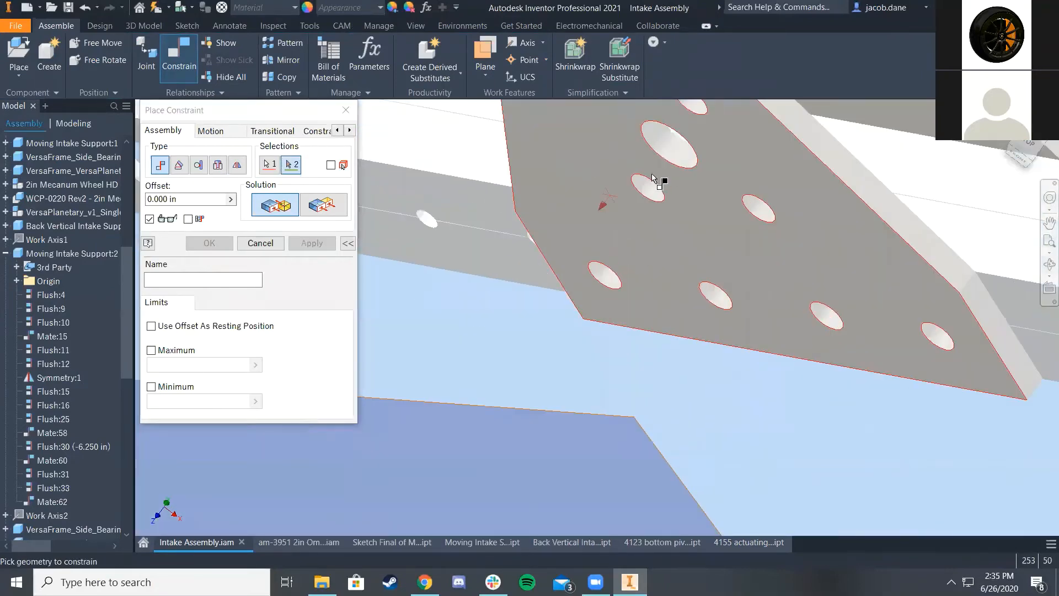
left_click(672, 160)
scroll(672, 163, "up", 6)
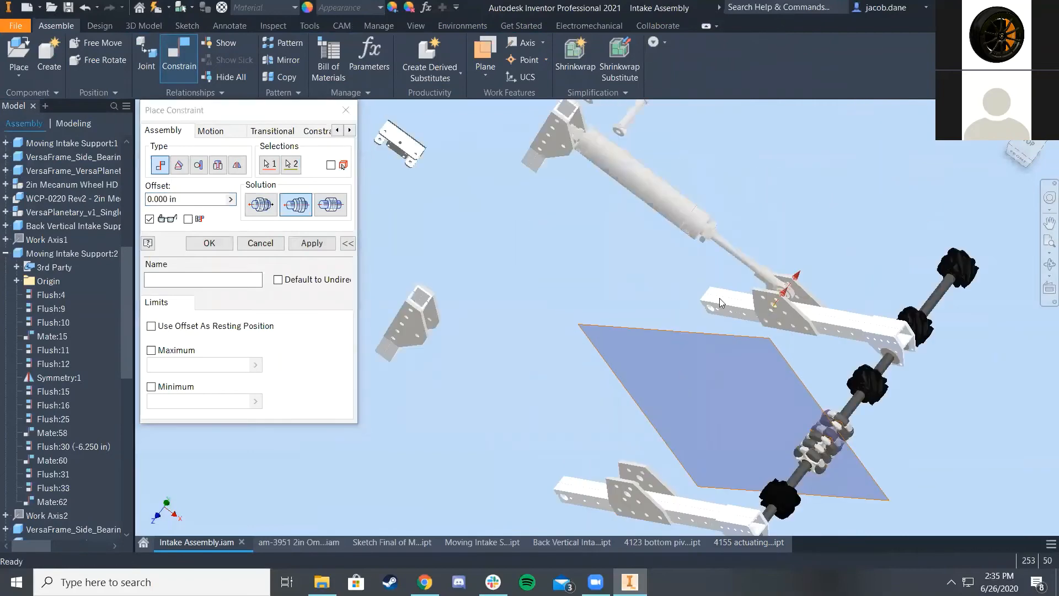
left_click(317, 243)
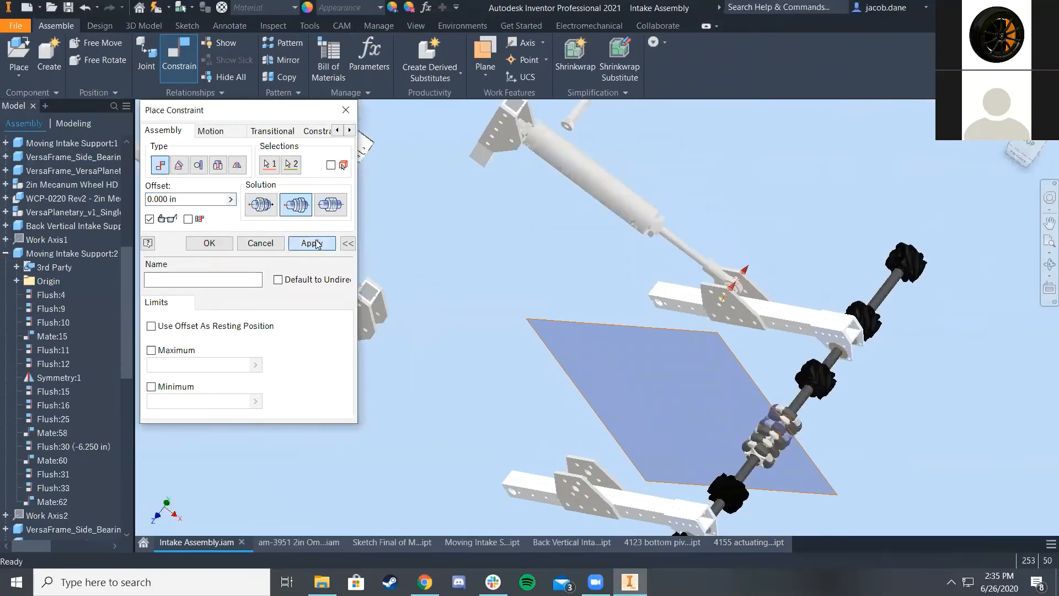
Mate the second cylinder's base-end pivot axis to the hole axis of the nearby back bracket at zero offset
middle_click_drag(527, 314, 738, 323)
scroll(721, 235, "up", 3)
scroll(739, 326, "down", 10)
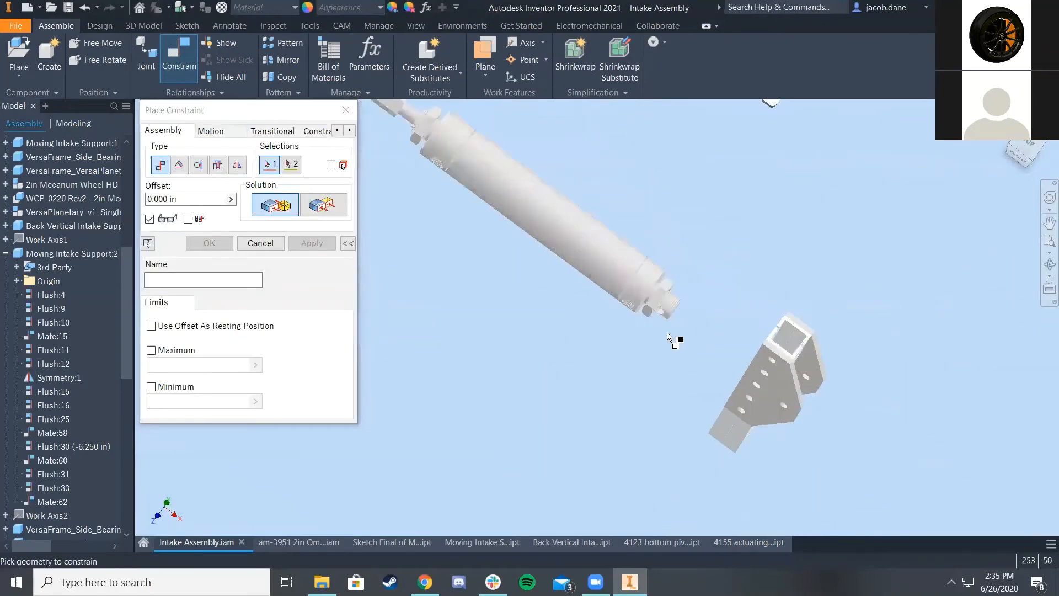
left_click(661, 324)
scroll(661, 325, "up", 8)
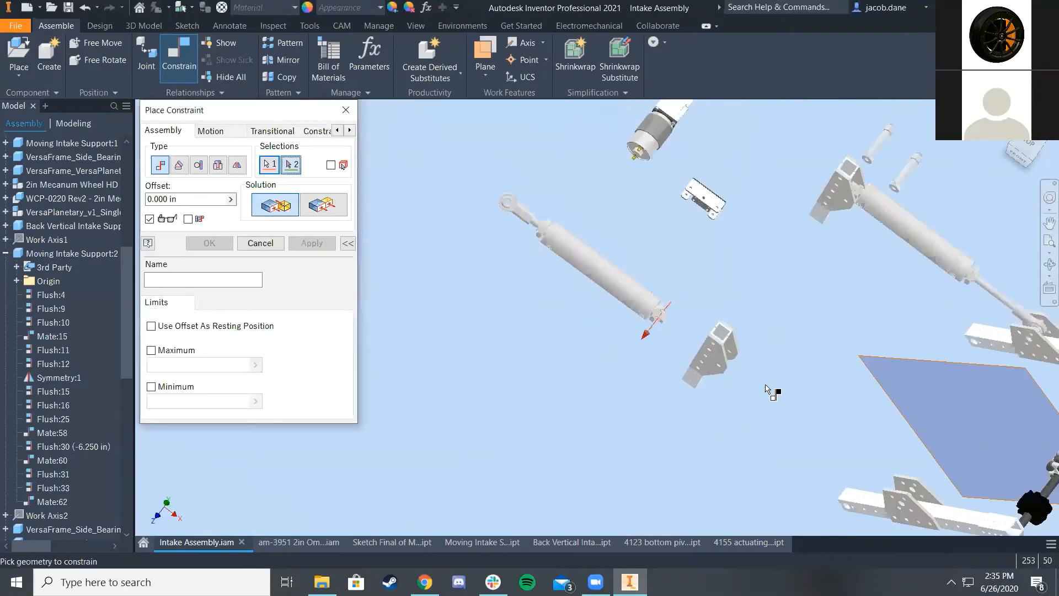
scroll(644, 267, "down", 8)
left_click(571, 208)
scroll(580, 255, "up", 5)
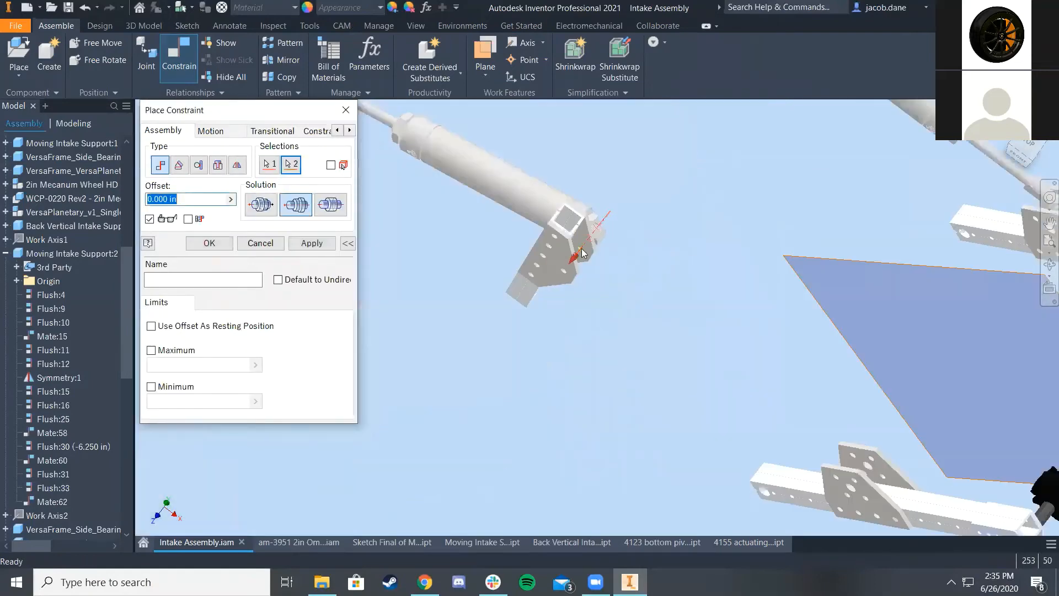
left_click(311, 242)
Mate the second cylinder's rod-end hole axis to the large hole axis of the other moving support's mount bracket at zero offset
scroll(598, 236, "down", 10)
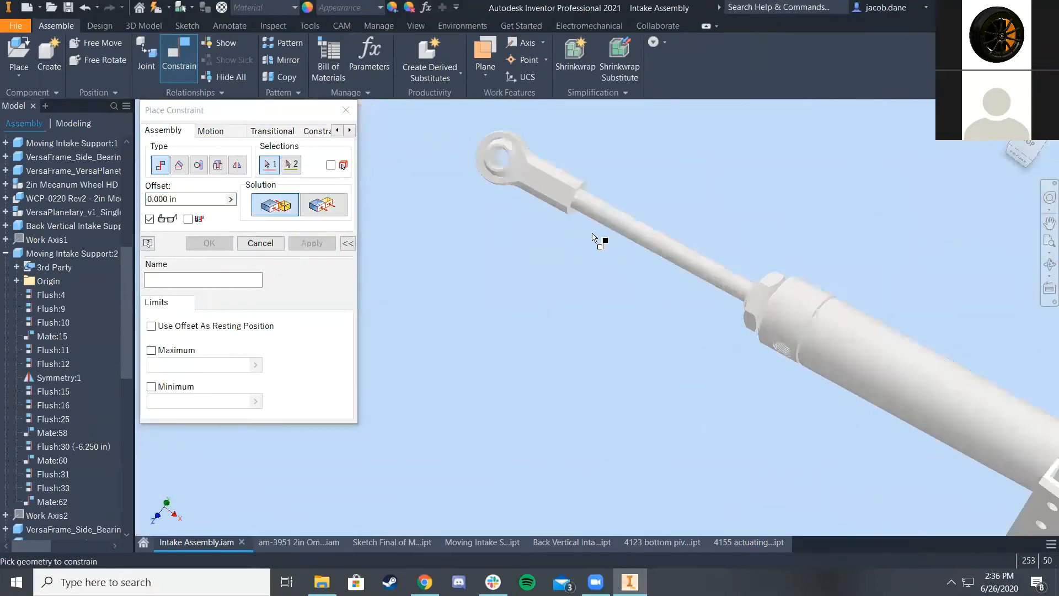
scroll(585, 340, "down", 2)
left_click(575, 289)
scroll(575, 325, "up", 10)
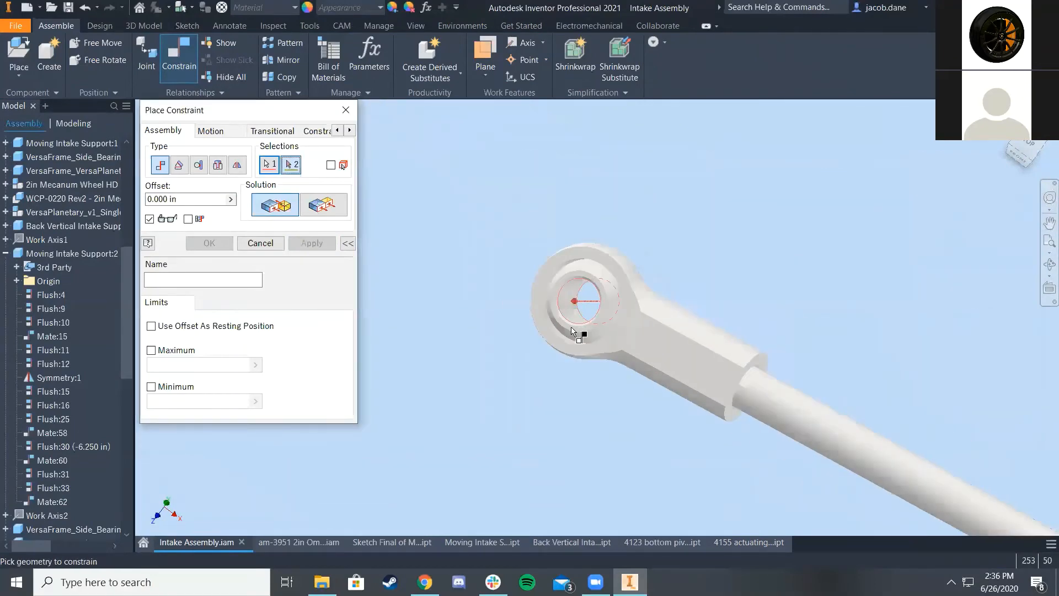
middle_click_drag(839, 476, 534, 227)
scroll(720, 367, "down", 4)
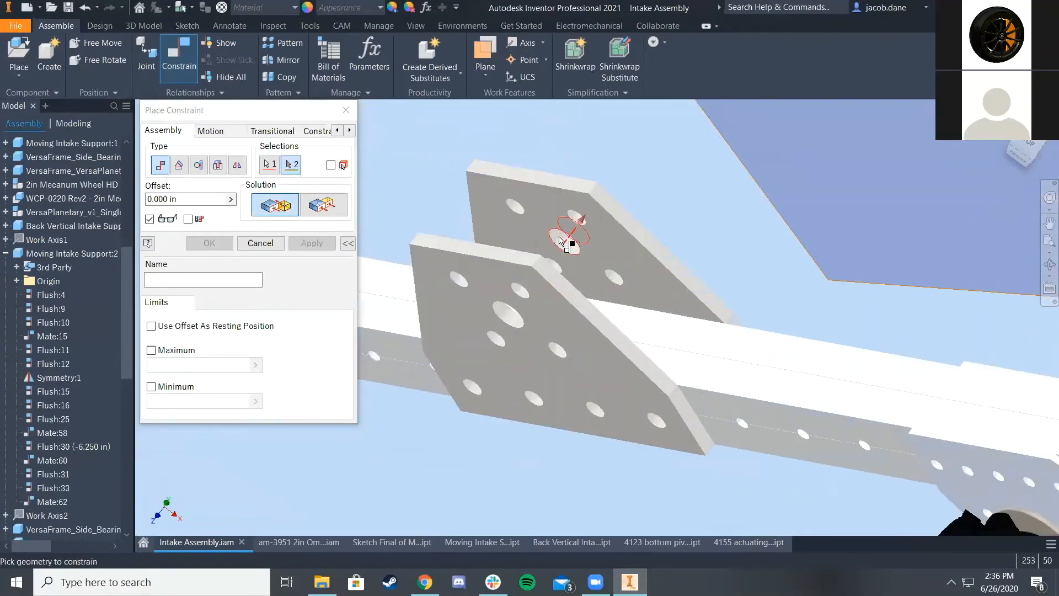
scroll(569, 240, "down", 2)
left_click(573, 251)
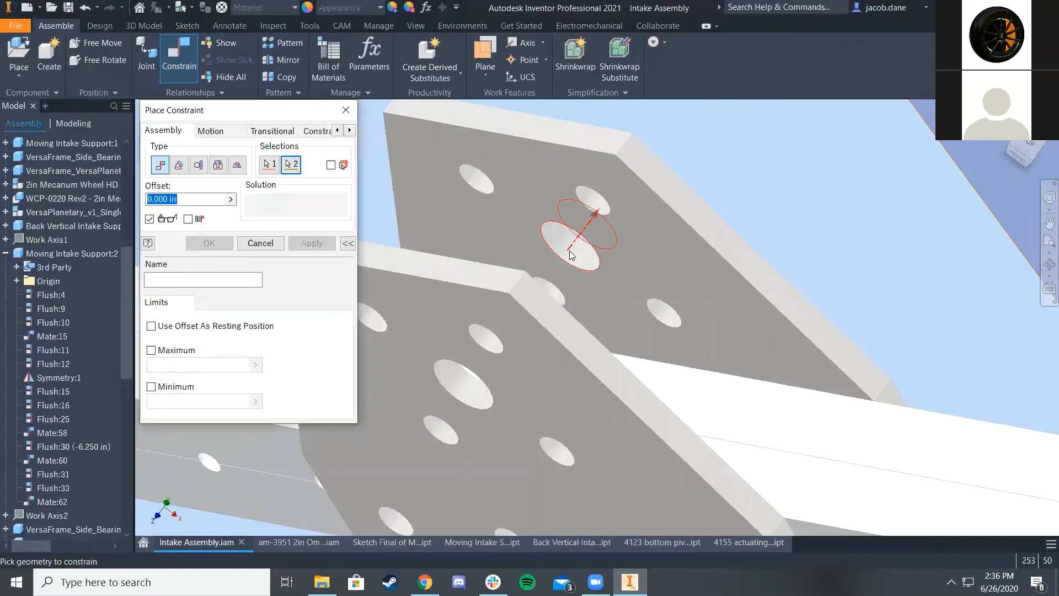
scroll(574, 251, "up", 8)
middle_click_drag(526, 230, 668, 346)
scroll(566, 305, "down", 3)
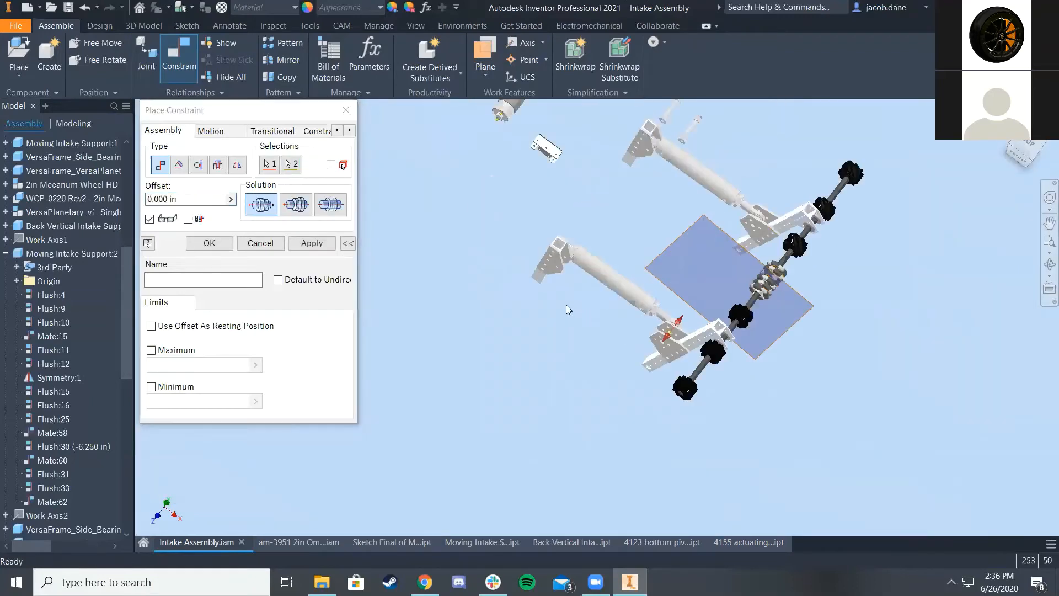
left_click(209, 243)
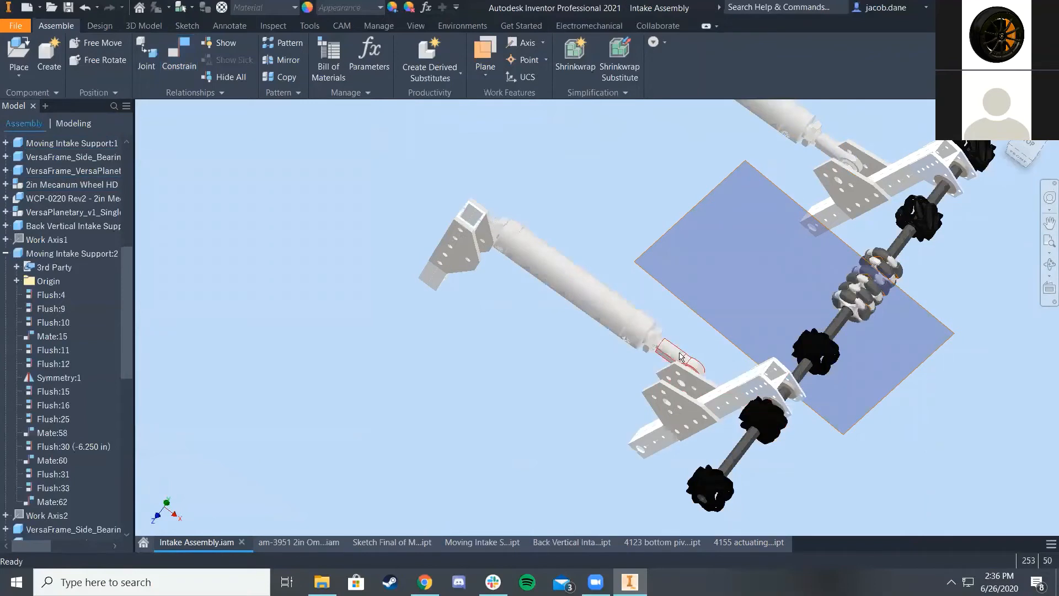
Open the steel ball joint rod end part and create a midplane work plane between the two opposite flat faces of its shank
right_click(682, 357)
left_click(682, 169)
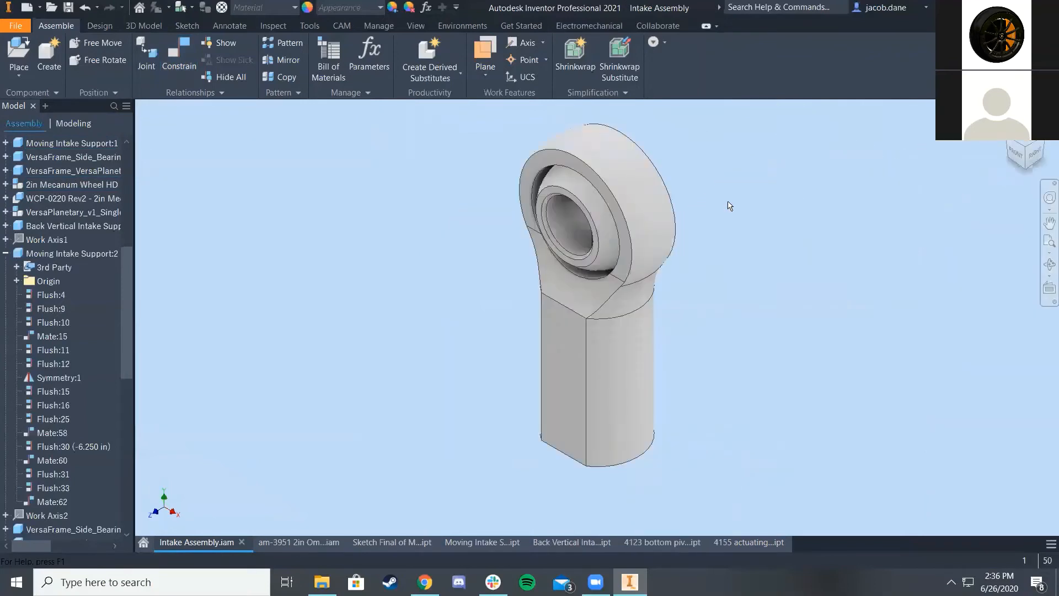
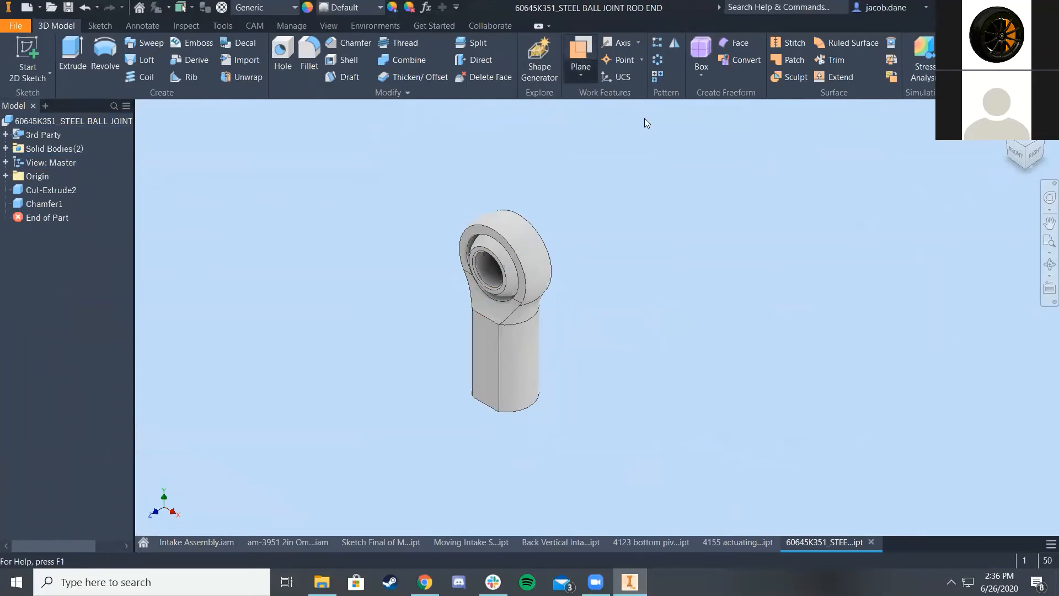
left_click(581, 71)
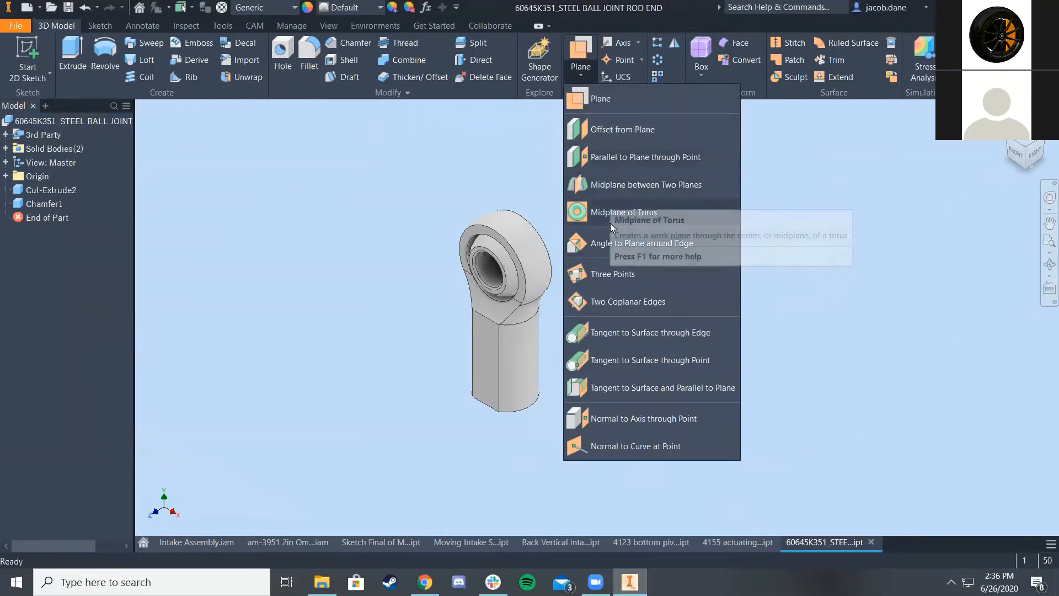
left_click(631, 187)
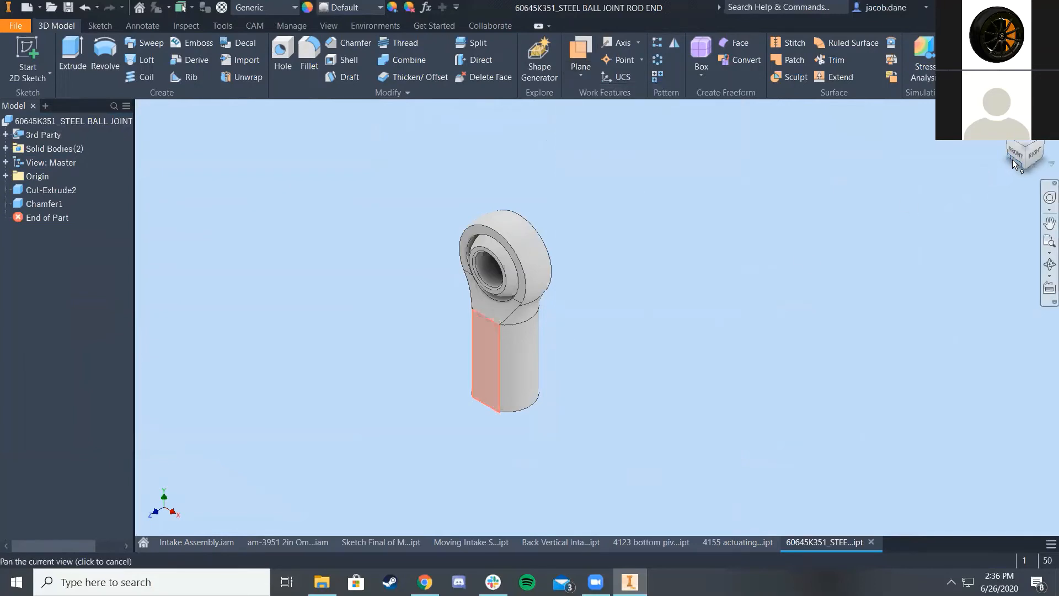
left_click(1044, 144)
left_click(644, 399)
scroll(469, 204, "up", 5)
right_click(406, 225)
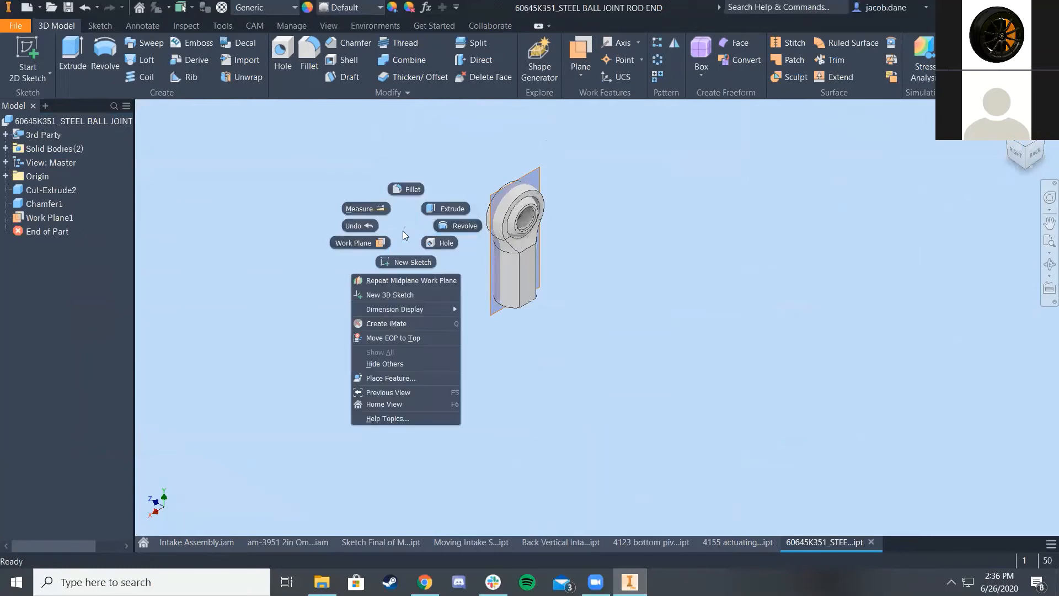
key("Escape")
Return to the intake assembly and open the Moving Intake Support tube part
left_click(197, 542)
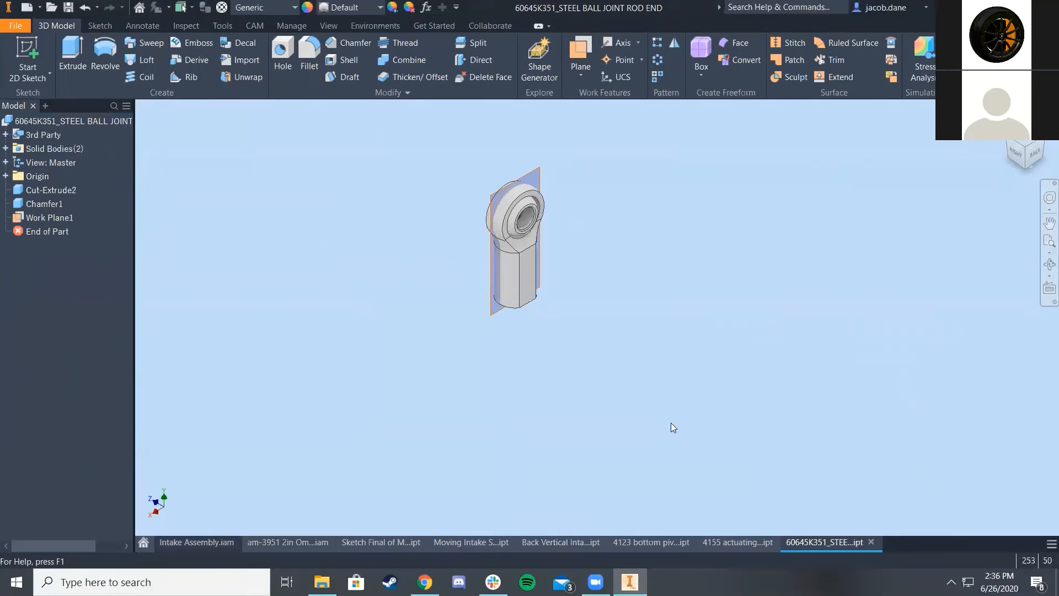
scroll(671, 422, "up", 2)
scroll(753, 425, "down", 5)
middle_click_drag(752, 421, 706, 352)
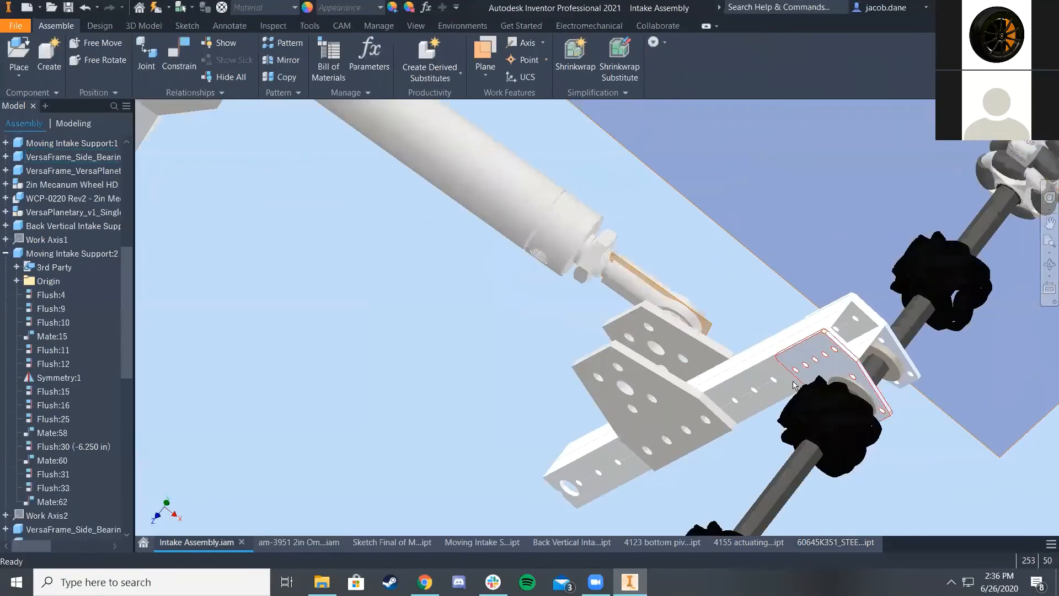
right_click(756, 393)
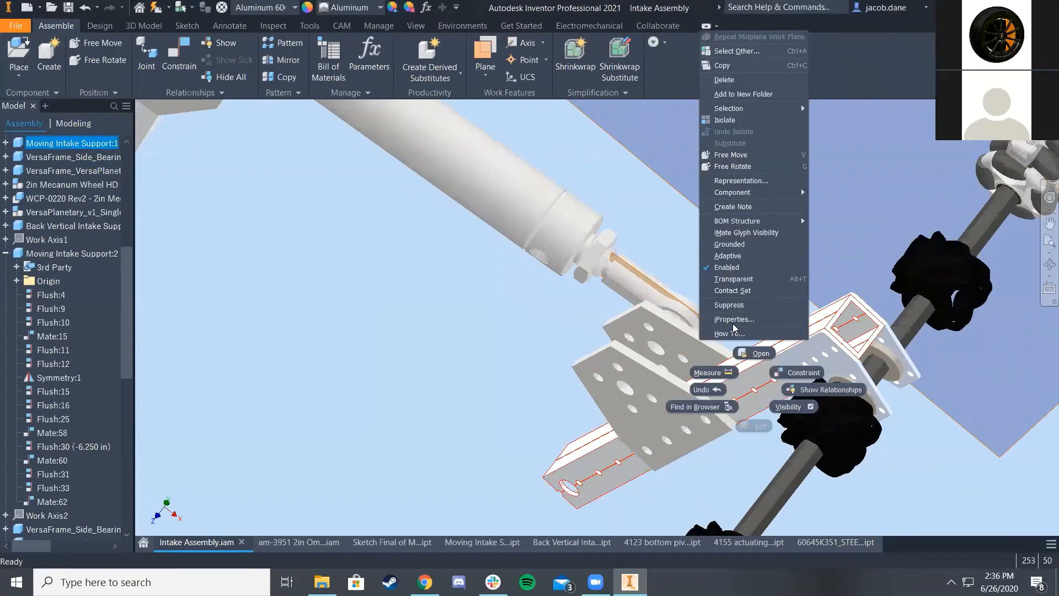
left_click(760, 358)
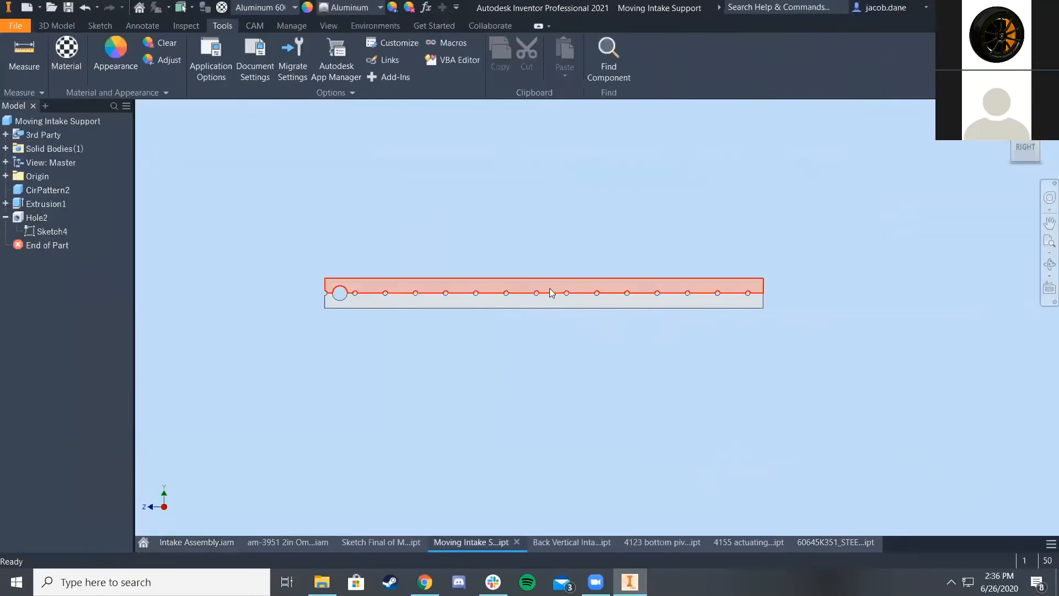
Create a midplane work plane between the tube's two opposite long side faces containing the hole rows, and return to the intake assembly
scroll(549, 288, "down", 4)
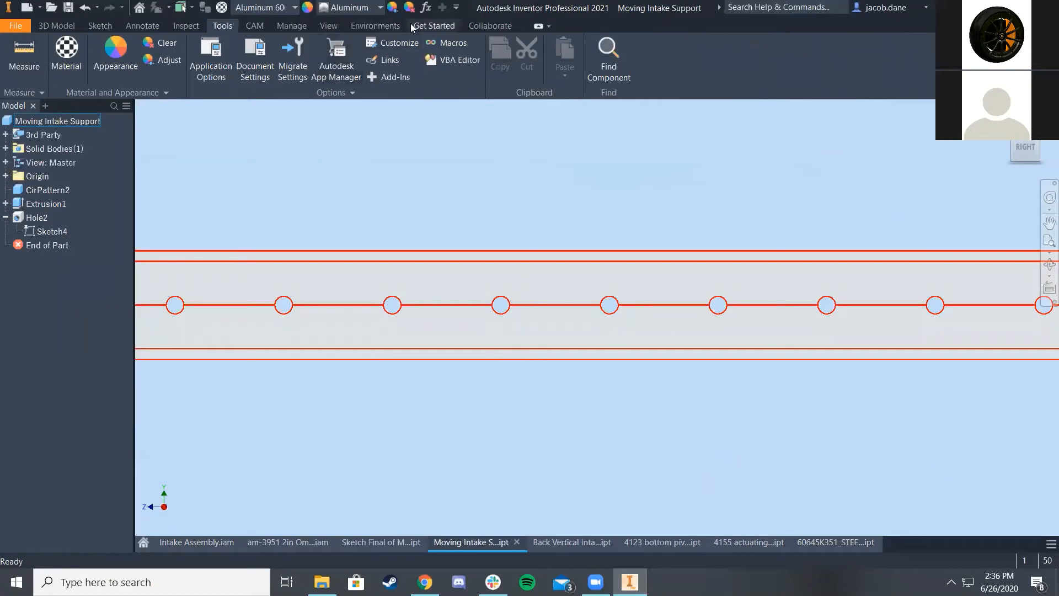
left_click(69, 27)
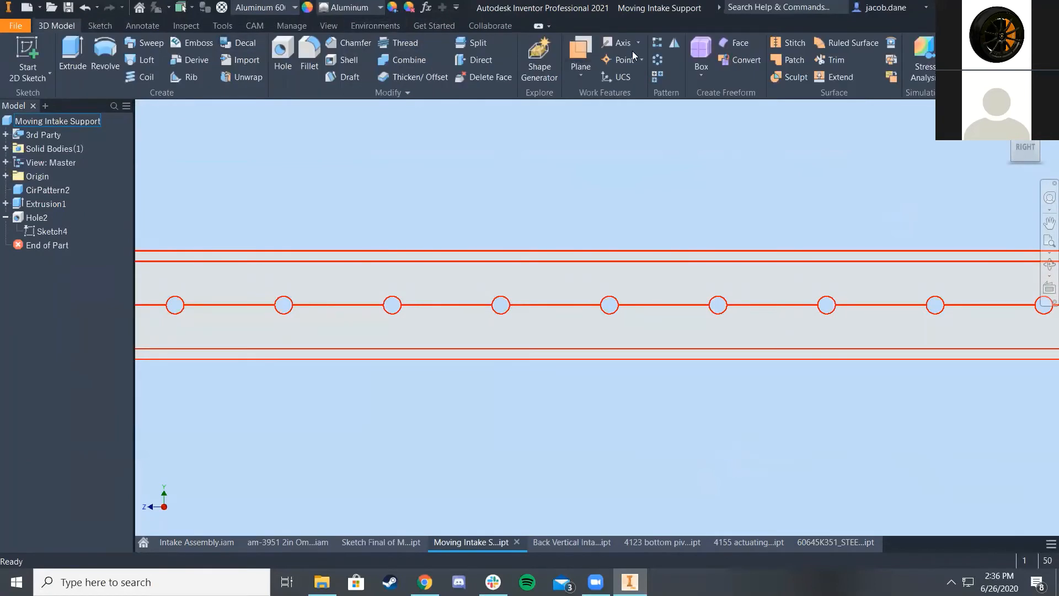
left_click(596, 68)
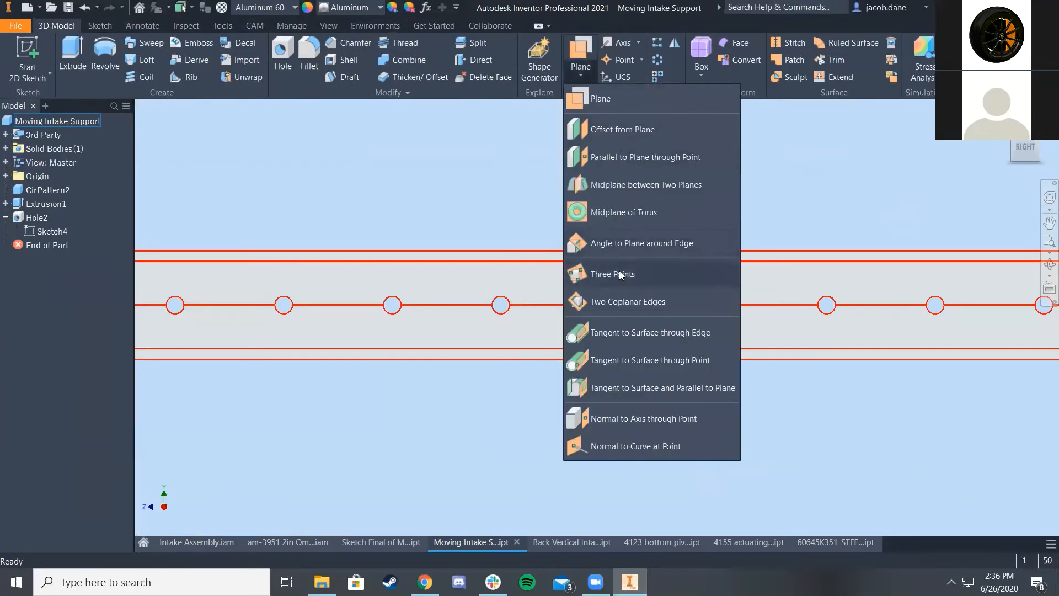
left_click(625, 188)
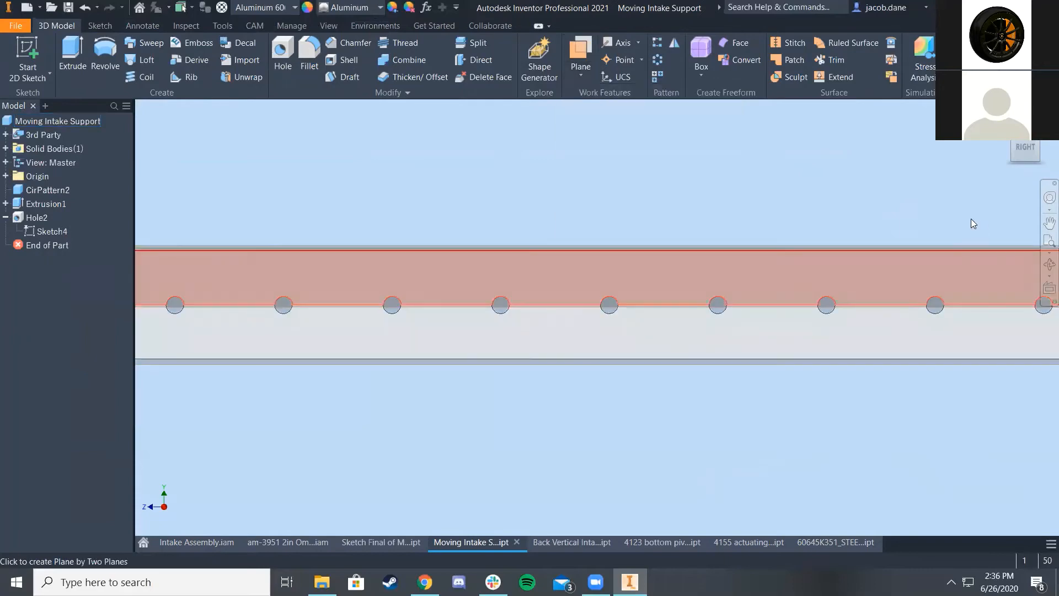
left_click(1042, 142)
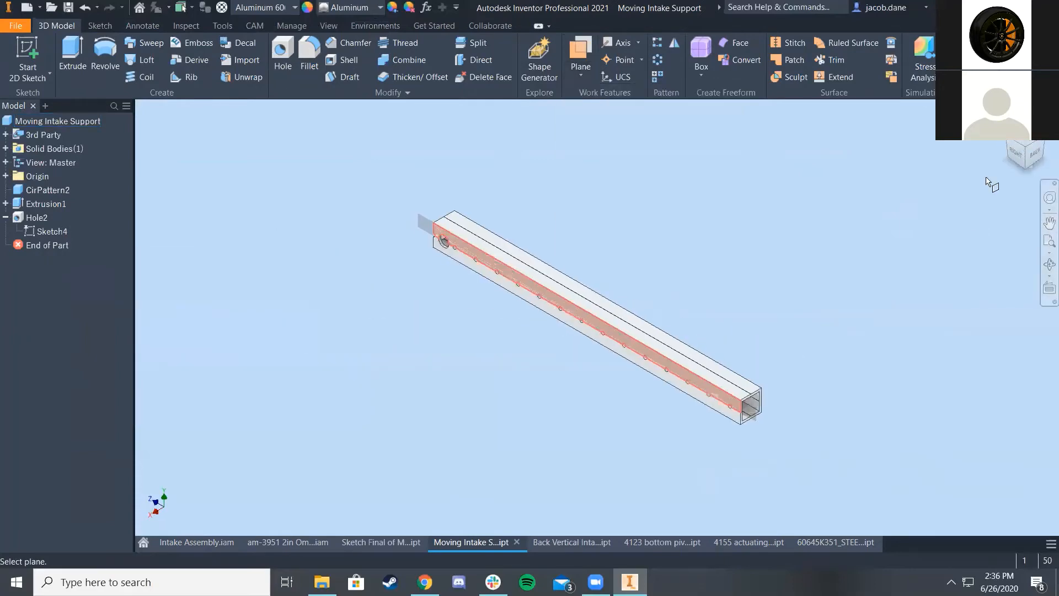
left_click(1043, 143)
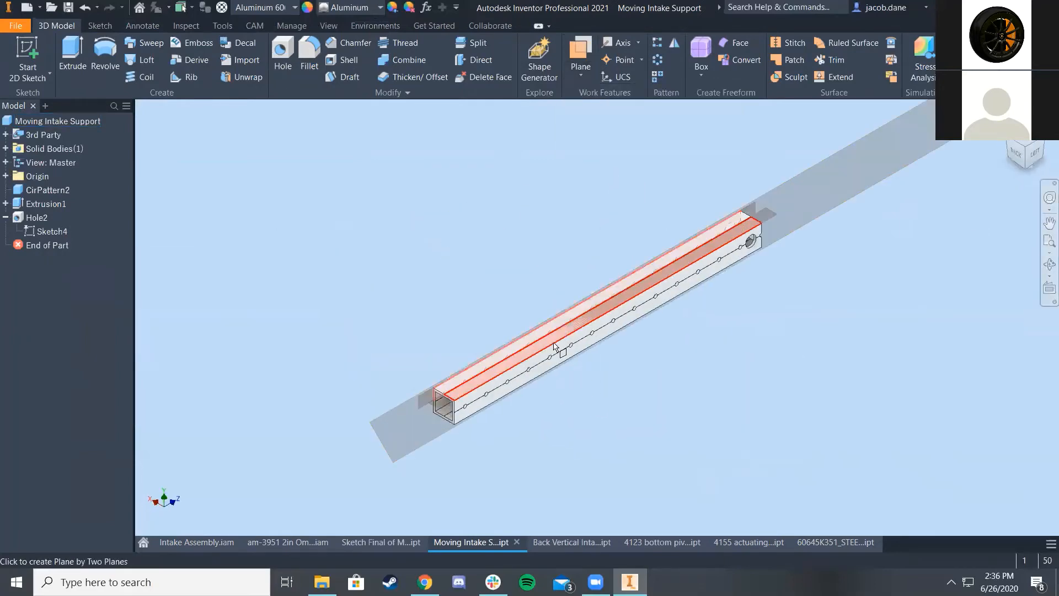
scroll(561, 347, "up", 5)
left_click(585, 348)
scroll(463, 276, "down", 5)
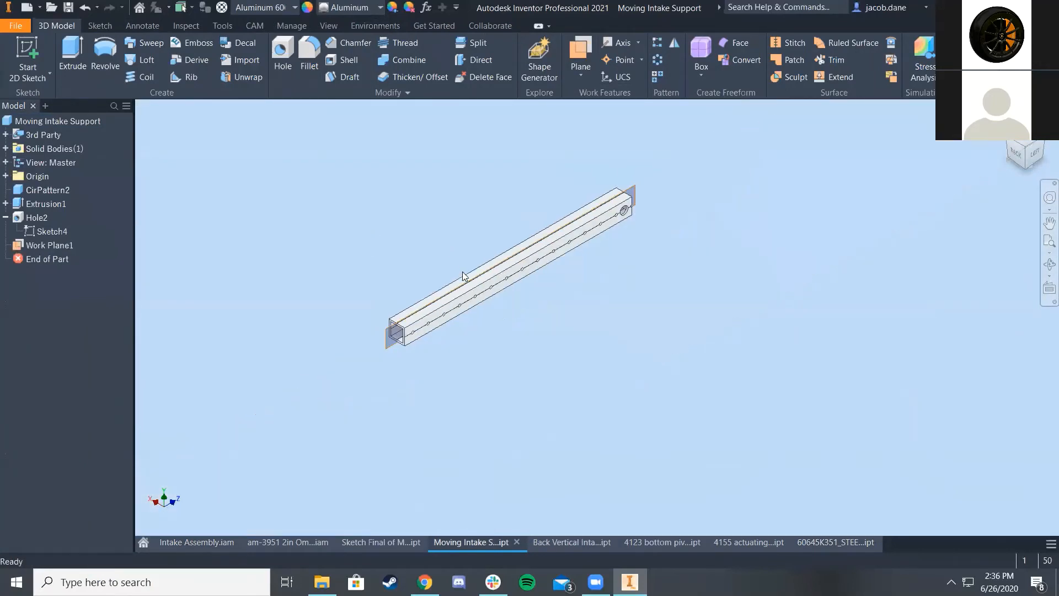
scroll(320, 288, "up", 5)
right_click(351, 278)
left_click(253, 255)
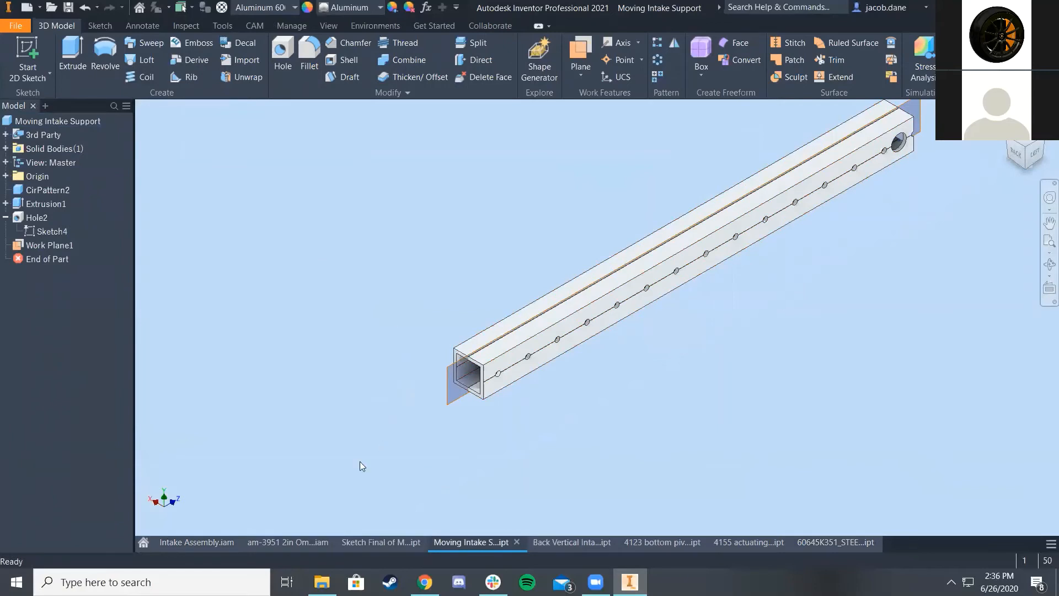
left_click(228, 541)
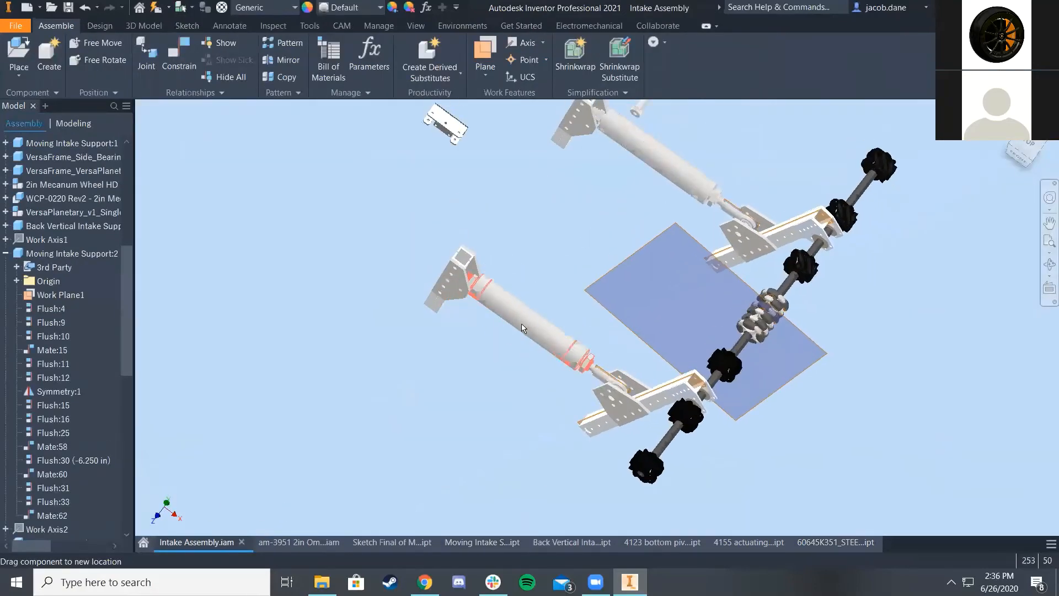
Try to mate the rod end's midplane to the support tube's lengthwise midplane at zero offset, and cancel the operation
scroll(605, 383, "up", 6)
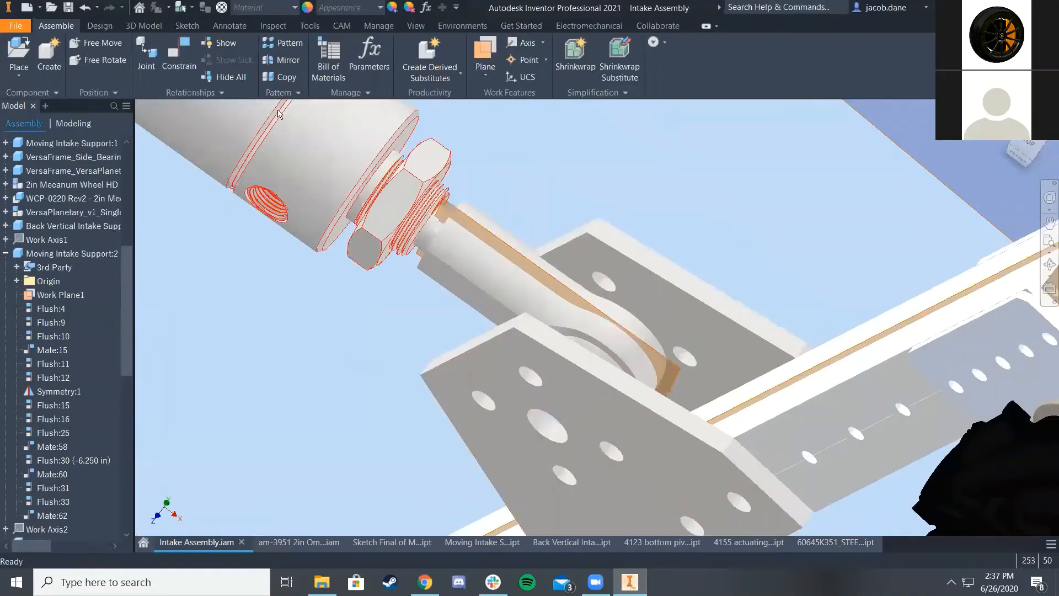
left_click(179, 55)
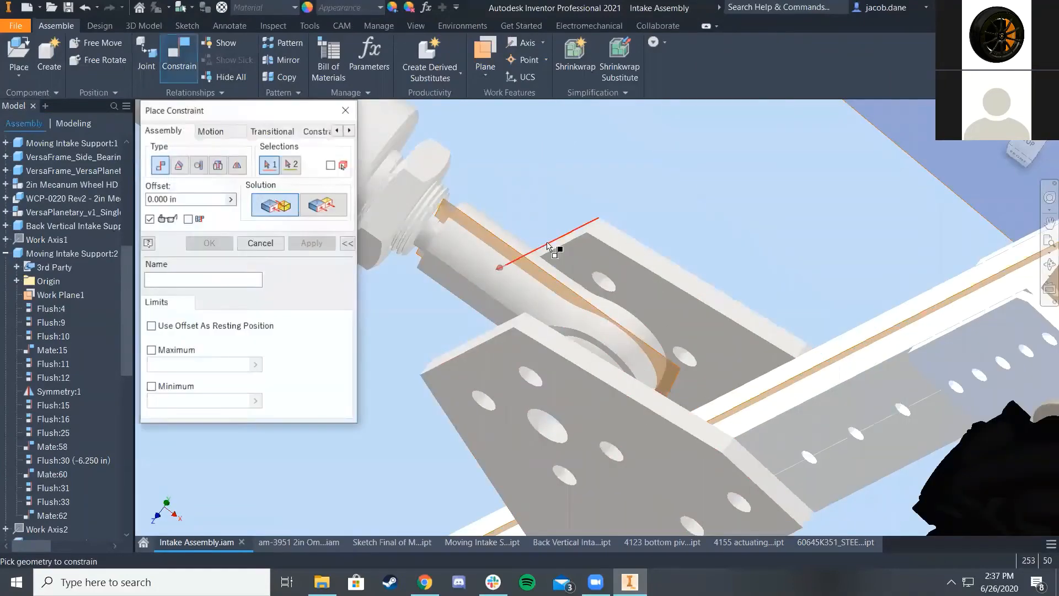
scroll(684, 361, "up", 5)
scroll(491, 318, "down", 3)
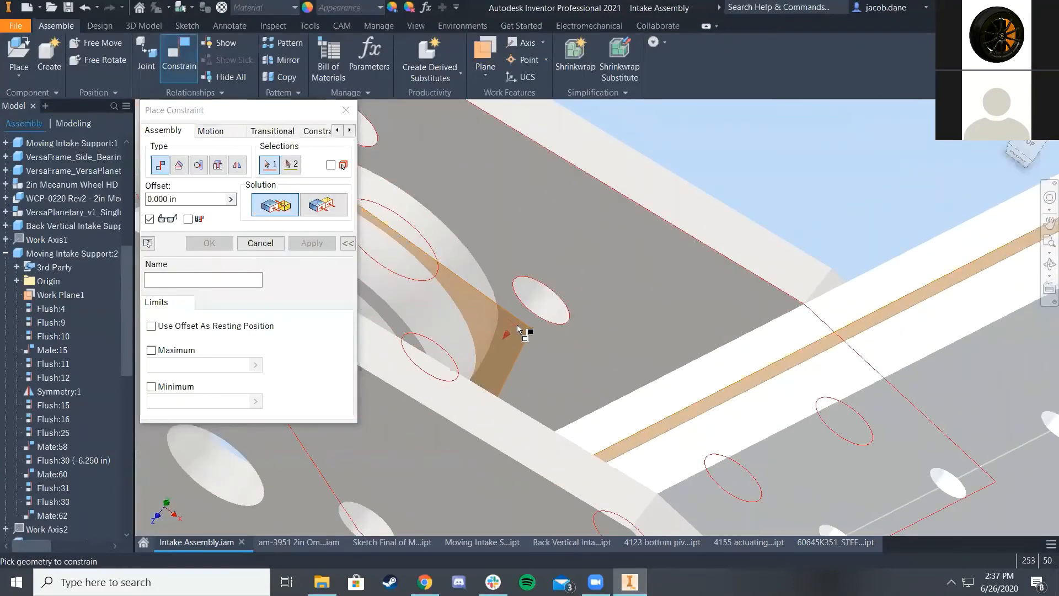
left_click(575, 351)
scroll(703, 414, "up", 5)
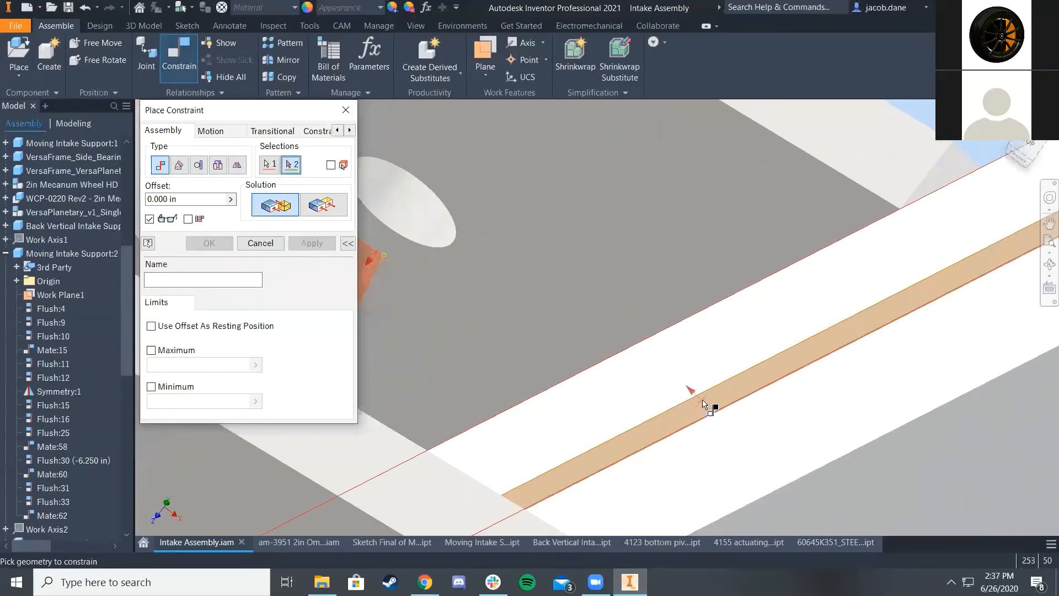
scroll(695, 386, "down", 3)
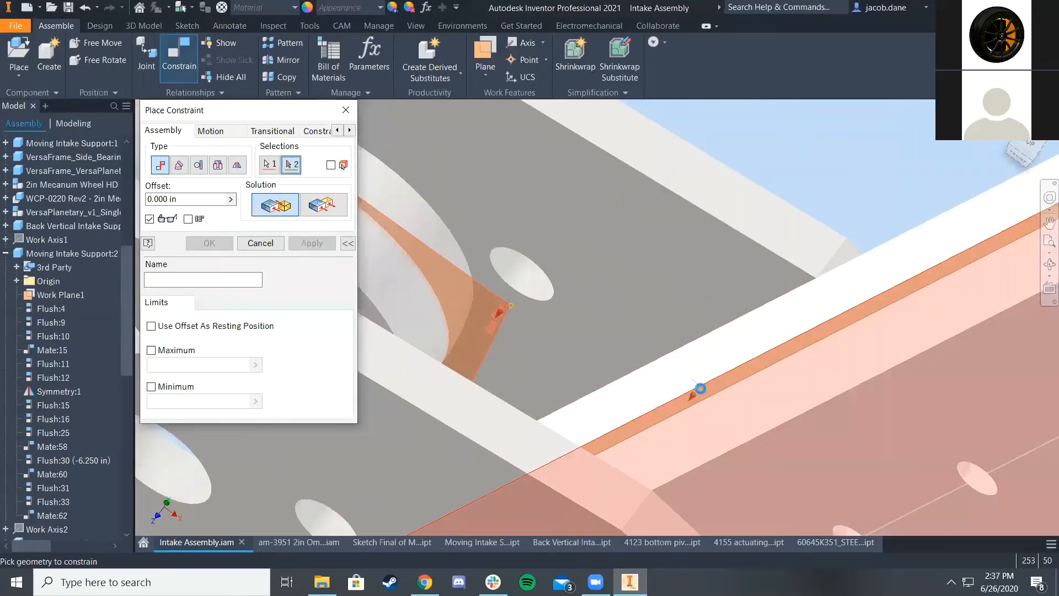
left_click(700, 387)
scroll(680, 376, "down", 5)
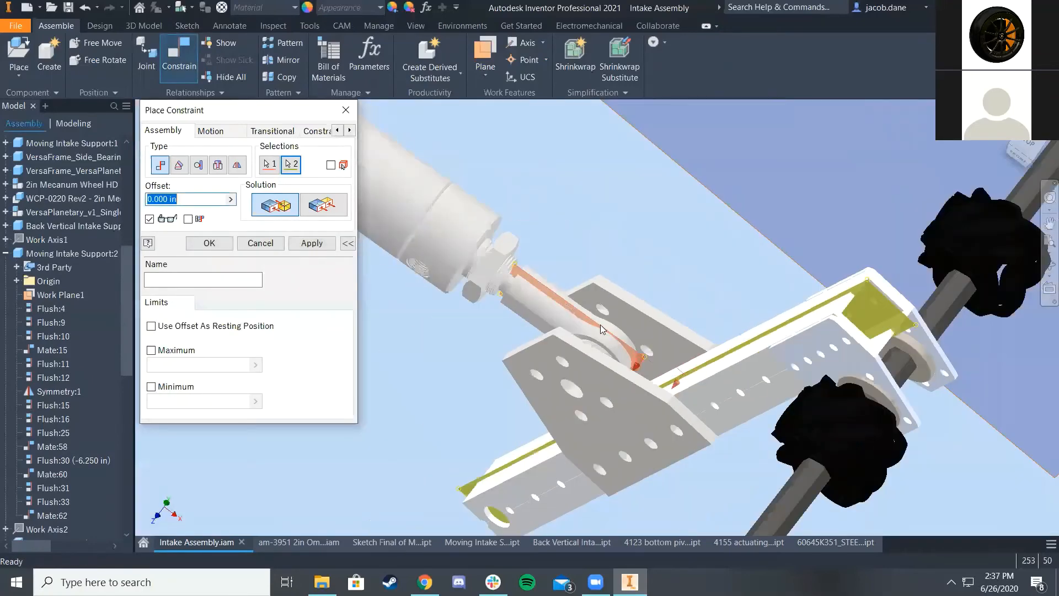
left_click(210, 243)
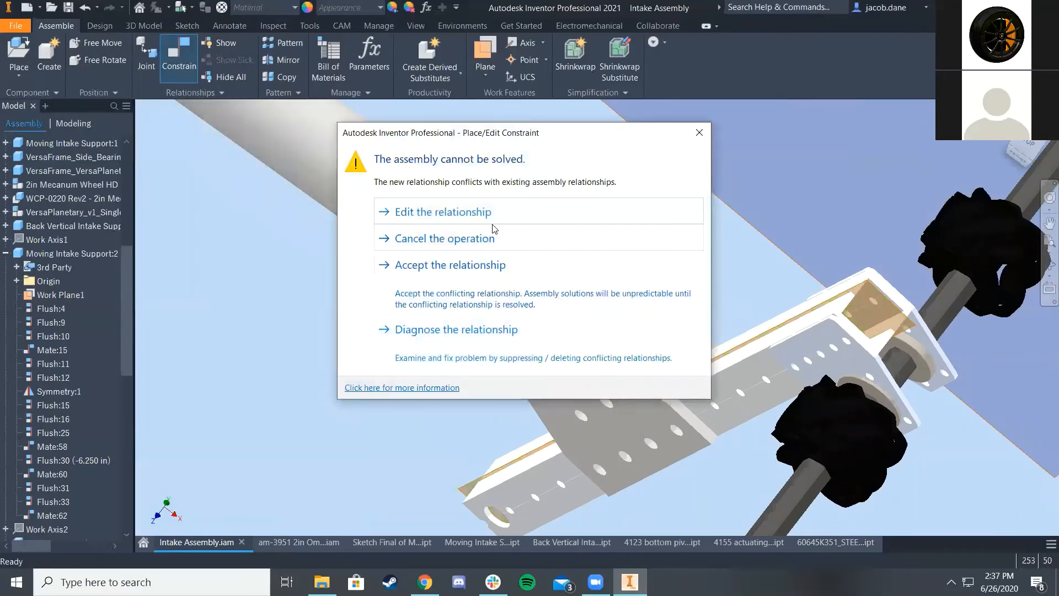
left_click(486, 239)
Constrain the near rod end's midplane flush with its moving support tube's lengthwise midplane at 0.000 in offset
key("c")
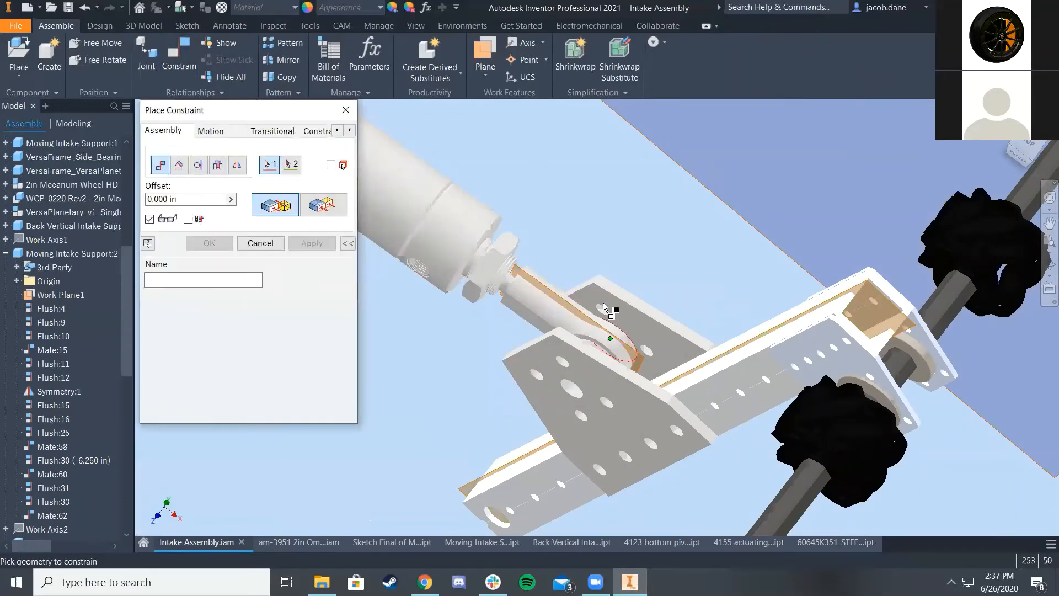
scroll(611, 303, "up", 5)
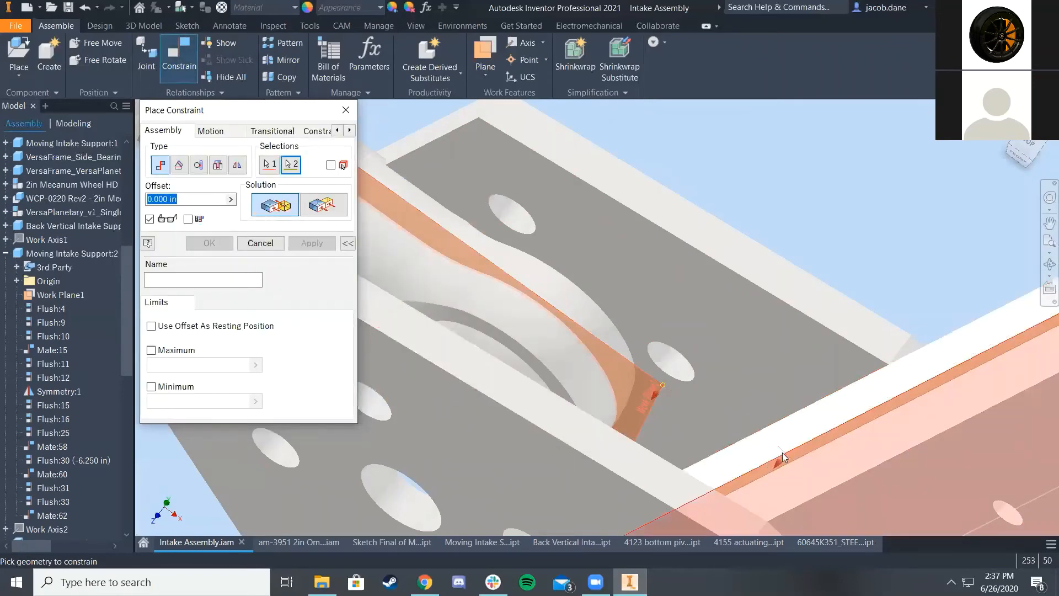
left_click(783, 457)
left_click(320, 210)
scroll(510, 312, "down", 6)
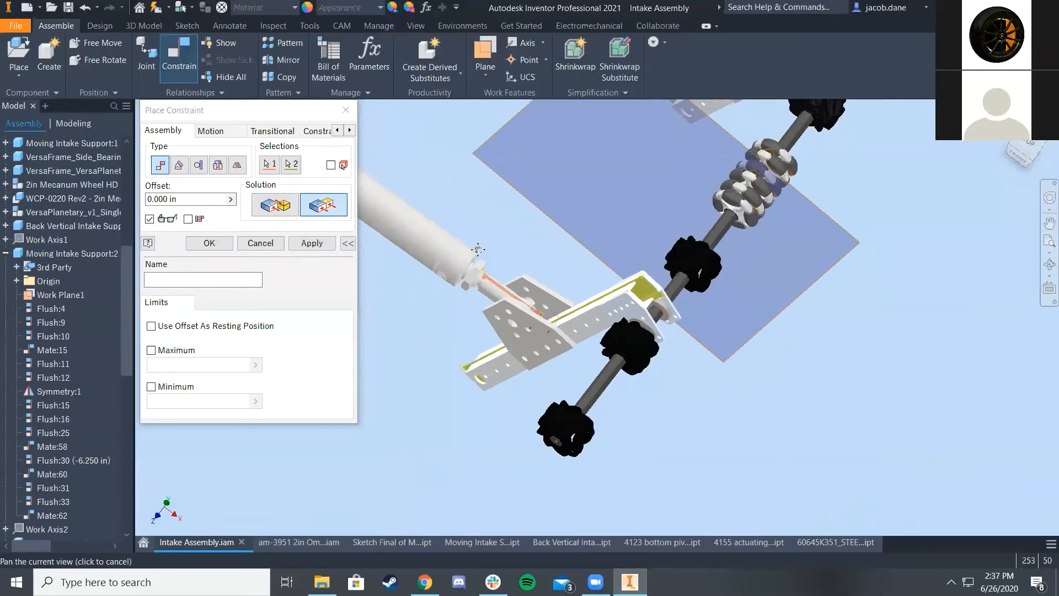
middle_click_drag(478, 250, 673, 412)
scroll(705, 434, "down", 2)
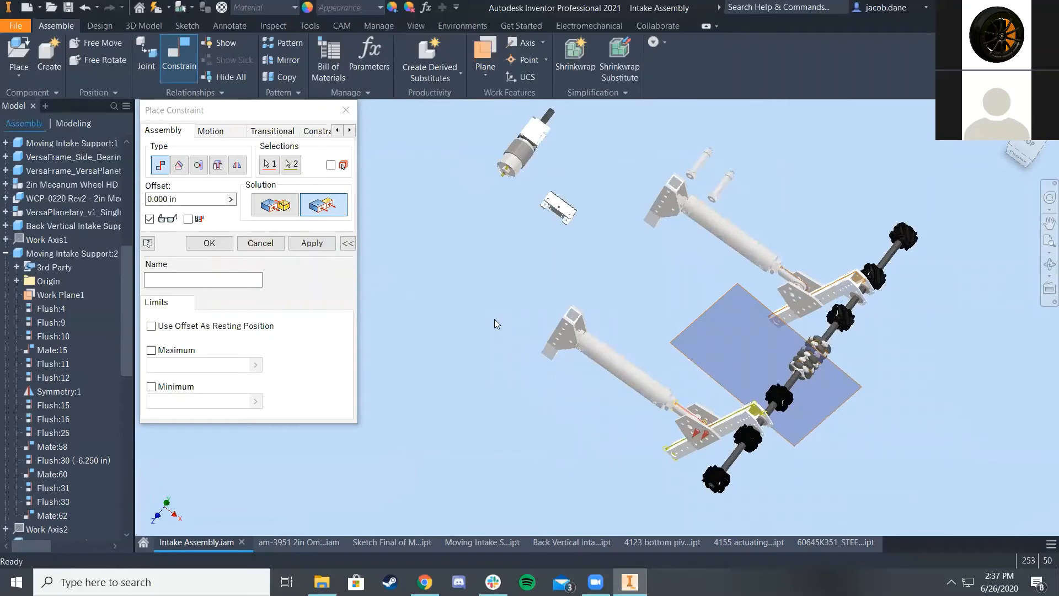
scroll(761, 418, "up", 2)
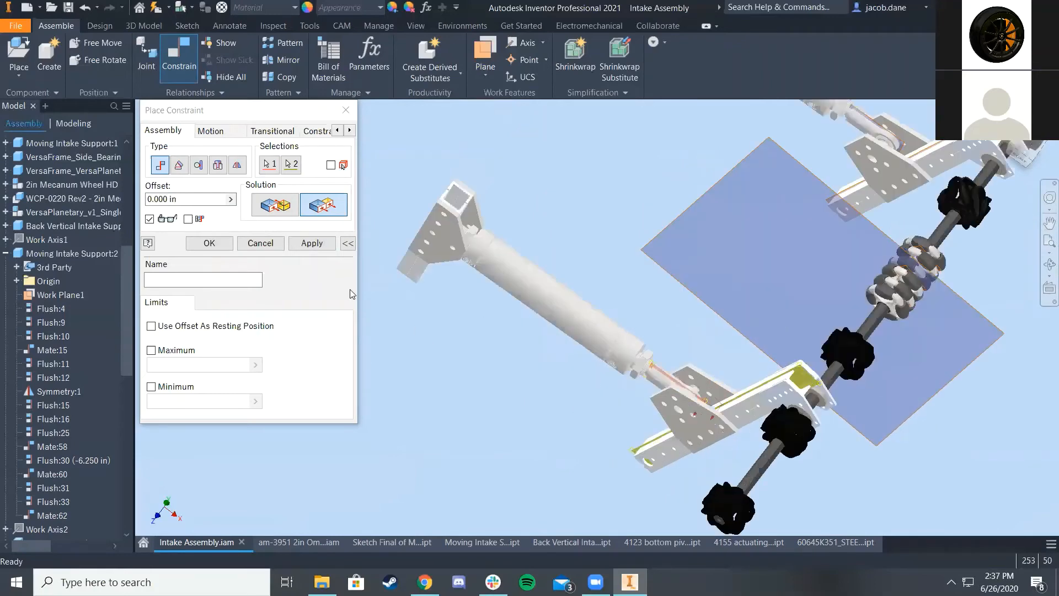
left_click(314, 248)
Mate the other rod end's midplane to the Moving Intake Support:2 work plane at 0.000 in offset, using the Mate solution
scroll(550, 350, "up", 5)
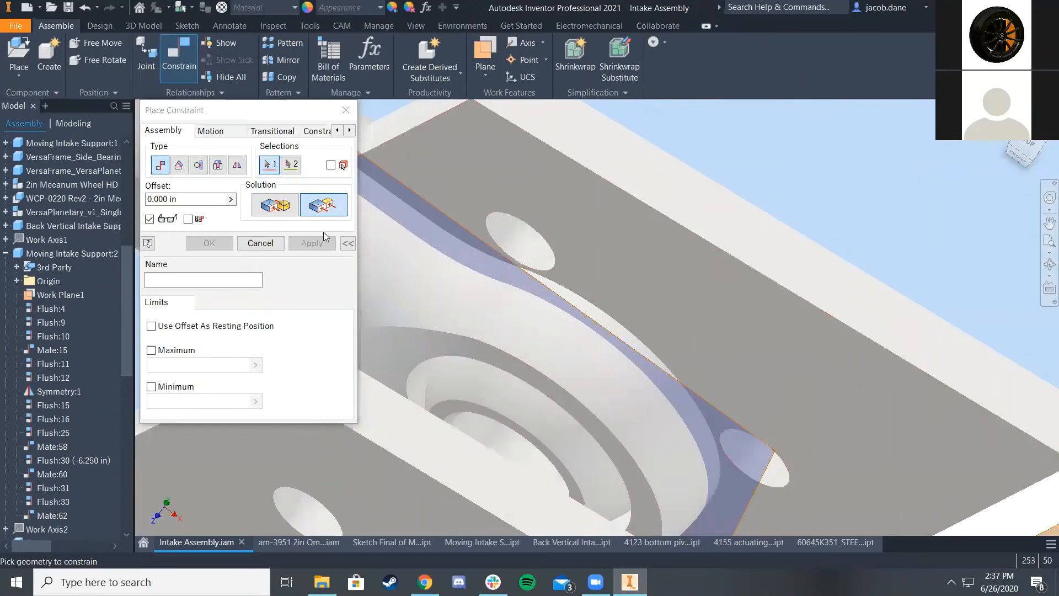
left_click(773, 467)
scroll(762, 475, "up", 6)
scroll(854, 440, "down", 5)
middle_click_drag(929, 480, 727, 132)
scroll(773, 295, "down", 3)
left_click(787, 306)
scroll(496, 295, "up", 5)
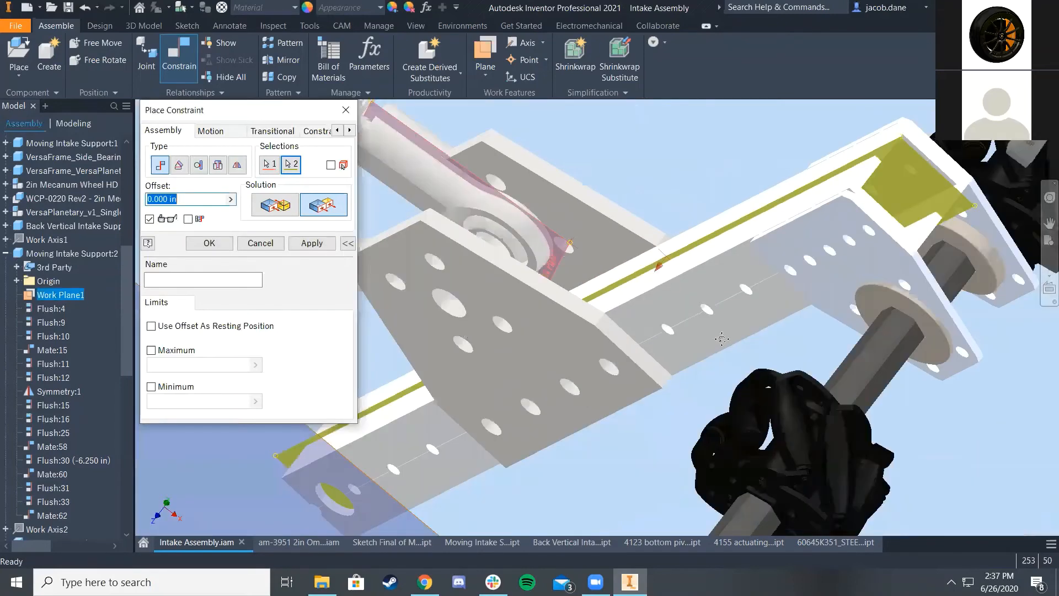
left_click(276, 205)
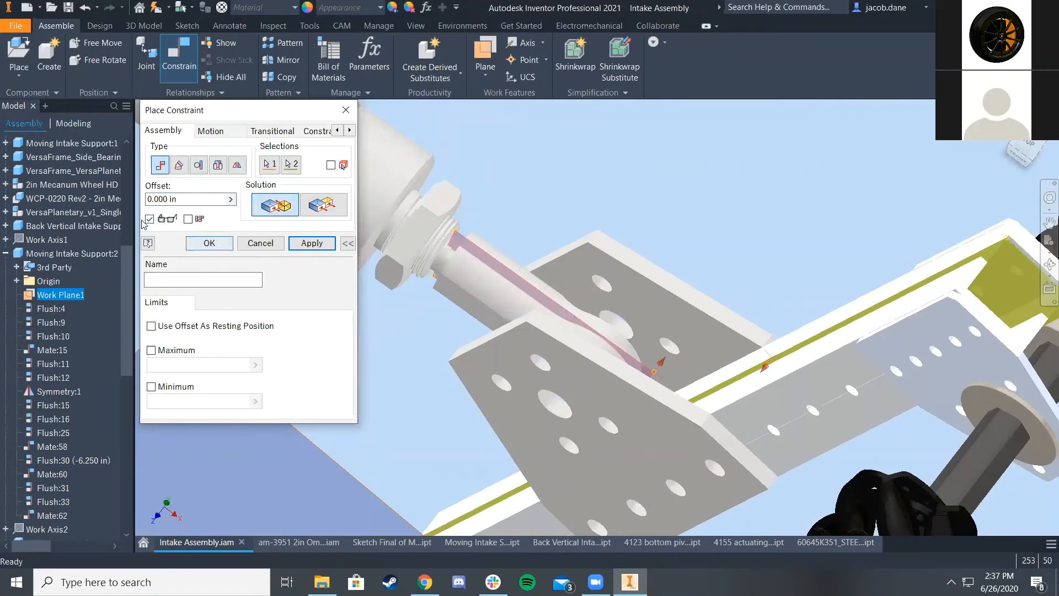
left_click(209, 243)
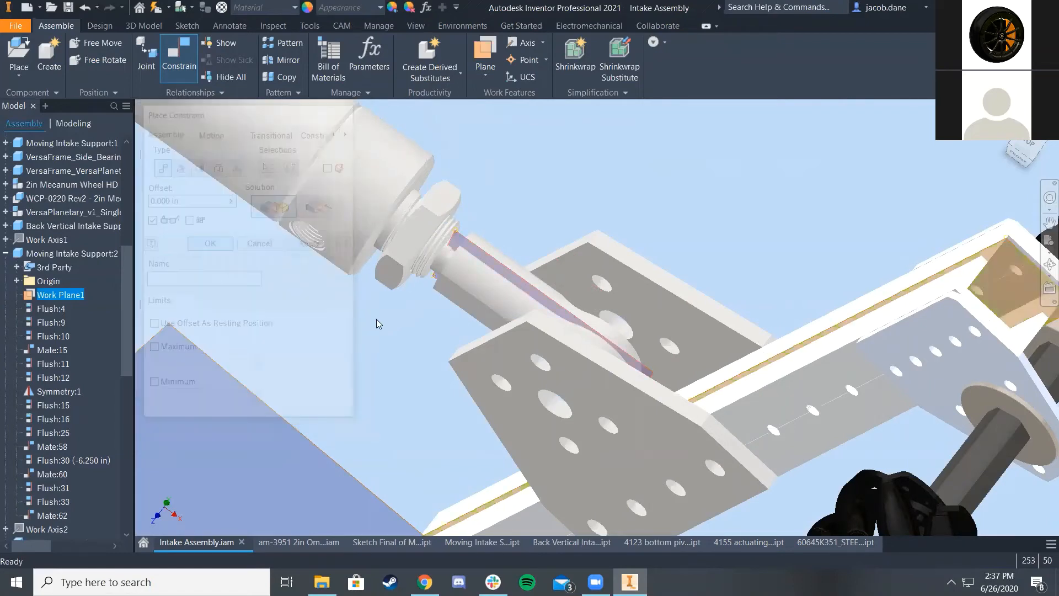
Swing the moving intake arm down and back up in the front view to check the cylinder's travel
scroll(376, 319, "up", 5)
scroll(627, 392, "down", 3)
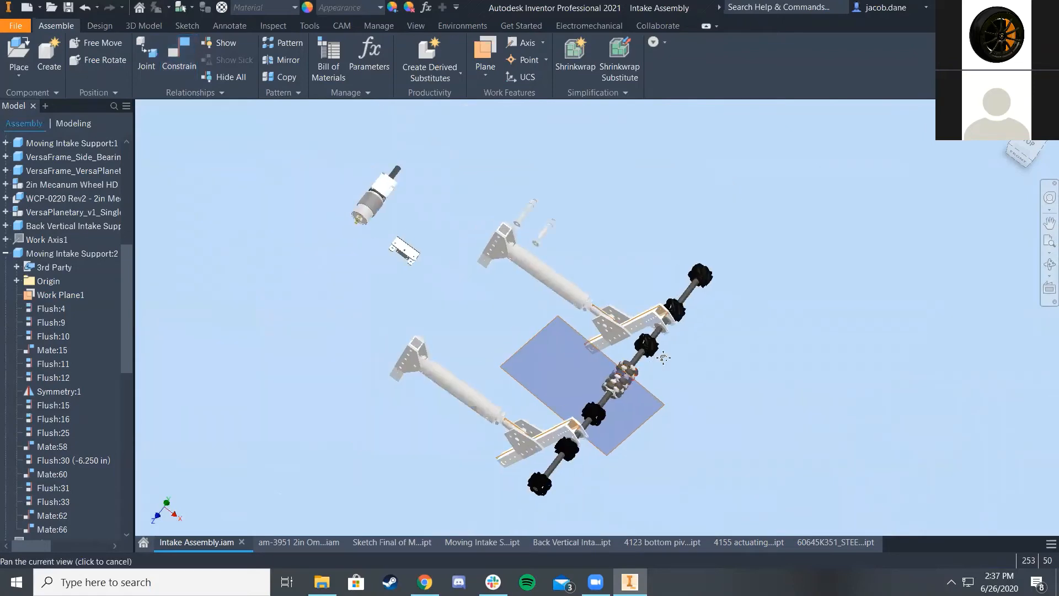
scroll(639, 442, "up", 3)
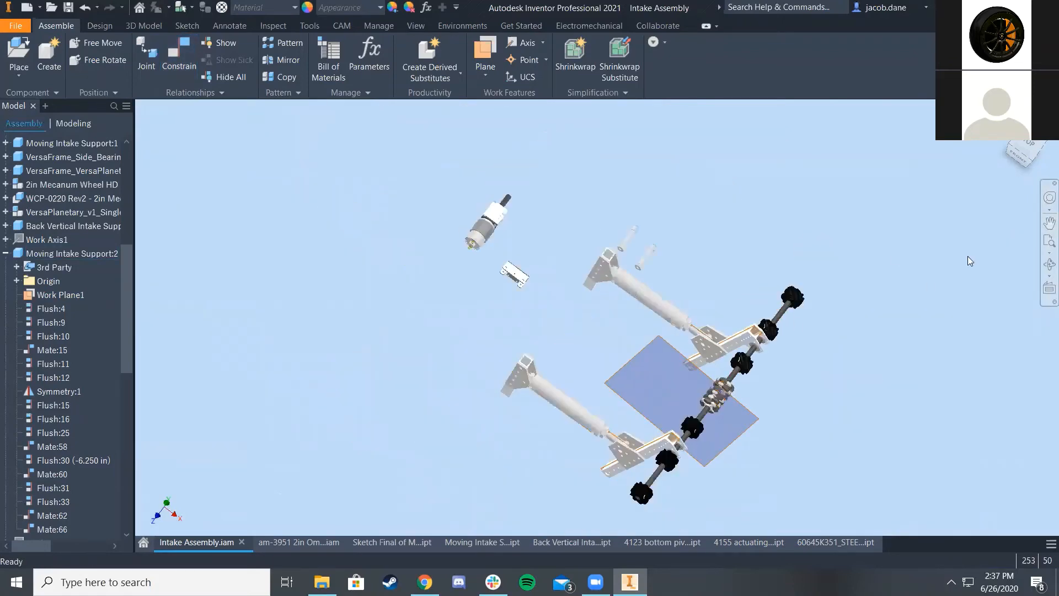
left_click(1019, 156)
scroll(682, 275, "down", 3)
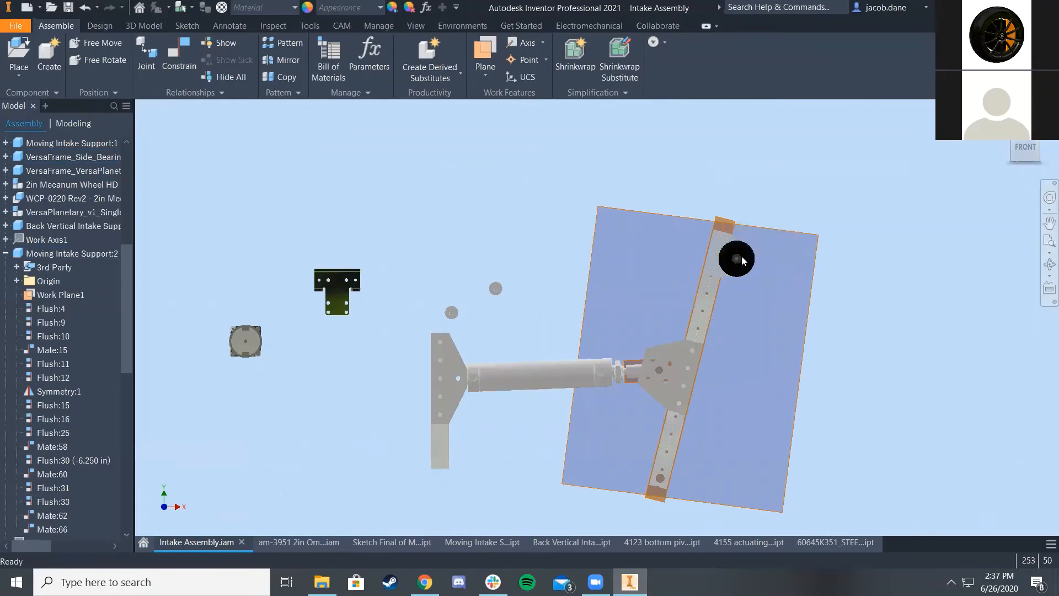
left_click_drag(745, 263, 944, 373)
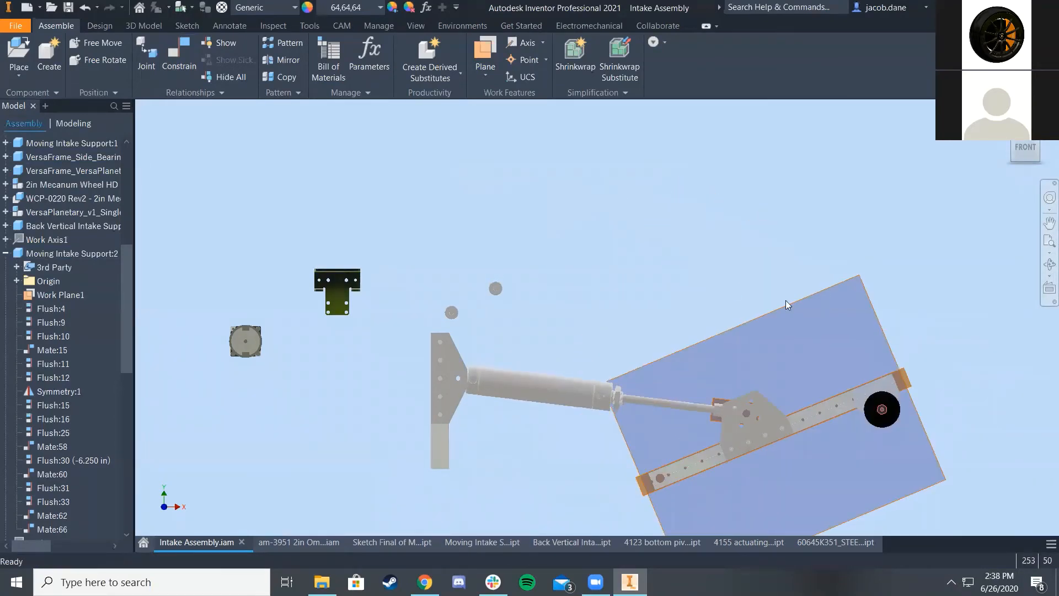
middle_click_drag(805, 387, 748, 285)
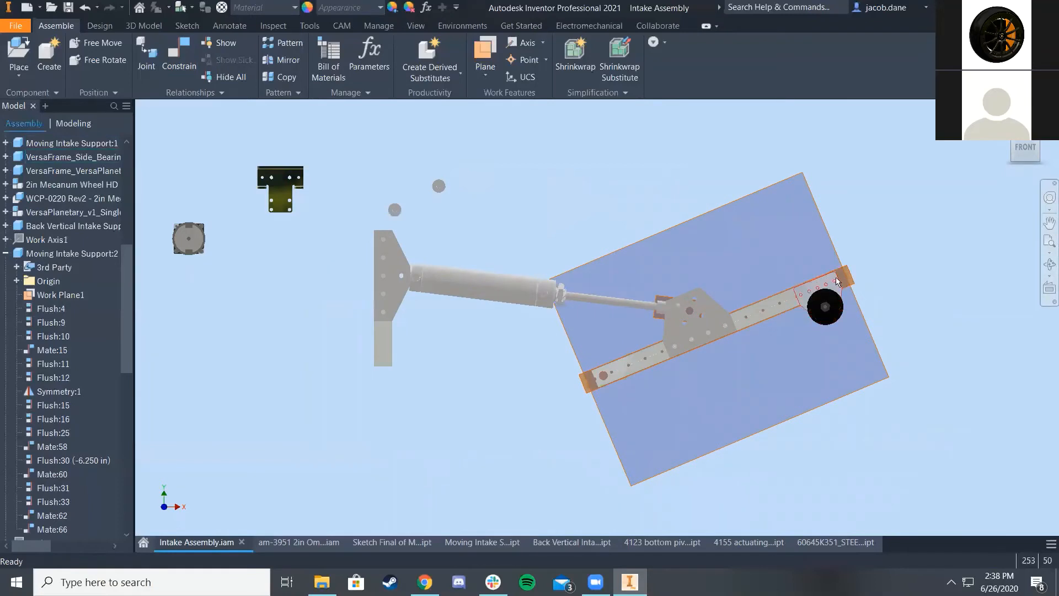
left_click_drag(793, 305, 628, 217)
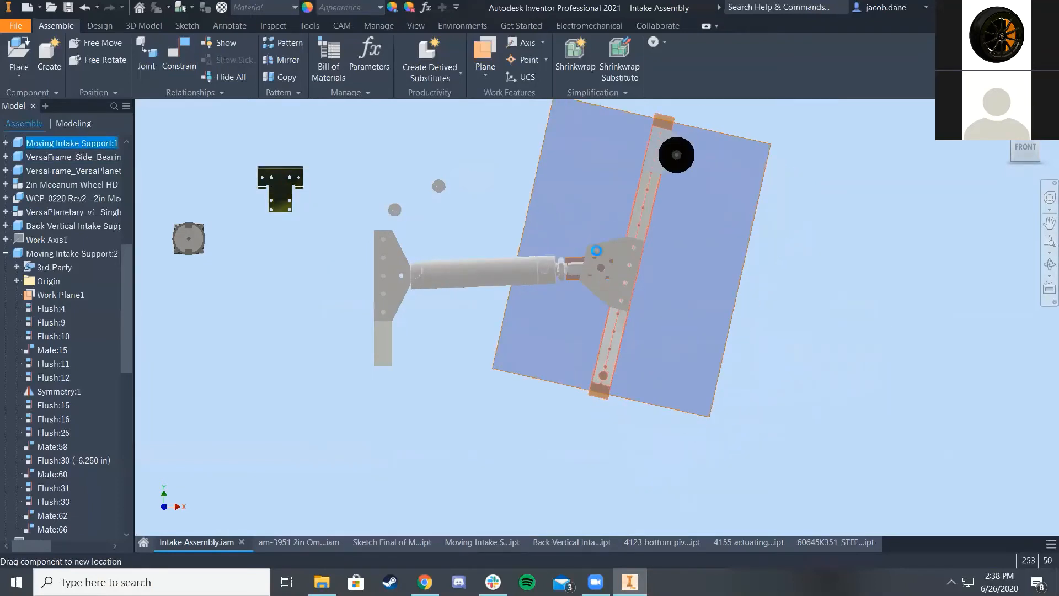
middle_click_drag(596, 250, 678, 278)
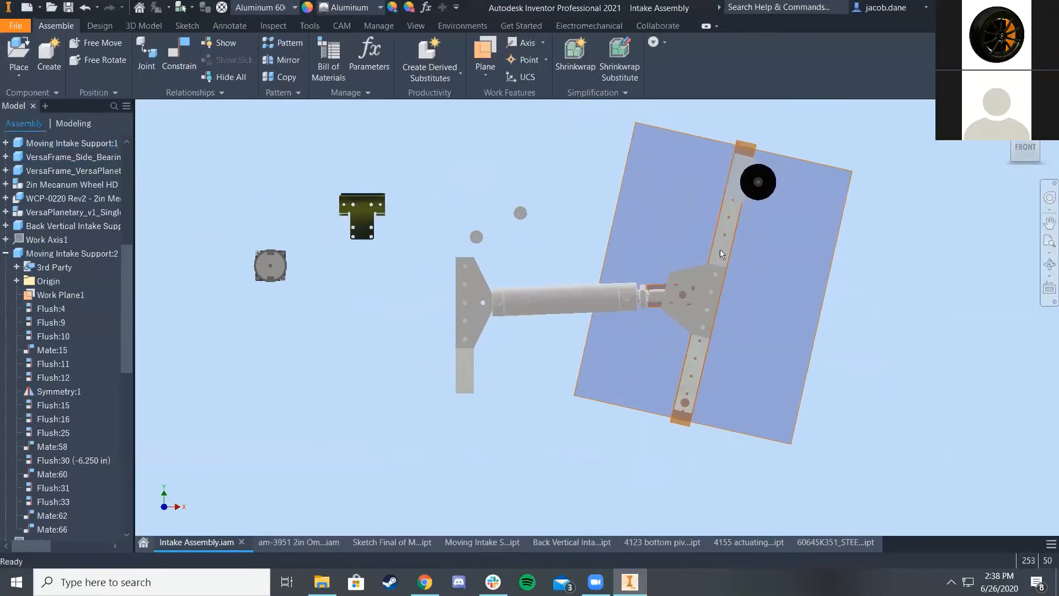
Separate the two loose bolts and bring one down near the lower end of a moving support tube
left_click(1038, 144)
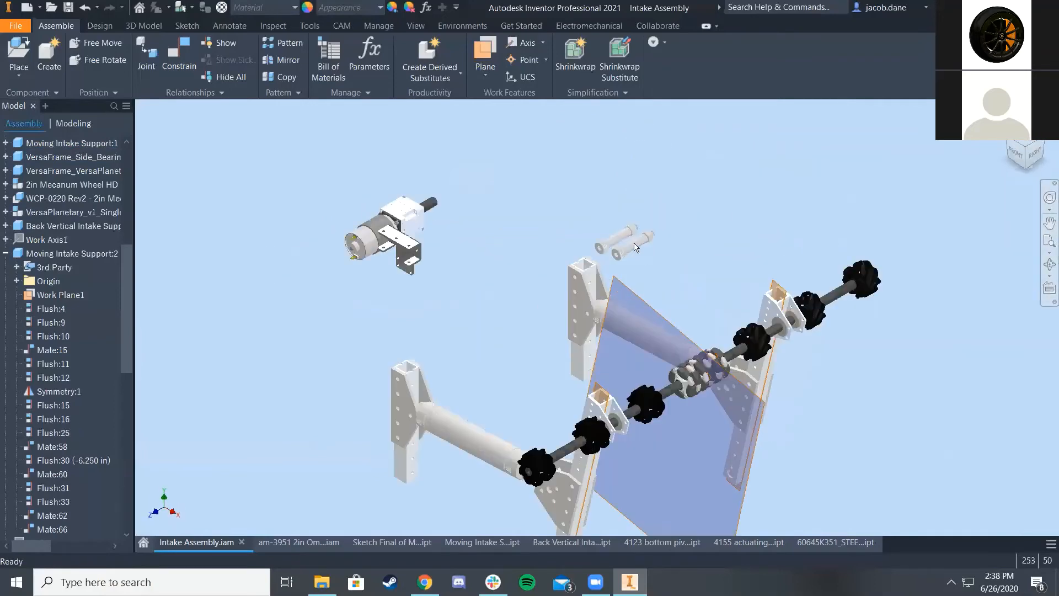
left_click_drag(633, 245, 631, 271)
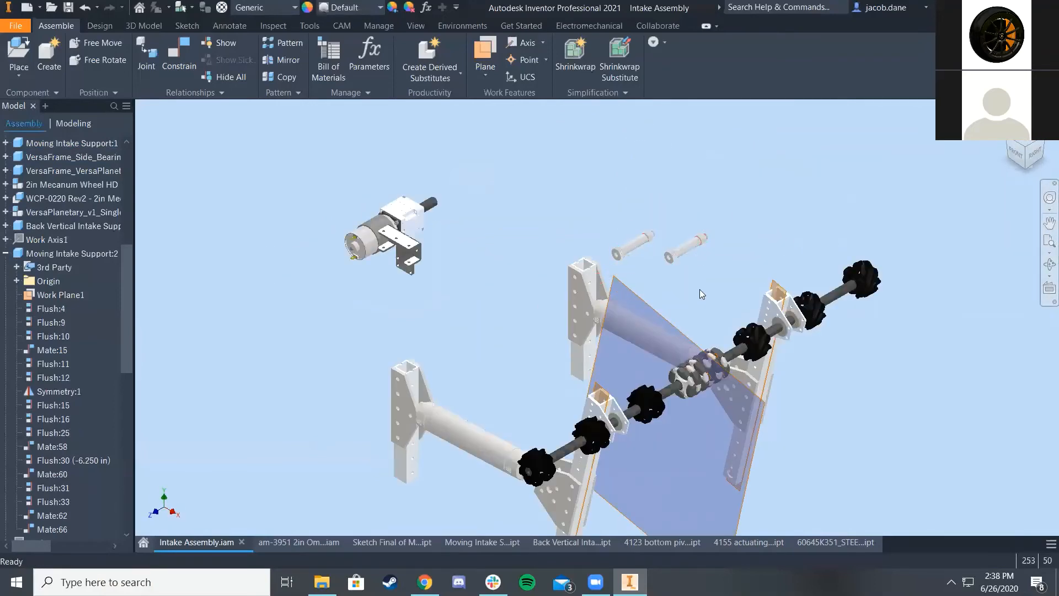
middle_click_drag(713, 260, 729, 232)
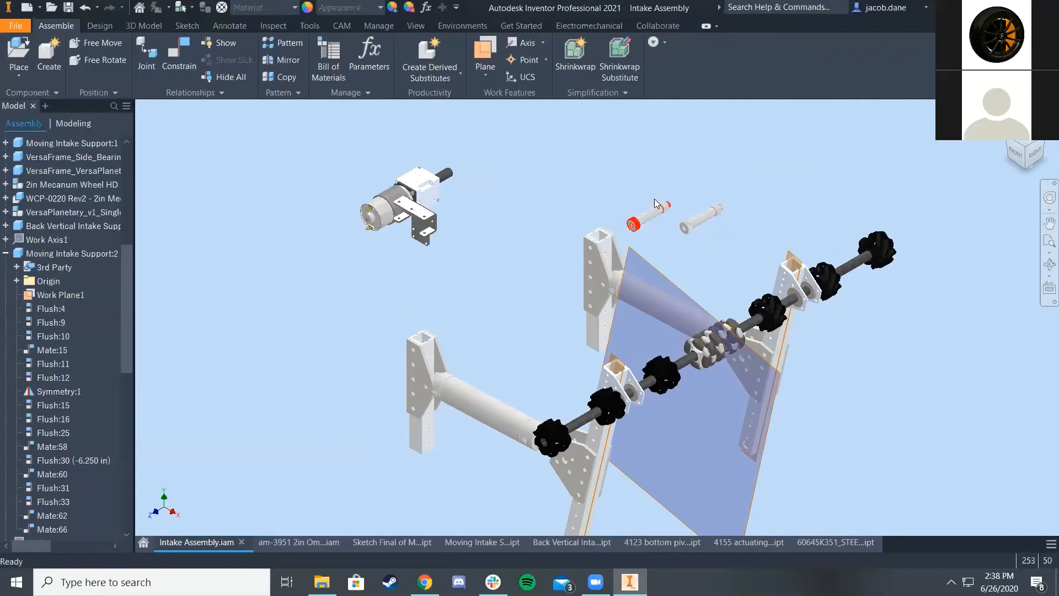
left_click_drag(710, 222, 752, 425)
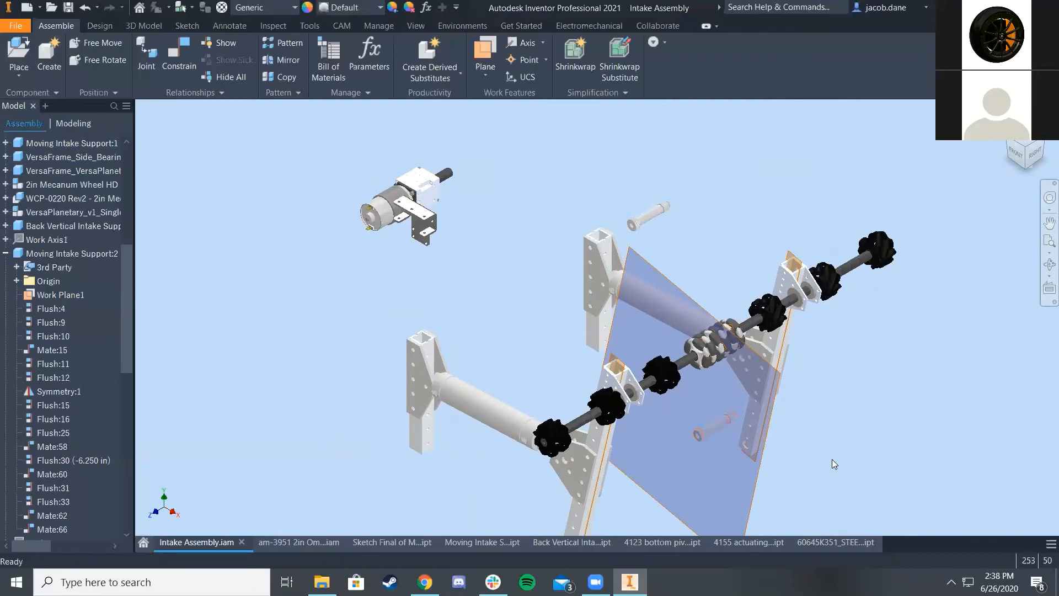
Insert the lowered bolt into the large hole at the moving support tube's lower end, opposed with 0.000 in offset
scroll(720, 428, "down", 6)
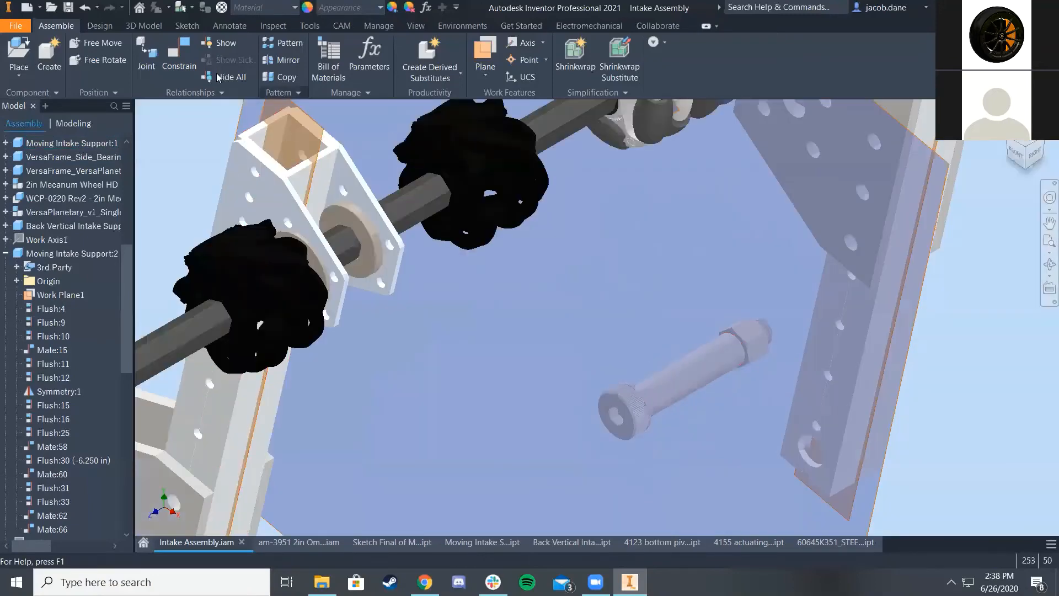
key("c")
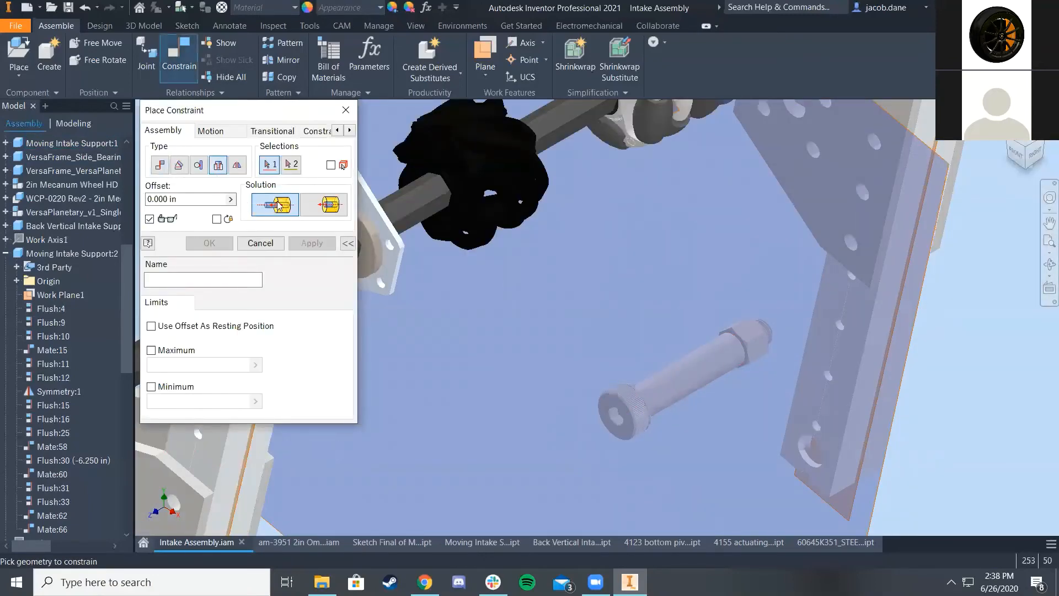
scroll(803, 475, "down", 2)
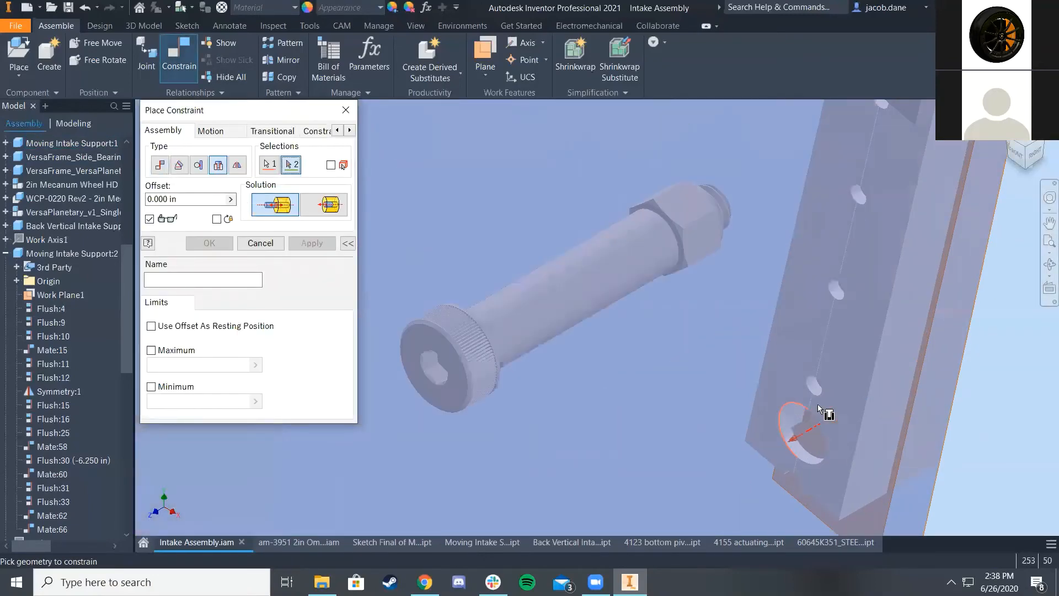
left_click(1010, 139)
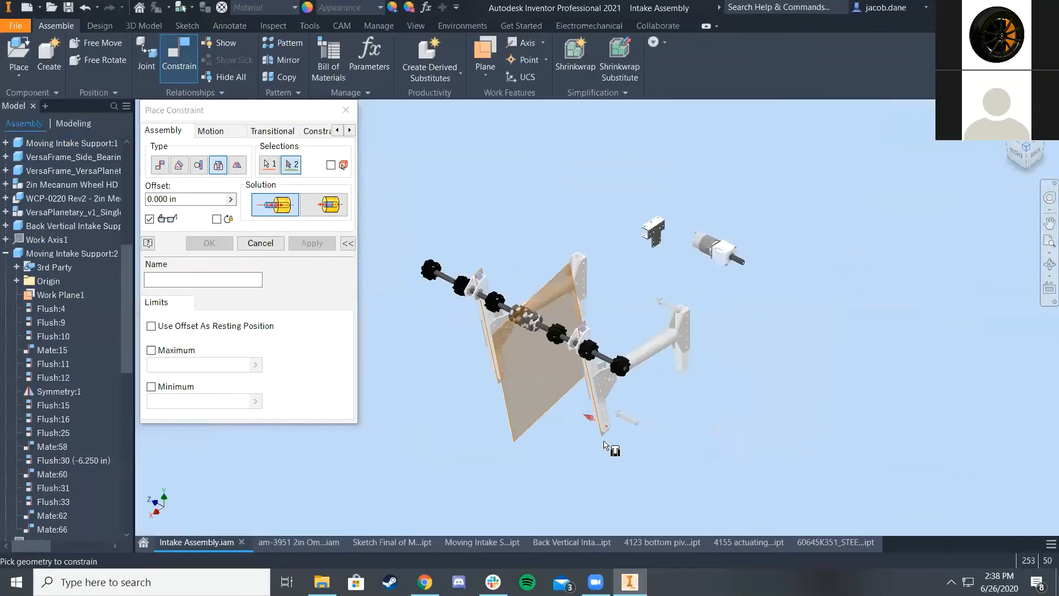
scroll(644, 380, "down", 5)
scroll(645, 379, "down", 4)
left_click(806, 246)
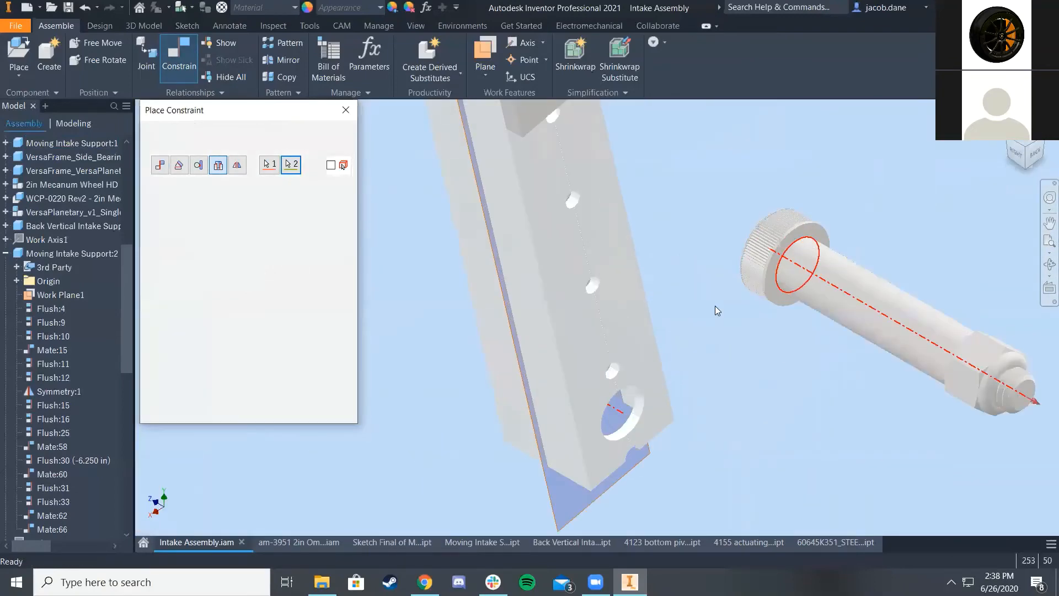
scroll(587, 345, "up", 3)
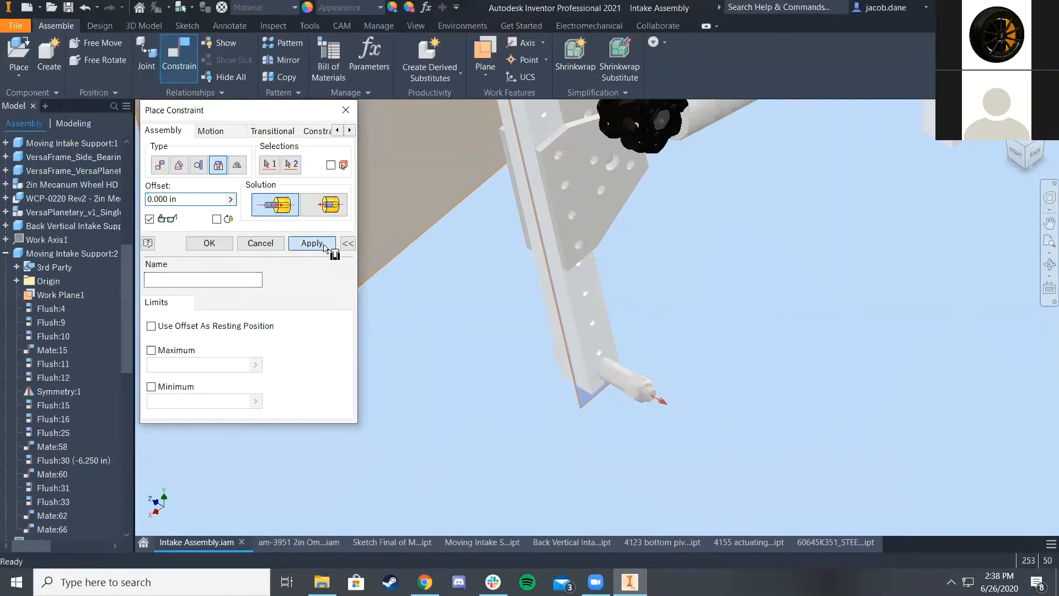
left_click(312, 243)
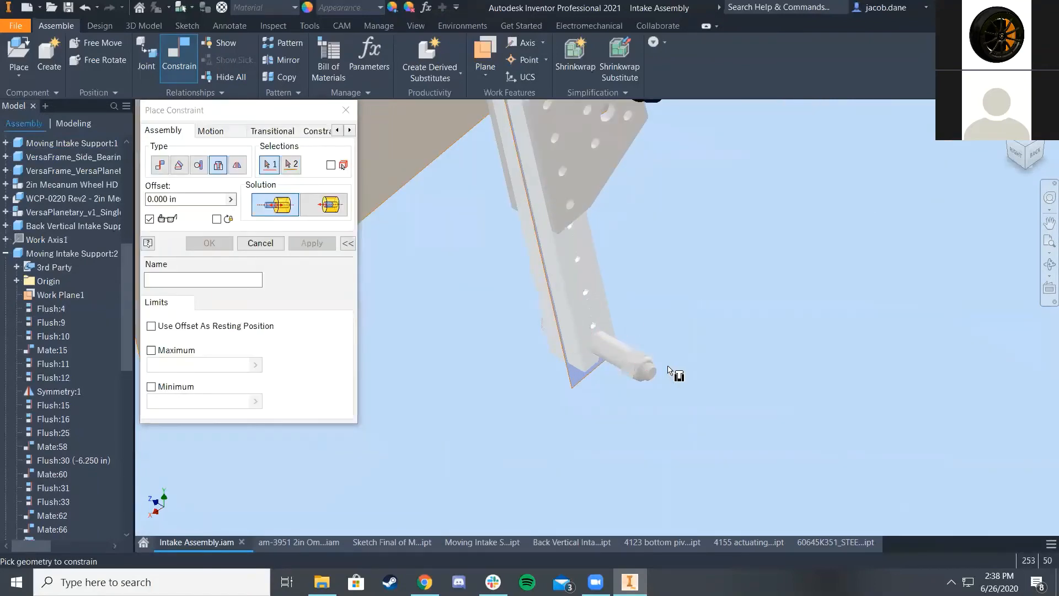
Insert the remaining loose bolt into the large lower hole of the other moving support tube, opposed with 0.000 in offset
scroll(579, 288, "up", 5)
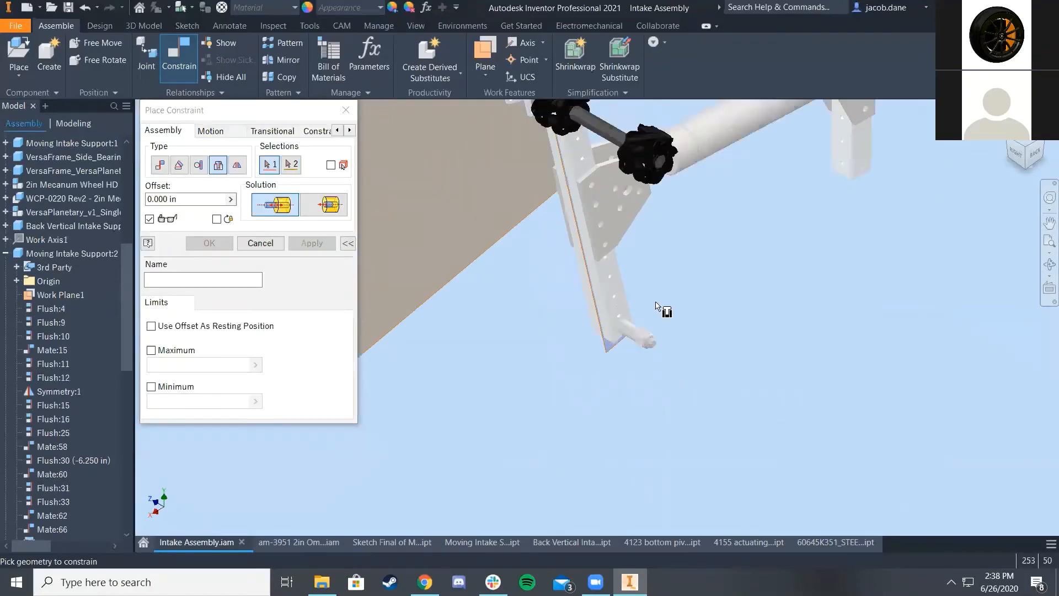
scroll(842, 260, "down", 5)
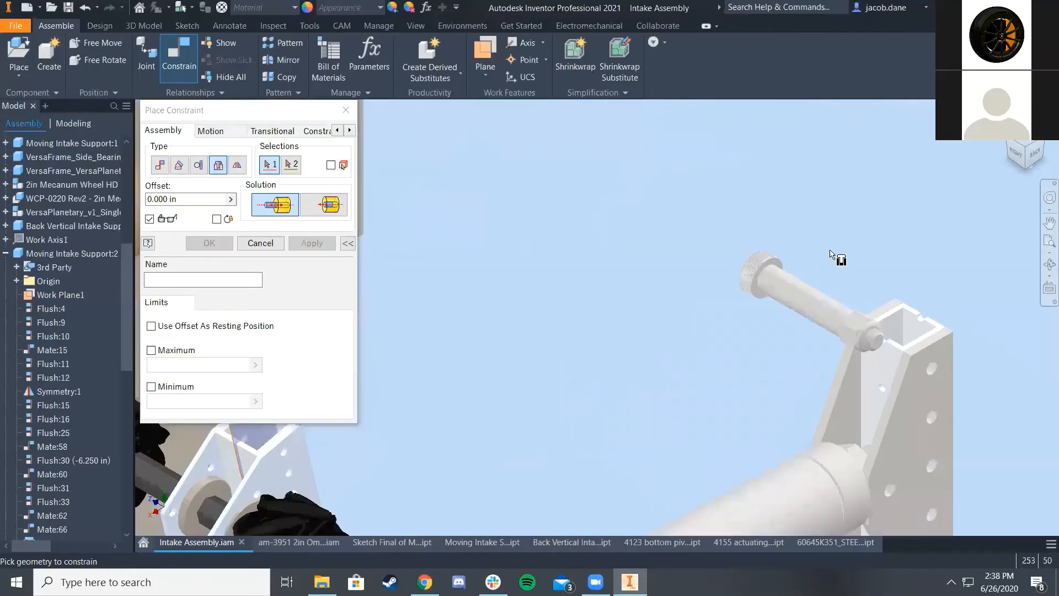
left_click(763, 247)
scroll(596, 337, "up", 5)
middle_click_drag(486, 378, 919, 277)
scroll(592, 418, "down", 6)
left_click(845, 303)
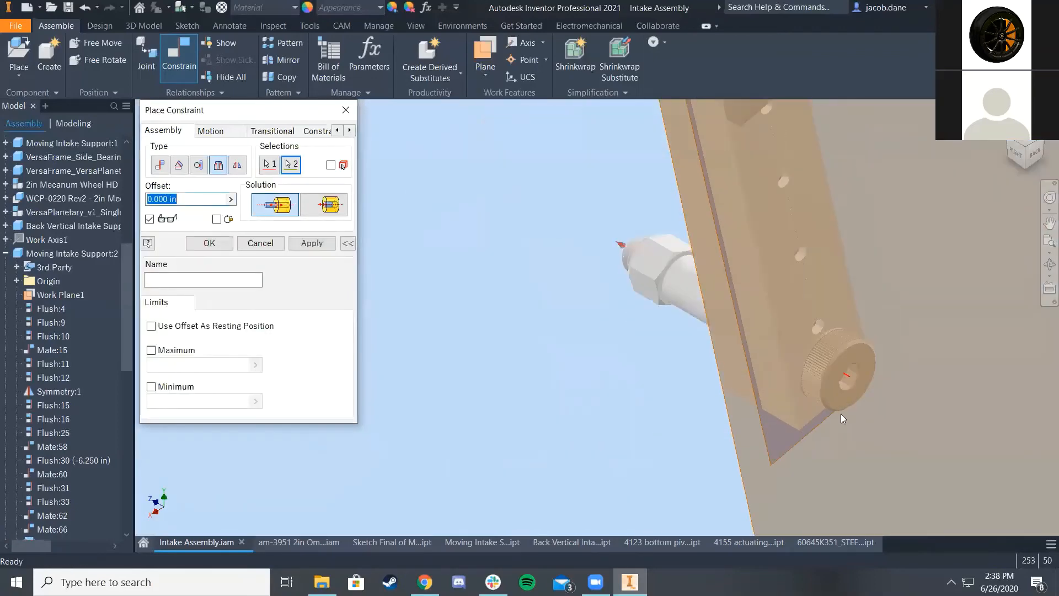
scroll(612, 282, "up", 5)
left_click(210, 244)
scroll(657, 298, "up", 4)
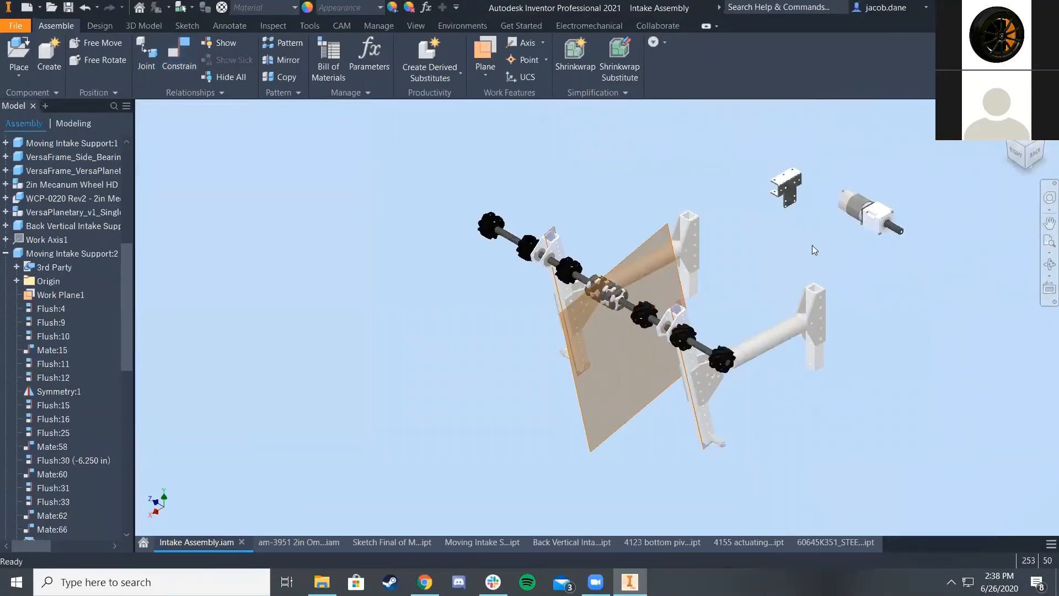
Examine the cylinder's rear end against the pivot hole in the bottom pivot mount bracket from angled and back views
scroll(814, 309, "down", 6)
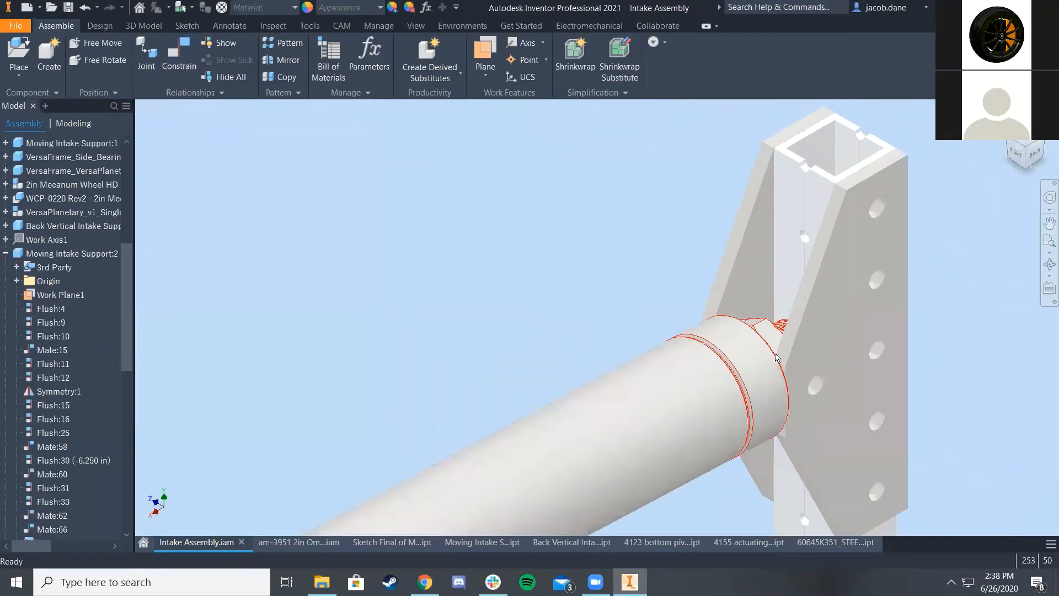
scroll(763, 412, "up", 3)
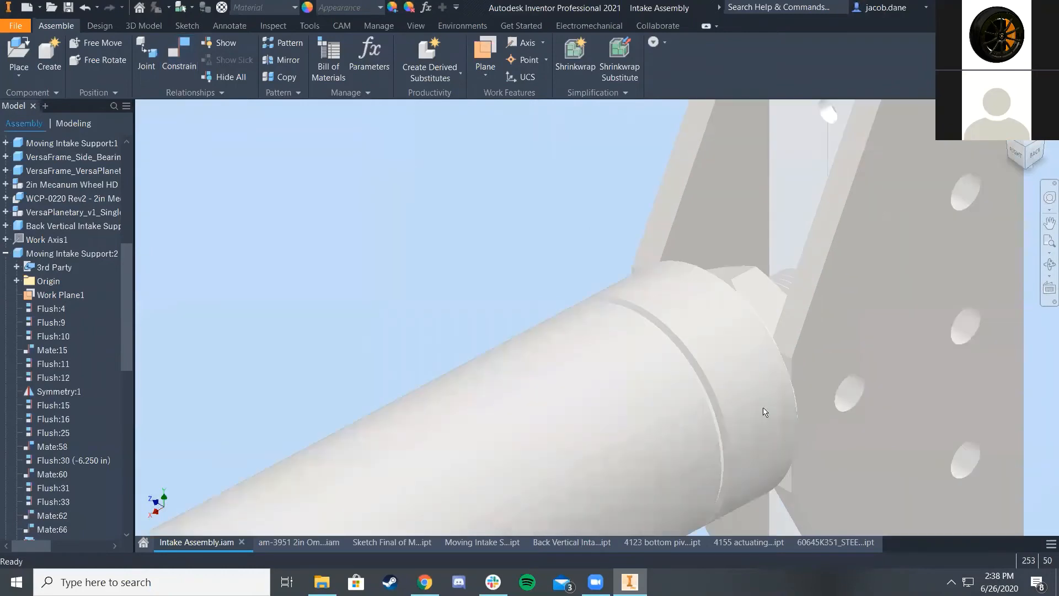
left_click(1045, 145)
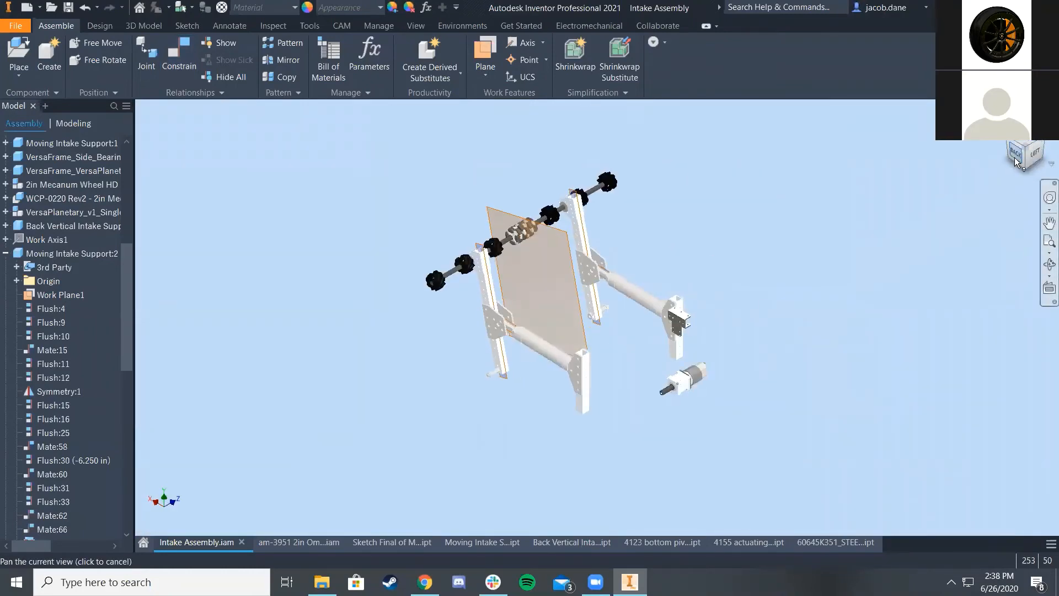
left_click(1017, 160)
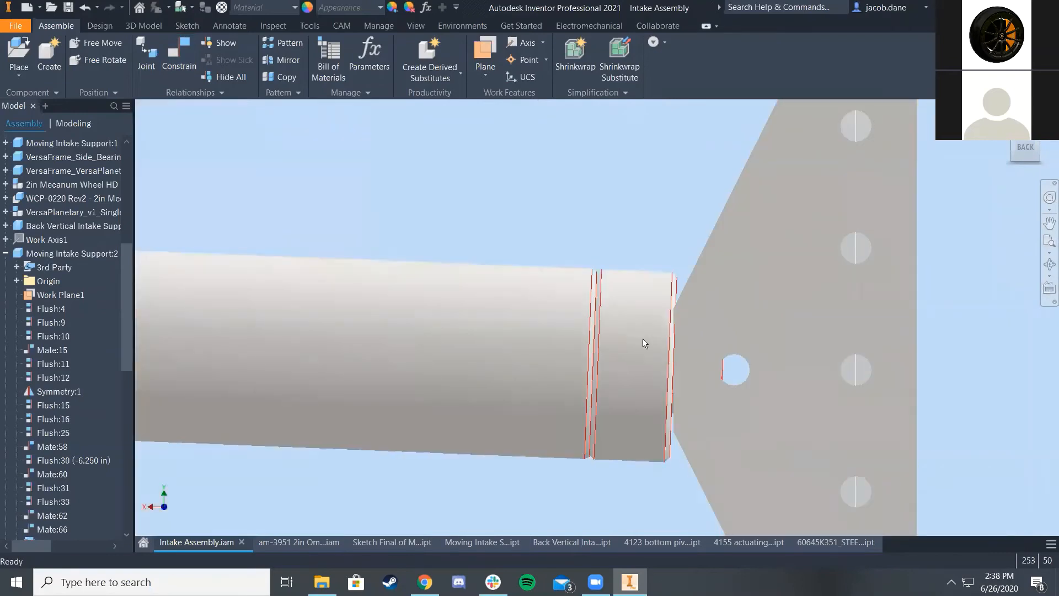
scroll(635, 337, "down", 5)
left_click_drag(296, 170, 110, 376)
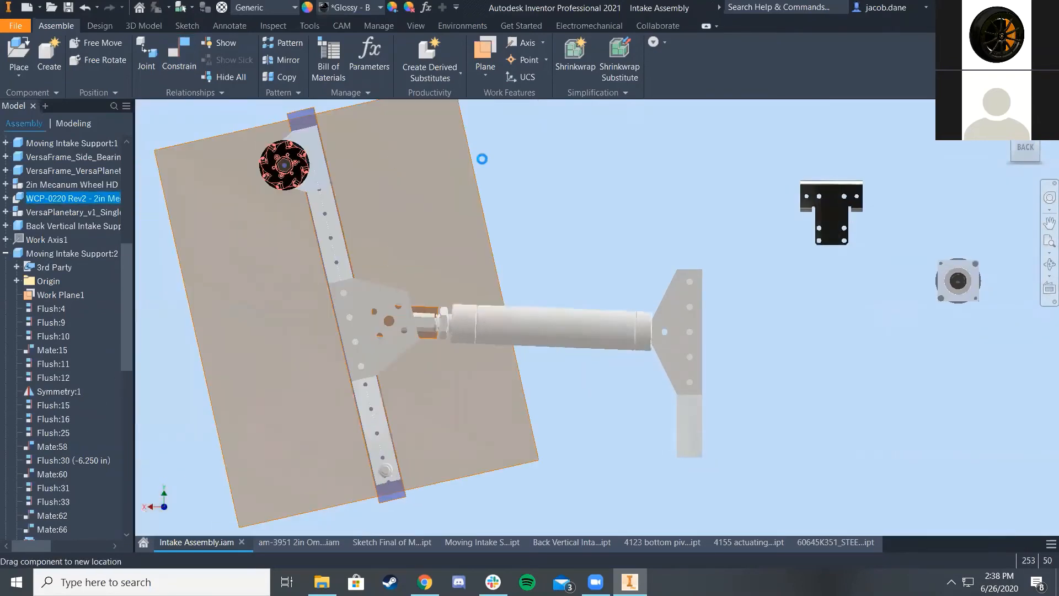
scroll(429, 255, "up", 5)
scroll(429, 255, "down", 5)
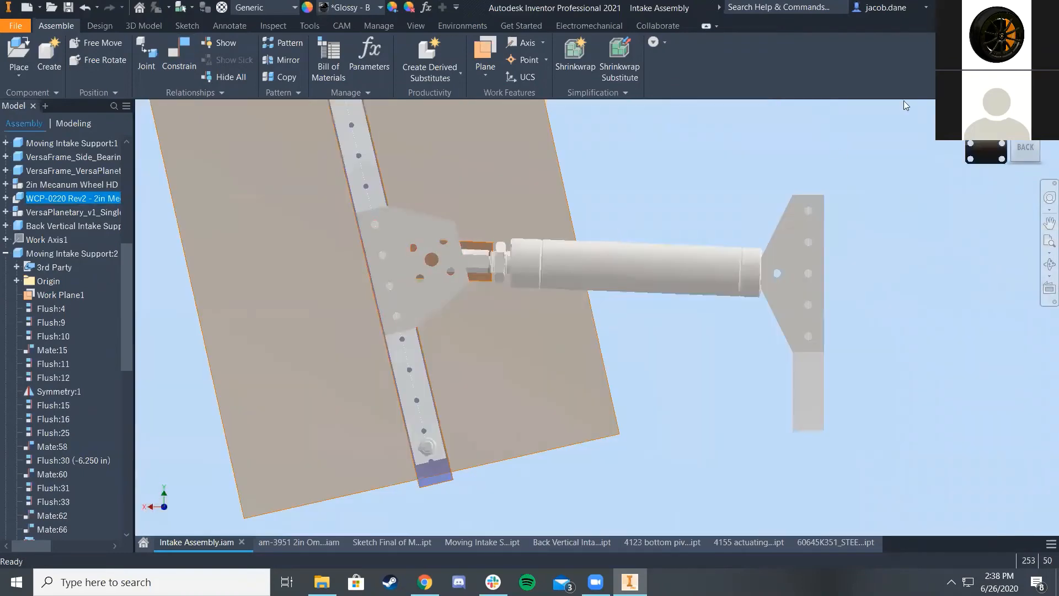
left_click(1014, 142)
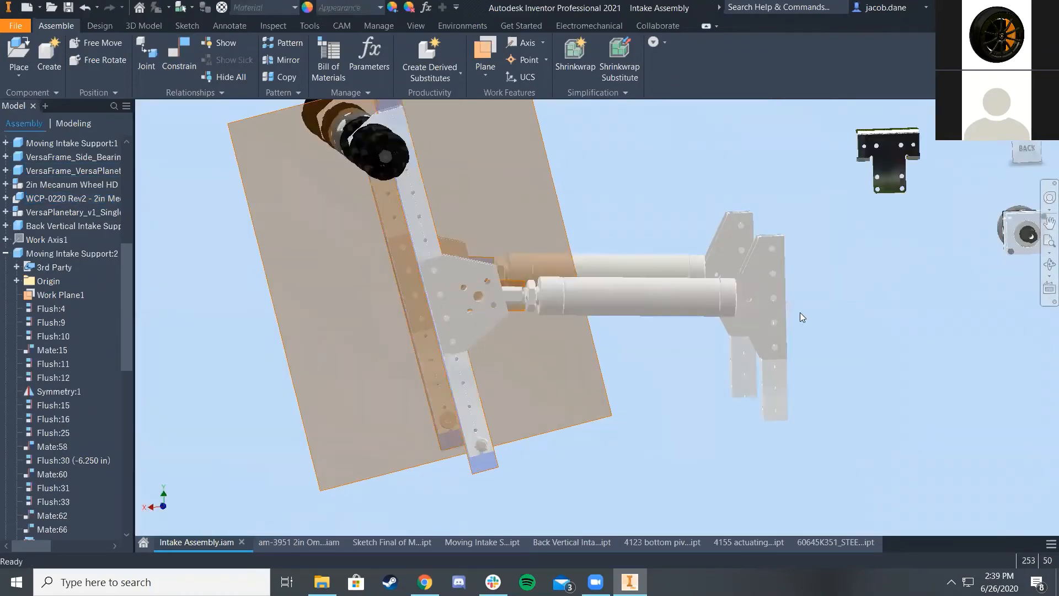
scroll(667, 327, "up", 5)
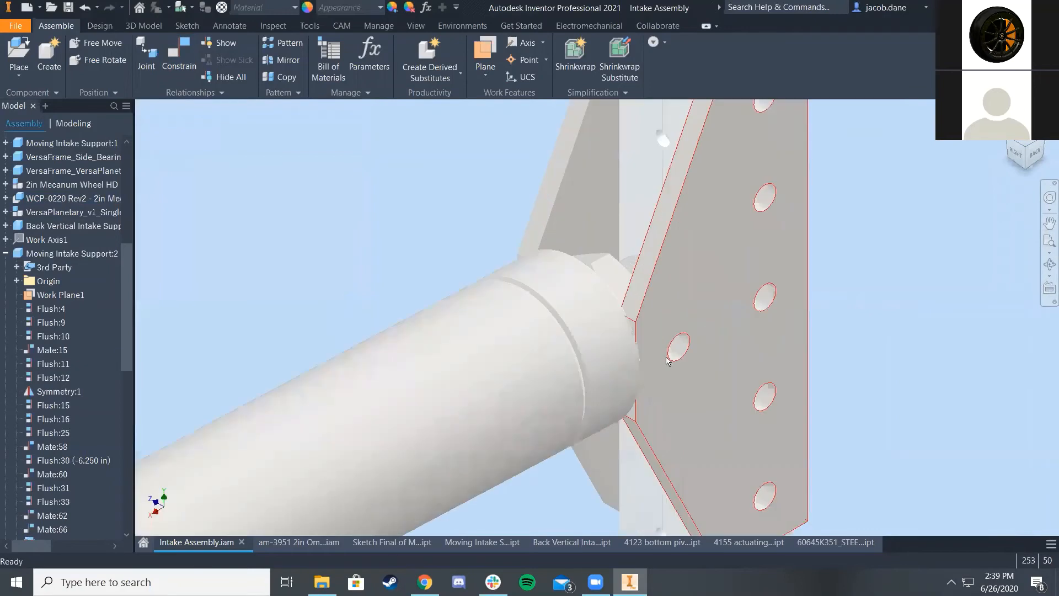
Open the 4123 bottom pivot mount part from the bracket plate at the cylinder's rear end
scroll(678, 333, "down", 5)
right_click(703, 281)
left_click(686, 248)
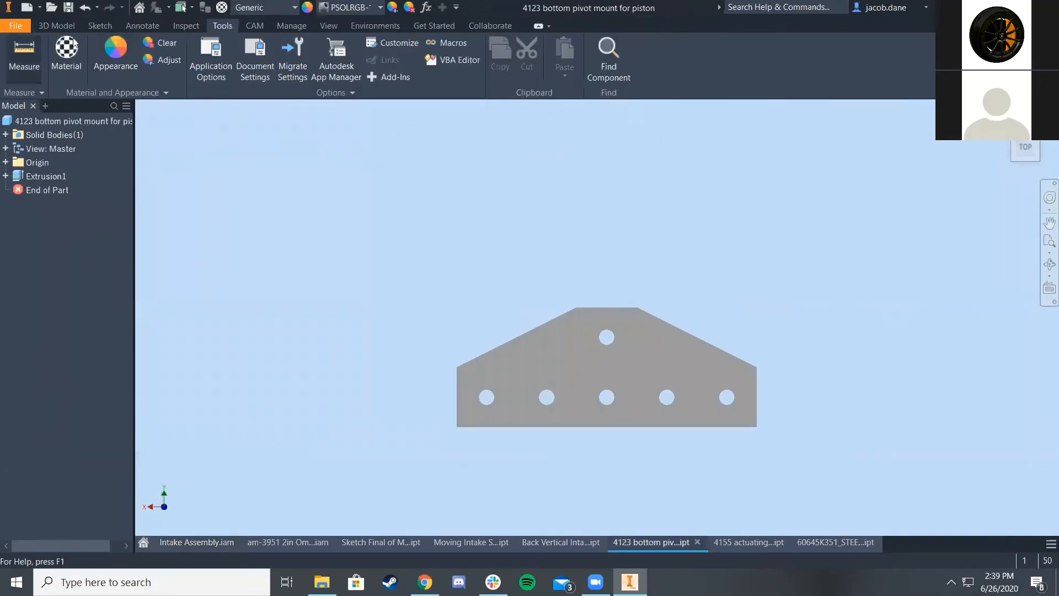
Add a simple 7/16 in diameter, 1 in deep hole concentric with the plate's single upper pivot hole
left_click(56, 26)
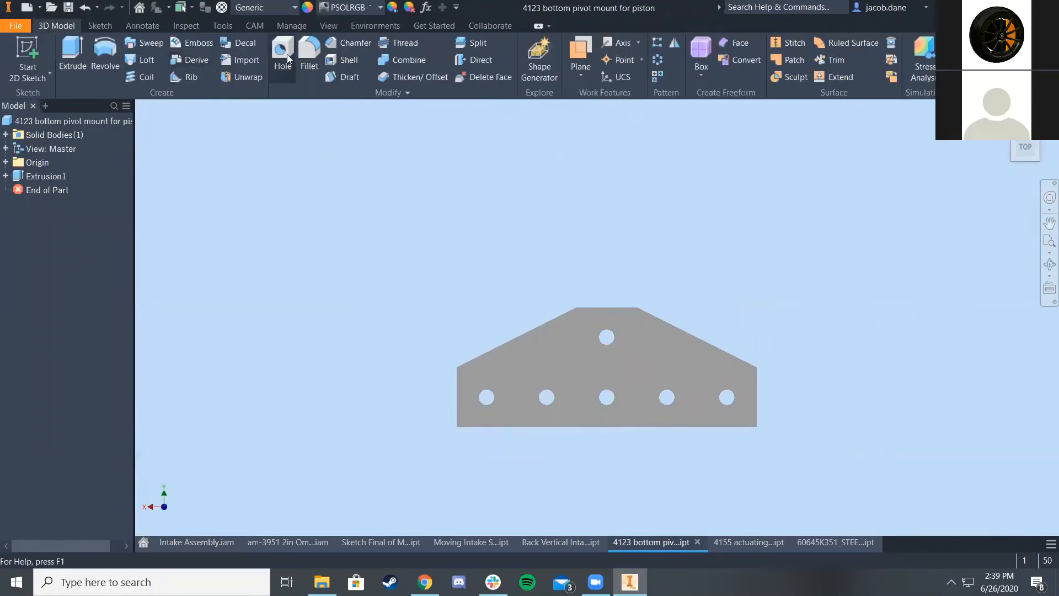
key("h")
left_click(576, 340)
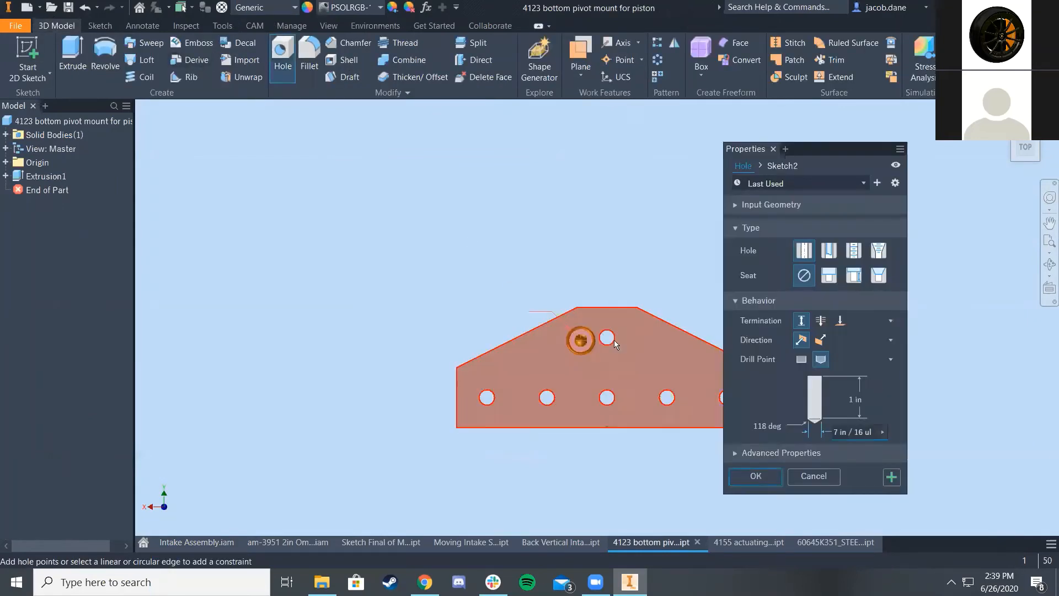
scroll(614, 340, "up", 4)
scroll(617, 330, "down", 4)
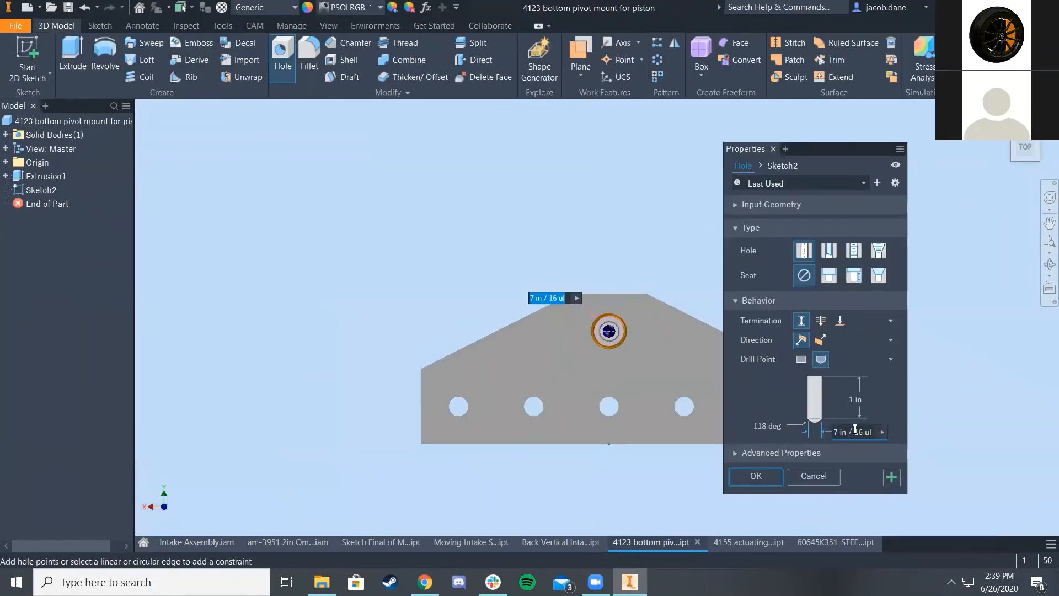
left_click(756, 476)
scroll(611, 328, "down", 4)
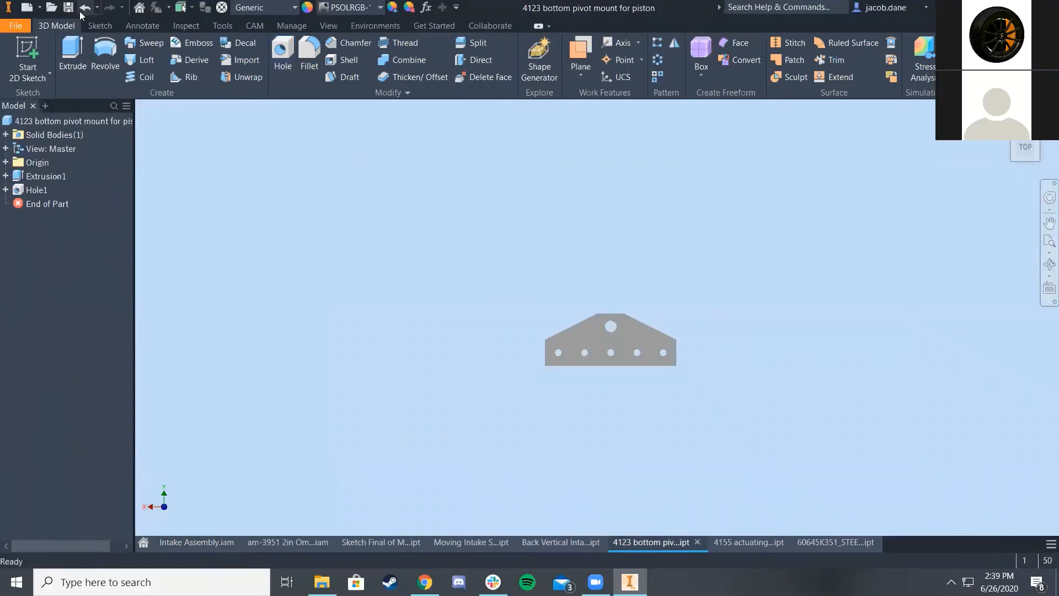
Return to the intake assembly and check the 4155 plate's product details in the browser
left_click(229, 543)
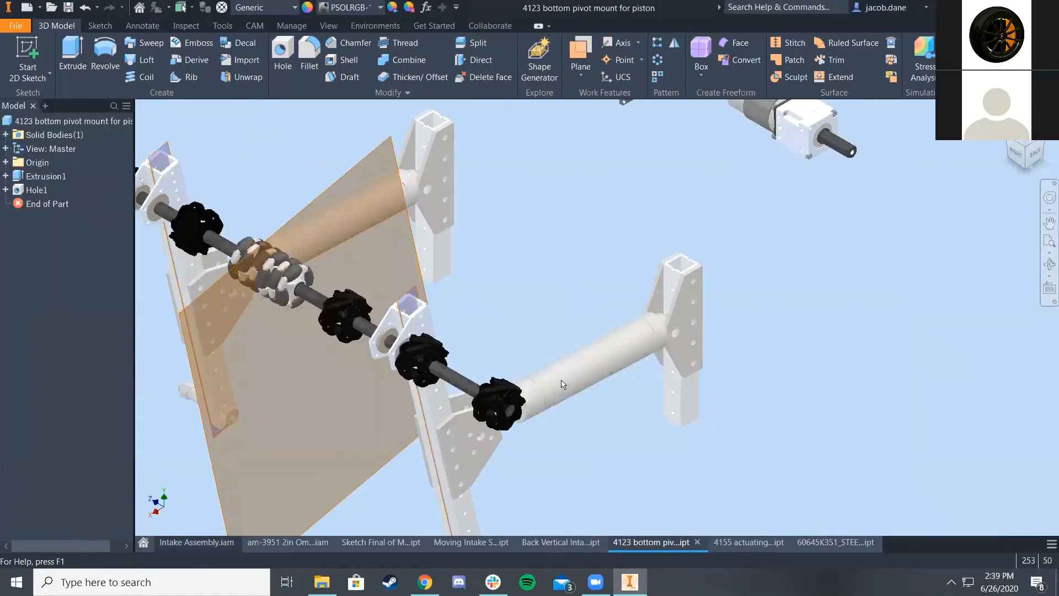
left_click(424, 583)
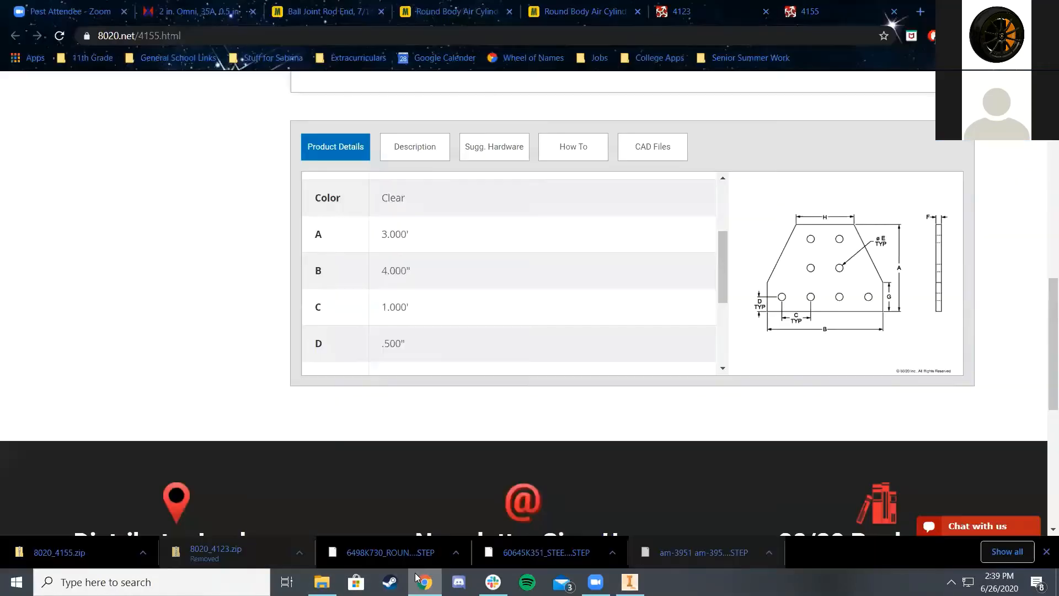
scroll(317, 257, "up", 3)
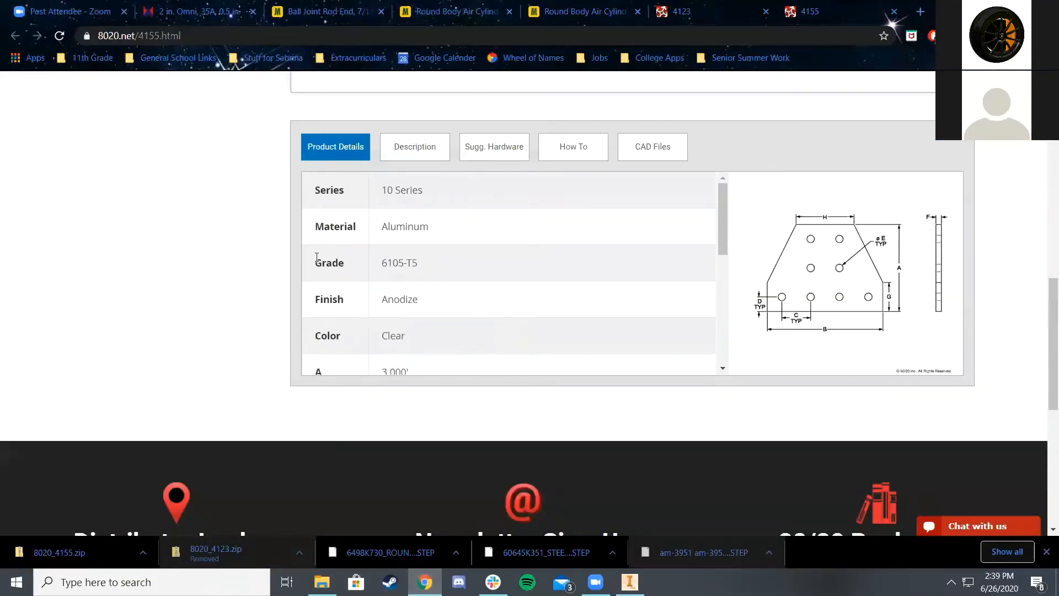
Switch back to Inventor and measure the distance between the outer faces of the two bottom pivot mount plates on one upright
left_click(630, 580)
middle_click_drag(654, 258, 689, 350)
scroll(662, 337, "up", 4)
scroll(496, 282, "down", 3)
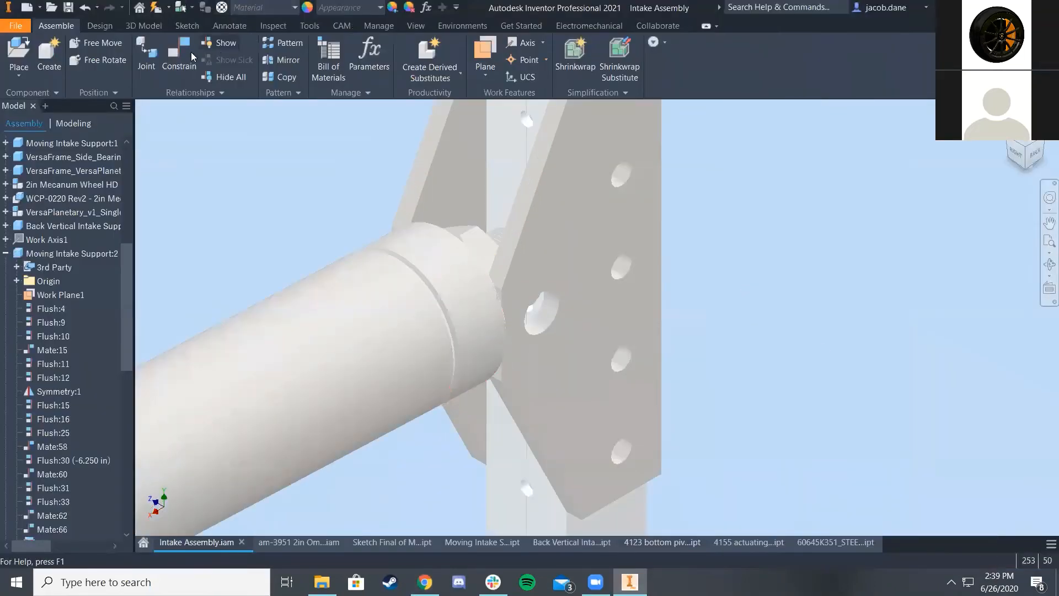
left_click(308, 27)
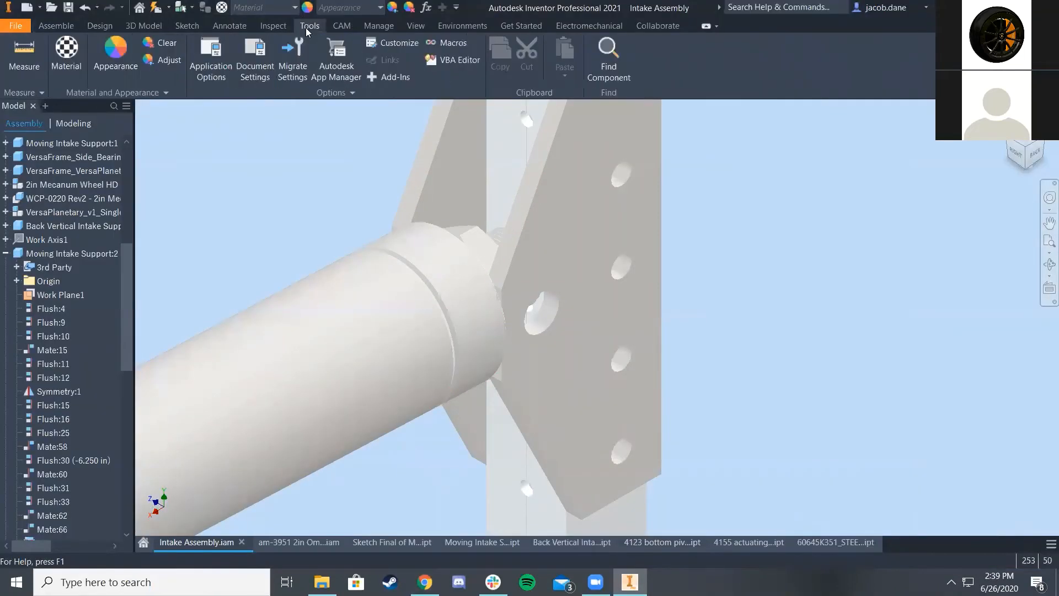
left_click(24, 56)
left_click(558, 244)
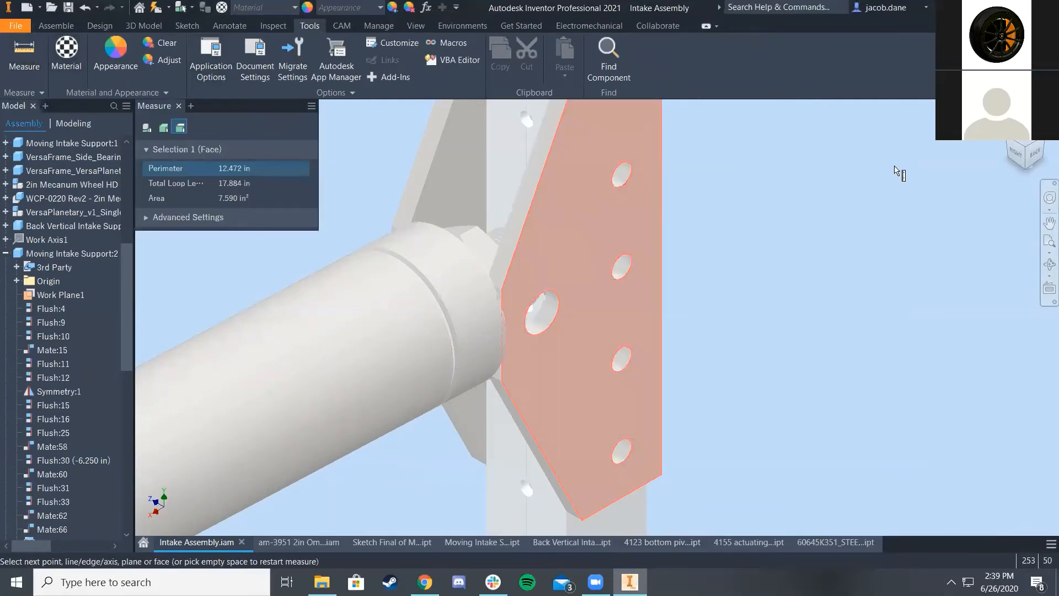
key("F6")
scroll(633, 279, "up", 5)
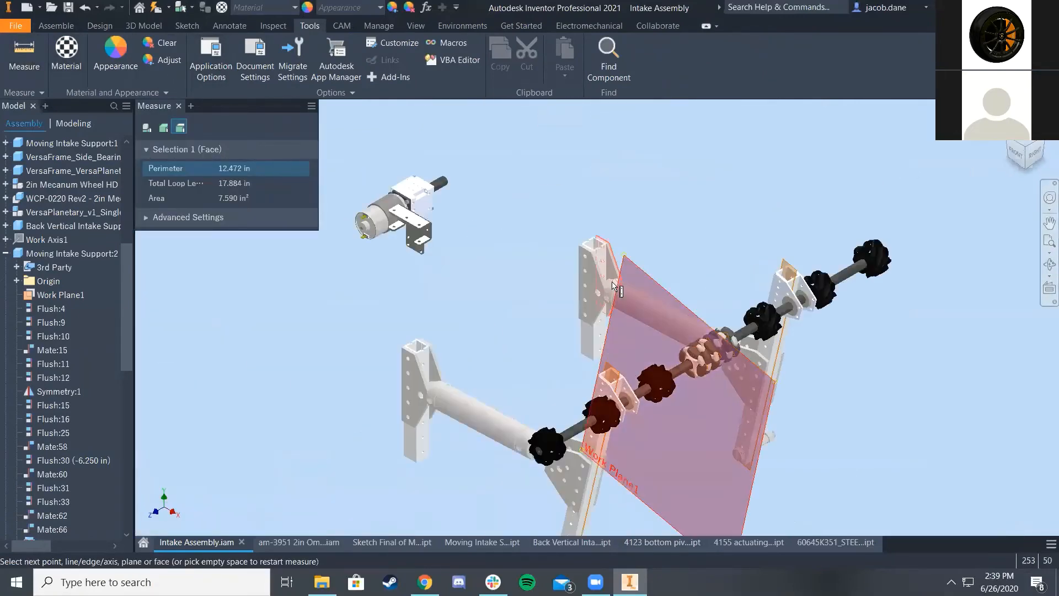
left_click(548, 270)
scroll(390, 290, "down", 2)
right_click(389, 291)
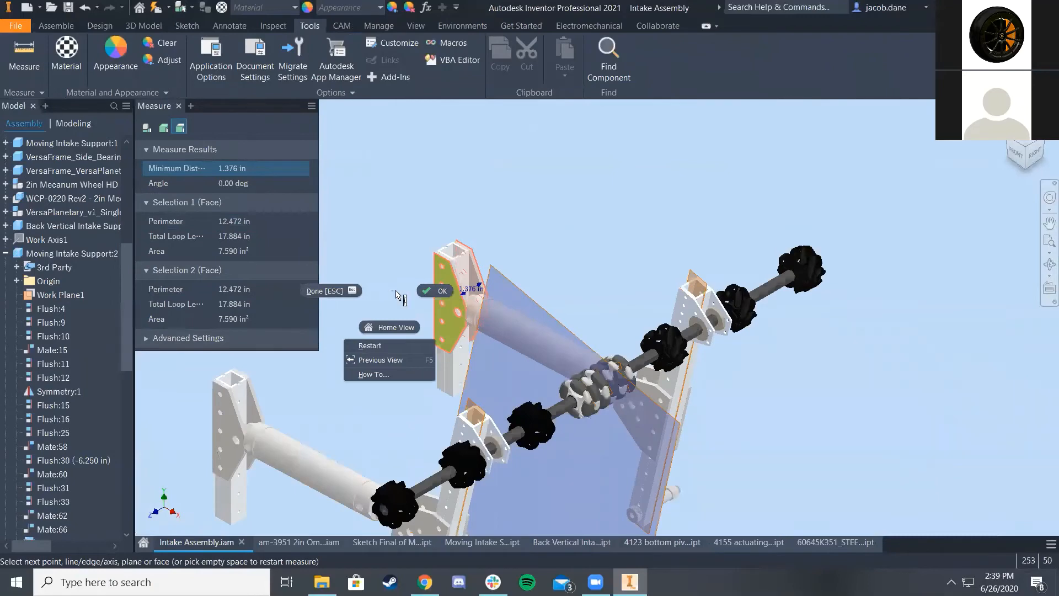
Switch to Chrome, close both Round Body Air Cylinder pages and bring up the McMaster-Carr Ball Joint Rod End page
left_click(424, 582)
scroll(246, 214, "up", 1)
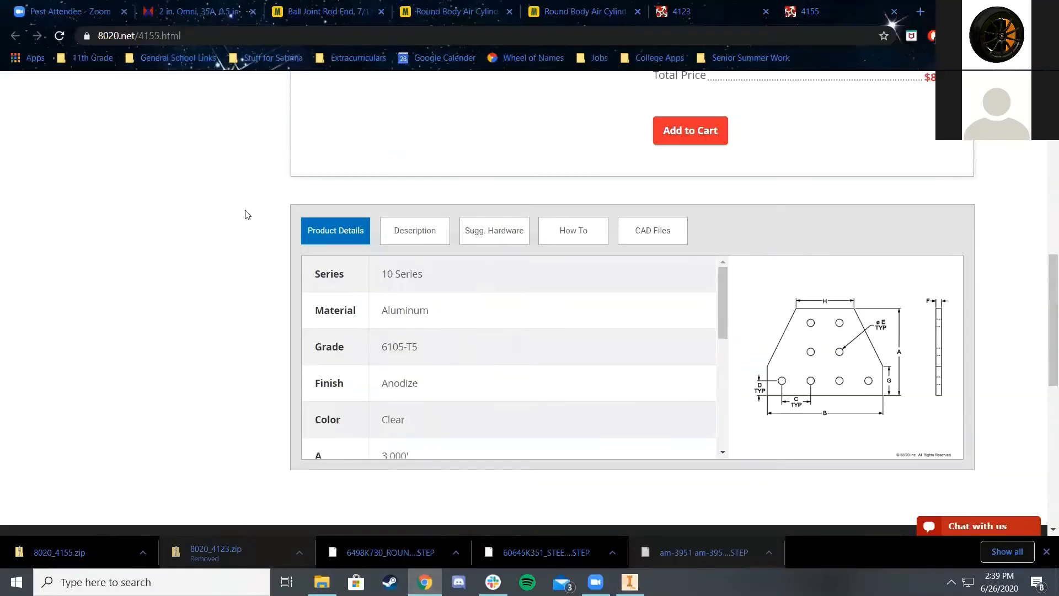
scroll(247, 214, "up", 2)
left_click(613, 6)
left_click(509, 11)
left_click(509, 11)
left_click(331, 11)
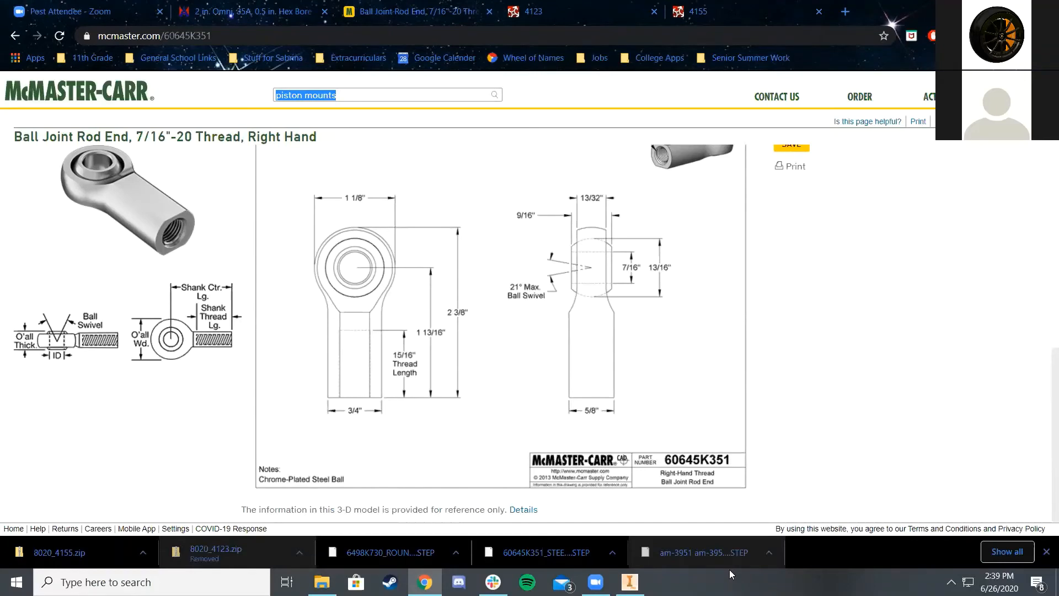
Switch back to Inventor and examine the pivot mount plate's enlarged hole beside the cylinder's threaded side hole
key("alt+Tab")
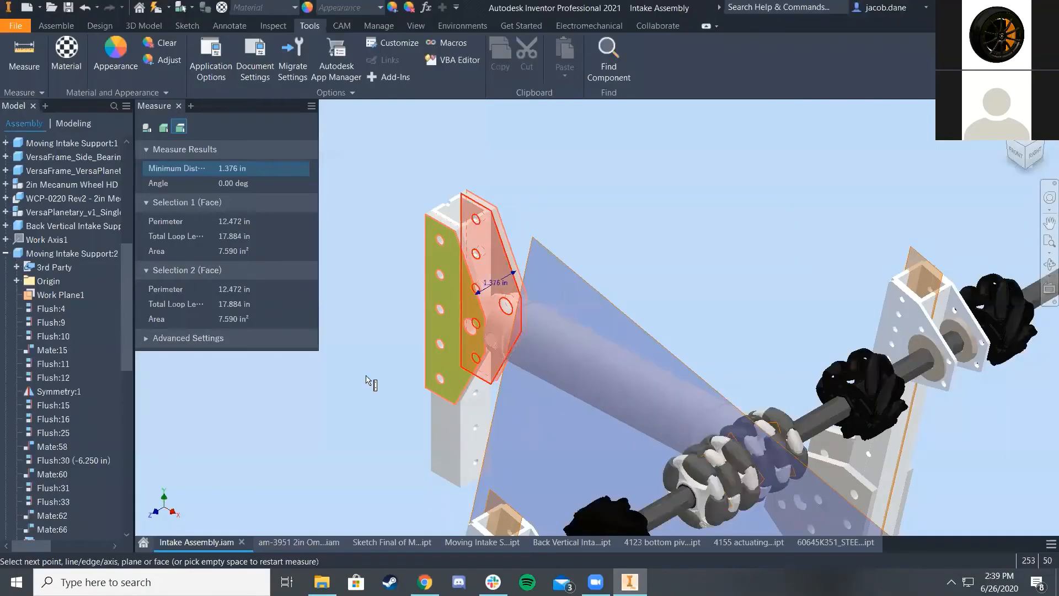
scroll(546, 311, "up", 5)
scroll(546, 312, "down", 6)
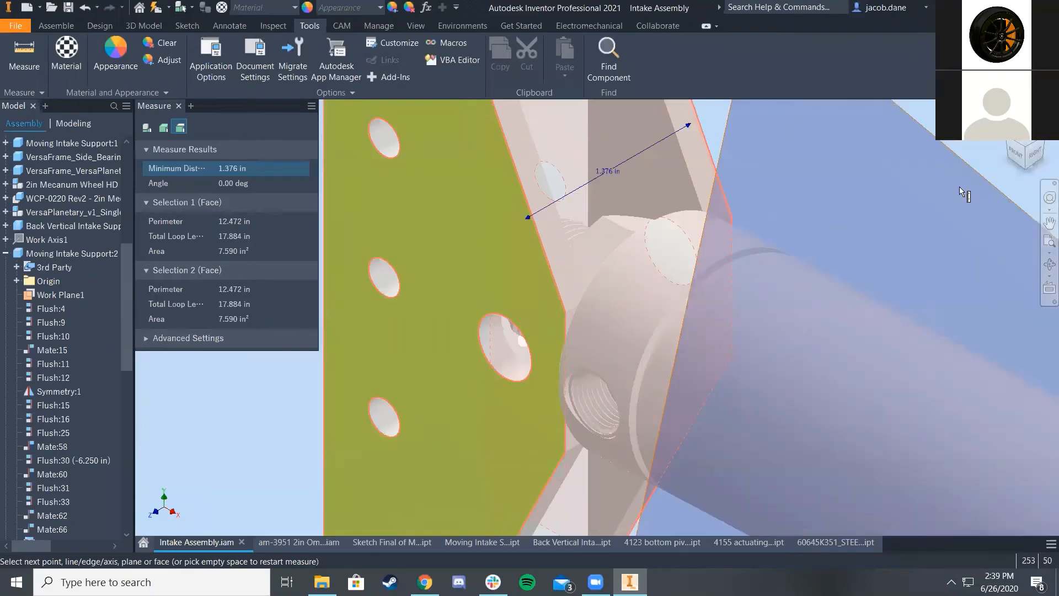
scroll(639, 340, "down", 3)
Switch to Chrome, search McMaster-Carr for "bolt" and look through the fastener categories for a suitable pivot bolt
left_click(425, 583)
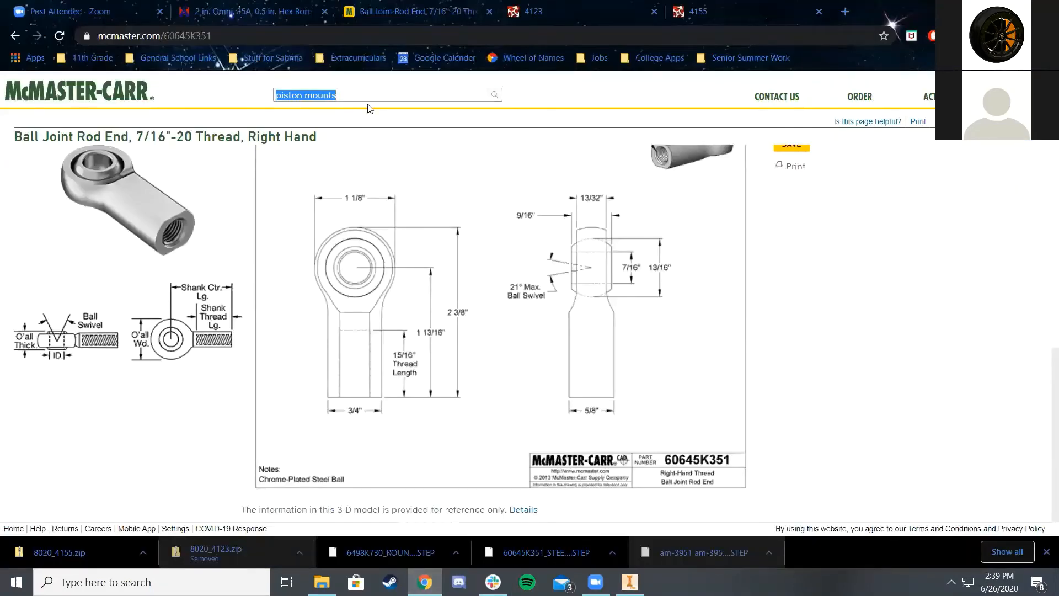
type("bolt")
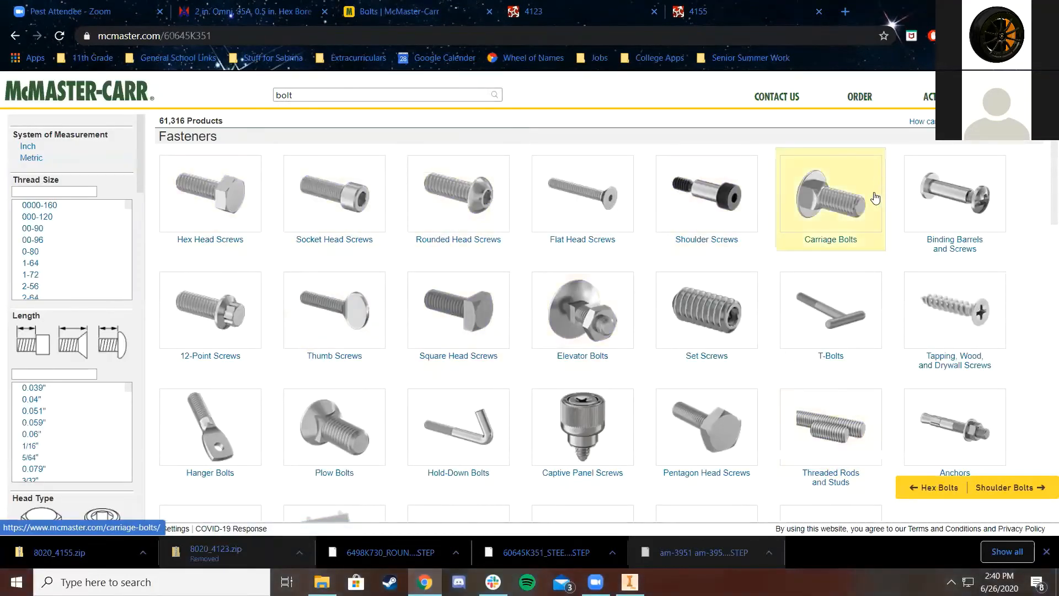
scroll(691, 315, "down", 2)
scroll(552, 353, "down", 2)
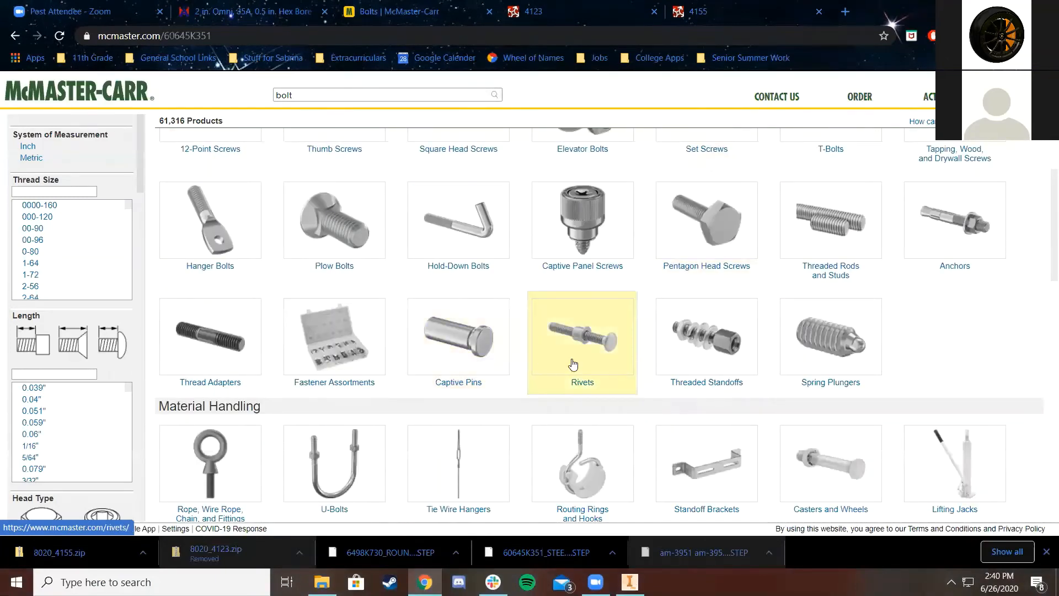
scroll(718, 403, "up", 1)
scroll(793, 384, "up", 3)
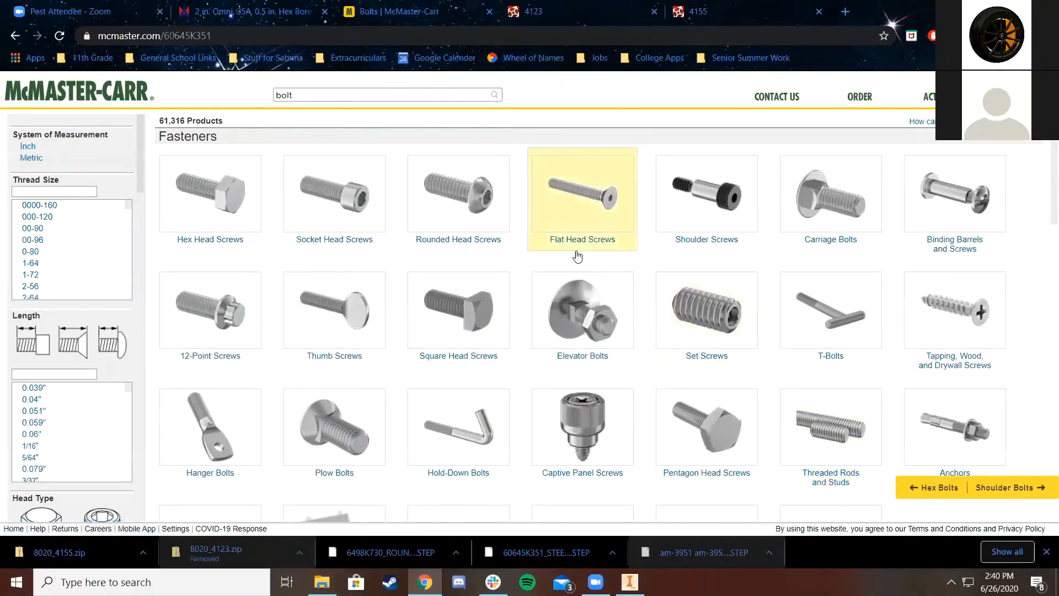
scroll(631, 326, "down", 1)
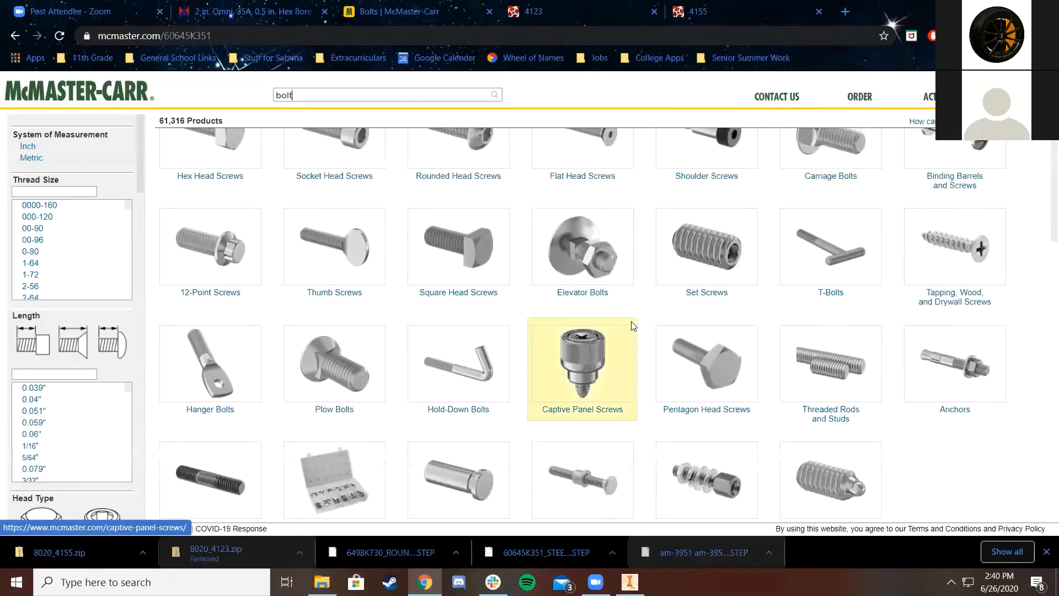
scroll(599, 375, "down", 5)
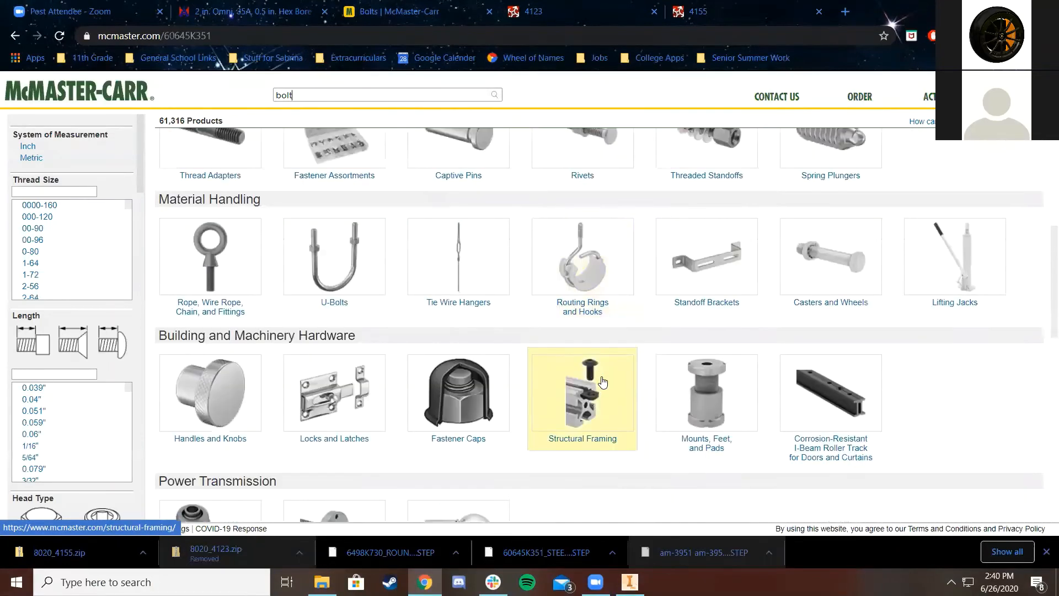
scroll(288, 208, "up", 6)
Search McMaster-Carr for "shoulder bolts" and look through the available shoulder lengths
left_click(284, 95)
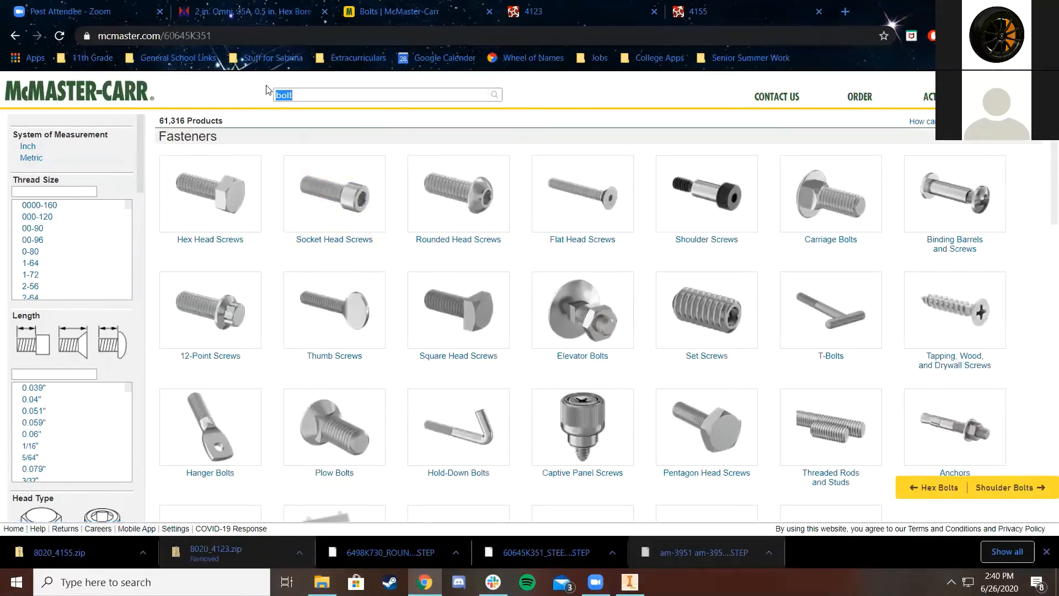
type("should")
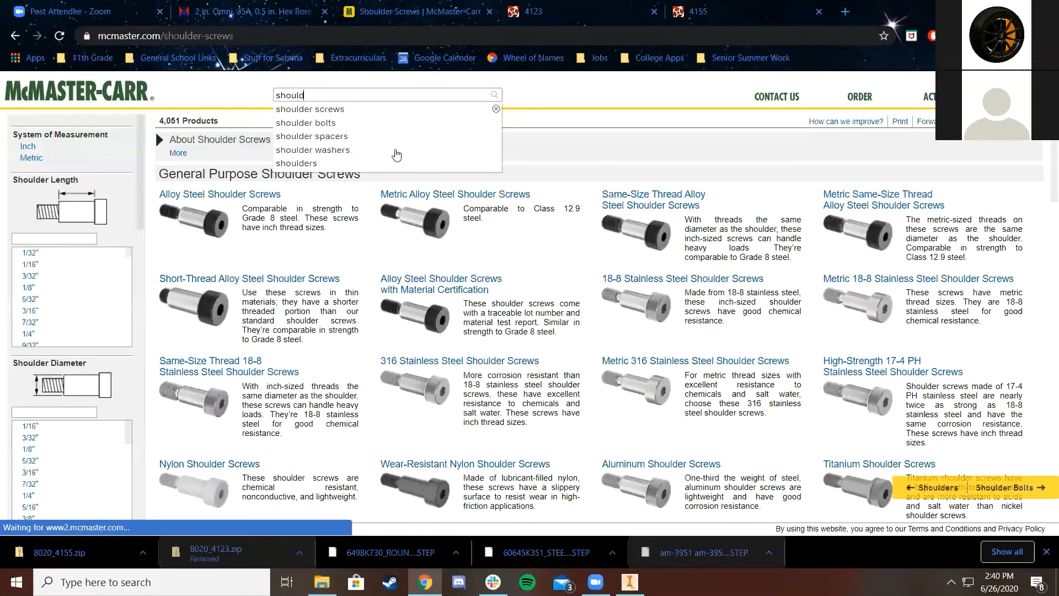
key("Up")
key("Up")
key("Up")
key("Return")
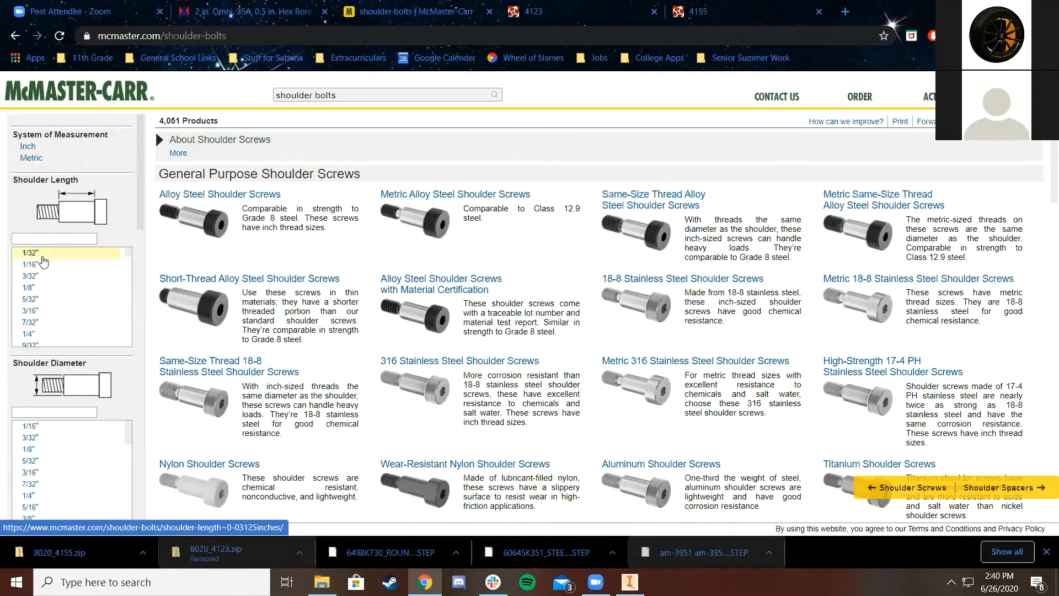
scroll(57, 293, "down", 2)
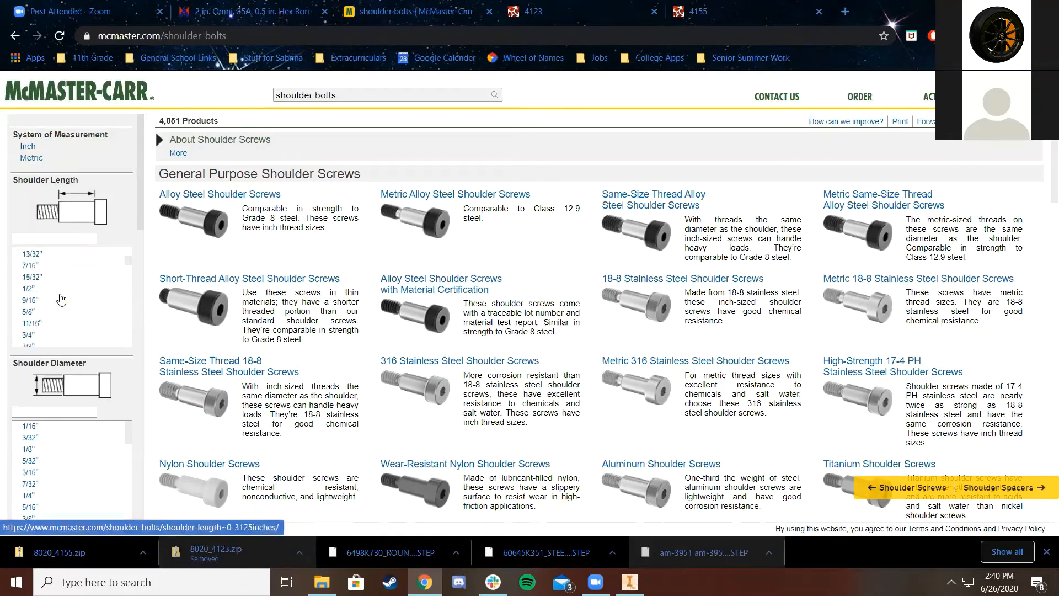
Filter the shoulder bolts to a 1 3/8" shoulder length and open the entry for the 5/8"-11 same-size thread 18-8 stainless steel screw
scroll(61, 301, "down", 5)
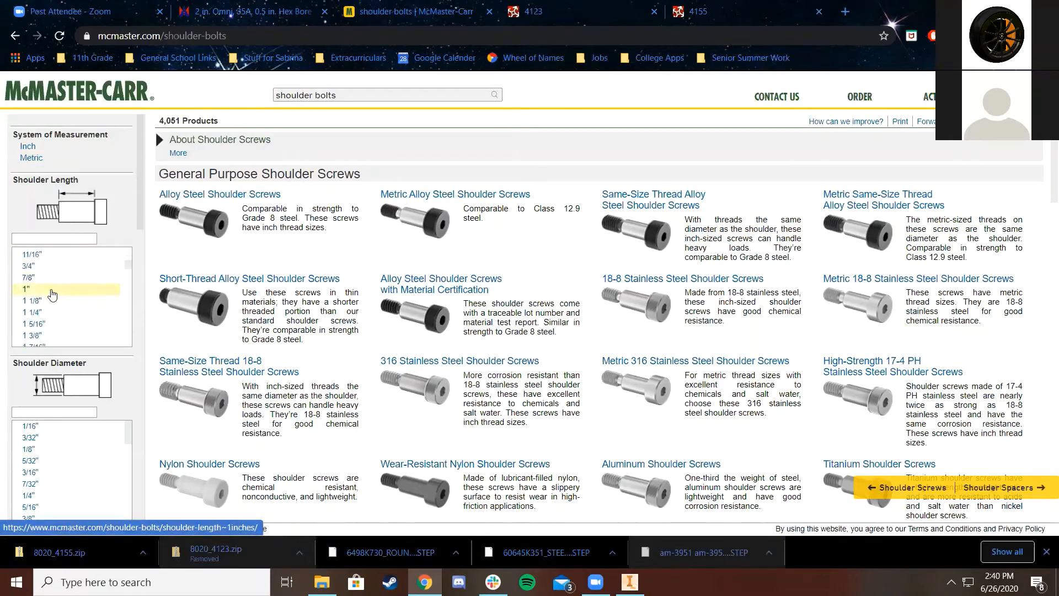
left_click(51, 336)
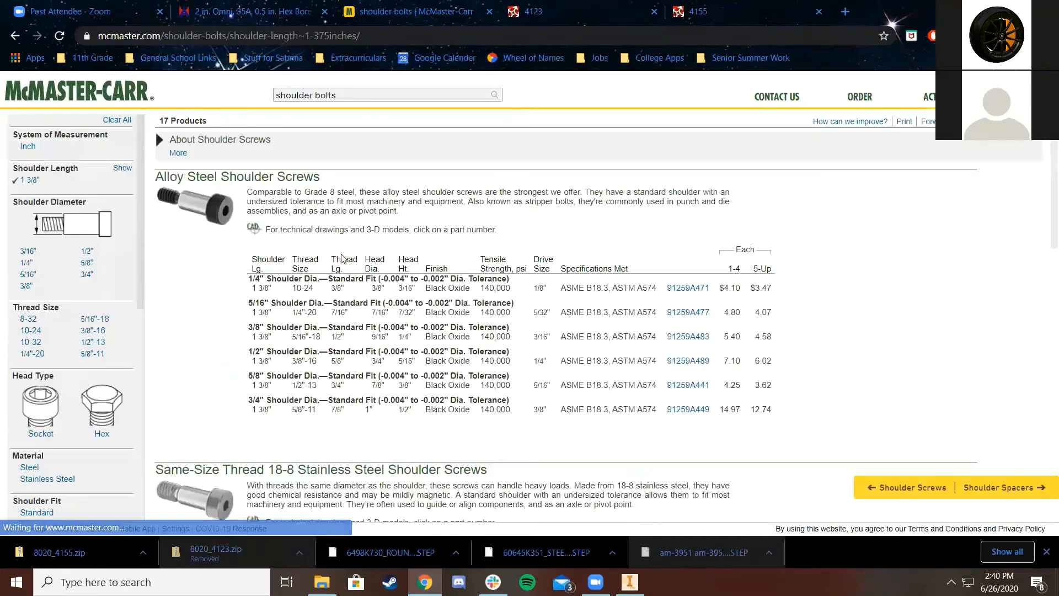
scroll(275, 214, "down", 4)
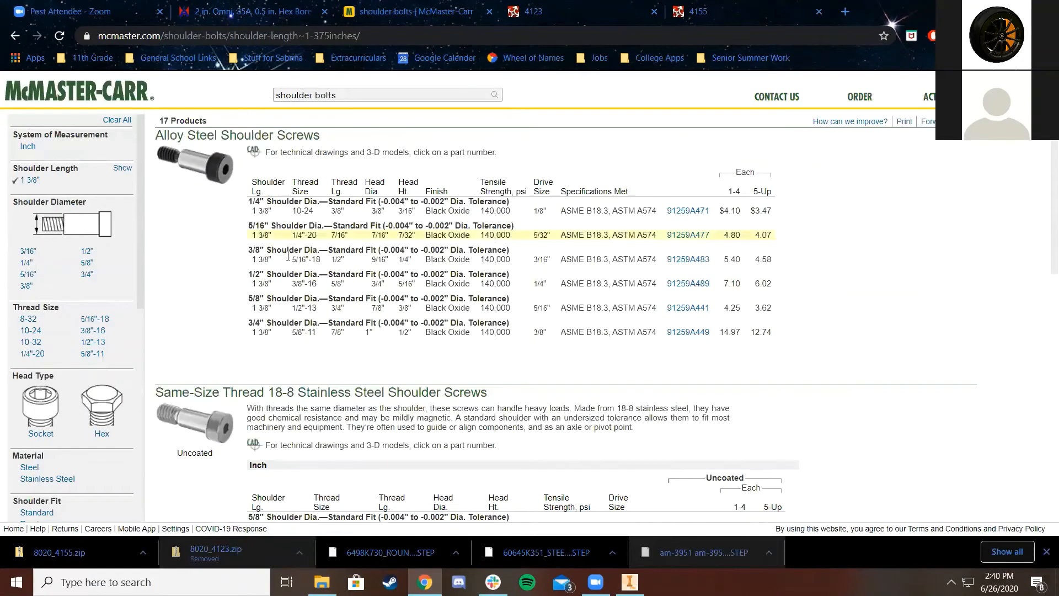
scroll(333, 364, "up", 2)
scroll(333, 364, "down", 3)
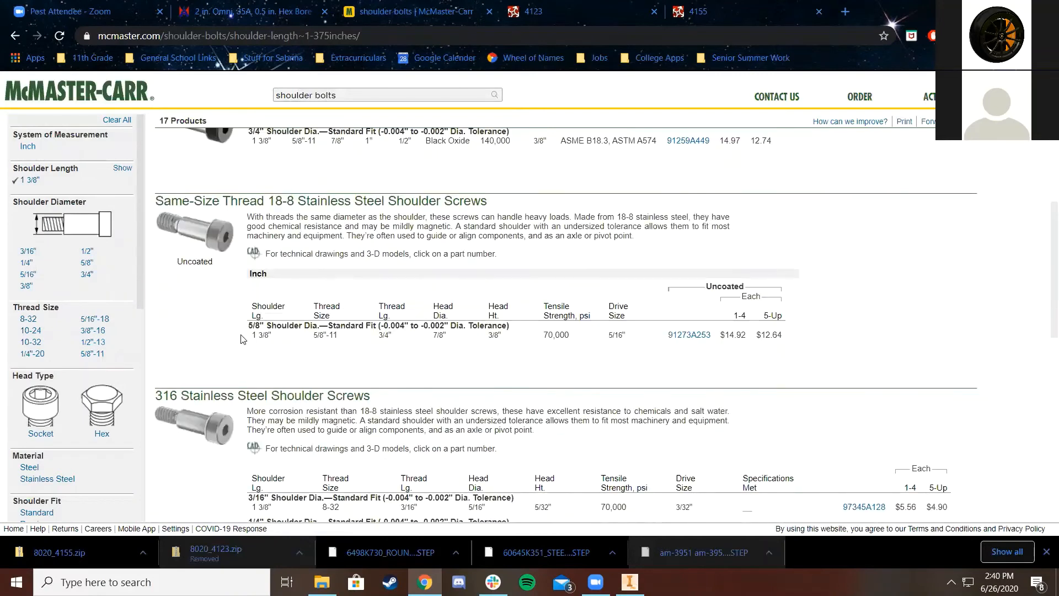
scroll(360, 399, "up", 1)
scroll(320, 258, "down", 1)
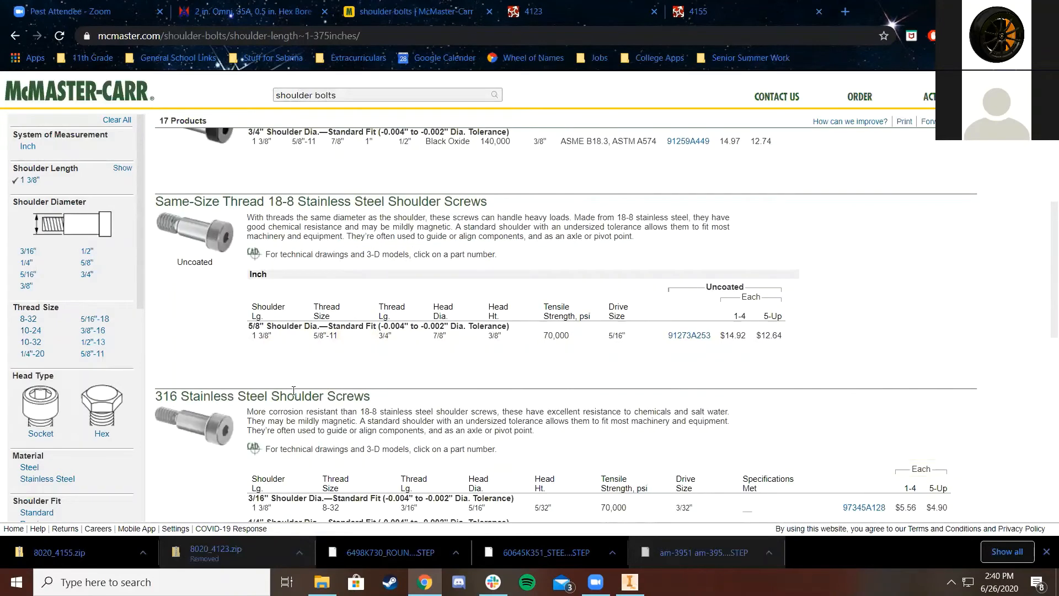
scroll(294, 391, "up", 2)
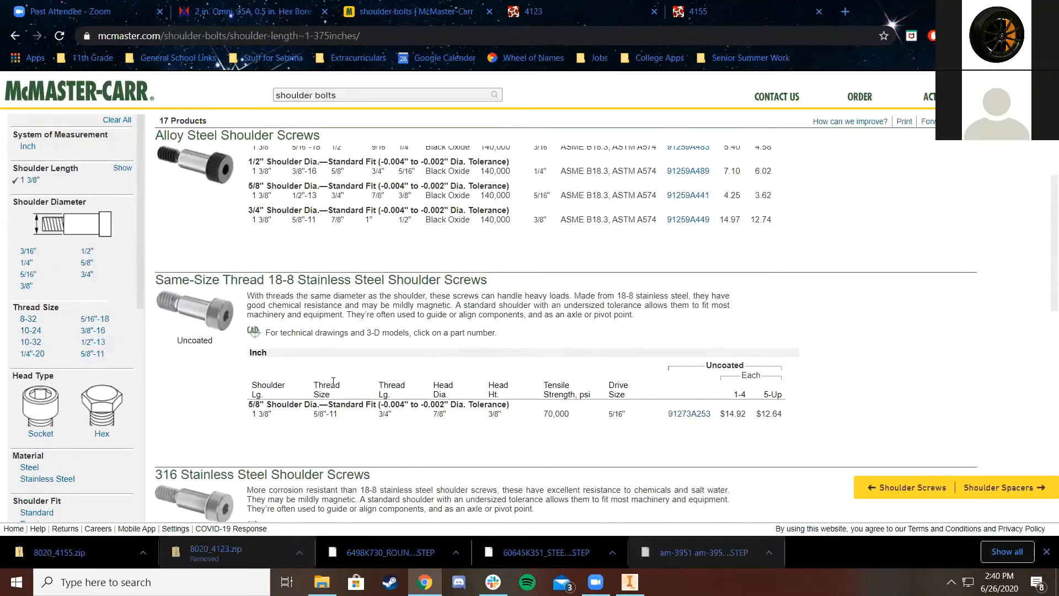
left_click(326, 413)
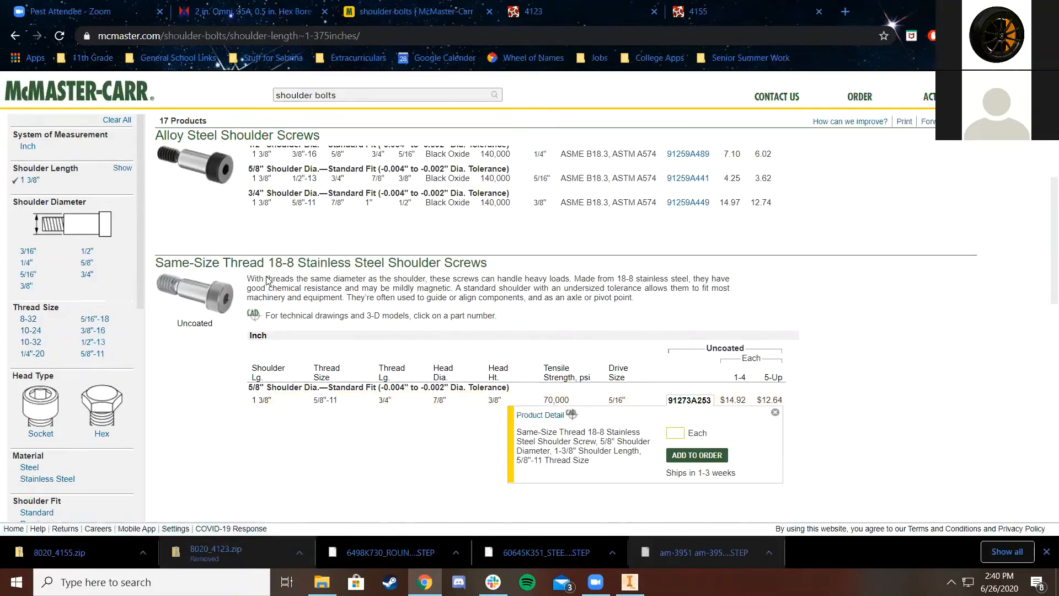
Look through the 316 stainless, hex head and precision shoulder screws of 1 3/8" length, comparing their shoulder diameters and thread sizes
scroll(267, 280, "up", 3)
scroll(324, 355, "down", 10)
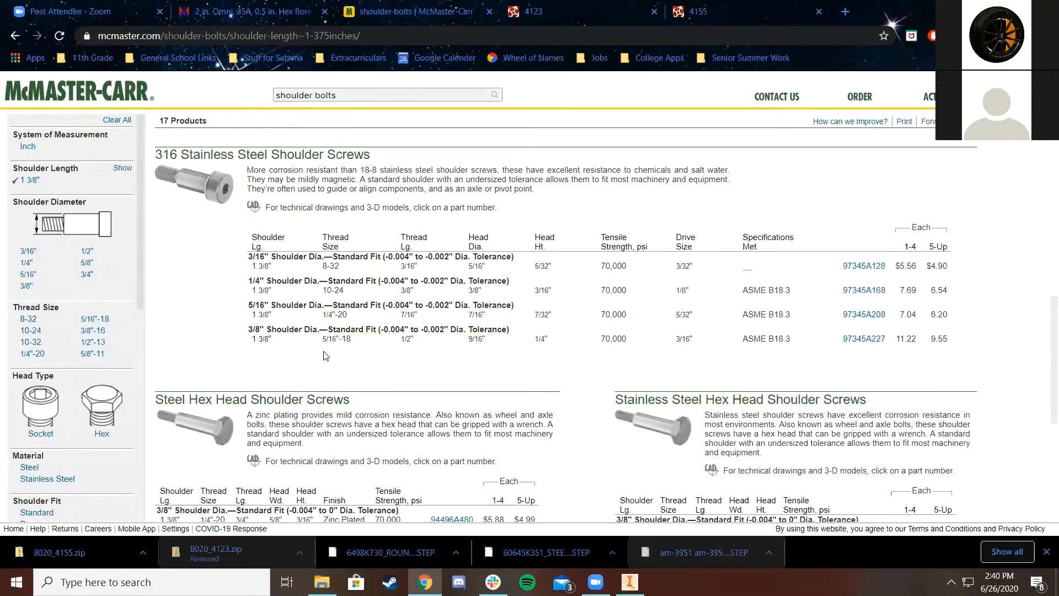
scroll(298, 340, "down", 3)
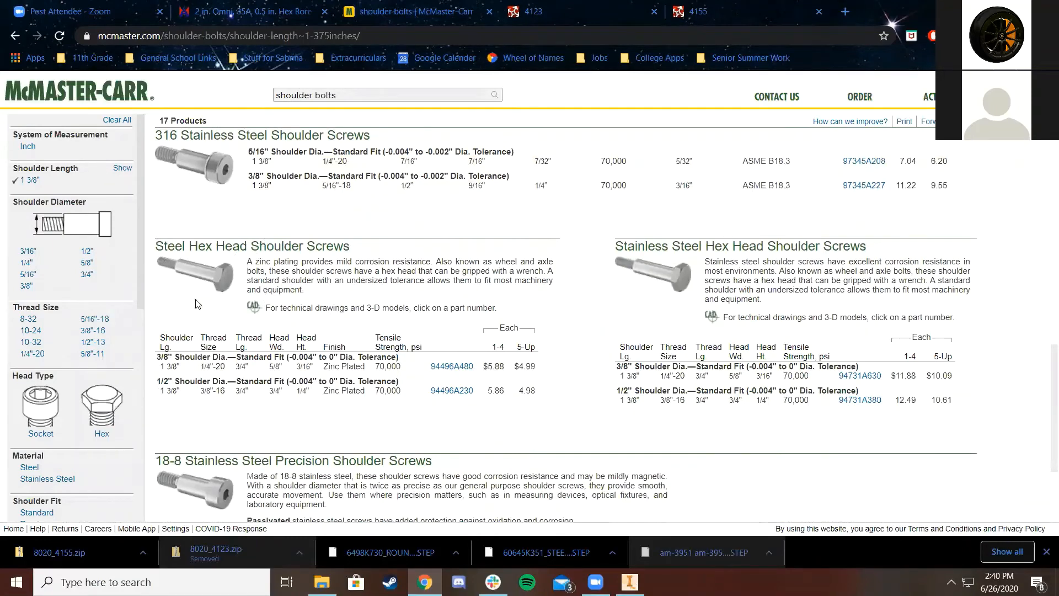
scroll(268, 393, "down", 2)
scroll(288, 407, "down", 1)
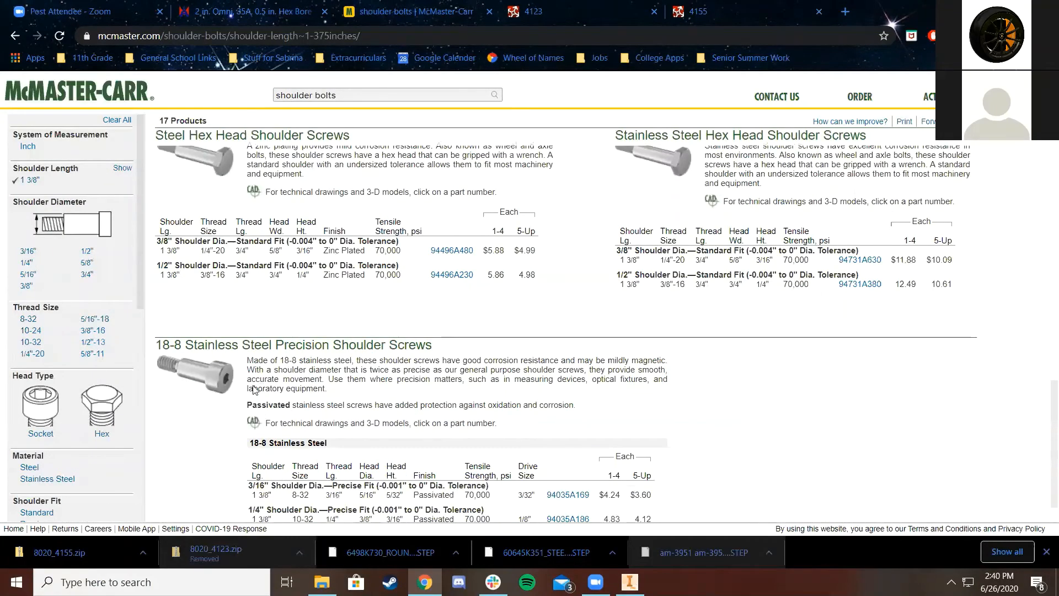
scroll(254, 390, "down", 1)
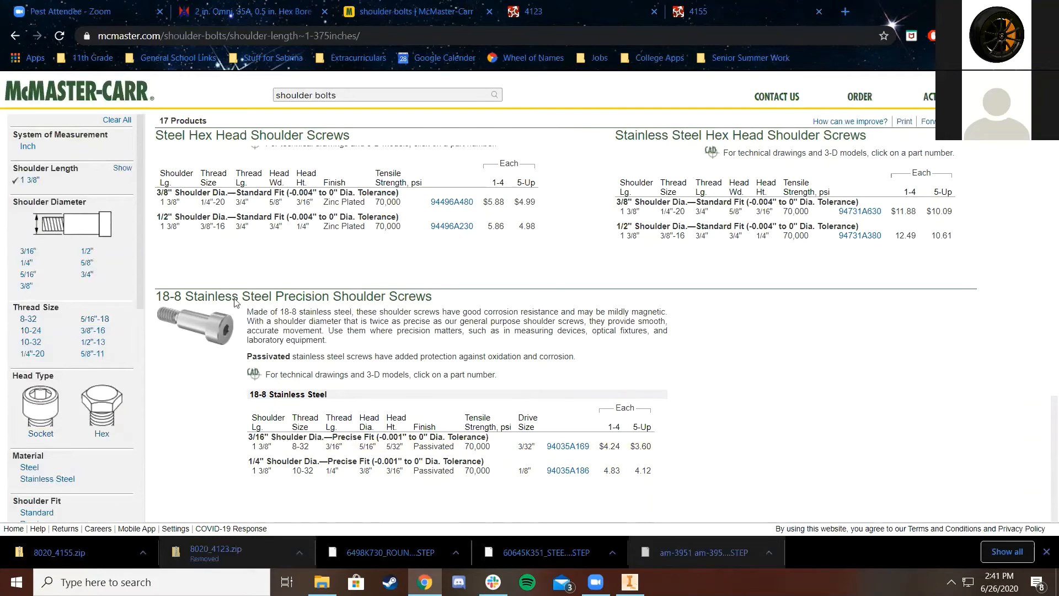
scroll(165, 309, "up", 2)
scroll(61, 273, "down", 4)
scroll(62, 251, "up", 4)
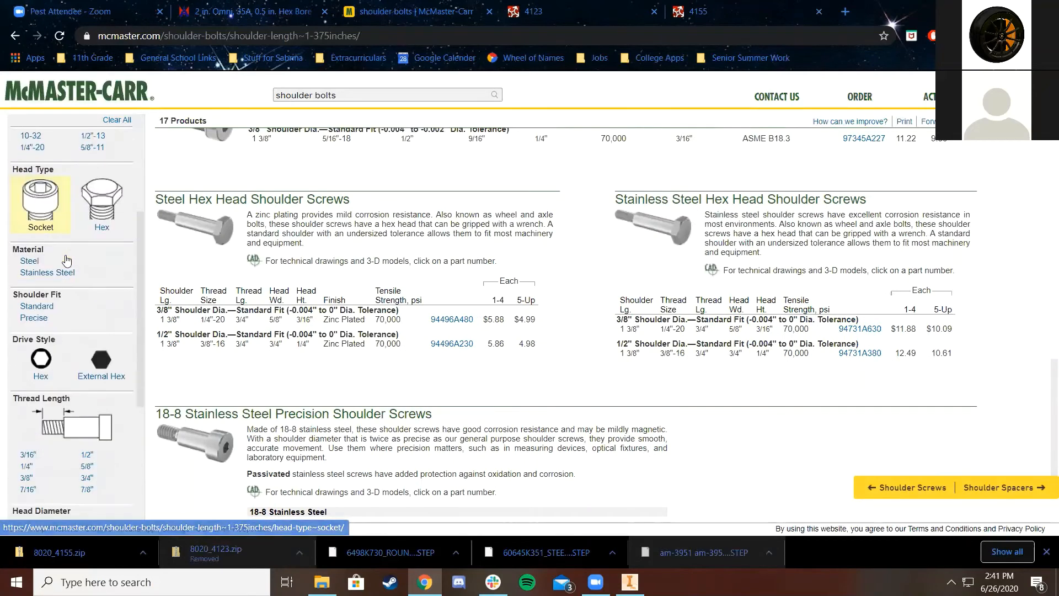
Remove the 1 3/8" shoulder length filter and look through the available shoulder diameters, shoulder lengths and thread sizes
left_click(52, 188)
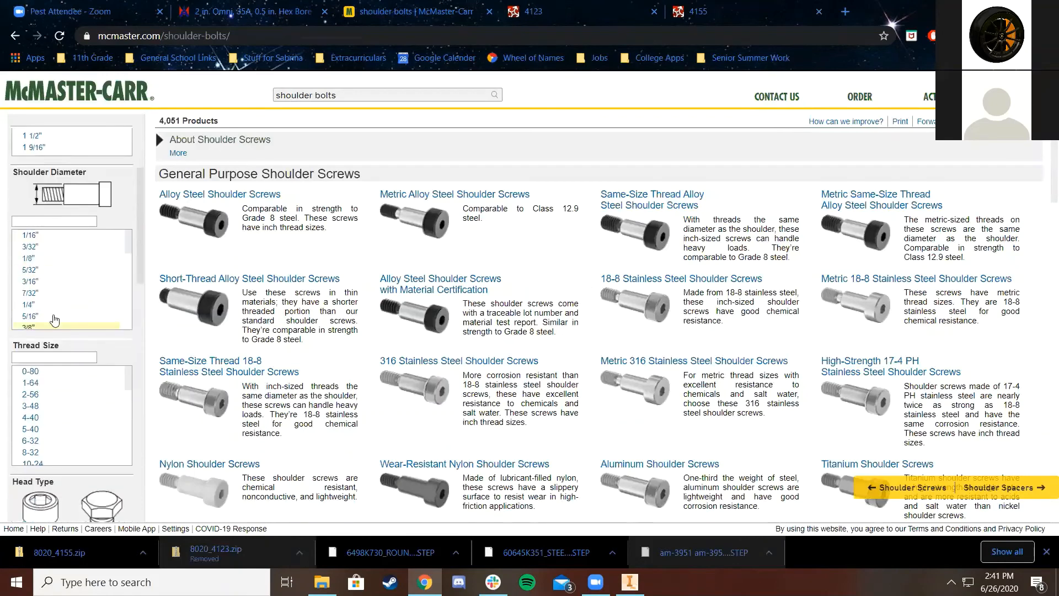
scroll(34, 284, "down", 3)
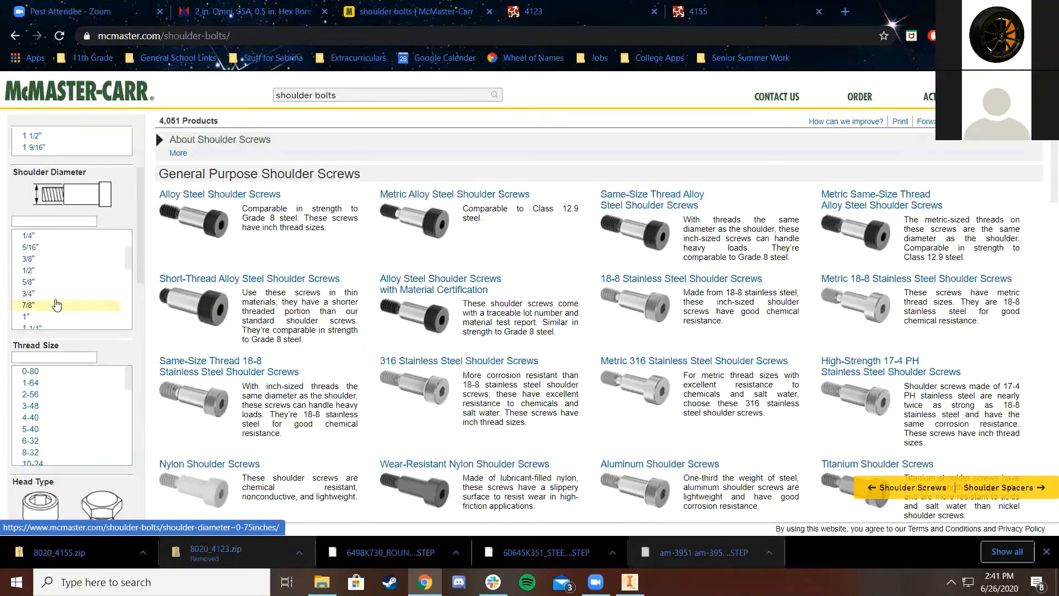
scroll(50, 293, "up", 3)
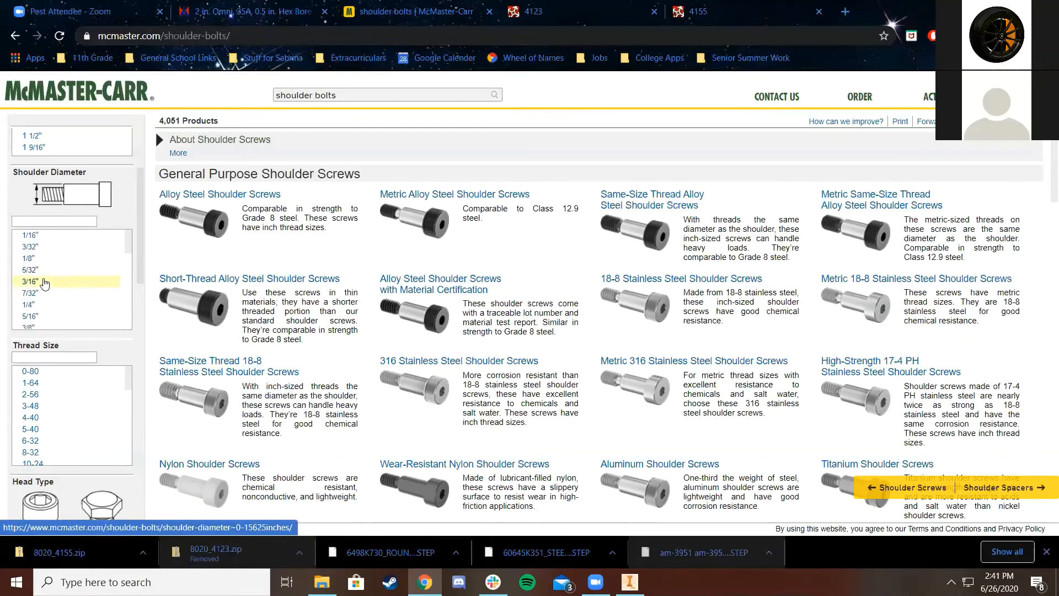
scroll(43, 281, "up", 1)
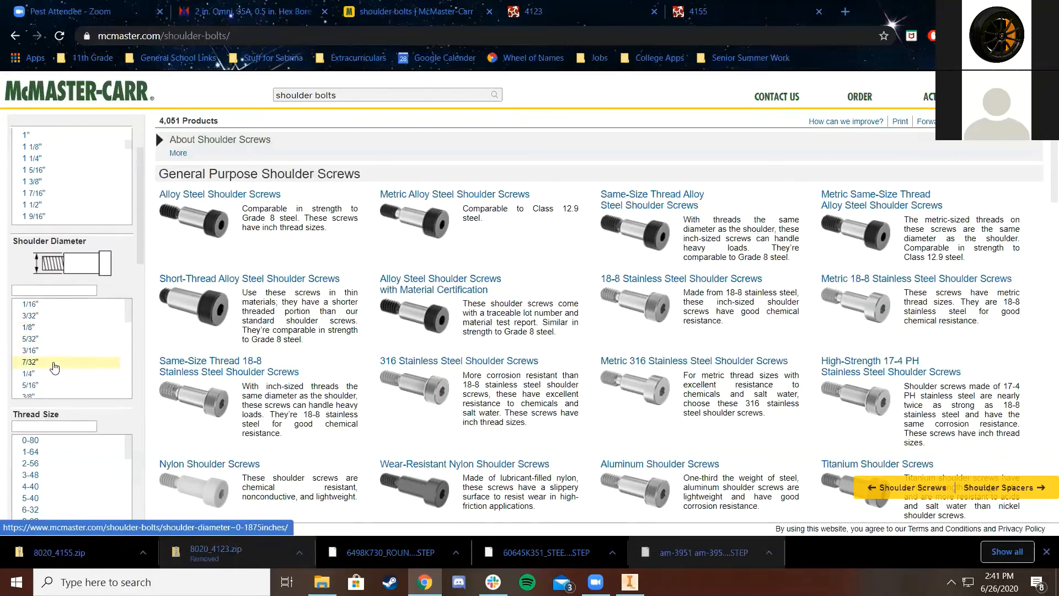
scroll(62, 371, "down", 1)
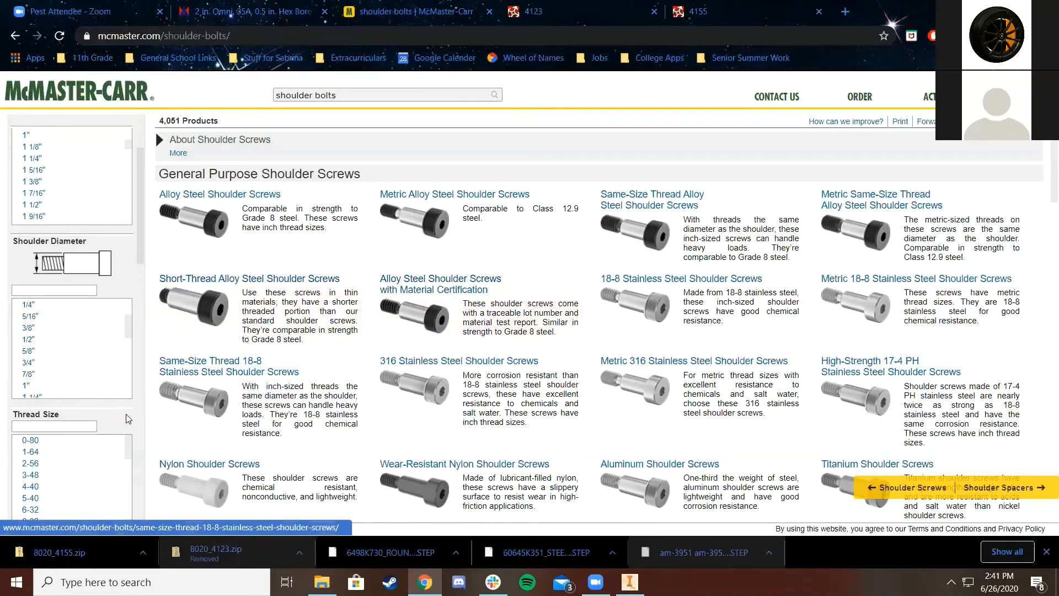
scroll(129, 436, "down", 5)
scroll(130, 442, "down", 1)
scroll(94, 391, "up", 8)
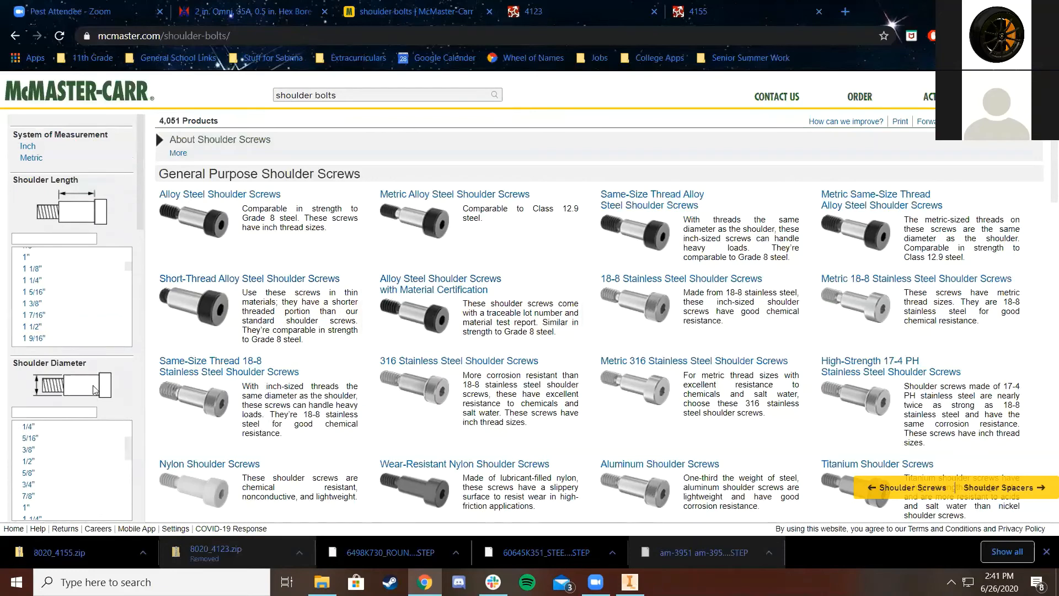
scroll(95, 390, "down", 1)
scroll(83, 381, "up", 3)
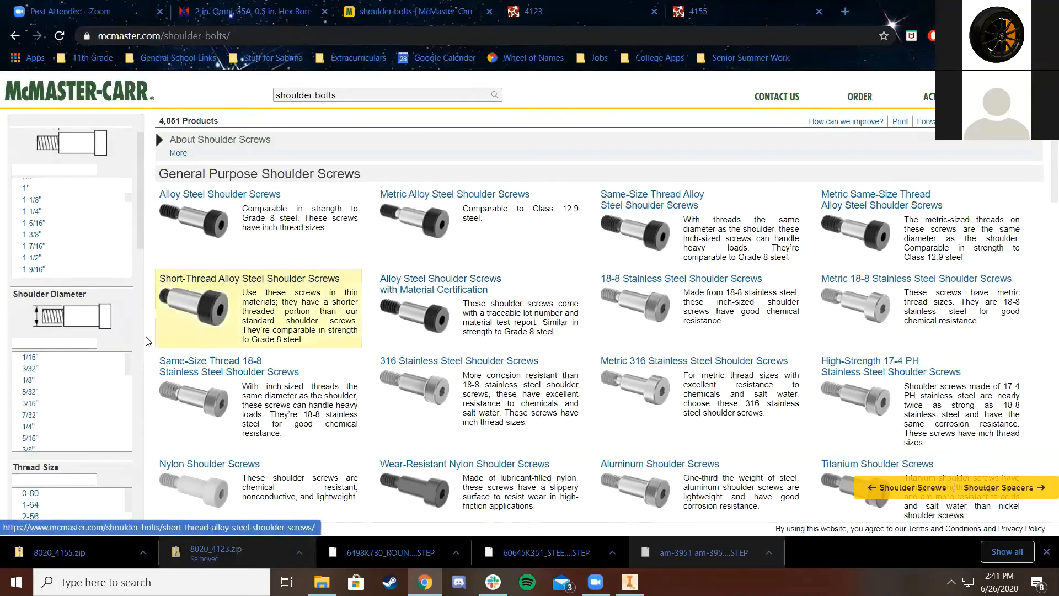
scroll(88, 265, "down", 1)
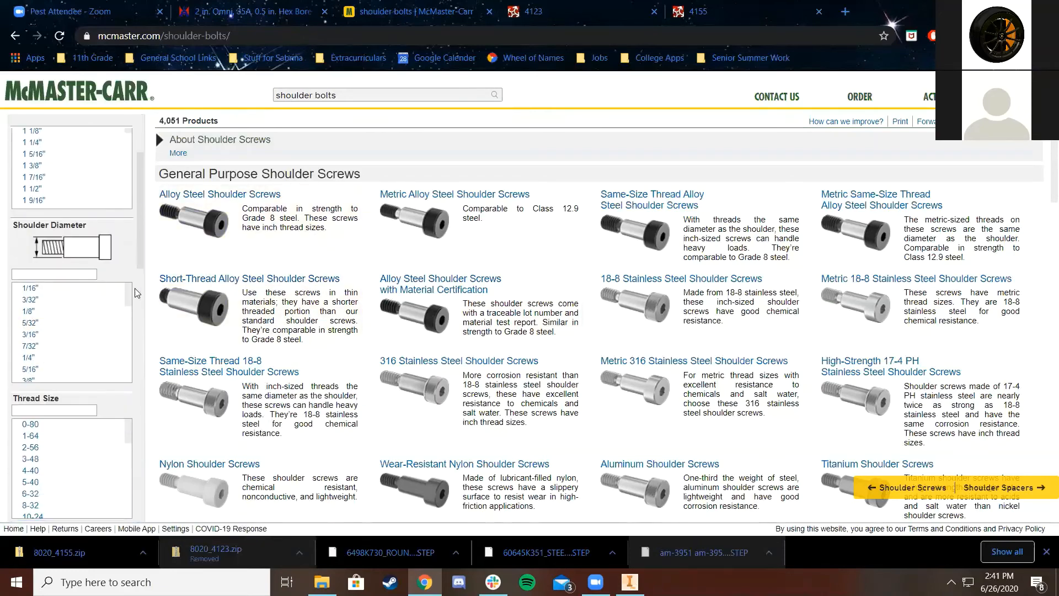
scroll(113, 269, "up", 2)
scroll(113, 268, "up", 5)
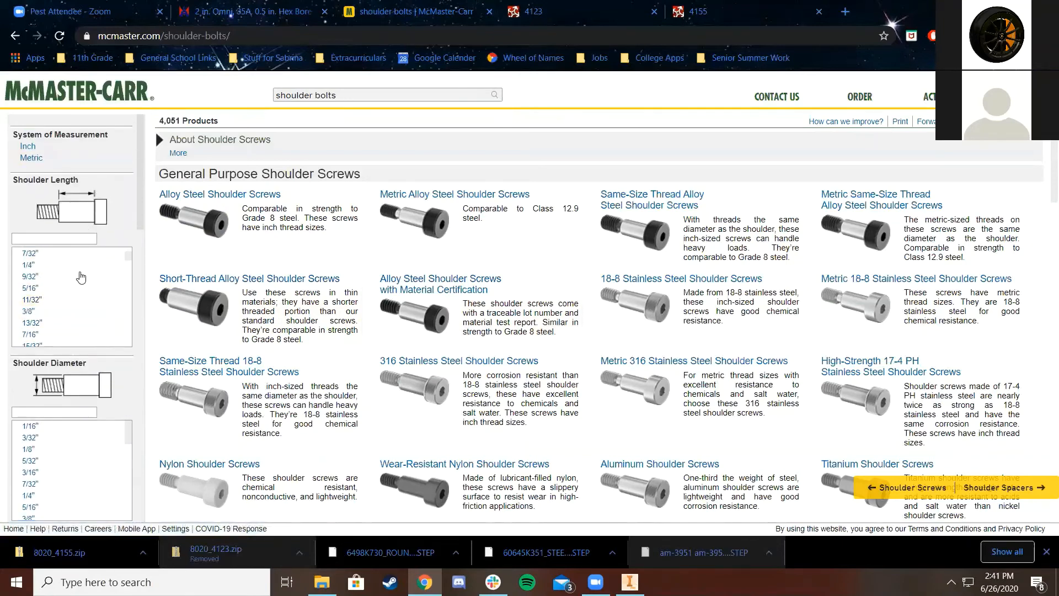
scroll(105, 309, "down", 2)
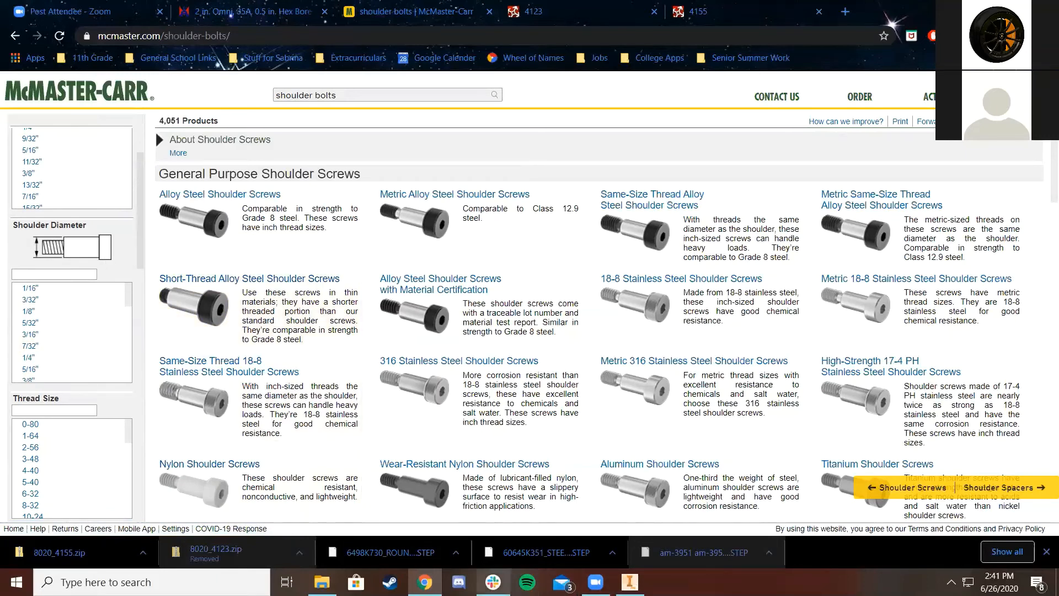
mouse_move(493, 582)
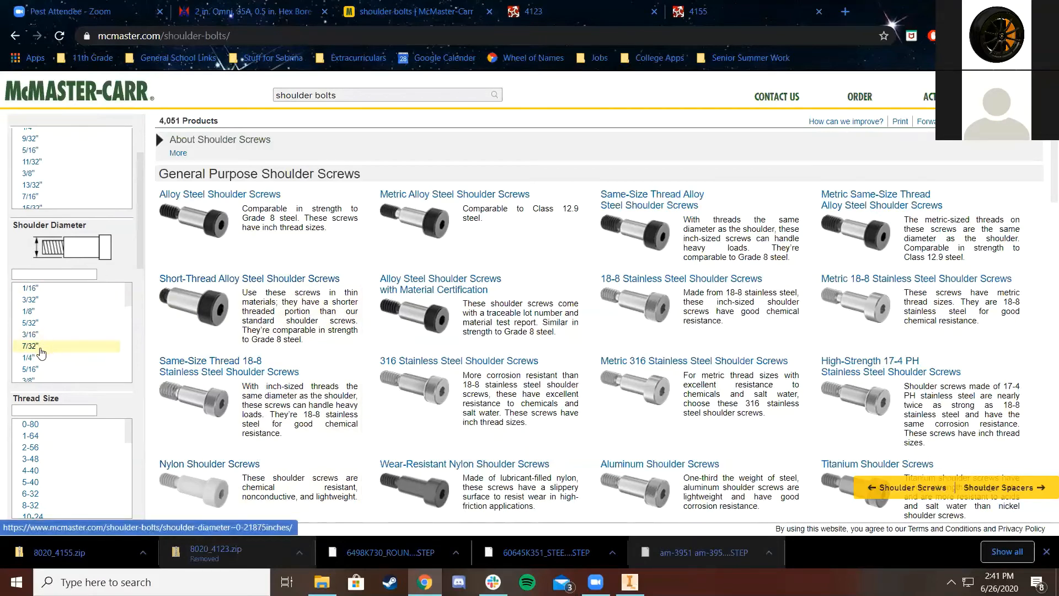
Filter the shoulder bolts to a 3/8" shoulder diameter and look through the matching screw types
scroll(49, 339, "down", 2)
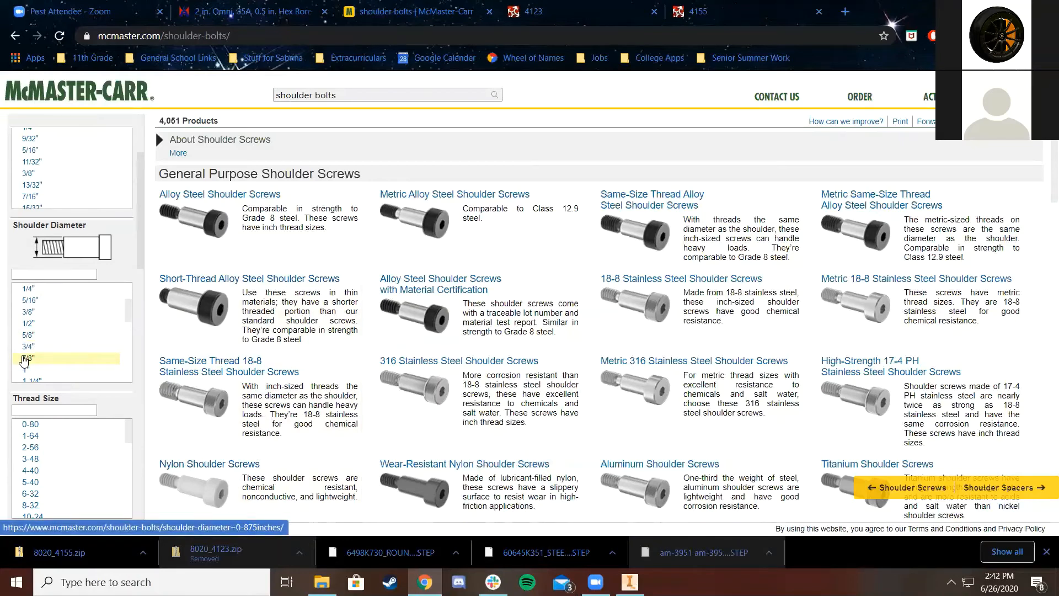
left_click(50, 313)
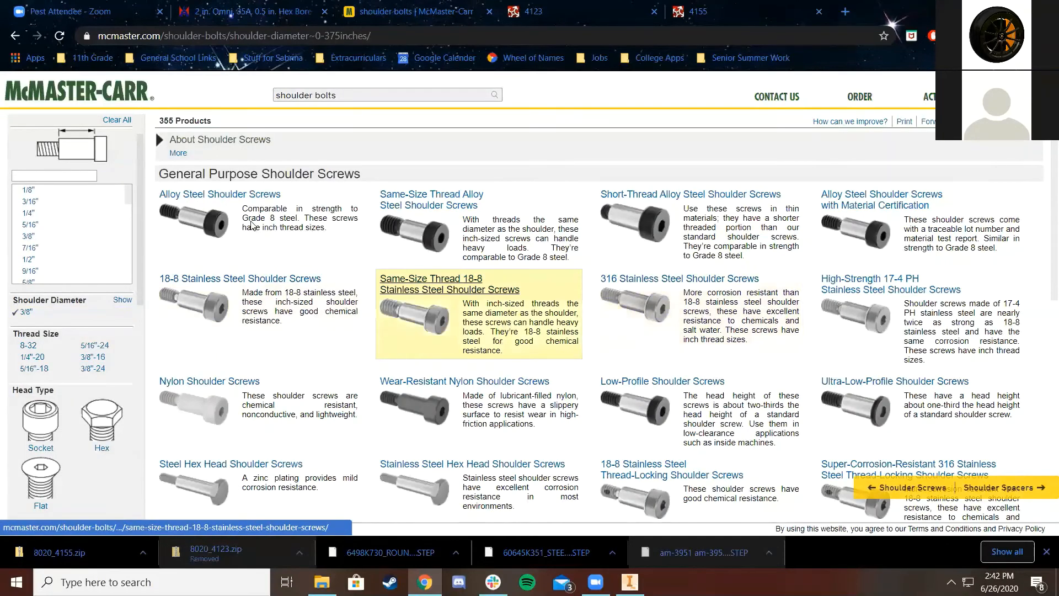
scroll(312, 295, "down", 4)
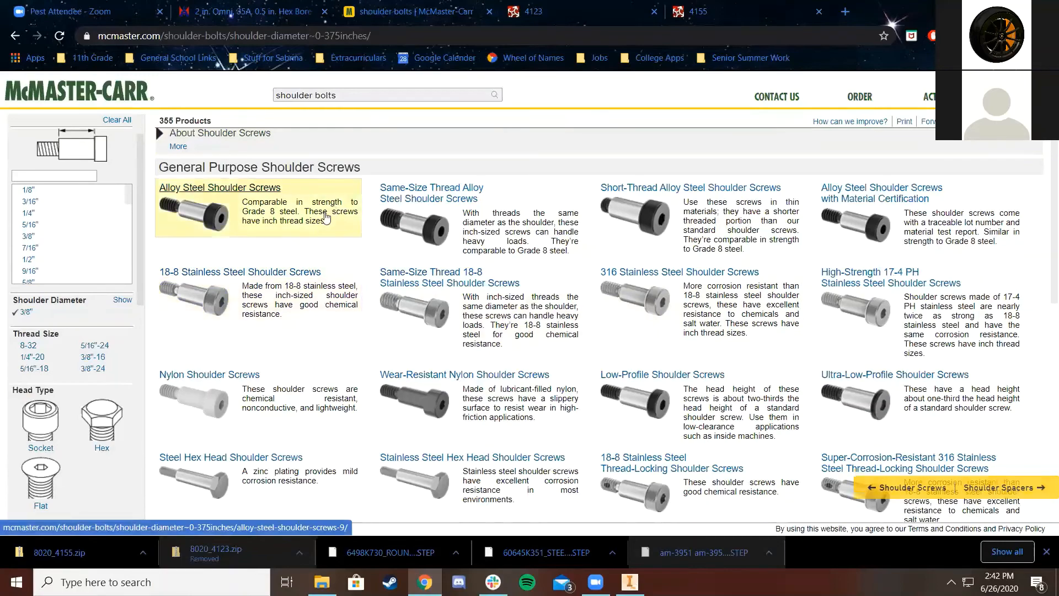
scroll(312, 295, "down", 2)
scroll(326, 325, "up", 1)
scroll(327, 318, "down", 4)
scroll(327, 318, "up", 9)
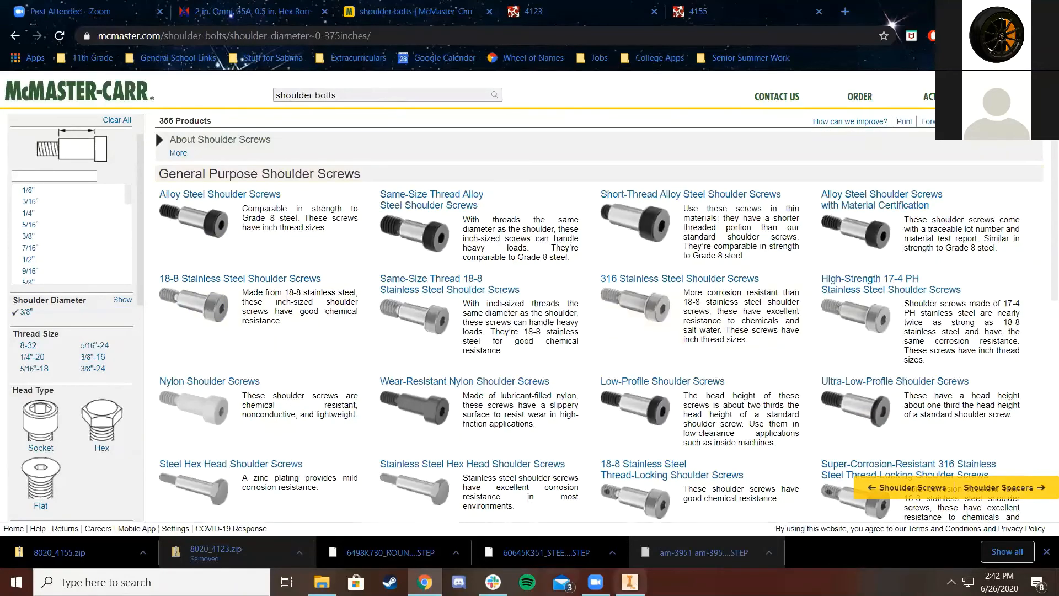
Switch to Inventor and examine the intake assembly around the moving intake supports and cylinder mounts
left_click(629, 583)
scroll(613, 232, "up", 5)
middle_click_drag(623, 294, 636, 213)
scroll(642, 369, "down", 5)
scroll(664, 409, "up", 5)
middle_click_drag(618, 503, 621, 321)
scroll(620, 315, "down", 7)
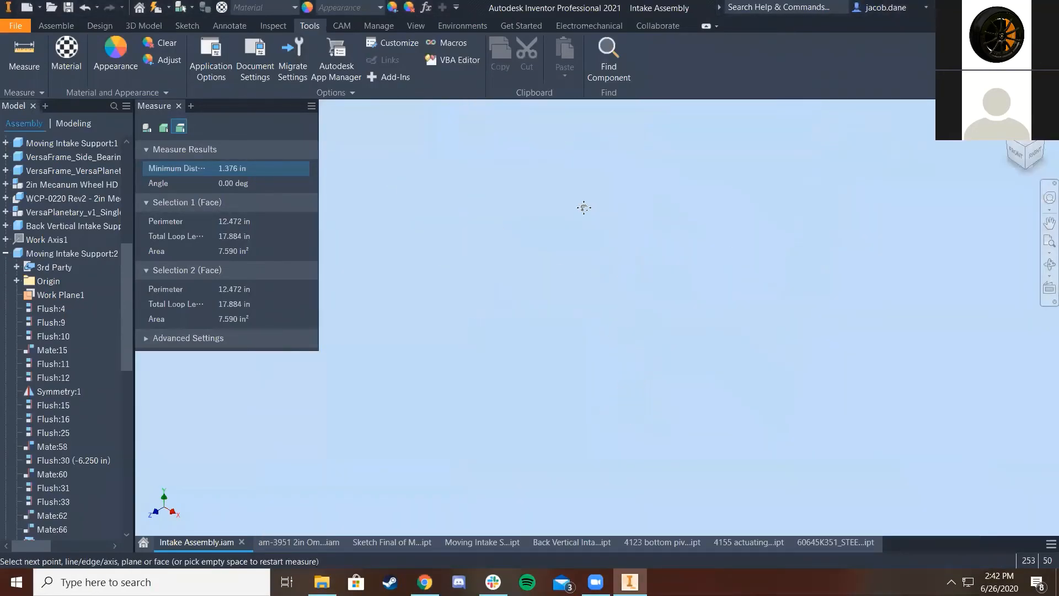
middle_click_drag(584, 206, 610, 392)
scroll(670, 175, "up", 5)
middle_click_drag(671, 188, 649, 312)
scroll(647, 309, "down", 5)
scroll(649, 312, "up", 8)
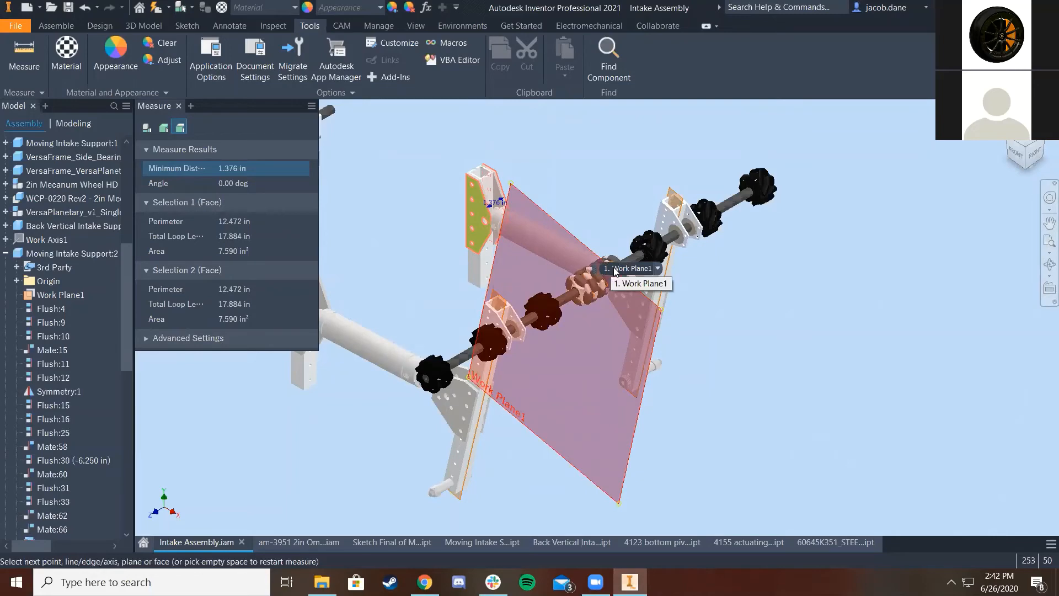
Switch to Chrome, search Google for "7/16 shoulder bolt" and look through the results for suitable bolts
left_click(425, 582)
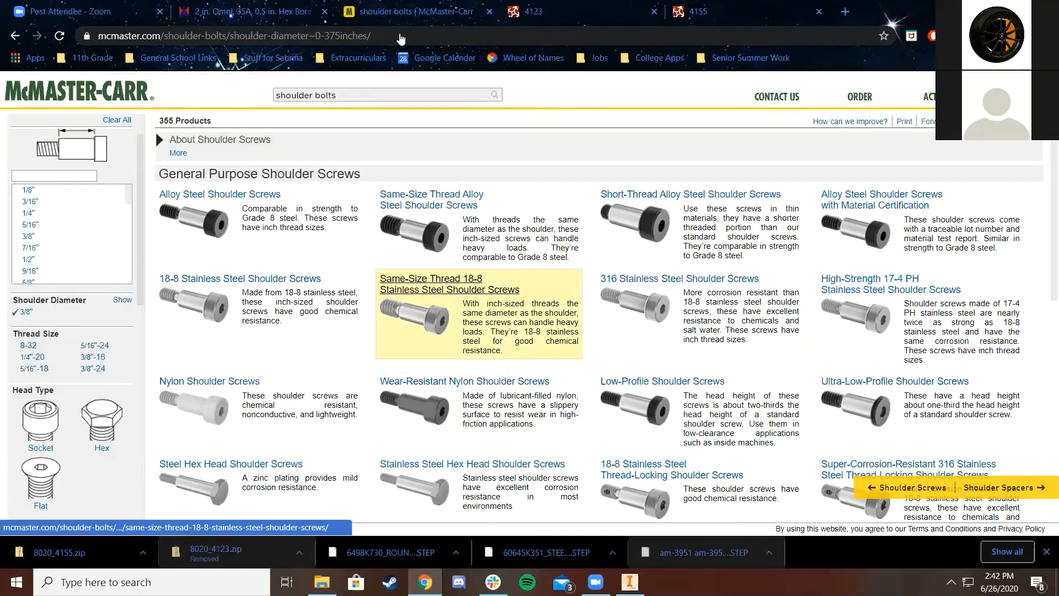
left_click(401, 35)
type("7/")
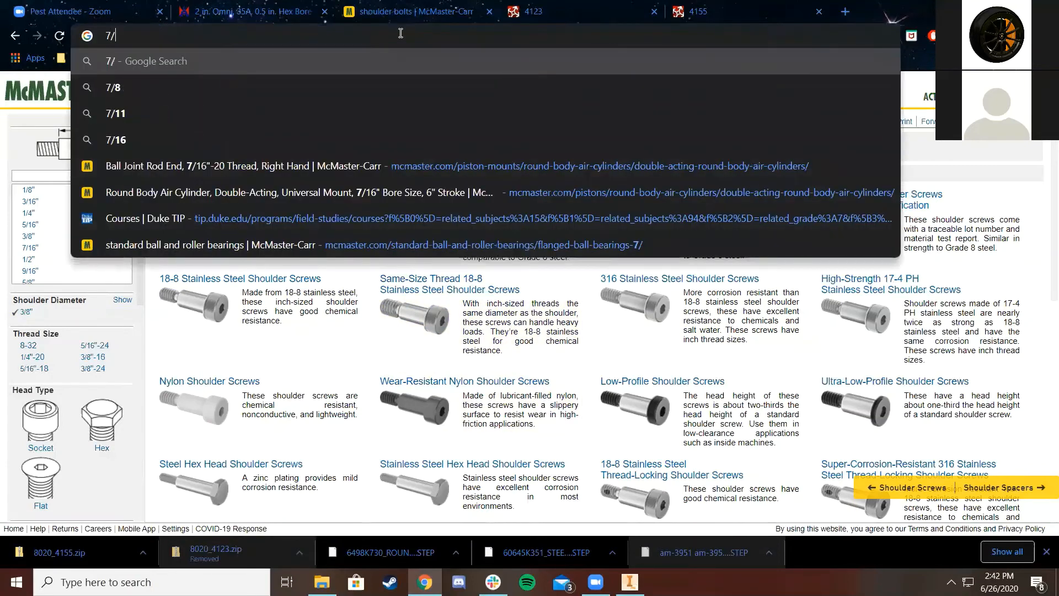
type("16 shoulder bold")
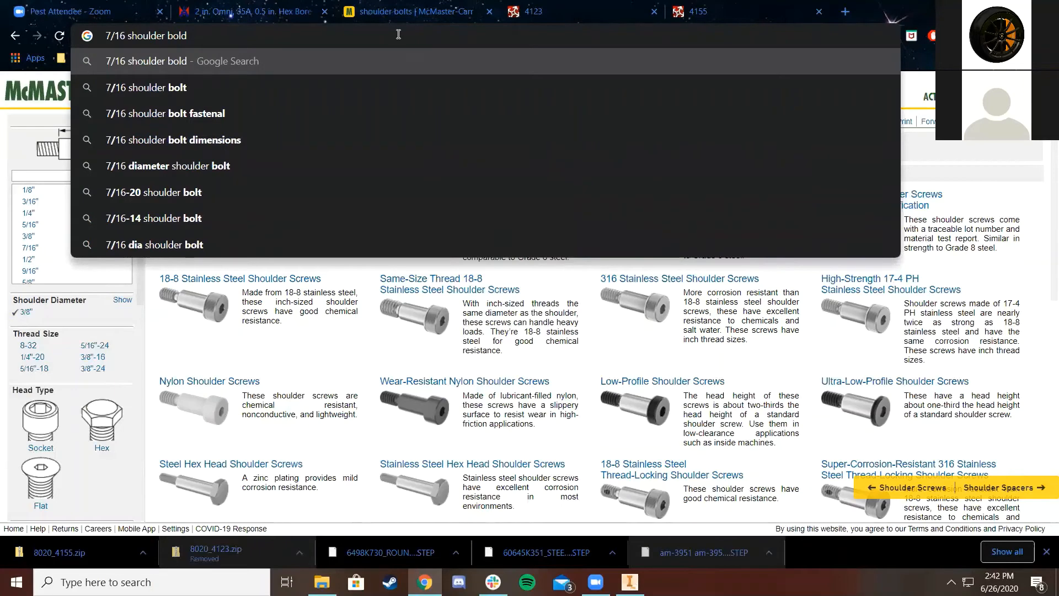
key("BackSpace")
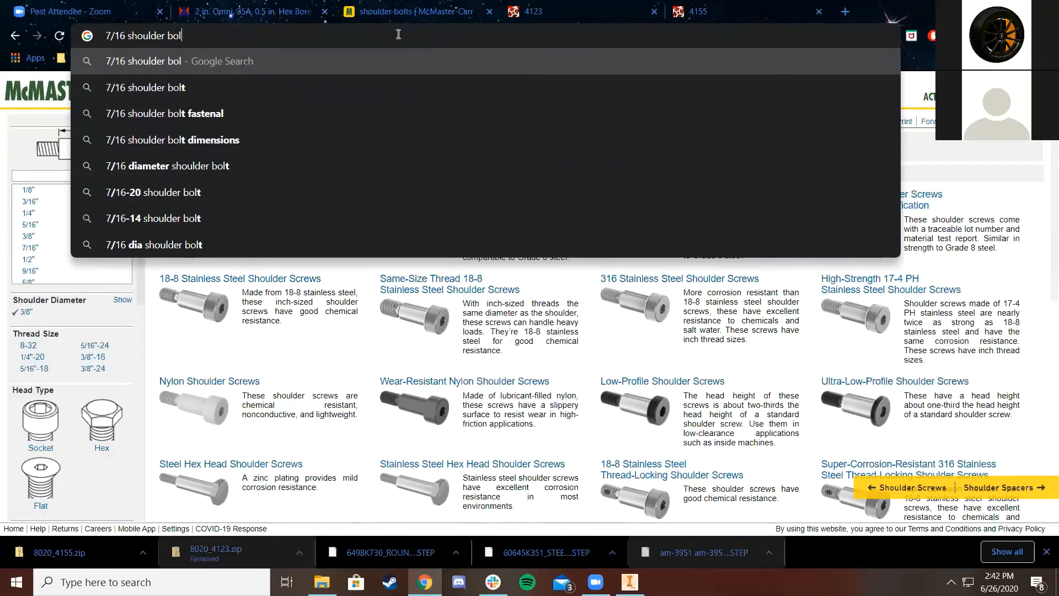
type("t")
key("Return")
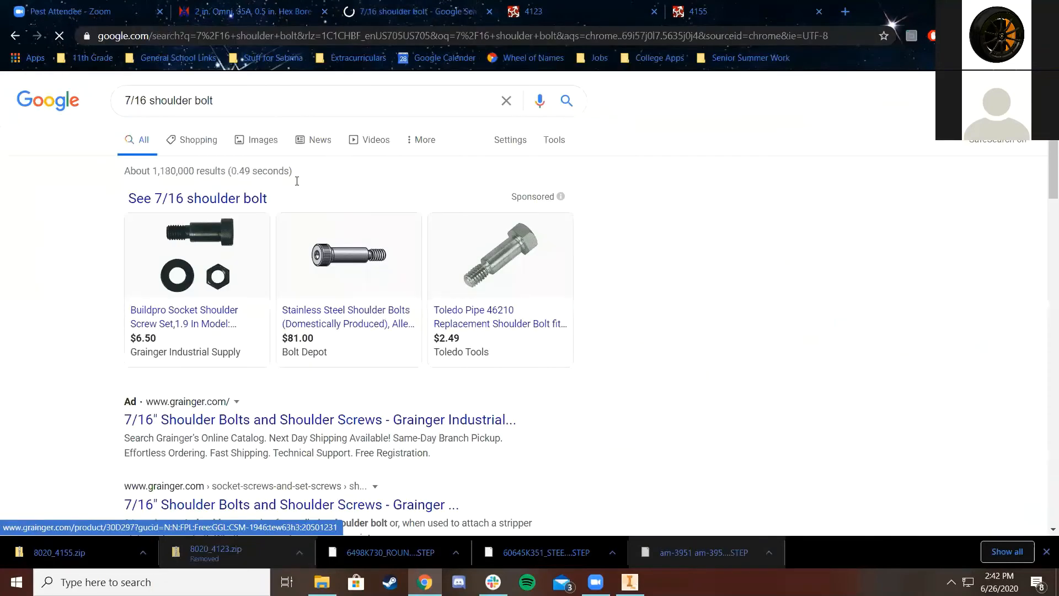
scroll(127, 229, "down", 1)
scroll(127, 229, "down", 7)
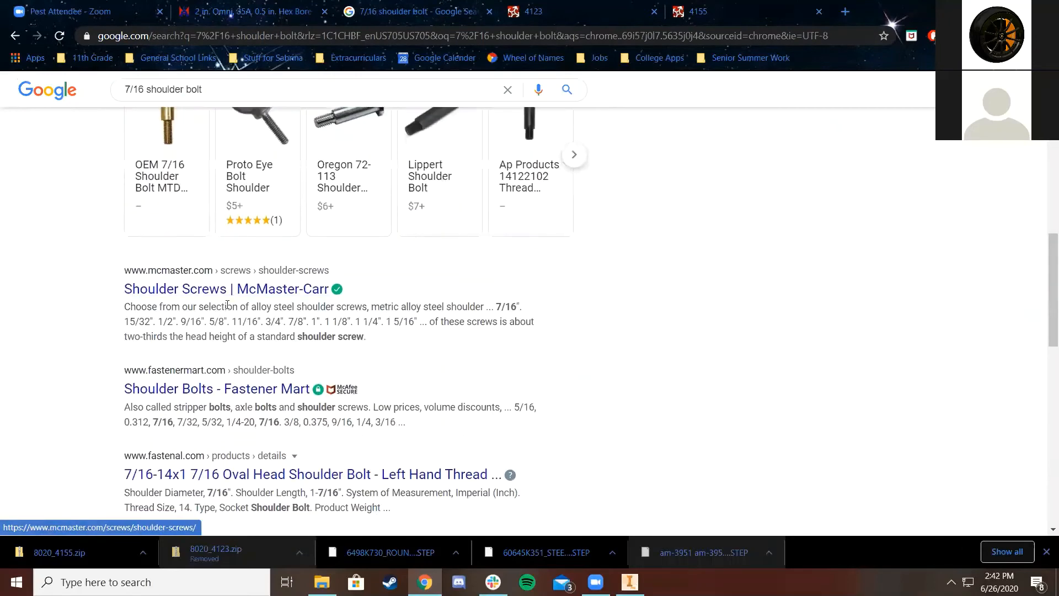
scroll(215, 314, "up", 10)
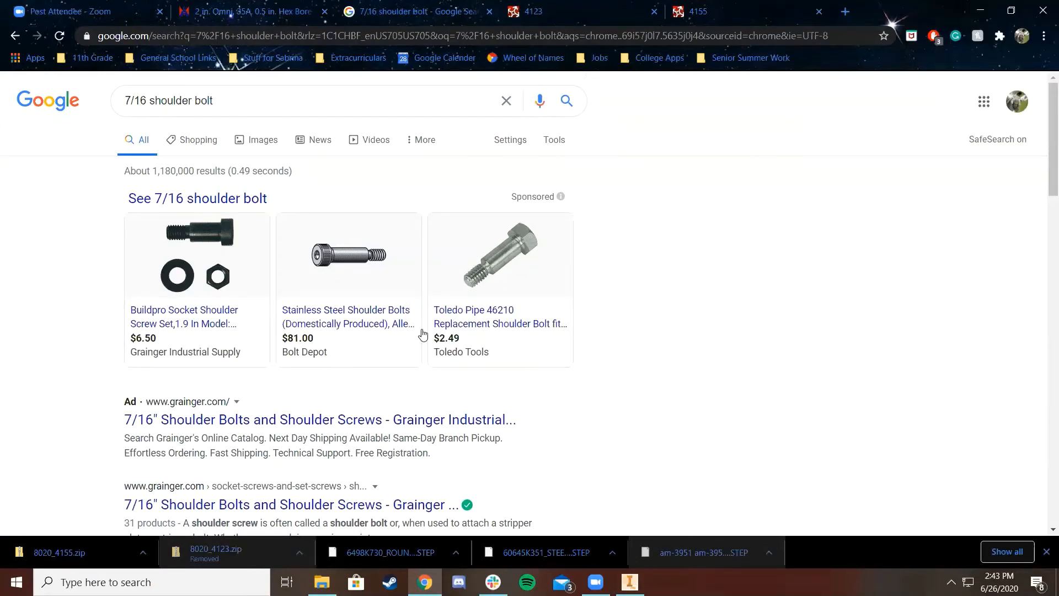
mouse_move(338, 260)
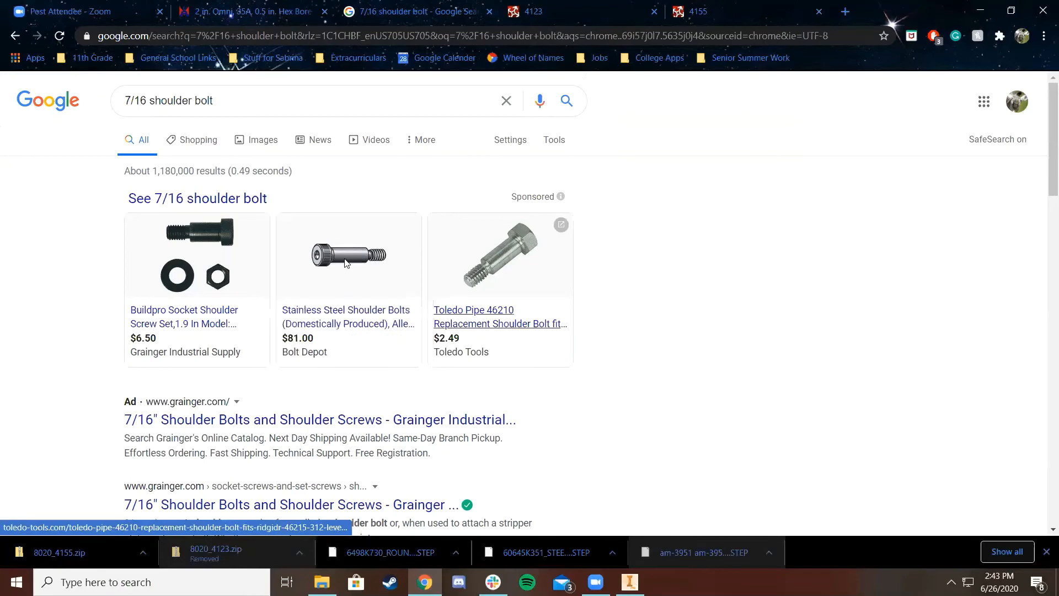
Return to Inventor and start a Bolted Connection for the cylinder's mounting plates, accepting the assembly update and keeping the mount in view
key("alt+Tab")
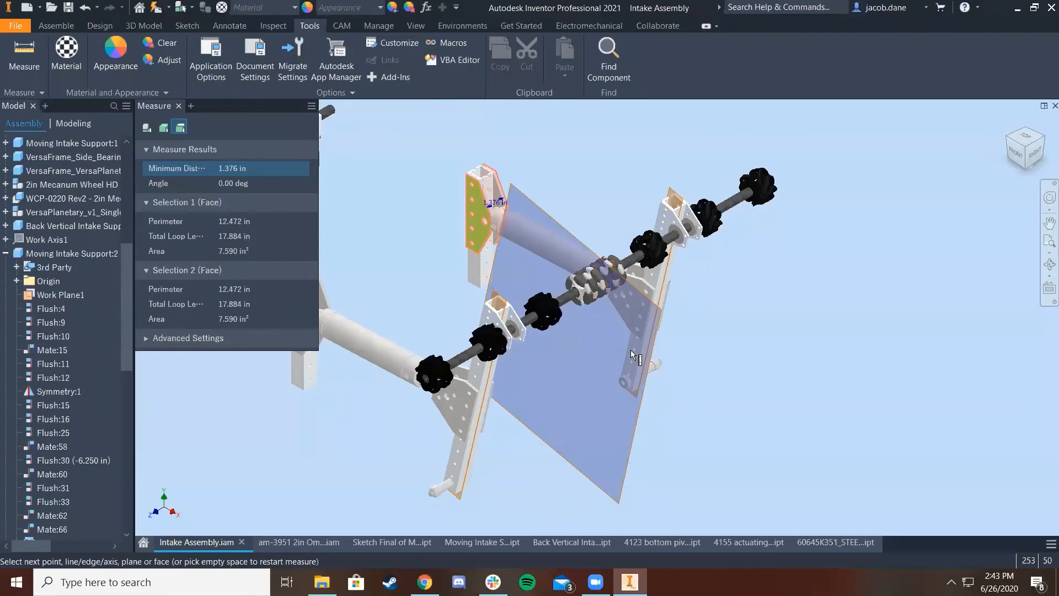
key("Escape")
scroll(501, 234, "down", 8)
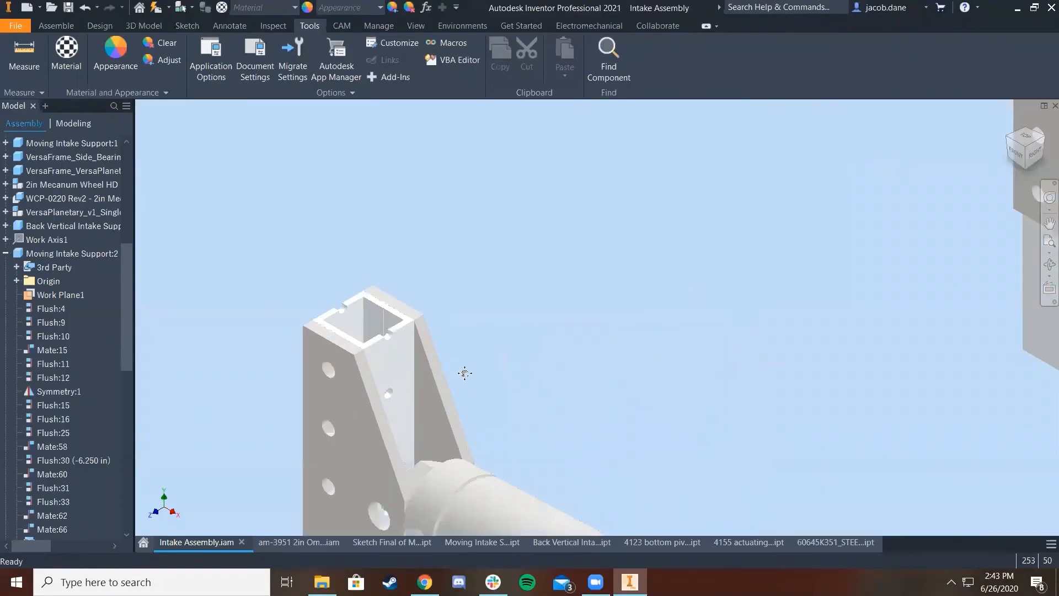
scroll(631, 359, "up", 3)
scroll(535, 346, "down", 5)
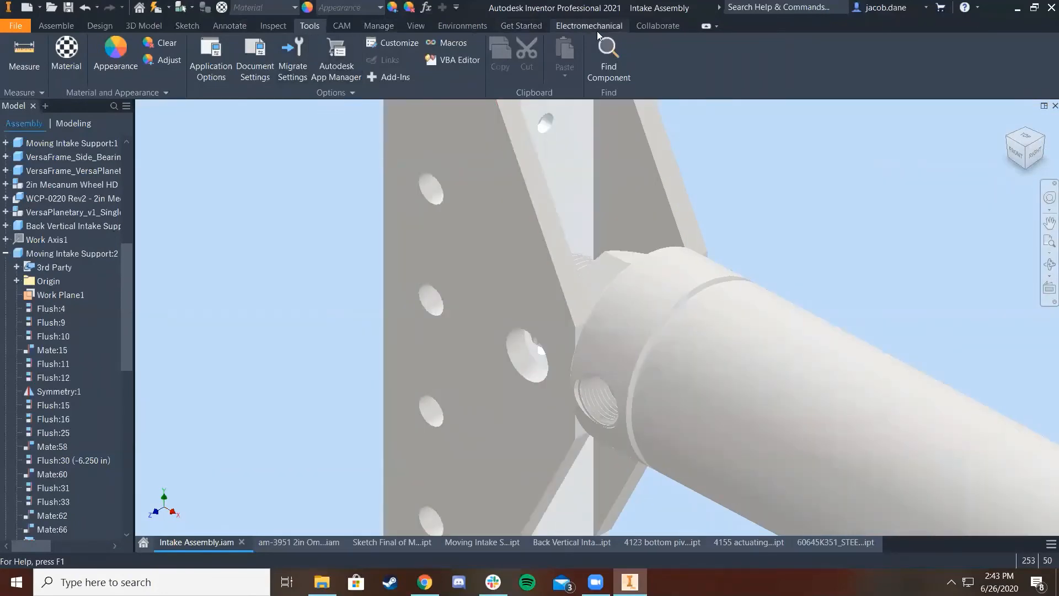
left_click(462, 25)
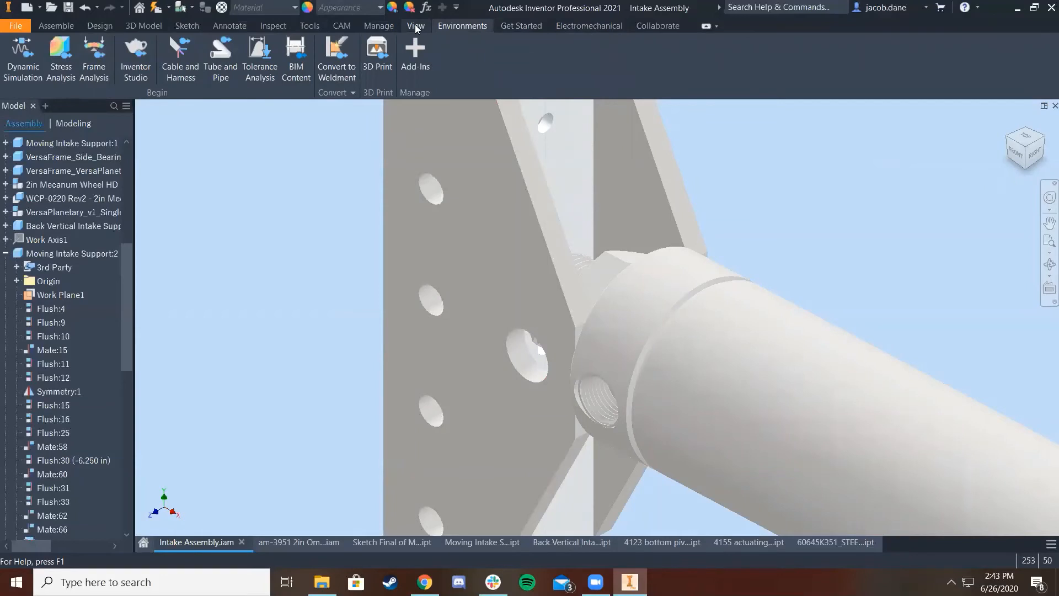
left_click(415, 25)
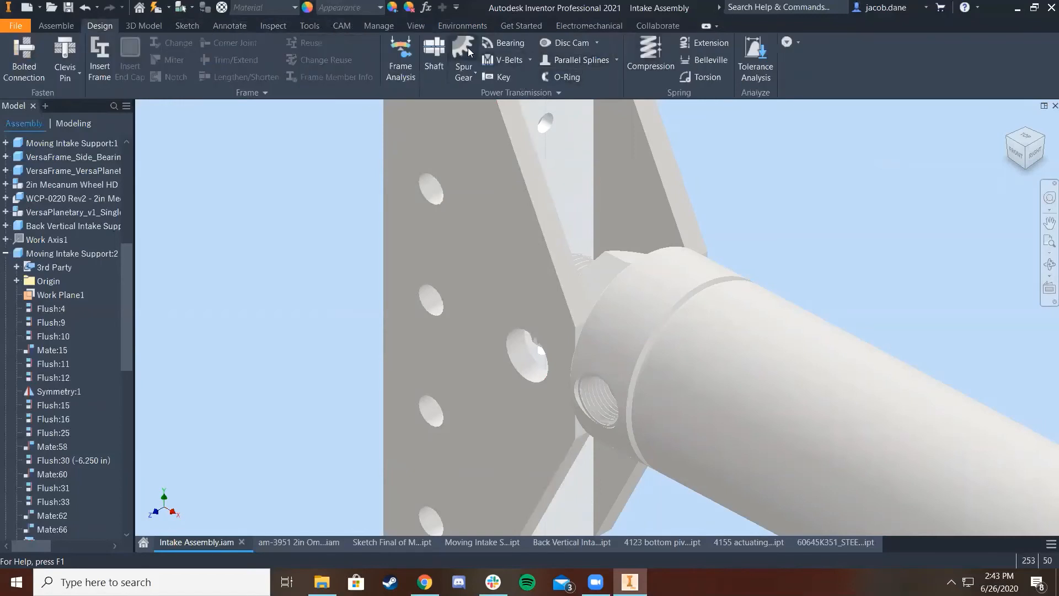
left_click(31, 50)
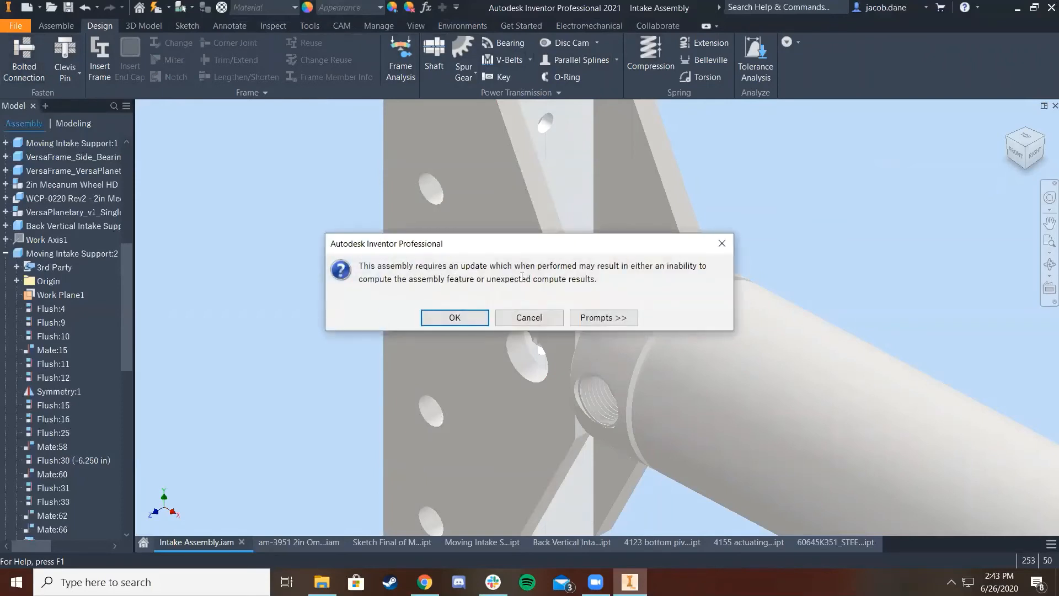
left_click_drag(398, 283, 548, 265)
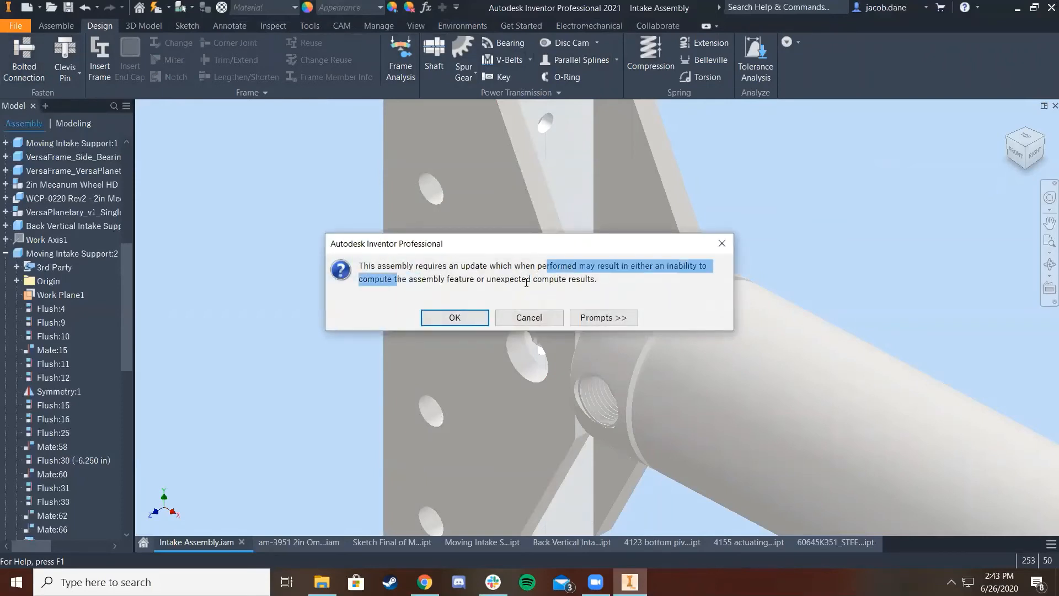
left_click(478, 321)
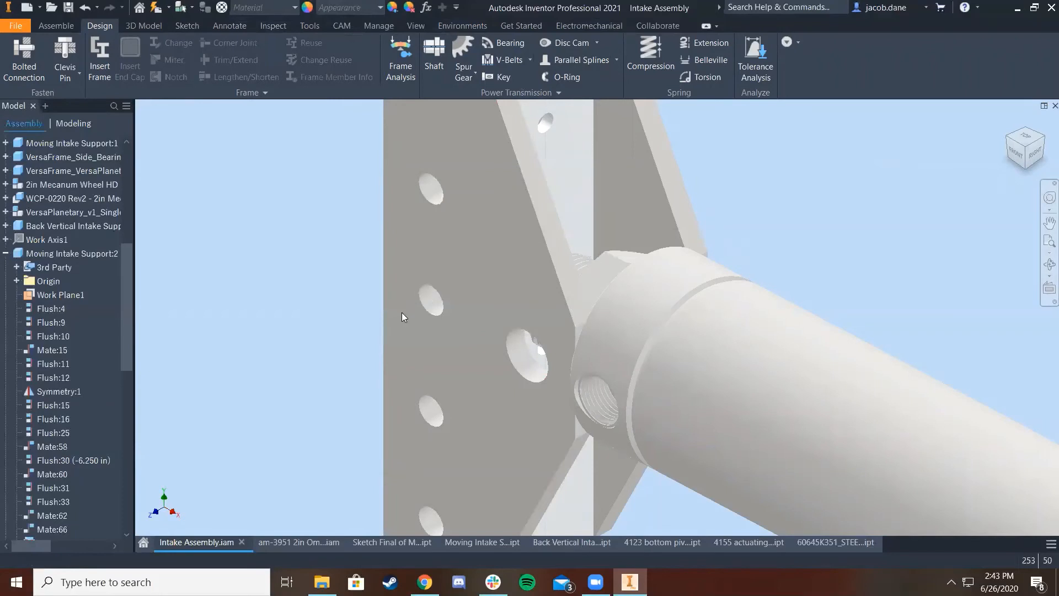
left_click_drag(548, 163, 921, 108)
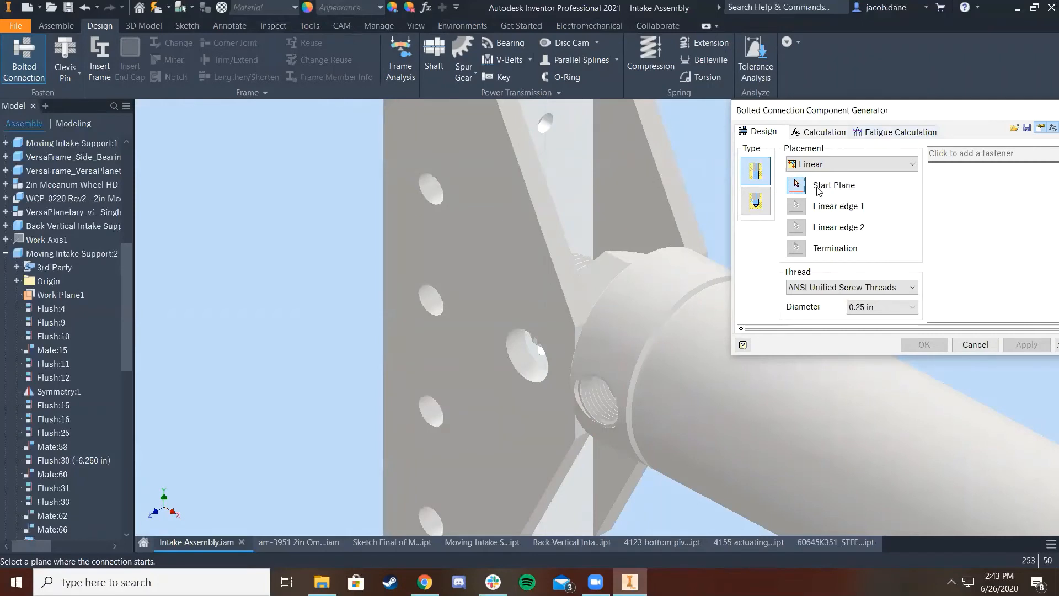
Set the bolted connection's placement to By hole and use the outer face of the cylinder mounting plate as the start plane
left_click(755, 202)
left_click(756, 171)
left_click(828, 165)
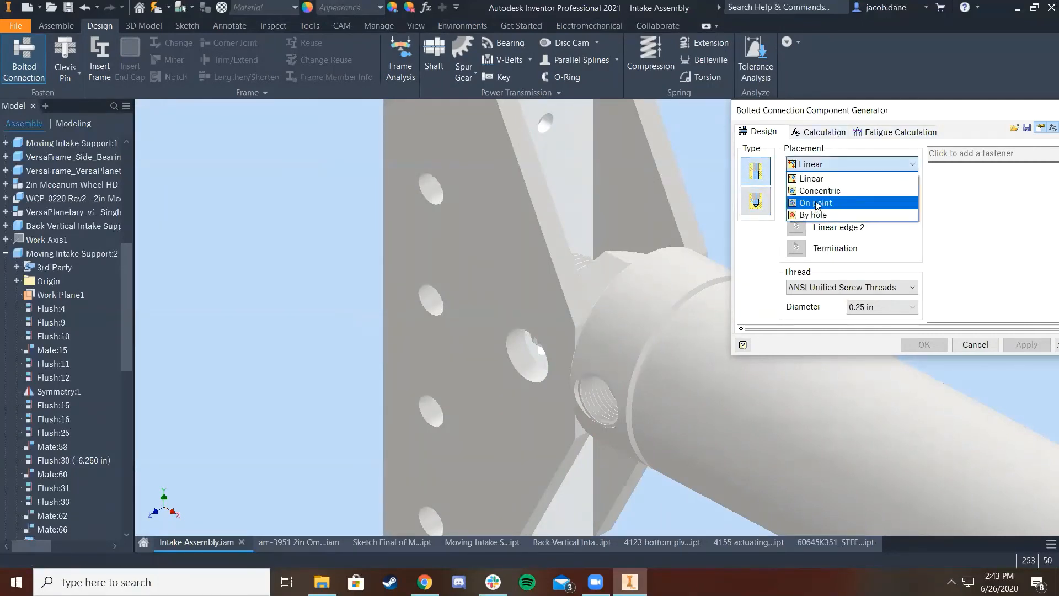
left_click(817, 218)
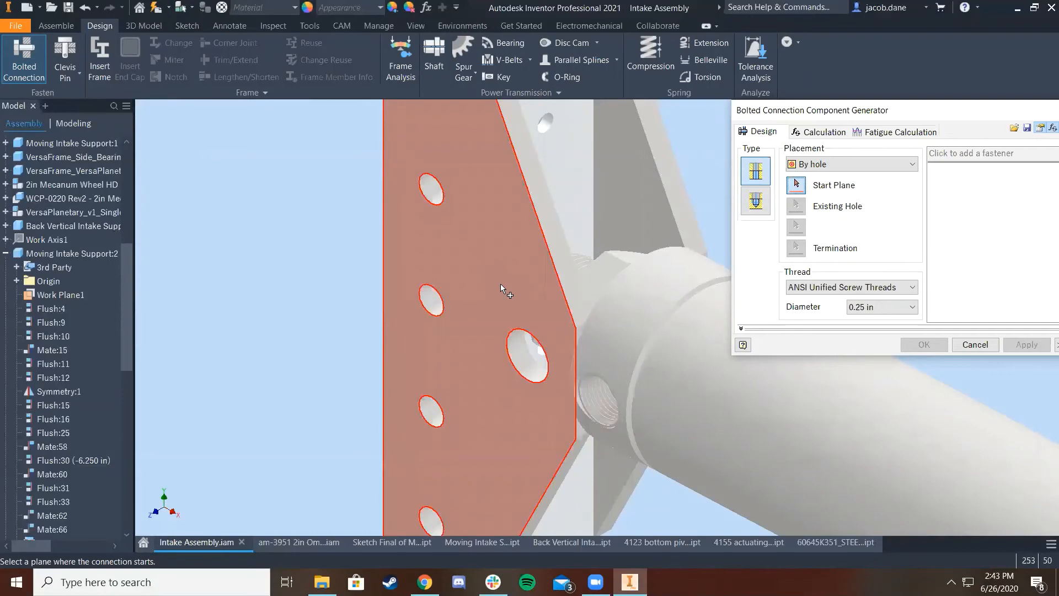
left_click(519, 303)
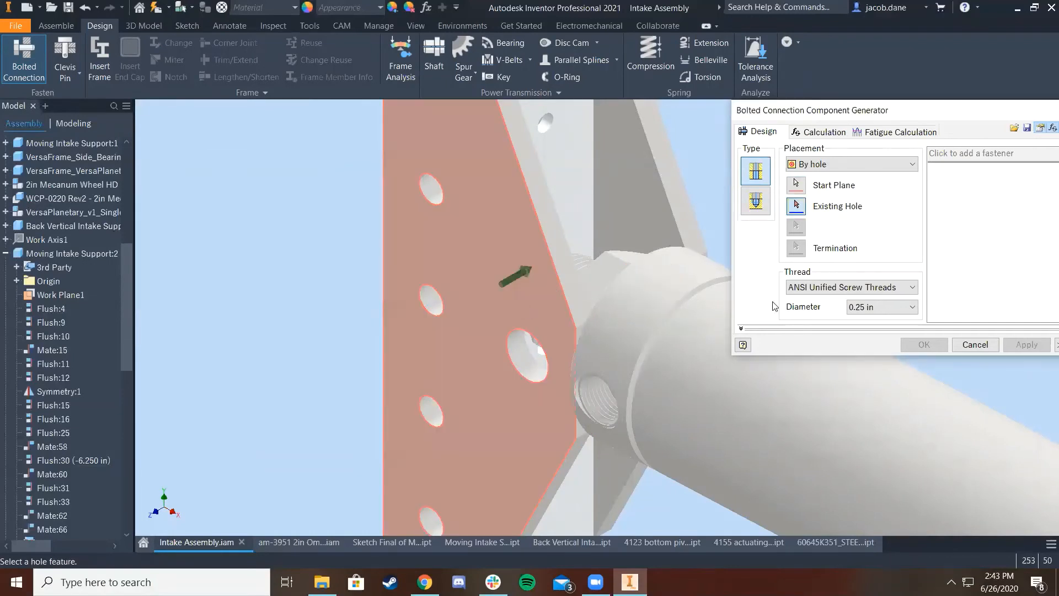
Choose the enlarged cylinder mount hole in the mounting plate as the bolted connection's existing hole
middle_click_drag(607, 370, 466, 337)
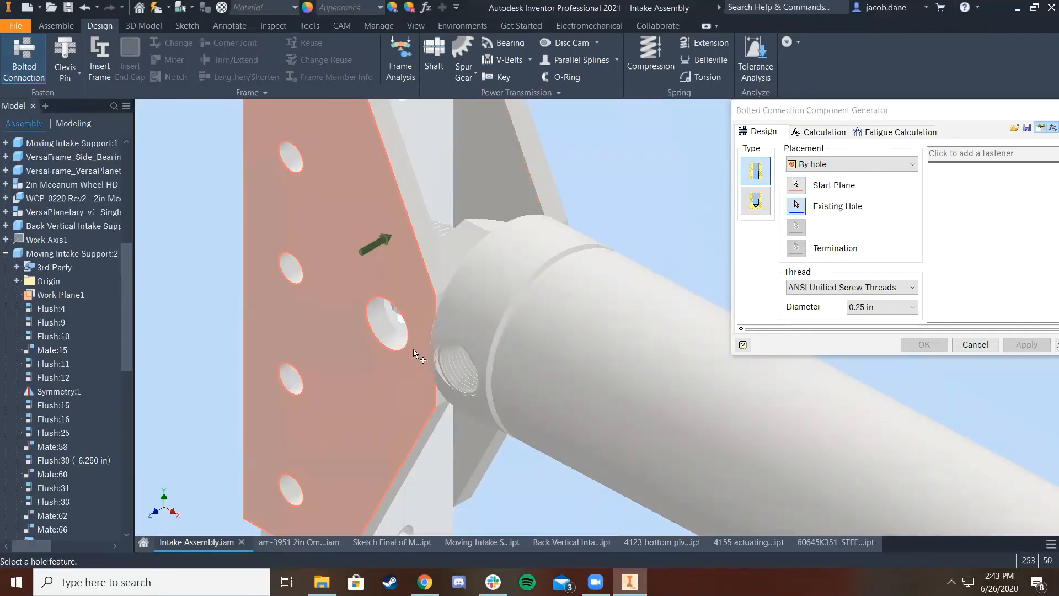
middle_click_drag(432, 239, 253, 318)
scroll(414, 268, "down", 3)
scroll(568, 284, "down", 2)
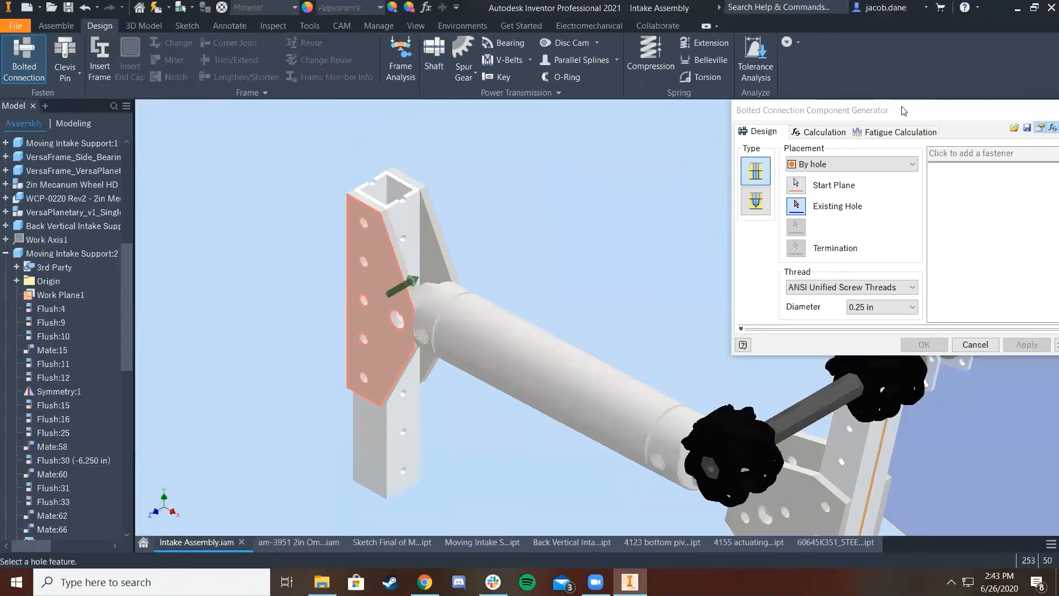
left_click_drag(904, 110, 318, 138)
middle_click_drag(712, 279, 635, 327, "shift")
scroll(654, 273, "down", 5)
middle_click_drag(687, 272, 674, 258, "shift")
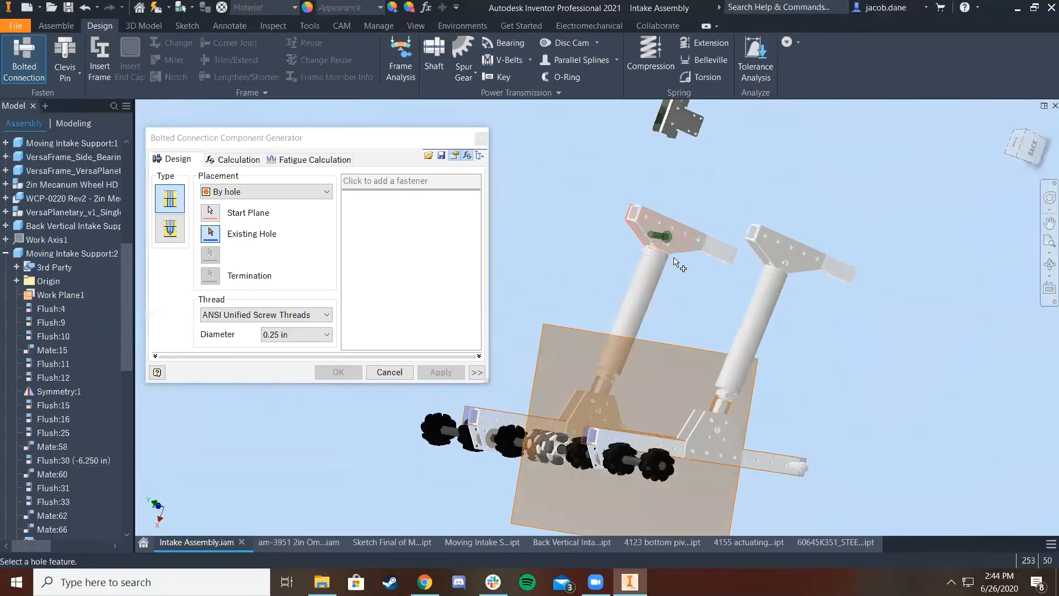
scroll(679, 264, "up", 8)
left_click(637, 274)
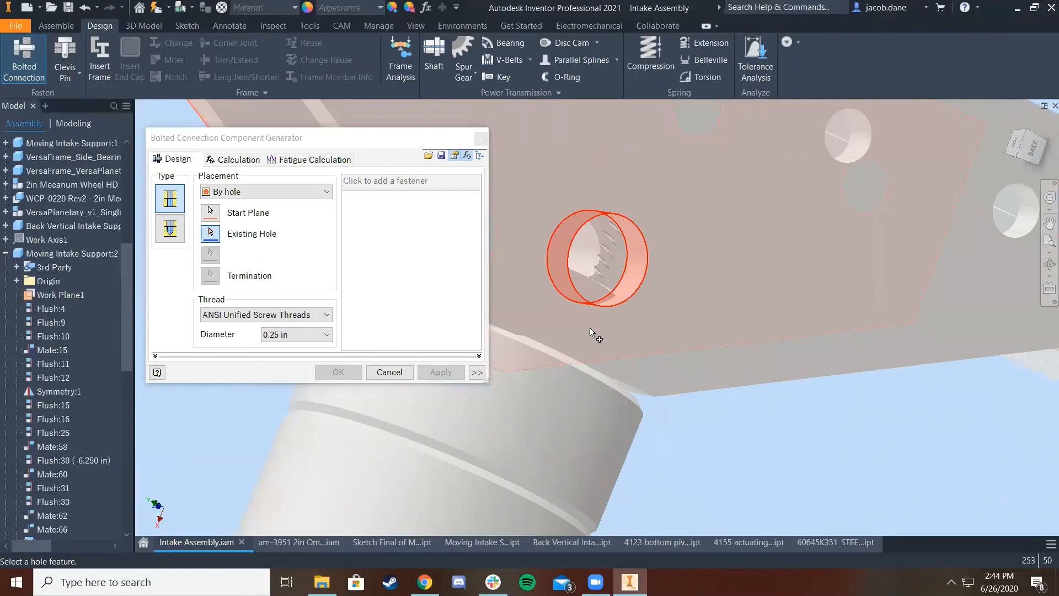
Set the outer face of the opposite mounting plate as the bolted connection's termination plane
scroll(630, 327, "down", 8)
middle_click_drag(629, 318, 694, 290)
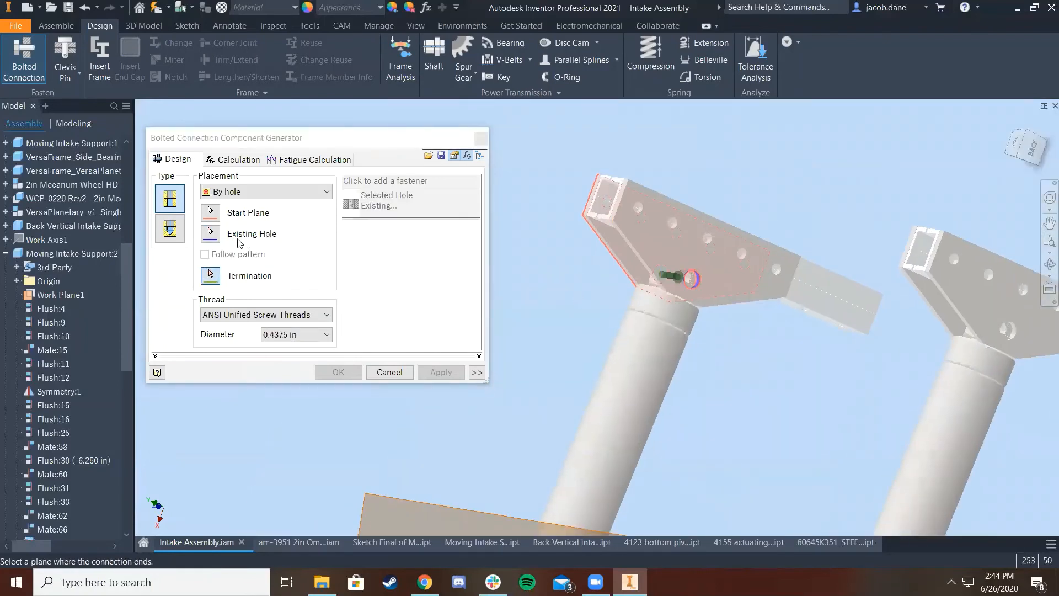
scroll(712, 279, "up", 4)
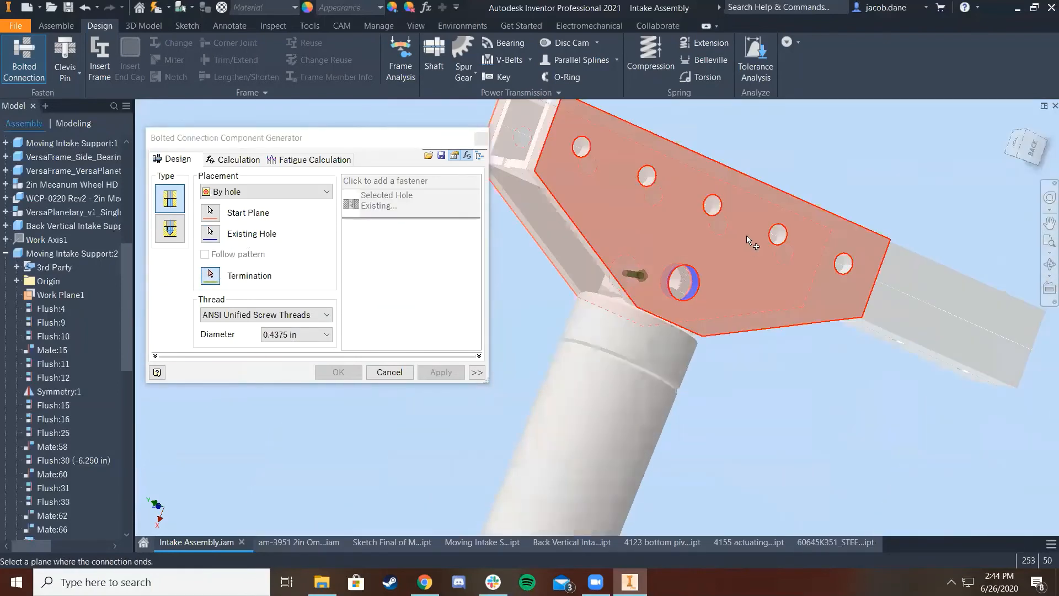
left_click(727, 275)
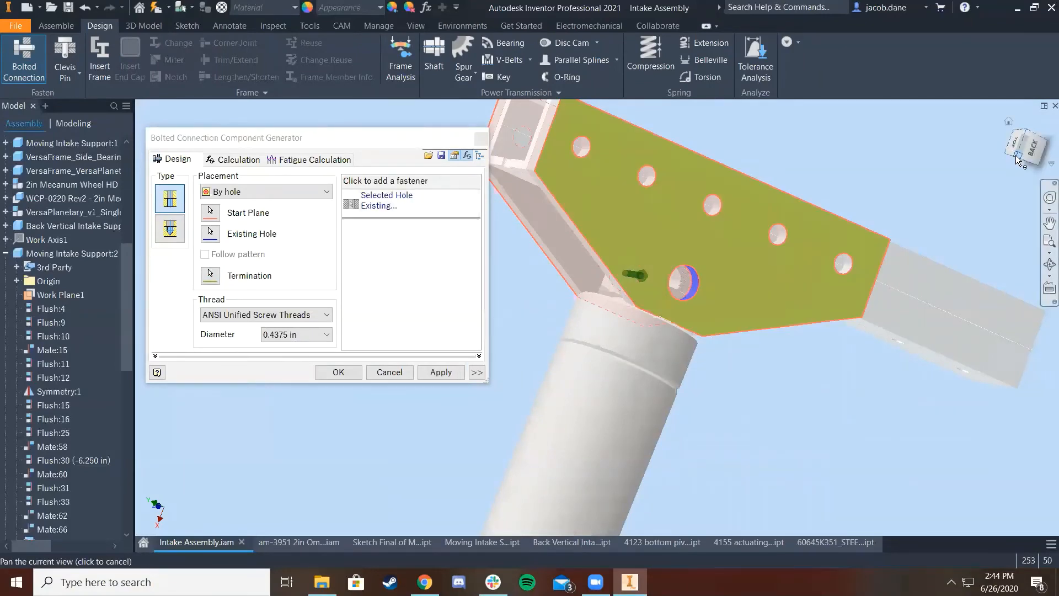
left_click(1015, 155)
scroll(567, 312, "up", 4)
middle_click_drag(590, 238, 822, 200)
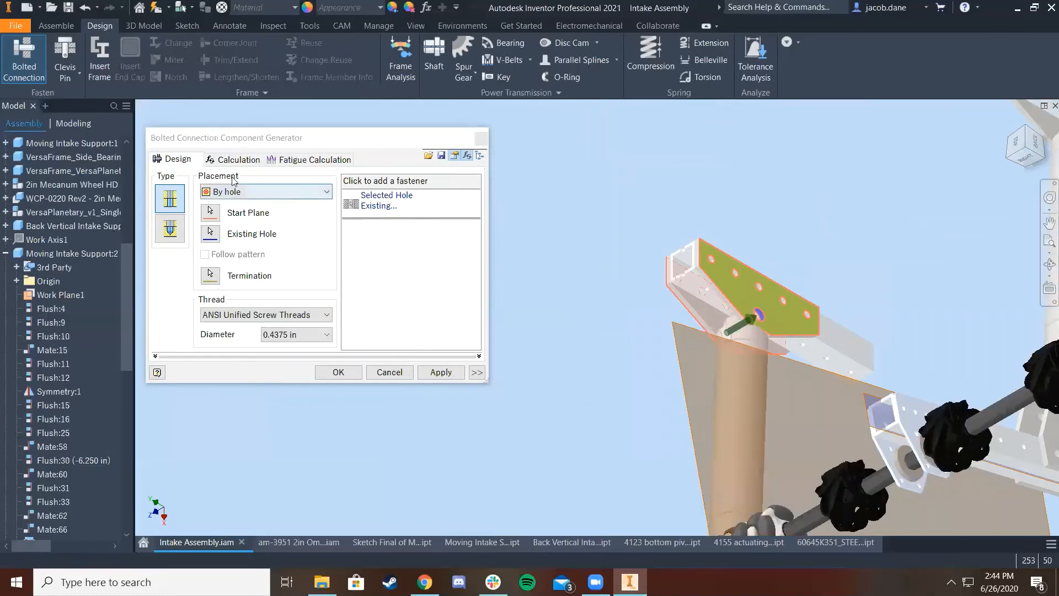
Look through the bolts available for the connection and add the Hex Cap Screw - Inch as its fastener
left_click(381, 180)
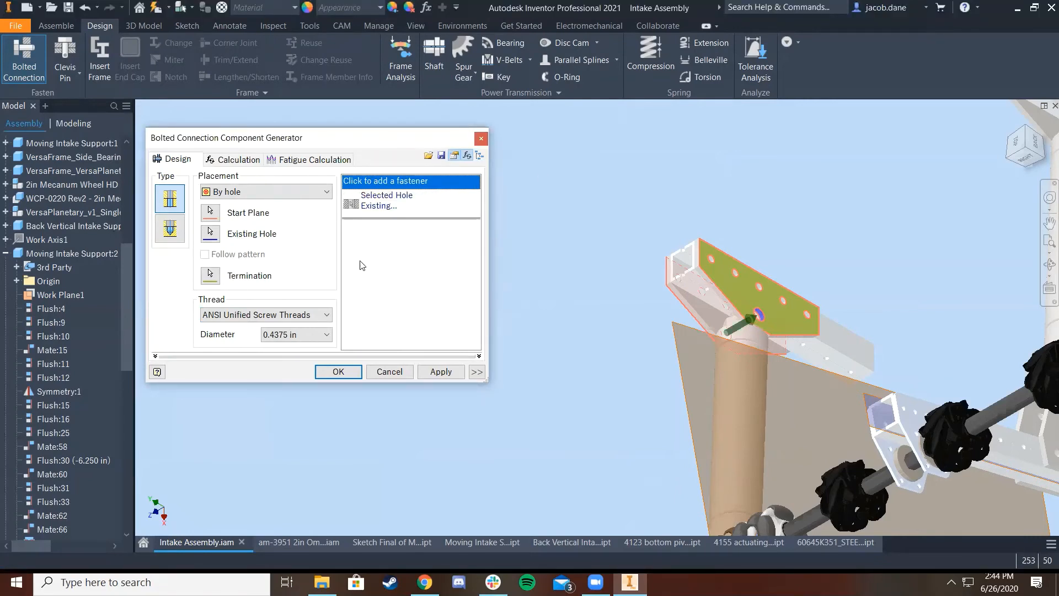
left_click(400, 182)
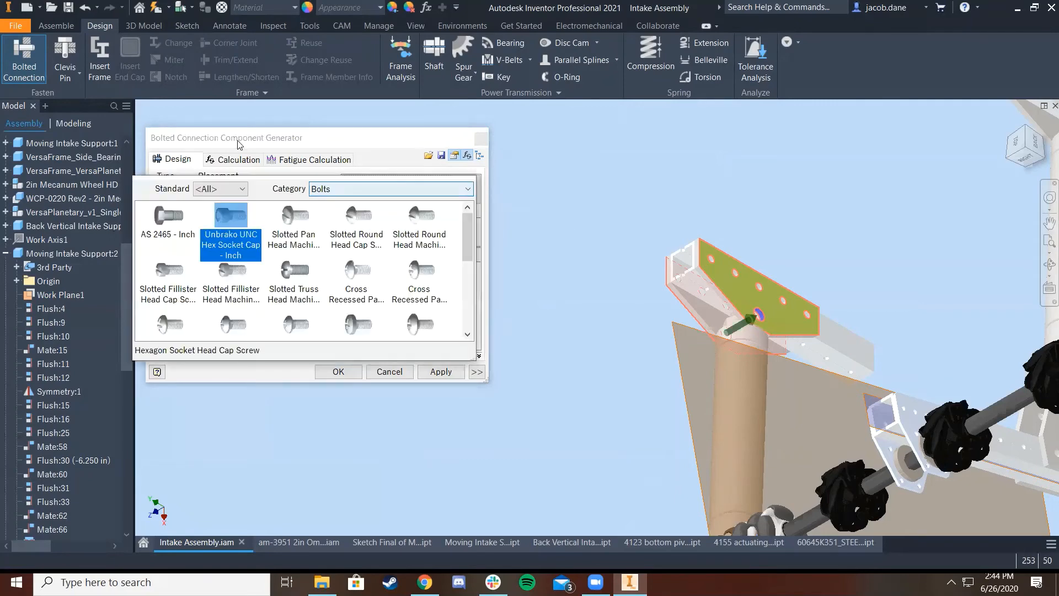
scroll(228, 248, "down", 5)
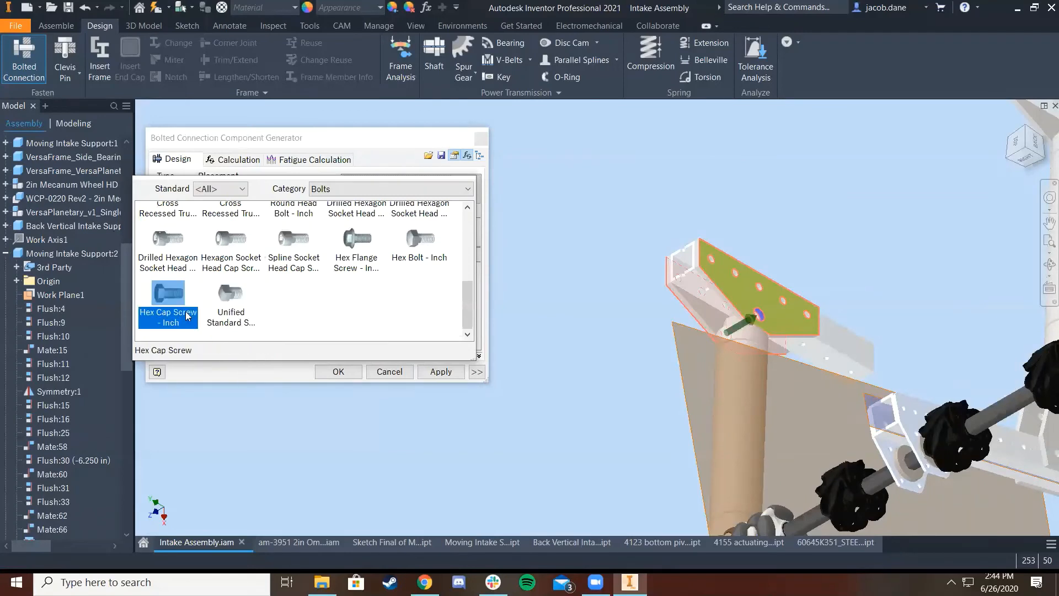
scroll(186, 315, "up", 5)
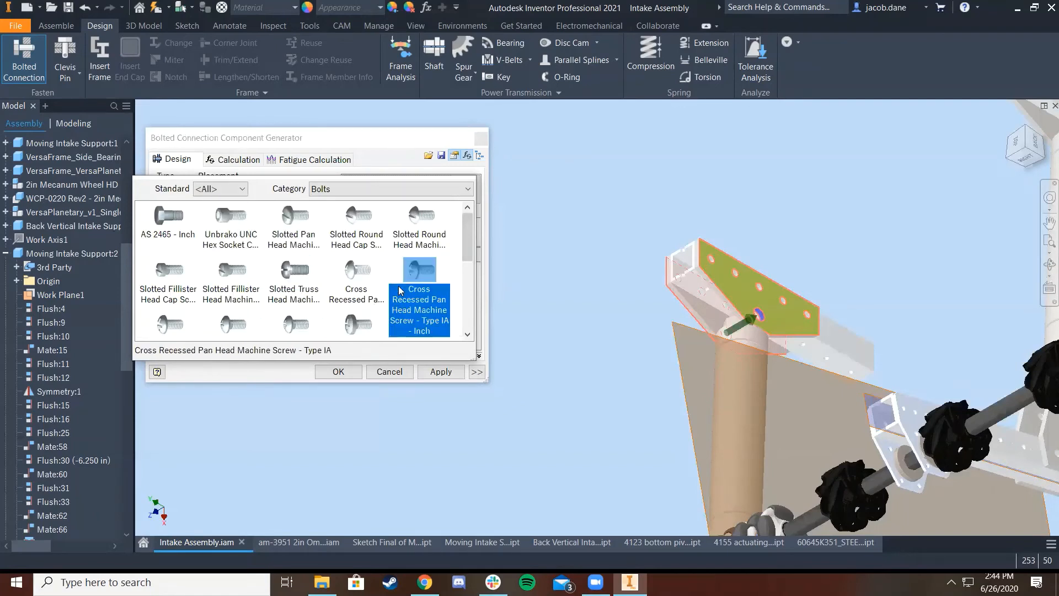
scroll(296, 228, "down", 4)
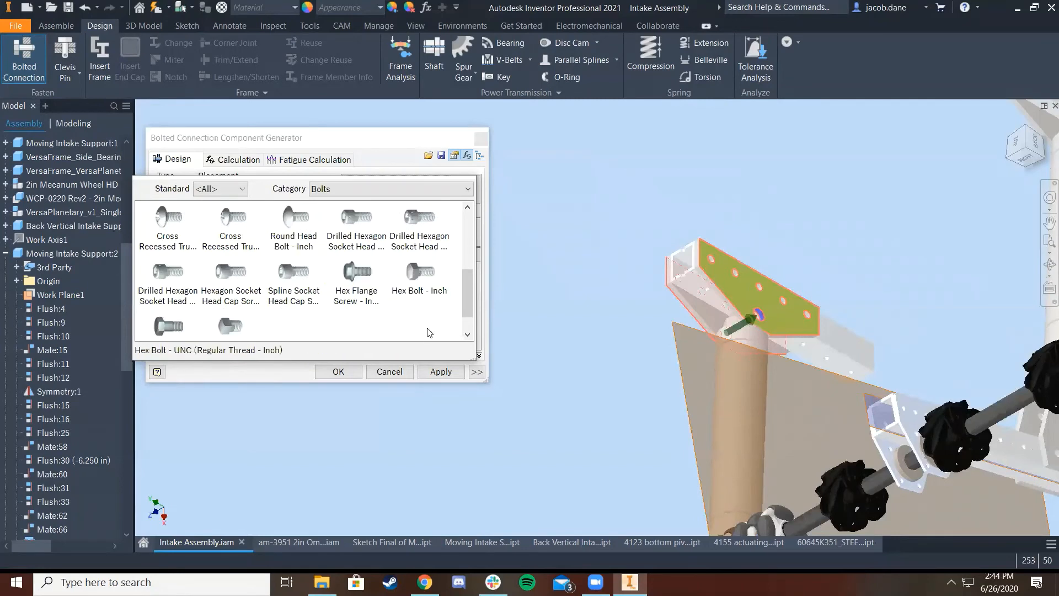
left_click(184, 329)
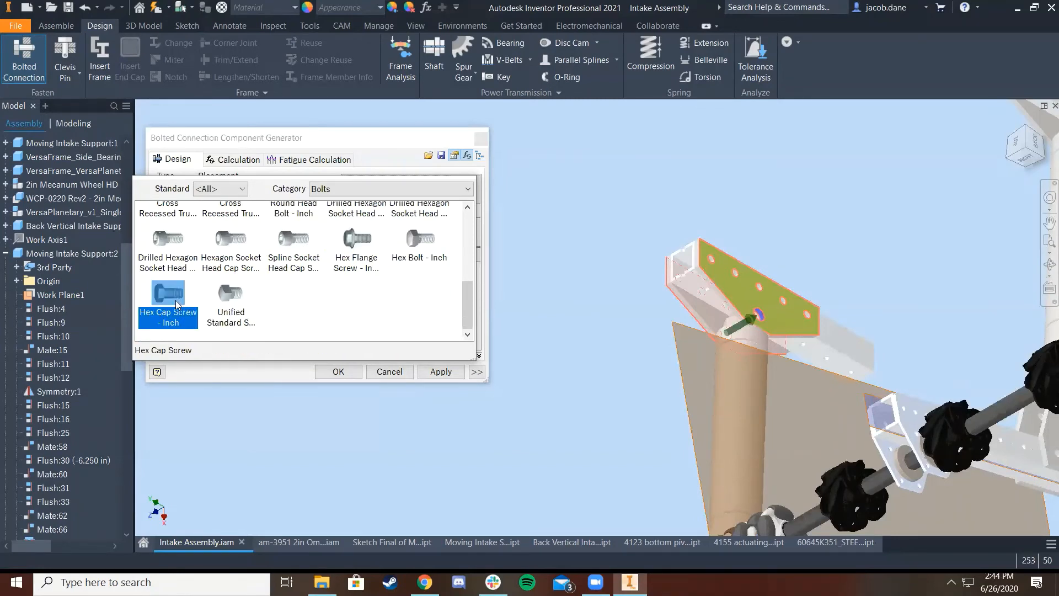
left_click(175, 300)
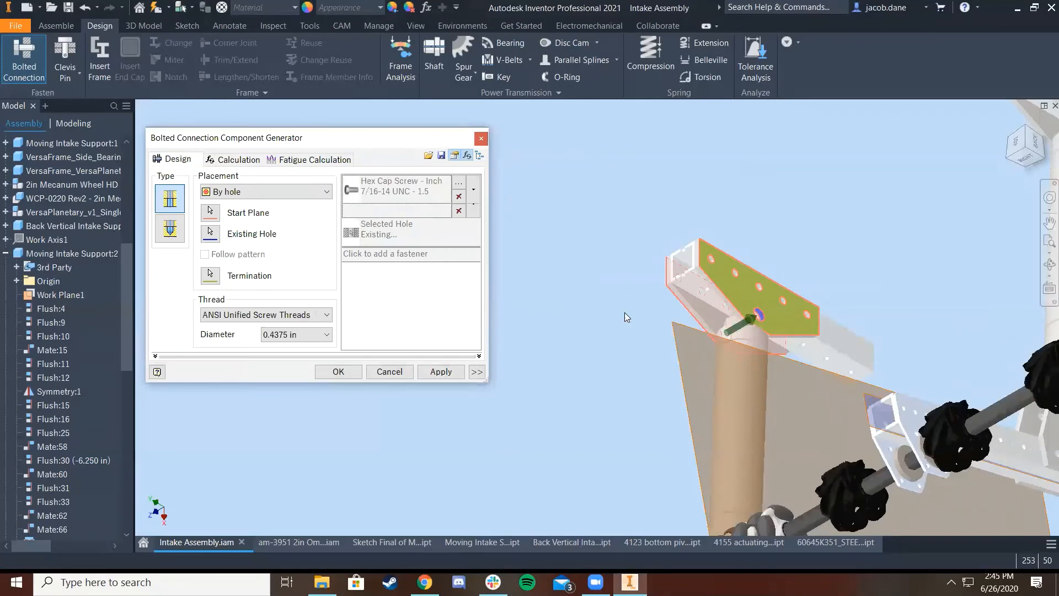
Add an AS 2465 - Inch nut beyond the hole and generate the bolted connection, accepting the conflicting-constraints warning
scroll(745, 317, "down", 5)
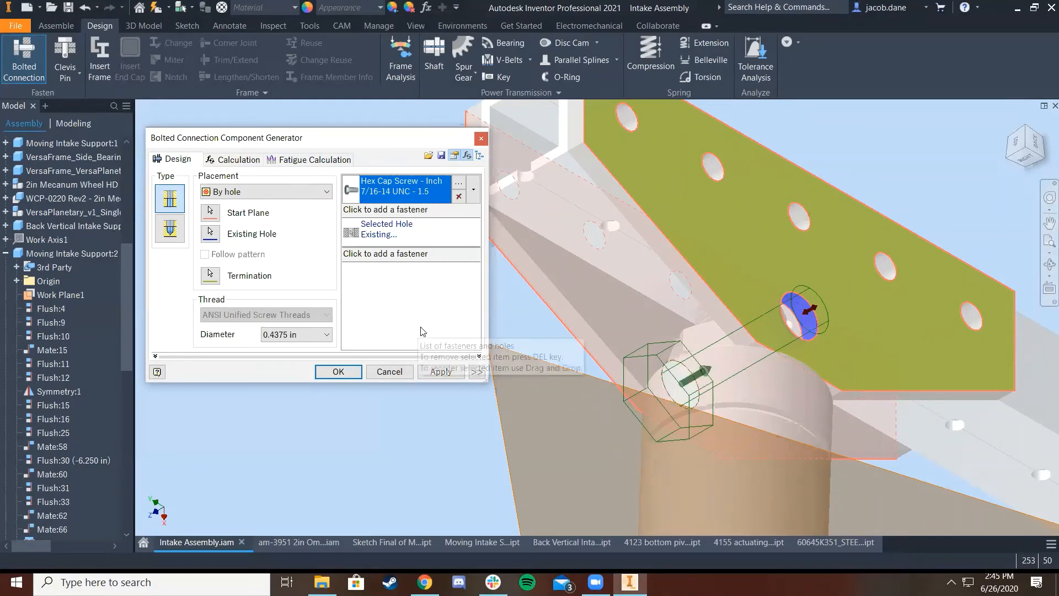
left_click(378, 254)
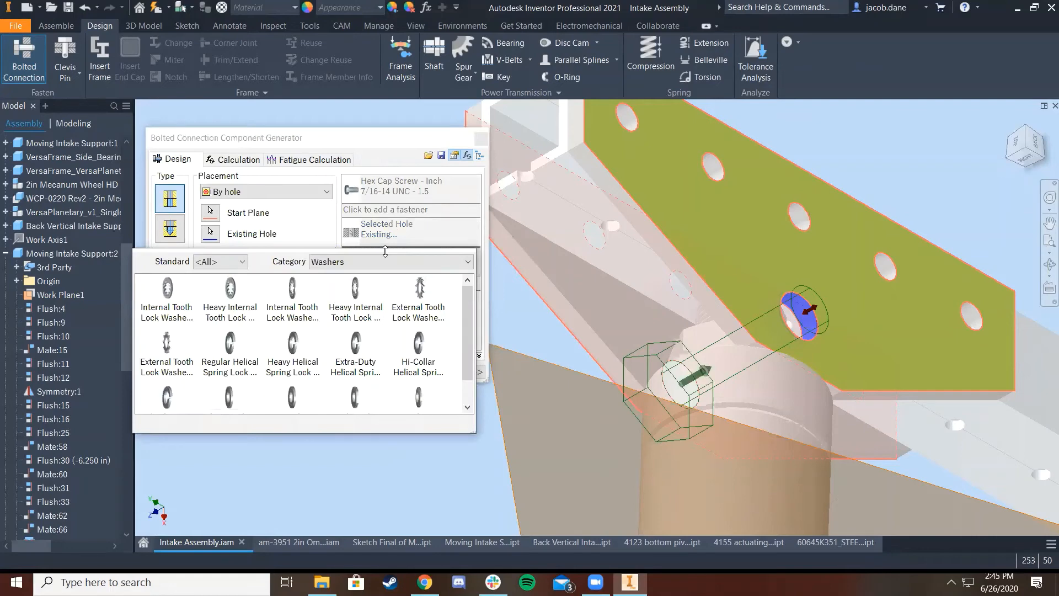
scroll(257, 337, "down", 2)
scroll(267, 321, "up", 2)
left_click(324, 265)
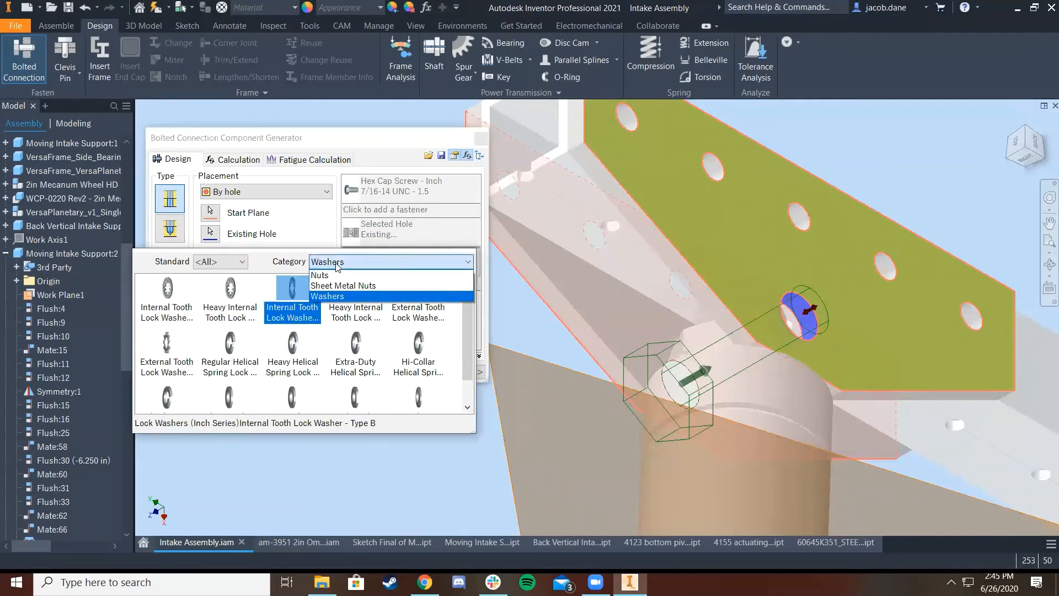
left_click(334, 276)
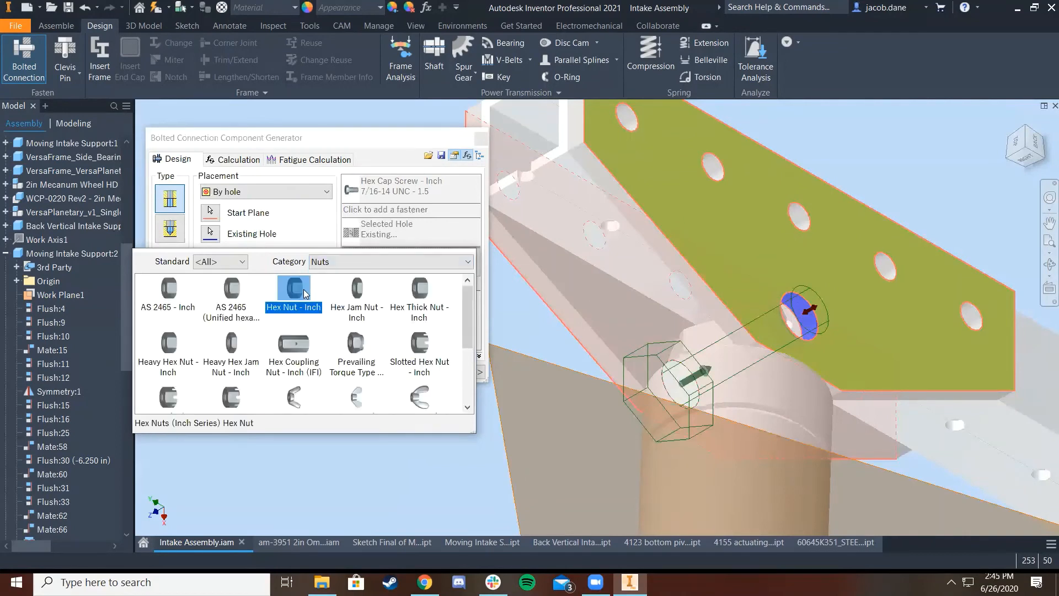
left_click(275, 346)
left_click(167, 298)
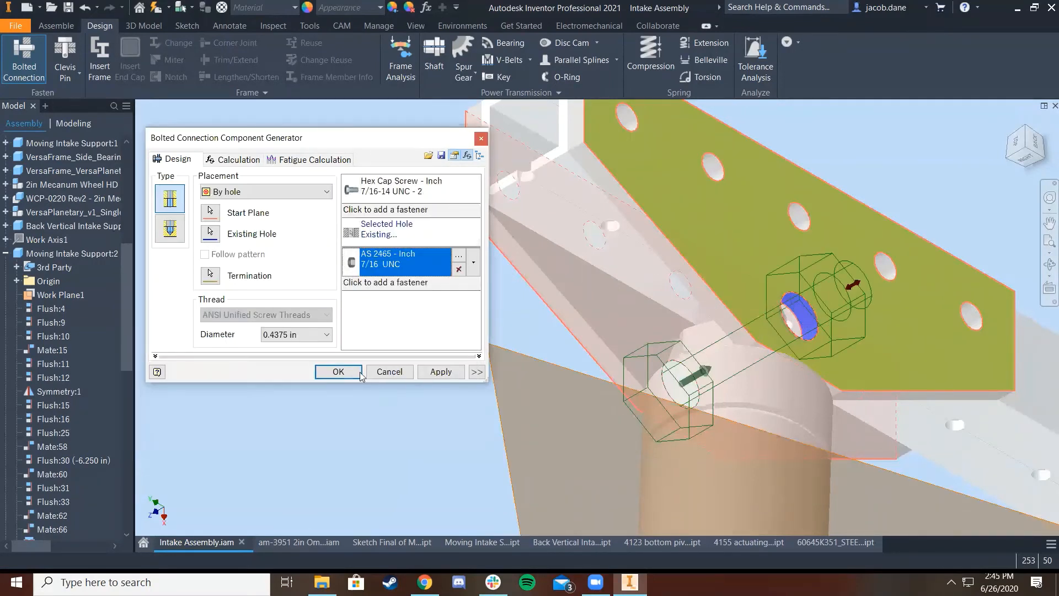
left_click(454, 374)
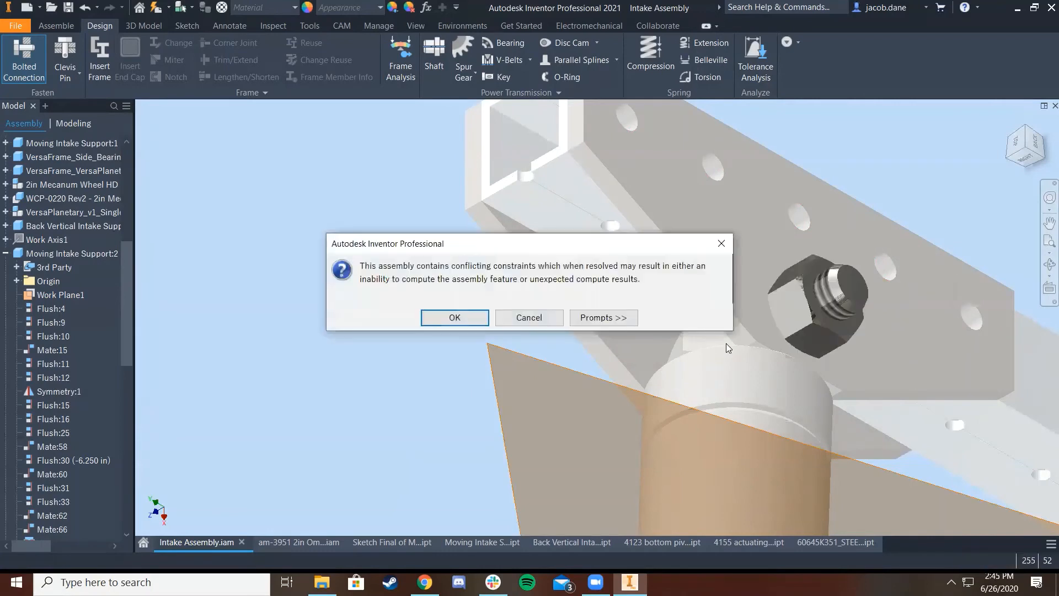
left_click(485, 317)
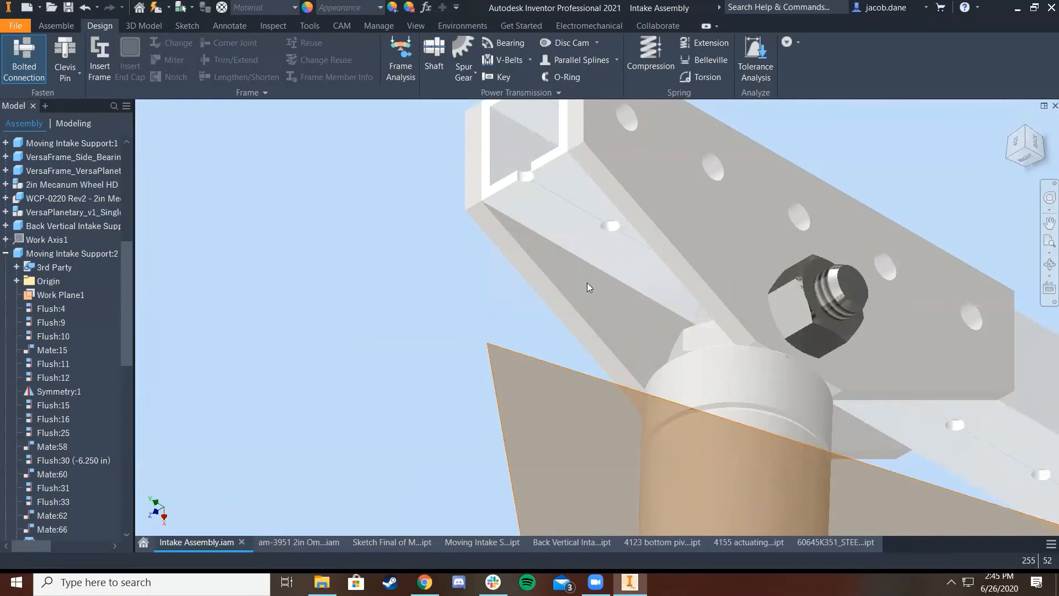
Use the outer face of the other cylinder's mounting plate as the start plane of a second bolted connection
scroll(623, 328, "down", 5)
scroll(623, 327, "up", 6)
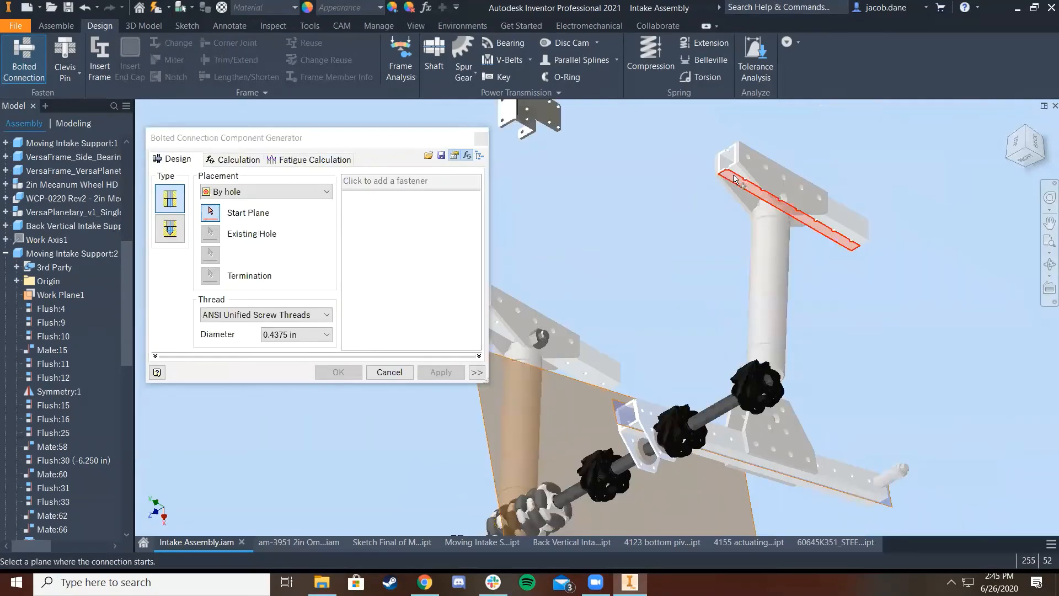
left_click(760, 247)
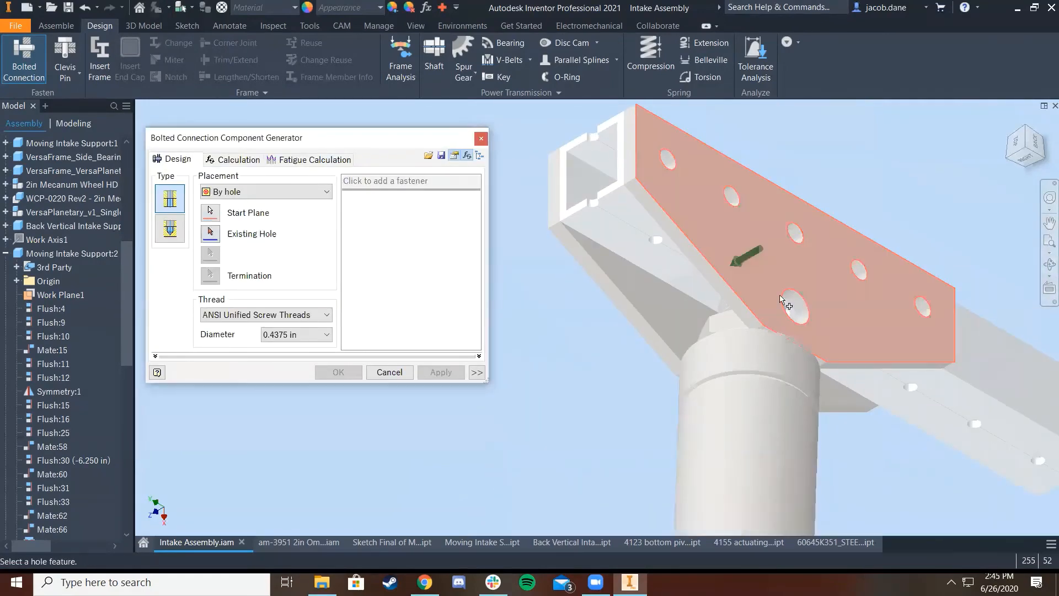
Choose the enlarged cylinder mount hole as the second connection's existing hole and the opposite plate's outer face as its termination
scroll(745, 350, "up", 5)
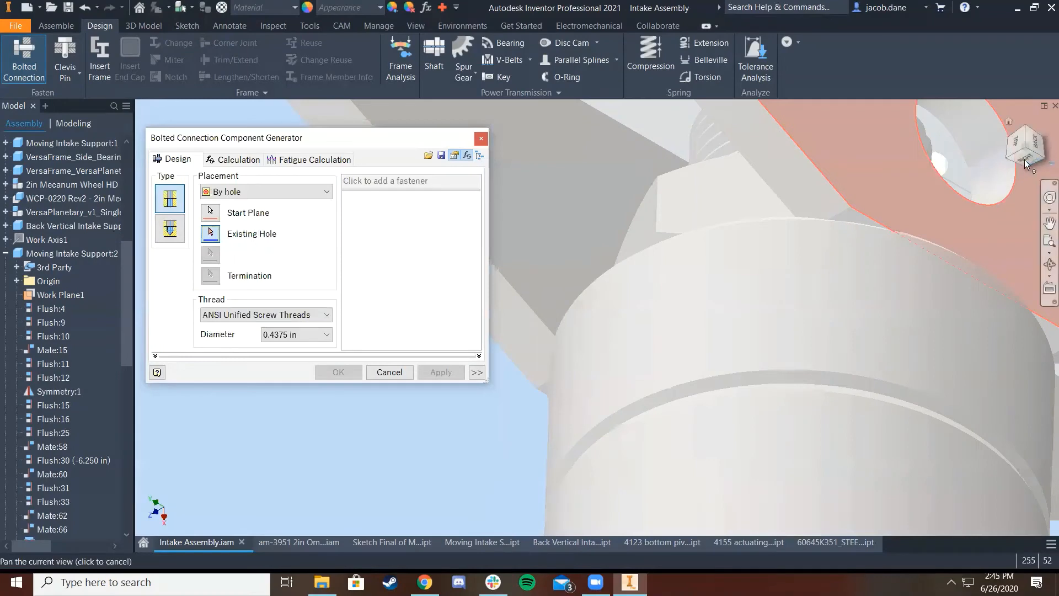
left_click(1005, 157)
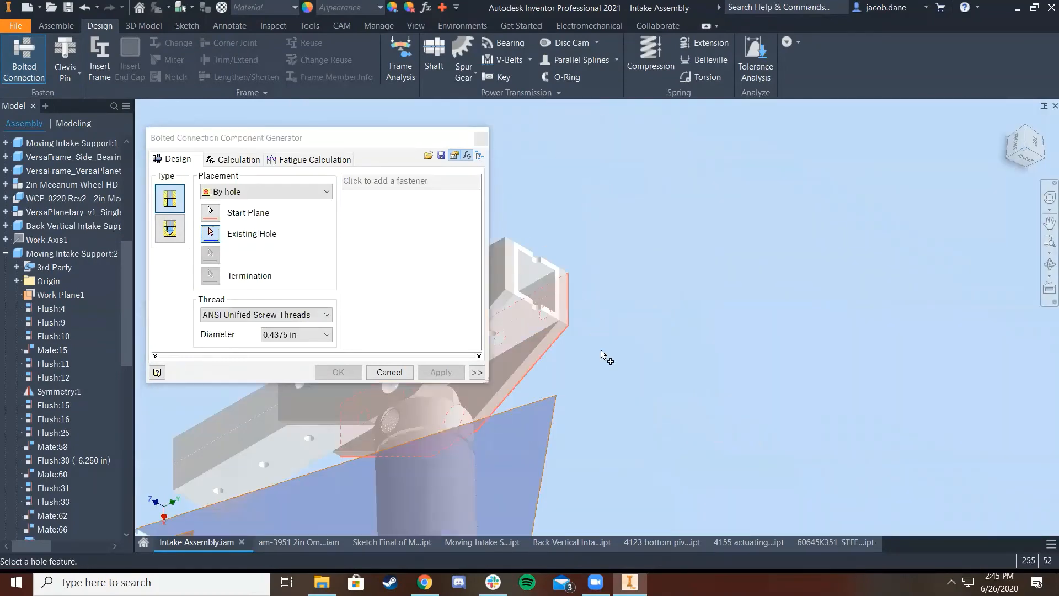
scroll(651, 338, "up", 8)
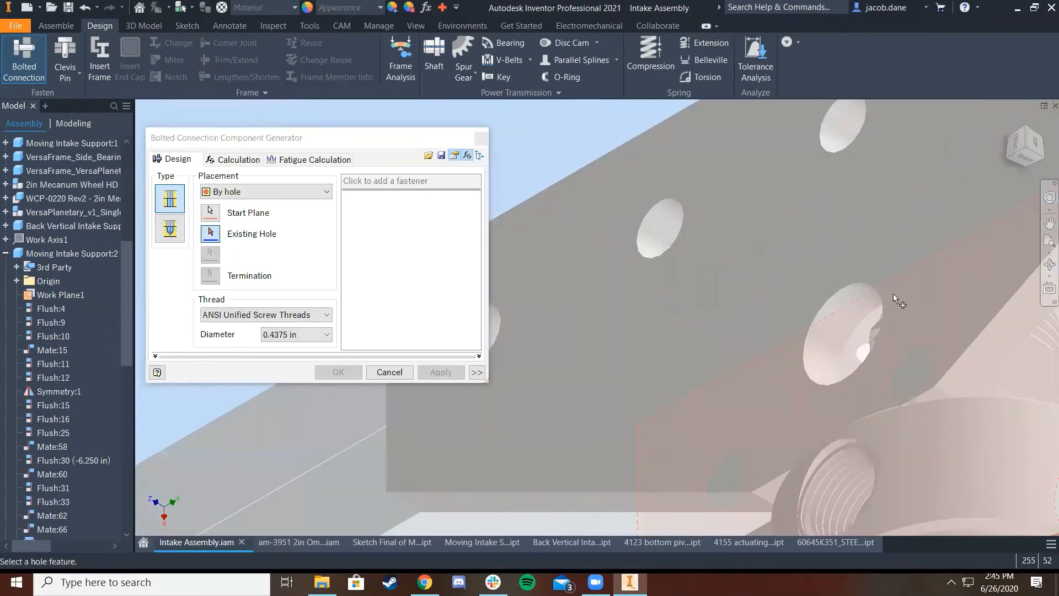
left_click(841, 312)
scroll(717, 320, "down", 5)
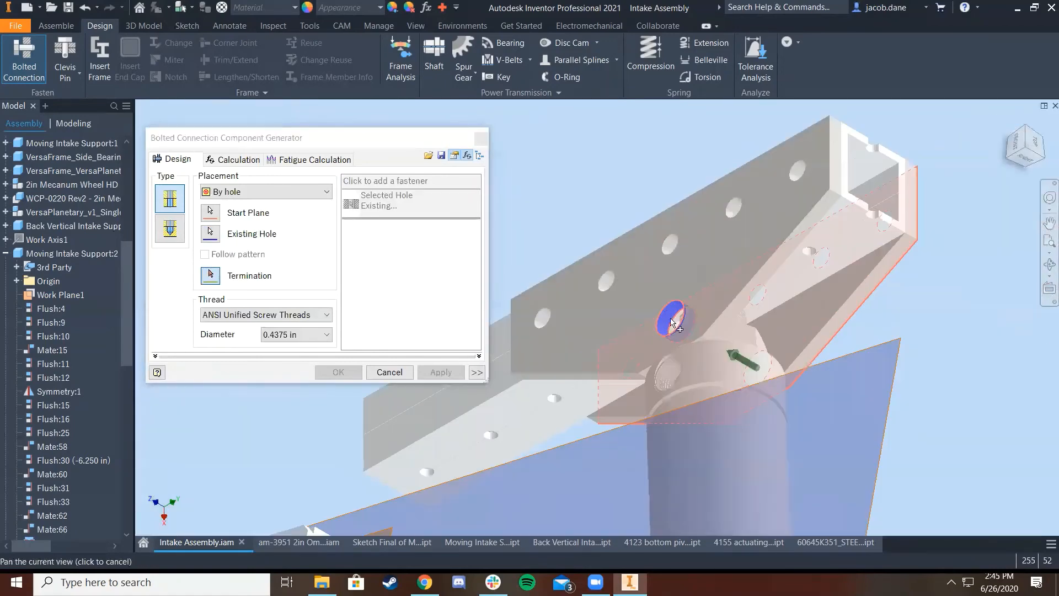
left_click(701, 267)
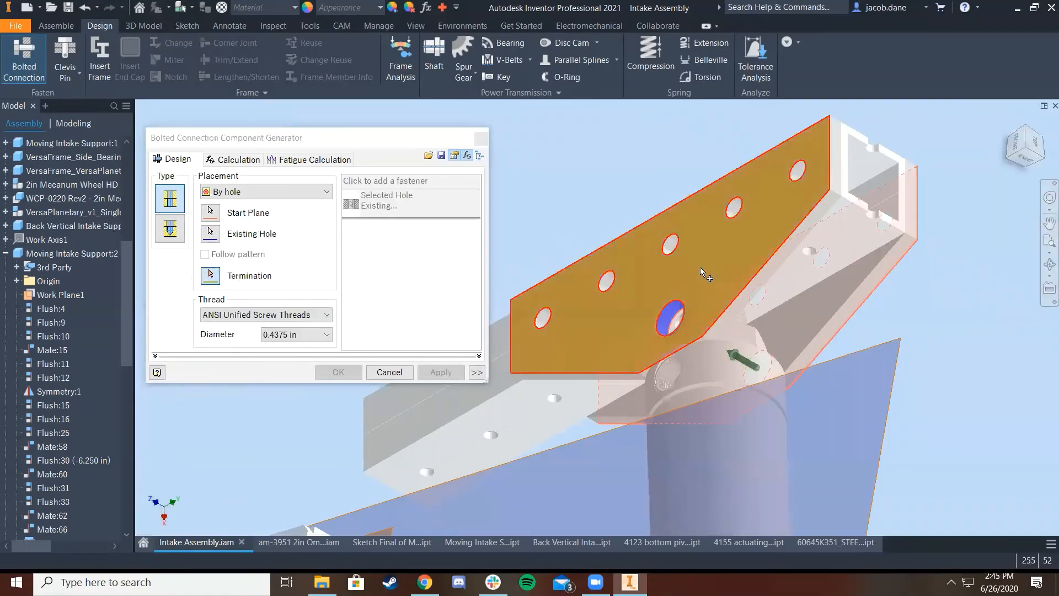
Add the AS 2465 - Inch bolt as the second connection's fastener ahead of the hole
left_click(391, 202)
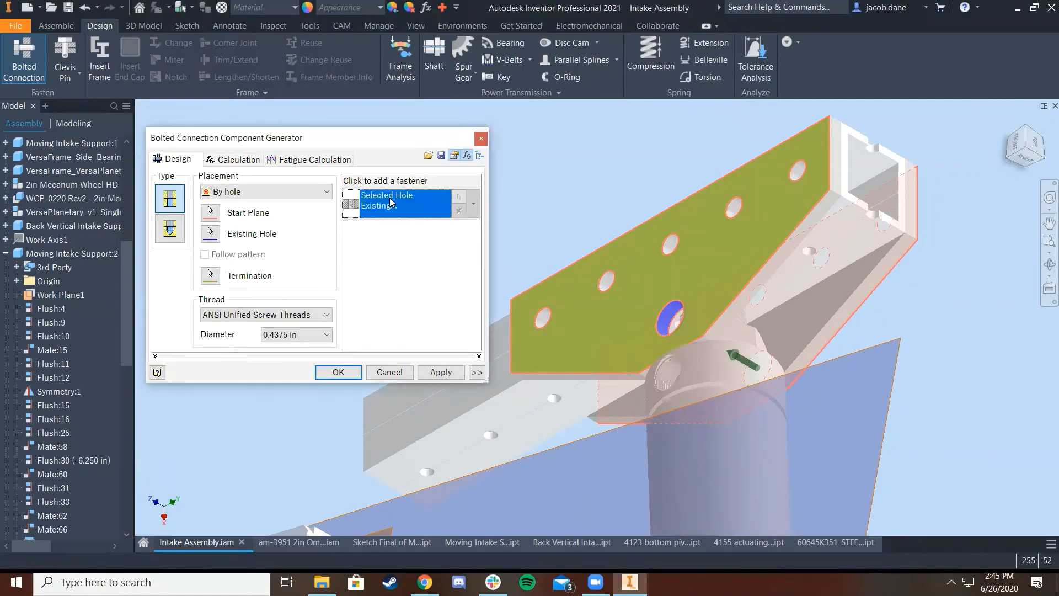
left_click(399, 184)
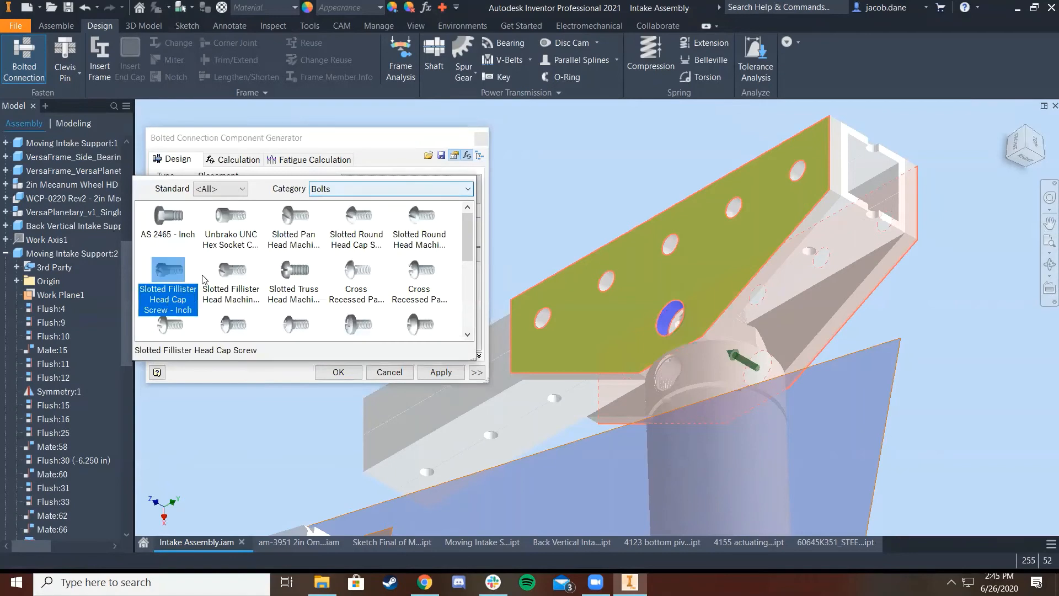
left_click(183, 230)
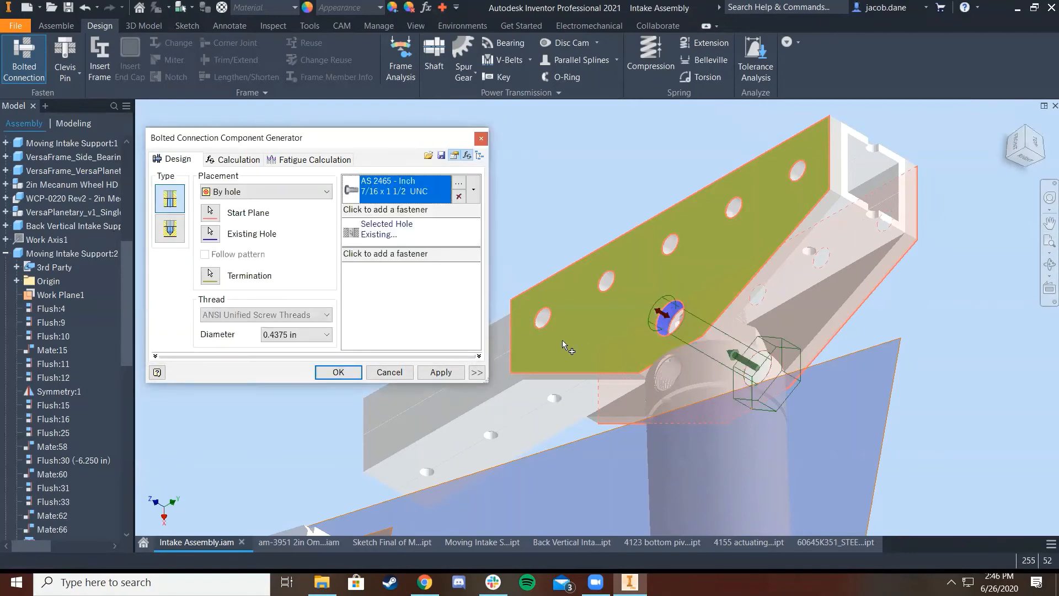
Add an AS 2465 - Inch nut at the termination end and generate the second bolted connection
middle_click_drag(615, 260, 531, 226)
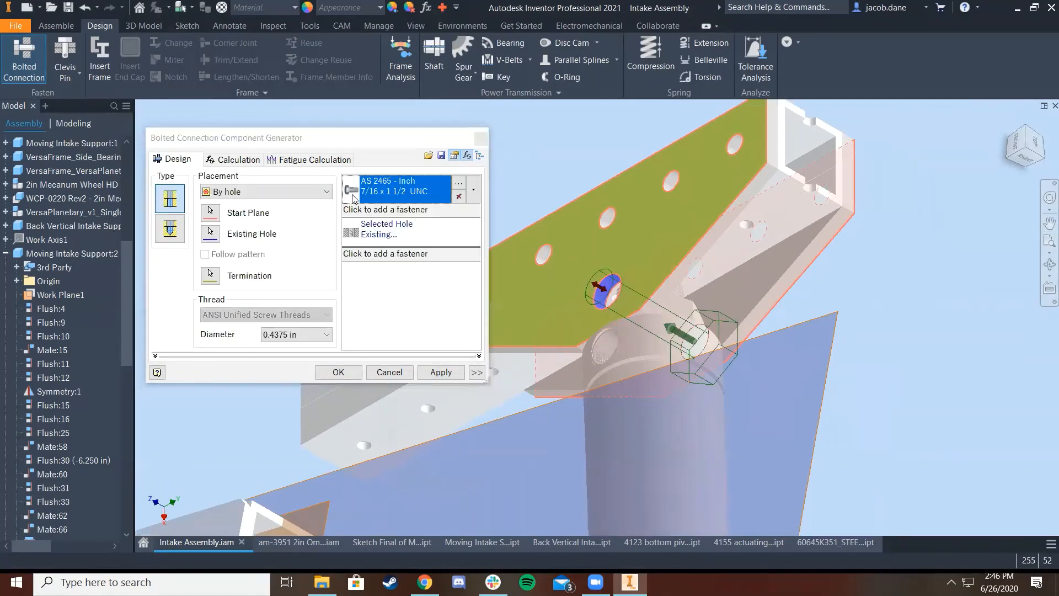
left_click(384, 254)
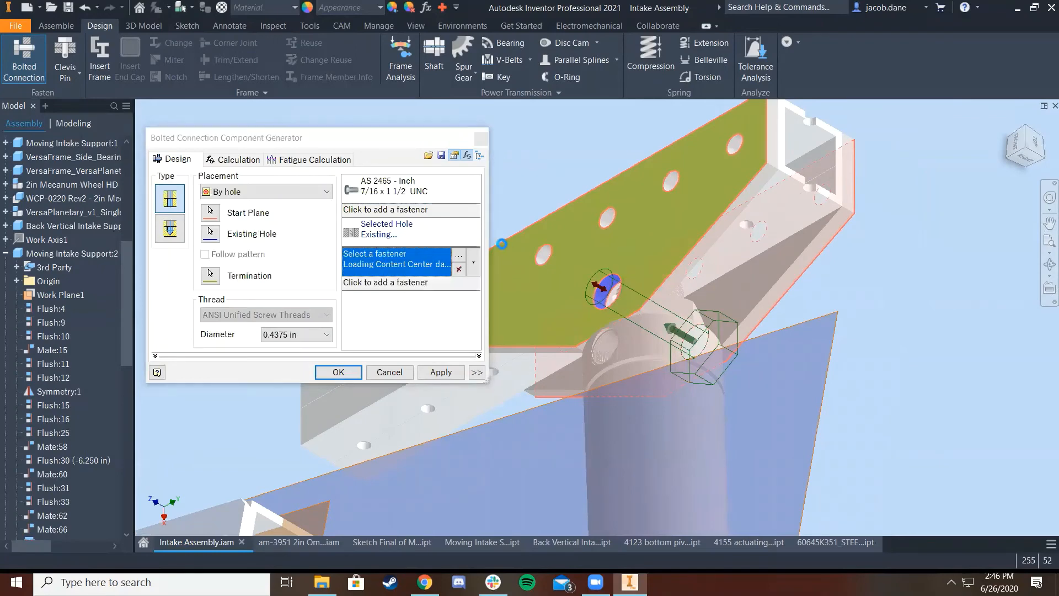
left_click(381, 263)
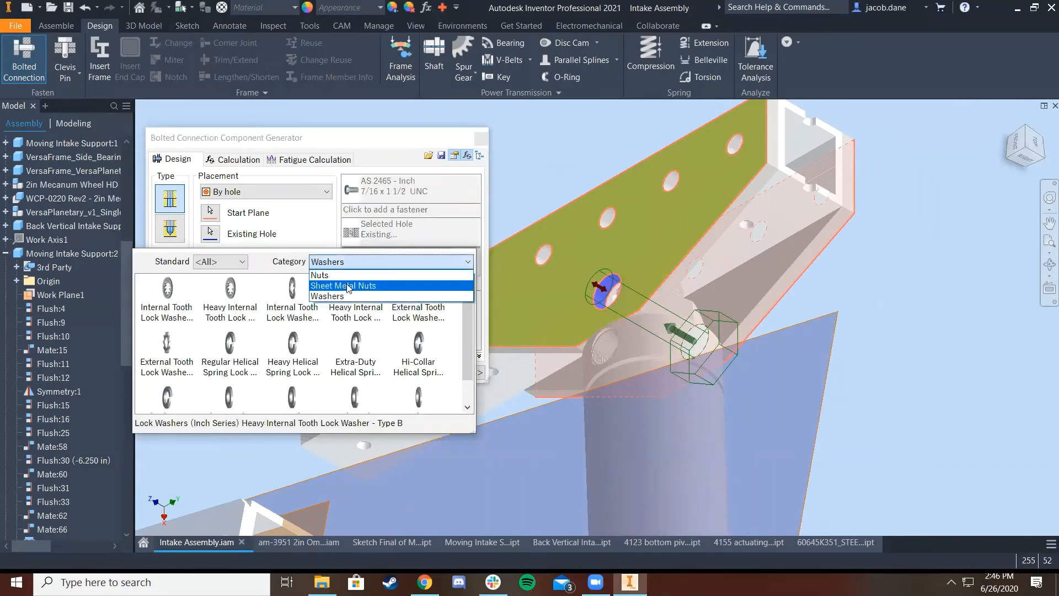
left_click(319, 275)
left_click(169, 293)
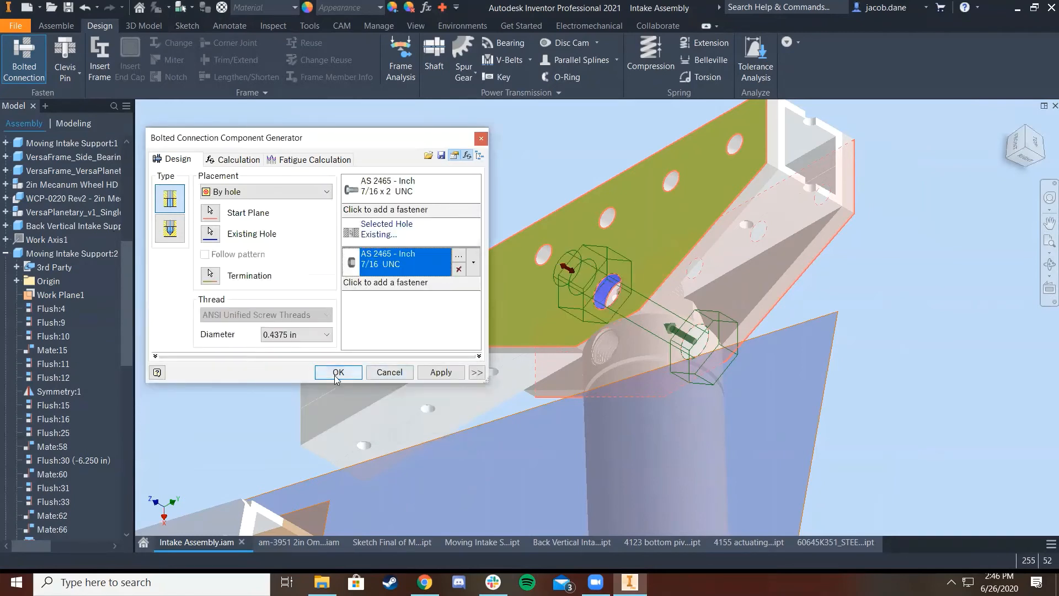
left_click(338, 373)
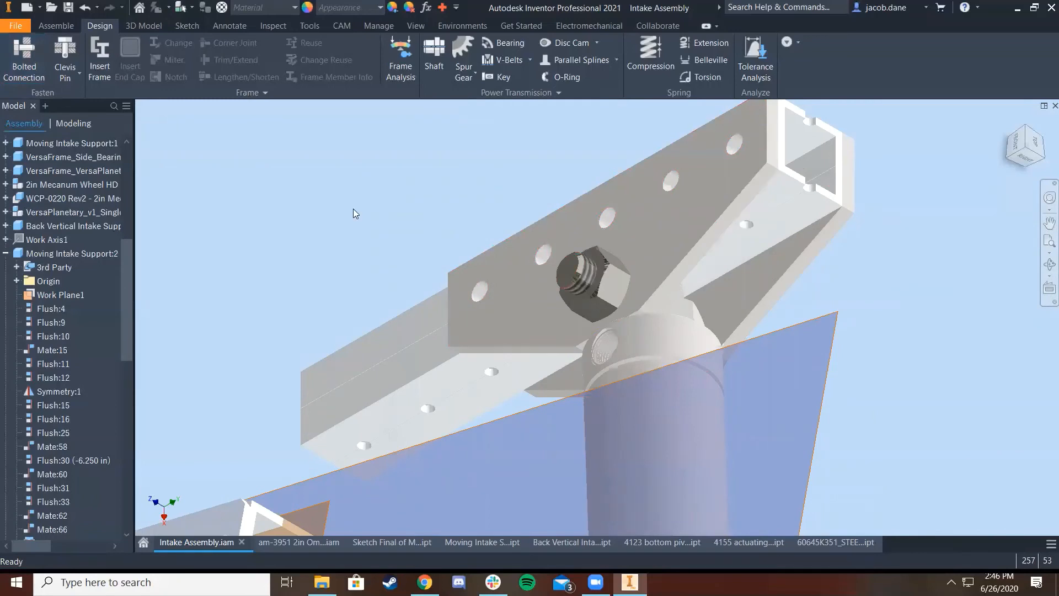
Copy the bolted connection from the cylinder's upper mount and paste two copies into the open space beside the intake
scroll(479, 253, "down", 5)
middle_click_drag(480, 252, 542, 250)
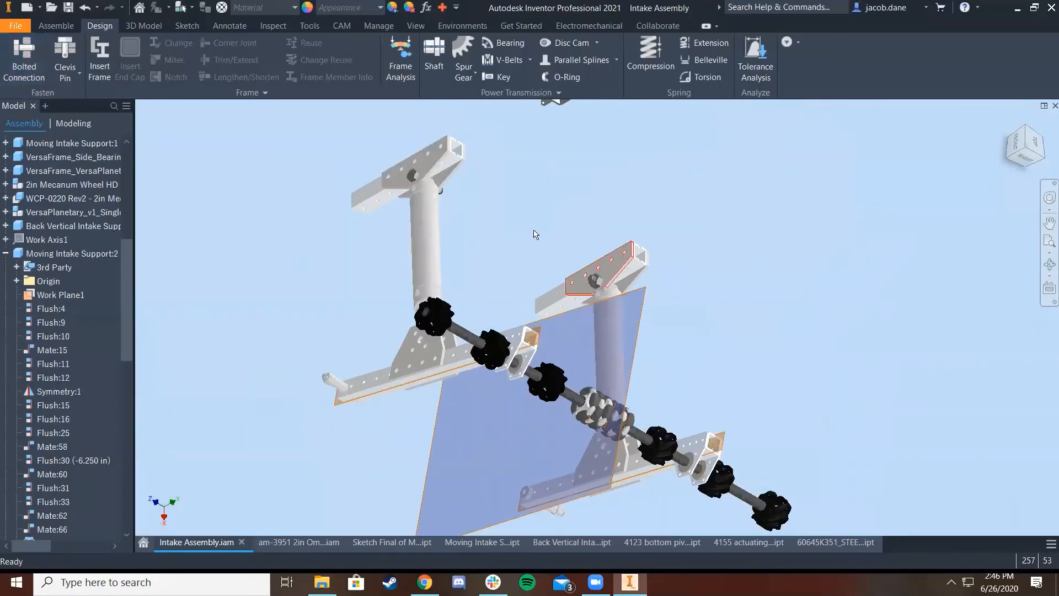
left_click_drag(1031, 150, 1025, 142)
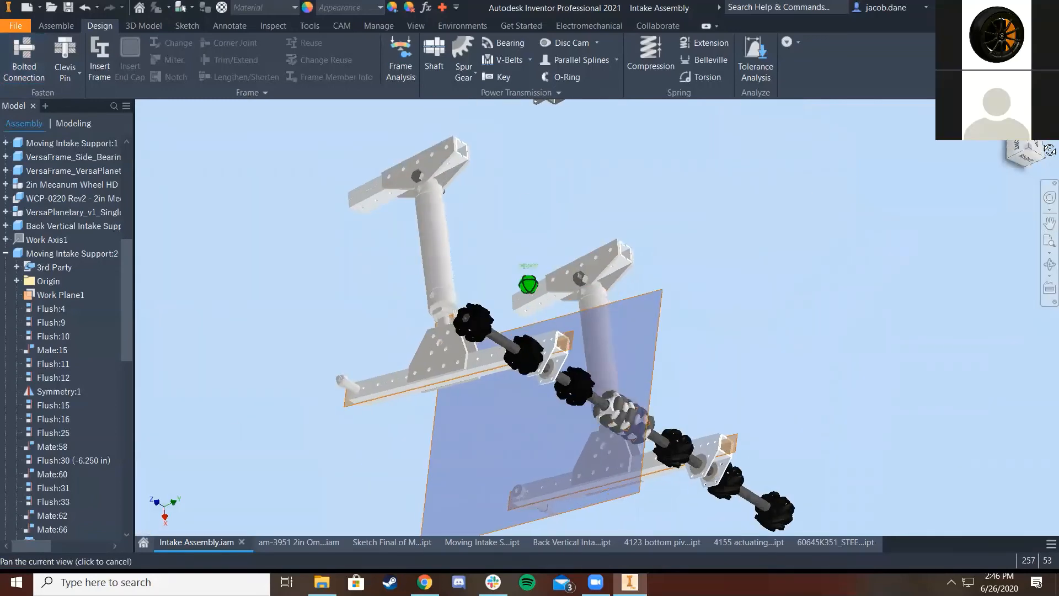
middle_click_drag(580, 193, 589, 230)
scroll(359, 251, "up", 5)
scroll(359, 251, "down", 5)
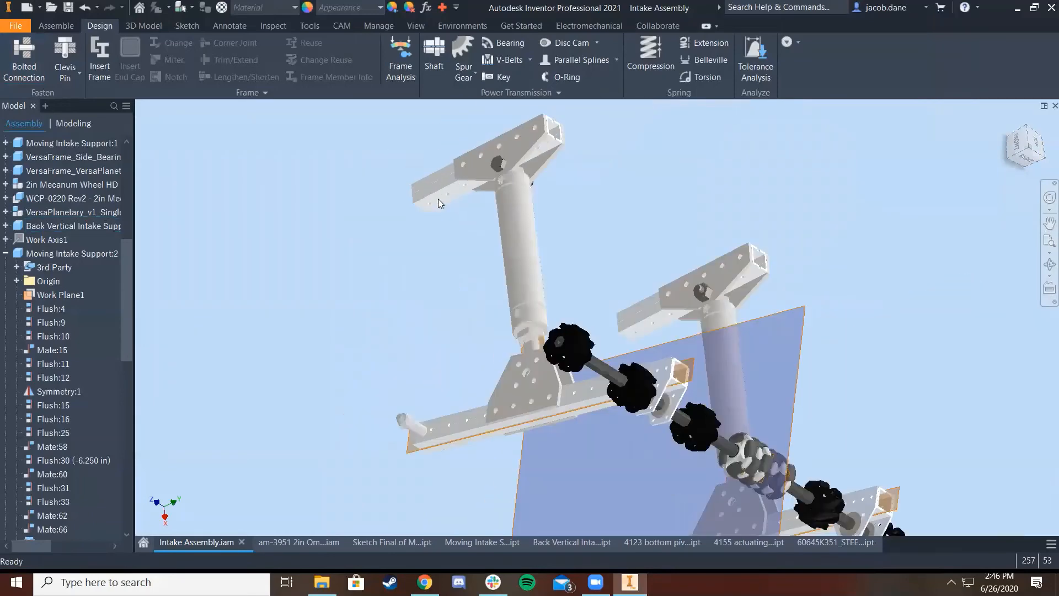
scroll(440, 221, "up", 4)
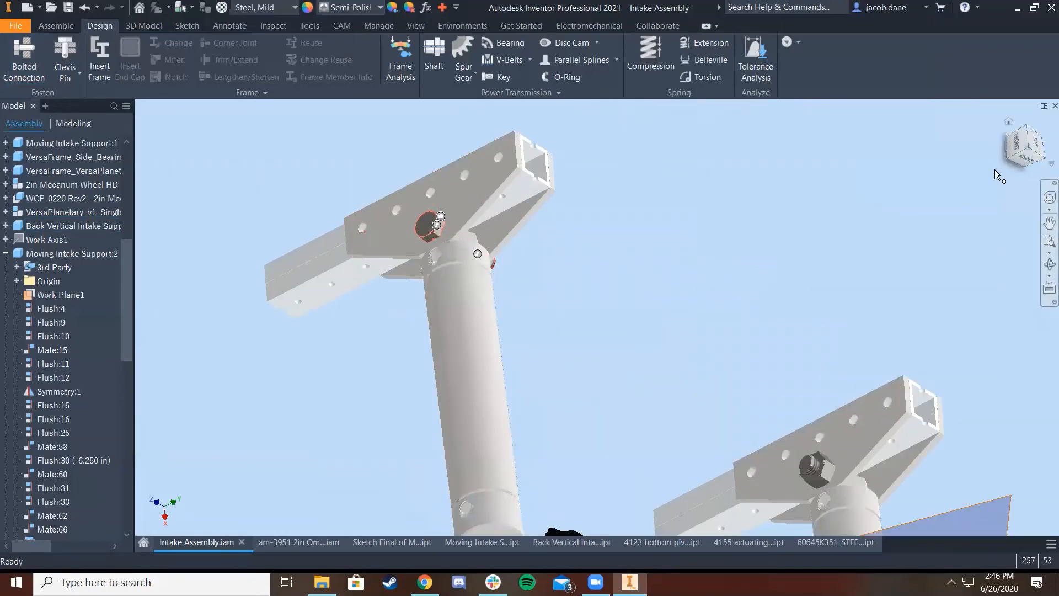
left_click(1043, 157)
scroll(601, 352, "up", 4)
scroll(684, 292, "down", 6)
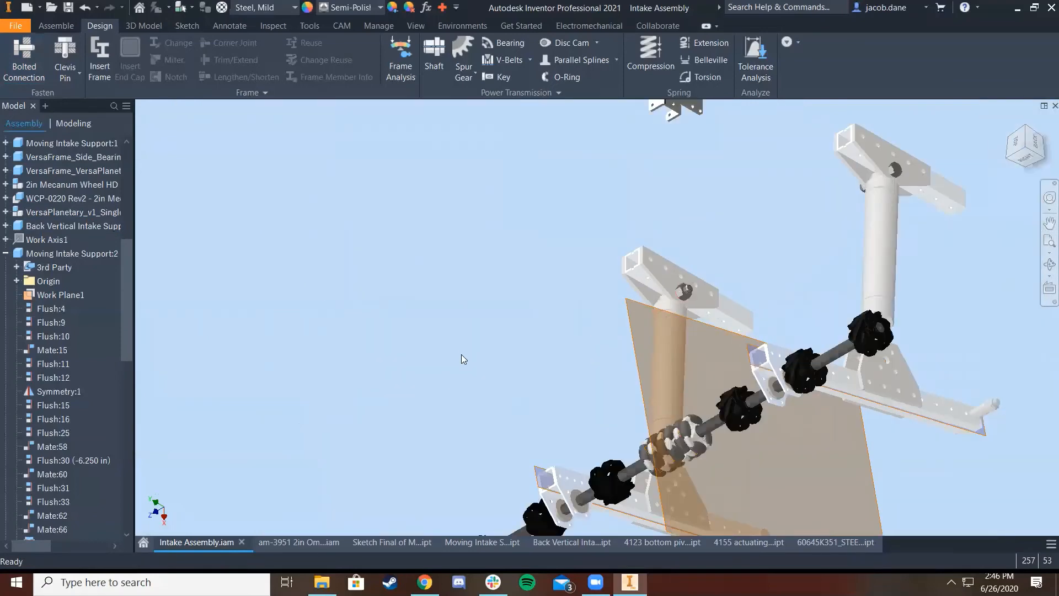
scroll(464, 355, "down", 3)
scroll(531, 249, "up", 5)
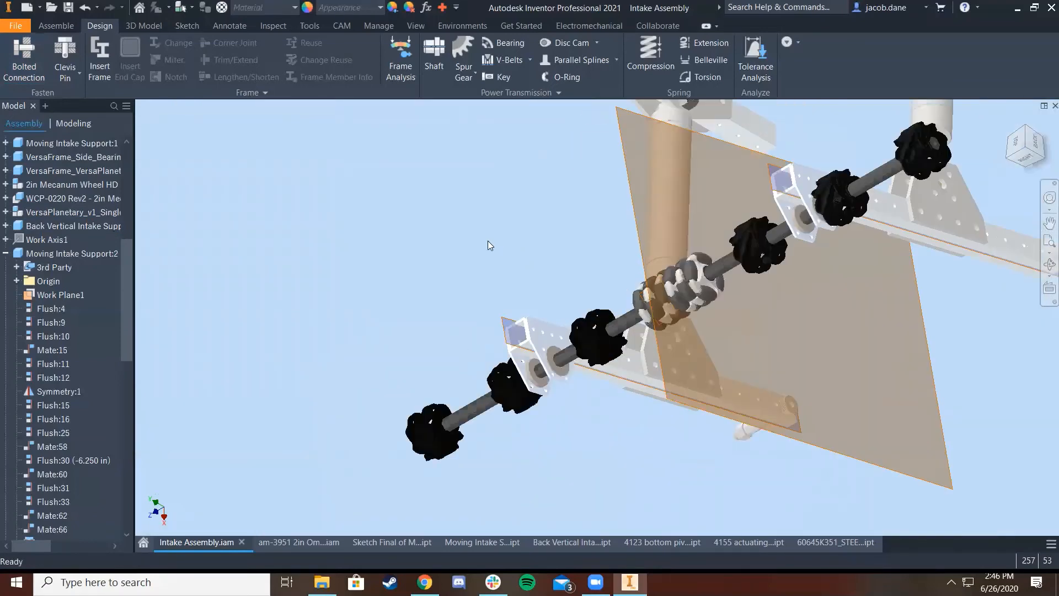
key("ctrl+v")
middle_click_drag(603, 278, 521, 315)
middle_click_drag(582, 349, 447, 424)
right_click(822, 247)
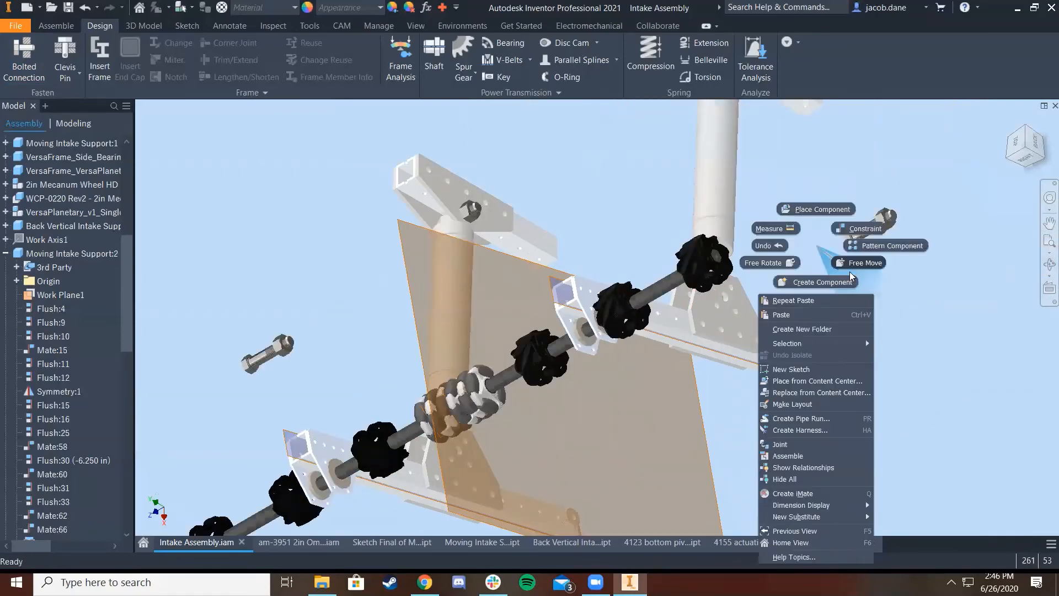
left_click(821, 249)
Start an Insert constraint from the circular edge under the head of the pasted bolt beside the far cylinder
scroll(821, 250, "down", 3)
middle_click_drag(831, 251, 752, 325)
scroll(752, 322, "down", 3)
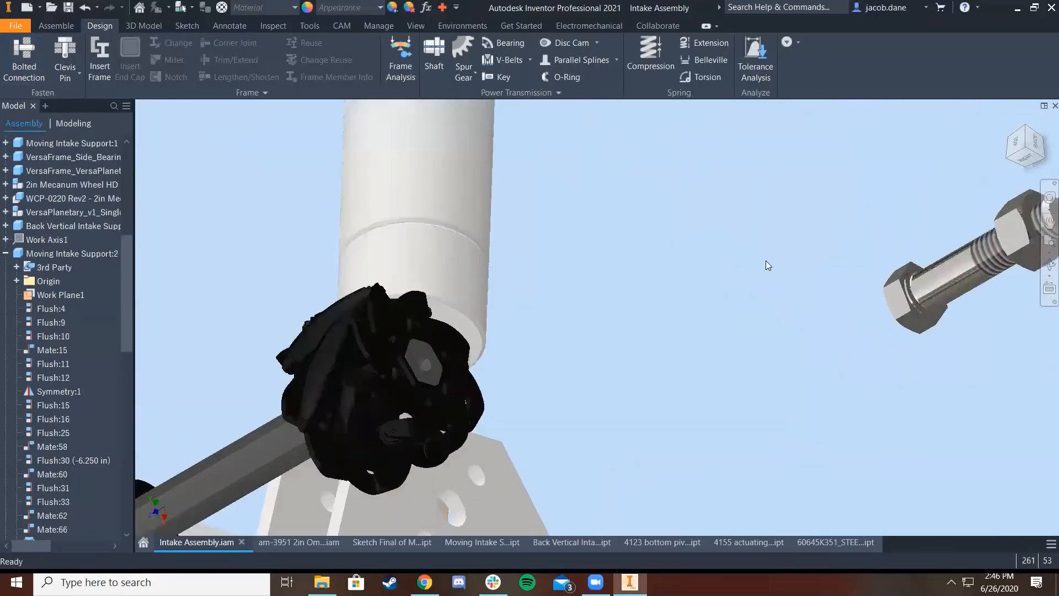
scroll(717, 254, "down", 3)
middle_click_drag(671, 249, 613, 243)
scroll(612, 244, "up", 3)
scroll(734, 249, "down", 4)
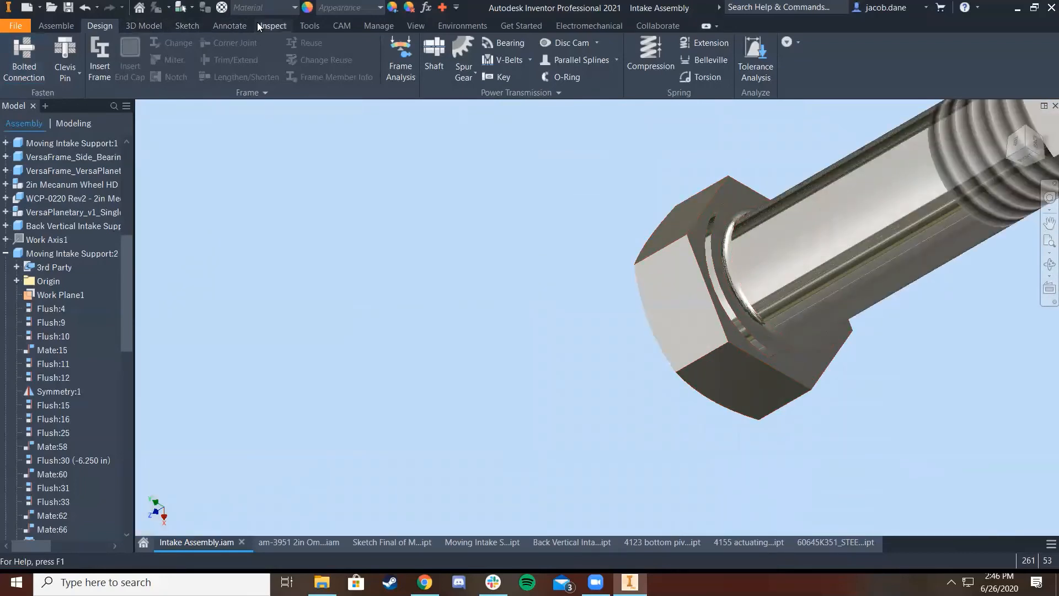
left_click(56, 25)
left_click(196, 65)
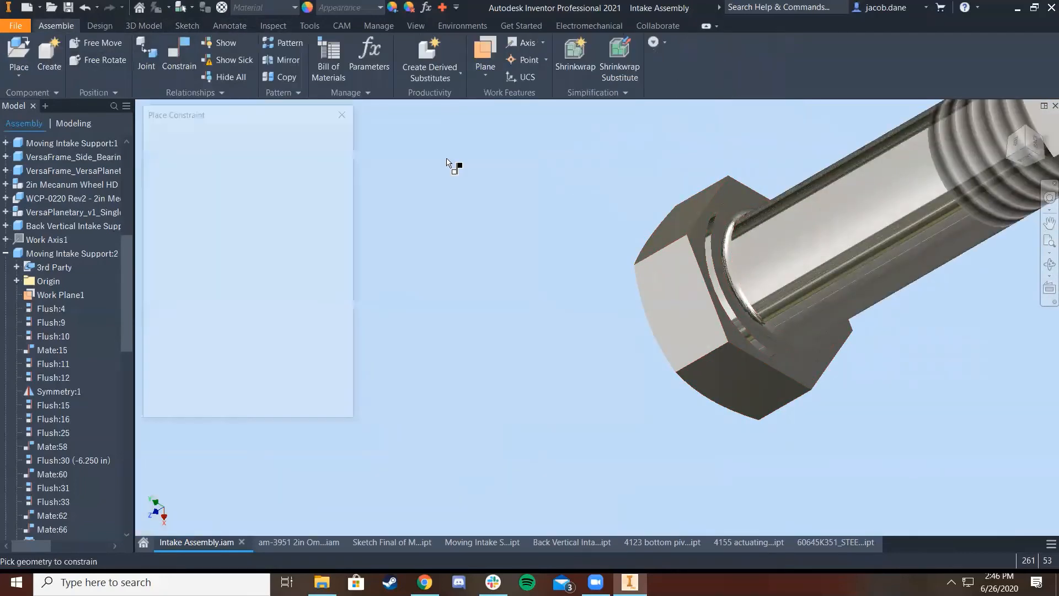
scroll(717, 287, "down", 2)
scroll(765, 295, "down", 2)
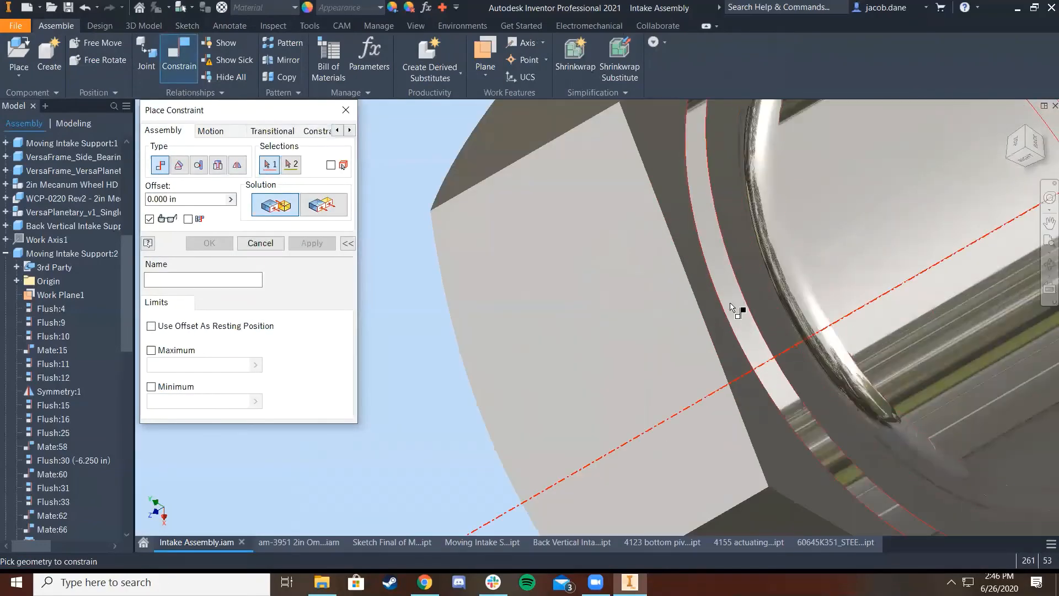
left_click(728, 306)
left_click(217, 164)
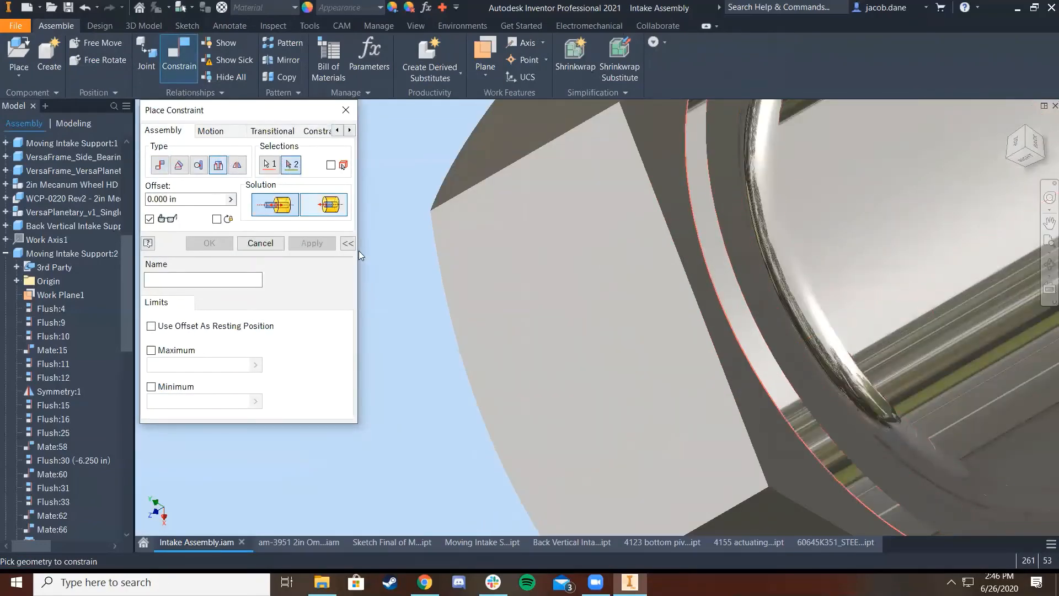
Try to insert the pasted bolt into the enlarged cylinder mount hole of the far plate, and cancel the constraint
scroll(565, 313, "up", 3)
scroll(374, 321, "up", 8)
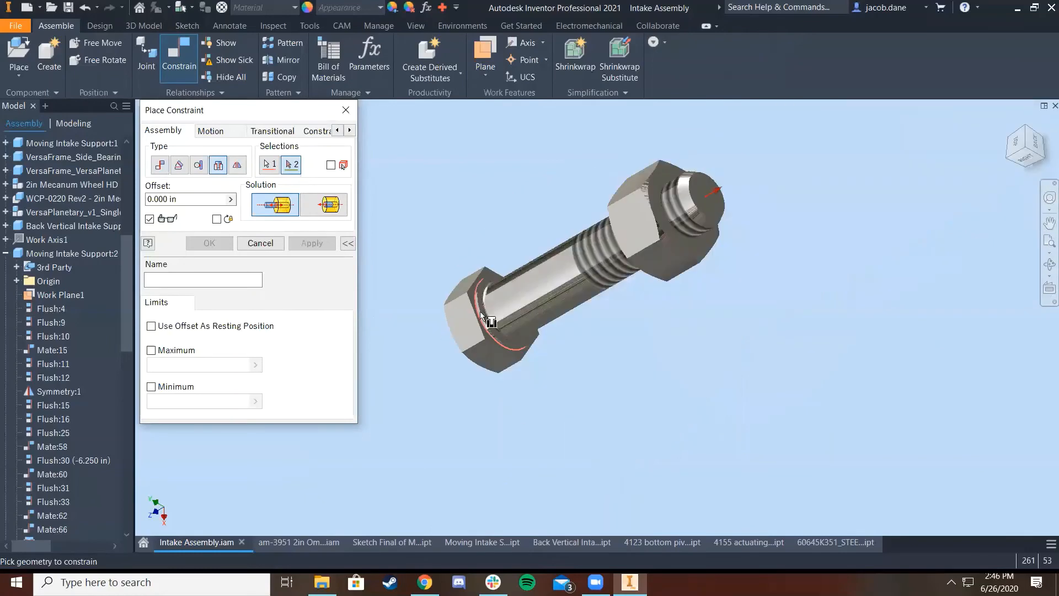
scroll(503, 370, "down", 3)
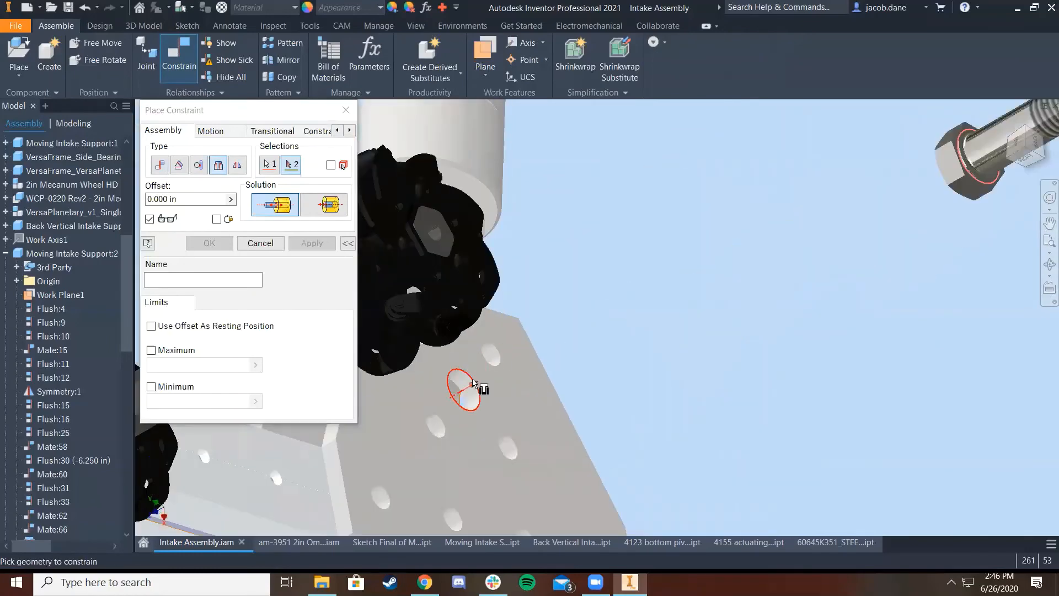
left_click(472, 379)
scroll(455, 411, "up", 5)
middle_click_drag(623, 360, 817, 315)
scroll(818, 320, "up", 3)
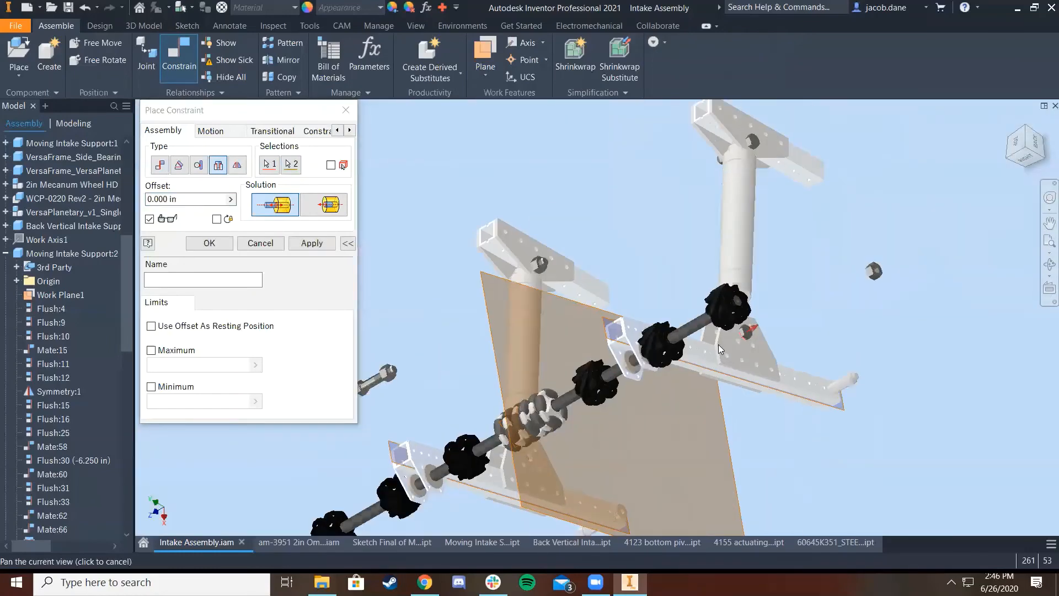
left_click(312, 246)
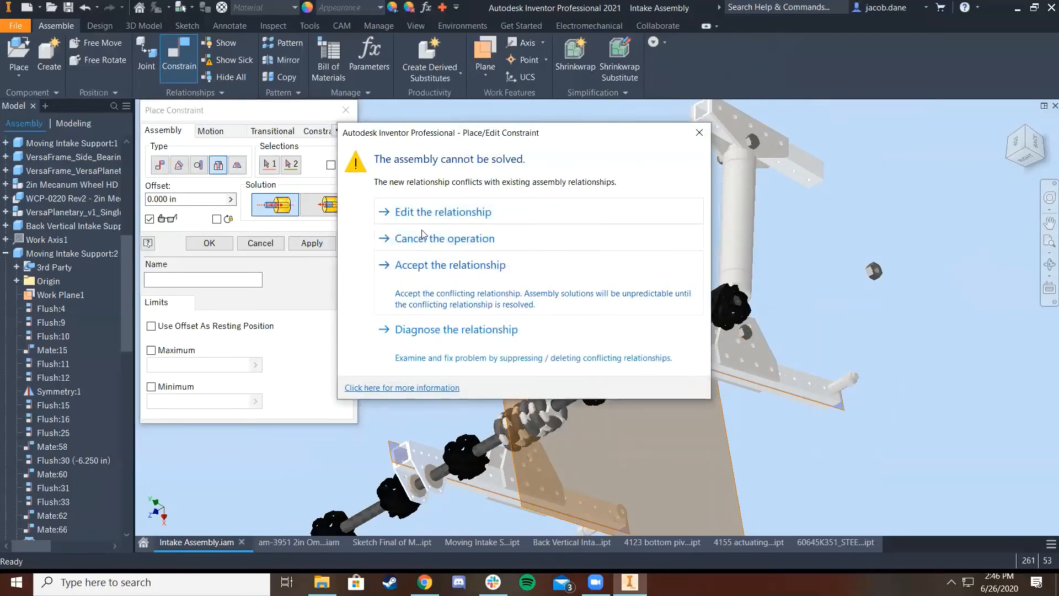
left_click(702, 134)
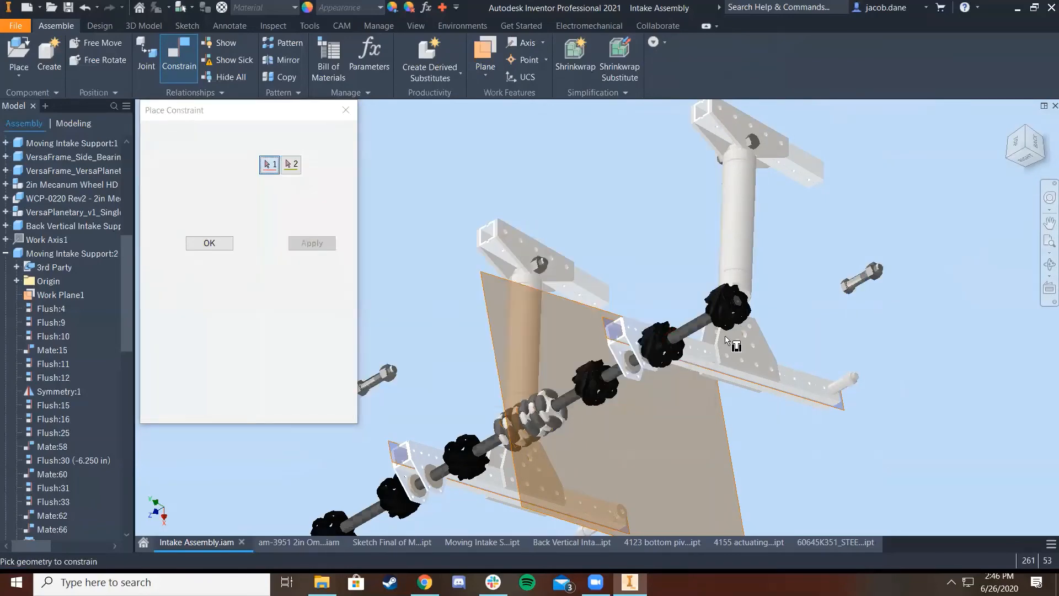
scroll(863, 282, "down", 5)
right_click(656, 252)
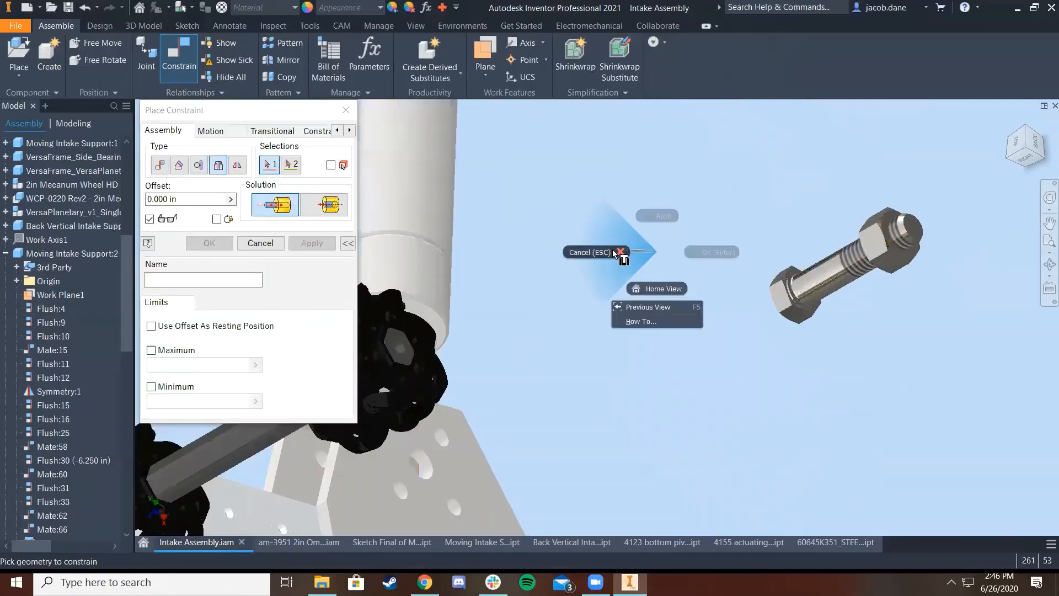
left_click(614, 252)
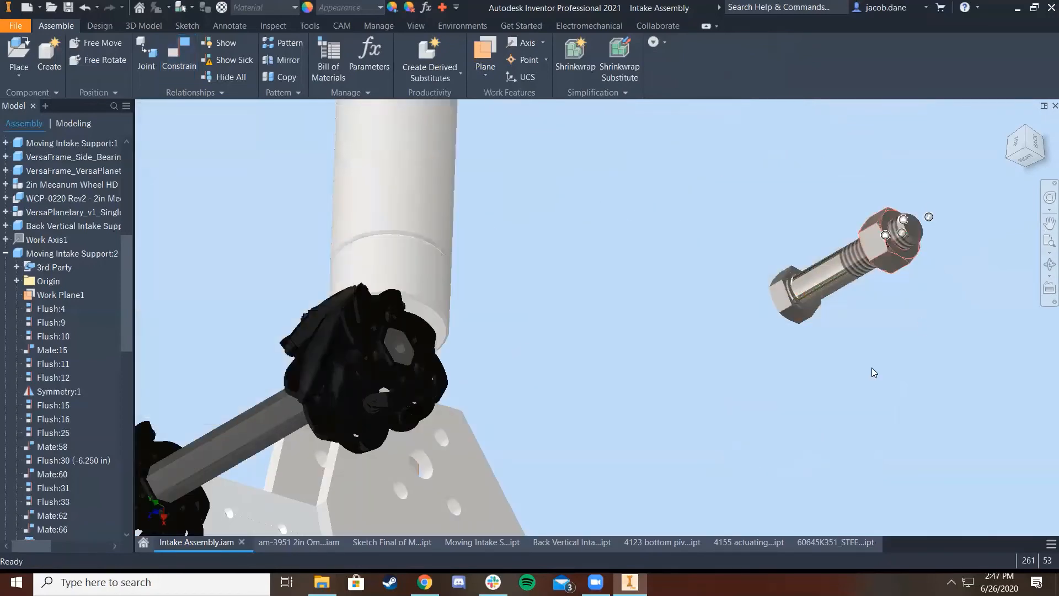
Delete both pasted bolted connection copies from the open space on either side of the intake
scroll(827, 449, "up", 5)
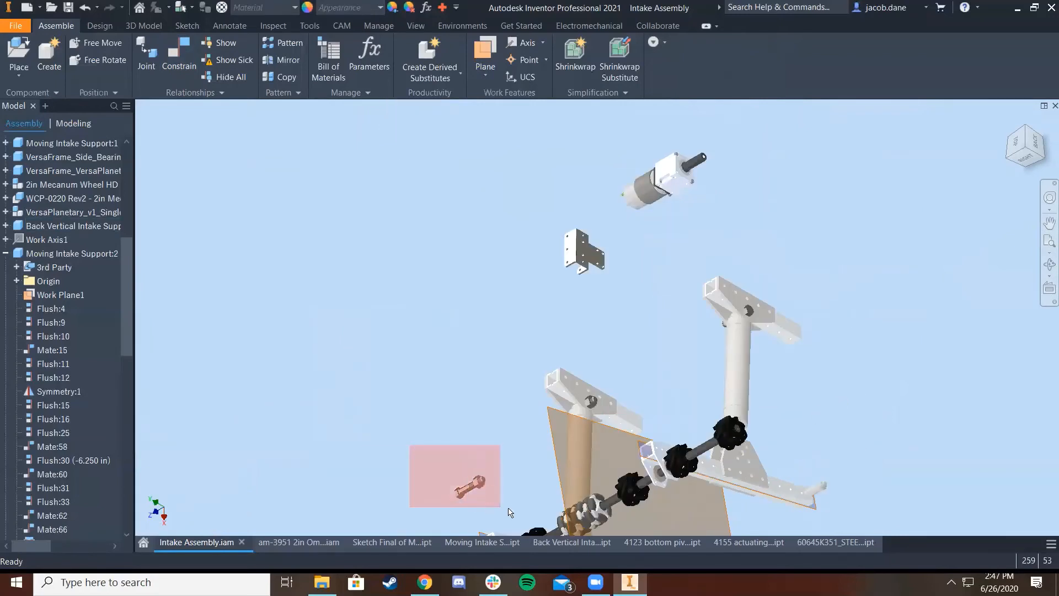
scroll(489, 442, "up", 5)
middle_click_drag(489, 442, 569, 379)
scroll(570, 378, "down", 3)
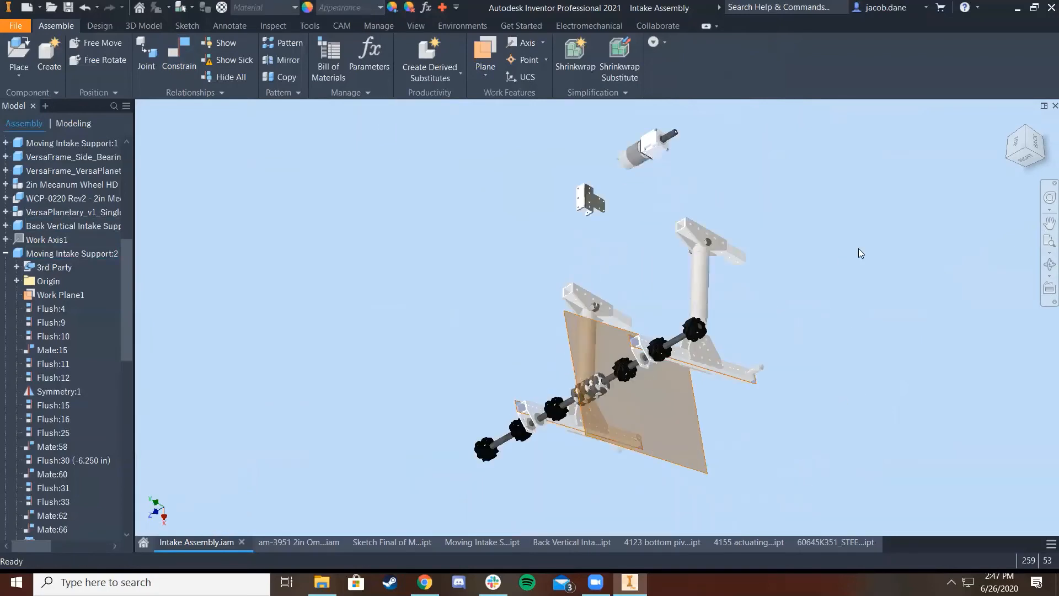
Start a bolted connection for the cylinder's rod-end mount, using the plate's outer face as the start plane
middle_click_drag(892, 210, 592, 392, "shift")
scroll(663, 326, "down", 5)
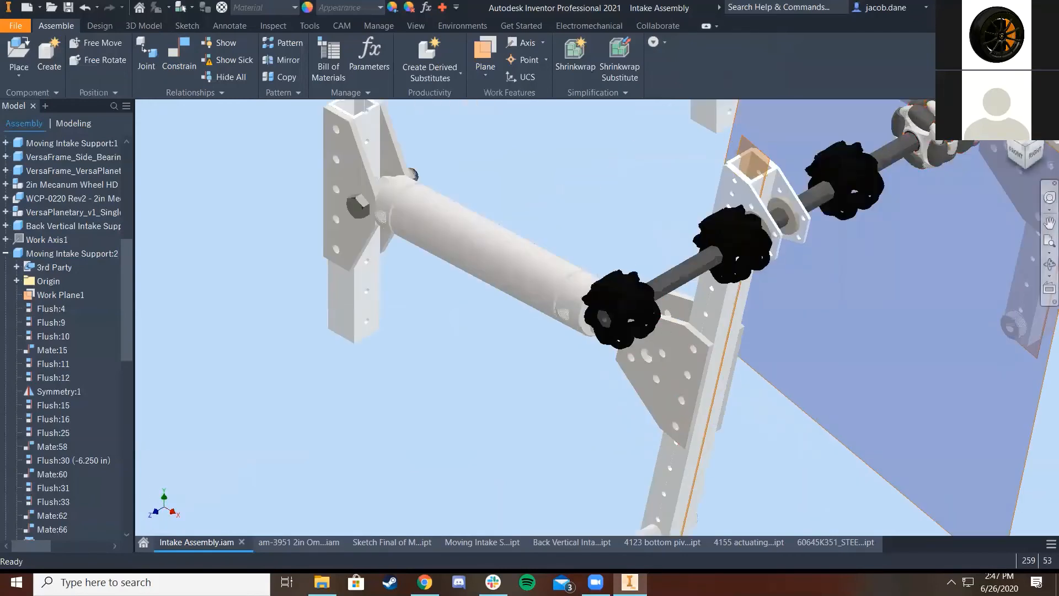
middle_click_drag(810, 337, 709, 312, "shift")
scroll(710, 311, "up", 3)
scroll(707, 307, "down", 6)
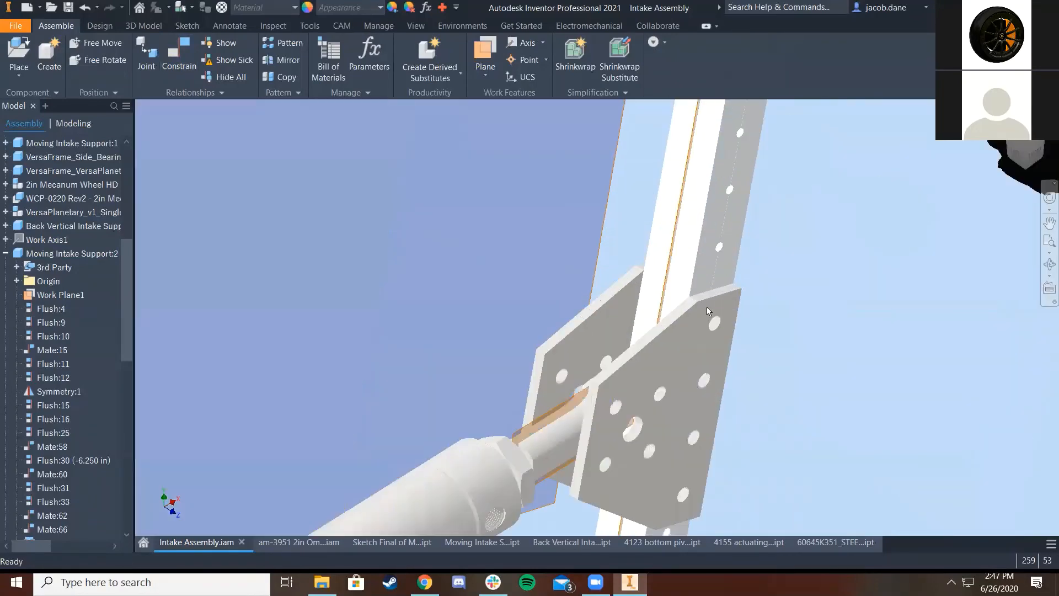
left_click(100, 25)
left_click(24, 55)
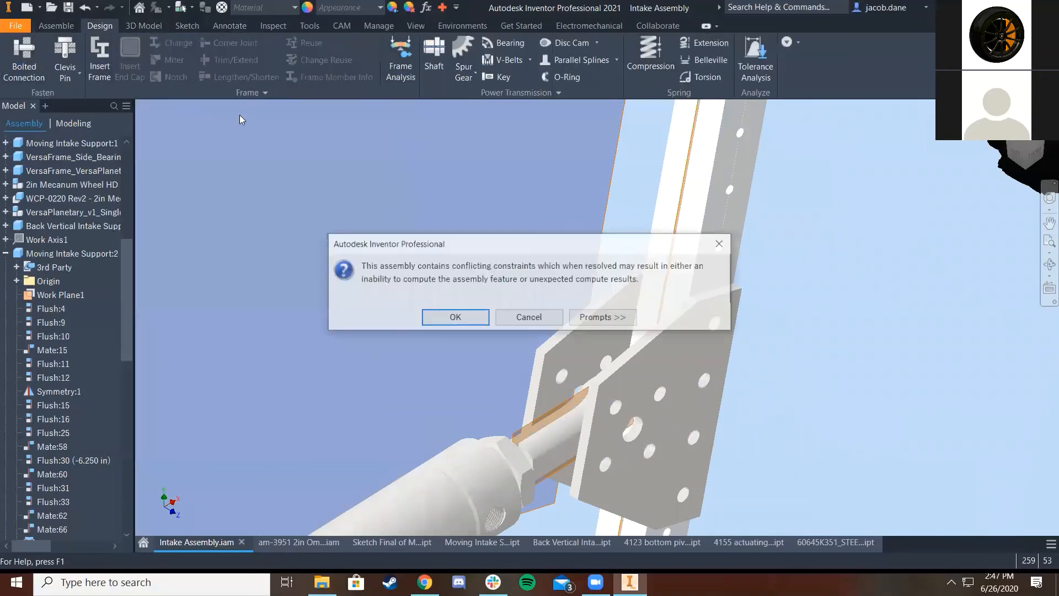
left_click(530, 321)
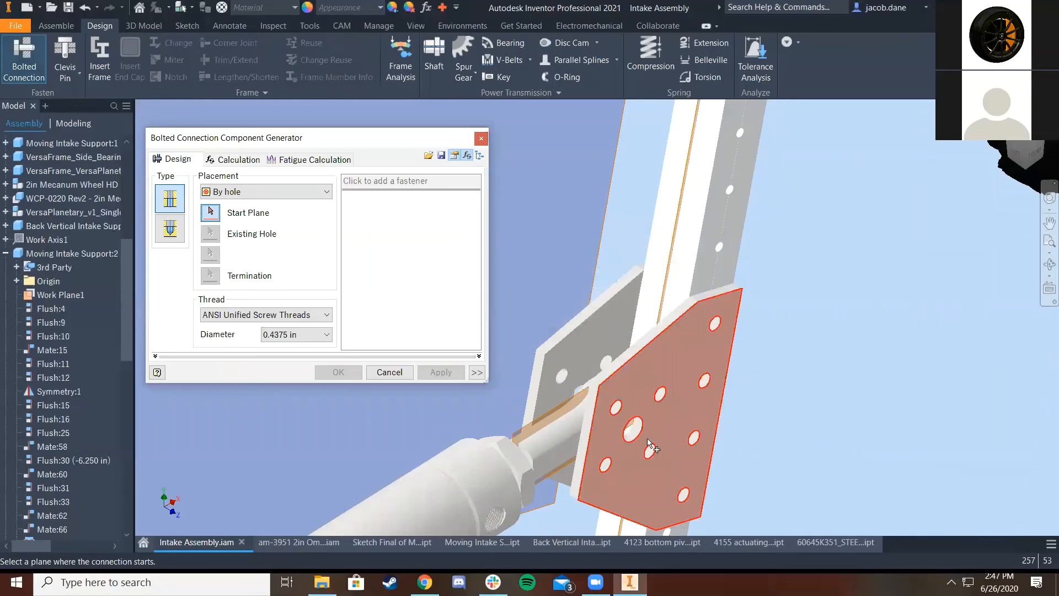
left_click(668, 421)
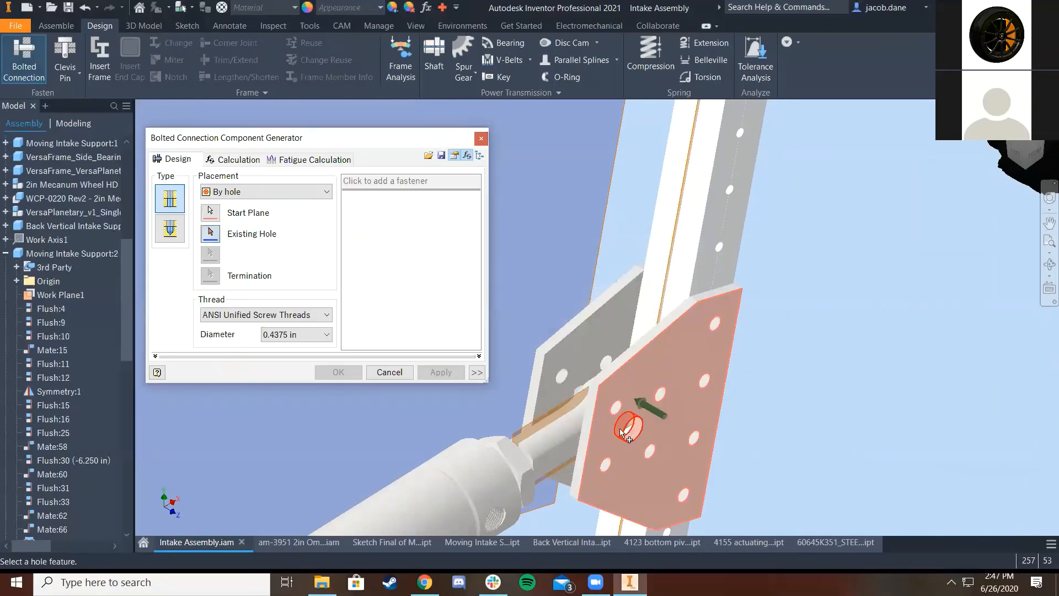
Set the enlarged rod-end mount hole as the existing hole and the opposite plate's outer face as the termination
middle_click_drag(831, 357, 960, 342, "shift")
scroll(596, 270, "down", 6)
scroll(585, 273, "up", 10)
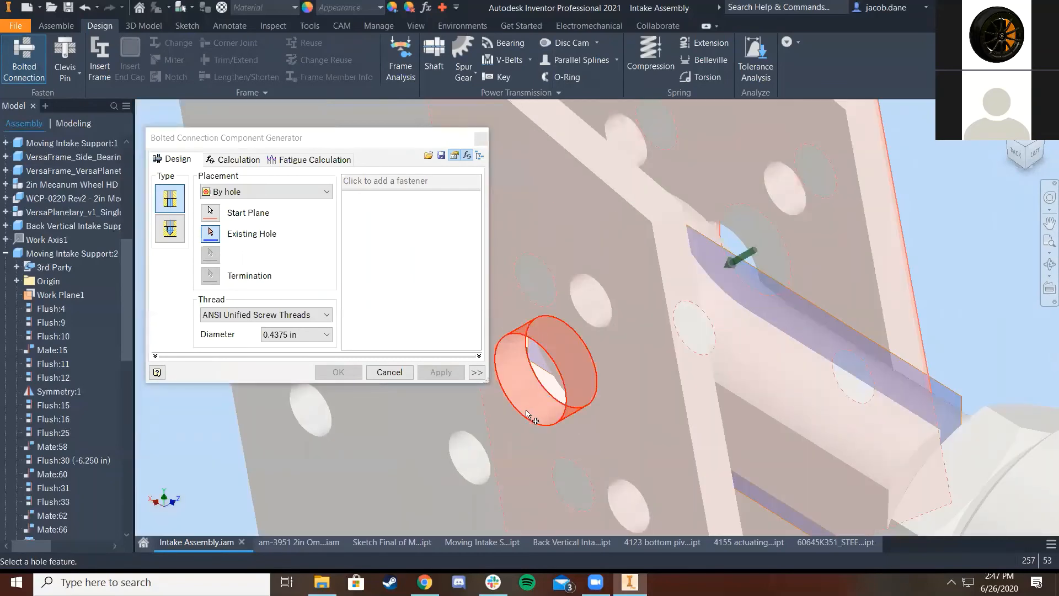
left_click(533, 406)
scroll(533, 381, "down", 4)
left_click(527, 350)
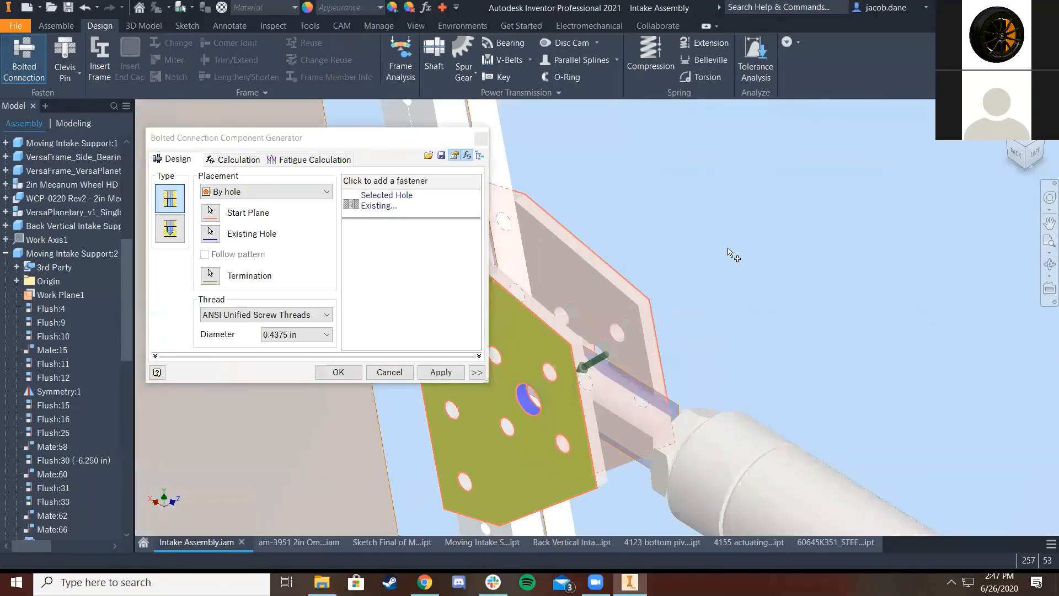
Add the AS 2465 - Inch bolt as the rod-end connection's fastener ahead of the hole
scroll(728, 249, "down", 3)
left_click(411, 188)
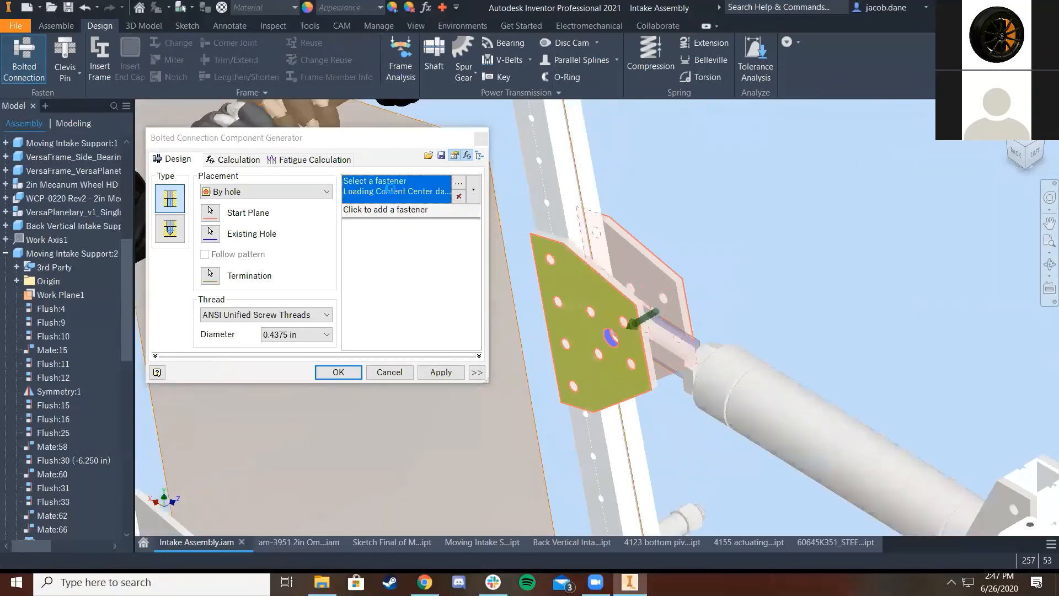
left_click(170, 217)
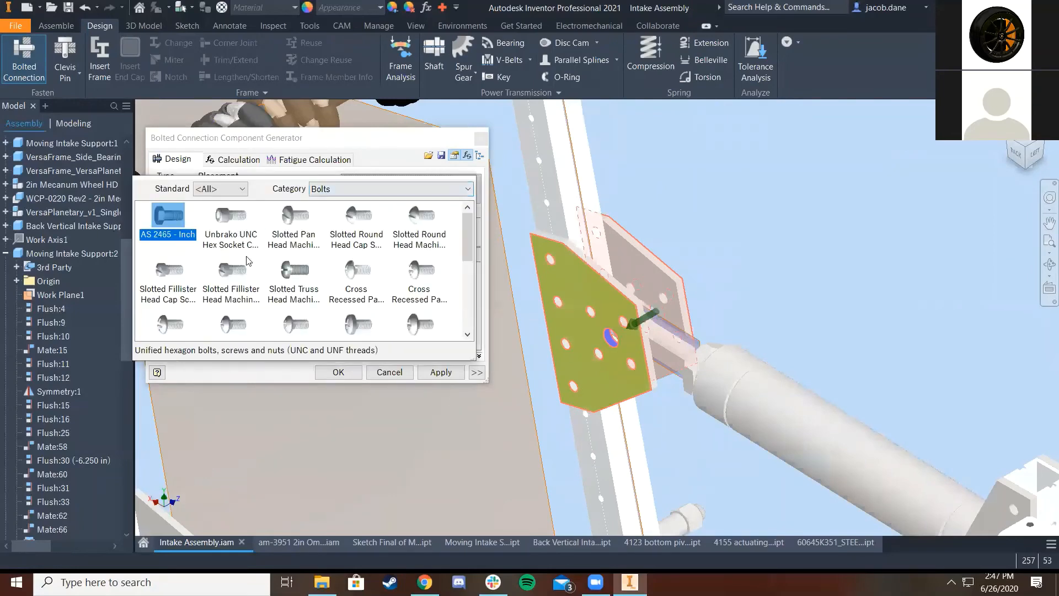
Add a nut from the Nuts category at the termination end and generate the rod-end bolted connection
left_click(389, 254)
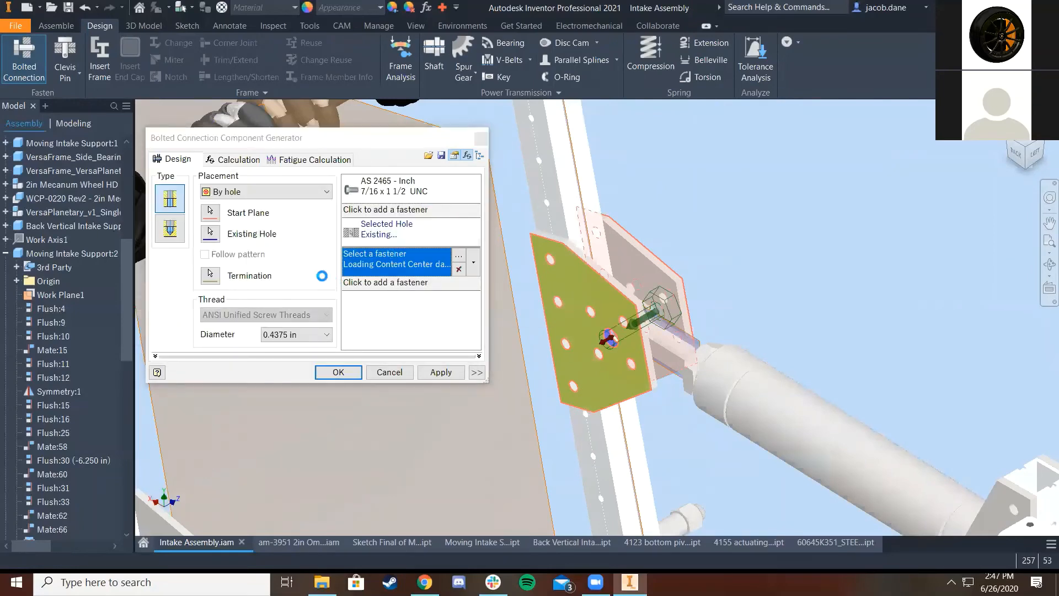
left_click(320, 261)
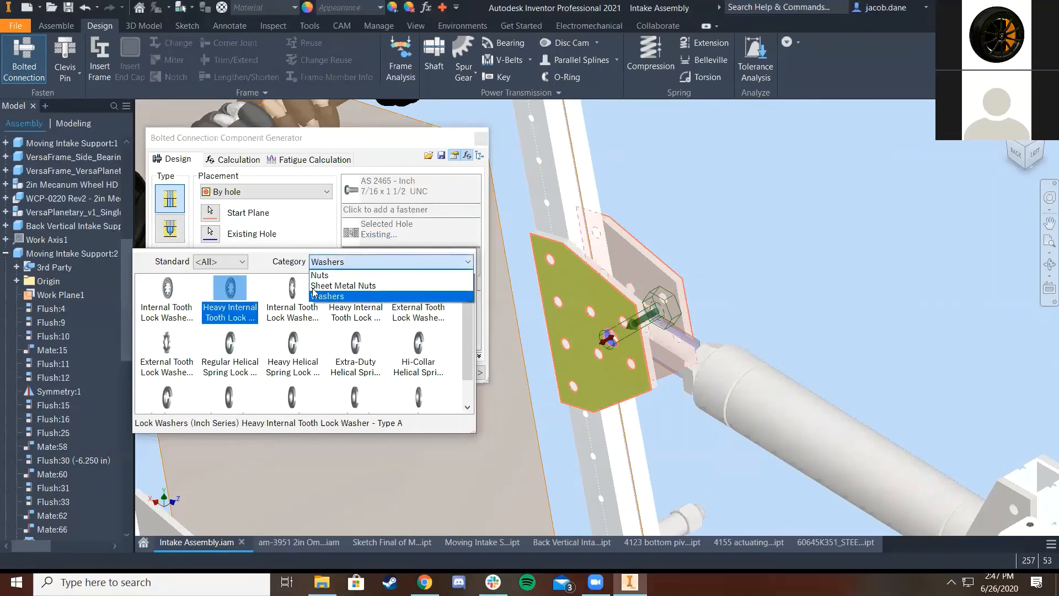
left_click(321, 274)
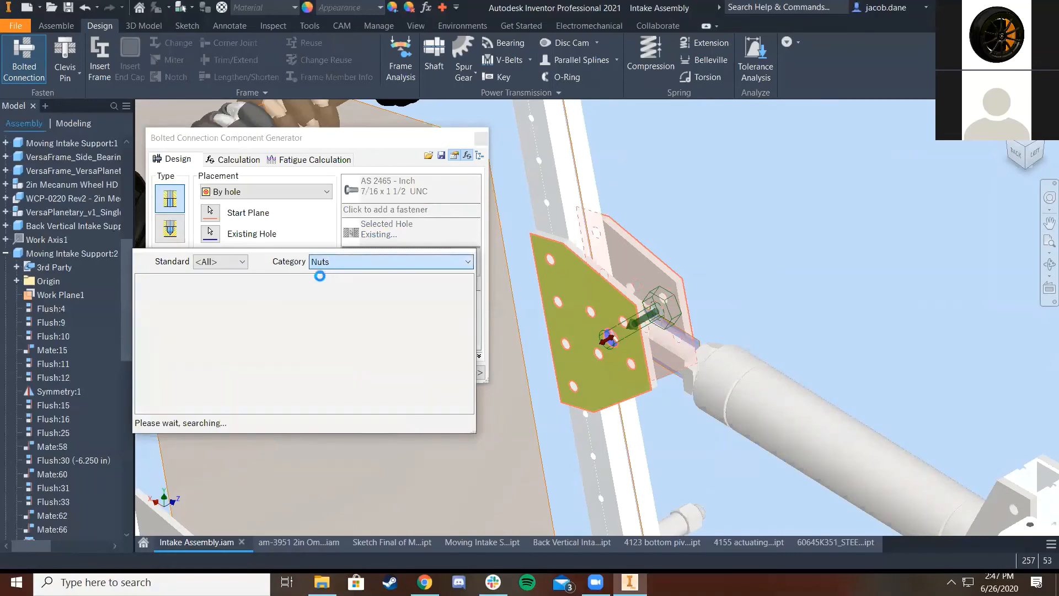
left_click(235, 311)
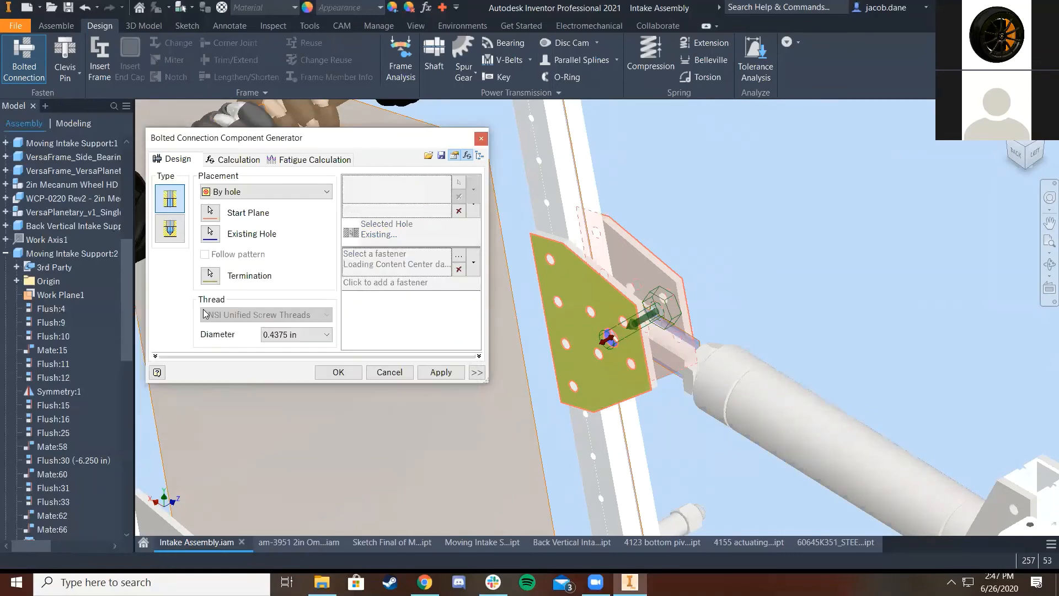
left_click(356, 375)
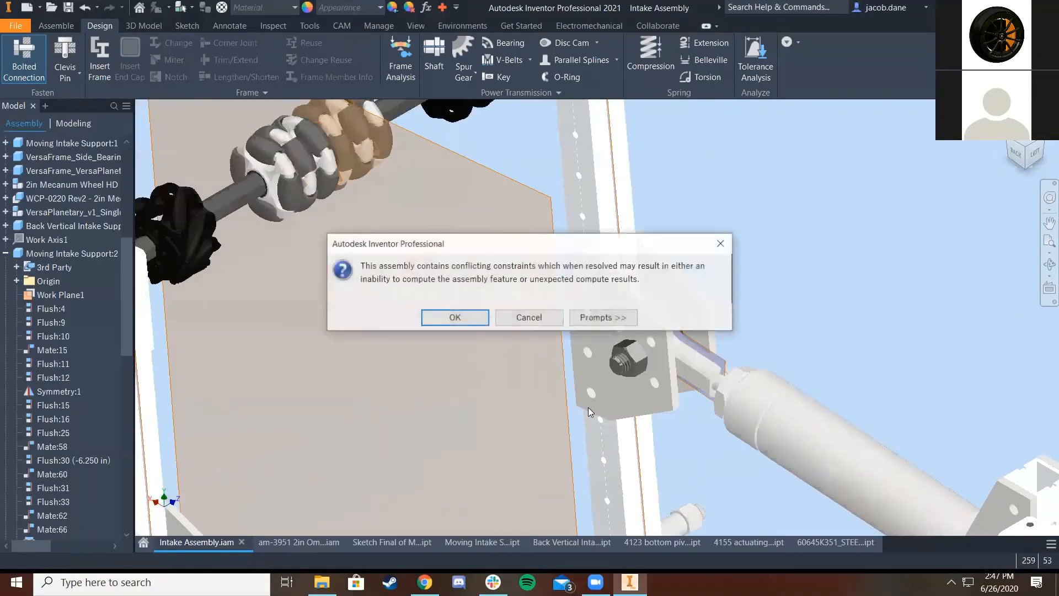
Start another bolted connection on the outer face of the other cylinder's rod-end mount plate
left_click(434, 316)
scroll(545, 373, "up", 5)
middle_click_drag(557, 440, 709, 381)
scroll(546, 388, "down", 3)
scroll(548, 393, "down", 5)
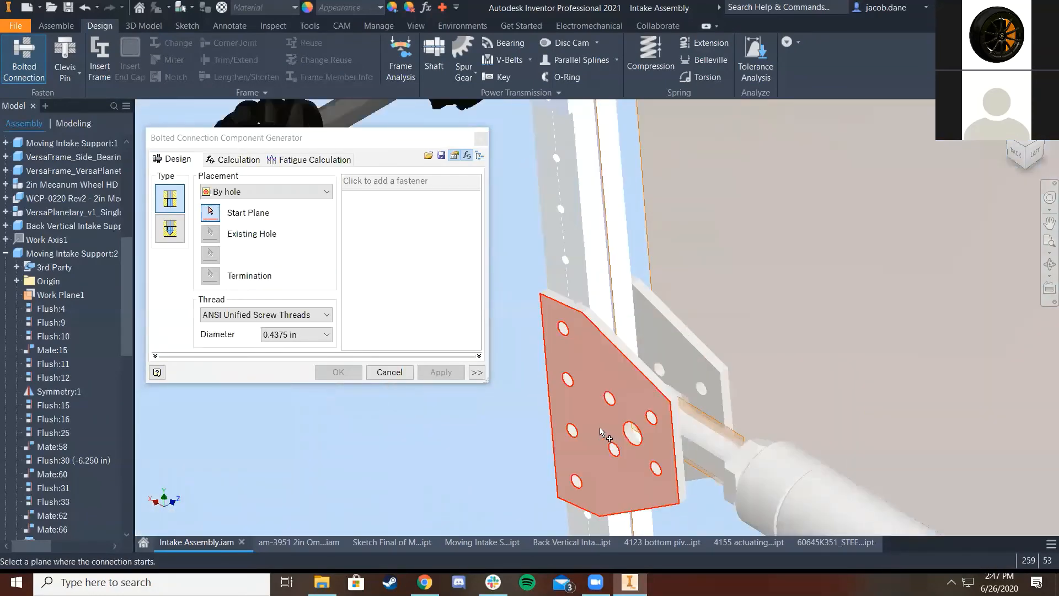
left_click(535, 319)
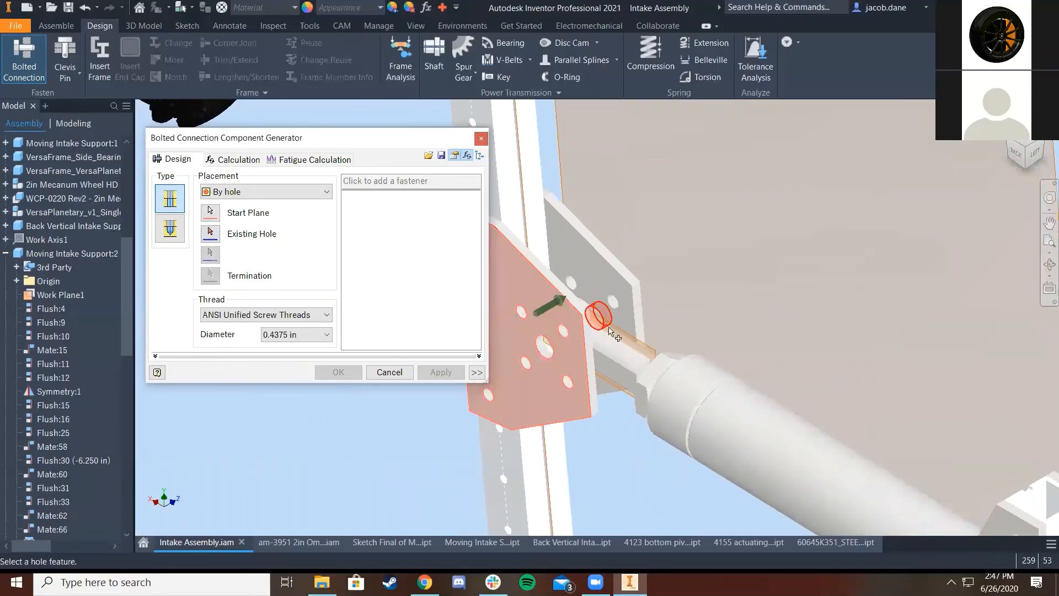
Choose the other cylinder's rod-end mount hole as the existing hole and end the connection on the opposite plate's outer face
left_click(545, 353)
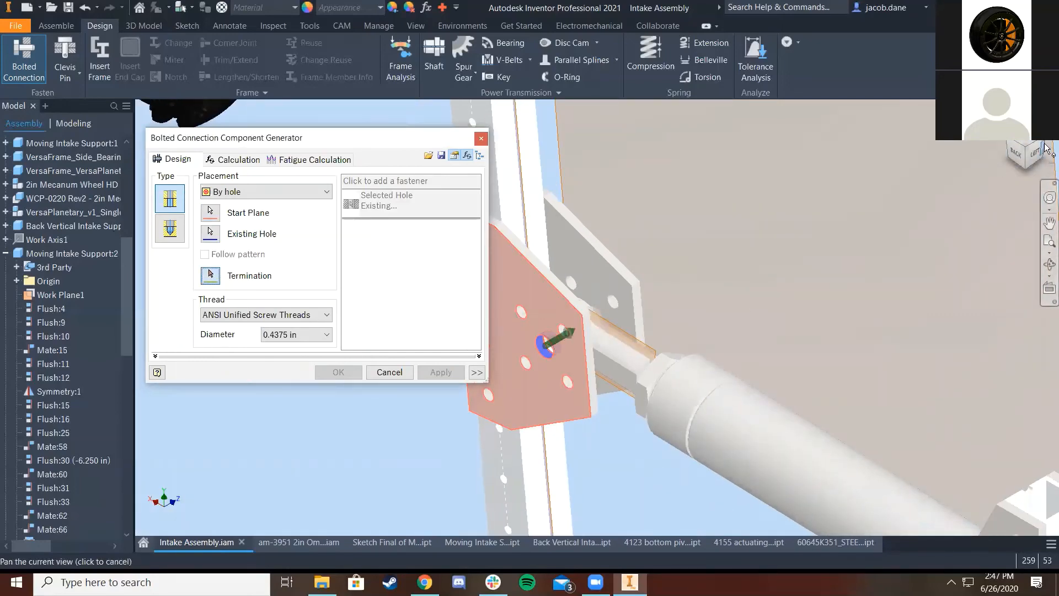
left_click(1044, 146)
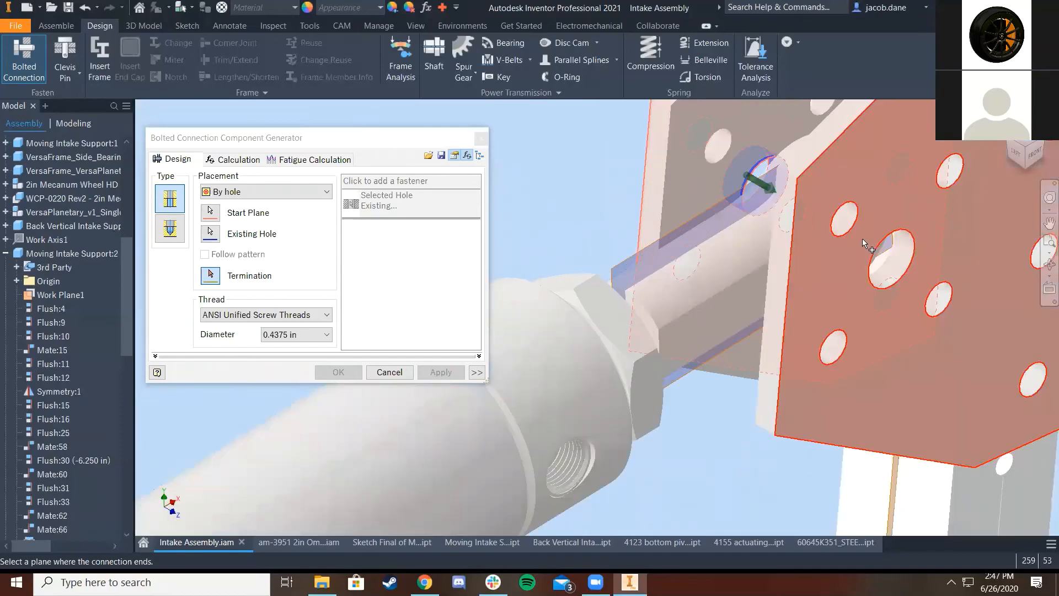
left_click(829, 284)
scroll(828, 284, "down", 4)
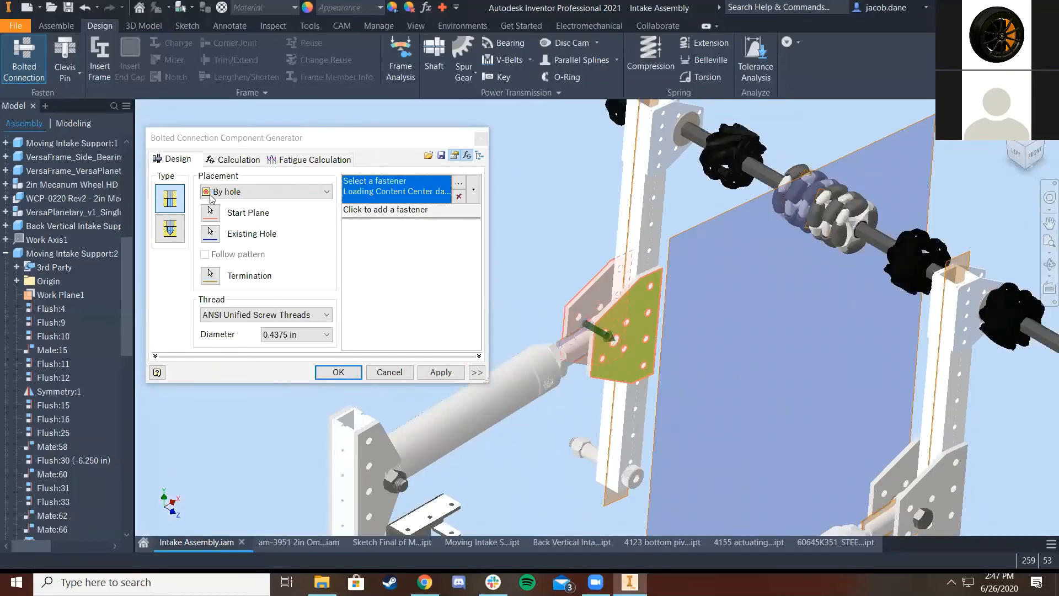
Add a nut on the far side of the AS 2465 7/16 x 1 1/2 UNC bolt through the pivot plates and create the bolted connection
left_click(182, 185)
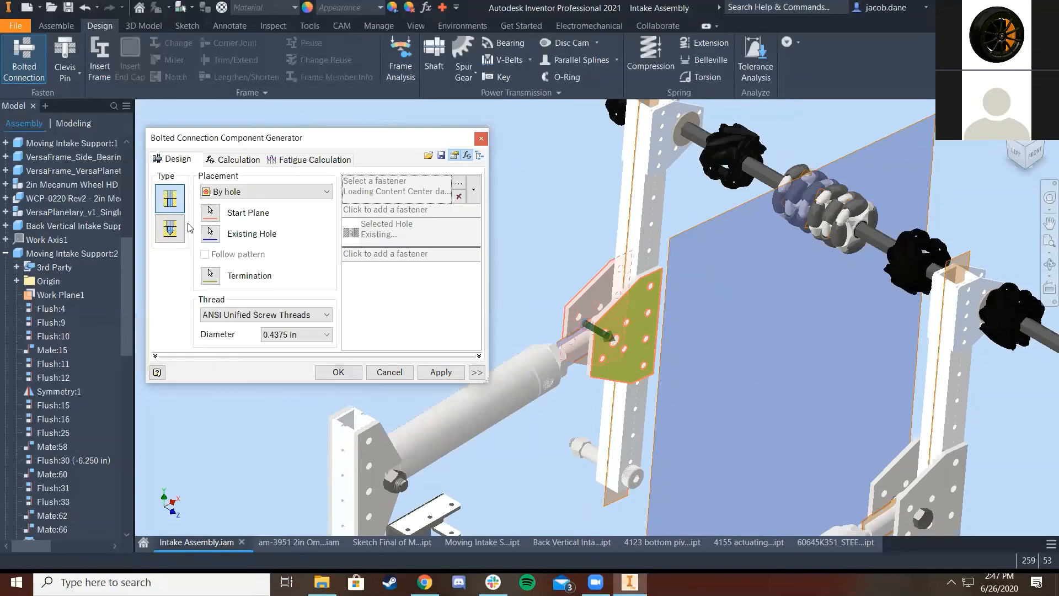
left_click(406, 253)
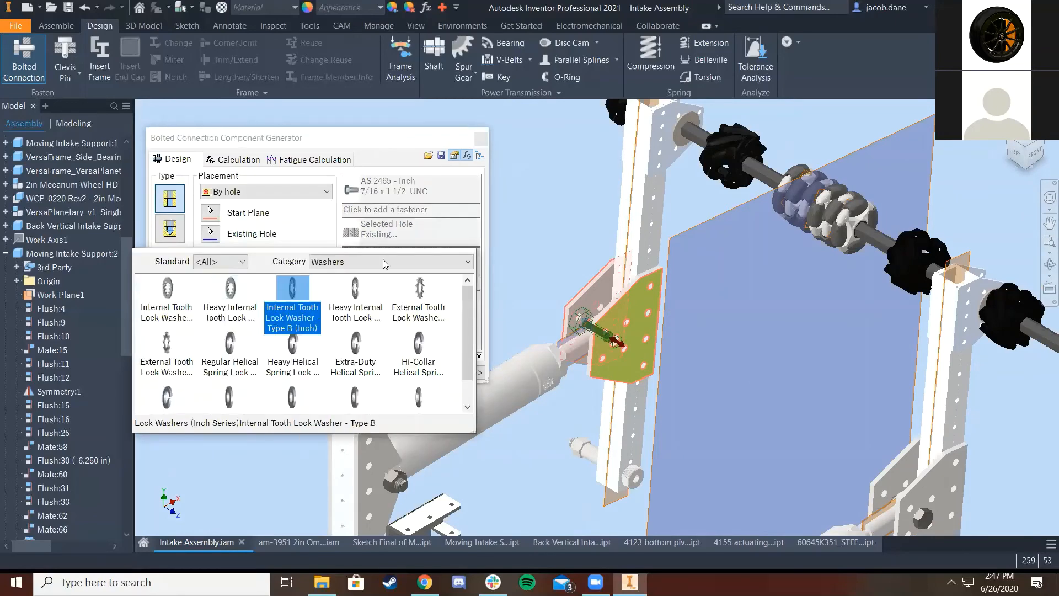
left_click(388, 262)
left_click(326, 275)
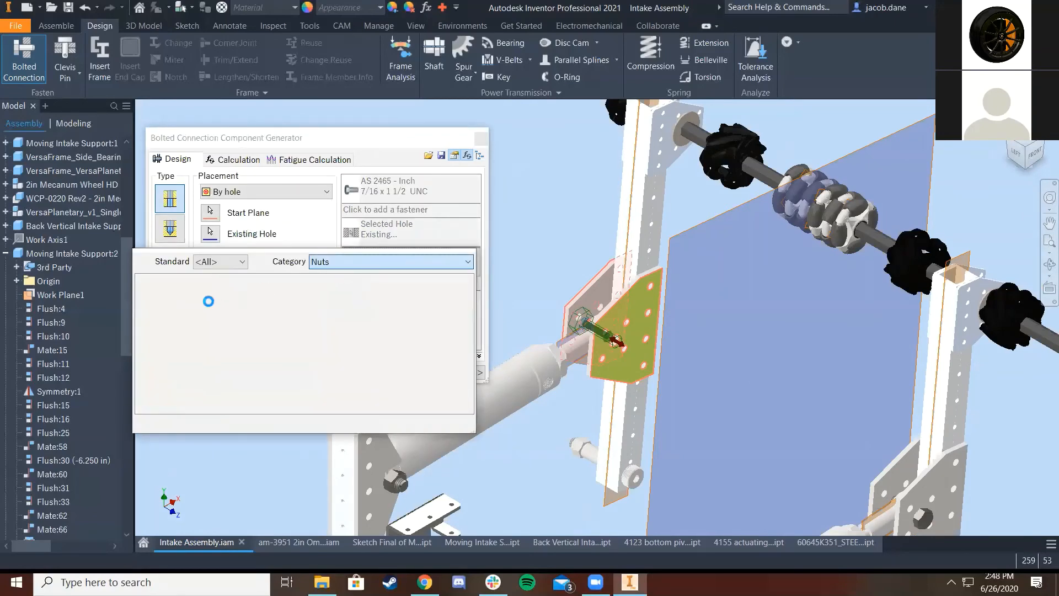
left_click(169, 302)
left_click(349, 376)
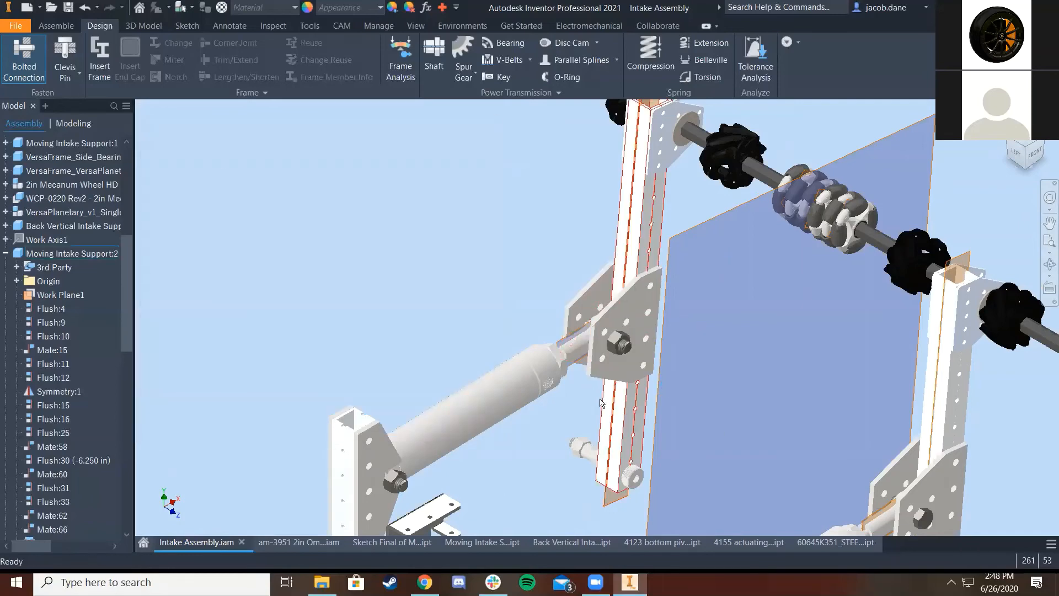
Collapse the expanded Moving Intake Support:2 and Back Vertical Intake Support nodes in the model tree
scroll(601, 403, "down", 5)
scroll(683, 458, "up", 3)
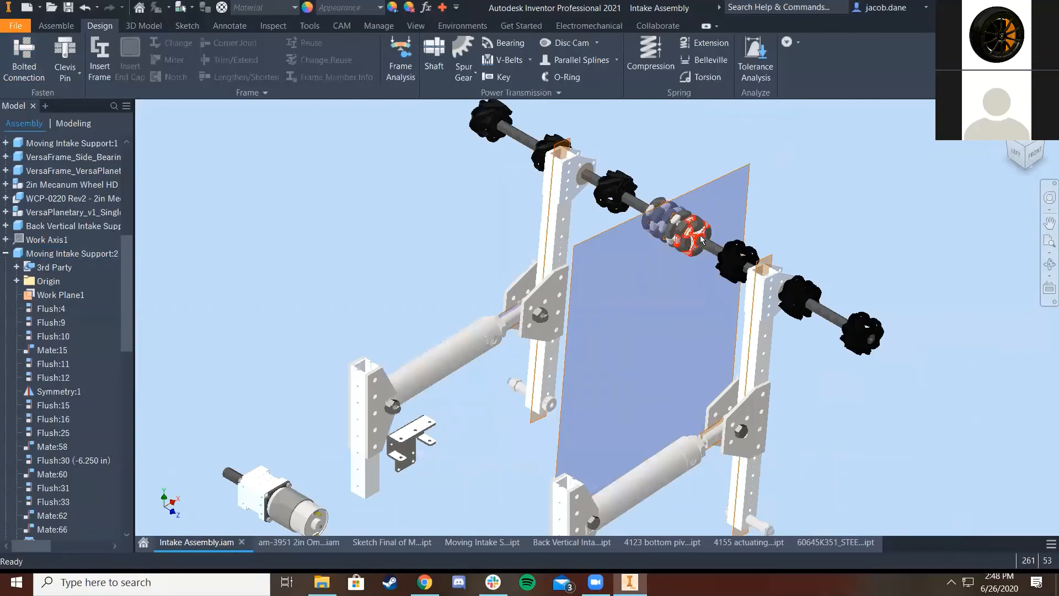
scroll(682, 296, "down", 2)
scroll(110, 183, "up", 3)
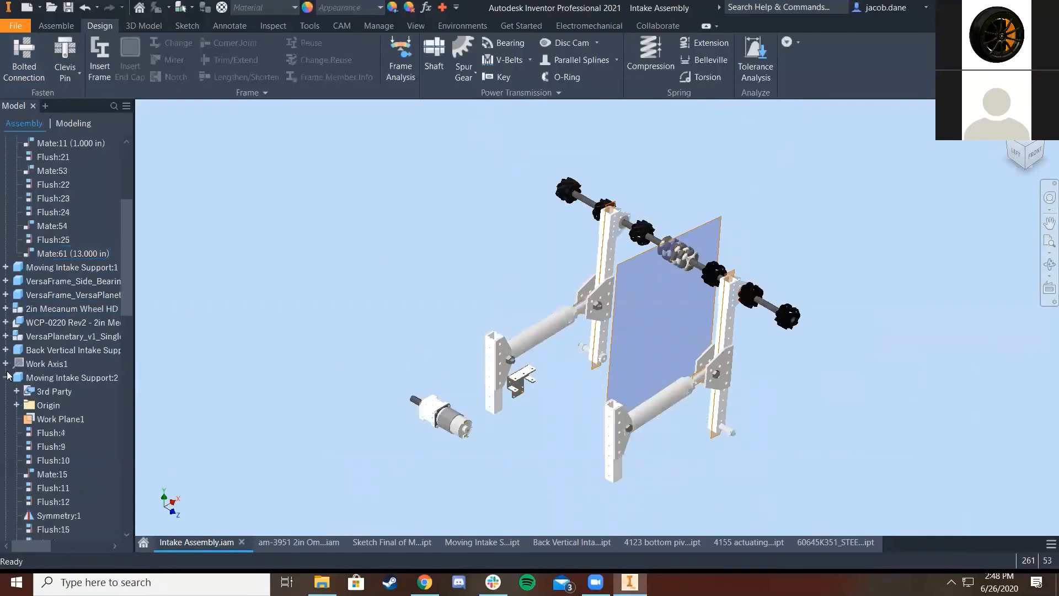
scroll(31, 265, "up", 1)
scroll(5, 248, "up", 3)
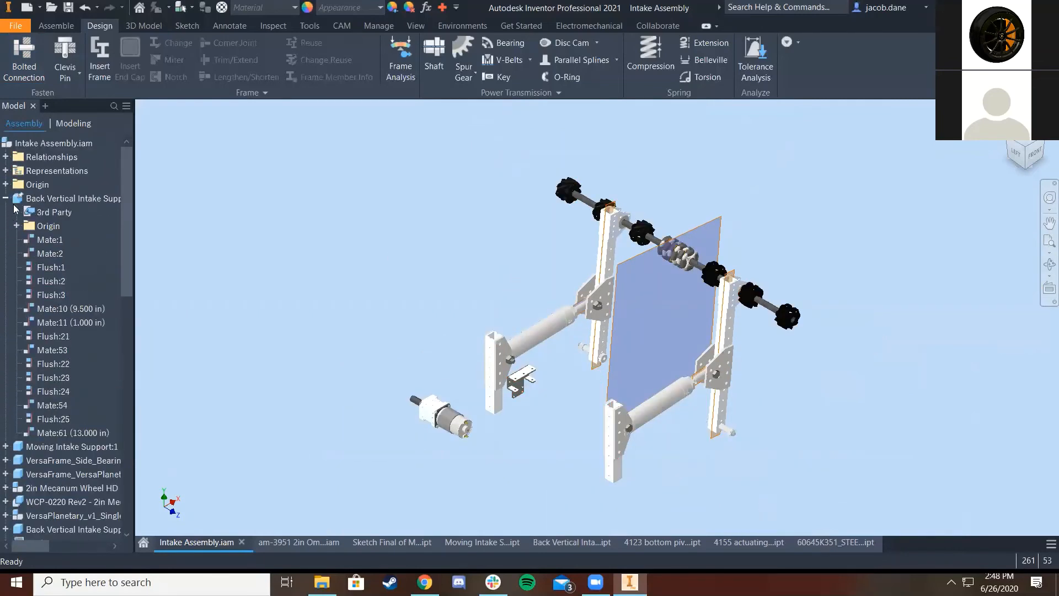
left_click(5, 198)
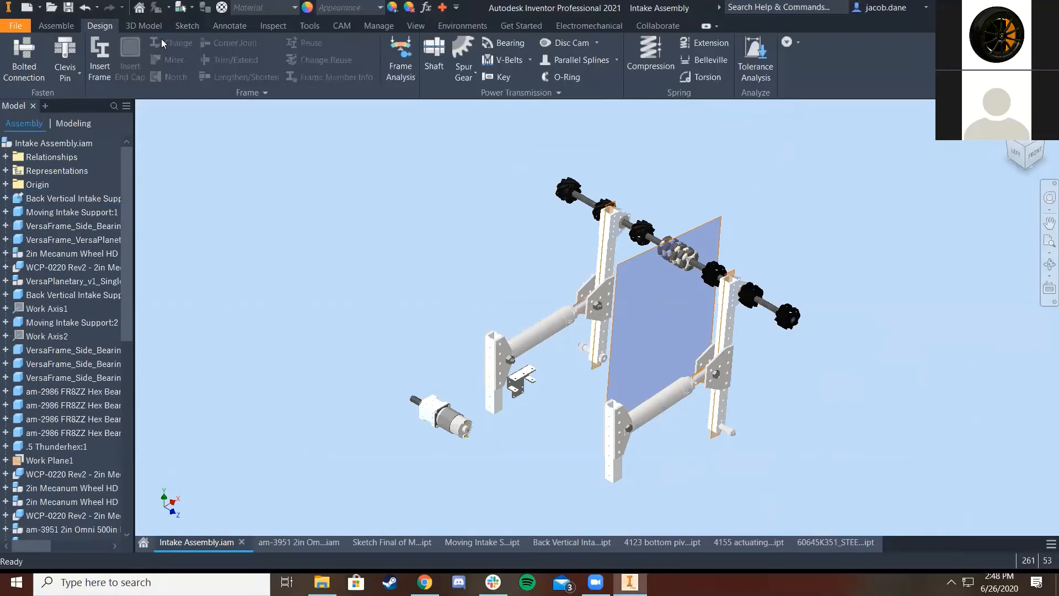
Turn off the visibility of all work features in the assembly
left_click(75, 25)
left_click(415, 25)
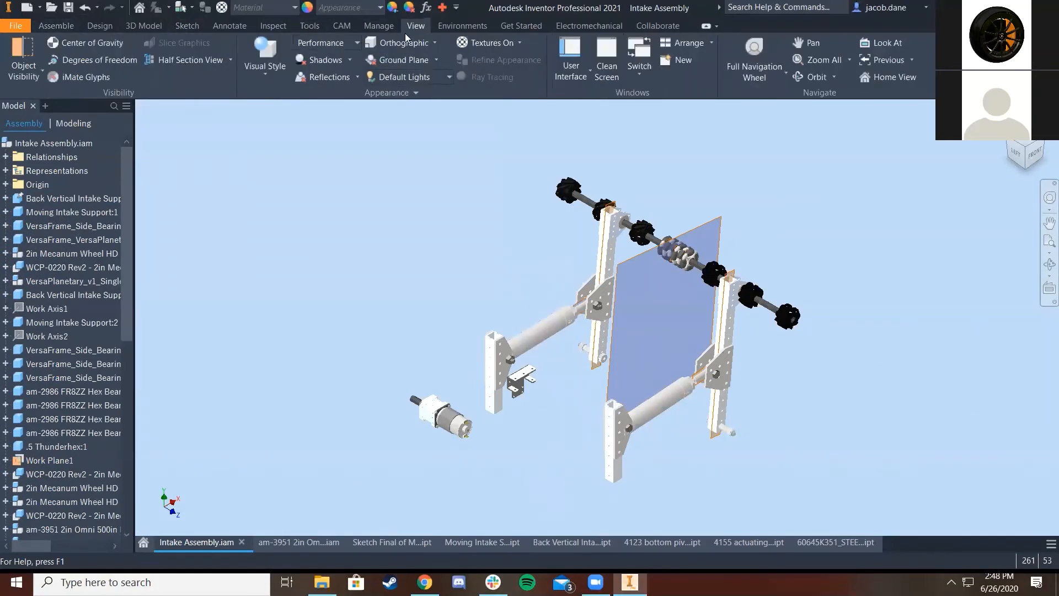
left_click(34, 75)
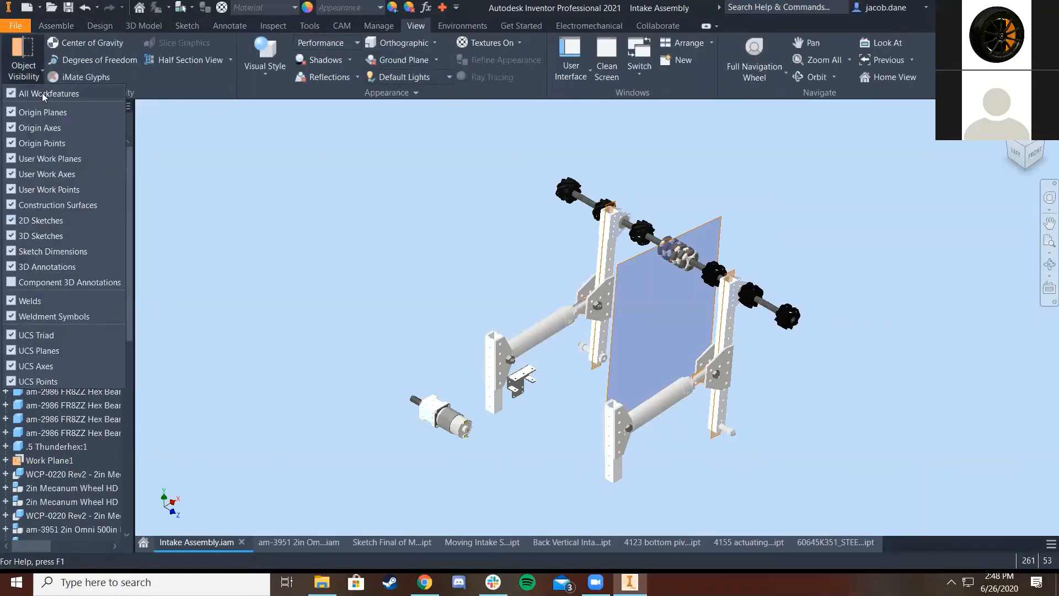
left_click(427, 275)
Examine the roller shaft, its wheels and the upper ends of the moving support arms from several angles
scroll(567, 364, "down", 4)
middle_click_drag(567, 364, 428, 354)
scroll(618, 319, "up", 3)
scroll(659, 284, "down", 3)
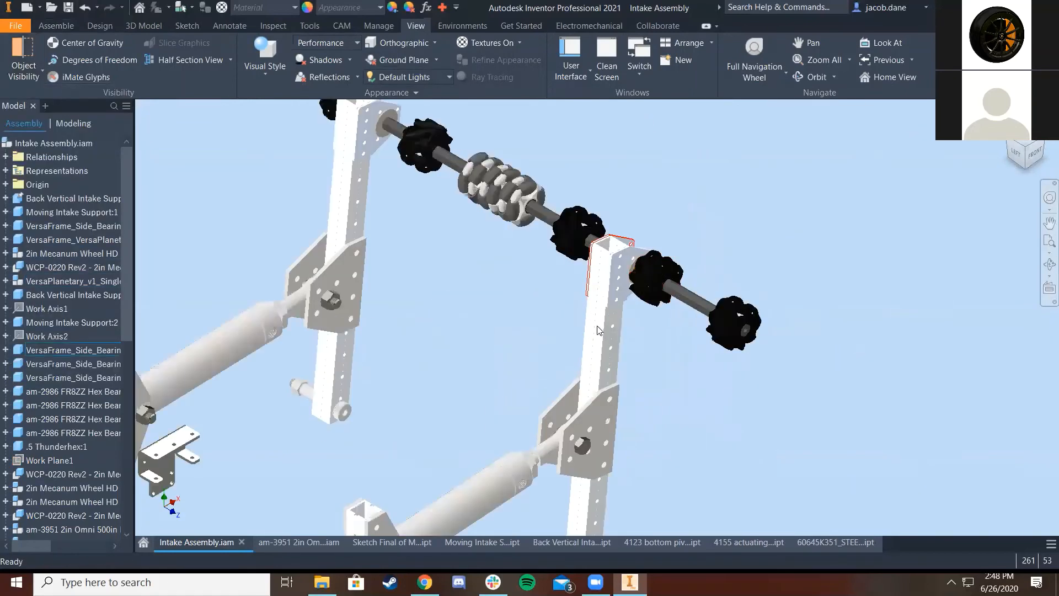
left_click_drag(1029, 163, 1044, 163)
scroll(539, 442, "down", 3)
middle_click_drag(639, 348, 657, 437)
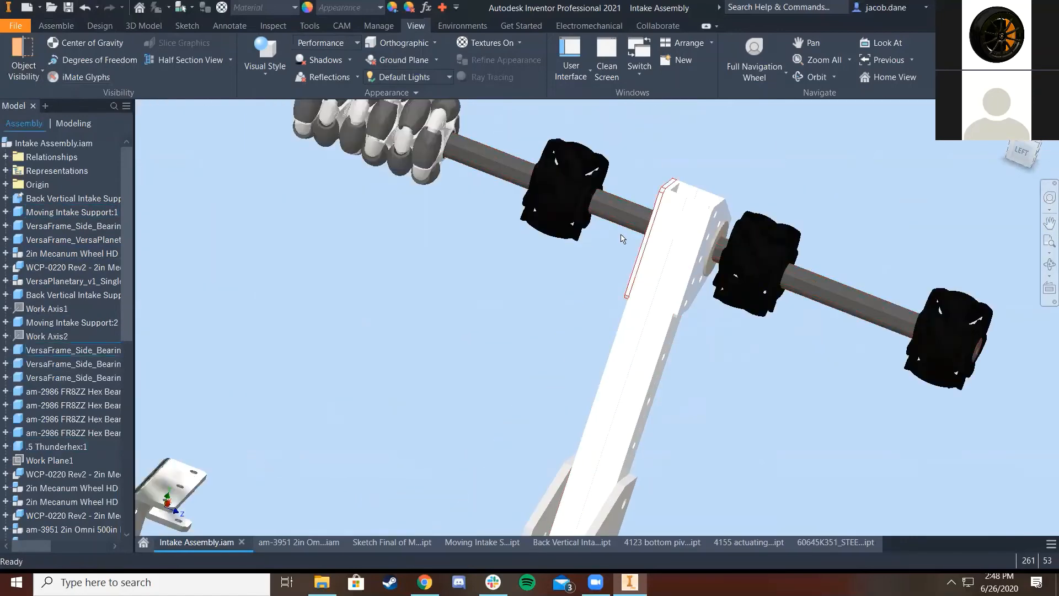
scroll(607, 353, "up", 5)
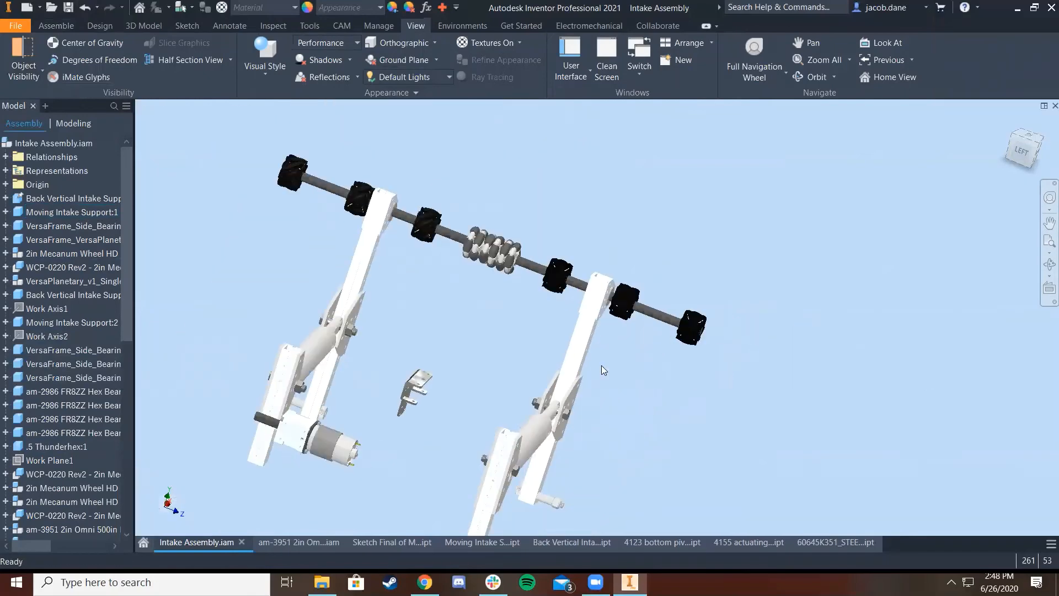
scroll(604, 369, "down", 3)
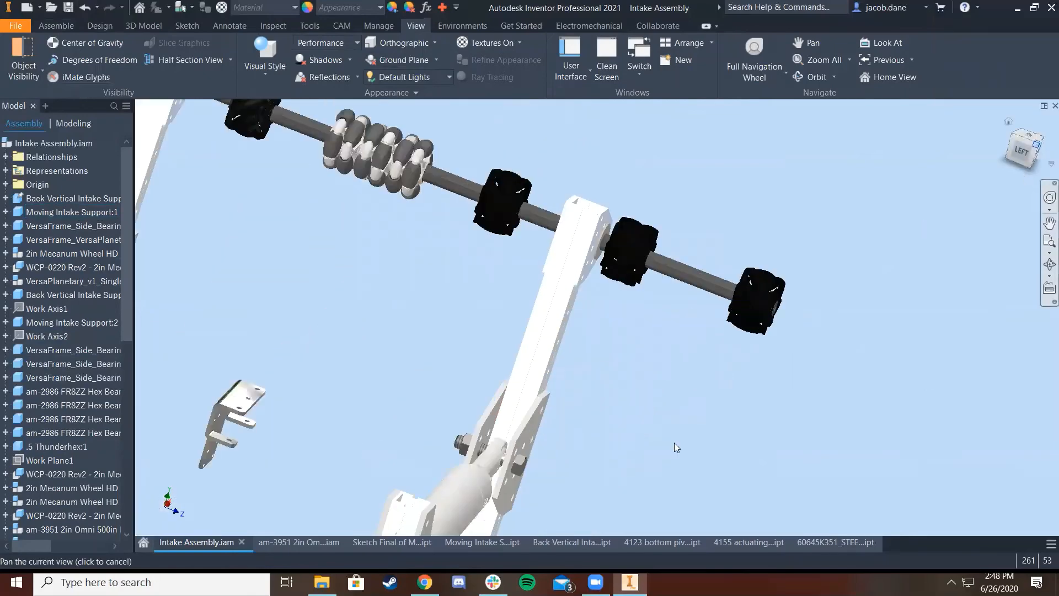
scroll(719, 255, "down", 6)
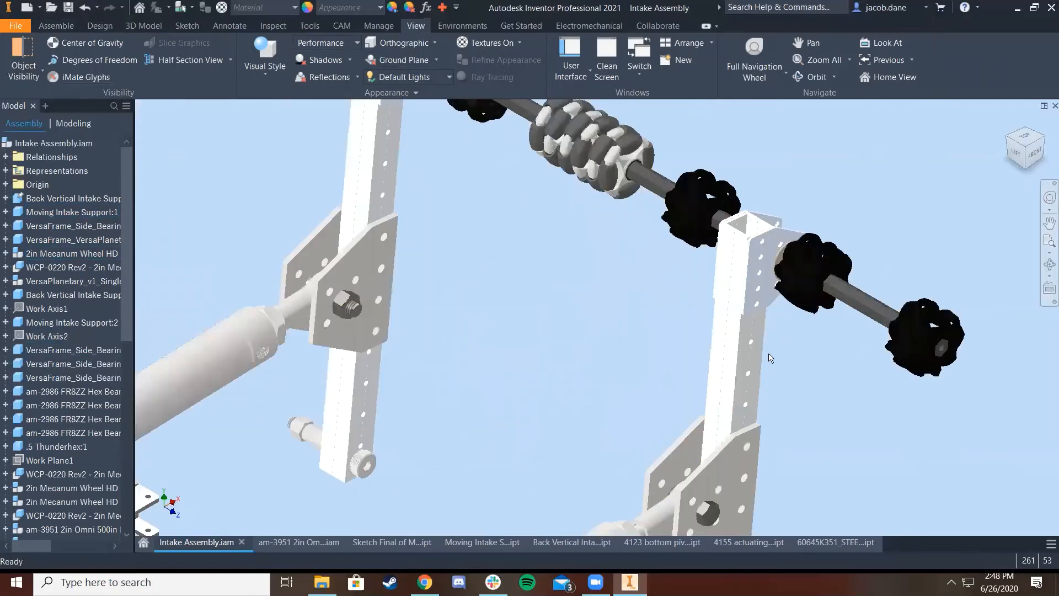
scroll(759, 342, "up", 4)
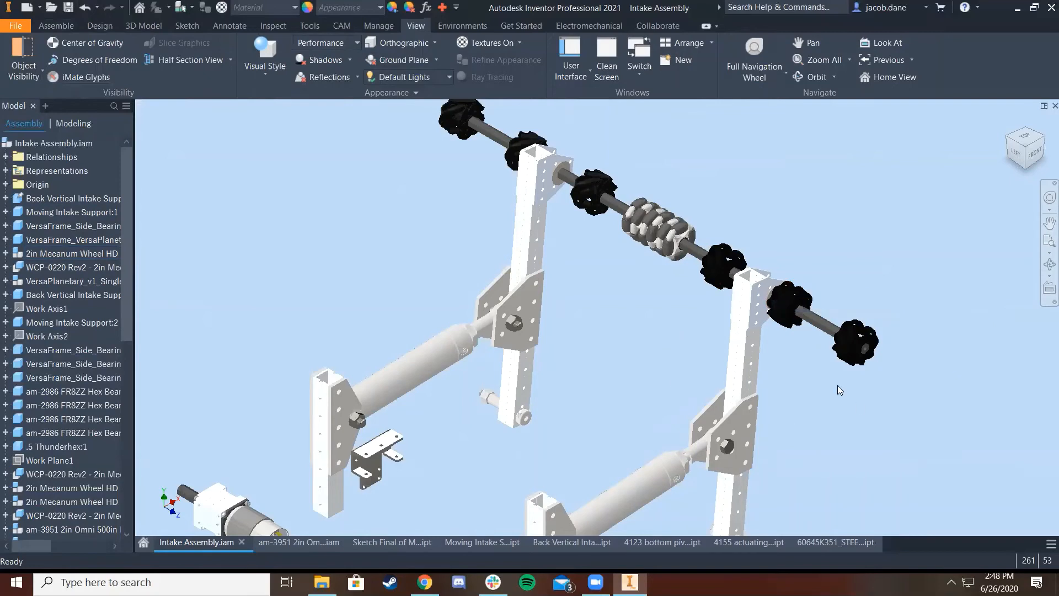
scroll(780, 338, "down", 3)
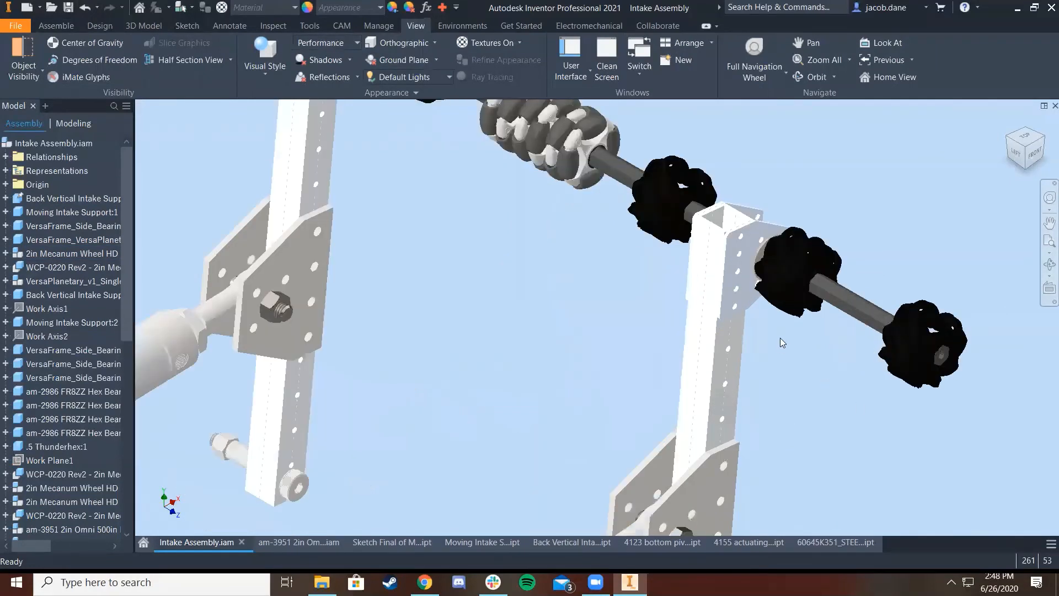
scroll(747, 436, "up", 5)
scroll(752, 440, "up", 3)
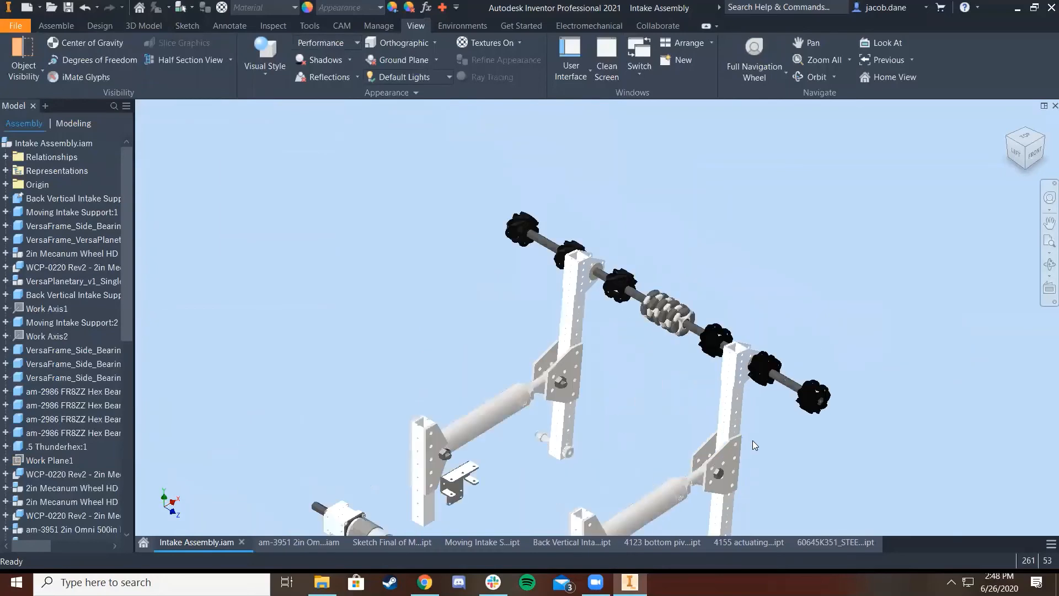
Inspect the lower part of Moving Intake Support:1 and the overall layout of the pistons and supports
scroll(773, 397, "up", 10)
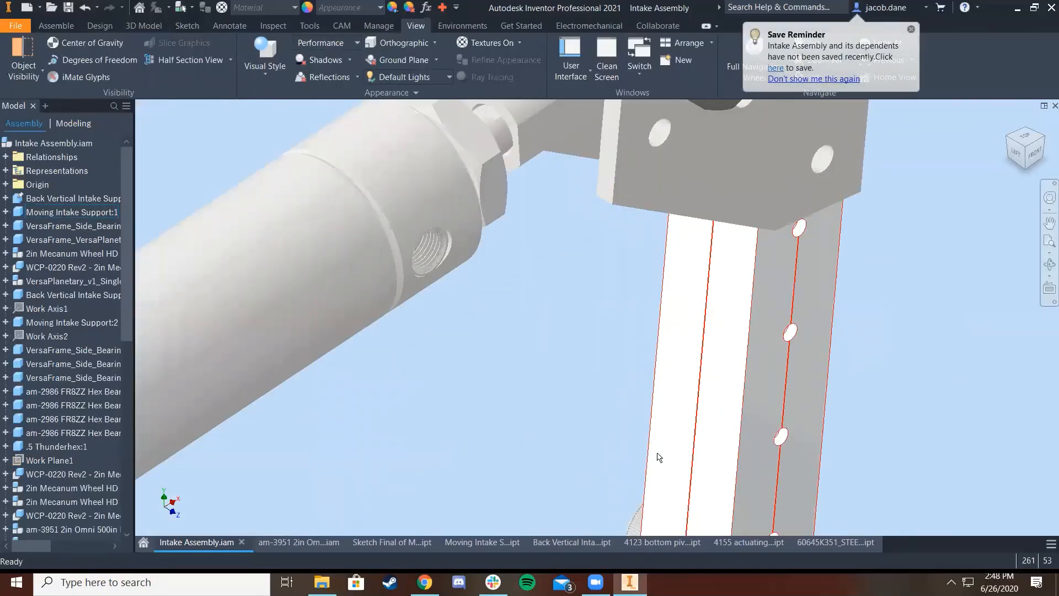
scroll(658, 457, "down", 10)
scroll(688, 413, "up", 2)
left_click(690, 422)
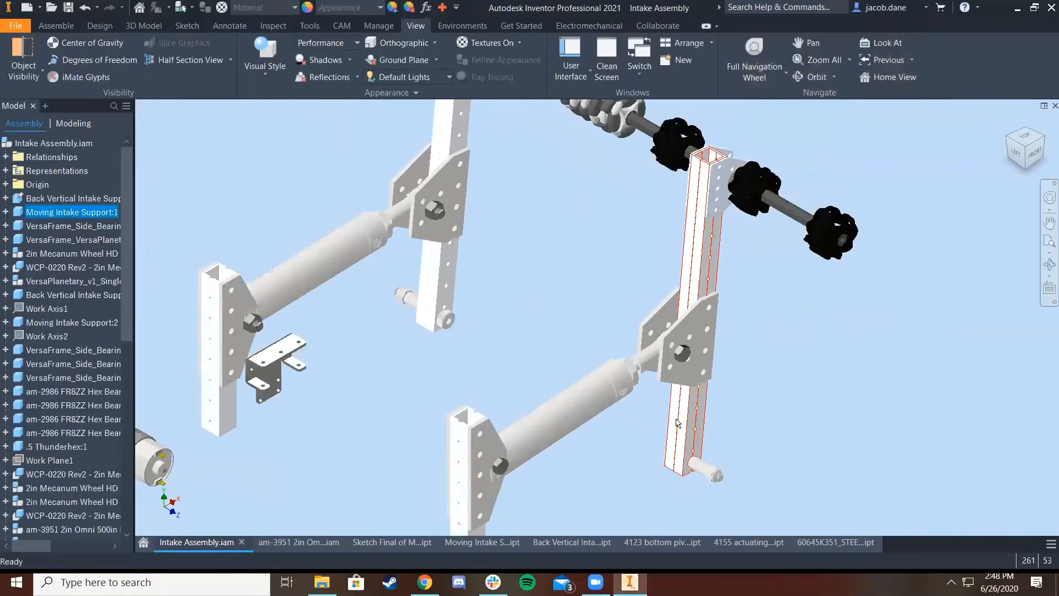
scroll(680, 421, "down", 5)
key("Escape")
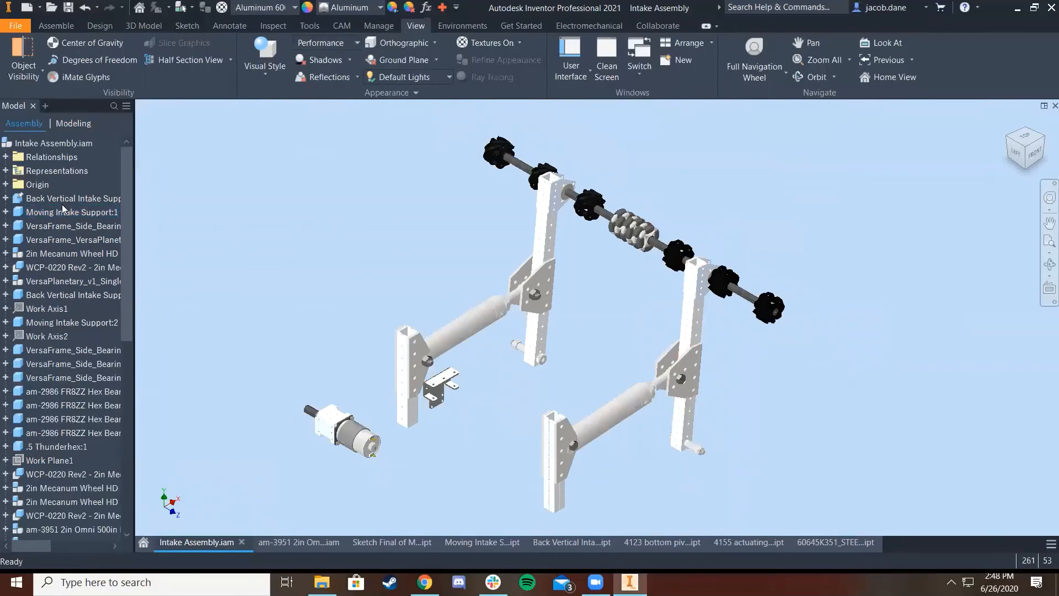
scroll(518, 264, "down", 4)
middle_click_drag(519, 263, 348, 237)
scroll(302, 256, "up", 5)
middle_click_drag(385, 167, 404, 186)
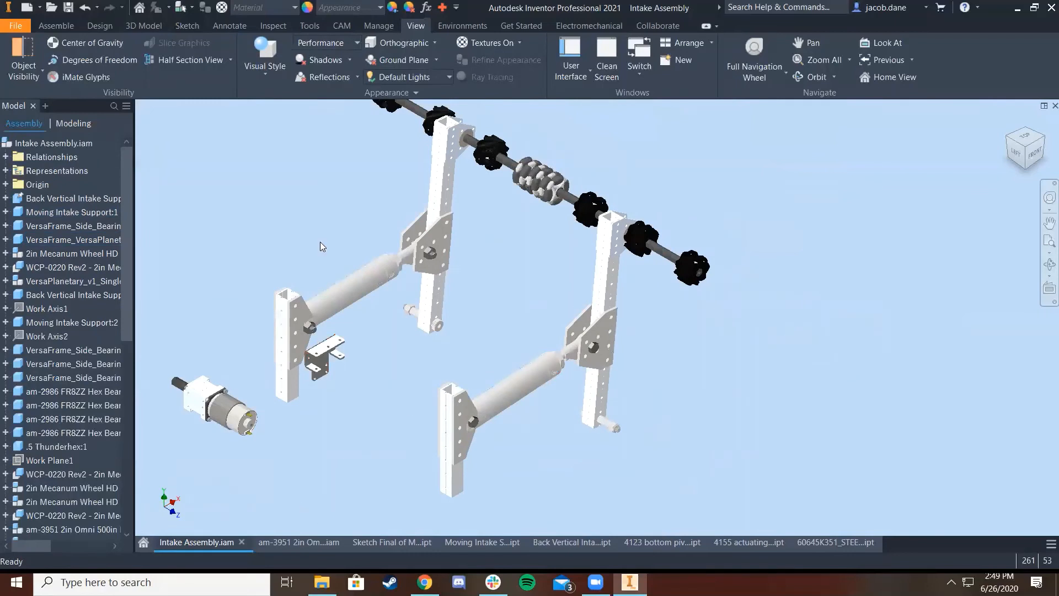
Place one instance of VersaPlanetary_v1_Single_Stage_10_1_with_775_Series from the Versaplanetary 775 assembly folder beside the front moving support arm
left_click(15, 25)
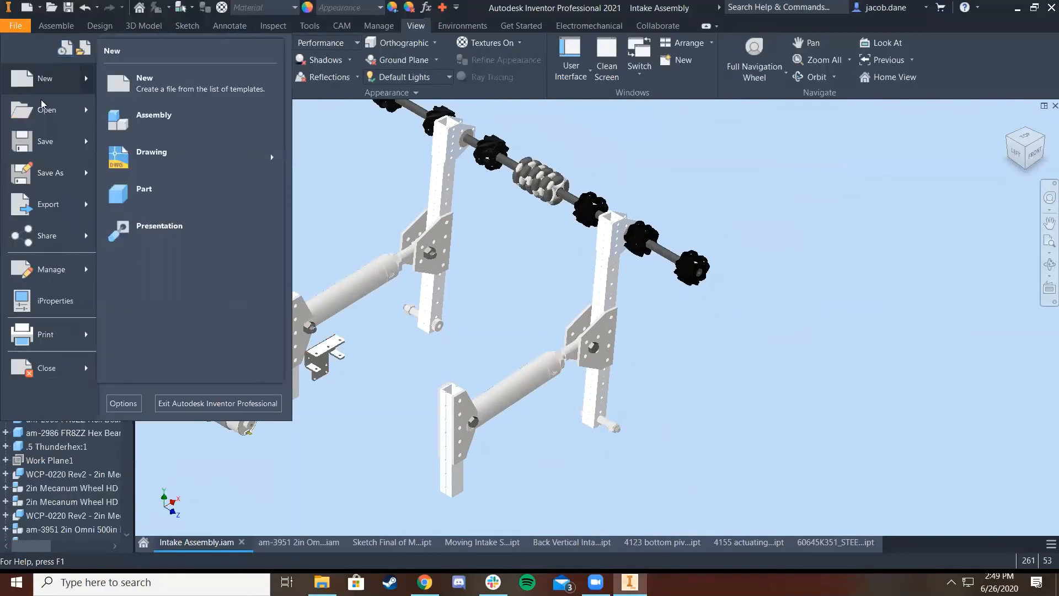
left_click(309, 190)
left_click(54, 27)
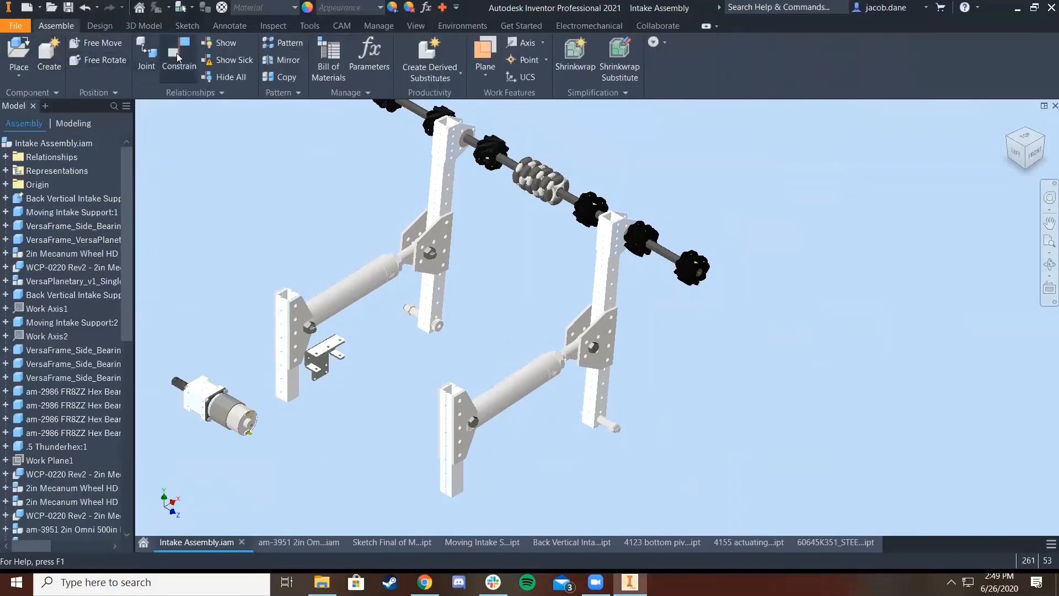
left_click(19, 51)
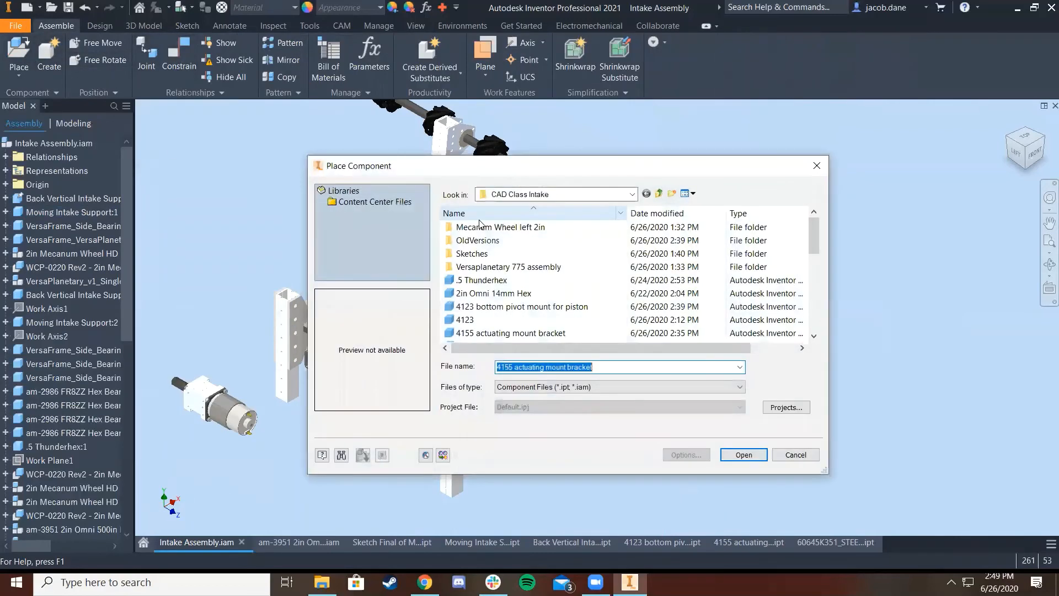
left_click(508, 270)
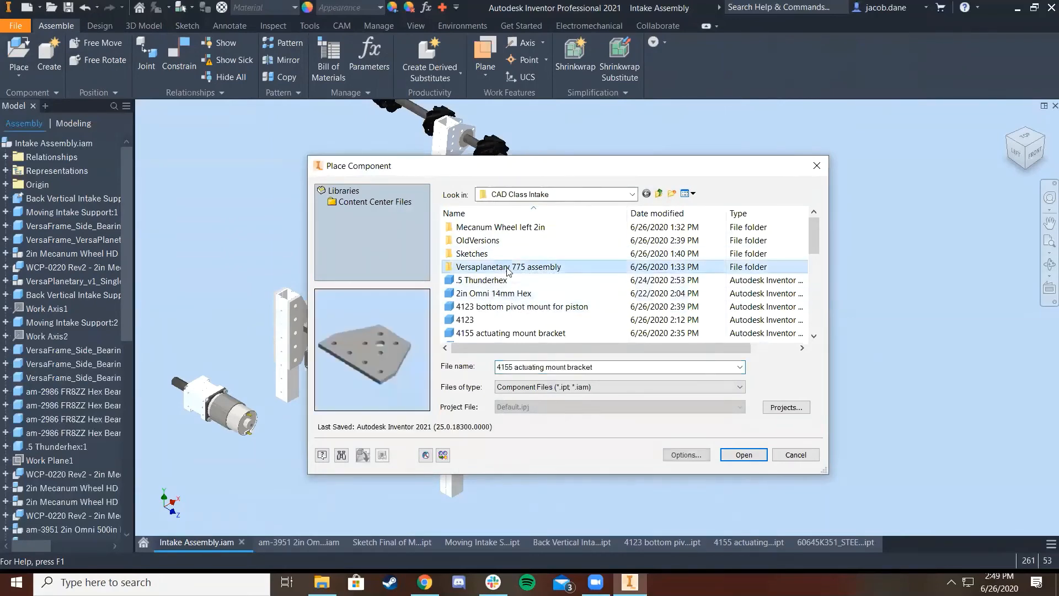
double_click(508, 268)
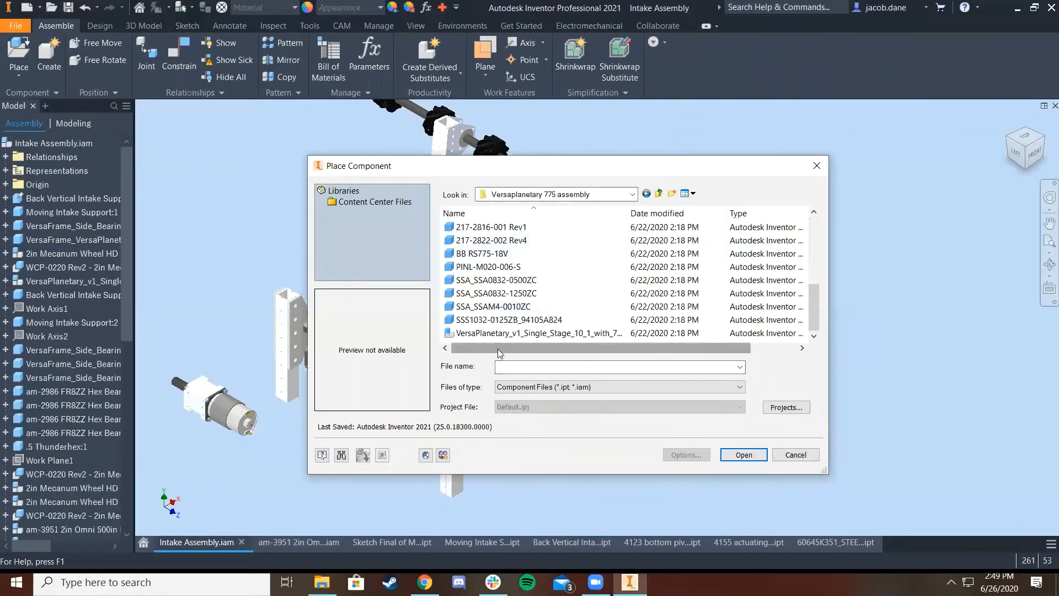
left_click(542, 334)
left_click(753, 454)
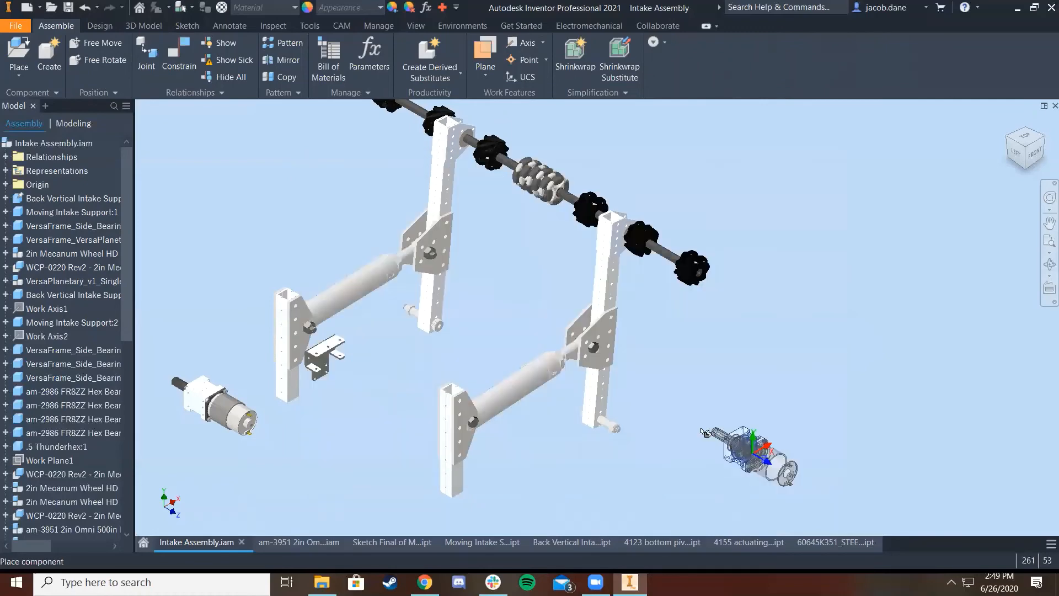
left_click(709, 389)
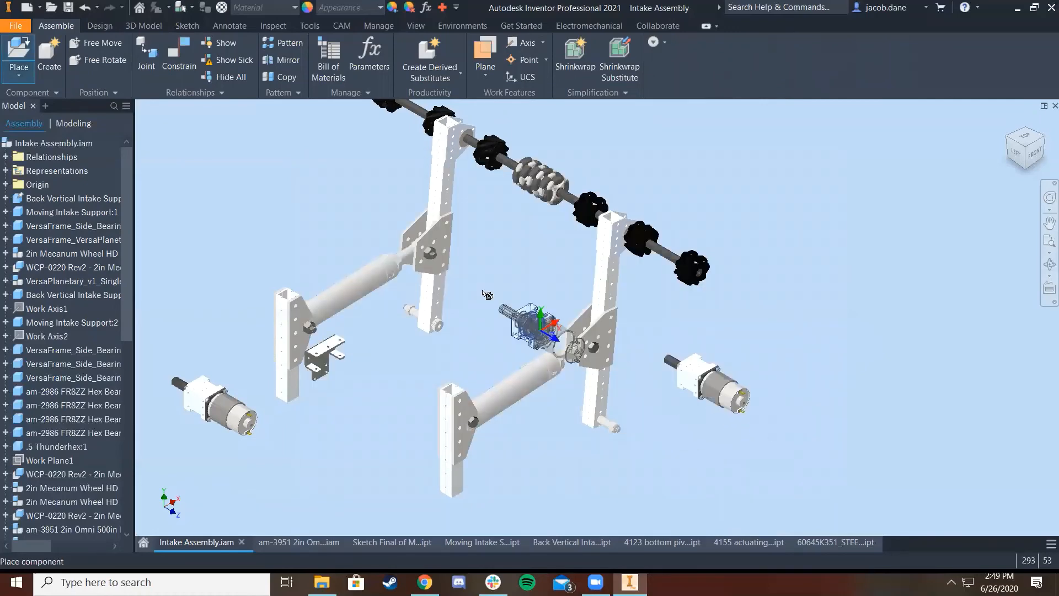
right_click(493, 290)
left_click(540, 295)
Delete the original VersaPlanetary gearmotor beside the back vertical support, keeping the newly placed one
scroll(752, 357, "down", 3)
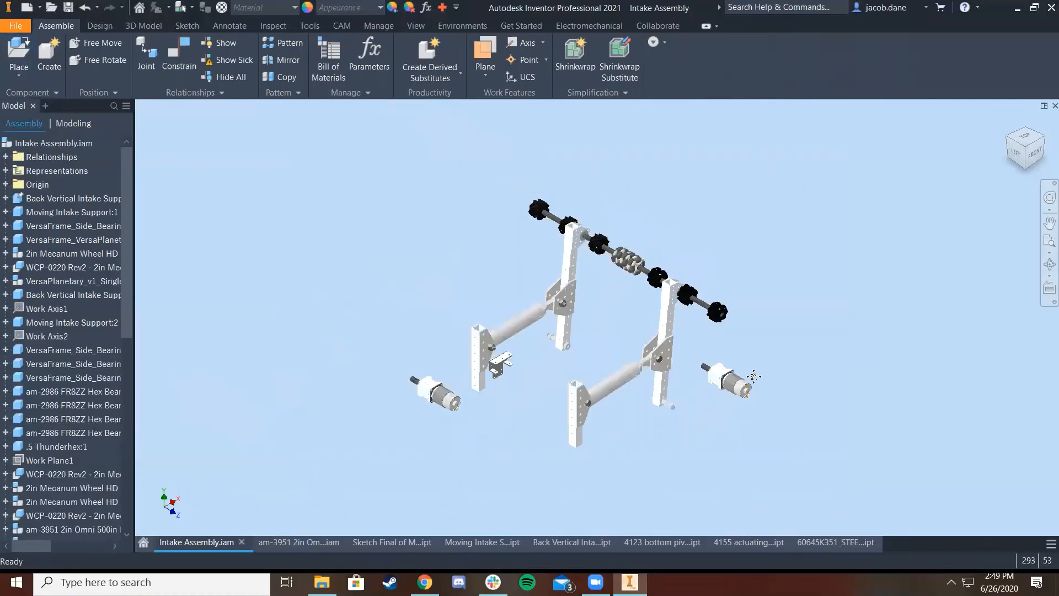
middle_click_drag(729, 355, 695, 317)
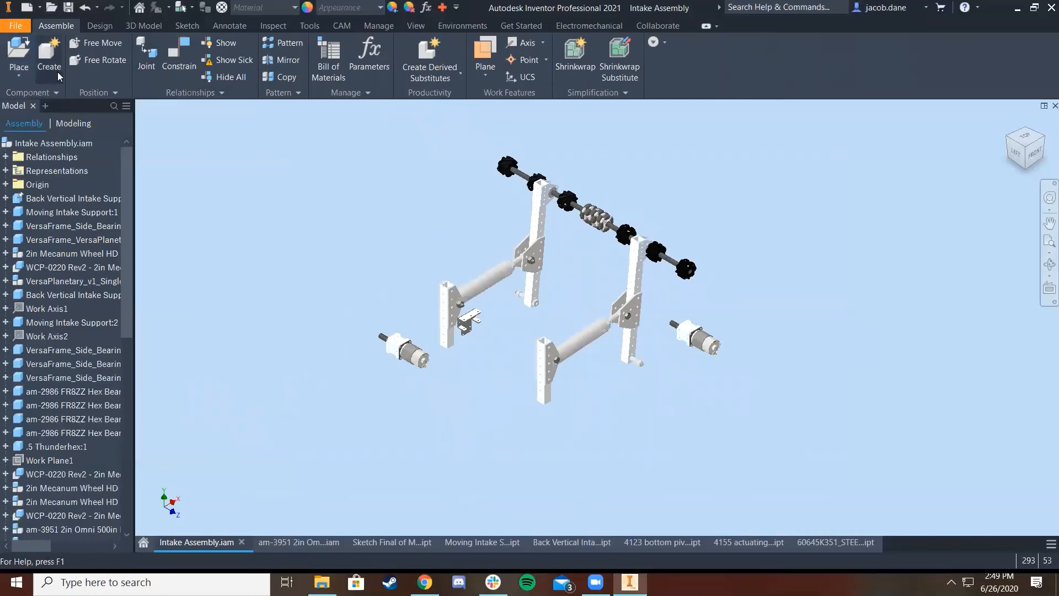
left_click(20, 51)
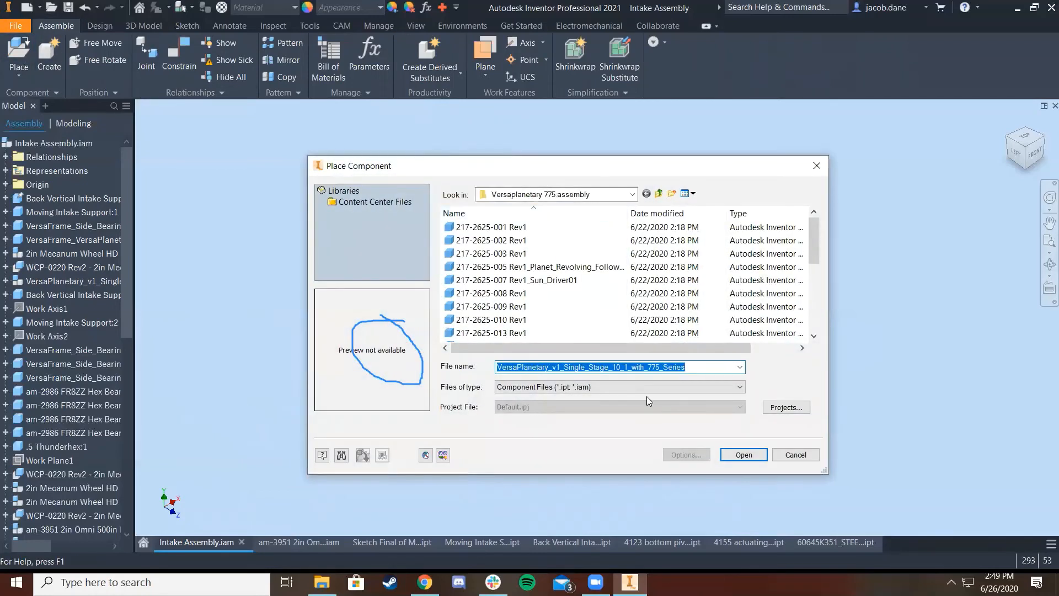
key("Return")
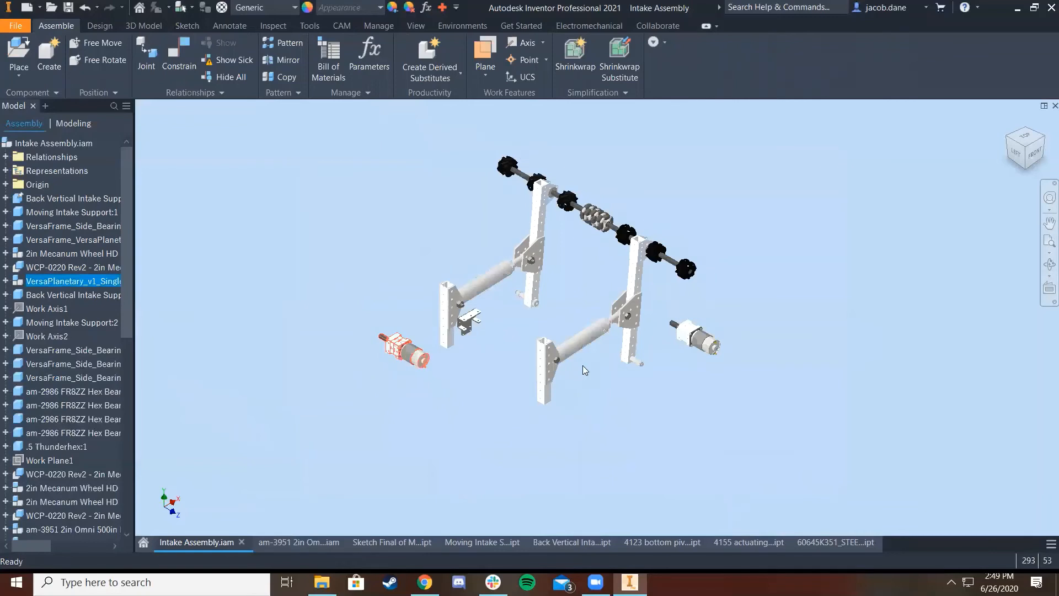
key("Delete")
Move the VersaPlanetary mounting bracket from the back vertical support to a spot beside the gearmotor near the front moving support
left_click_drag(471, 322, 744, 324)
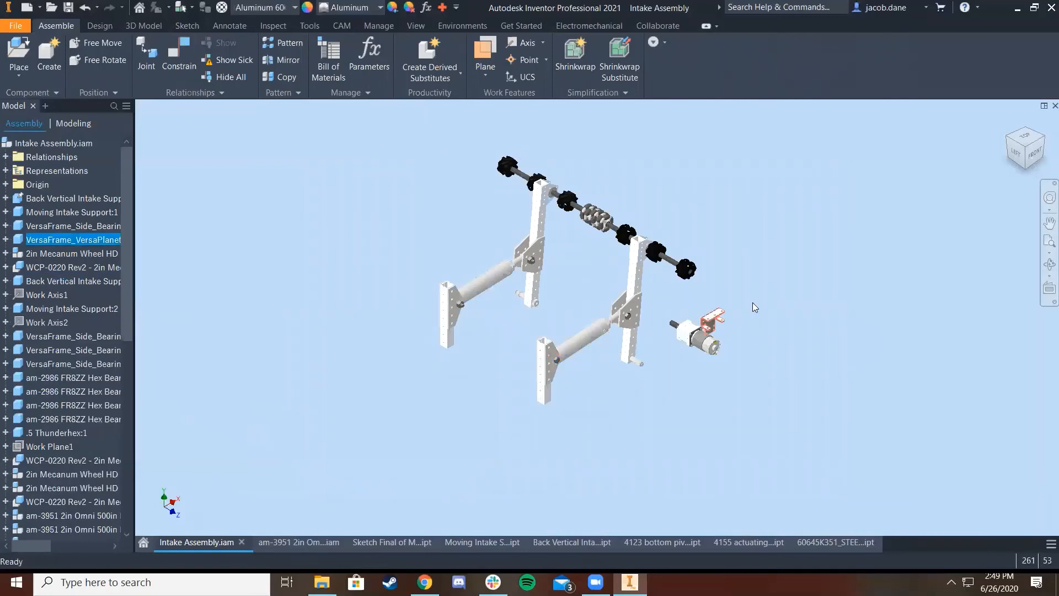
left_click(753, 302)
scroll(696, 348, "down", 3)
scroll(727, 281, "down", 3)
middle_click_drag(639, 242, 582, 303)
Try to mate the end hole of the VersaPlanetary bracket with a hole near the lower end of the front moving support
key("c")
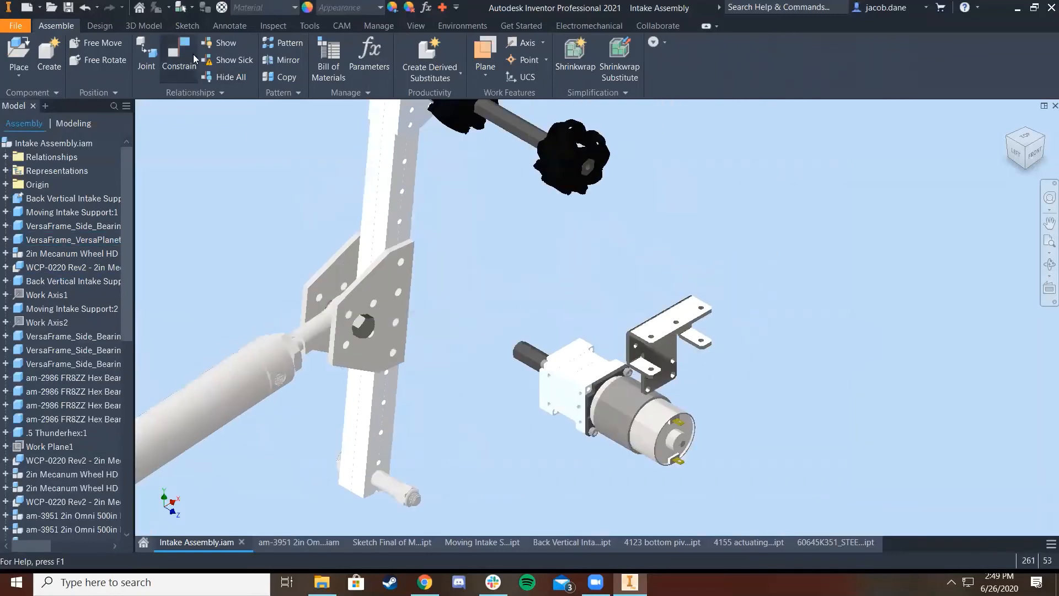
scroll(660, 331, "down", 2)
scroll(656, 405, "down", 2)
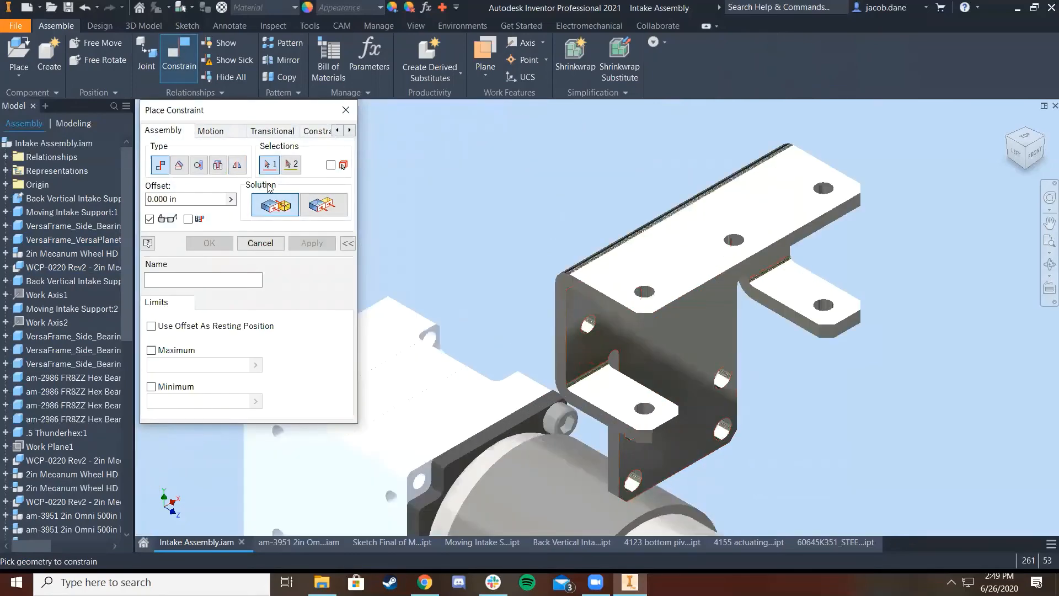
scroll(651, 295, "down", 2)
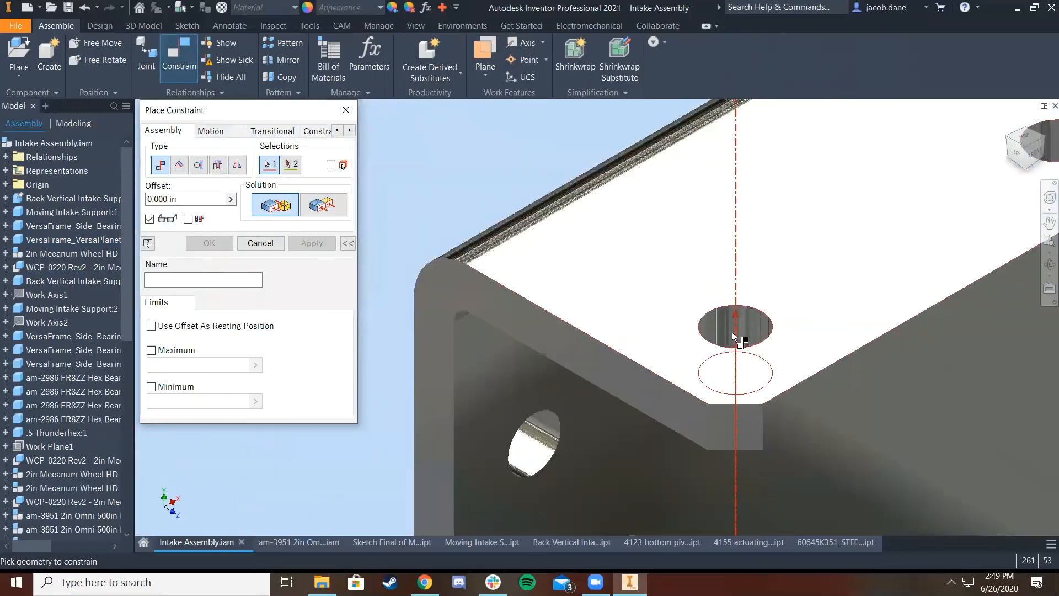
left_click(734, 336)
scroll(728, 345, "up", 5)
left_click_drag(1013, 166, 574, 376)
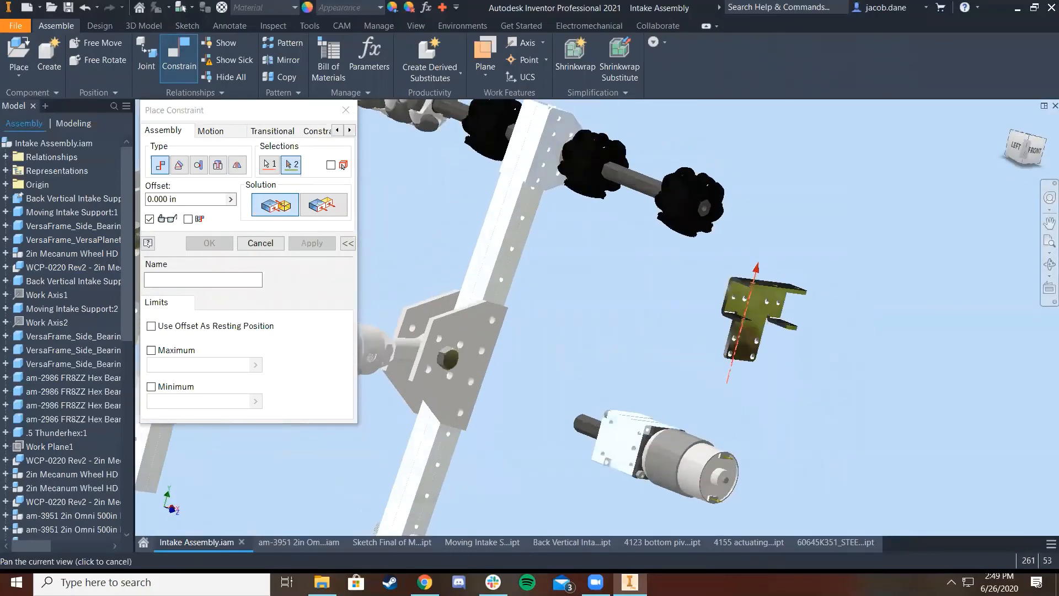
scroll(725, 397, "down", 4)
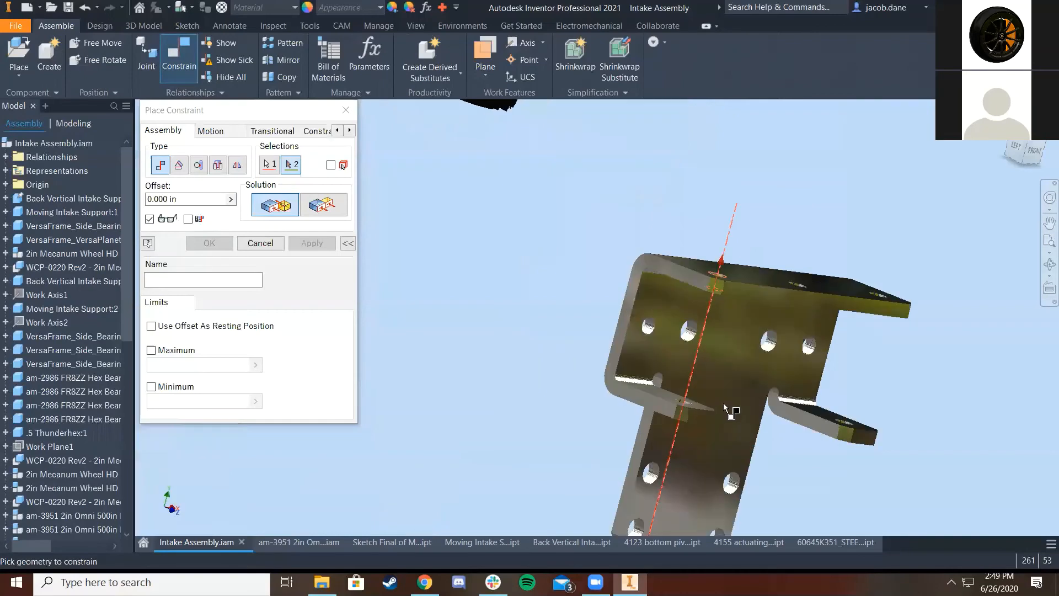
scroll(733, 436, "up", 5)
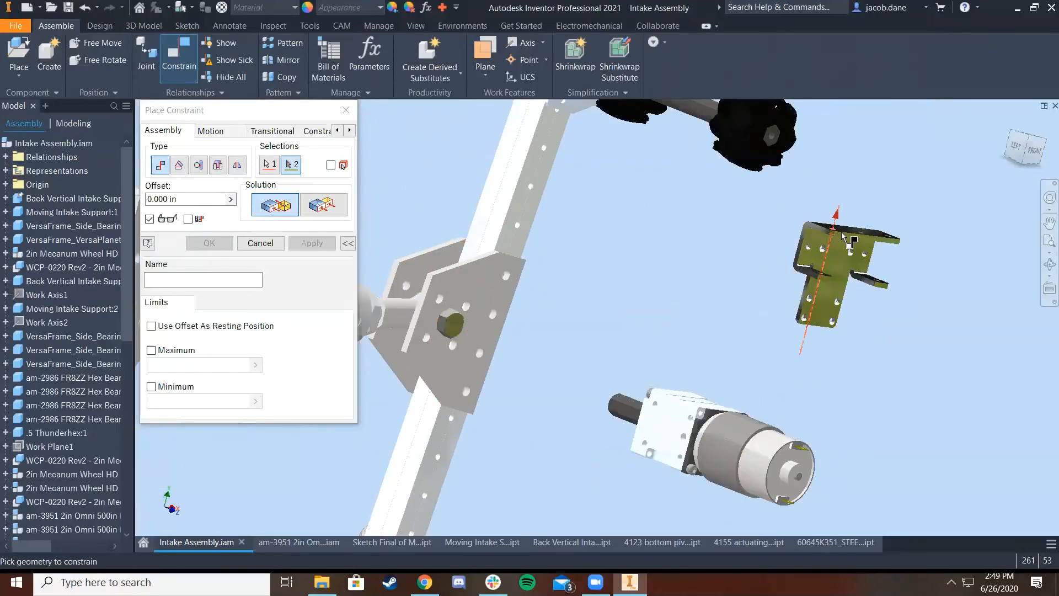
scroll(814, 208, "down", 2)
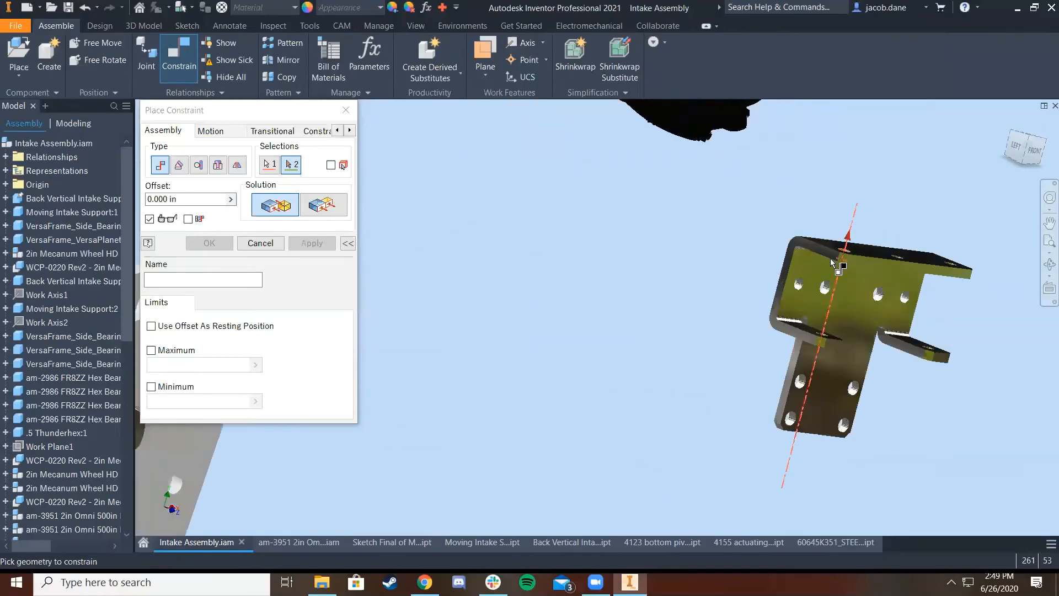
scroll(845, 261, "up", 4)
middle_click_drag(629, 522, 735, 423)
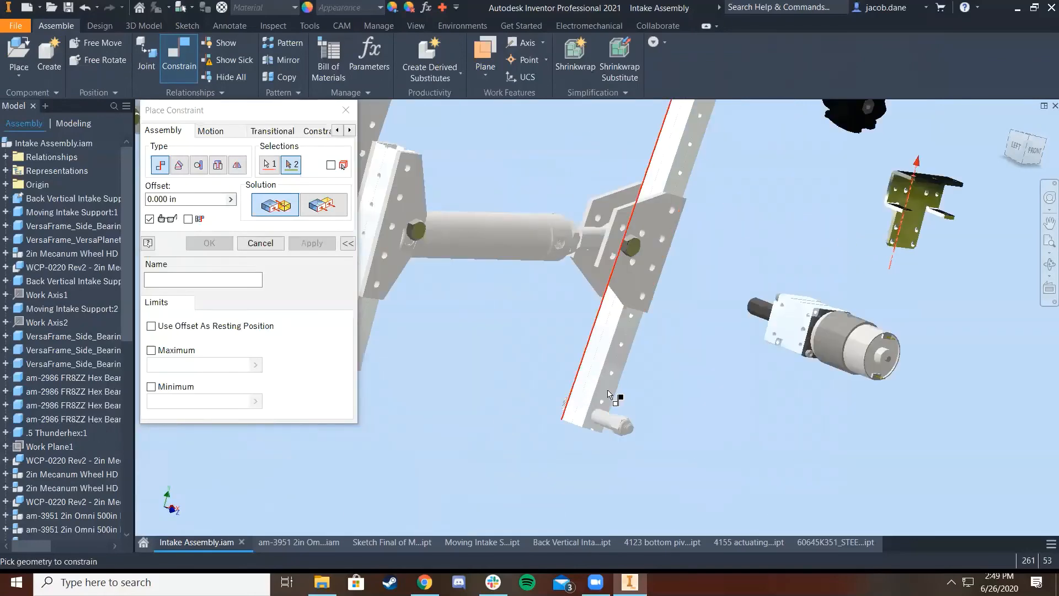
scroll(610, 395, "down", 2)
scroll(624, 413, "down", 2)
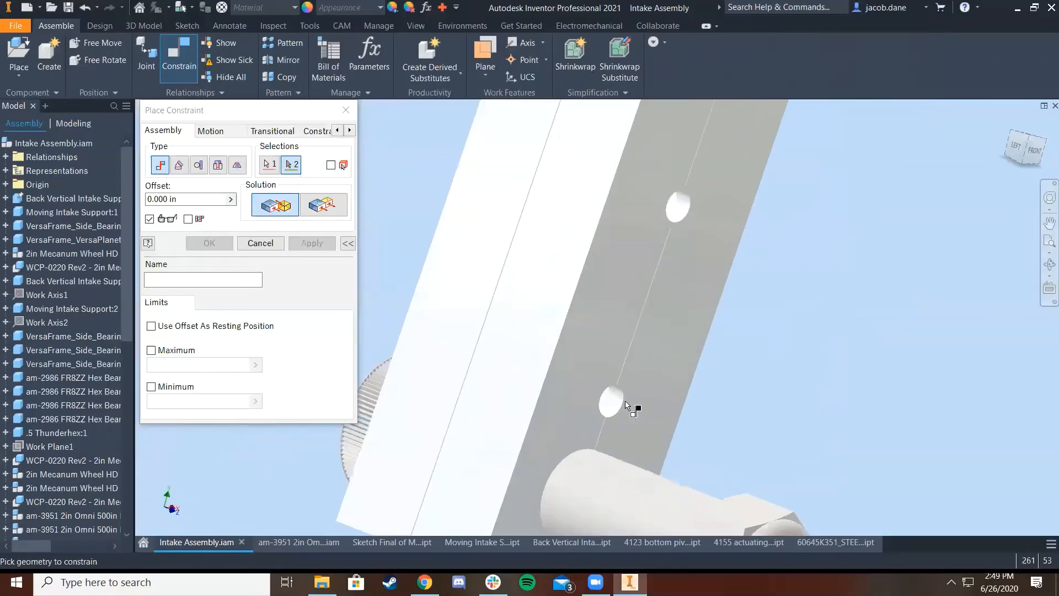
scroll(666, 327, "up", 3)
middle_click_drag(686, 331, 585, 420)
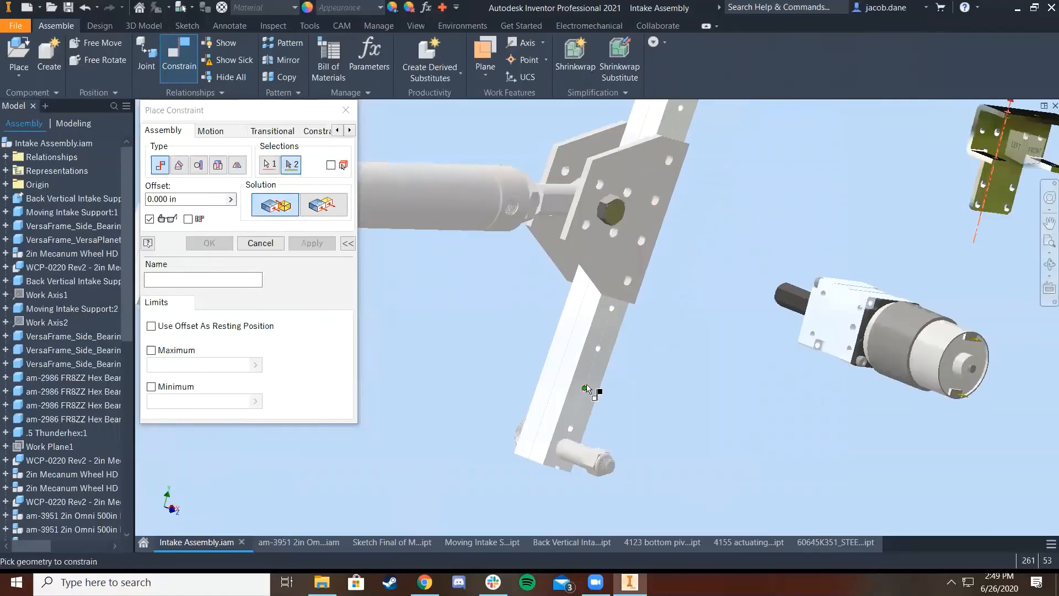
middle_click_drag(775, 282, 712, 324)
scroll(573, 392, "down", 4)
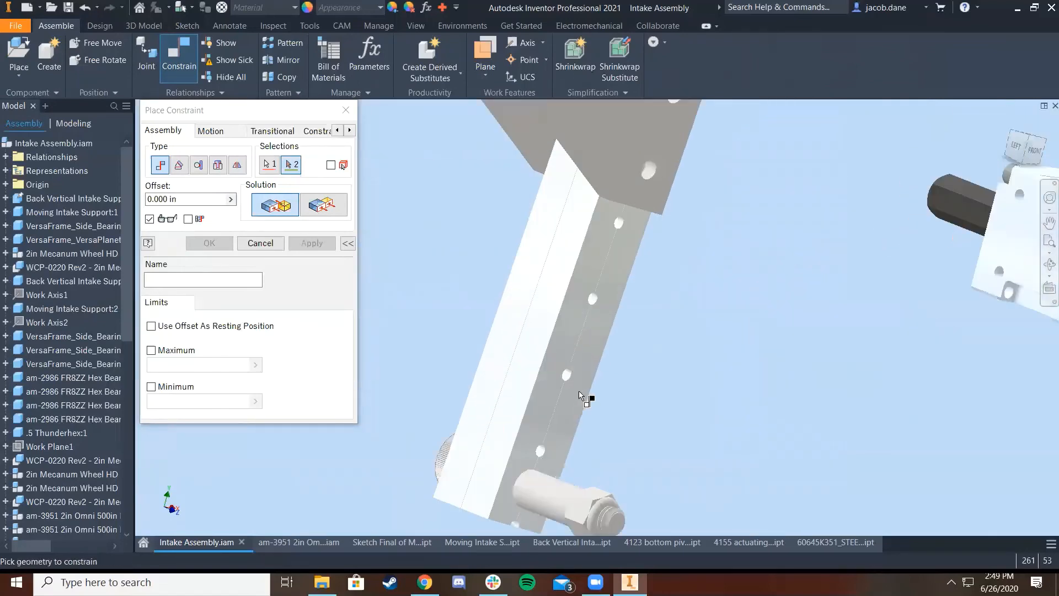
left_click(563, 361)
scroll(563, 358, "up", 3)
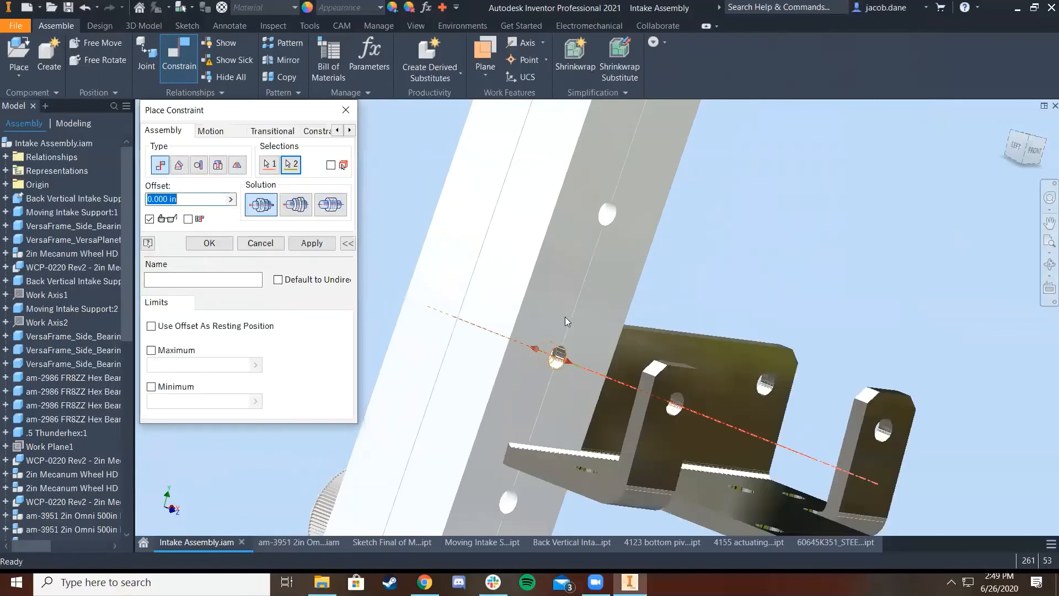
left_click(312, 244)
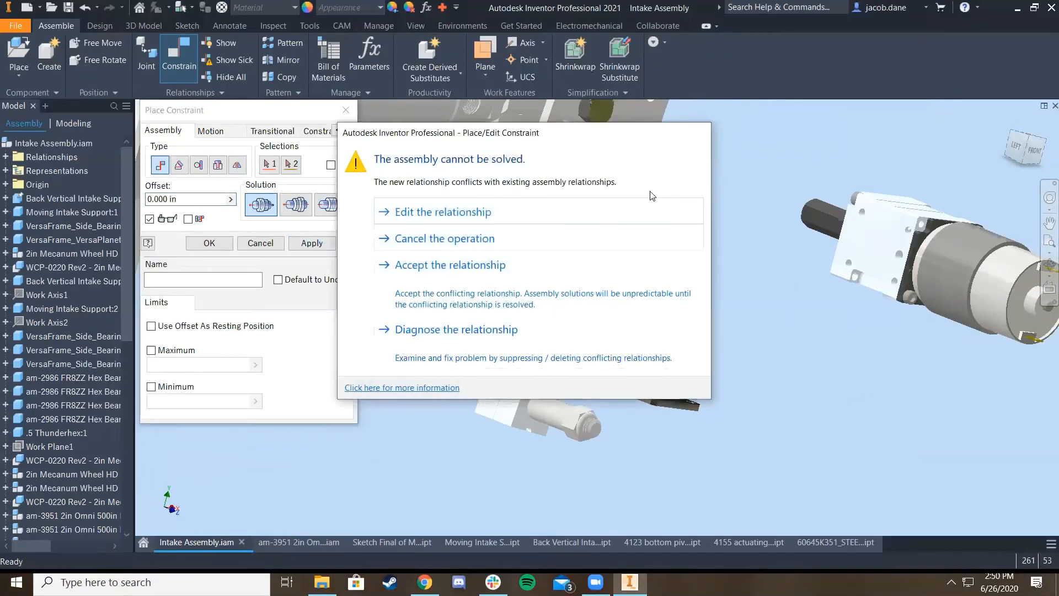
left_click(591, 238)
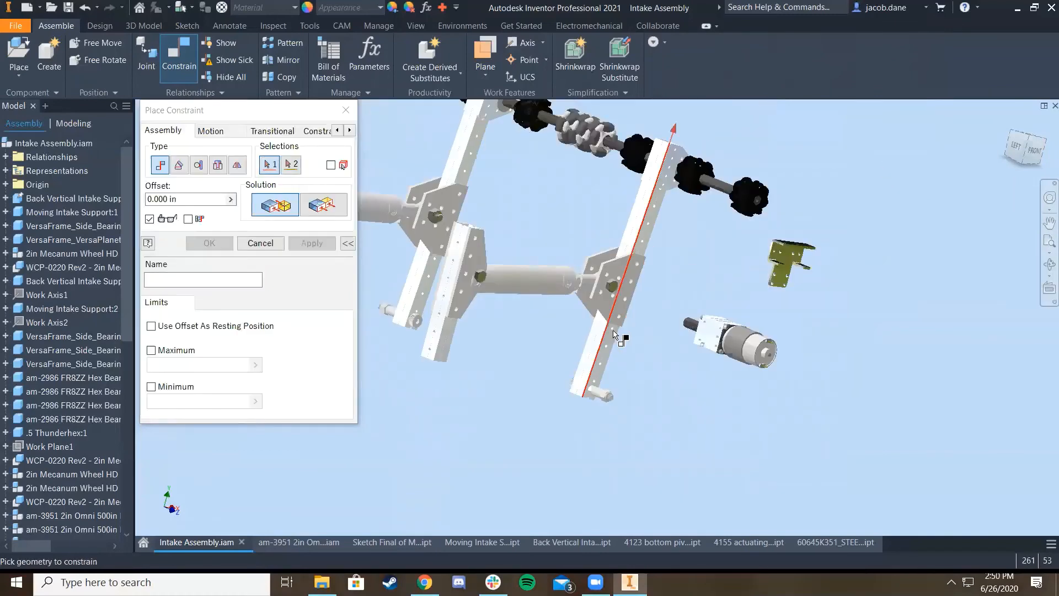
right_click(641, 347)
left_click(574, 347)
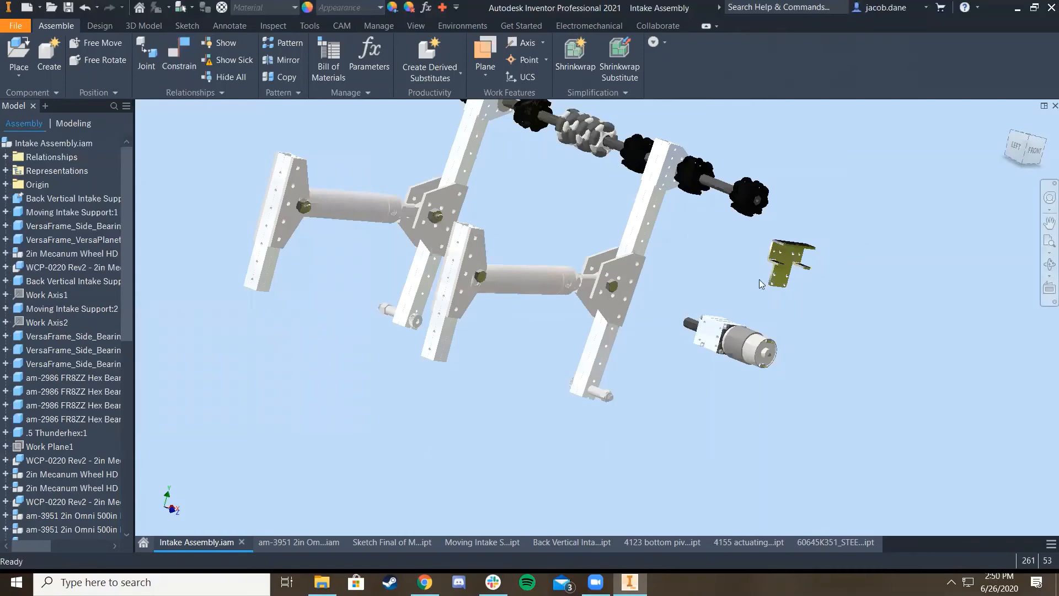
Show the sick relationships and delete the faulty mates between the air cylinders and their 4123 bottom pivot mounts
scroll(760, 284, "down", 3)
left_click(225, 61)
scroll(572, 292, "up", 5)
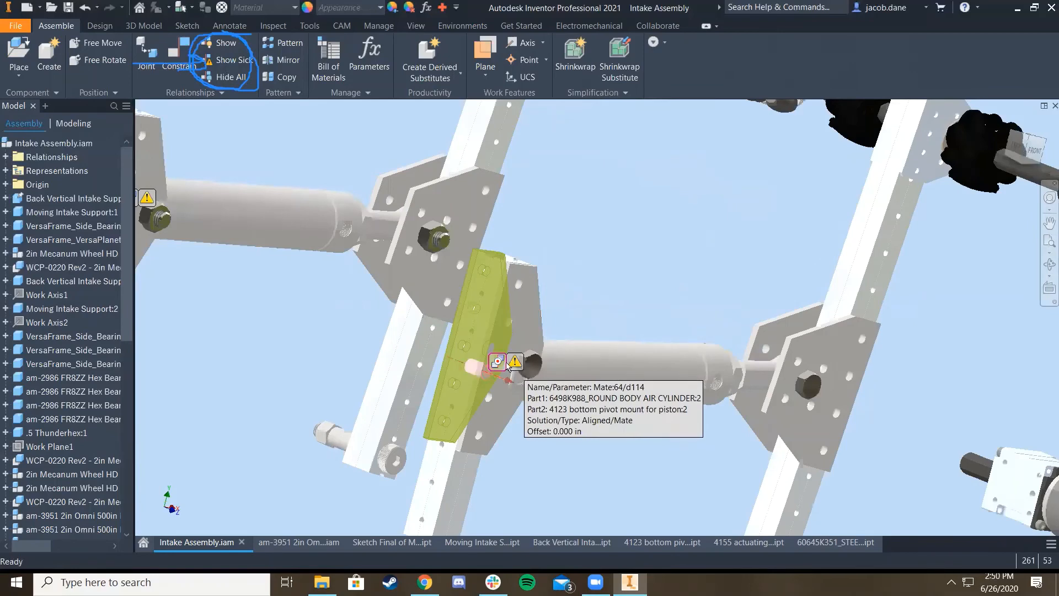
scroll(434, 394, "down", 3)
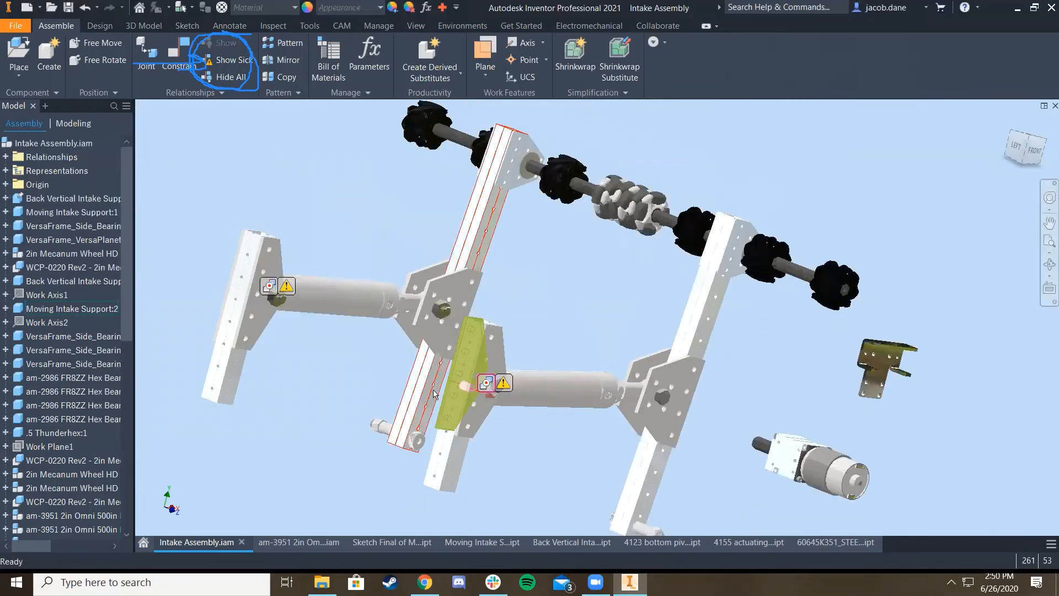
middle_click_drag(434, 394, 492, 347)
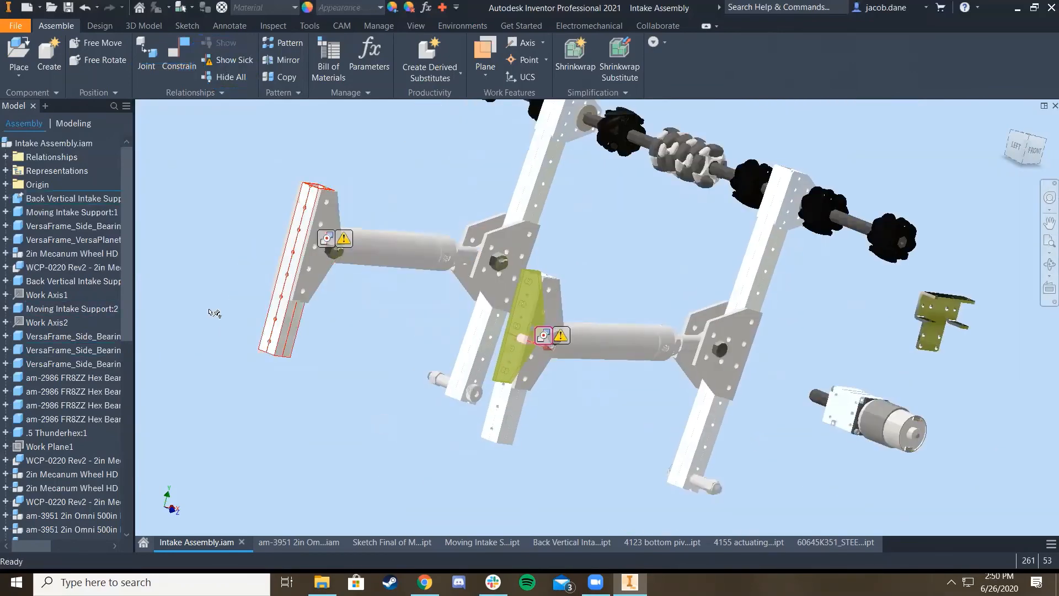
mouse_move(335, 243)
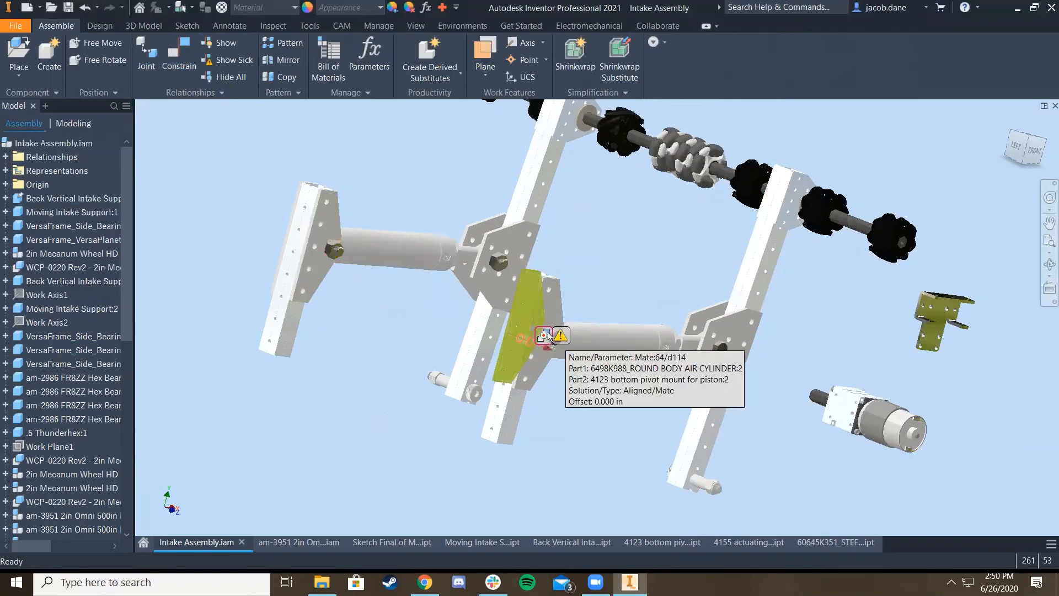
key("Delete")
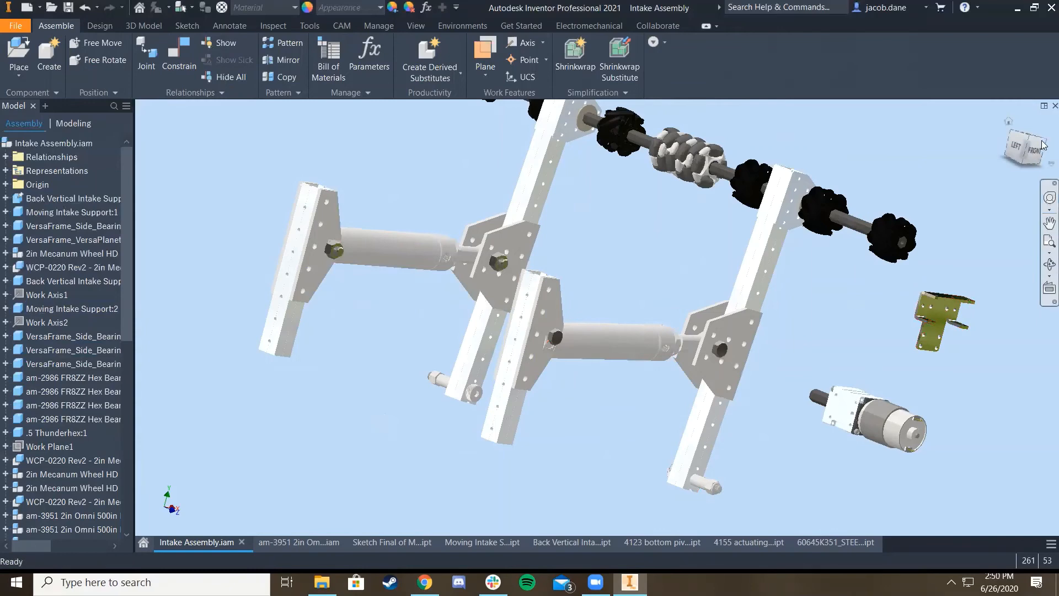
Pull the rear end of the front air cylinder out of its bottom pivot mount to expose its threaded end
left_click(1031, 148)
scroll(579, 384, "up", 6)
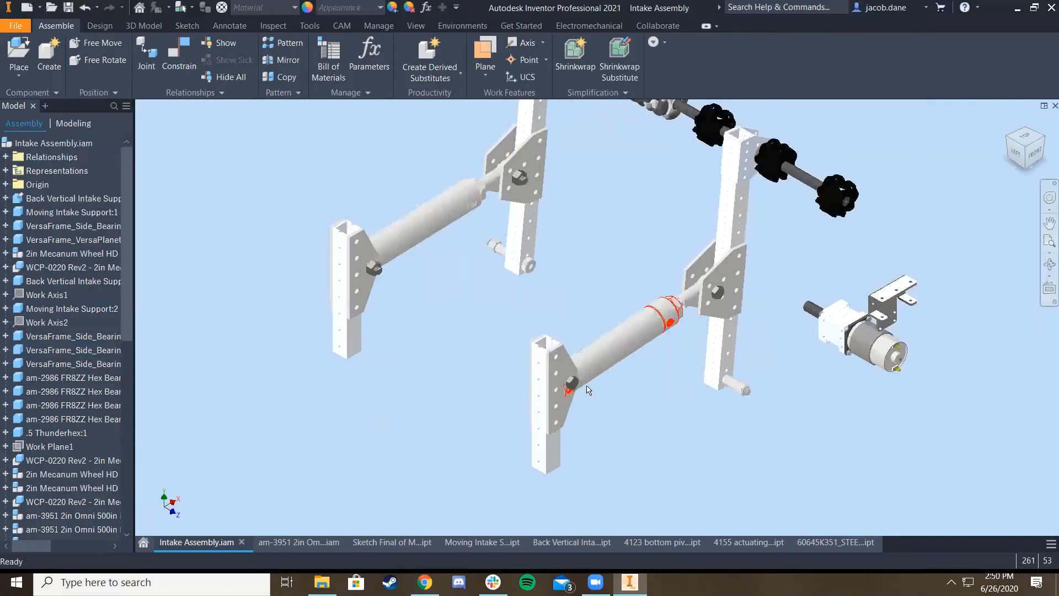
left_click_drag(581, 334, 708, 280)
left_click(580, 363)
middle_click_drag(580, 364, 655, 380)
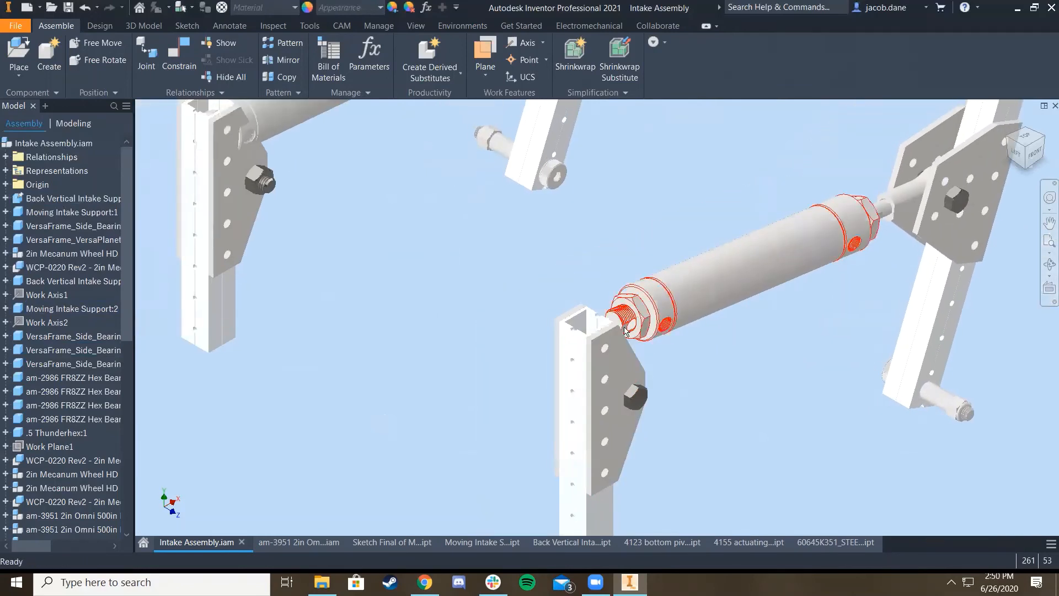
scroll(642, 335, "up", 3)
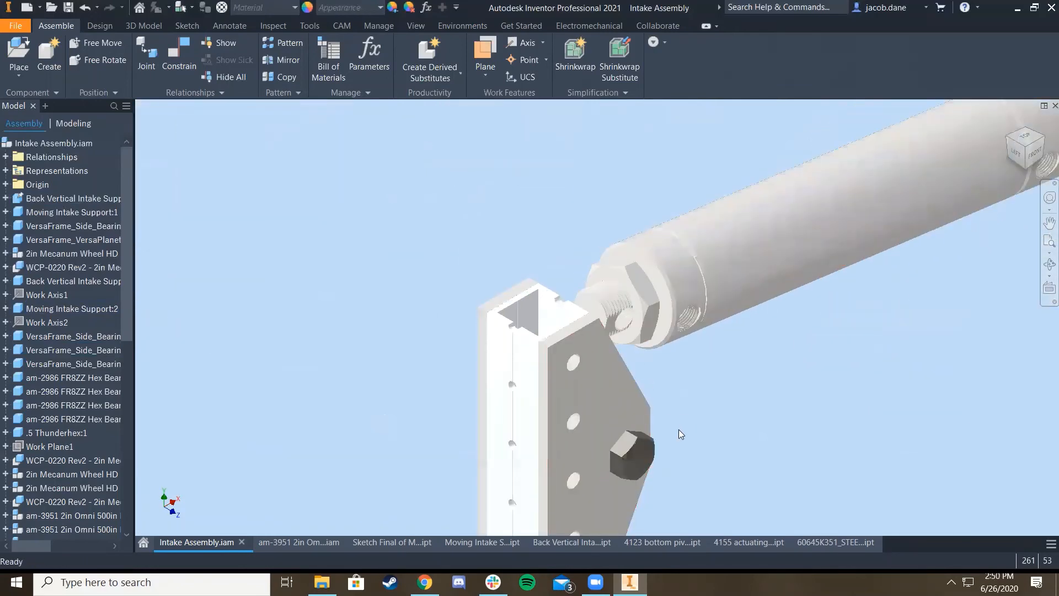
Mate the cross hole in the front air cylinder's threaded end with the bolt axis in its bottom pivot mount, offset 0.000 in
left_click(1043, 141)
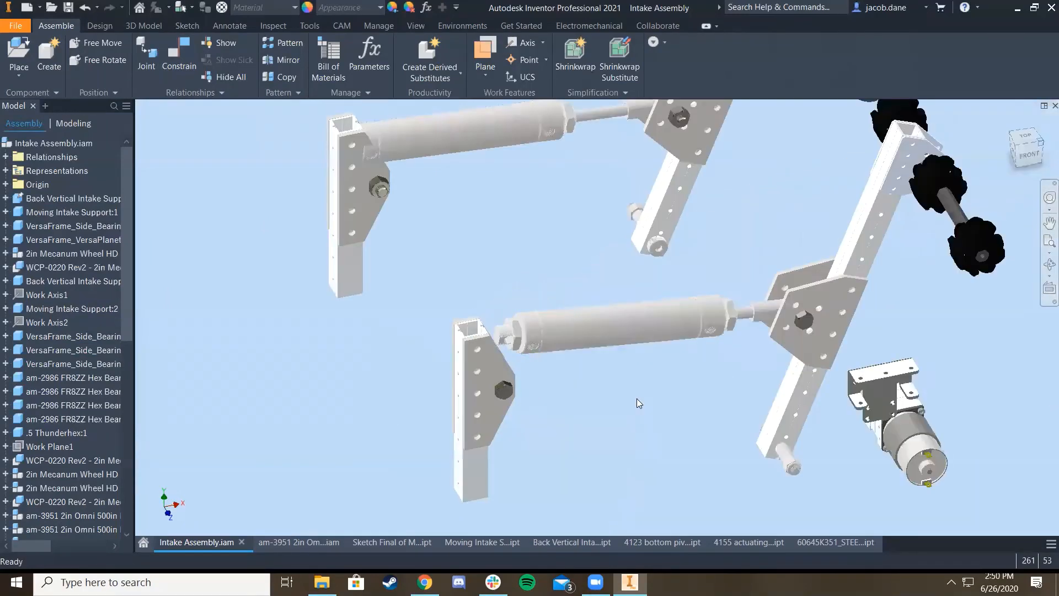
scroll(468, 261, "up", 5)
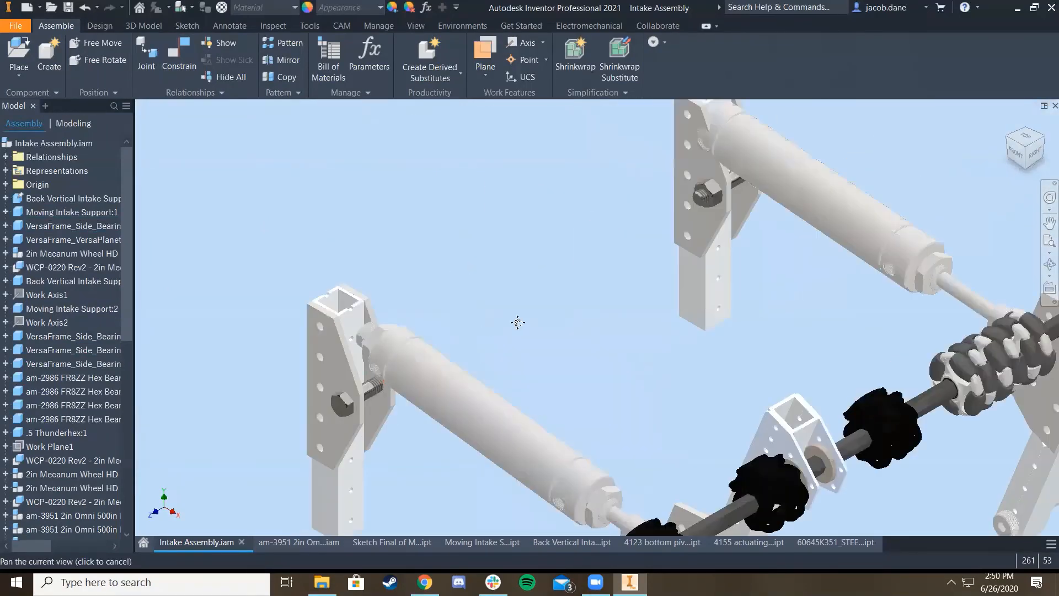
scroll(526, 338, "up", 5)
middle_click_drag(526, 338, 638, 353)
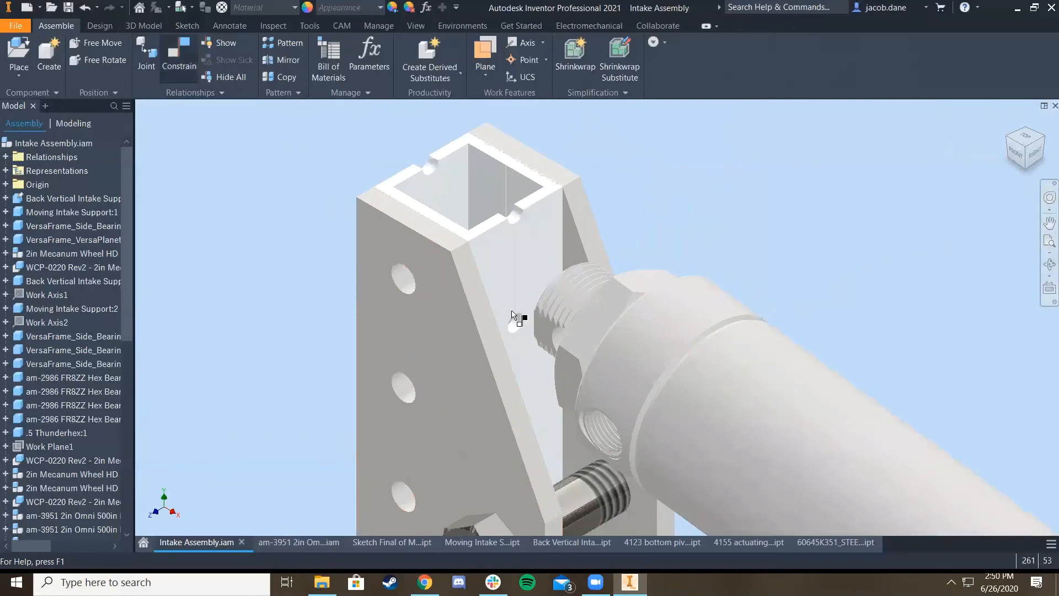
scroll(559, 342, "up", 4)
left_click(563, 329)
scroll(561, 366, "down", 6)
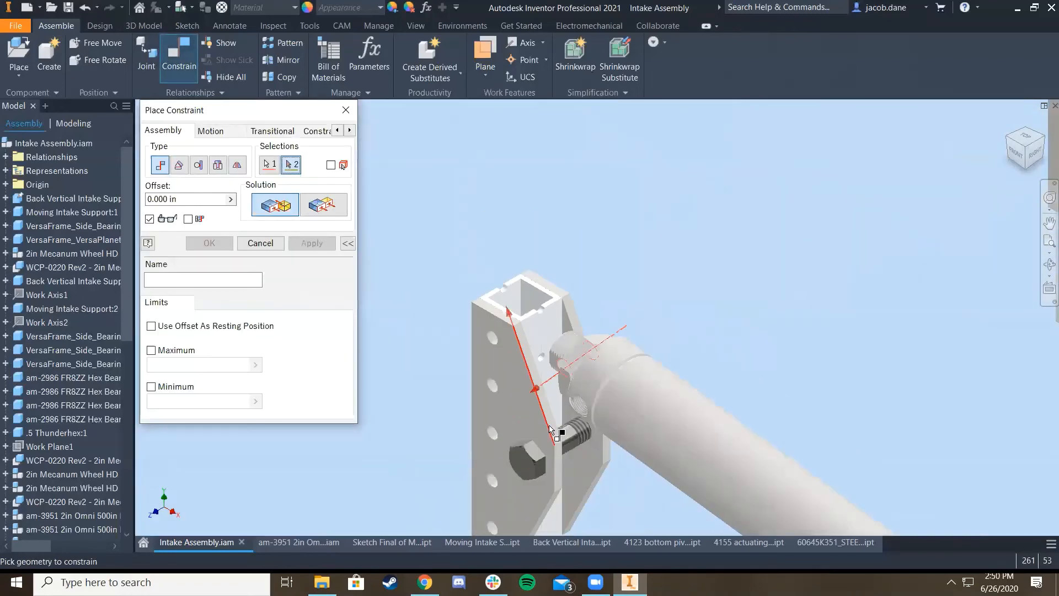
middle_click_drag(550, 425, 546, 376)
left_click(573, 392)
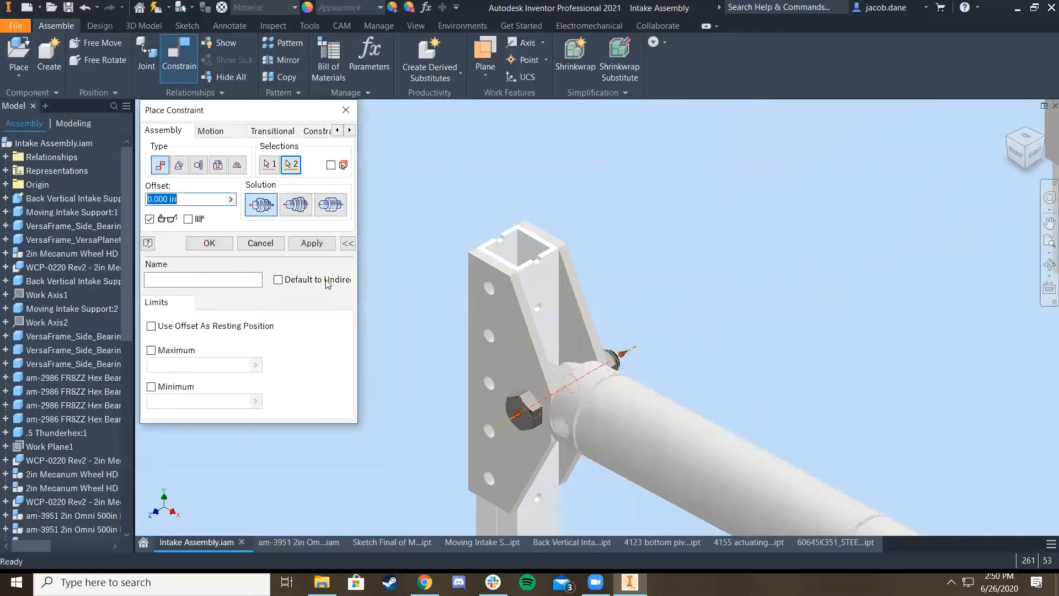
left_click(312, 243)
scroll(607, 419, "down", 5)
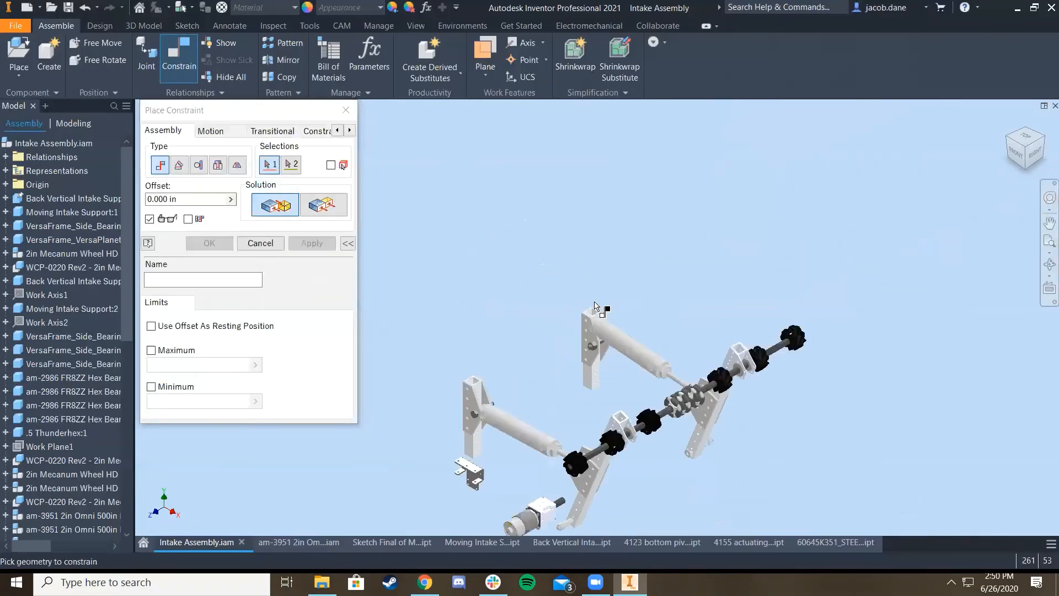
scroll(618, 488, "up", 5)
scroll(618, 489, "up", 2)
left_click(625, 407)
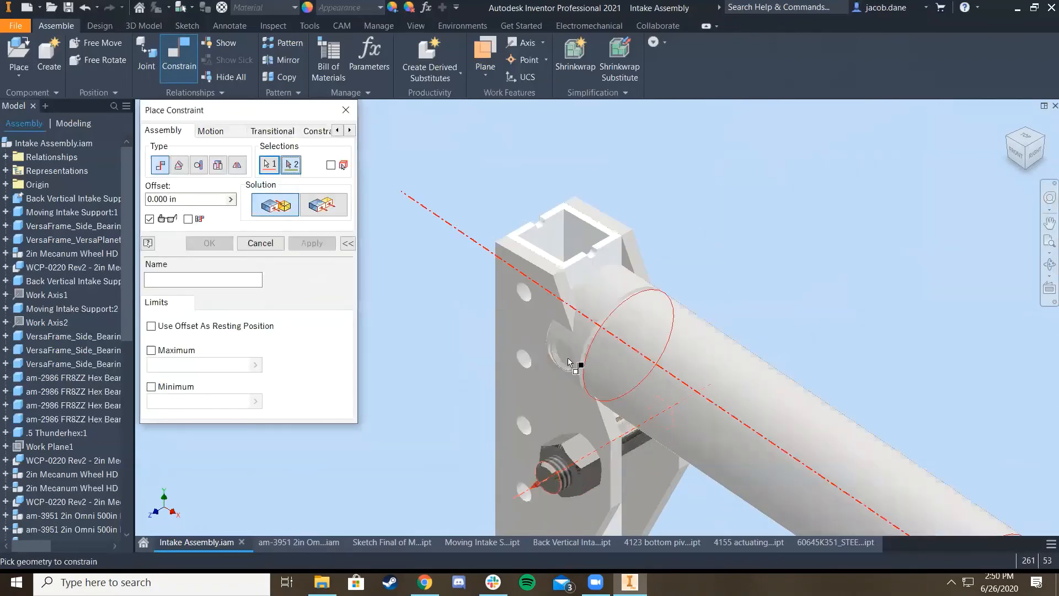
scroll(567, 358, "up", 3)
scroll(568, 358, "down", 4)
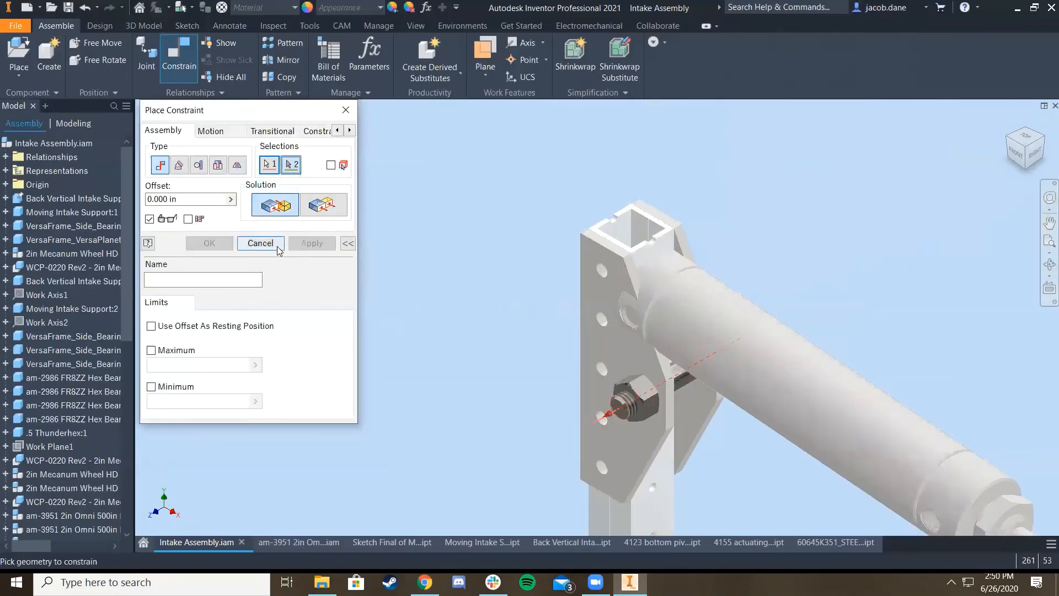
left_click(260, 243)
Pull the rear air cylinder out of its bottom pivot mount and mate its threaded end's cross hole with the bolt axis, offset 0.000 in
left_click_drag(733, 348, 831, 333)
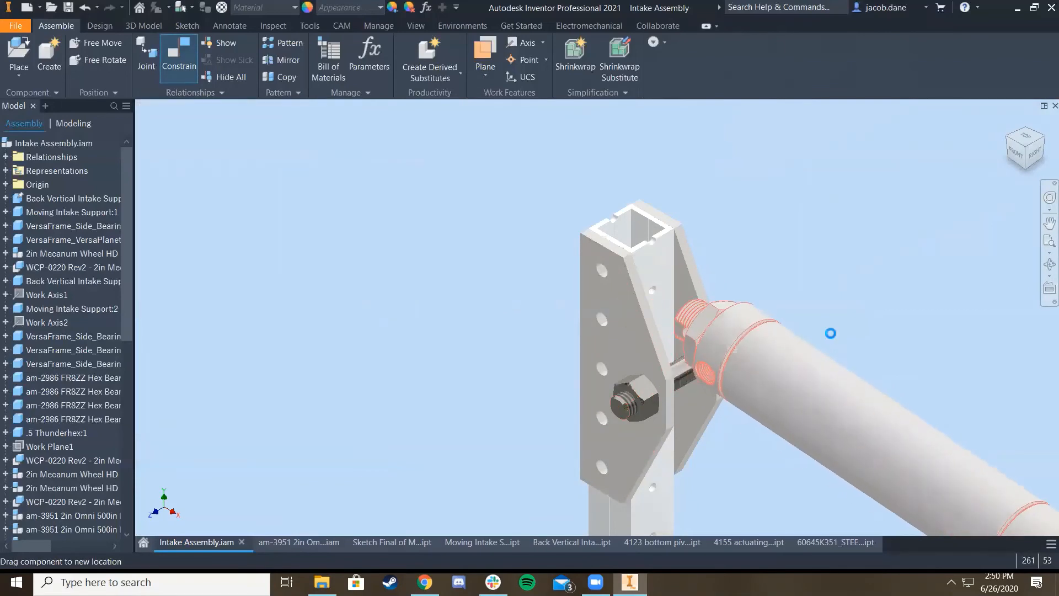
left_click(183, 61)
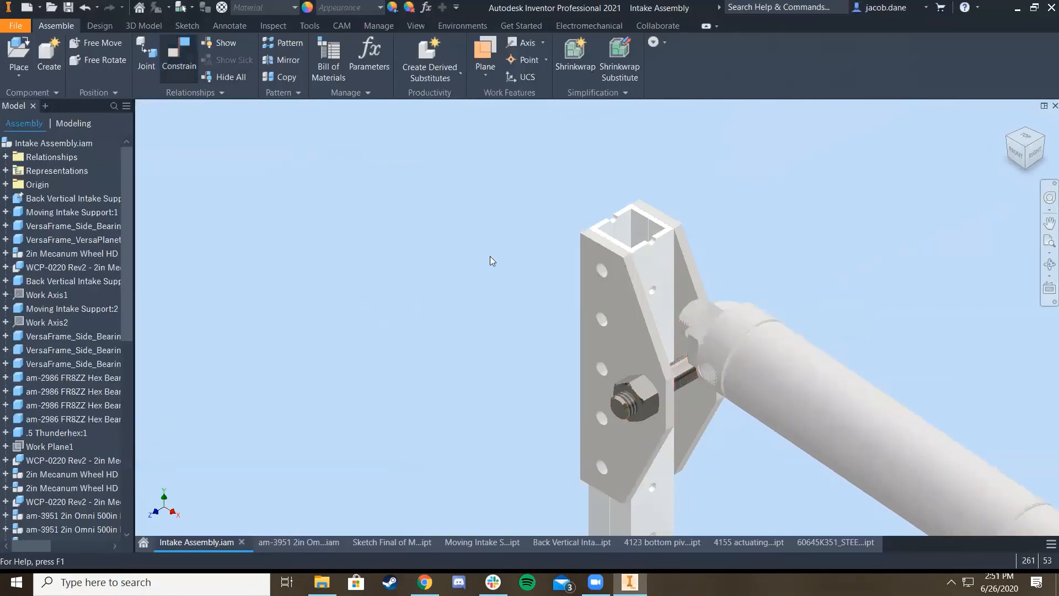
scroll(687, 382, "up", 2)
left_click(676, 369)
scroll(677, 291, "up", 3)
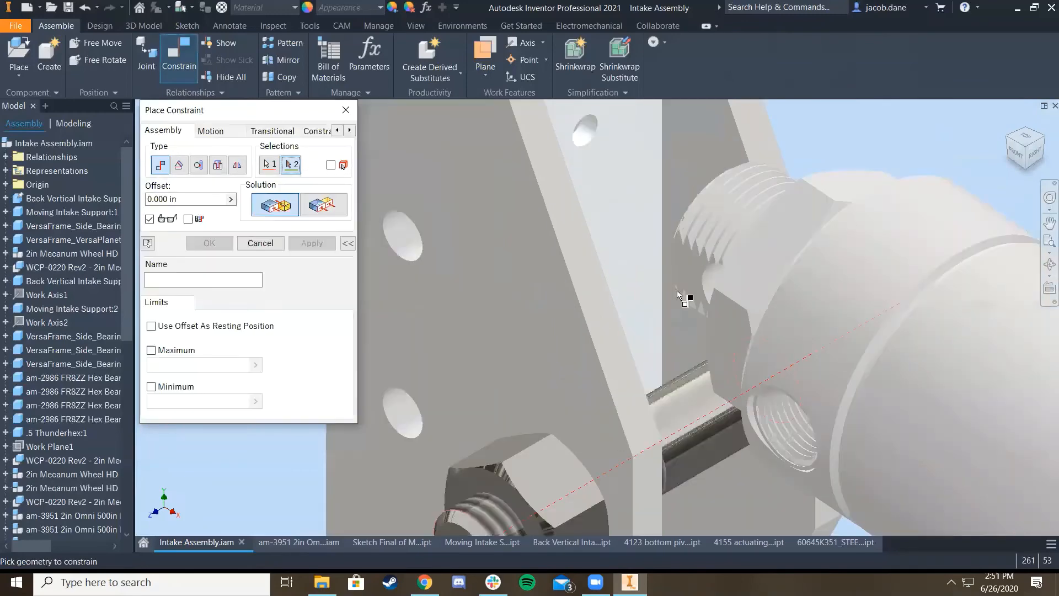
left_click(726, 289)
scroll(422, 285, "down", 5)
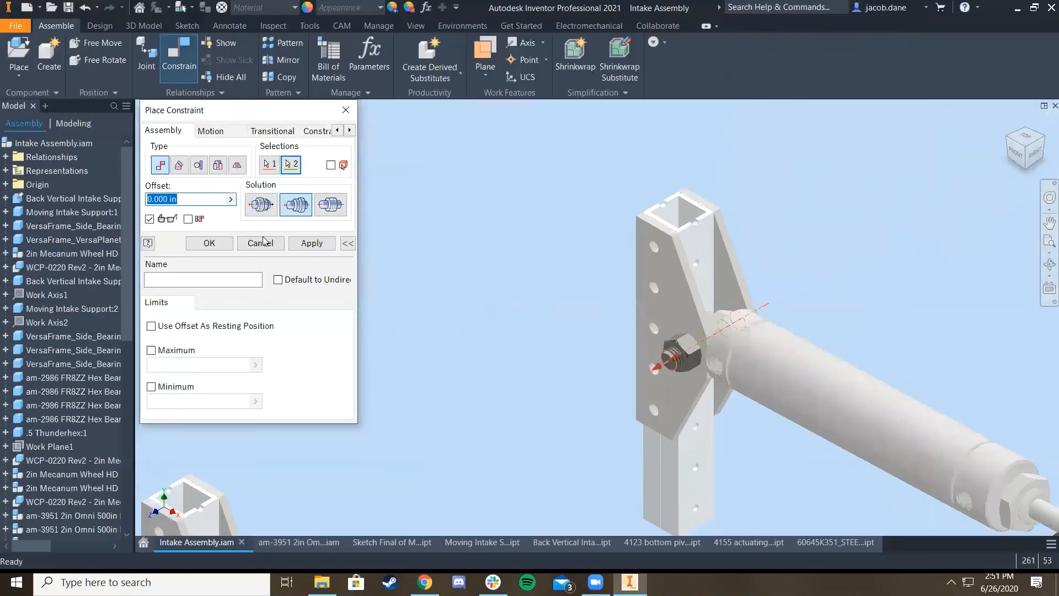
left_click(312, 243)
scroll(555, 348, "down", 5)
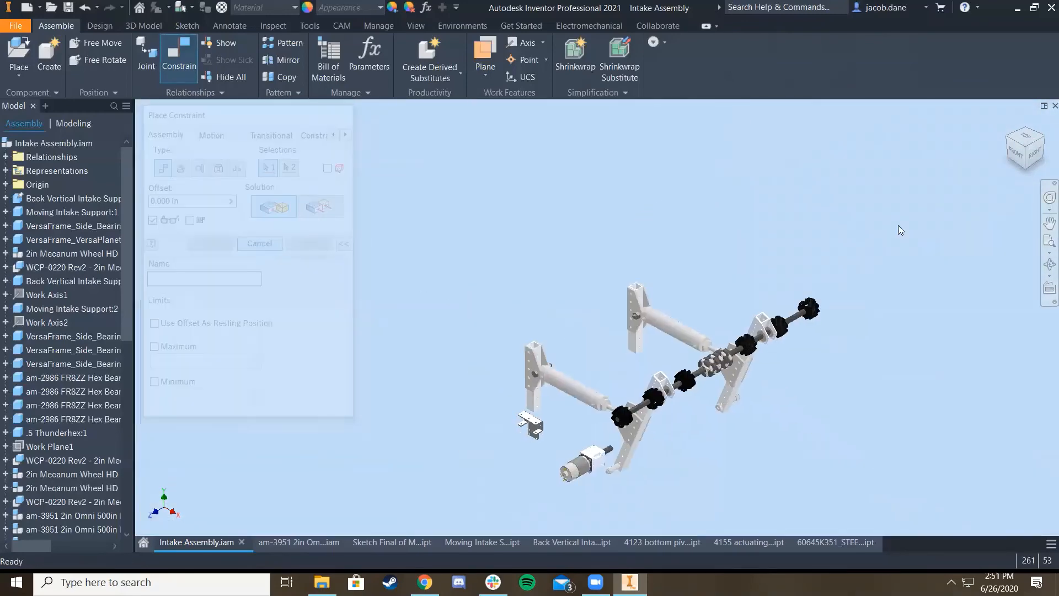
key("Escape")
Mate the face of the VersaPlanetary bracket's side tab flush against the side face of the front moving support, offset 0.000 in
middle_click_drag(922, 229, 771, 337, "shift")
scroll(771, 336, "up", 5)
scroll(571, 380, "up", 2)
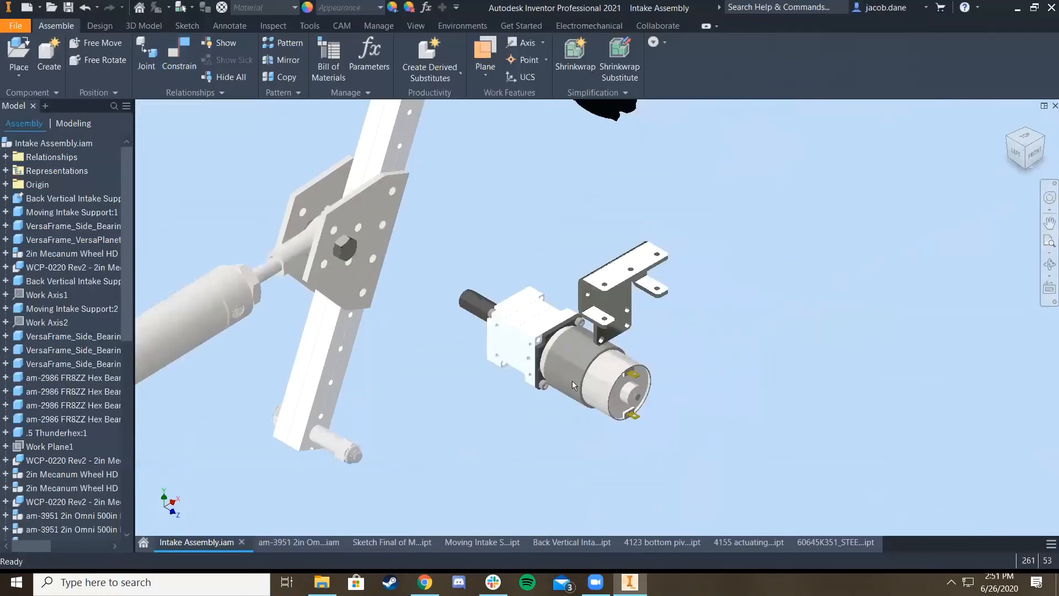
left_click(182, 55)
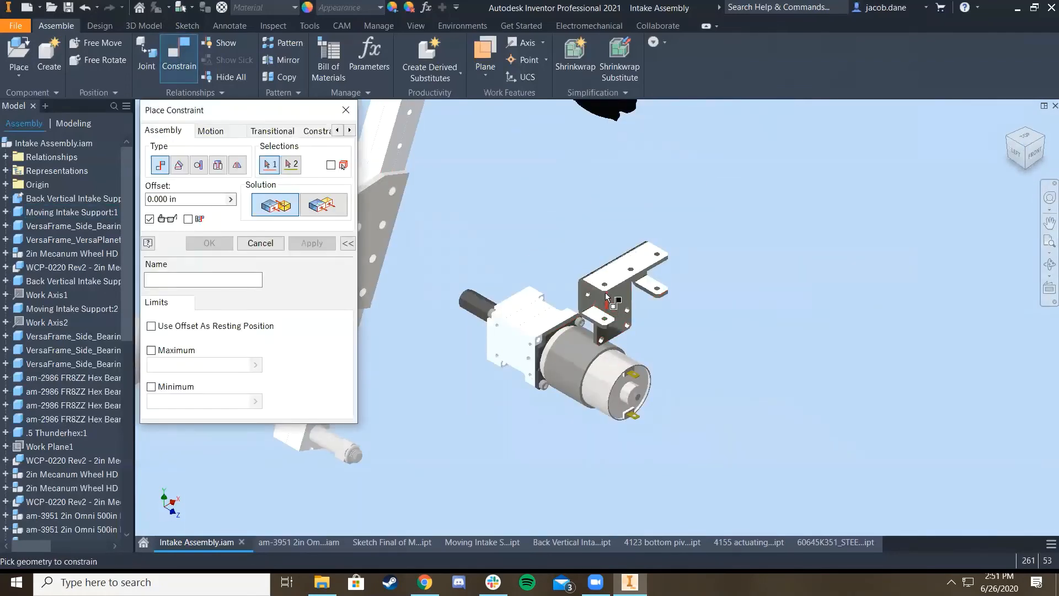
scroll(607, 298, "up", 5)
left_click(552, 420)
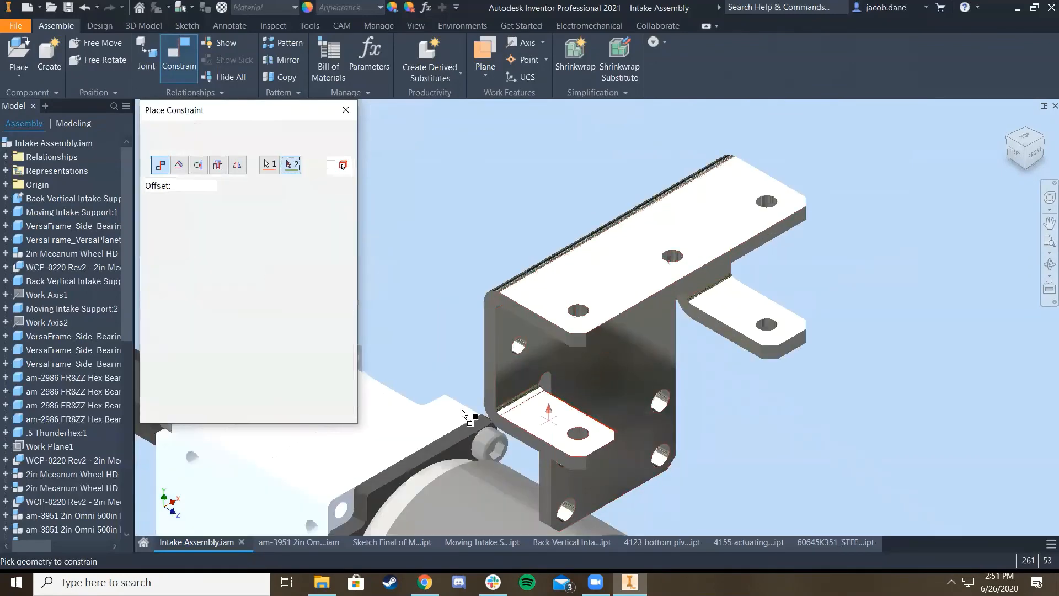
scroll(462, 415, "down", 6)
middle_click_drag(494, 387, 687, 258)
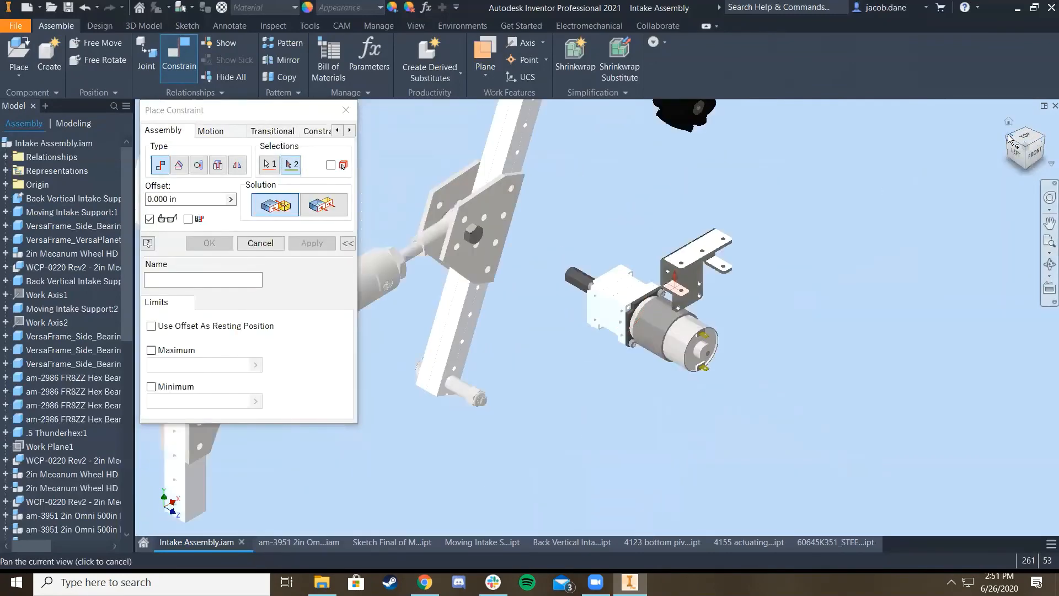
left_click(1010, 138)
scroll(633, 355, "up", 5)
scroll(515, 298, "up", 2)
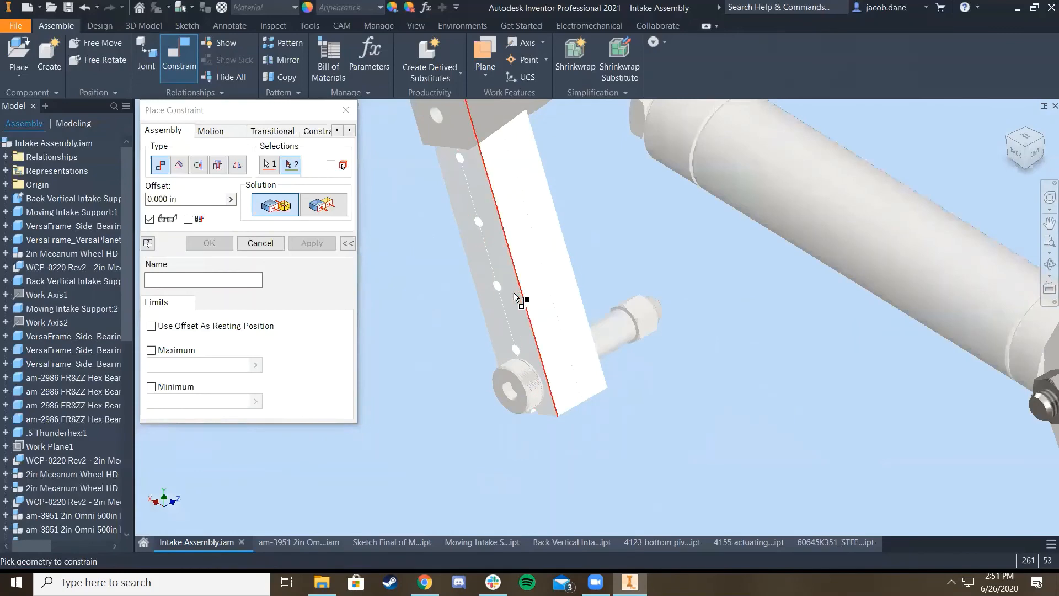
left_click(515, 298)
left_click(309, 243)
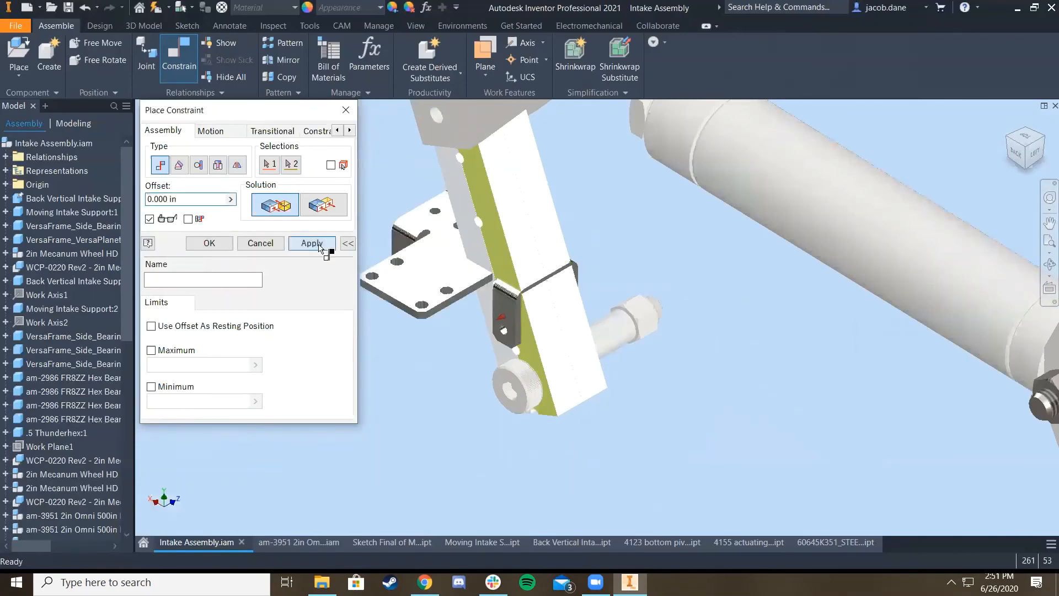
Mate the bracket's lower tab hole with the second hole above the pivot bolt on the front moving support, offset 0.000 in
scroll(503, 331, "up", 5)
left_click(507, 288)
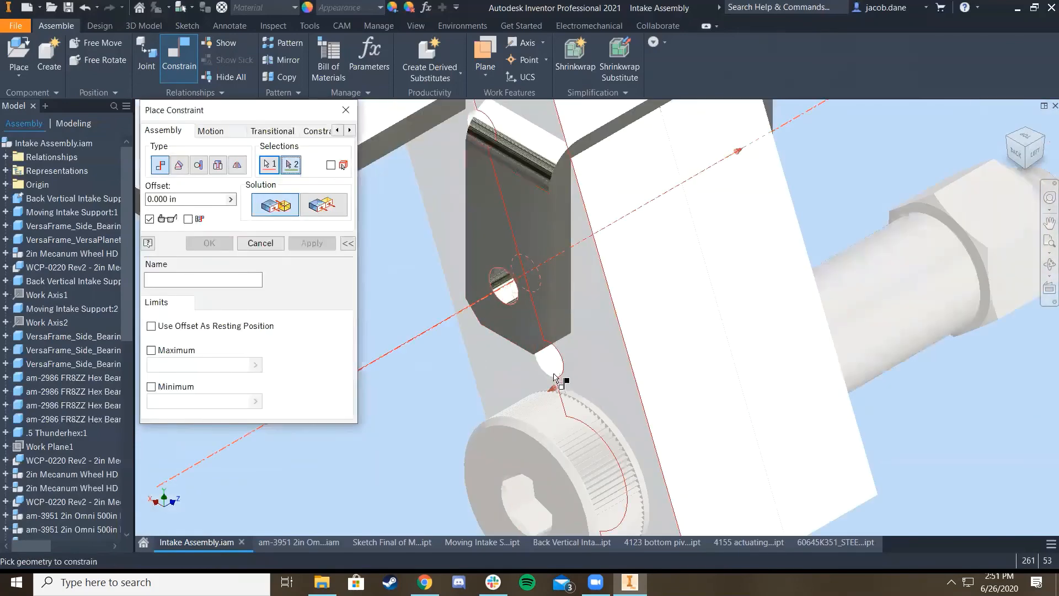
left_click(558, 366)
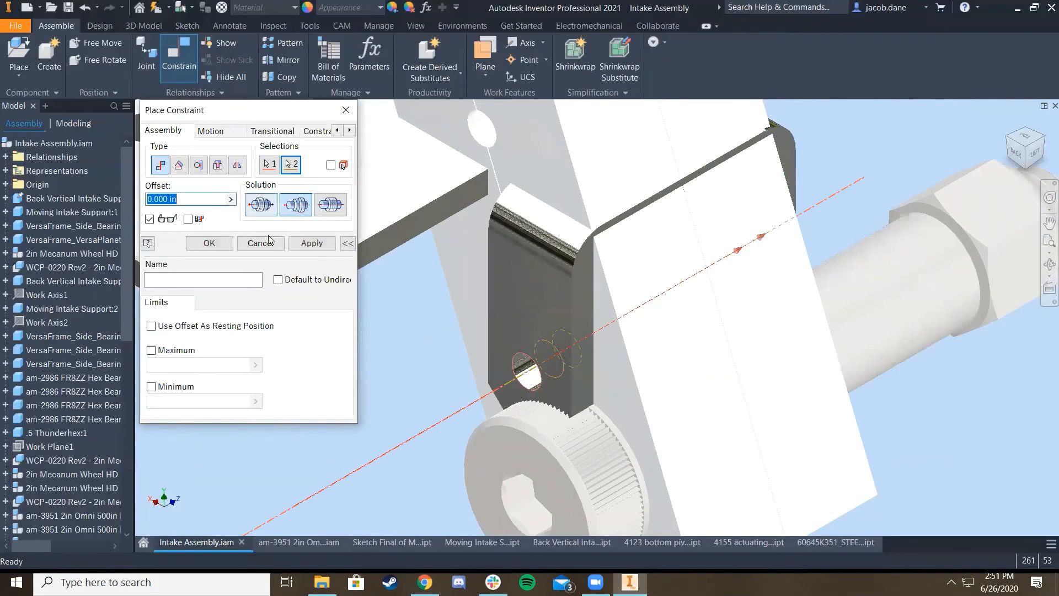
left_click(311, 243)
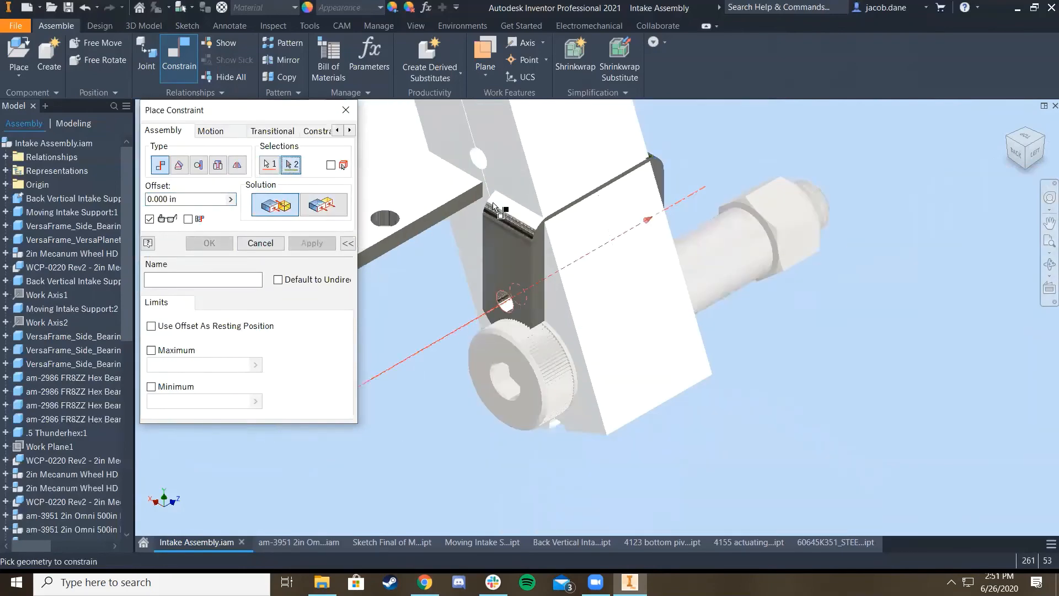
scroll(495, 196, "down", 5)
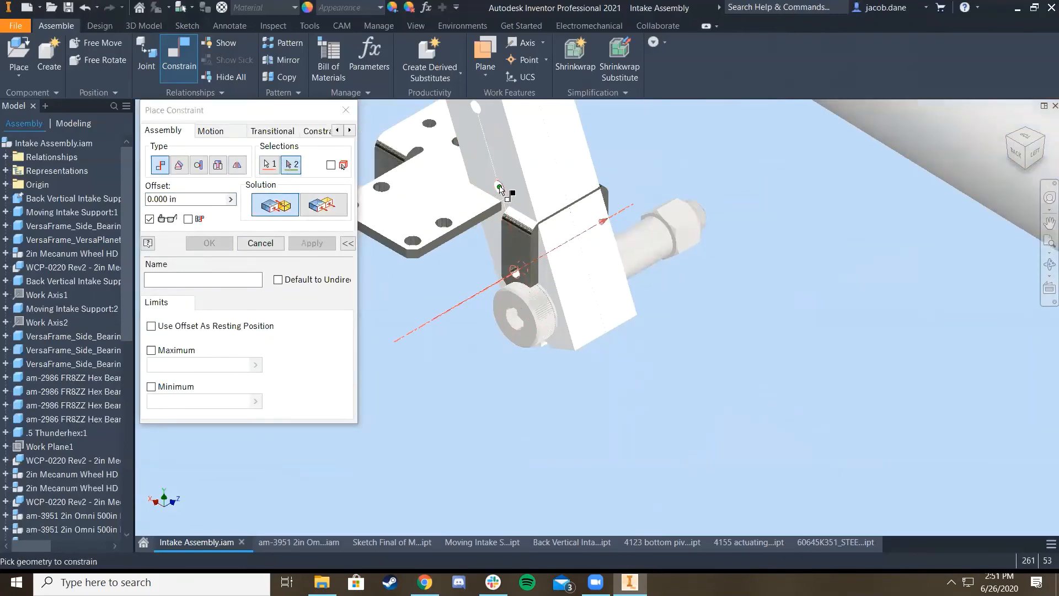
scroll(500, 190, "up", 6)
left_click(511, 211)
scroll(512, 210, "down", 6)
middle_click_drag(519, 210, 622, 378)
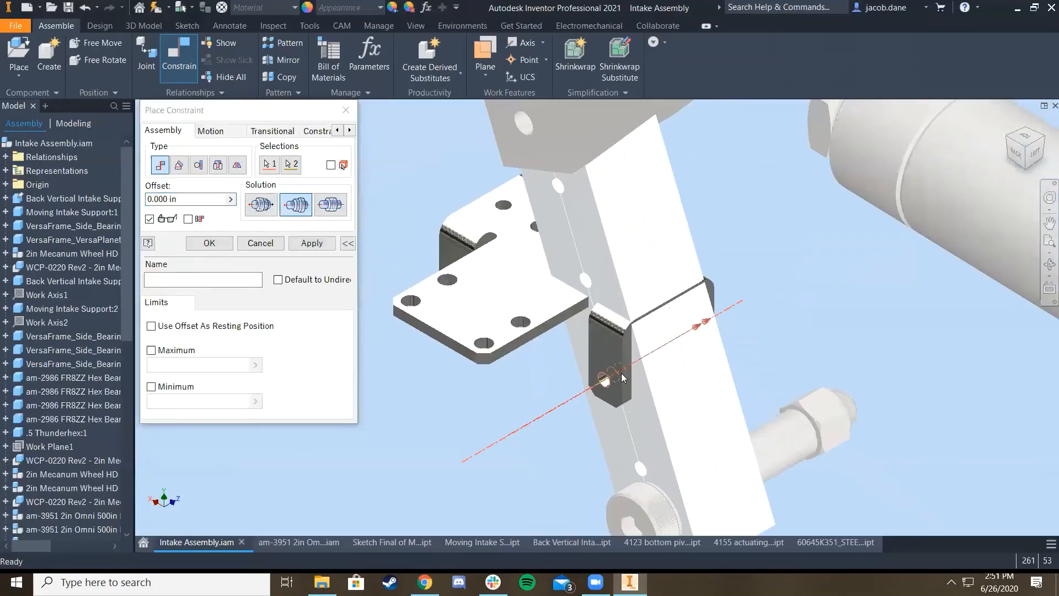
left_click(312, 243)
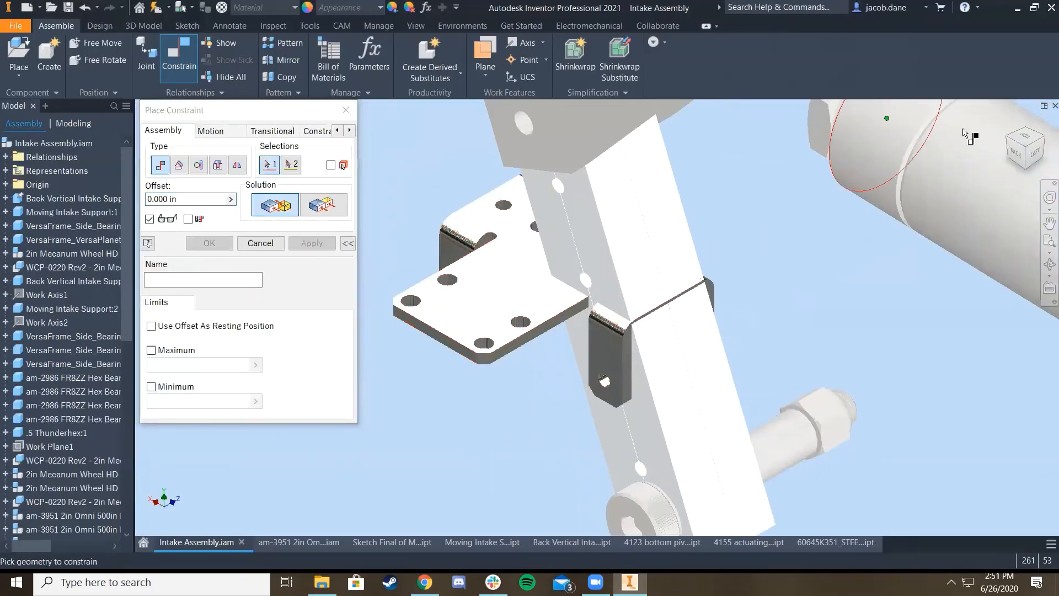
Mate the hole in the bracket's other tab with the support hole just below the pivot plate, offset 0.000 in
middle_click_drag(546, 291, 968, 327, "shift")
scroll(741, 324, "up", 7)
left_click(716, 331)
scroll(716, 331, "down", 5)
scroll(859, 248, "up", 5)
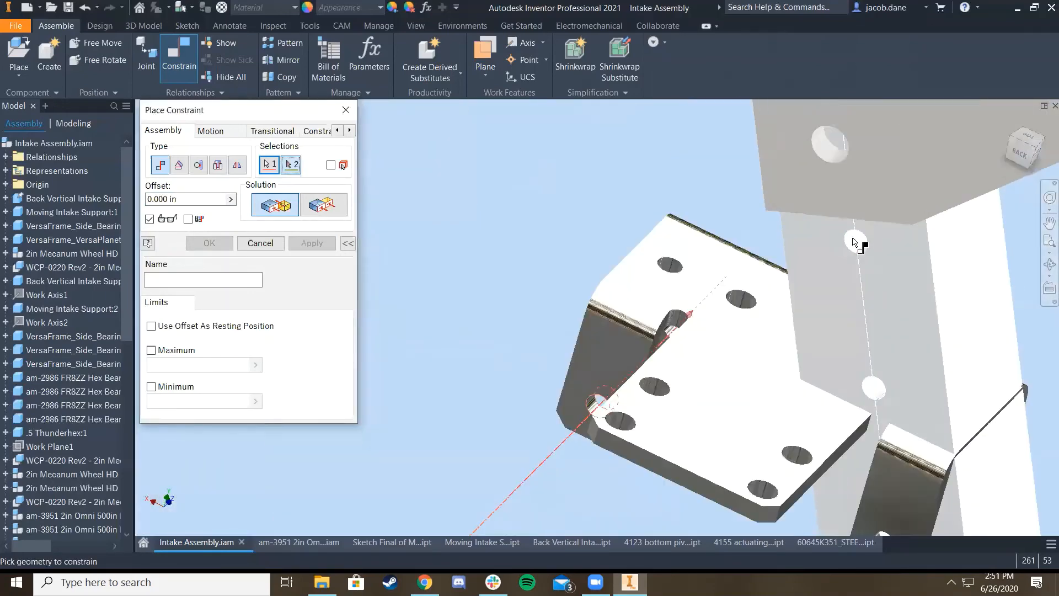
left_click(859, 257)
scroll(859, 256, "down", 6)
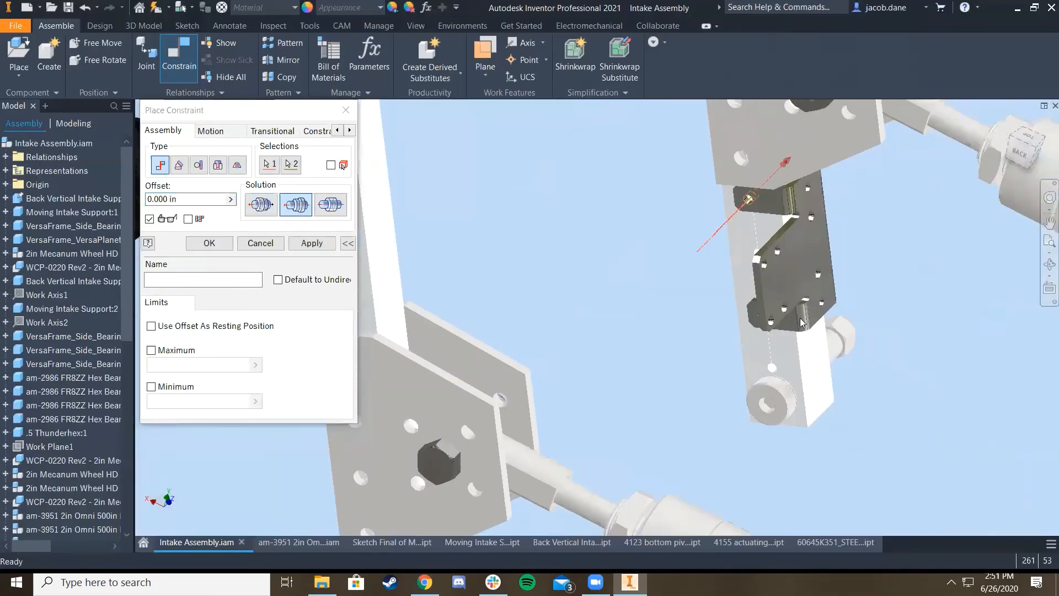
left_click(1036, 150)
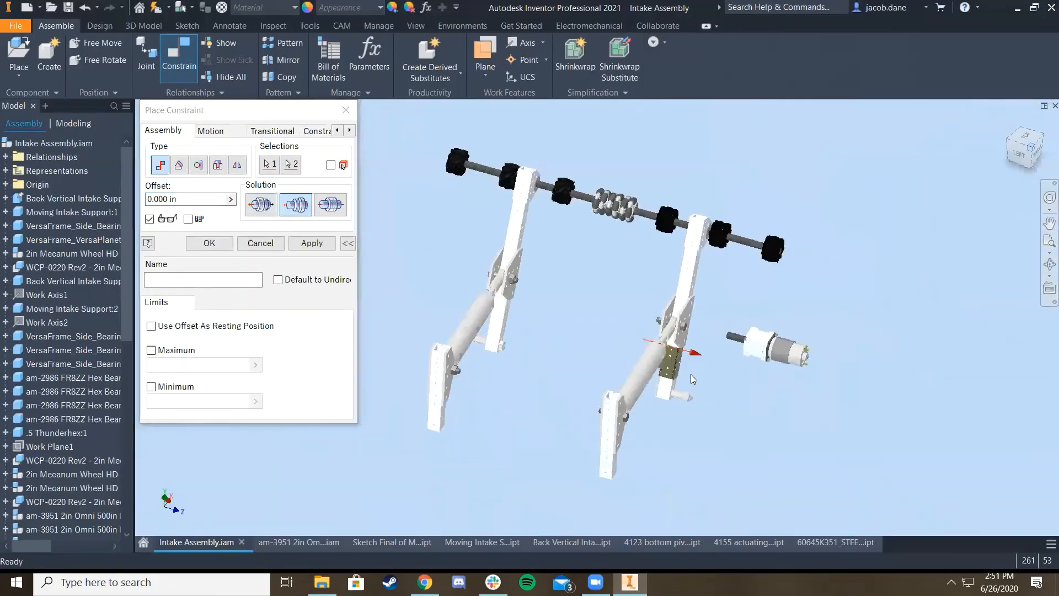
scroll(663, 387, "up", 5)
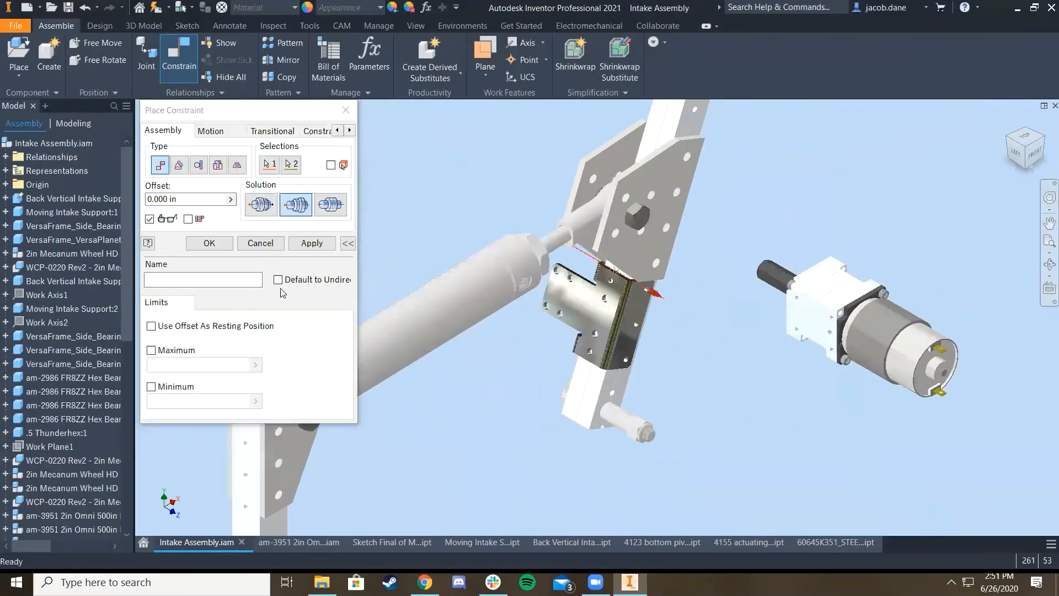
left_click(311, 244)
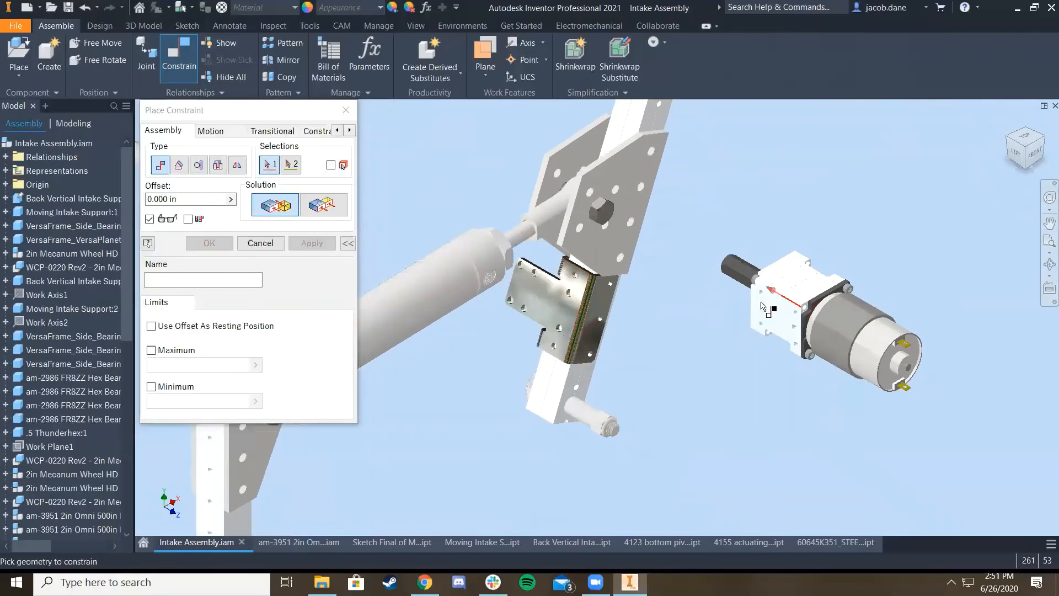
Select the gearbox's side mounting hole beside the motor plate and a hole on the bracket's protruding flange for an axis mate
scroll(692, 292, "up", 2)
middle_click_drag(752, 254, 855, 276)
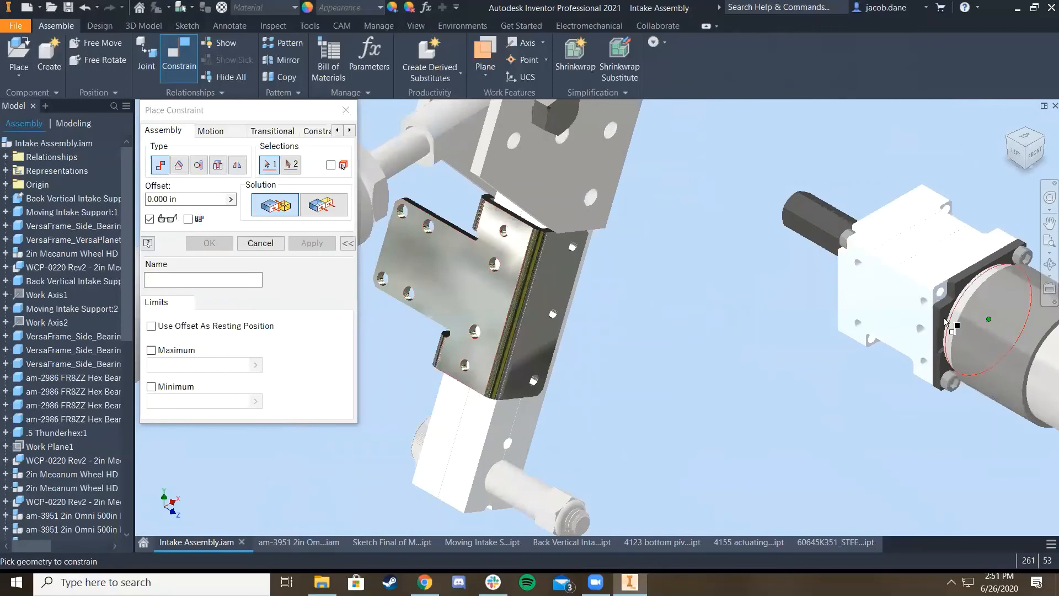
scroll(922, 298, "up", 2)
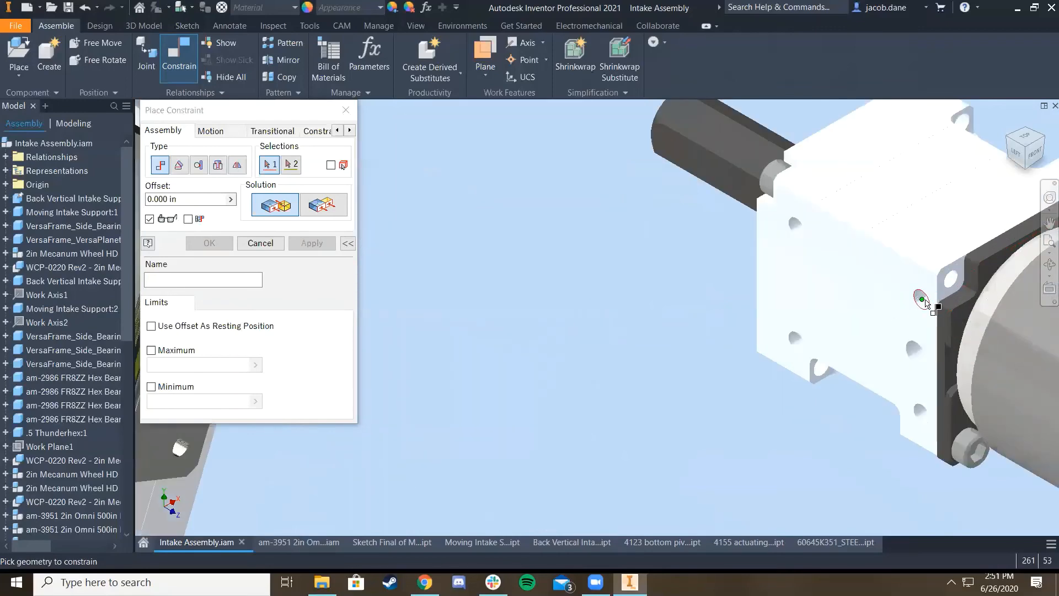
left_click(926, 302)
scroll(910, 309, "down", 5)
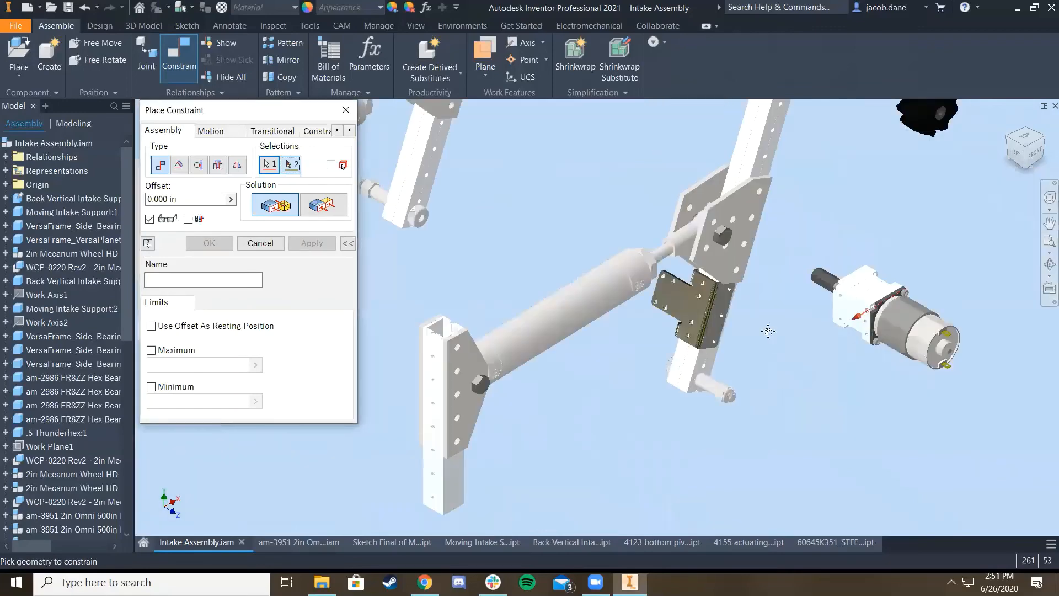
scroll(772, 264, "up", 6)
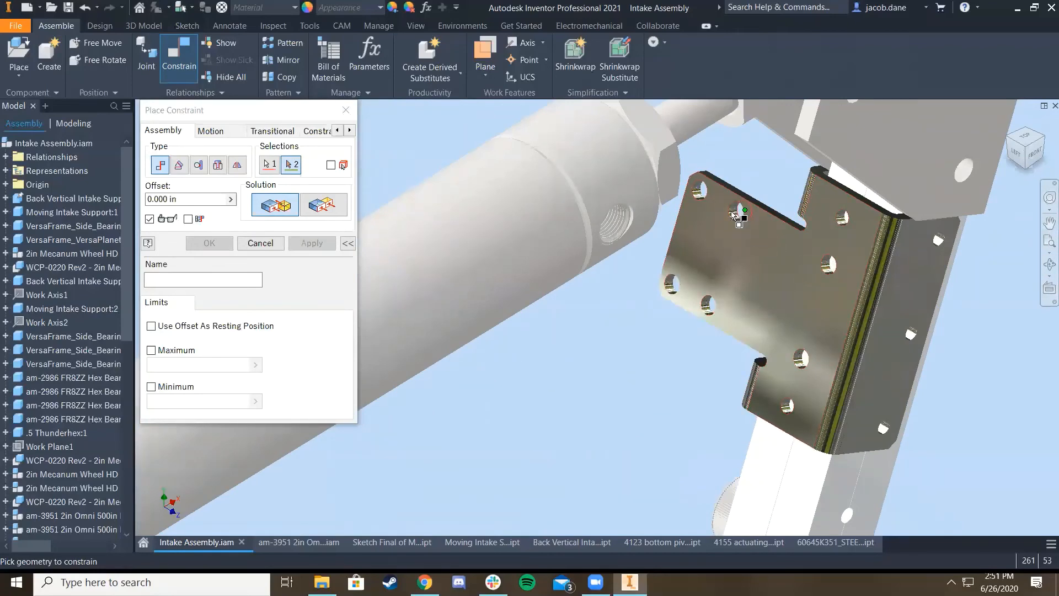
scroll(737, 214, "up", 5)
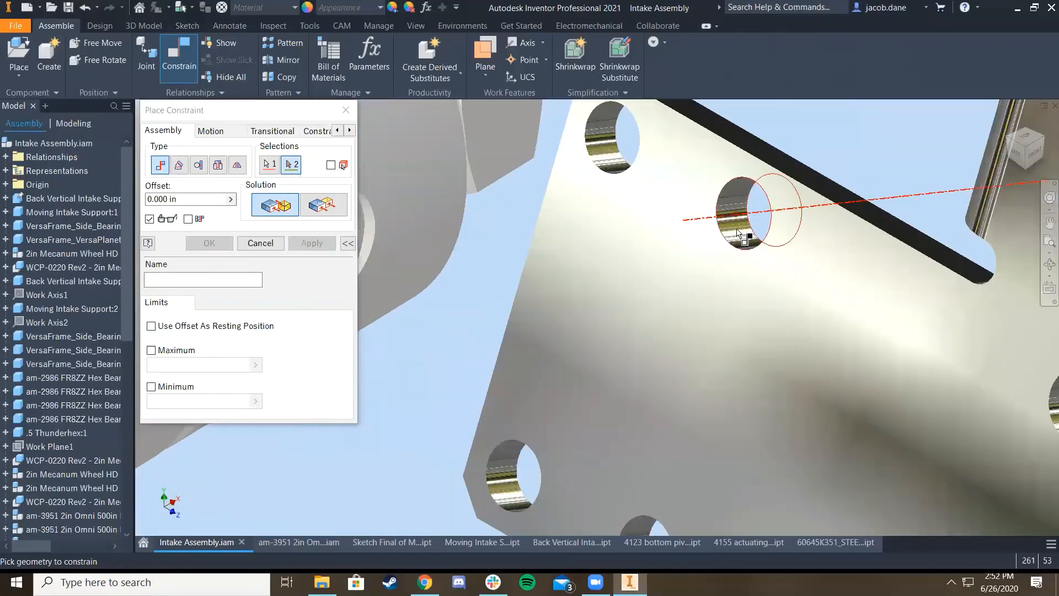
left_click(740, 232)
scroll(786, 255, "down", 5)
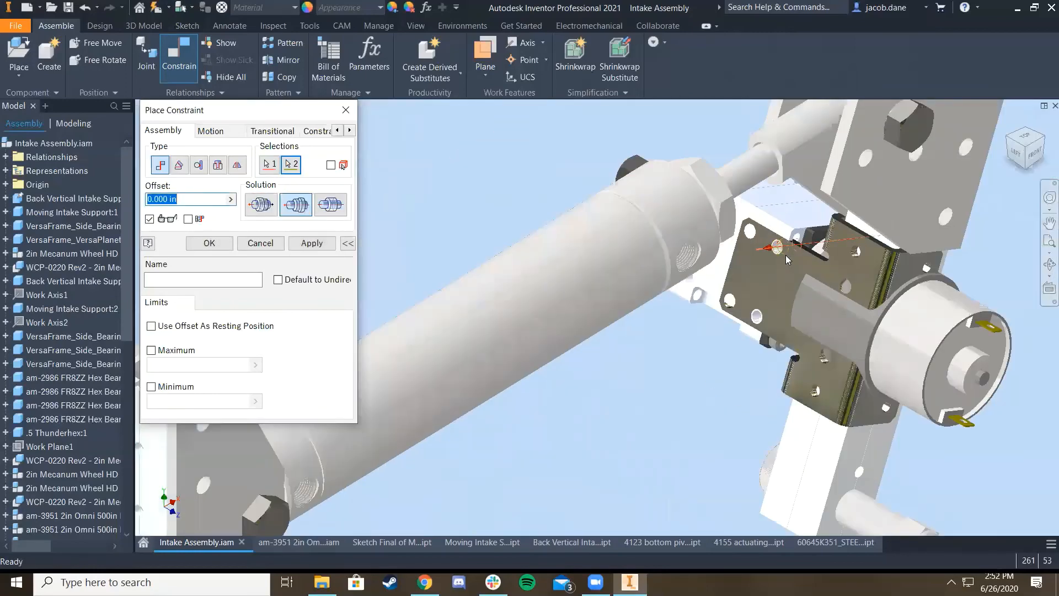
middle_click_drag(786, 257, 747, 260)
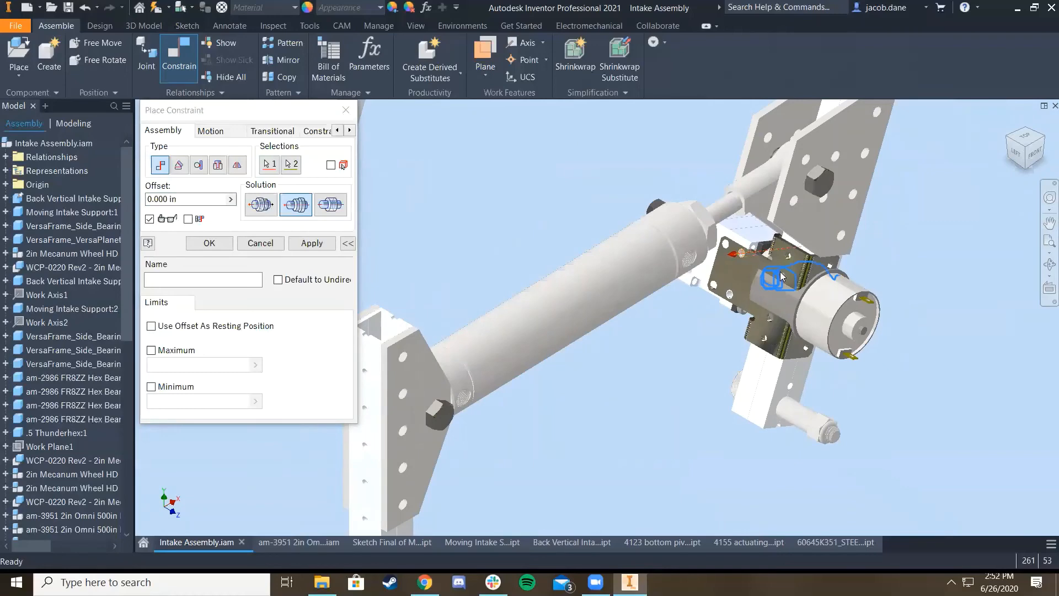
Retarget the gearbox mate to the bracket hole nearer the support and apply it with the Opposed solution, offset 0.000 in
left_click(290, 164)
scroll(695, 274, "up", 5)
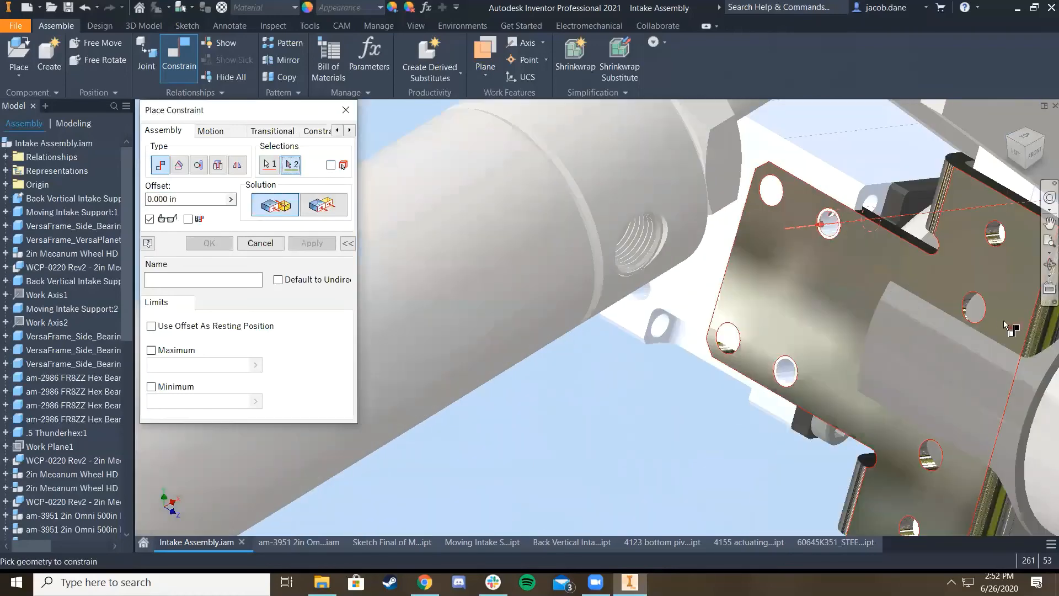
scroll(1004, 320, "down", 5)
left_click(926, 268)
scroll(920, 261, "down", 3)
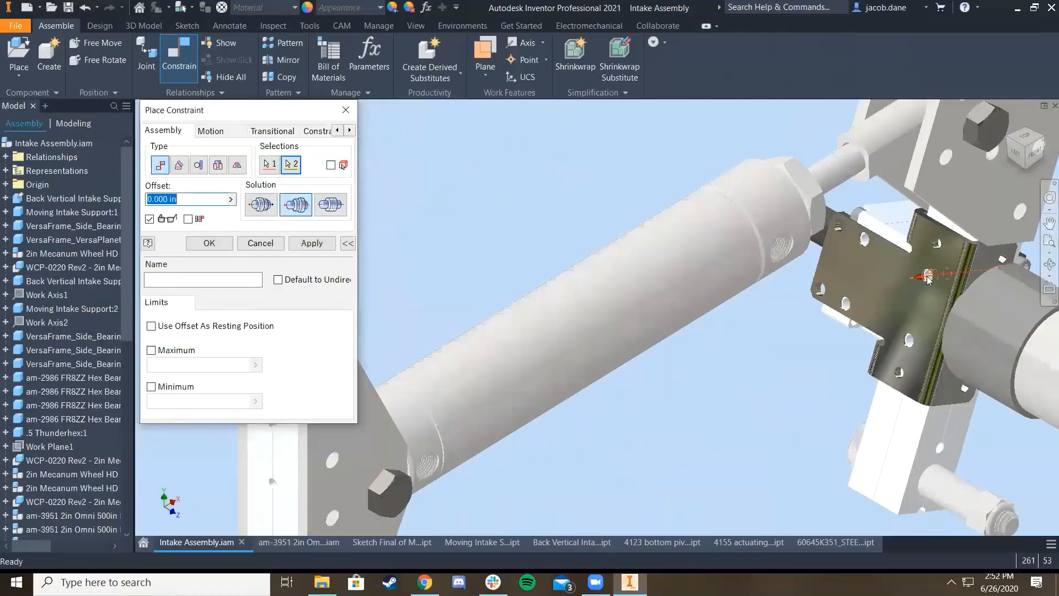
left_click(270, 209)
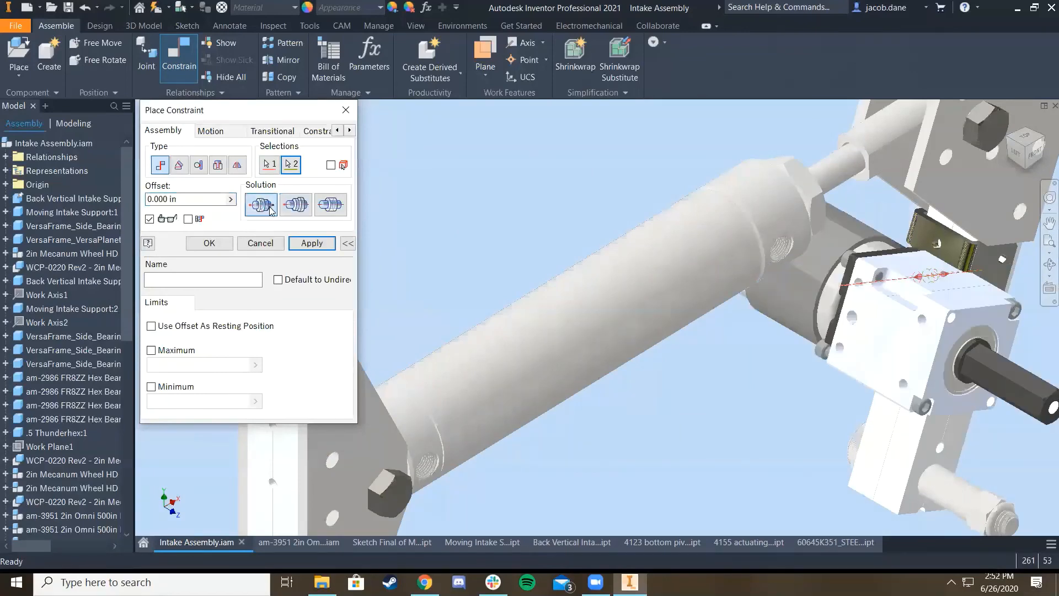
left_click(311, 243)
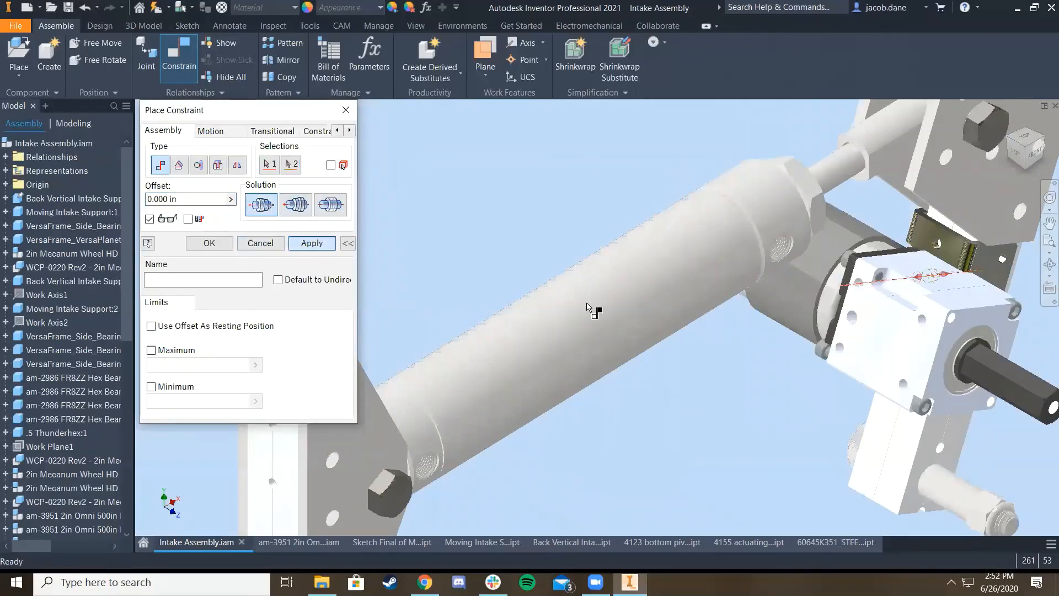
scroll(522, 265, "down", 3)
scroll(598, 276, "down", 3)
middle_click_drag(598, 284, 553, 264)
scroll(664, 284, "up", 4)
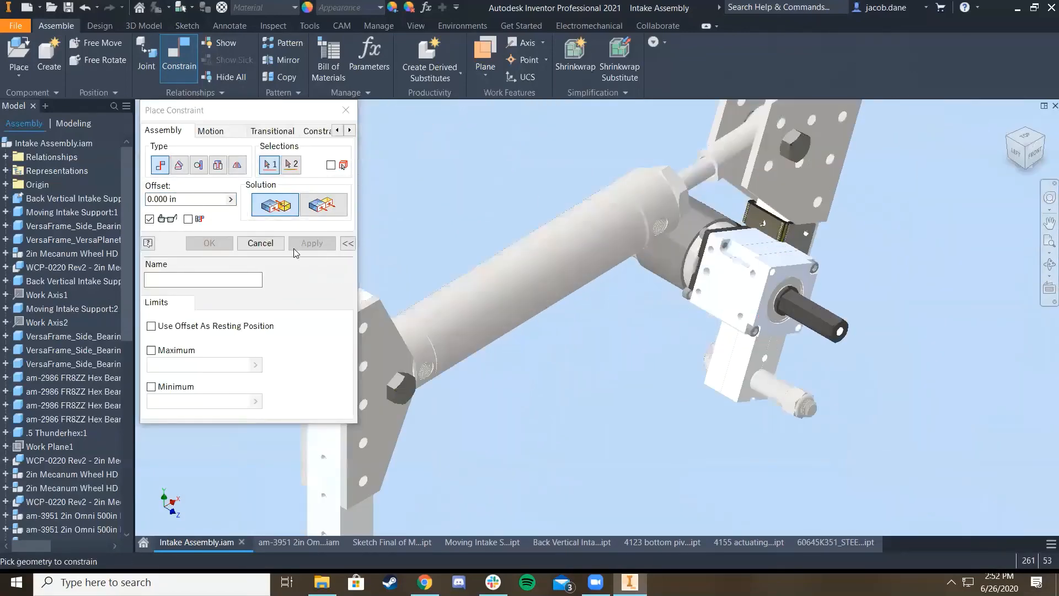
key("Escape")
left_click(1042, 138)
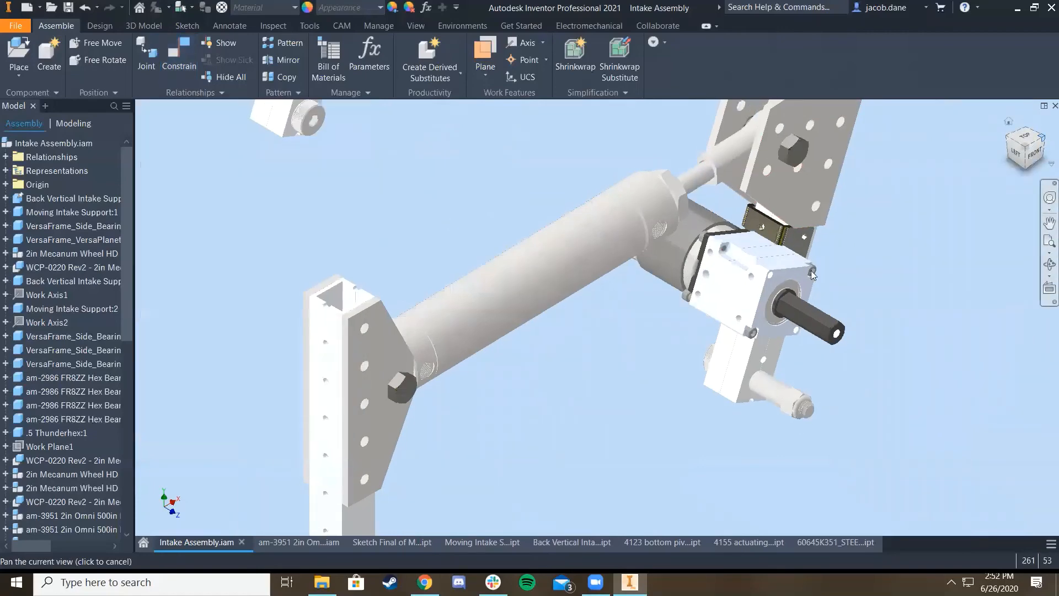
Mate the gearbox's second side hole beside the motor plate with a bracket flange hole nearer the support, Opposed solution, offset 0.000 in
scroll(611, 401, "up", 5)
left_click_drag(469, 359, 389, 382)
left_click(425, 366)
scroll(420, 342, "up", 4)
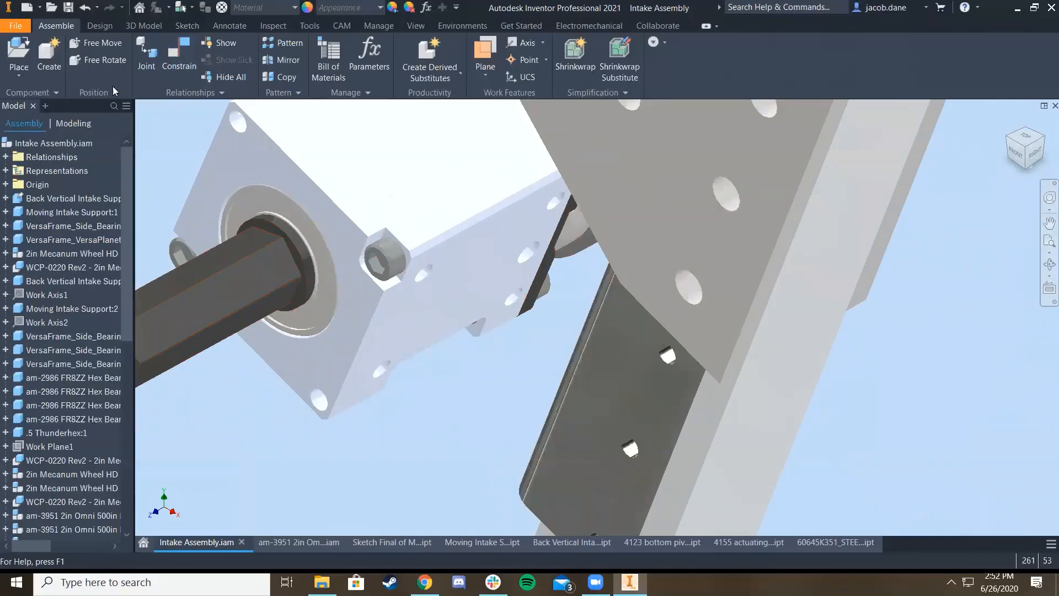
left_click(180, 72)
scroll(500, 298, "up", 4)
left_click(563, 313)
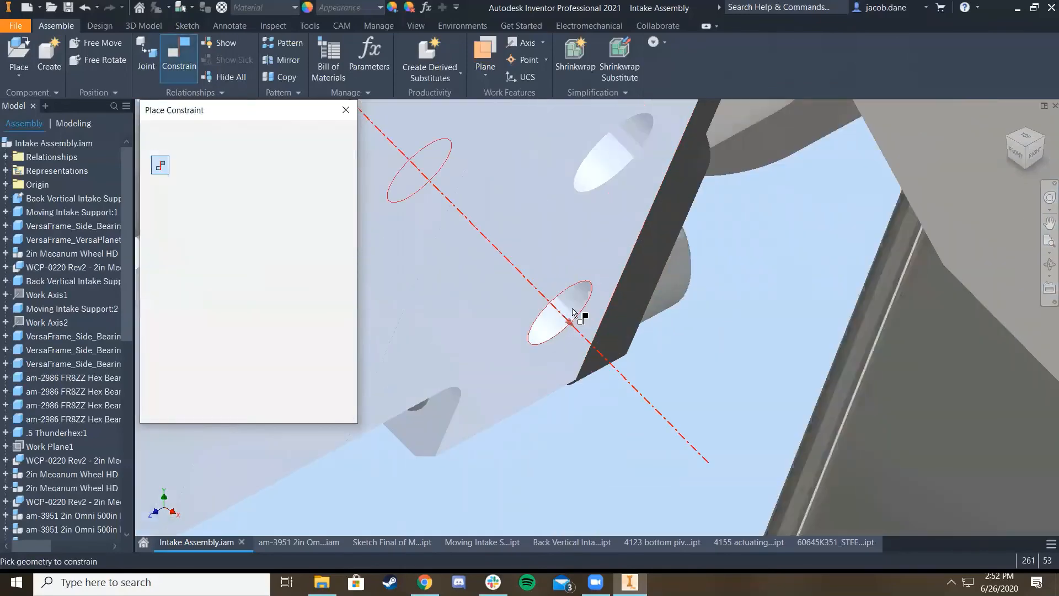
scroll(824, 284, "down", 4)
scroll(824, 284, "down", 2)
left_click(1010, 157)
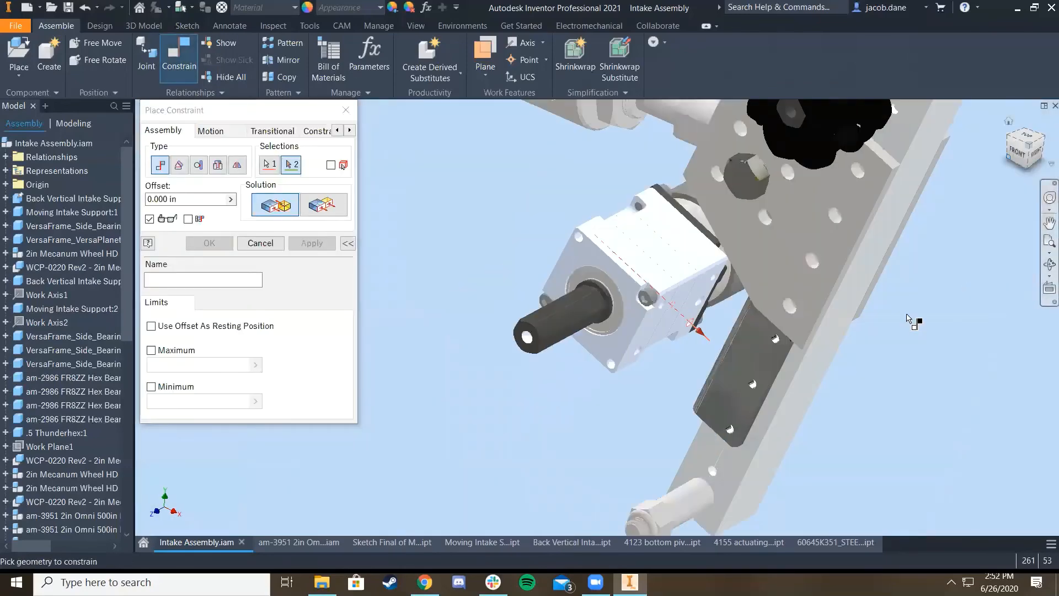
scroll(704, 339, "up", 6)
scroll(752, 363, "up", 4)
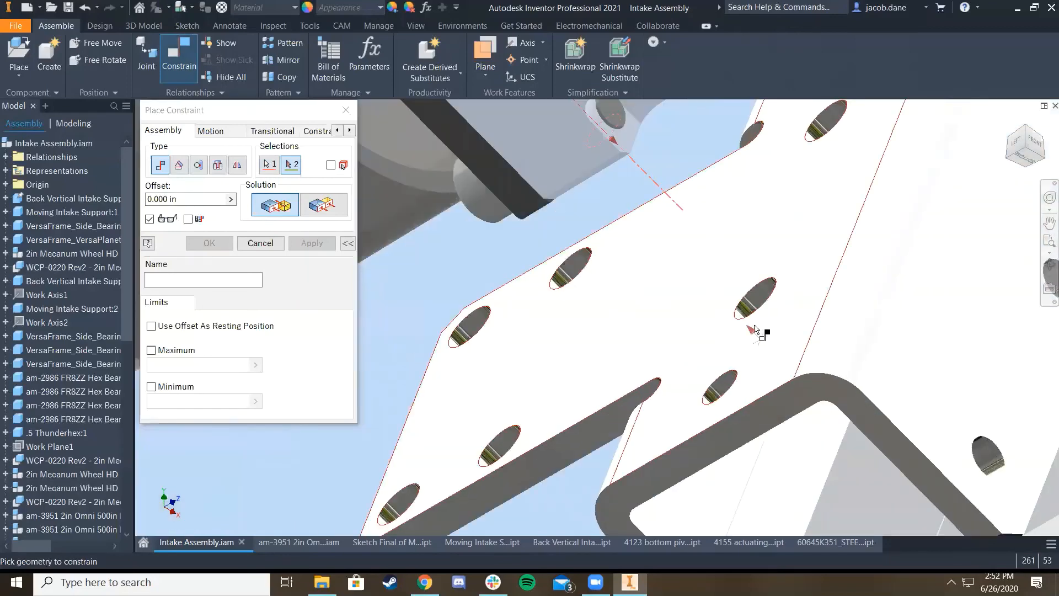
left_click(757, 296)
scroll(682, 290, "down", 5)
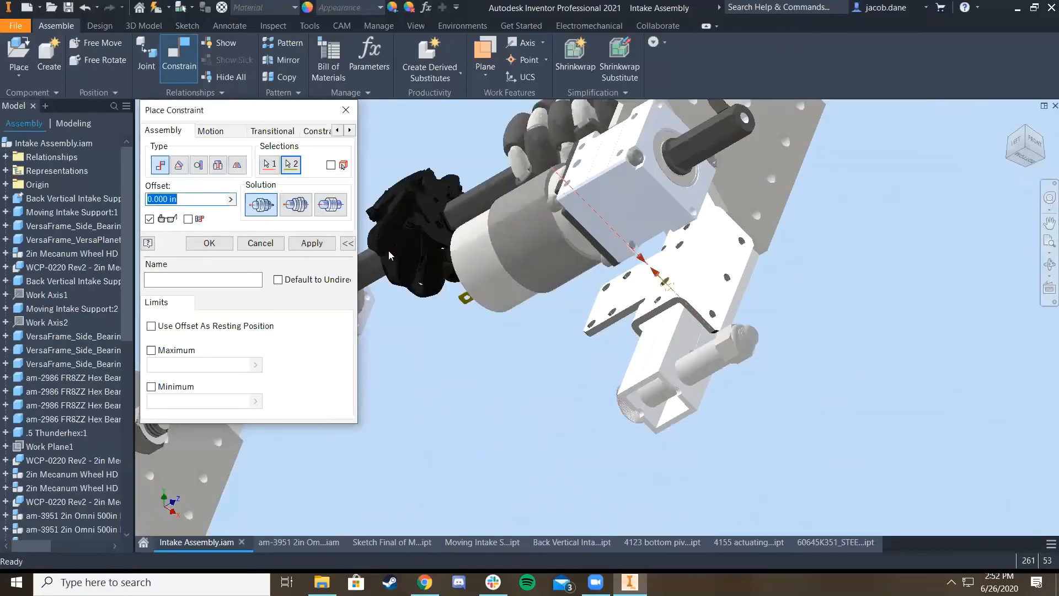
left_click(312, 243)
Mate the bracket's protruding flange face with the gearbox's adjacent side face, offset 0.000 in, and finish constraining
scroll(674, 271, "up", 3)
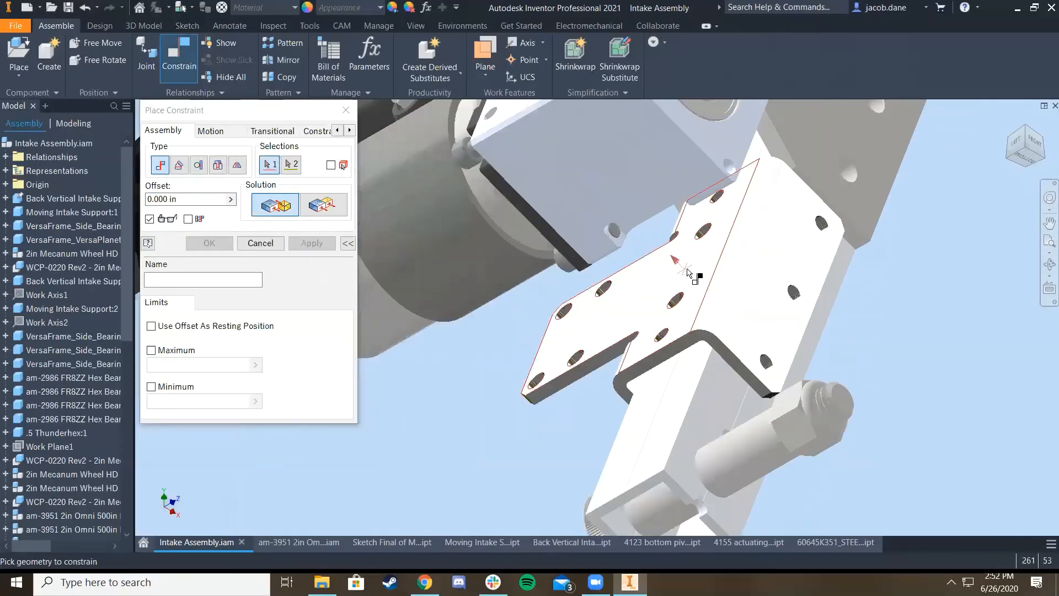
left_click(689, 272)
left_click(1046, 165)
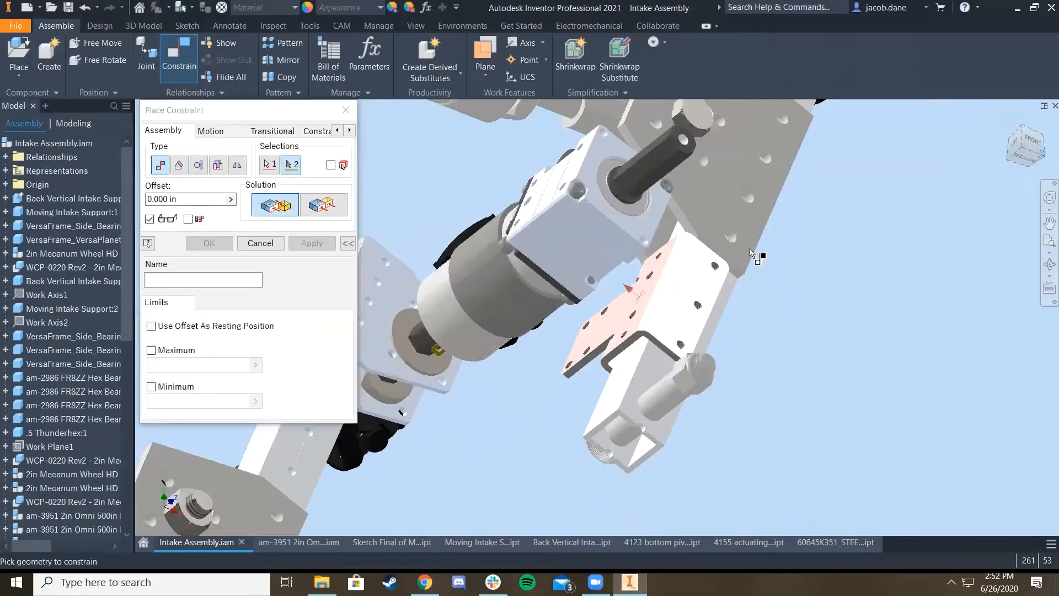
left_click(482, 301)
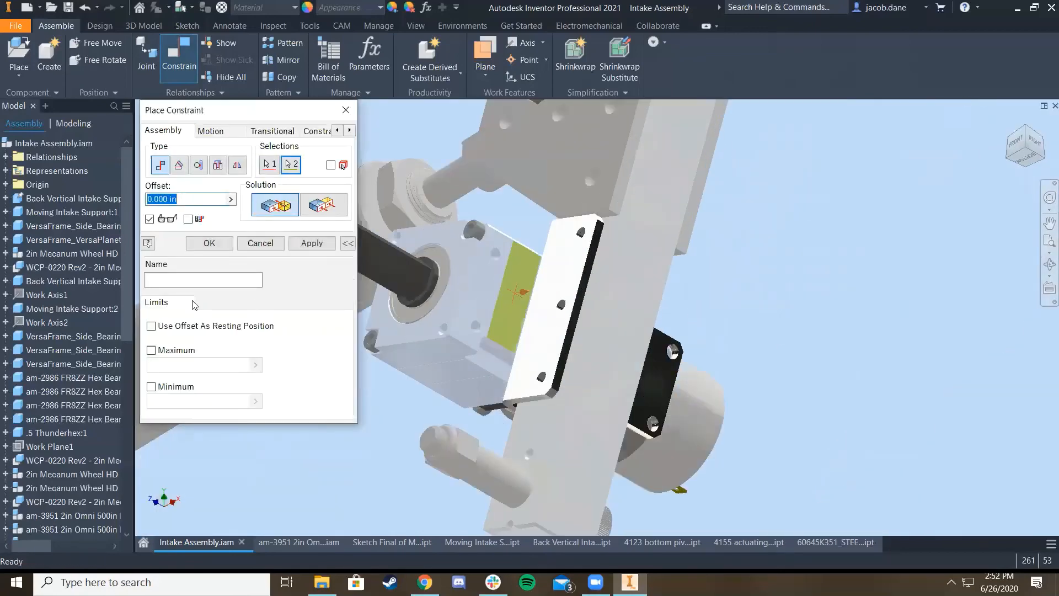
left_click(209, 244)
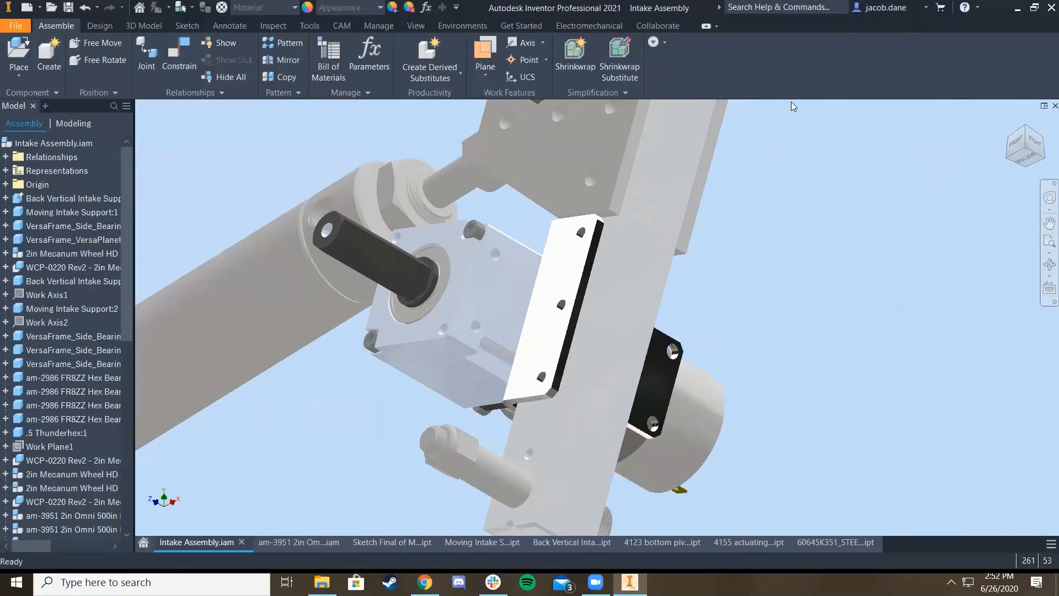
Examine how the gearmotor sits on the bracket and expand the VersaPlanetary gearbox's components and mates in the model tree
key("F6")
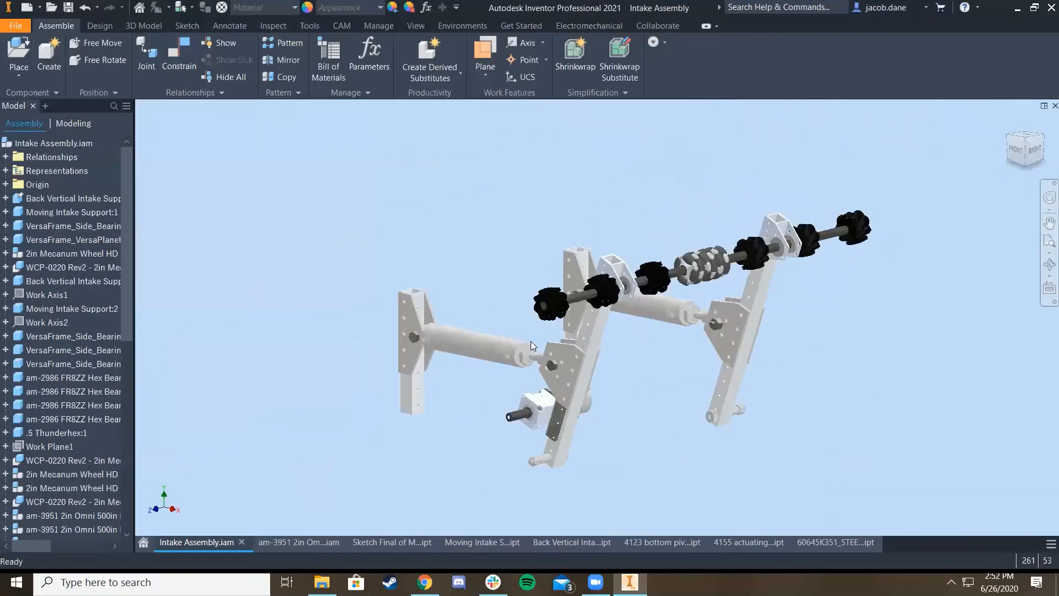
scroll(573, 403, "down", 3)
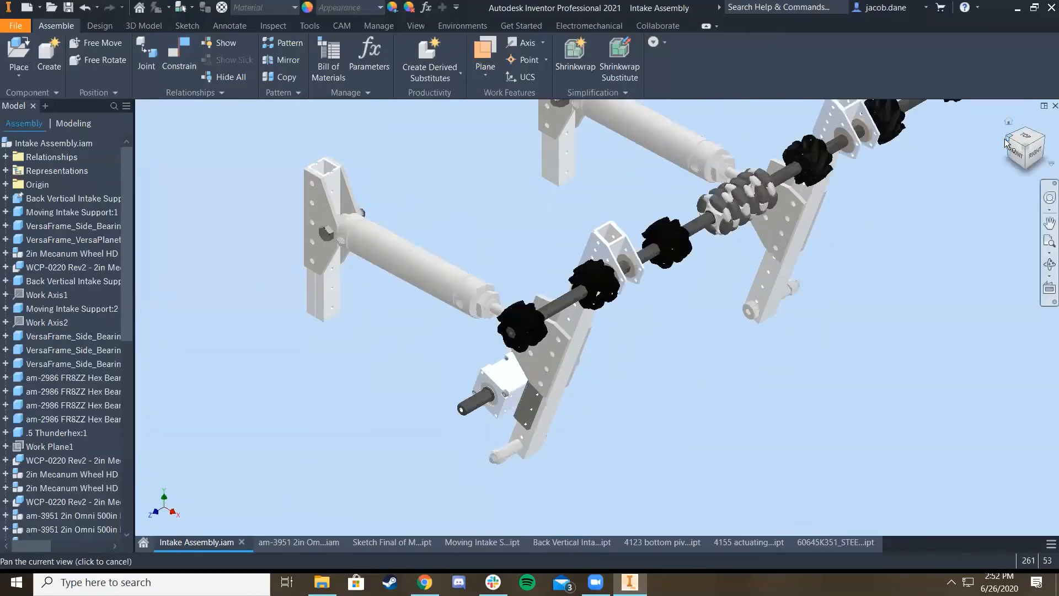
scroll(662, 375, "down", 4)
left_click_drag(577, 342, 622, 320)
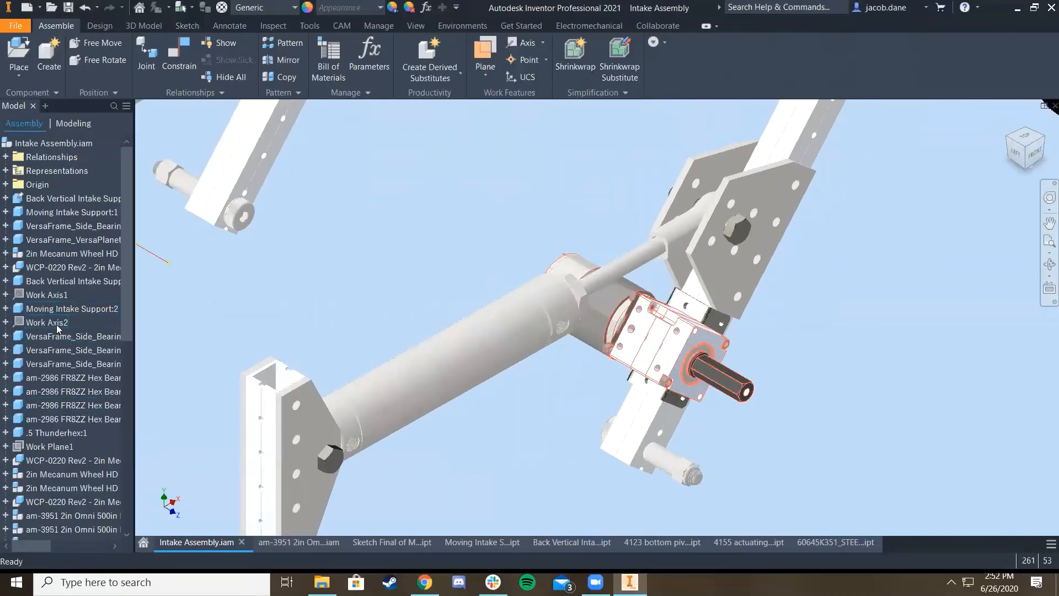
scroll(61, 361, "down", 8)
scroll(69, 463, "down", 2)
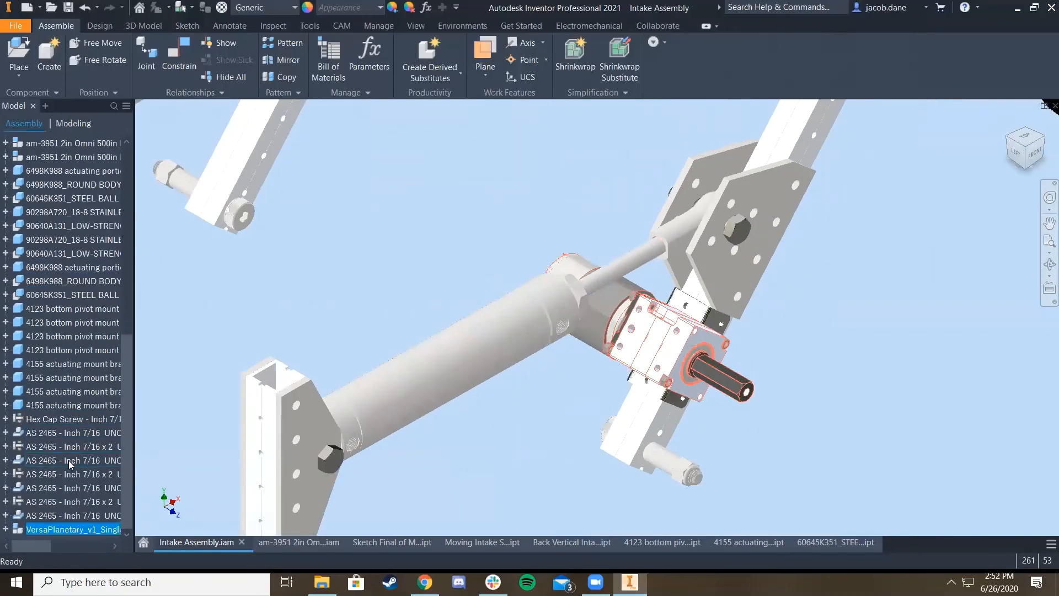
left_click(6, 529)
scroll(673, 362, "up", 5)
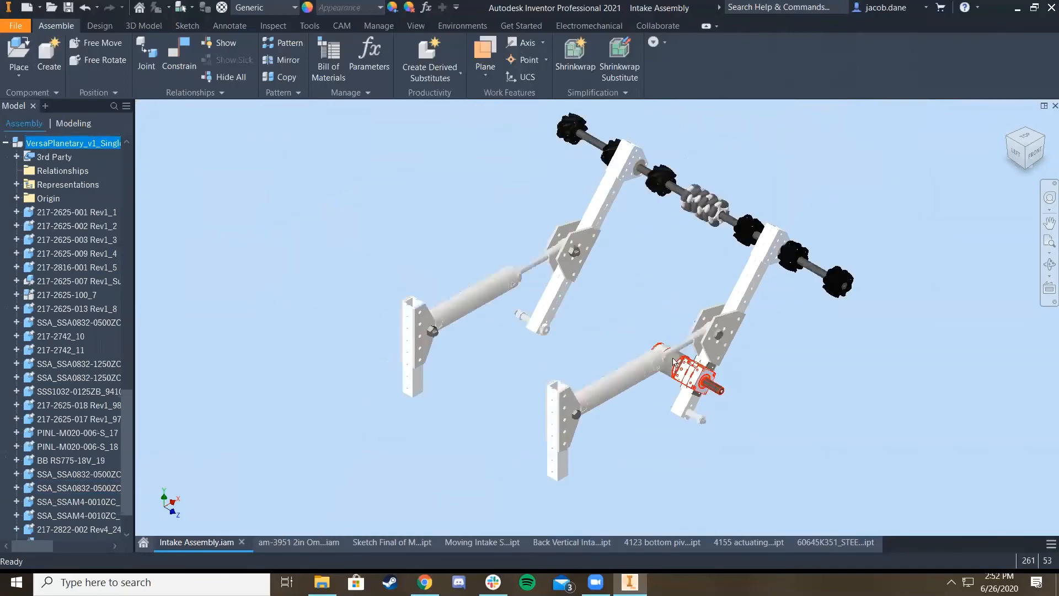
scroll(675, 361, "down", 5)
scroll(591, 316, "down", 3)
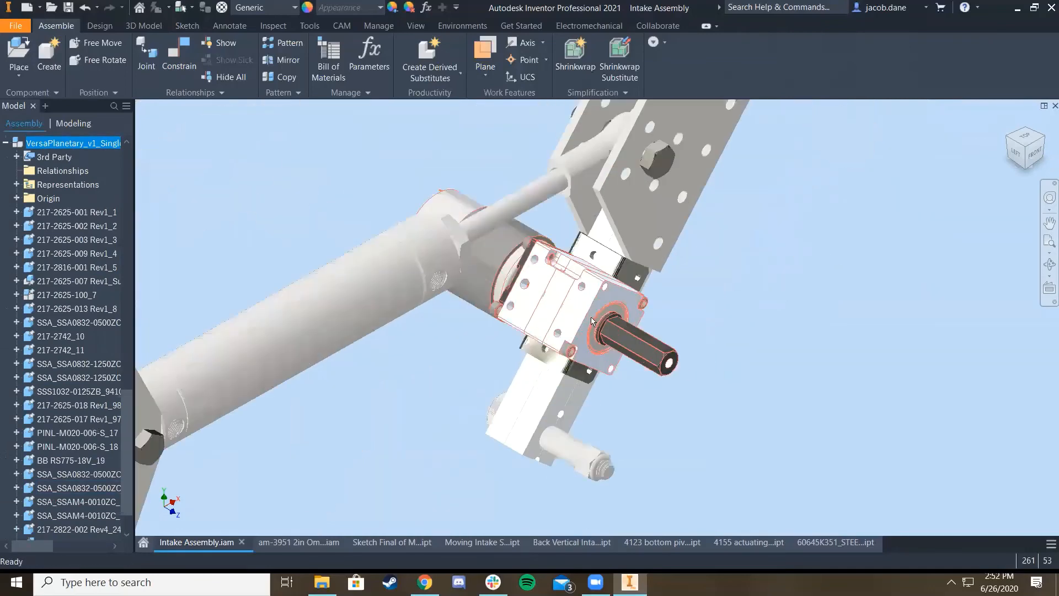
scroll(591, 317, "down", 3)
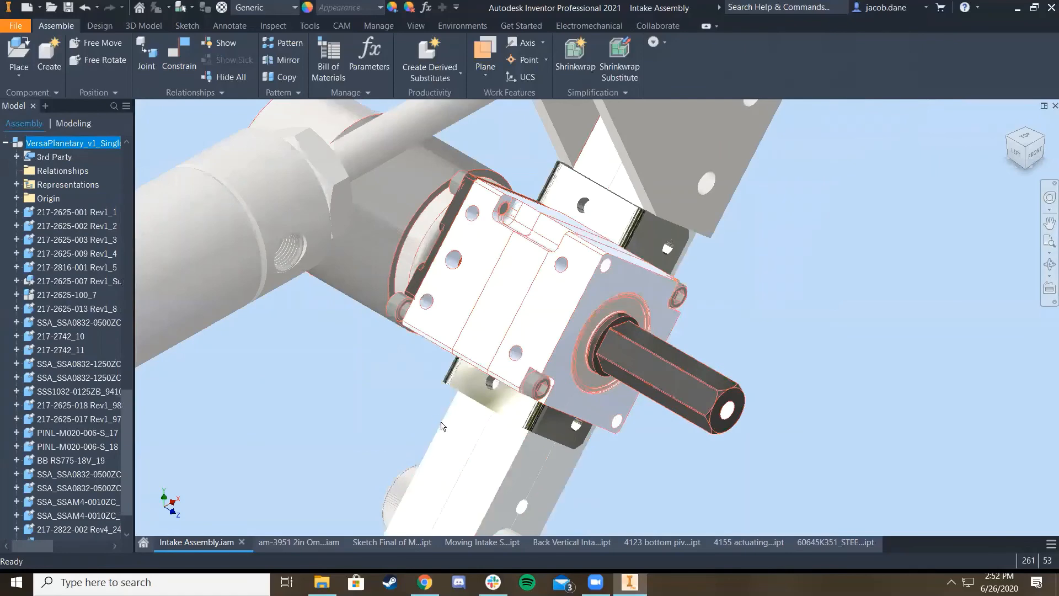
scroll(485, 369, "up", 4)
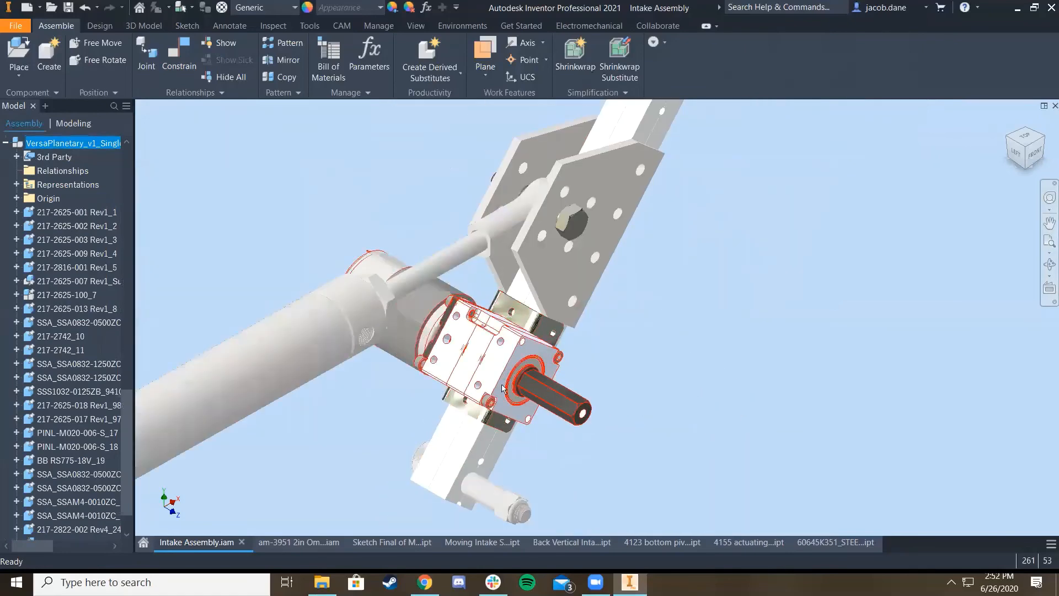
scroll(503, 388, "up", 2)
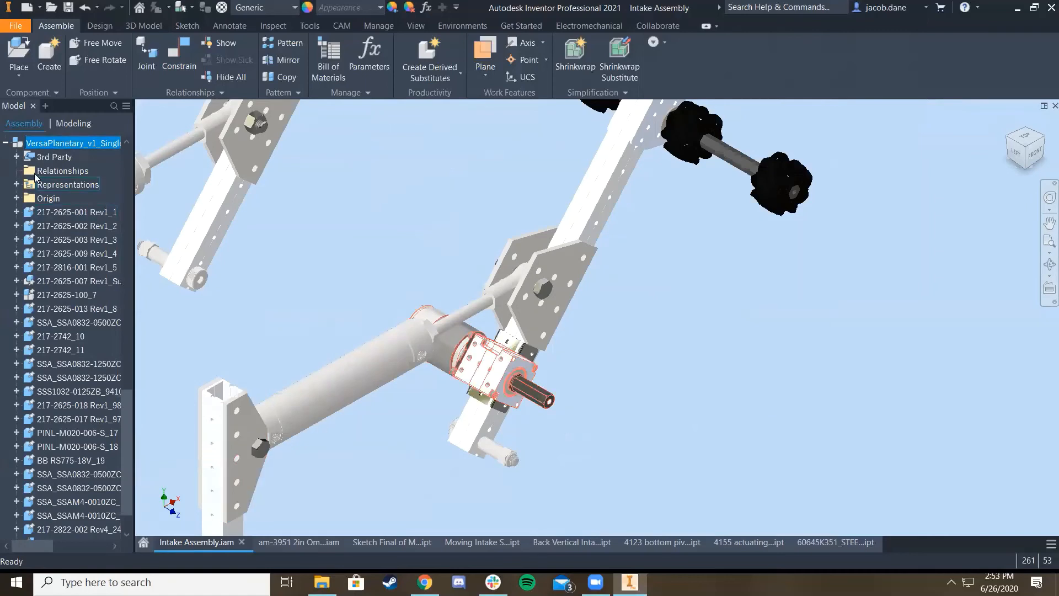
Delete Mate:88 and Mate:89 from the gearbox and slide the gearmotor away from its mounting holes
scroll(50, 337, "down", 1)
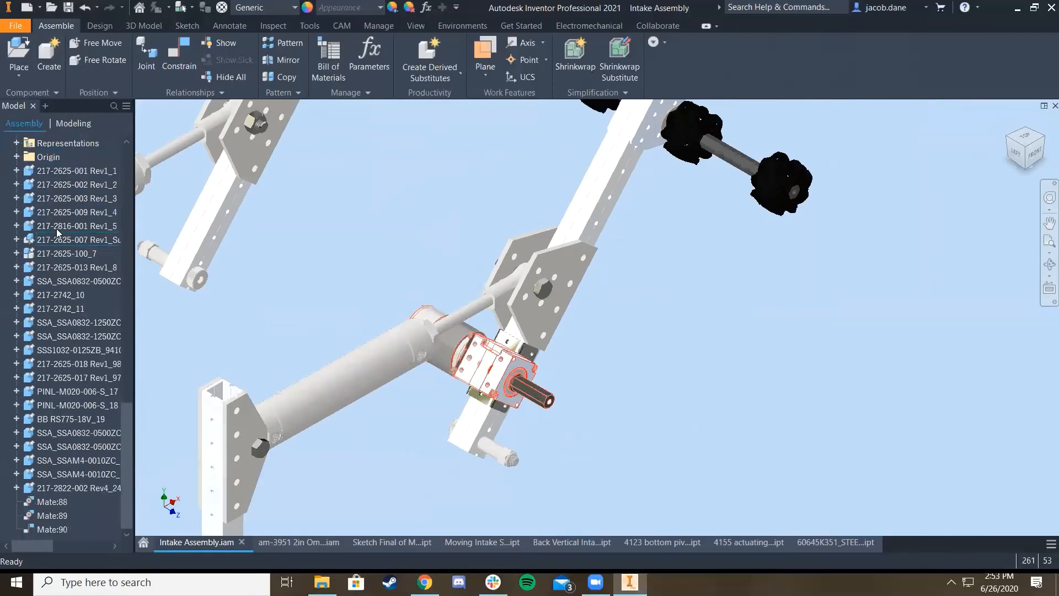
left_click(52, 514)
left_click(58, 502, "ctrl")
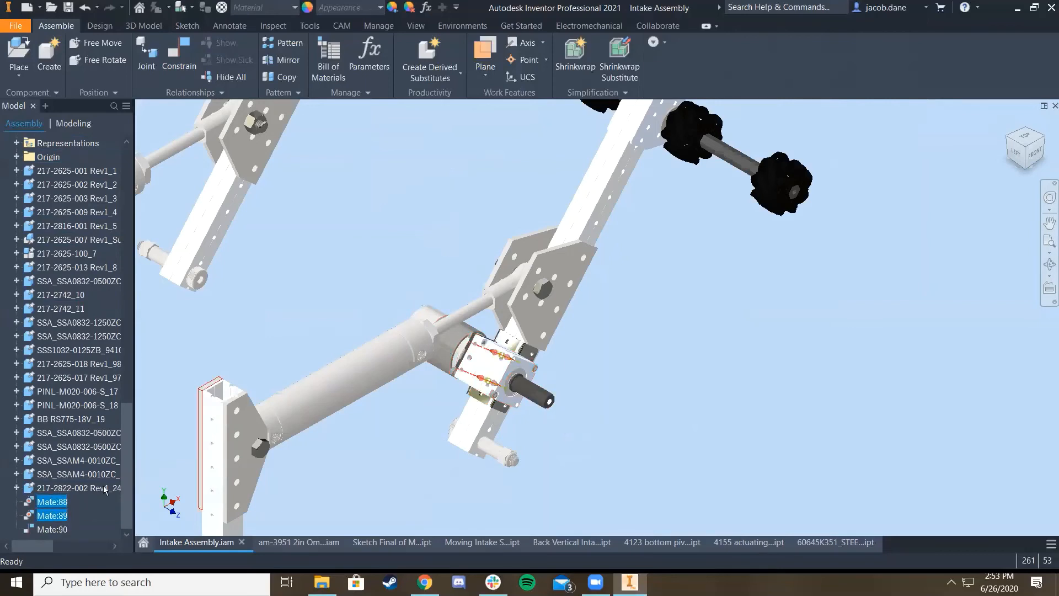
key("Delete")
left_click_drag(494, 380, 453, 351)
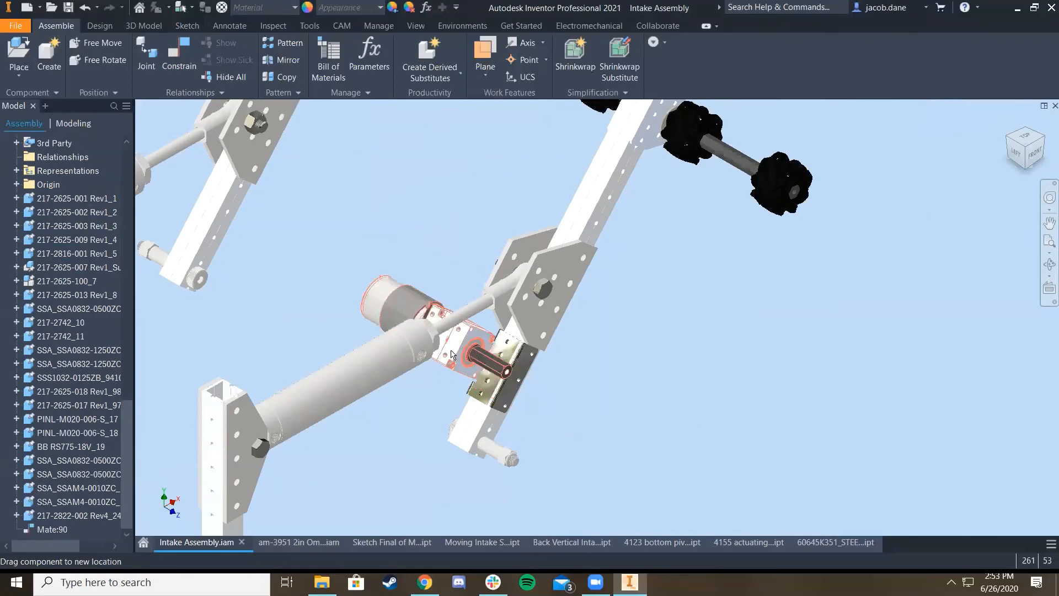
scroll(464, 388, "down", 3)
scroll(441, 355, "down", 2)
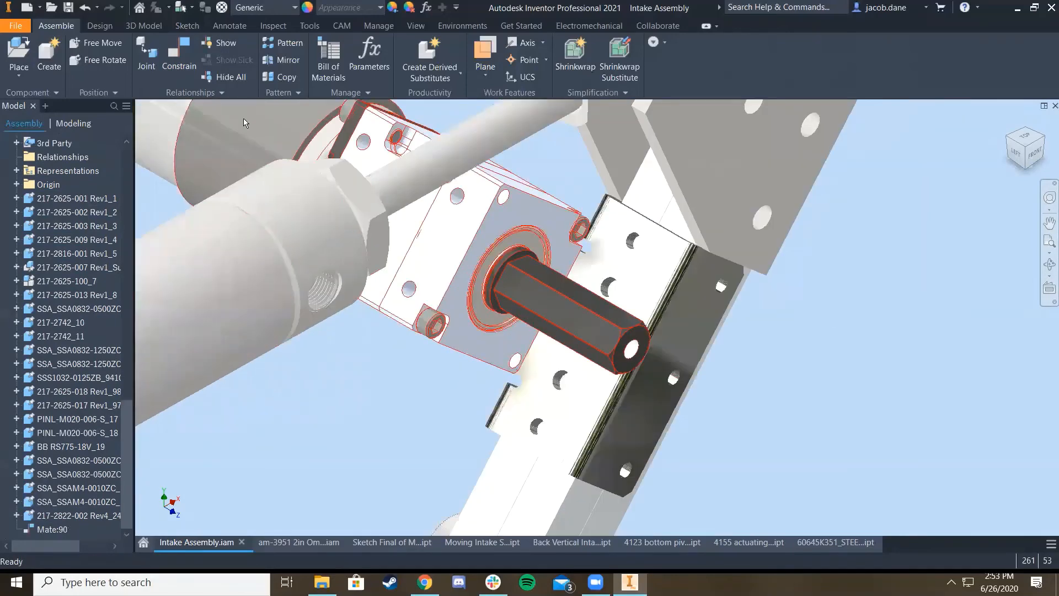
left_click(179, 55)
middle_click_drag(532, 382, 645, 389)
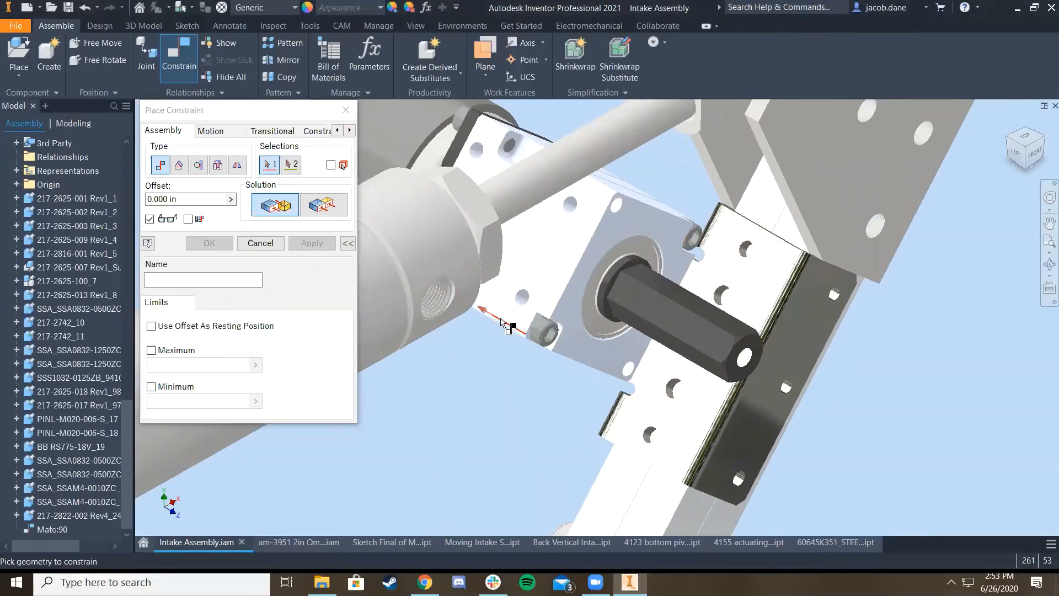
scroll(532, 307, "down", 2)
left_click(533, 301)
scroll(534, 320, "up", 3)
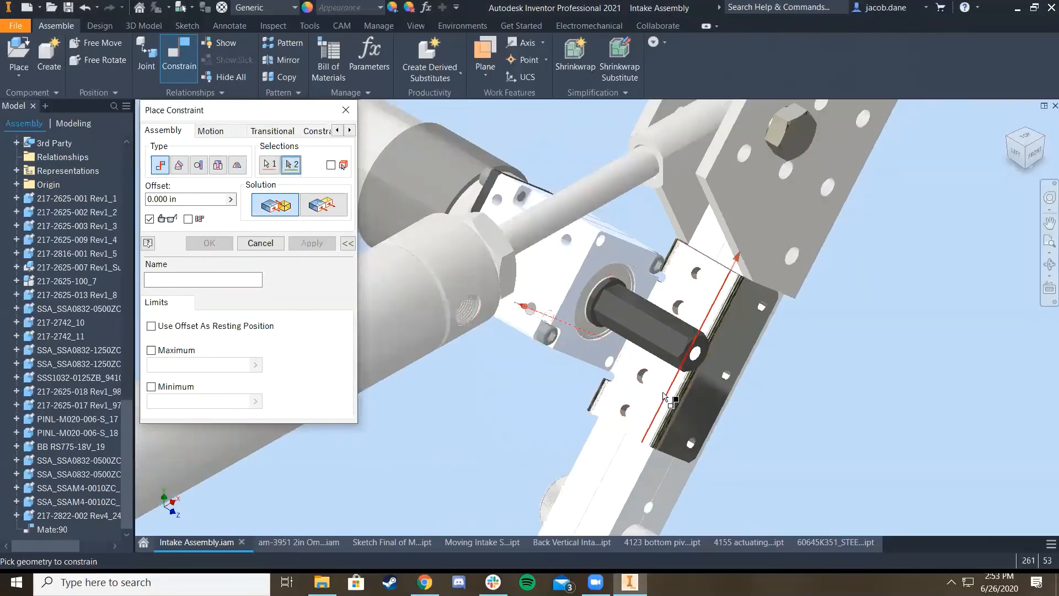
scroll(674, 393, "down", 2)
scroll(607, 343, "down", 1)
left_click(586, 332)
scroll(577, 327, "up", 4)
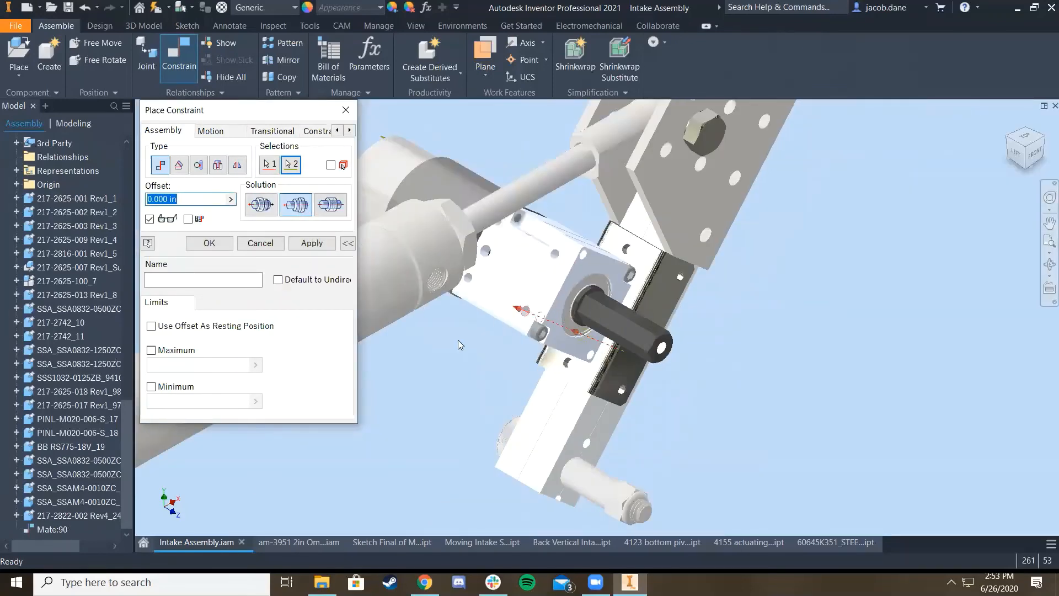
left_click(308, 243)
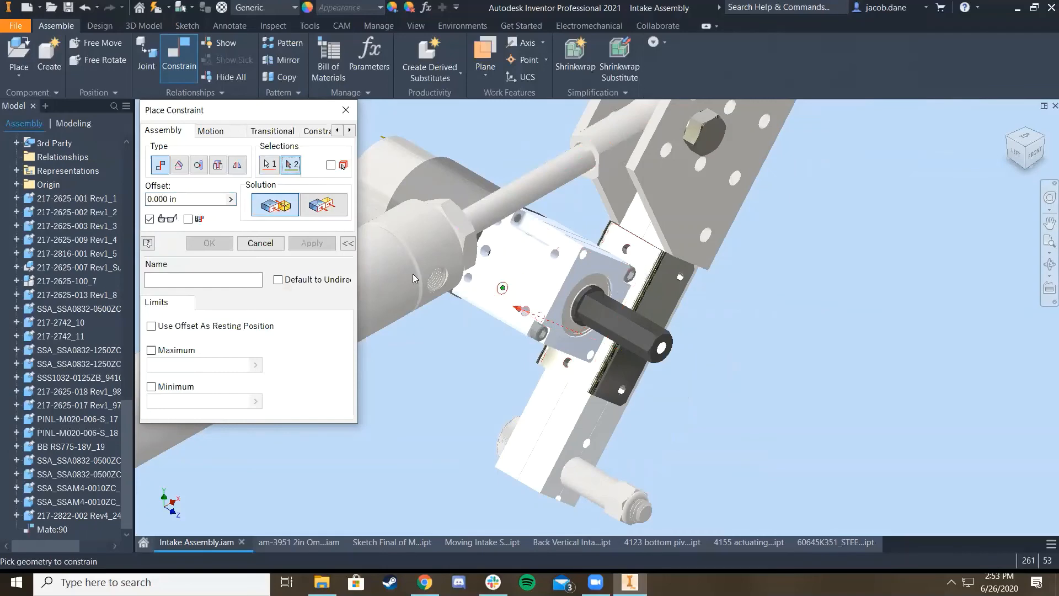
left_click(282, 244)
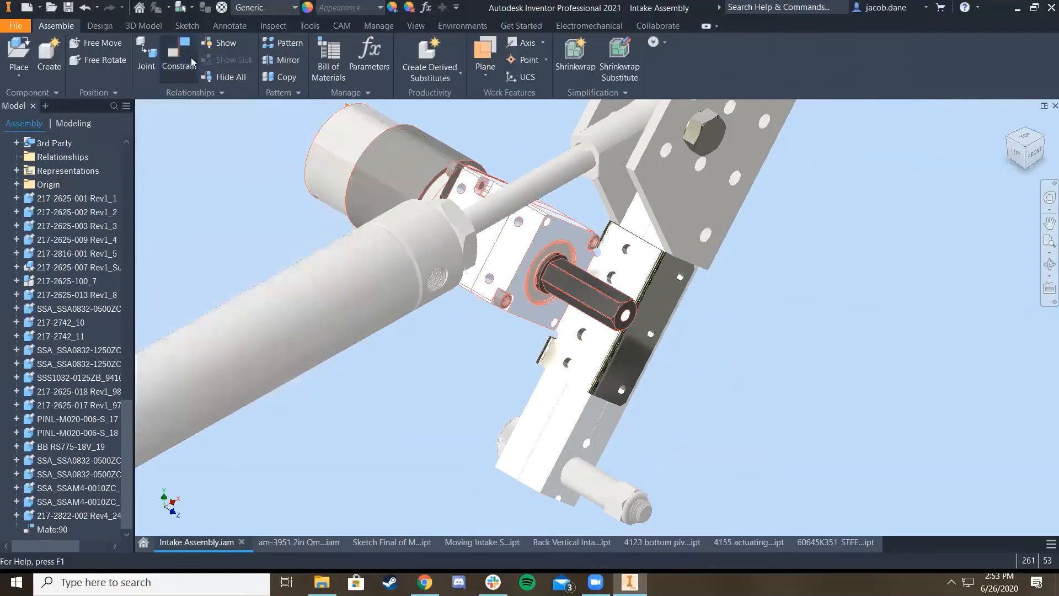
Mate the gearbox's lower side hole near the output shaft with the bracket's second hole below the pivot plate, Aligned solution, offset 0.000 in
scroll(433, 254, "down", 5)
left_click(648, 344)
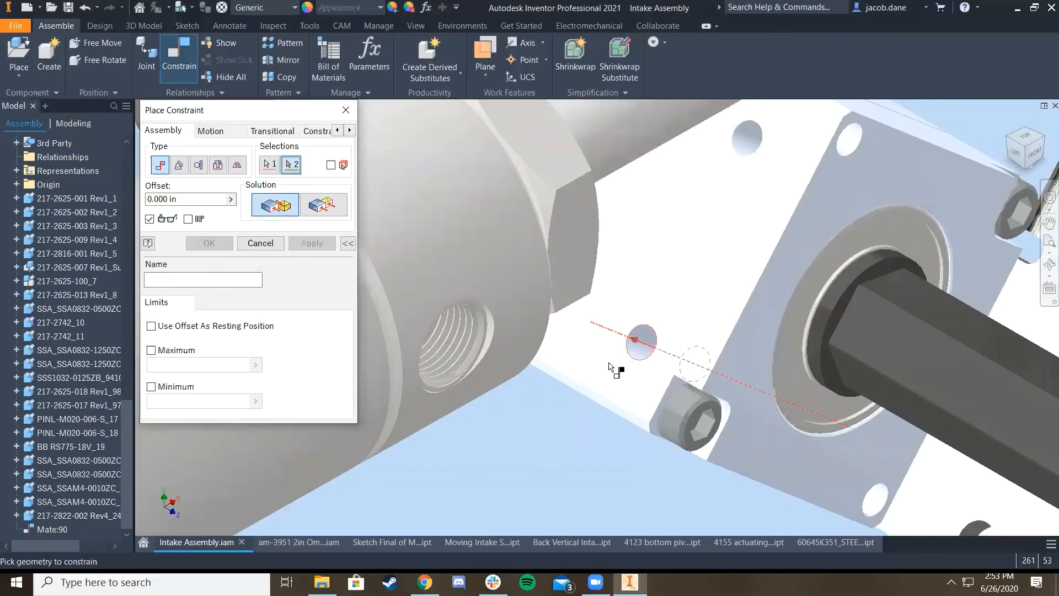
scroll(616, 367, "up", 6)
scroll(717, 352, "down", 5)
left_click(679, 377)
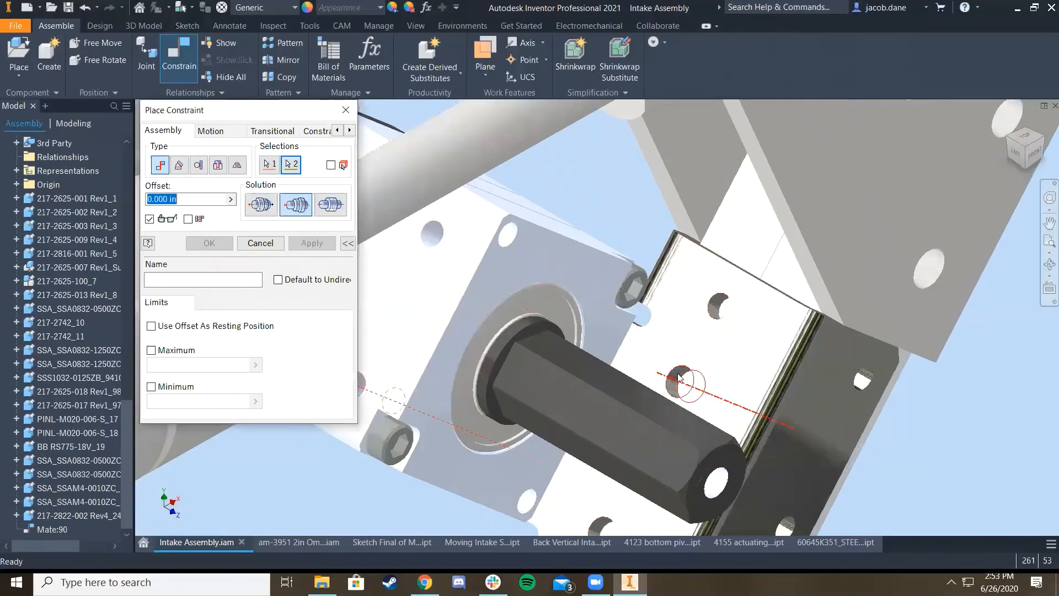
scroll(679, 377, "up", 4)
left_click(312, 243)
scroll(610, 255, "down", 4)
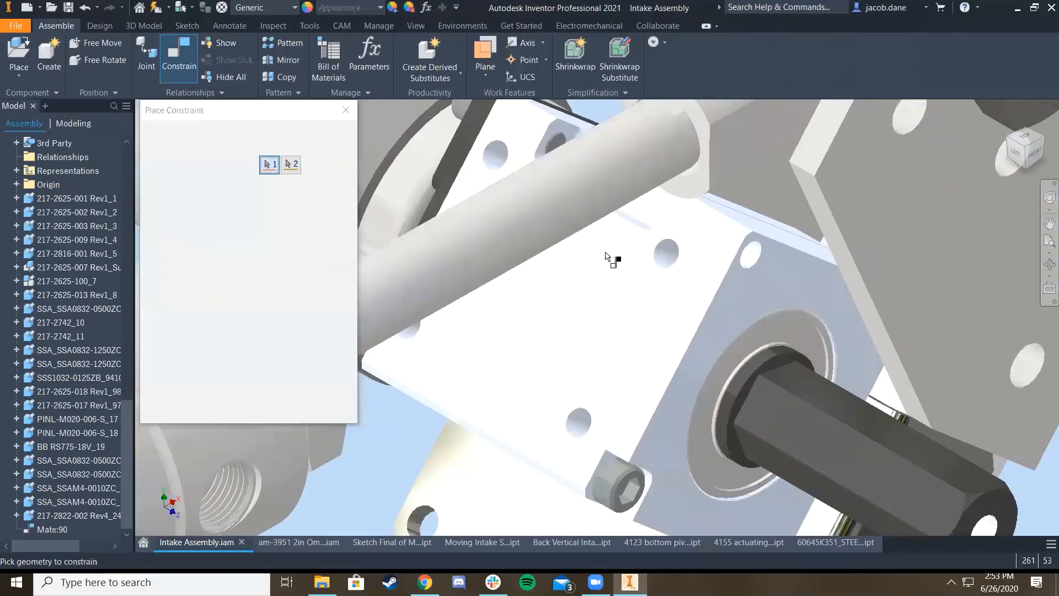
scroll(664, 257, "up", 4)
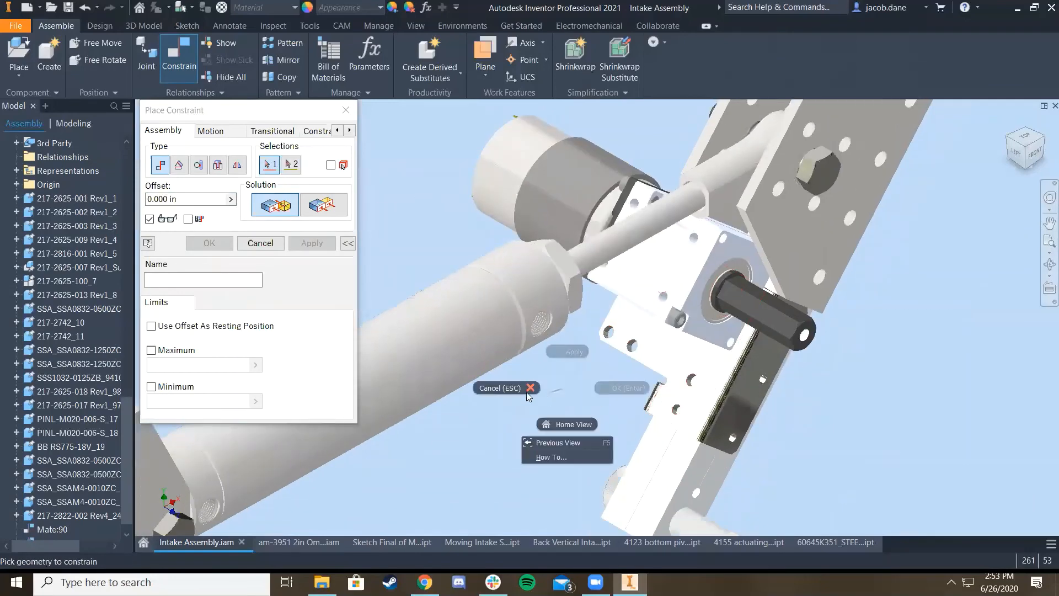
Leave the constraint command and delete Mate:91 from the gearbox
key("Escape")
scroll(52, 440, "down", 1)
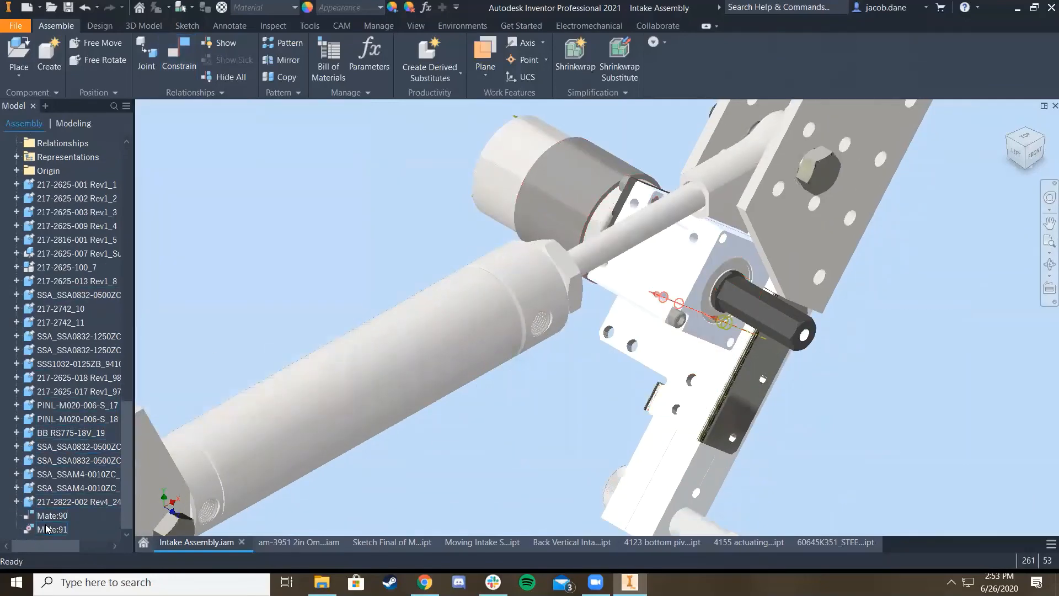
right_click(44, 529)
left_click(70, 428)
Mate the gearbox's upper side hole beside the motor plate with the bracket hole by the lower notch, Aligned solution, offset 0.000 in
left_click(179, 58)
scroll(628, 215, "up", 5)
left_click(692, 163)
scroll(704, 233, "down", 6)
scroll(755, 393, "up", 5)
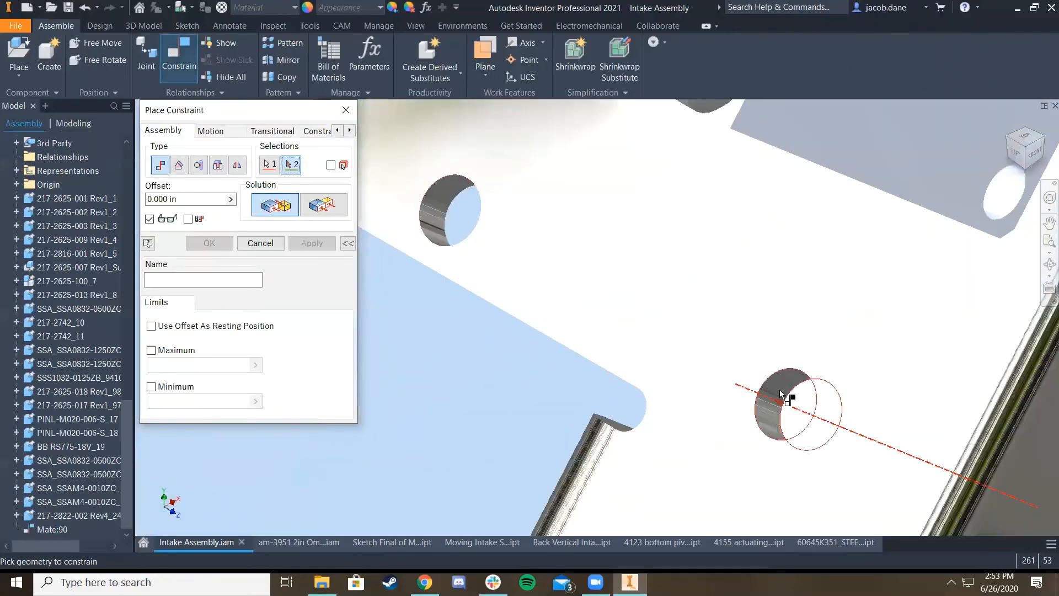
left_click(775, 397)
scroll(775, 397, "down", 5)
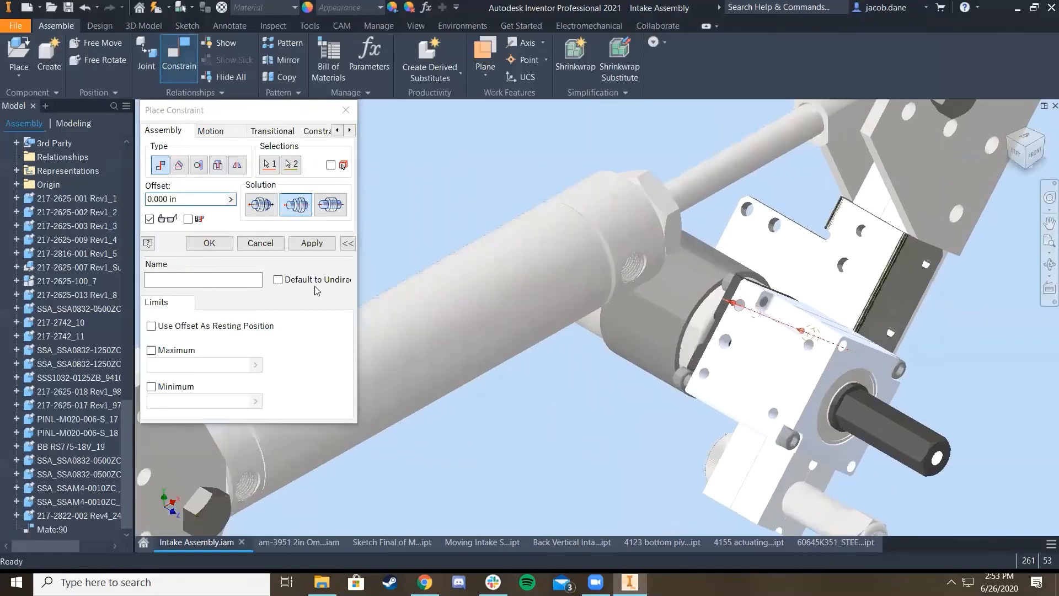
left_click(309, 243)
scroll(724, 388, "up", 5)
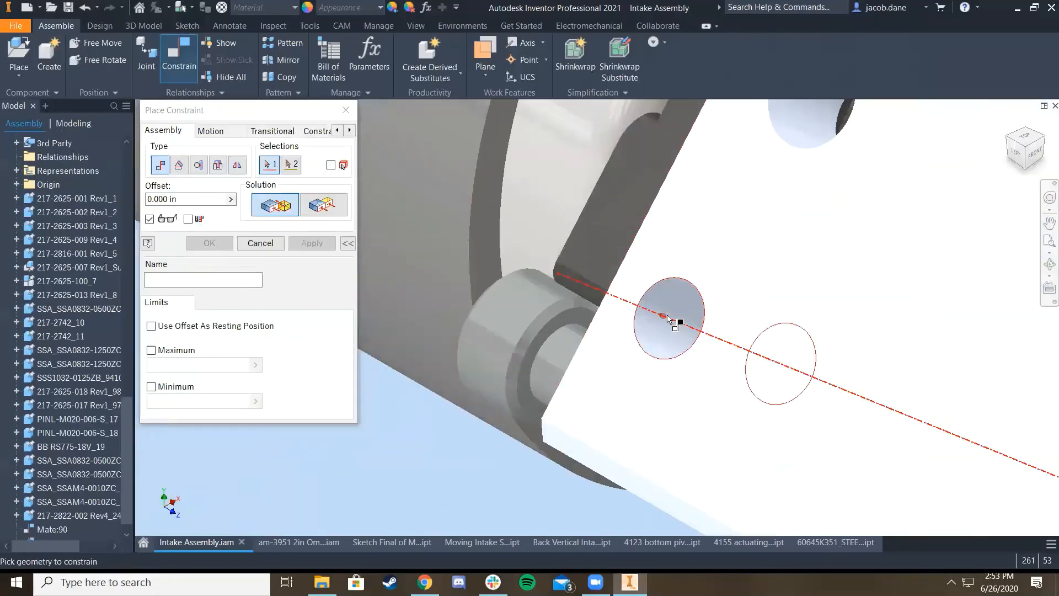
Try to mate a second gearbox side hole with its matching bracket hole, using the Aligned solution and 0.000 in offset
left_click(674, 319)
scroll(726, 267, "down", 5)
scroll(831, 165, "up", 5)
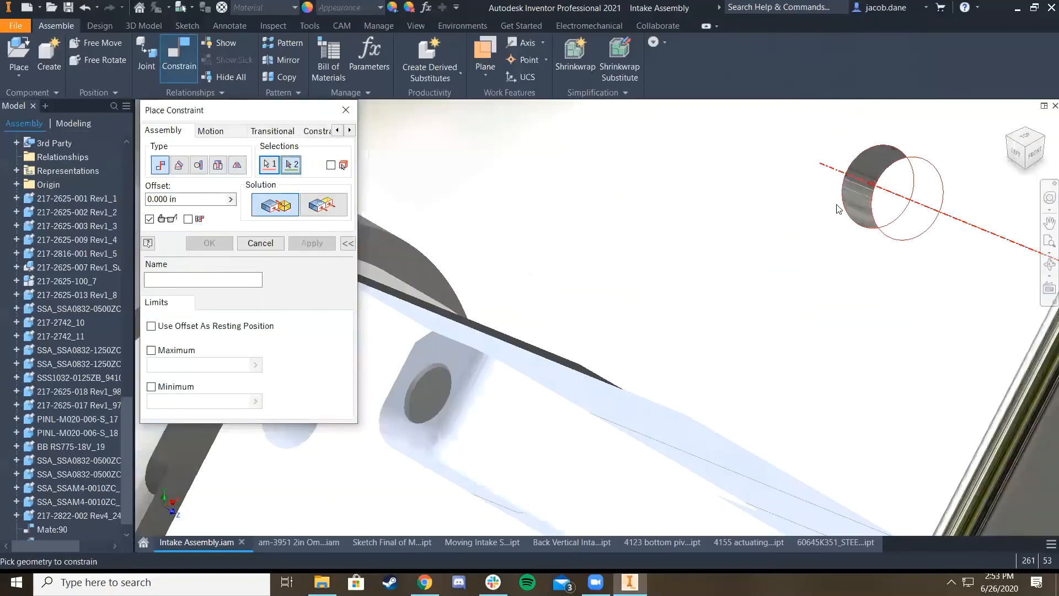
left_click(829, 207)
scroll(830, 213, "down", 5)
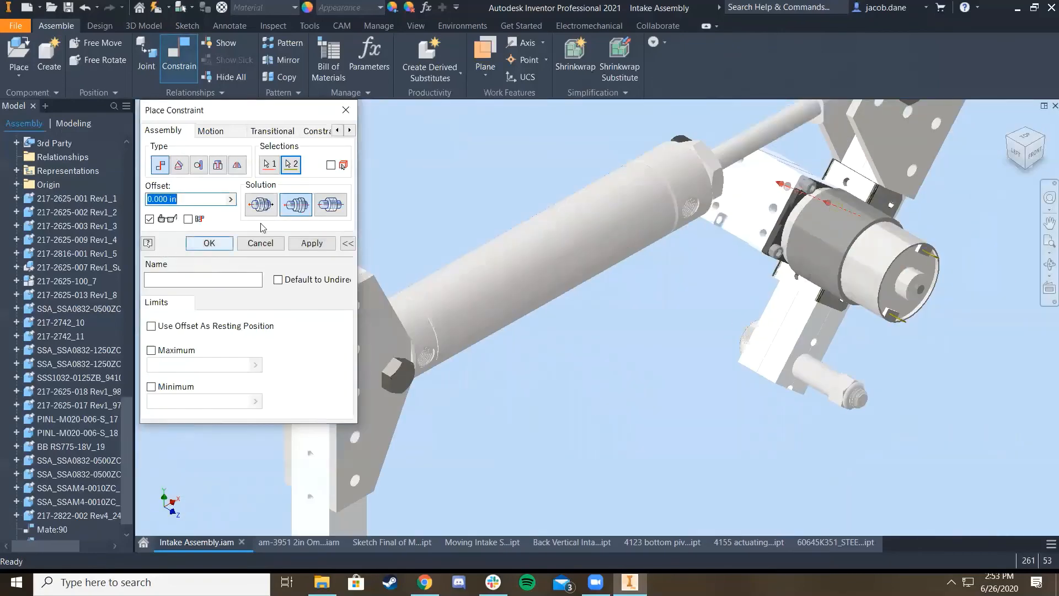
Examine the previewed gearmotor mounting from several angles, comparing the output shaft's side with the moving support and roller shaft
left_click(1009, 139)
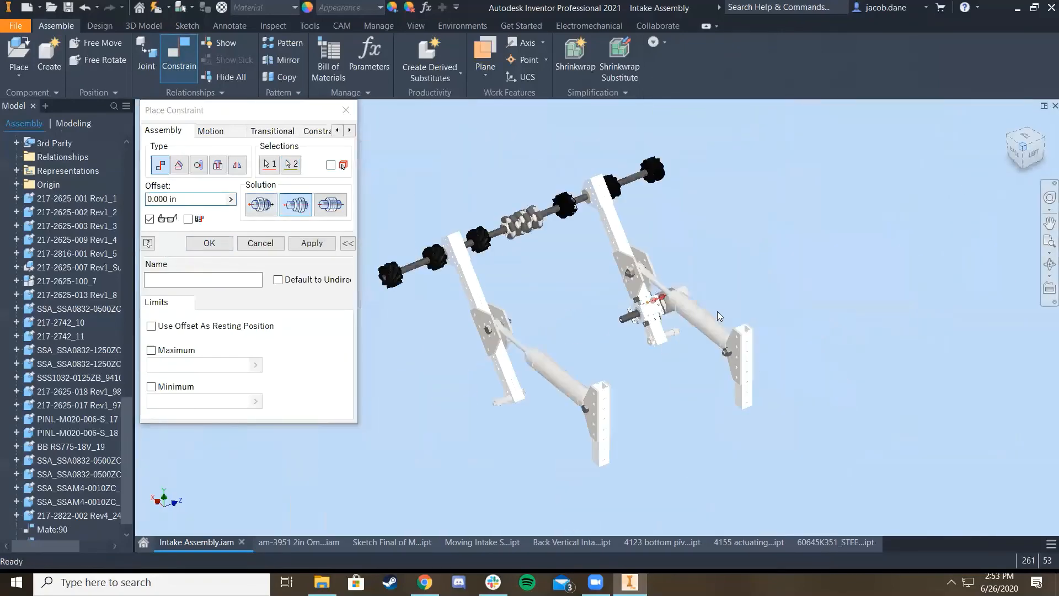
scroll(670, 293, "up", 5)
left_click(1044, 164)
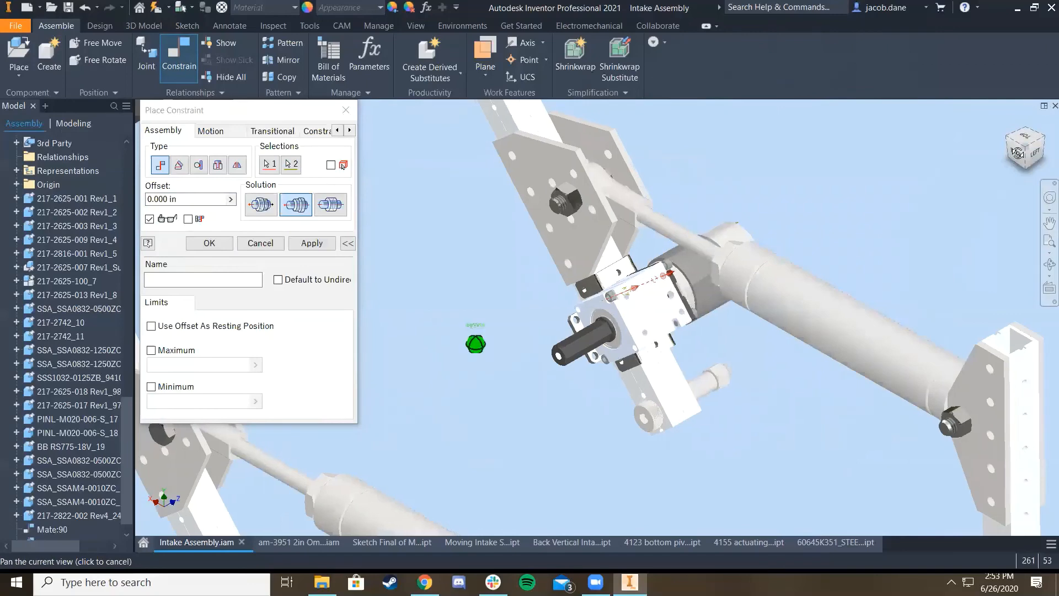
left_click_drag(1044, 164, 1039, 116)
mouse_move(626, 270)
middle_mouse_down("shift")
mouse_move(625, 235)
mouse_move(627, 304)
middle_mouse_up("shift")
left_click_drag(1014, 243, 992, 253)
scroll(992, 251, "down", 5)
scroll(798, 311, "up", 6)
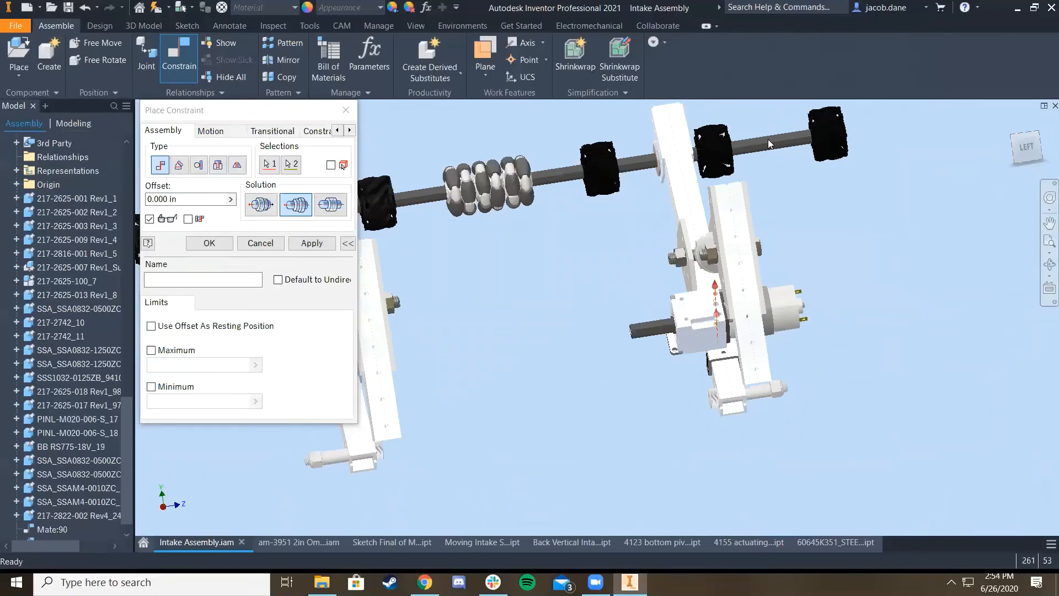
scroll(559, 342, "down", 3)
scroll(530, 304, "up", 4)
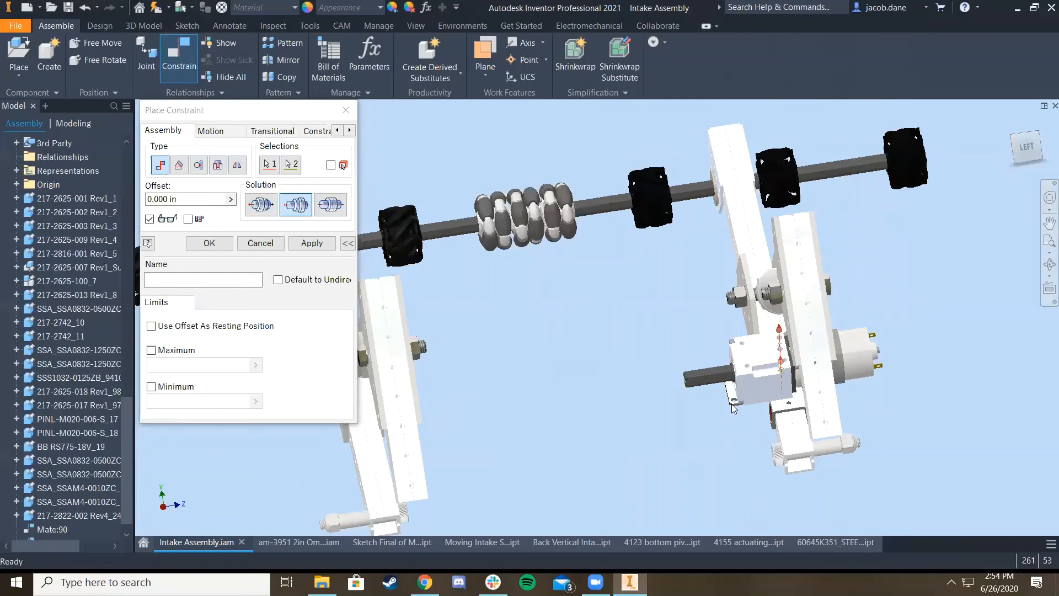
scroll(732, 404, "down", 3)
middle_click_drag(732, 405, 682, 380)
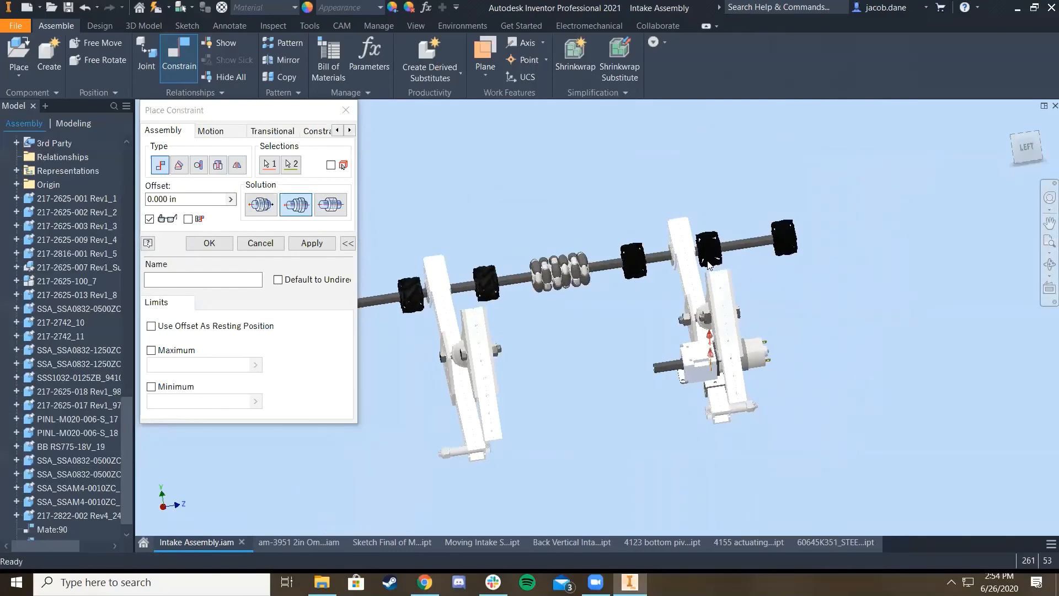
scroll(703, 266, "down", 1)
scroll(700, 241, "up", 4)
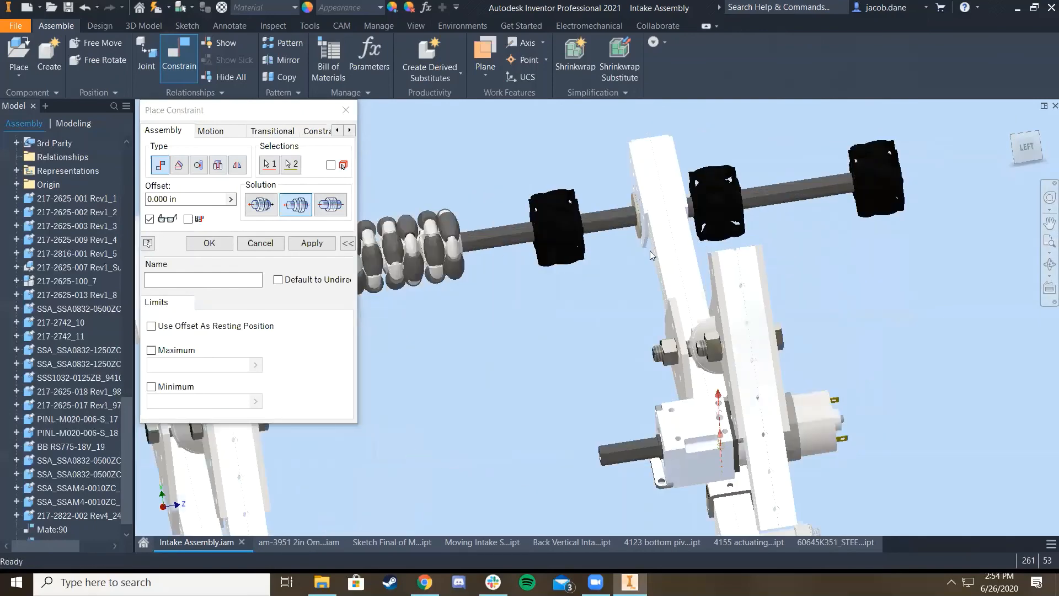
scroll(650, 251, "down", 5)
Inspect in the straight left view how far the gearbox and motor extend to each side of the moving support
left_click(1029, 154)
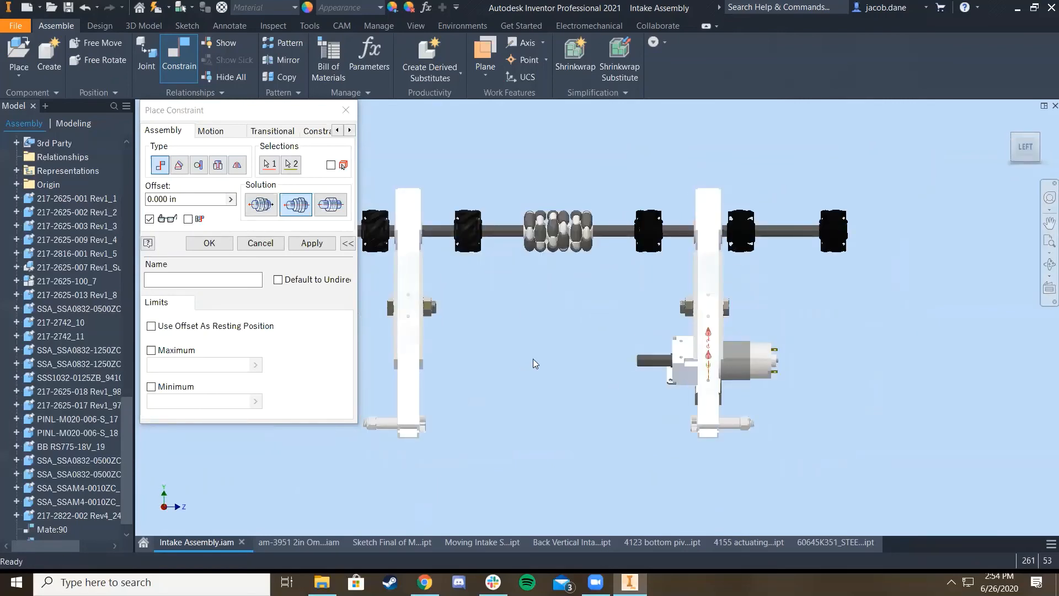
scroll(533, 364, "down", 3)
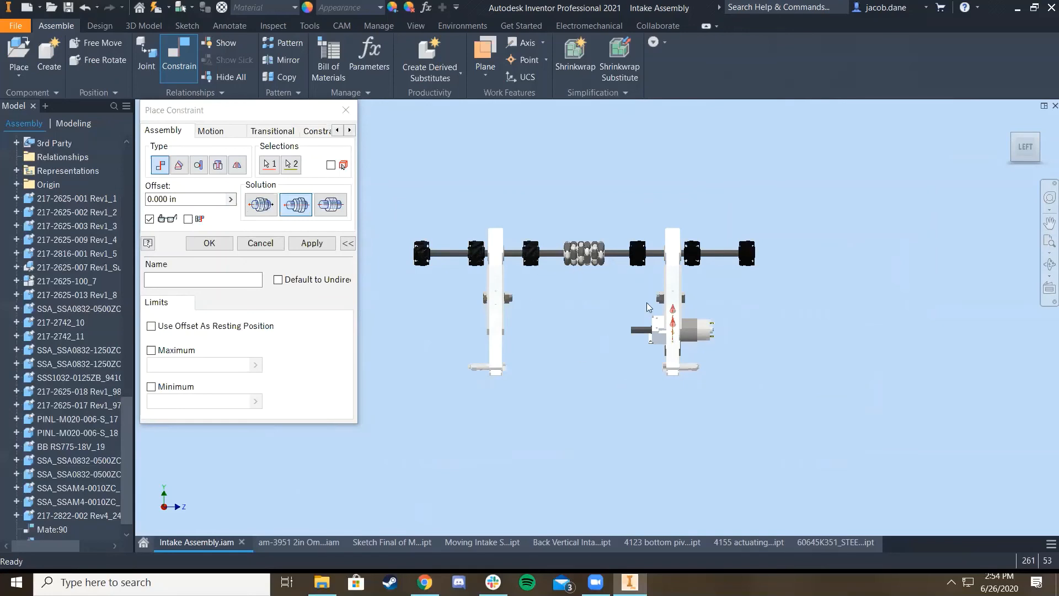
scroll(698, 330, "up", 5)
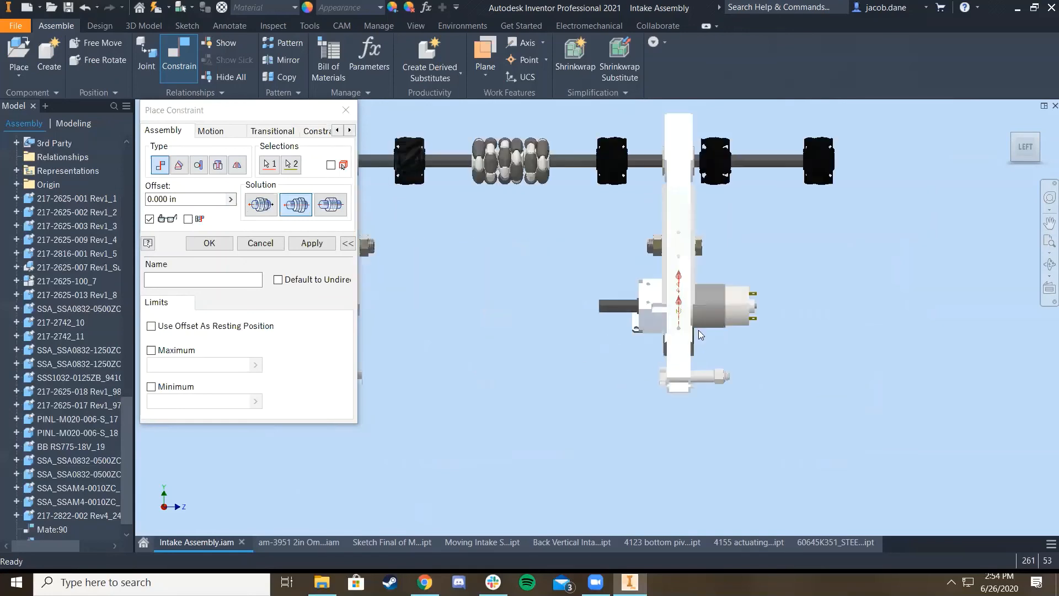
scroll(786, 257, "down", 4)
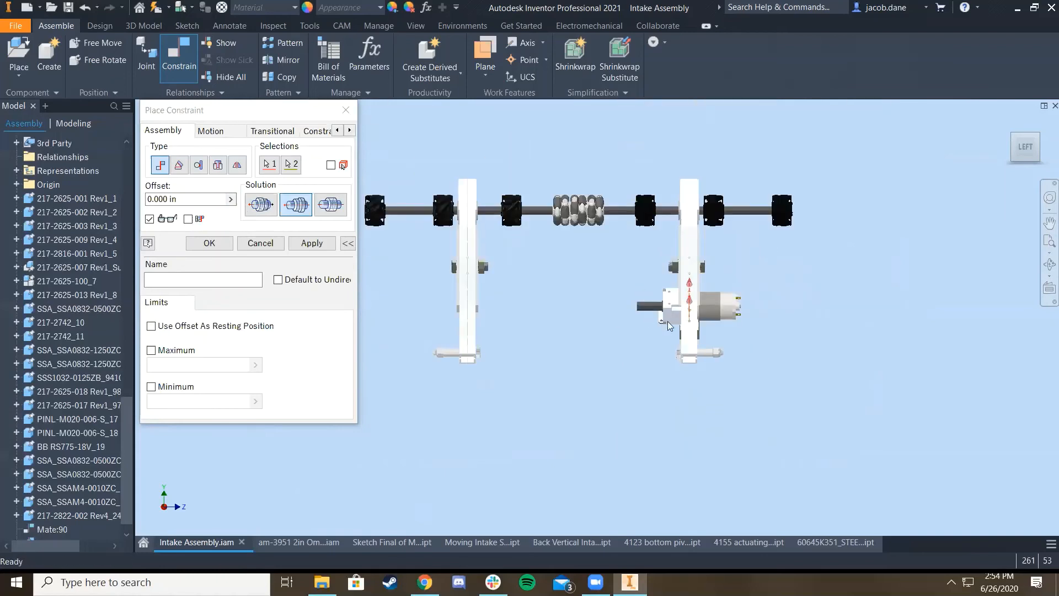
scroll(718, 309, "up", 5)
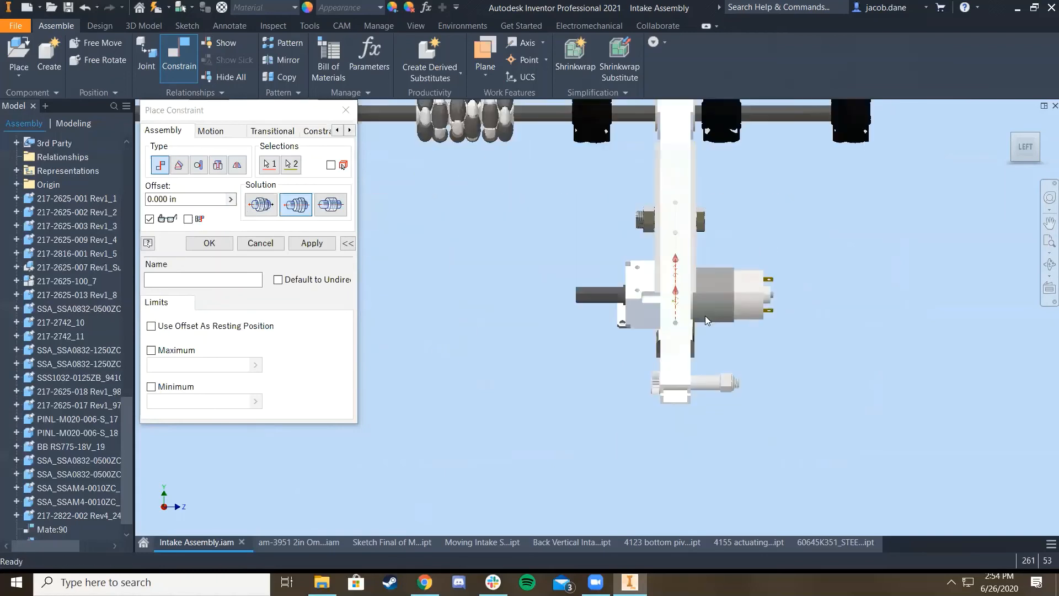
scroll(679, 325, "down", 2)
scroll(661, 327, "down", 3)
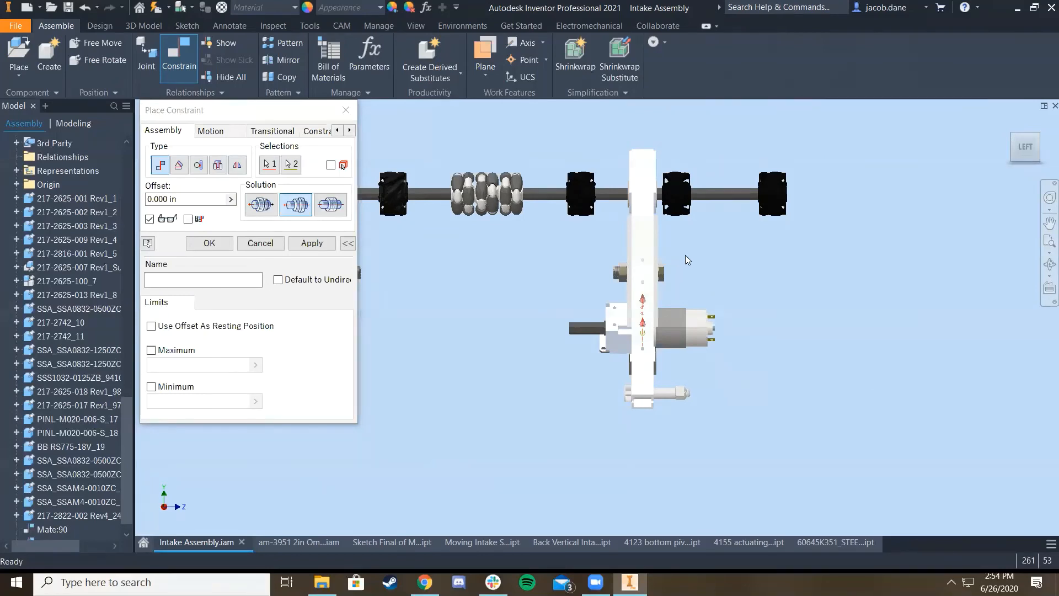
scroll(683, 266, "up", 5)
scroll(683, 268, "down", 6)
middle_click_drag(683, 267, 643, 272)
scroll(655, 268, "up", 3)
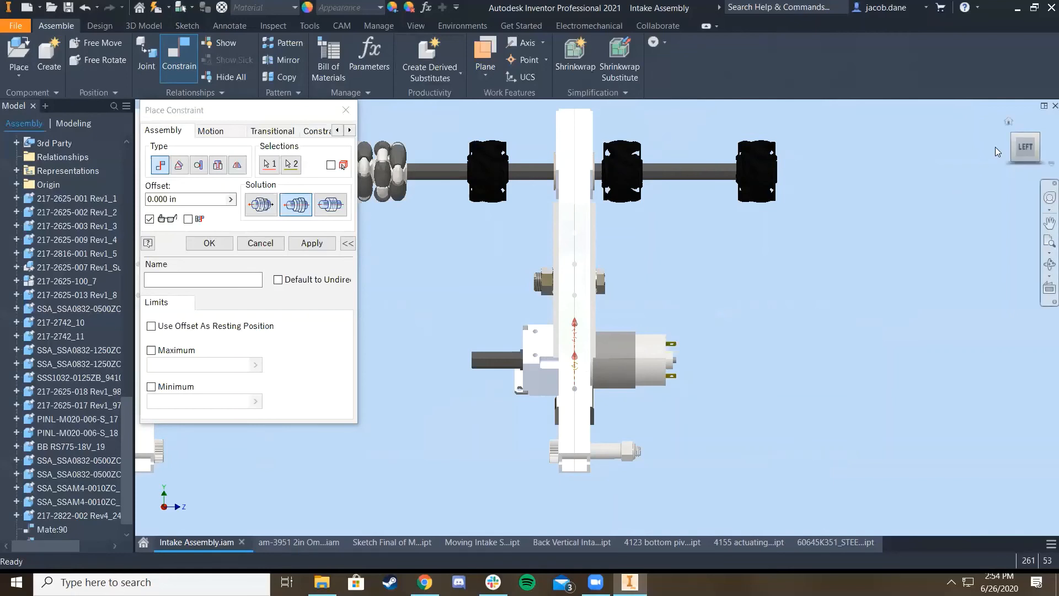
Cancel the pending hole mate and undo the most recent gearbox mate changes
left_click(1037, 137)
scroll(662, 403, "down", 3)
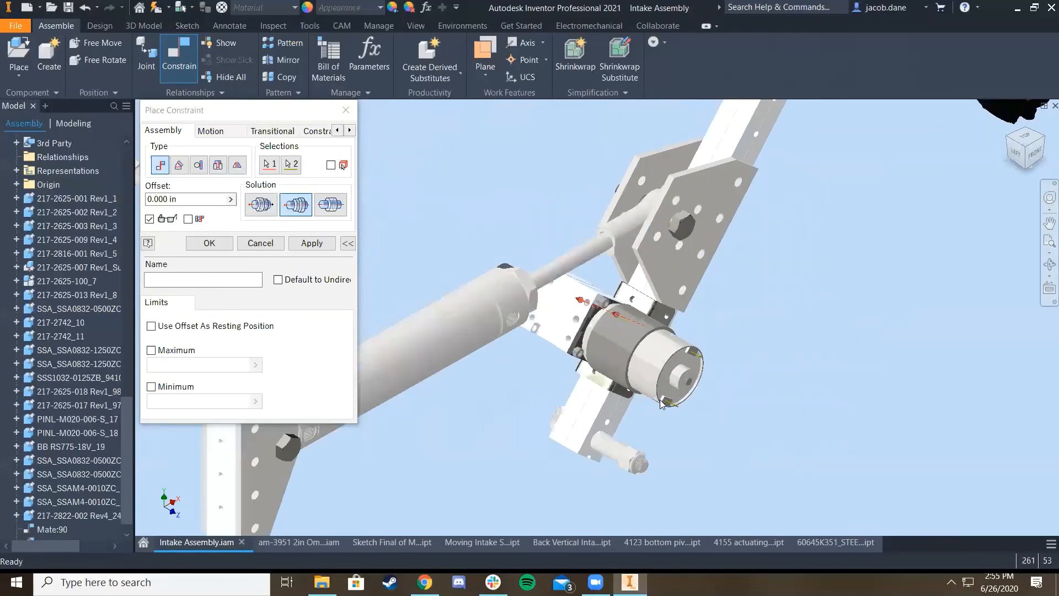
scroll(662, 404, "down", 2)
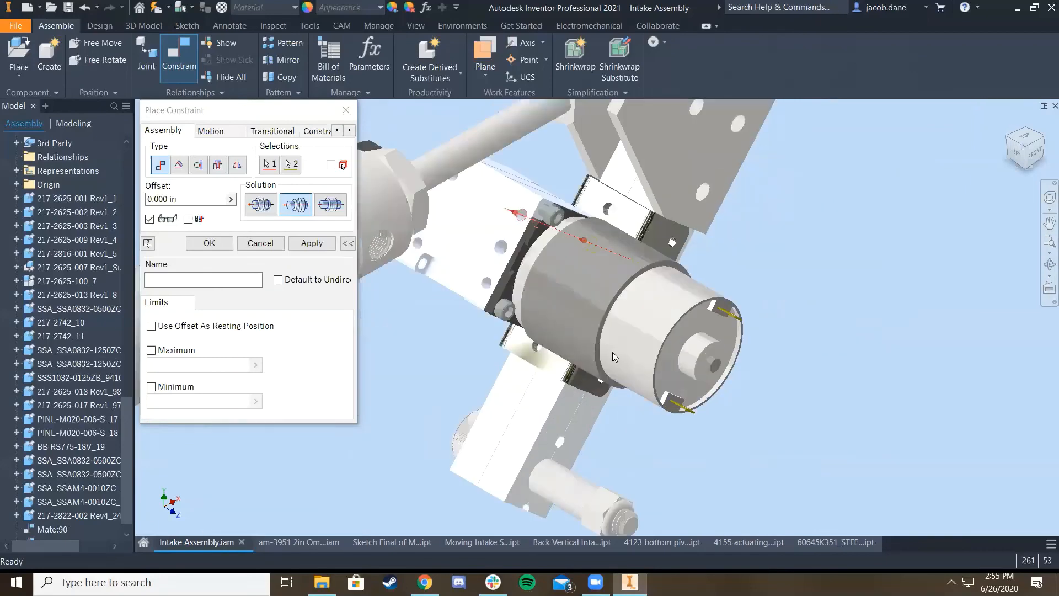
key("Escape")
key("ctrl+z")
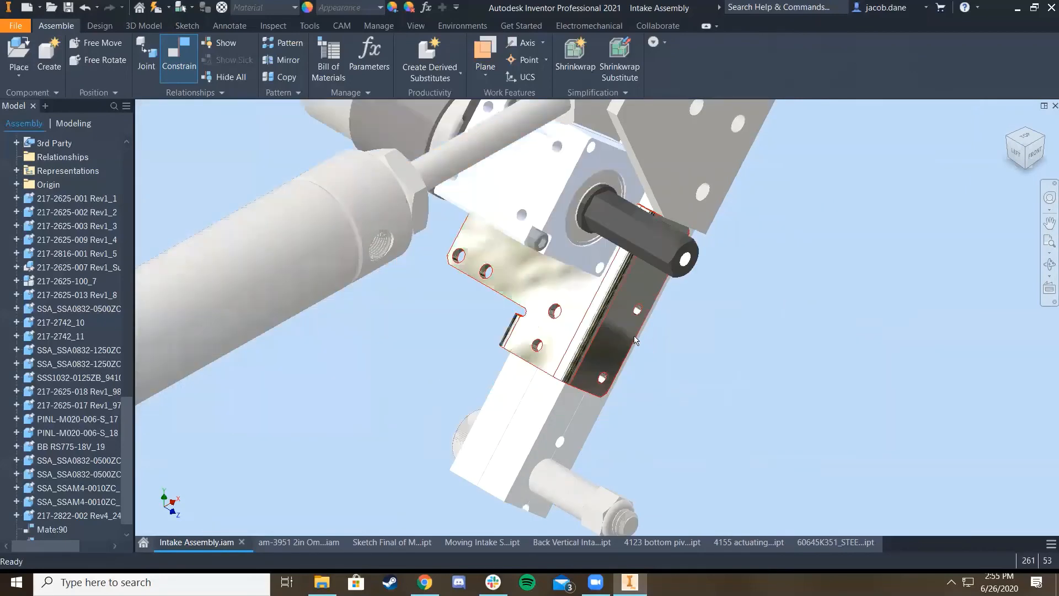
scroll(635, 308, "up", 5)
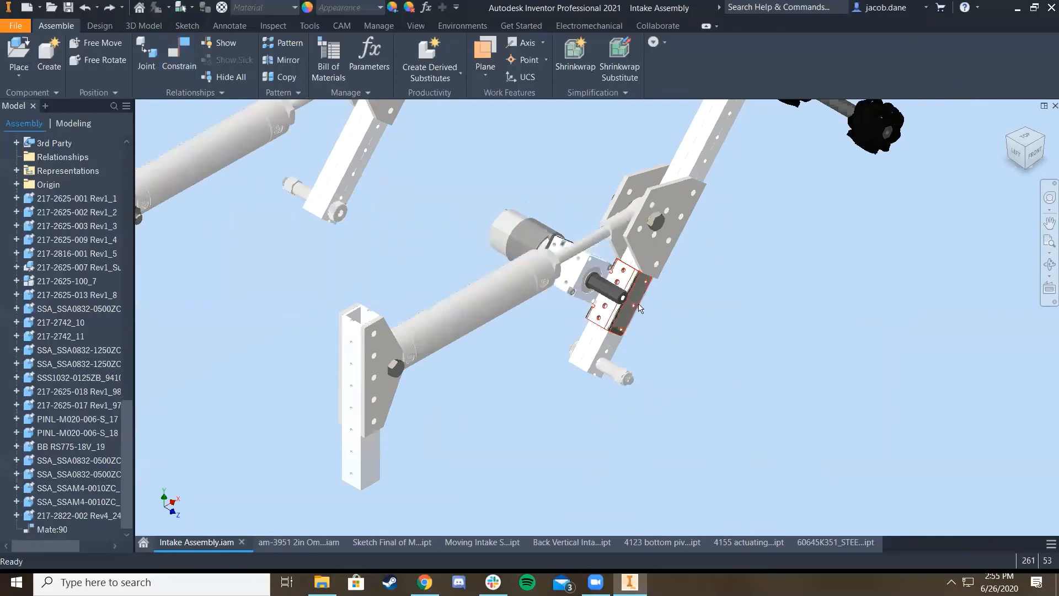
key("ctrl+z")
middle_click_drag(619, 313, 681, 291)
scroll(679, 289, "down", 3)
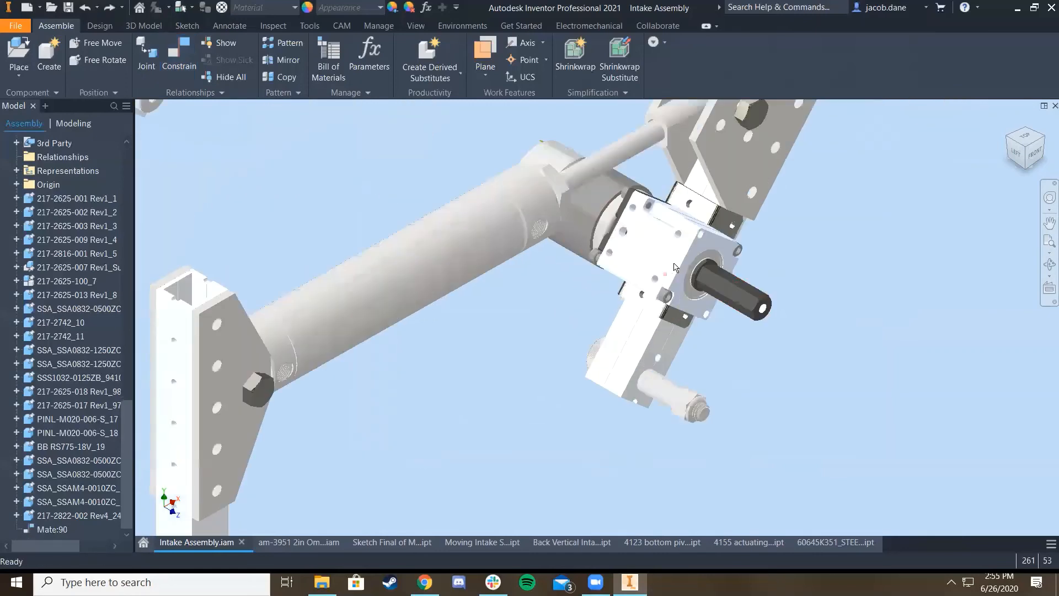
Slide the gearmotor to test its remaining freedom and undo further back until the gearbox has its Mate:88 constraint again
mouse_move(685, 270)
left_mouse_down()
mouse_move(702, 244)
mouse_move(696, 258)
left_mouse_up()
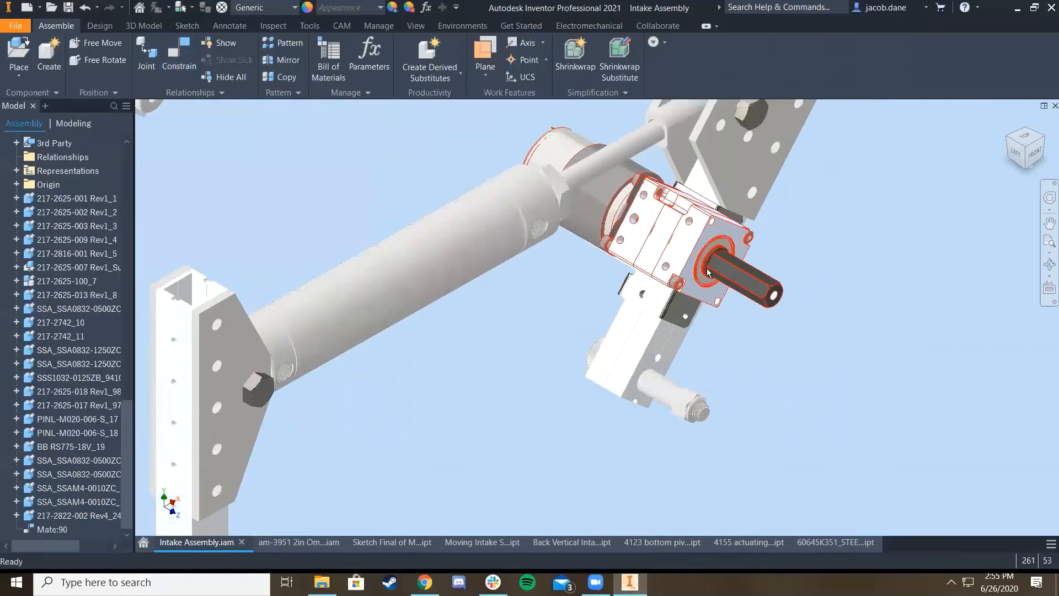
left_click_drag(704, 298, 693, 313)
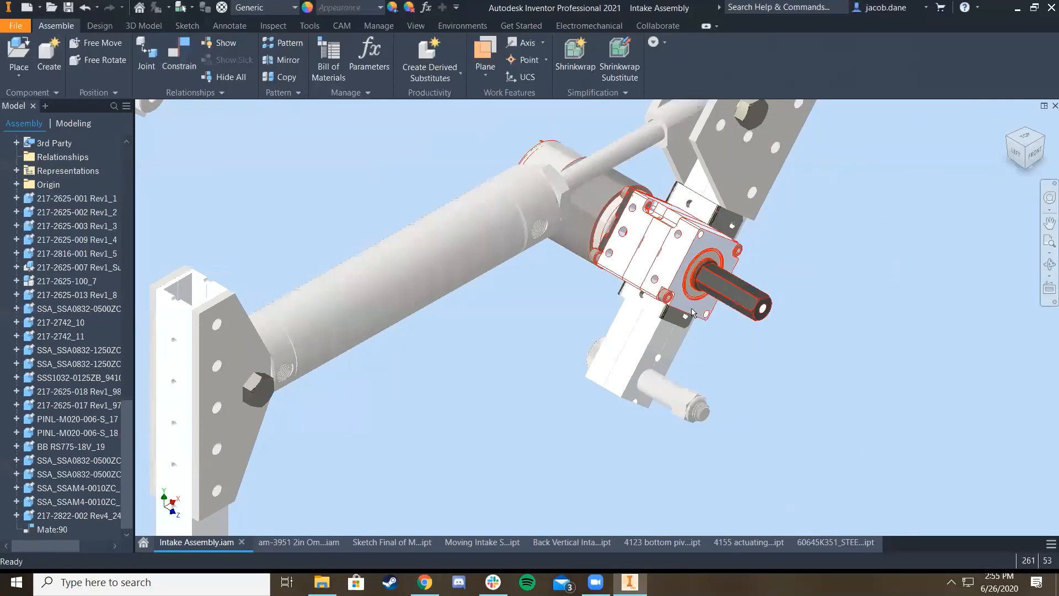
key("ctrl+z")
left_click_drag(678, 241, 693, 243)
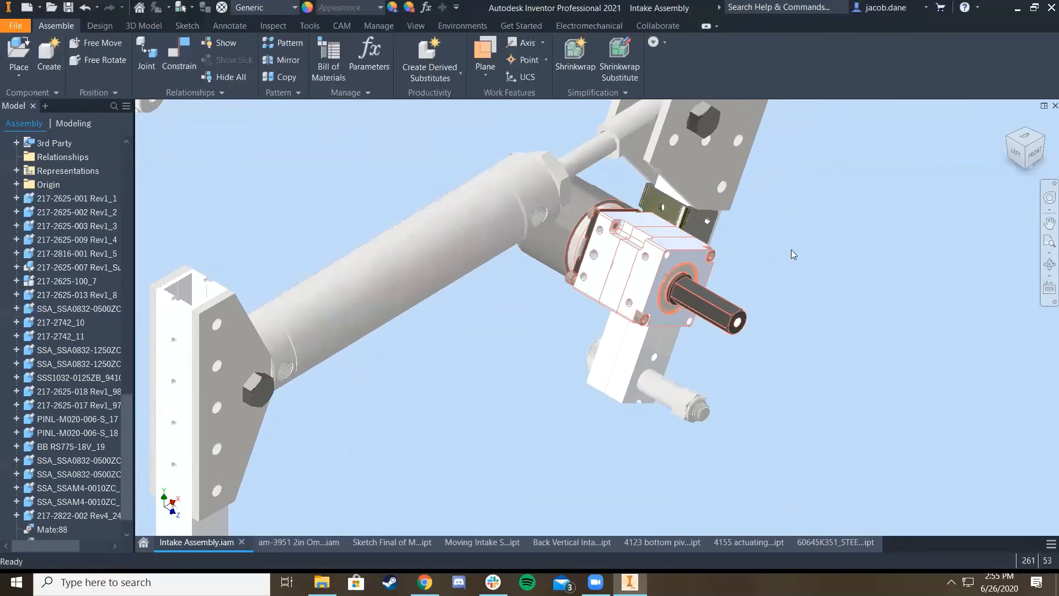
Move the intake arm about its pivot to check how the mounted gearmotor sits relative to the roller shaft
scroll(775, 271, "down", 4)
middle_click_drag(775, 271, 726, 349)
left_click_drag(740, 213, 716, 202)
left_click(821, 260)
left_click_drag(1038, 142, 1045, 145)
left_click(1014, 148)
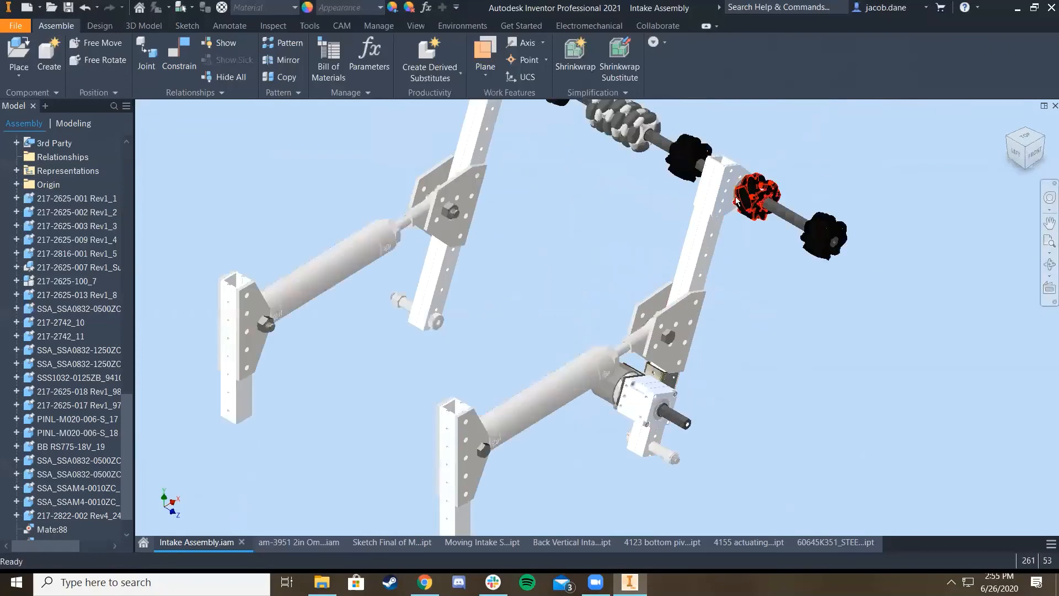
left_click_drag(718, 197, 753, 363)
Switch to Chrome, search for "vexpro sprockets" in a new tab and open the VEXpro Sprockets & Chain page
key("alt+Tab")
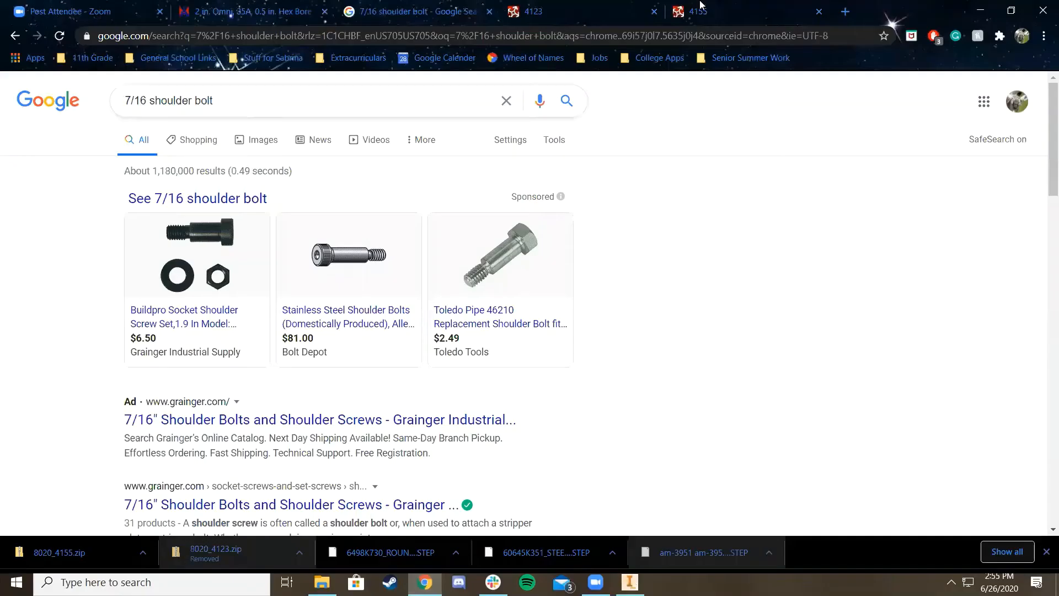
left_click(843, 12)
type("vexpro")
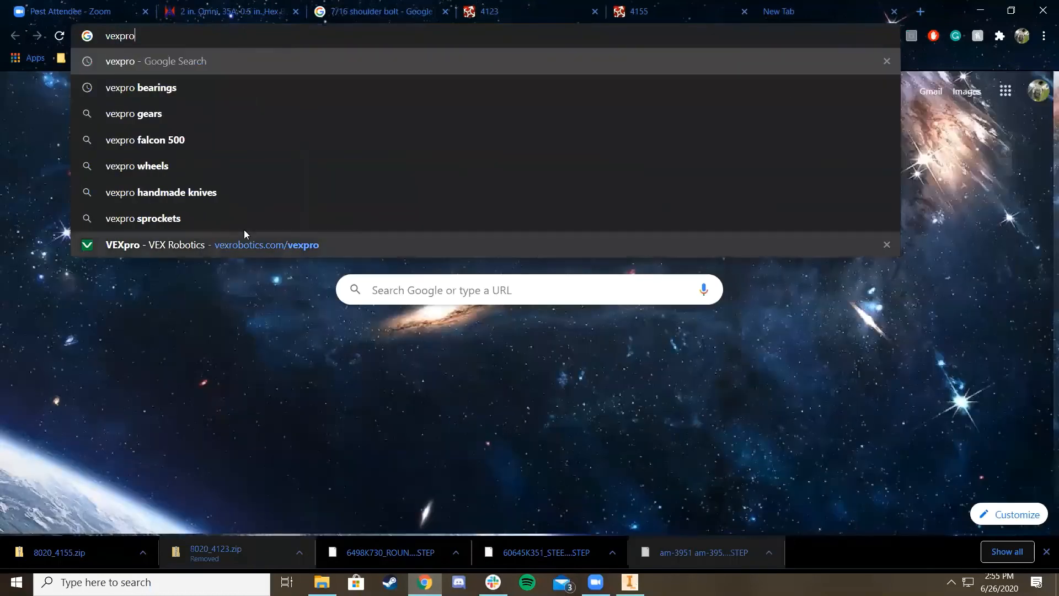
left_click(248, 220)
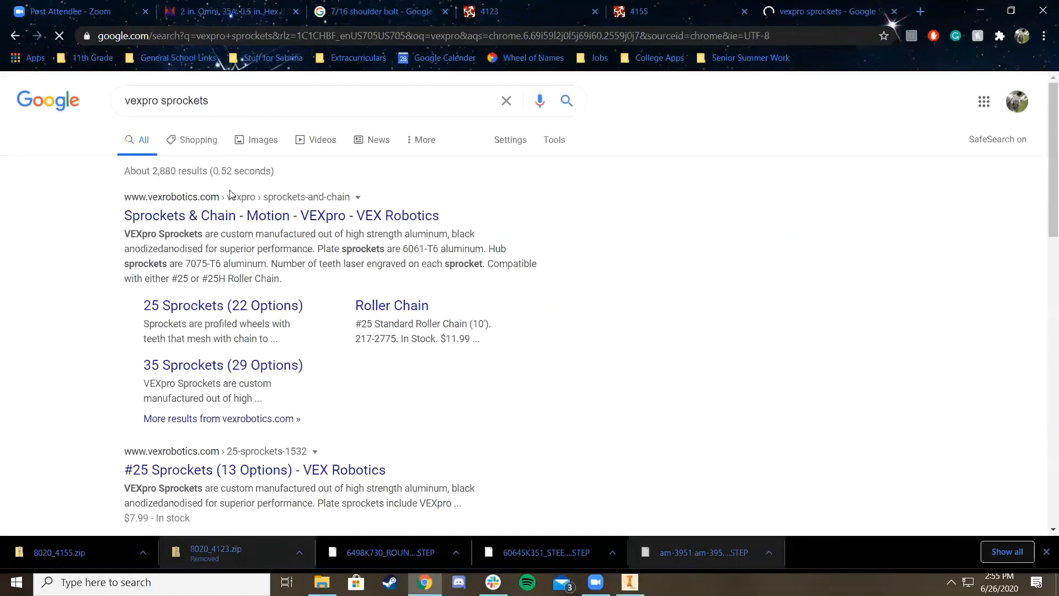
left_click(205, 215)
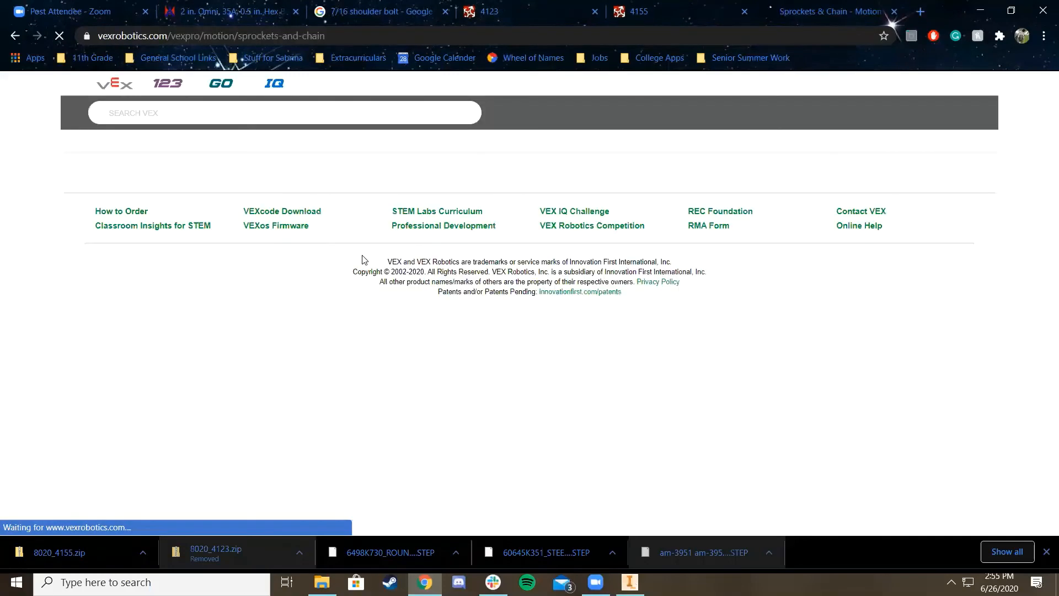
Open the #25 Sprockets (22 Options) product page and review the available hex bore sprockets
scroll(560, 341, "down", 3)
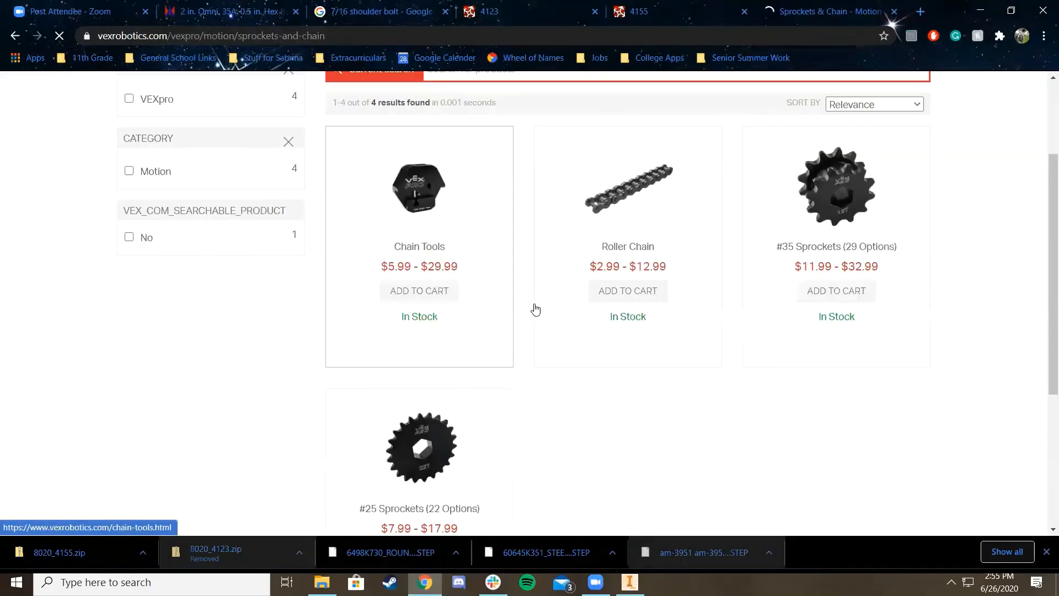
scroll(466, 425, "down", 2)
left_click(460, 374)
scroll(416, 332, "down", 5)
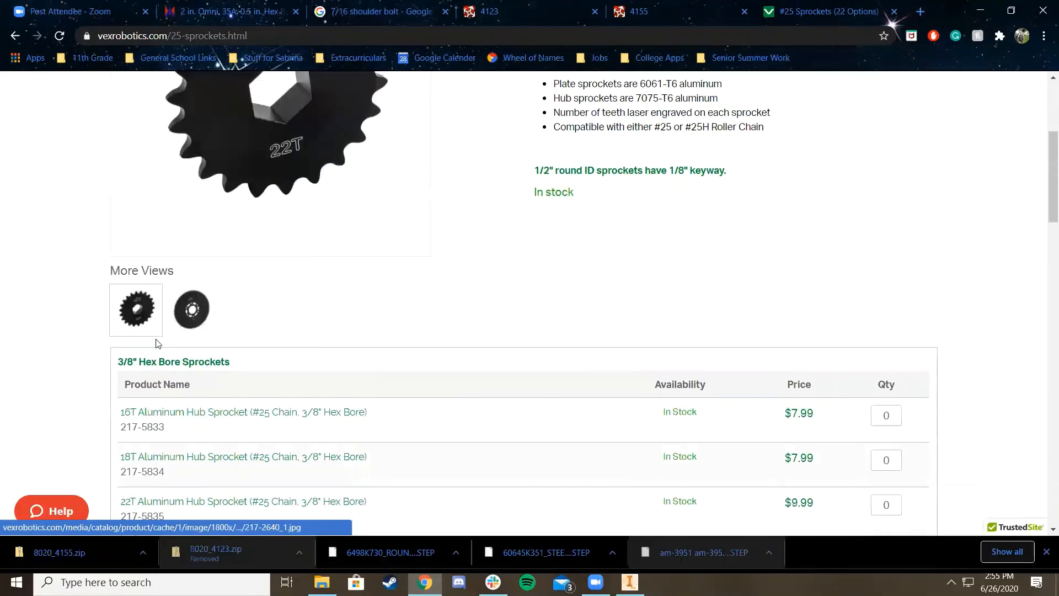
scroll(157, 344, "down", 4)
scroll(195, 326, "down", 2)
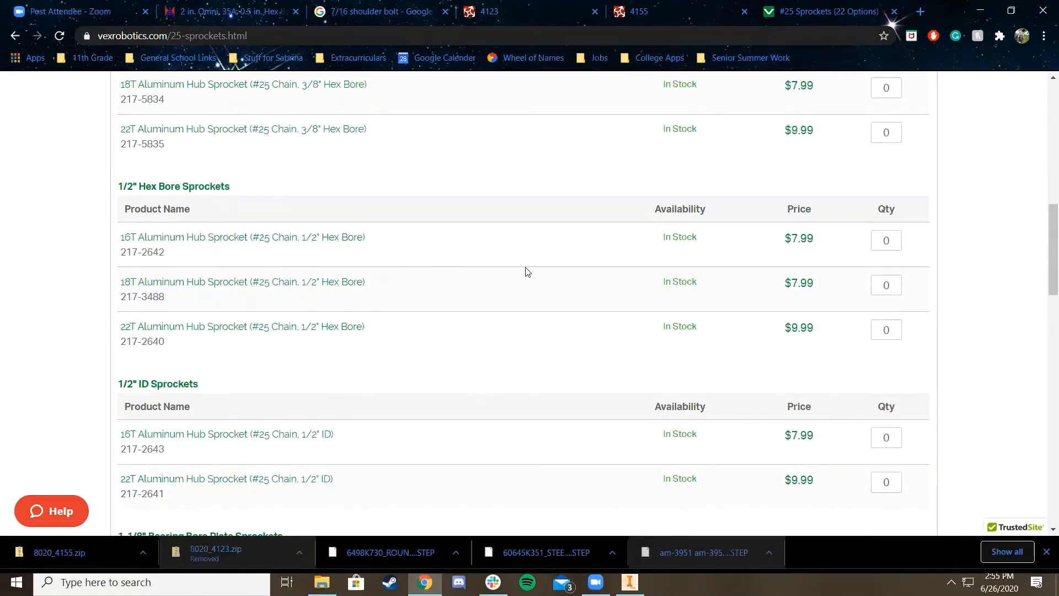
Open the CAD files of the #25 sprockets product and bring up the 1/2" ID and hex bore sprocket entries
scroll(265, 250, "down", 20)
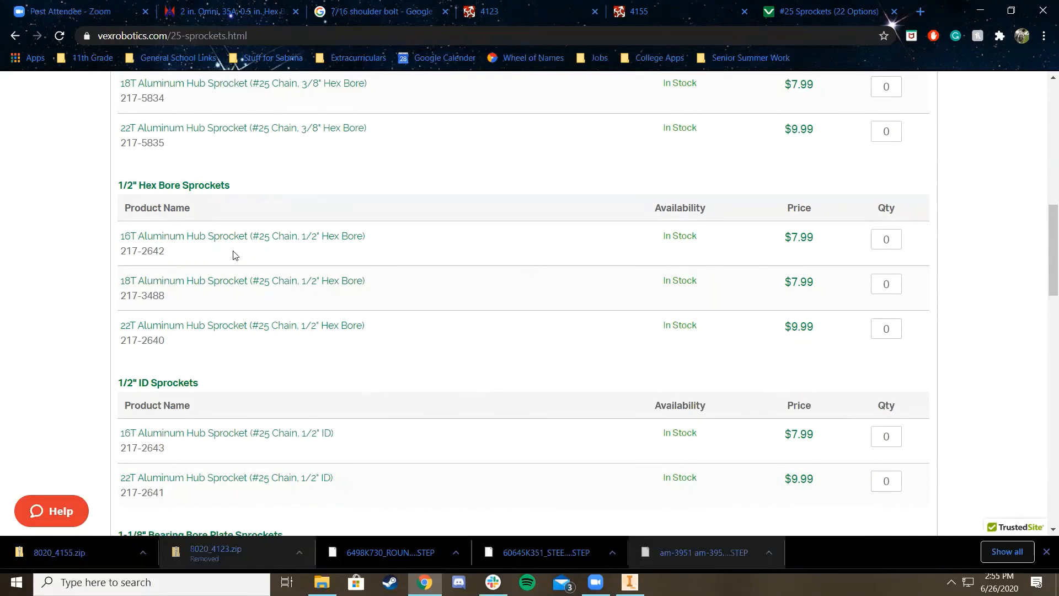
scroll(298, 379, "down", 1)
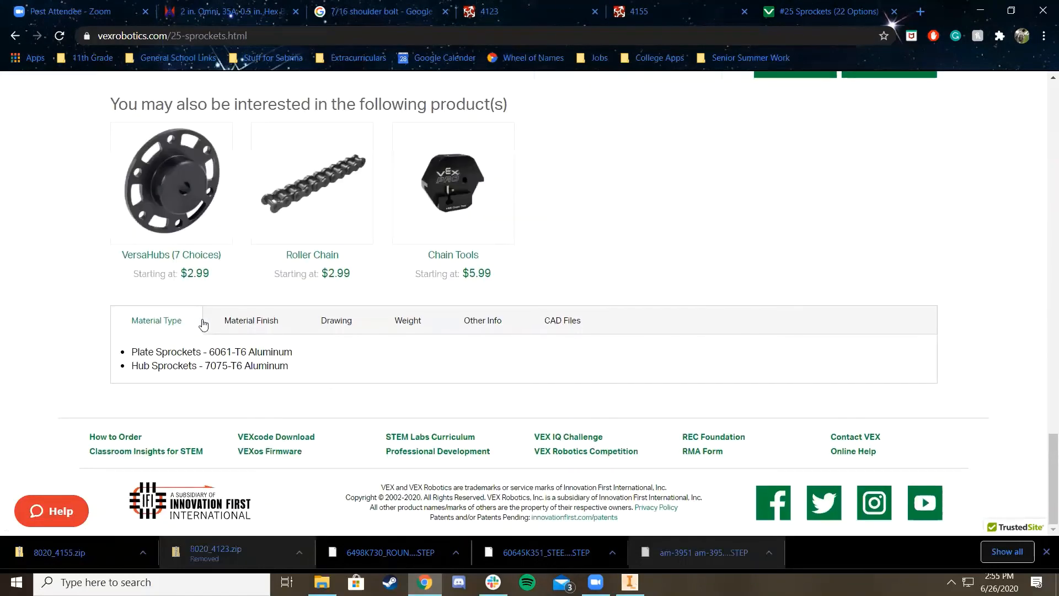
left_click(547, 329)
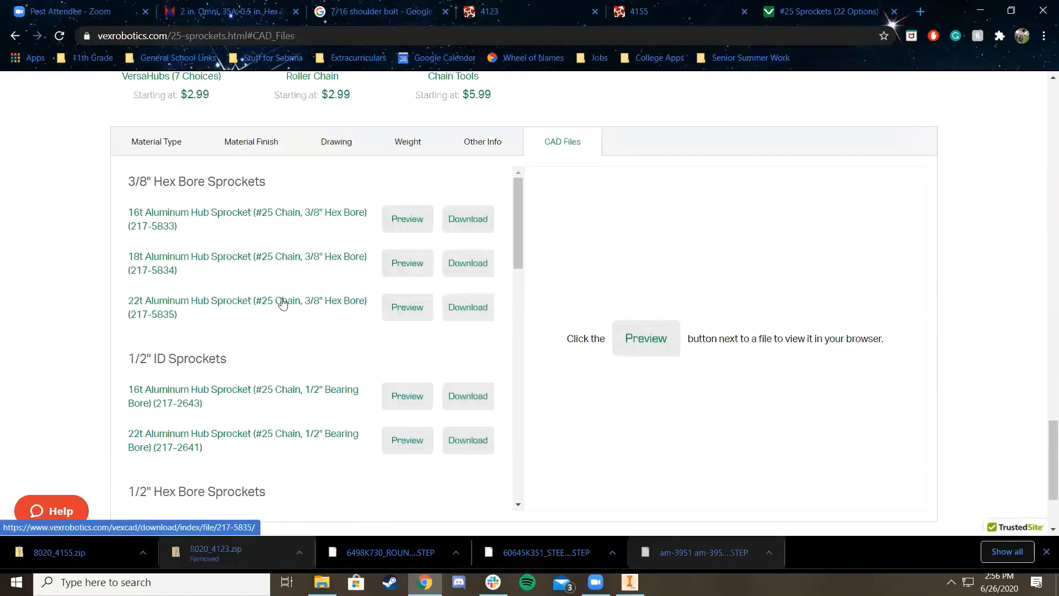
scroll(248, 303, "down", 3)
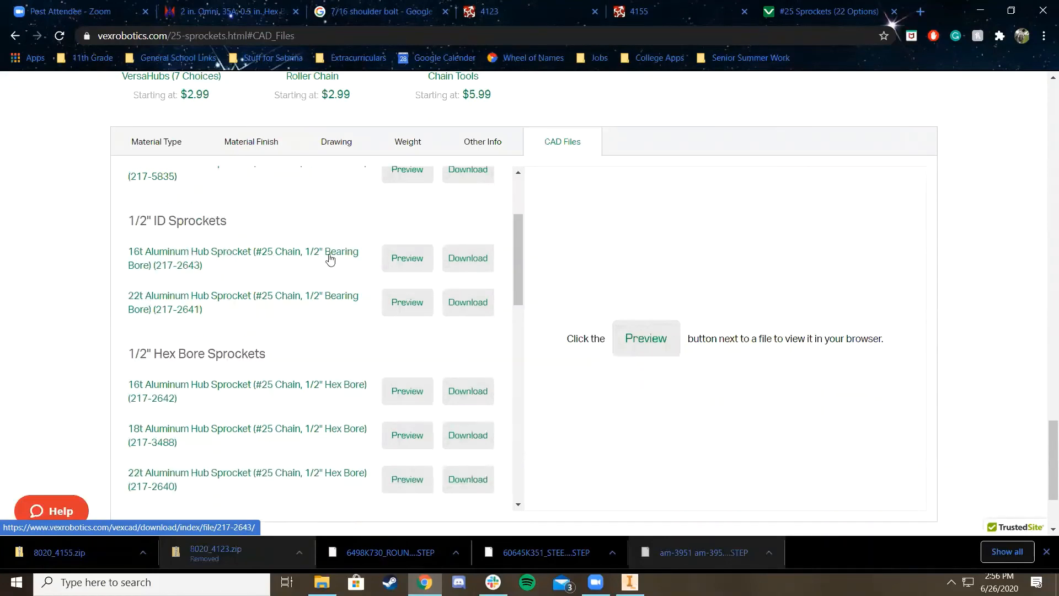
Preview the 16t Aluminum Hub Sprocket with 1/2" Bearing Bore (217-2643) and save its STEP file in the CAD Class Intake folder
left_click(397, 261)
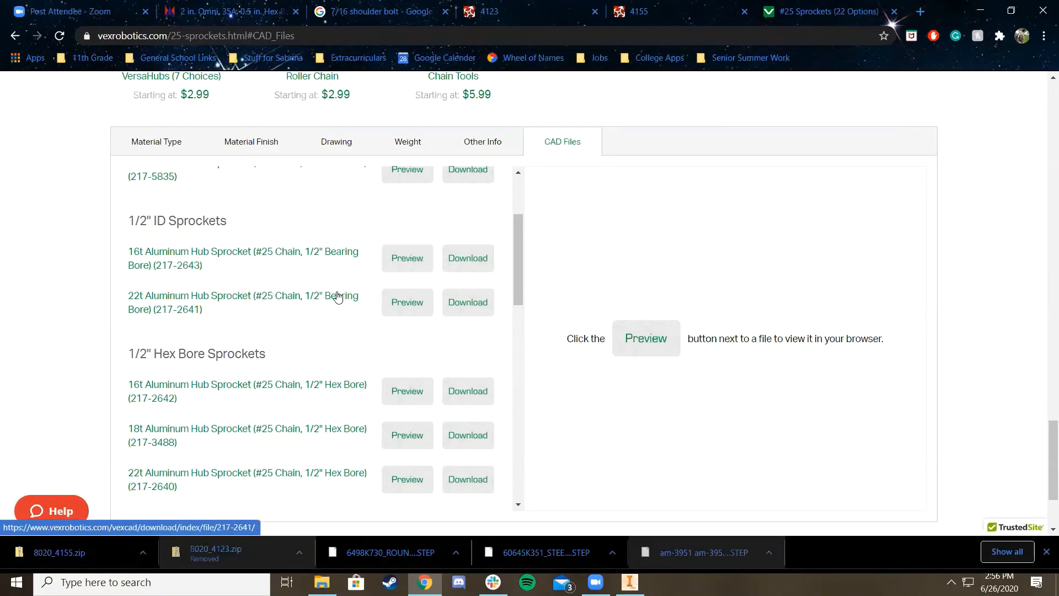
left_click(420, 262)
left_click_drag(782, 340, 548, 322)
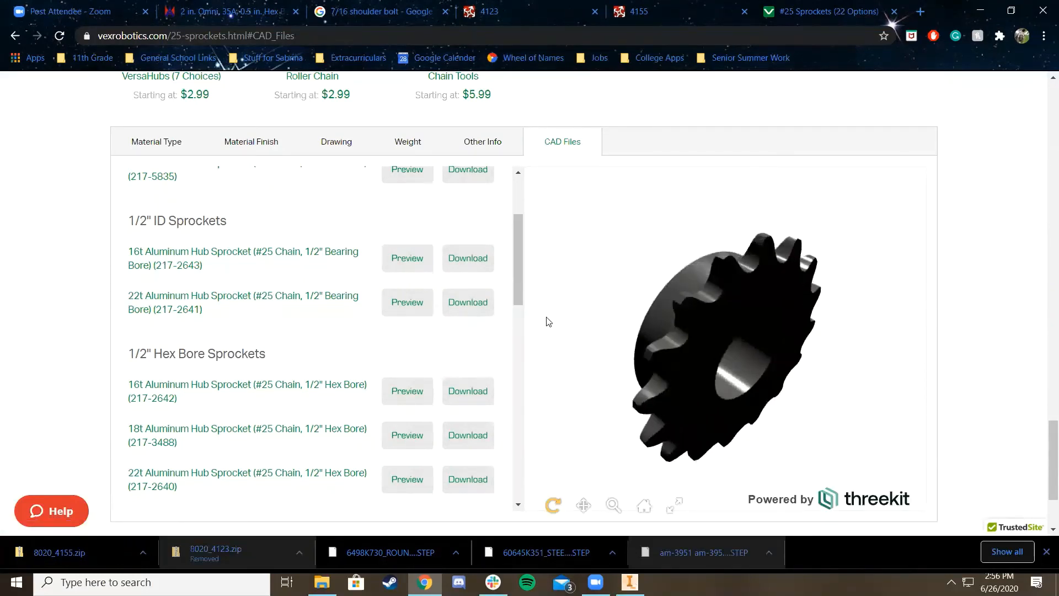
left_click(481, 254)
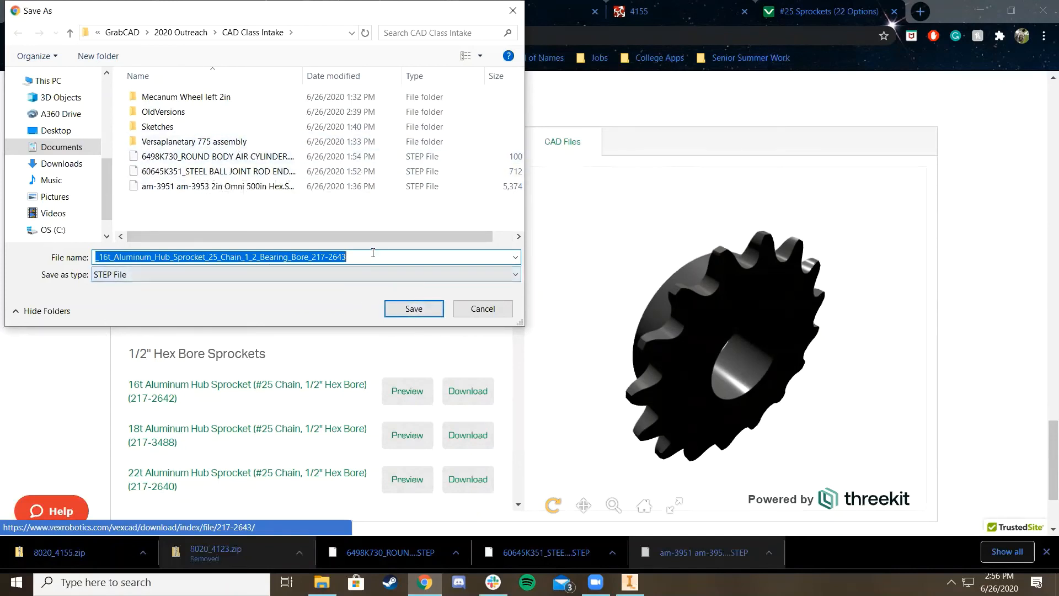
left_click(413, 310)
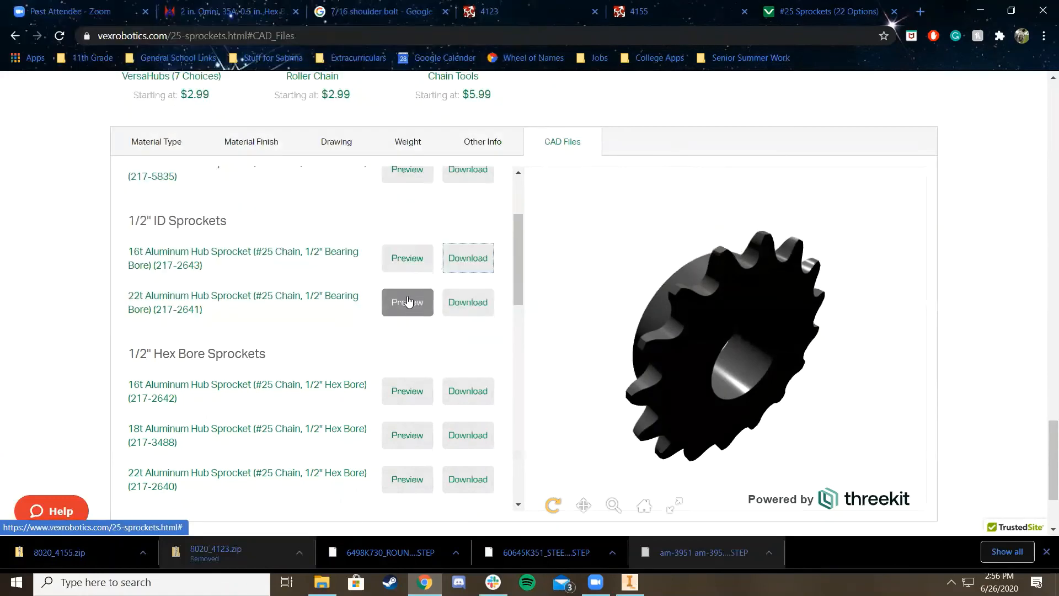
Switch to Inventor and examine the intake assembly around the roller shaft and the mounted gearmotor's output shaft
left_click(630, 582)
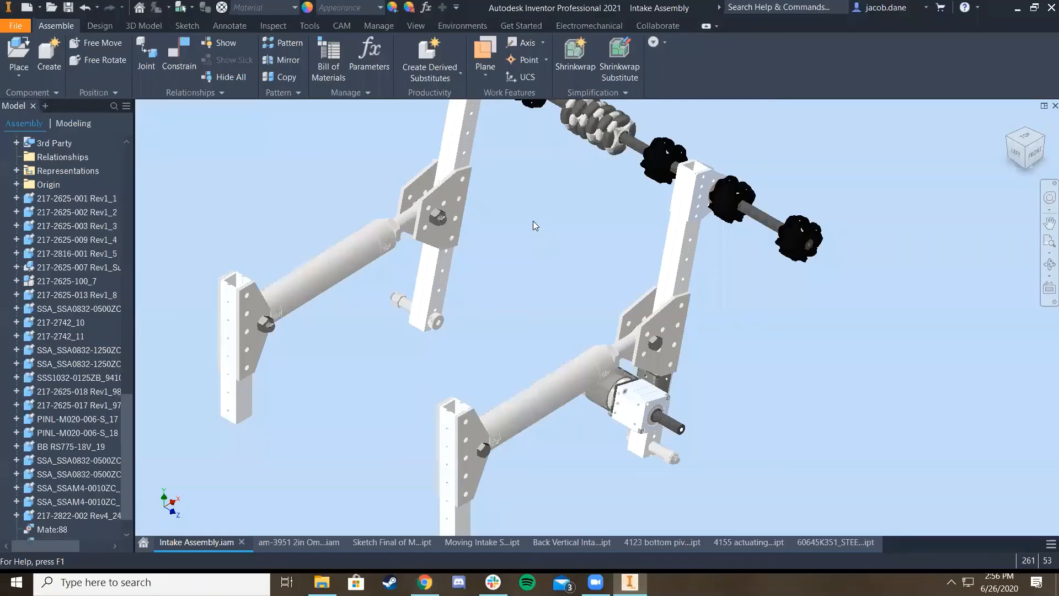
scroll(331, 216, "up", 3)
scroll(326, 215, "down", 4)
scroll(423, 235, "up", 3)
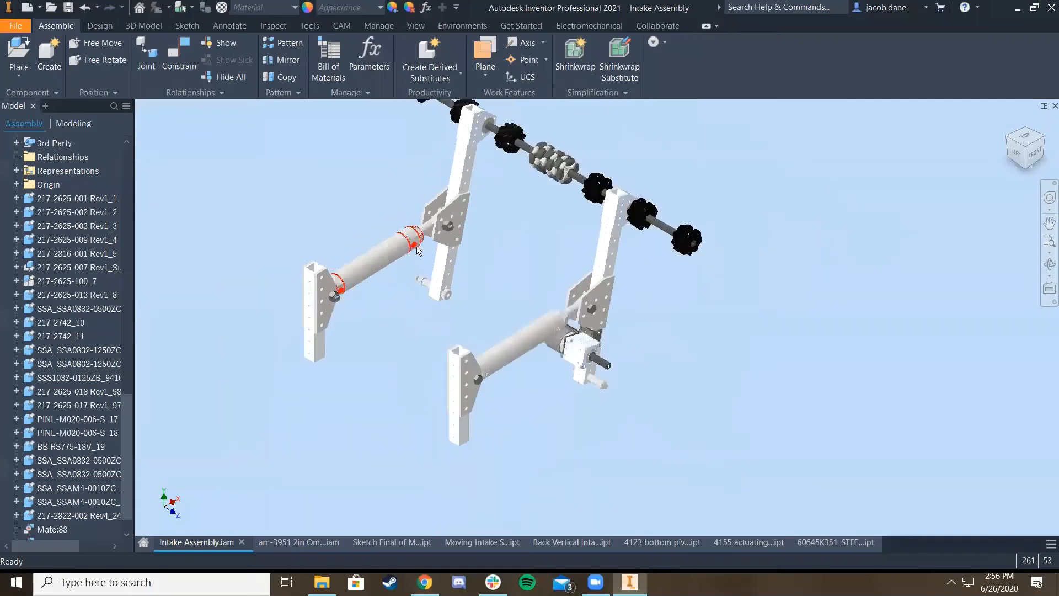
middle_click_drag(521, 250, 440, 314)
middle_click_drag(529, 382, 535, 374)
scroll(535, 374, "up", 1)
scroll(538, 362, "down", 3)
scroll(538, 362, "up", 2)
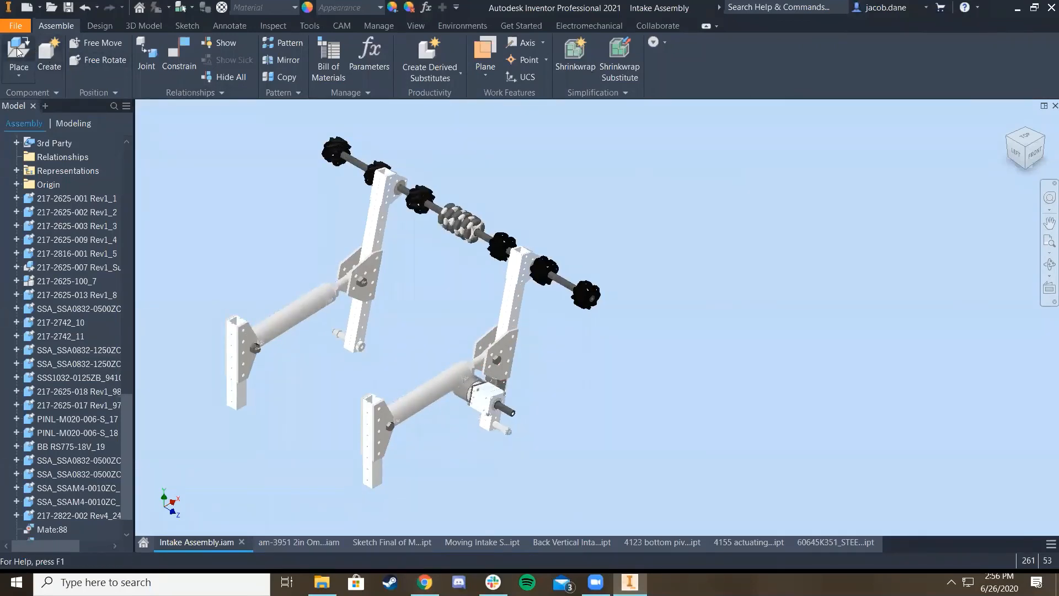
scroll(464, 411, "down", 4)
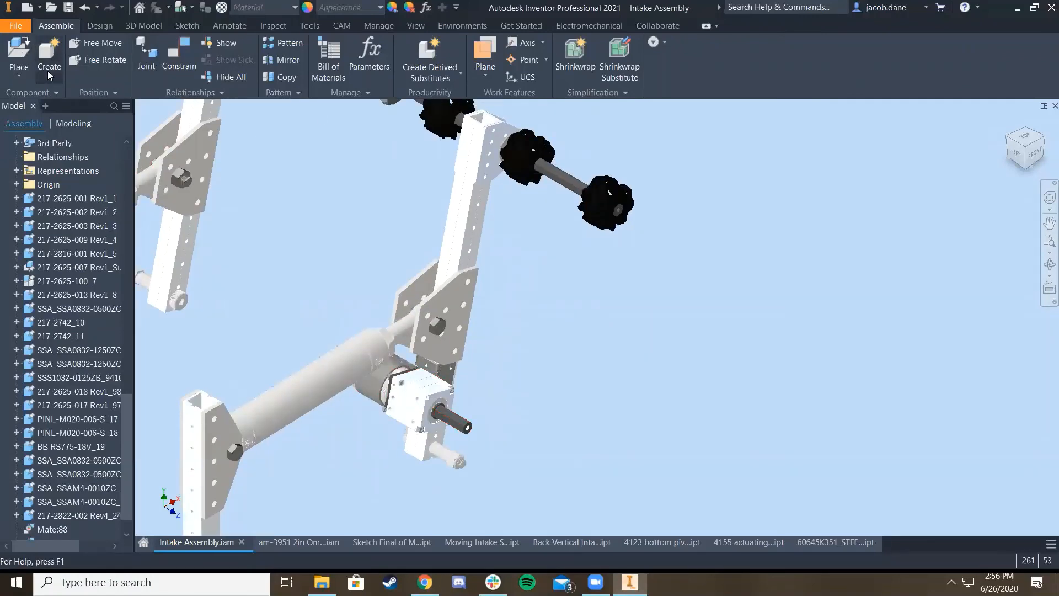
left_click_drag(531, 166, 491, 329)
left_click(372, 447)
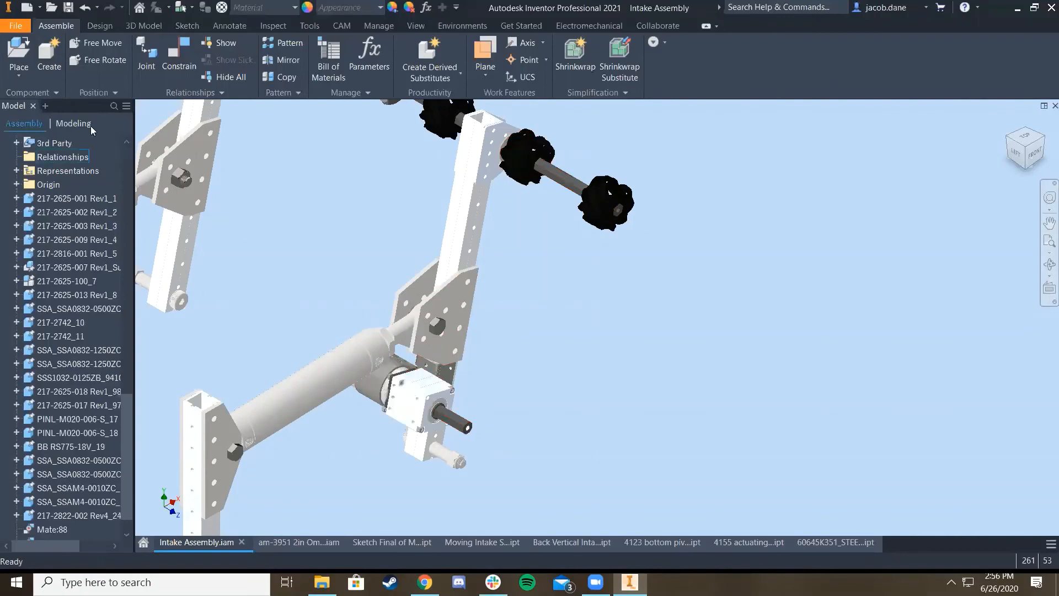
Open the downloaded _16t_Aluminum_Hub_Sprocket_25_Chain_1_2_Bearing_Bore_217-2643 STEP file from CAD Class Intake and import it as a part
left_click(19, 55)
left_click(818, 166)
left_click(16, 26)
left_click(44, 112)
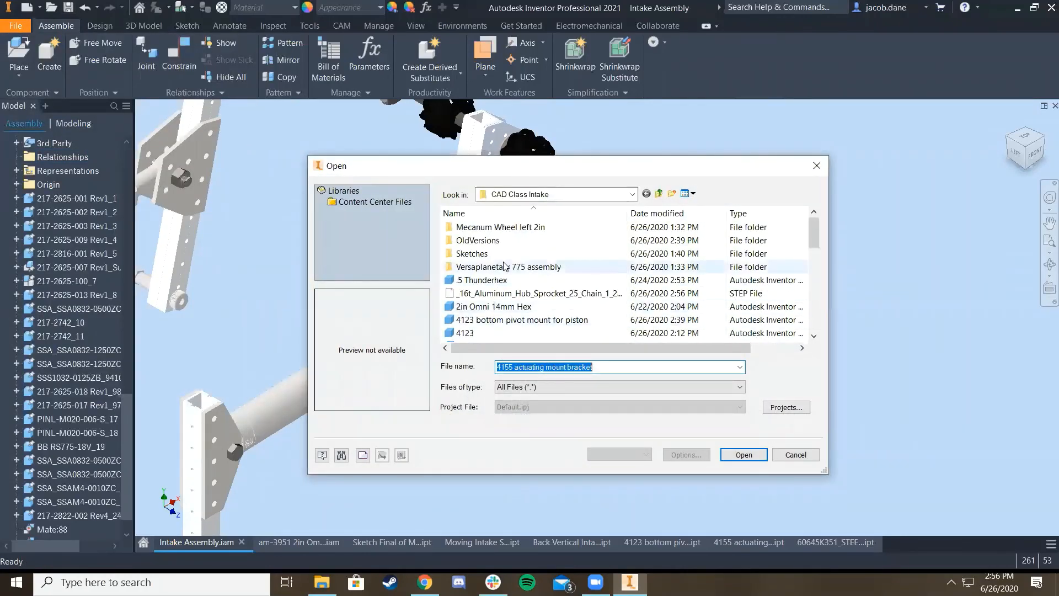
scroll(520, 312, "down", 1)
scroll(520, 312, "down", 1)
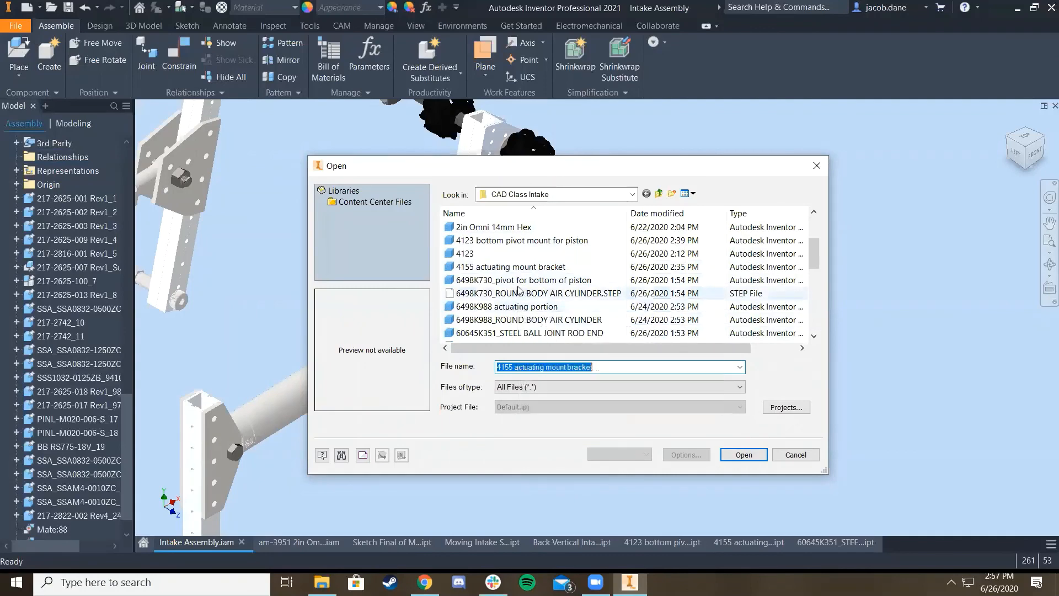
scroll(520, 317, "down", 4)
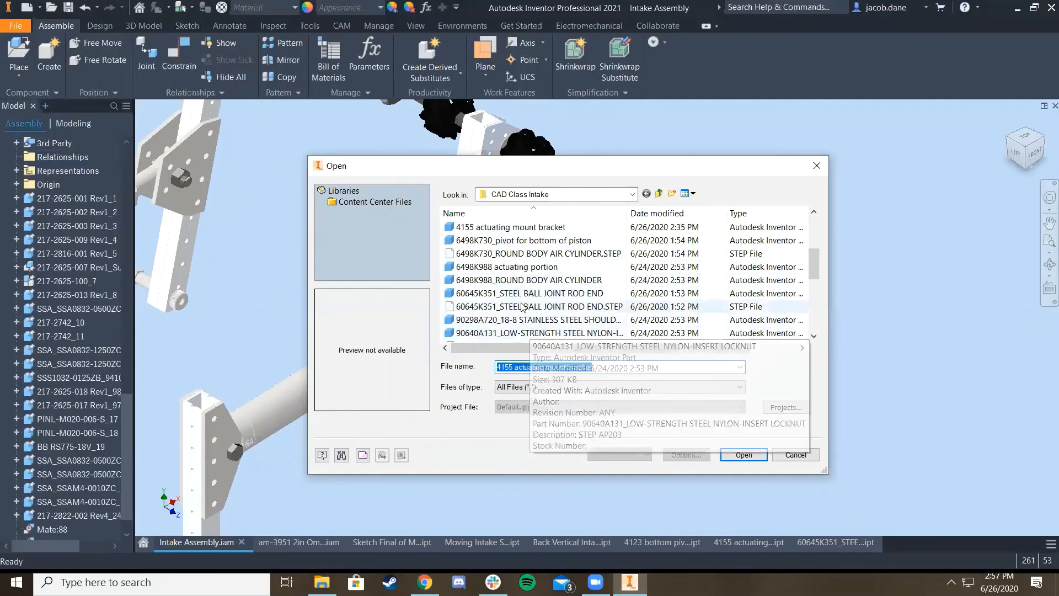
scroll(524, 310, "up", 4)
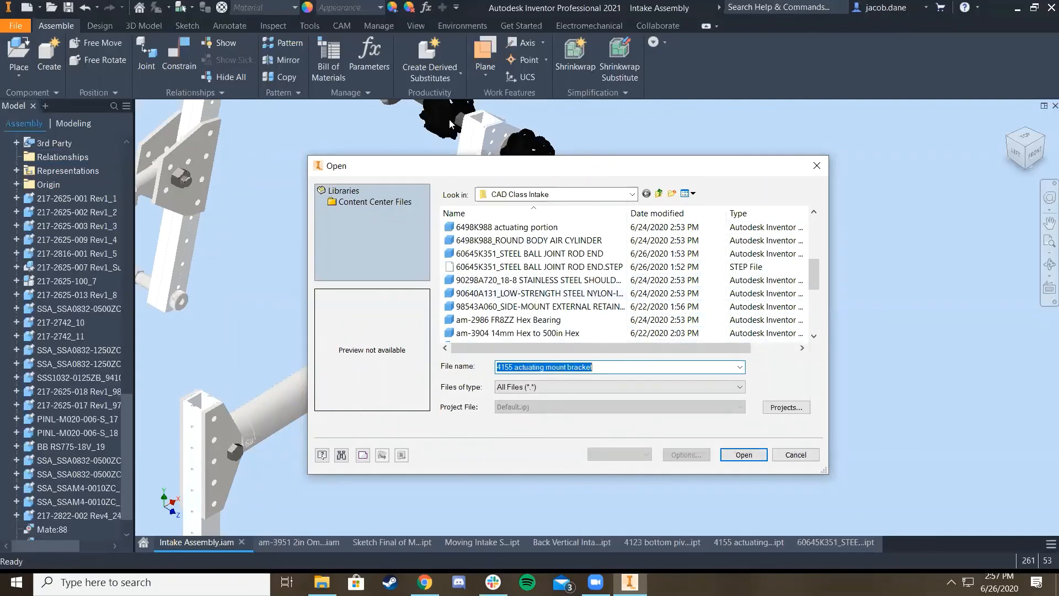
scroll(503, 323, "down", 4)
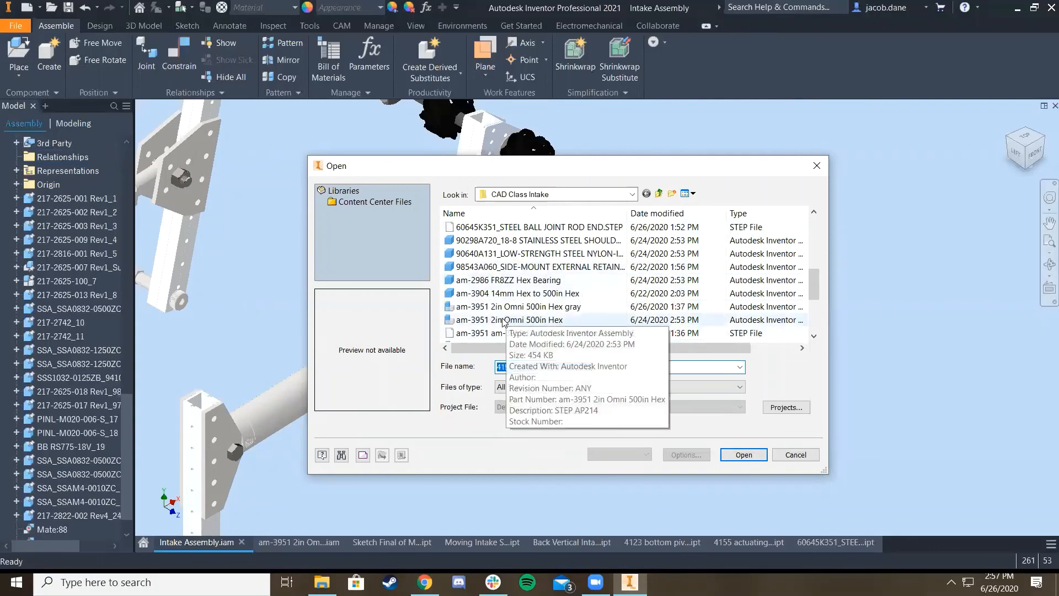
scroll(503, 323, "up", 1)
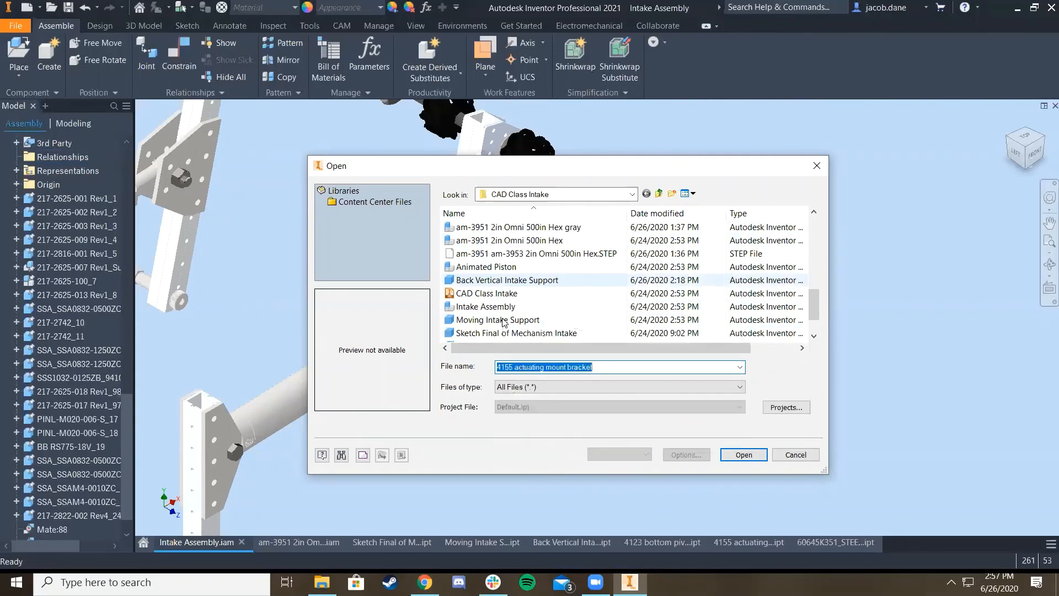
scroll(503, 323, "up", 5)
scroll(503, 322, "down", 6)
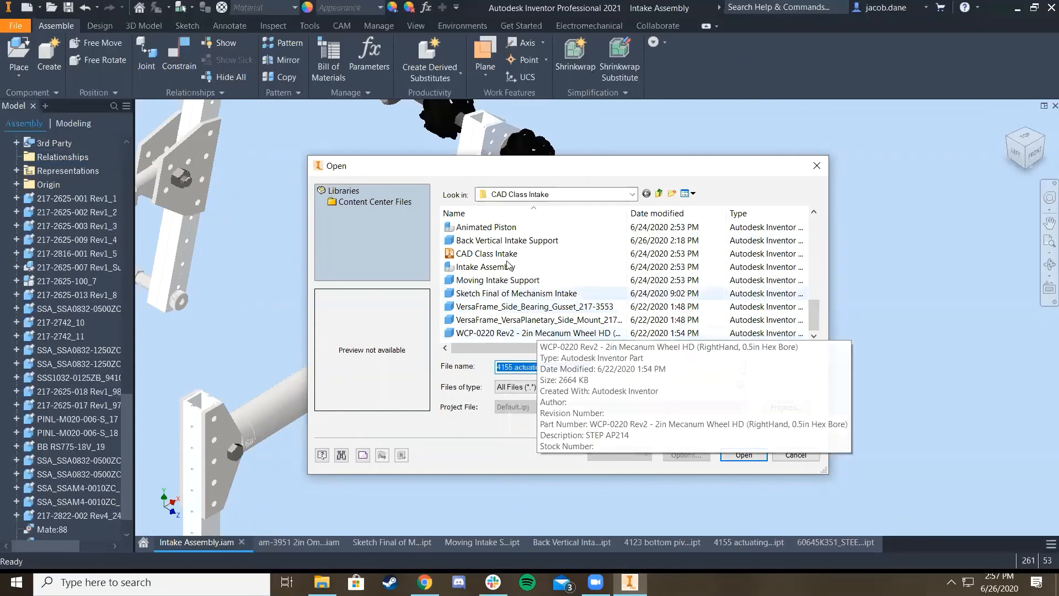
scroll(507, 266, "up", 8)
left_click(514, 293)
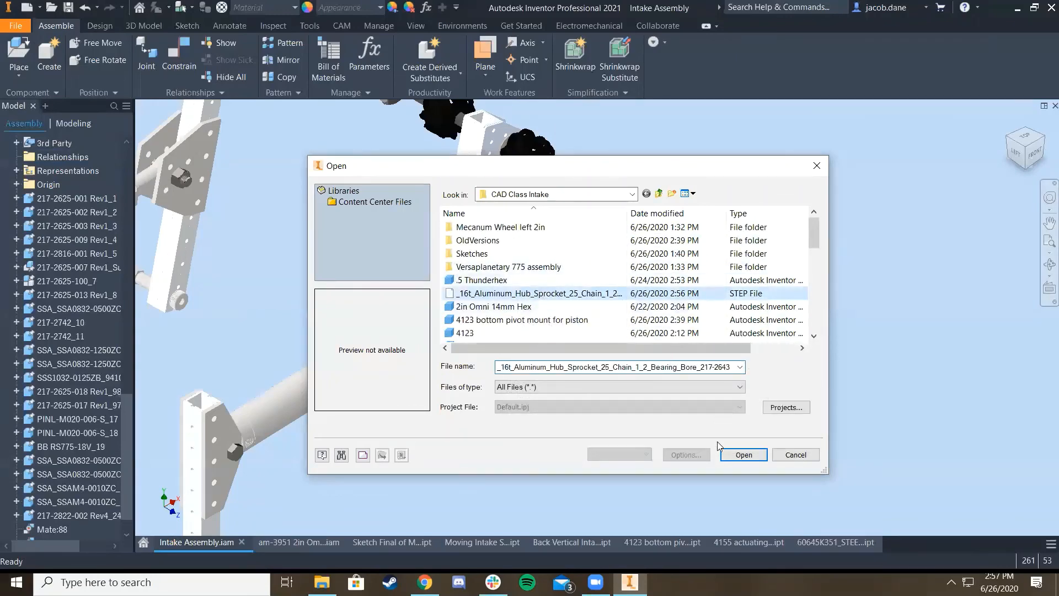
left_click(742, 454)
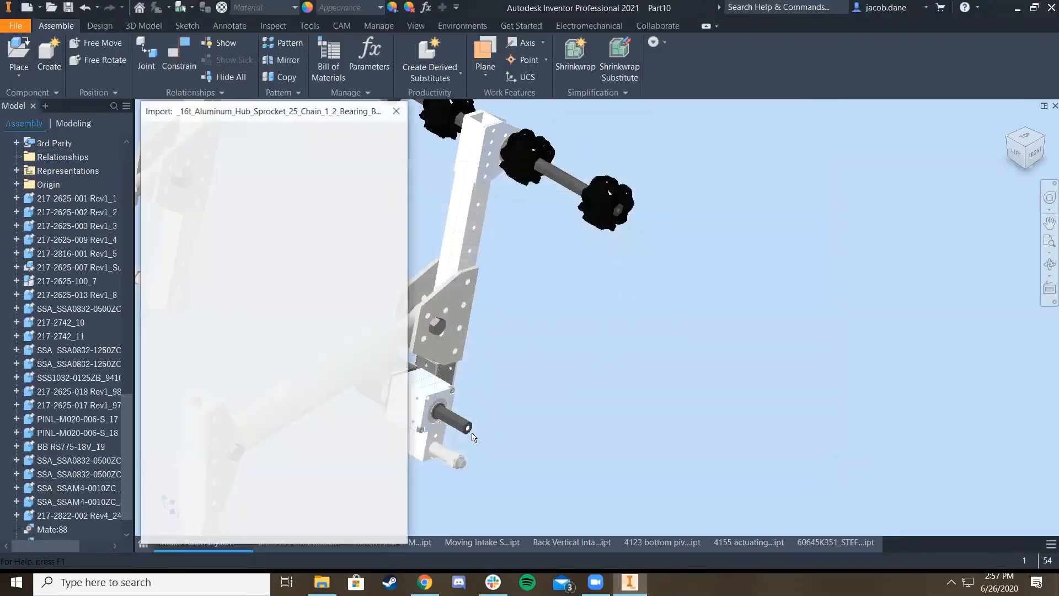
left_click(331, 537)
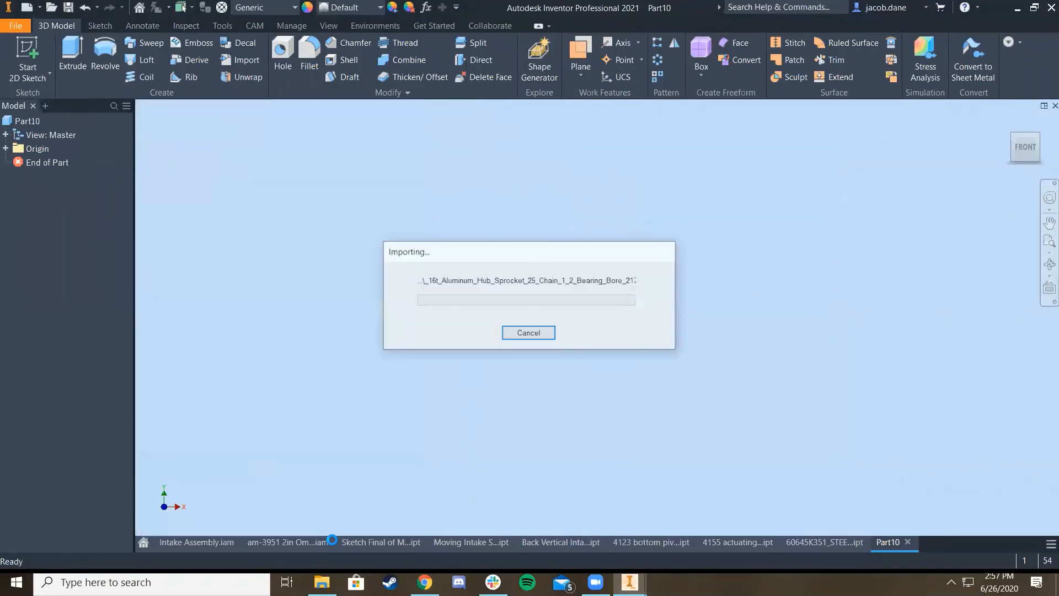
Compare the imported sprocket's bore with the gearbox output shaft in the Intake Assembly
key("alt+Tab")
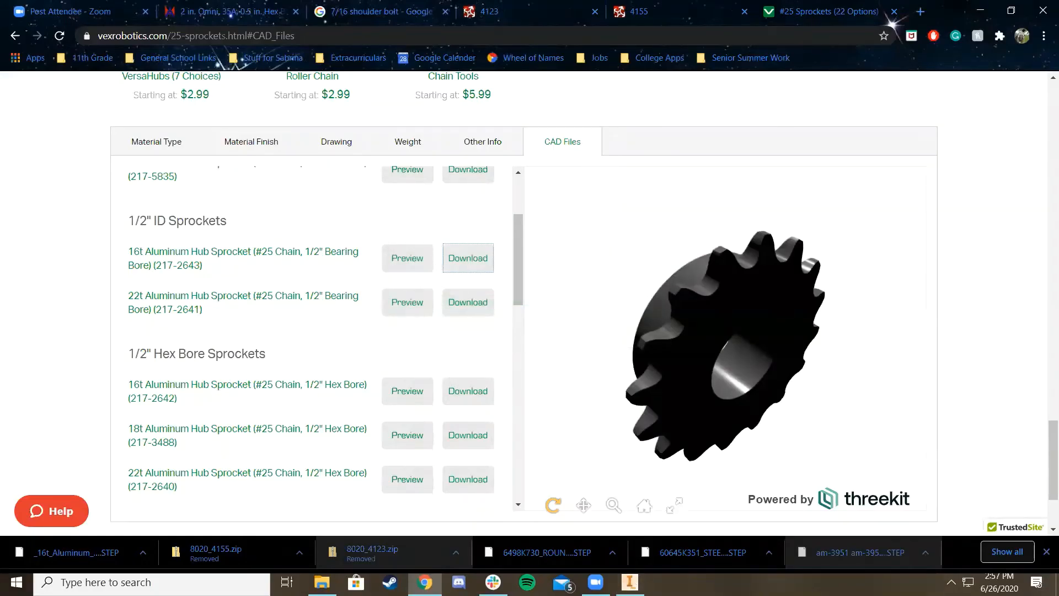
key("alt+Tab")
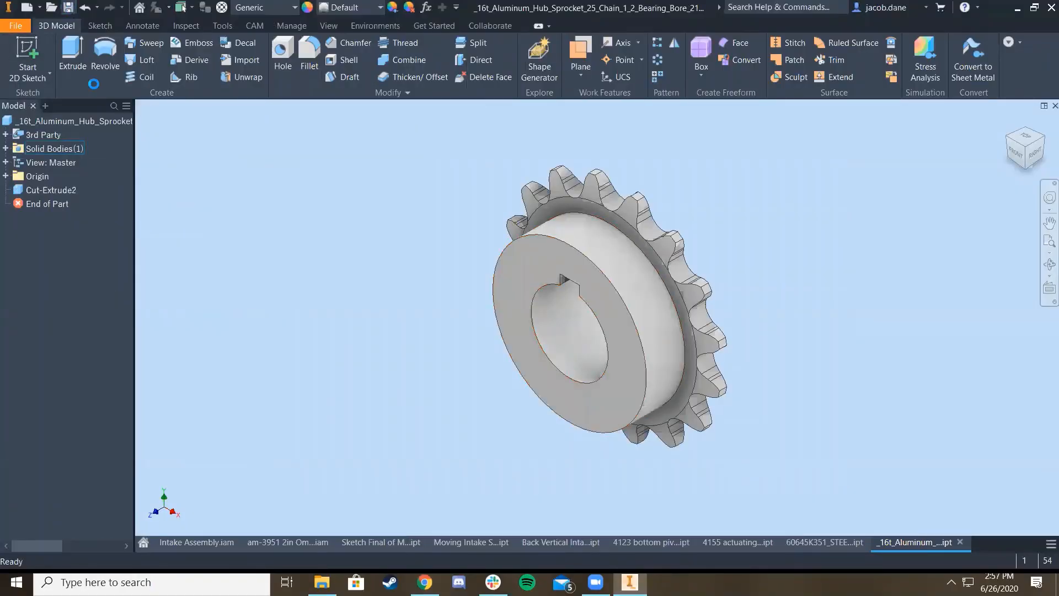
left_click(193, 542)
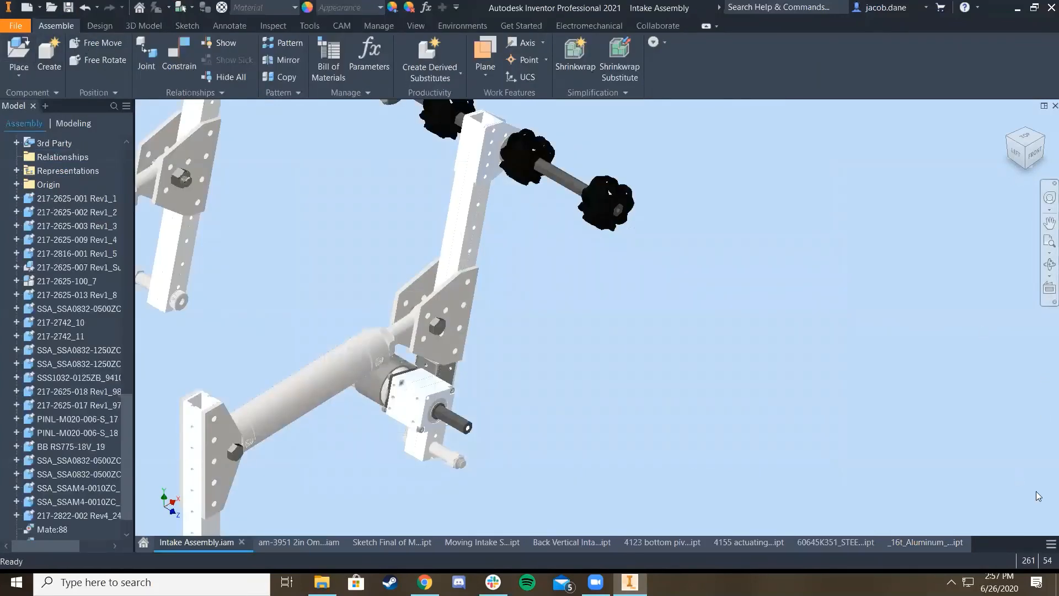
left_click(925, 542)
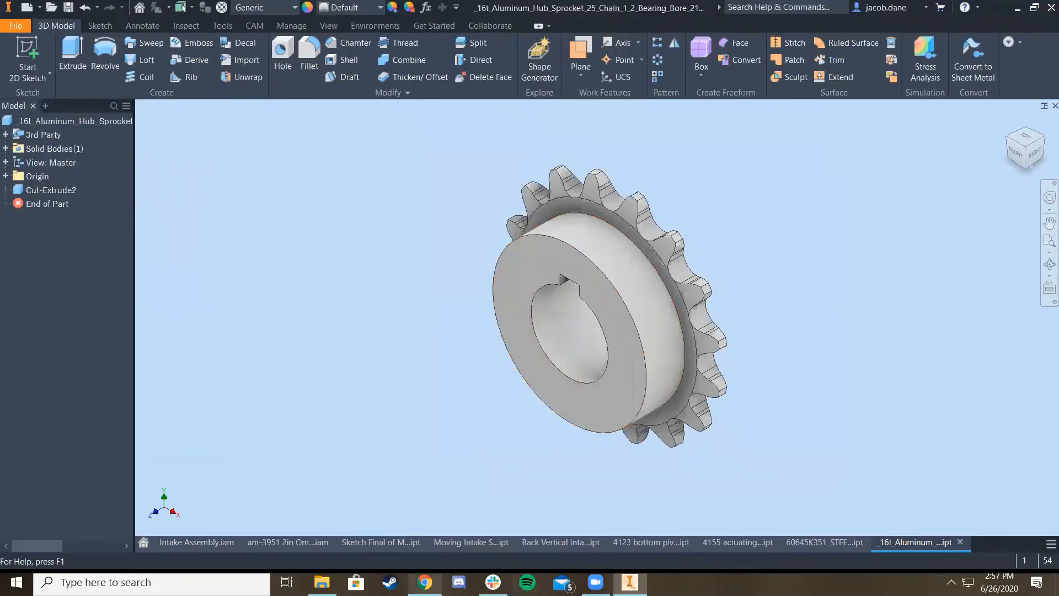
Switch to Chrome and start downloading the 16t Aluminum Hub Sprocket with 1/2" Hex Bore (217-2642)
left_click(425, 582)
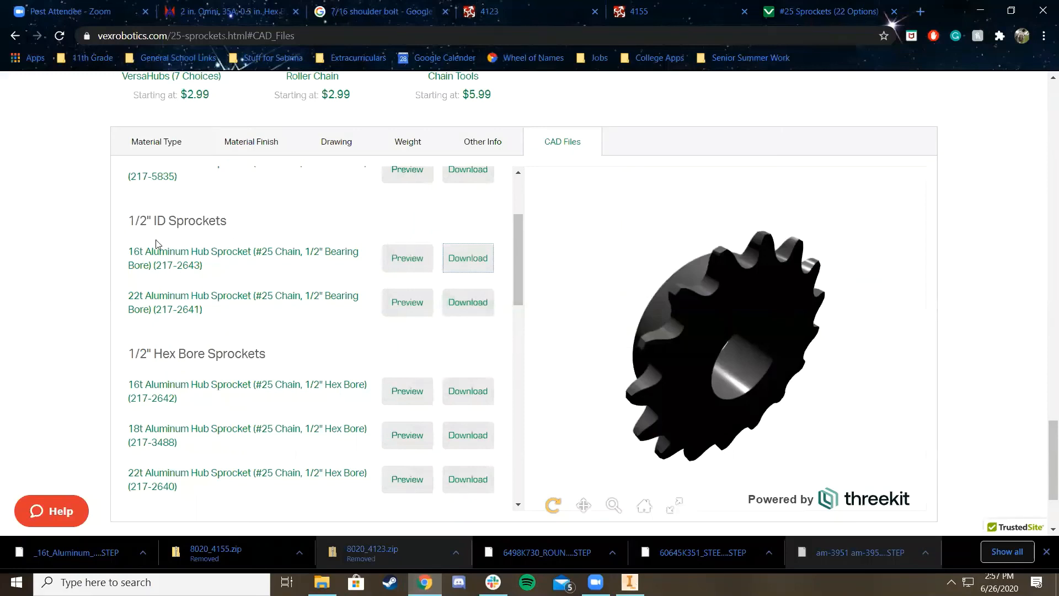
left_click_drag(136, 220, 211, 223)
left_click(206, 241)
scroll(220, 322, "down", 3)
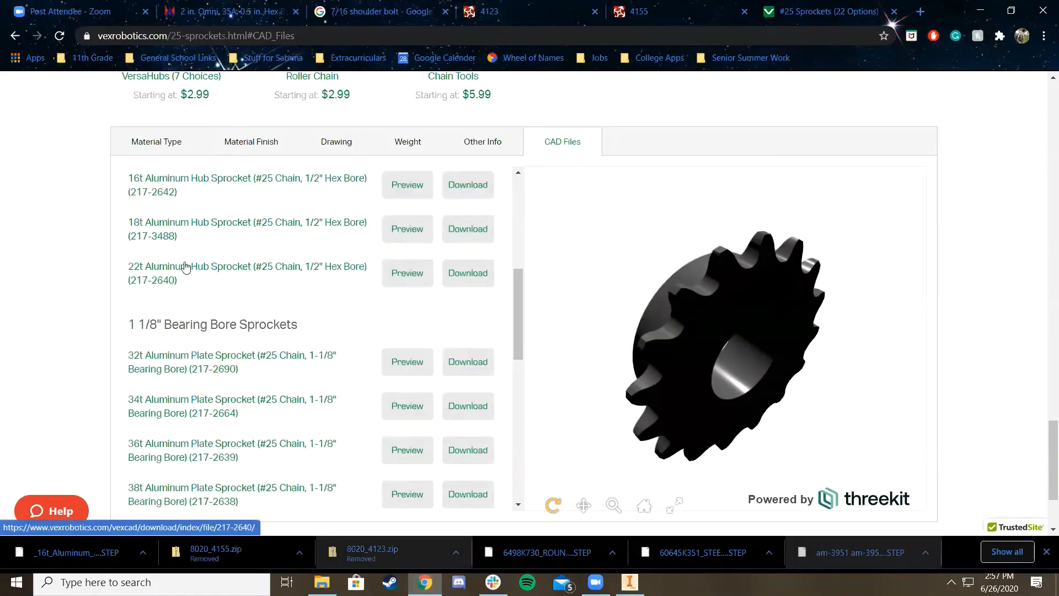
scroll(390, 205, "up", 1)
left_click(460, 258)
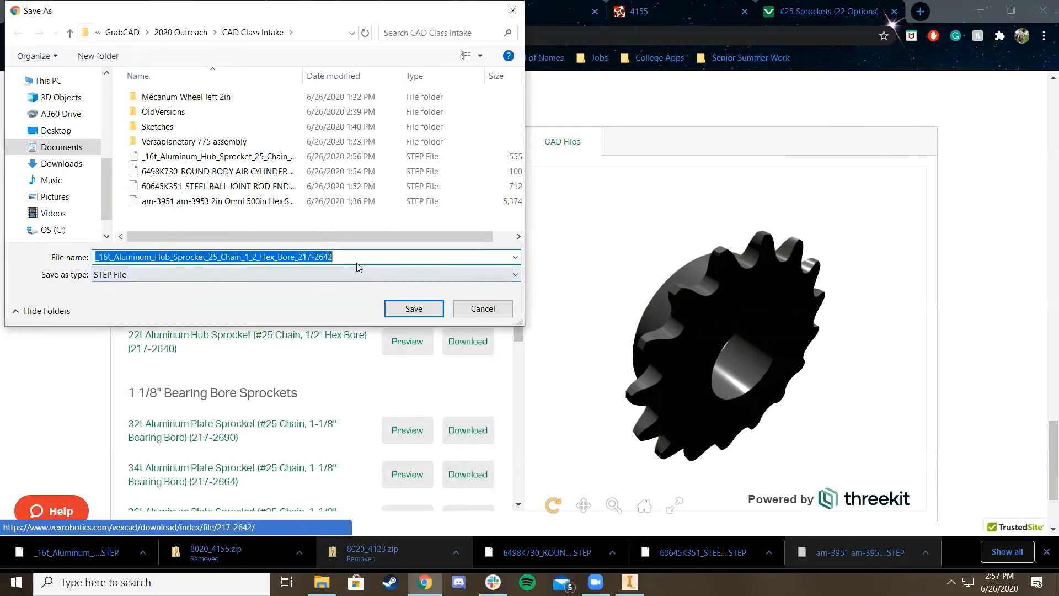
Save the 1/2" hex bore sprocket download in CAD Class Intake as a STEP file named 16t sprocket .5 in hex
left_click(351, 264)
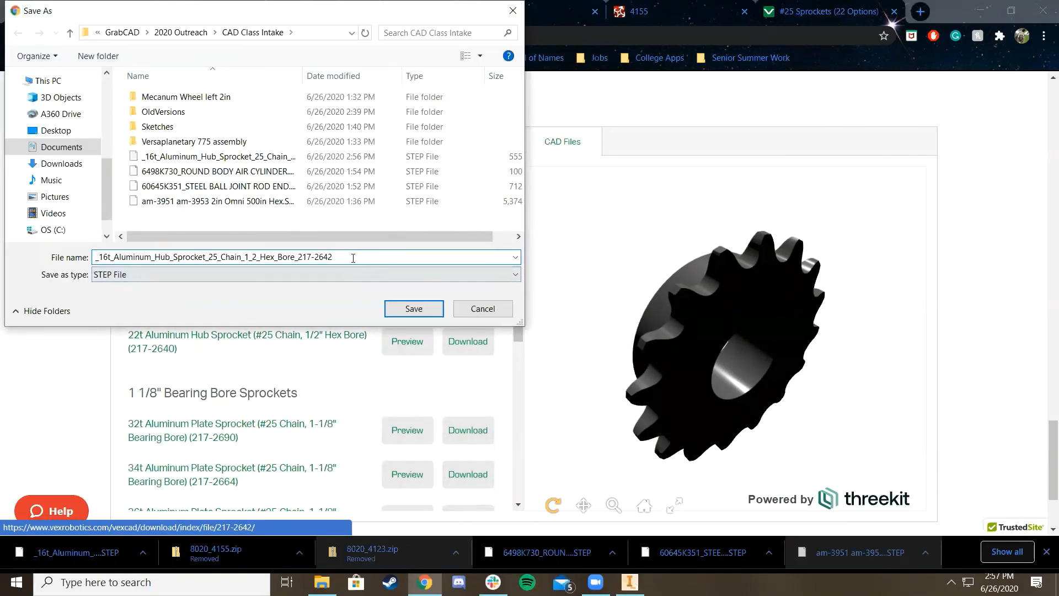
left_click_drag(353, 258, 5, 257)
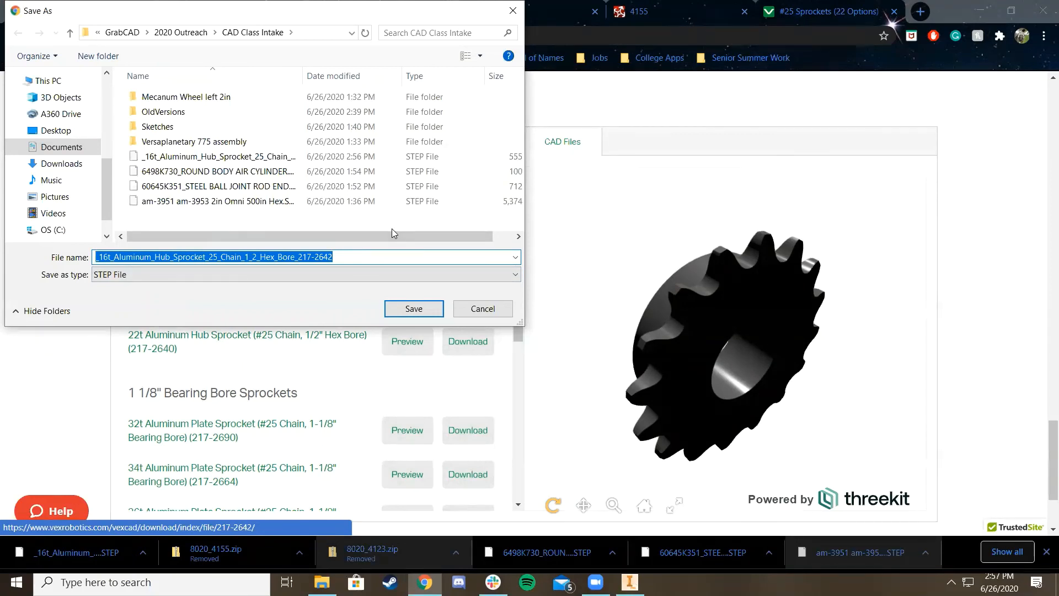
type("16t sprocket .5 in hex")
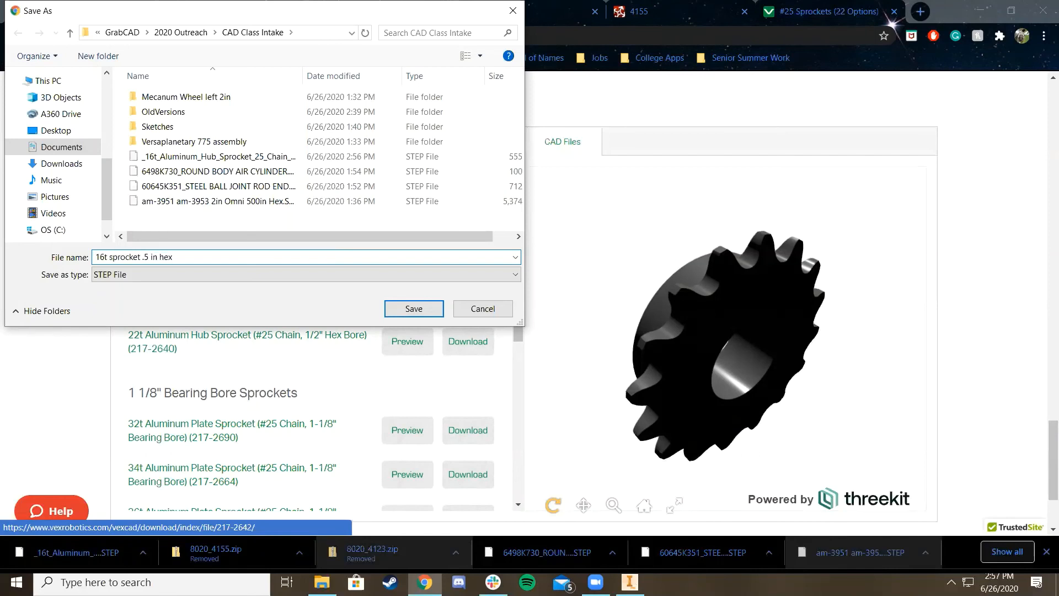
left_click(151, 275)
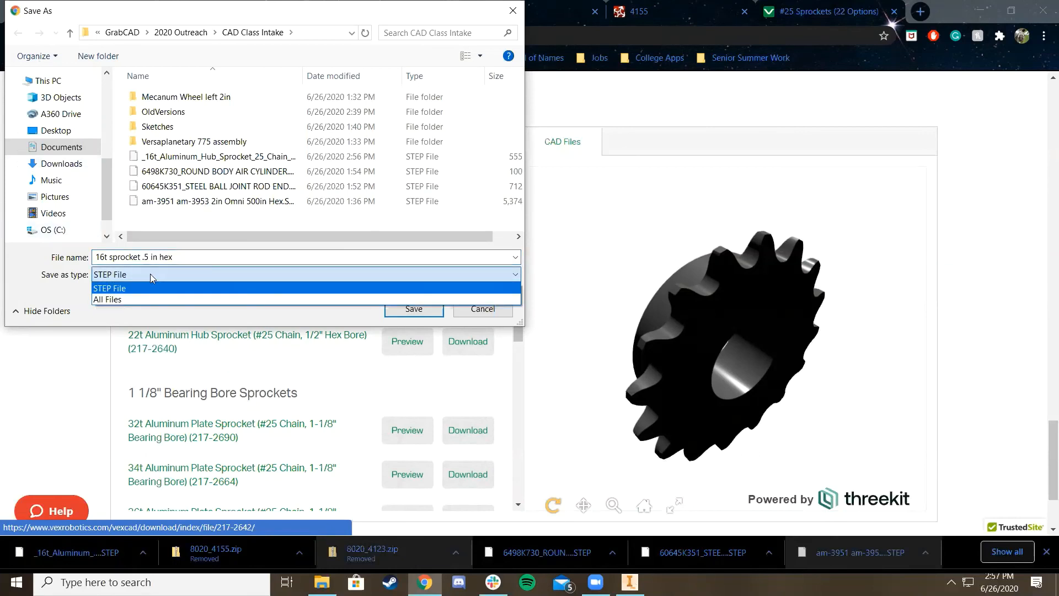
left_click(133, 273)
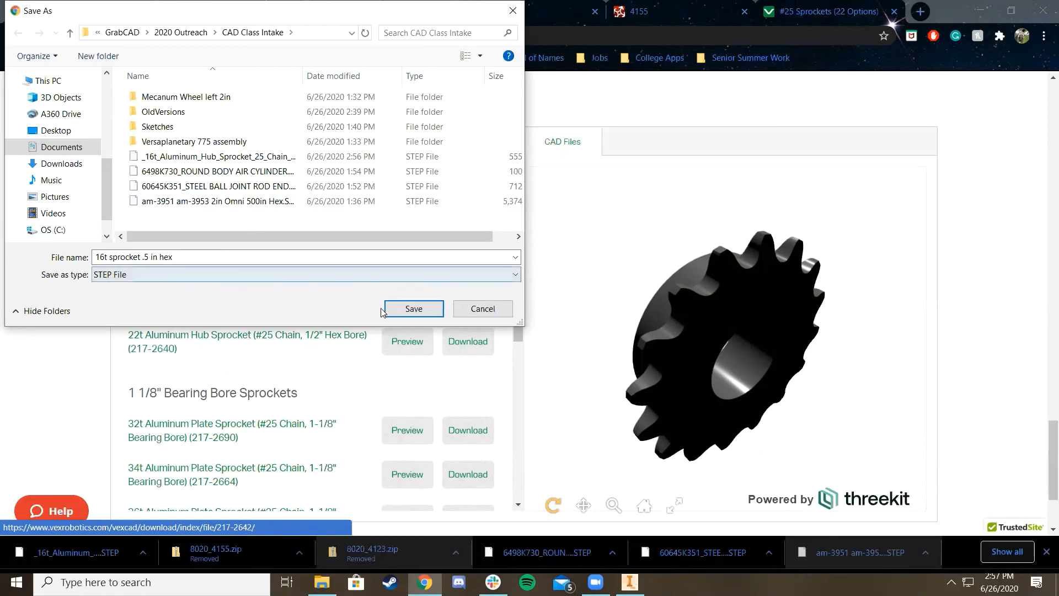
left_click(414, 309)
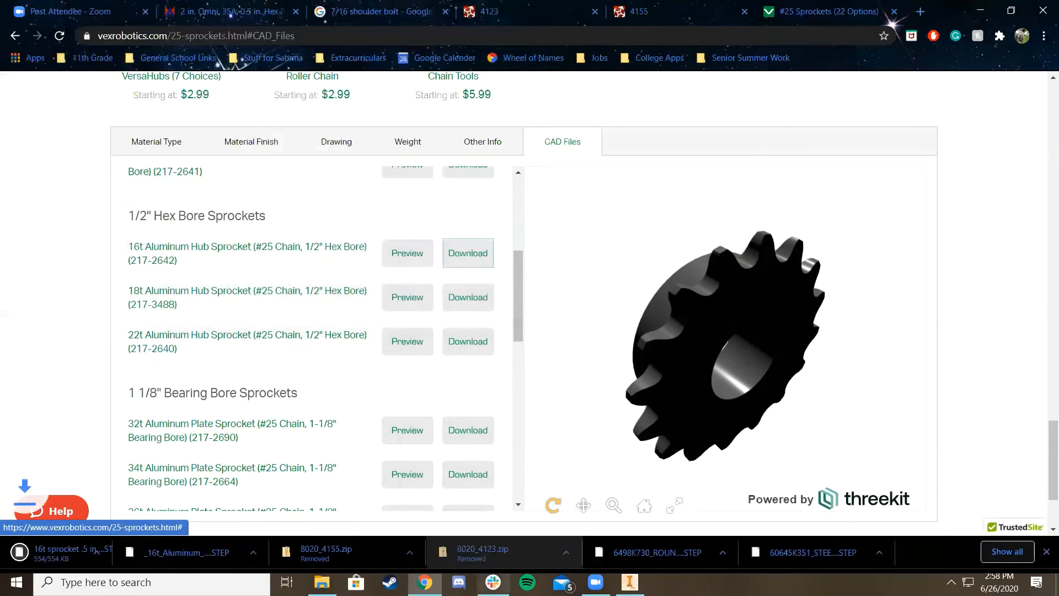
Switch to Inventor, close the bearing-bore sprocket part and import 16t sprocket .5 in hex.STEP from CAD Class Intake
key("alt+Tab")
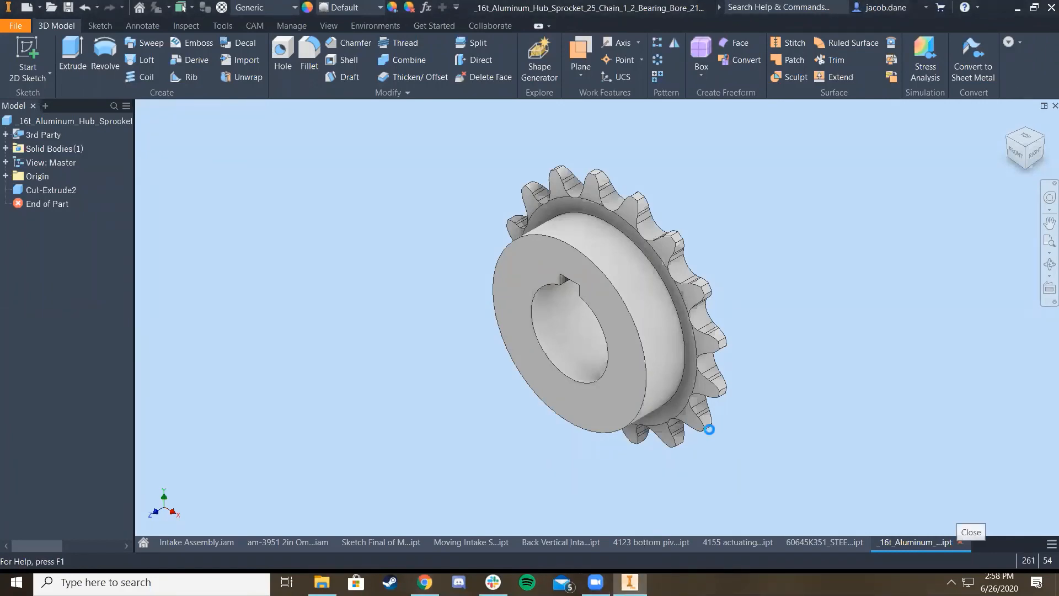
left_click(961, 543)
left_click(19, 27)
left_click(42, 120)
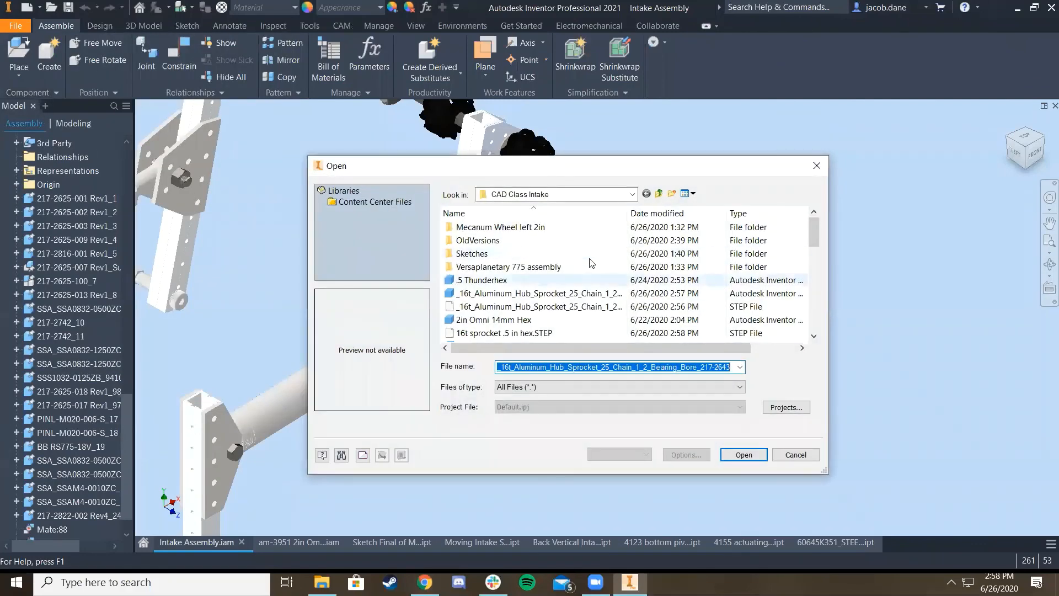
left_click(543, 307)
left_click(531, 332)
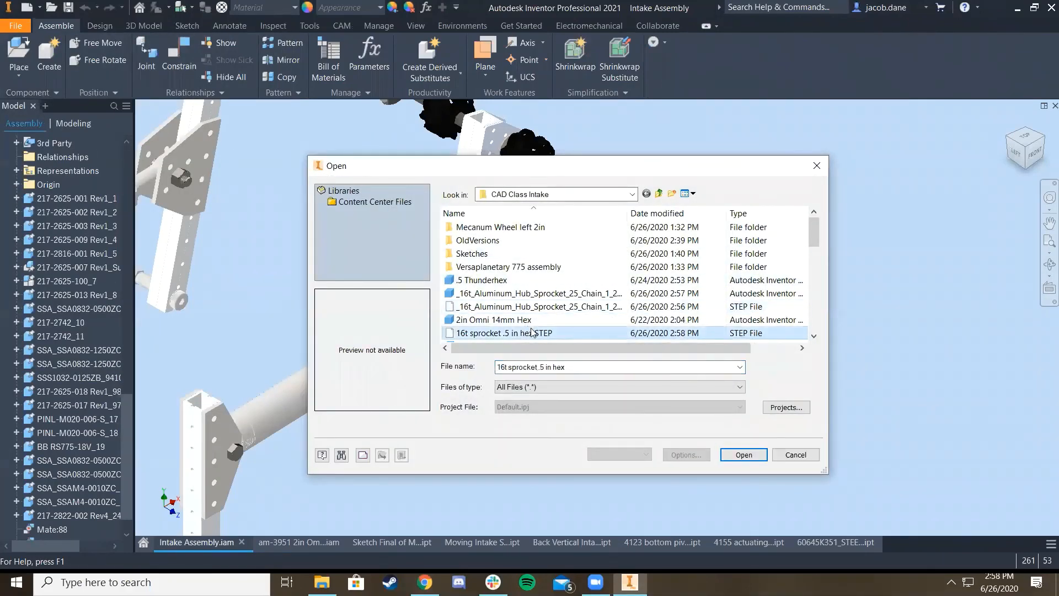
left_click(742, 454)
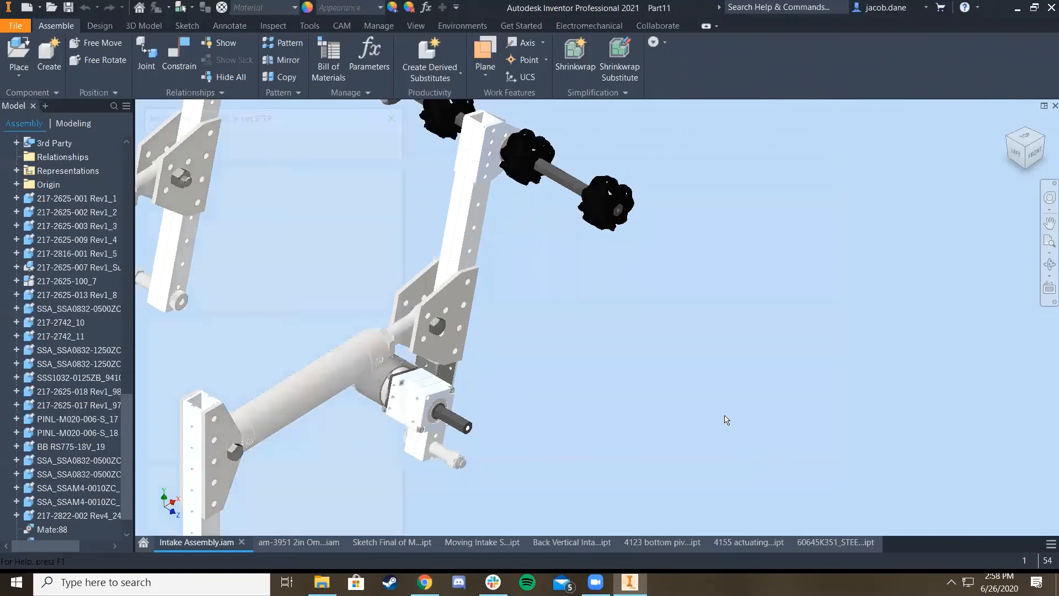
left_click(325, 533)
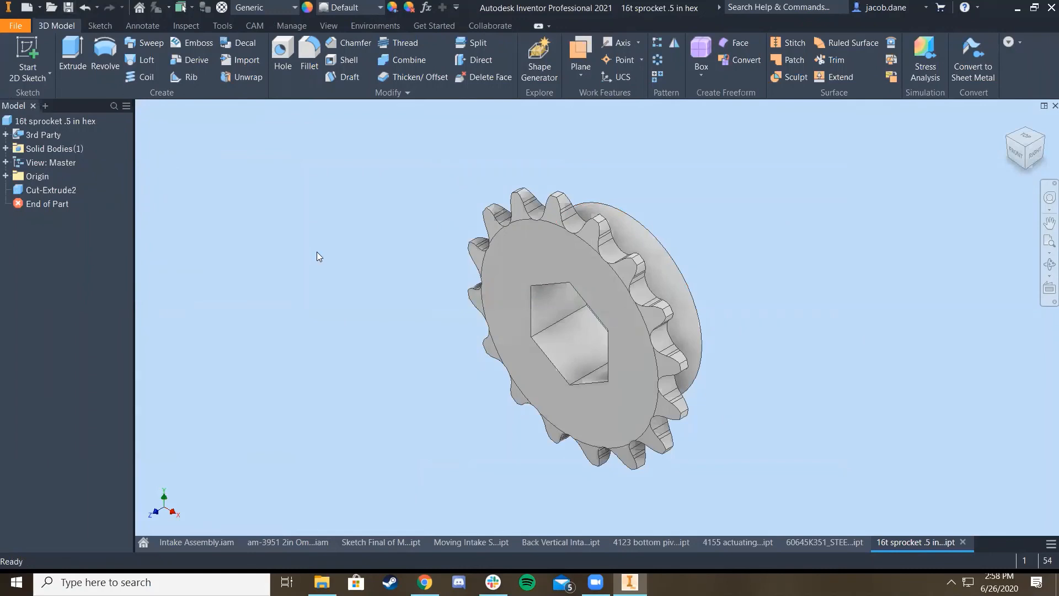
Place two instances of 16t sprocket .5 in hex from CAD Class Intake in the Intake Assembly, beside the gearmotor and below the roller shaft
left_click(195, 542)
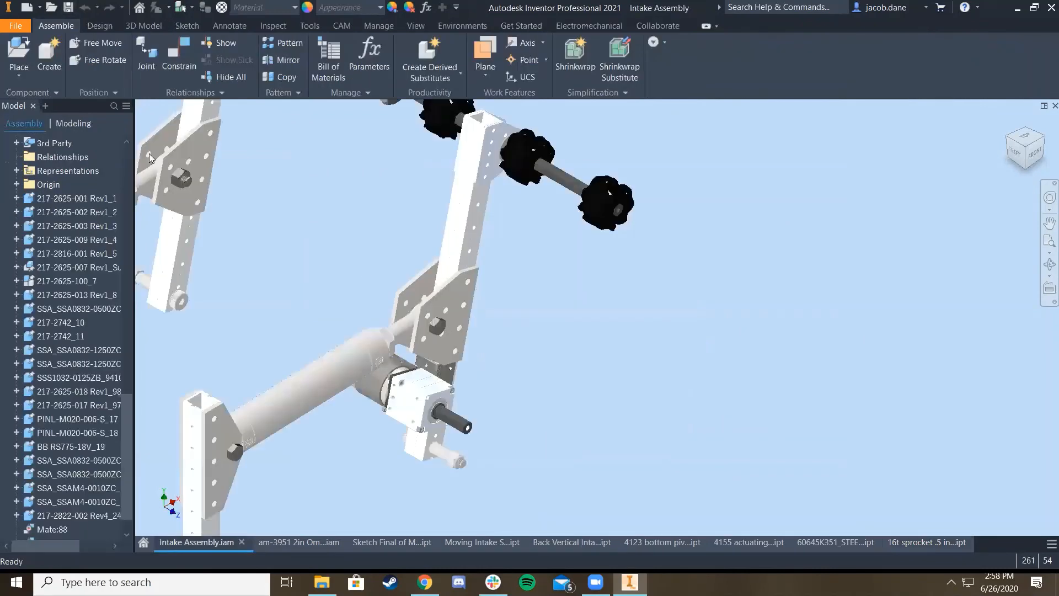
key("p")
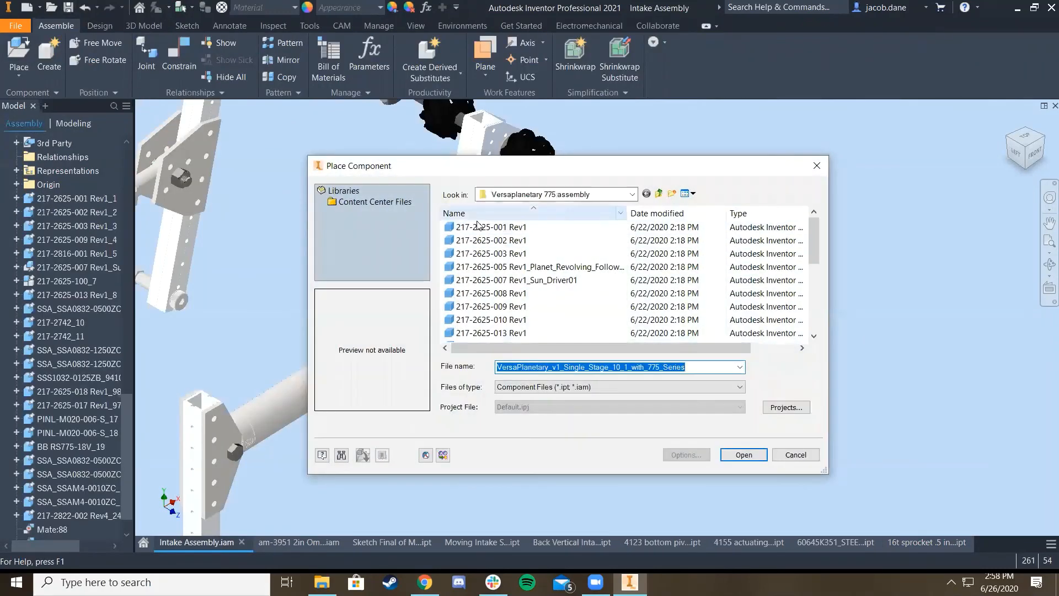
scroll(493, 323, "down", 2)
left_click(544, 197)
left_click(542, 363)
scroll(521, 284, "down", 3)
scroll(522, 285, "up", 2)
scroll(522, 284, "up", 1)
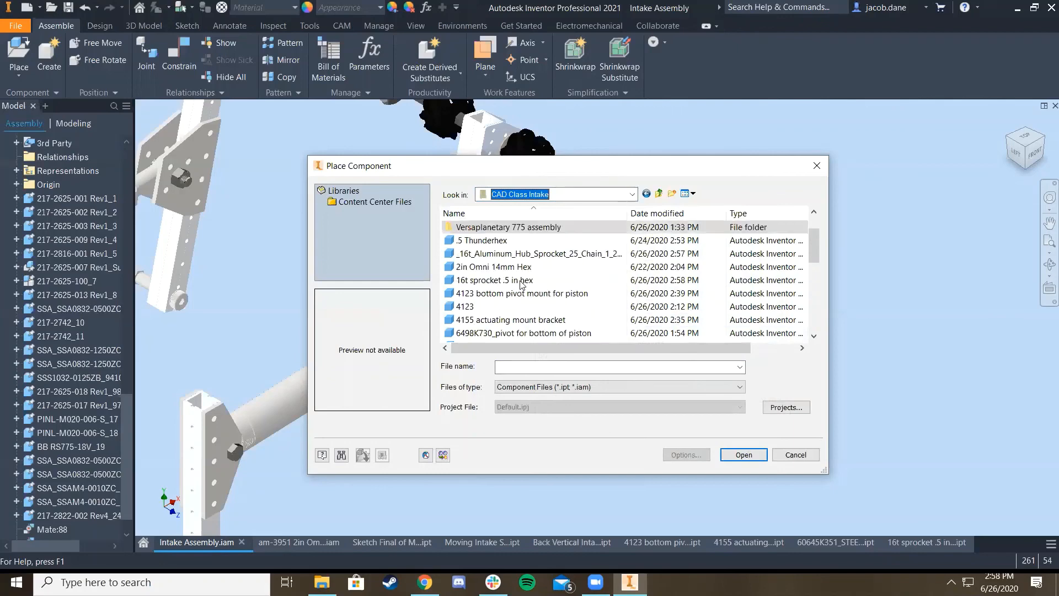
left_click(521, 281)
left_click(738, 456)
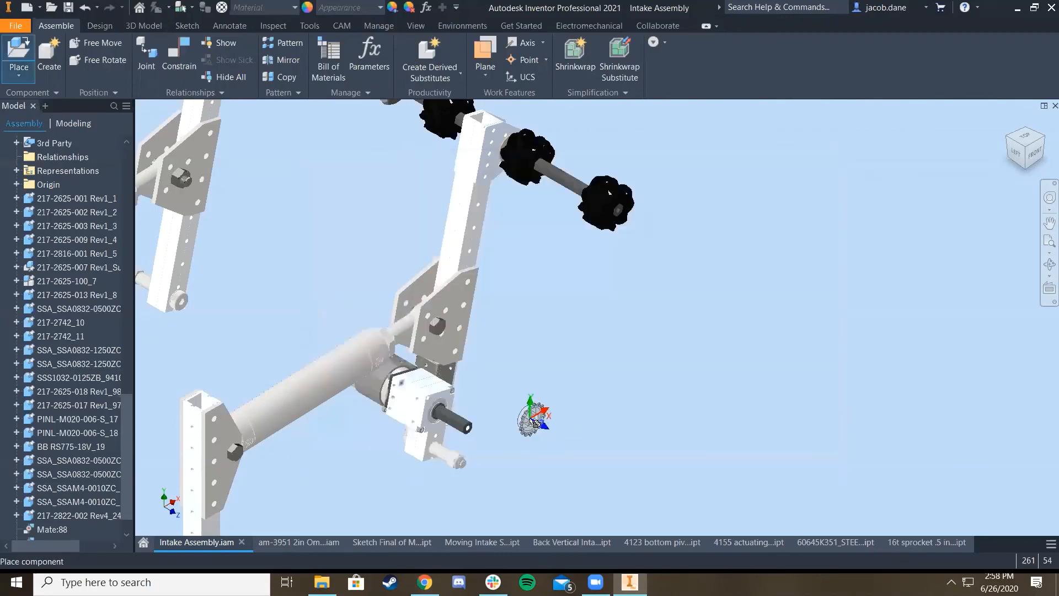
left_click(518, 393)
left_click(555, 248)
right_click(580, 318)
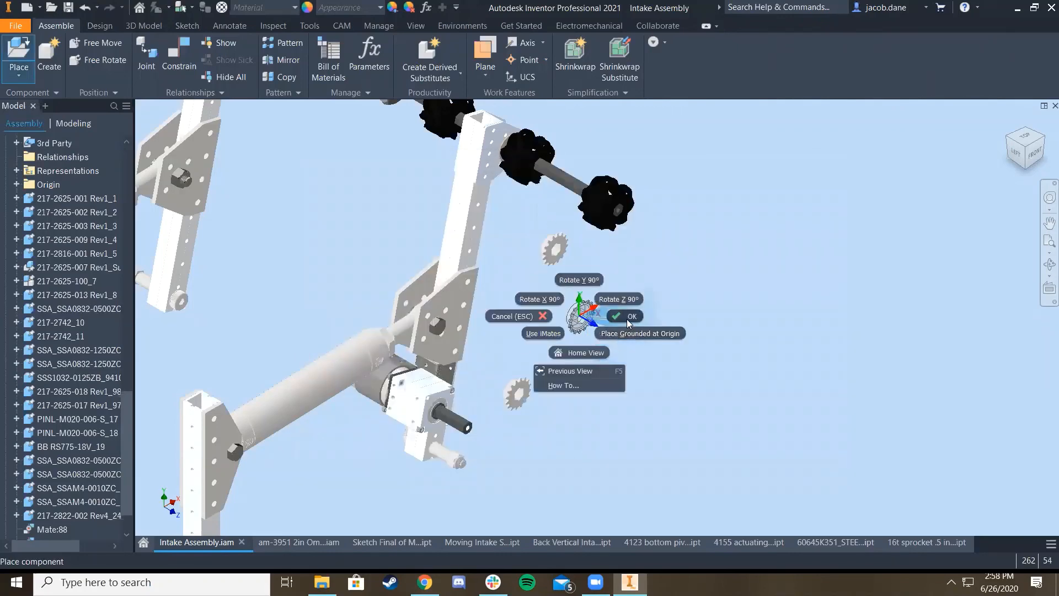
left_click(627, 318)
Mate a flat of the lower sprocket's hex bore to a flat of the gearbox output shaft with 0.000 in offset
scroll(530, 413, "up", 6)
left_click(179, 60)
left_click(509, 360)
scroll(451, 412, "down", 6)
scroll(424, 415, "up", 9)
scroll(615, 211, "down", 5)
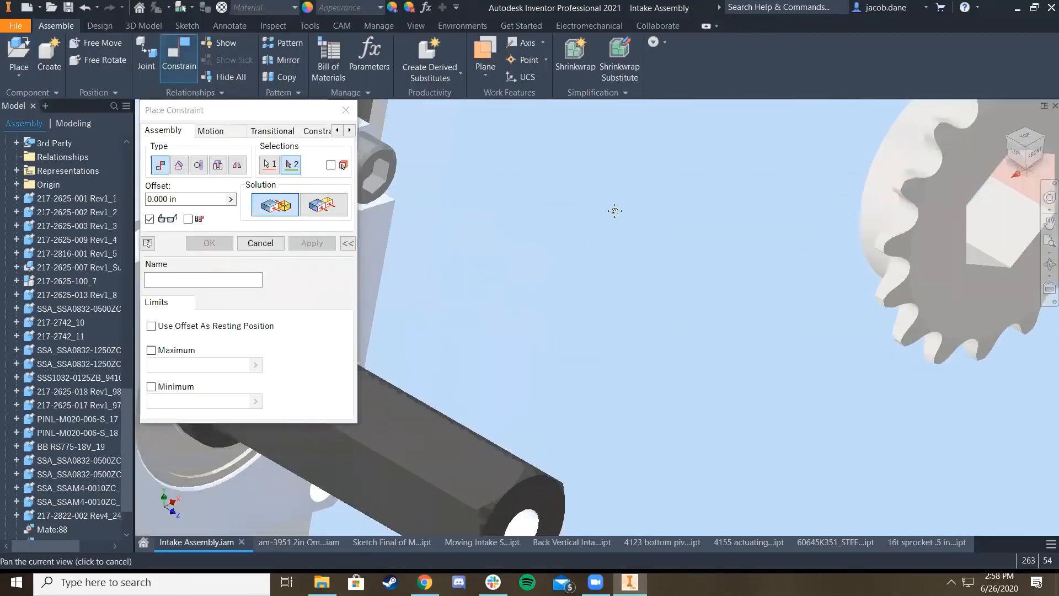
scroll(620, 335, "up", 4)
scroll(574, 307, "down", 3)
left_click(568, 343)
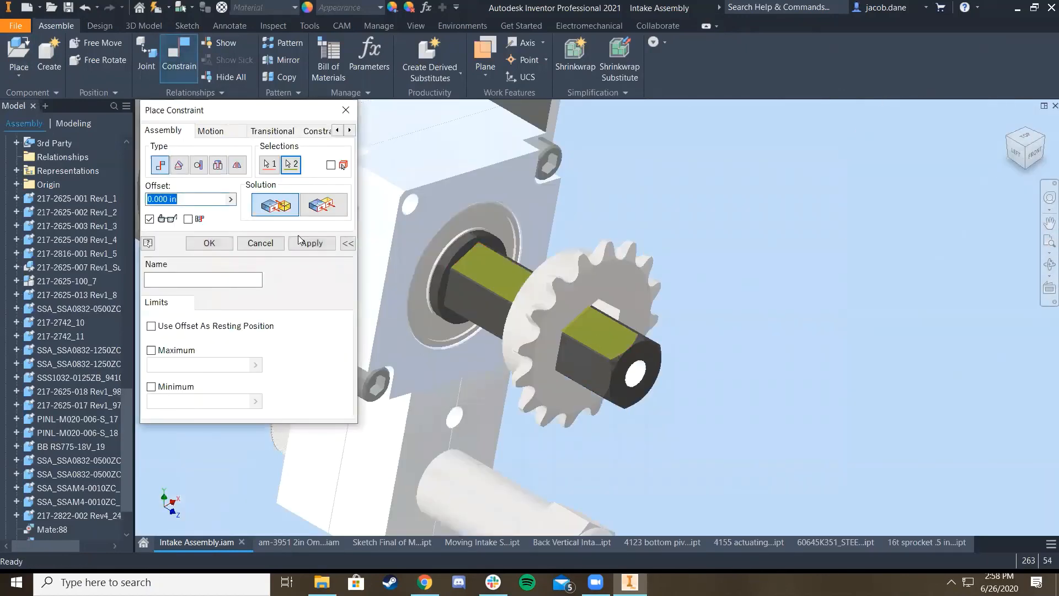
left_click(312, 244)
Mate another side of the sprocket's hex bore to the matching output shaft flat with 0.000 in offset
scroll(640, 317, "up", 5)
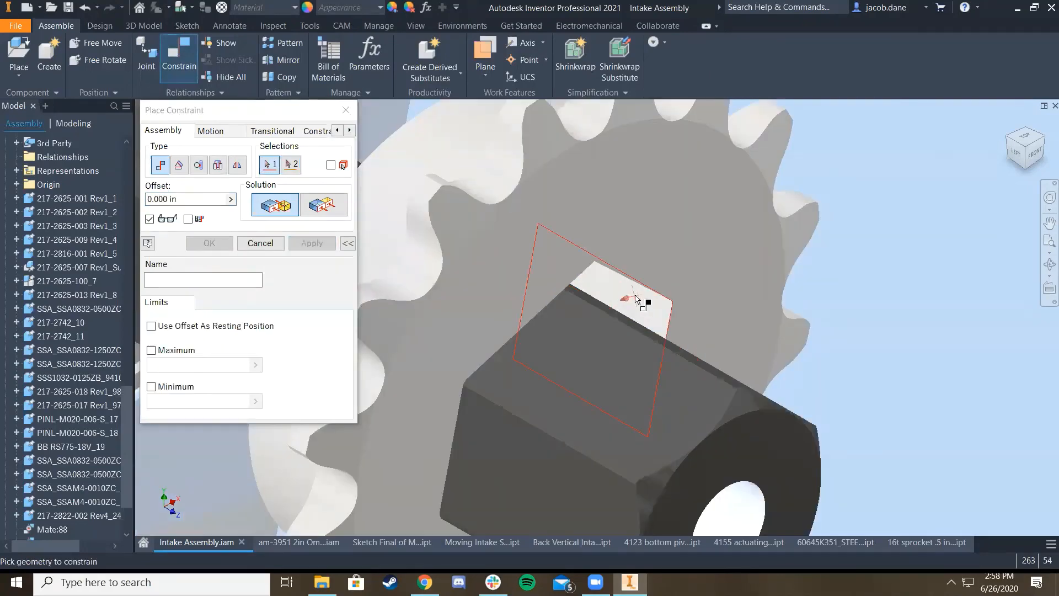
left_click(657, 300)
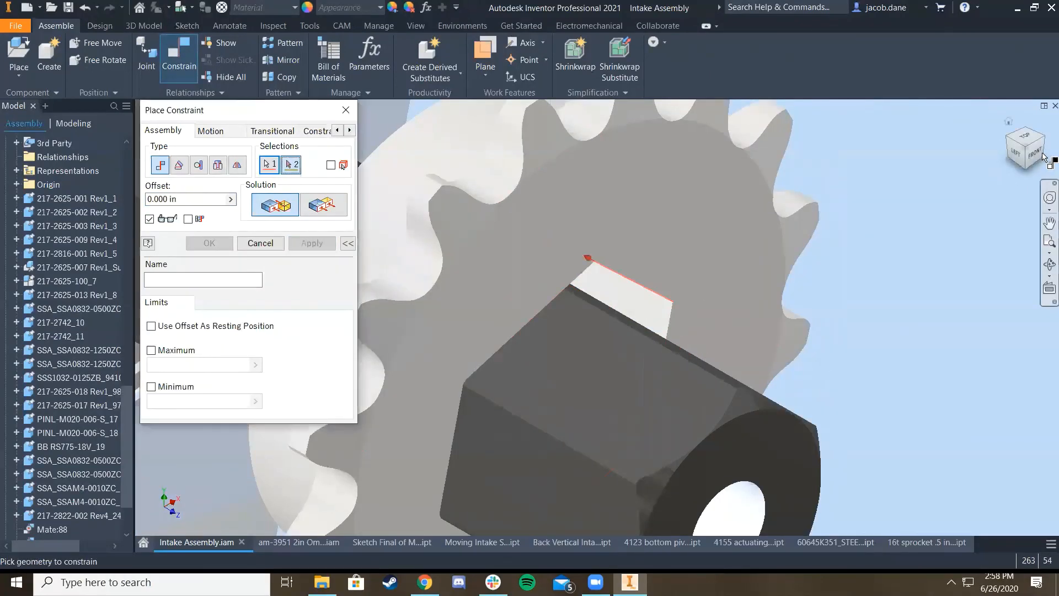
scroll(583, 428, "down", 5)
scroll(537, 418, "down", 10)
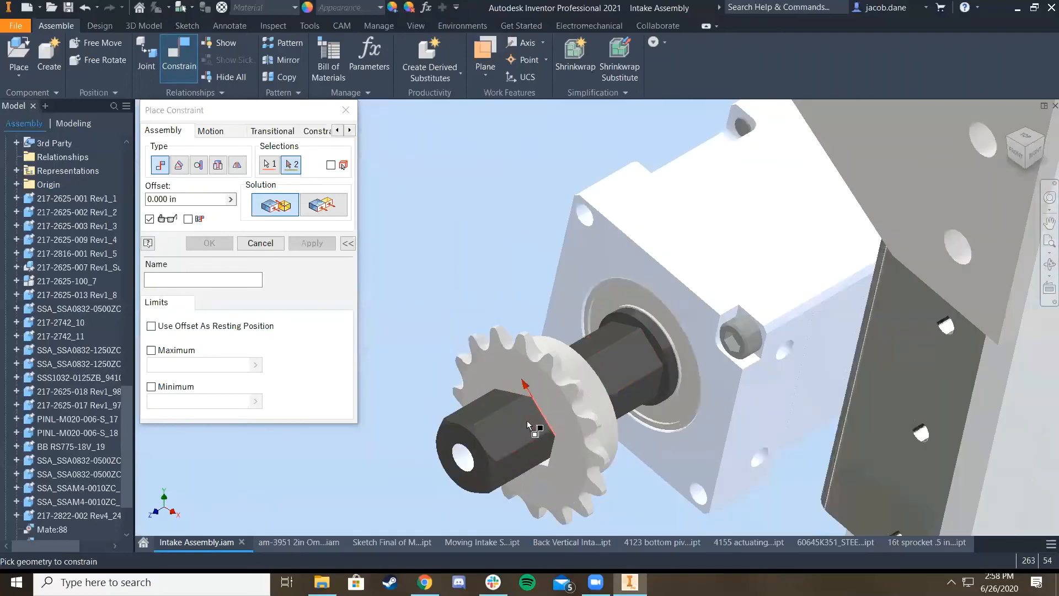
left_click(525, 422)
left_click(312, 243)
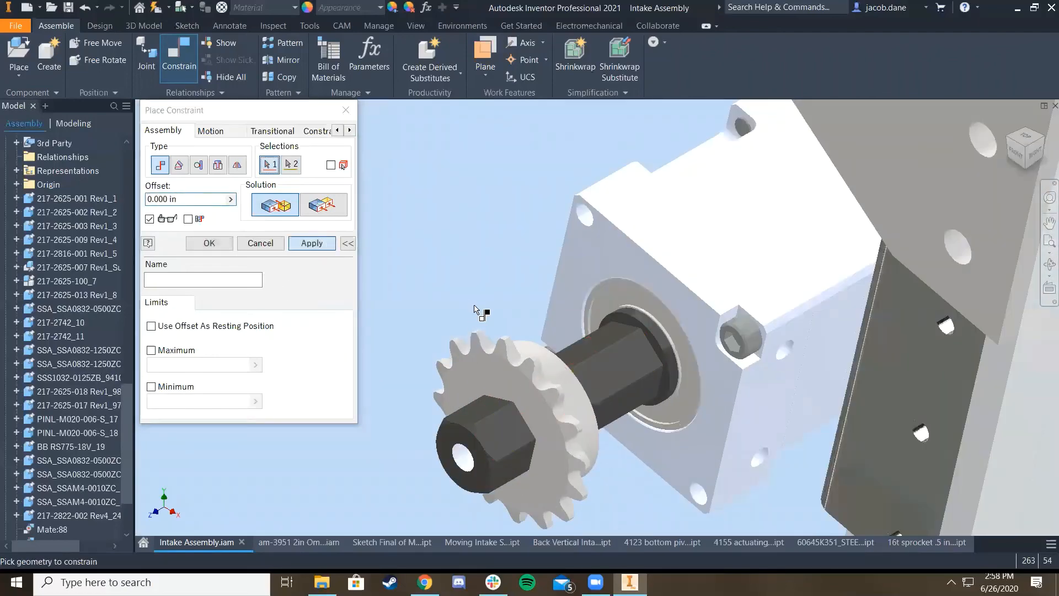
scroll(480, 310, "up", 5)
scroll(490, 319, "down", 5)
left_click(533, 270)
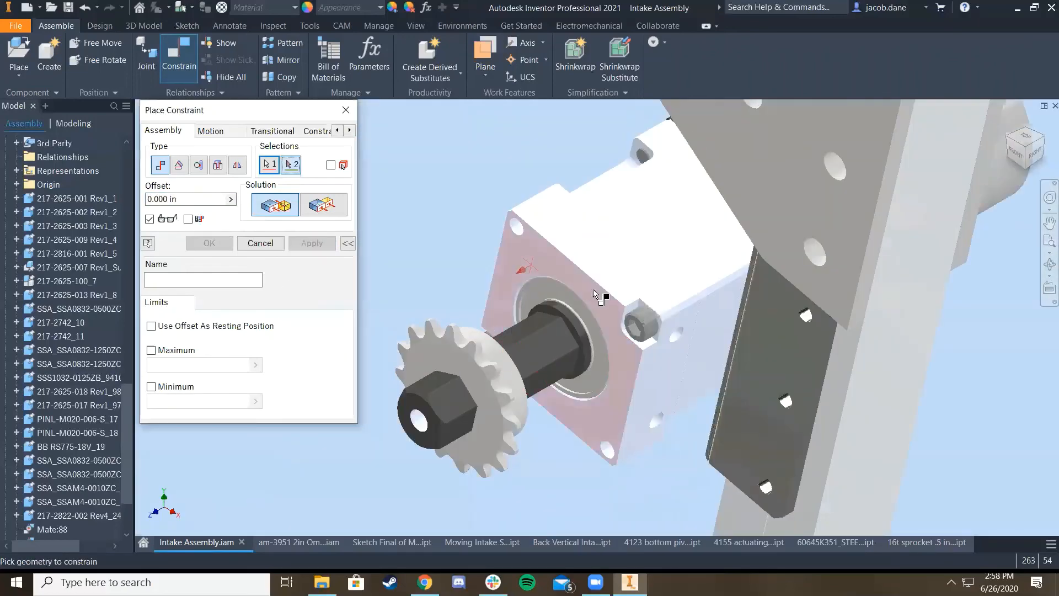
left_click(1011, 144)
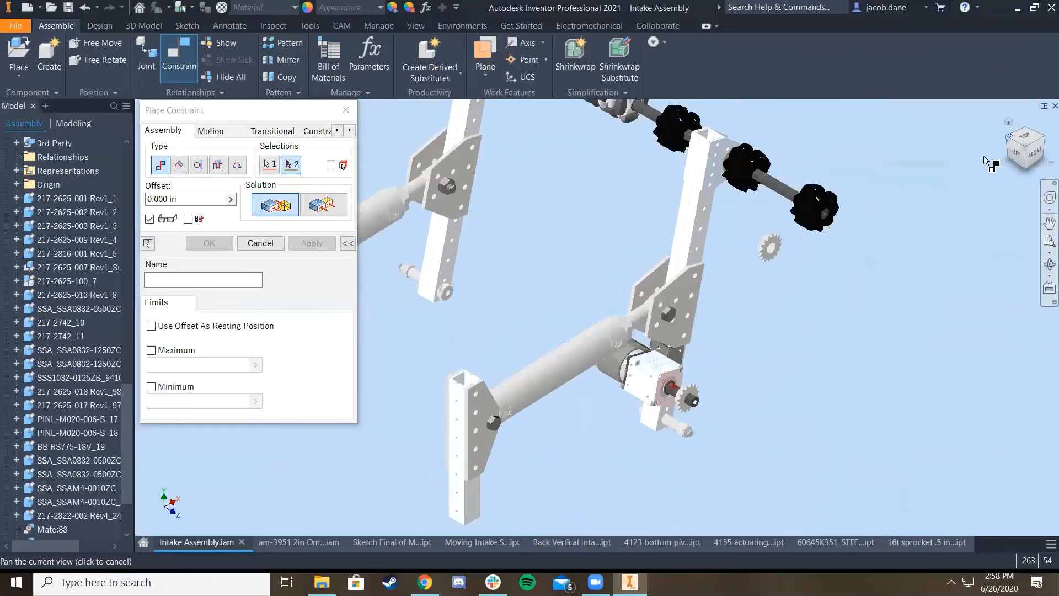
left_click(260, 244)
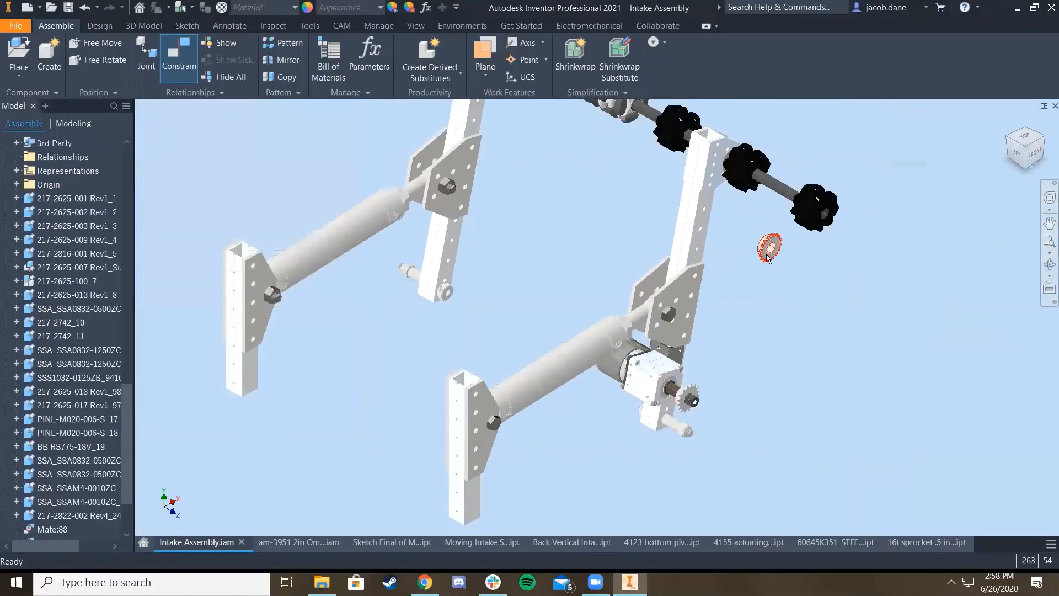
Move the loose sprocket closer to the intake arm and check the roller shaft's wheel spacing against the gearbox sprocket
left_click_drag(772, 259, 739, 265)
scroll(703, 226, "down", 3)
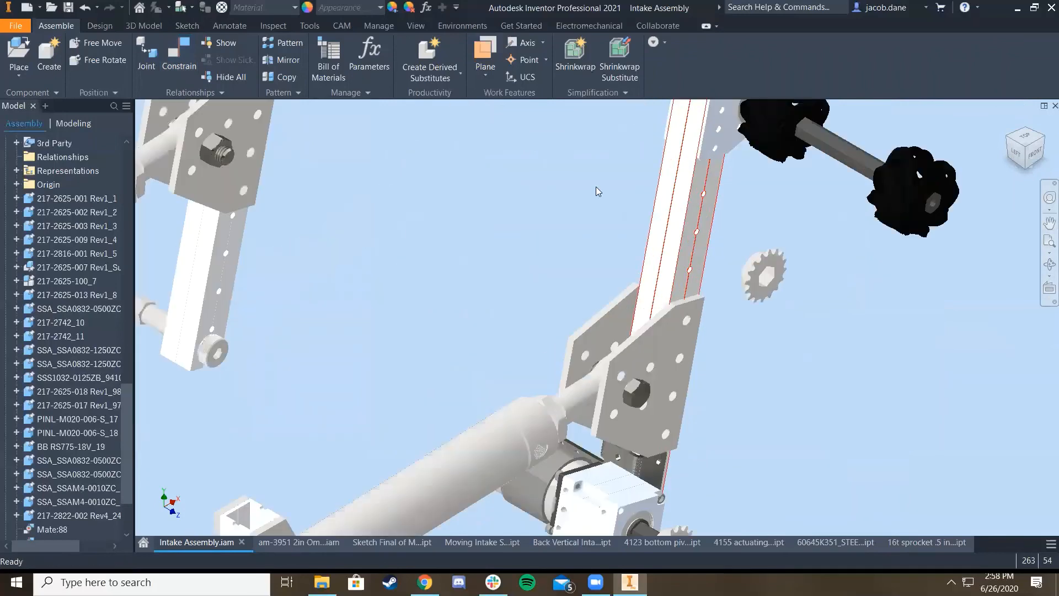
left_click(1017, 148)
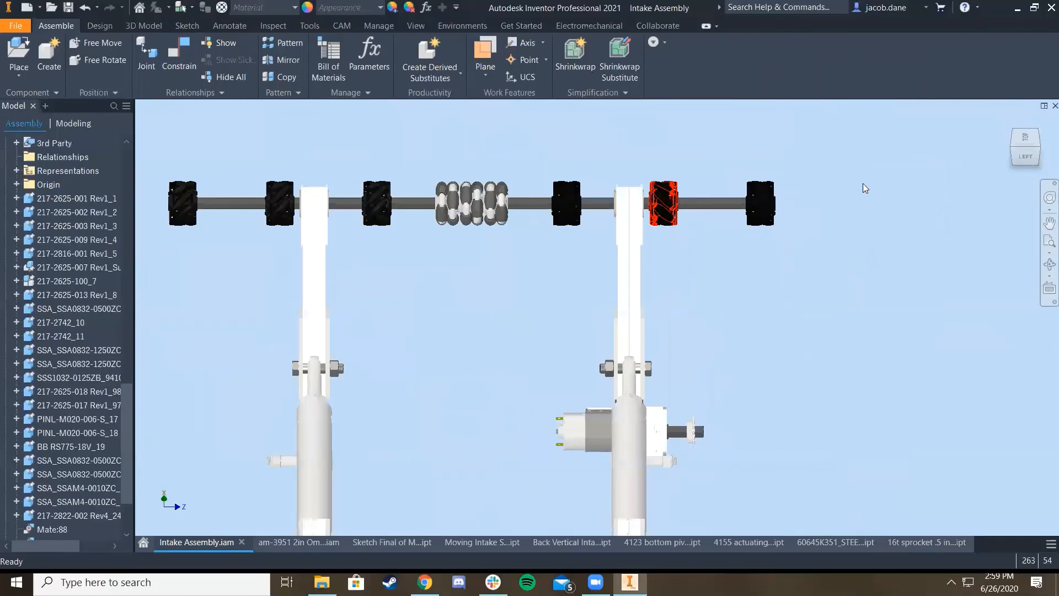
left_click(1037, 147)
Set the offset of Mate:27, between the two mecanum wheels outside the gearmotor-side arm, to 2 in
scroll(25, 356, "up", 3)
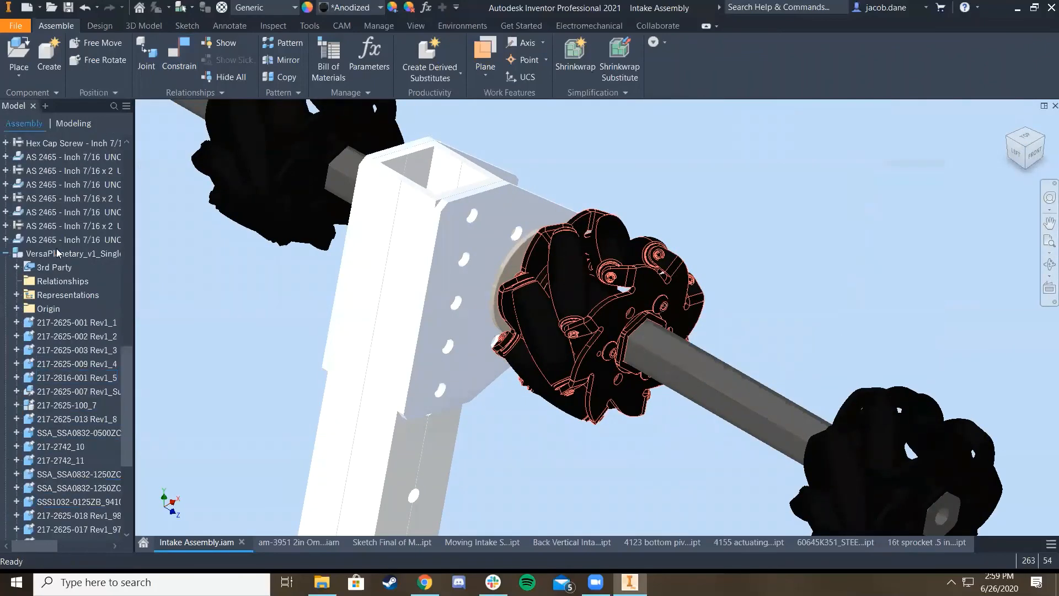
scroll(57, 253, "up", 10)
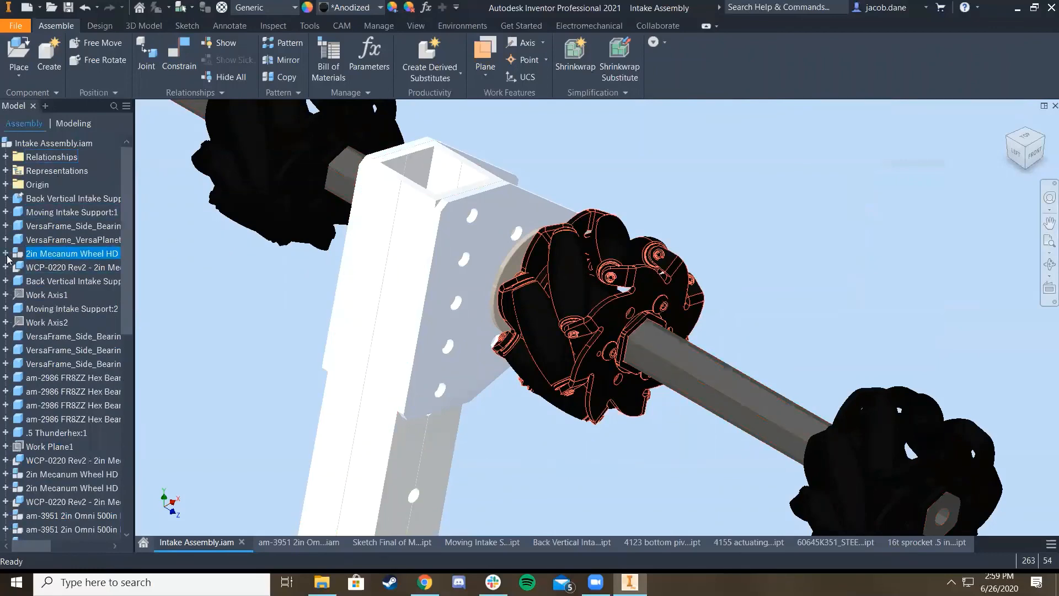
left_click(6, 254)
scroll(64, 218, "down", 4)
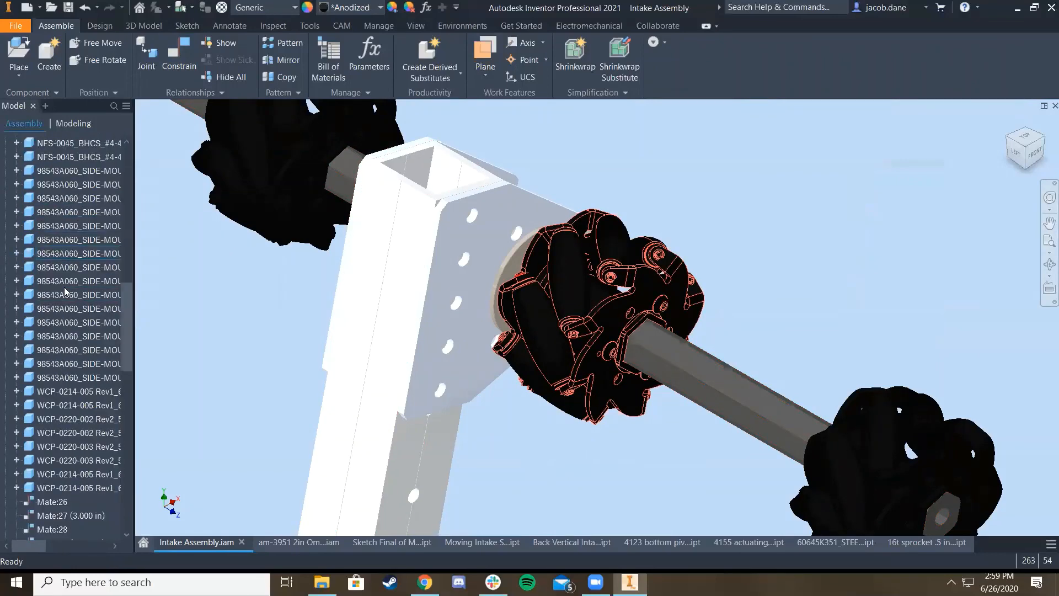
scroll(44, 486, "down", 3)
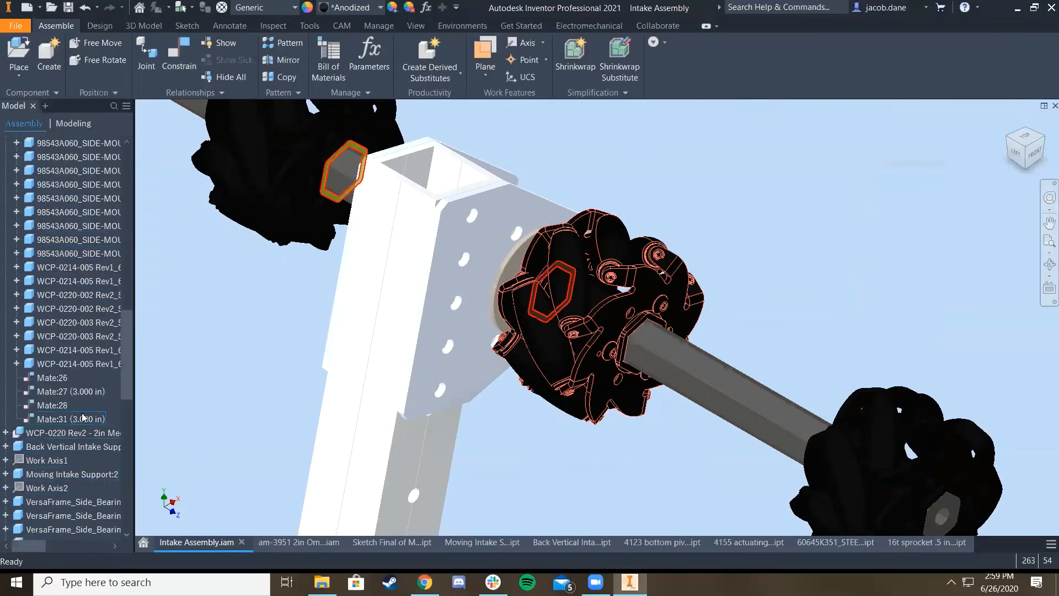
right_click(83, 395)
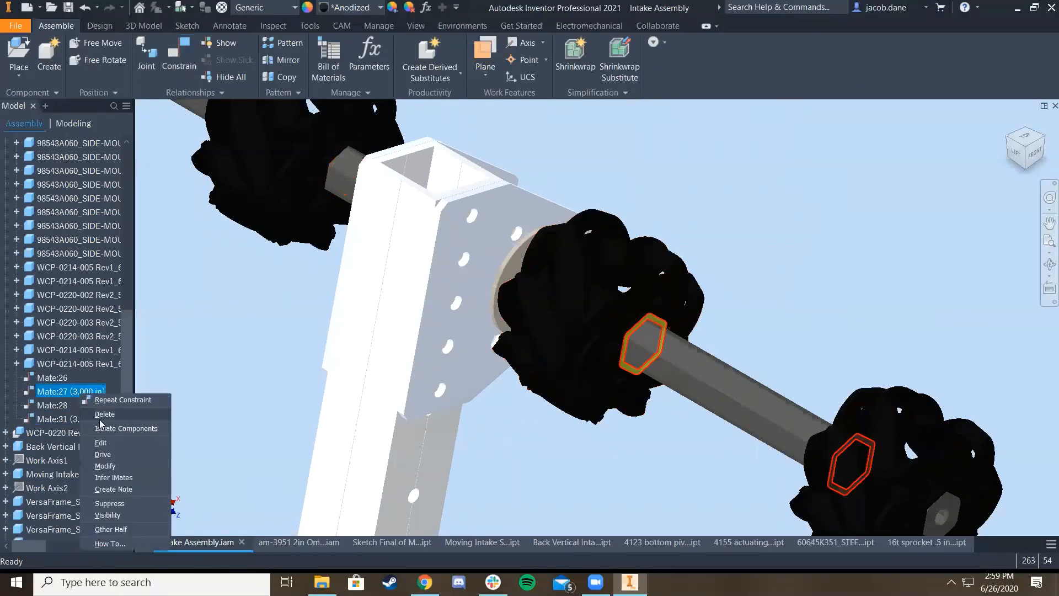
left_click(101, 442)
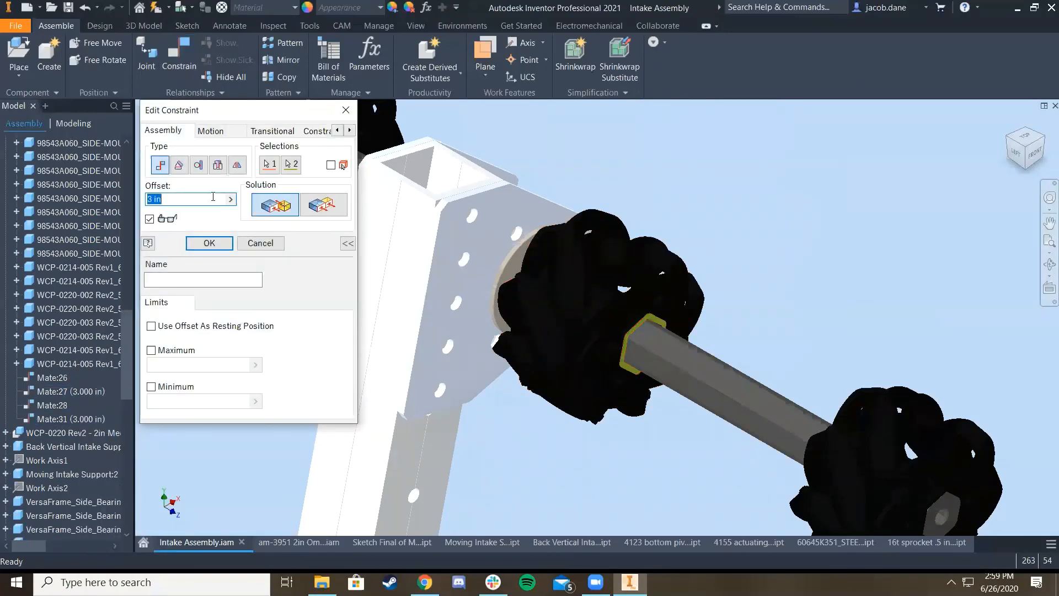
type("2")
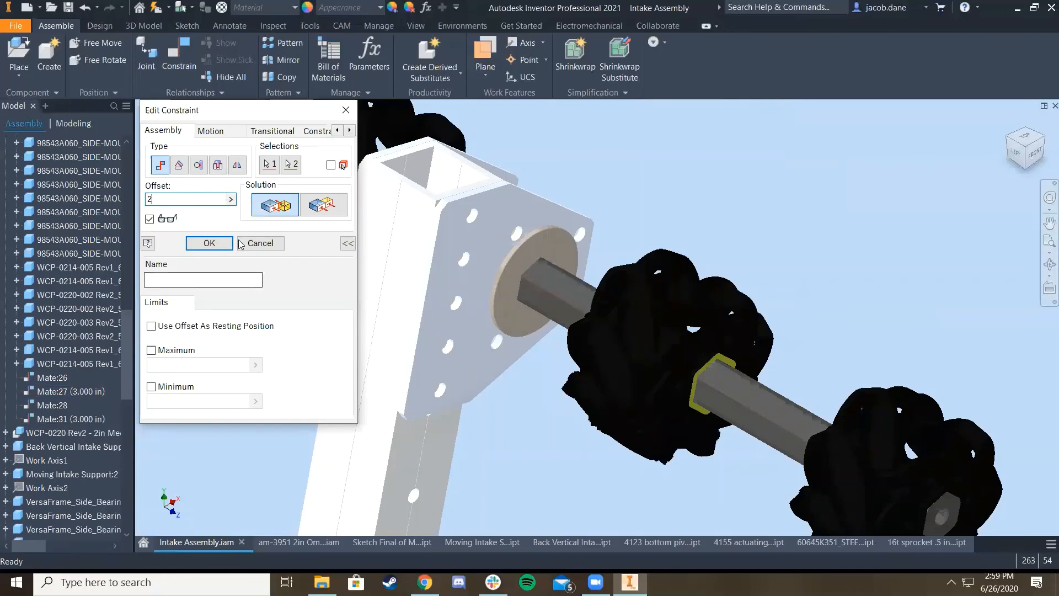
left_click(209, 243)
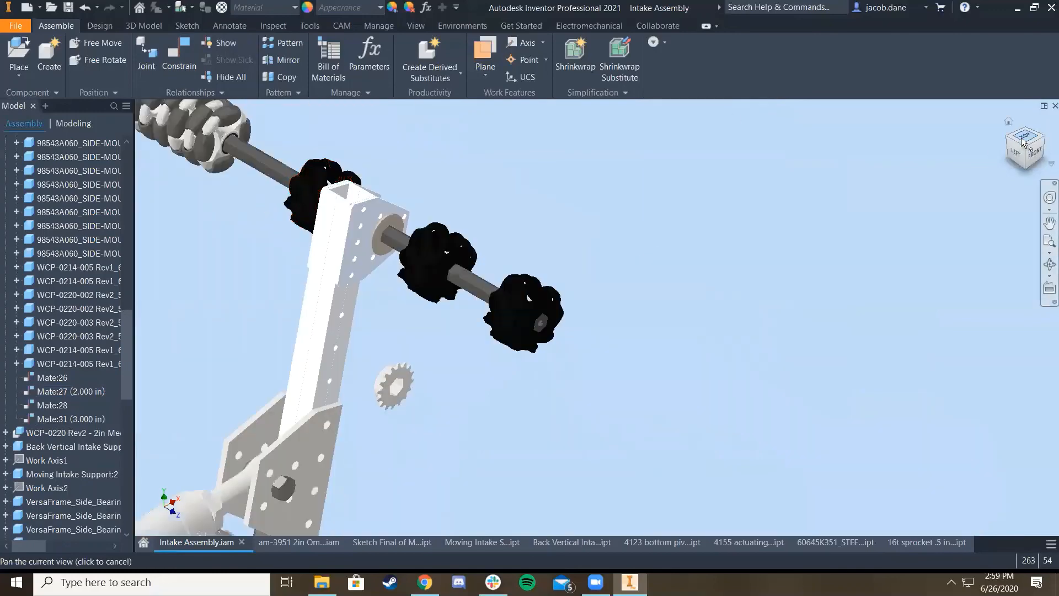
Set the offset of Mate:31, between the mecanum wheels on either side of the gearmotor-side arm, to 4 in
left_click(1018, 147)
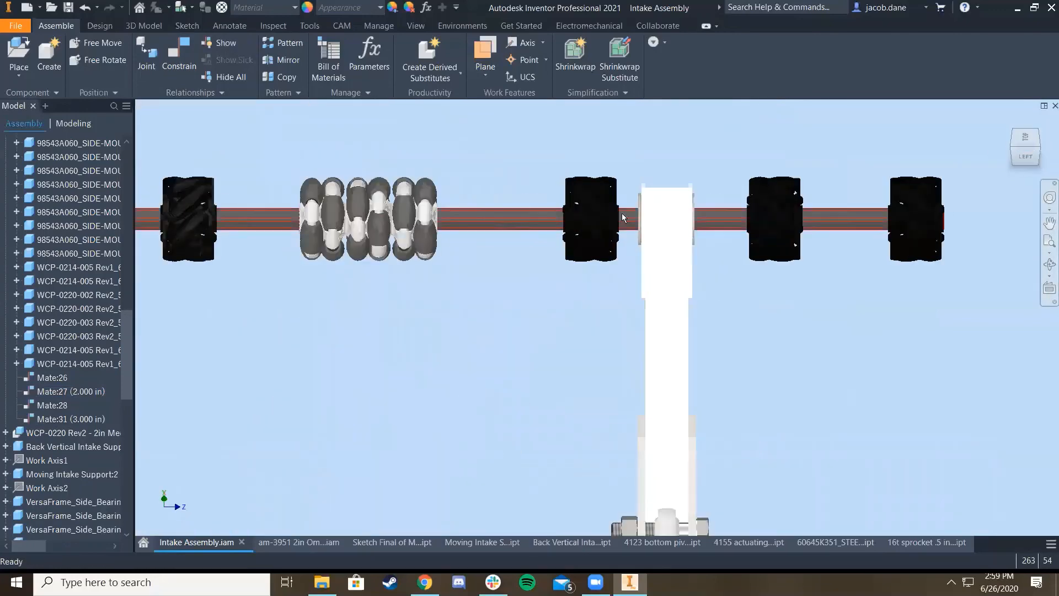
scroll(545, 222, "down", 4)
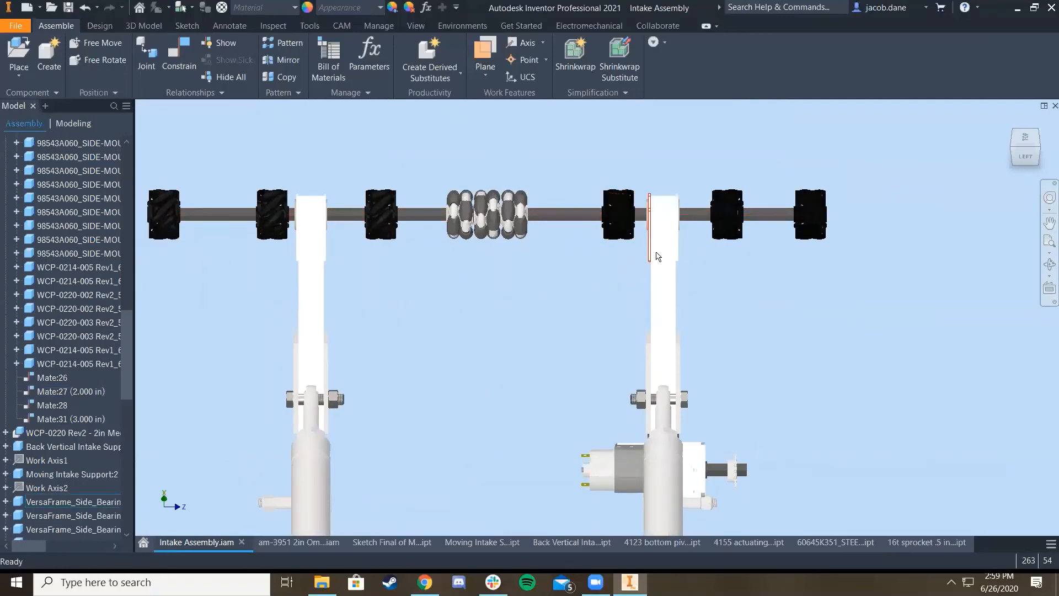
middle_click_drag(658, 256, 783, 241)
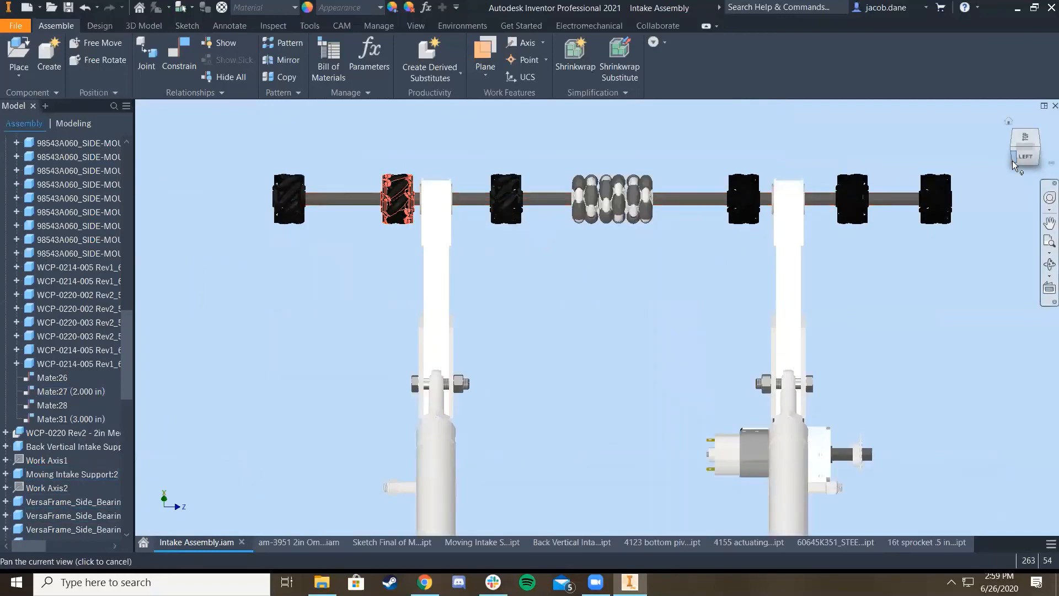
left_click(1040, 148)
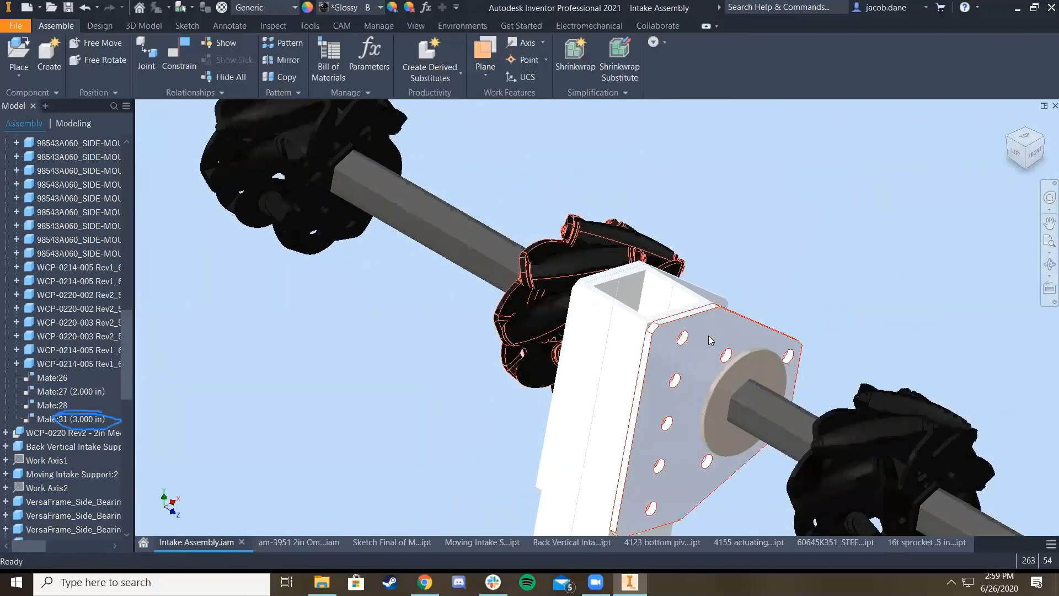
scroll(513, 143, "down", 6)
middle_click_drag(514, 143, 454, 98)
scroll(699, 269, "up", 4)
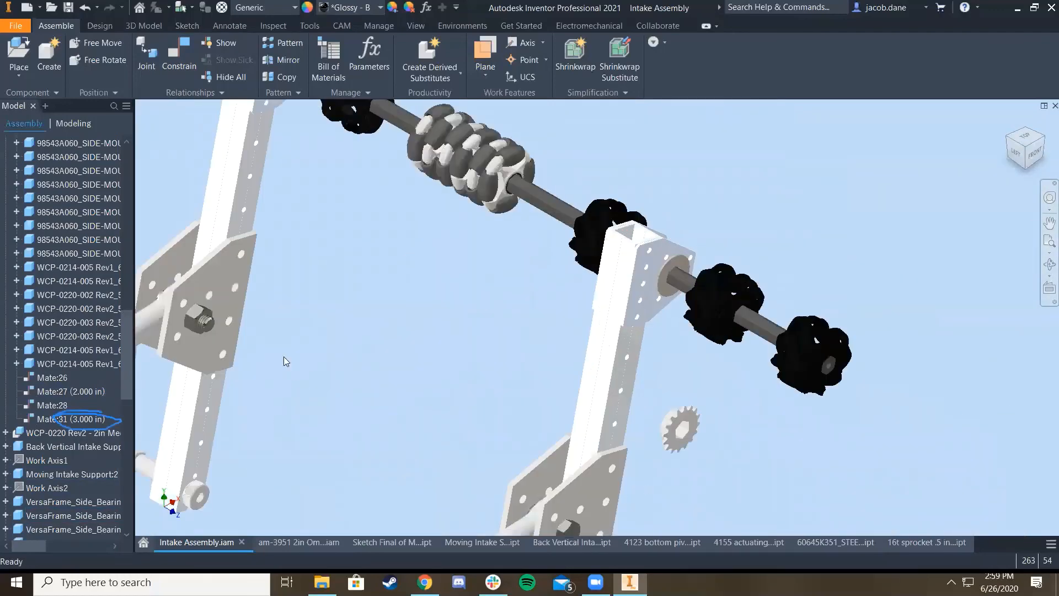
right_click(77, 420)
left_click(99, 456)
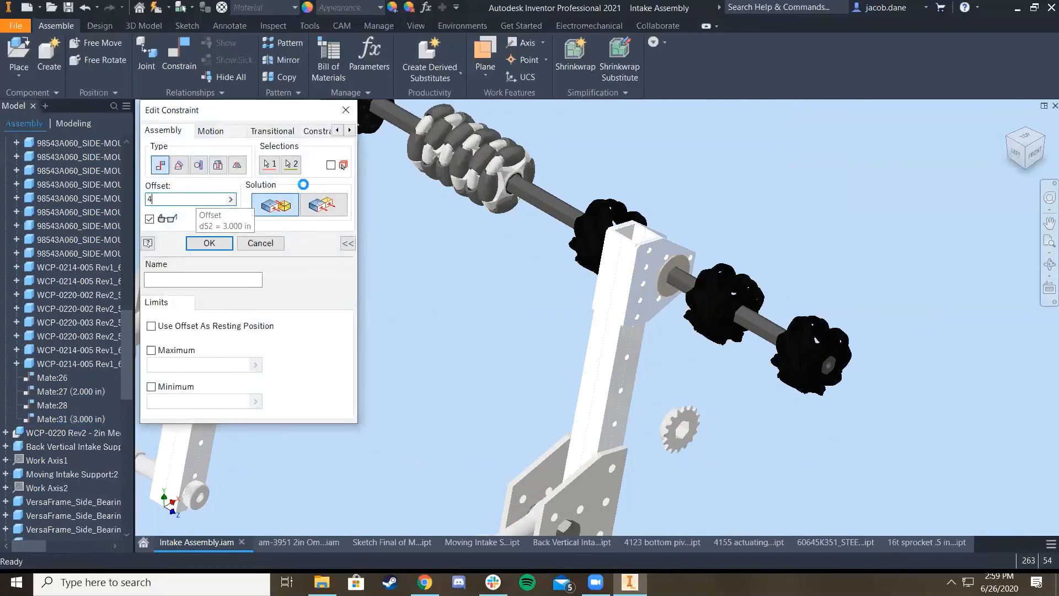
left_click(209, 242)
Set the offset of Mate:23, between the two mecanum wheels outside the opposite arm, to 2 in
middle_click_drag(299, 181, 535, 344)
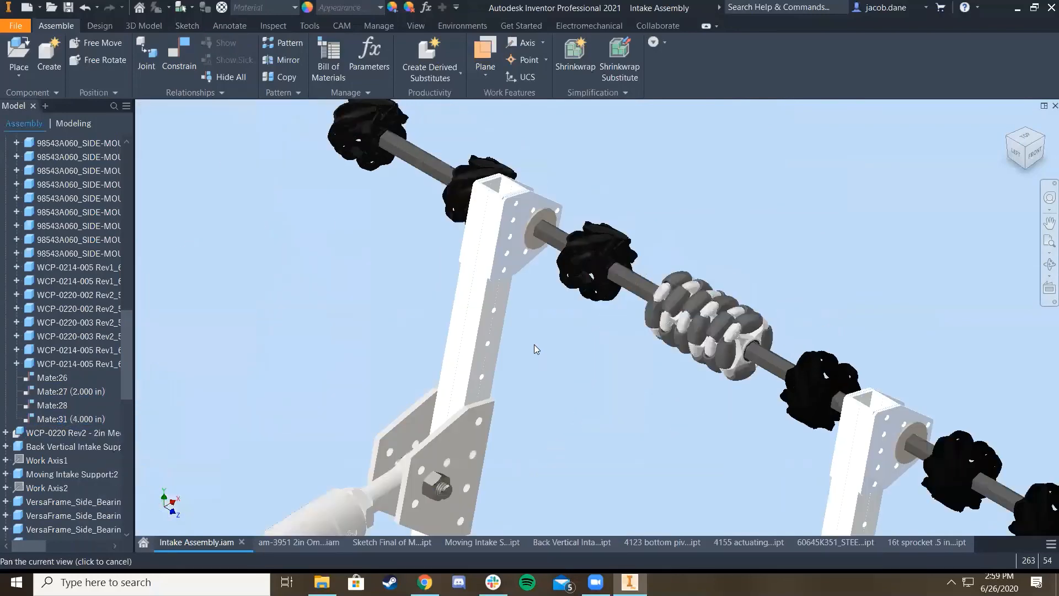
scroll(525, 223, "down", 2)
scroll(430, 182, "up", 5)
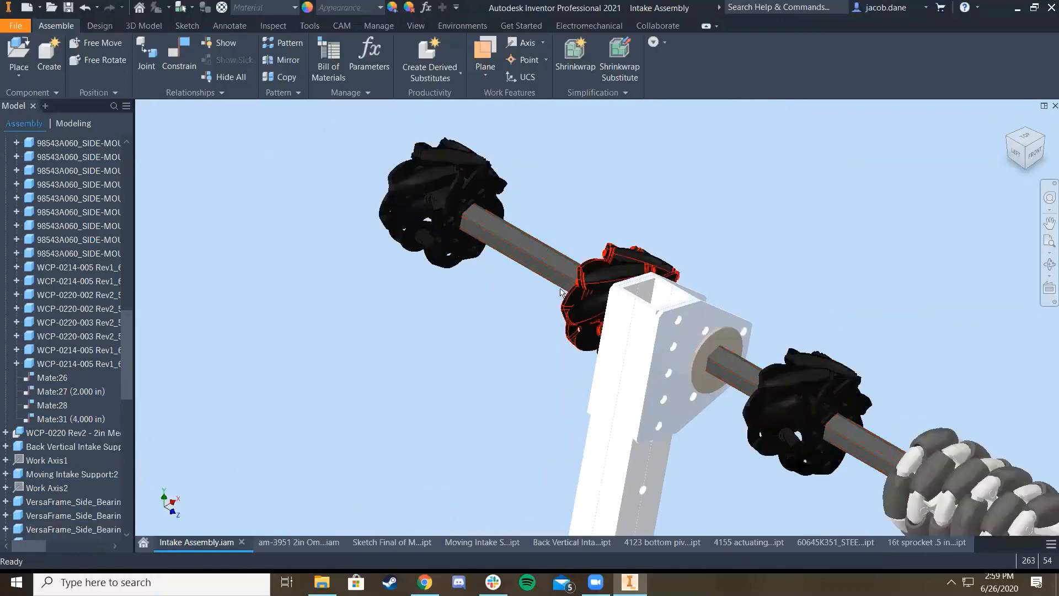
scroll(79, 364, "up", 5)
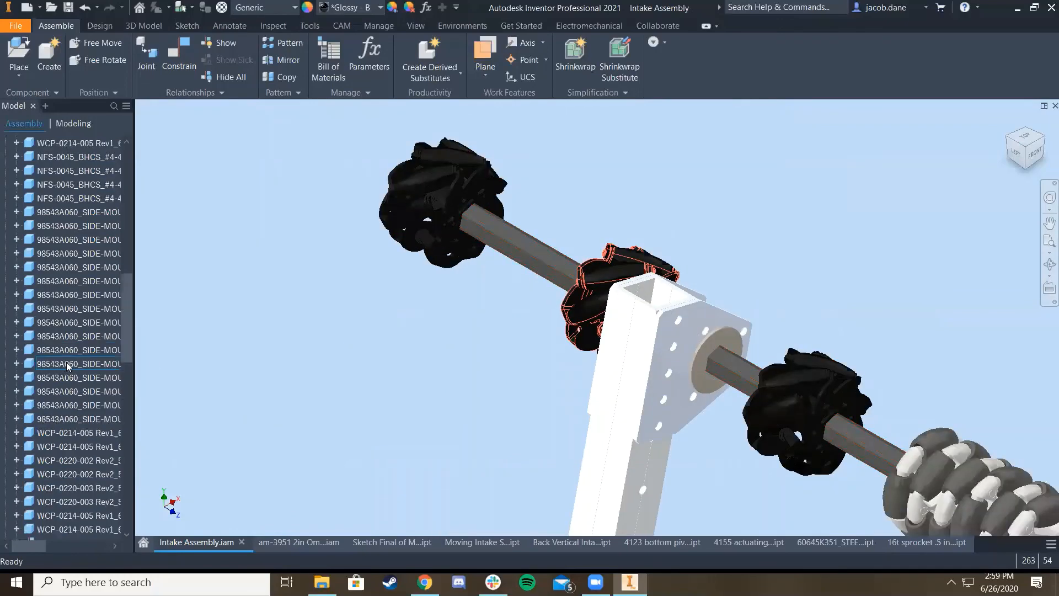
scroll(62, 368, "up", 8)
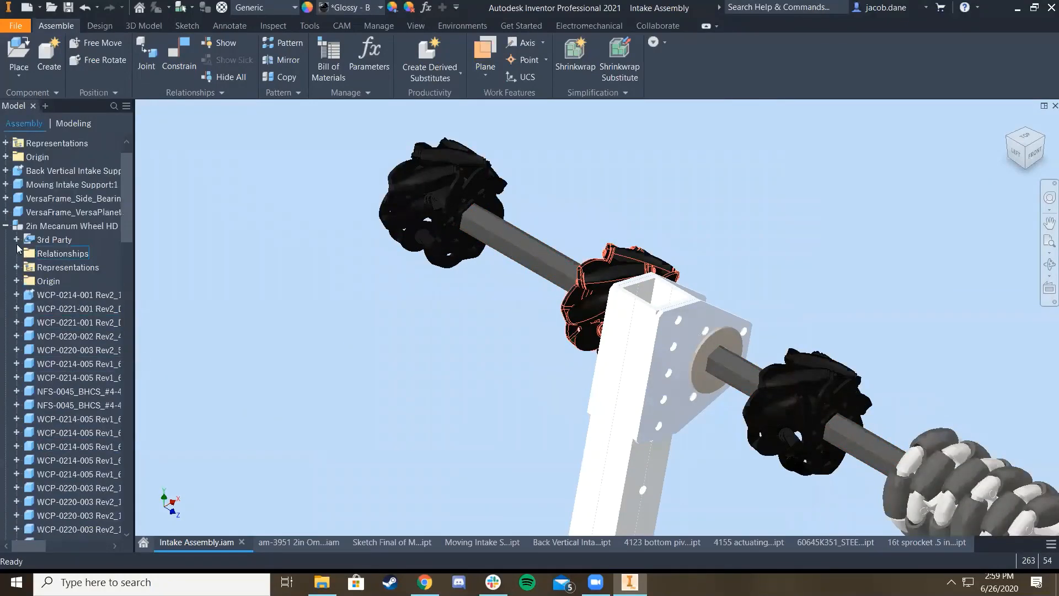
left_click(6, 226)
left_click(6, 433)
scroll(82, 422, "down", 2)
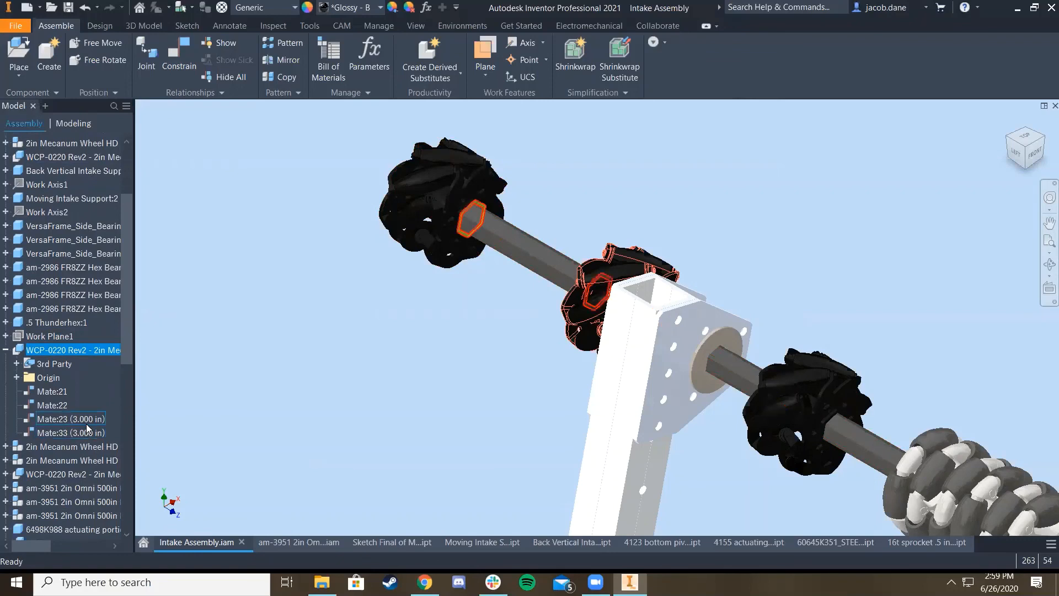
right_click(87, 425)
left_click(143, 456)
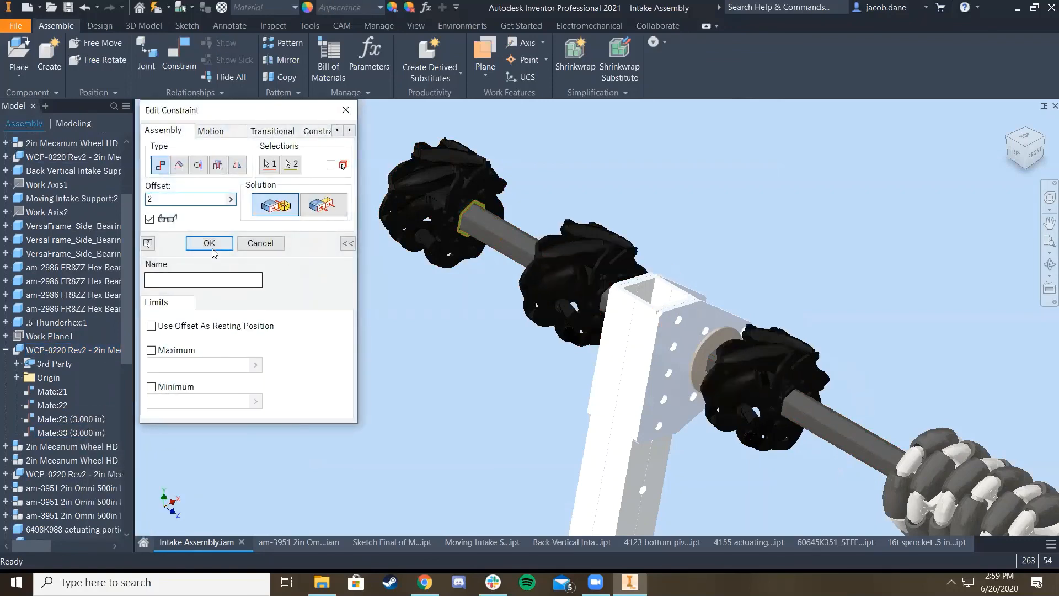
left_click(212, 244)
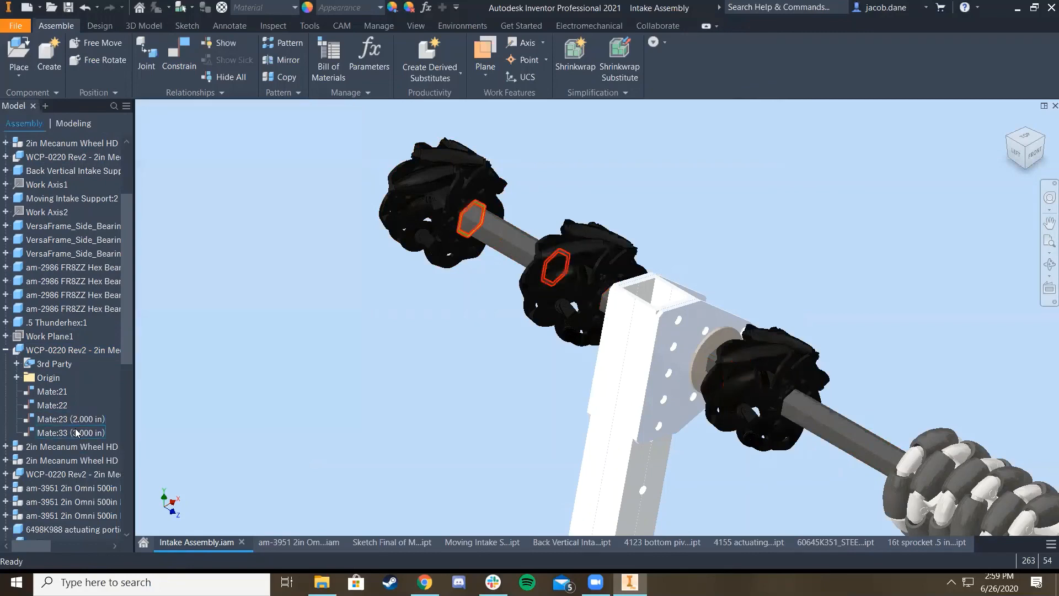
Set the offset of Mate:33, between the mecanum wheels on either side of the opposite arm, to 4 in
right_click(78, 432)
left_click(99, 456)
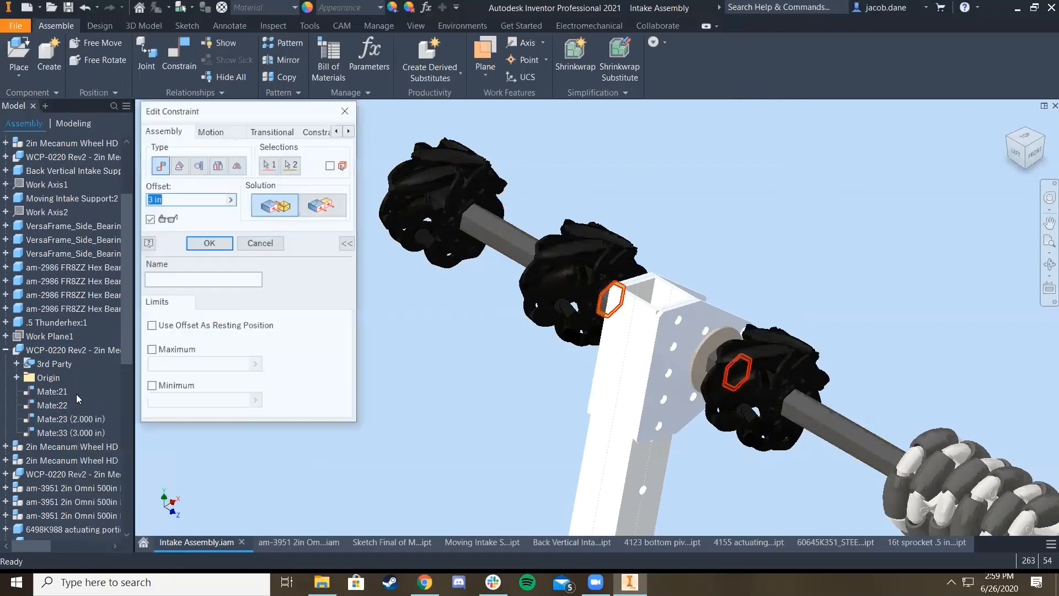
type("4")
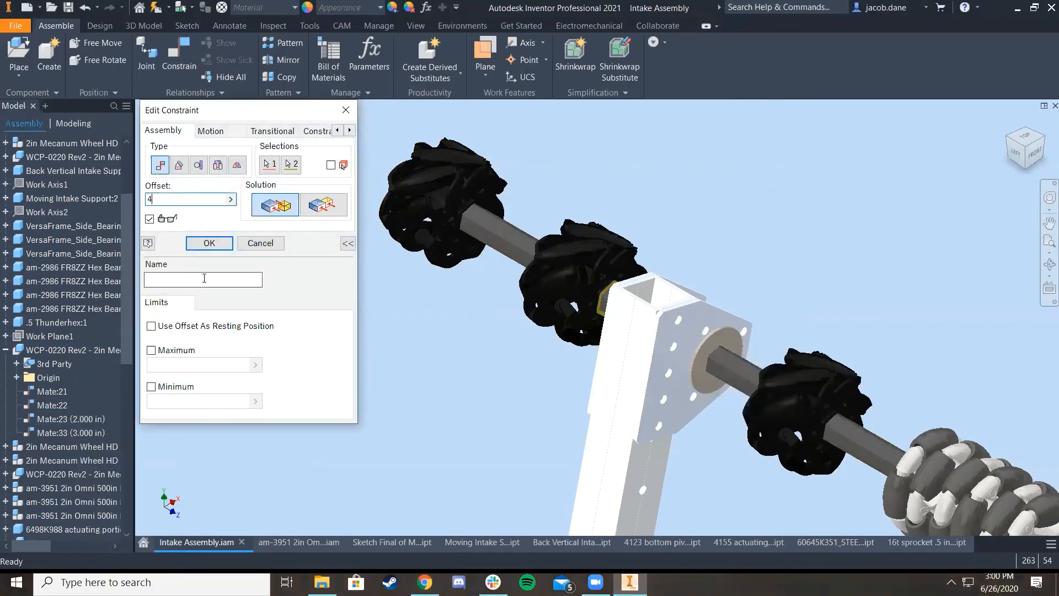
left_click(210, 243)
Mate a flat of the loose sprocket's hex bore to a flat of the roller shaft with 0.000 in offset
scroll(718, 409, "down", 5)
scroll(718, 409, "up", 5)
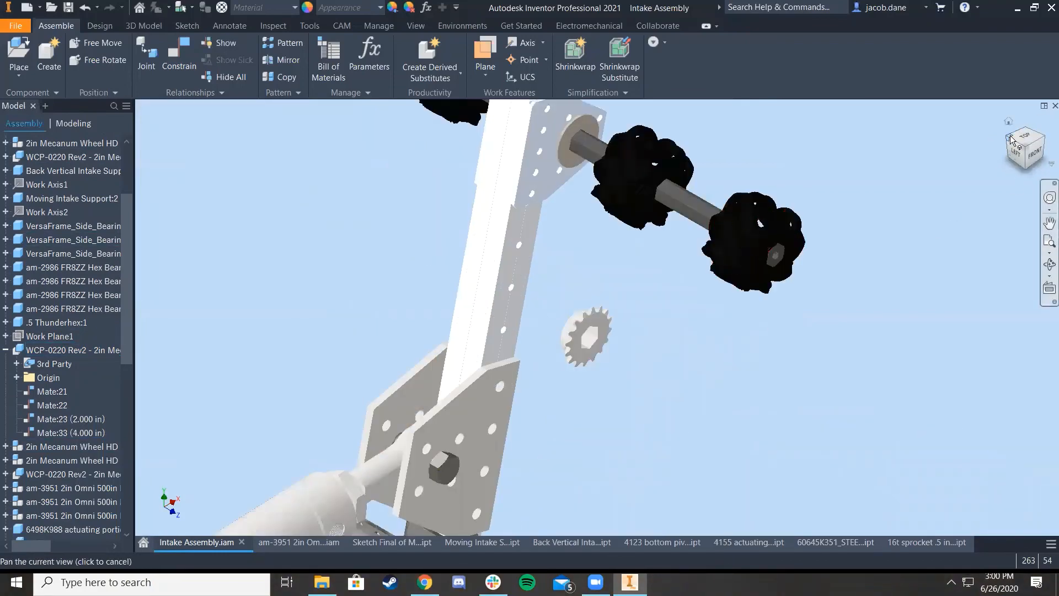
left_click(1011, 141)
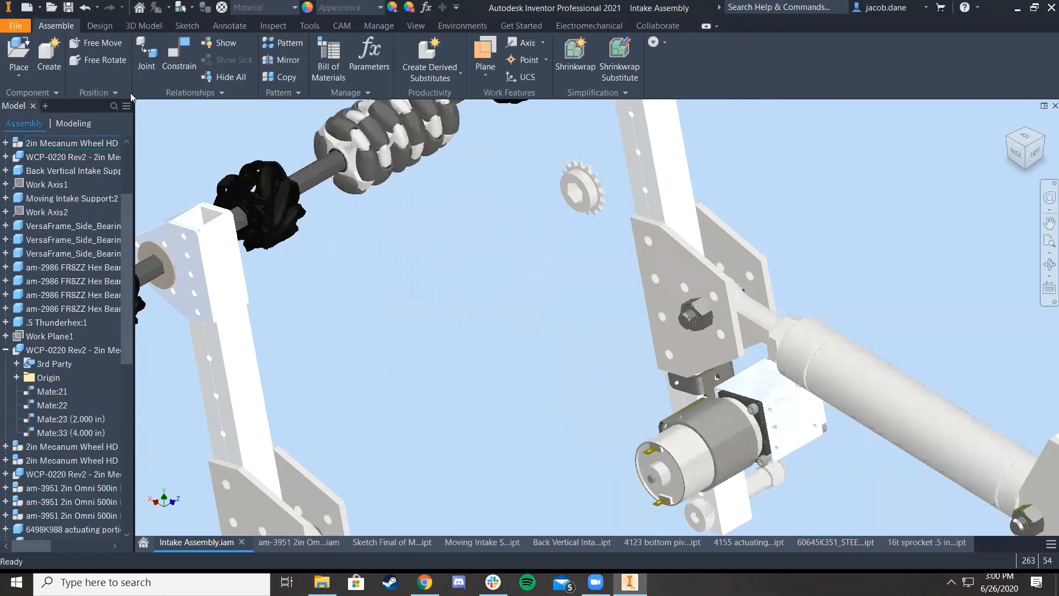
left_click(179, 55)
scroll(480, 171, "up", 6)
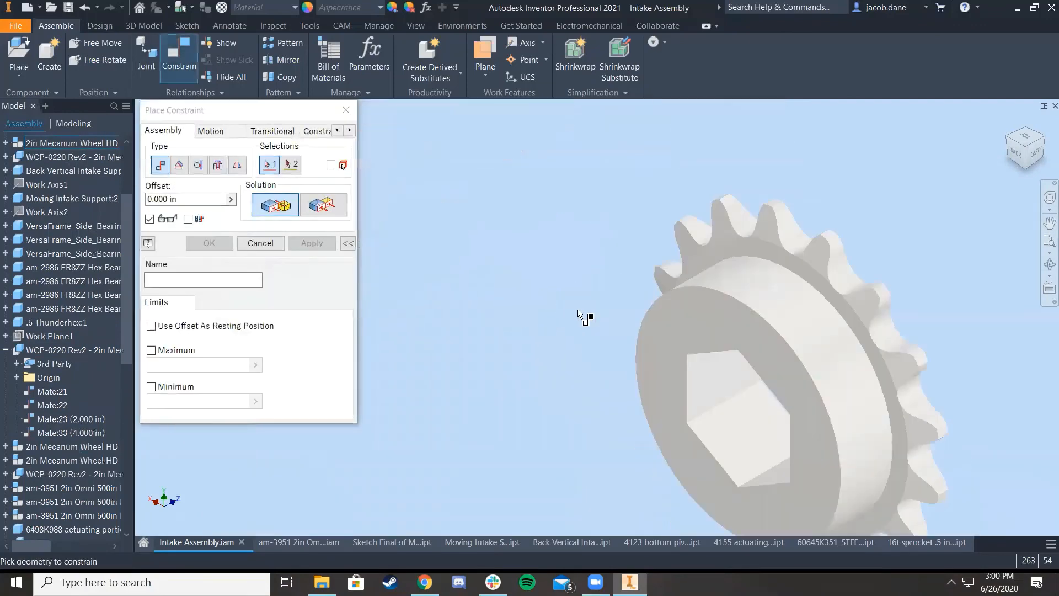
left_click(716, 380)
scroll(712, 382, "down", 6)
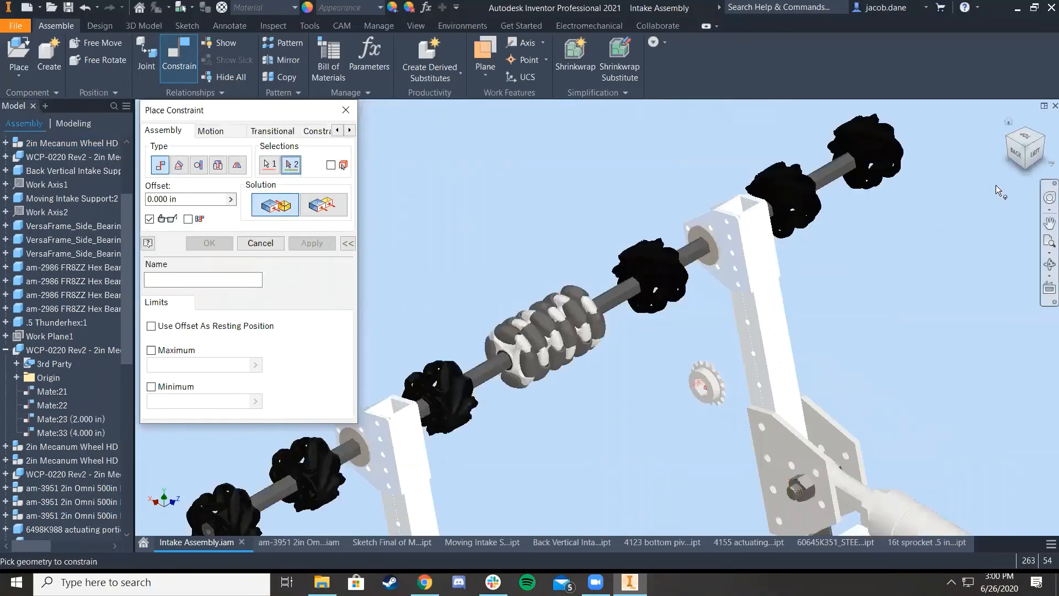
scroll(747, 170, "up", 8)
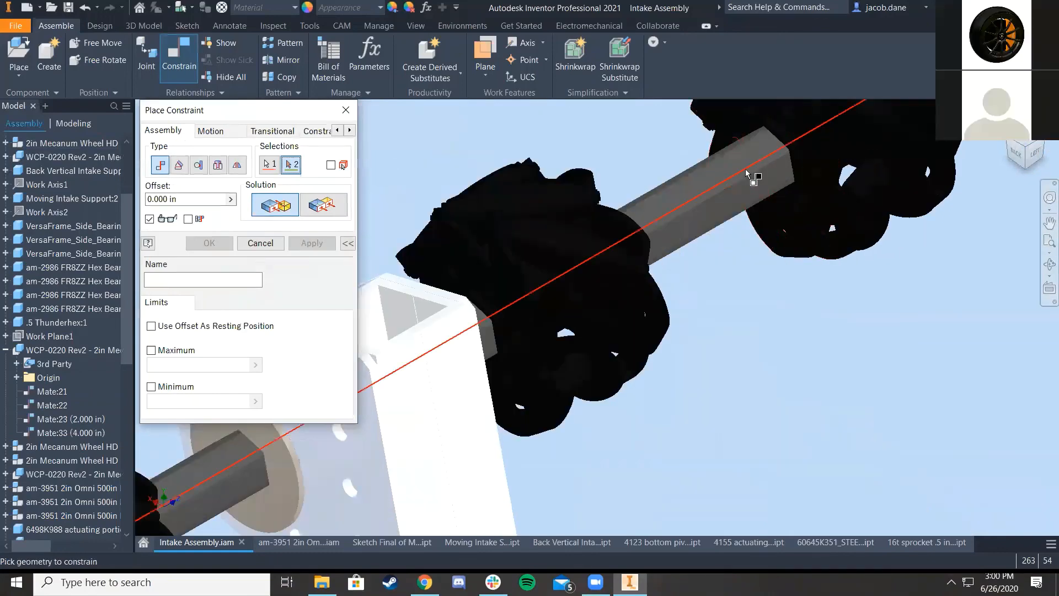
left_click(724, 140)
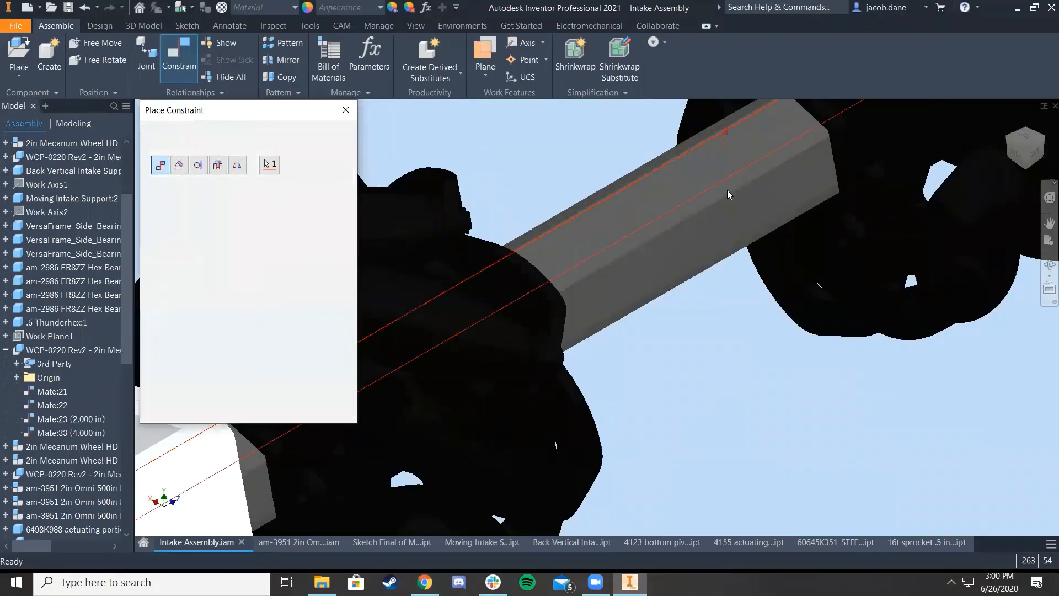
left_click(303, 240)
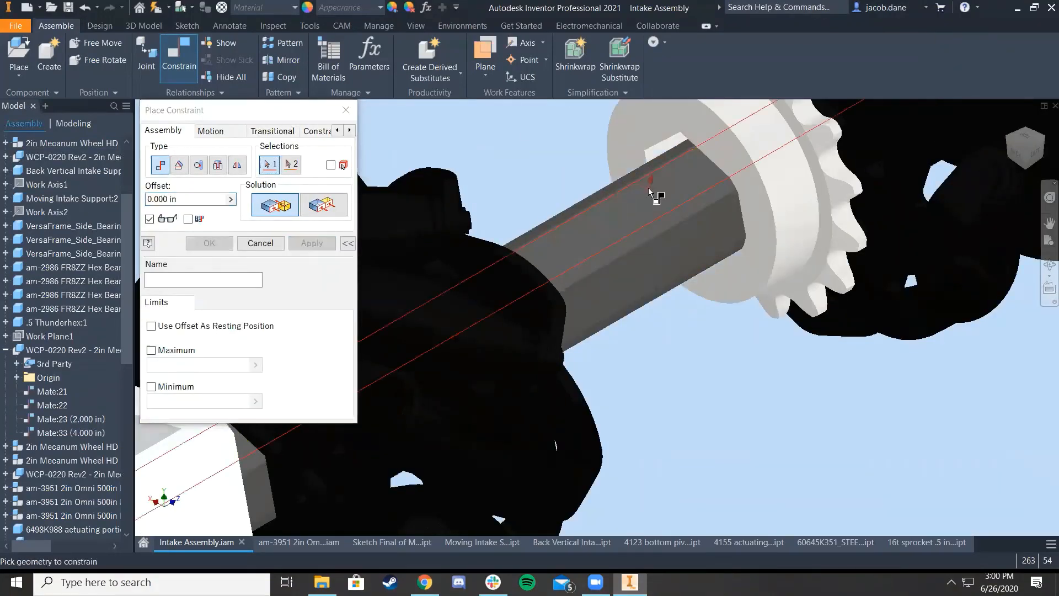
middle_click_drag(777, 229, 785, 240, "shift")
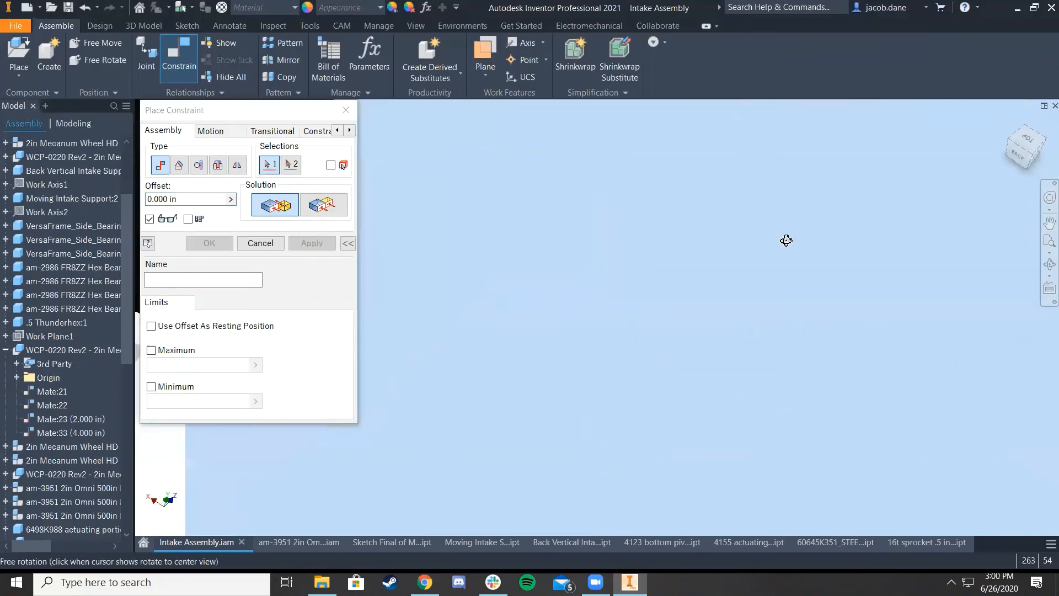
scroll(596, 227, "down", 5)
middle_click_drag(587, 220, 773, 430)
scroll(690, 354, "up", 5)
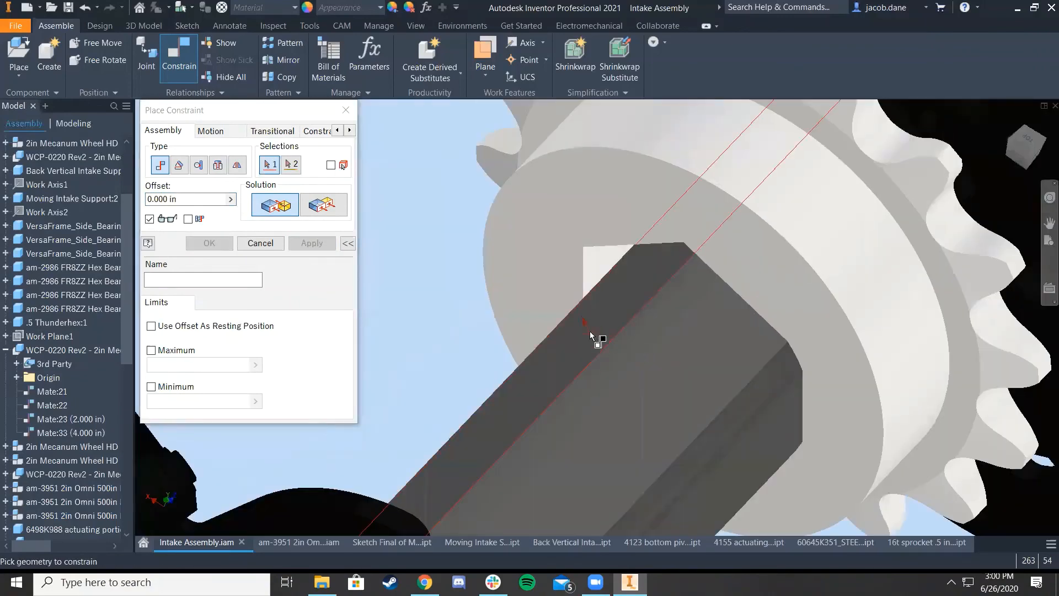
left_click(597, 316)
left_click(626, 248)
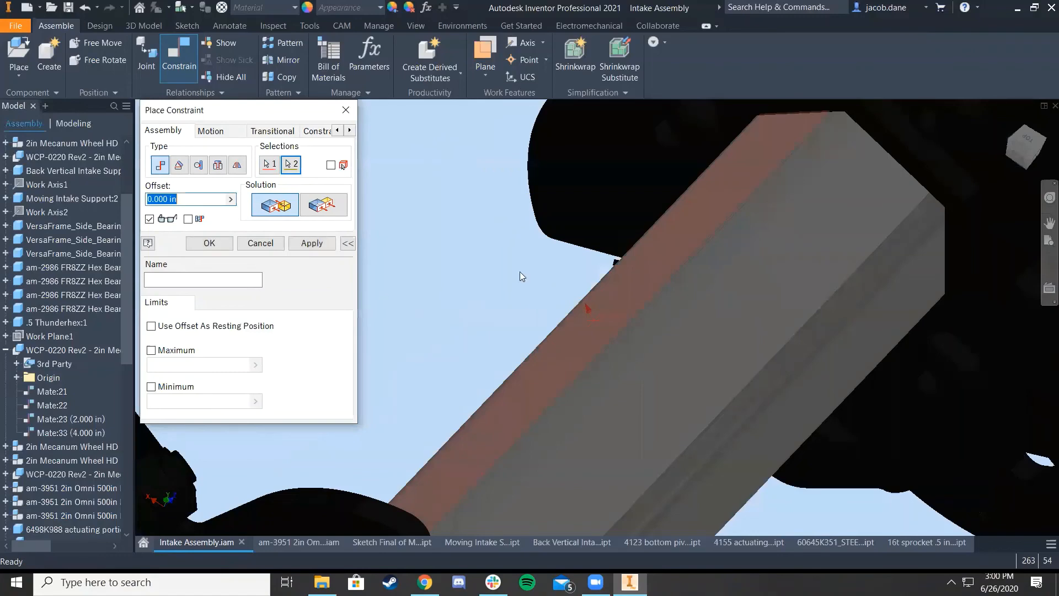
scroll(519, 271, "down", 5)
scroll(593, 333, "down", 5)
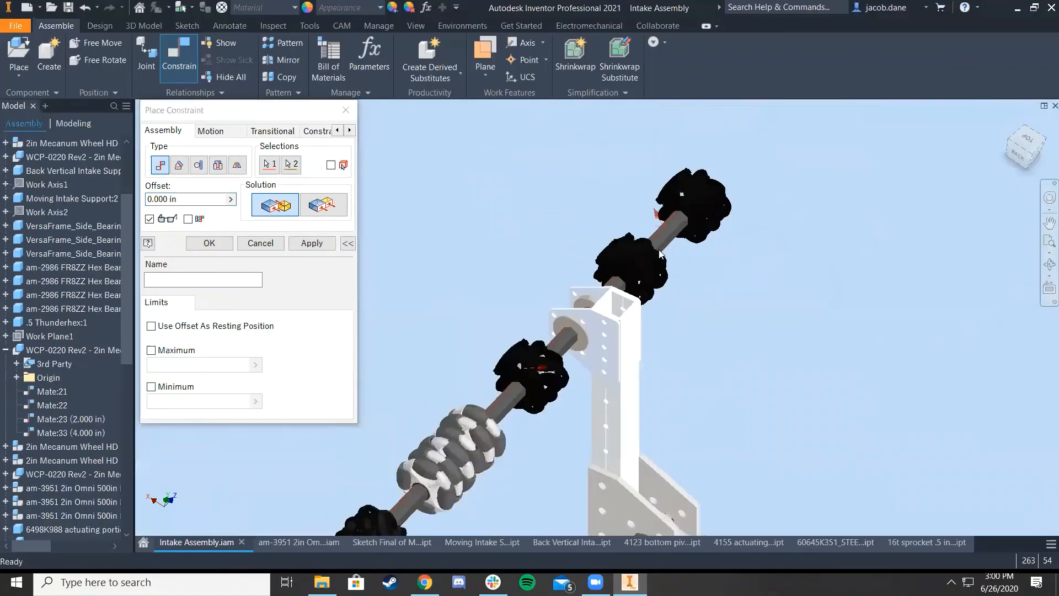
scroll(699, 216, "up", 5)
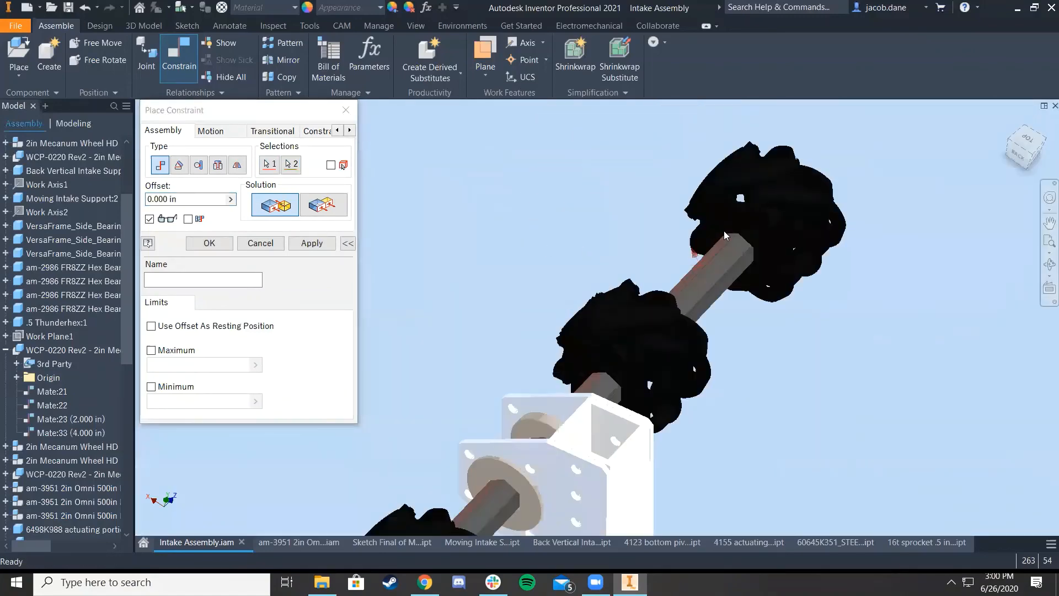
scroll(725, 235, "up", 2)
scroll(738, 221, "down", 5)
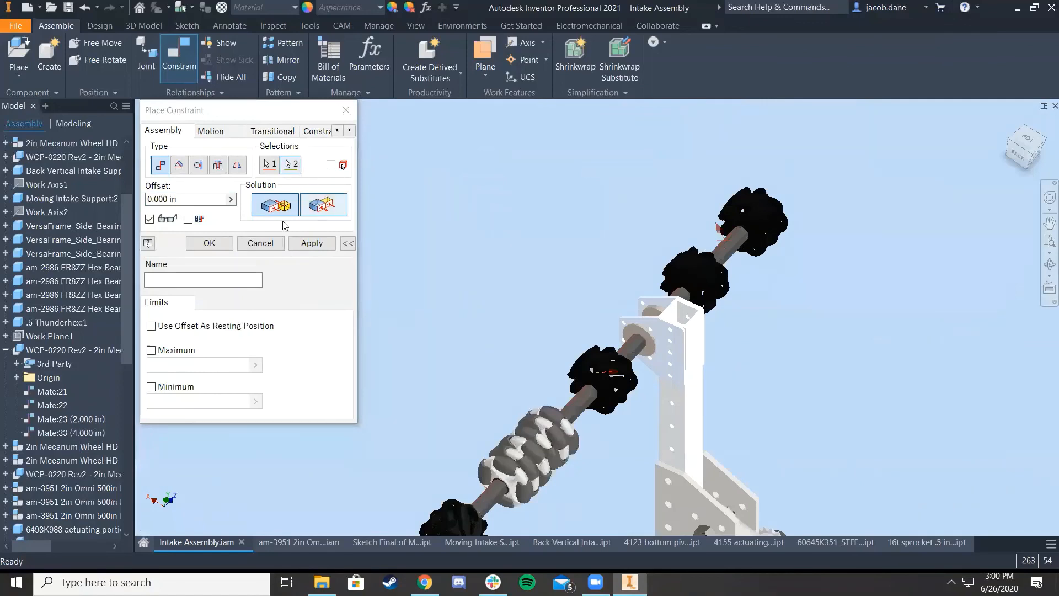
left_click(269, 247)
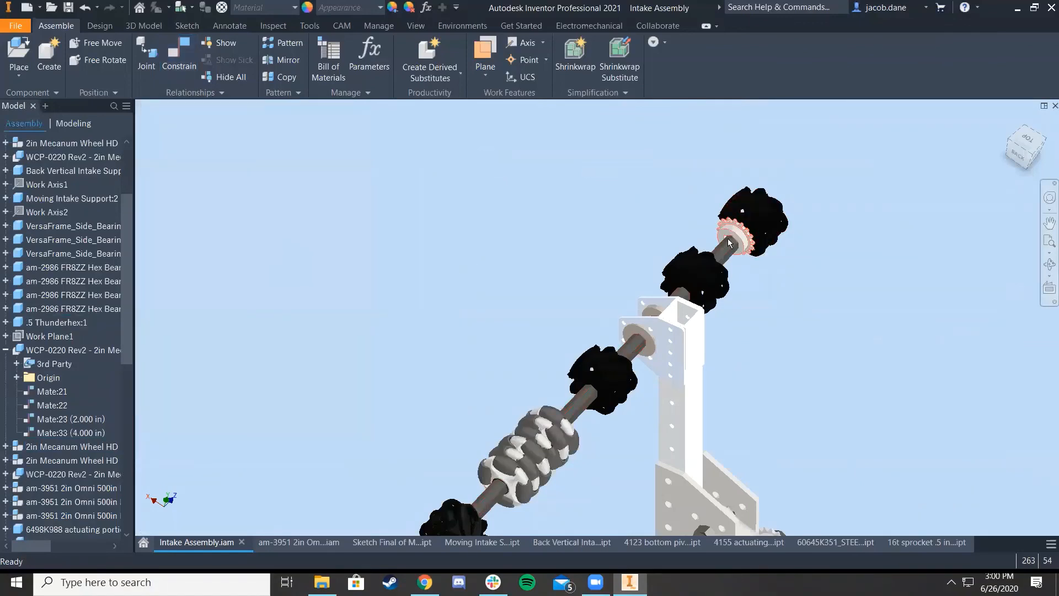
left_click_drag(729, 253, 735, 247)
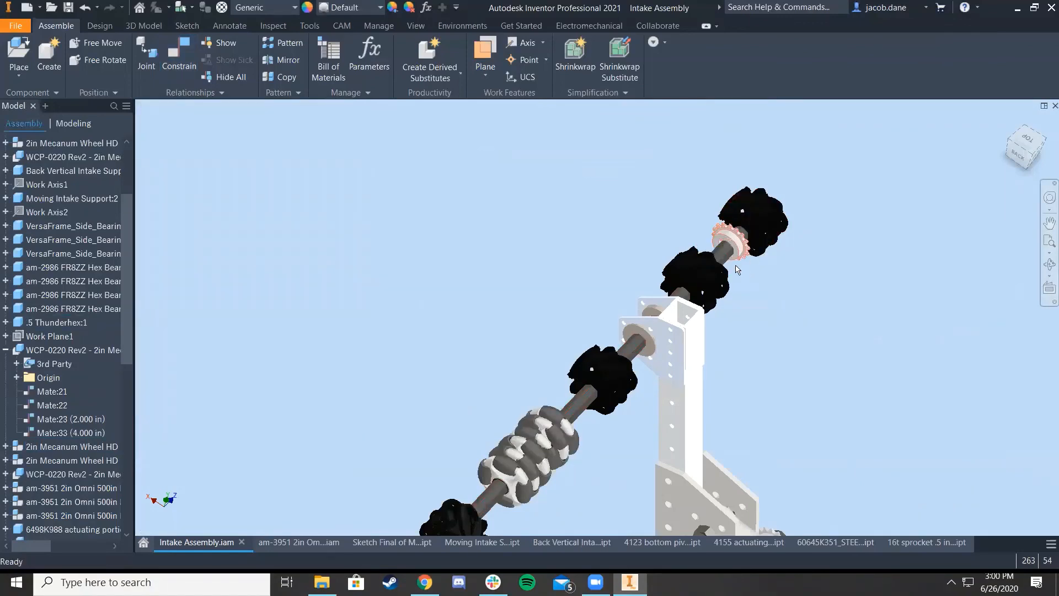
scroll(738, 269, "up", 6)
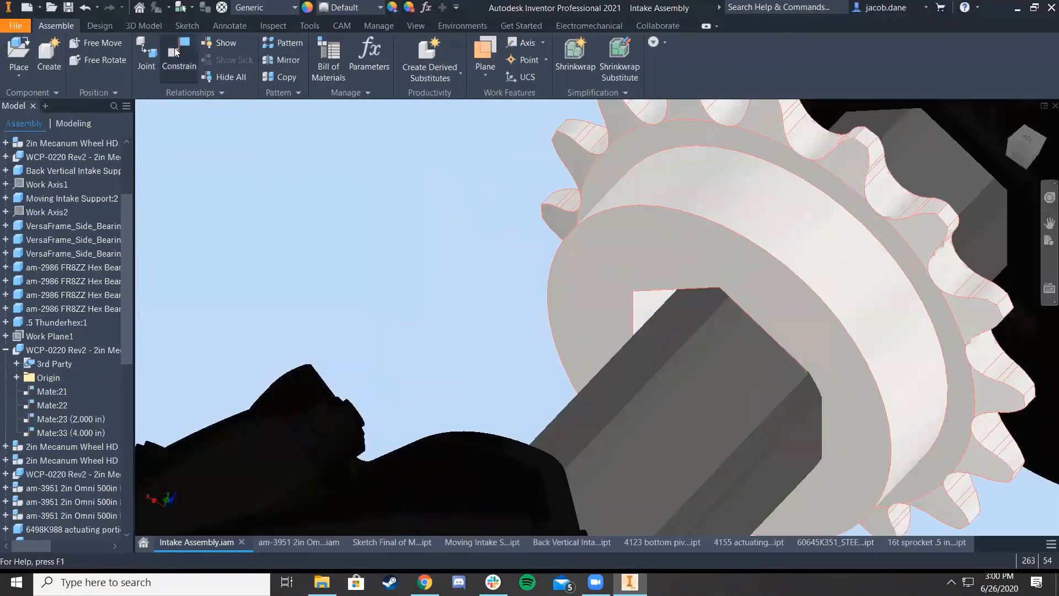
left_click(176, 52)
scroll(662, 304, "up", 3)
left_click(687, 278)
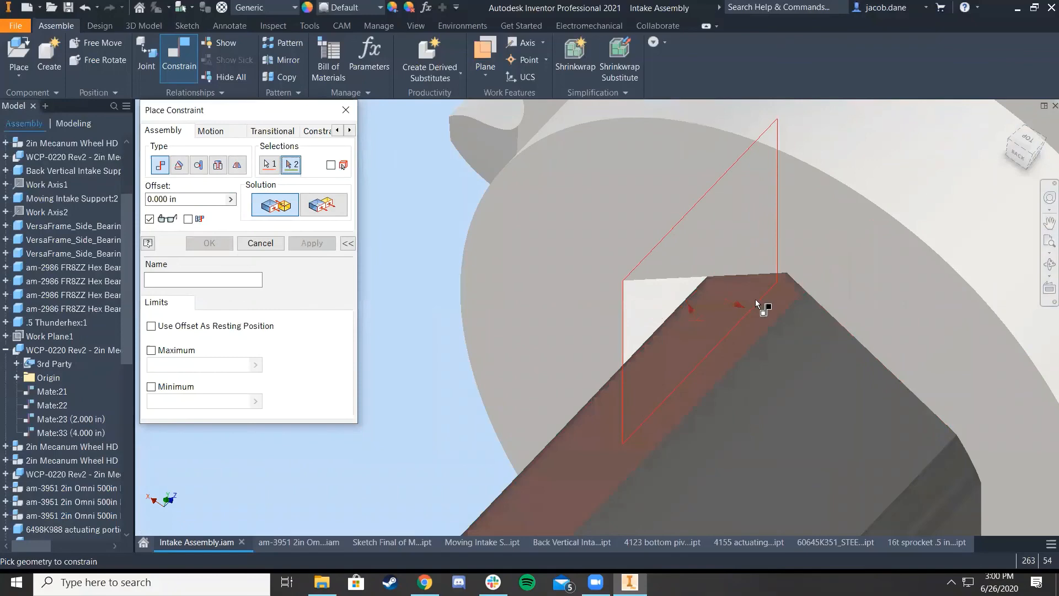
left_click(260, 243)
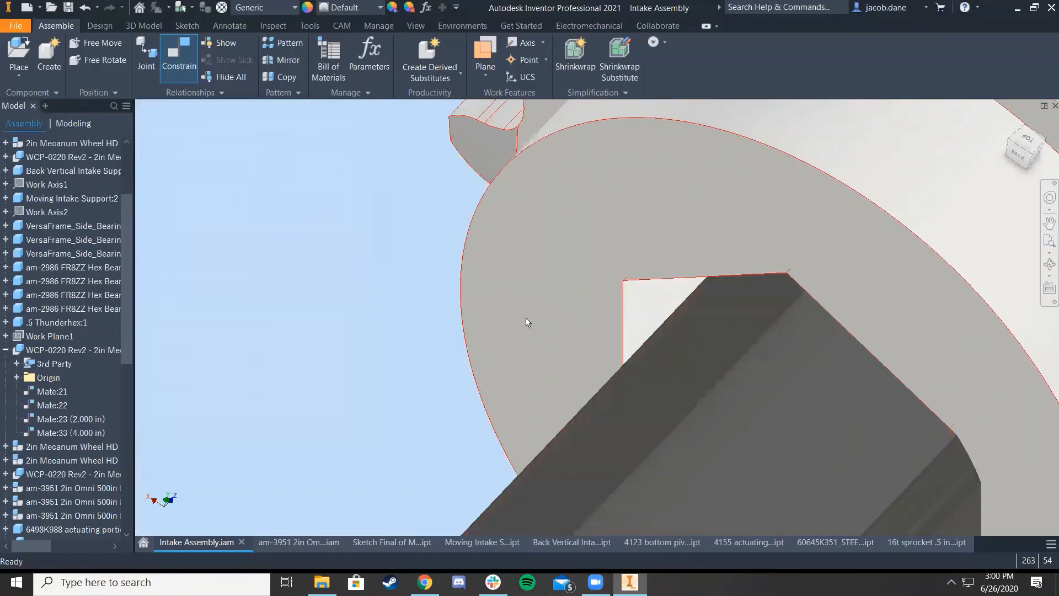
Mate a second flat of the loose sprocket's hex bore to the adjacent flat of the roller shaft with 0.000 in offset
scroll(528, 320, "down", 5)
left_click_drag(581, 272, 505, 216)
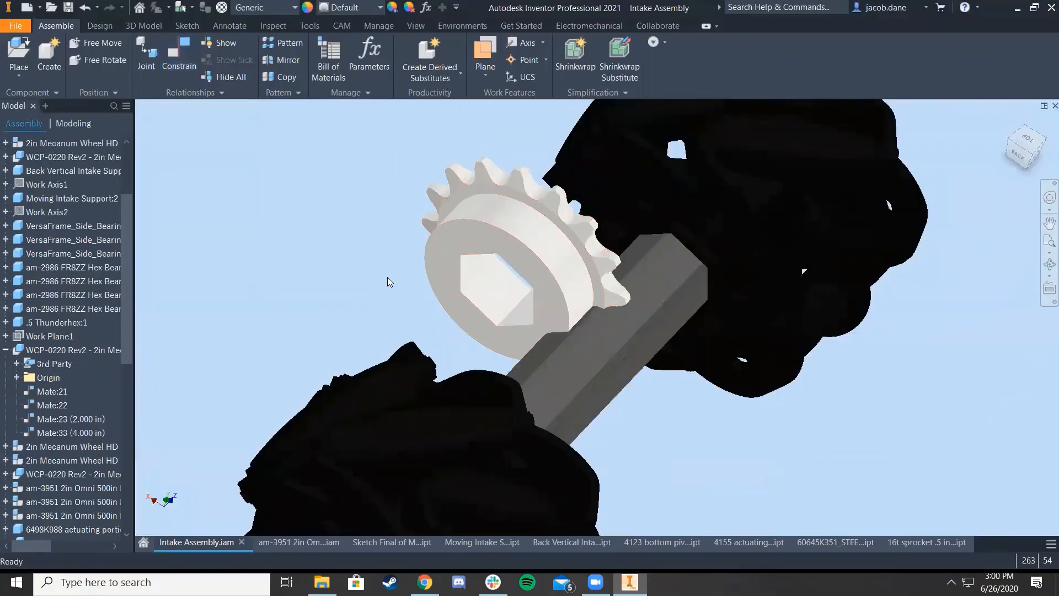
left_click(189, 65)
left_click(473, 275)
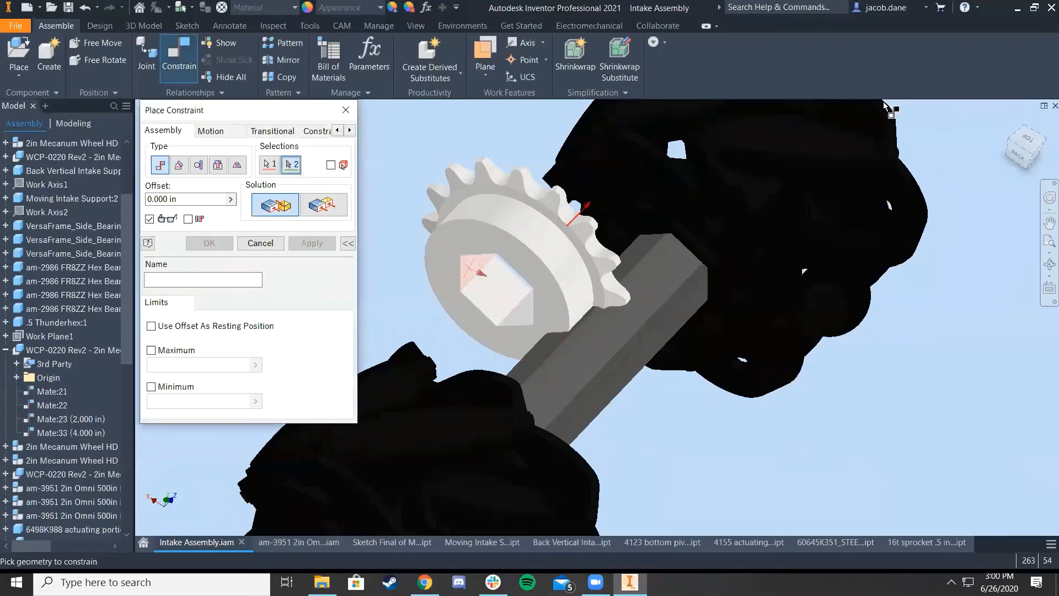
left_click(1005, 138)
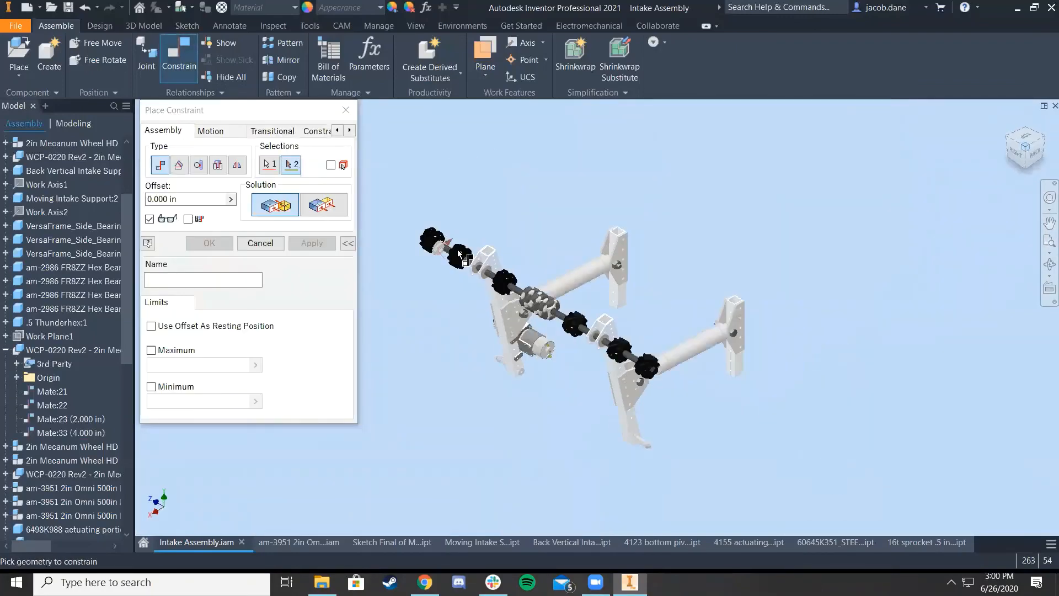
scroll(618, 323, "up", 5)
scroll(618, 322, "up", 3)
left_click(607, 283)
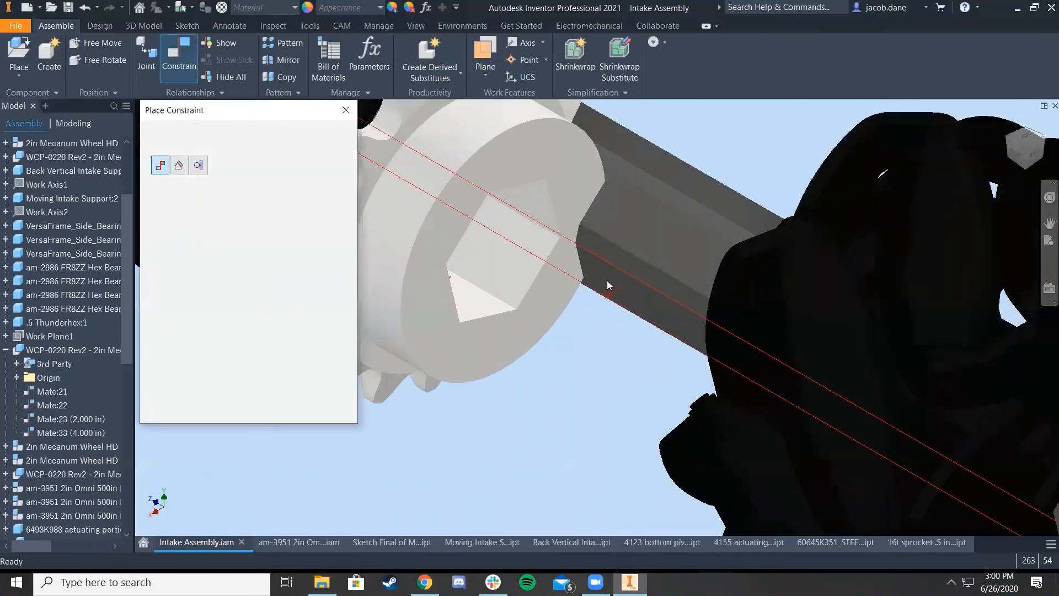
left_click(313, 243)
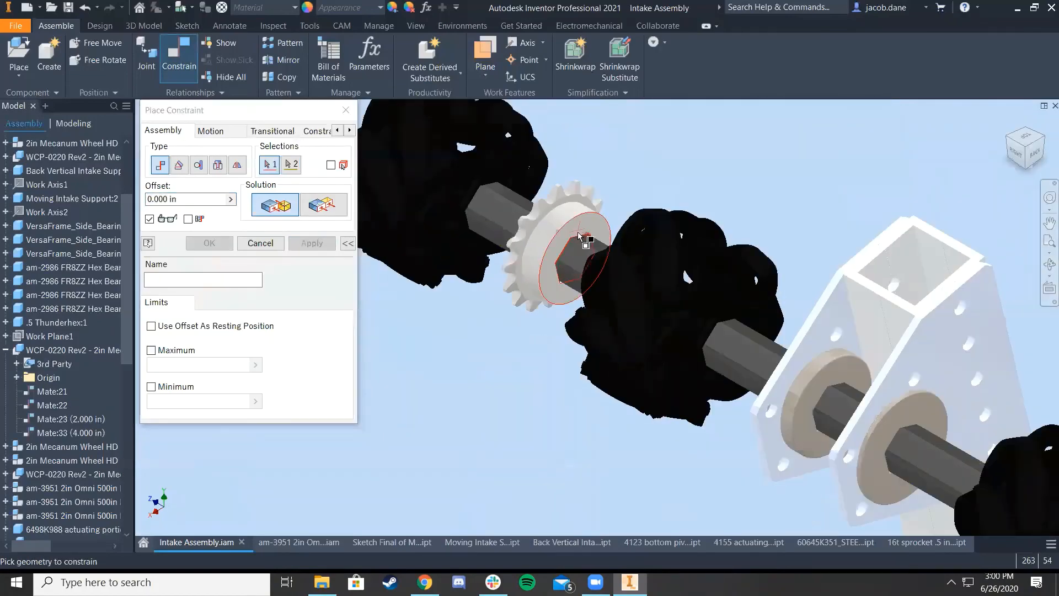
Mate the roller-shaft sprocket's hub face to the outer face of the gearmotor-side arm's bearing plate with a .25 in offset
left_click(579, 235)
left_click(1008, 140)
scroll(595, 354, "up", 6)
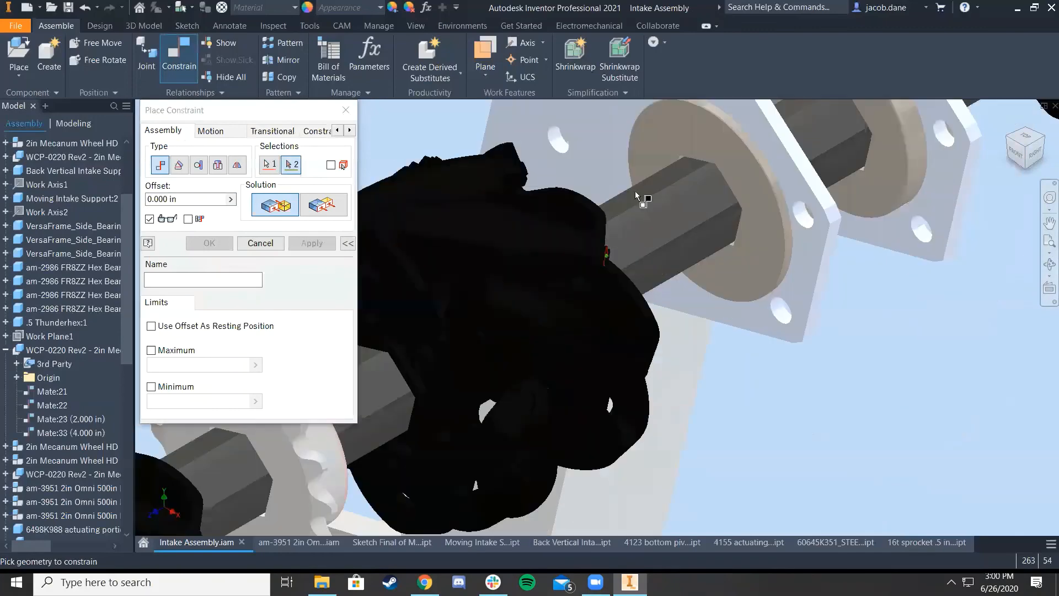
scroll(574, 309, "down", 6)
left_click(580, 251)
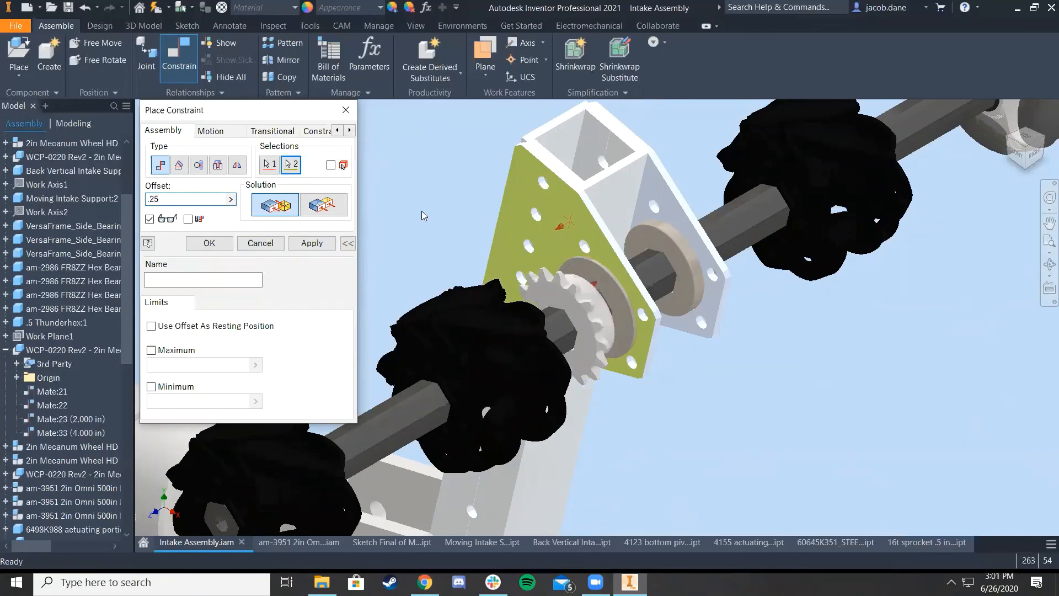
left_click(1033, 151)
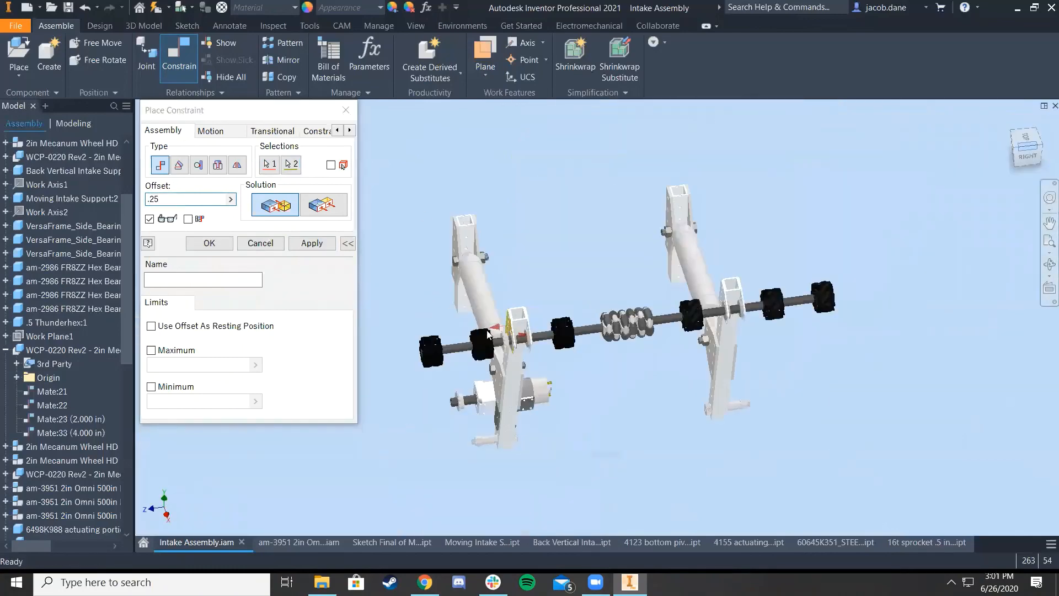
scroll(495, 329, "up", 5)
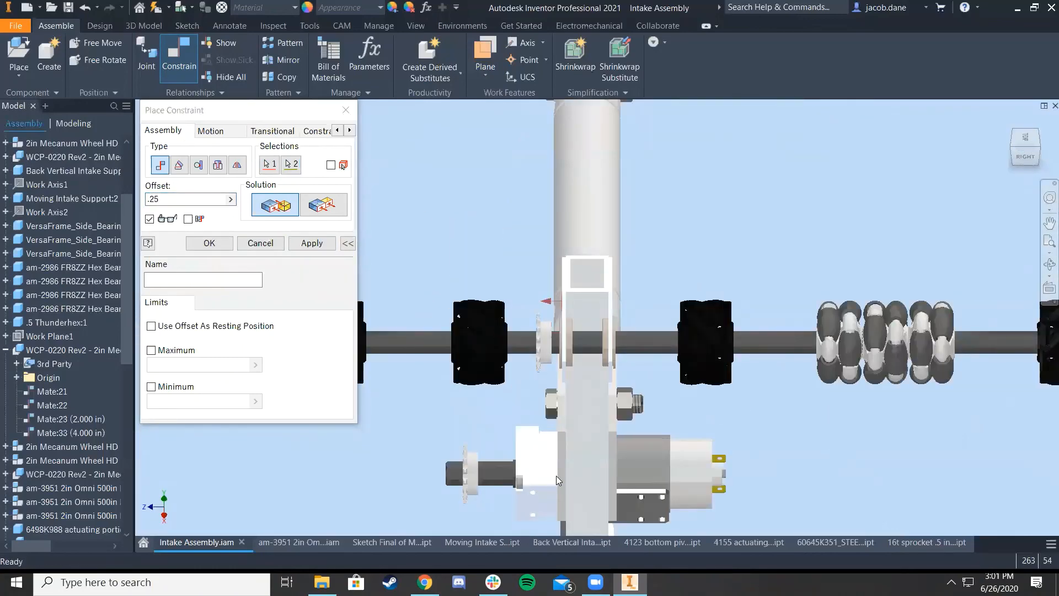
scroll(557, 479, "down", 4)
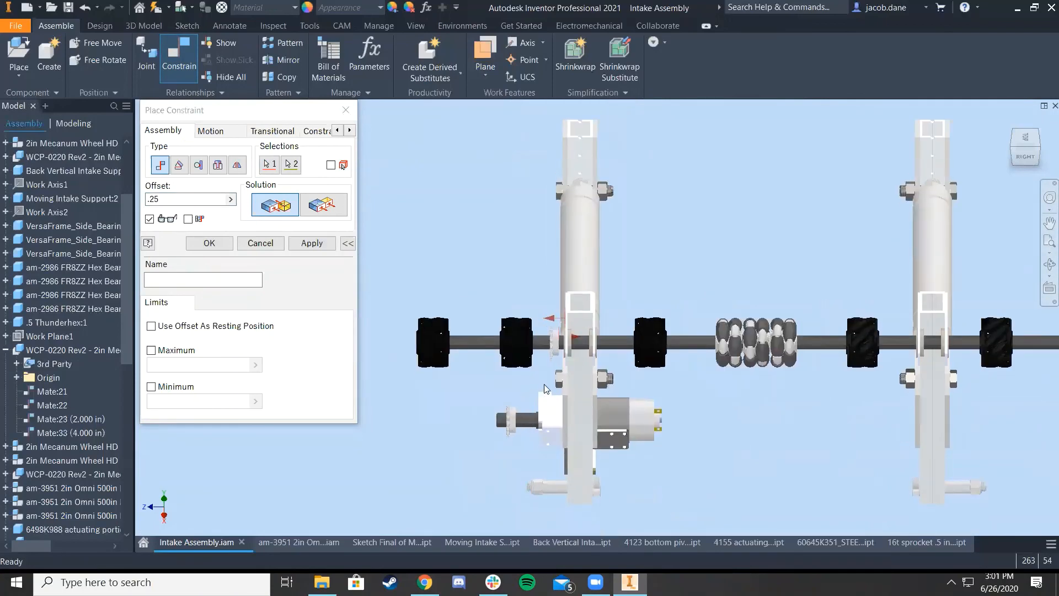
scroll(534, 410, "up", 4)
middle_click_drag(594, 454, 538, 366)
scroll(586, 350, "down", 3)
scroll(587, 369, "up", 2)
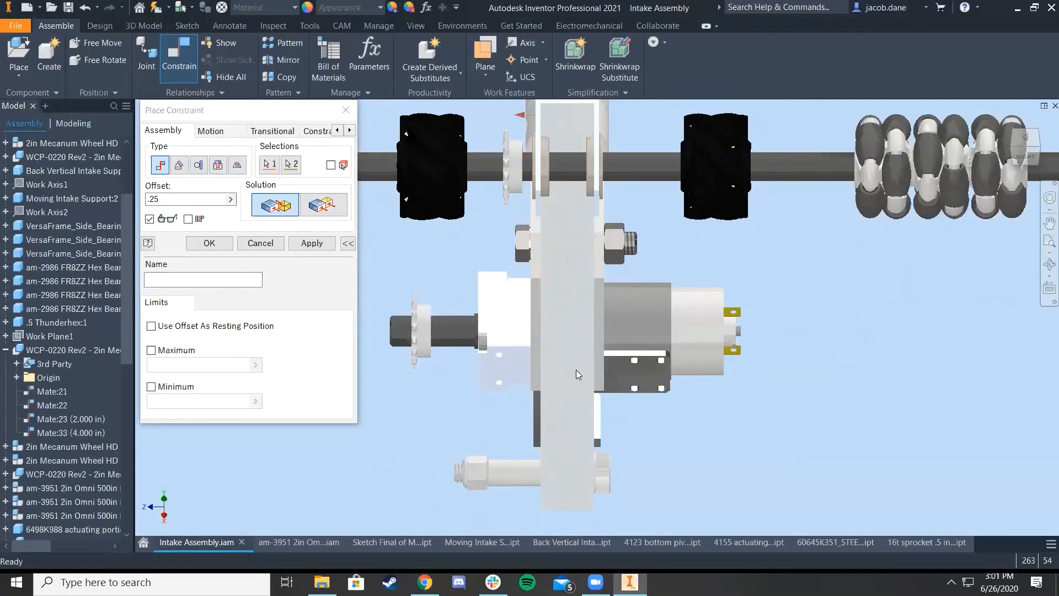
scroll(577, 374, "down", 3)
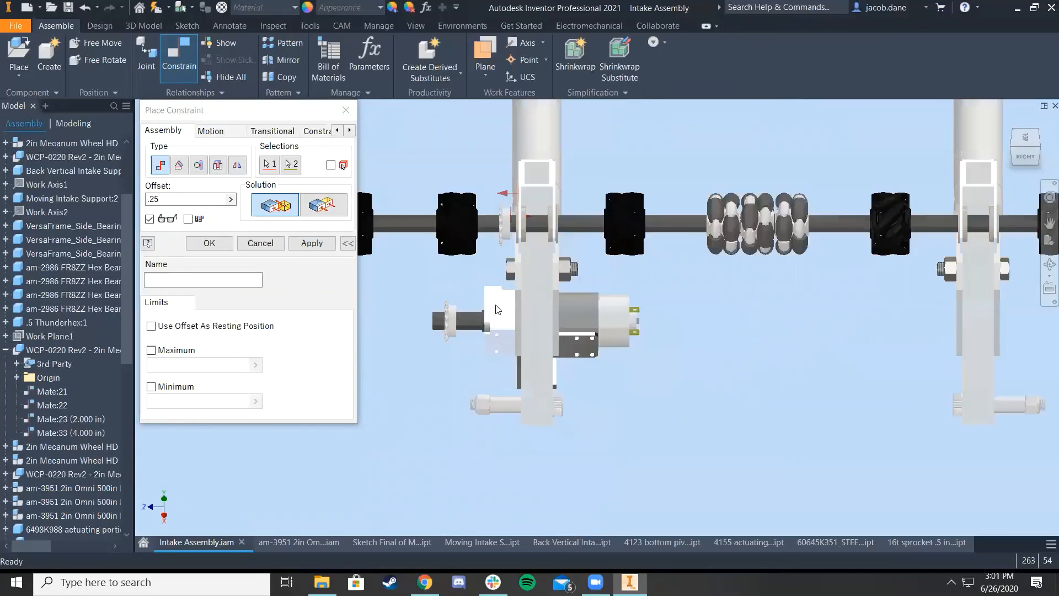
scroll(581, 247, "up", 3)
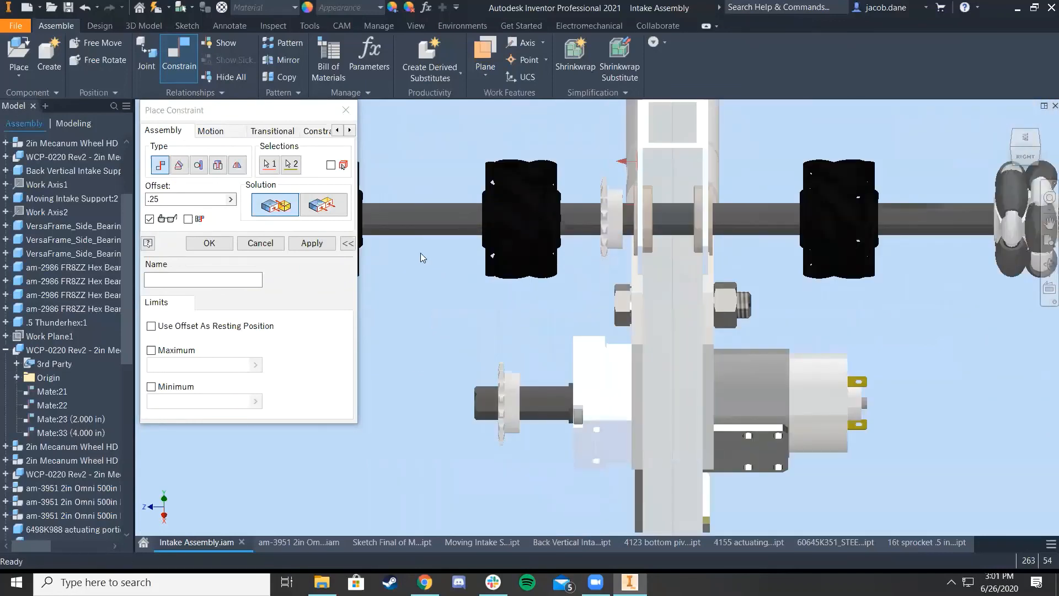
left_click(223, 244)
Delete Mate:88 and Mate:89, which align the gearmotor's holes with its mounting bracket
scroll(596, 447, "up", 2)
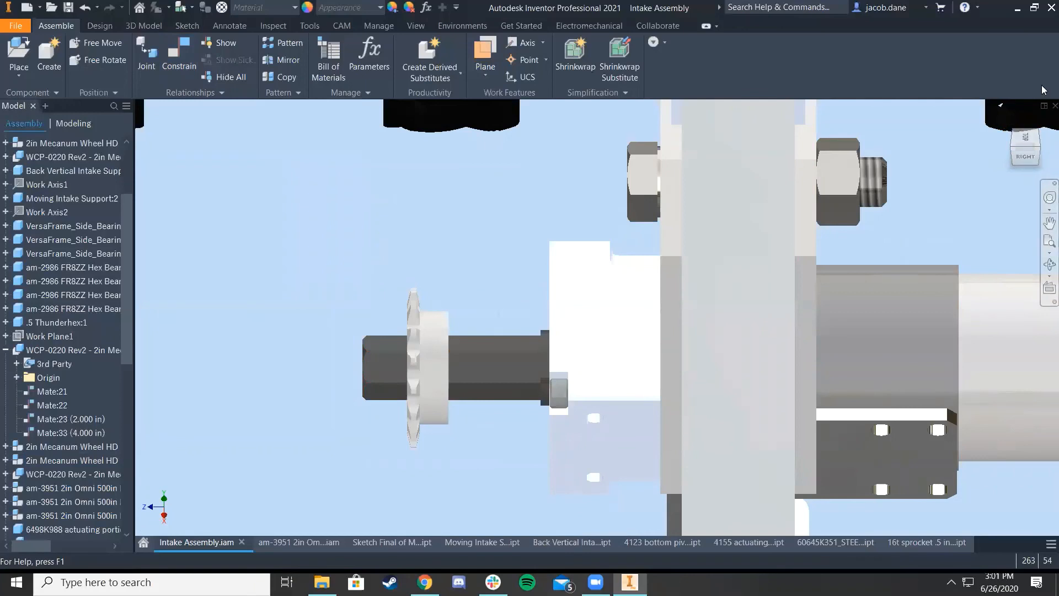
left_click(1015, 132)
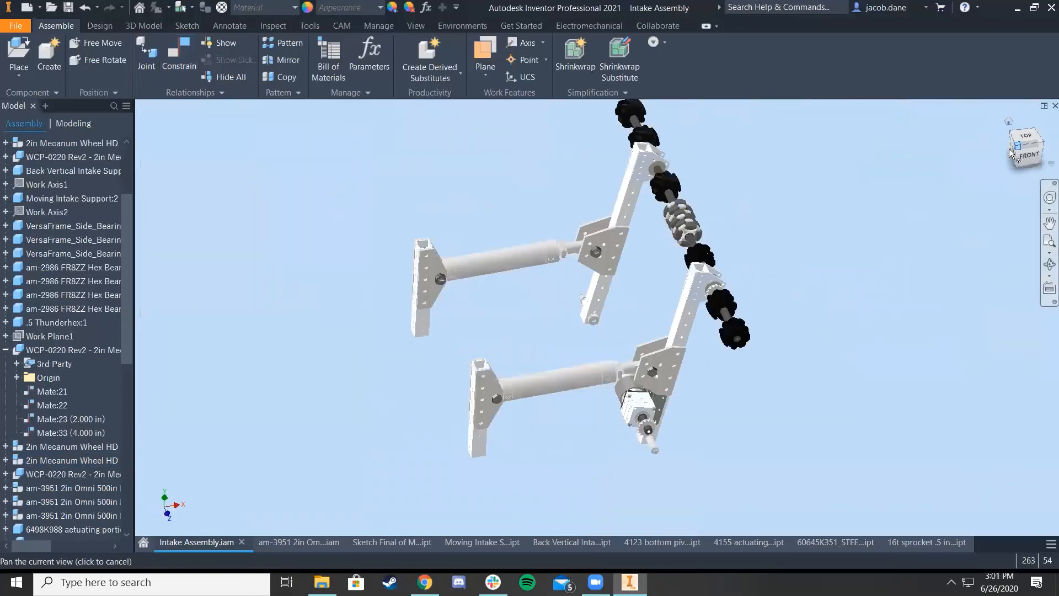
scroll(648, 426, "up", 5)
scroll(703, 236, "down", 5)
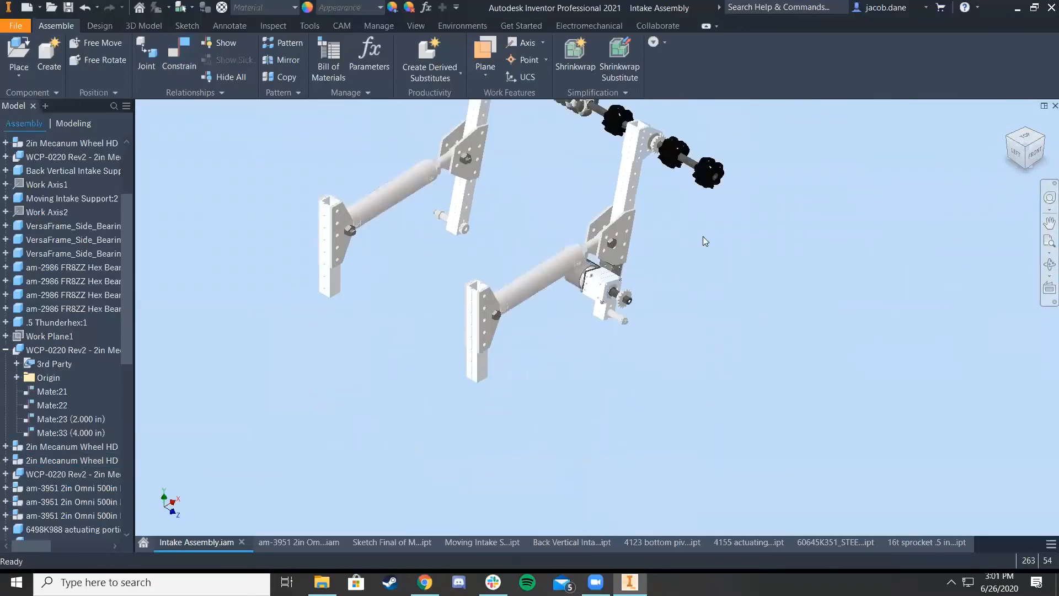
scroll(622, 316, "up", 8)
left_click(538, 223)
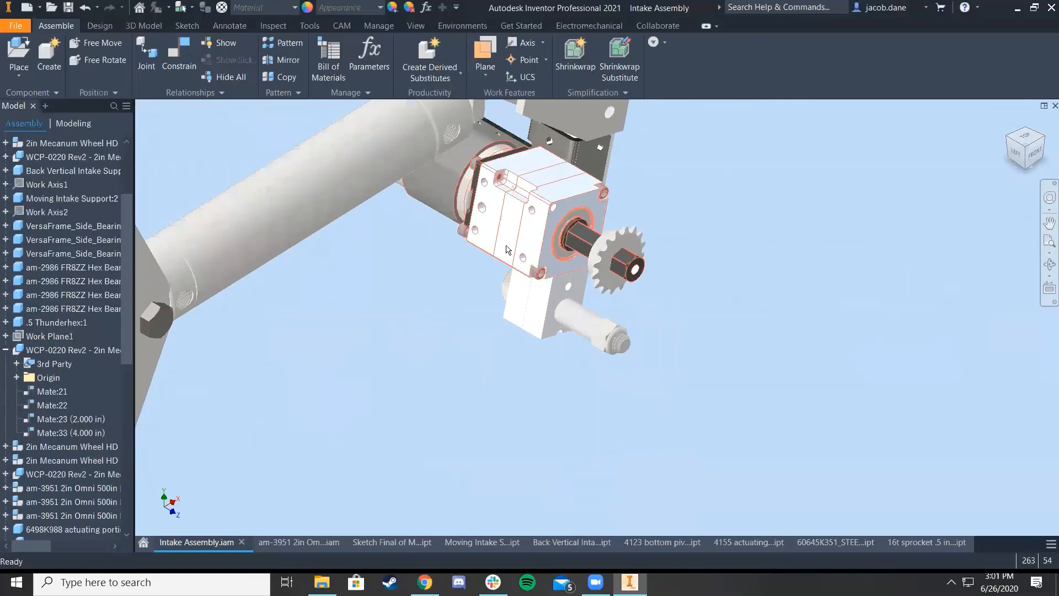
scroll(441, 343, "up", 2)
scroll(95, 483, "down", 3)
scroll(88, 452, "up", 2)
left_click(6, 309)
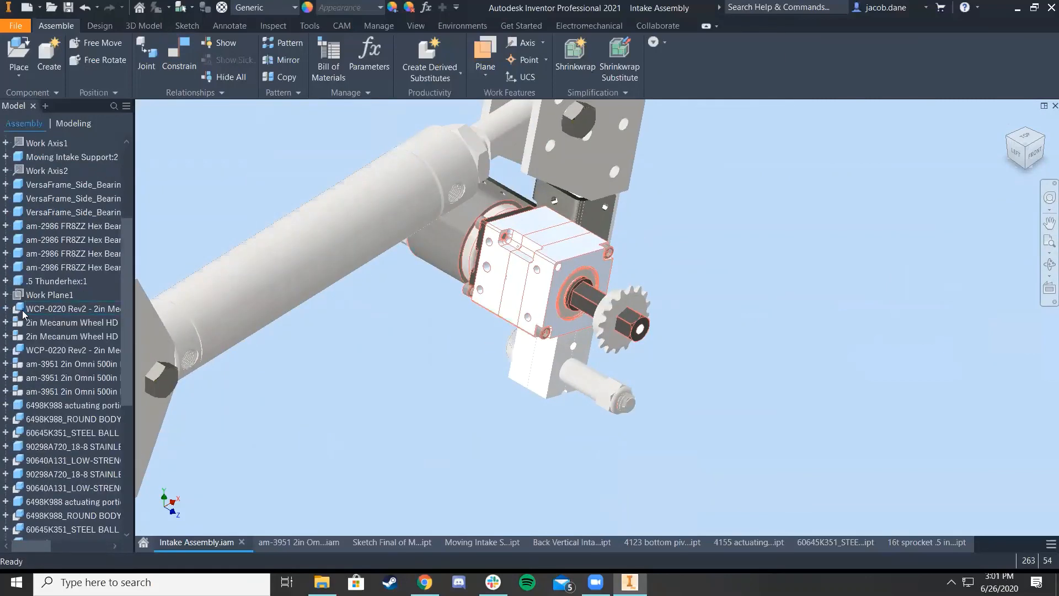
scroll(22, 313, "up", 4)
scroll(27, 331, "down", 10)
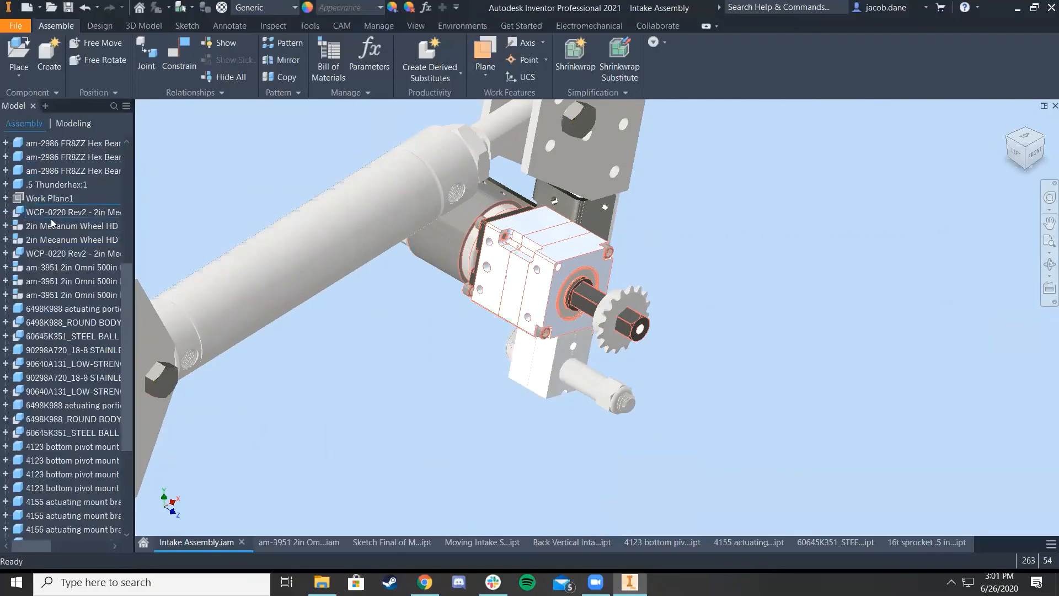
left_click(6, 502)
scroll(47, 403, "down", 3)
left_click(49, 462)
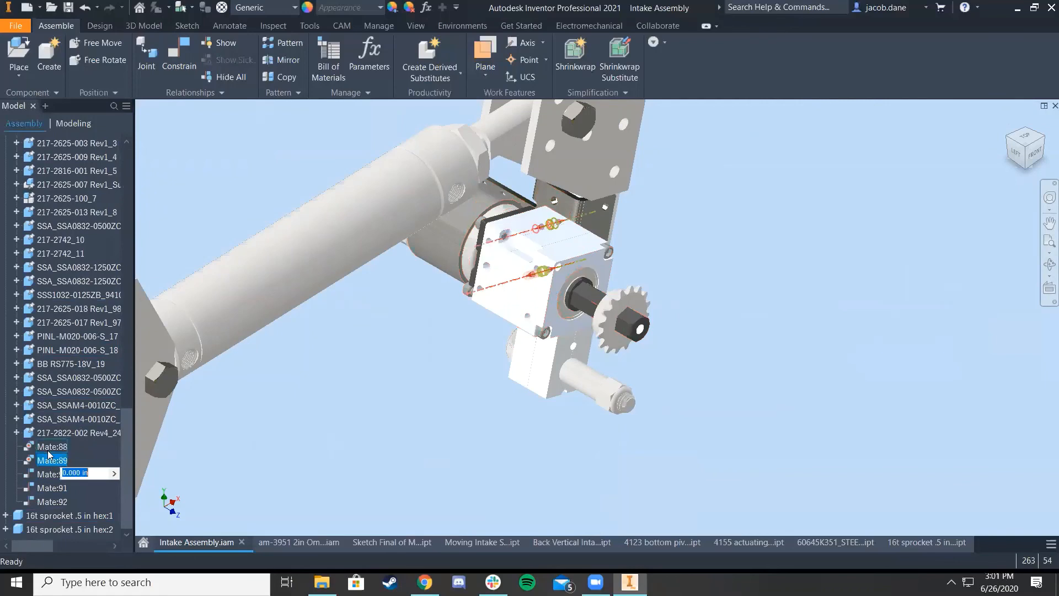
key("Delete")
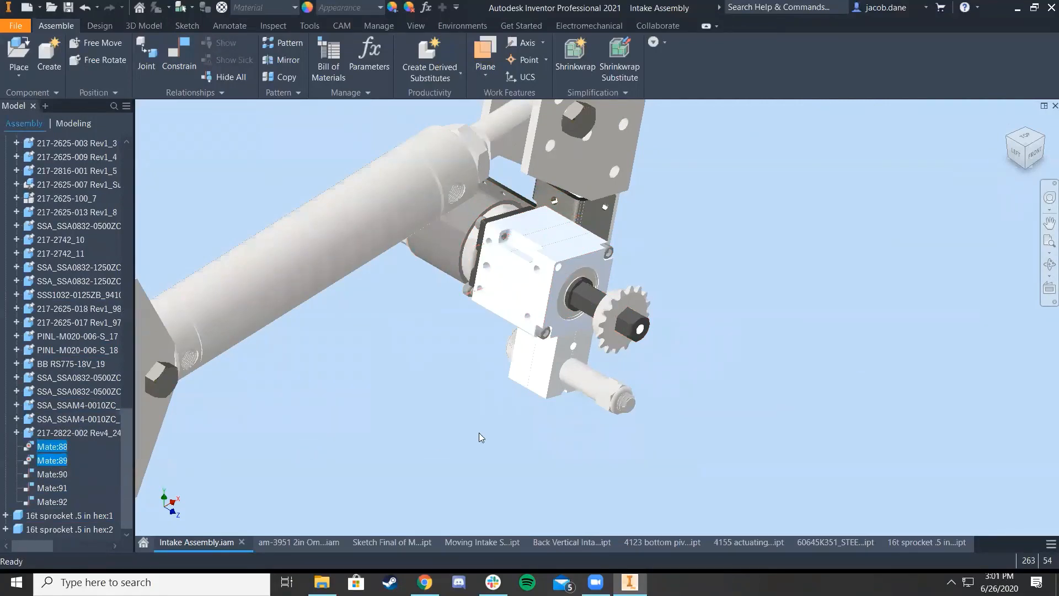
Pull the gearmotor away from its old position and mate a gearbox side hole's axis to a mounting bracket hole with 0.000 in offset
left_click_drag(534, 315, 423, 397)
middle_click_drag(208, 155, 243, 190)
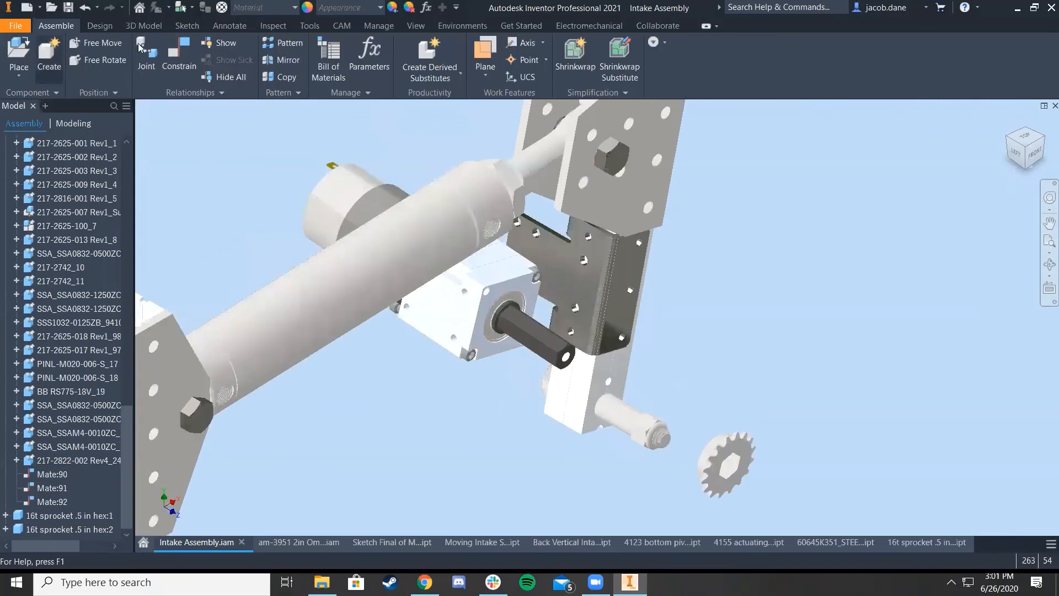
left_click(179, 55)
scroll(482, 292, "down", 5)
left_click(482, 291)
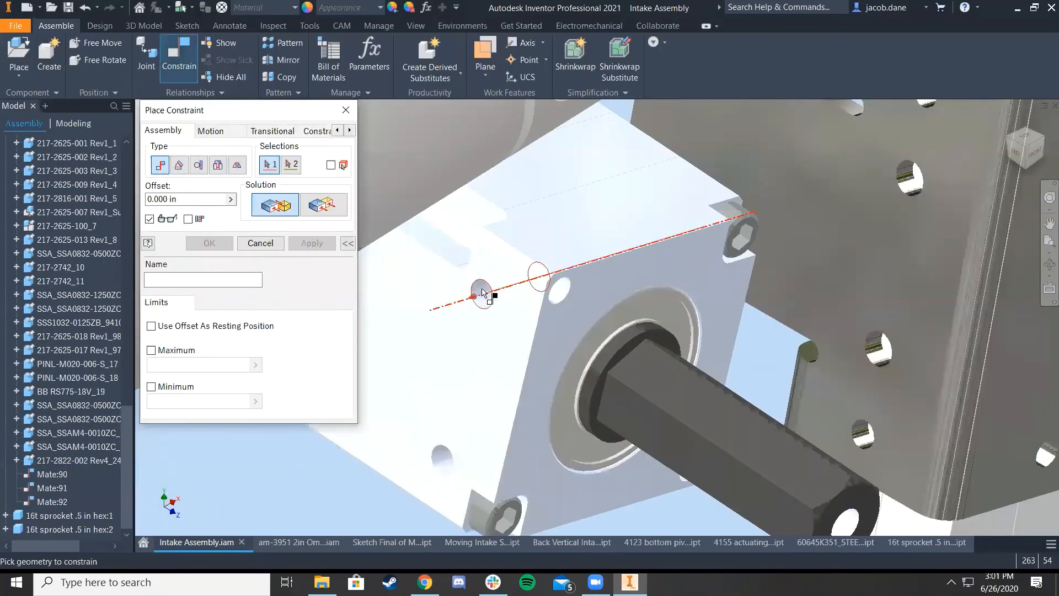
scroll(482, 291, "up", 4)
scroll(687, 231, "down", 5)
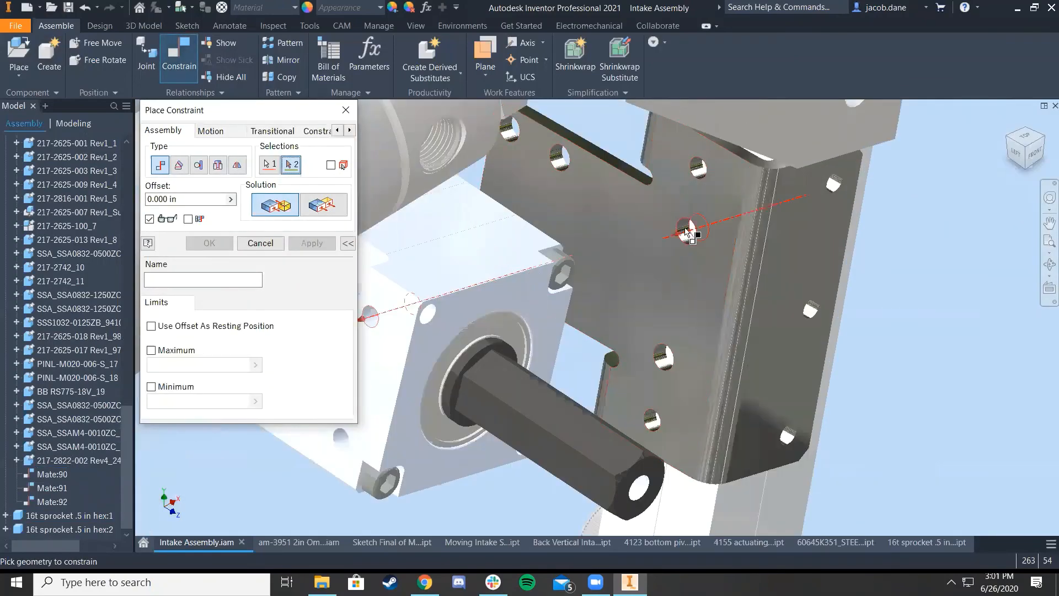
left_click(687, 232)
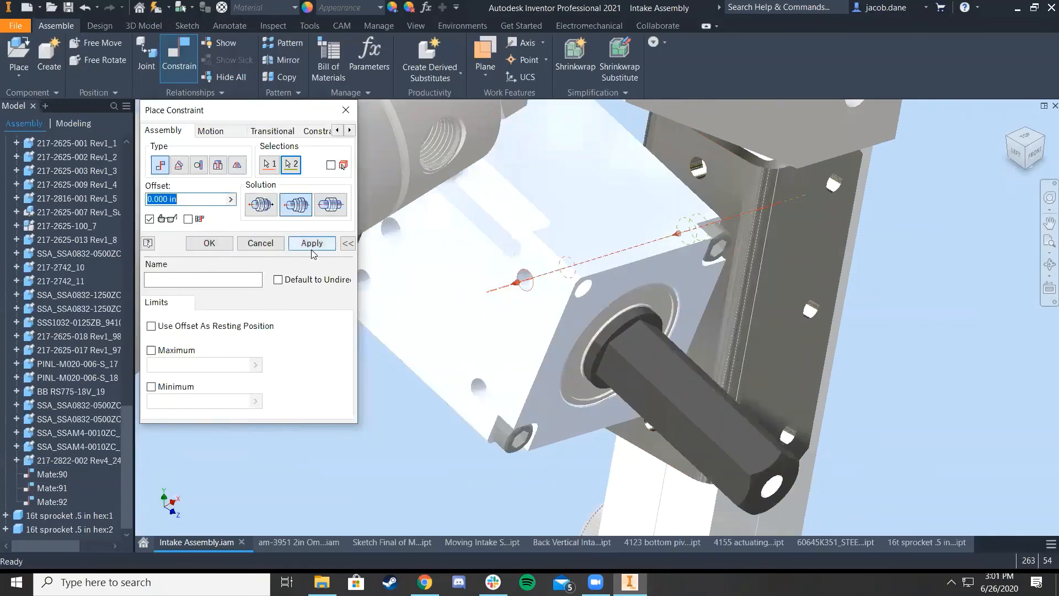
left_click(312, 244)
scroll(561, 400, "up", 3)
scroll(746, 302, "down", 4)
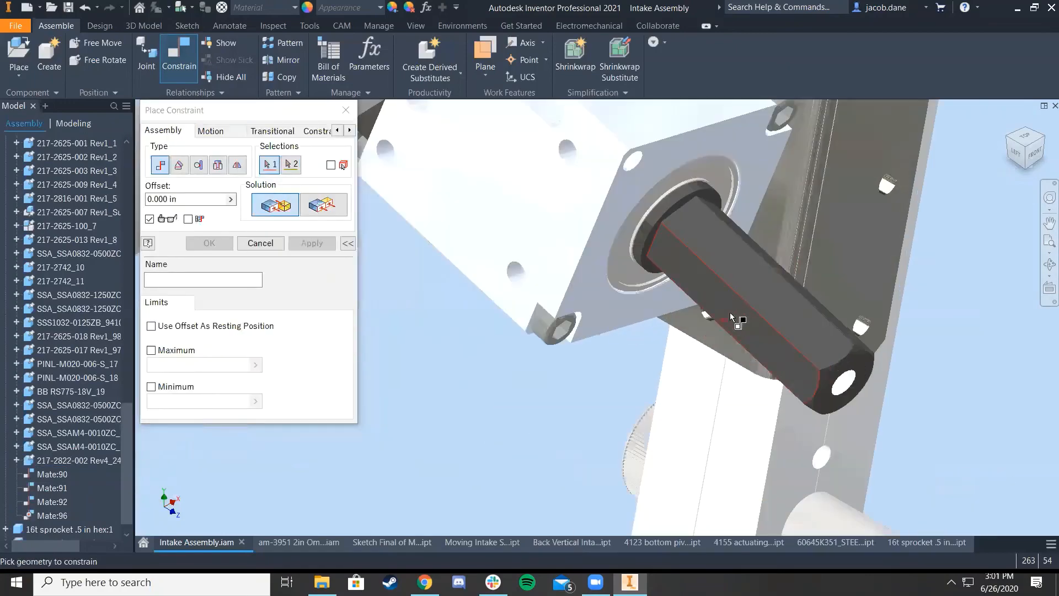
left_click(267, 245)
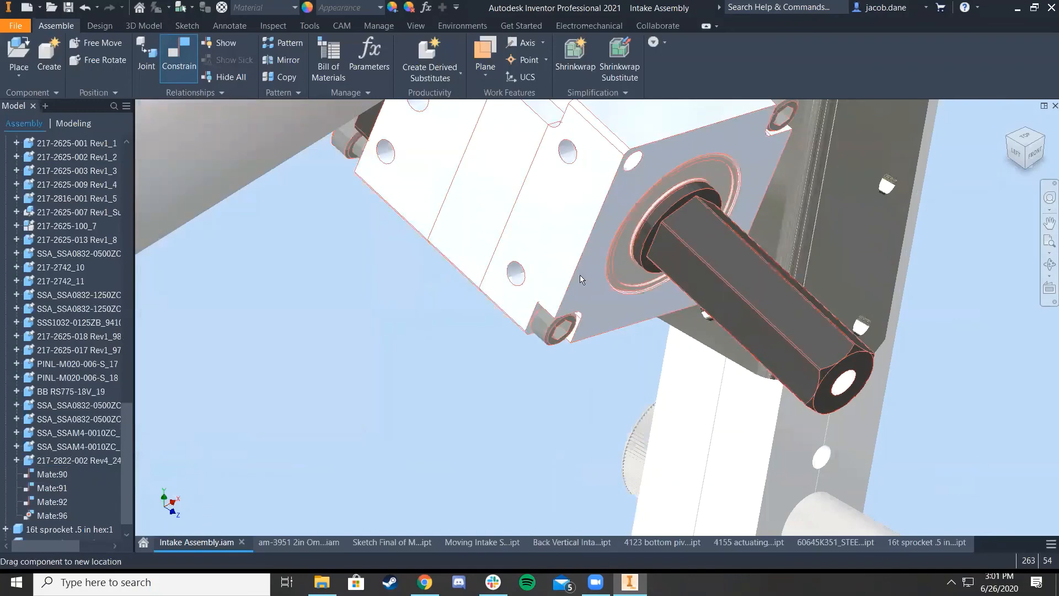
Swing the gearmotor aside and mate a second gearbox side hole's axis to another mounting bracket hole with 0.000 in offset
left_click_drag(658, 239, 422, 382)
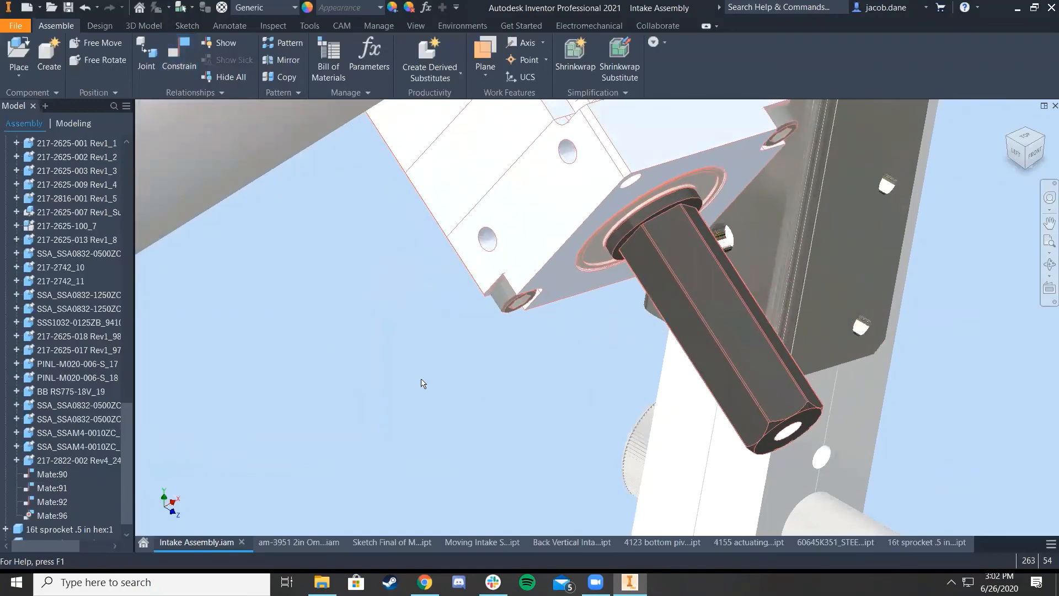
left_click(194, 67)
scroll(495, 247, "down", 2)
left_click(488, 242)
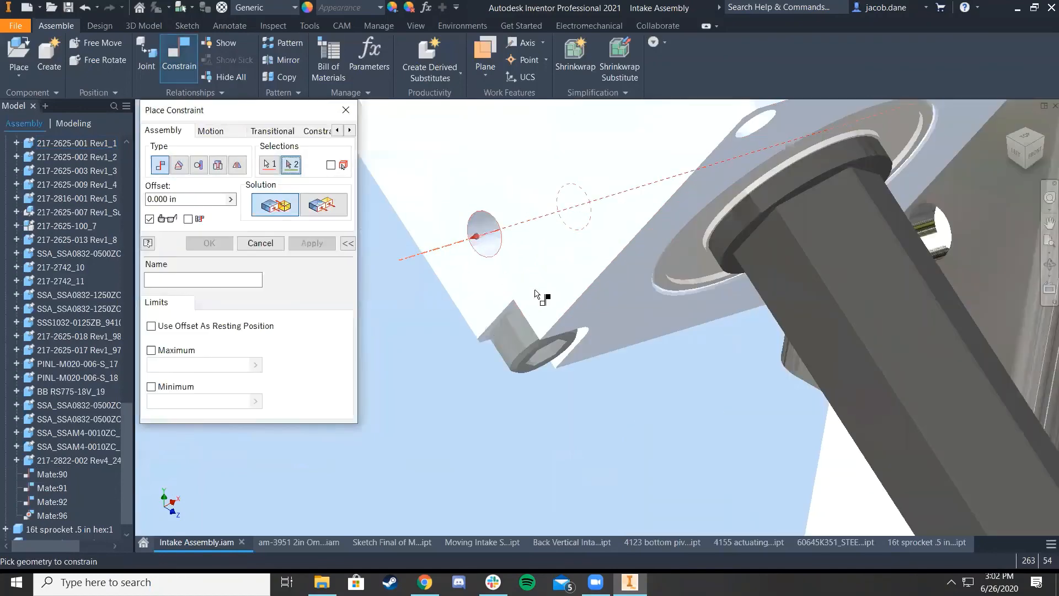
scroll(538, 292, "up", 3)
scroll(680, 264, "down", 4)
left_click(605, 251)
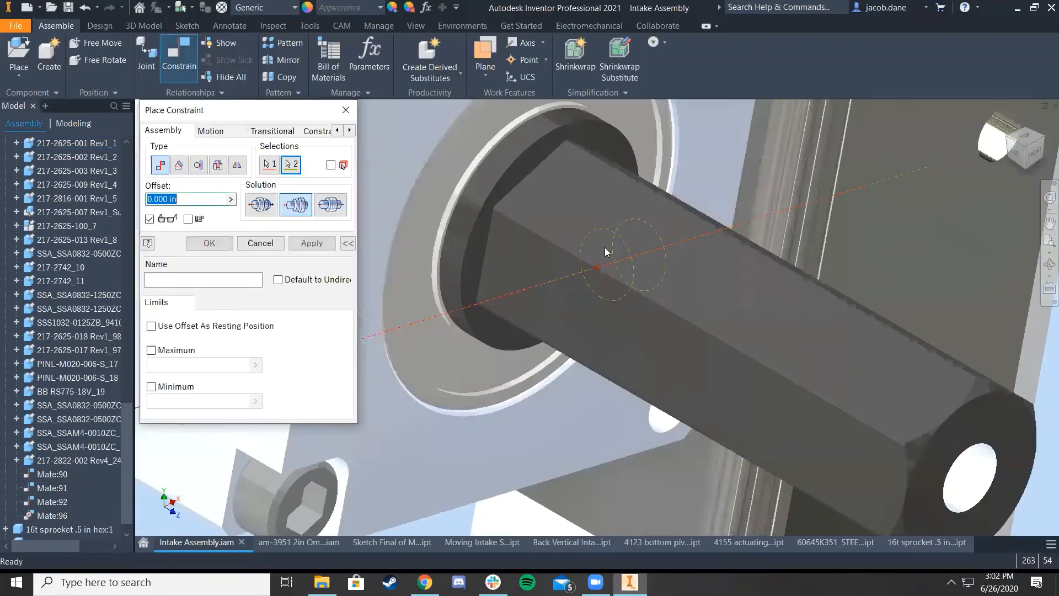
scroll(602, 251, "down", 5)
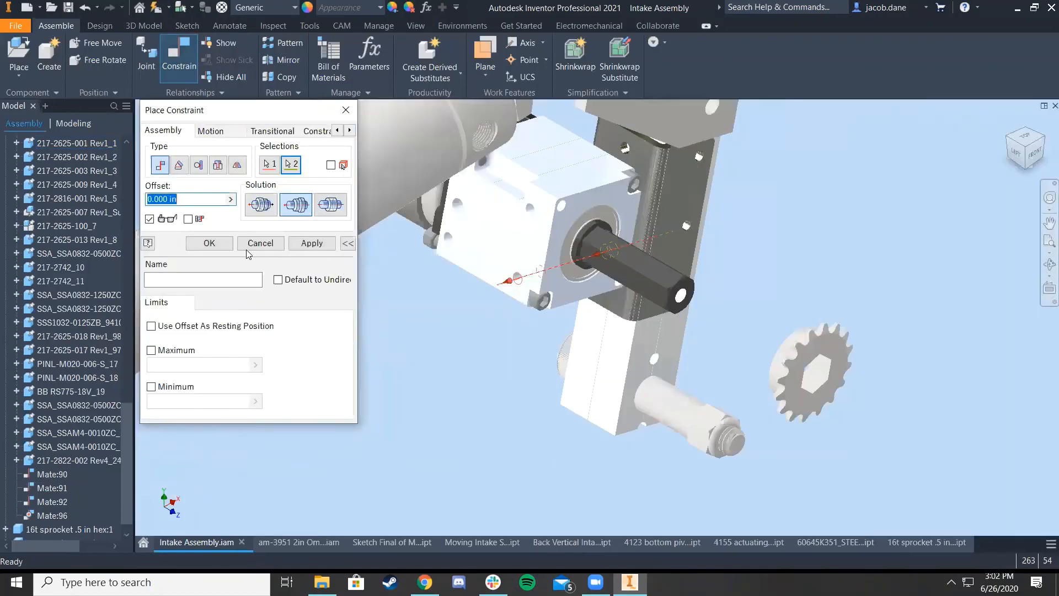
left_click(209, 243)
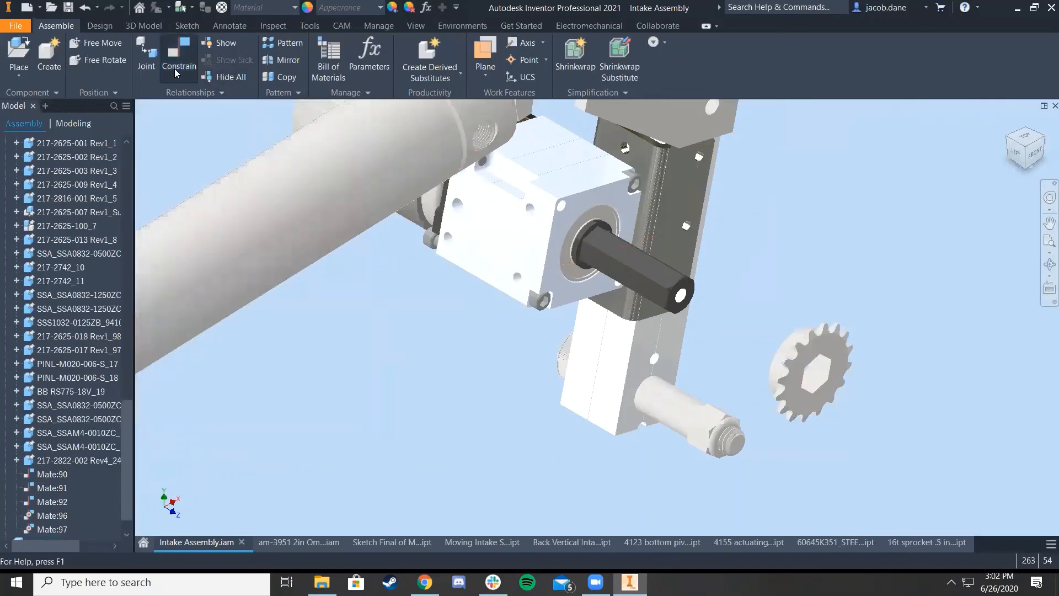
Make the gearmotor sprocket's toothed face flush with the roller-shaft sprocket's matching face using a 0.000 in offset
left_click(179, 55)
scroll(804, 375, "up", 5)
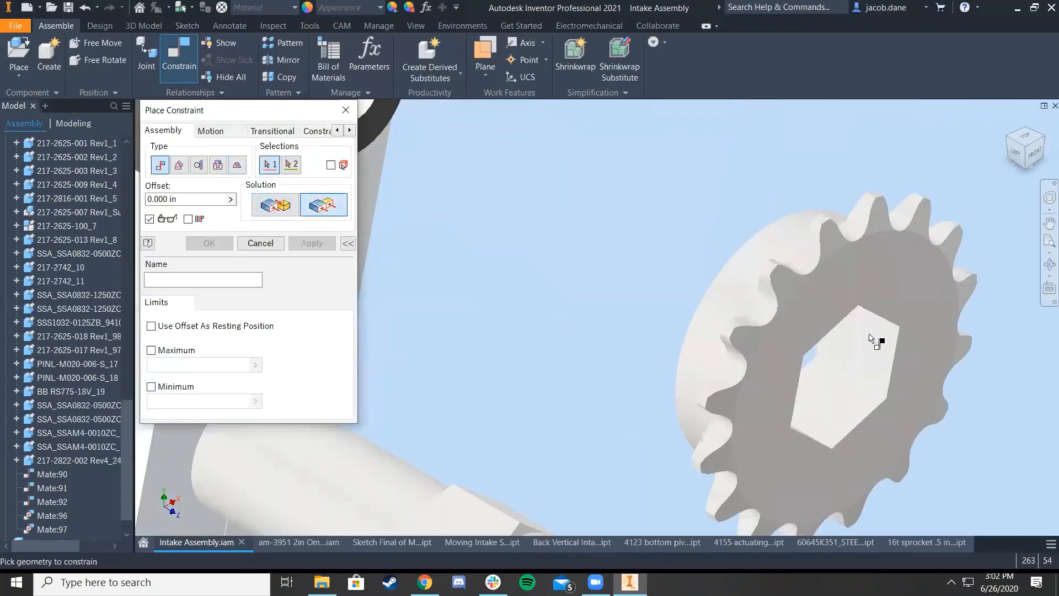
left_click(872, 287)
scroll(822, 260, "down", 10)
middle_click_drag(703, 412, 703, 431)
scroll(761, 293, "up", 8)
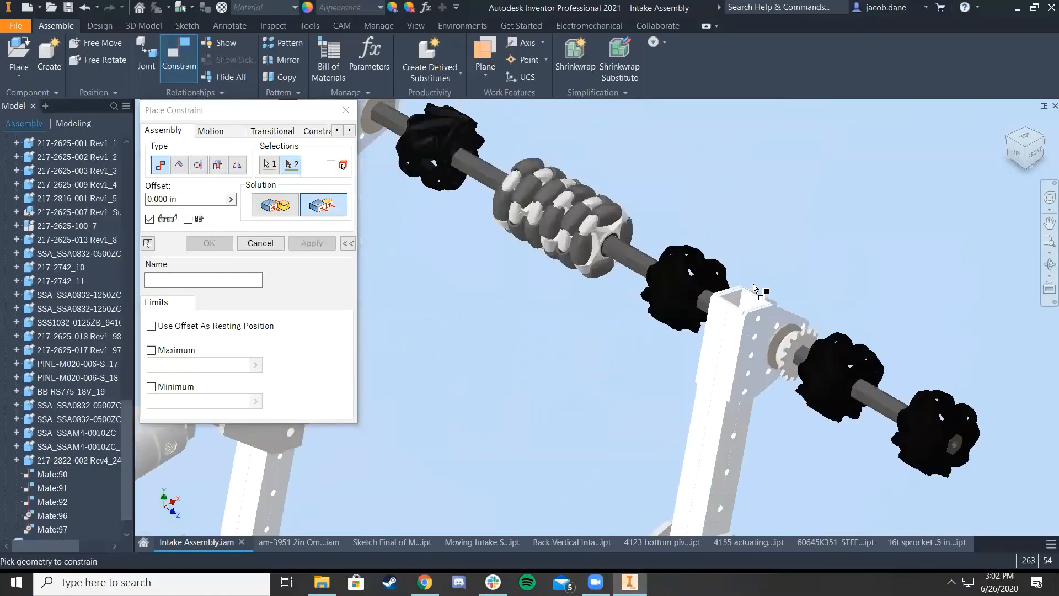
left_click(887, 388)
scroll(820, 415, "down", 10)
scroll(806, 353, "up", 8)
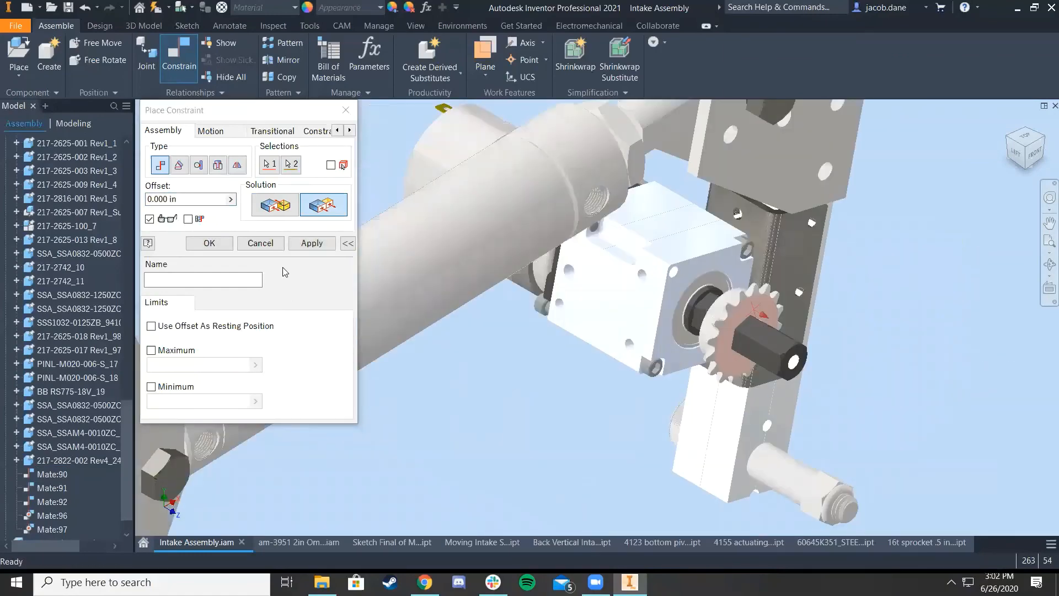
left_click(209, 243)
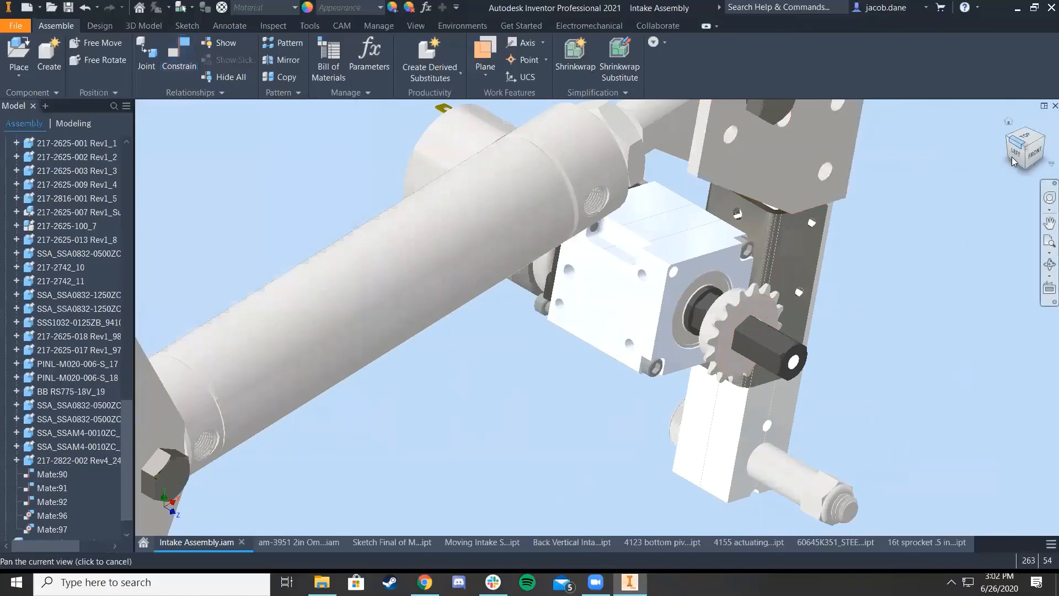
Examine from the side how the two sprockets line up and how much clearance they have to the arm and cylinder
left_click(1014, 154)
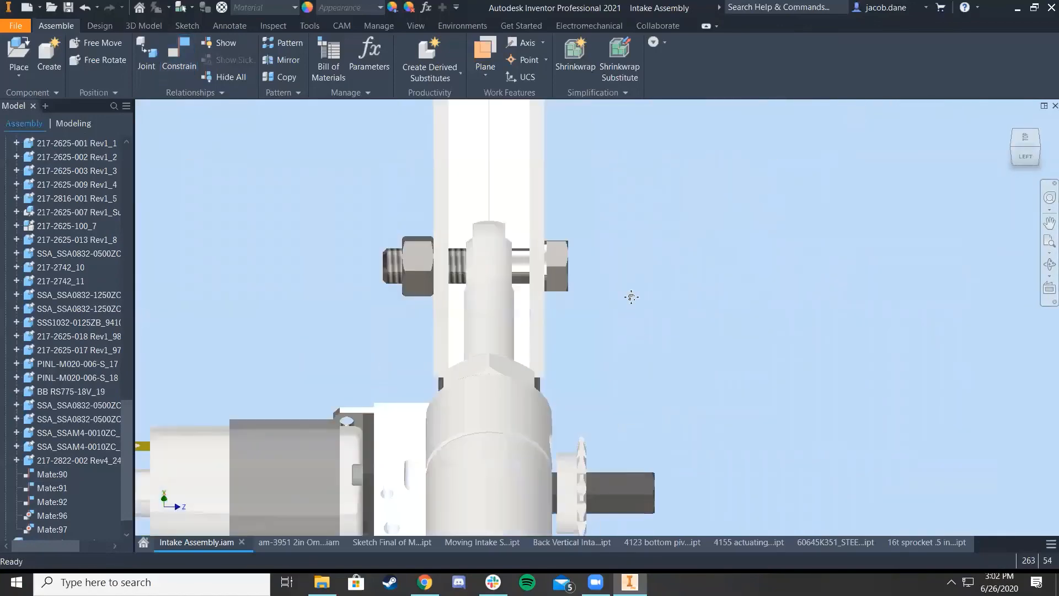
scroll(631, 297, "down", 8)
scroll(602, 354, "up", 4)
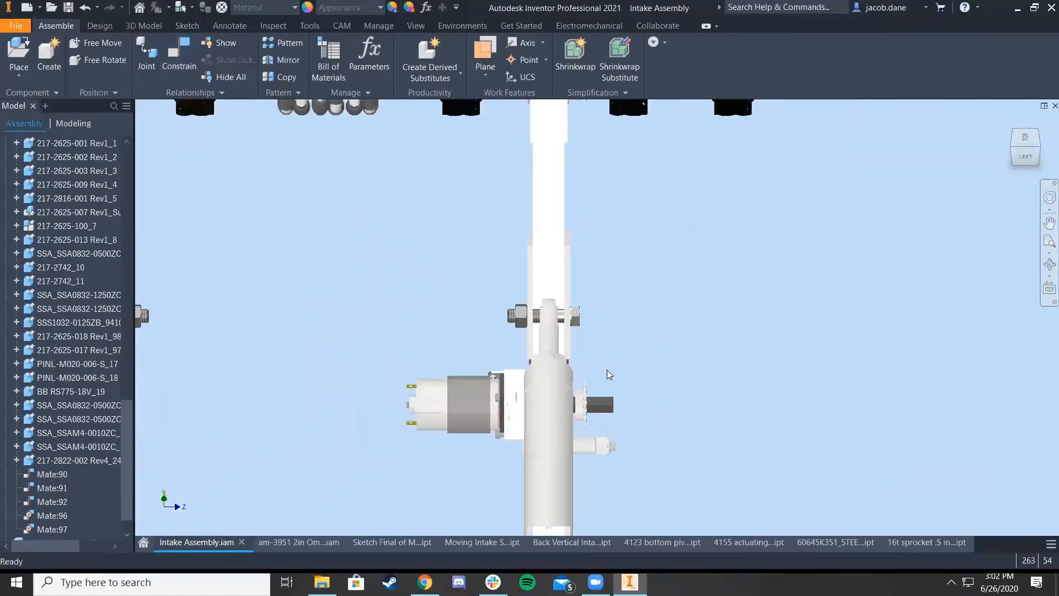
middle_click_drag(596, 376, 600, 440)
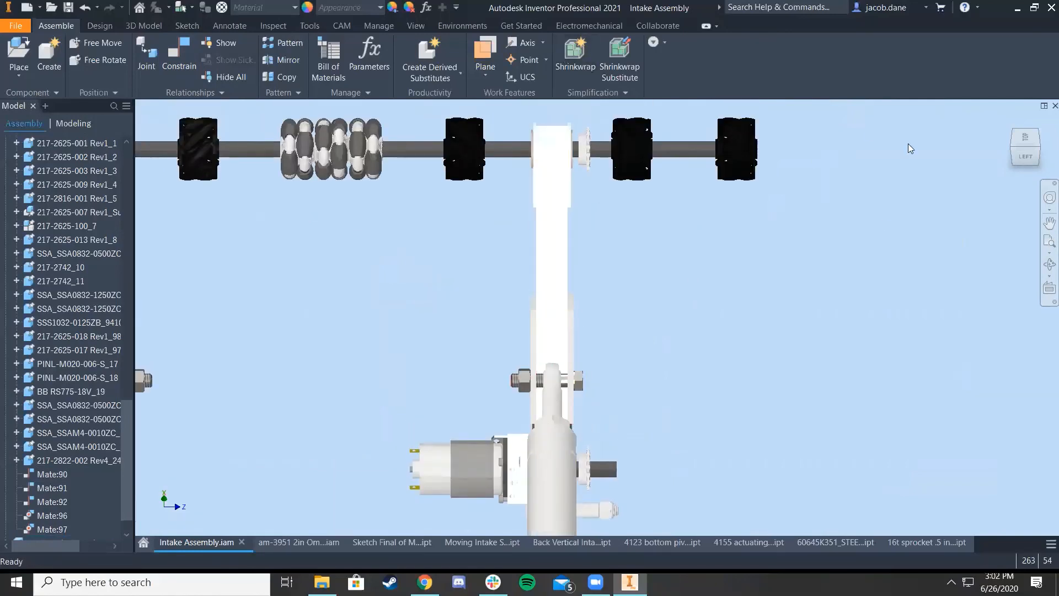
left_click(1000, 164)
scroll(680, 259, "up", 5)
scroll(645, 290, "down", 4)
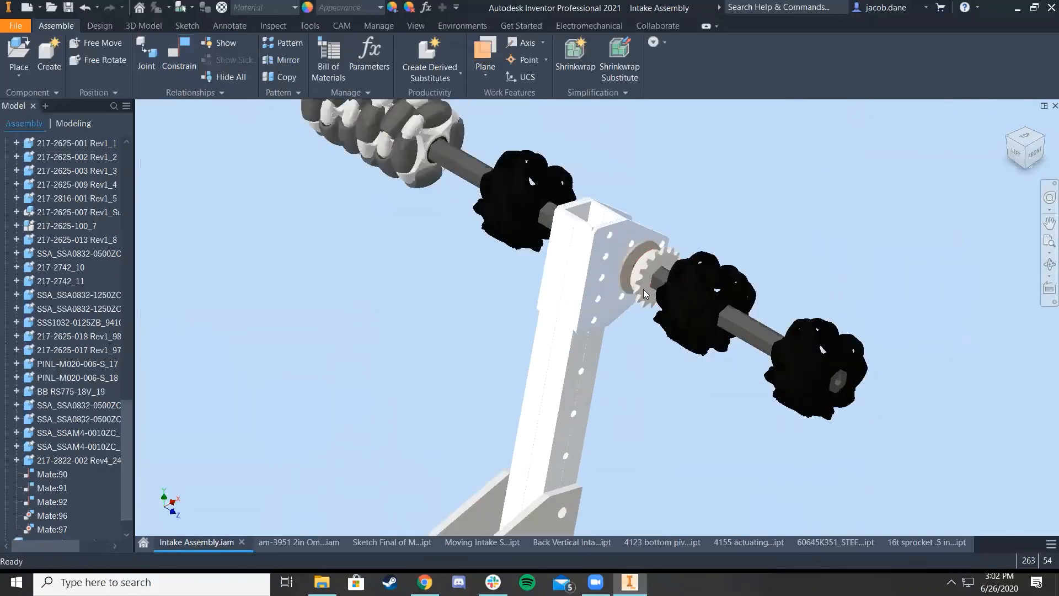
Change the offset of Mate:95 between the roller-shaft sprocket and the arm's bearing plate to .5 in
scroll(627, 355, "up", 3)
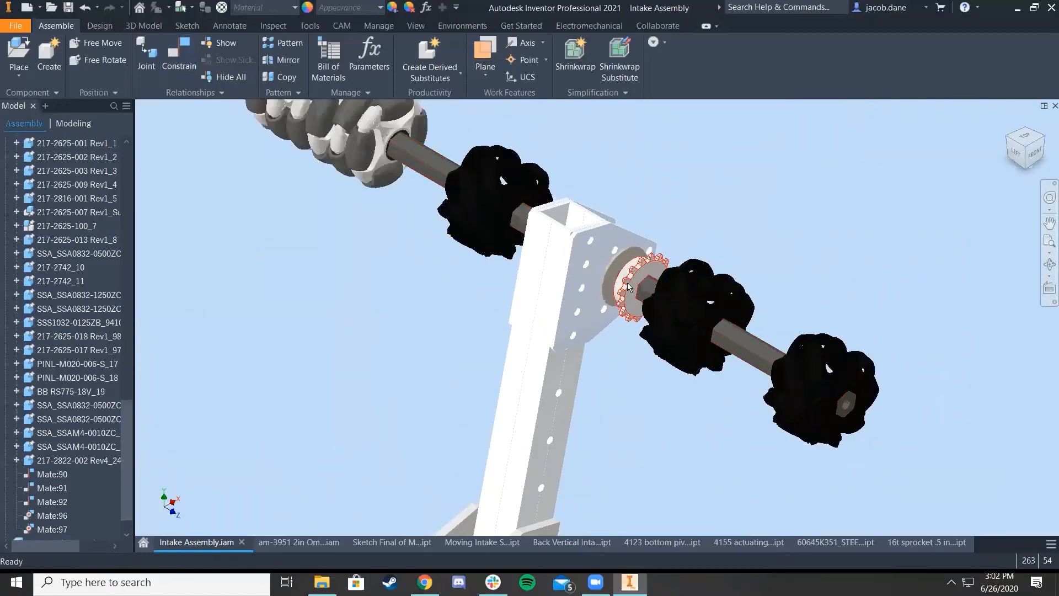
scroll(20, 293, "up", 4)
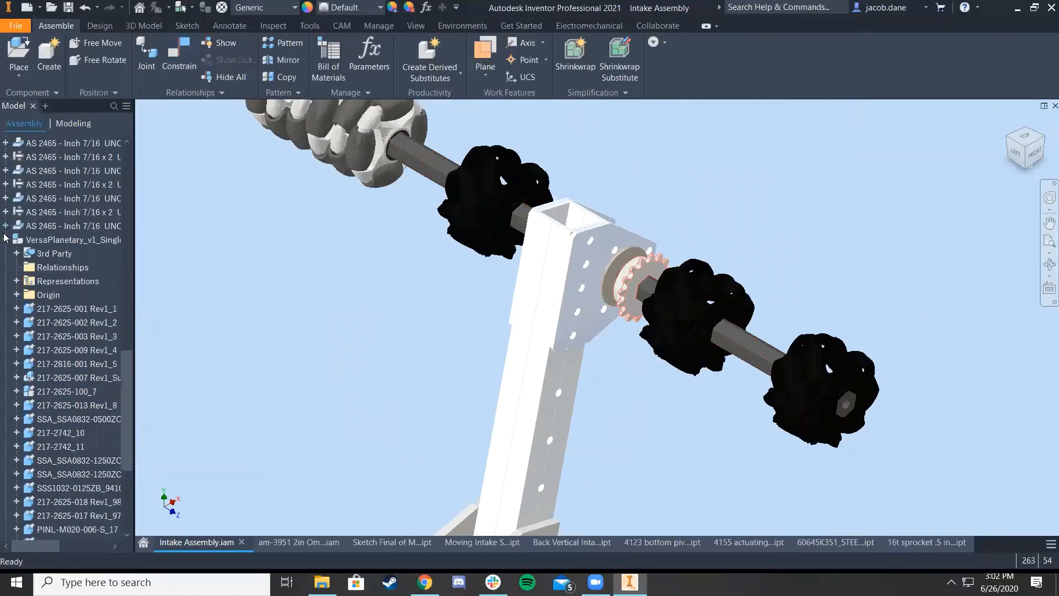
left_click(5, 239)
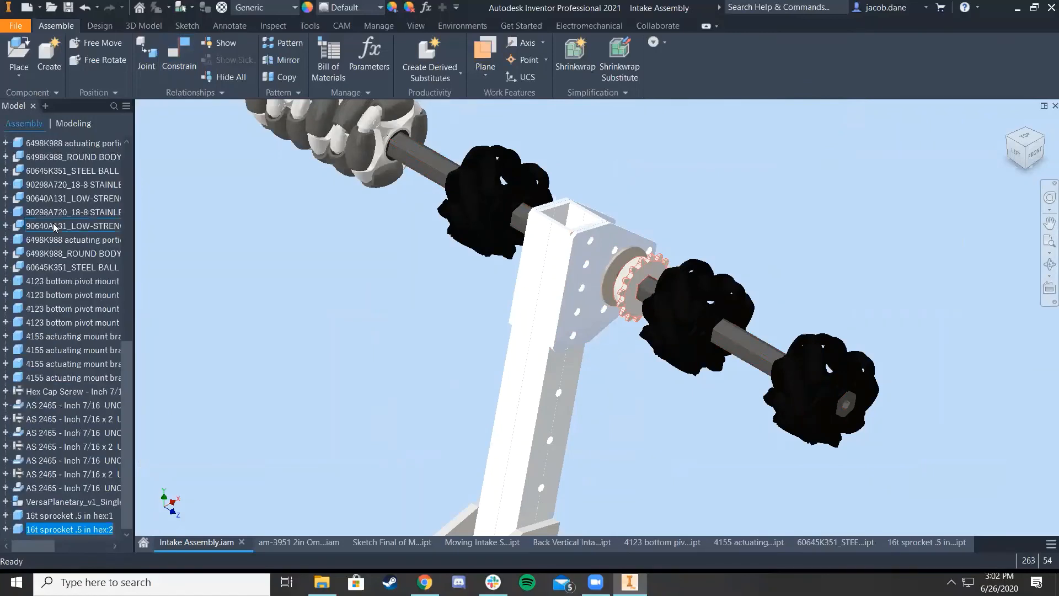
left_click(6, 529)
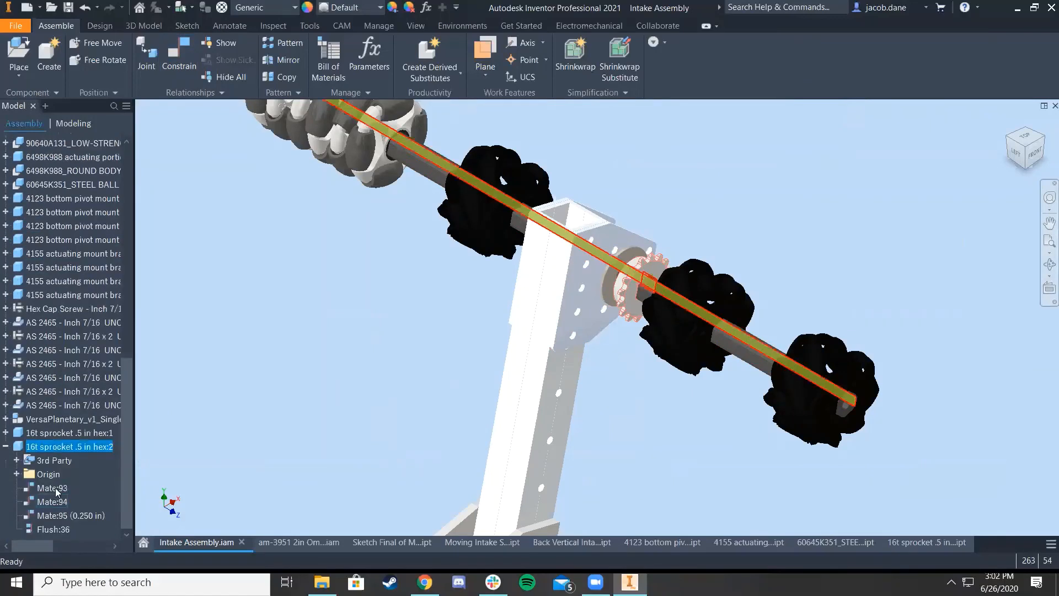
right_click(94, 517)
left_click(116, 456)
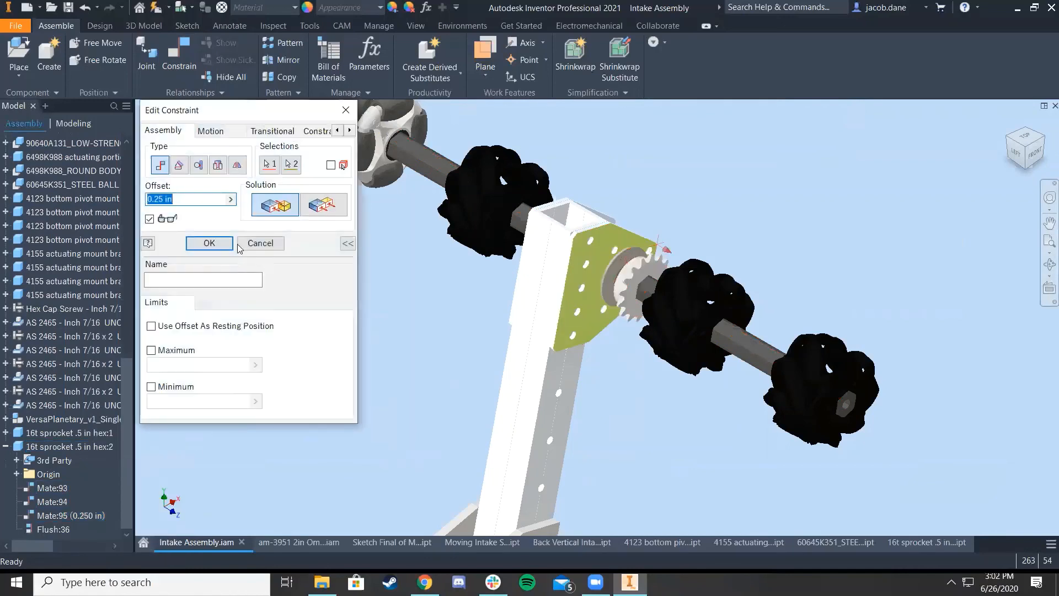
type(".5")
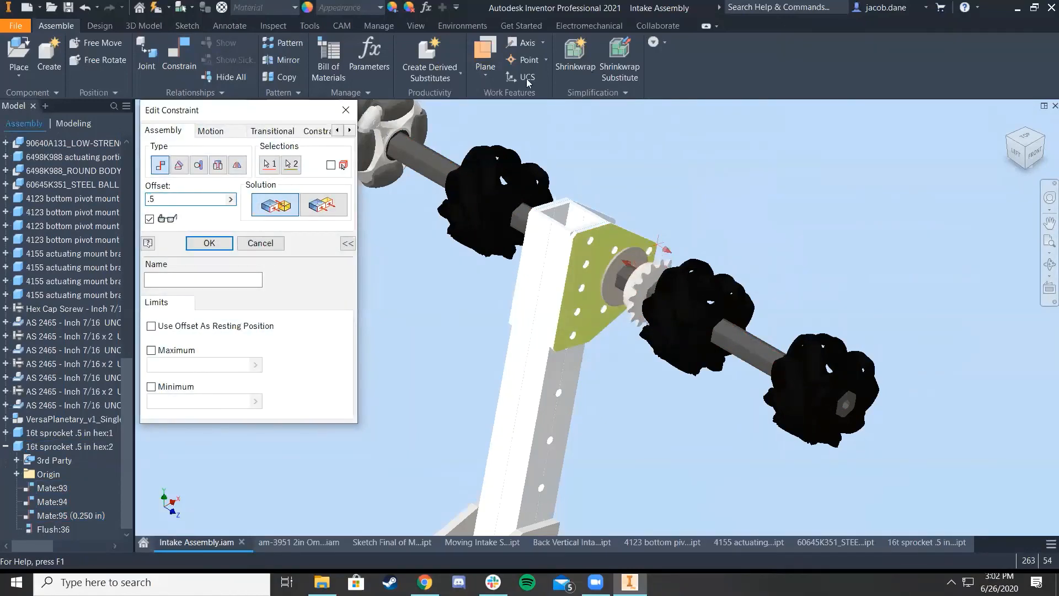
left_click(1028, 136)
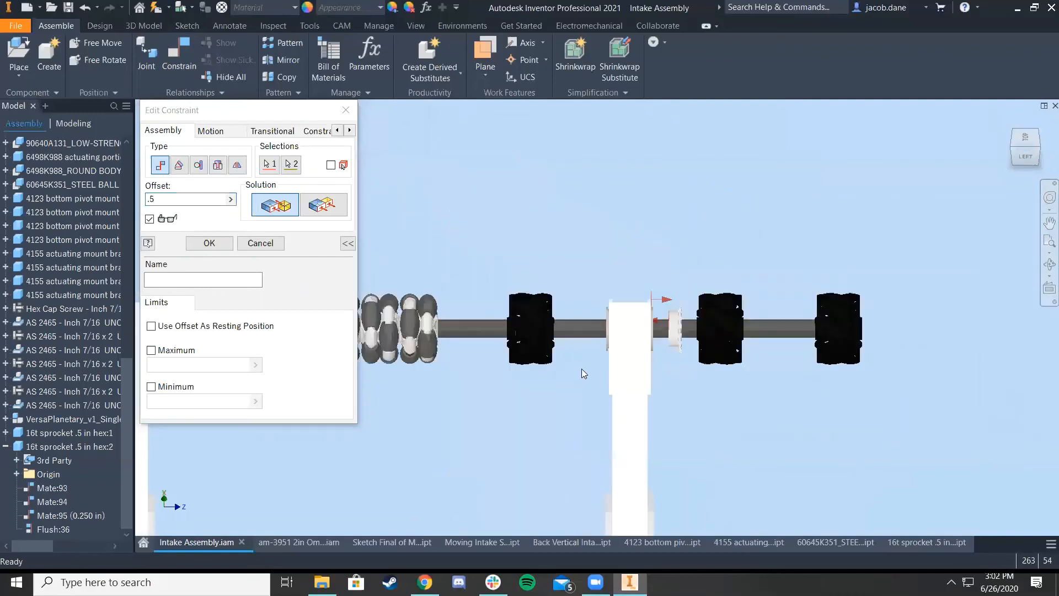
left_click(209, 244)
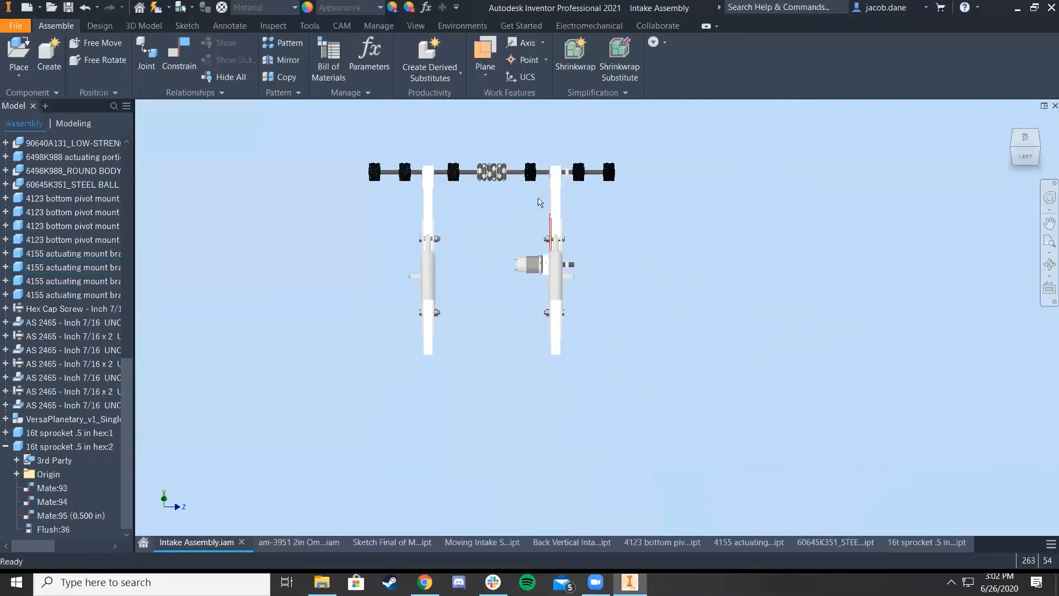
Check the gearmotor sprocket's clearance beside the cylinder from the side and in an isometric view
scroll(575, 264, "up", 5)
scroll(589, 279, "down", 5)
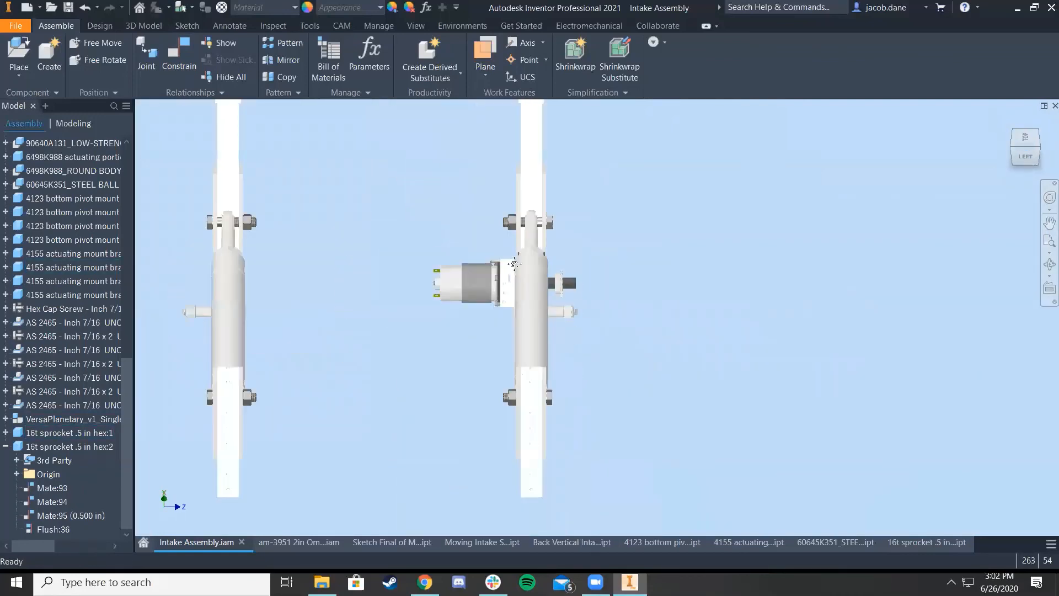
scroll(651, 262, "up", 3)
left_click(1026, 147)
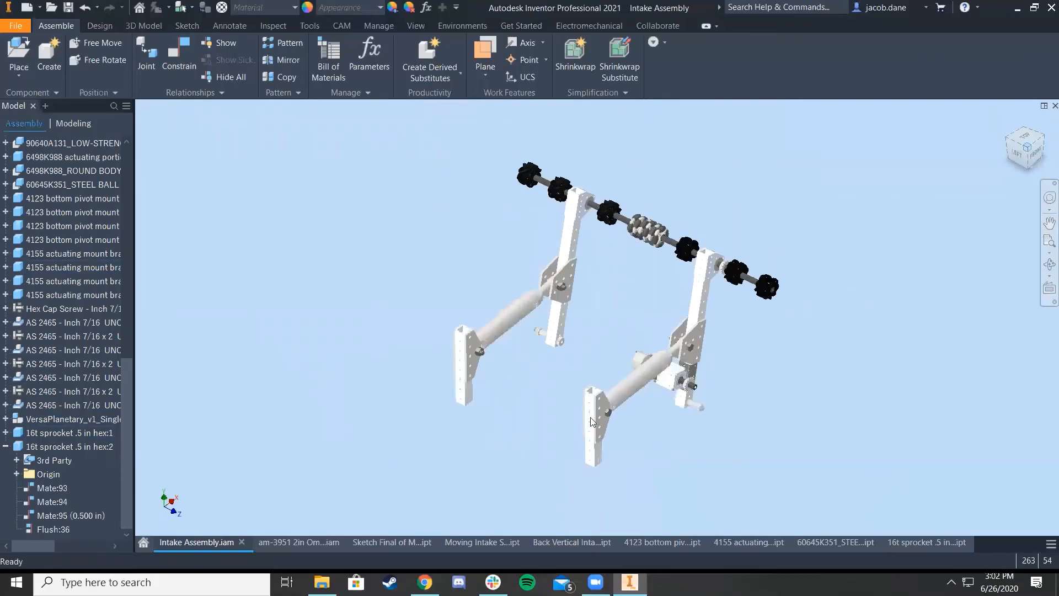
scroll(696, 336, "up", 3)
View the assembly from the front and swing the intake arm about its pivot to test its motion
left_click(1037, 155)
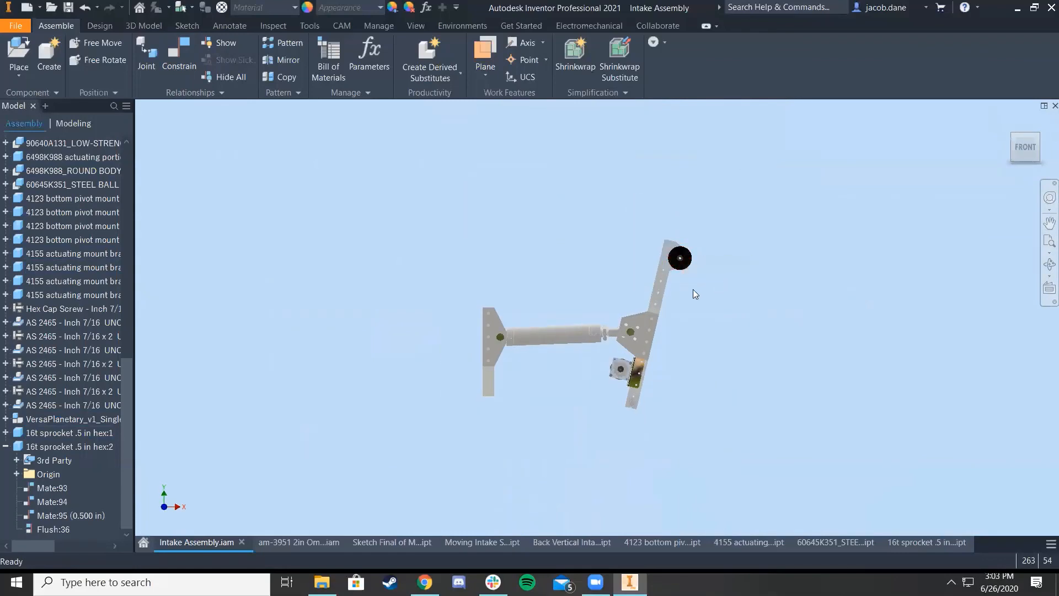
left_click_drag(670, 244, 541, 187)
left_click_drag(595, 230, 597, 232)
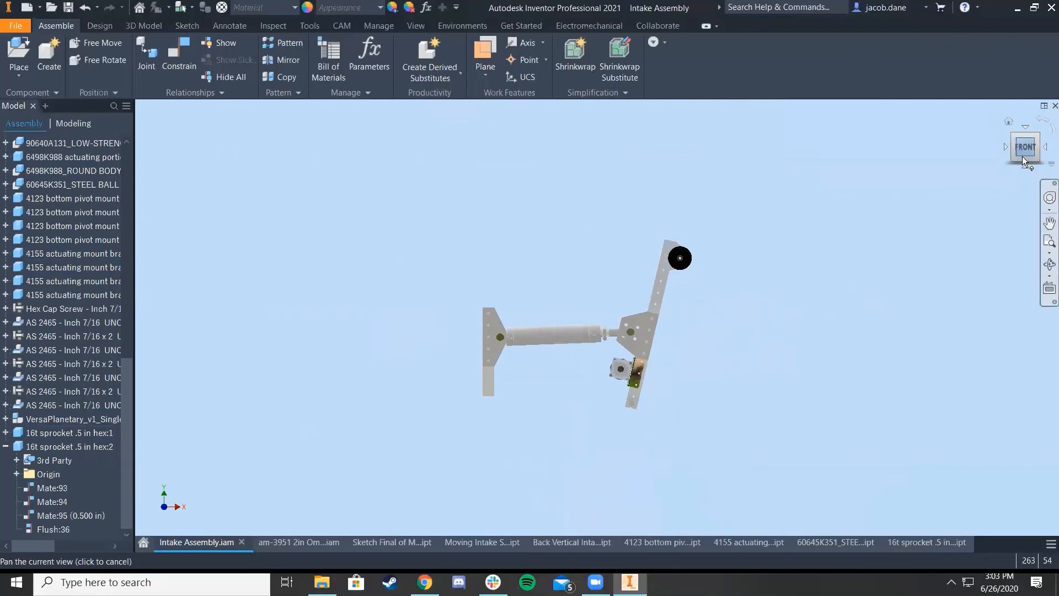
Examine the whole intake assembly in an isometric view, including the roller shaft, arms, cylinders and gearmotor
left_click(1014, 136)
scroll(589, 348, "down", 4)
middle_click_drag(597, 377, 473, 277)
scroll(474, 277, "up", 5)
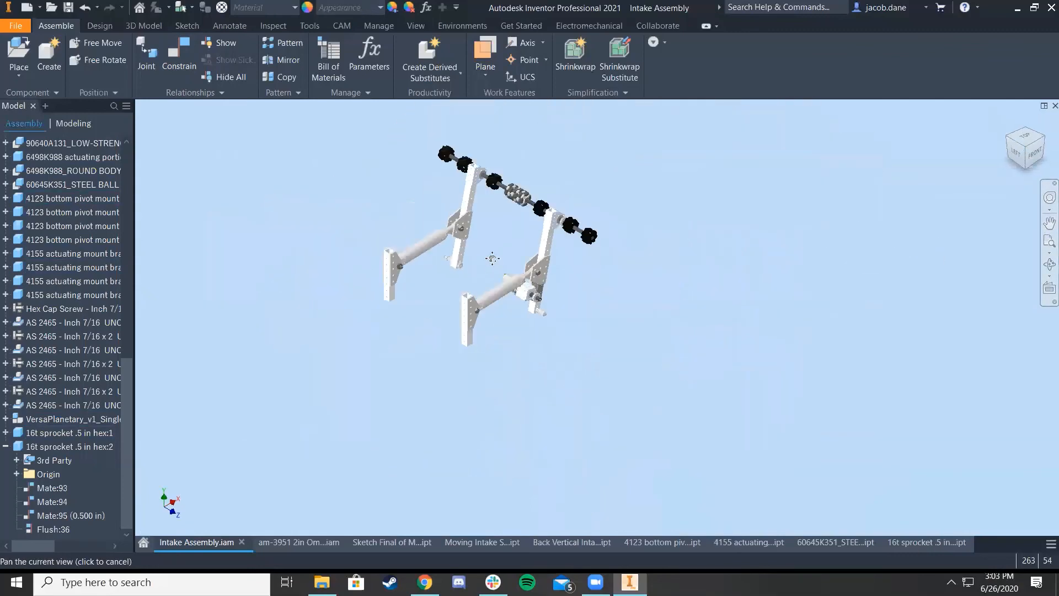
scroll(538, 262, "down", 6)
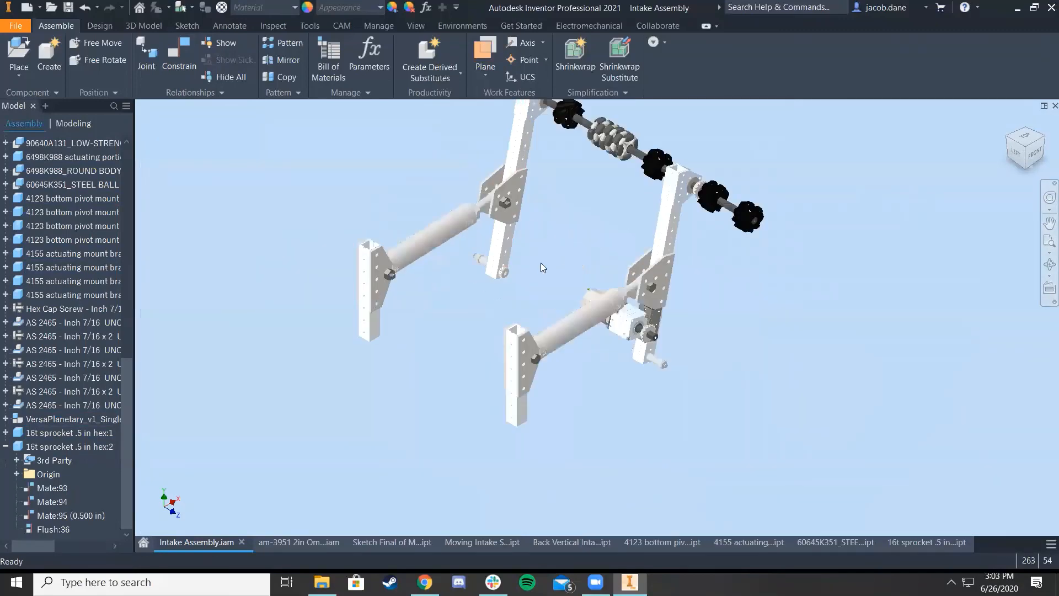
scroll(713, 326, "up", 4)
middle_click_drag(713, 325, 655, 345)
scroll(654, 290, "up", 3)
middle_click_drag(655, 290, 605, 336)
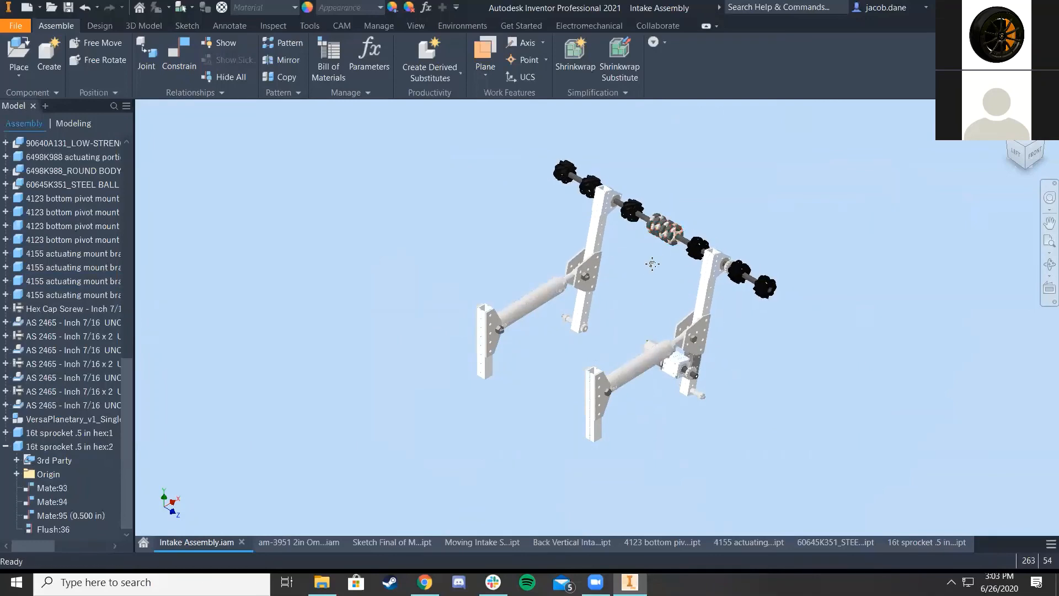
scroll(652, 264, "down", 5)
left_click_drag(636, 271, 626, 250)
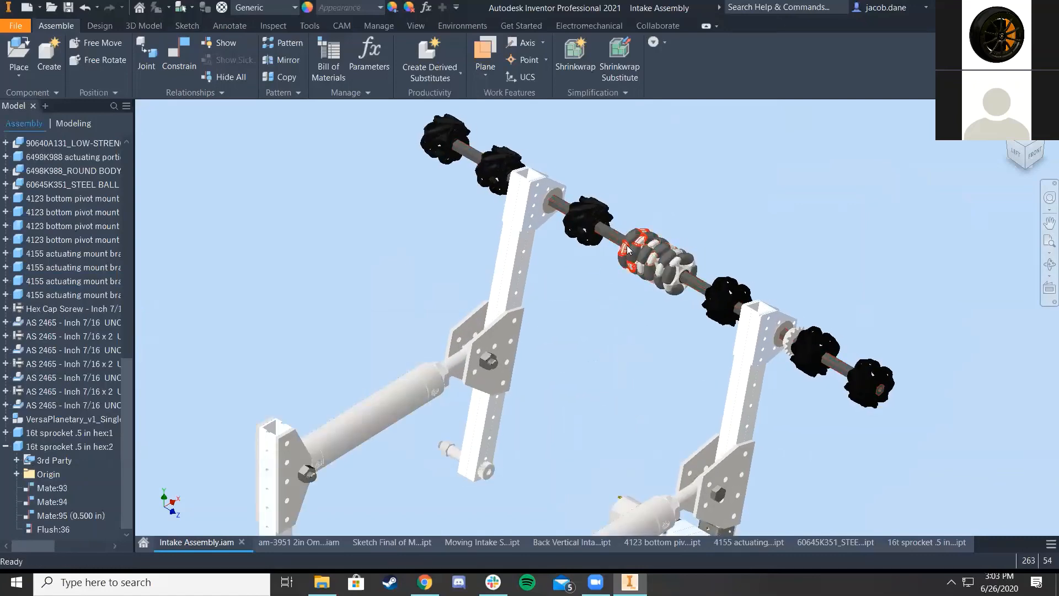
scroll(635, 304, "down", 3)
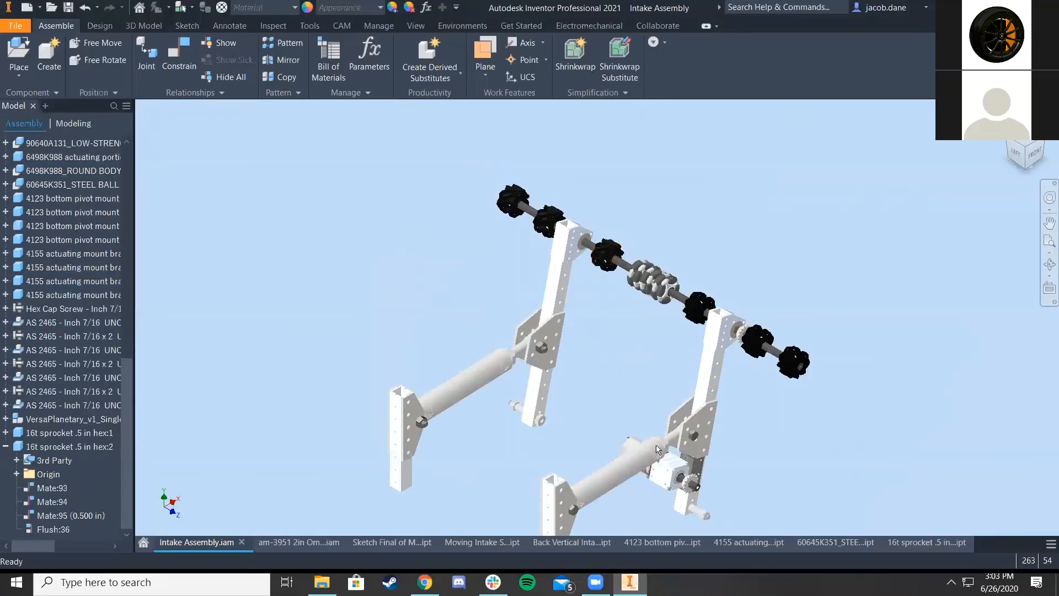
scroll(640, 397, "up", 4)
scroll(542, 426, "down", 6)
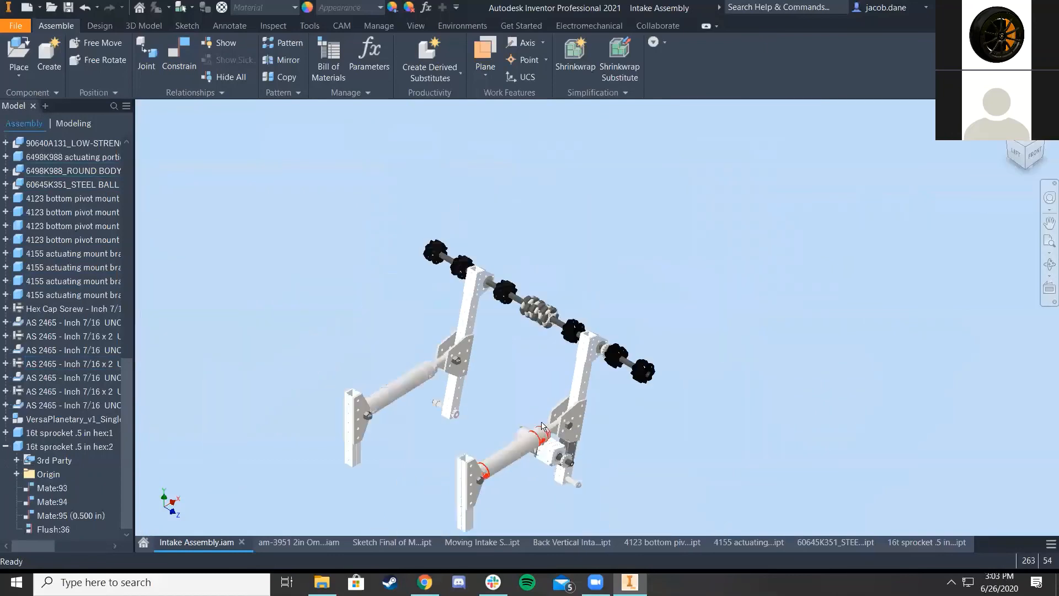
middle_click_drag(543, 426, 621, 348)
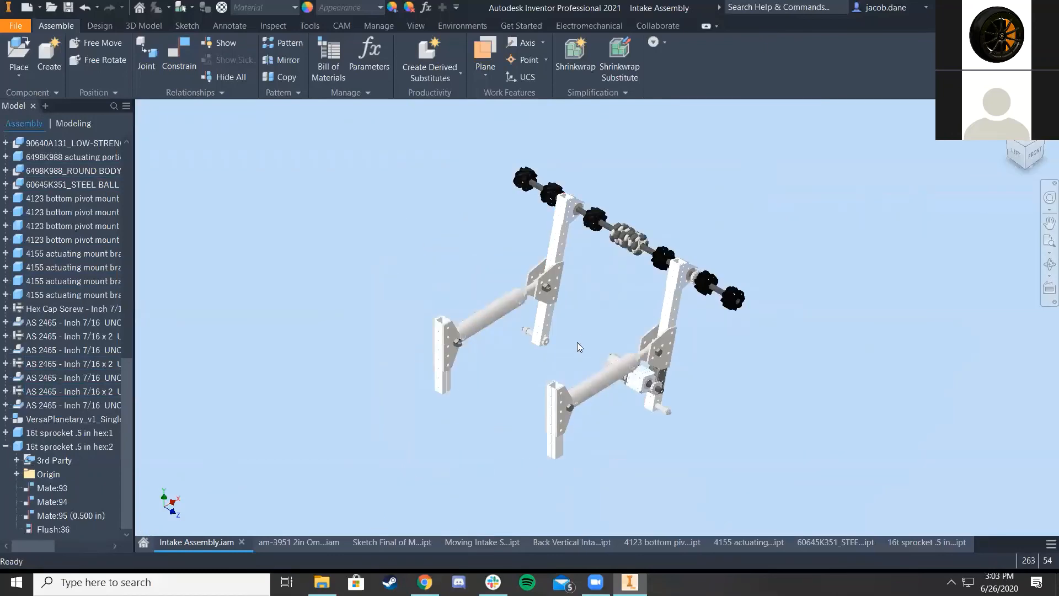